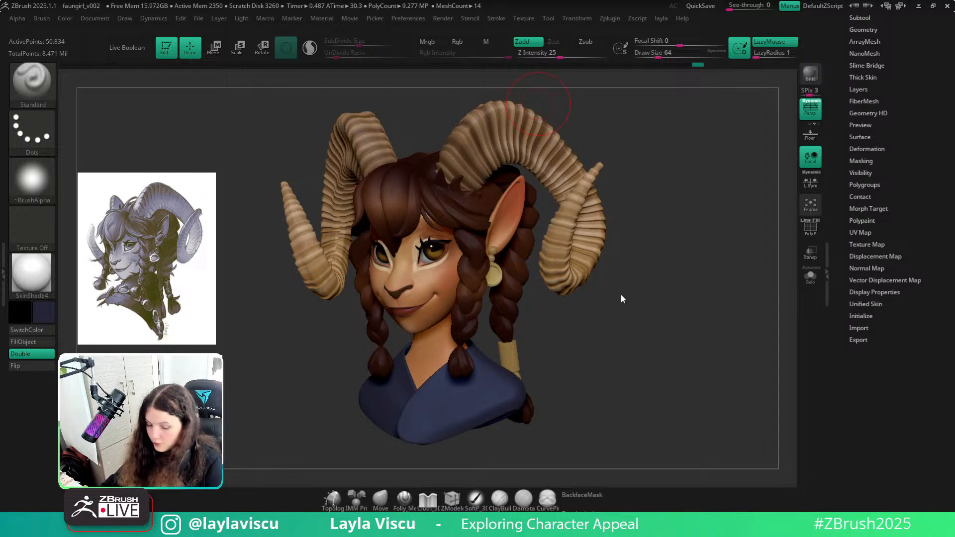
{"action": "left_click_drag", "start_coordinate": [655, 316], "coordinate": [634, 321]}
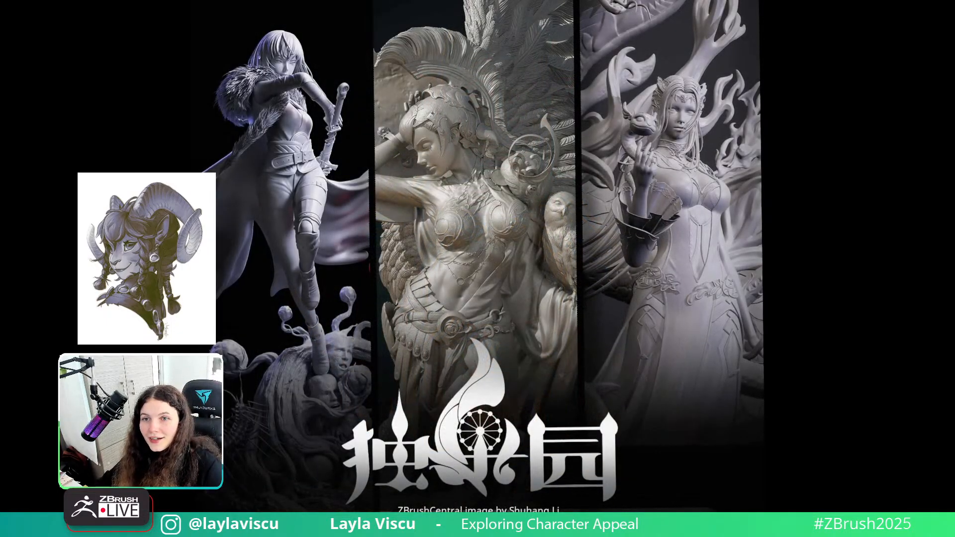
{"action": "left_click", "coordinate": [675, 167]}
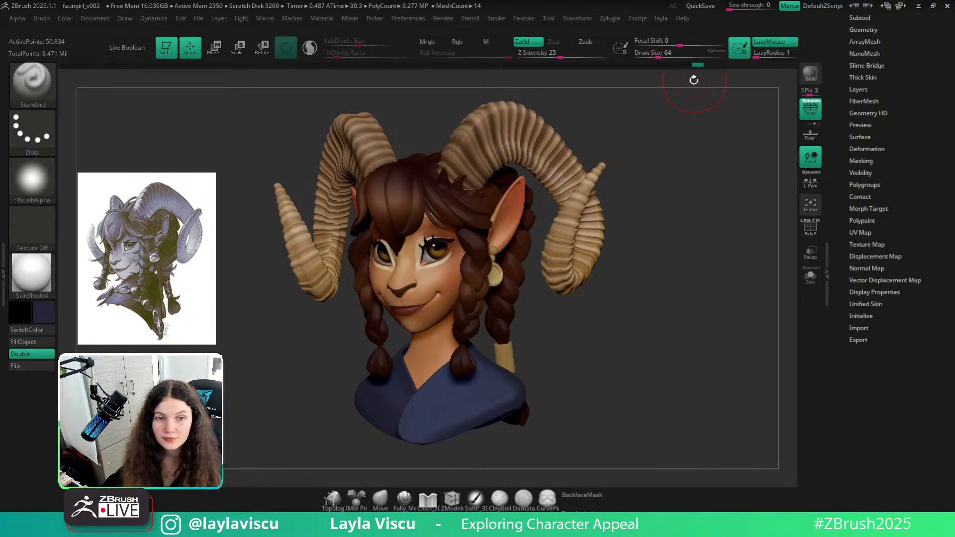
{"action": "left_click_drag", "start_coordinate": [697, 202], "coordinate": [703, 204]}
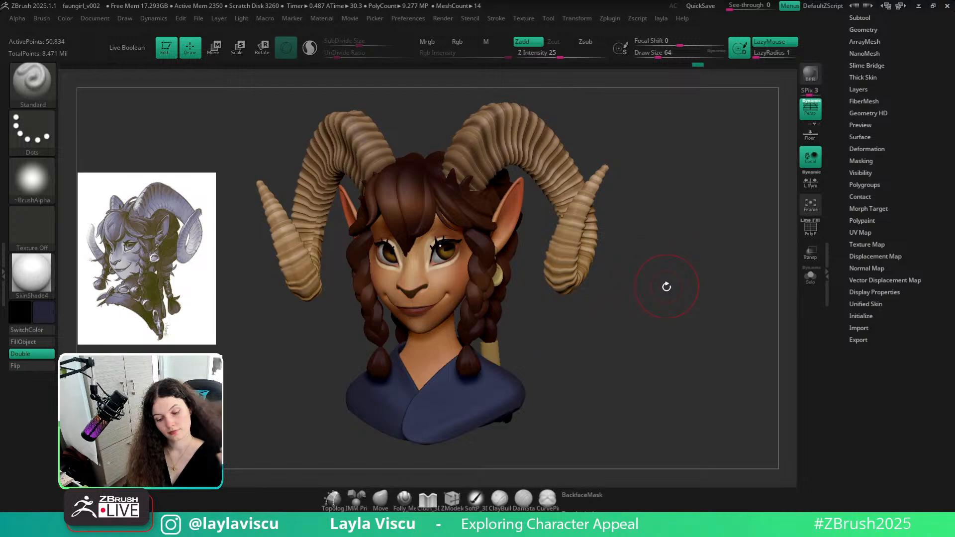
{"action": "mouse_move", "coordinate": [667, 294]}
{"action": "left_mouse_down"}
{"action": "mouse_move", "coordinate": [680, 285]}
{"action": "mouse_move", "coordinate": [678, 315]}
{"action": "mouse_move", "coordinate": [665, 312]}
{"action": "mouse_move", "coordinate": [742, 238]}
{"action": "left_mouse_up"}
Expand the subtool list and display the whole bust uncoloured, with the main color set to white and BasicMaterial as the material
{"action": "left_click_drag", "start_coordinate": [867, 68], "coordinate": [863, 113]}
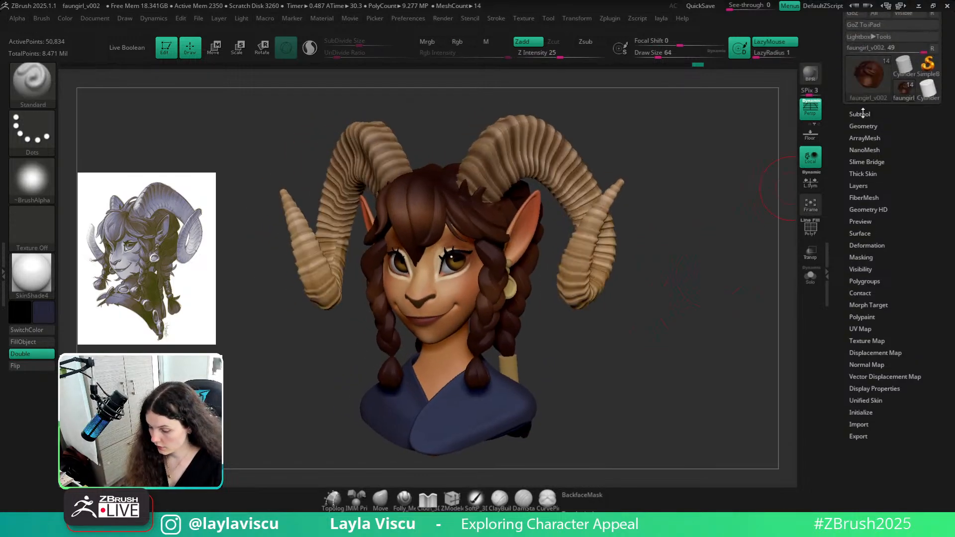
{"action": "left_click", "coordinate": [863, 114]}
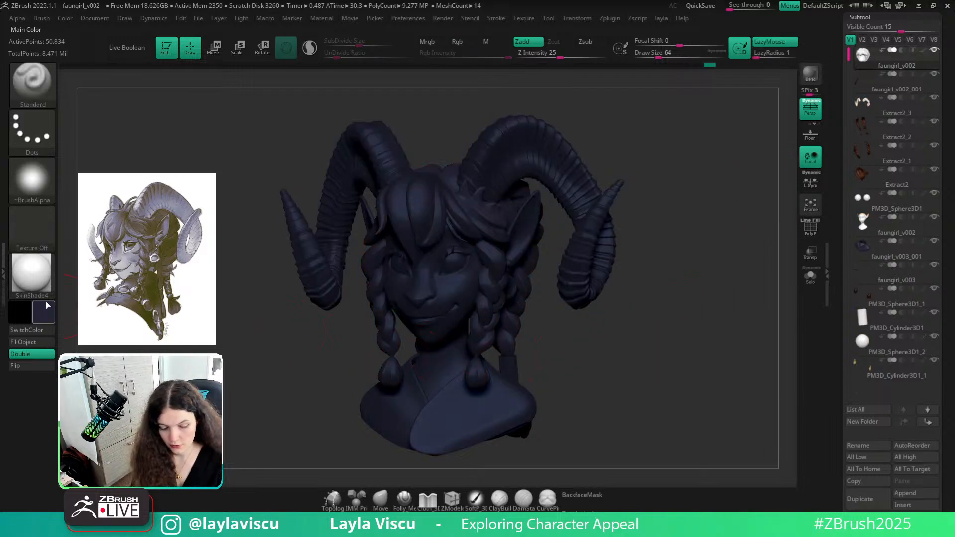
{"action": "left_click", "coordinate": [46, 306]}
{"action": "left_click", "coordinate": [34, 212]}
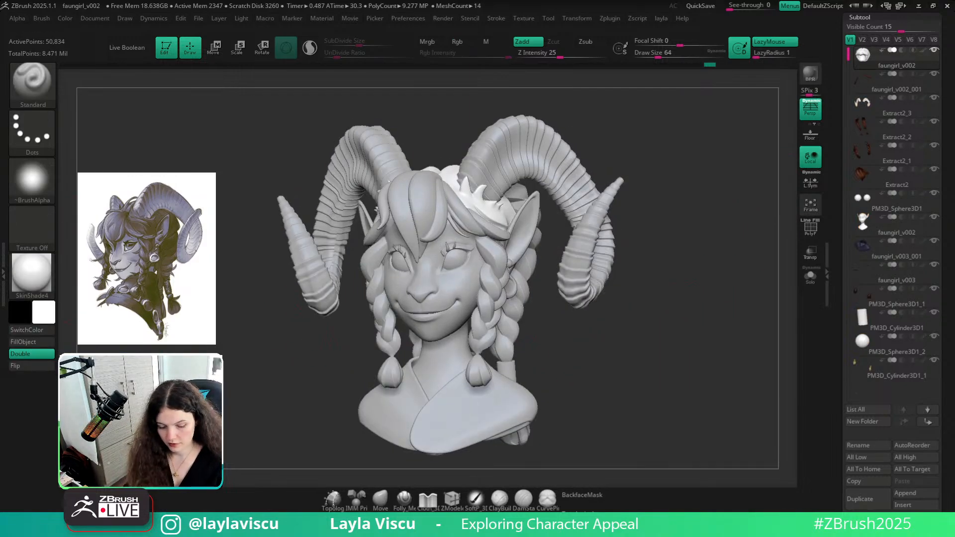
{"action": "left_click", "coordinate": [31, 273]}
Flip the cylinder bead onto the opposite back braid with Mirror and switch off its polypaint
{"action": "mouse_move", "coordinate": [729, 278]}
{"action": "left_mouse_down"}
{"action": "mouse_move", "coordinate": [682, 336]}
{"action": "mouse_move", "coordinate": [713, 326]}
{"action": "mouse_move", "coordinate": [689, 337]}
{"action": "mouse_move", "coordinate": [688, 378]}
{"action": "left_mouse_up"}
{"action": "left_click", "coordinate": [415, 340], "text": "alt"}
{"action": "mouse_move", "coordinate": [667, 302]}
{"action": "left_mouse_down"}
{"action": "mouse_move", "coordinate": [683, 309]}
{"action": "mouse_move", "coordinate": [686, 326]}
{"action": "left_mouse_up"}
{"action": "key", "text": "1"}
{"action": "left_click", "coordinate": [674, 330]}
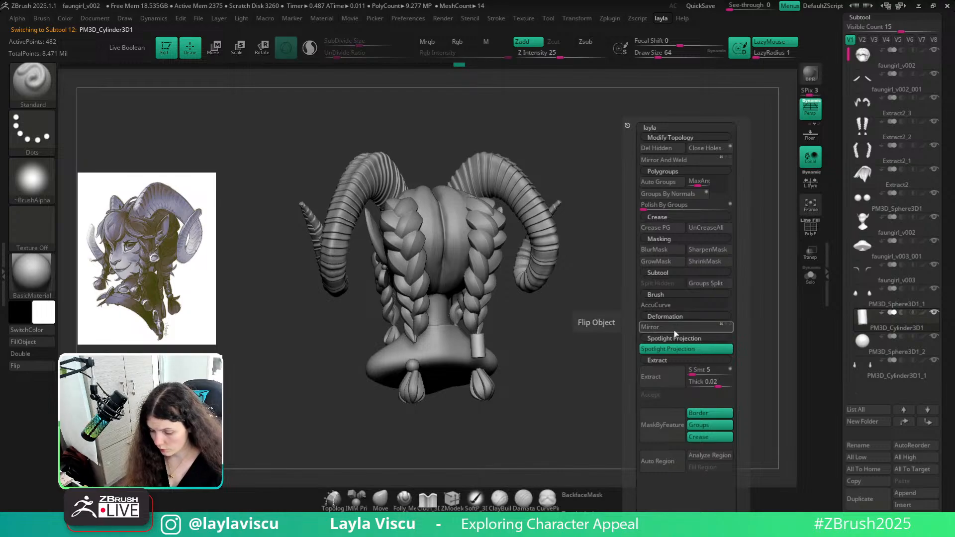
{"action": "left_click", "coordinate": [675, 329]}
{"action": "left_click", "coordinate": [923, 315]}
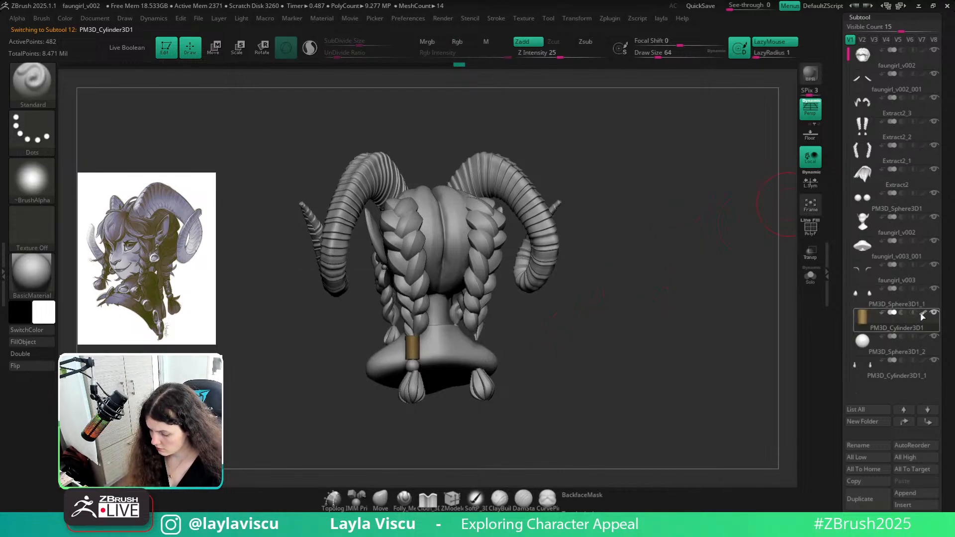
{"action": "left_click", "coordinate": [923, 314]}
Duplicate the cylinder bead and the sphere bead below it onto the other back braid with Mirror And Weld
{"action": "key", "text": "1"}
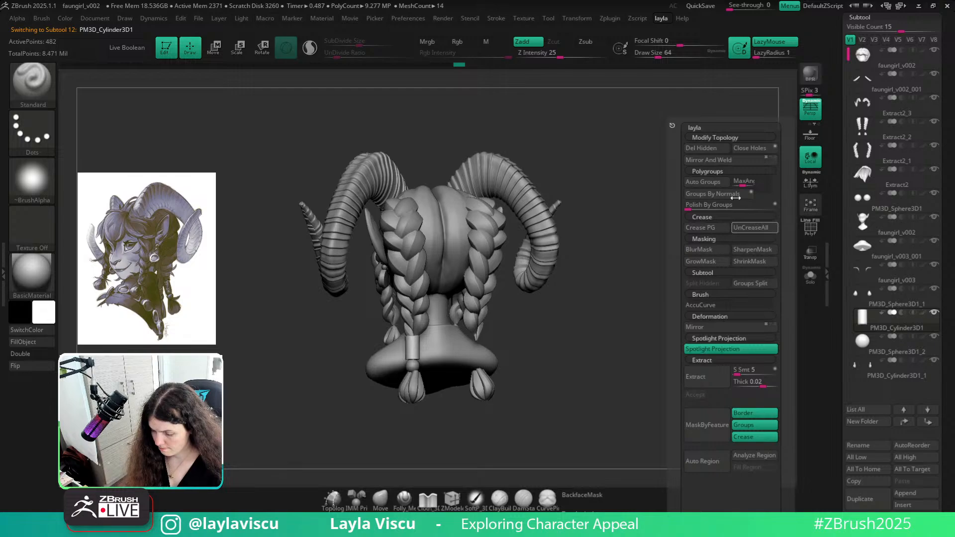
{"action": "left_click", "coordinate": [738, 161]}
{"action": "left_click", "coordinate": [414, 366], "text": "alt"}
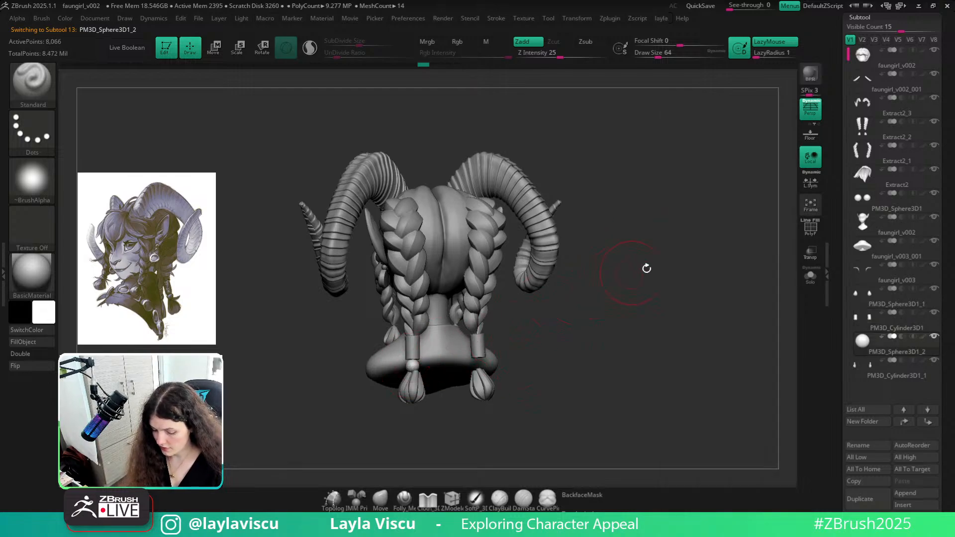
{"action": "left_click_drag", "start_coordinate": [647, 268], "coordinate": [746, 221]}
{"action": "key", "text": "1"}
{"action": "left_click", "coordinate": [737, 161]}
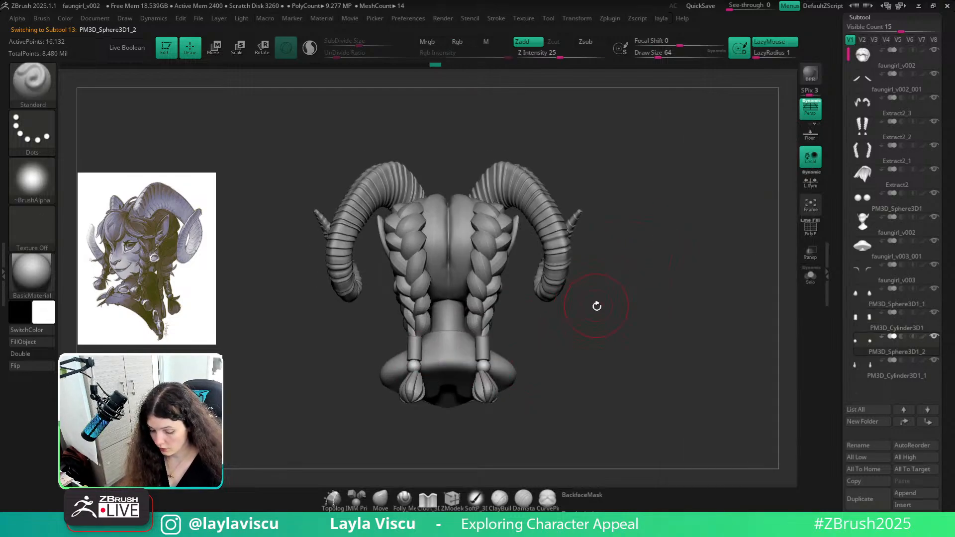
Select the back braids, isolate their end tassels and mask everything on the braids except the tassels
{"action": "left_click_drag", "start_coordinate": [597, 306], "coordinate": [585, 342]}
{"action": "left_click", "coordinate": [496, 401], "text": "alt"}
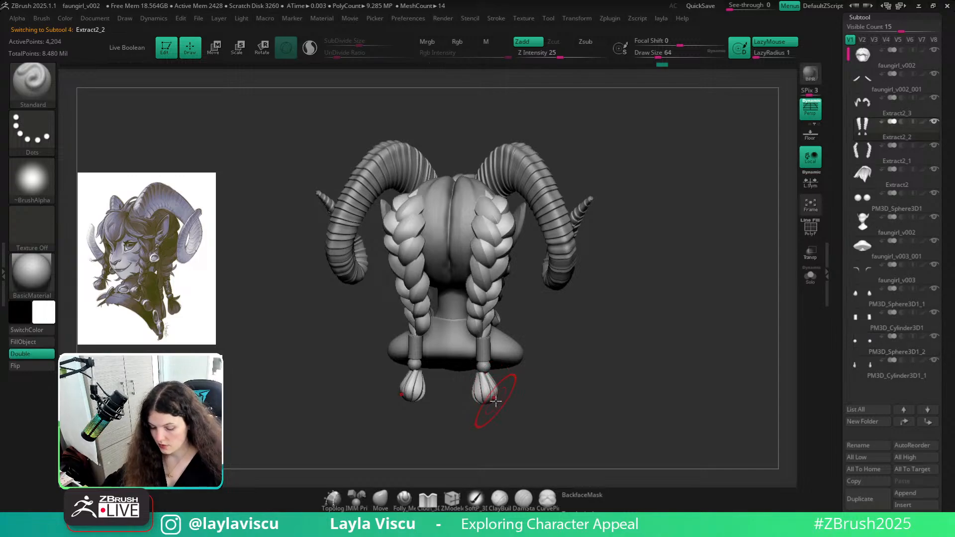
{"action": "right_click_drag", "start_coordinate": [496, 413], "coordinate": [497, 492], "text": "ctrl"}
{"action": "left_click_drag", "start_coordinate": [410, 390], "coordinate": [521, 467], "text": "ctrl+shift"}
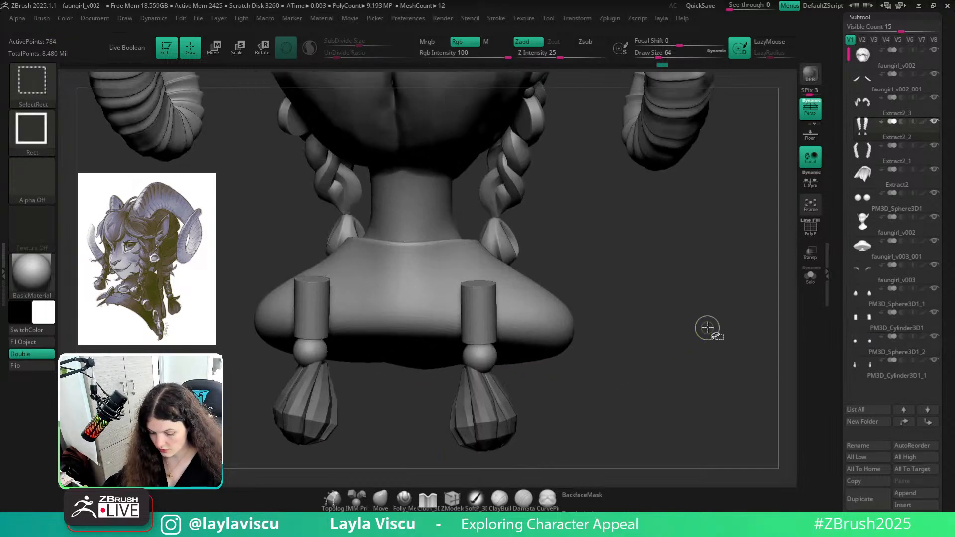
{"action": "left_click", "coordinate": [705, 343], "text": "ctrl+shift"}
Move the unmasked tassels slightly outward and up so they sit right under the sphere beads
{"action": "key", "text": "w"}
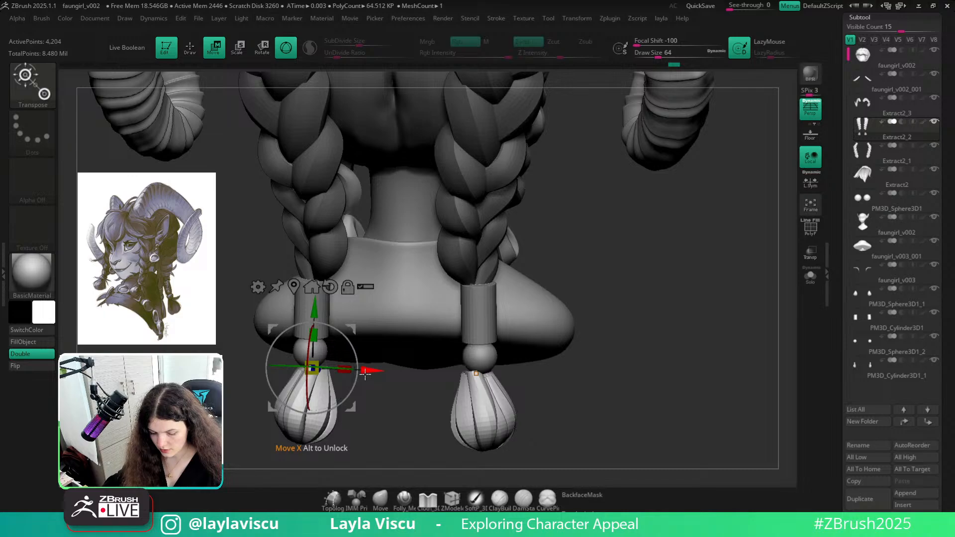
{"action": "left_click_drag", "start_coordinate": [365, 374], "coordinate": [359, 373]}
{"action": "left_click_drag", "start_coordinate": [309, 312], "coordinate": [309, 304]}
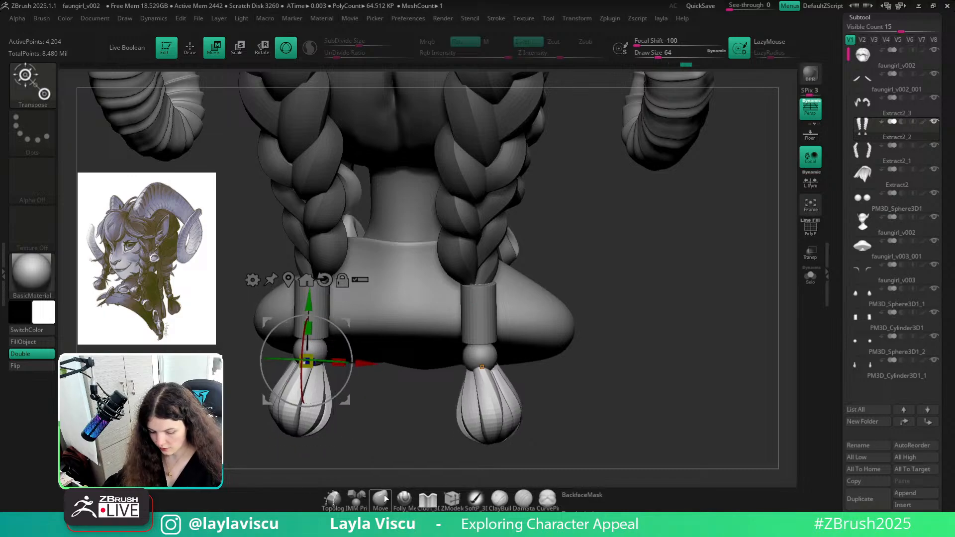
{"action": "key", "text": "q"}
{"action": "key", "text": "f"}
Examine the bust from the front, top and sides, checking the hair, braids and horns against the reference sketch
{"action": "mouse_move", "coordinate": [580, 337]}
{"action": "left_mouse_down"}
{"action": "mouse_move", "coordinate": [550, 351]}
{"action": "mouse_move", "coordinate": [539, 401]}
{"action": "mouse_move", "coordinate": [575, 404]}
{"action": "mouse_move", "coordinate": [565, 382]}
{"action": "mouse_move", "coordinate": [600, 377]}
{"action": "left_mouse_up"}
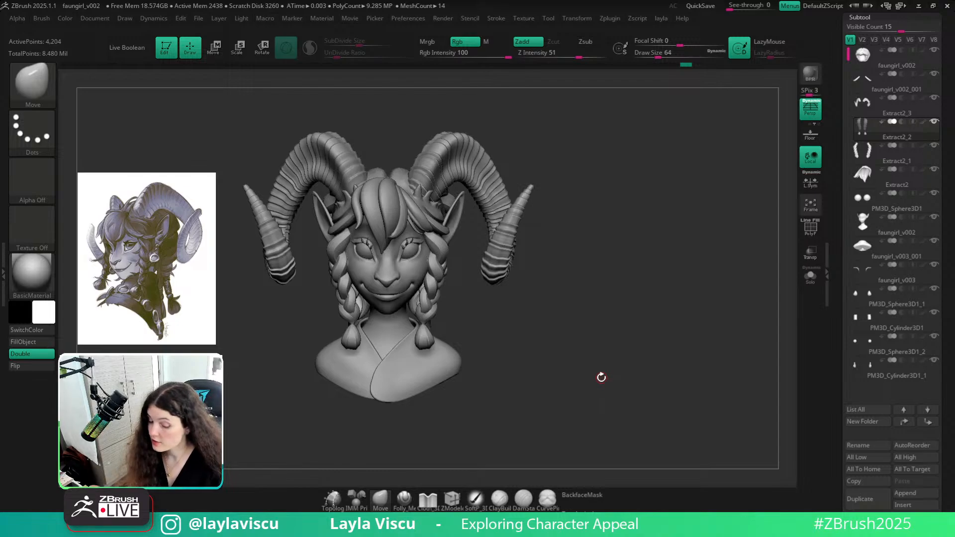
{"action": "mouse_move", "coordinate": [585, 325]}
{"action": "left_mouse_down"}
{"action": "mouse_move", "coordinate": [565, 335]}
{"action": "mouse_move", "coordinate": [571, 420]}
{"action": "mouse_move", "coordinate": [637, 282]}
{"action": "left_mouse_up"}
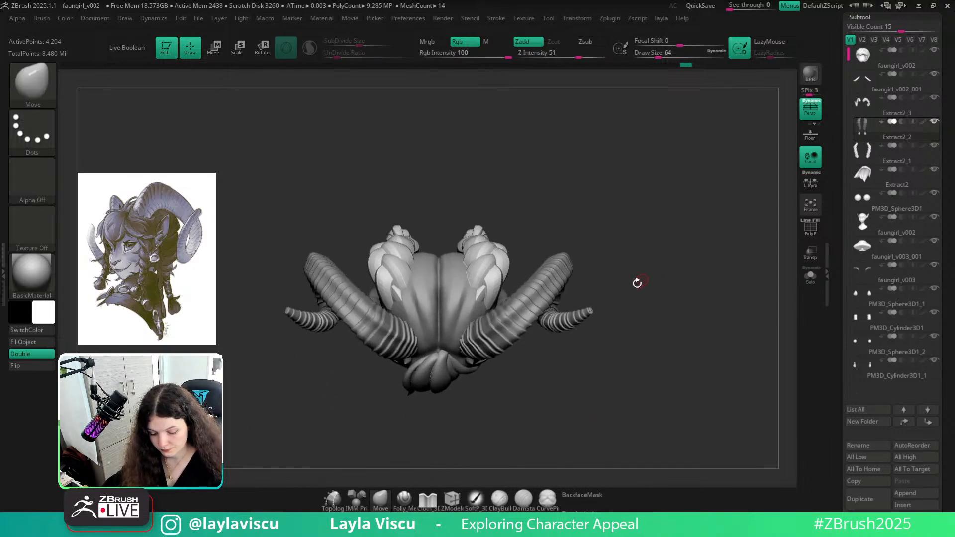
{"action": "left_click", "coordinate": [467, 288], "text": "alt"}
{"action": "mouse_move", "coordinate": [601, 321]}
{"action": "left_mouse_down"}
{"action": "mouse_move", "coordinate": [635, 338]}
{"action": "mouse_move", "coordinate": [660, 250]}
{"action": "mouse_move", "coordinate": [640, 285]}
{"action": "mouse_move", "coordinate": [652, 215]}
{"action": "mouse_move", "coordinate": [646, 325]}
{"action": "left_mouse_up"}
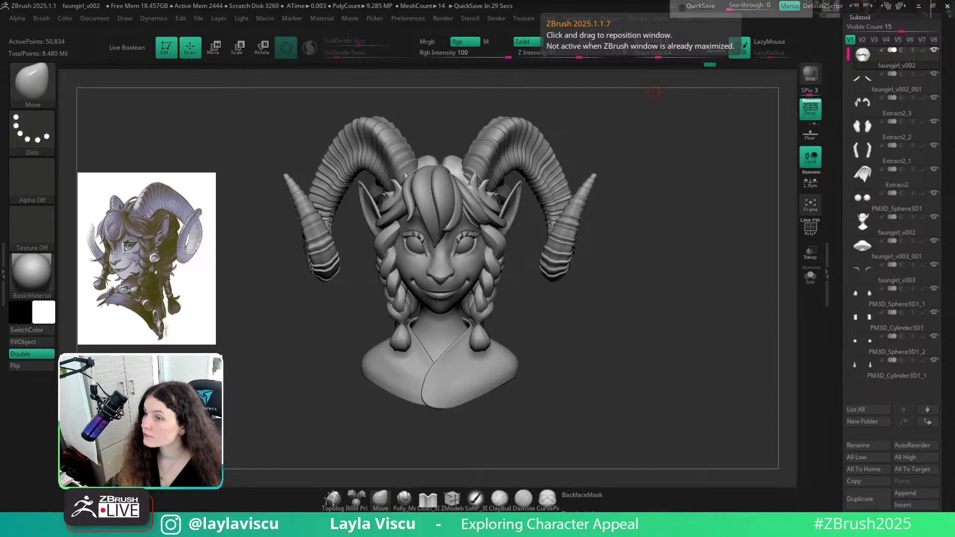
{"action": "mouse_move", "coordinate": [672, 275]}
{"action": "left_mouse_down"}
{"action": "mouse_move", "coordinate": [629, 305]}
{"action": "mouse_move", "coordinate": [648, 309]}
{"action": "mouse_move", "coordinate": [588, 301]}
{"action": "left_mouse_up"}
{"action": "left_click", "coordinate": [446, 213], "text": "alt"}
{"action": "mouse_move", "coordinate": [709, 270]}
{"action": "left_mouse_down"}
{"action": "mouse_move", "coordinate": [729, 196]}
{"action": "mouse_move", "coordinate": [686, 246]}
{"action": "mouse_move", "coordinate": [697, 332]}
{"action": "mouse_move", "coordinate": [718, 283]}
{"action": "mouse_move", "coordinate": [494, 244]}
{"action": "mouse_move", "coordinate": [492, 269]}
{"action": "mouse_move", "coordinate": [643, 308]}
{"action": "left_mouse_up"}
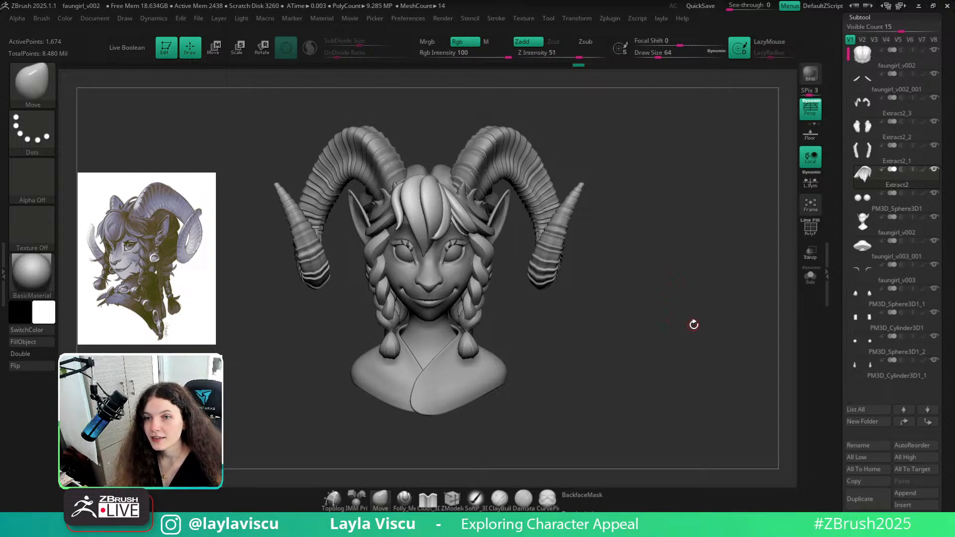
{"action": "mouse_move", "coordinate": [662, 296]}
{"action": "left_mouse_down"}
{"action": "mouse_move", "coordinate": [710, 300]}
{"action": "mouse_move", "coordinate": [688, 303]}
{"action": "mouse_move", "coordinate": [710, 284]}
{"action": "mouse_move", "coordinate": [693, 281]}
{"action": "mouse_move", "coordinate": [702, 325]}
{"action": "mouse_move", "coordinate": [684, 310]}
{"action": "left_mouse_up"}
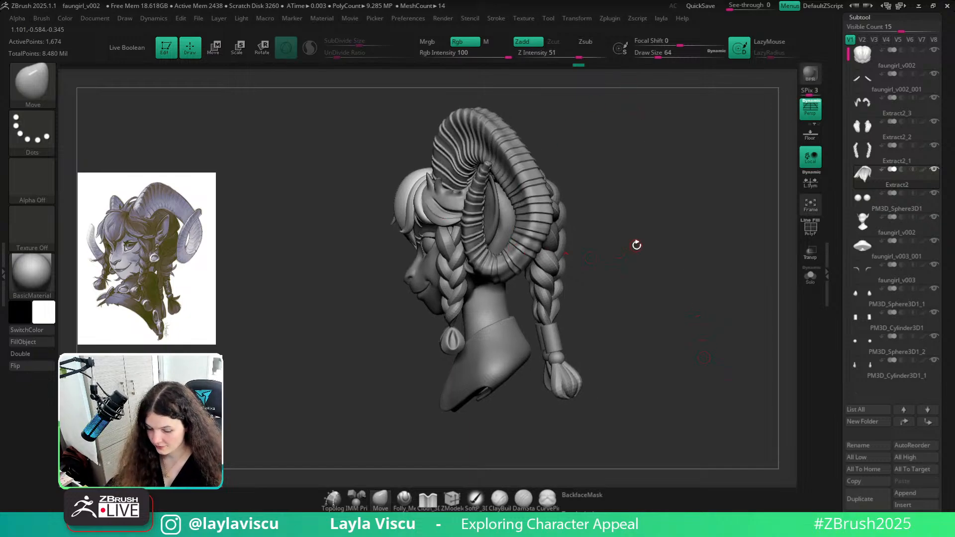
{"action": "left_click_drag", "start_coordinate": [635, 245], "coordinate": [576, 300]}
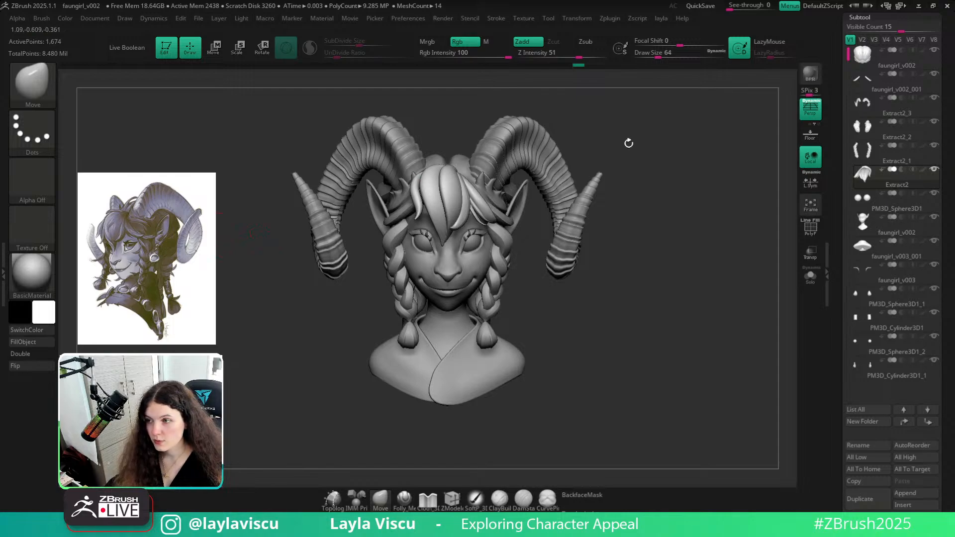
{"action": "left_click_drag", "start_coordinate": [634, 284], "coordinate": [671, 296], "text": "alt"}
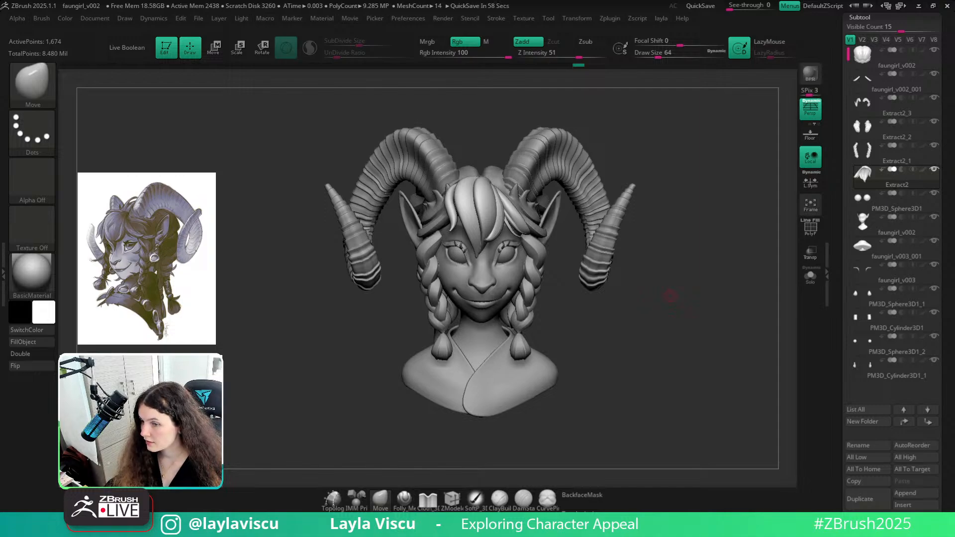
{"action": "left_click_drag", "start_coordinate": [642, 388], "coordinate": [758, 284]}
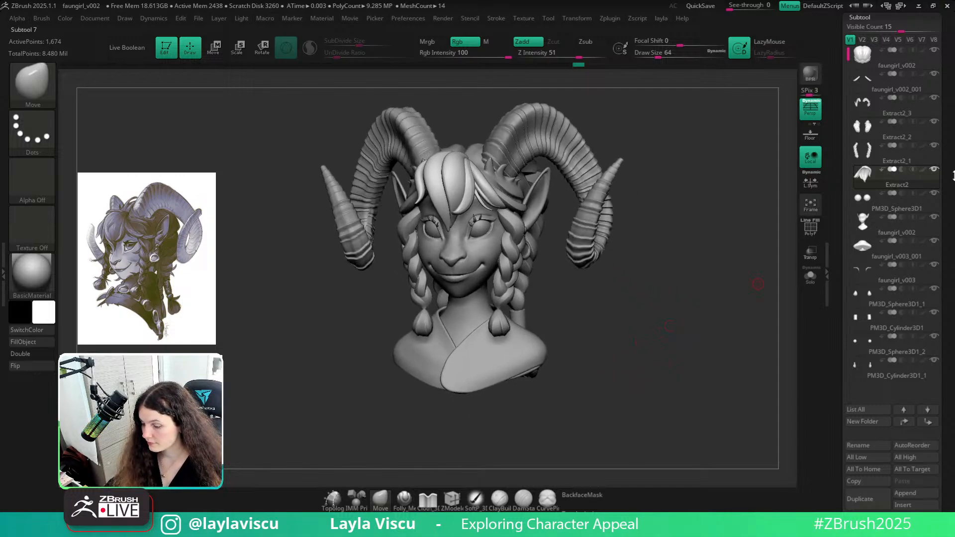
Load the saved Spotlight file with the faun girl reference sketch over the canvas
{"action": "scroll", "coordinate": [953, 175], "scroll_direction": "up", "scroll_amount": 4}
{"action": "left_click", "coordinate": [519, 19]}
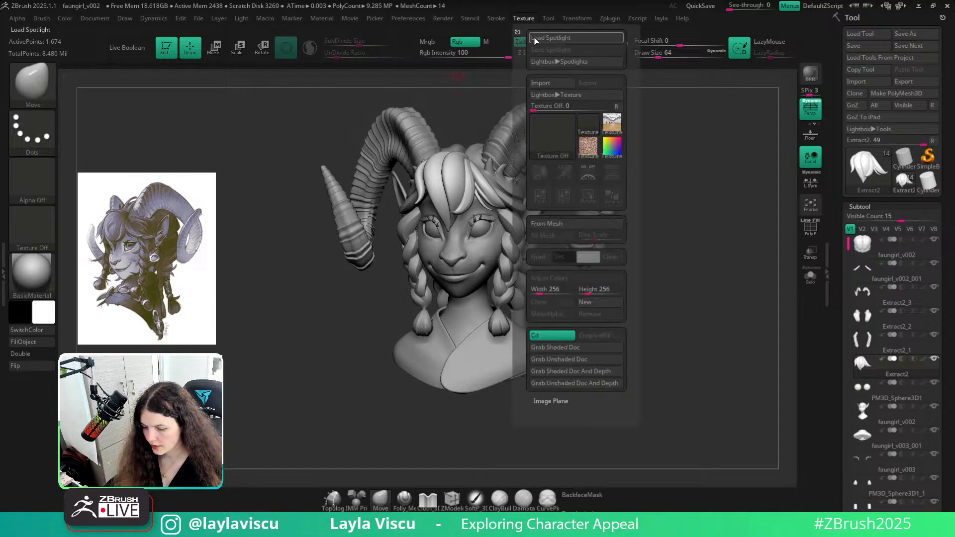
{"action": "left_click", "coordinate": [535, 37]}
{"action": "left_click", "coordinate": [135, 89]}
{"action": "double_click", "coordinate": [135, 87]}
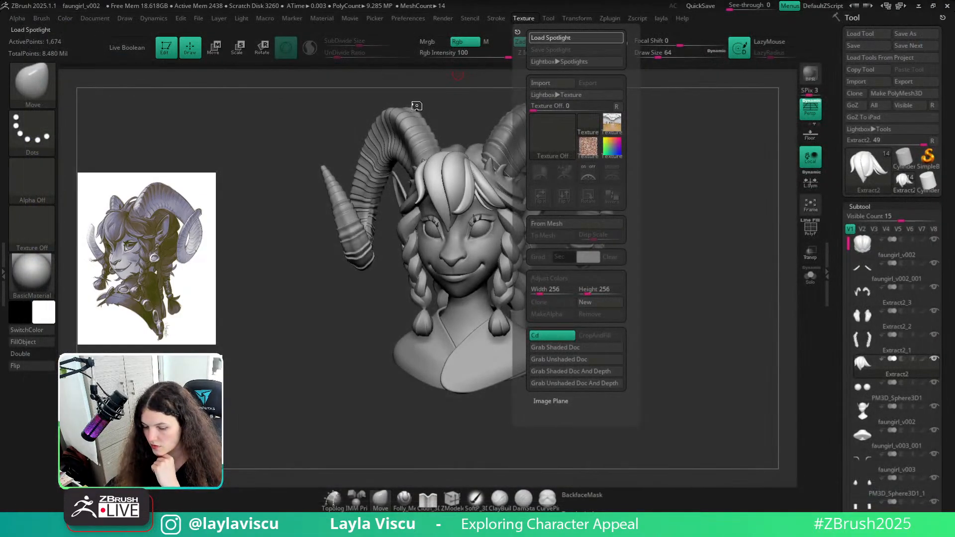
Dock the Document palette and load the saved ZAppLink views from cam.vws
{"action": "left_click", "coordinate": [97, 18]}
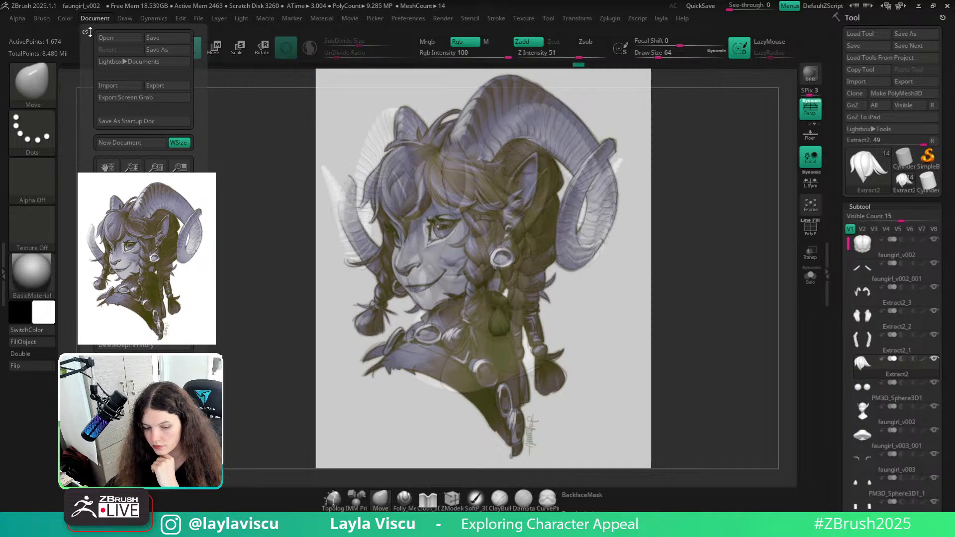
{"action": "left_click", "coordinate": [86, 33]}
{"action": "left_click", "coordinate": [877, 394]}
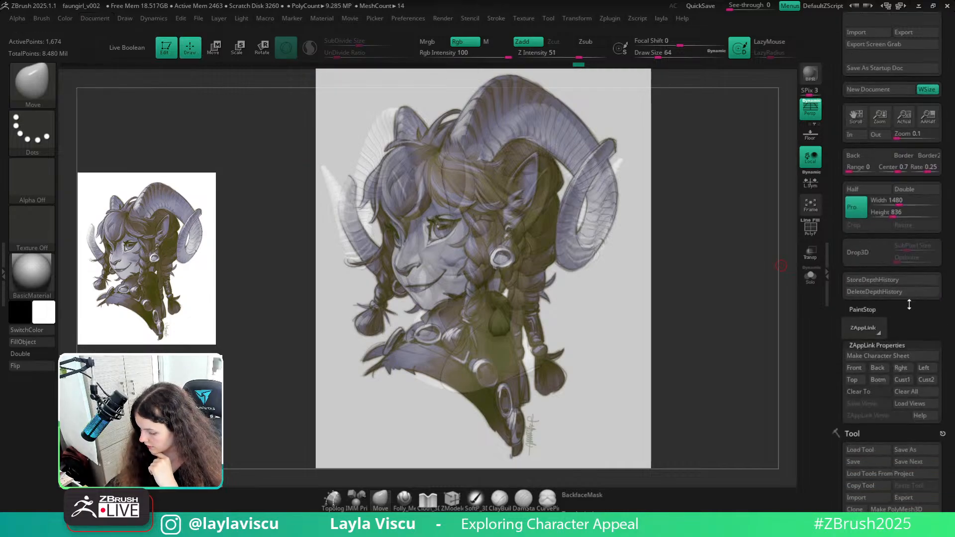
{"action": "left_click", "coordinate": [913, 354]}
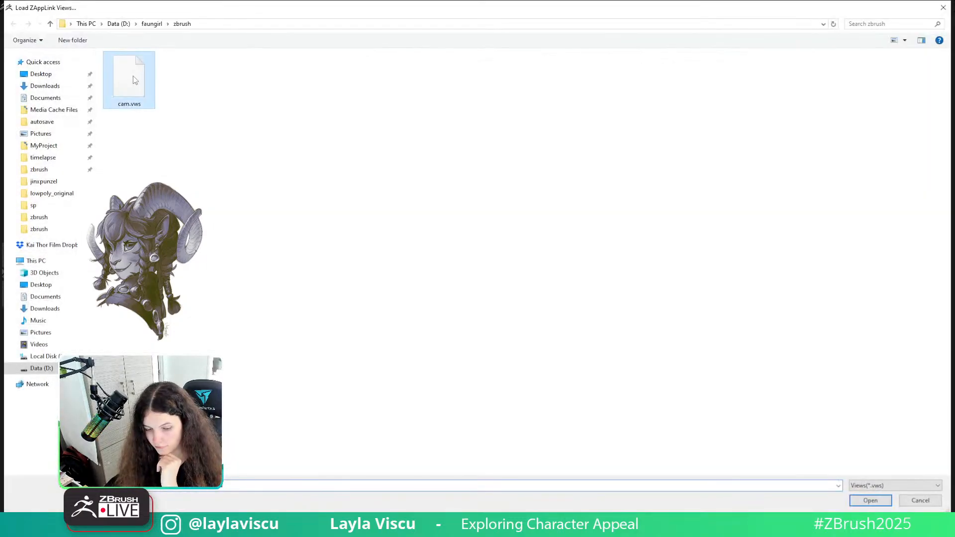
{"action": "double_click", "coordinate": [130, 80]}
Apply the stored custom camera views 1 and 2, comparing the bust with the sketch overlay by toggling Spotlight
{"action": "left_click", "coordinate": [910, 331]}
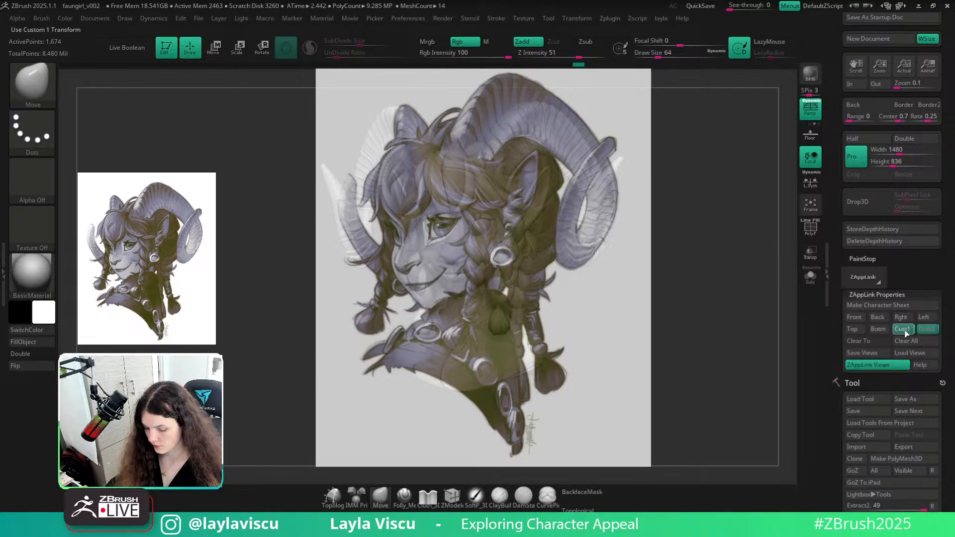
{"action": "left_click", "coordinate": [906, 332]}
{"action": "key", "text": "shift+z"}
{"action": "key", "text": "shift+z"}
{"action": "key", "text": "shift+z"}
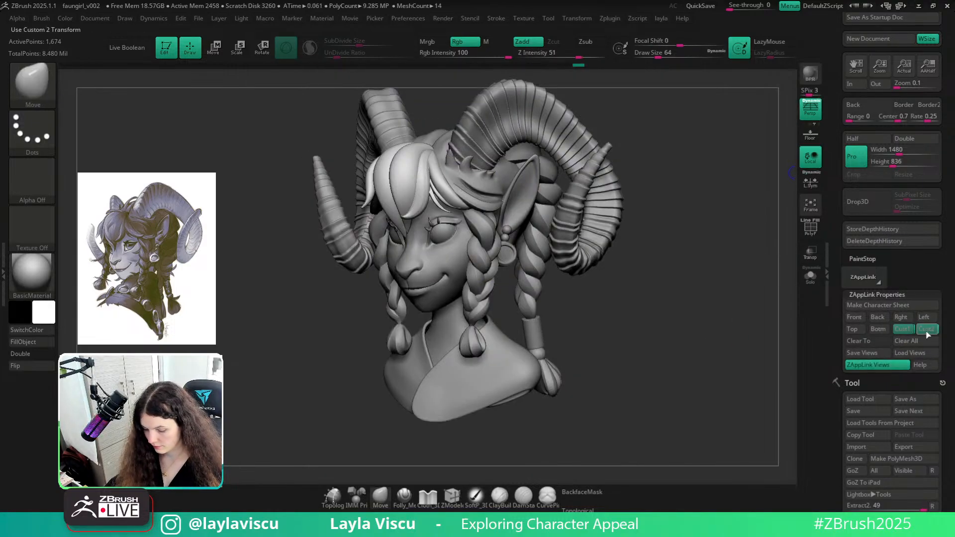
{"action": "left_click", "coordinate": [926, 331]}
{"action": "key", "text": "shift+z"}
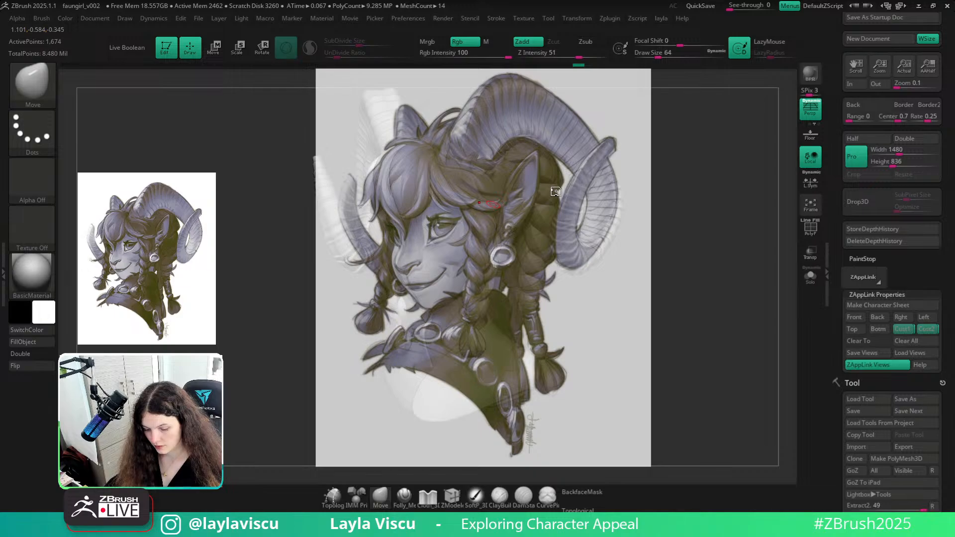
Adjust the reference sketch in Spotlight edit mode and compare the overlay with the bust, leaving the overlay hidden
{"action": "key", "text": "z"}
{"action": "left_click_drag", "start_coordinate": [488, 225], "coordinate": [440, 198]}
{"action": "key", "text": "z"}
{"action": "key", "text": "shift+z"}
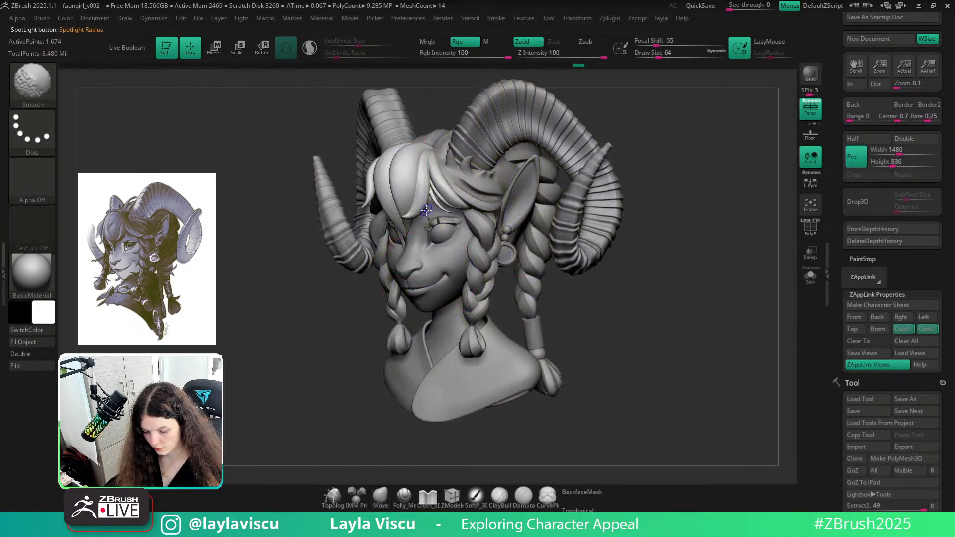
{"action": "key", "text": "shift+z"}
{"action": "key", "text": "z"}
{"action": "mouse_move", "coordinate": [482, 226]}
{"action": "left_mouse_down"}
{"action": "mouse_move", "coordinate": [495, 283]}
{"action": "mouse_move", "coordinate": [469, 220]}
{"action": "mouse_move", "coordinate": [494, 291]}
{"action": "mouse_move", "coordinate": [485, 219]}
{"action": "mouse_move", "coordinate": [500, 258]}
{"action": "mouse_move", "coordinate": [482, 219]}
{"action": "mouse_move", "coordinate": [466, 251]}
{"action": "mouse_move", "coordinate": [472, 224]}
{"action": "mouse_move", "coordinate": [492, 283]}
{"action": "mouse_move", "coordinate": [475, 224]}
{"action": "mouse_move", "coordinate": [450, 238]}
{"action": "mouse_move", "coordinate": [478, 298]}
{"action": "mouse_move", "coordinate": [472, 241]}
{"action": "mouse_move", "coordinate": [480, 281]}
{"action": "mouse_move", "coordinate": [456, 266]}
{"action": "left_mouse_up"}
{"action": "key", "text": "z"}
{"action": "key", "text": "shift+z"}
Select the horns and mask one of them, leaving the other horn free for transforming with the Move gizmo
{"action": "left_click", "coordinate": [568, 176], "text": "alt"}
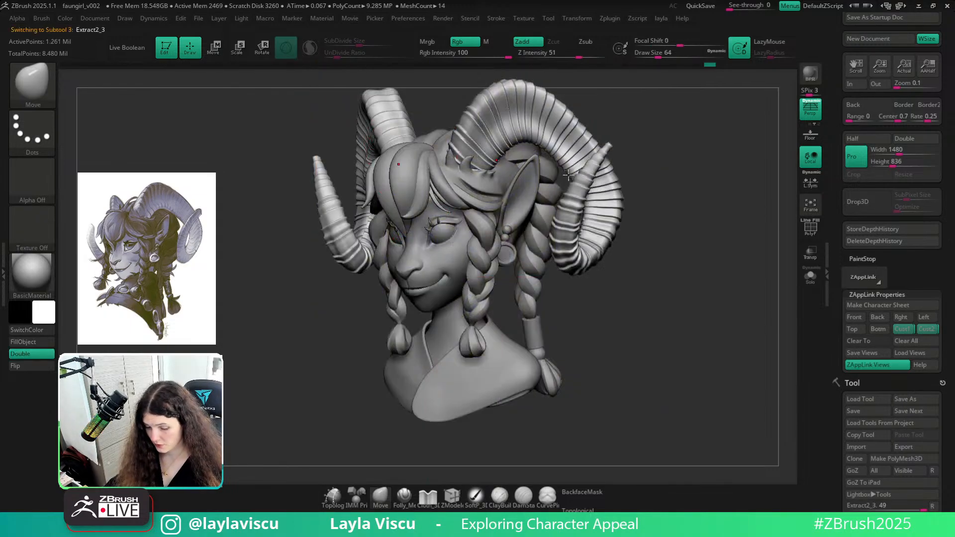
{"action": "mouse_move", "coordinate": [672, 180]}
{"action": "left_mouse_down", "text": "alt"}
{"action": "mouse_move", "coordinate": [685, 240]}
{"action": "mouse_move", "coordinate": [651, 218]}
{"action": "mouse_move", "coordinate": [521, 209]}
{"action": "left_mouse_up", "text": "alt"}
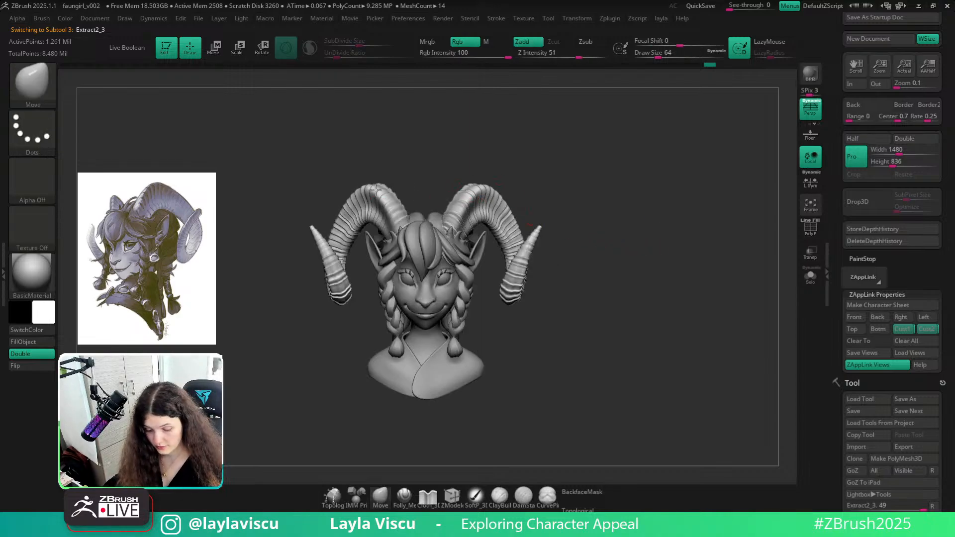
{"action": "left_click_drag", "start_coordinate": [353, 160], "coordinate": [400, 229], "text": "ctrl+shift"}
{"action": "key", "text": "ctrl+shift+a"}
{"action": "key", "text": "ctrl+a"}
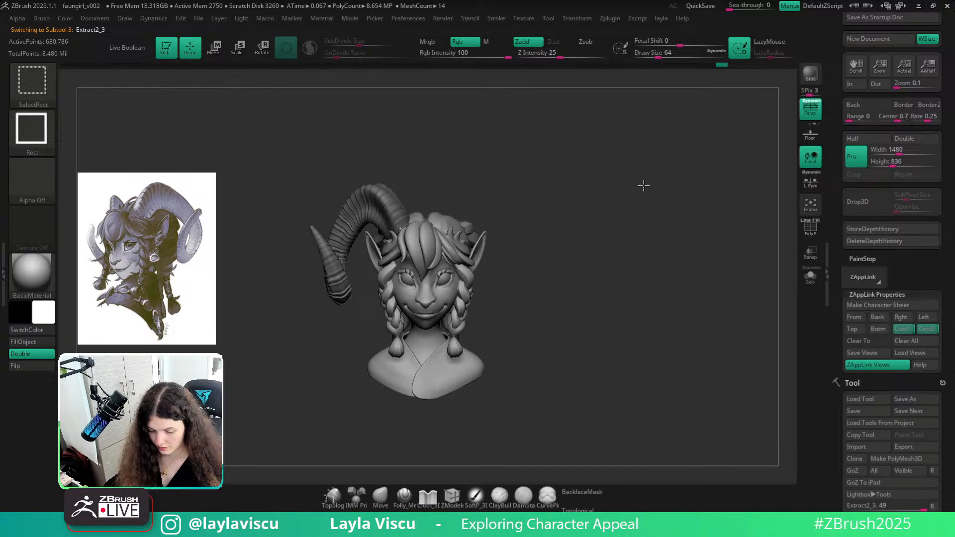
{"action": "left_click", "coordinate": [644, 186], "text": "ctrl+shift"}
{"action": "left_click", "coordinate": [646, 194], "text": "ctrl"}
{"action": "key", "text": "w"}
{"action": "left_click", "coordinate": [501, 213]}
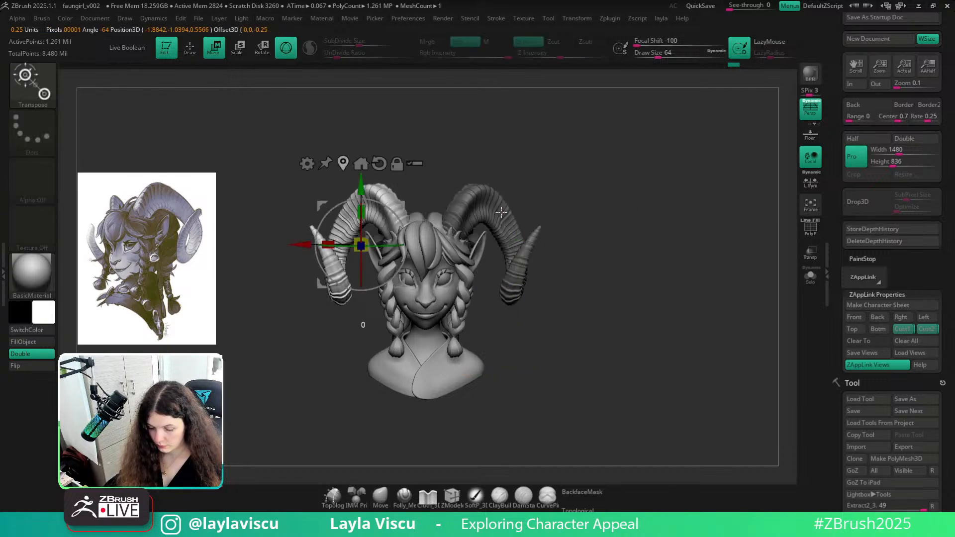
Move the unmasked horn closer to the head, using custom view 2 and the sketch overlay as a guide, and return to the Move brush
{"action": "left_click_drag", "start_coordinate": [401, 284], "coordinate": [439, 273], "text": "alt"}
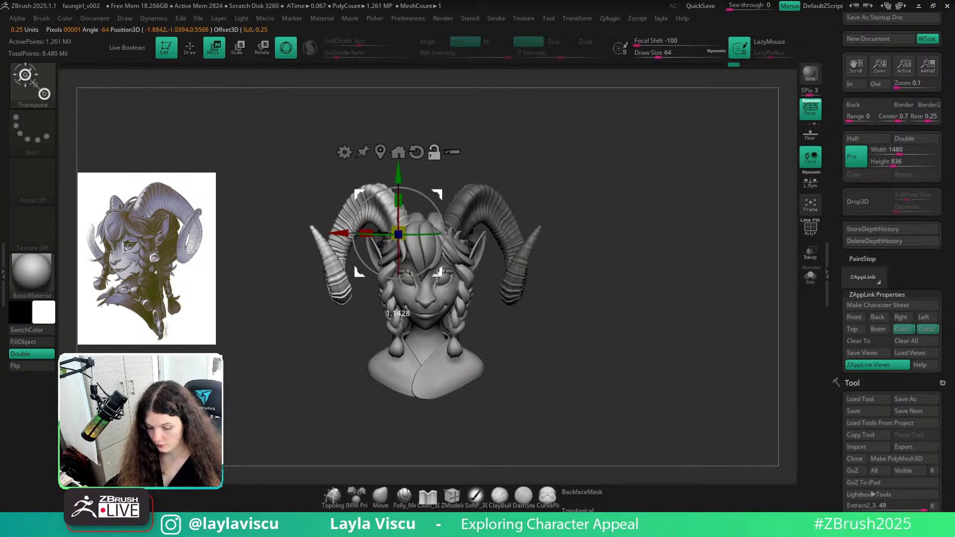
{"action": "left_click_drag", "start_coordinate": [530, 306], "coordinate": [662, 310], "text": "shift"}
{"action": "left_click_drag", "start_coordinate": [468, 237], "coordinate": [448, 258], "text": "alt"}
{"action": "left_click_drag", "start_coordinate": [683, 317], "coordinate": [642, 323], "text": "shift"}
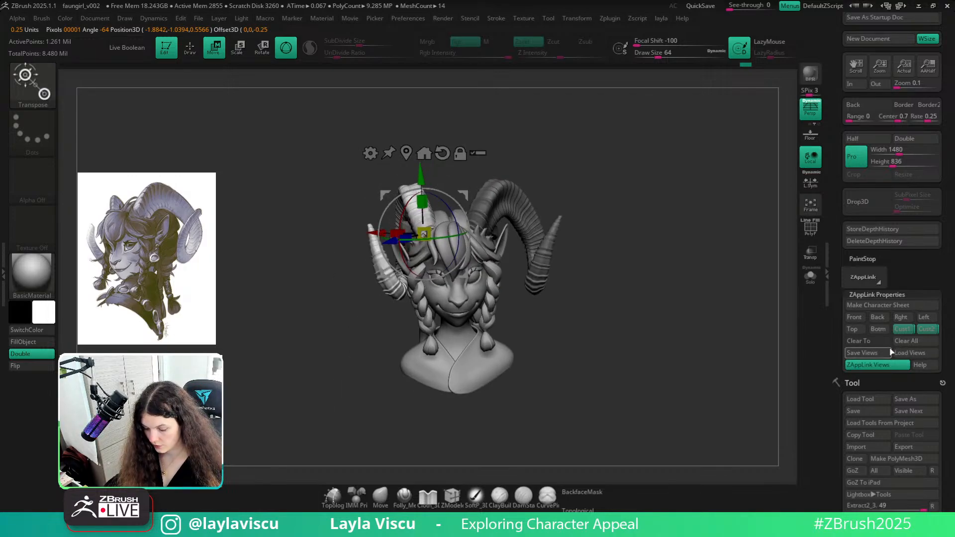
{"action": "left_click", "coordinate": [926, 329]}
{"action": "key", "text": "shift+z"}
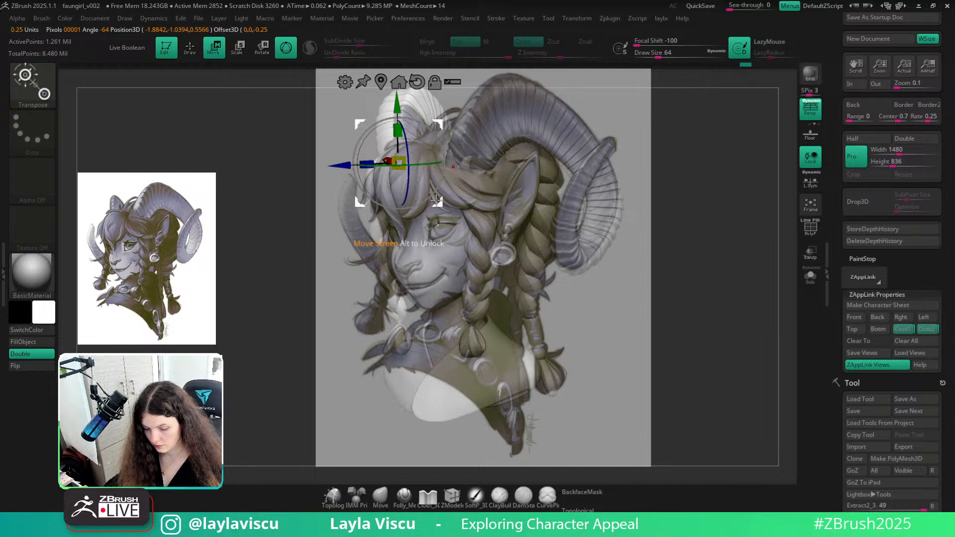
{"action": "left_click_drag", "start_coordinate": [438, 201], "coordinate": [448, 209]}
{"action": "left_click_drag", "start_coordinate": [432, 172], "coordinate": [442, 171]}
{"action": "left_click", "coordinate": [381, 494]}
{"action": "key", "text": "shift+z"}
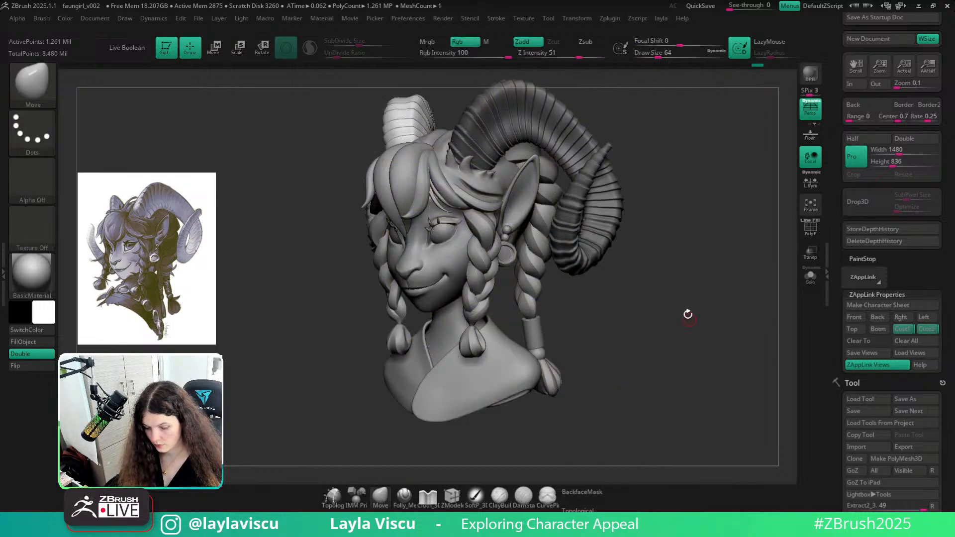
Clear the mask and undo the repositioning of the single horn
{"action": "left_click_drag", "start_coordinate": [688, 314], "coordinate": [680, 341], "text": "ctrl"}
{"action": "mouse_move", "coordinate": [633, 309]}
{"action": "right_mouse_down"}
{"action": "mouse_move", "coordinate": [665, 328]}
{"action": "mouse_move", "coordinate": [563, 284]}
{"action": "mouse_move", "coordinate": [533, 252]}
{"action": "mouse_move", "coordinate": [579, 354]}
{"action": "mouse_move", "coordinate": [567, 433]}
{"action": "mouse_move", "coordinate": [559, 326]}
{"action": "mouse_move", "coordinate": [591, 358]}
{"action": "mouse_move", "coordinate": [678, 363]}
{"action": "mouse_move", "coordinate": [650, 373]}
{"action": "mouse_move", "coordinate": [640, 469]}
{"action": "mouse_move", "coordinate": [635, 307]}
{"action": "mouse_move", "coordinate": [631, 350]}
{"action": "right_mouse_up"}
{"action": "key", "text": "ctrl+z"}
{"action": "key", "text": "ctrl+z"}
{"action": "key", "text": "ctrl+z"}
{"action": "key", "text": "ctrl+z"}
{"action": "key", "text": "ctrl+z"}
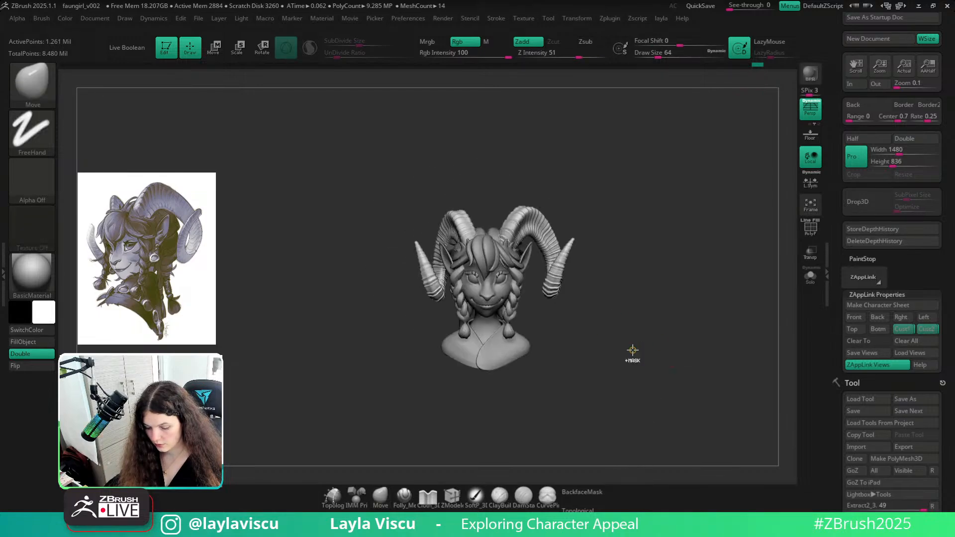
{"action": "left_click_drag", "start_coordinate": [638, 272], "coordinate": [639, 322], "text": "ctrl"}
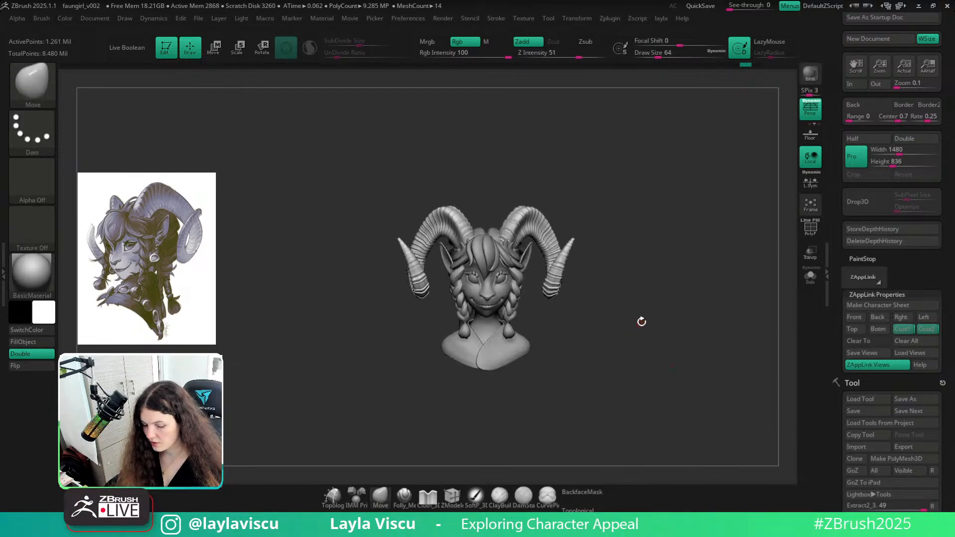
Apply custom view 2 and compare the horns and hair with the sketch by toggling the Spotlight overlay
{"action": "left_click", "coordinate": [927, 329]}
{"action": "key", "text": "shift+z"}
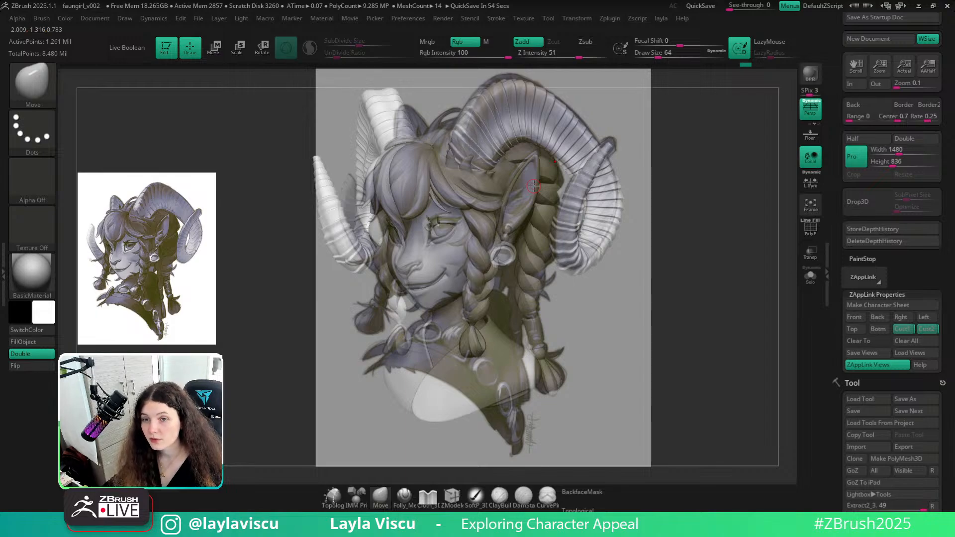
{"action": "key", "text": "shift+z"}
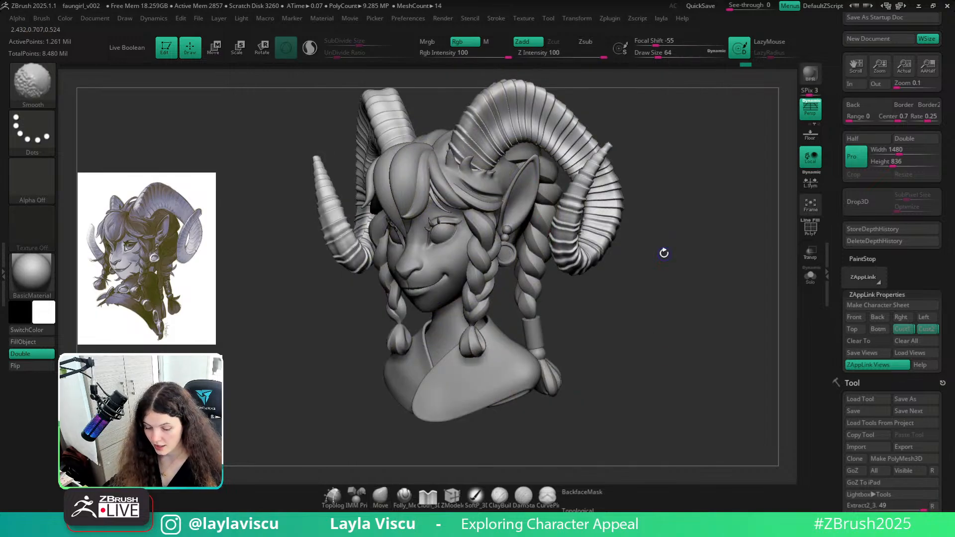
{"action": "key", "text": "shift+z"}
{"action": "left_click", "coordinate": [501, 188], "text": "alt"}
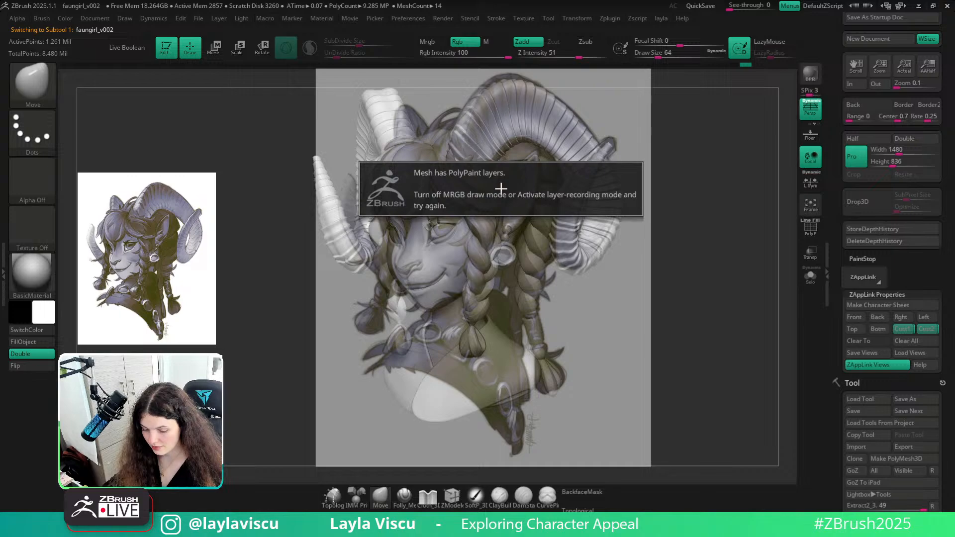
{"action": "key", "text": "shift+z"}
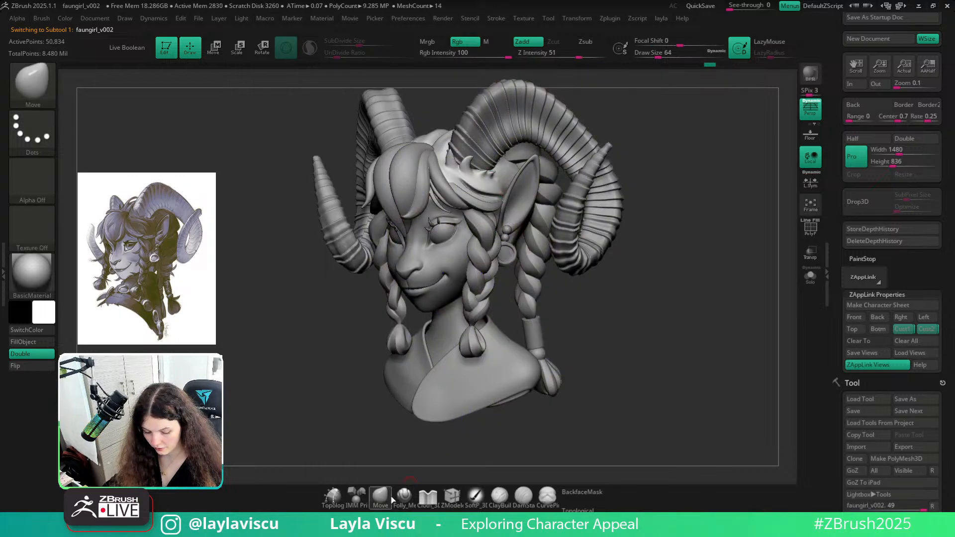
Enlarge the Move brush to a draw size of about 460 and adjust the hair strand beside the ear, checking it against the sketch
{"action": "key", "text": "s"}
{"action": "left_click_drag", "start_coordinate": [658, 330], "coordinate": [687, 330]}
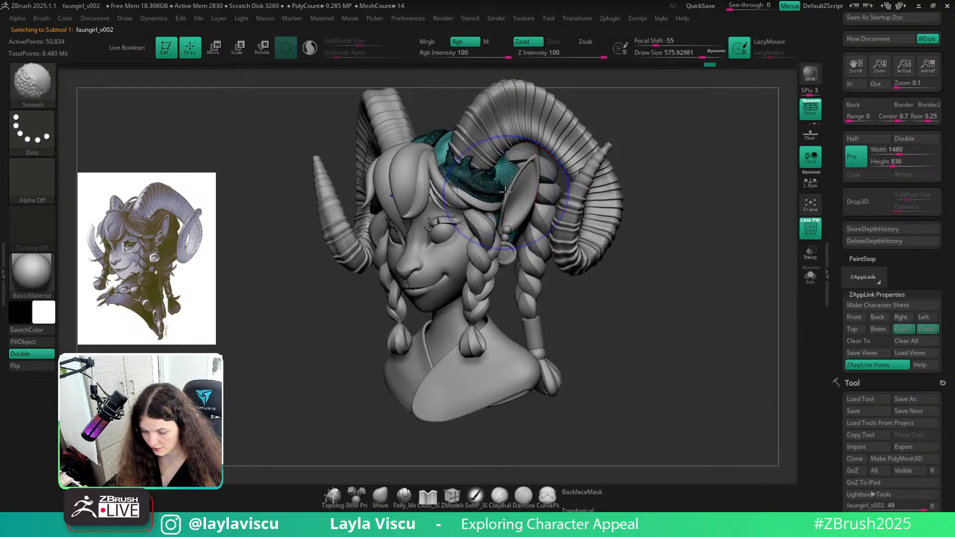
{"action": "key", "text": "s"}
{"action": "left_click_drag", "start_coordinate": [509, 198], "coordinate": [498, 194]}
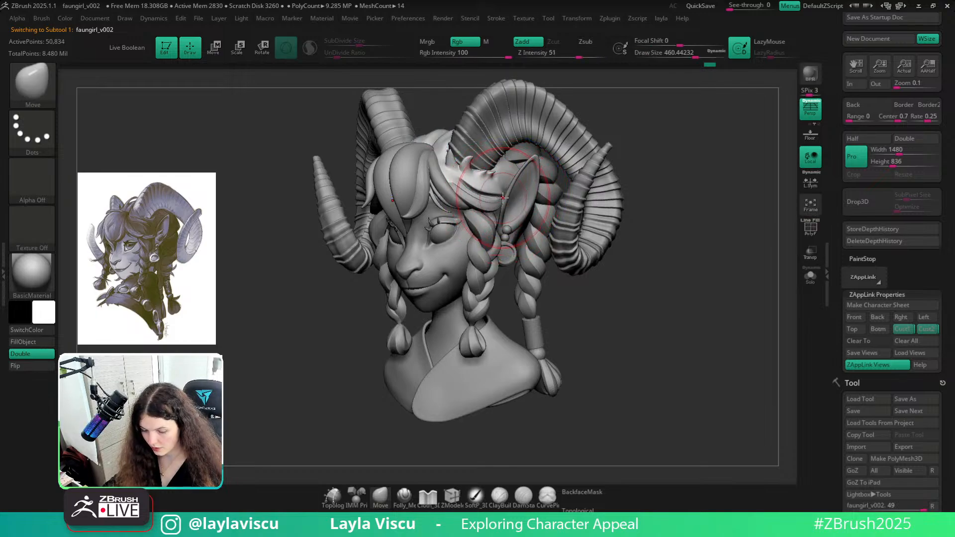
{"action": "key", "text": "shift+z"}
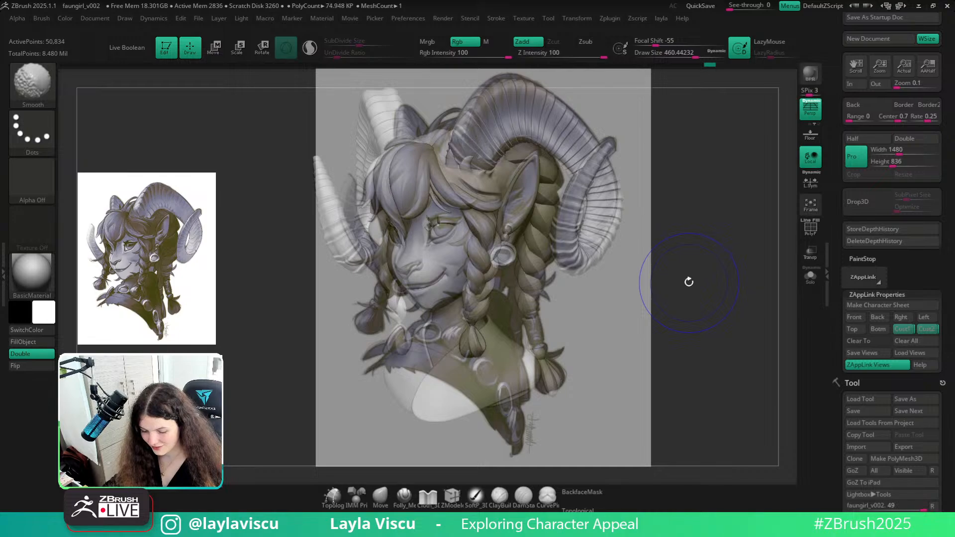
{"action": "key", "text": "shift+z"}
{"action": "left_click", "coordinate": [506, 205], "text": "alt"}
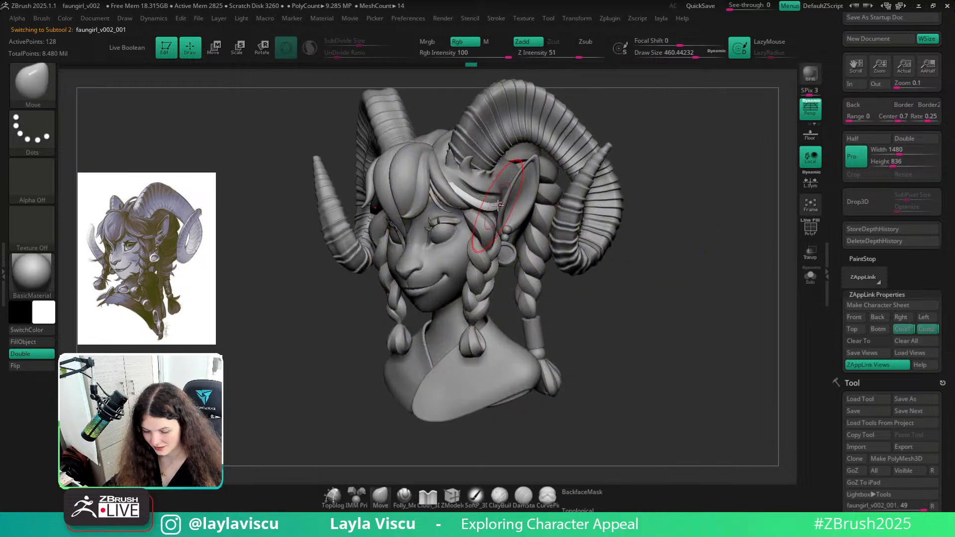
{"action": "key", "text": "shift+z"}
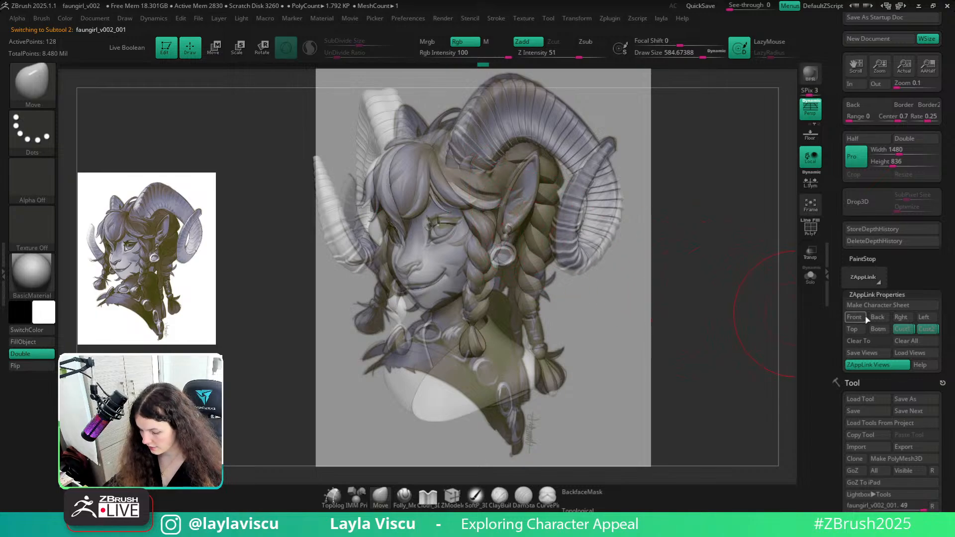
Try to reshape the horns to the sketch with the Move brush at a draw size of about 500
{"action": "left_click", "coordinate": [595, 227], "text": "alt"}
{"action": "key", "text": "s"}
{"action": "left_click_drag", "start_coordinate": [594, 253], "coordinate": [614, 252]}
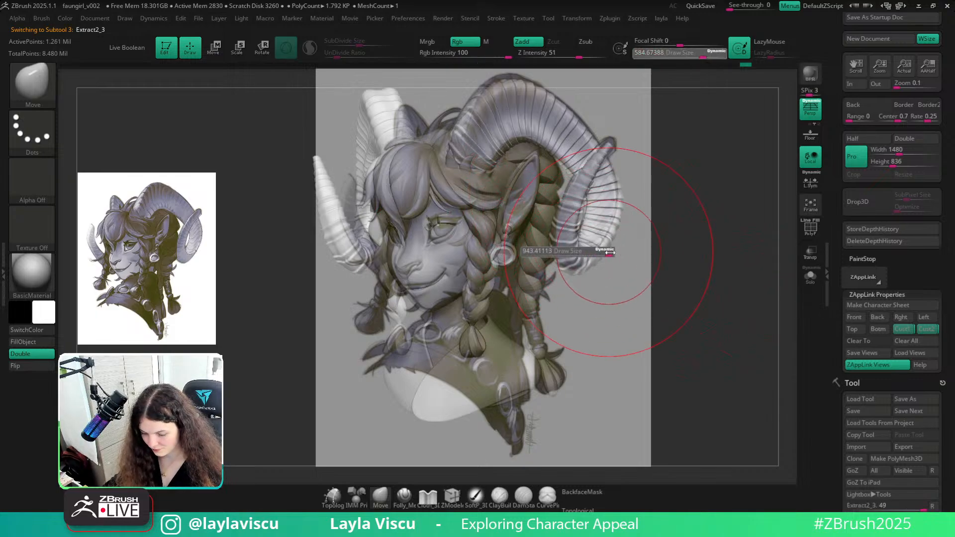
{"action": "key", "text": "s"}
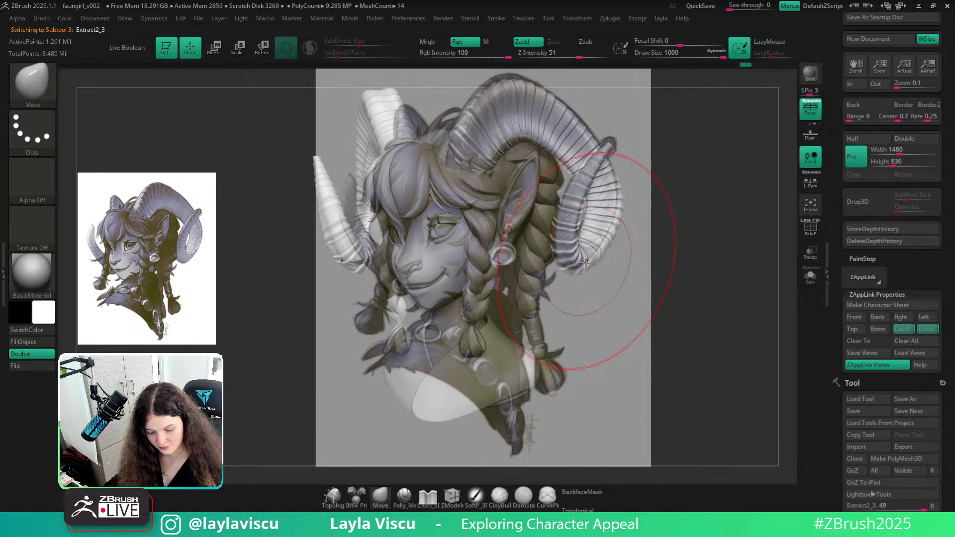
{"action": "key", "text": "space"}
{"action": "left_click", "coordinate": [683, 350]}
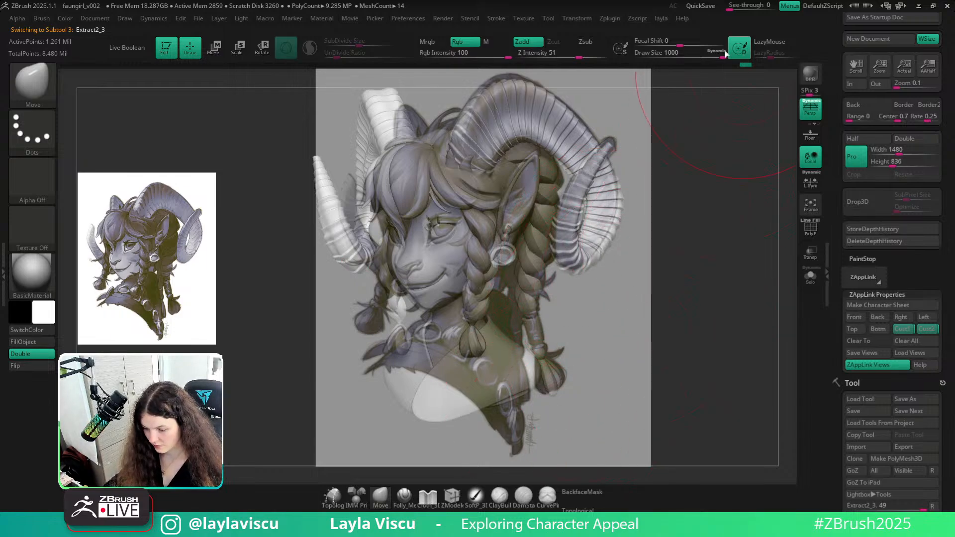
{"action": "key", "text": "s"}
{"action": "left_click_drag", "start_coordinate": [562, 247], "coordinate": [535, 247]}
{"action": "left_click", "coordinate": [596, 256]}
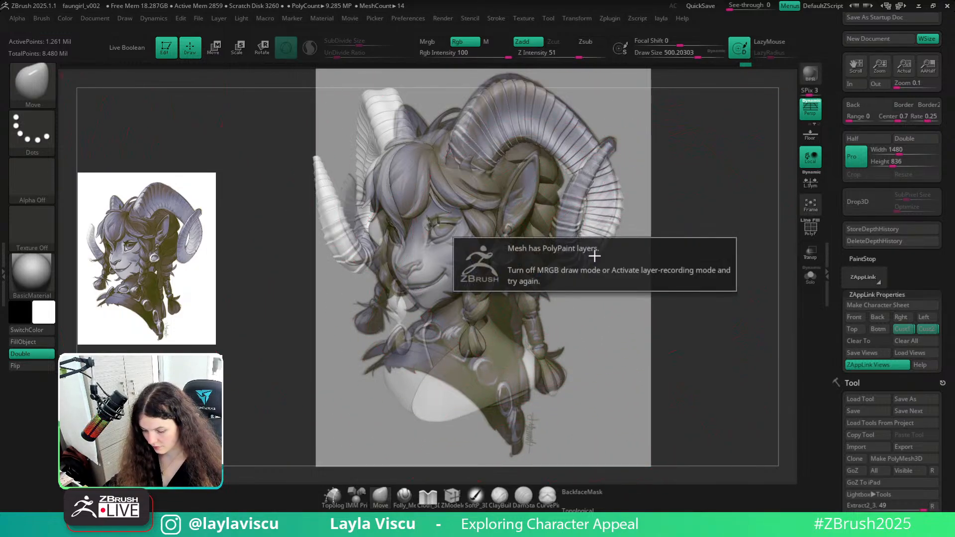
Isolate the horns and open their Layers settings
{"action": "mouse_move", "coordinate": [947, 467]}
{"action": "left_mouse_down"}
{"action": "mouse_move", "coordinate": [953, 268]}
{"action": "mouse_move", "coordinate": [944, 252]}
{"action": "left_mouse_up"}
{"action": "left_click_drag", "start_coordinate": [951, 369], "coordinate": [950, 273]}
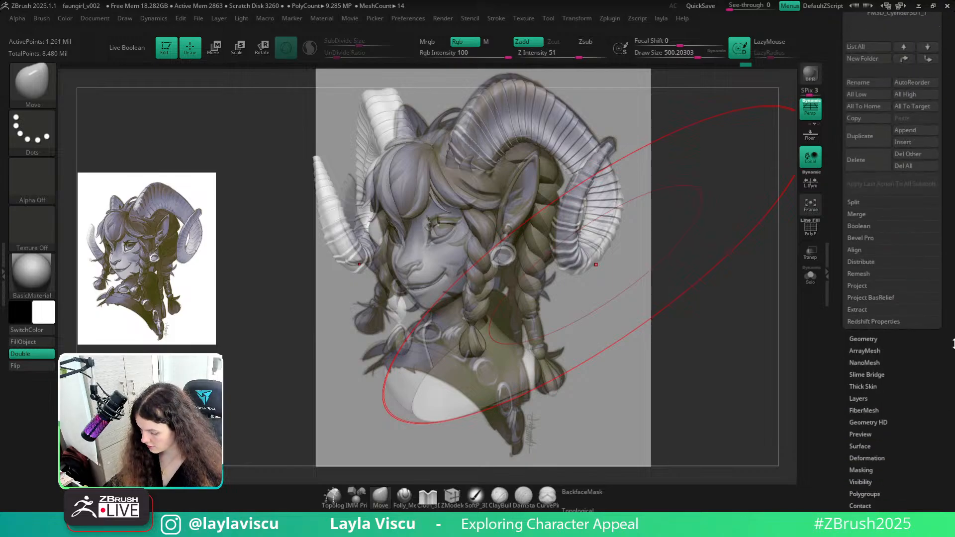
{"action": "left_click_drag", "start_coordinate": [950, 343], "coordinate": [945, 337]}
{"action": "left_click", "coordinate": [810, 276]}
{"action": "left_click", "coordinate": [858, 379]}
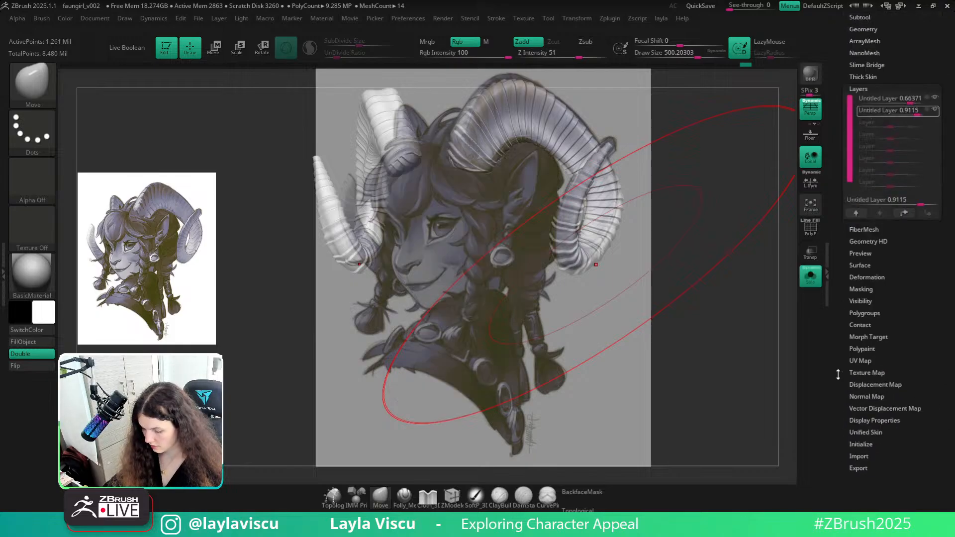
Set the draw size to about 87, show the horns' 0.9115 polypaint layer, and toggle the 0.66371 layer off and on
{"action": "key", "text": "s"}
{"action": "mouse_move", "coordinate": [535, 224]}
{"action": "left_mouse_down"}
{"action": "mouse_move", "coordinate": [499, 224]}
{"action": "mouse_move", "coordinate": [568, 180]}
{"action": "left_mouse_up"}
{"action": "left_click_drag", "start_coordinate": [532, 241], "coordinate": [531, 188]}
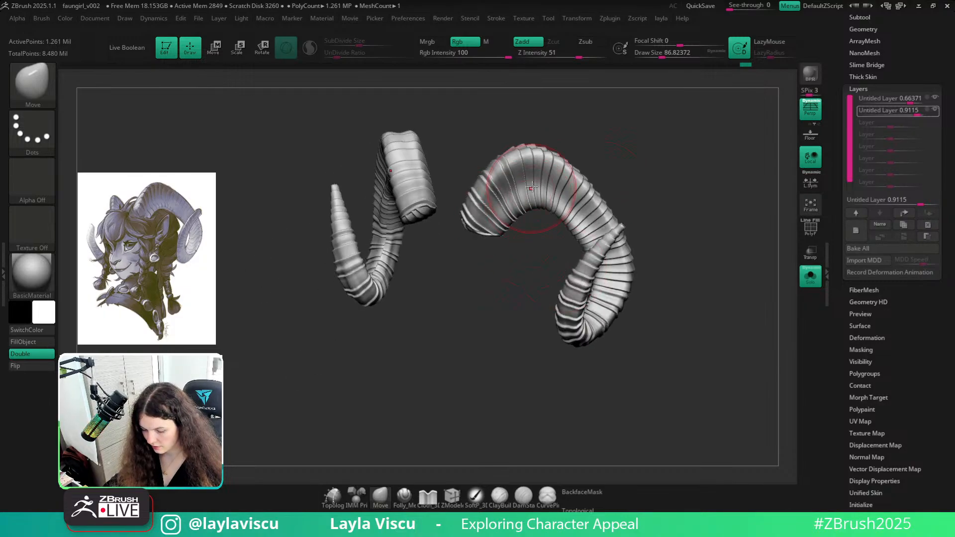
{"action": "left_click_drag", "start_coordinate": [697, 219], "coordinate": [769, 174]}
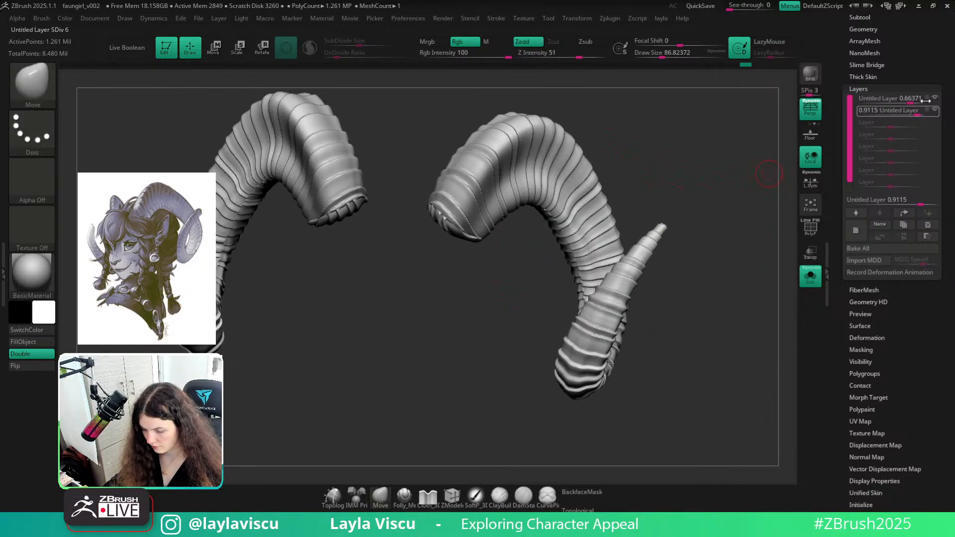
{"action": "left_click", "coordinate": [934, 111]}
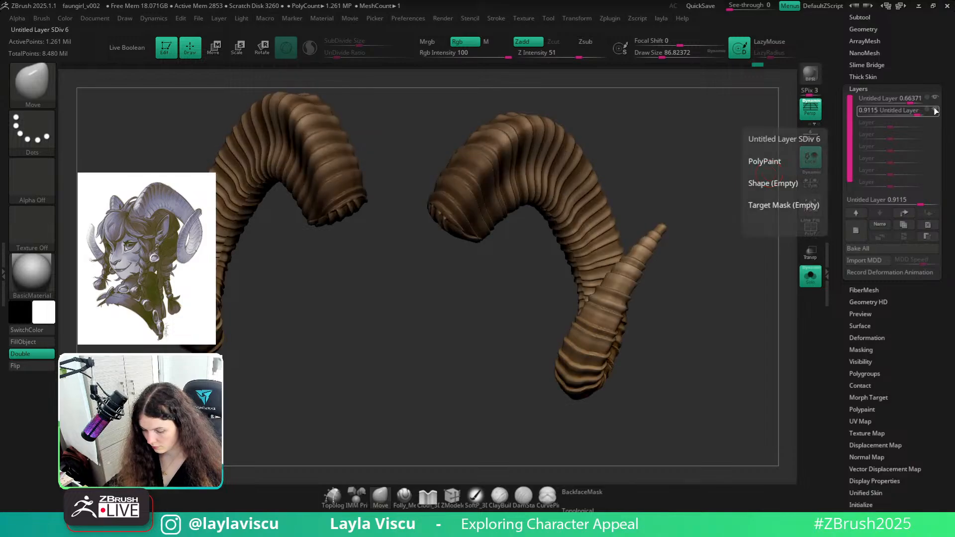
{"action": "left_click", "coordinate": [936, 108]}
{"action": "left_click", "coordinate": [934, 98]}
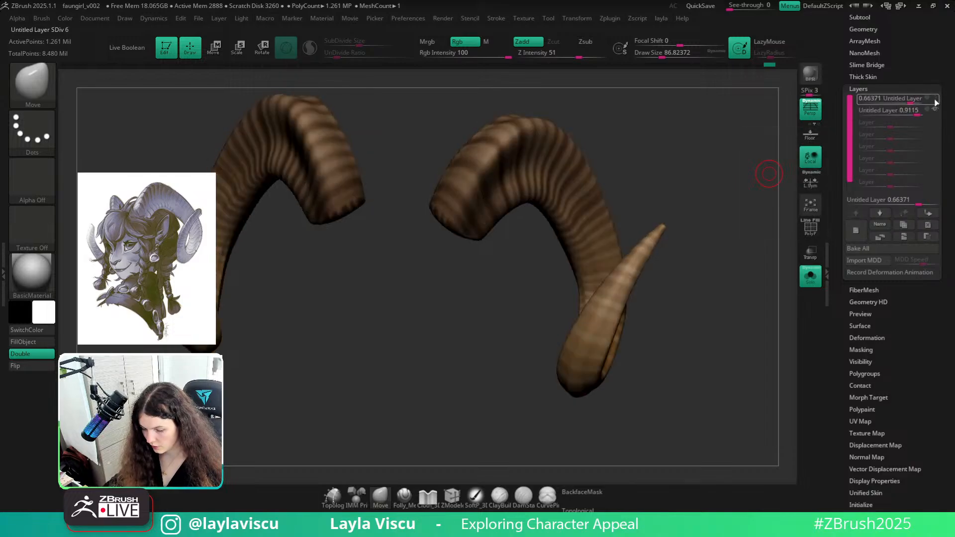
{"action": "left_click", "coordinate": [935, 98]}
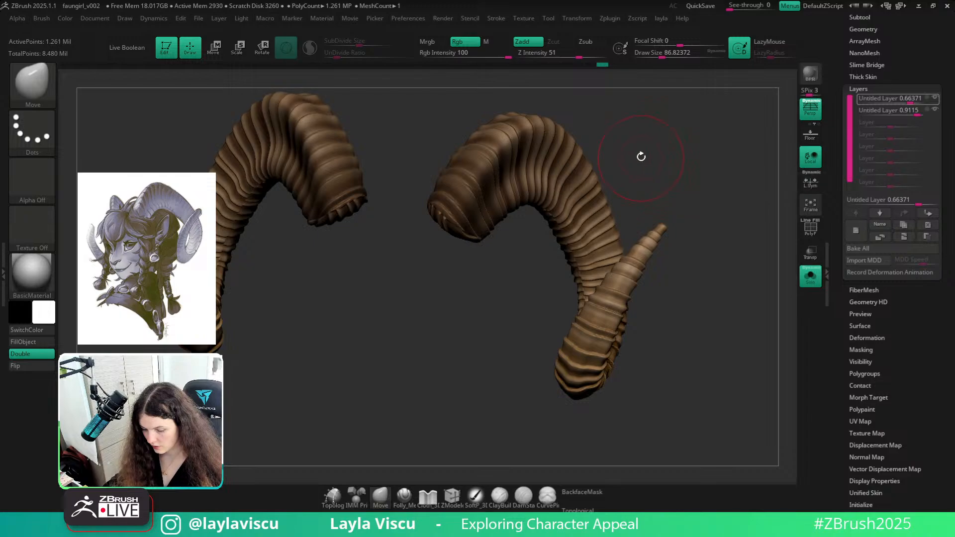
Inspect the ridges on the horn's inner side, bake all horn layers, and smooth the uneven seam between the ridges
{"action": "left_click_drag", "start_coordinate": [640, 156], "coordinate": [490, 225]}
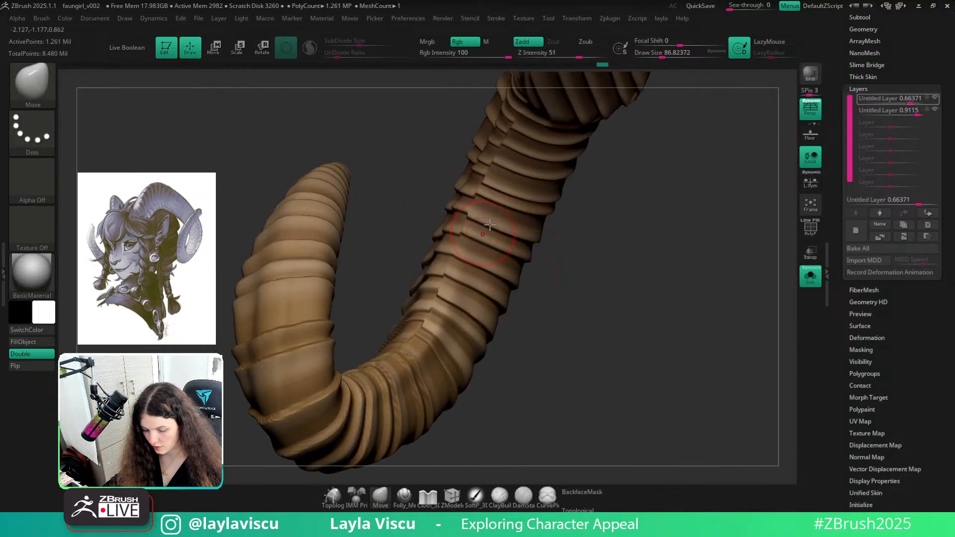
{"action": "left_click_drag", "start_coordinate": [609, 272], "coordinate": [627, 297]}
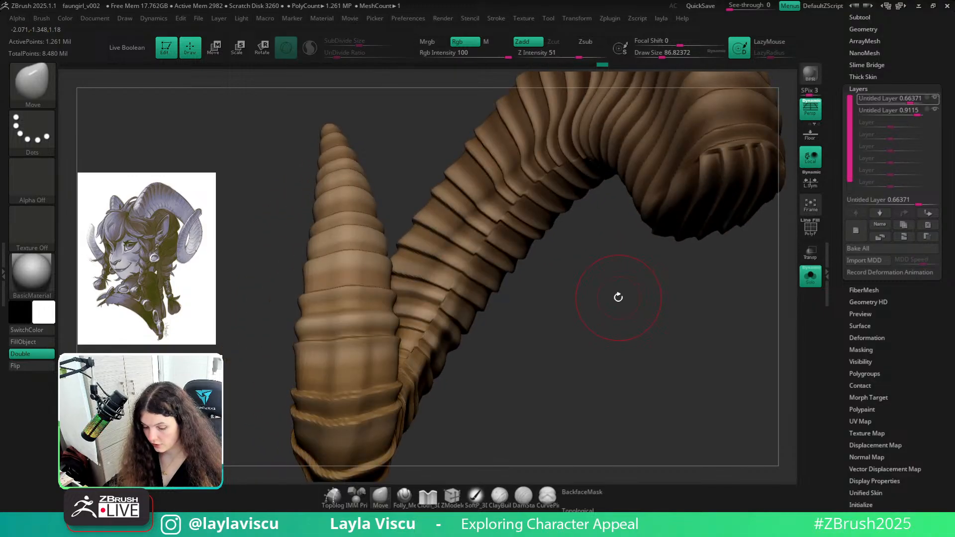
{"action": "mouse_move", "coordinate": [517, 283]}
{"action": "left_mouse_down"}
{"action": "mouse_move", "coordinate": [542, 312]}
{"action": "mouse_move", "coordinate": [510, 286]}
{"action": "mouse_move", "coordinate": [517, 326]}
{"action": "mouse_move", "coordinate": [599, 310]}
{"action": "mouse_move", "coordinate": [622, 330]}
{"action": "mouse_move", "coordinate": [626, 367]}
{"action": "mouse_move", "coordinate": [536, 376]}
{"action": "mouse_move", "coordinate": [543, 345]}
{"action": "mouse_move", "coordinate": [525, 314]}
{"action": "mouse_move", "coordinate": [595, 279]}
{"action": "mouse_move", "coordinate": [662, 303]}
{"action": "mouse_move", "coordinate": [663, 161]}
{"action": "mouse_move", "coordinate": [667, 198]}
{"action": "mouse_move", "coordinate": [633, 299]}
{"action": "mouse_move", "coordinate": [556, 309]}
{"action": "mouse_move", "coordinate": [538, 241]}
{"action": "left_mouse_up"}
{"action": "right_click_drag", "start_coordinate": [538, 241], "coordinate": [496, 241], "text": "ctrl"}
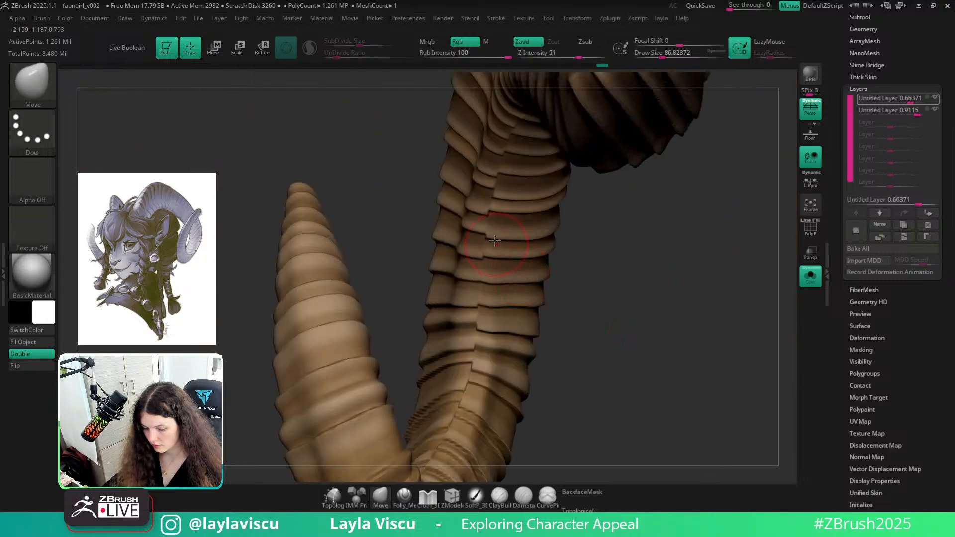
{"action": "left_click", "coordinate": [866, 251]}
{"action": "key", "text": "shift"}
{"action": "left_click_drag", "start_coordinate": [490, 199], "coordinate": [493, 177], "text": "shift"}
{"action": "mouse_move", "coordinate": [493, 177]}
{"action": "right_mouse_down", "text": "ctrl"}
{"action": "mouse_move", "coordinate": [486, 247]}
{"action": "mouse_move", "coordinate": [646, 303]}
{"action": "mouse_move", "coordinate": [552, 286]}
{"action": "right_mouse_up", "text": "ctrl"}
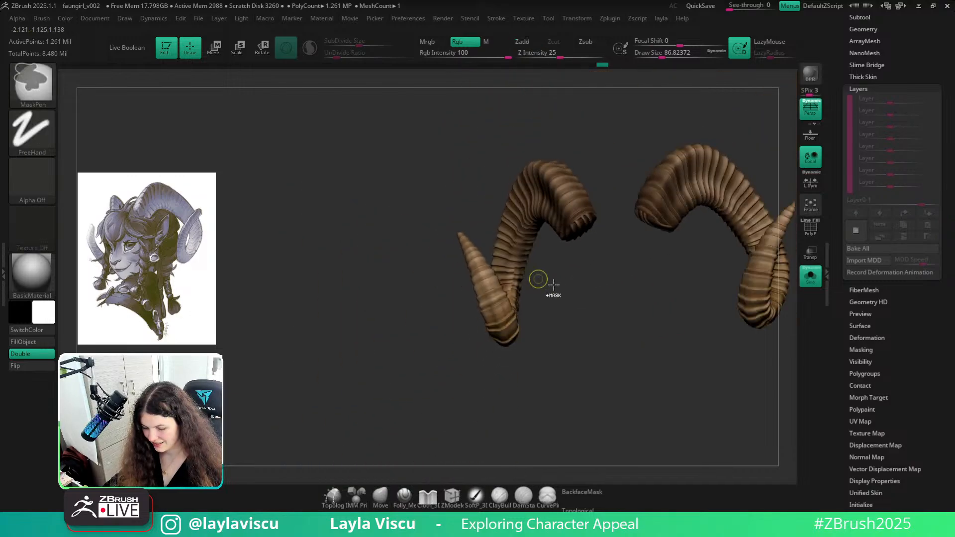
Undo the smoothing and the layer bake on the horns, and show the whole bust again
{"action": "key", "text": "ctrl+z"}
{"action": "key", "text": "ctrl+z"}
{"action": "right_click_drag", "start_coordinate": [611, 307], "coordinate": [538, 302], "text": "alt"}
{"action": "left_click", "coordinate": [810, 277]}
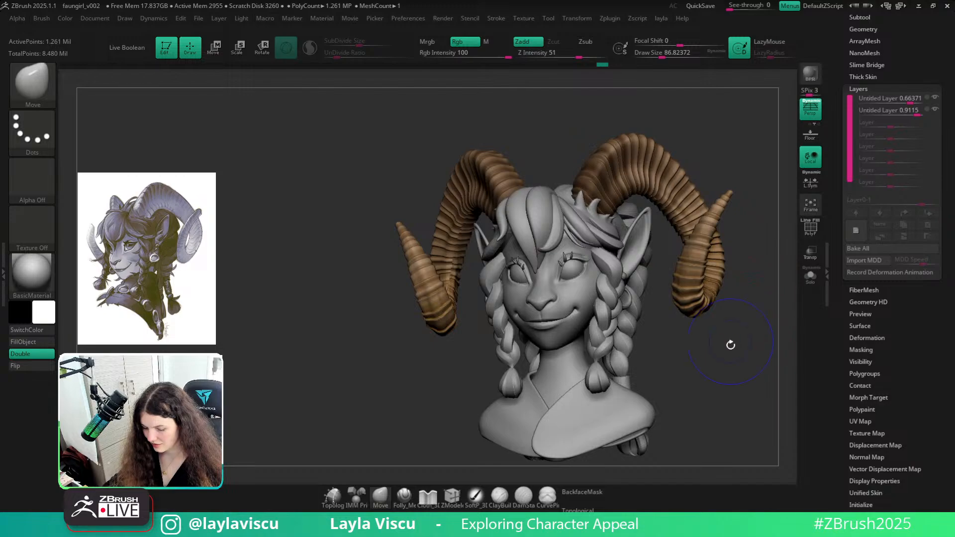
Recall the stored Cust2 and Cust1 views and compare the bust with the Spotlight reference overlay, leaving the overlay hidden
{"action": "mouse_move", "coordinate": [918, 49]}
{"action": "left_mouse_down"}
{"action": "mouse_move", "coordinate": [916, 94]}
{"action": "mouse_move", "coordinate": [940, 80]}
{"action": "mouse_move", "coordinate": [940, 145]}
{"action": "left_mouse_up"}
{"action": "left_click", "coordinate": [875, 84]}
{"action": "left_click", "coordinate": [924, 99]}
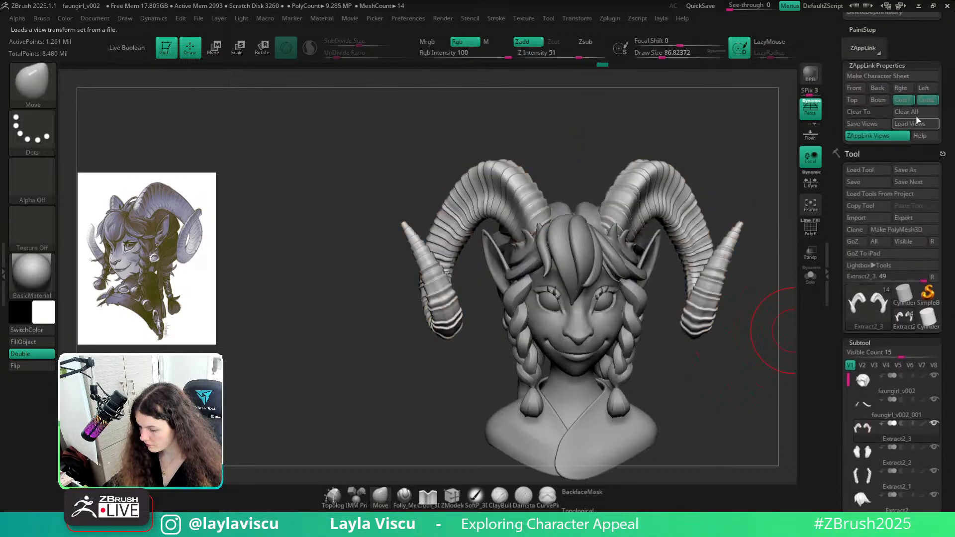
{"action": "left_click", "coordinate": [903, 99]}
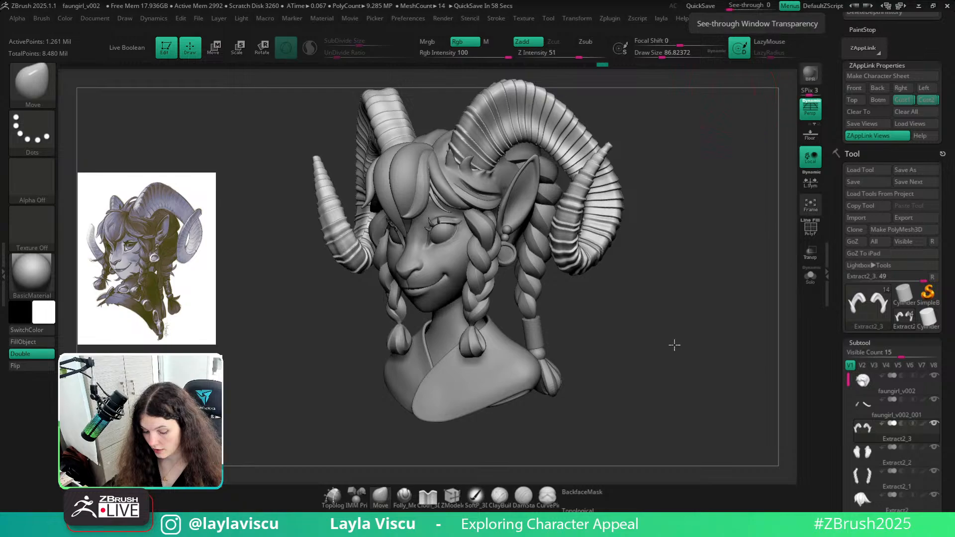
{"action": "key", "text": "shift+z"}
{"action": "key", "text": "shift+z"}
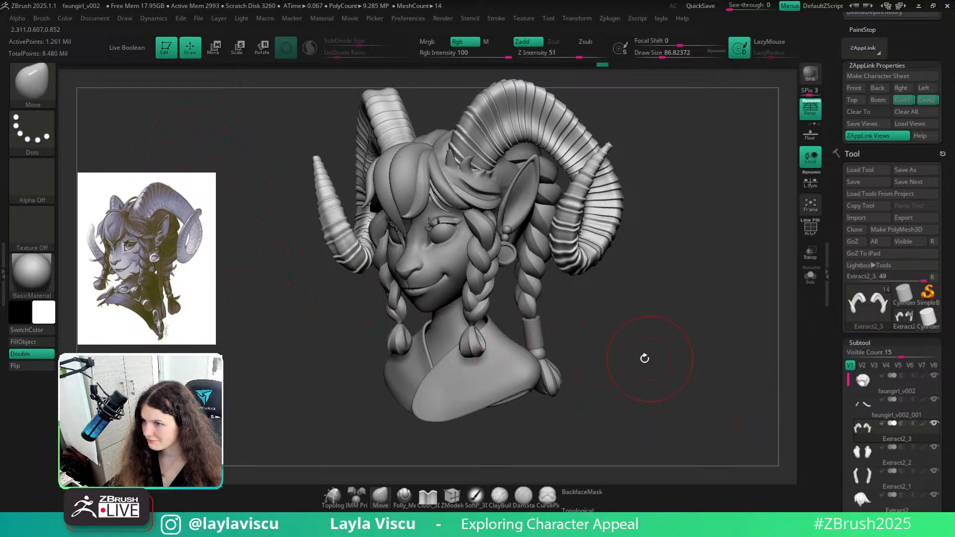
Select and isolate the head and neck mesh, and set the draw size to about 33
{"action": "mouse_move", "coordinate": [646, 371]}
{"action": "left_mouse_down"}
{"action": "mouse_move", "coordinate": [650, 347]}
{"action": "mouse_move", "coordinate": [548, 317]}
{"action": "mouse_move", "coordinate": [544, 307]}
{"action": "left_mouse_up"}
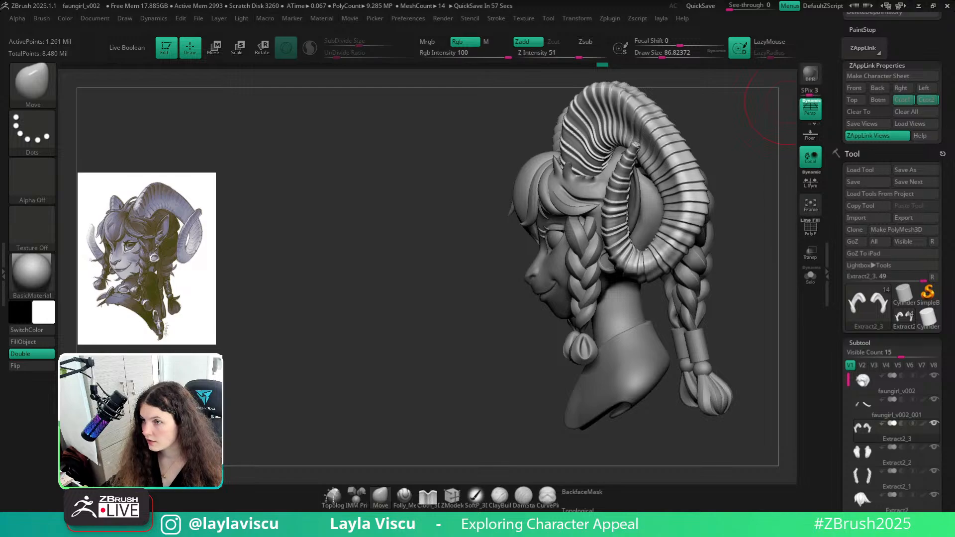
{"action": "left_click", "coordinate": [559, 297], "text": "alt"}
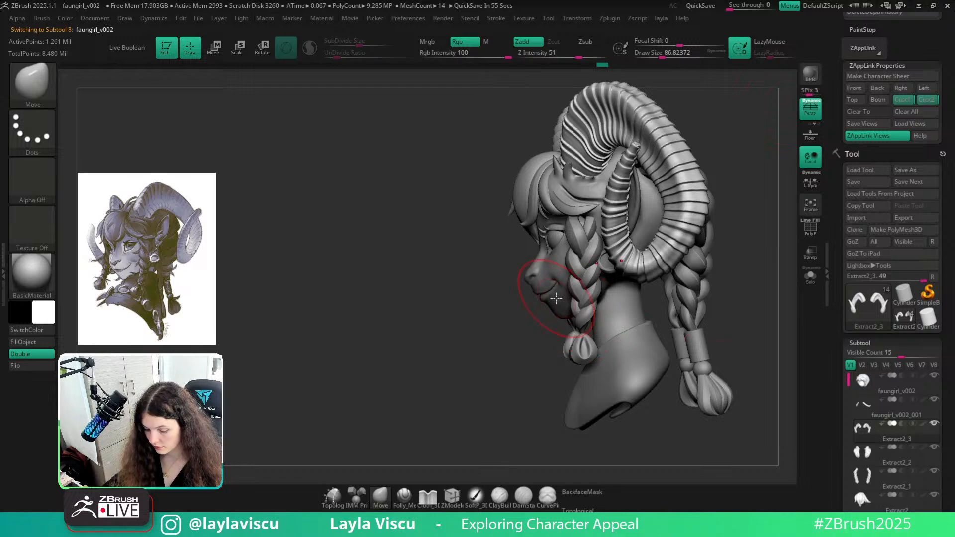
{"action": "left_click", "coordinate": [811, 281]}
{"action": "scroll", "coordinate": [935, 252], "scroll_direction": "down", "scroll_amount": 10}
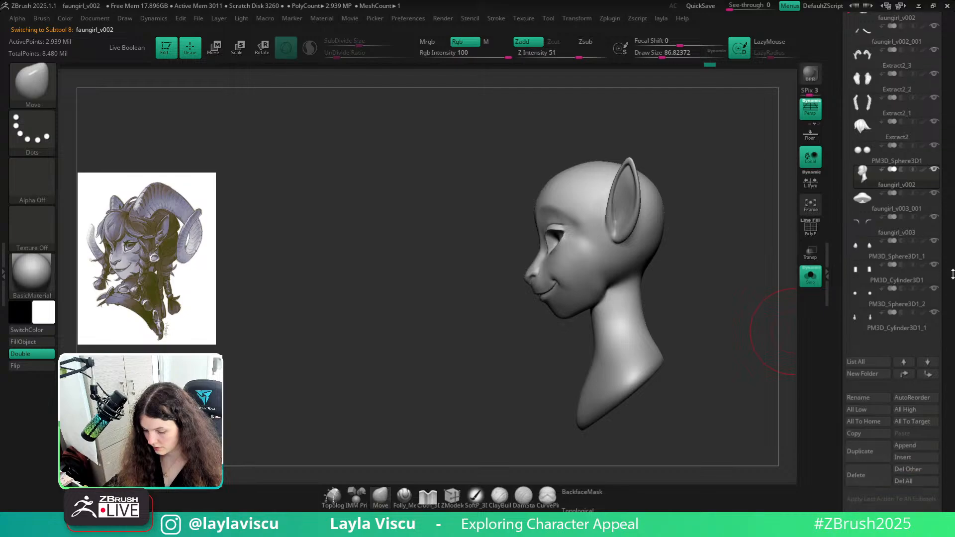
{"action": "left_click", "coordinate": [860, 288]}
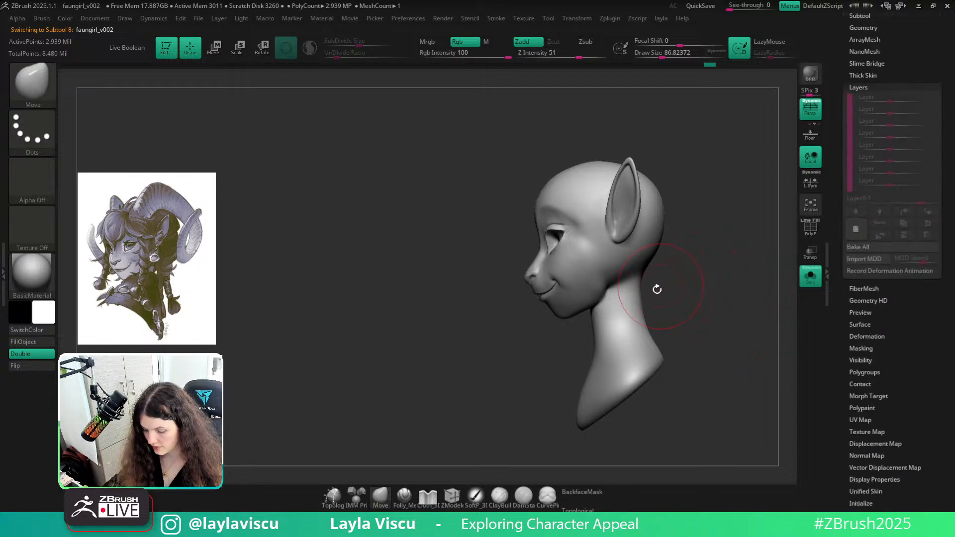
{"action": "right_click_drag", "start_coordinate": [607, 322], "coordinate": [590, 322], "text": "ctrl"}
{"action": "key", "text": "["}
{"action": "right_click_drag", "start_coordinate": [552, 357], "coordinate": [552, 308]}
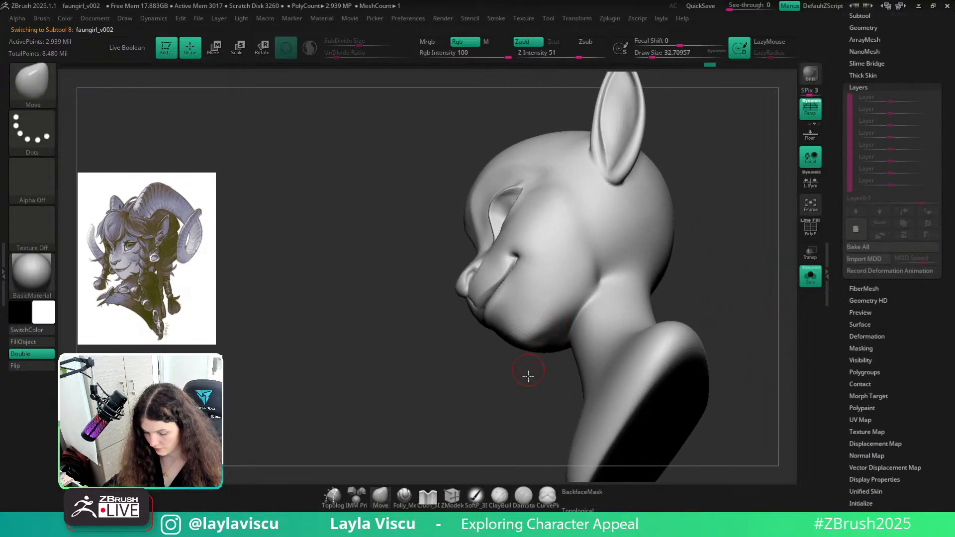
Carve the crease where the jaw meets the neck with the DamStandard brush at a draw size of about 104
{"action": "right_click_drag", "start_coordinate": [528, 375], "coordinate": [529, 398]}
{"action": "key", "text": "b"}
{"action": "key", "text": "d"}
{"action": "key", "text": "s"}
{"action": "key", "text": "s"}
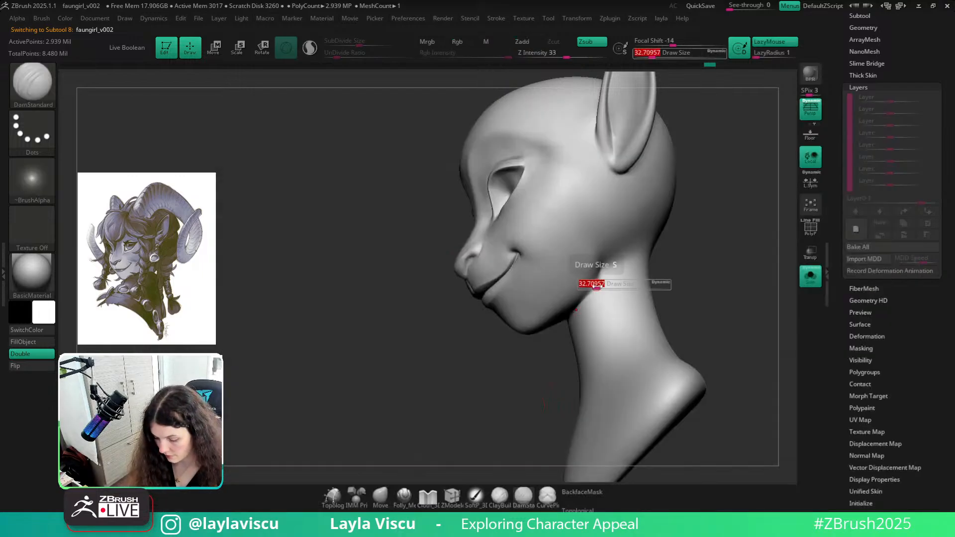
{"action": "left_click_drag", "start_coordinate": [597, 286], "coordinate": [608, 286]}
{"action": "right_click_drag", "start_coordinate": [694, 270], "coordinate": [672, 269]}
{"action": "key", "text": "s"}
{"action": "left_click", "coordinate": [599, 286]}
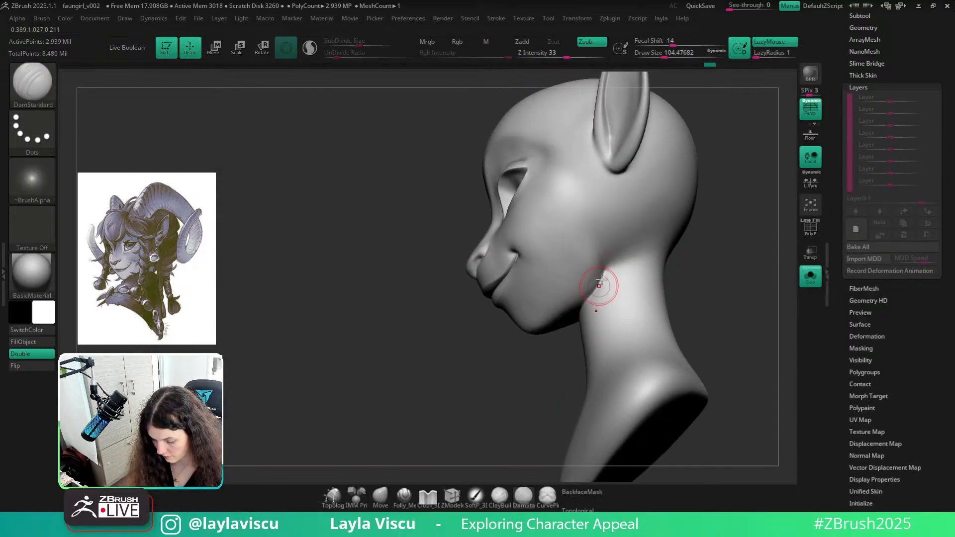
{"action": "mouse_move", "coordinate": [578, 313]}
{"action": "right_mouse_down"}
{"action": "mouse_move", "coordinate": [716, 256]}
{"action": "mouse_move", "coordinate": [685, 315]}
{"action": "right_mouse_up"}
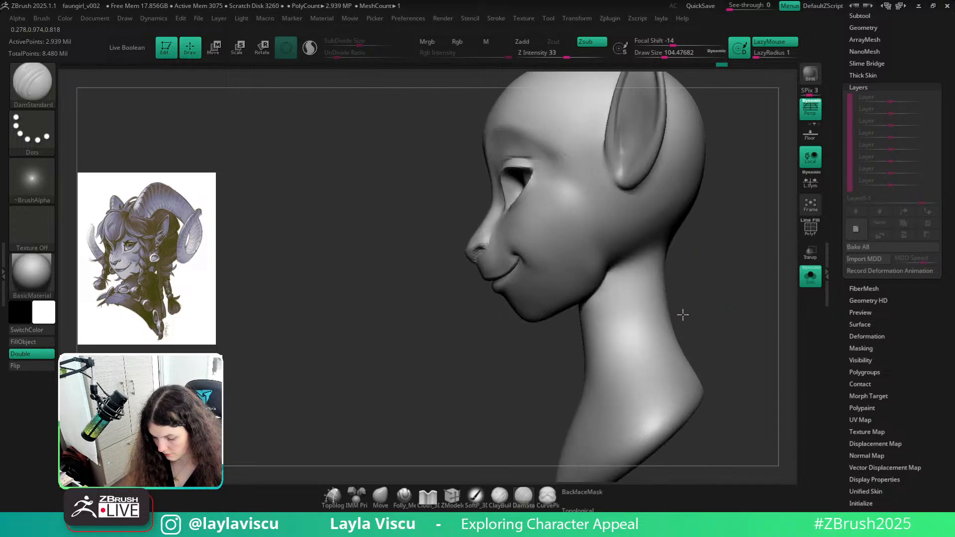
Refine the upper lip area below the nose with DamStandard and Smooth, reduce the draw size to about 31, and show the whole bust
{"action": "mouse_move", "coordinate": [607, 284]}
{"action": "right_mouse_down", "text": "ctrl"}
{"action": "mouse_move", "coordinate": [674, 266]}
{"action": "mouse_move", "coordinate": [614, 276]}
{"action": "mouse_move", "coordinate": [539, 341]}
{"action": "mouse_move", "coordinate": [408, 283]}
{"action": "right_mouse_up", "text": "ctrl"}
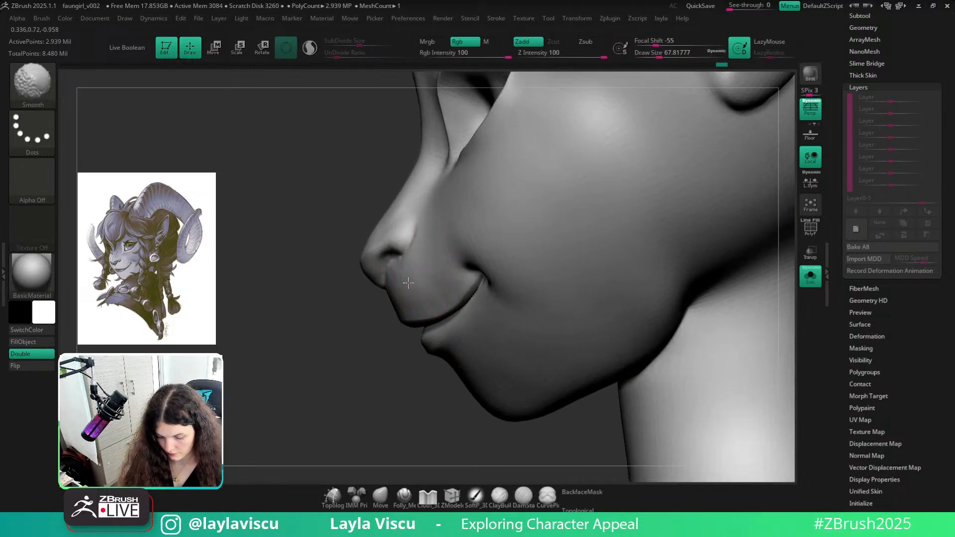
{"action": "mouse_move", "coordinate": [406, 438]}
{"action": "left_mouse_down"}
{"action": "mouse_move", "coordinate": [428, 424]}
{"action": "mouse_move", "coordinate": [517, 443]}
{"action": "left_mouse_up"}
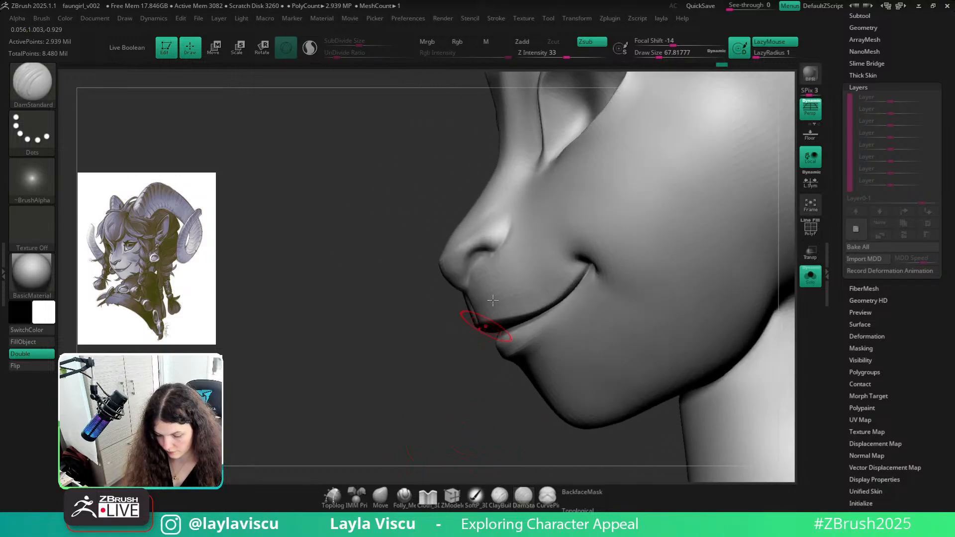
{"action": "key", "text": "["}
{"action": "key", "text": "shift"}
{"action": "right_click_drag", "start_coordinate": [443, 413], "coordinate": [441, 277]}
{"action": "left_click", "coordinate": [813, 283]}
Examine the whole bust and its horns from the front, three-quarter and side views
{"action": "right_click_drag", "start_coordinate": [760, 332], "coordinate": [741, 398]}
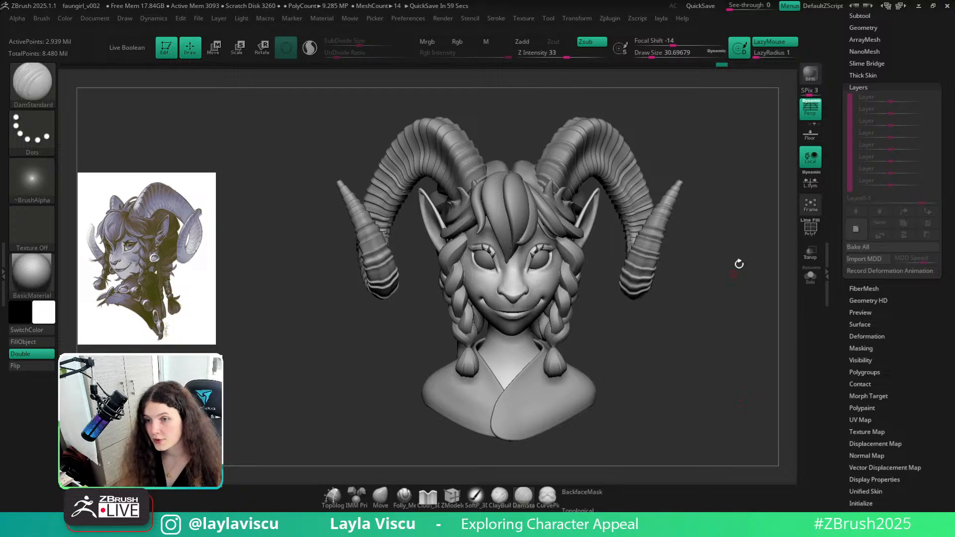
{"action": "right_click_drag", "start_coordinate": [729, 294], "coordinate": [720, 321]}
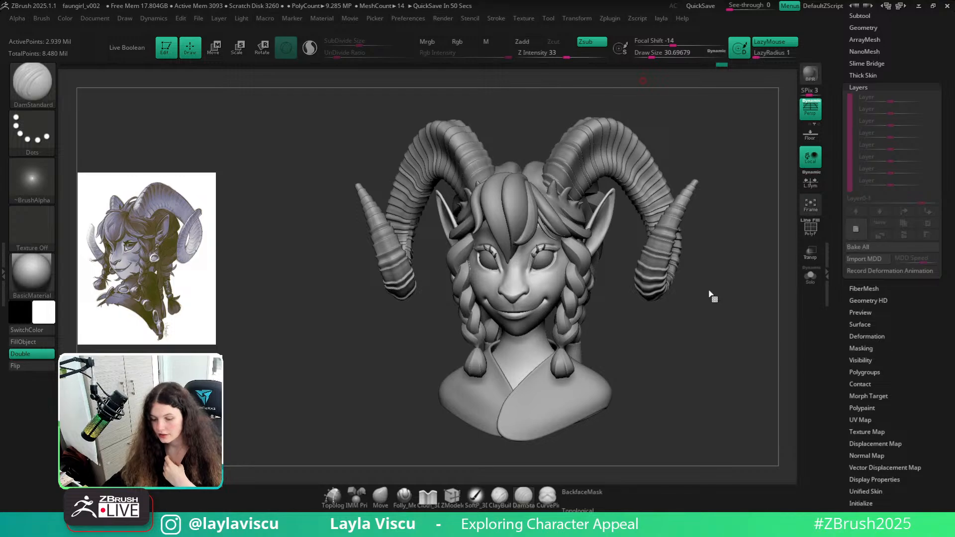
{"action": "left_click_drag", "start_coordinate": [744, 314], "coordinate": [739, 325]}
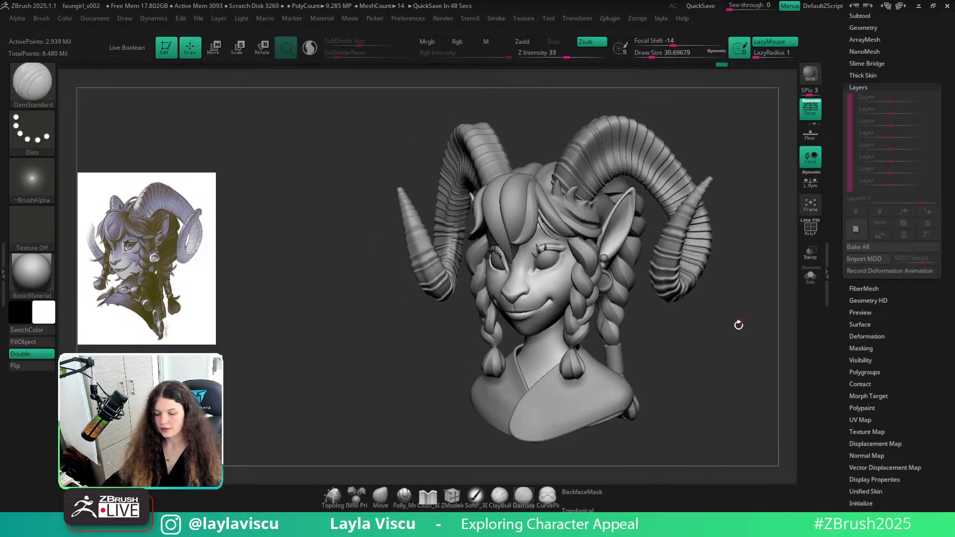
{"action": "left_click", "coordinate": [628, 169], "text": "alt"}
{"action": "left_click_drag", "start_coordinate": [740, 373], "coordinate": [700, 343]}
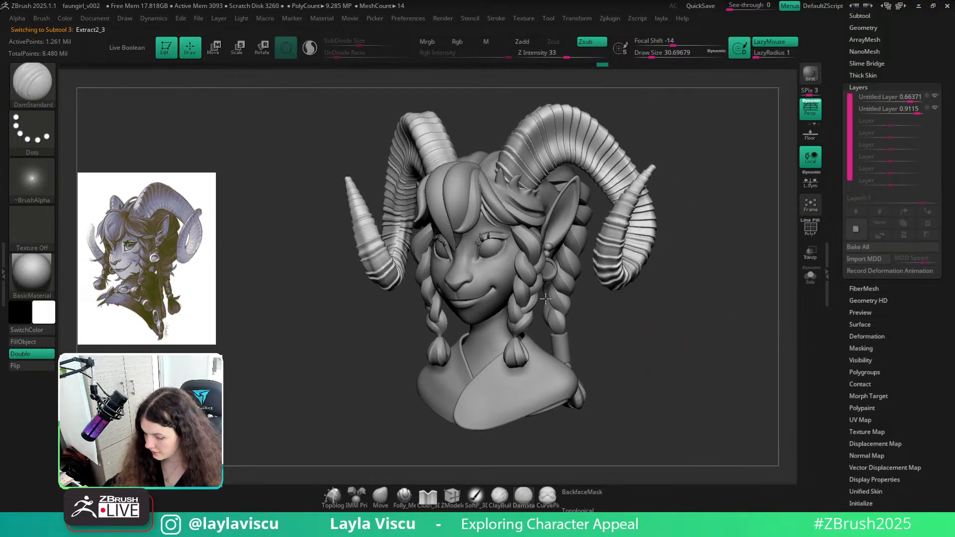
{"action": "mouse_move", "coordinate": [658, 315]}
{"action": "left_mouse_down"}
{"action": "mouse_move", "coordinate": [673, 257]}
{"action": "mouse_move", "coordinate": [654, 346]}
{"action": "mouse_move", "coordinate": [702, 324]}
{"action": "mouse_move", "coordinate": [701, 352]}
{"action": "left_mouse_up"}
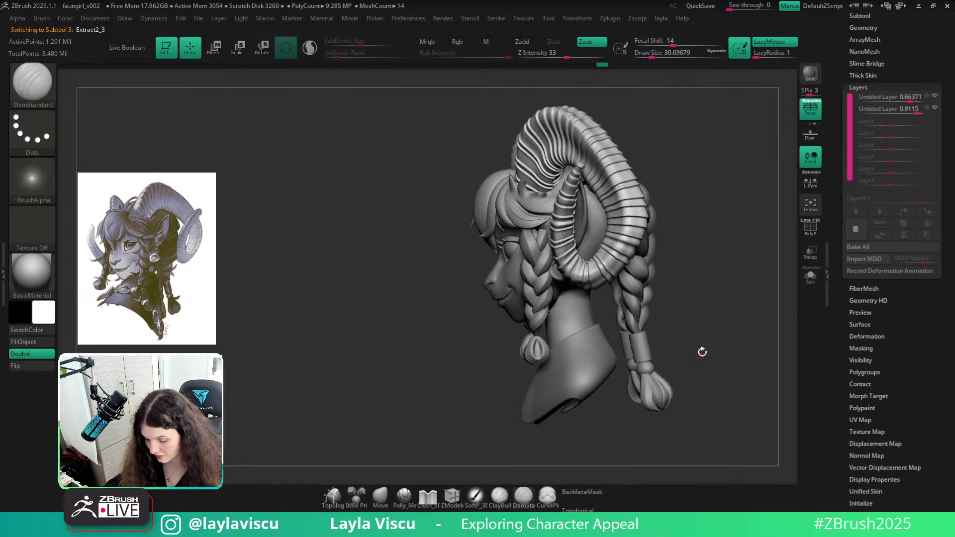
{"action": "mouse_move", "coordinate": [663, 314]}
{"action": "left_mouse_down"}
{"action": "mouse_move", "coordinate": [682, 330]}
{"action": "mouse_move", "coordinate": [704, 314]}
{"action": "mouse_move", "coordinate": [702, 321]}
{"action": "mouse_move", "coordinate": [704, 275]}
{"action": "left_mouse_up"}
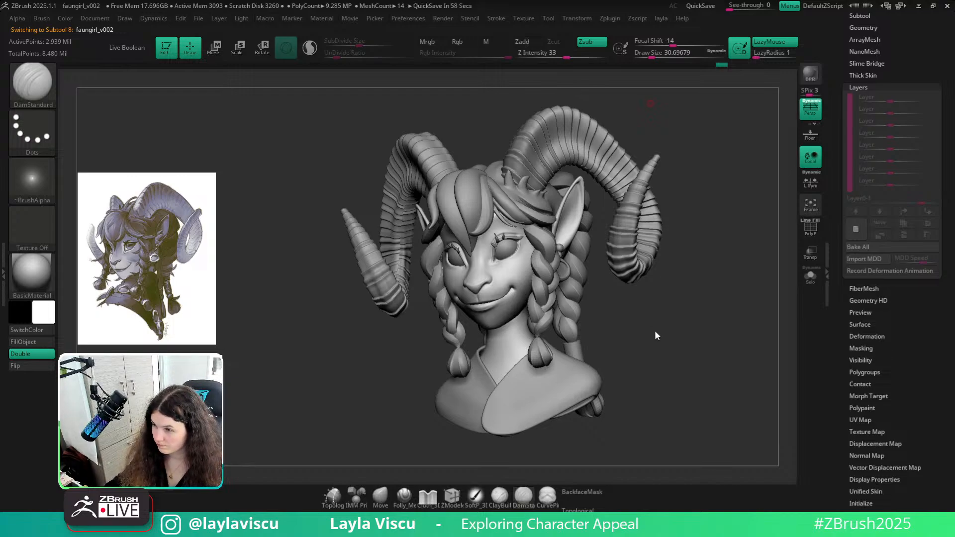
Select the garment around the shoulders, check its wireframe, and duplicate it as a new subtool
{"action": "left_click_drag", "start_coordinate": [661, 341], "coordinate": [639, 393]}
{"action": "left_click", "coordinate": [507, 388], "text": "alt"}
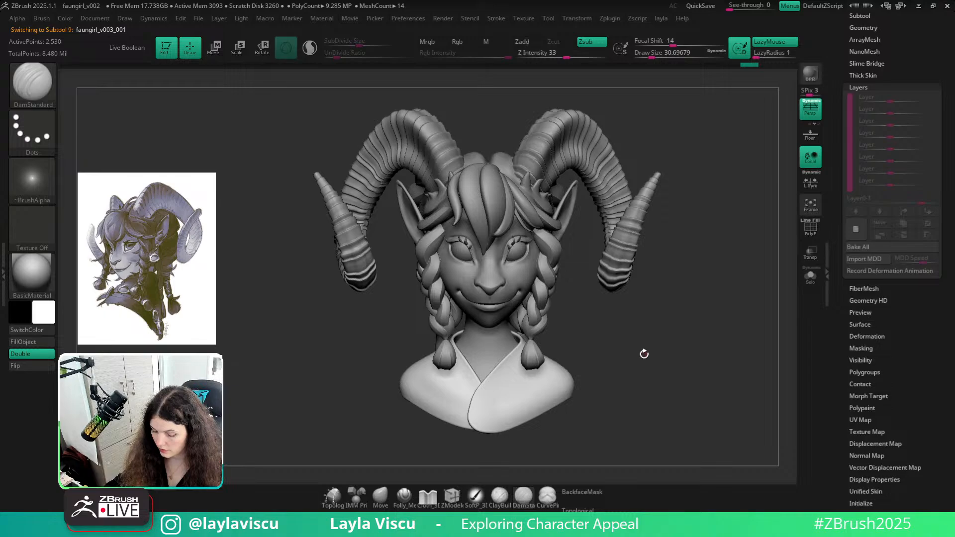
{"action": "key", "text": "shift+f"}
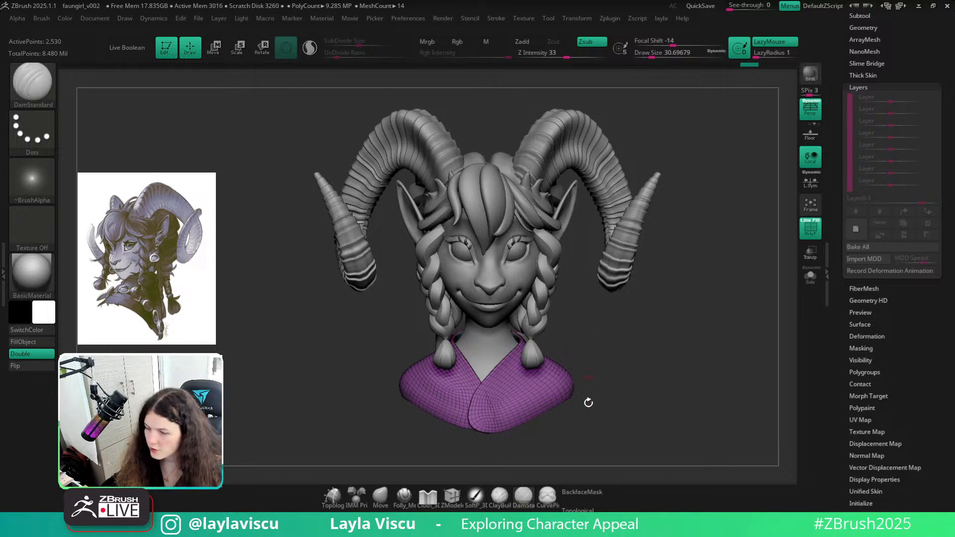
{"action": "key", "text": "shift+f"}
{"action": "left_click_drag", "start_coordinate": [897, 43], "coordinate": [896, 79]}
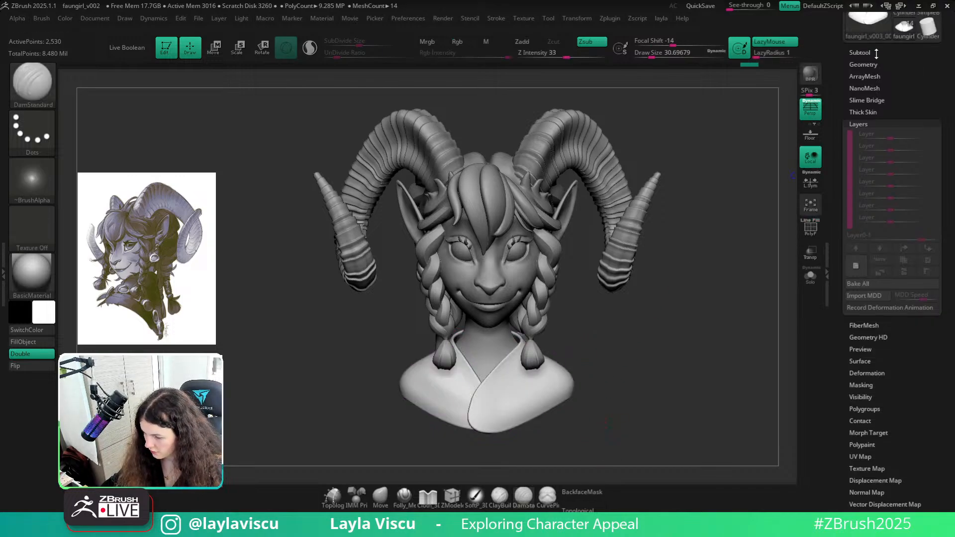
{"action": "left_click", "coordinate": [876, 53]}
{"action": "scroll", "coordinate": [895, 318], "scroll_direction": "down", "scroll_amount": 5}
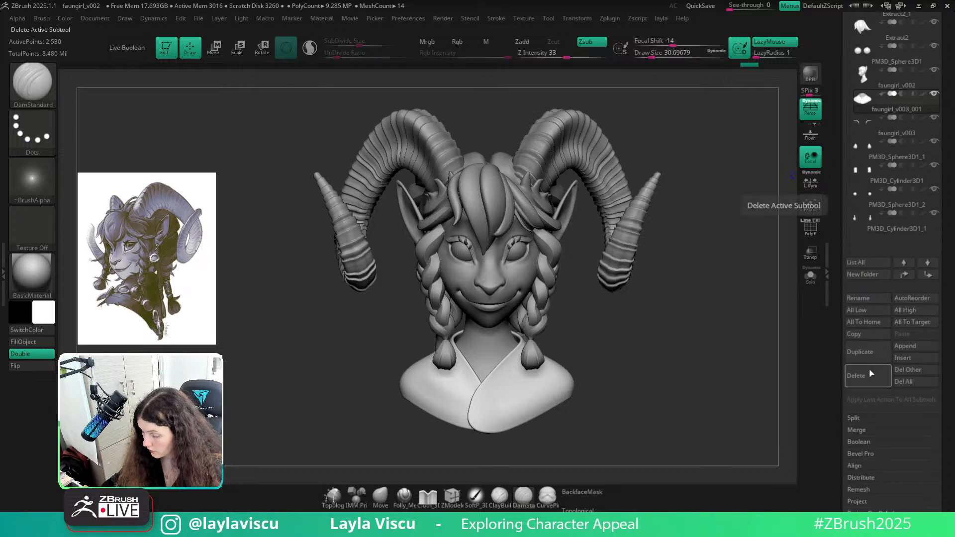
{"action": "left_click", "coordinate": [860, 352]}
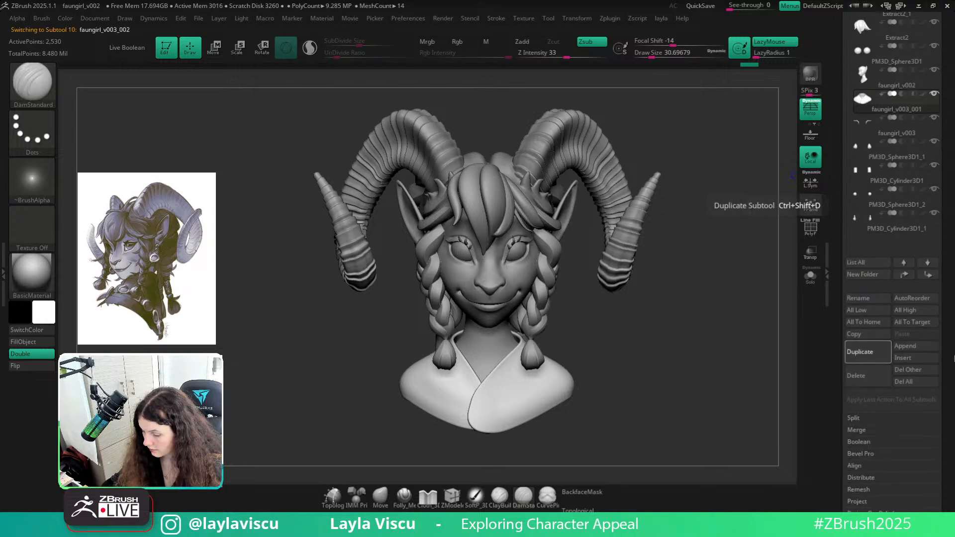
Turn off Dynamic Subdiv on the duplicated garment, isolate it, and display its wireframe
{"action": "scroll", "coordinate": [864, 92], "scroll_direction": "up", "scroll_amount": 8}
{"action": "left_click", "coordinate": [860, 14]}
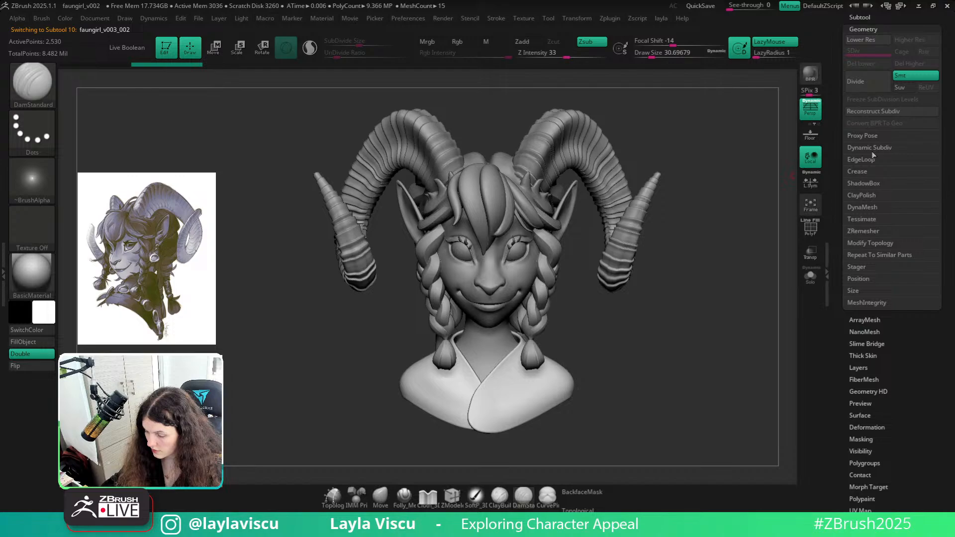
{"action": "left_click", "coordinate": [872, 147]}
{"action": "left_click", "coordinate": [864, 159]}
{"action": "right_click_drag", "start_coordinate": [525, 364], "coordinate": [628, 413], "text": "ctrl"}
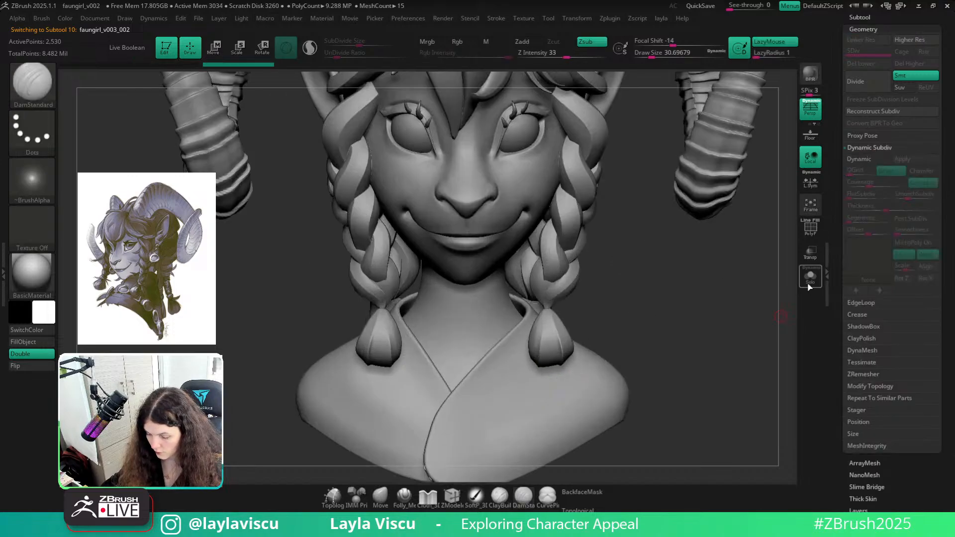
{"action": "left_click", "coordinate": [810, 279]}
{"action": "right_click_drag", "start_coordinate": [682, 343], "coordinate": [639, 363]}
{"action": "key", "text": "shift+f"}
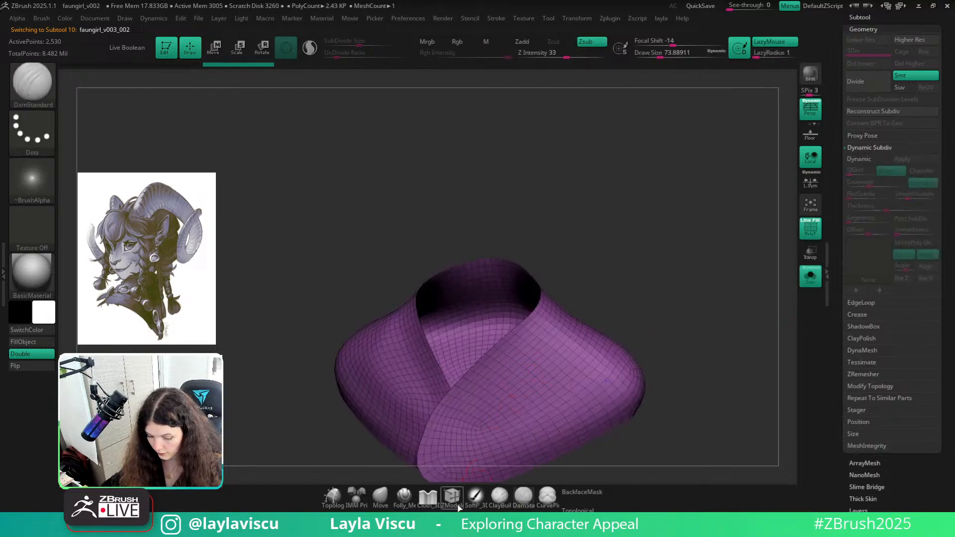
Paint a mask band along the garment's neckline, running around the whole collar
{"action": "key", "text": "ctrl"}
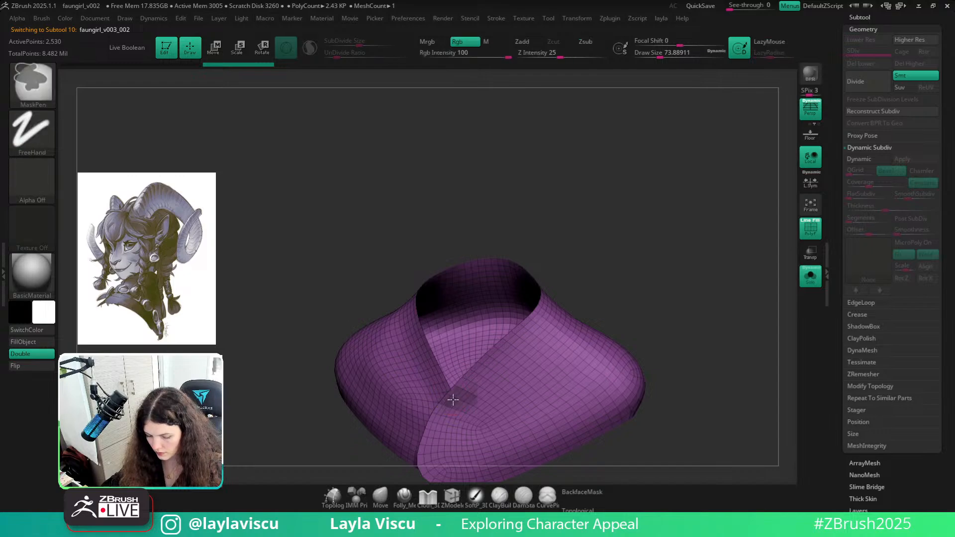
{"action": "mouse_move", "coordinate": [453, 401]}
{"action": "left_mouse_down", "text": "ctrl"}
{"action": "mouse_move", "coordinate": [528, 358]}
{"action": "mouse_move", "coordinate": [471, 386]}
{"action": "mouse_move", "coordinate": [550, 320]}
{"action": "mouse_move", "coordinate": [545, 308]}
{"action": "left_mouse_up", "text": "ctrl"}
{"action": "right_click_drag", "start_coordinate": [702, 314], "coordinate": [623, 320]}
{"action": "mouse_move", "coordinate": [461, 397]}
{"action": "left_mouse_down", "text": "ctrl"}
{"action": "mouse_move", "coordinate": [503, 353]}
{"action": "mouse_move", "coordinate": [499, 315]}
{"action": "mouse_move", "coordinate": [469, 332]}
{"action": "left_mouse_up", "text": "ctrl"}
{"action": "mouse_move", "coordinate": [622, 239]}
{"action": "left_mouse_down"}
{"action": "mouse_move", "coordinate": [629, 265]}
{"action": "mouse_move", "coordinate": [516, 341]}
{"action": "mouse_move", "coordinate": [518, 283]}
{"action": "mouse_move", "coordinate": [487, 322]}
{"action": "left_mouse_up"}
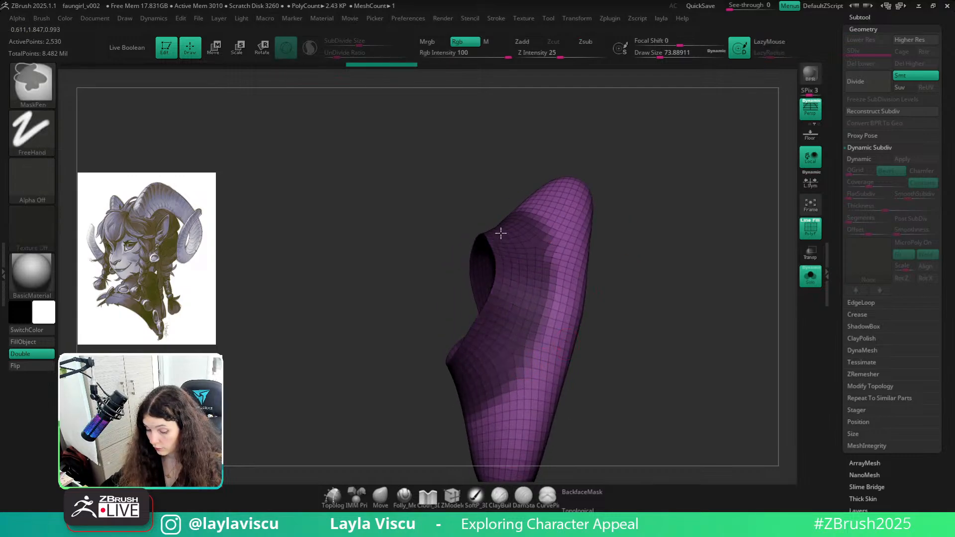
{"action": "right_click_drag", "start_coordinate": [500, 234], "coordinate": [482, 321], "text": "ctrl"}
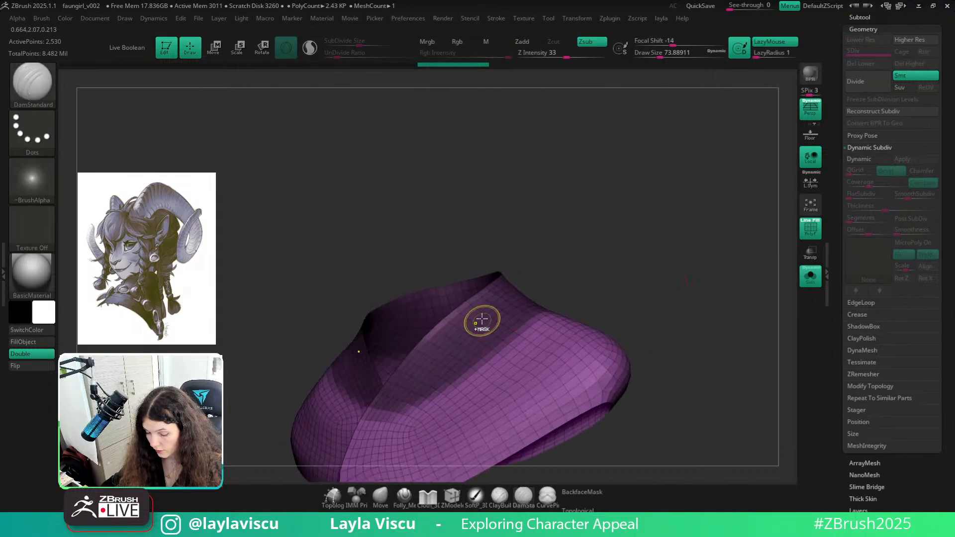
{"action": "mouse_move", "coordinate": [603, 266]}
{"action": "right_mouse_down"}
{"action": "mouse_move", "coordinate": [712, 220]}
{"action": "mouse_move", "coordinate": [647, 229]}
{"action": "mouse_move", "coordinate": [670, 244]}
{"action": "mouse_move", "coordinate": [640, 277]}
{"action": "right_mouse_up"}
Turn the masked neckline band into its own polygroup, show only that band, and delete the hidden rest of the duplicate
{"action": "key", "text": "ctrl+w"}
{"action": "left_click", "coordinate": [539, 287], "text": "ctrl+shift"}
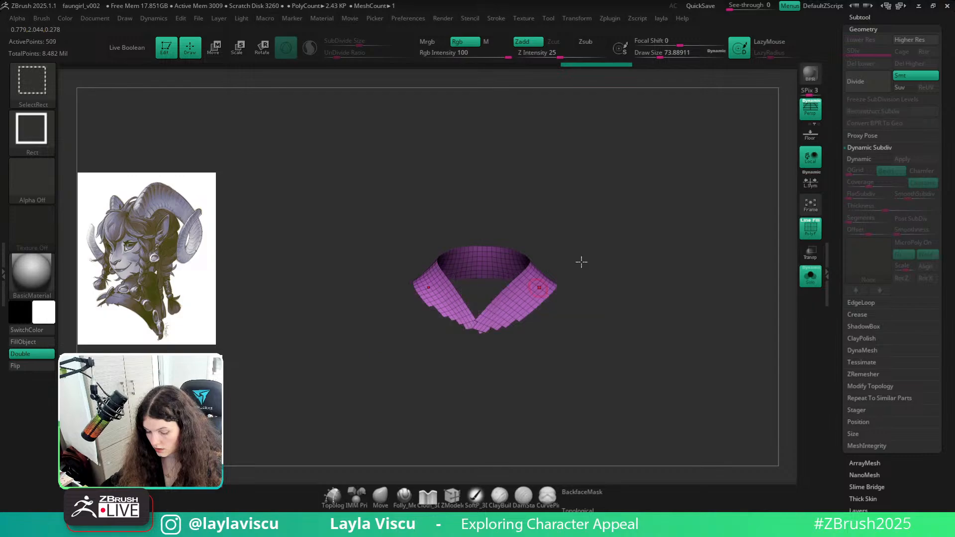
{"action": "key", "text": "space"}
{"action": "left_click", "coordinate": [667, 150]}
{"action": "right_click_drag", "start_coordinate": [636, 263], "coordinate": [598, 273]}
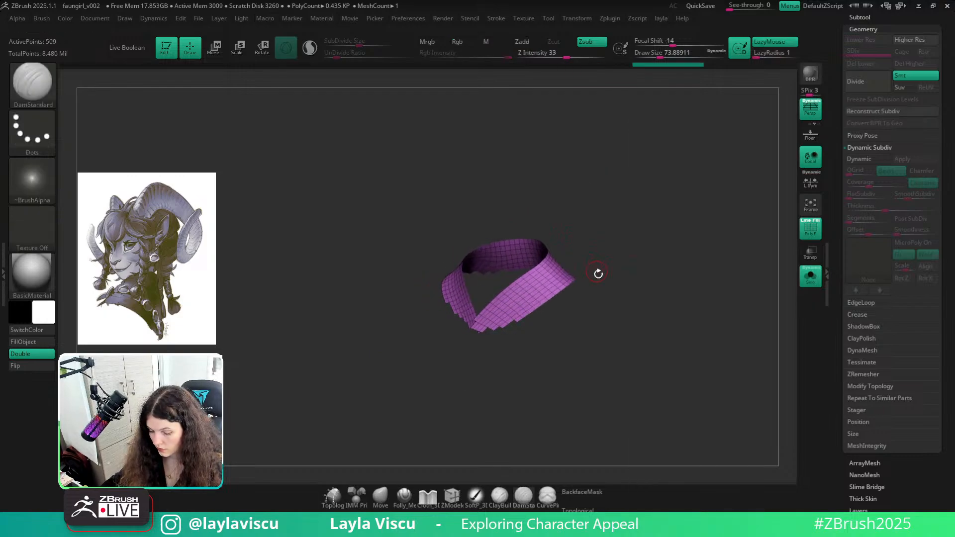
Smooth the collar band's jagged lower edge with the Polish By Groups deformation and check the border up close
{"action": "left_click_drag", "start_coordinate": [954, 415], "coordinate": [945, 109]}
{"action": "left_click", "coordinate": [877, 301]}
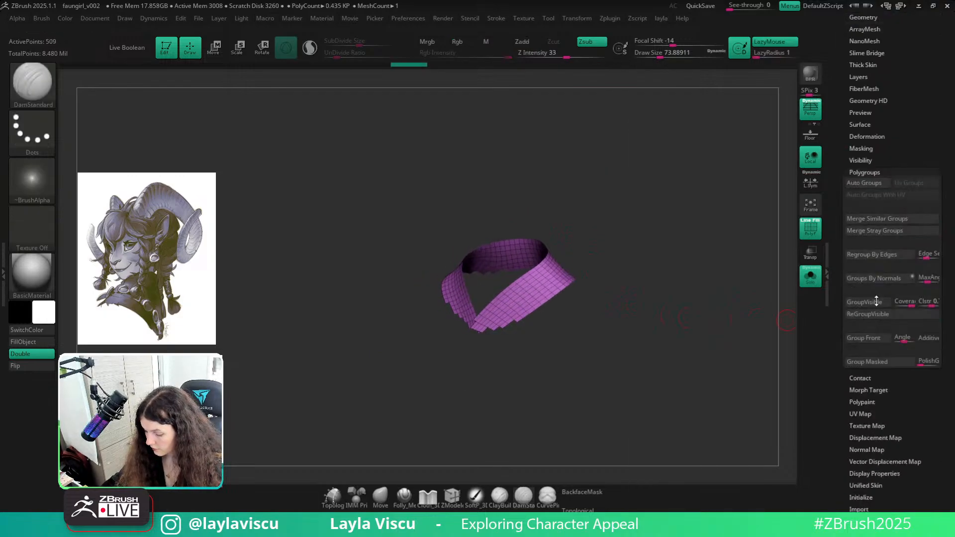
{"action": "left_click", "coordinate": [883, 141]}
{"action": "left_click", "coordinate": [889, 153]}
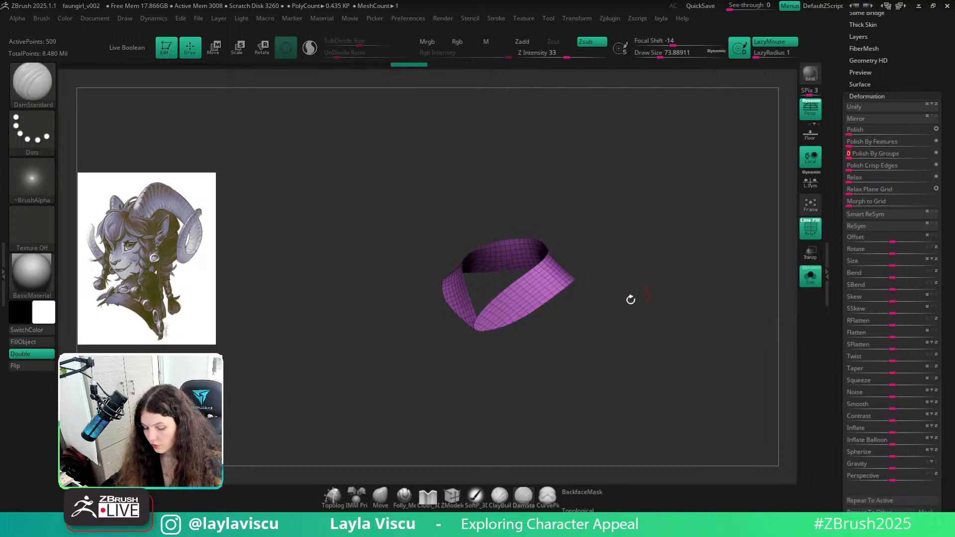
{"action": "right_click_drag", "start_coordinate": [631, 300], "coordinate": [557, 304]}
{"action": "right_click_drag", "start_coordinate": [557, 303], "coordinate": [569, 420], "text": "ctrl"}
{"action": "key", "text": "ctrl+z"}
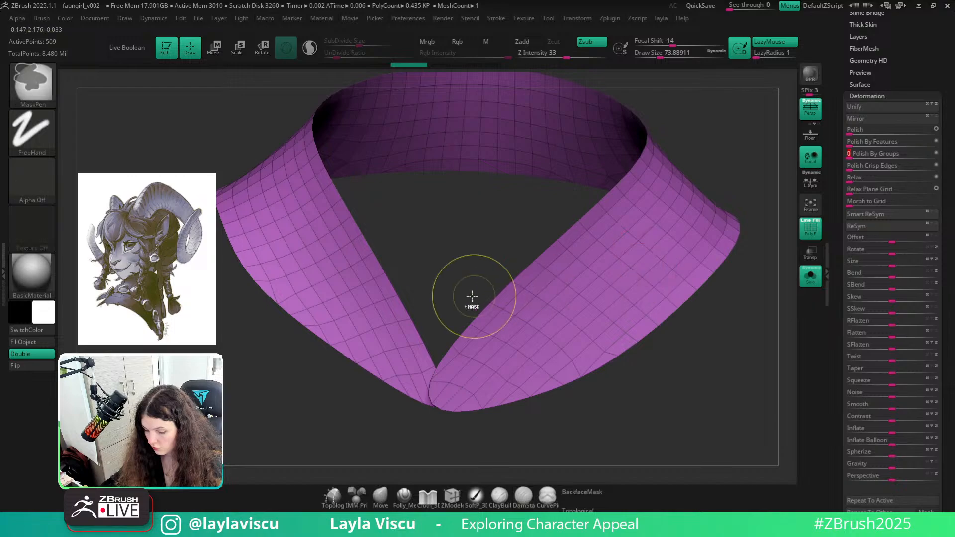
Extrude all polygons of the collar band with ZModeler to turn it into a thick shell
{"action": "key", "text": "f"}
{"action": "key", "text": "shift+f"}
{"action": "scroll", "coordinate": [921, 102], "scroll_direction": "up", "scroll_amount": 2}
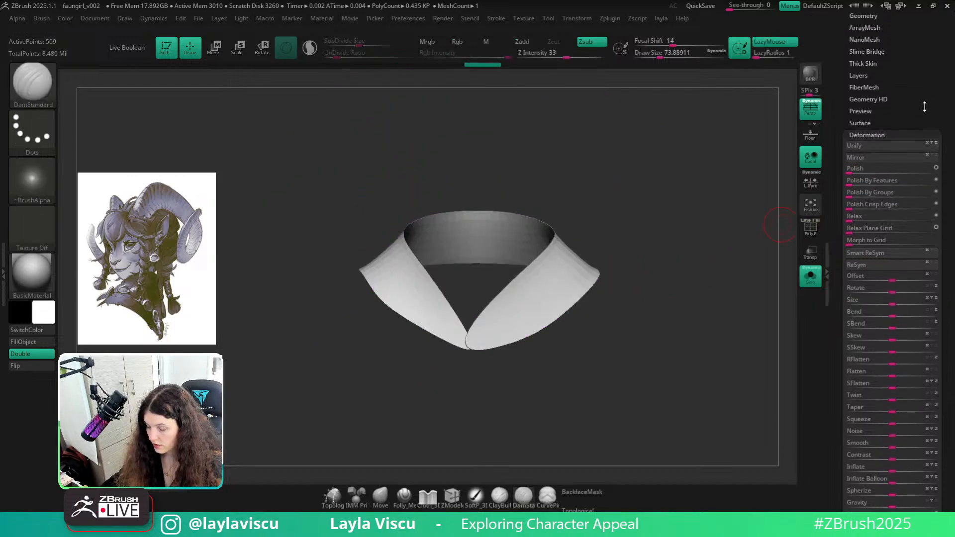
{"action": "key", "text": "shift+f"}
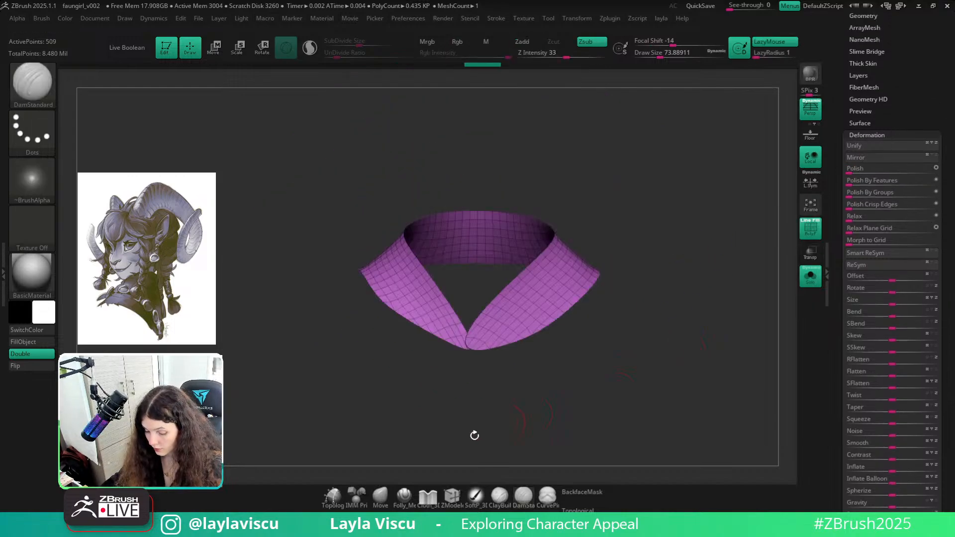
{"action": "left_click", "coordinate": [449, 503]}
{"action": "mouse_move", "coordinate": [543, 318]}
{"action": "right_mouse_down", "text": "ctrl"}
{"action": "mouse_move", "coordinate": [577, 363]}
{"action": "mouse_move", "coordinate": [563, 288]}
{"action": "right_mouse_up", "text": "ctrl"}
{"action": "key", "text": "space"}
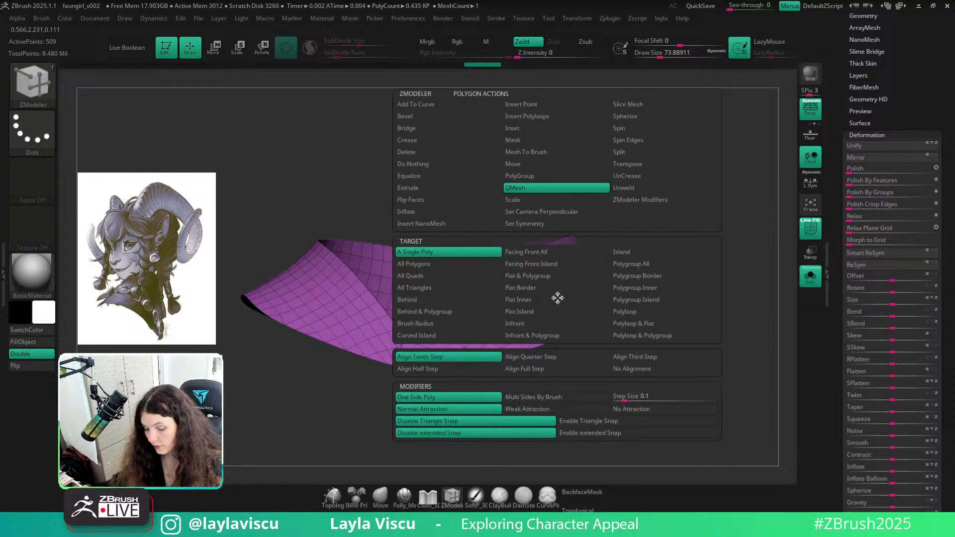
{"action": "left_click", "coordinate": [436, 190]}
{"action": "left_click", "coordinate": [416, 266]}
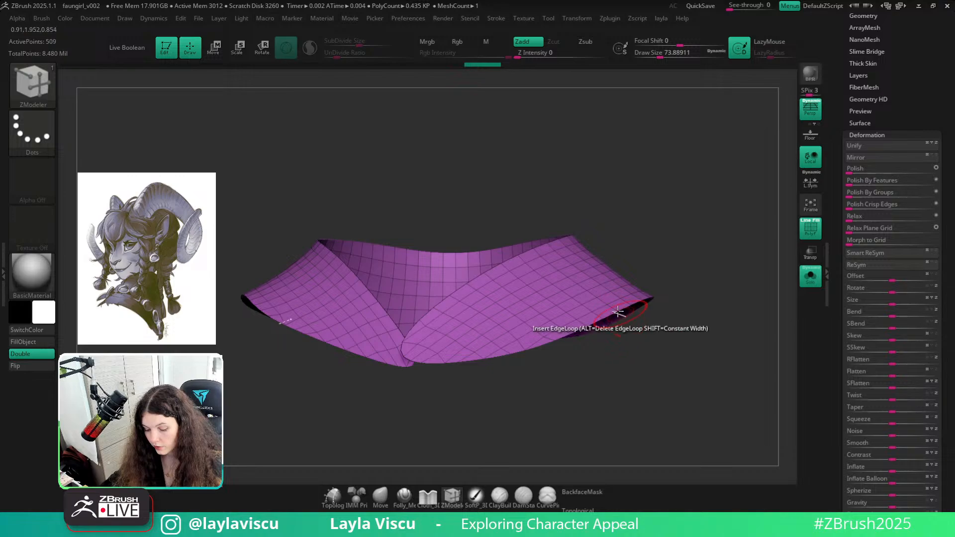
{"action": "left_click_drag", "start_coordinate": [608, 282], "coordinate": [595, 291]}
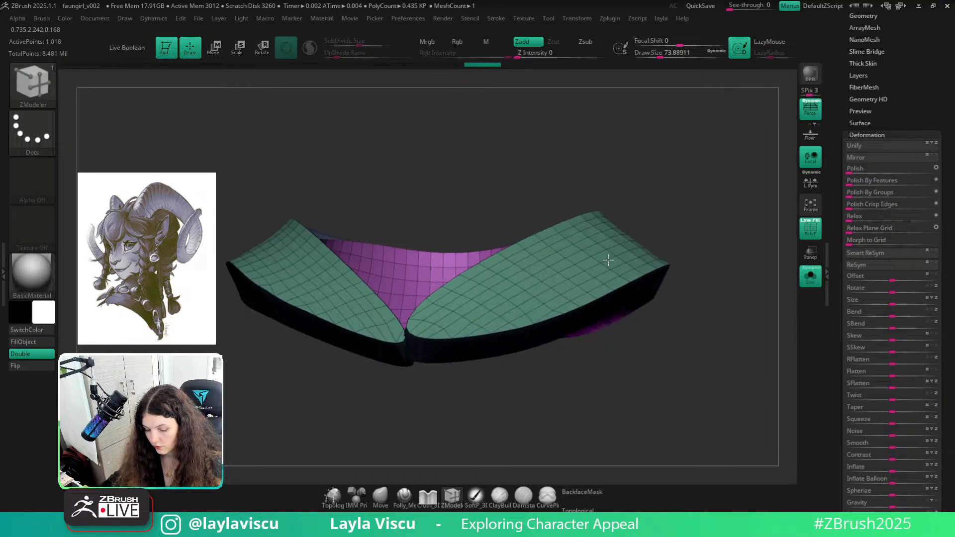
Show the collar on the full bust and soften its hard extruded edges with the Polish deformation
{"action": "left_click_drag", "start_coordinate": [647, 338], "coordinate": [661, 393]}
{"action": "left_click", "coordinate": [810, 278]}
{"action": "right_click_drag", "start_coordinate": [764, 319], "coordinate": [751, 447], "text": "ctrl"}
{"action": "left_click_drag", "start_coordinate": [750, 461], "coordinate": [732, 415], "text": "shift"}
{"action": "right_click_drag", "start_coordinate": [731, 415], "coordinate": [746, 448], "text": "ctrl"}
{"action": "left_click_drag", "start_coordinate": [771, 413], "coordinate": [737, 398]}
{"action": "right_click_drag", "start_coordinate": [737, 398], "coordinate": [746, 339], "text": "ctrl"}
{"action": "left_click_drag", "start_coordinate": [773, 323], "coordinate": [685, 367], "text": "alt"}
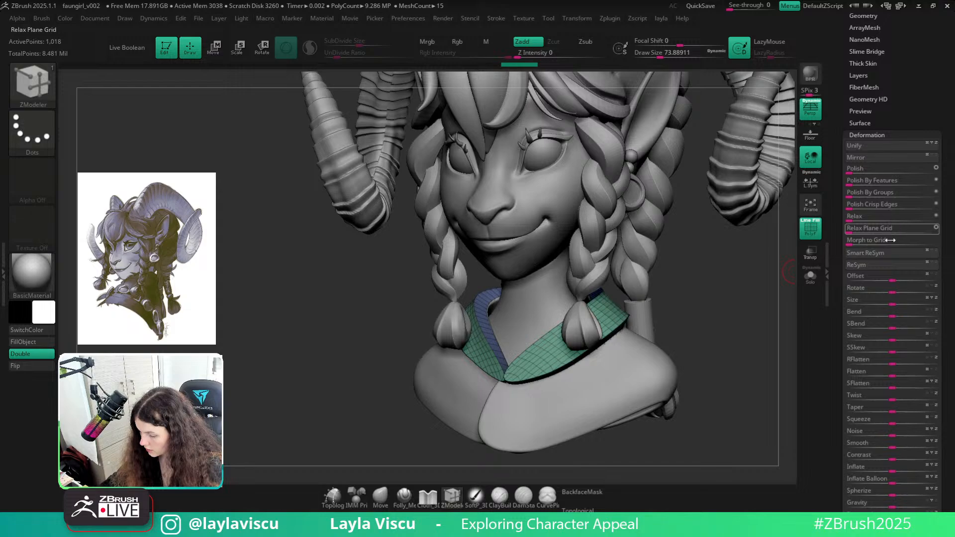
{"action": "scroll", "coordinate": [890, 229], "scroll_direction": "down", "scroll_amount": 2}
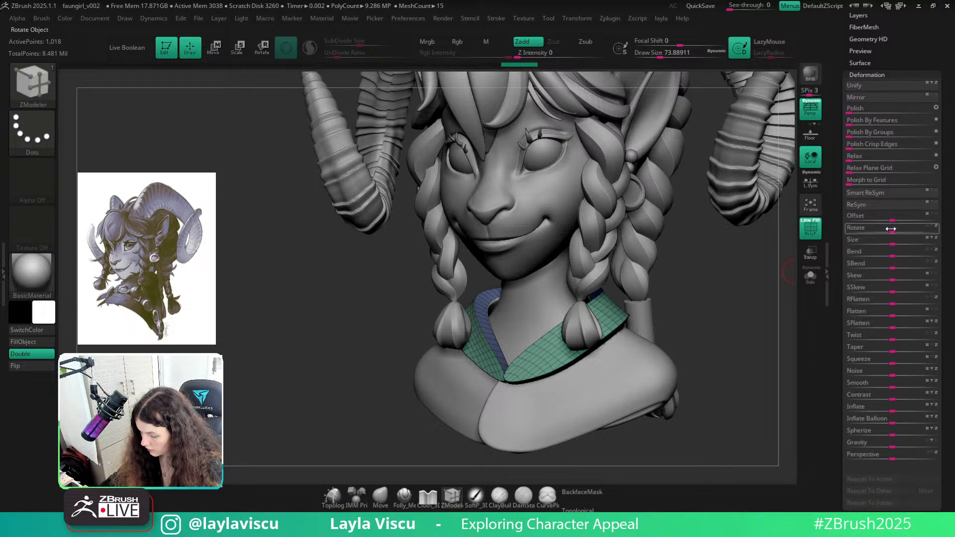
{"action": "left_click", "coordinate": [810, 227]}
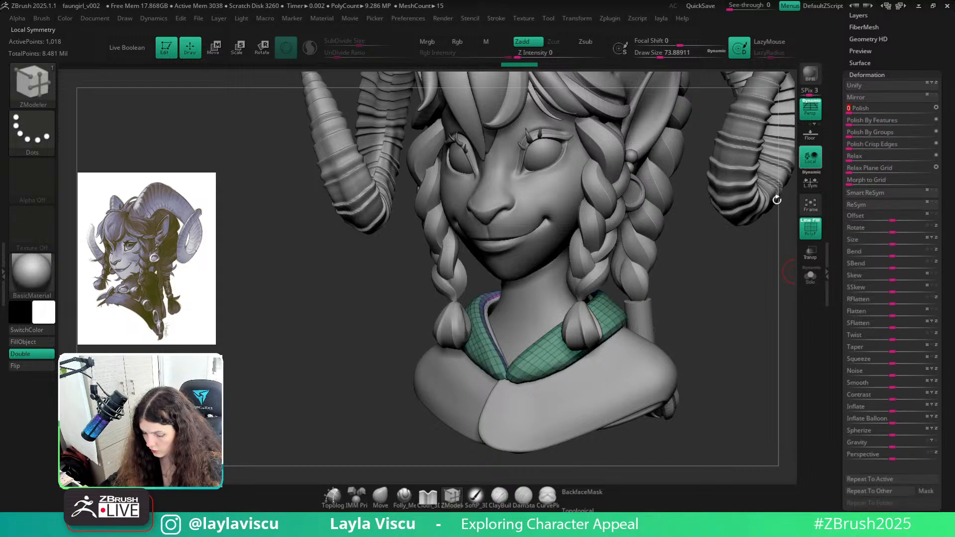
{"action": "mouse_move", "coordinate": [729, 349]}
{"action": "left_mouse_down"}
{"action": "mouse_move", "coordinate": [708, 330]}
{"action": "mouse_move", "coordinate": [672, 331]}
{"action": "mouse_move", "coordinate": [712, 323]}
{"action": "mouse_move", "coordinate": [669, 351]}
{"action": "left_mouse_up"}
Isolate the collar and ZRemesh it with KeepGroups, SmoothGroups 0.03448 and a target polygon count of 1.16433
{"action": "left_click", "coordinate": [810, 275]}
{"action": "right_click_drag", "start_coordinate": [668, 351], "coordinate": [748, 395], "text": "ctrl"}
{"action": "mouse_move", "coordinate": [748, 395]}
{"action": "left_mouse_down"}
{"action": "mouse_move", "coordinate": [750, 279]}
{"action": "mouse_move", "coordinate": [716, 304]}
{"action": "left_mouse_up"}
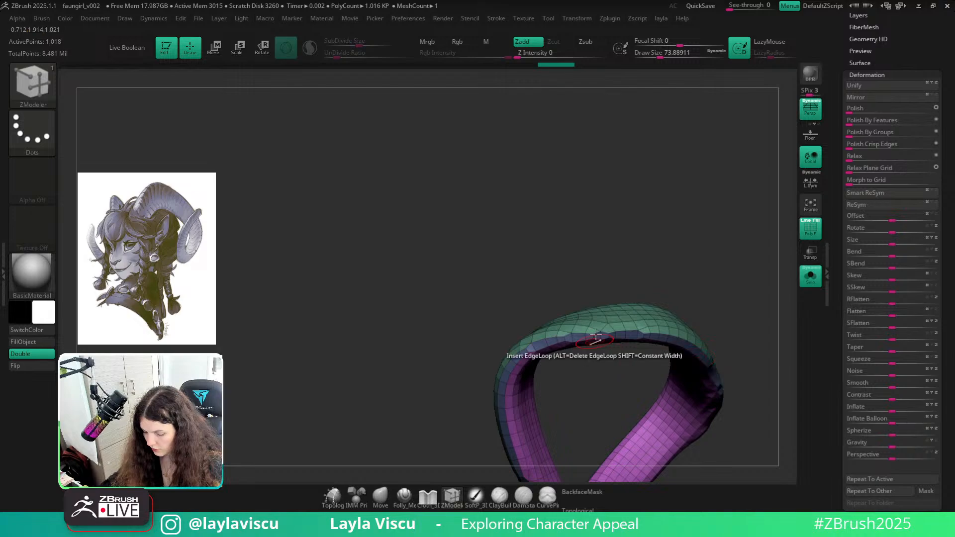
{"action": "left_click_drag", "start_coordinate": [700, 254], "coordinate": [721, 324]}
{"action": "left_click_drag", "start_coordinate": [924, 36], "coordinate": [909, 110]}
{"action": "left_click", "coordinate": [866, 32]}
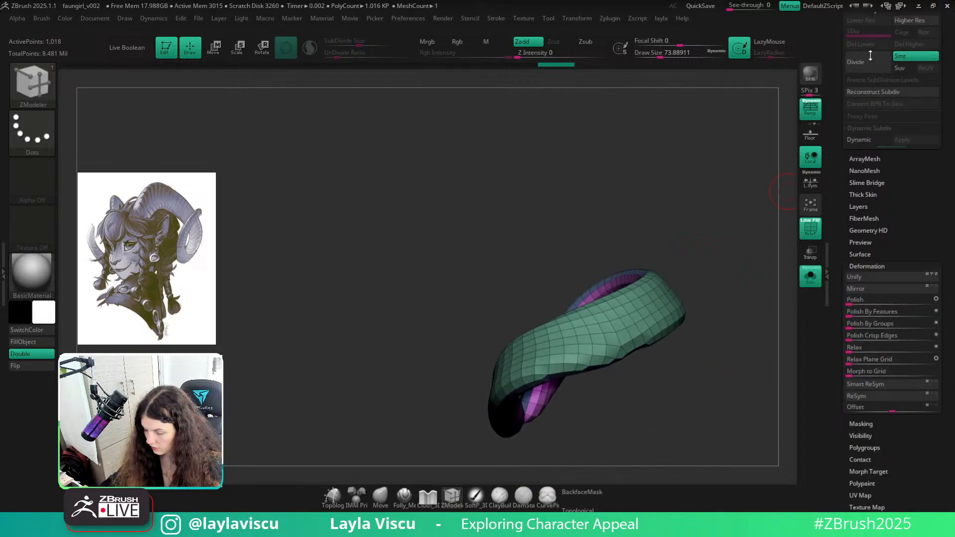
{"action": "left_click", "coordinate": [868, 361]}
{"action": "left_click_drag", "start_coordinate": [760, 383], "coordinate": [763, 294]}
{"action": "left_click_drag", "start_coordinate": [858, 282], "coordinate": [849, 279]}
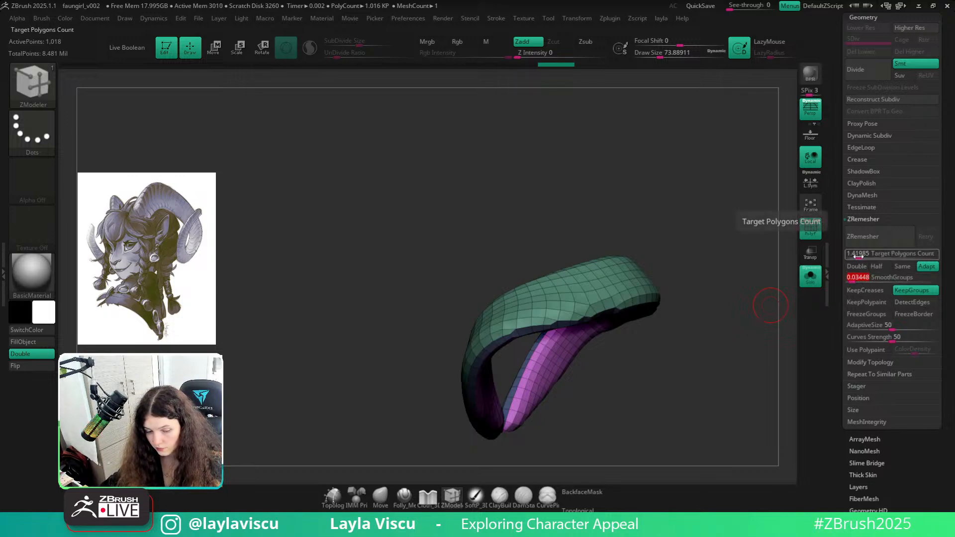
{"action": "left_click_drag", "start_coordinate": [858, 256], "coordinate": [858, 254]}
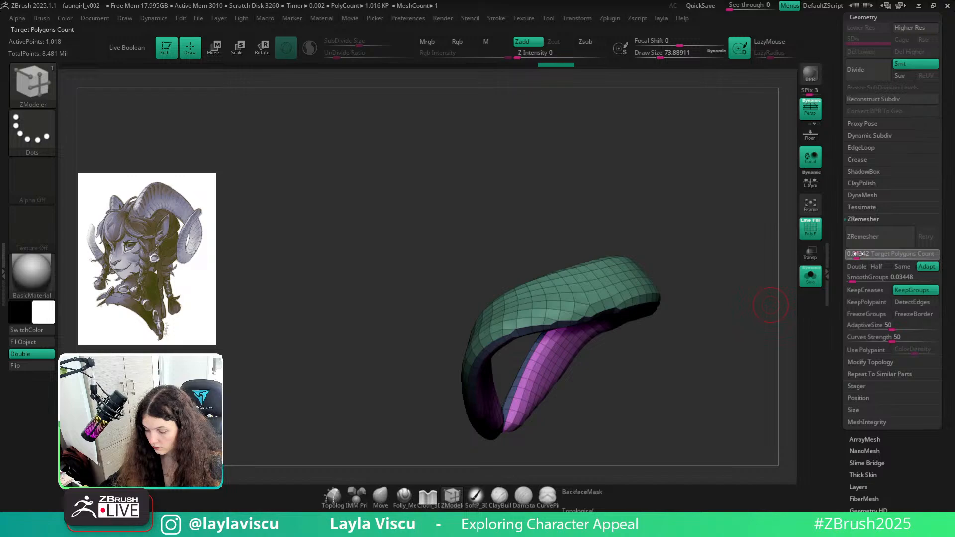
{"action": "left_click", "coordinate": [881, 238]}
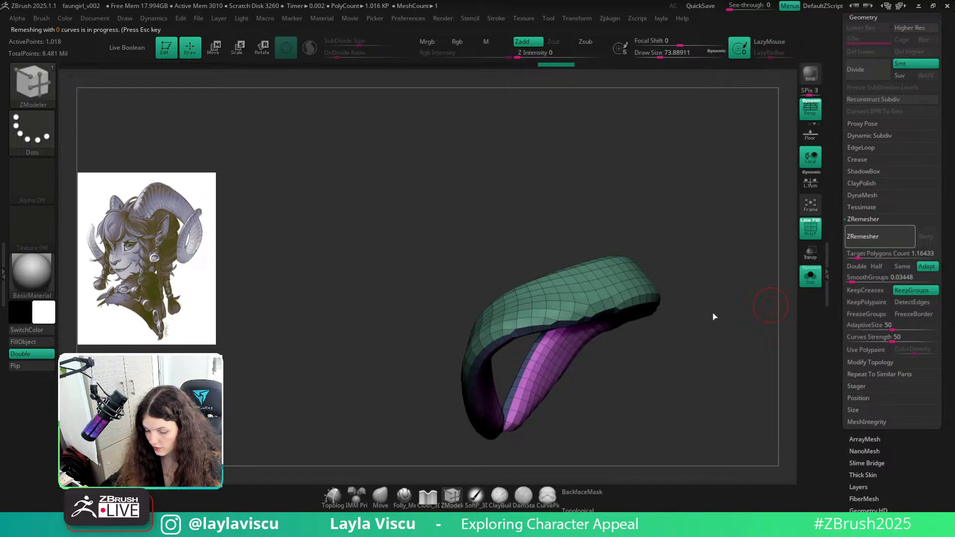
{"action": "left_click_drag", "start_coordinate": [661, 330], "coordinate": [664, 385]}
{"action": "left_click_drag", "start_coordinate": [862, 510], "coordinate": [837, 409]}
Bring back the full bust without the wireframe and activate Dynamic Subdiv on the collar, checking the fit from several angles
{"action": "left_click", "coordinate": [811, 276]}
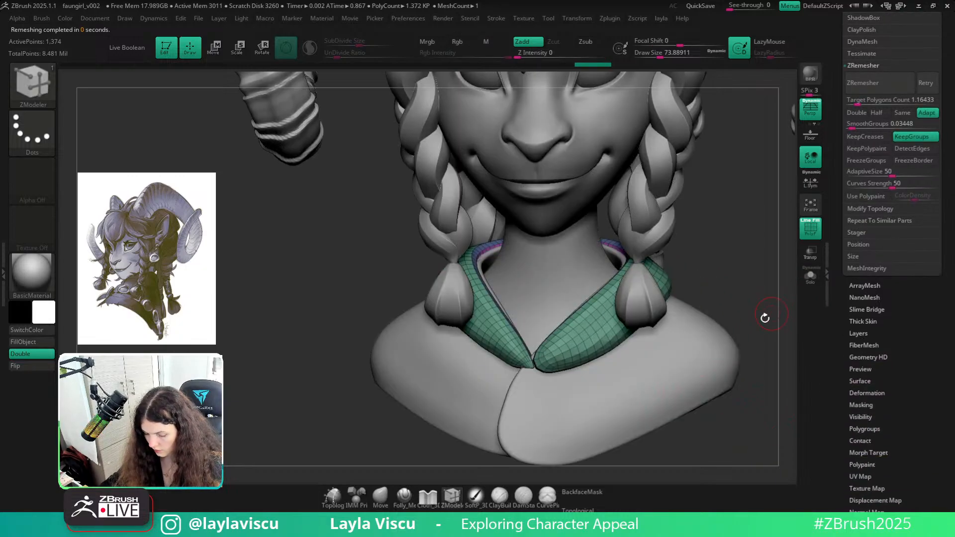
{"action": "key", "text": "shift+f"}
{"action": "left_click_drag", "start_coordinate": [763, 315], "coordinate": [736, 284]}
{"action": "key", "text": "d"}
{"action": "left_click", "coordinate": [552, 333]}
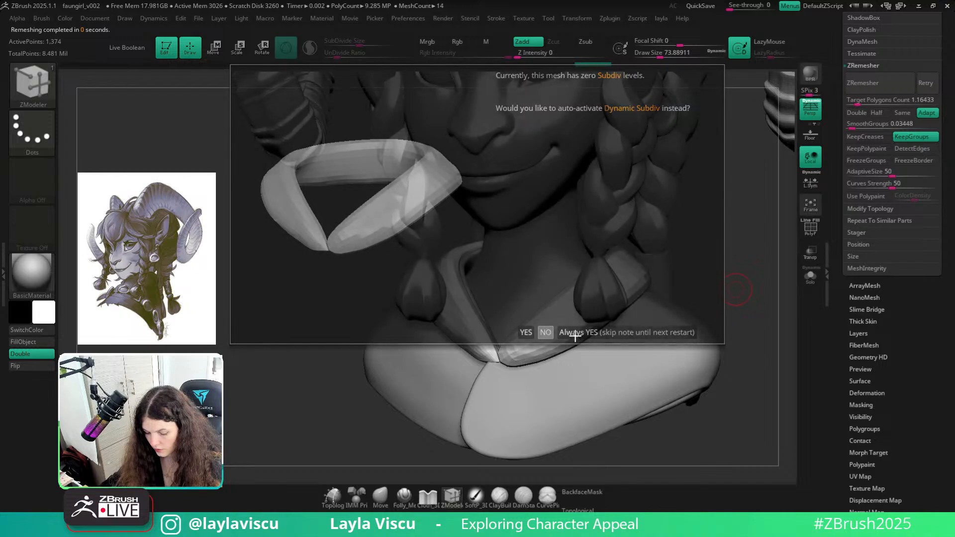
{"action": "left_click_drag", "start_coordinate": [724, 336], "coordinate": [522, 338]}
{"action": "left_click_drag", "start_coordinate": [441, 366], "coordinate": [588, 394]}
{"action": "right_click_drag", "start_coordinate": [589, 394], "coordinate": [478, 464], "text": "ctrl"}
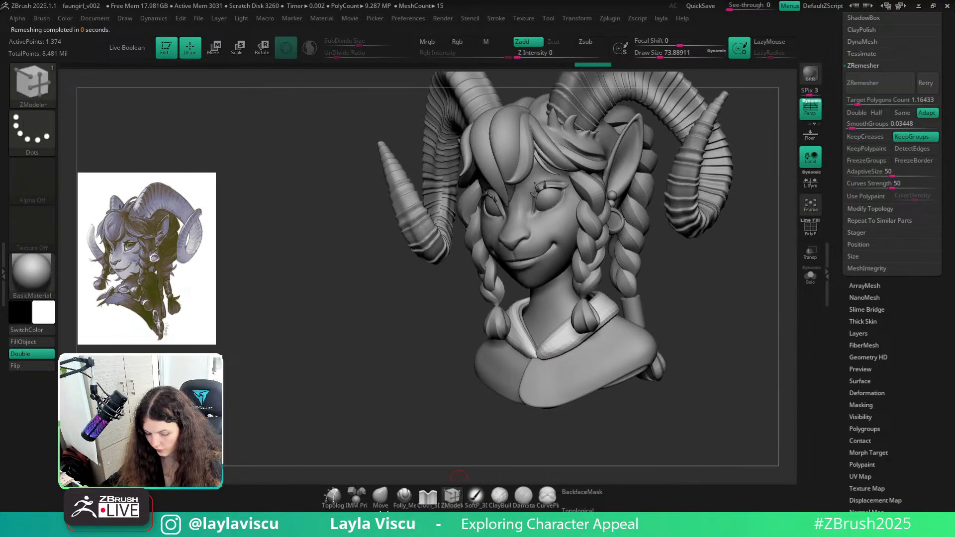
{"action": "mouse_move", "coordinate": [782, 397]}
{"action": "left_mouse_down"}
{"action": "mouse_move", "coordinate": [741, 413]}
{"action": "mouse_move", "coordinate": [708, 375]}
{"action": "left_mouse_up"}
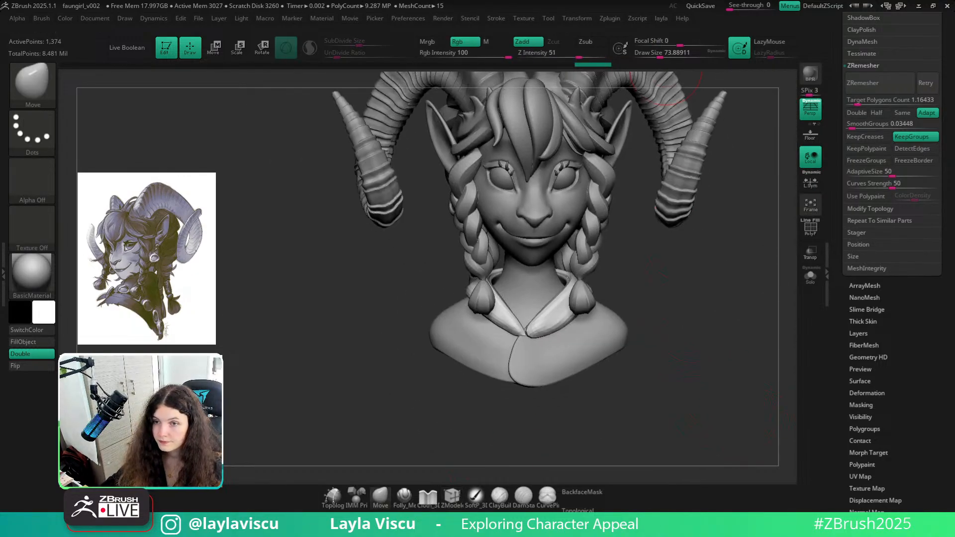
{"action": "left_click_drag", "start_coordinate": [665, 320], "coordinate": [789, 273]}
Isolate the collar, subdivide it once, and smooth its pointed front ends and outer surface into rounded forms
{"action": "left_click", "coordinate": [810, 275]}
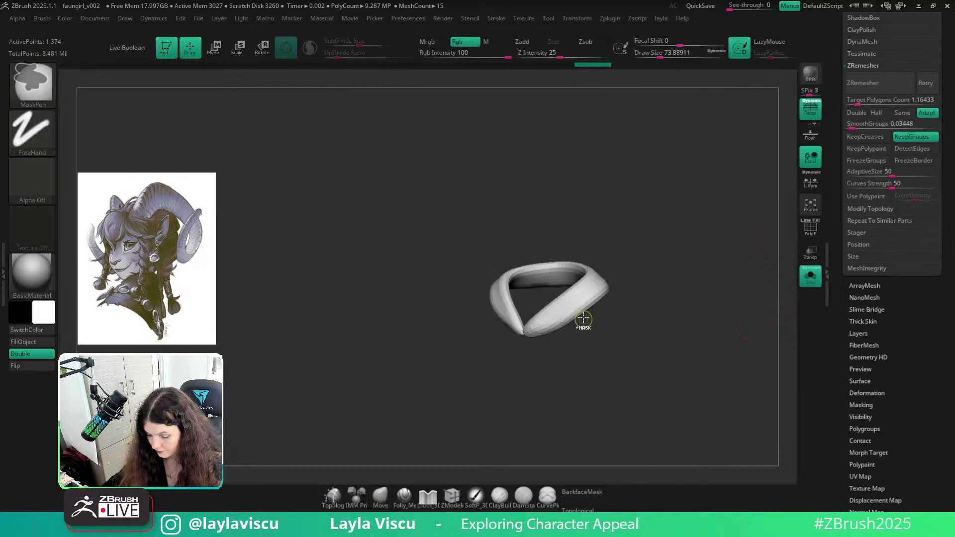
{"action": "key", "text": "ctrl+d"}
{"action": "left_click_drag", "start_coordinate": [468, 345], "coordinate": [466, 347], "text": "shift"}
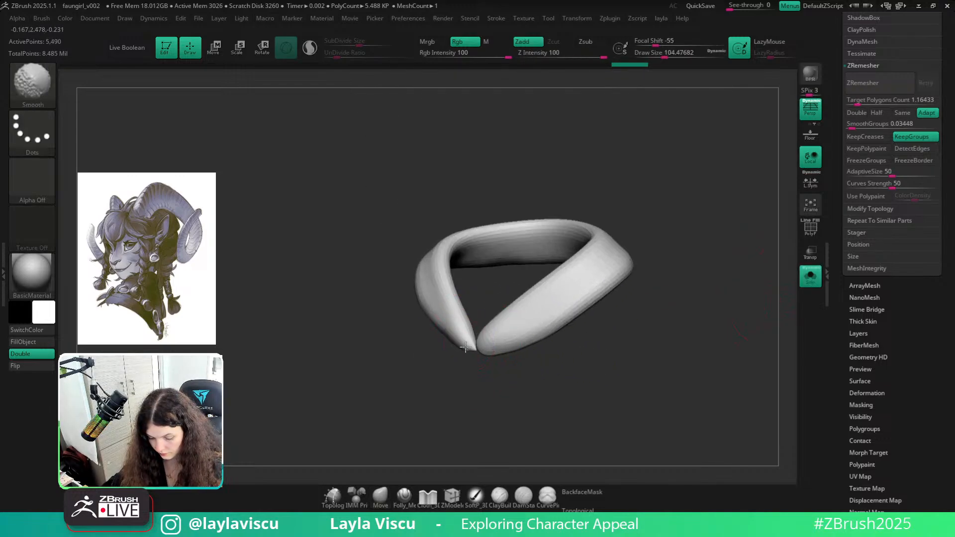
{"action": "left_click_drag", "start_coordinate": [447, 250], "coordinate": [473, 236], "text": "shift"}
{"action": "mouse_move", "coordinate": [507, 333]}
{"action": "left_mouse_down", "text": "shift"}
{"action": "mouse_move", "coordinate": [512, 318]}
{"action": "mouse_move", "coordinate": [485, 348]}
{"action": "mouse_move", "coordinate": [606, 264]}
{"action": "left_mouse_up", "text": "shift"}
{"action": "key", "text": "s"}
{"action": "mouse_move", "coordinate": [534, 318]}
{"action": "left_mouse_down", "text": "shift"}
{"action": "mouse_move", "coordinate": [490, 347]}
{"action": "mouse_move", "coordinate": [599, 269]}
{"action": "left_mouse_up", "text": "shift"}
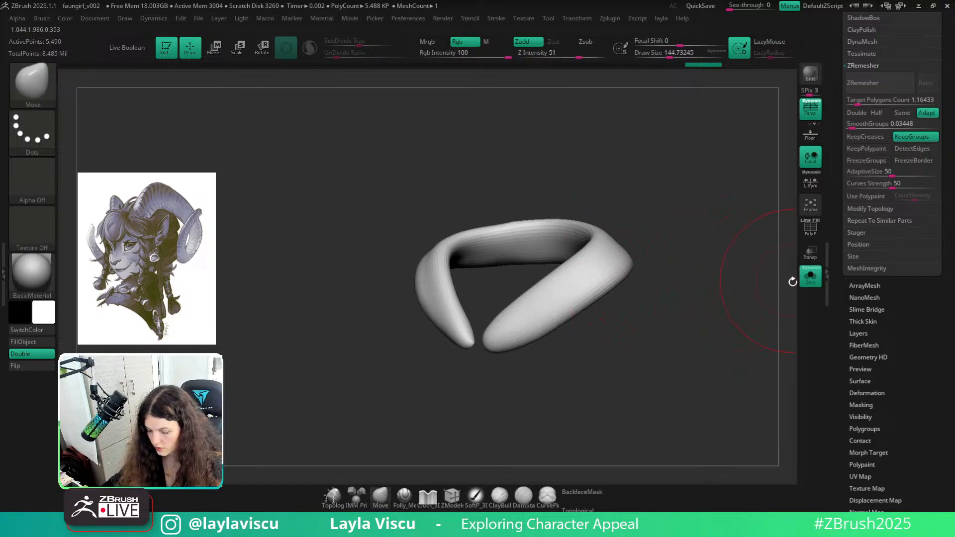
Smooth the collar's remaining bumps and check its sides and back, both isolated and on the full bust
{"action": "mouse_move", "coordinate": [763, 313]}
{"action": "left_mouse_down"}
{"action": "mouse_move", "coordinate": [701, 346]}
{"action": "mouse_move", "coordinate": [671, 381]}
{"action": "left_mouse_up"}
{"action": "mouse_move", "coordinate": [488, 320]}
{"action": "left_mouse_down", "text": "shift"}
{"action": "mouse_move", "coordinate": [558, 307]}
{"action": "mouse_move", "coordinate": [491, 337]}
{"action": "mouse_move", "coordinate": [486, 331]}
{"action": "mouse_move", "coordinate": [543, 315]}
{"action": "mouse_move", "coordinate": [597, 281]}
{"action": "left_mouse_up", "text": "shift"}
{"action": "mouse_move", "coordinate": [672, 280]}
{"action": "left_mouse_down"}
{"action": "mouse_move", "coordinate": [641, 299]}
{"action": "mouse_move", "coordinate": [679, 327]}
{"action": "left_mouse_up"}
{"action": "key", "text": "s"}
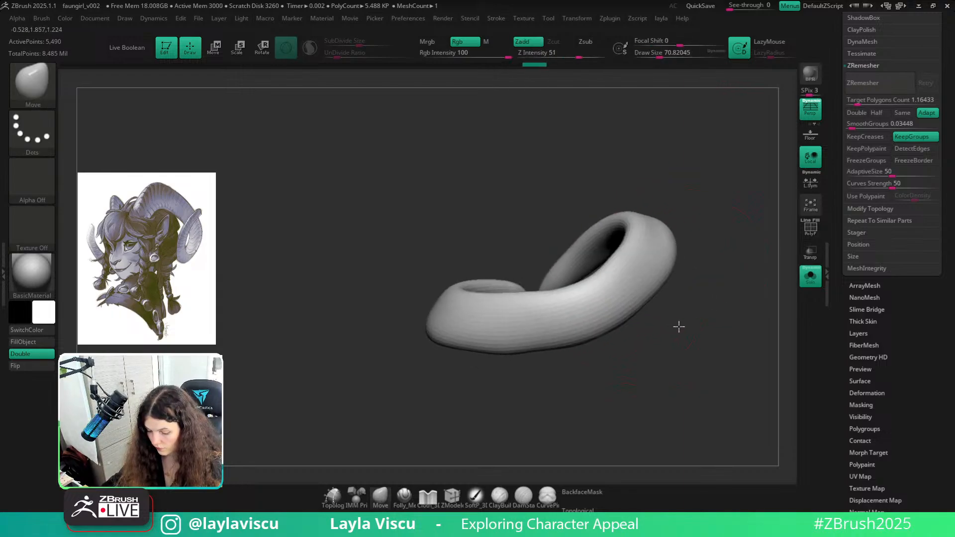
{"action": "left_click_drag", "start_coordinate": [547, 355], "coordinate": [548, 355]}
{"action": "key", "text": "ctrl"}
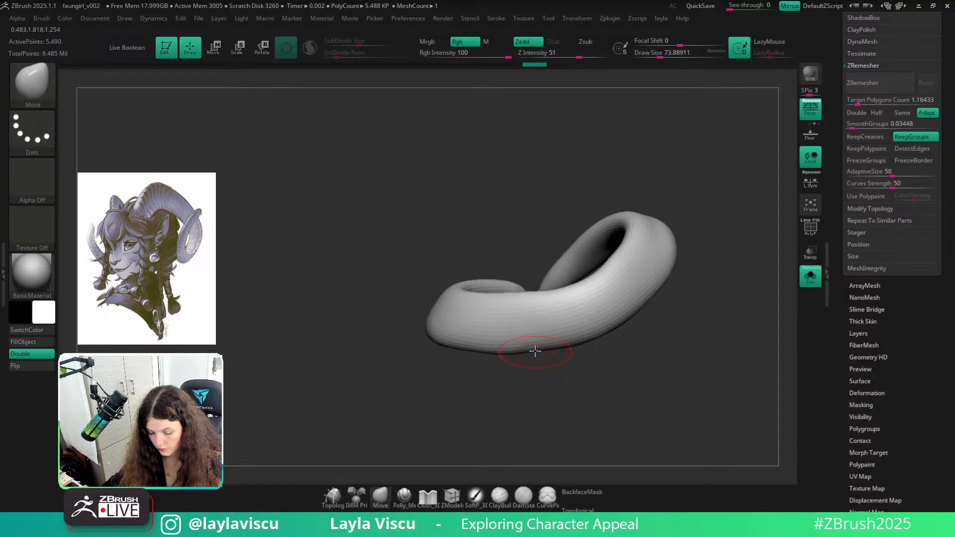
{"action": "left_click", "coordinate": [810, 277]}
{"action": "key", "text": "f"}
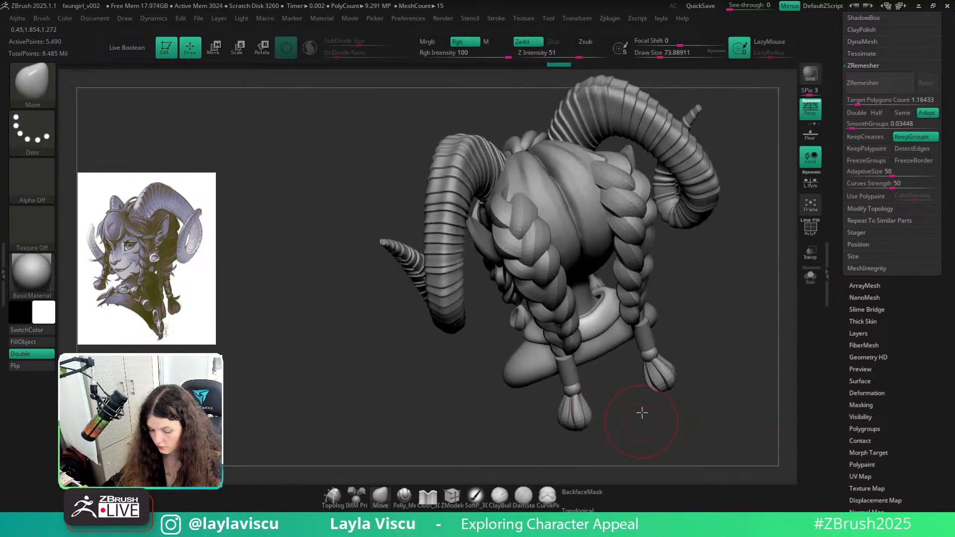
{"action": "mouse_move", "coordinate": [640, 411]}
{"action": "left_mouse_down"}
{"action": "mouse_move", "coordinate": [629, 390]}
{"action": "mouse_move", "coordinate": [729, 341]}
{"action": "mouse_move", "coordinate": [705, 323]}
{"action": "mouse_move", "coordinate": [784, 326]}
{"action": "mouse_move", "coordinate": [752, 359]}
{"action": "mouse_move", "coordinate": [706, 326]}
{"action": "mouse_move", "coordinate": [646, 348]}
{"action": "left_mouse_up"}
{"action": "right_click_drag", "start_coordinate": [515, 356], "coordinate": [569, 354], "text": "ctrl"}
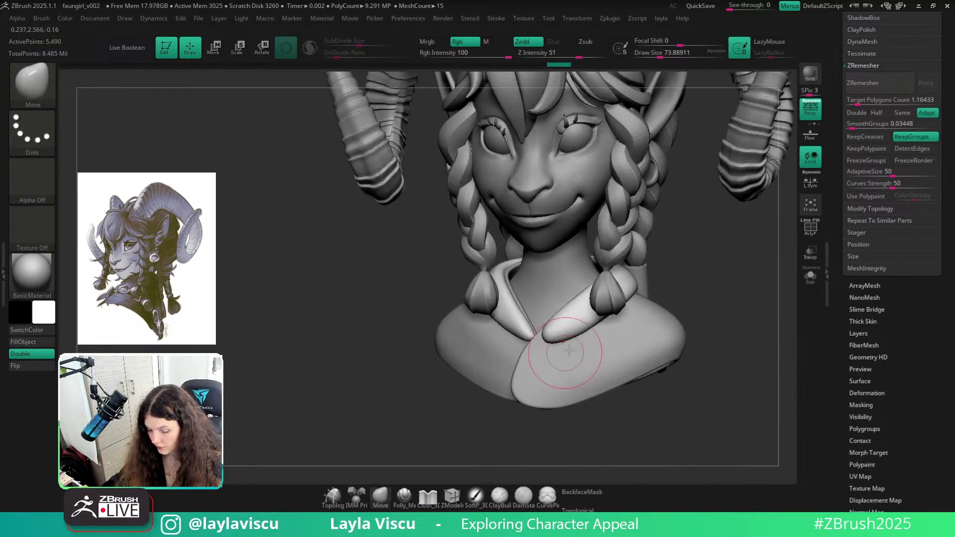
Undo the misplaced gizmo move, reset the gizmo's orientation and centre it on the collar
{"action": "key", "text": "w"}
{"action": "left_click_drag", "start_coordinate": [499, 351], "coordinate": [508, 344]}
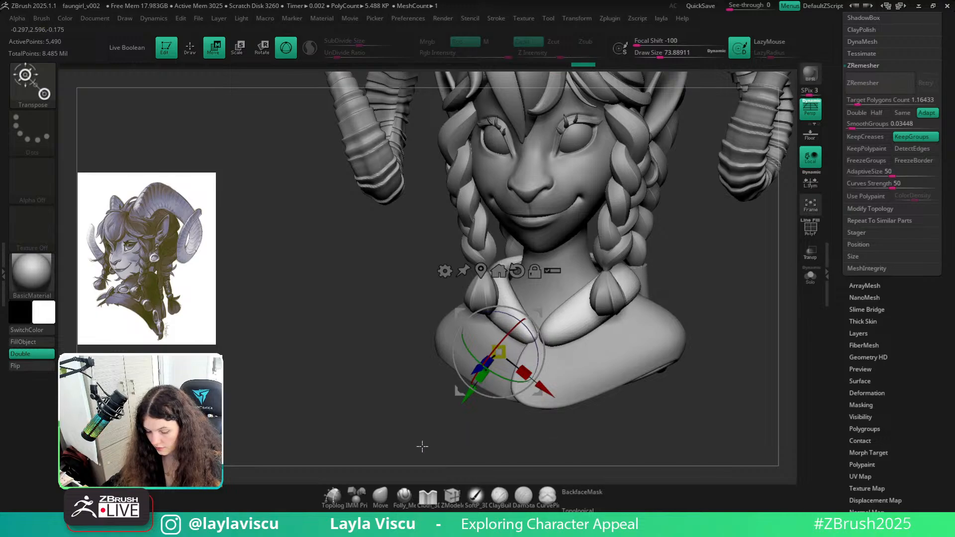
{"action": "key", "text": "ctrl+z"}
{"action": "left_click", "coordinate": [517, 271], "text": "alt"}
{"action": "left_click", "coordinate": [480, 270], "text": "alt"}
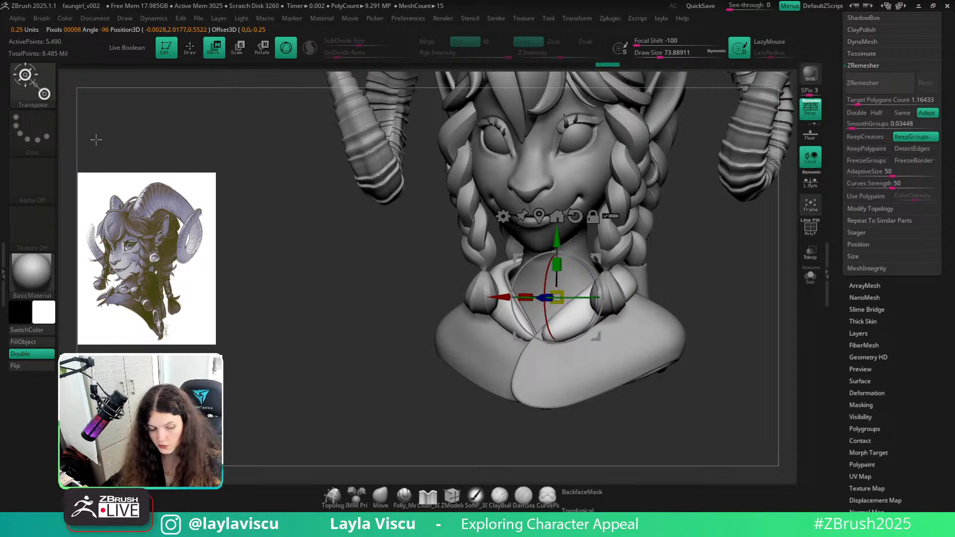
{"action": "key", "text": "b"}
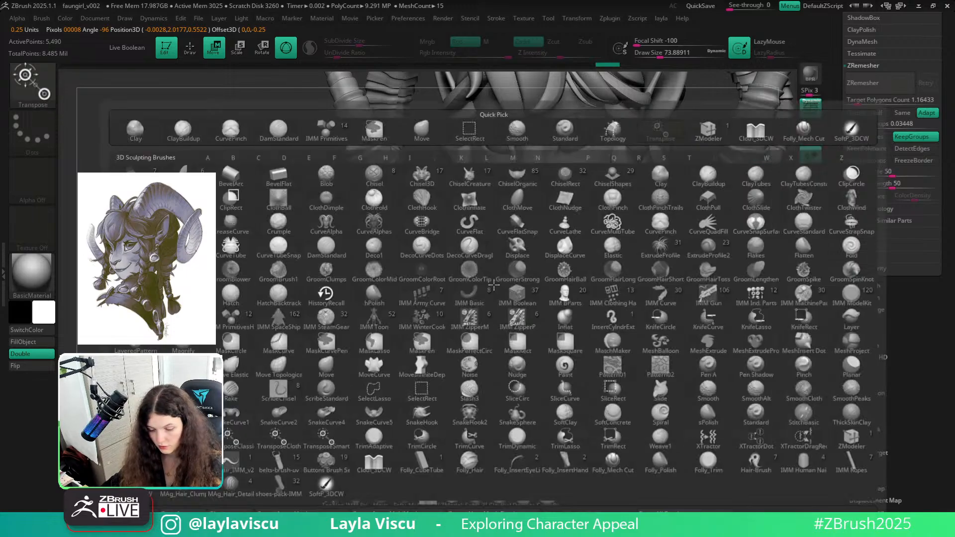
{"action": "left_click", "coordinate": [481, 293]}
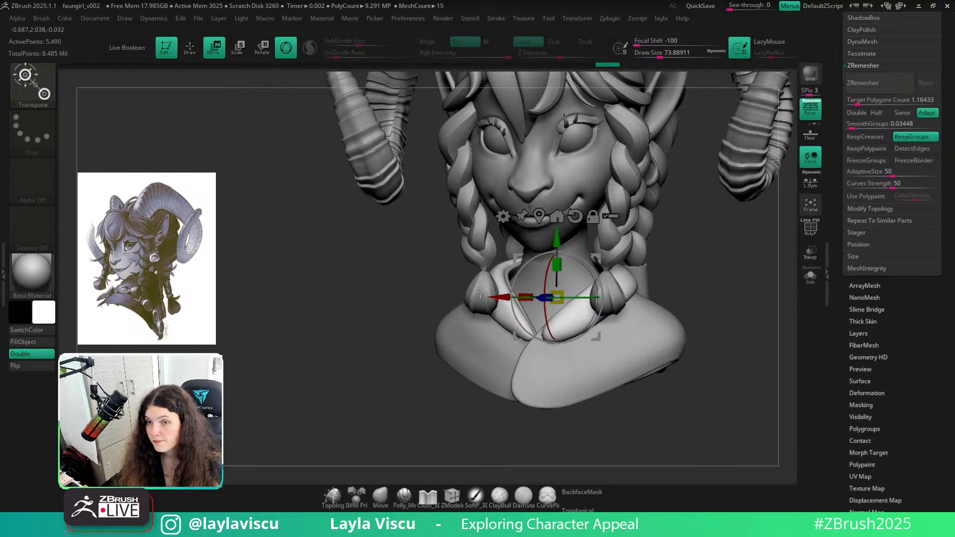
Inflate the collar with the gizmo to make it puffier, comparing its volume with the bust from several angles
{"action": "left_click_drag", "start_coordinate": [697, 287], "coordinate": [650, 287], "text": "alt"}
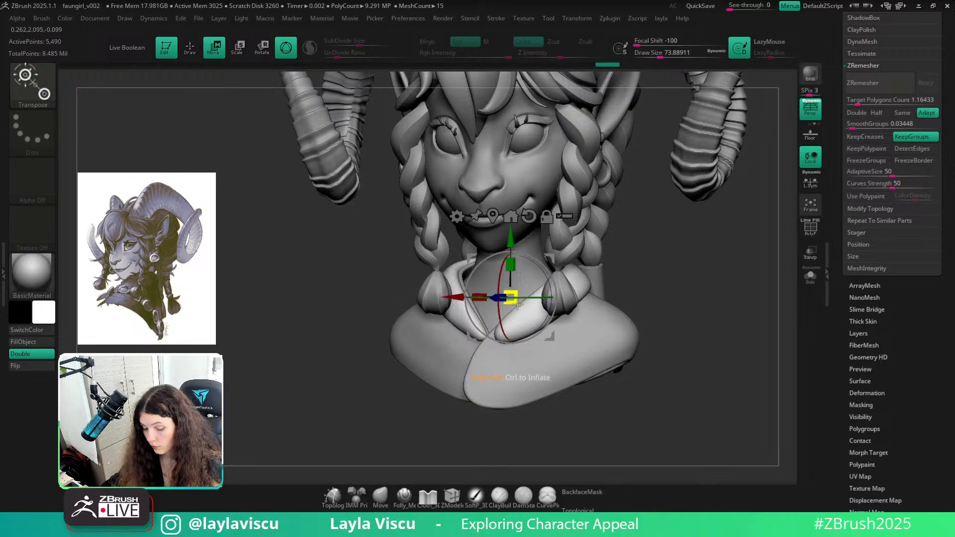
{"action": "left_click_drag", "start_coordinate": [517, 303], "coordinate": [498, 321]}
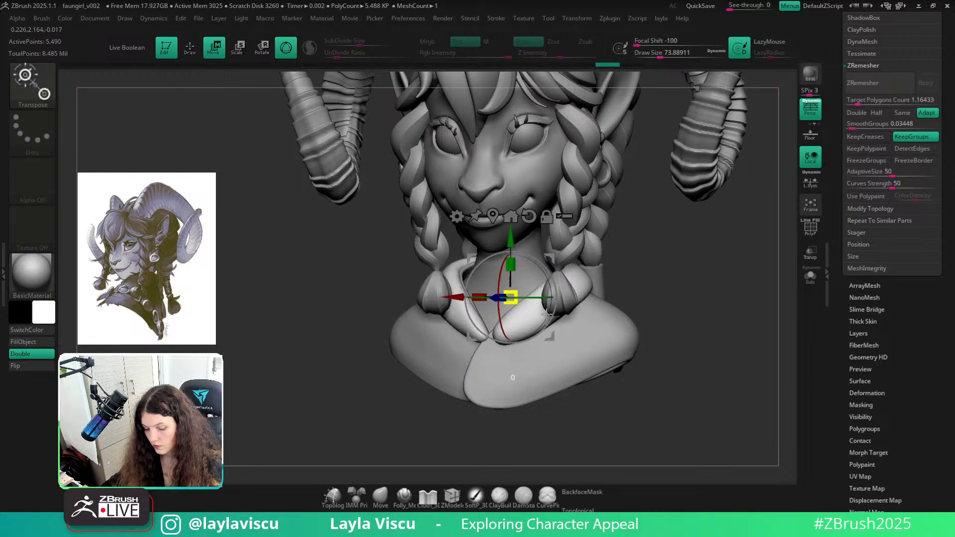
{"action": "key", "text": "q"}
{"action": "right_click_drag", "start_coordinate": [578, 376], "coordinate": [709, 348], "text": "ctrl"}
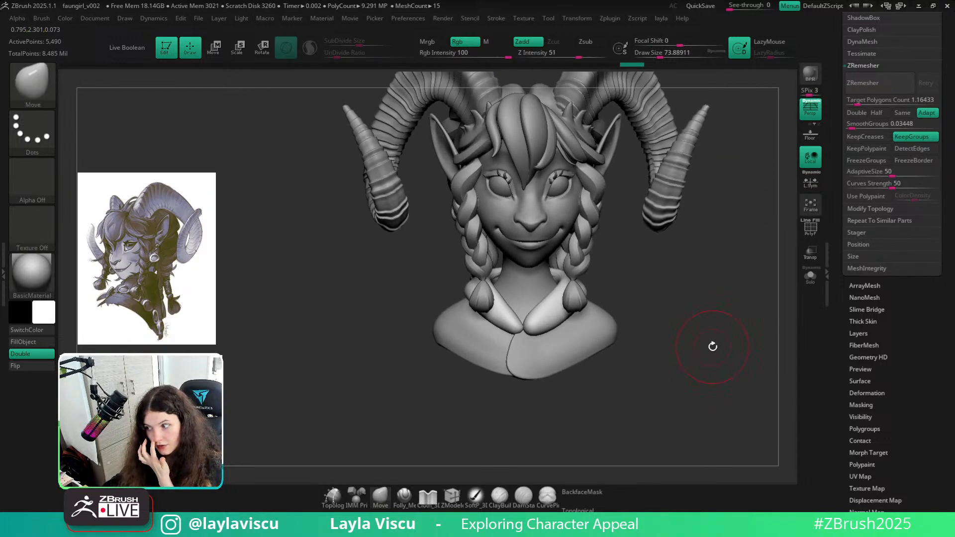
{"action": "right_click_drag", "start_coordinate": [702, 350], "coordinate": [666, 348]}
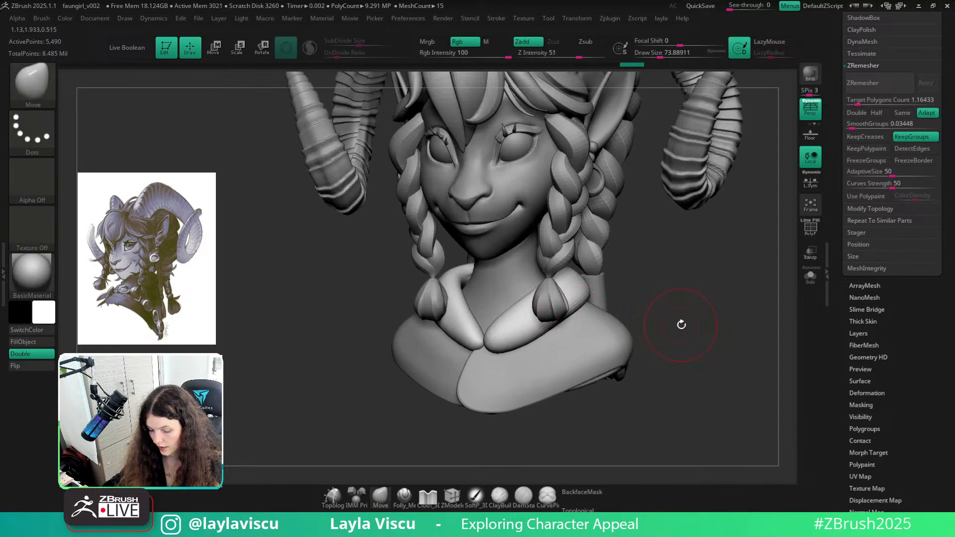
{"action": "key", "text": "w"}
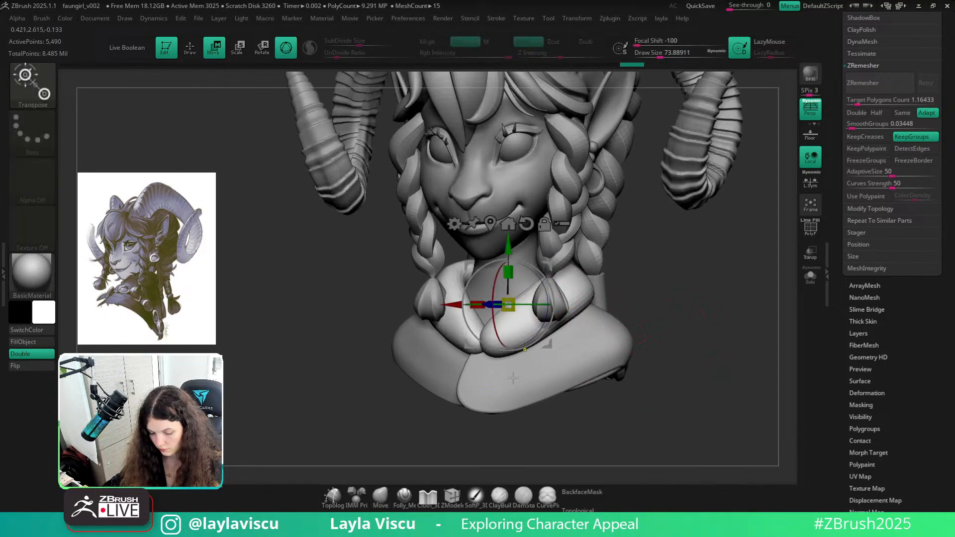
{"action": "key", "text": "q"}
{"action": "mouse_move", "coordinate": [435, 465]}
{"action": "right_mouse_down"}
{"action": "mouse_move", "coordinate": [655, 430]}
{"action": "mouse_move", "coordinate": [639, 403]}
{"action": "mouse_move", "coordinate": [609, 399]}
{"action": "right_mouse_up"}
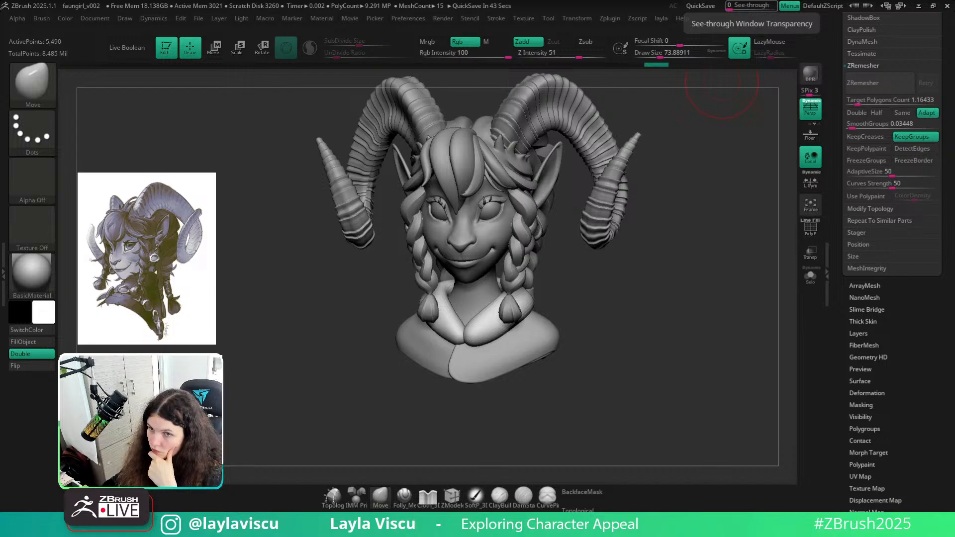
Select the ChiselOrganic brush with its Animal_Fur01 shape to sculpt fur on the front of the collar
{"action": "key", "text": "b"}
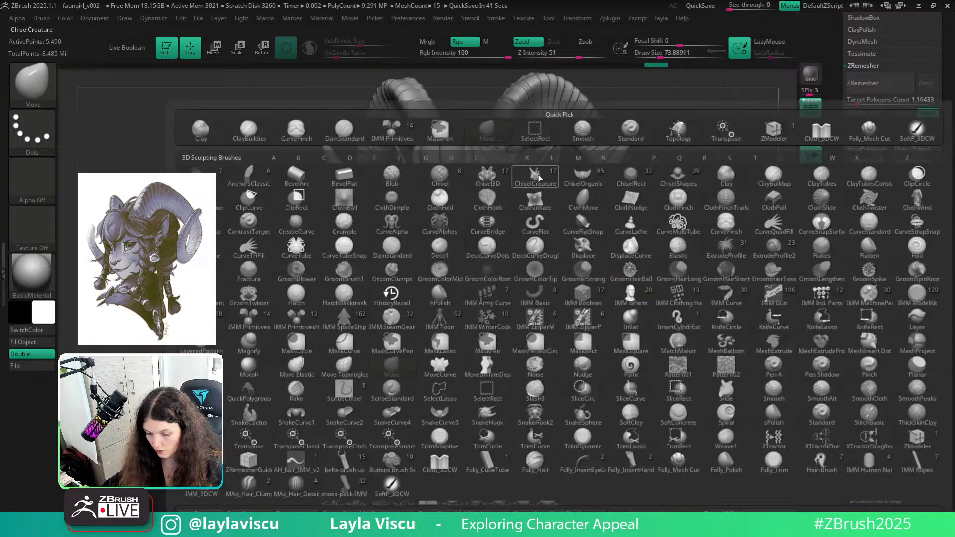
{"action": "left_click", "coordinate": [581, 179]}
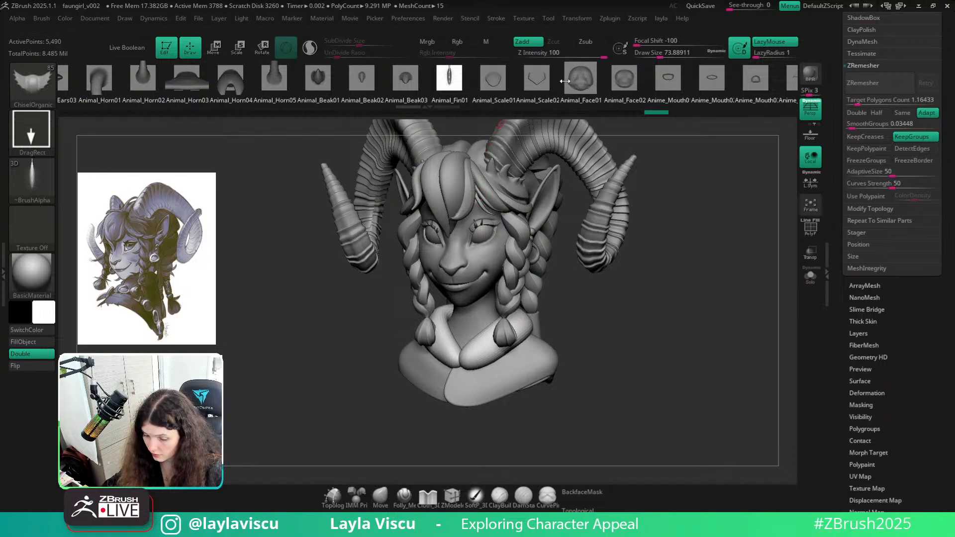
{"action": "mouse_move", "coordinate": [646, 88]}
{"action": "left_mouse_down"}
{"action": "mouse_move", "coordinate": [316, 90]}
{"action": "mouse_move", "coordinate": [733, 87]}
{"action": "mouse_move", "coordinate": [474, 79]}
{"action": "mouse_move", "coordinate": [496, 76]}
{"action": "mouse_move", "coordinate": [682, 82]}
{"action": "mouse_move", "coordinate": [407, 79]}
{"action": "mouse_move", "coordinate": [399, 88]}
{"action": "left_mouse_up"}
{"action": "left_click", "coordinate": [393, 85]}
{"action": "left_click_drag", "start_coordinate": [622, 335], "coordinate": [642, 333]}
{"action": "right_click_drag", "start_coordinate": [627, 328], "coordinate": [626, 378], "text": "ctrl"}
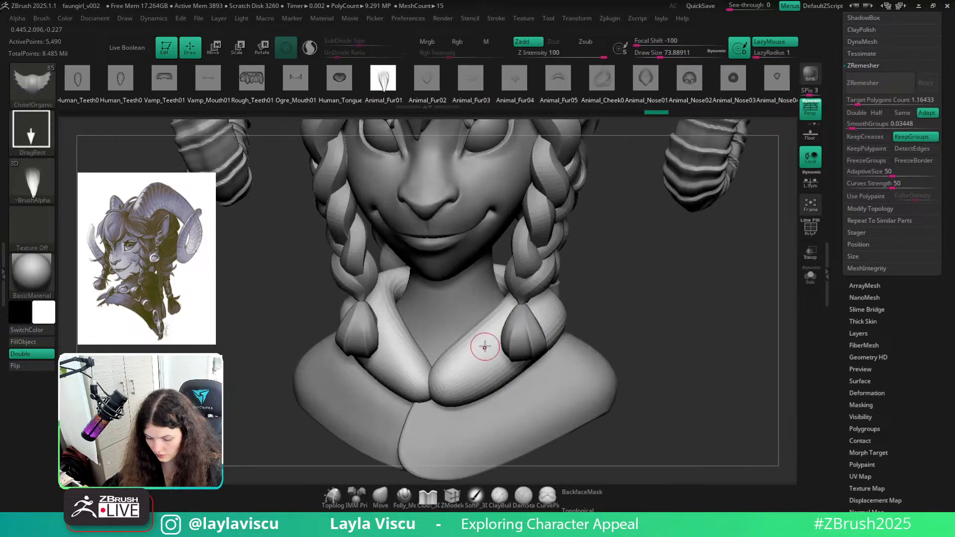
Try stamping Animal_Fur01 tufts along one front side of the collar, isolating and subdividing the mesh for finer detail
{"action": "left_click_drag", "start_coordinate": [484, 345], "coordinate": [436, 398]}
{"action": "key", "text": "ctrl+z"}
{"action": "left_click", "coordinate": [810, 276]}
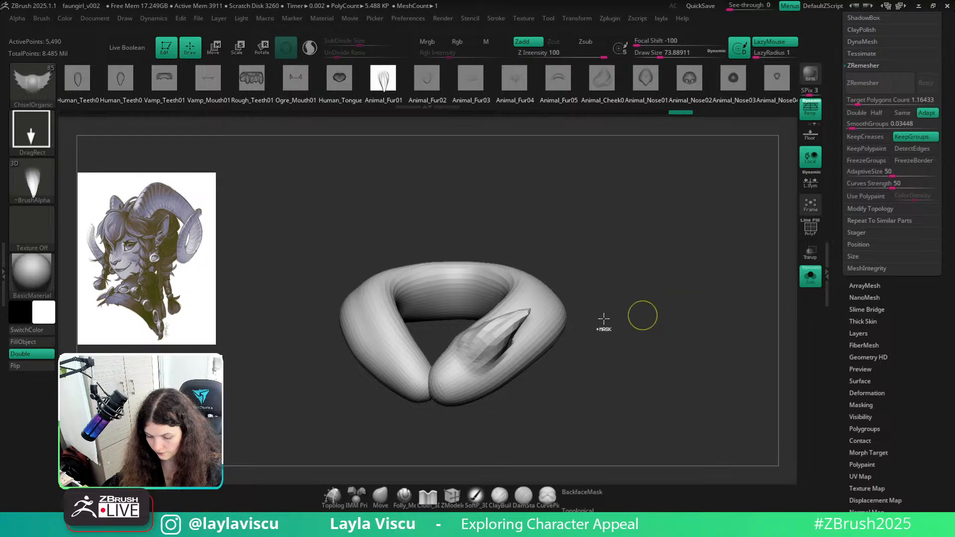
{"action": "left_click_drag", "start_coordinate": [507, 332], "coordinate": [459, 372]}
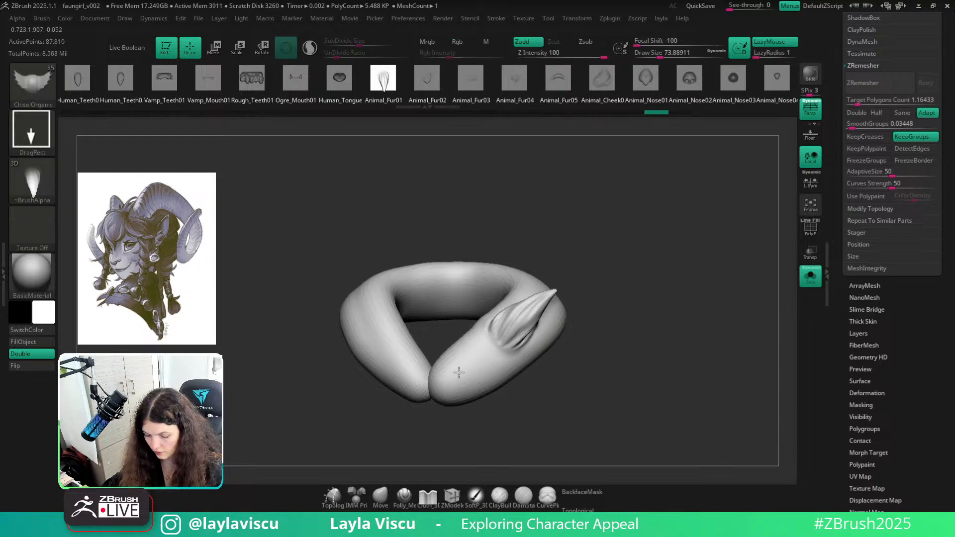
{"action": "left_click", "coordinate": [808, 280]}
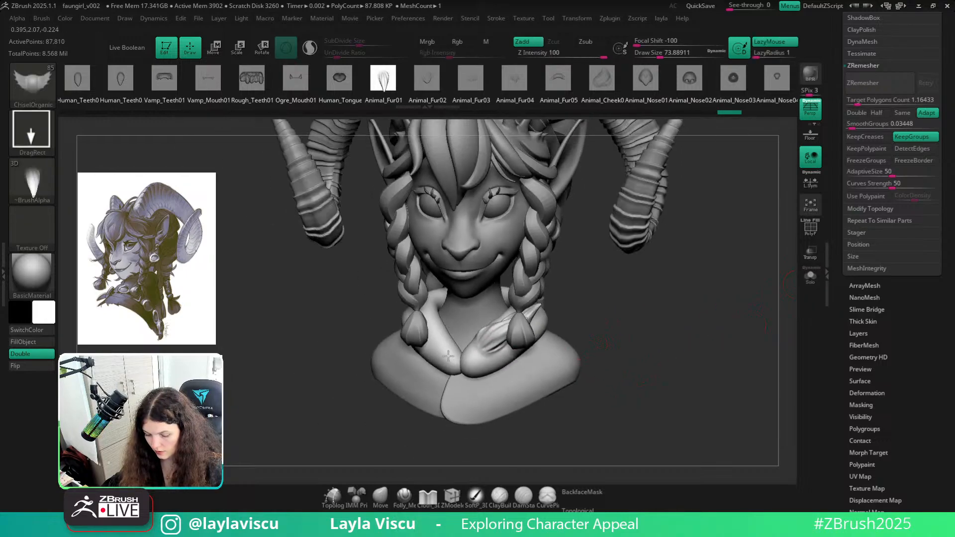
{"action": "mouse_move", "coordinate": [517, 348]}
{"action": "left_mouse_down"}
{"action": "mouse_move", "coordinate": [455, 362]}
{"action": "mouse_move", "coordinate": [540, 363]}
{"action": "left_mouse_up"}
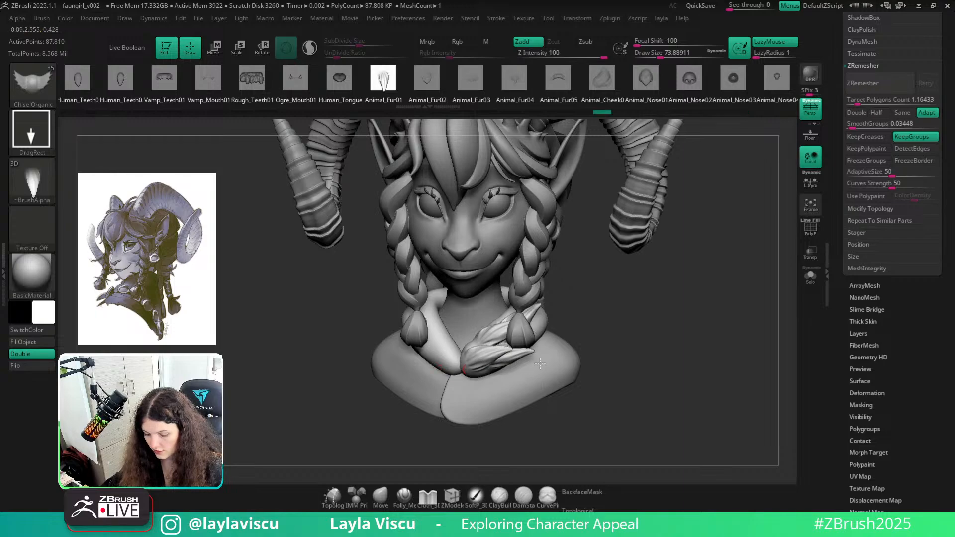
Undo the fur stamps and the added subdivision to get back the smooth collar
{"action": "mouse_move", "coordinate": [679, 337]}
{"action": "left_mouse_down"}
{"action": "mouse_move", "coordinate": [663, 345]}
{"action": "mouse_move", "coordinate": [656, 311]}
{"action": "mouse_move", "coordinate": [716, 288]}
{"action": "mouse_move", "coordinate": [715, 297]}
{"action": "left_mouse_up"}
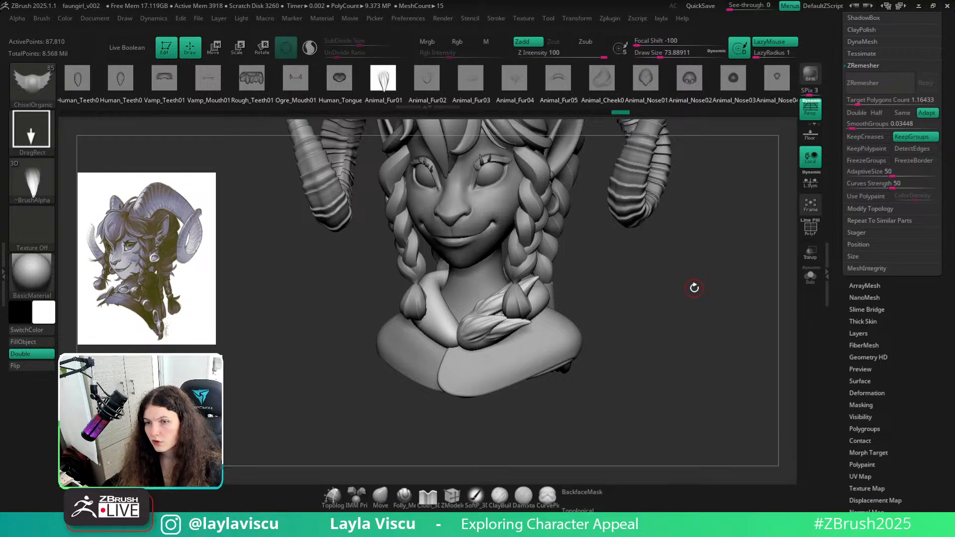
{"action": "left_click_drag", "start_coordinate": [950, 176], "coordinate": [951, 244]}
{"action": "key", "text": "ctrl+z"}
{"action": "key", "text": "ctrl+z"}
{"action": "key", "text": "ctrl+z"}
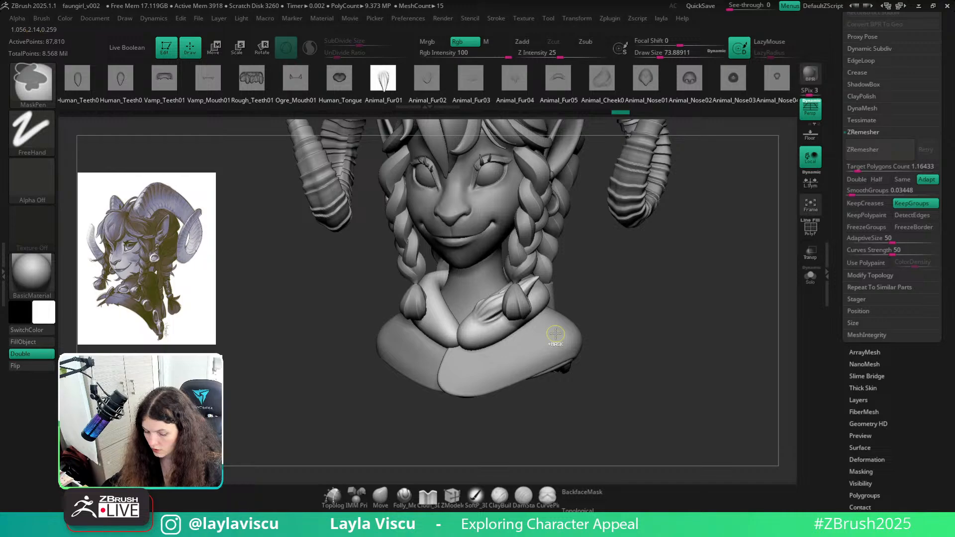
{"action": "key", "text": "ctrl+z"}
{"action": "key", "text": "ctrl+z"}
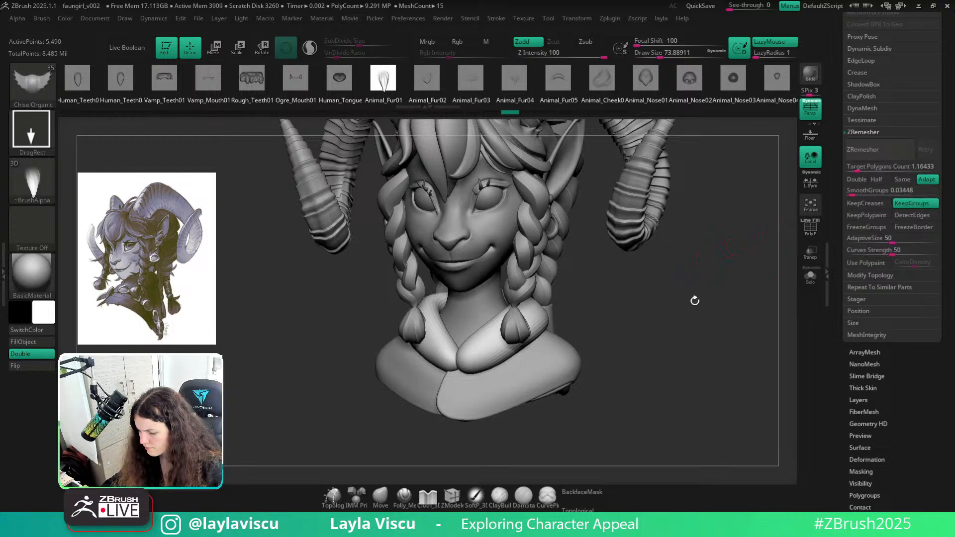
Isolate the collar, subdivide it to level 4, test a single small fur tuft on its front and undo the stamp
{"action": "right_click_drag", "start_coordinate": [491, 352], "coordinate": [490, 393], "text": "ctrl"}
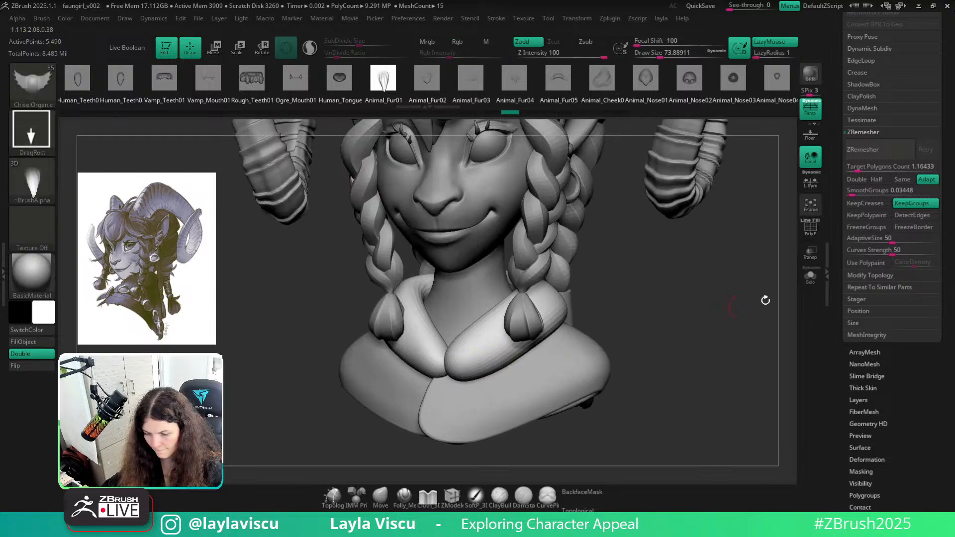
{"action": "left_click", "coordinate": [809, 278]}
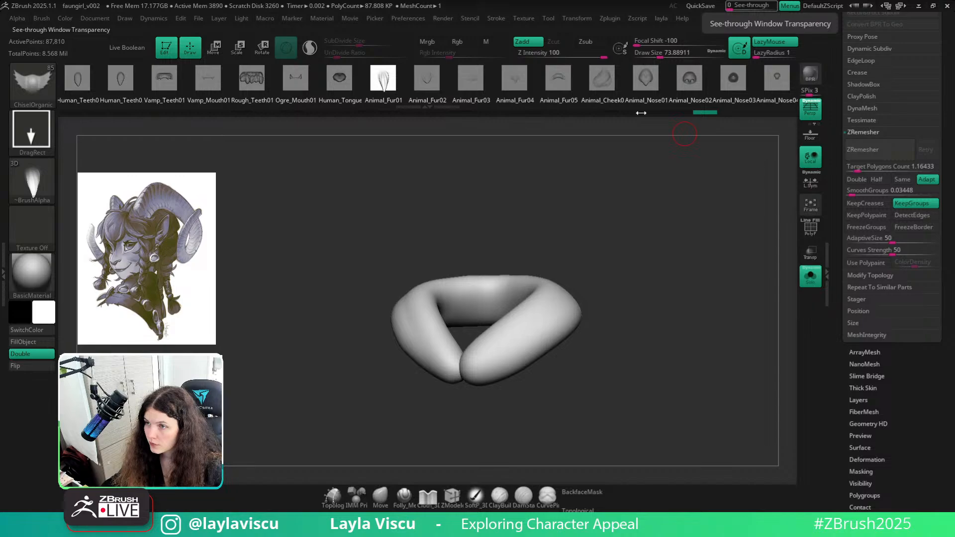
{"action": "left_click_drag", "start_coordinate": [518, 320], "coordinate": [557, 282]}
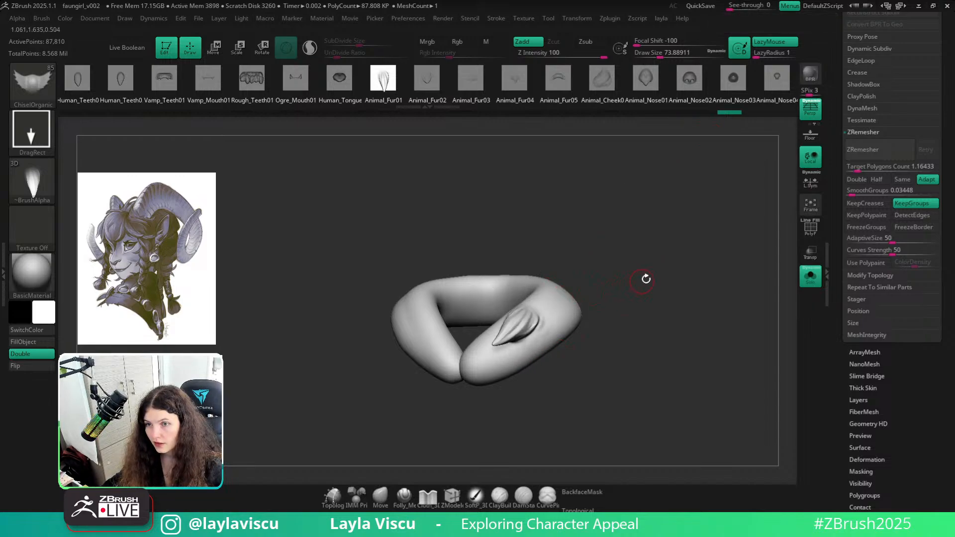
{"action": "mouse_move", "coordinate": [652, 277]}
{"action": "left_mouse_down"}
{"action": "mouse_move", "coordinate": [648, 292]}
{"action": "mouse_move", "coordinate": [716, 345]}
{"action": "left_mouse_up"}
{"action": "key", "text": "ctrl+z"}
{"action": "left_click", "coordinate": [815, 283]}
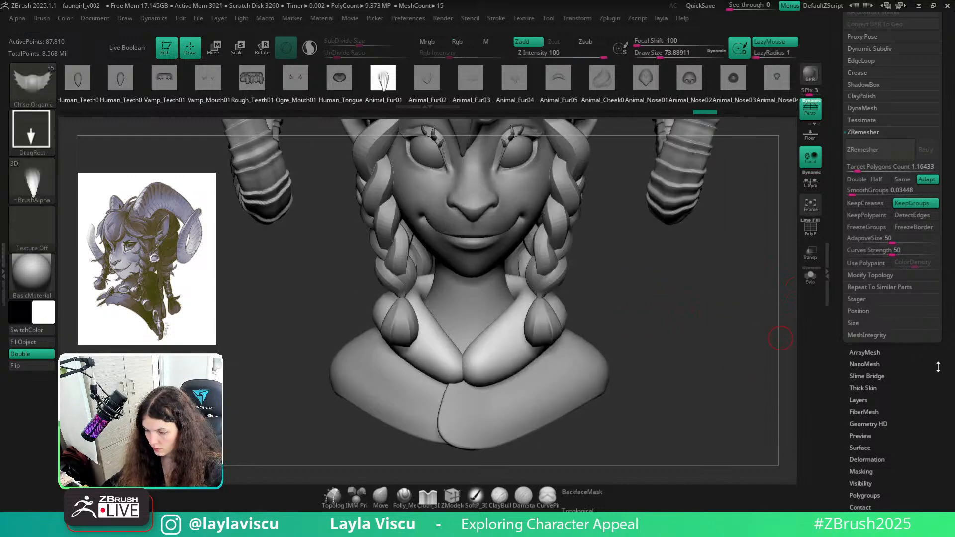
Look through the collar's geometry and deformation settings and the list of subtools
{"action": "left_click_drag", "start_coordinate": [939, 367], "coordinate": [928, 418]}
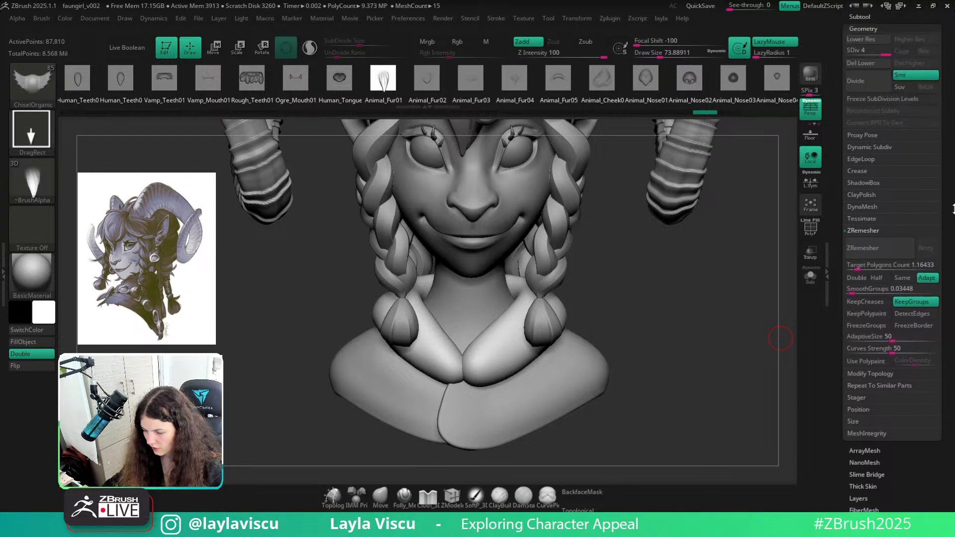
{"action": "left_click_drag", "start_coordinate": [953, 172], "coordinate": [954, 258]}
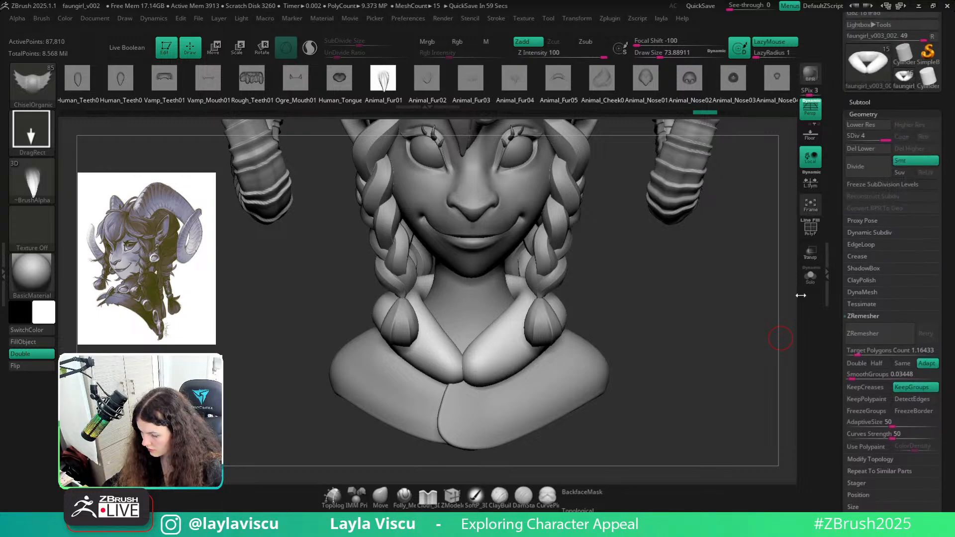
{"action": "left_click_drag", "start_coordinate": [766, 299], "coordinate": [755, 299]}
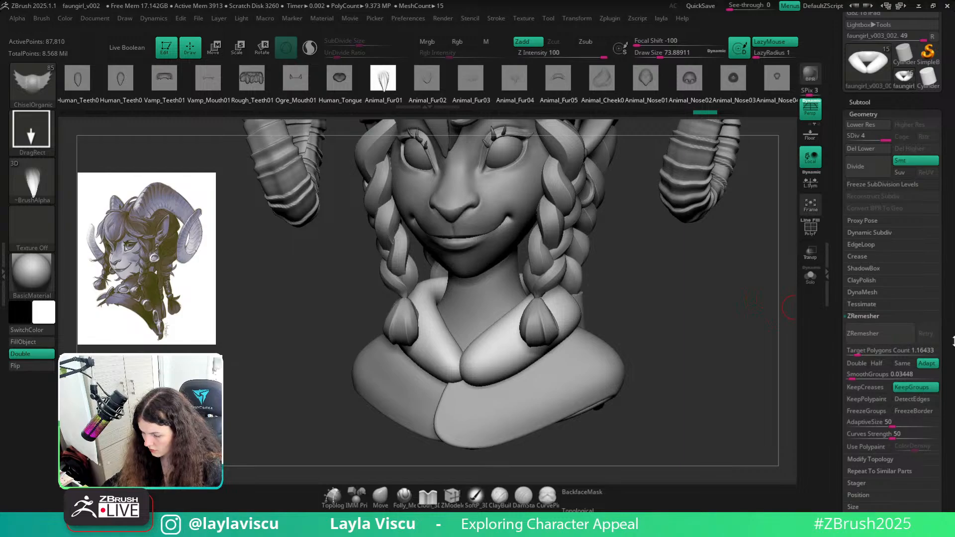
{"action": "scroll", "coordinate": [941, 266], "scroll_direction": "down", "scroll_amount": 10}
{"action": "left_click", "coordinate": [879, 352]}
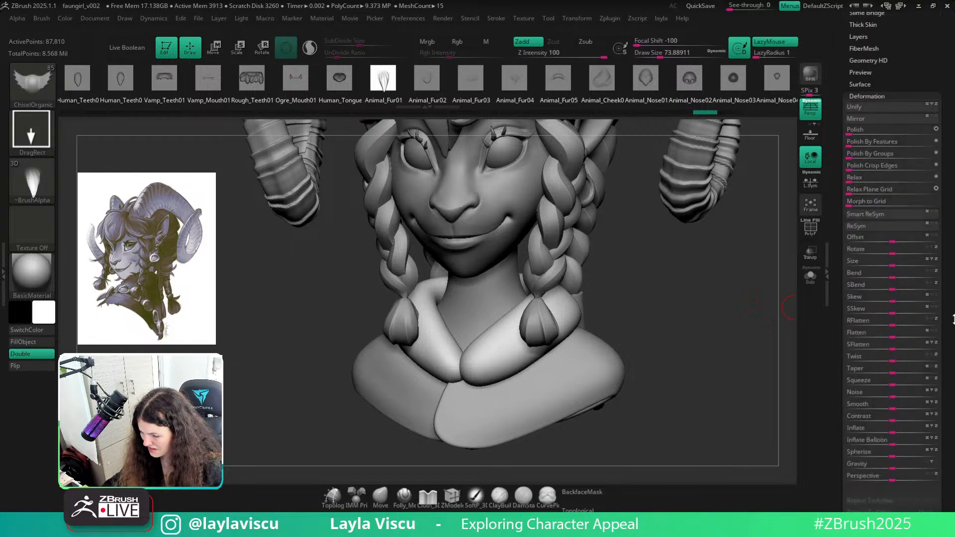
{"action": "mouse_move", "coordinate": [953, 311]}
{"action": "left_mouse_down"}
{"action": "mouse_move", "coordinate": [949, 281]}
{"action": "mouse_move", "coordinate": [949, 323]}
{"action": "left_mouse_up"}
{"action": "left_click", "coordinate": [885, 111]}
{"action": "left_click_drag", "start_coordinate": [878, 86], "coordinate": [878, 213]}
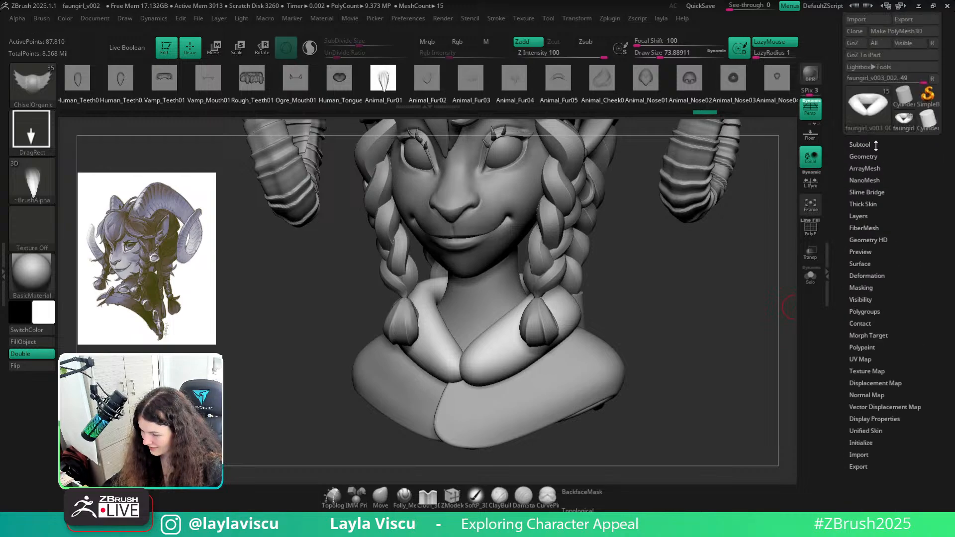
{"action": "left_click", "coordinate": [877, 145]}
{"action": "left_click_drag", "start_coordinate": [954, 260], "coordinate": [953, 228]}
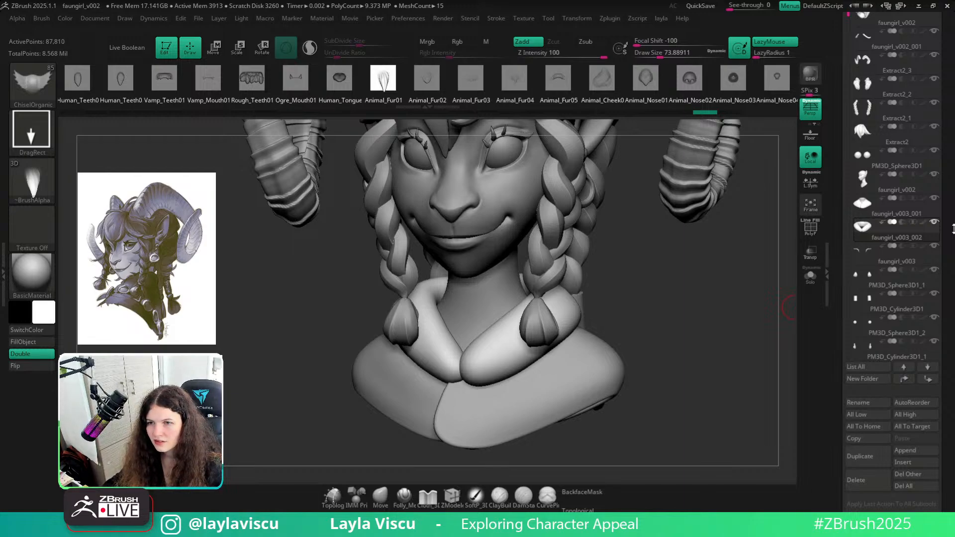
{"action": "left_click_drag", "start_coordinate": [953, 229], "coordinate": [953, 206]}
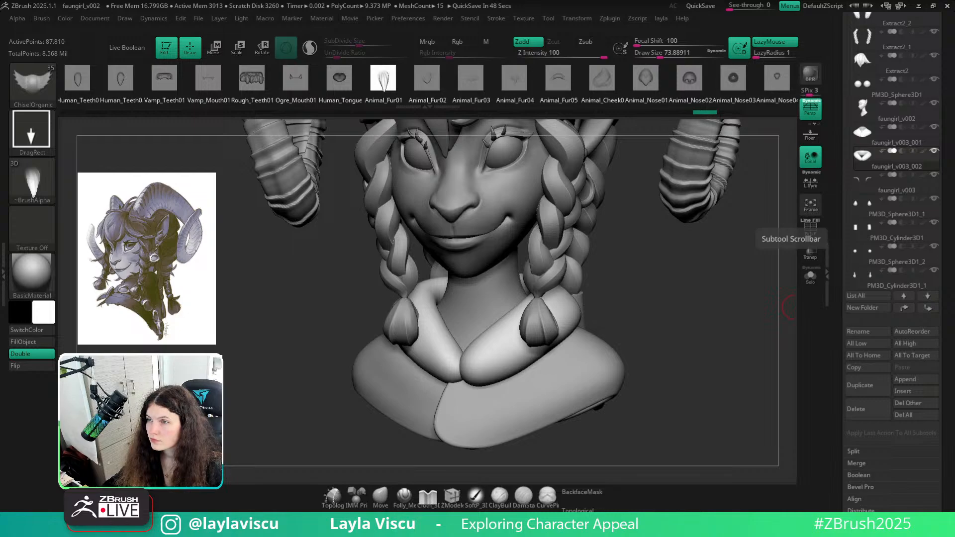
Examine the collar's shape on the bust in three-quarter view and display its polygroups and wireframe
{"action": "left_click_drag", "start_coordinate": [702, 269], "coordinate": [659, 254]}
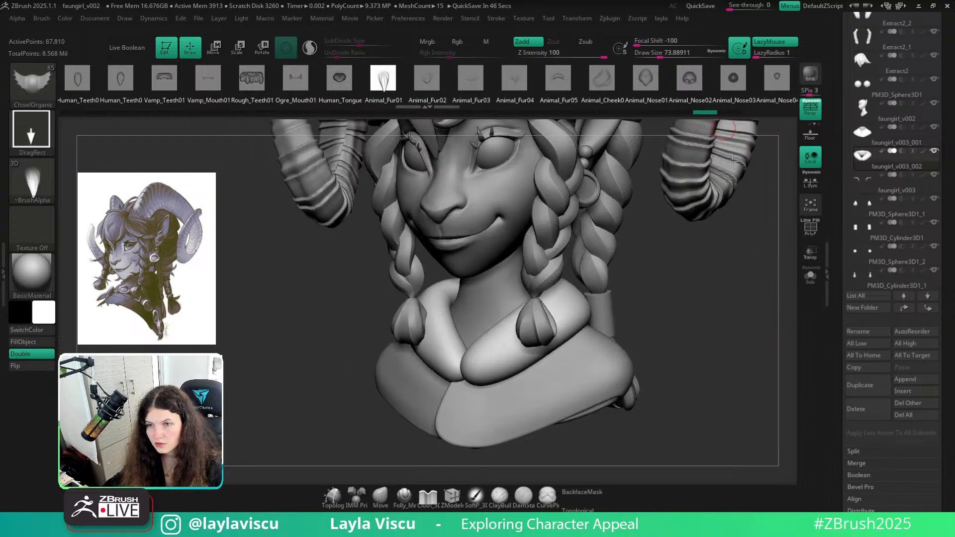
{"action": "left_click_drag", "start_coordinate": [706, 307], "coordinate": [646, 273], "text": "alt"}
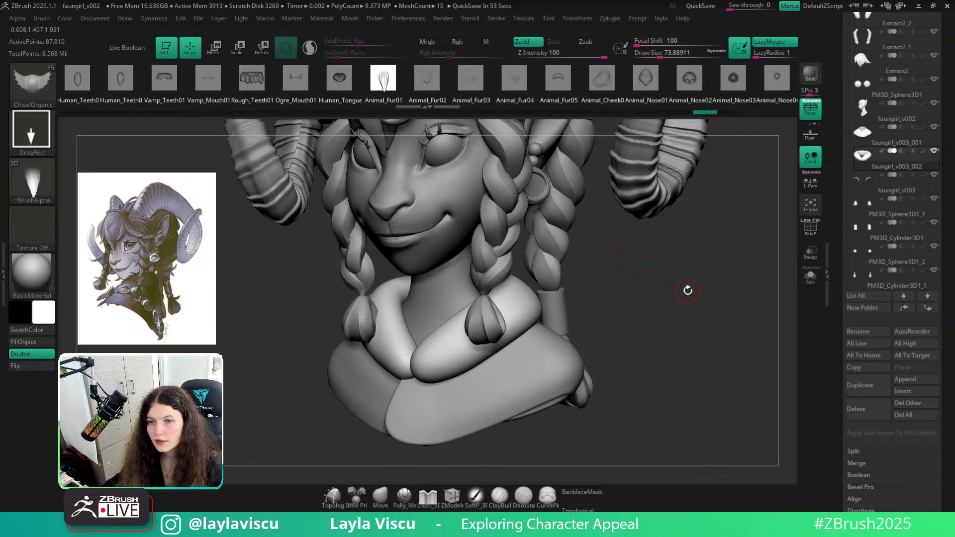
{"action": "mouse_move", "coordinate": [663, 289]}
{"action": "left_mouse_down"}
{"action": "mouse_move", "coordinate": [660, 308]}
{"action": "mouse_move", "coordinate": [646, 302]}
{"action": "mouse_move", "coordinate": [641, 326]}
{"action": "mouse_move", "coordinate": [654, 297]}
{"action": "mouse_move", "coordinate": [631, 318]}
{"action": "mouse_move", "coordinate": [613, 315]}
{"action": "mouse_move", "coordinate": [639, 355]}
{"action": "left_mouse_up"}
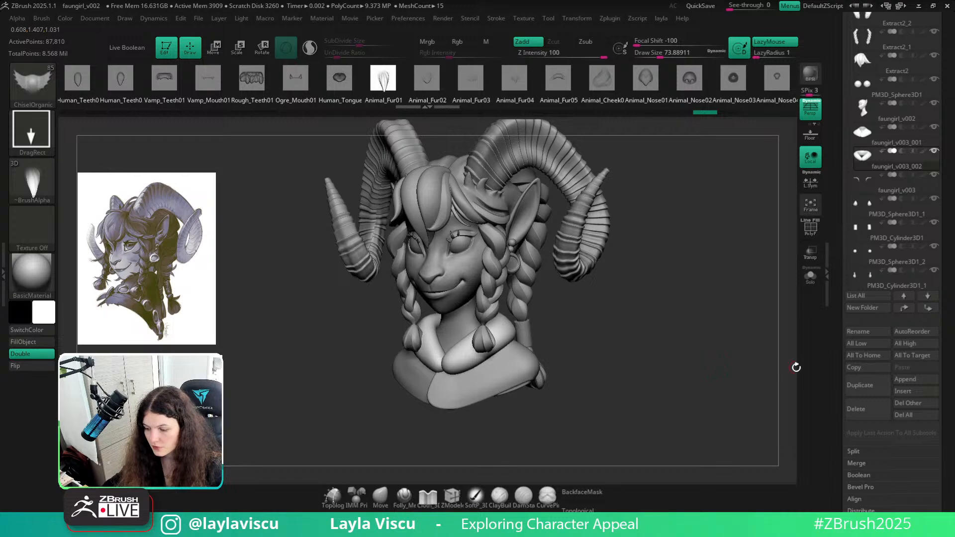
{"action": "key", "text": "shift+f"}
{"action": "scroll", "coordinate": [952, 306], "scroll_direction": "down", "scroll_amount": 3}
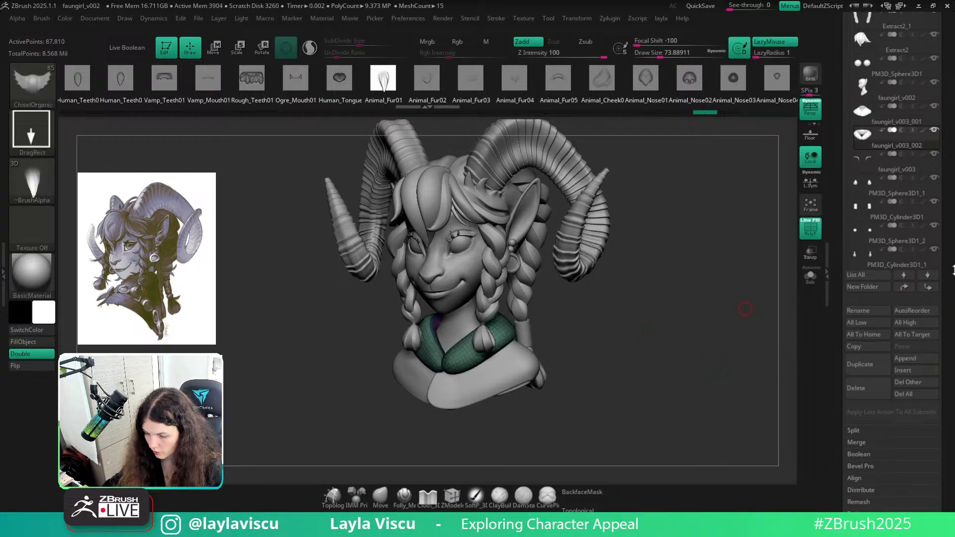
{"action": "scroll", "coordinate": [953, 312], "scroll_direction": "down", "scroll_amount": 6}
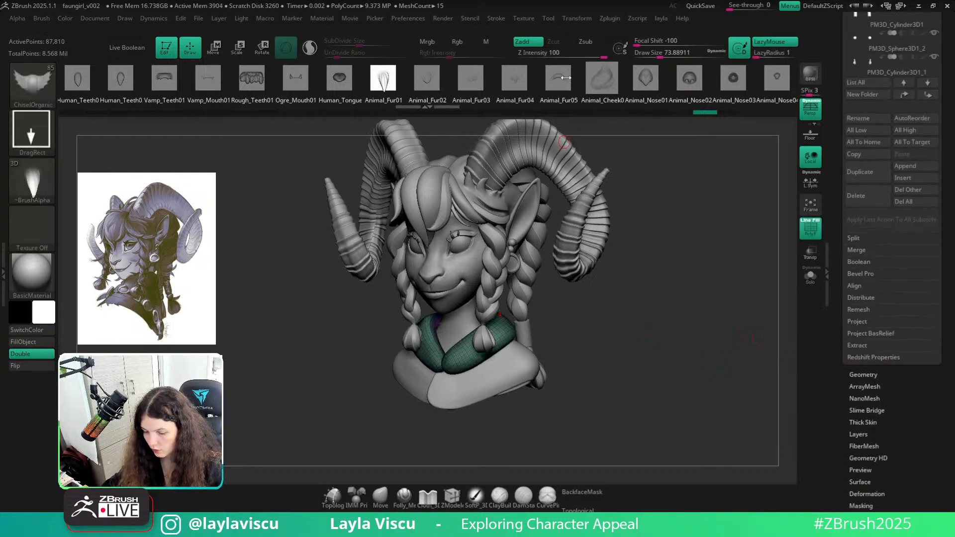
Go back through the collar's undo history to the plain garment mesh, and return to the state with the fur tuft
{"action": "left_click_drag", "start_coordinate": [694, 115], "coordinate": [215, 119]}
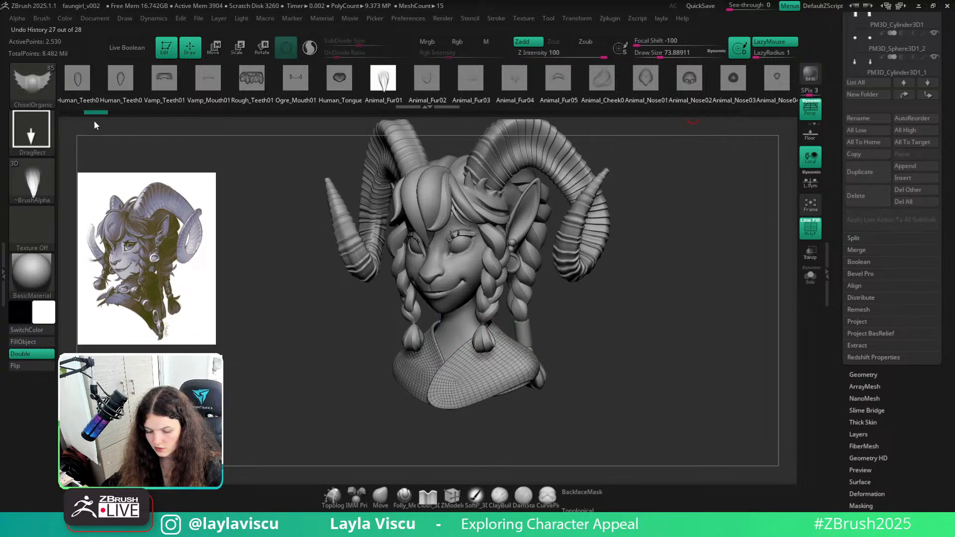
{"action": "mouse_move", "coordinate": [94, 121]}
{"action": "left_mouse_down"}
{"action": "mouse_move", "coordinate": [70, 123]}
{"action": "mouse_move", "coordinate": [348, 119]}
{"action": "mouse_move", "coordinate": [707, 142]}
{"action": "mouse_move", "coordinate": [729, 120]}
{"action": "left_mouse_up"}
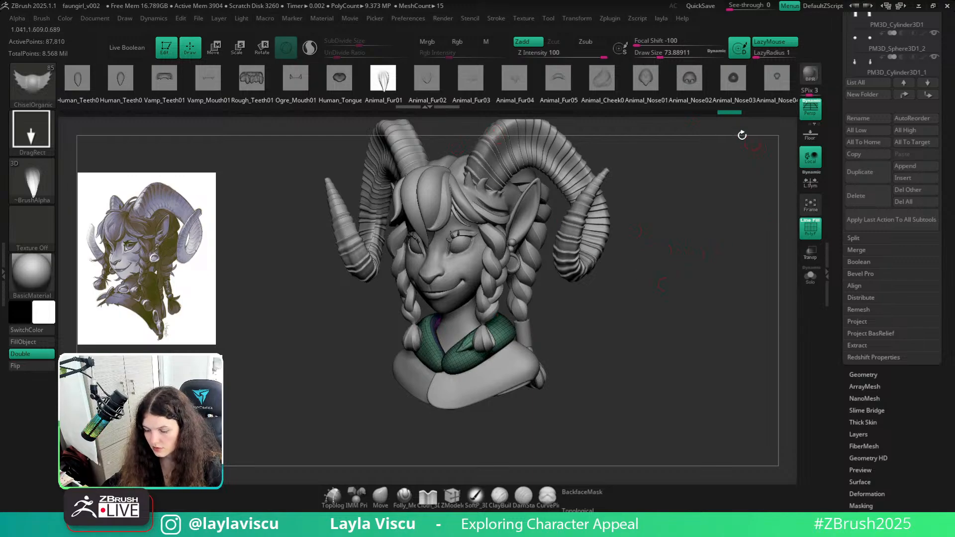
{"action": "scroll", "coordinate": [890, 223], "scroll_direction": "up", "scroll_amount": 5}
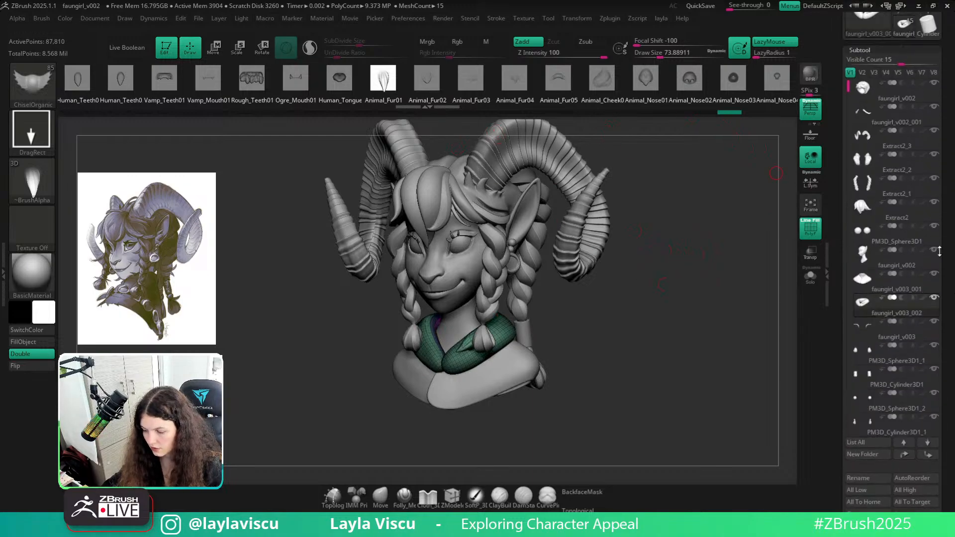
Make the collar the active subtool, isolate it and hide its wireframe
{"action": "left_click", "coordinate": [899, 172]}
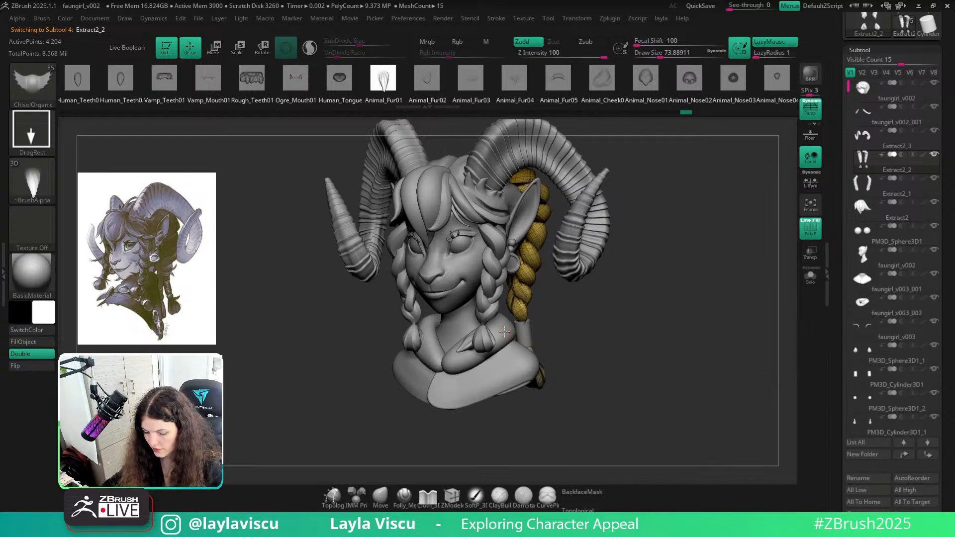
{"action": "left_click", "coordinate": [504, 332], "text": "alt"}
{"action": "left_click", "coordinate": [810, 276]}
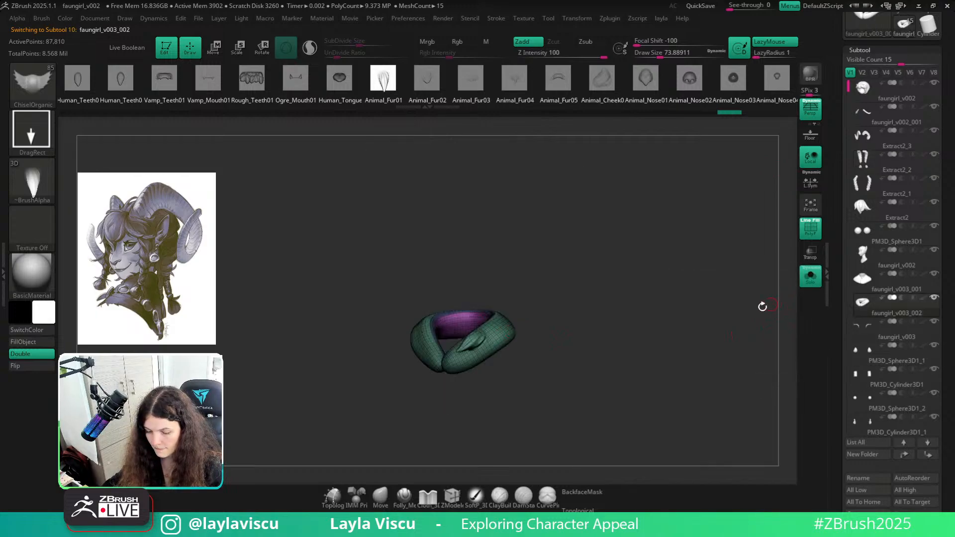
{"action": "key", "text": "shift+f"}
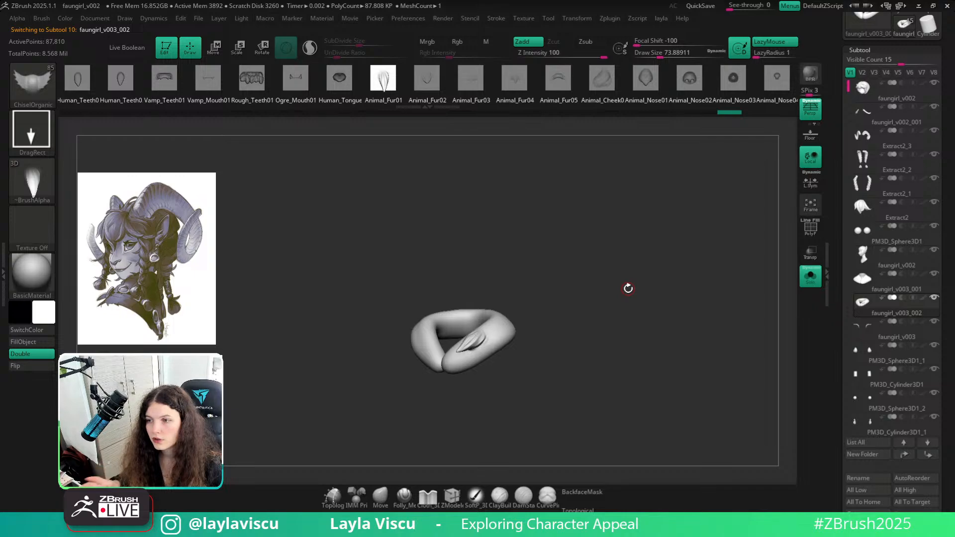
Save the project as faungirl_v003 in the zbrush folder
{"action": "left_click_drag", "start_coordinate": [940, 128], "coordinate": [941, 244]}
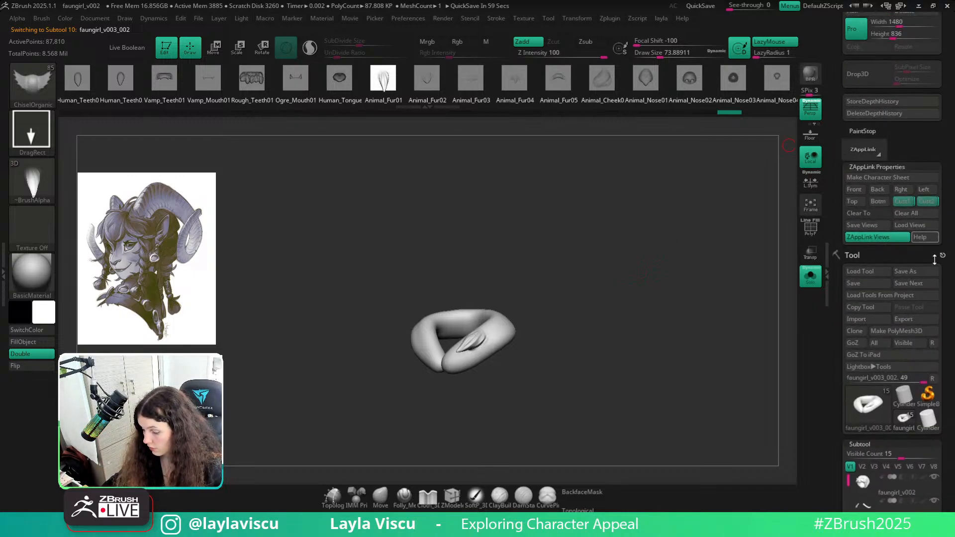
{"action": "left_click", "coordinate": [910, 271]}
{"action": "left_click", "coordinate": [198, 20]}
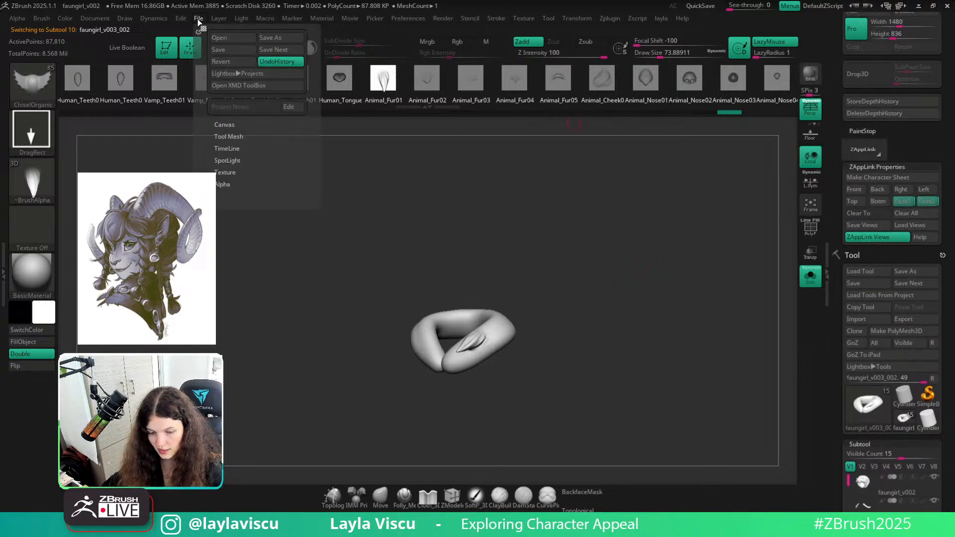
{"action": "left_click", "coordinate": [276, 37]}
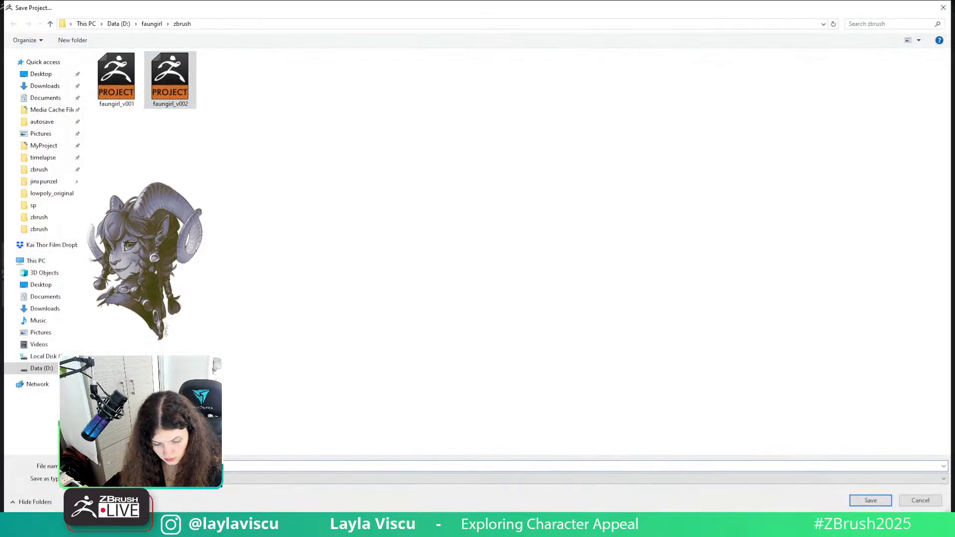
{"action": "double_click", "coordinate": [170, 78]}
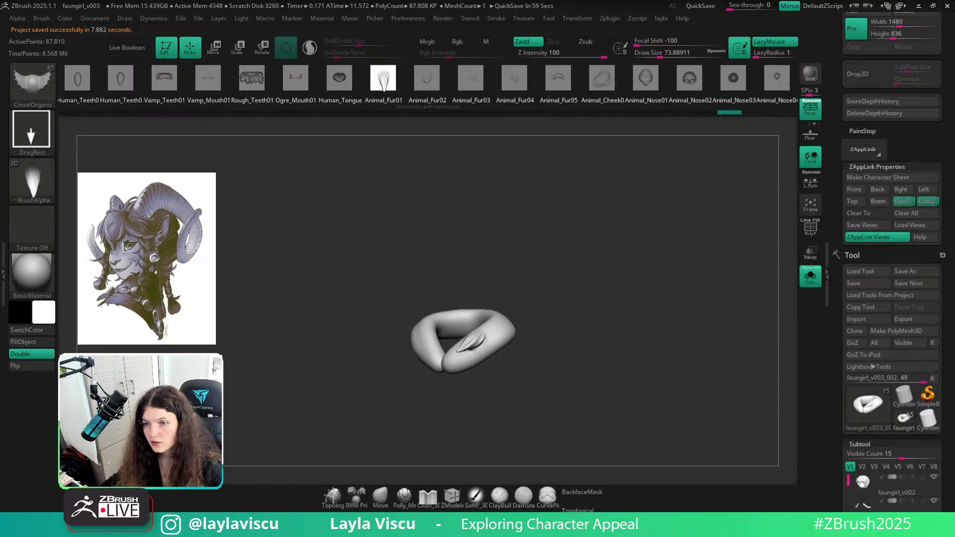
Show the whole bust without the collar's fur tuft and open the collar's Morph Target settings
{"action": "left_click_drag", "start_coordinate": [593, 365], "coordinate": [596, 324]}
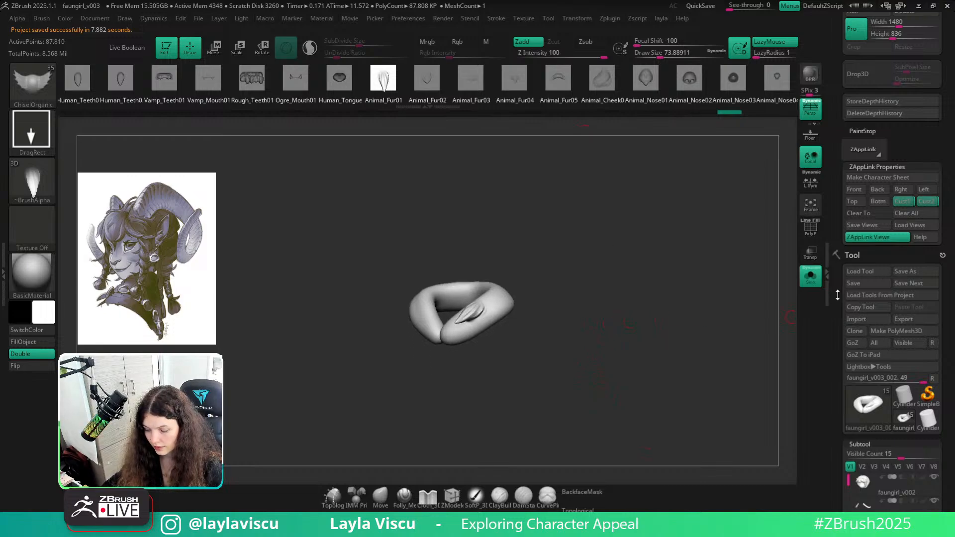
{"action": "left_click_drag", "start_coordinate": [954, 348], "coordinate": [945, 197]}
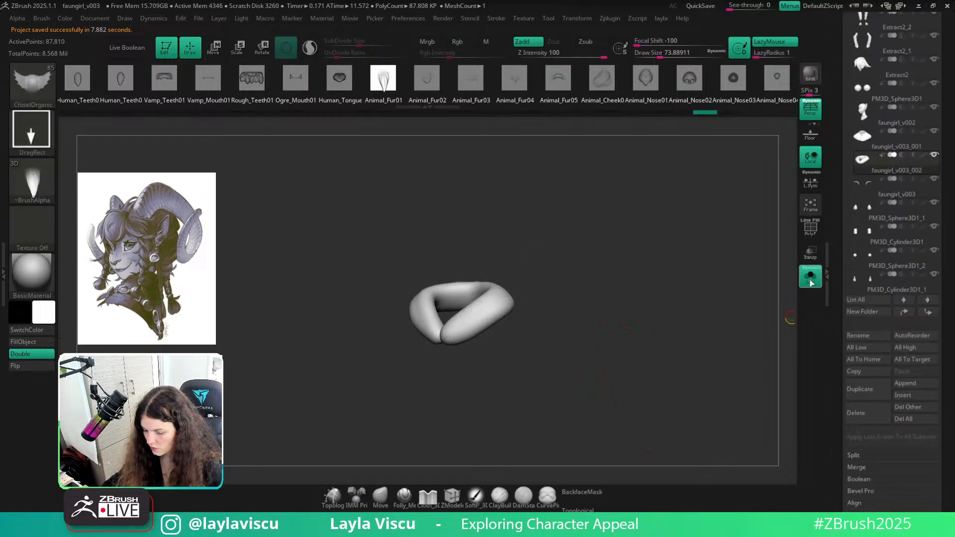
{"action": "left_click", "coordinate": [810, 277]}
{"action": "left_click_drag", "start_coordinate": [950, 324], "coordinate": [941, 250]}
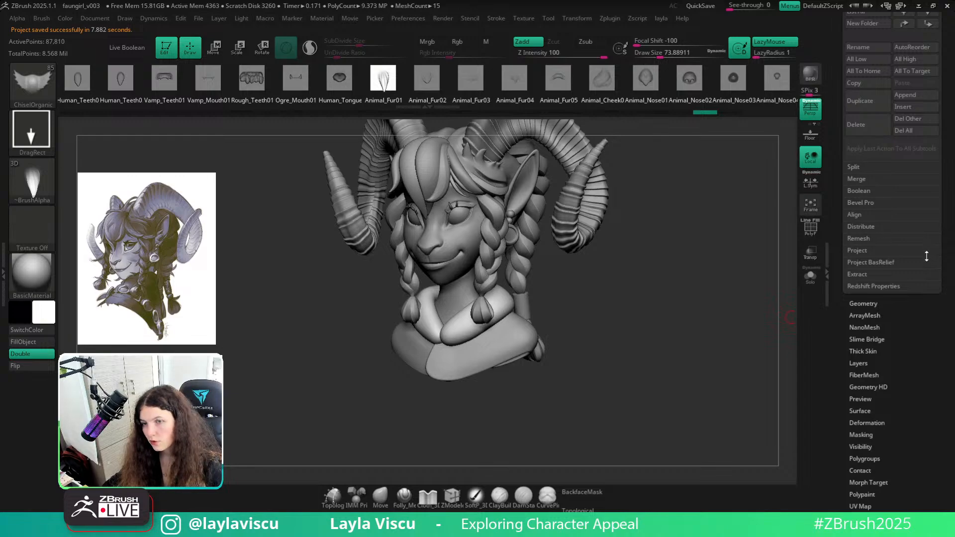
{"action": "left_click_drag", "start_coordinate": [951, 426], "coordinate": [942, 374]}
{"action": "left_click", "coordinate": [875, 307]}
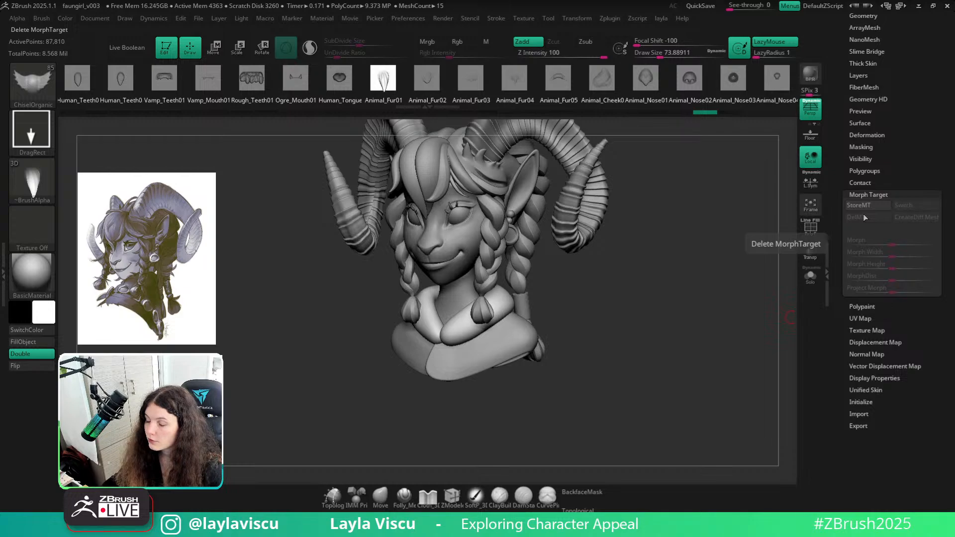
Isolate the collar again and return its undo history to the state with the fur tuft
{"action": "left_click_drag", "start_coordinate": [587, 331], "coordinate": [604, 340], "text": "alt"}
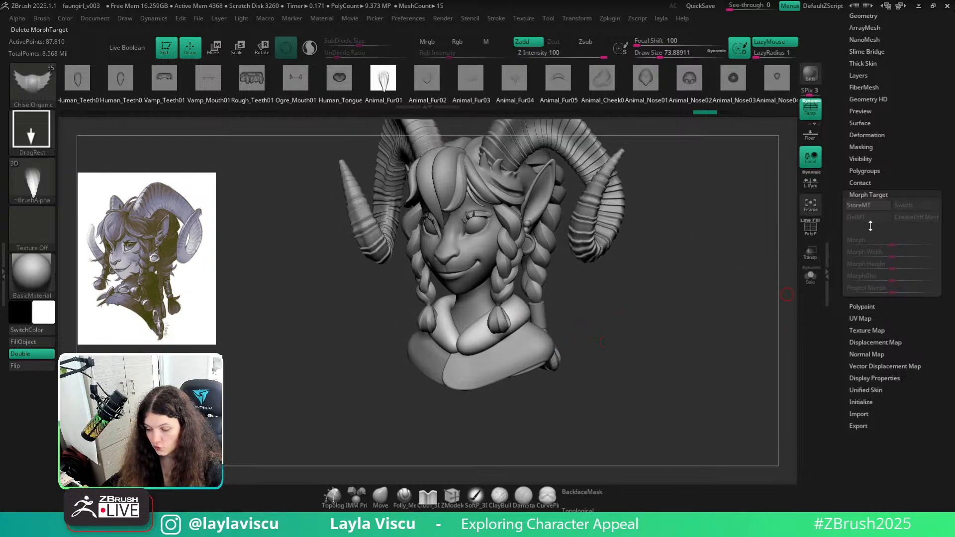
{"action": "left_click_drag", "start_coordinate": [779, 279], "coordinate": [780, 303], "text": "alt"}
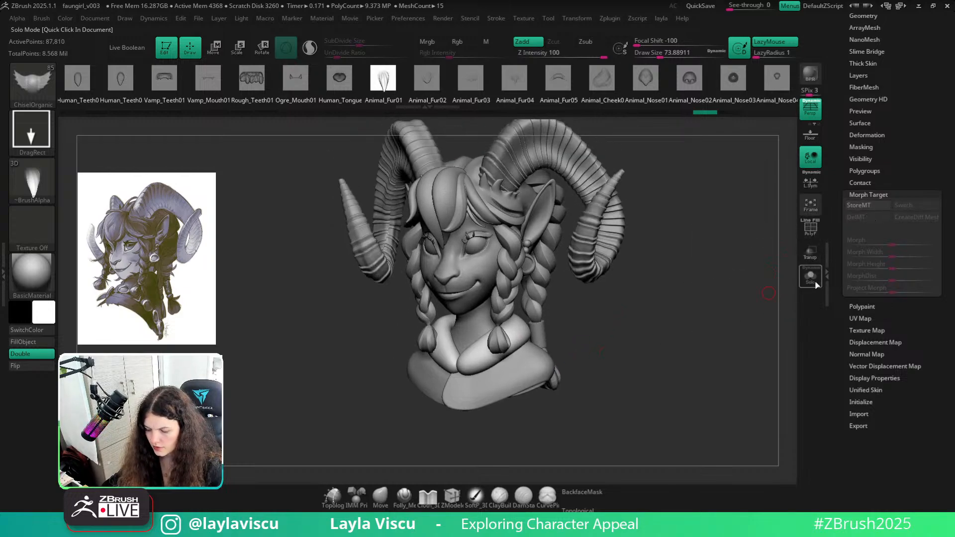
{"action": "left_click", "coordinate": [814, 282]}
{"action": "left_click_drag", "start_coordinate": [707, 112], "coordinate": [765, 123]}
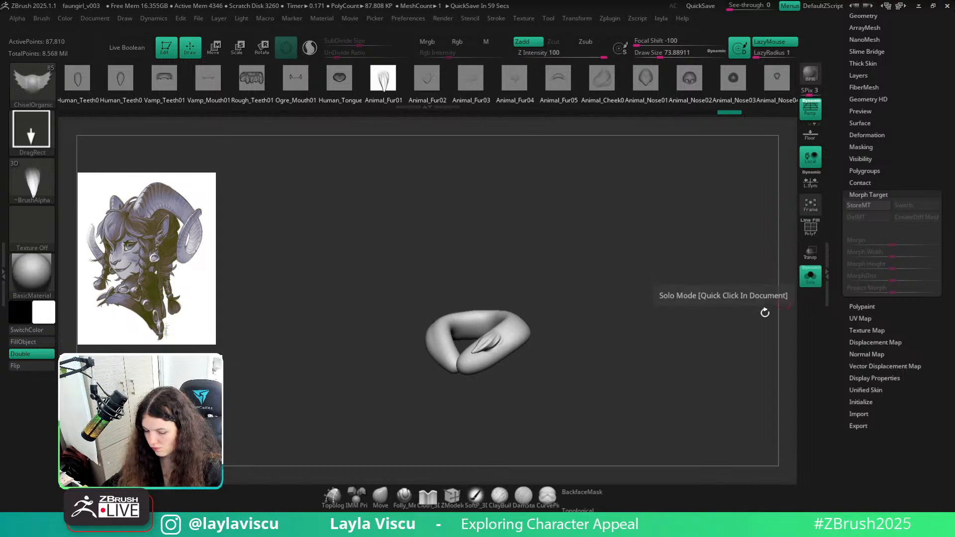
{"action": "left_click_drag", "start_coordinate": [765, 312], "coordinate": [667, 347]}
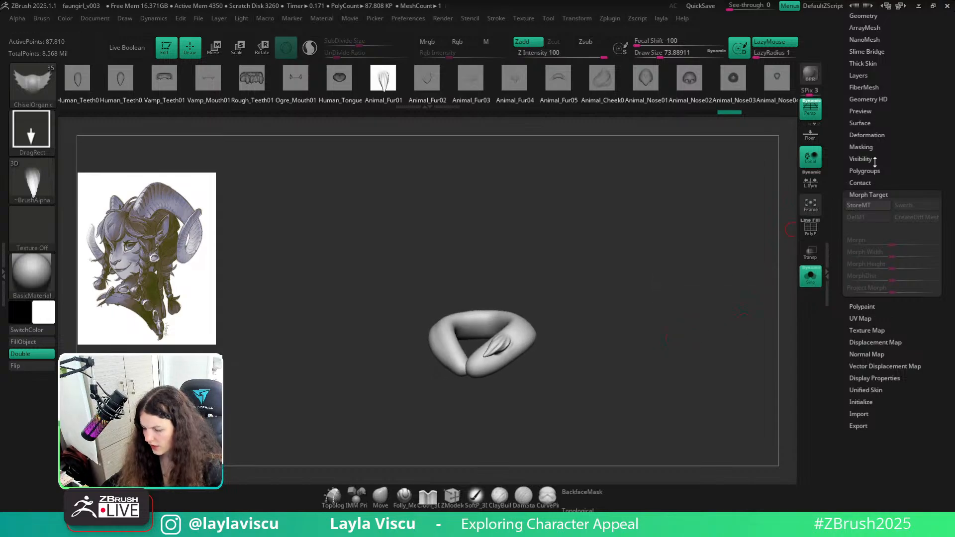
Open the collar's Masking options and undo the test fur tuft
{"action": "left_click", "coordinate": [861, 147]}
{"action": "scroll", "coordinate": [953, 200], "scroll_direction": "down", "scroll_amount": 1}
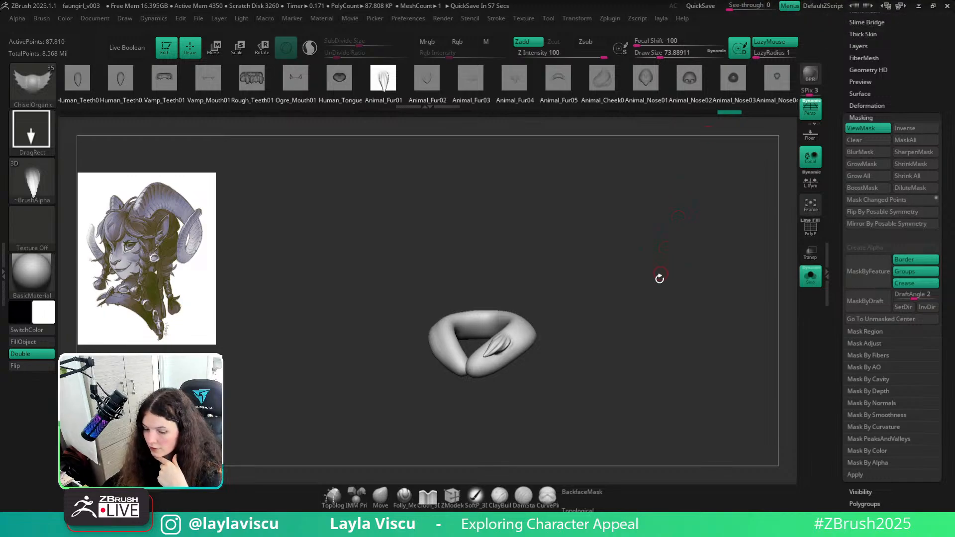
{"action": "left_click_drag", "start_coordinate": [661, 277], "coordinate": [641, 307]}
{"action": "mouse_move", "coordinate": [499, 391]}
{"action": "right_mouse_down", "text": "ctrl"}
{"action": "mouse_move", "coordinate": [484, 389]}
{"action": "mouse_move", "coordinate": [551, 377]}
{"action": "right_mouse_up", "text": "ctrl"}
{"action": "key", "text": "ctrl+z"}
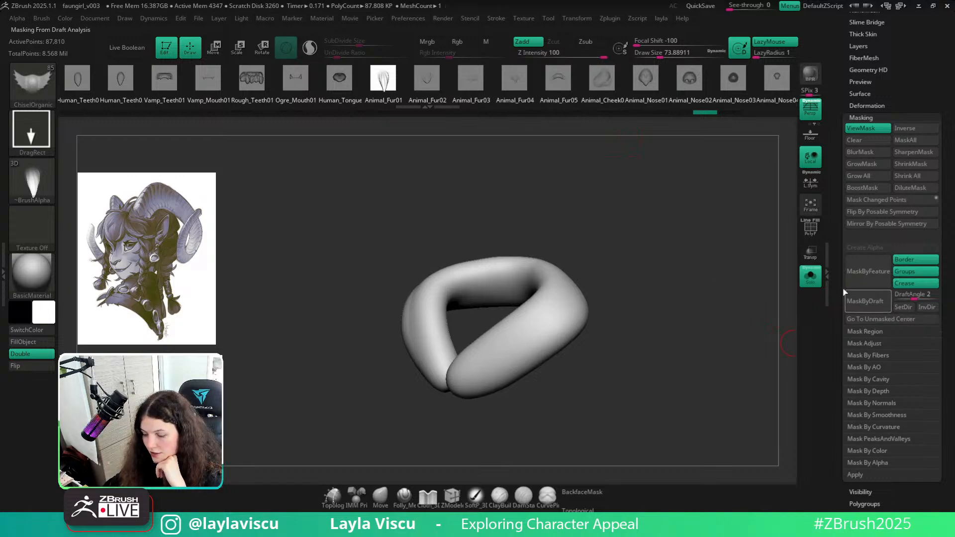
Show the whole bust again and examine the plain collar from the front
{"action": "left_click", "coordinate": [810, 276]}
{"action": "right_click_drag", "start_coordinate": [725, 352], "coordinate": [707, 352], "text": "ctrl"}
{"action": "right_click_drag", "start_coordinate": [706, 352], "coordinate": [691, 351], "text": "shift"}
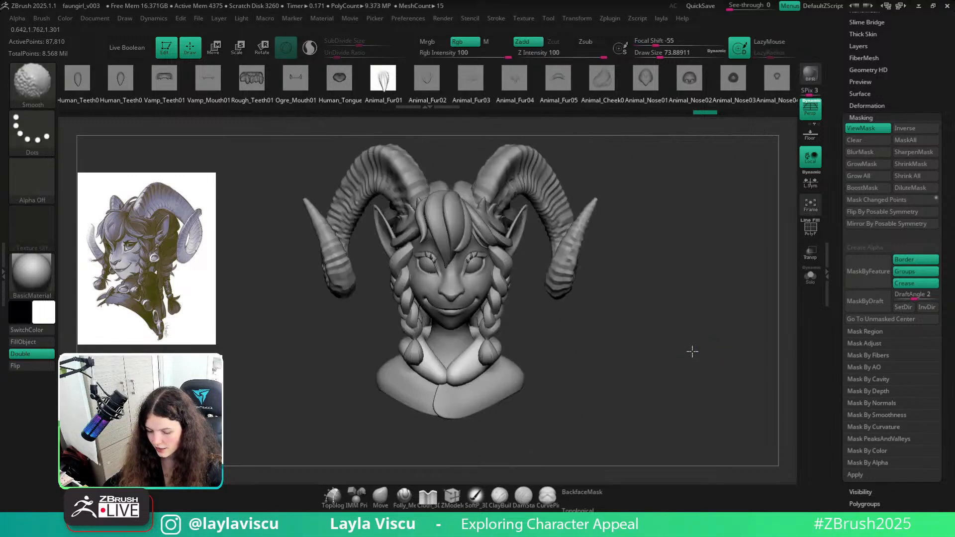
{"action": "mouse_move", "coordinate": [631, 351]}
{"action": "right_mouse_down"}
{"action": "mouse_move", "coordinate": [640, 358]}
{"action": "mouse_move", "coordinate": [607, 338]}
{"action": "mouse_move", "coordinate": [550, 342]}
{"action": "mouse_move", "coordinate": [629, 331]}
{"action": "mouse_move", "coordinate": [631, 356]}
{"action": "right_mouse_up"}
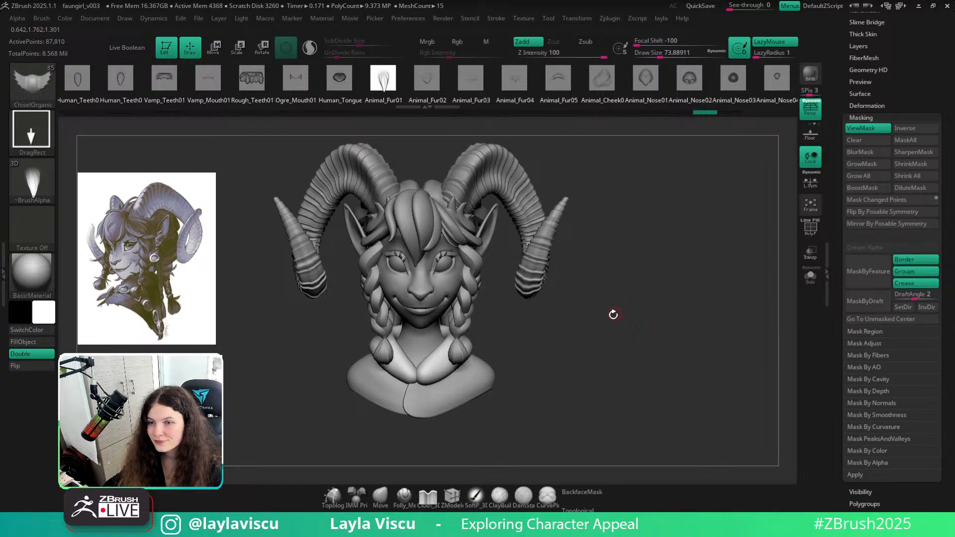
{"action": "right_click_drag", "start_coordinate": [614, 315], "coordinate": [641, 301], "text": "alt"}
Create a new sculpting layer on the collar for recording the fur detail
{"action": "scroll", "coordinate": [945, 302], "scroll_direction": "down", "scroll_amount": 4}
{"action": "scroll", "coordinate": [945, 303], "scroll_direction": "down", "scroll_amount": 2}
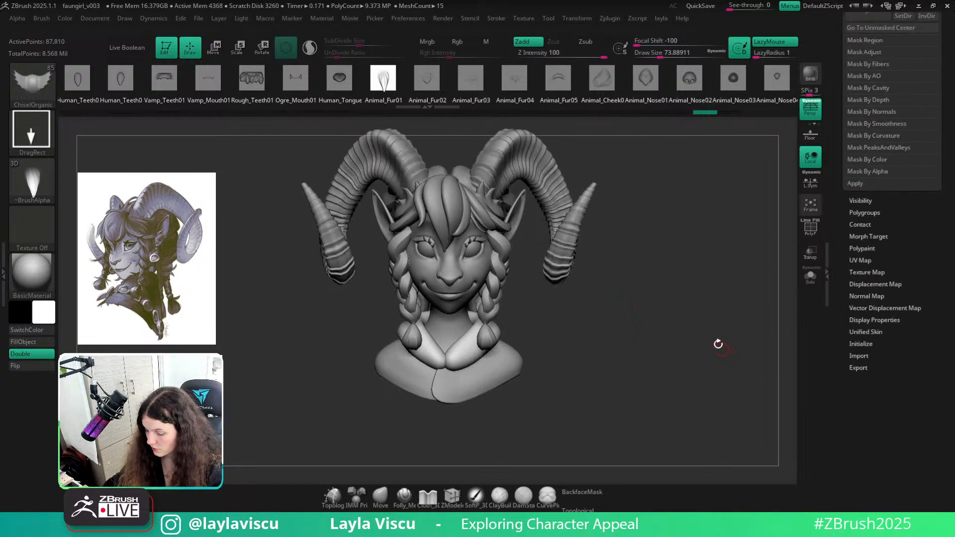
{"action": "scroll", "coordinate": [949, 266], "scroll_direction": "up", "scroll_amount": 7}
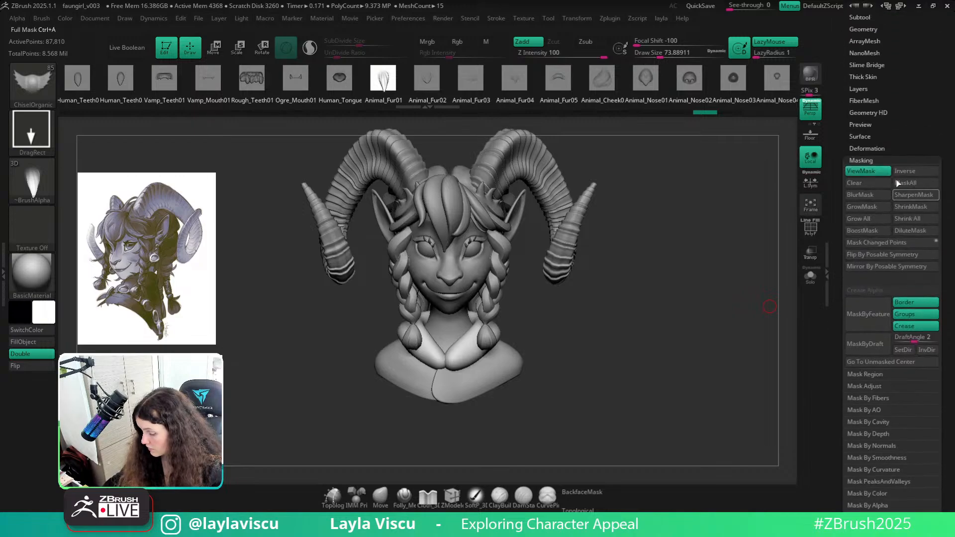
{"action": "left_click", "coordinate": [881, 158]}
{"action": "left_click", "coordinate": [869, 89]}
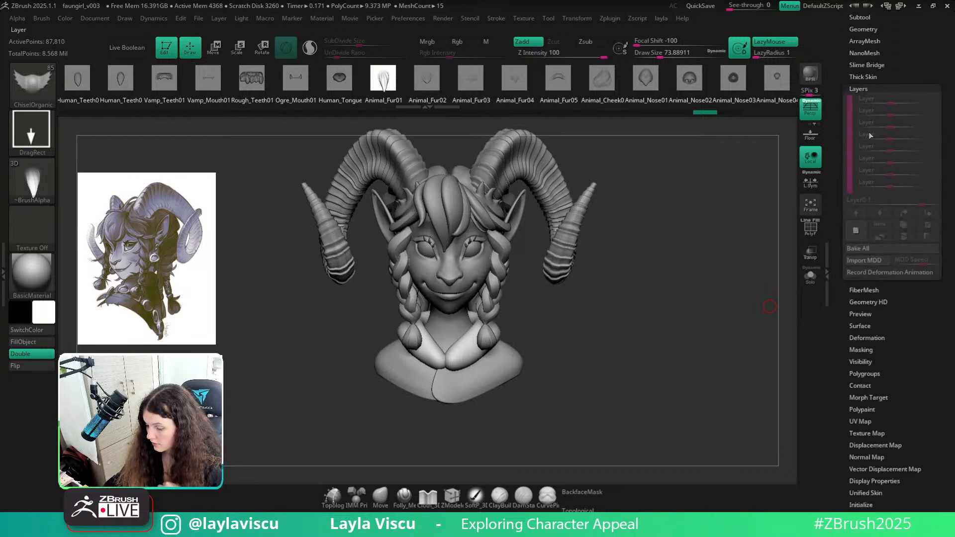
{"action": "left_click", "coordinate": [855, 230]}
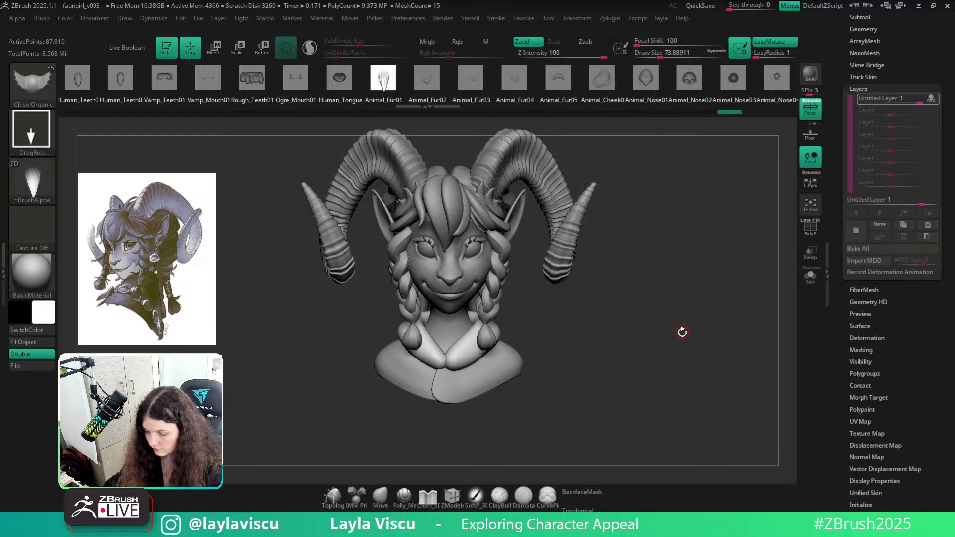
Isolate the collar and stamp three overlapping Animal_Fur01 tufts on one front half, pointing toward the front opening
{"action": "left_click_drag", "start_coordinate": [682, 330], "coordinate": [712, 398]}
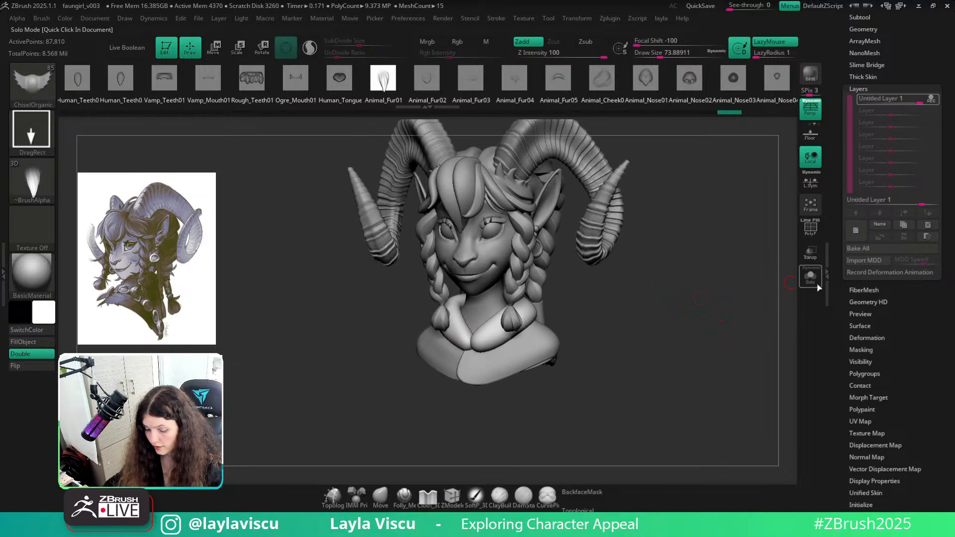
{"action": "left_click", "coordinate": [811, 277]}
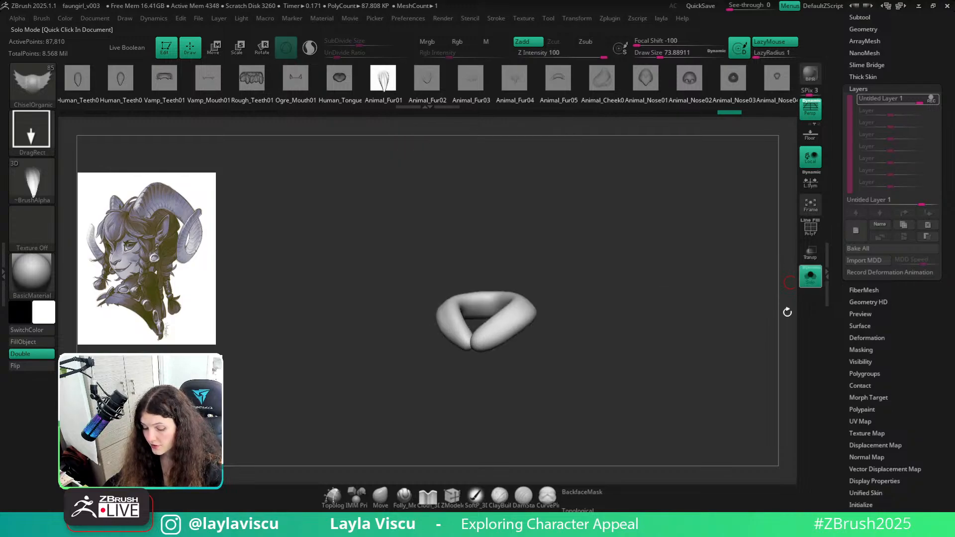
{"action": "left_click_drag", "start_coordinate": [511, 325], "coordinate": [556, 285]}
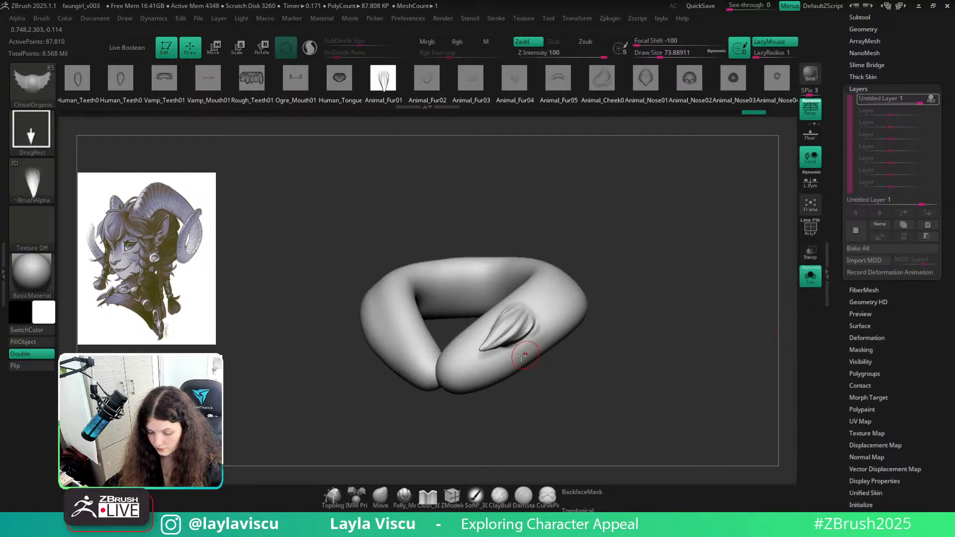
{"action": "left_click_drag", "start_coordinate": [503, 354], "coordinate": [571, 343]}
{"action": "left_click_drag", "start_coordinate": [598, 383], "coordinate": [612, 382]}
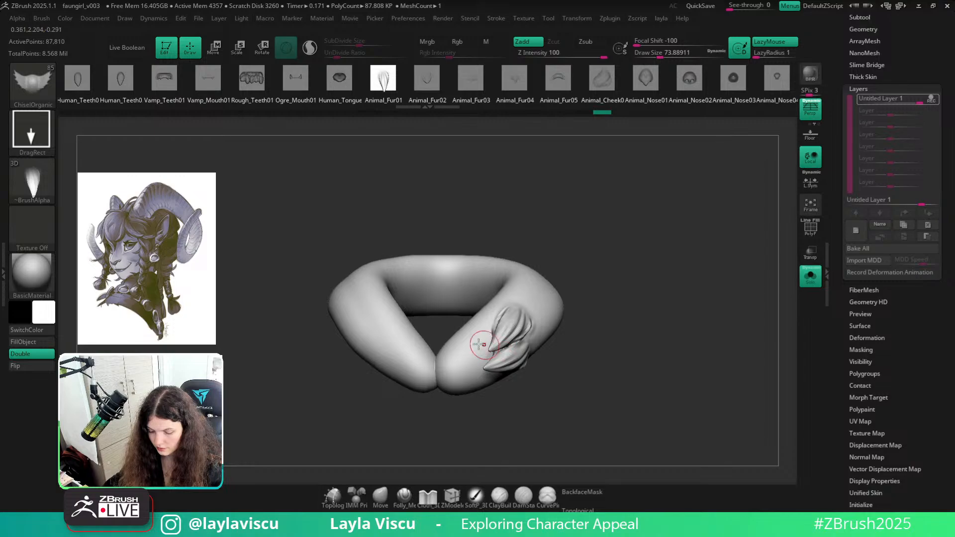
{"action": "left_click_drag", "start_coordinate": [475, 344], "coordinate": [451, 369]}
{"action": "left_click_drag", "start_coordinate": [630, 368], "coordinate": [620, 377]}
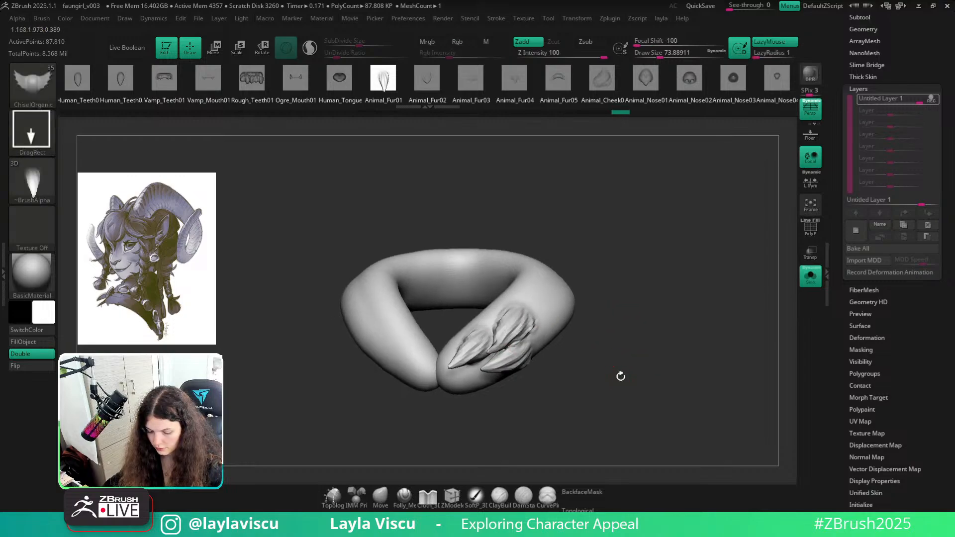
Cover the rest of that front half with overlapping Animal_Fur01 tufts, working from the front tip around to the collar's side
{"action": "mouse_move", "coordinate": [473, 347]}
{"action": "left_mouse_down"}
{"action": "mouse_move", "coordinate": [510, 320]}
{"action": "mouse_move", "coordinate": [497, 326]}
{"action": "mouse_move", "coordinate": [514, 327]}
{"action": "left_mouse_up"}
{"action": "key", "text": "ctrl+z"}
{"action": "mouse_move", "coordinate": [592, 364]}
{"action": "left_mouse_down"}
{"action": "mouse_move", "coordinate": [599, 356]}
{"action": "mouse_move", "coordinate": [558, 327]}
{"action": "left_mouse_up"}
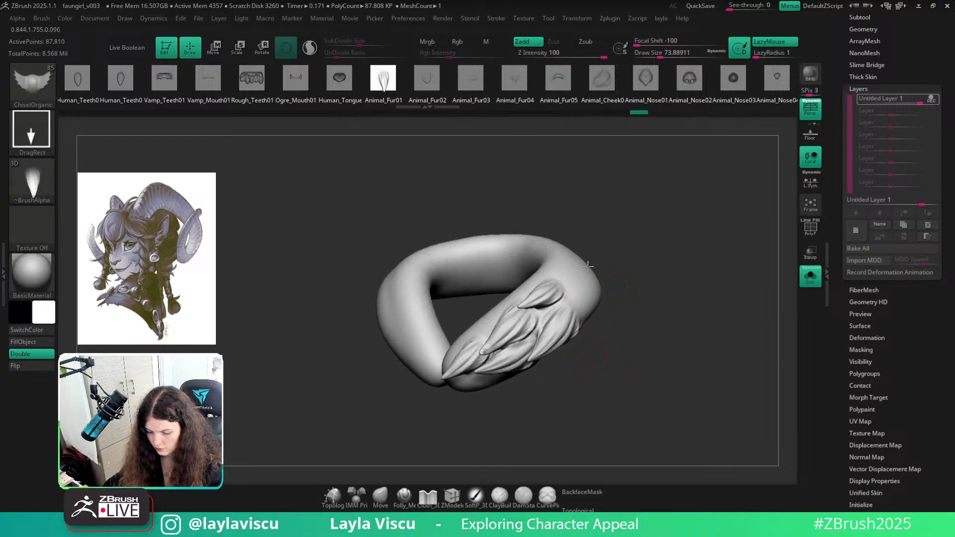
{"action": "left_click_drag", "start_coordinate": [618, 236], "coordinate": [501, 320]}
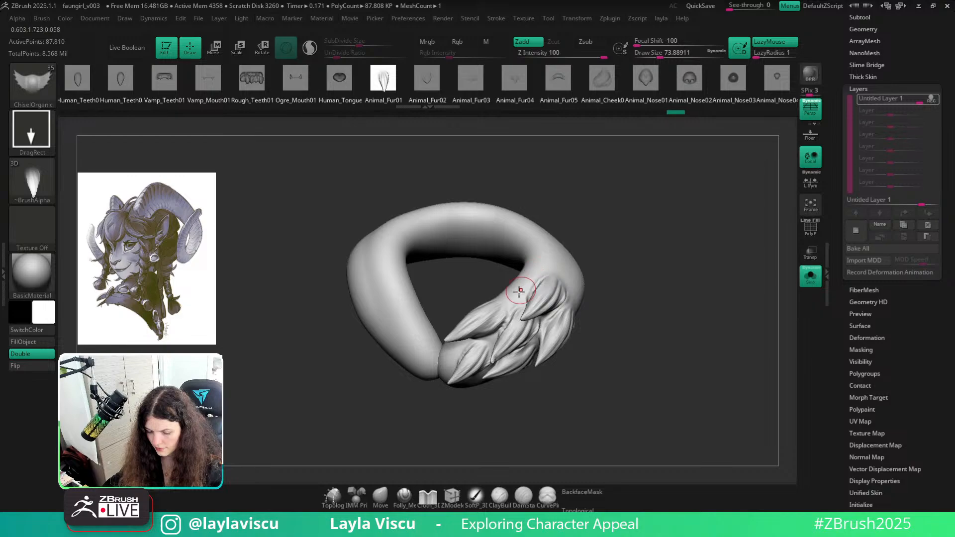
{"action": "mouse_move", "coordinate": [565, 230]}
{"action": "left_mouse_down"}
{"action": "mouse_move", "coordinate": [605, 277]}
{"action": "mouse_move", "coordinate": [599, 214]}
{"action": "mouse_move", "coordinate": [549, 249]}
{"action": "left_mouse_up"}
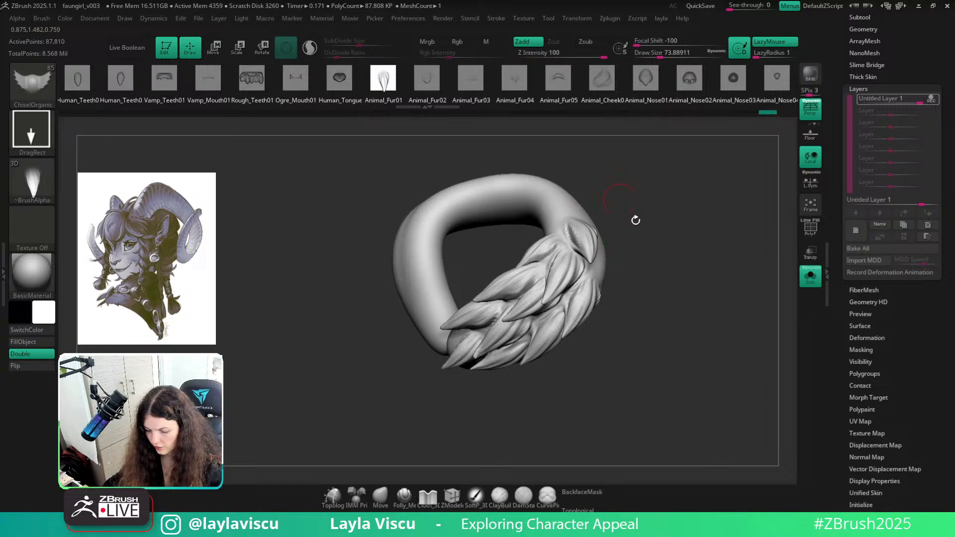
{"action": "left_click_drag", "start_coordinate": [633, 215], "coordinate": [599, 256]}
{"action": "left_click_drag", "start_coordinate": [642, 214], "coordinate": [766, 284]}
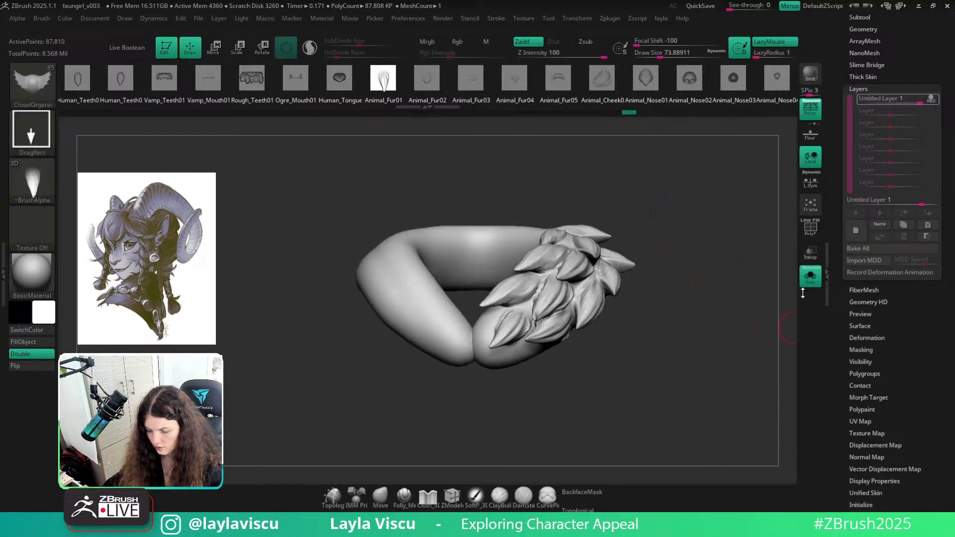
Show the whole bust and try an extra fur tuft along the collar's lower front edge
{"action": "left_click", "coordinate": [809, 277]}
{"action": "mouse_move", "coordinate": [657, 289]}
{"action": "right_mouse_down", "text": "ctrl"}
{"action": "mouse_move", "coordinate": [665, 307]}
{"action": "mouse_move", "coordinate": [595, 305]}
{"action": "mouse_move", "coordinate": [627, 304]}
{"action": "mouse_move", "coordinate": [514, 279]}
{"action": "mouse_move", "coordinate": [629, 334]}
{"action": "mouse_move", "coordinate": [637, 370]}
{"action": "right_mouse_up", "text": "ctrl"}
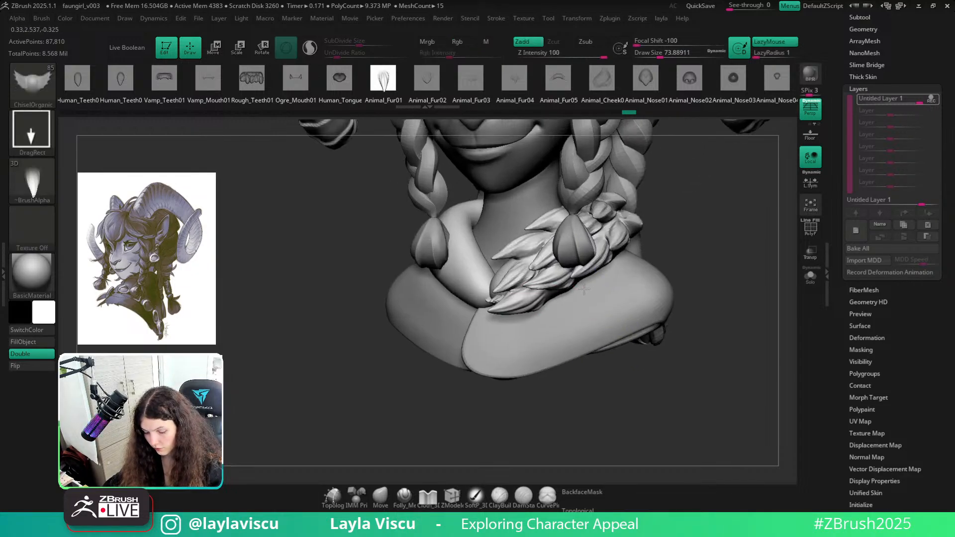
{"action": "key", "text": "ctrl+shift+z"}
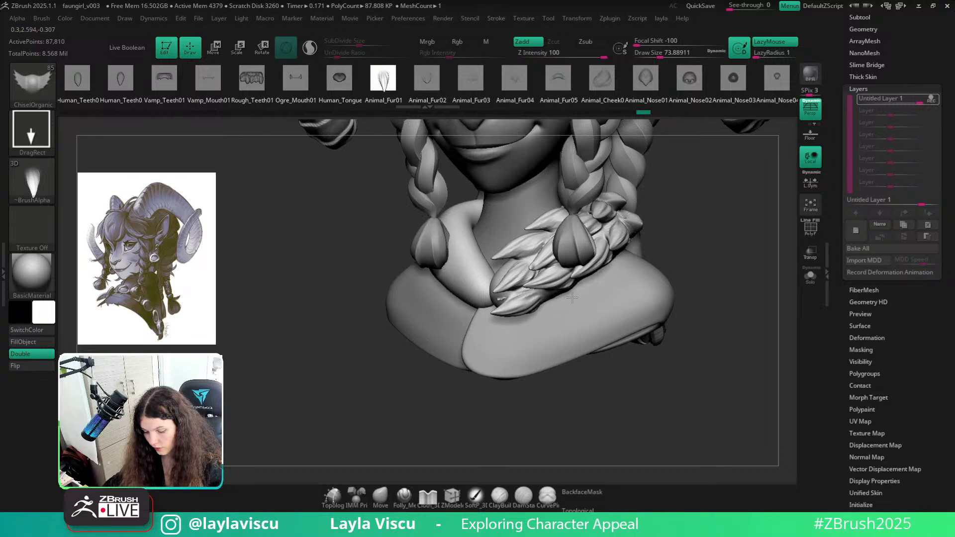
{"action": "key", "text": "ctrl+z"}
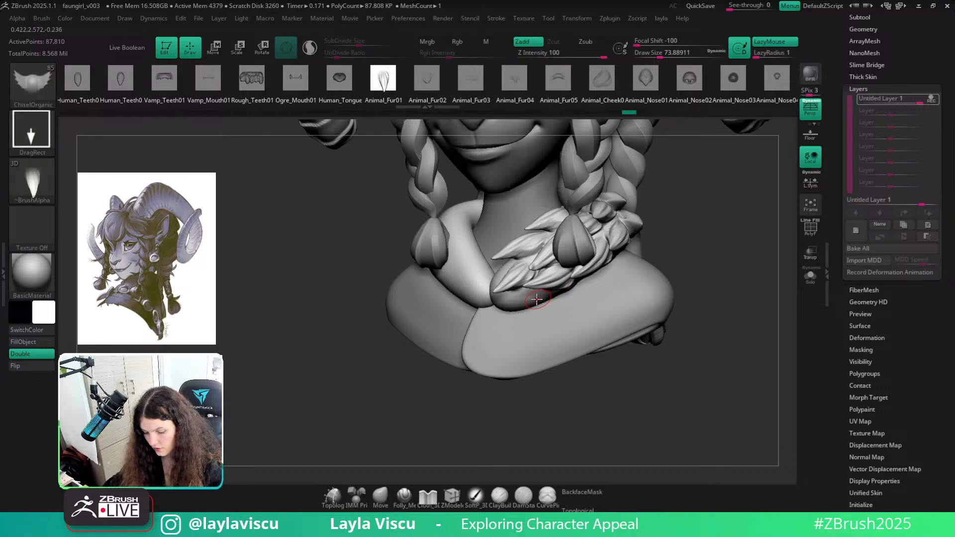
Enable BackfaceMask, isolate the collar and add a fur tuft at its lower front tip
{"action": "left_click", "coordinate": [585, 492]}
{"action": "left_click", "coordinate": [810, 276]}
{"action": "mouse_move", "coordinate": [567, 294]}
{"action": "right_mouse_down"}
{"action": "mouse_move", "coordinate": [585, 331]}
{"action": "mouse_move", "coordinate": [540, 300]}
{"action": "right_mouse_up"}
{"action": "left_click_drag", "start_coordinate": [561, 293], "coordinate": [611, 290]}
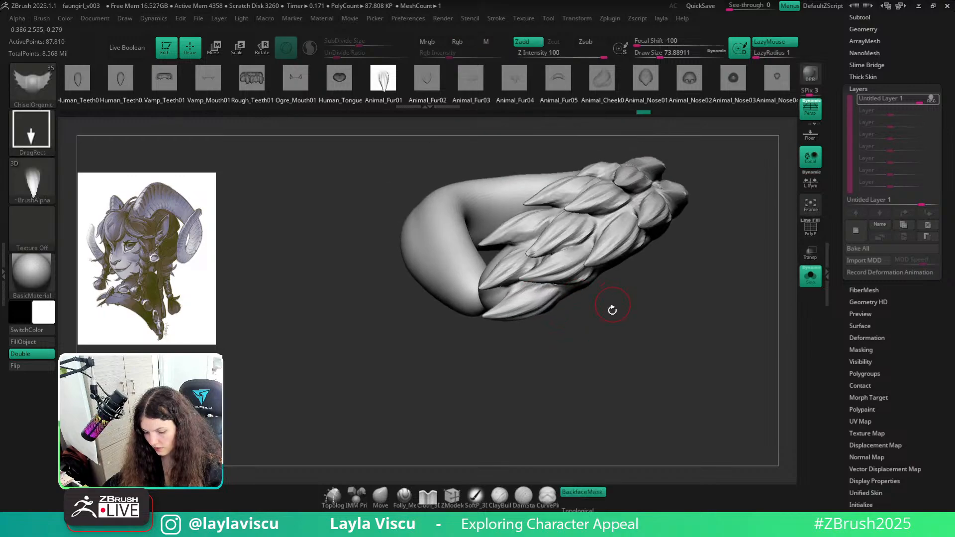
{"action": "right_click_drag", "start_coordinate": [612, 309], "coordinate": [513, 337]}
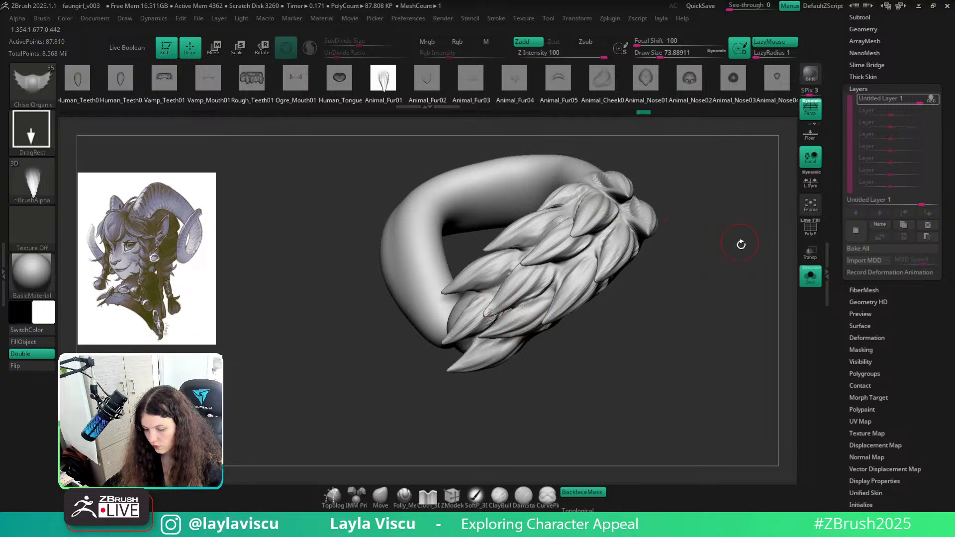
{"action": "right_click_drag", "start_coordinate": [741, 244], "coordinate": [504, 287]}
{"action": "right_click_drag", "start_coordinate": [622, 292], "coordinate": [489, 290]}
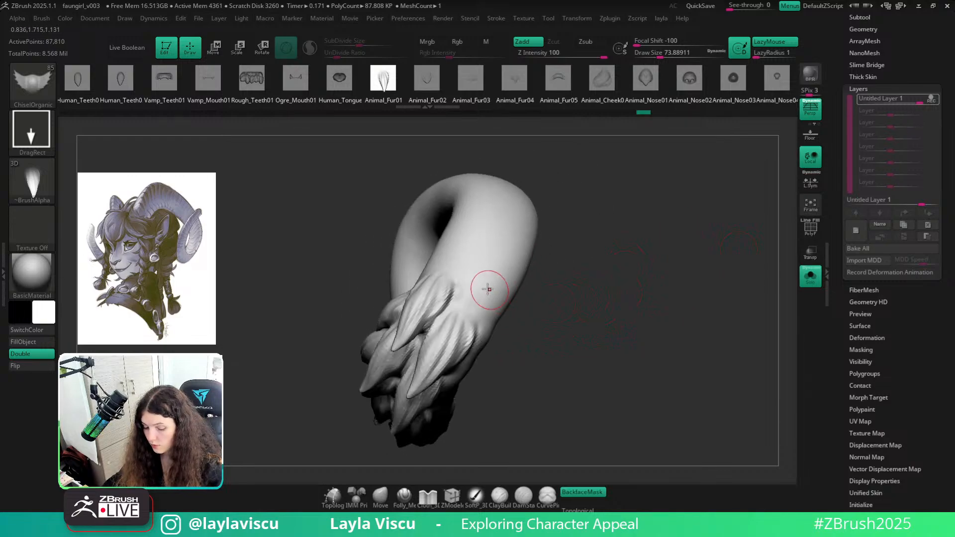
Stamp further overlapping Animal_Fur01 tufts up the collar's side toward the back and check them on the whole bust
{"action": "mouse_move", "coordinate": [522, 223]}
{"action": "right_mouse_down"}
{"action": "mouse_move", "coordinate": [573, 279]}
{"action": "mouse_move", "coordinate": [455, 246]}
{"action": "right_mouse_up"}
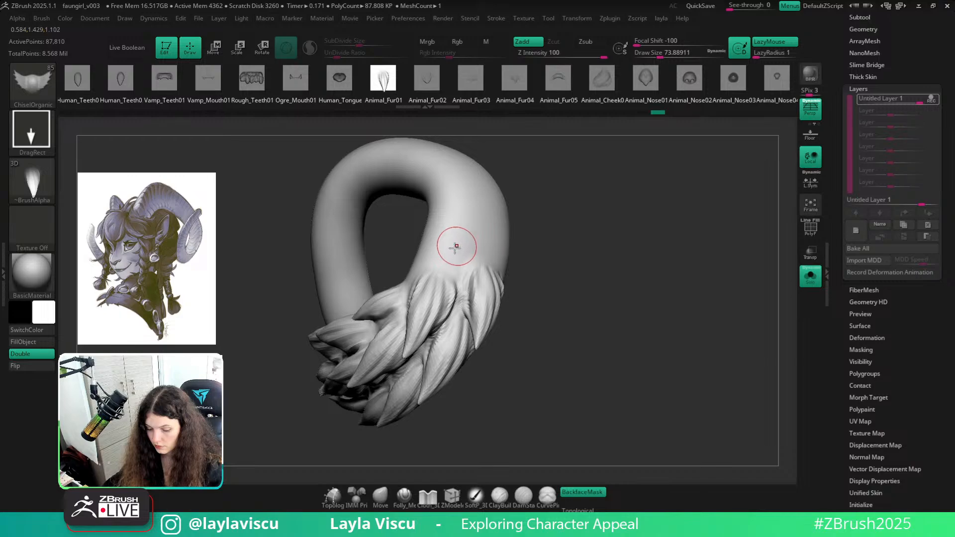
{"action": "right_click_drag", "start_coordinate": [545, 215], "coordinate": [496, 246]}
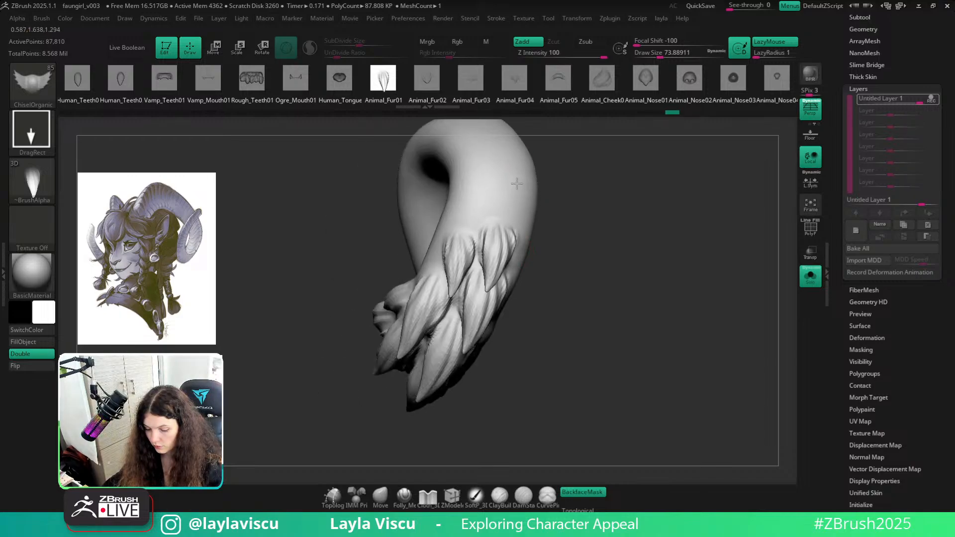
{"action": "mouse_move", "coordinate": [517, 184]}
{"action": "right_mouse_down"}
{"action": "mouse_move", "coordinate": [601, 237]}
{"action": "mouse_move", "coordinate": [441, 257]}
{"action": "right_mouse_up"}
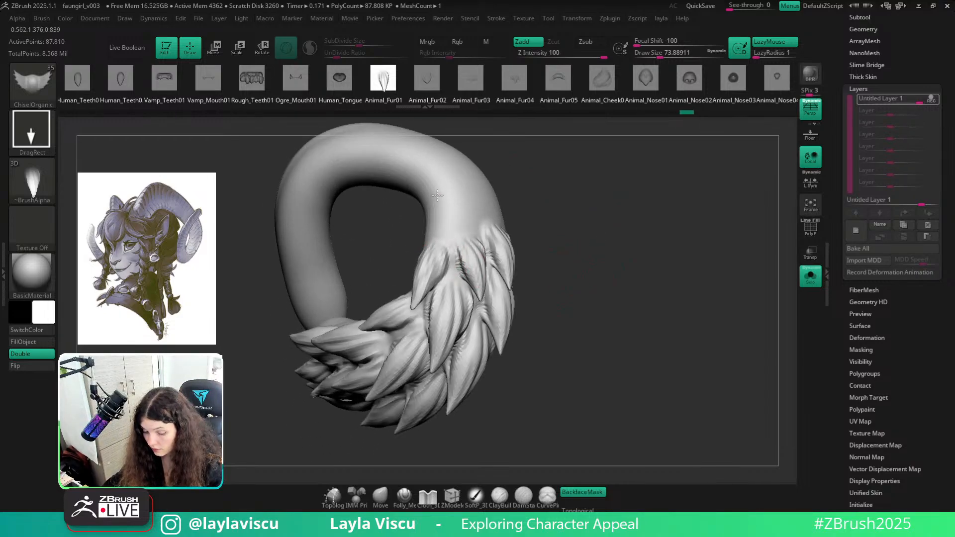
{"action": "right_click_drag", "start_coordinate": [437, 196], "coordinate": [784, 292]}
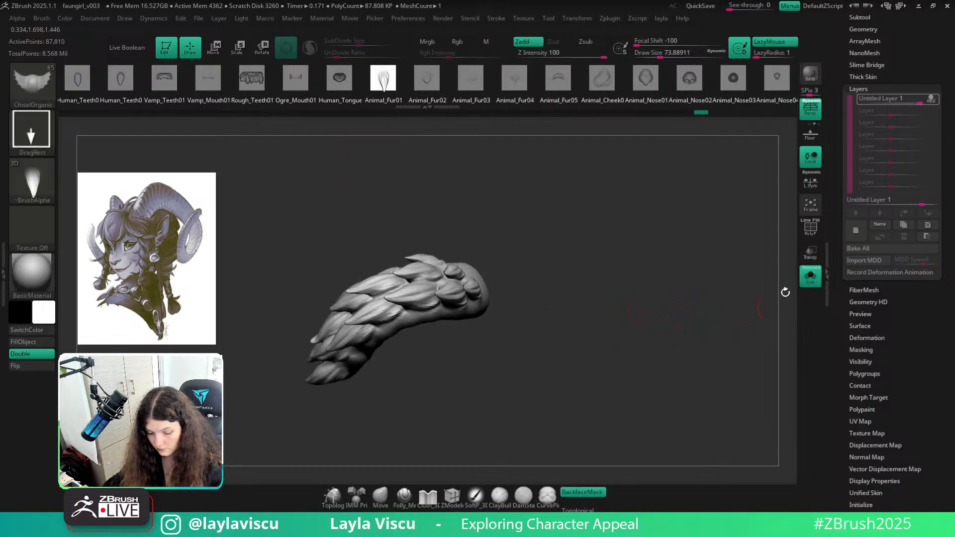
{"action": "left_click", "coordinate": [810, 276]}
{"action": "mouse_move", "coordinate": [617, 313]}
{"action": "right_mouse_down"}
{"action": "mouse_move", "coordinate": [697, 316]}
{"action": "mouse_move", "coordinate": [582, 326]}
{"action": "mouse_move", "coordinate": [592, 307]}
{"action": "mouse_move", "coordinate": [592, 326]}
{"action": "mouse_move", "coordinate": [696, 313]}
{"action": "right_mouse_up"}
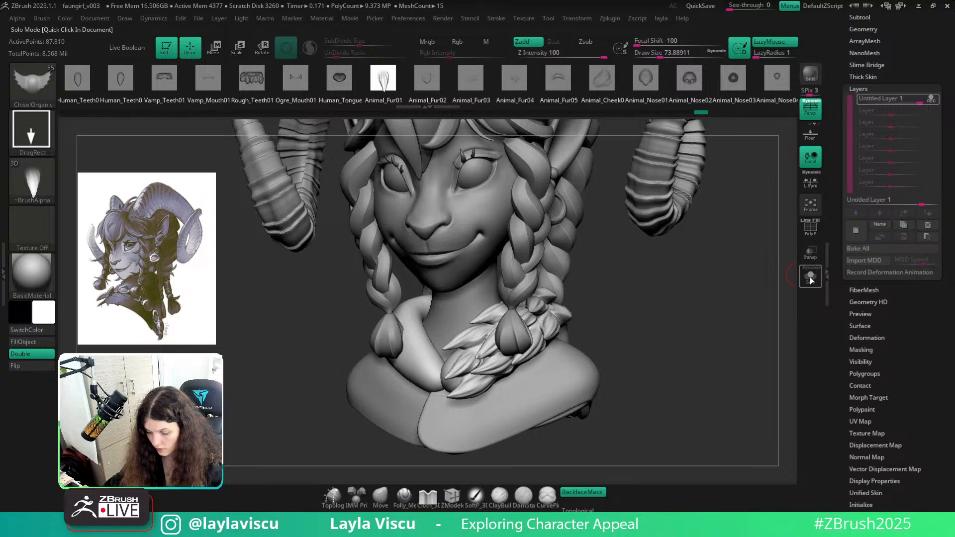
Isolate the collar, hide its fur layer and store a morph target of the smooth shape
{"action": "left_click", "coordinate": [810, 279]}
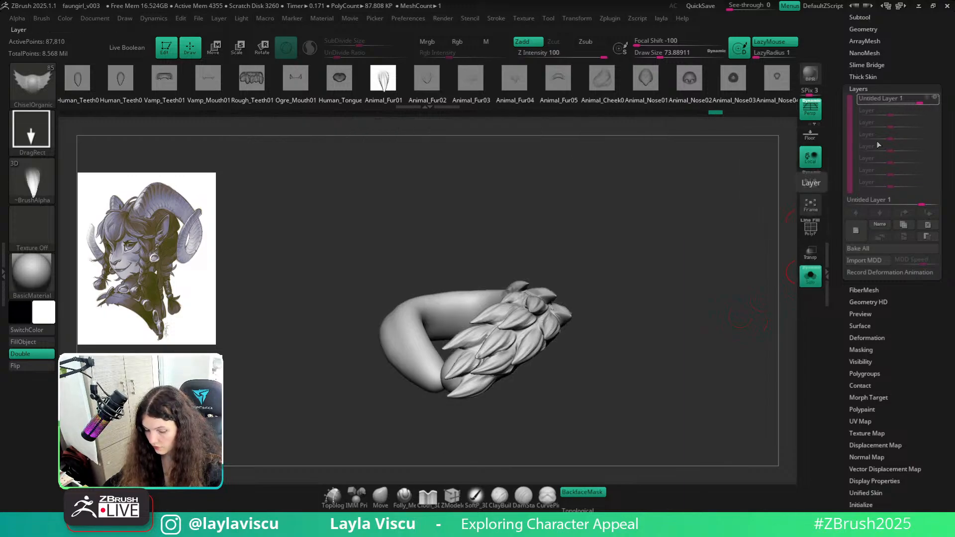
{"action": "right_click_drag", "start_coordinate": [646, 338], "coordinate": [785, 286]}
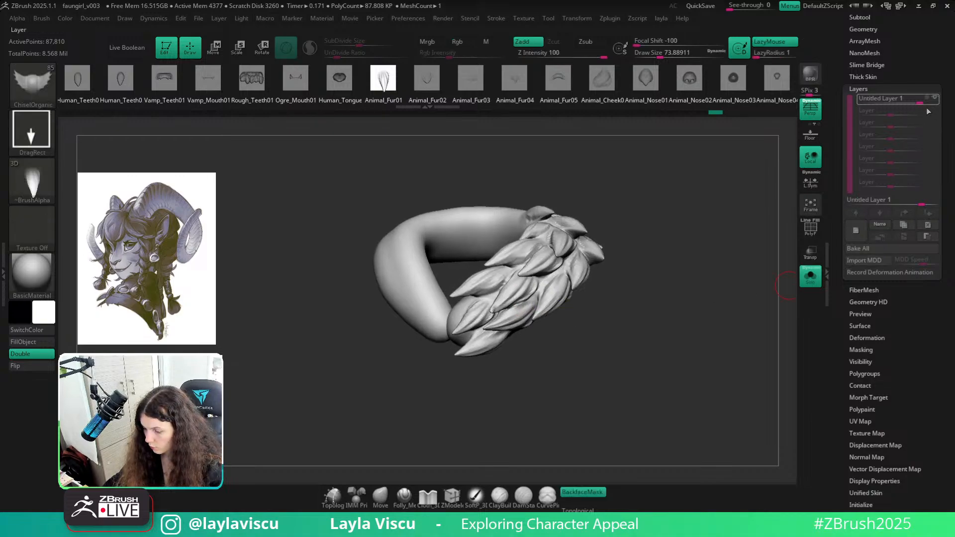
{"action": "right_click_drag", "start_coordinate": [716, 201], "coordinate": [672, 253], "text": "alt"}
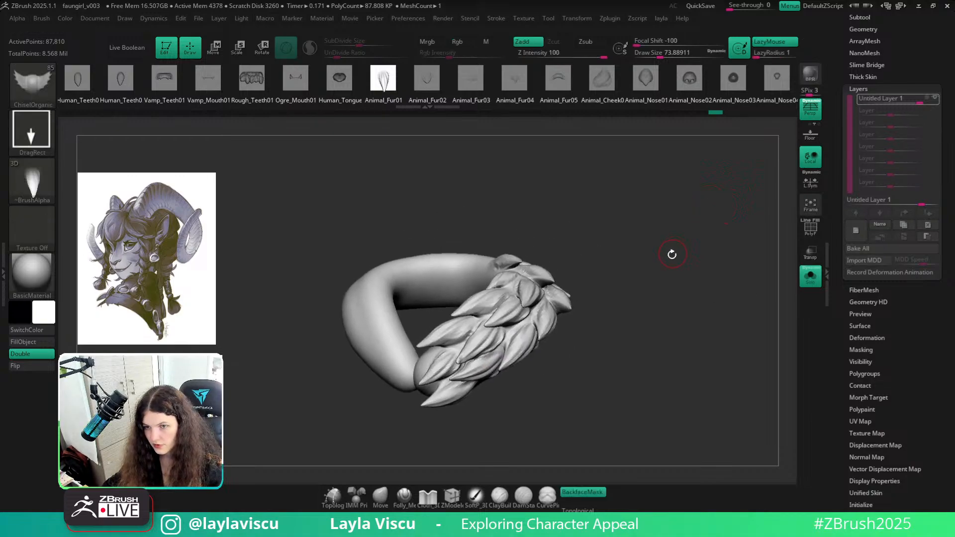
{"action": "left_click", "coordinate": [935, 98]}
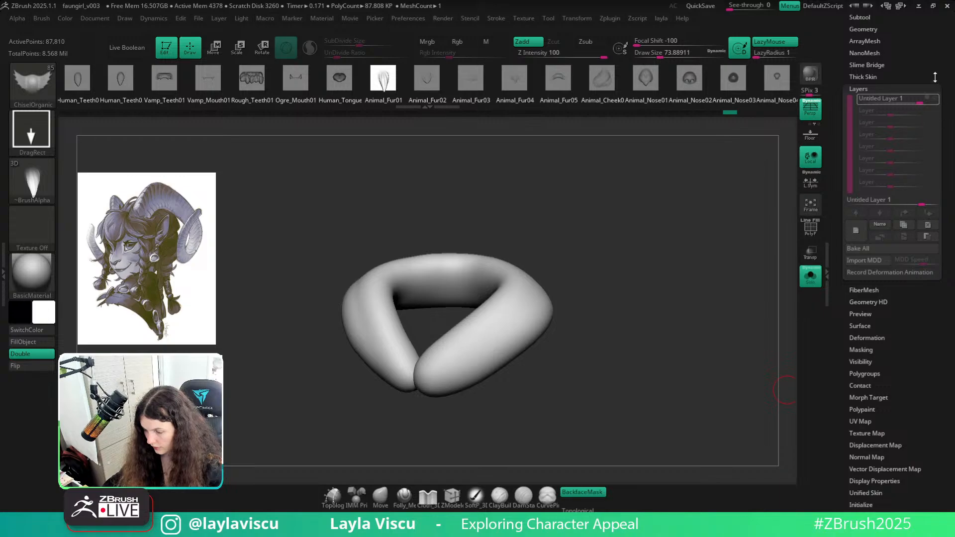
{"action": "left_click", "coordinate": [870, 398]}
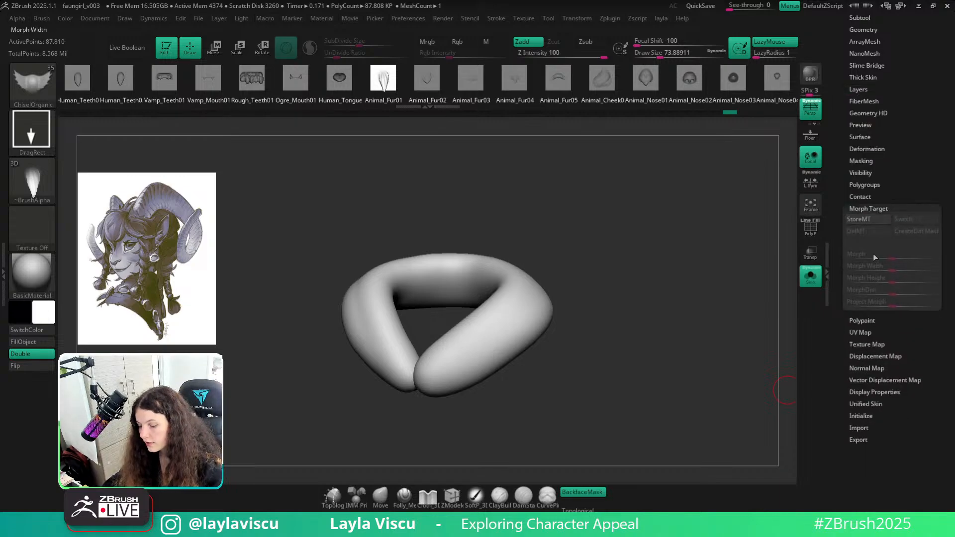
{"action": "left_click", "coordinate": [868, 220]}
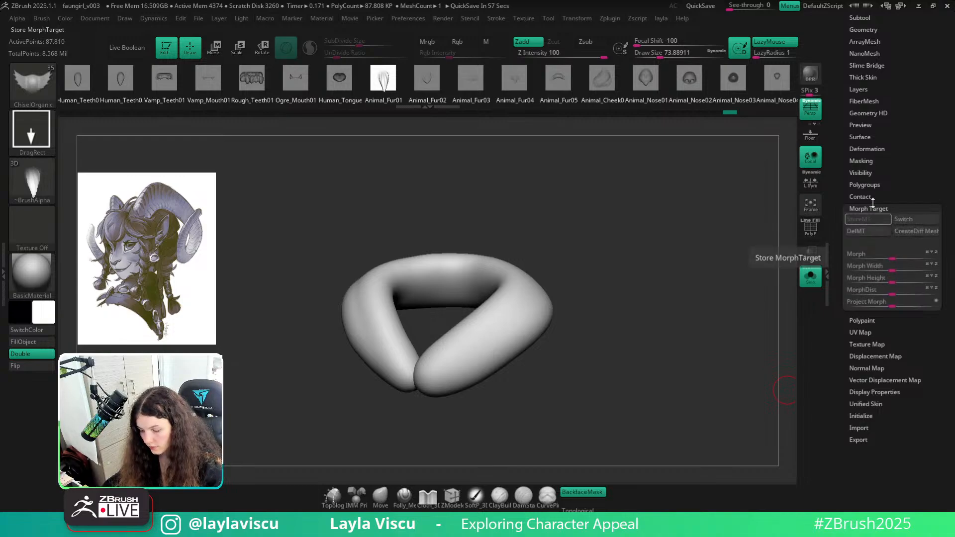
{"action": "scroll", "coordinate": [871, 150], "scroll_direction": "up", "scroll_amount": 2}
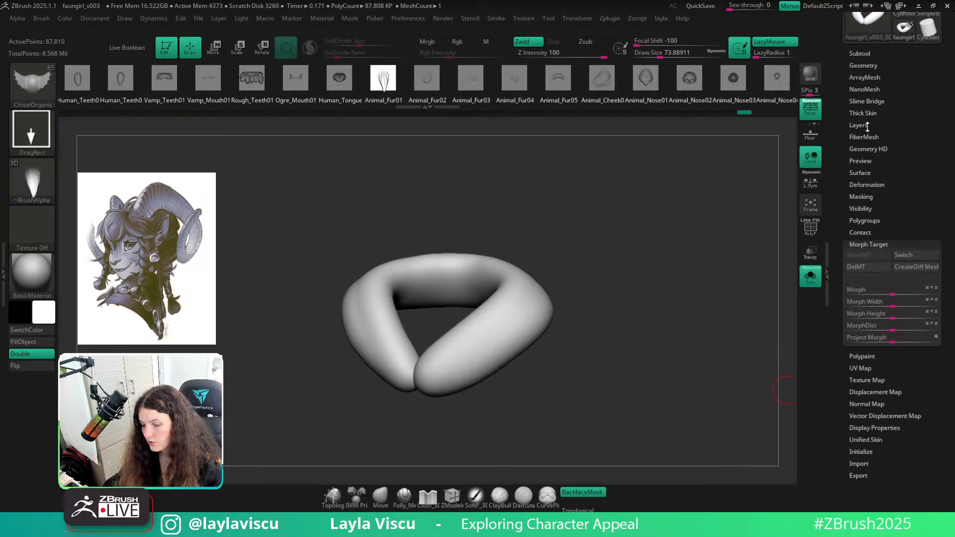
Check the smooth collar's wireframe and polygroups, and turn the fur layer back on in recording mode
{"action": "right_click_drag", "start_coordinate": [461, 355], "coordinate": [494, 390], "text": "ctrl"}
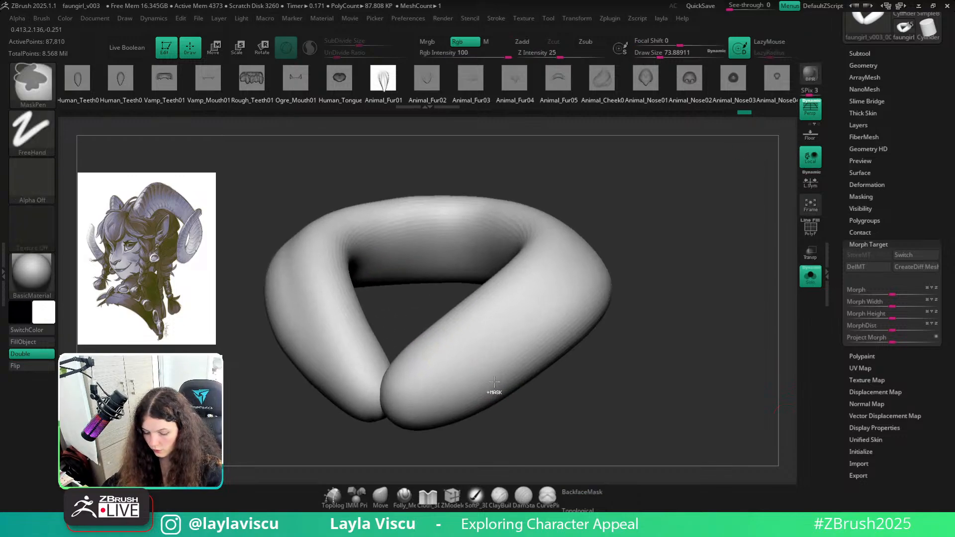
{"action": "key", "text": "shift+f"}
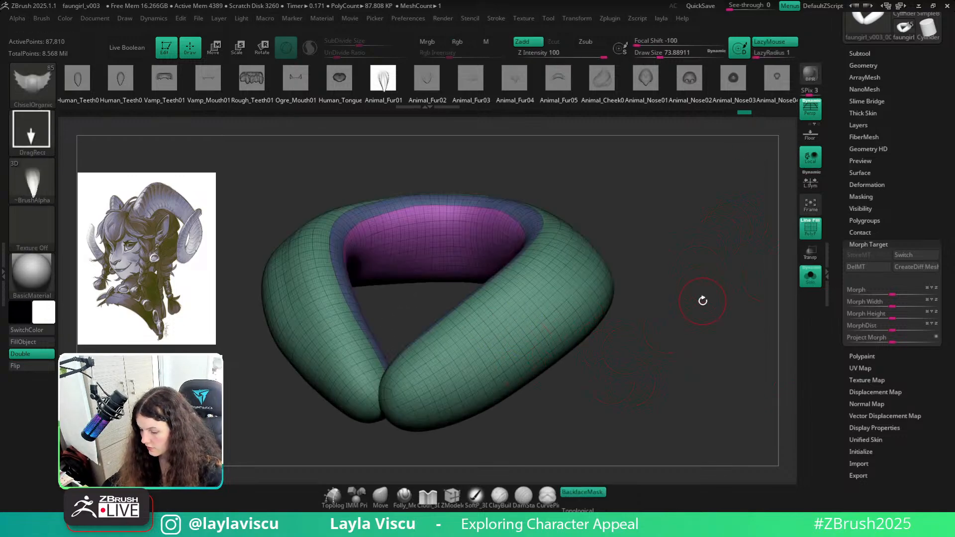
{"action": "key", "text": "shift+f"}
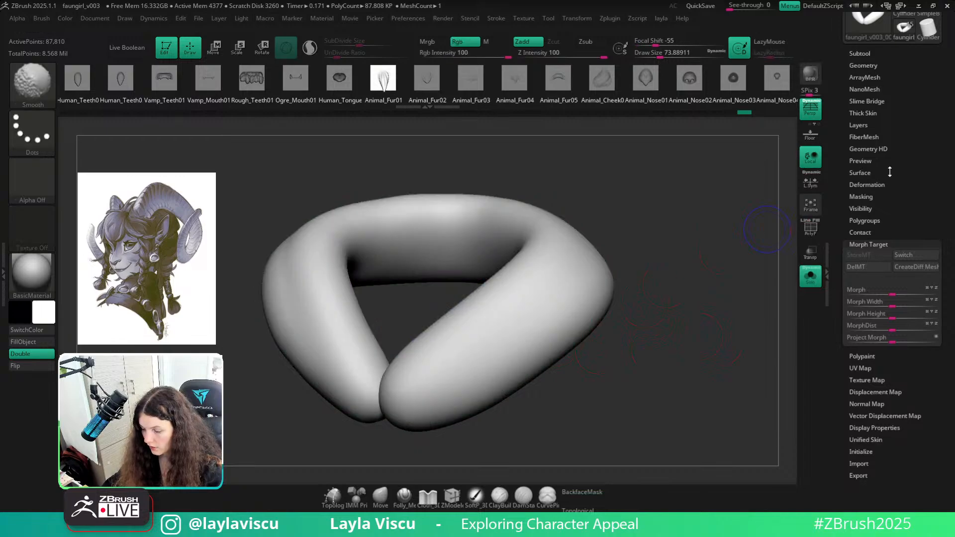
{"action": "key", "text": "shift+f"}
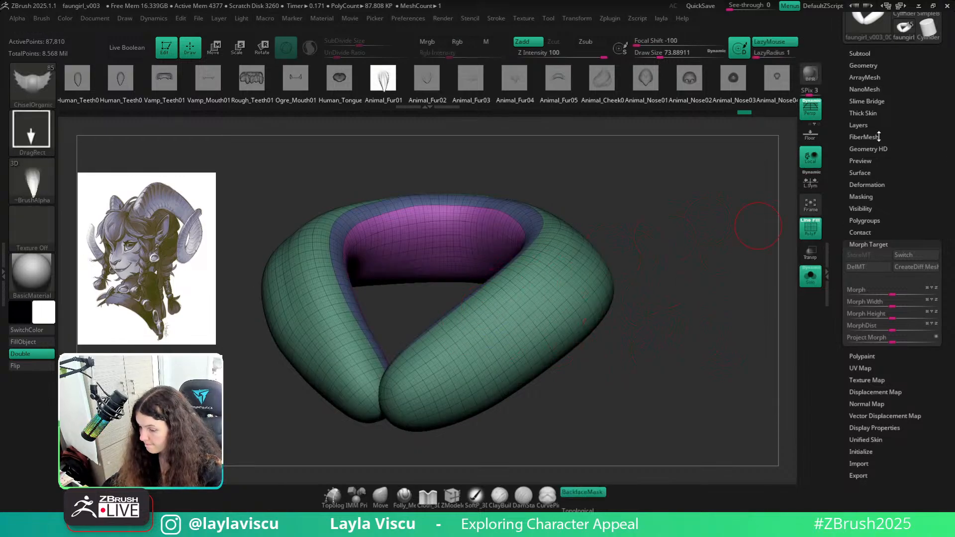
{"action": "left_click", "coordinate": [859, 125]}
{"action": "left_click", "coordinate": [935, 134]}
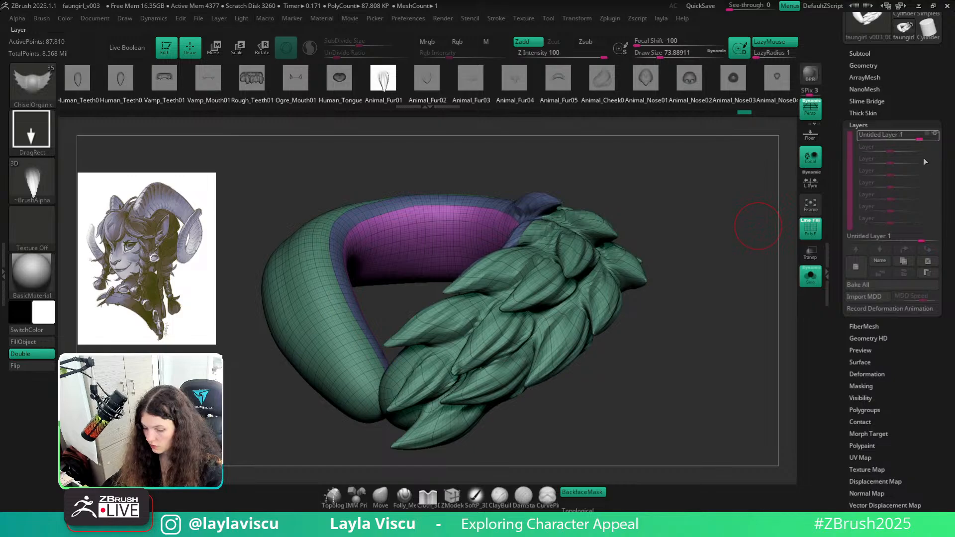
{"action": "left_click", "coordinate": [928, 137]}
{"action": "key", "text": "shift+f"}
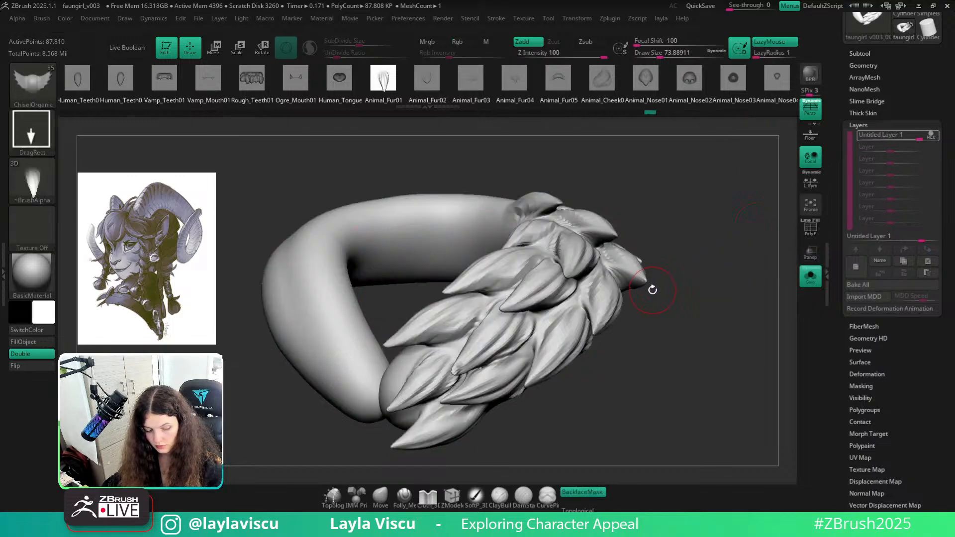
Choose the Morph brush, enlarge its Draw Size to about 136 and try erasing fur tufts on the collar's side
{"action": "key", "text": "b"}
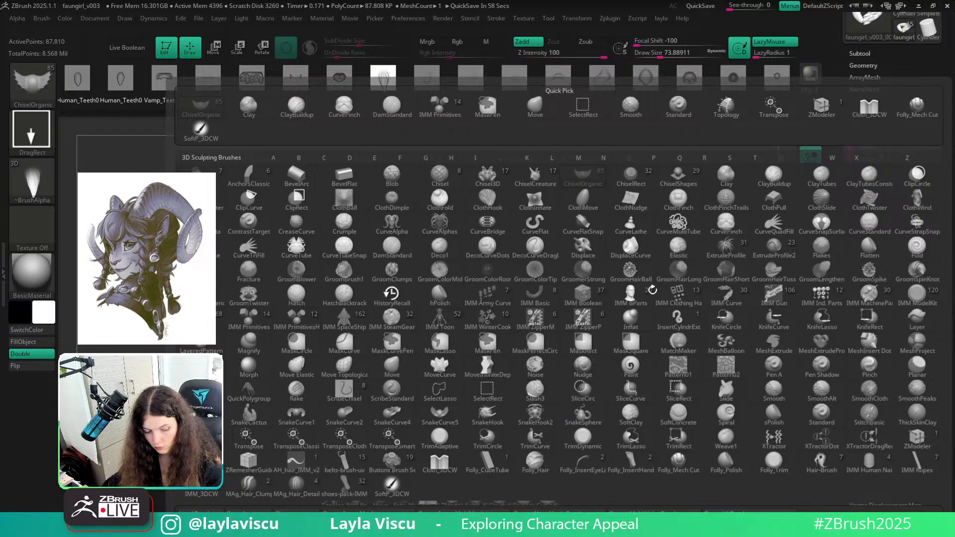
{"action": "key", "text": "m"}
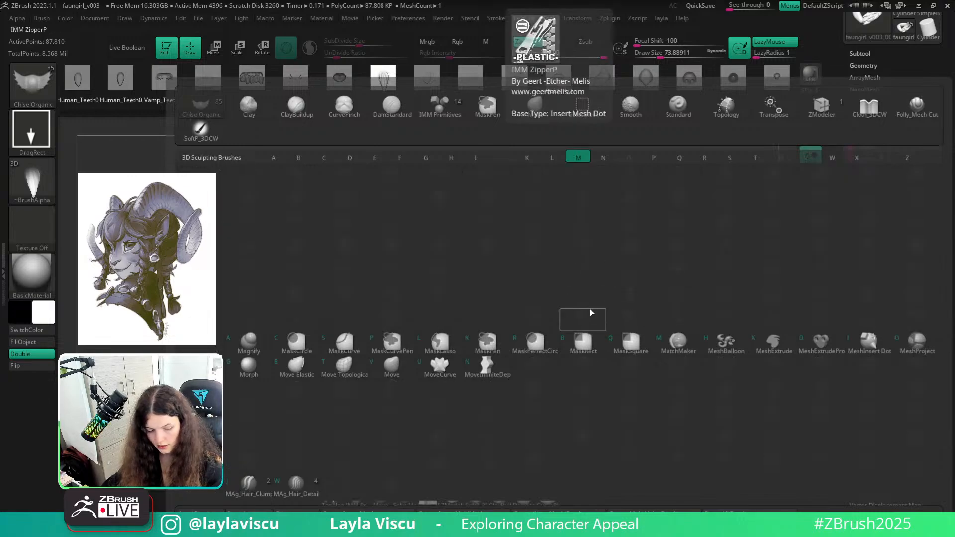
{"action": "key", "text": "g"}
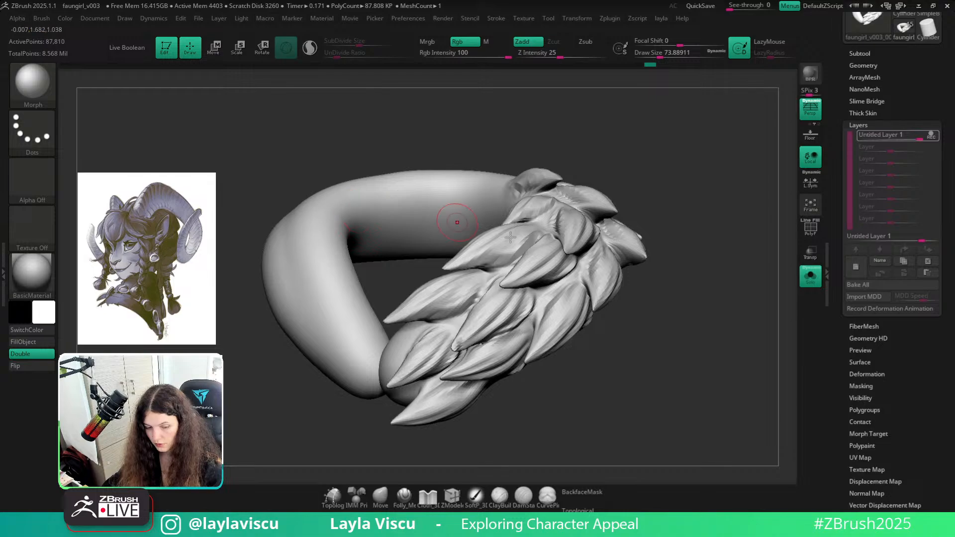
{"action": "right_click_drag", "start_coordinate": [541, 246], "coordinate": [540, 211], "text": "ctrl"}
{"action": "mouse_move", "coordinate": [672, 279]}
{"action": "left_mouse_down"}
{"action": "mouse_move", "coordinate": [675, 261]}
{"action": "mouse_move", "coordinate": [661, 305]}
{"action": "left_mouse_up"}
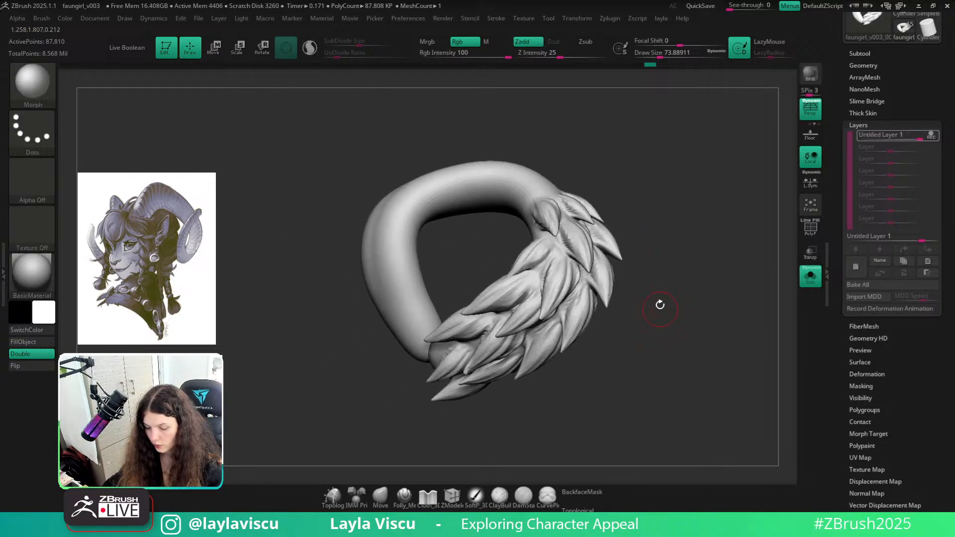
{"action": "key", "text": "s"}
{"action": "mouse_move", "coordinate": [554, 218]}
{"action": "left_mouse_down"}
{"action": "mouse_move", "coordinate": [556, 230]}
{"action": "mouse_move", "coordinate": [544, 206]}
{"action": "left_mouse_up"}
{"action": "mouse_move", "coordinate": [651, 215]}
{"action": "left_mouse_down"}
{"action": "mouse_move", "coordinate": [642, 207]}
{"action": "mouse_move", "coordinate": [689, 176]}
{"action": "left_mouse_up"}
{"action": "mouse_move", "coordinate": [572, 209]}
{"action": "left_mouse_down"}
{"action": "mouse_move", "coordinate": [606, 212]}
{"action": "mouse_move", "coordinate": [586, 180]}
{"action": "mouse_move", "coordinate": [599, 180]}
{"action": "left_mouse_up"}
{"action": "mouse_move", "coordinate": [684, 216]}
{"action": "left_mouse_down"}
{"action": "mouse_move", "coordinate": [629, 207]}
{"action": "mouse_move", "coordinate": [642, 143]}
{"action": "left_mouse_up"}
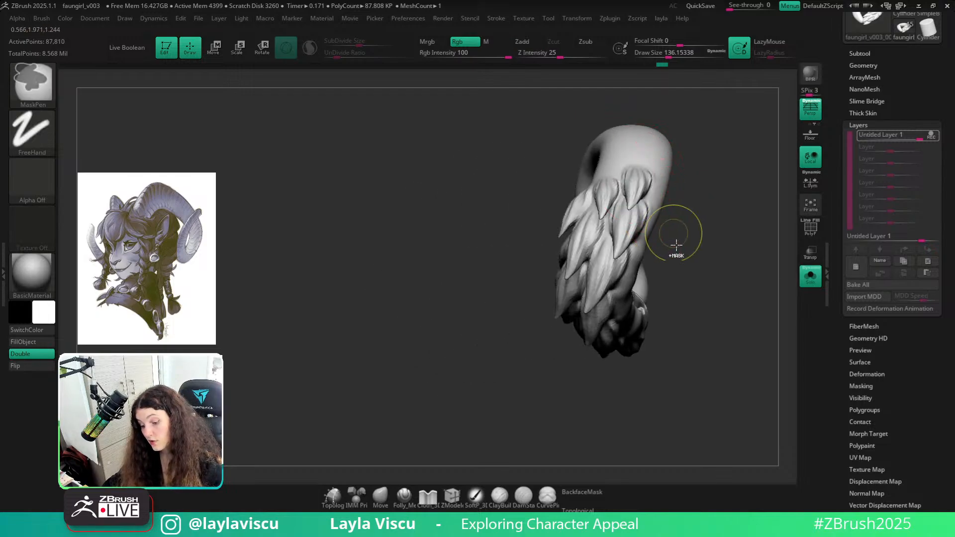
{"action": "left_click_drag", "start_coordinate": [671, 238], "coordinate": [596, 345]}
{"action": "left_click_drag", "start_coordinate": [571, 377], "coordinate": [628, 328]}
Try erasing the fur tufts at the collar's front tip with the Morph brush and undo the stroke
{"action": "key", "text": "s"}
{"action": "mouse_move", "coordinate": [470, 348]}
{"action": "left_mouse_down"}
{"action": "mouse_move", "coordinate": [495, 332]}
{"action": "mouse_move", "coordinate": [494, 305]}
{"action": "left_mouse_up"}
{"action": "mouse_move", "coordinate": [559, 378]}
{"action": "left_mouse_down"}
{"action": "mouse_move", "coordinate": [569, 363]}
{"action": "mouse_move", "coordinate": [574, 372]}
{"action": "mouse_move", "coordinate": [517, 372]}
{"action": "mouse_move", "coordinate": [560, 426]}
{"action": "mouse_move", "coordinate": [500, 330]}
{"action": "mouse_move", "coordinate": [601, 446]}
{"action": "mouse_move", "coordinate": [709, 246]}
{"action": "left_mouse_up"}
{"action": "key", "text": "s"}
{"action": "left_click_drag", "start_coordinate": [759, 287], "coordinate": [691, 311]}
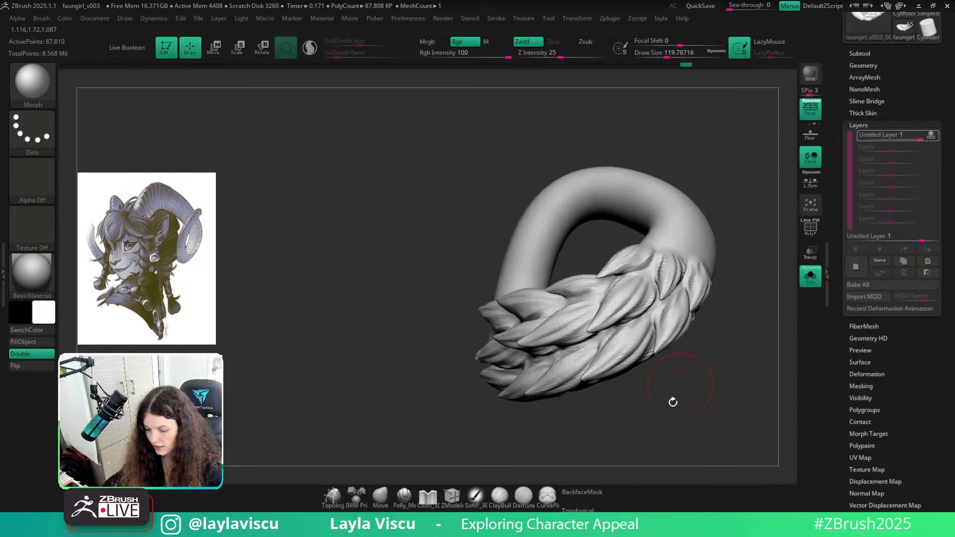
{"action": "left_click_drag", "start_coordinate": [673, 401], "coordinate": [740, 350]}
{"action": "mouse_move", "coordinate": [553, 380]}
{"action": "left_mouse_down"}
{"action": "mouse_move", "coordinate": [527, 441]}
{"action": "mouse_move", "coordinate": [518, 383]}
{"action": "mouse_move", "coordinate": [577, 312]}
{"action": "mouse_move", "coordinate": [575, 324]}
{"action": "left_mouse_up"}
{"action": "key", "text": "ctrl+z"}
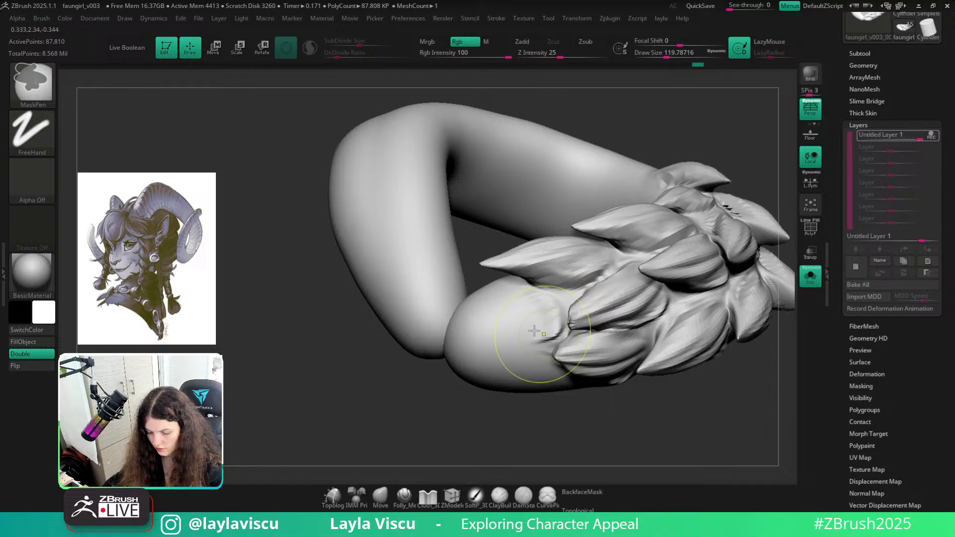
{"action": "key", "text": "bracketleft"}
{"action": "mouse_move", "coordinate": [557, 413]}
{"action": "left_mouse_down"}
{"action": "mouse_move", "coordinate": [536, 350]}
{"action": "mouse_move", "coordinate": [554, 314]}
{"action": "mouse_move", "coordinate": [546, 304]}
{"action": "mouse_move", "coordinate": [552, 368]}
{"action": "mouse_move", "coordinate": [580, 454]}
{"action": "mouse_move", "coordinate": [637, 433]}
{"action": "mouse_move", "coordinate": [618, 420]}
{"action": "mouse_move", "coordinate": [656, 375]}
{"action": "left_mouse_up"}
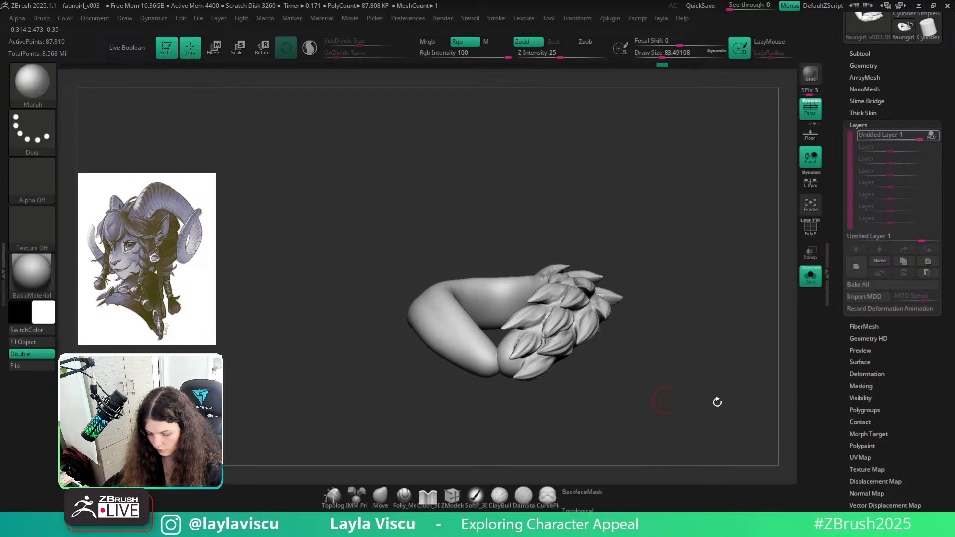
Open the collar's Morph Target settings and try the Morph slider
{"action": "mouse_move", "coordinate": [716, 401]}
{"action": "left_mouse_down"}
{"action": "mouse_move", "coordinate": [719, 426]}
{"action": "mouse_move", "coordinate": [701, 441]}
{"action": "left_mouse_up"}
{"action": "right_click_drag", "start_coordinate": [548, 367], "coordinate": [546, 307], "text": "alt"}
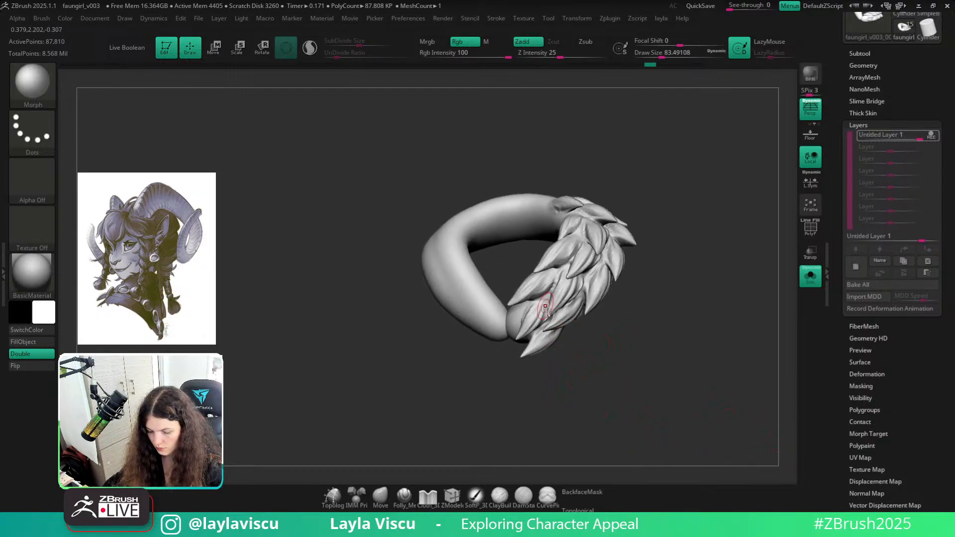
{"action": "left_click", "coordinate": [873, 434]}
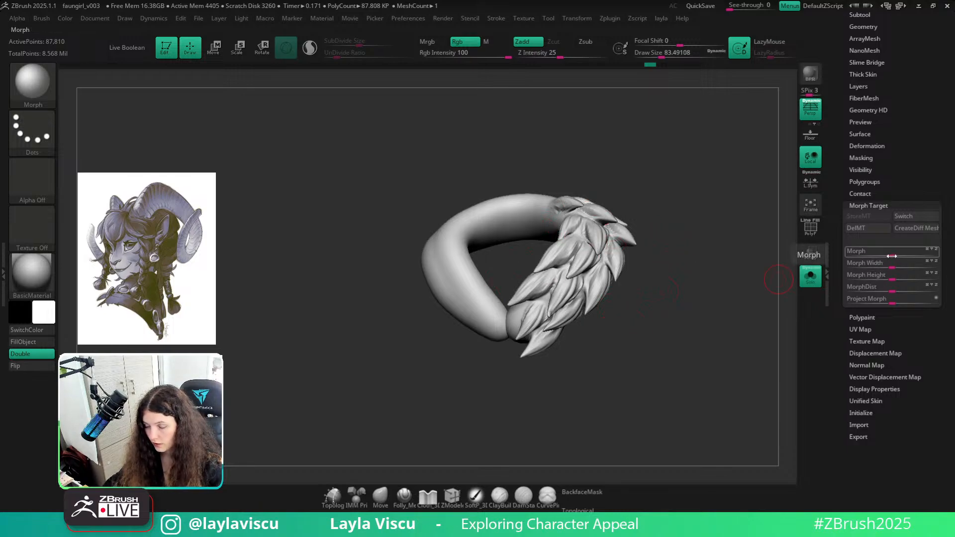
{"action": "left_click_drag", "start_coordinate": [892, 256], "coordinate": [902, 254]}
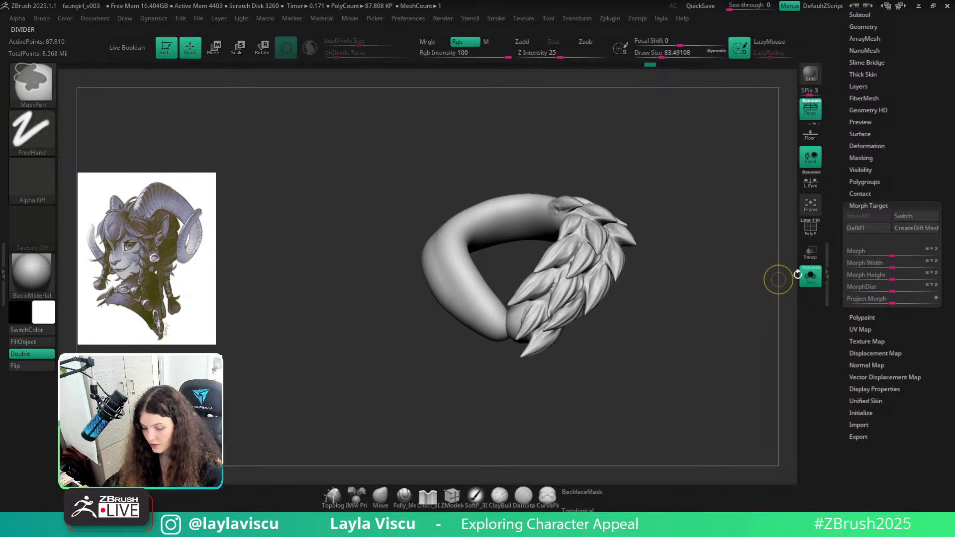
{"action": "scroll", "coordinate": [895, 189], "scroll_direction": "up", "scroll_amount": 3}
Try lowering the fur layer's intensity from 1 to -1 and undo the change
{"action": "left_click", "coordinate": [868, 172]}
{"action": "left_click_drag", "start_coordinate": [711, 298], "coordinate": [786, 262]}
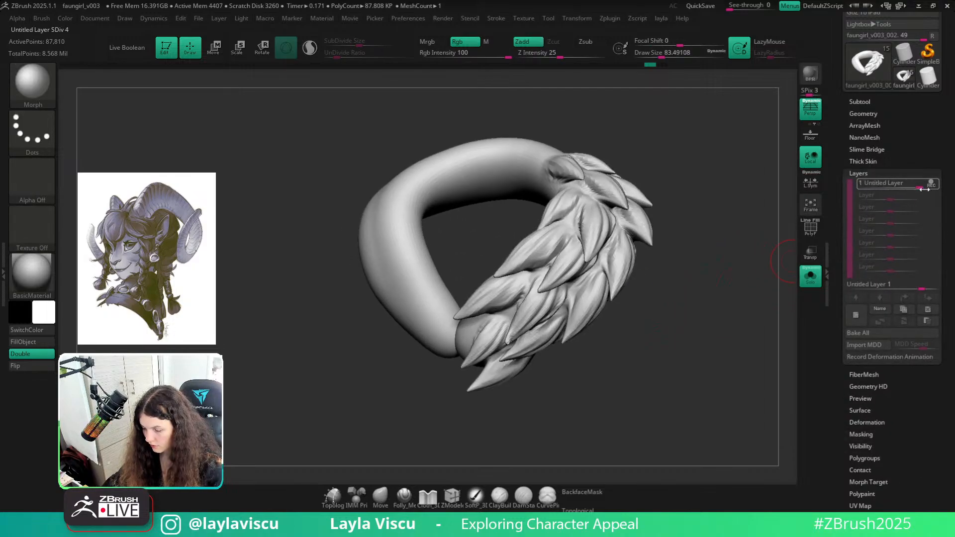
{"action": "left_click_drag", "start_coordinate": [931, 185], "coordinate": [894, 189]}
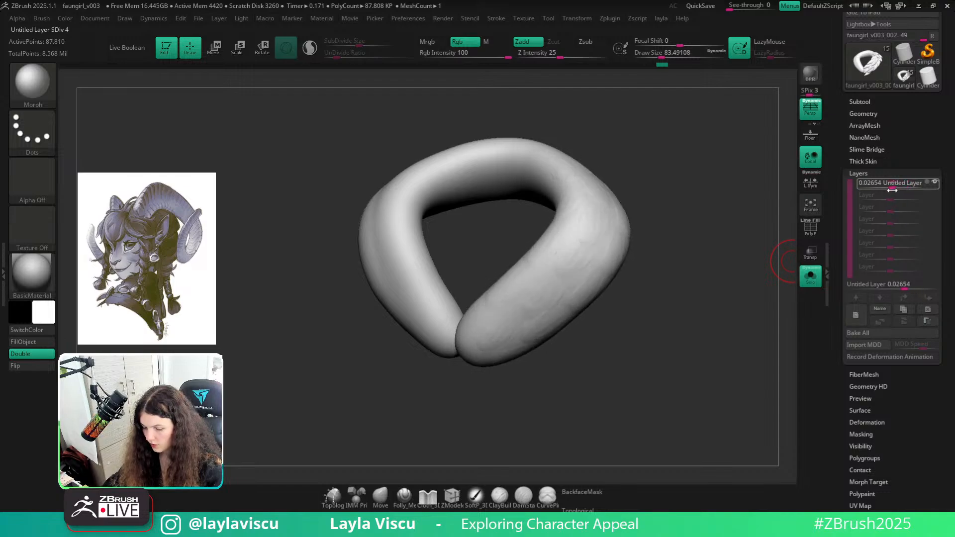
{"action": "left_click_drag", "start_coordinate": [890, 190], "coordinate": [858, 187]}
{"action": "left_click_drag", "start_coordinate": [712, 264], "coordinate": [672, 320]}
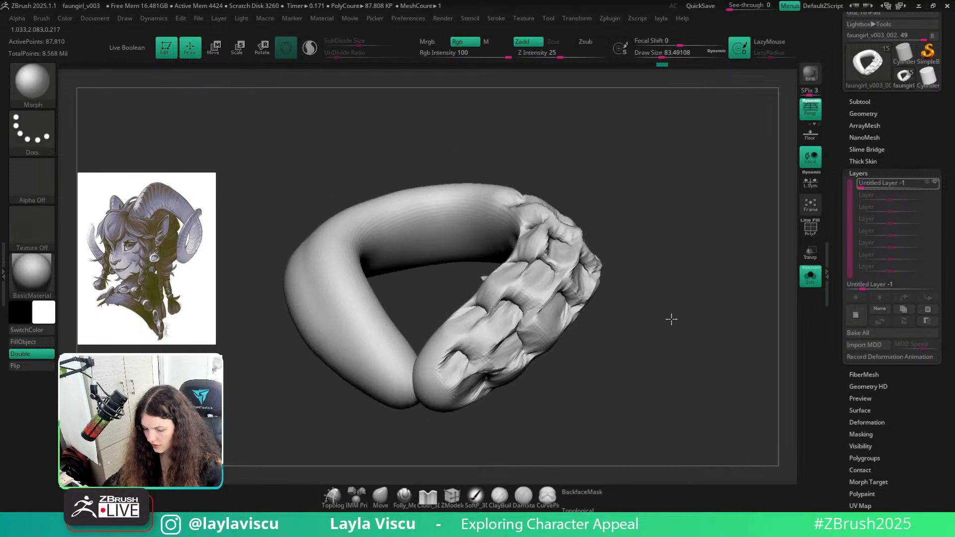
{"action": "key", "text": "ctrl+z"}
Show the whole bust with the partly furred collar and open the collar's Geometry settings
{"action": "mouse_move", "coordinate": [738, 289]}
{"action": "left_mouse_down", "text": "shift"}
{"action": "mouse_move", "coordinate": [637, 324]}
{"action": "mouse_move", "coordinate": [714, 309]}
{"action": "mouse_move", "coordinate": [682, 333]}
{"action": "left_mouse_up", "text": "shift"}
{"action": "right_click_drag", "start_coordinate": [682, 333], "coordinate": [670, 300], "text": "ctrl"}
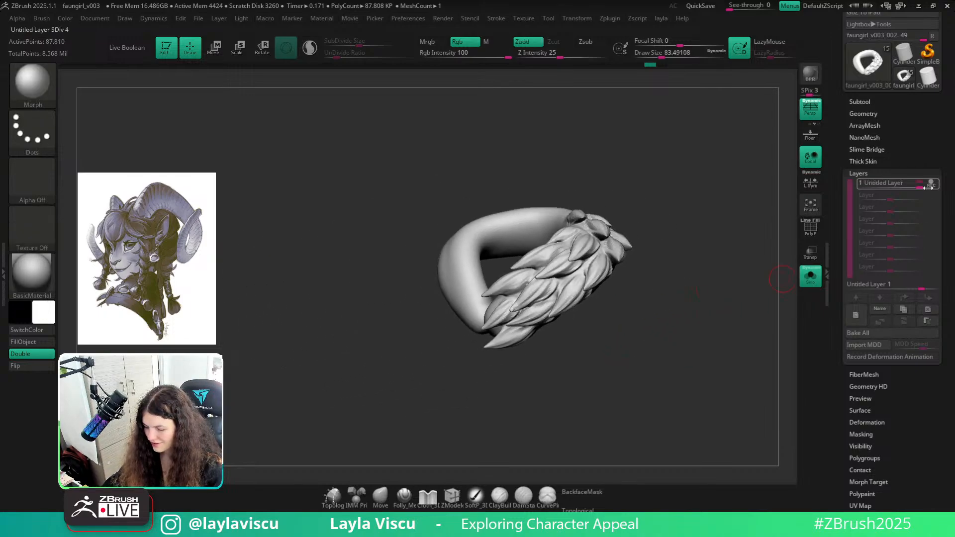
{"action": "left_click_drag", "start_coordinate": [696, 296], "coordinate": [690, 343]}
{"action": "left_click", "coordinate": [810, 276]}
{"action": "right_click_drag", "start_coordinate": [691, 343], "coordinate": [673, 333], "text": "ctrl"}
{"action": "mouse_move", "coordinate": [673, 333]}
{"action": "left_mouse_down"}
{"action": "mouse_move", "coordinate": [652, 340]}
{"action": "mouse_move", "coordinate": [661, 335]}
{"action": "left_mouse_up"}
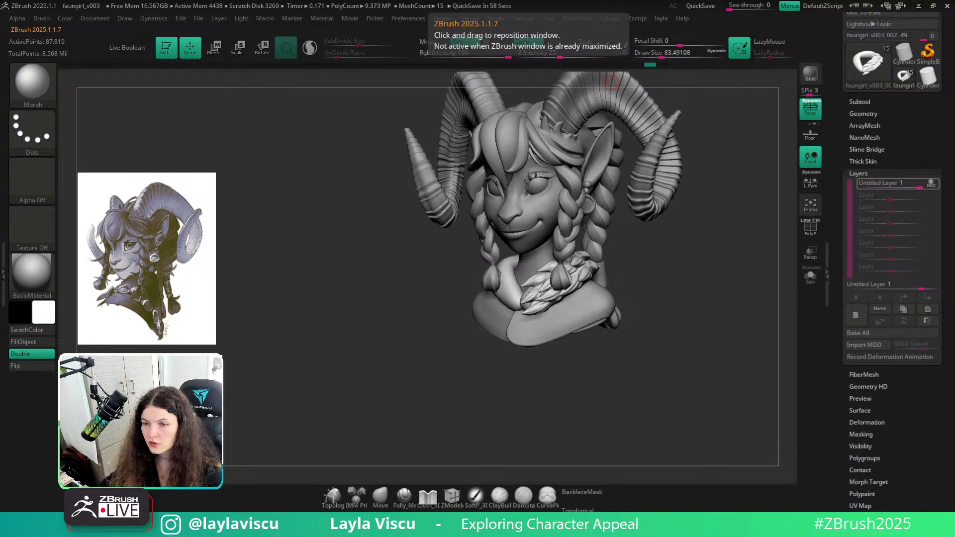
{"action": "left_click", "coordinate": [870, 114]}
{"action": "scroll", "coordinate": [953, 296], "scroll_direction": "down", "scroll_amount": 2}
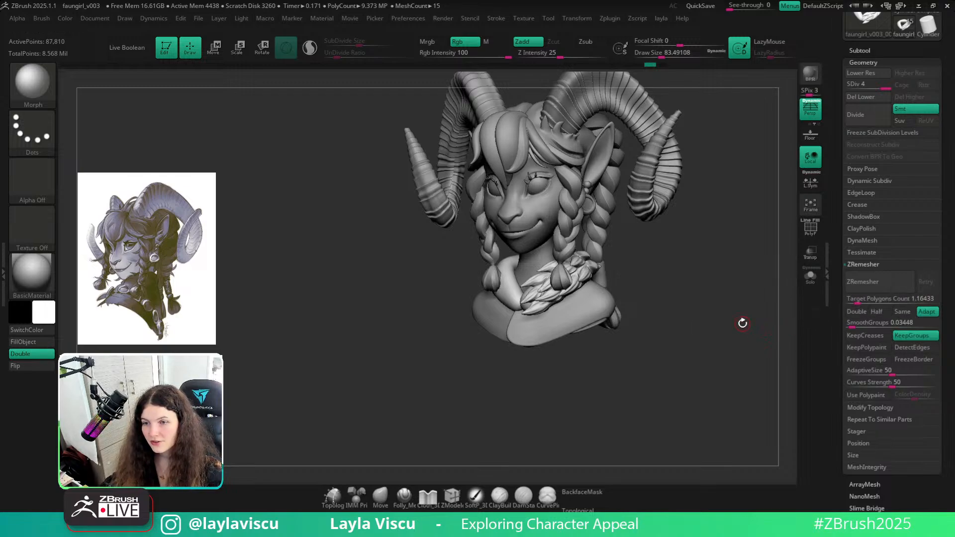
Browse the brush library and pick the AH_hair_IMM_v2 insert brush
{"action": "mouse_move", "coordinate": [735, 324]}
{"action": "left_mouse_down"}
{"action": "mouse_move", "coordinate": [667, 343]}
{"action": "mouse_move", "coordinate": [687, 336]}
{"action": "mouse_move", "coordinate": [661, 368]}
{"action": "left_mouse_up"}
{"action": "mouse_move", "coordinate": [631, 340]}
{"action": "left_mouse_down"}
{"action": "mouse_move", "coordinate": [609, 367]}
{"action": "mouse_move", "coordinate": [571, 363]}
{"action": "left_mouse_up"}
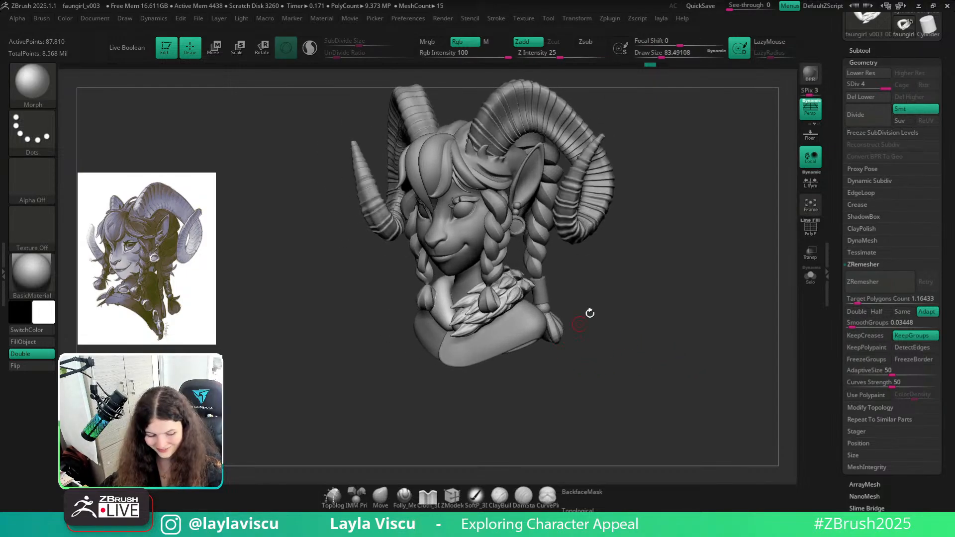
{"action": "key", "text": "b"}
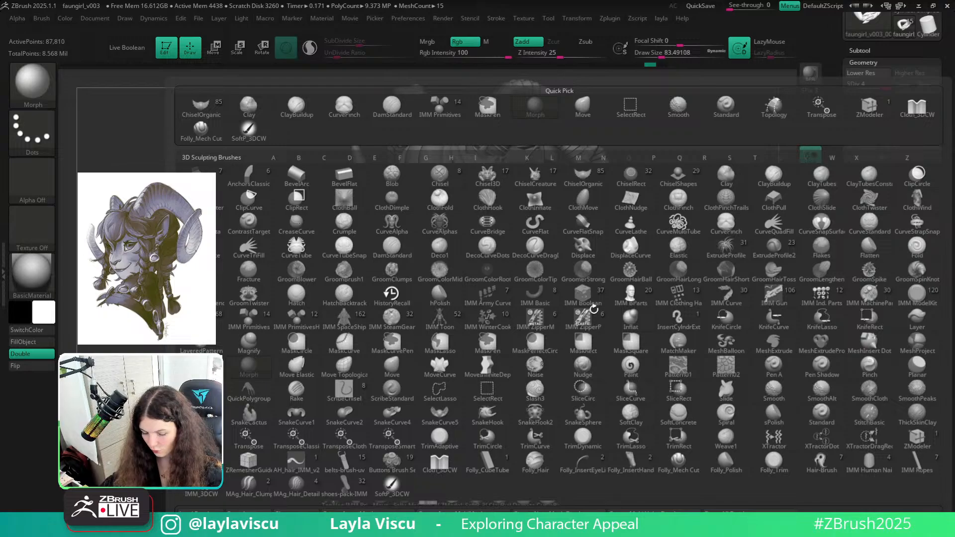
{"action": "mouse_move", "coordinate": [593, 314]}
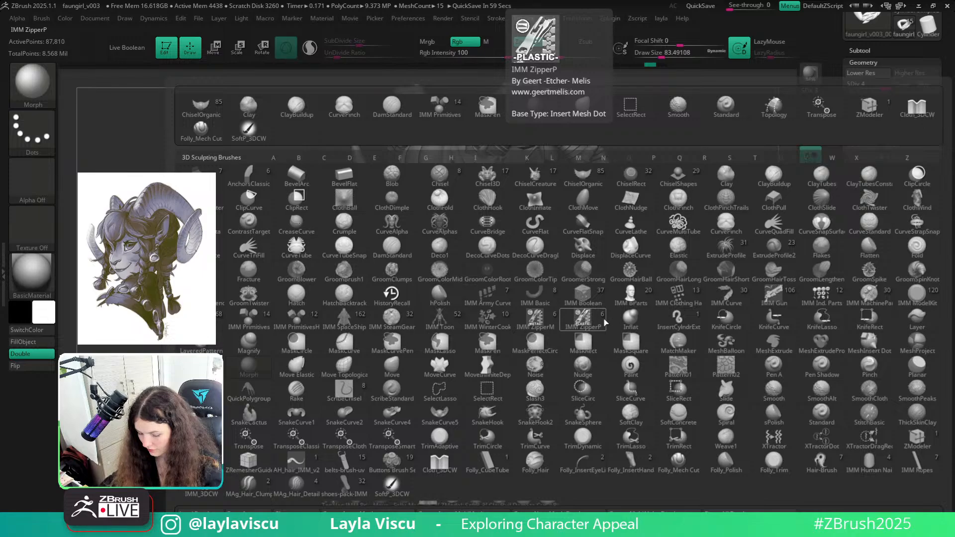
{"action": "mouse_move", "coordinate": [353, 463]}
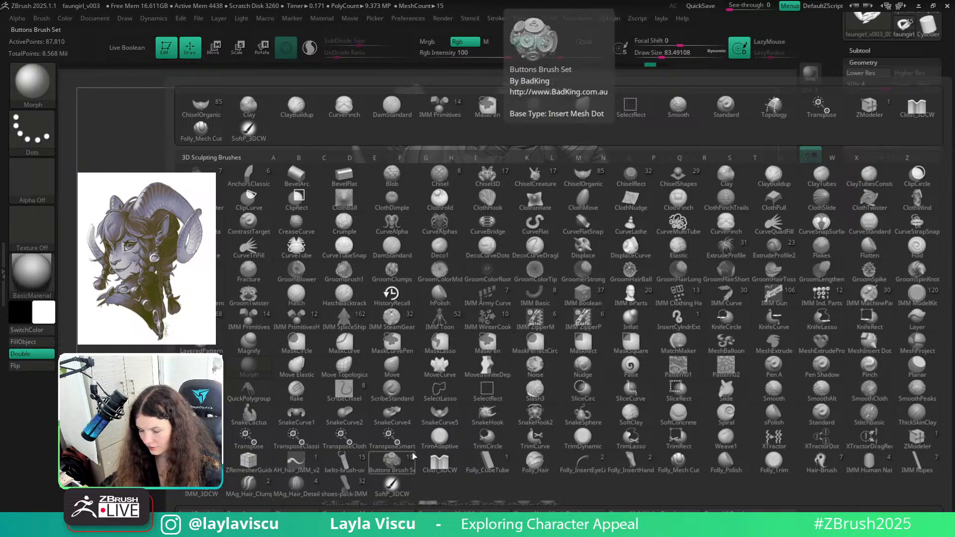
{"action": "mouse_move", "coordinate": [472, 465]}
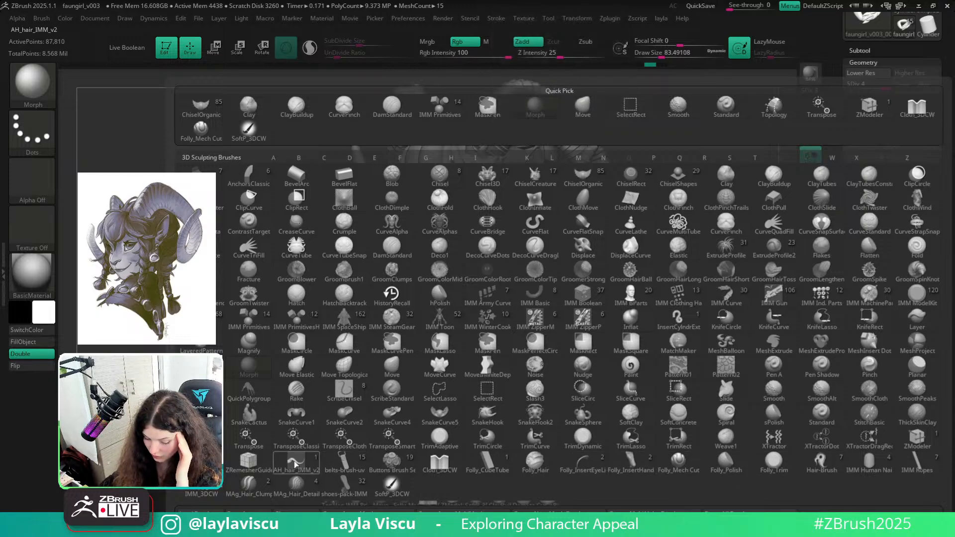
{"action": "mouse_move", "coordinate": [295, 464]}
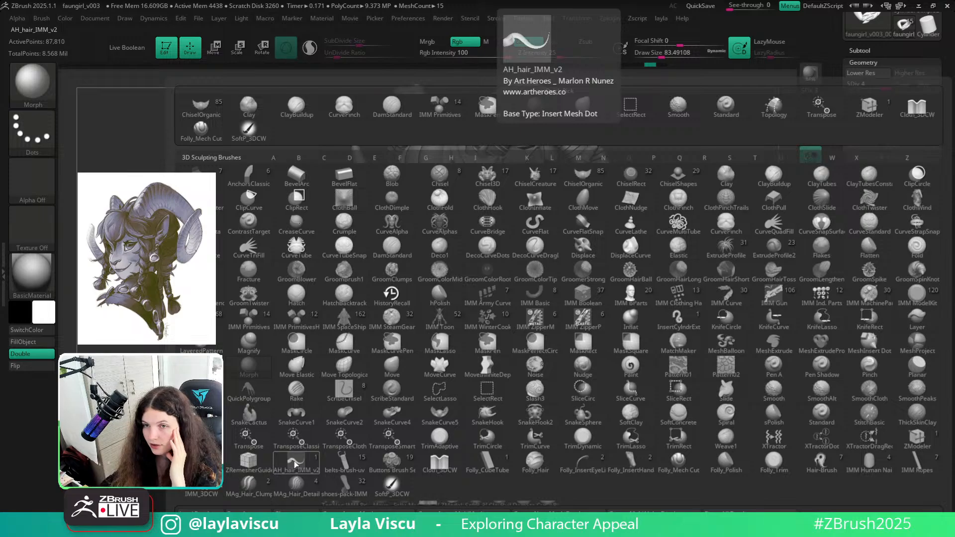
{"action": "left_click", "coordinate": [295, 464]}
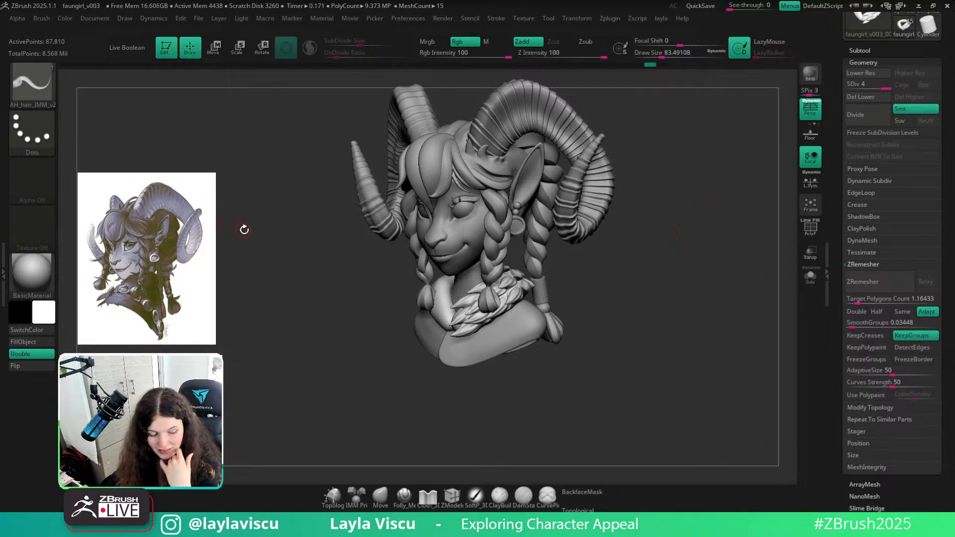
Choose the Folly_Hair brush, make the fringe subtool active and frame it from the front
{"action": "key", "text": "b"}
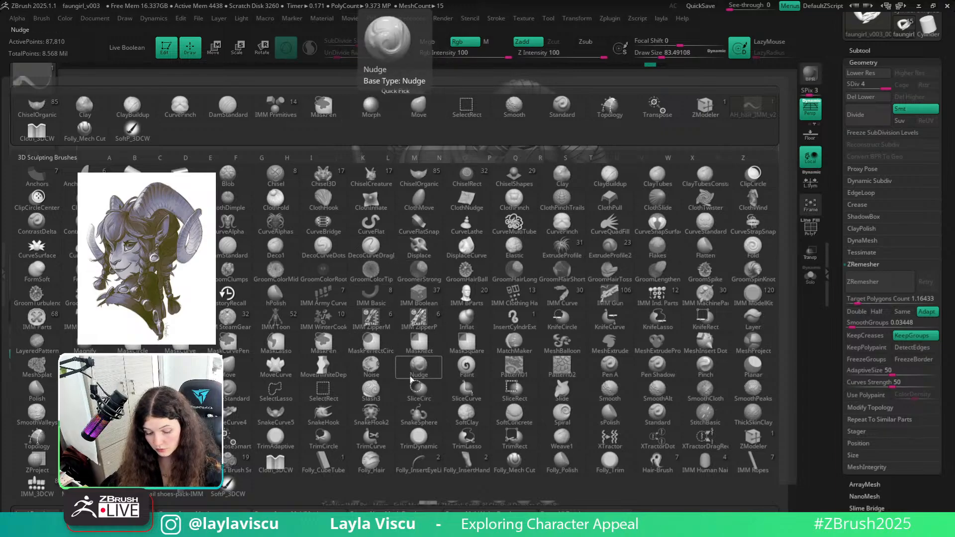
{"action": "key", "text": "f"}
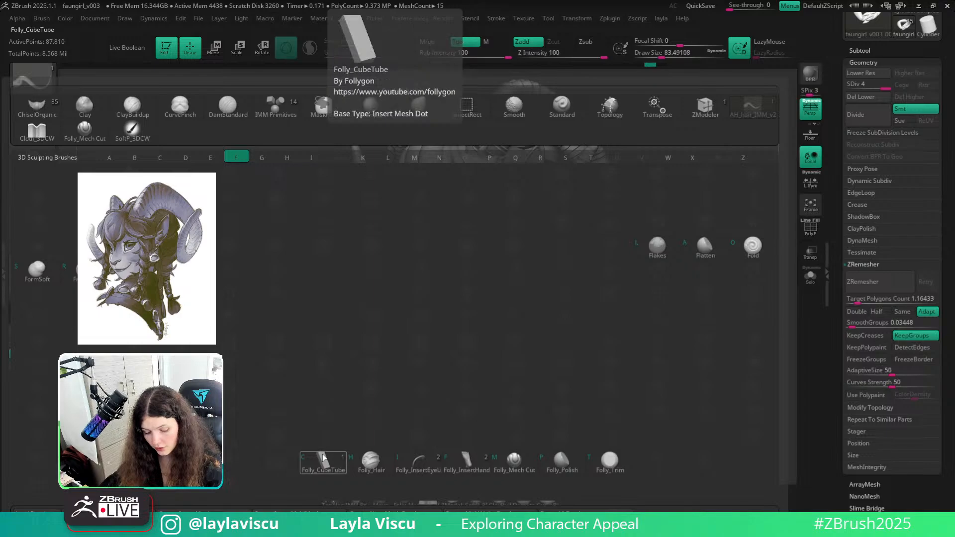
{"action": "left_click", "coordinate": [372, 463]}
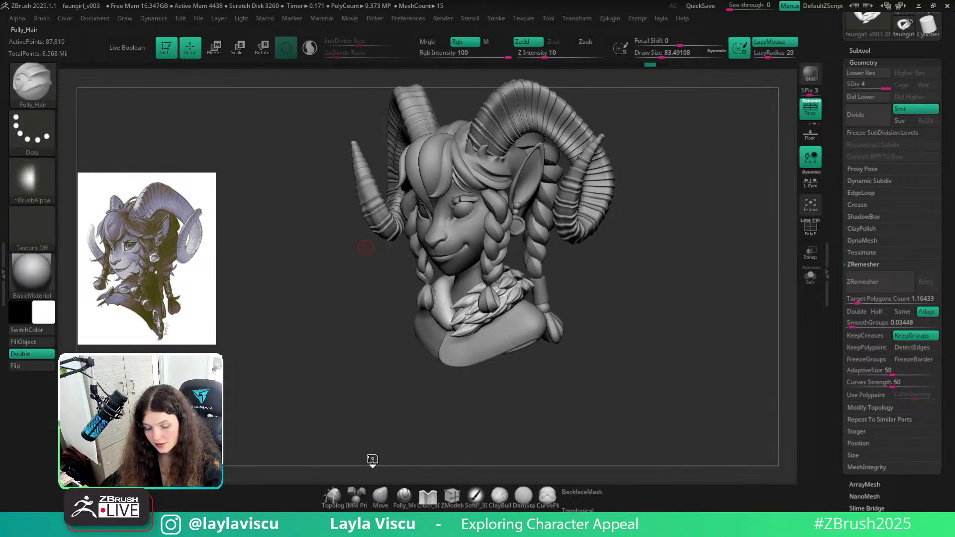
{"action": "left_click", "coordinate": [435, 155], "text": "alt"}
{"action": "left_click_drag", "start_coordinate": [620, 241], "coordinate": [586, 344]}
{"action": "right_click_drag", "start_coordinate": [586, 345], "coordinate": [620, 302], "text": "ctrl"}
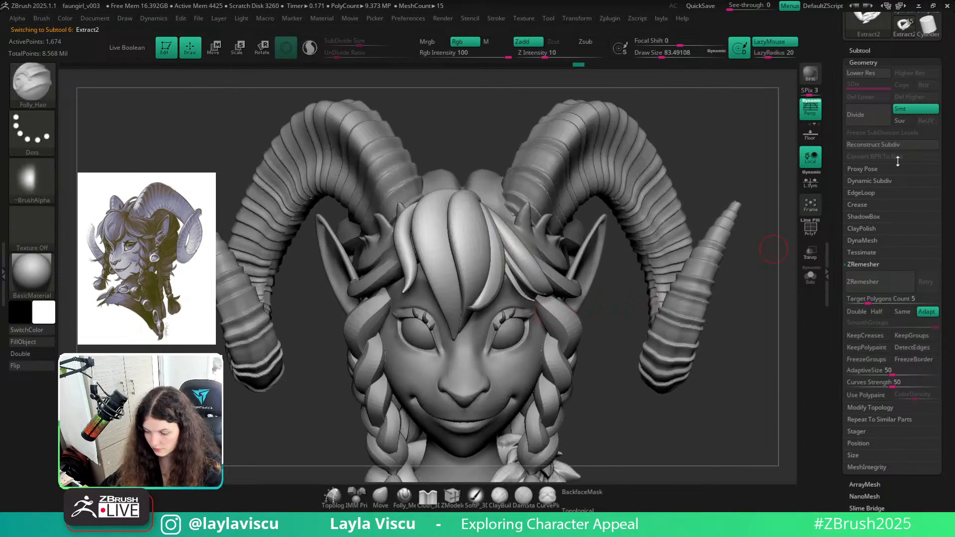
Apply the fringe's dynamic subdivision as real geometry and divide the mesh up to subdivision level 4
{"action": "key", "text": "shift+f"}
{"action": "left_click", "coordinate": [870, 181]}
{"action": "left_click", "coordinate": [901, 193]}
{"action": "key", "text": "shift+f"}
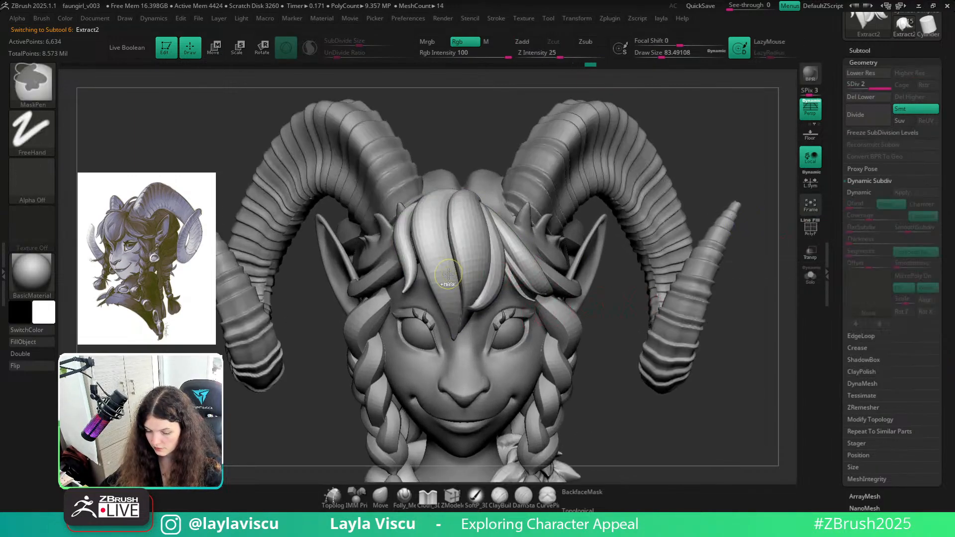
{"action": "key", "text": "ctrl+d"}
Assign automatic polygroups to the fringe strands and isolate the central strand
{"action": "right_click_drag", "start_coordinate": [448, 273], "coordinate": [549, 305], "text": "alt"}
{"action": "key", "text": "s"}
{"action": "left_click_drag", "start_coordinate": [575, 285], "coordinate": [568, 284]}
{"action": "mouse_move", "coordinate": [696, 397]}
{"action": "right_mouse_down"}
{"action": "mouse_move", "coordinate": [687, 412]}
{"action": "mouse_move", "coordinate": [748, 384]}
{"action": "right_mouse_up"}
{"action": "left_click", "coordinate": [582, 291], "text": "ctrl+shift"}
{"action": "key", "text": "2"}
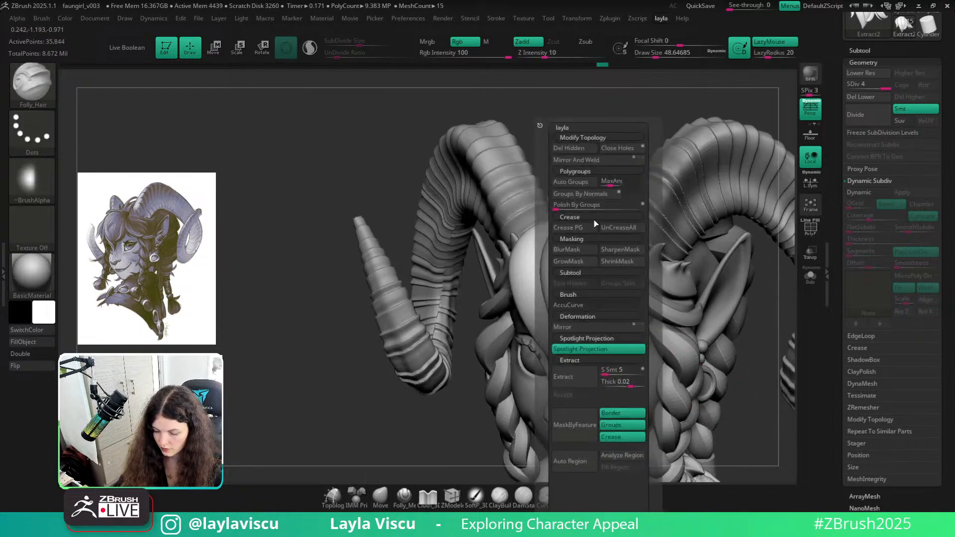
{"action": "left_click", "coordinate": [582, 185]}
{"action": "left_click", "coordinate": [567, 155], "text": "ctrl+shift"}
{"action": "left_click", "coordinate": [579, 273], "text": "ctrl+shift"}
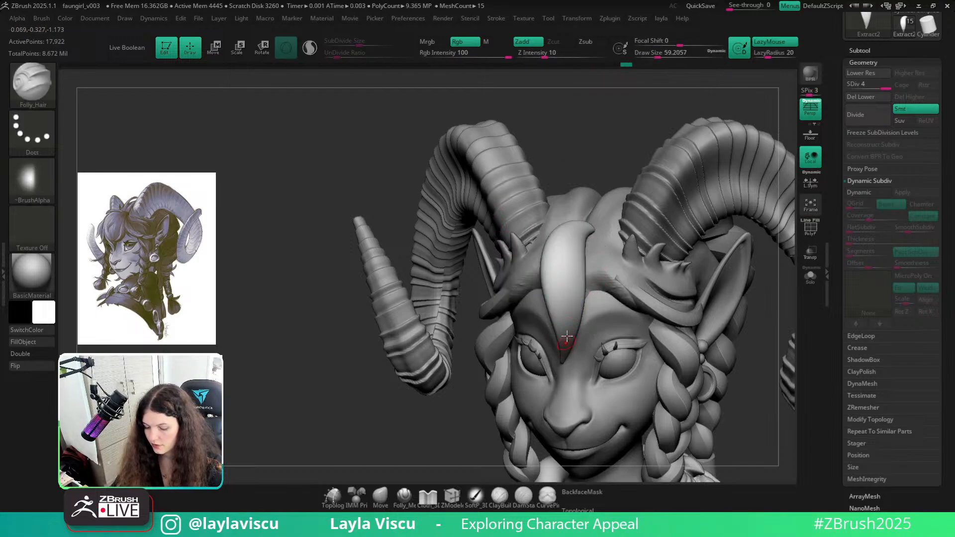
Enlarge the draw size to about 94 and carve a lengthwise Folly_Hair groove along the central strand
{"action": "key", "text": "]"}
{"action": "key", "text": "]"}
{"action": "key", "text": "s"}
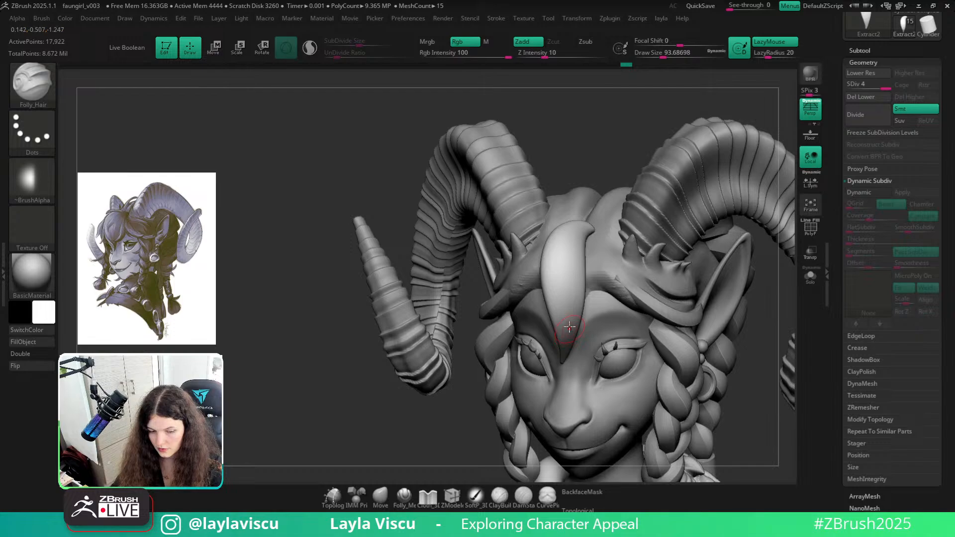
{"action": "mouse_move", "coordinate": [566, 356]}
{"action": "left_mouse_down"}
{"action": "mouse_move", "coordinate": [566, 234]}
{"action": "mouse_move", "coordinate": [554, 370]}
{"action": "left_mouse_up"}
{"action": "key", "text": "ctrl+z"}
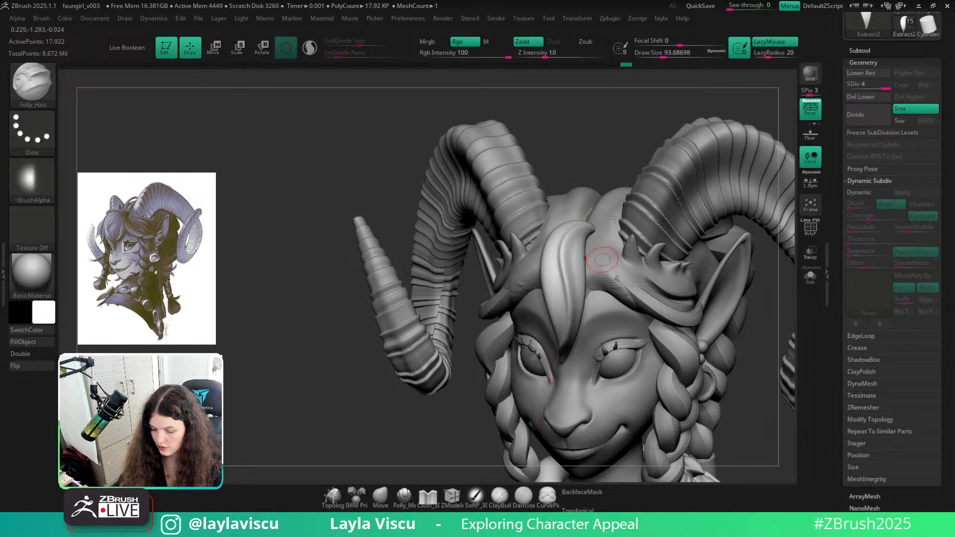
{"action": "key", "text": "ctrl+z"}
{"action": "left_click_drag", "start_coordinate": [567, 297], "coordinate": [587, 224]}
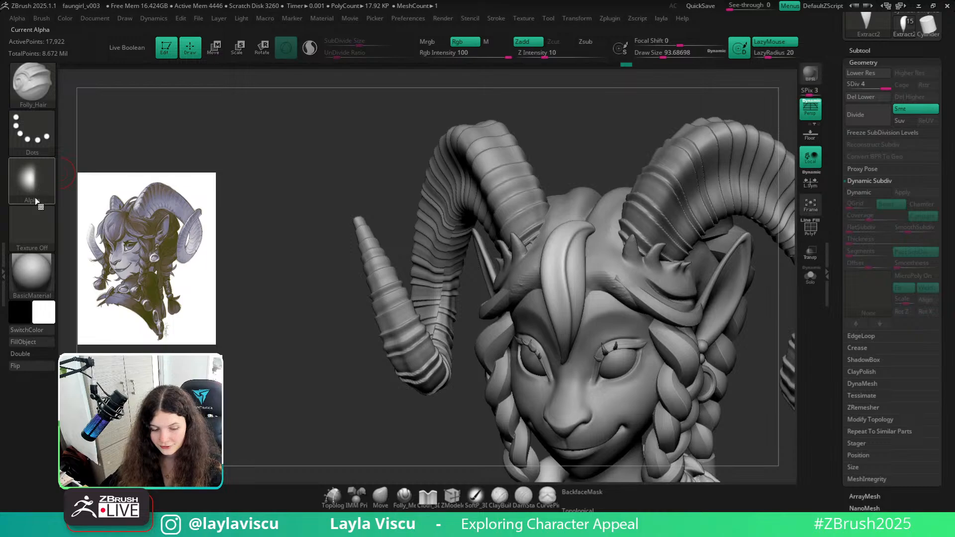
Check the grooved central strand from several angles and unhide the other fringe strands
{"action": "mouse_move", "coordinate": [20, 195]}
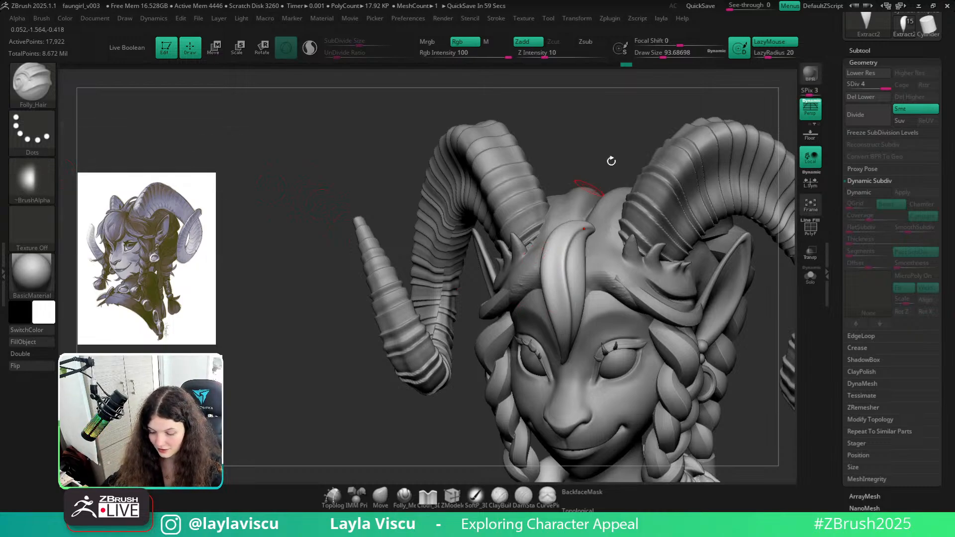
{"action": "mouse_move", "coordinate": [612, 160]}
{"action": "right_mouse_down"}
{"action": "mouse_move", "coordinate": [601, 106]}
{"action": "mouse_move", "coordinate": [552, 271]}
{"action": "mouse_move", "coordinate": [542, 264]}
{"action": "right_mouse_up"}
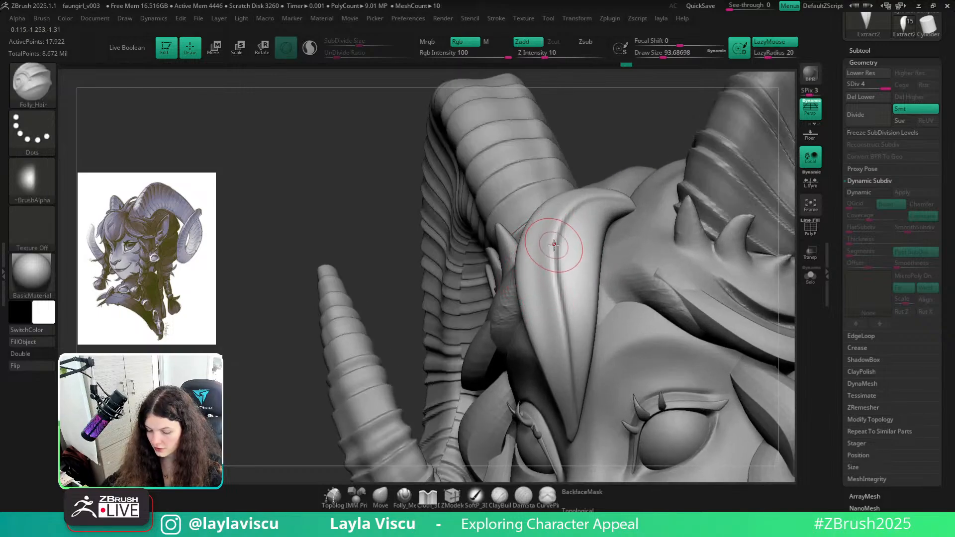
{"action": "right_click_drag", "start_coordinate": [559, 224], "coordinate": [613, 194]}
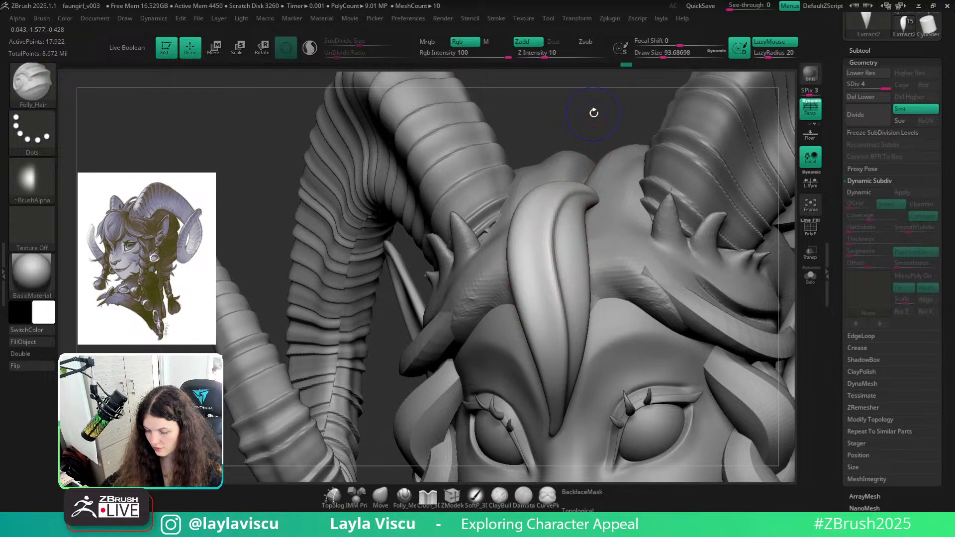
{"action": "left_click_drag", "start_coordinate": [592, 111], "coordinate": [560, 128]}
{"action": "right_click_drag", "start_coordinate": [586, 247], "coordinate": [579, 130], "text": "ctrl"}
{"action": "left_click", "coordinate": [632, 166], "text": "ctrl+shift"}
{"action": "right_click_drag", "start_coordinate": [584, 208], "coordinate": [616, 254], "text": "ctrl"}
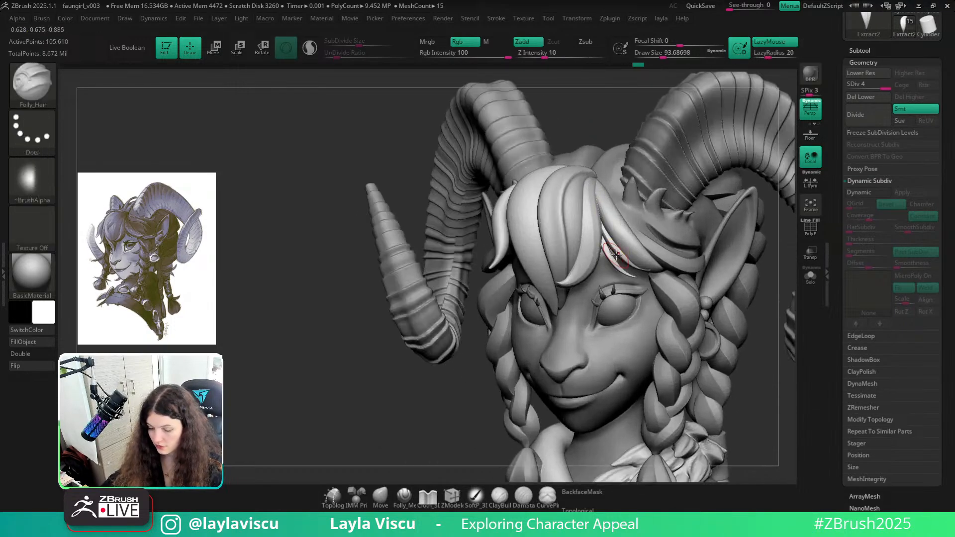
Carve a further Folly_Hair groove down the isolated central strand to its tip and show the whole fringe again
{"action": "left_click", "coordinate": [559, 230], "text": "ctrl+shift"}
{"action": "right_click_drag", "start_coordinate": [561, 213], "coordinate": [582, 243], "text": "ctrl"}
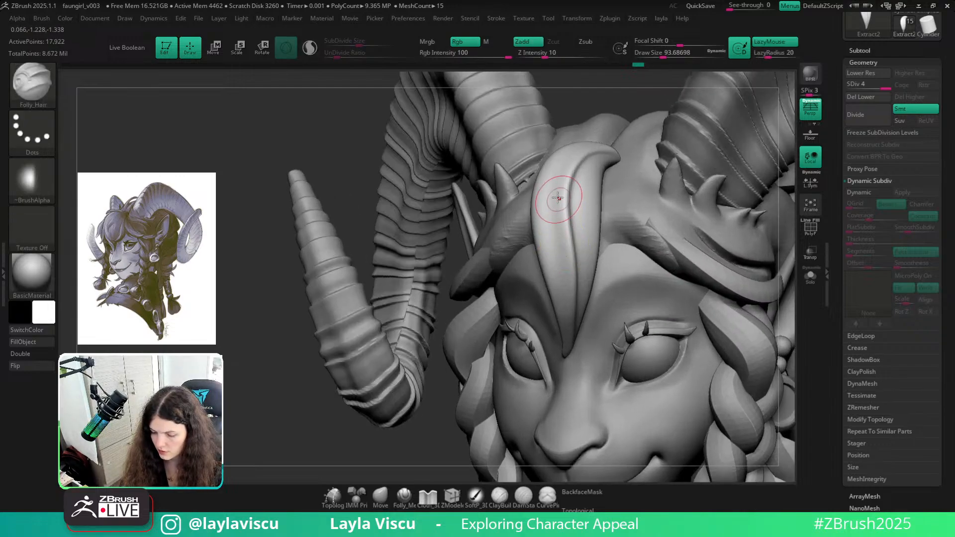
{"action": "left_click_drag", "start_coordinate": [573, 317], "coordinate": [575, 324]}
{"action": "key", "text": "ctrl+z"}
{"action": "left_click_drag", "start_coordinate": [557, 161], "coordinate": [548, 201]}
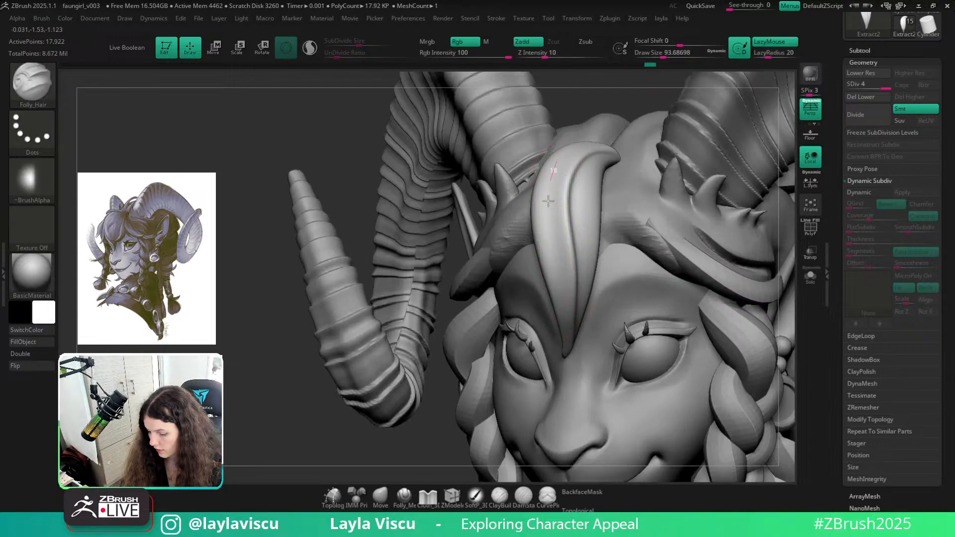
{"action": "right_click_drag", "start_coordinate": [603, 135], "coordinate": [625, 65]}
{"action": "key", "text": "ctrl+z"}
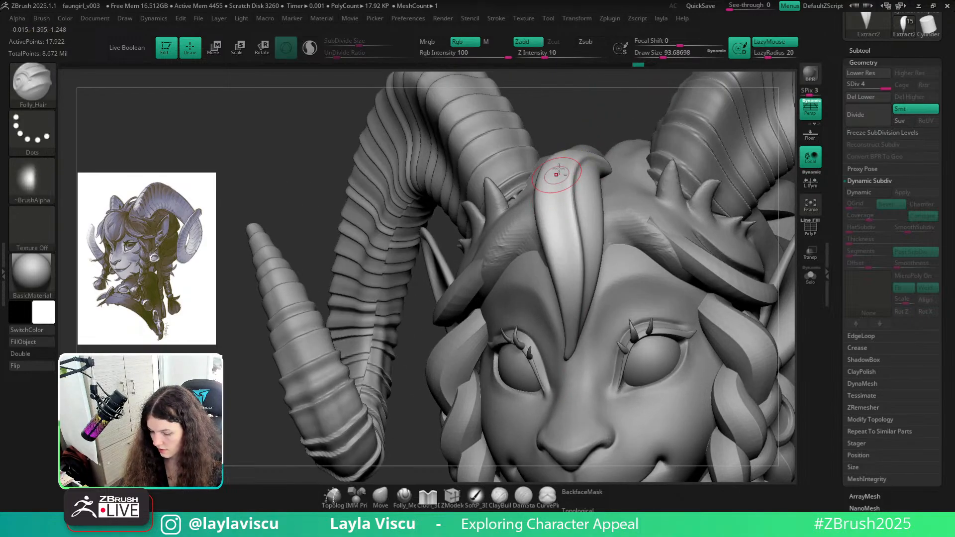
{"action": "left_click_drag", "start_coordinate": [571, 305], "coordinate": [565, 359]}
{"action": "right_click_drag", "start_coordinate": [551, 418], "coordinate": [613, 177], "text": "ctrl"}
{"action": "left_click", "coordinate": [620, 171], "text": "ctrl+shift"}
{"action": "mouse_move", "coordinate": [757, 422]}
{"action": "right_mouse_down", "text": "alt"}
{"action": "mouse_move", "coordinate": [723, 319]}
{"action": "mouse_move", "coordinate": [723, 356]}
{"action": "mouse_move", "coordinate": [744, 394]}
{"action": "mouse_move", "coordinate": [744, 420]}
{"action": "right_mouse_up", "text": "alt"}
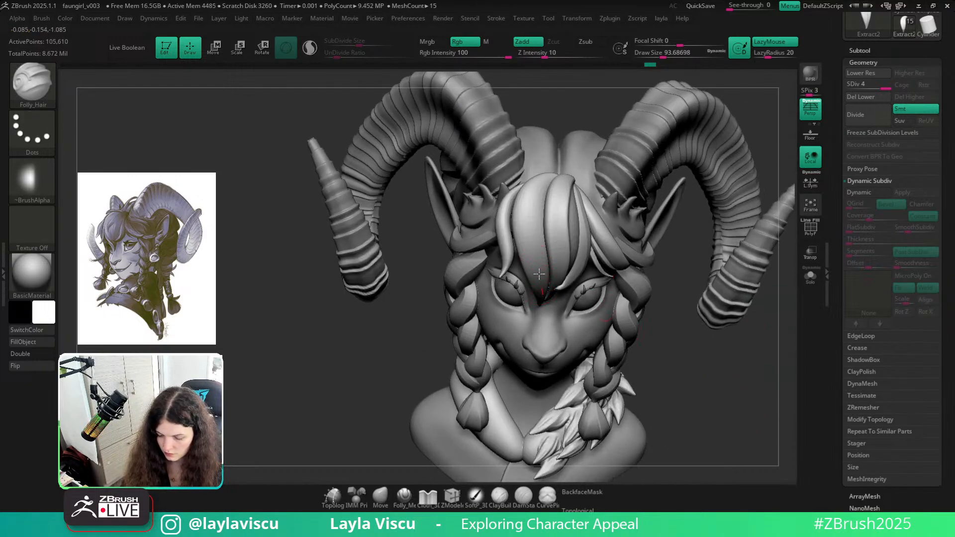
Solo the fringe subtool and isolate the curved strand beside the central one
{"action": "mouse_move", "coordinate": [603, 104]}
{"action": "right_mouse_down"}
{"action": "mouse_move", "coordinate": [593, 96]}
{"action": "mouse_move", "coordinate": [597, 126]}
{"action": "mouse_move", "coordinate": [584, 119]}
{"action": "right_mouse_up"}
{"action": "right_click_drag", "start_coordinate": [586, 154], "coordinate": [584, 289], "text": "ctrl"}
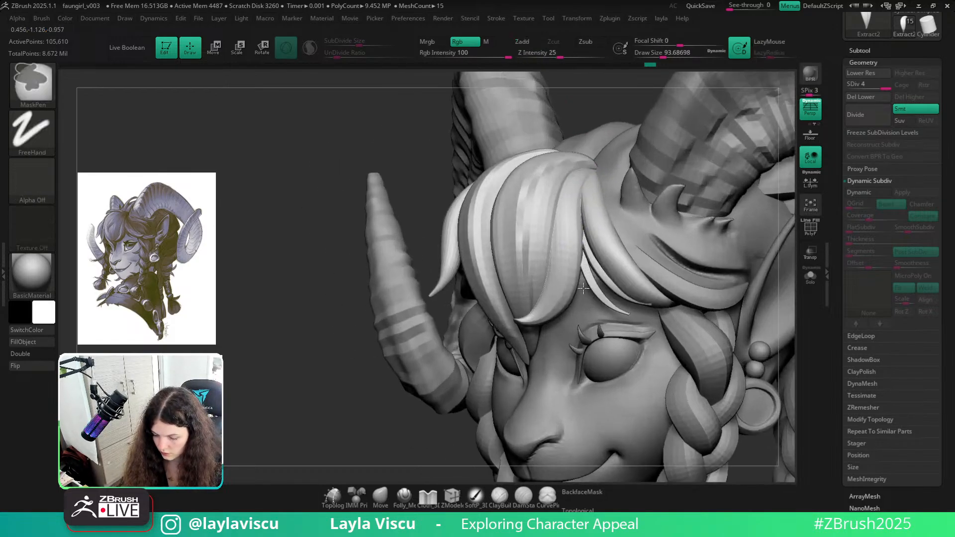
{"action": "left_click", "coordinate": [810, 276]}
{"action": "left_click", "coordinate": [565, 281], "text": "ctrl+shift"}
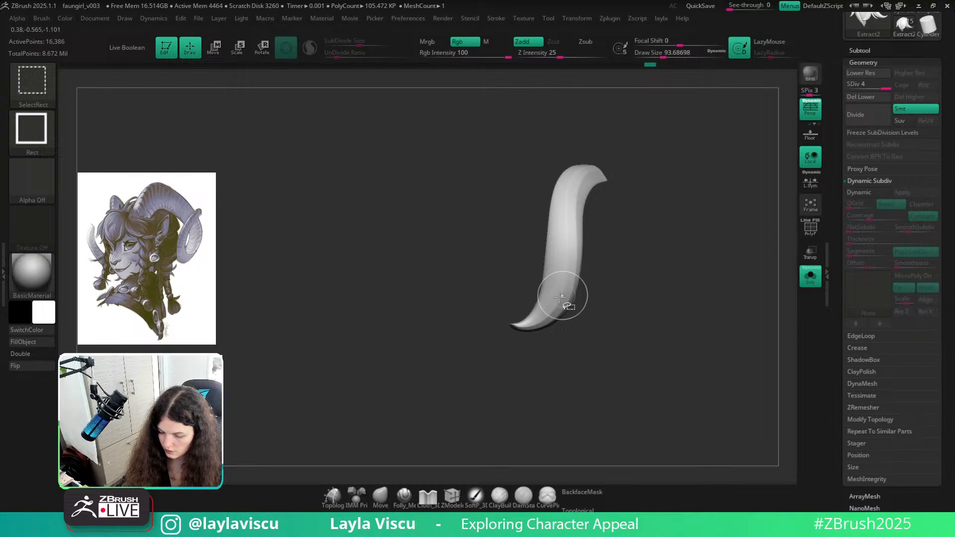
Carve a Folly_Hair groove along the isolated curved strand up to its root and unhide the whole fringe
{"action": "mouse_move", "coordinate": [516, 320]}
{"action": "left_mouse_down"}
{"action": "mouse_move", "coordinate": [567, 254]}
{"action": "mouse_move", "coordinate": [580, 198]}
{"action": "mouse_move", "coordinate": [622, 182]}
{"action": "left_mouse_up"}
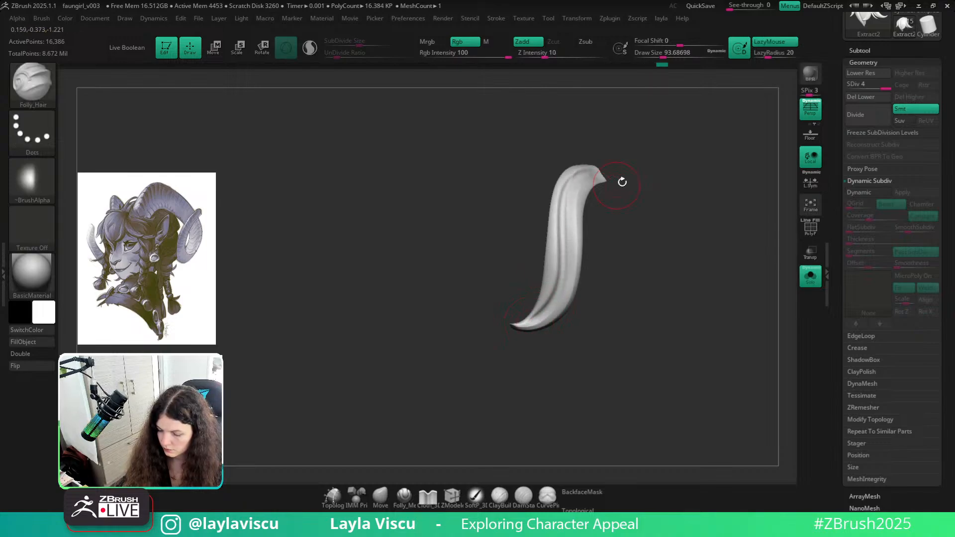
{"action": "key", "text": "ctrl+z"}
{"action": "mouse_move", "coordinate": [518, 325]}
{"action": "left_mouse_down"}
{"action": "mouse_move", "coordinate": [592, 160]}
{"action": "mouse_move", "coordinate": [610, 160]}
{"action": "left_mouse_up"}
{"action": "key", "text": "ctrl+z"}
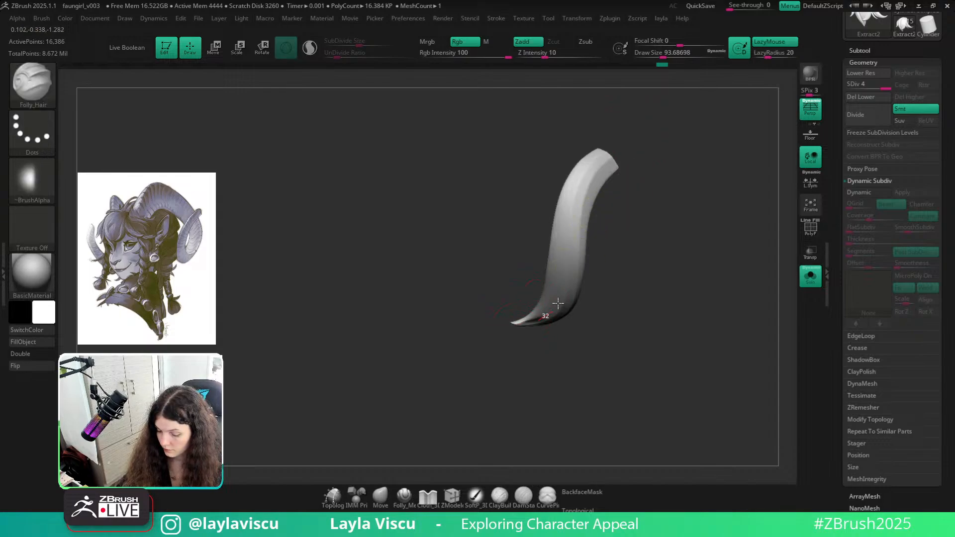
{"action": "mouse_move", "coordinate": [558, 303]}
{"action": "left_mouse_down"}
{"action": "mouse_move", "coordinate": [579, 194]}
{"action": "mouse_move", "coordinate": [617, 149]}
{"action": "left_mouse_up"}
{"action": "key", "text": "ctrl"}
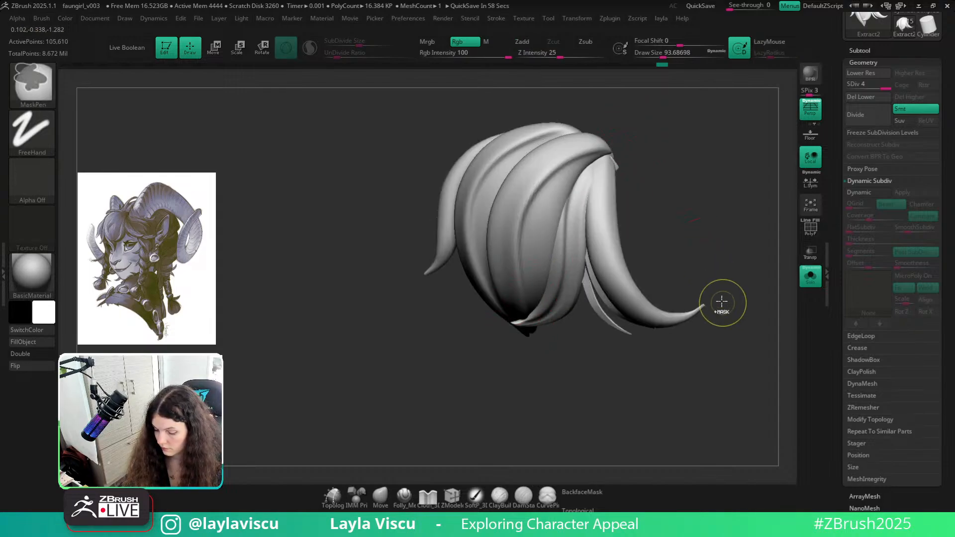
Isolate the outer side strands, groove the long curved one out to its tip and unhide the whole fringe
{"action": "right_click_drag", "start_coordinate": [722, 301], "coordinate": [550, 243], "text": "ctrl"}
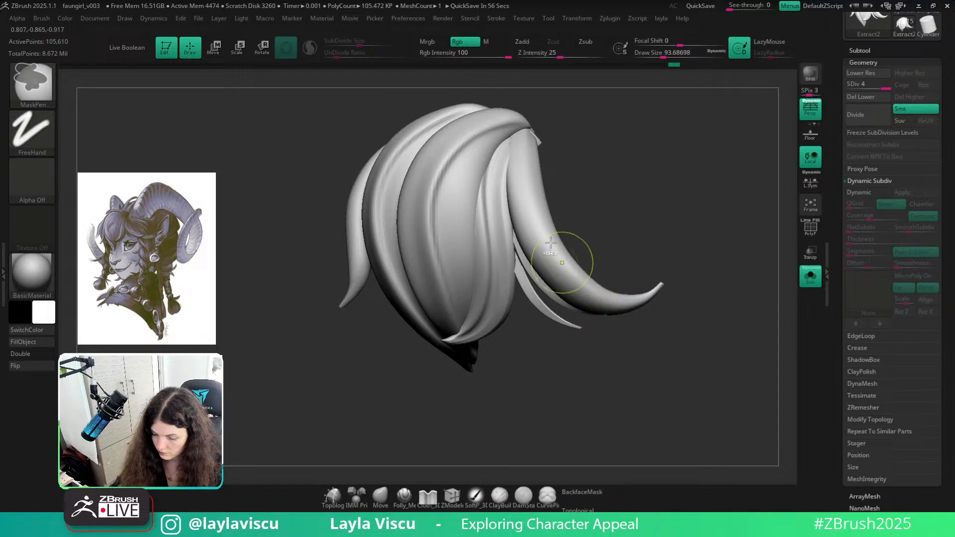
{"action": "left_click", "coordinate": [525, 142], "text": "ctrl+shift"}
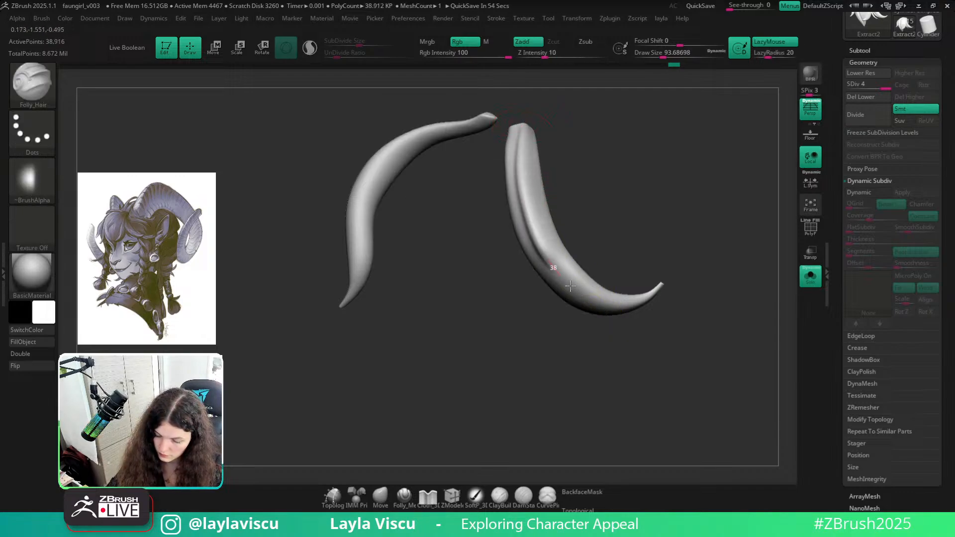
{"action": "mouse_move", "coordinate": [570, 286]}
{"action": "left_mouse_down"}
{"action": "mouse_move", "coordinate": [636, 299]}
{"action": "mouse_move", "coordinate": [668, 276]}
{"action": "left_mouse_up"}
{"action": "right_click_drag", "start_coordinate": [657, 264], "coordinate": [633, 211], "text": "ctrl"}
{"action": "left_click", "coordinate": [646, 224], "text": "ctrl+shift"}
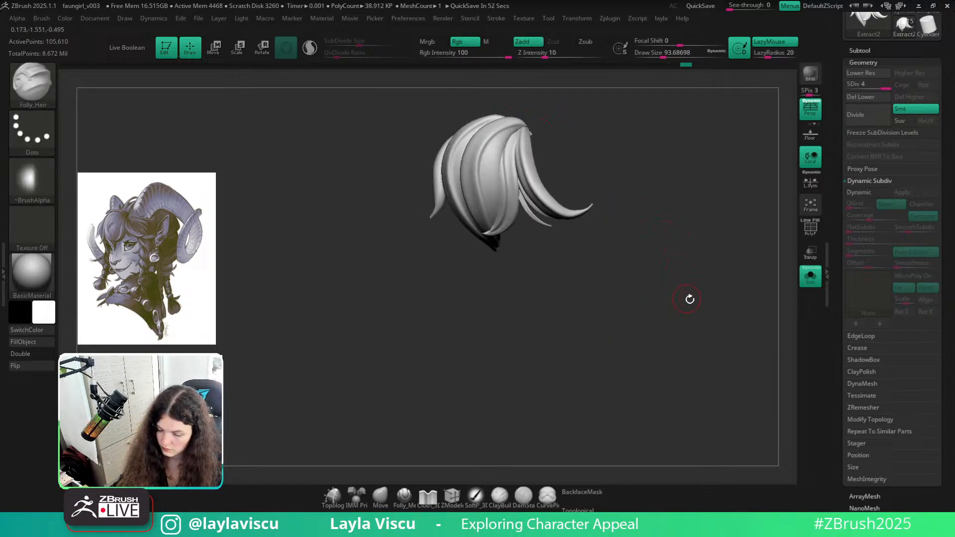
Leave Solo mode and frame the whole bust with the grooved fringe
{"action": "right_click_drag", "start_coordinate": [690, 299], "coordinate": [708, 365]}
{"action": "left_click", "coordinate": [804, 278]}
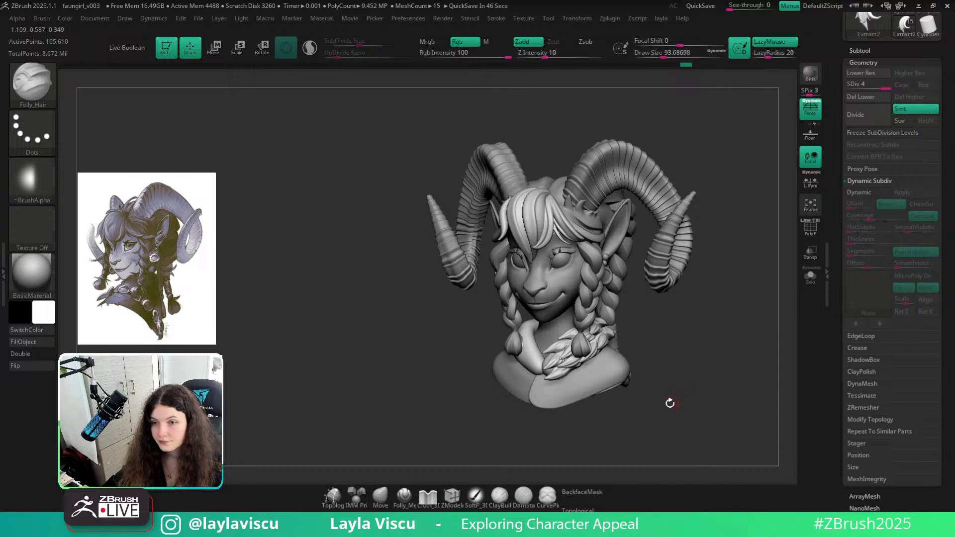
{"action": "right_click_drag", "start_coordinate": [669, 401], "coordinate": [637, 395], "text": "alt"}
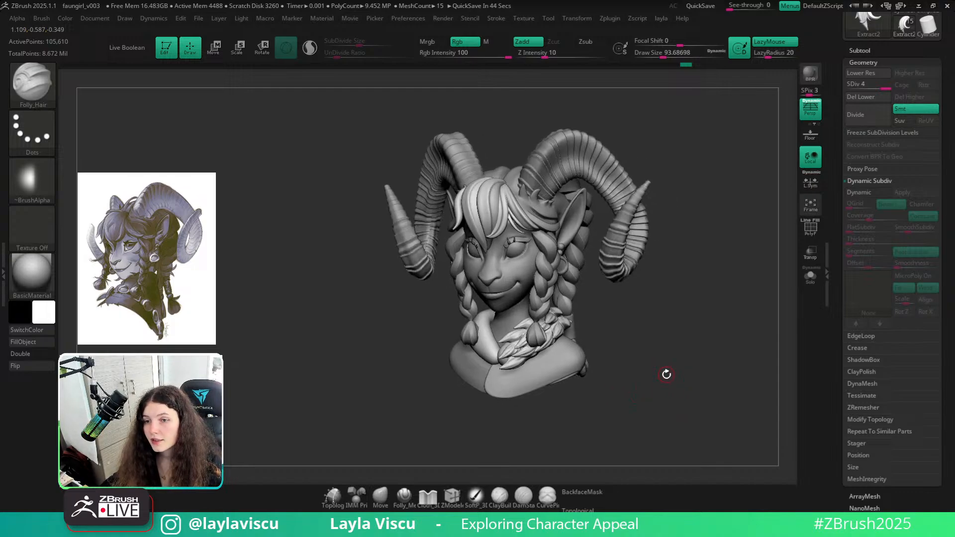
Isolate the two thin side strands, carve a Folly_Hair groove along the curved outer one and unhide the fringe
{"action": "right_click_drag", "start_coordinate": [671, 372], "coordinate": [645, 374]}
{"action": "mouse_move", "coordinate": [506, 303]}
{"action": "right_mouse_down", "text": "ctrl"}
{"action": "mouse_move", "coordinate": [669, 348]}
{"action": "mouse_move", "coordinate": [709, 390]}
{"action": "mouse_move", "coordinate": [722, 430]}
{"action": "right_mouse_up", "text": "ctrl"}
{"action": "left_click", "coordinate": [497, 245], "text": "ctrl+shift"}
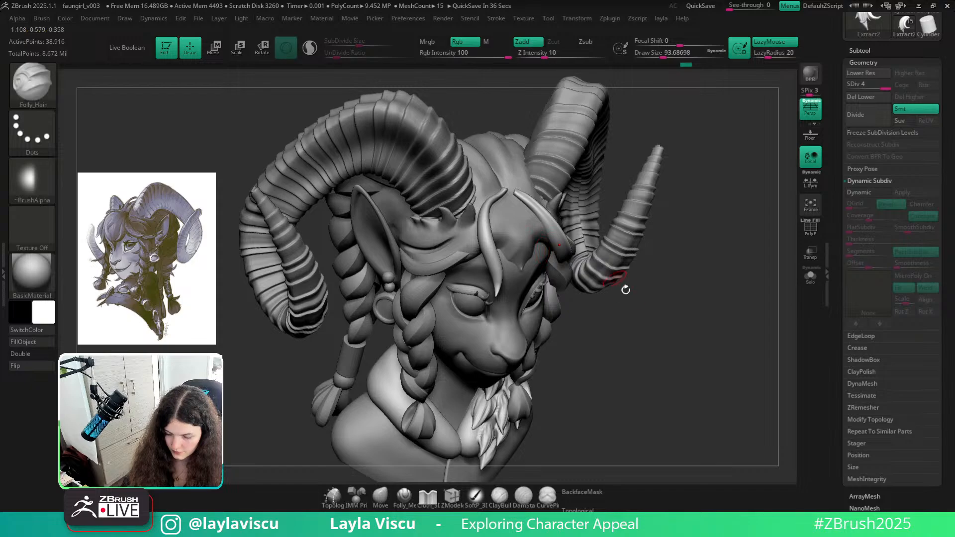
{"action": "mouse_move", "coordinate": [625, 288]}
{"action": "right_mouse_down"}
{"action": "mouse_move", "coordinate": [531, 251]}
{"action": "mouse_move", "coordinate": [508, 299]}
{"action": "right_mouse_up"}
{"action": "mouse_move", "coordinate": [496, 345]}
{"action": "left_mouse_down"}
{"action": "mouse_move", "coordinate": [492, 244]}
{"action": "mouse_move", "coordinate": [540, 167]}
{"action": "mouse_move", "coordinate": [606, 126]}
{"action": "left_mouse_up"}
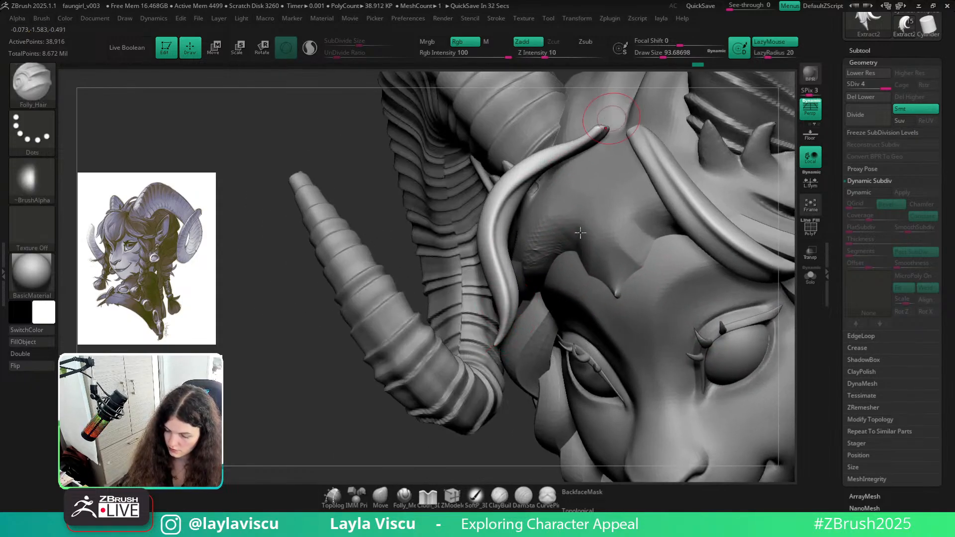
{"action": "mouse_move", "coordinate": [496, 343]}
{"action": "left_mouse_down"}
{"action": "mouse_move", "coordinate": [517, 184]}
{"action": "mouse_move", "coordinate": [606, 126]}
{"action": "left_mouse_up"}
{"action": "right_click_drag", "start_coordinate": [606, 127], "coordinate": [517, 131], "text": "ctrl"}
{"action": "left_click", "coordinate": [753, 452], "text": "ctrl+shift"}
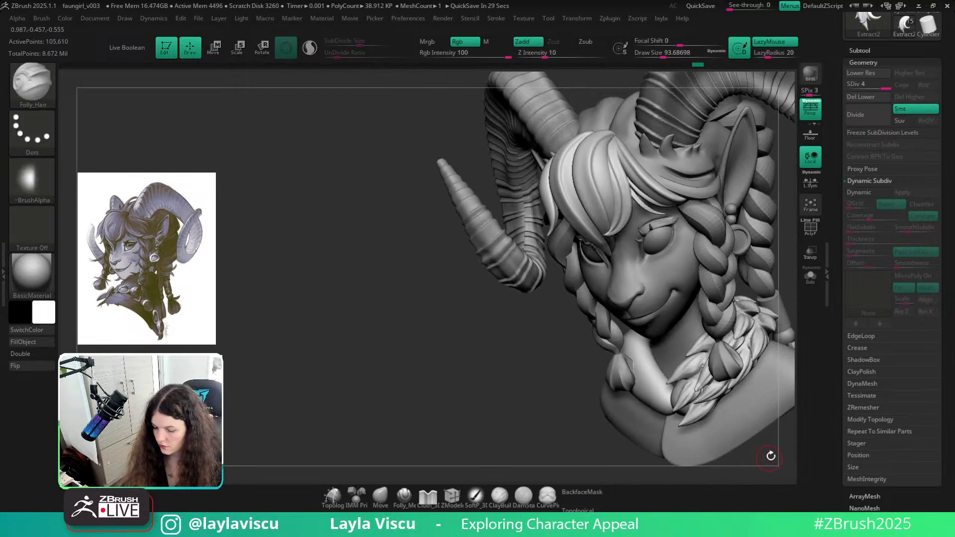
Solo the fringe and groove the large side strand with Folly_Hair from its root to its tip, redoing the stroke until clean
{"action": "left_click_drag", "start_coordinate": [770, 457], "coordinate": [669, 309], "text": "shift"}
{"action": "right_click_drag", "start_coordinate": [669, 309], "coordinate": [652, 284], "text": "ctrl"}
{"action": "left_click_drag", "start_coordinate": [652, 284], "coordinate": [749, 309]}
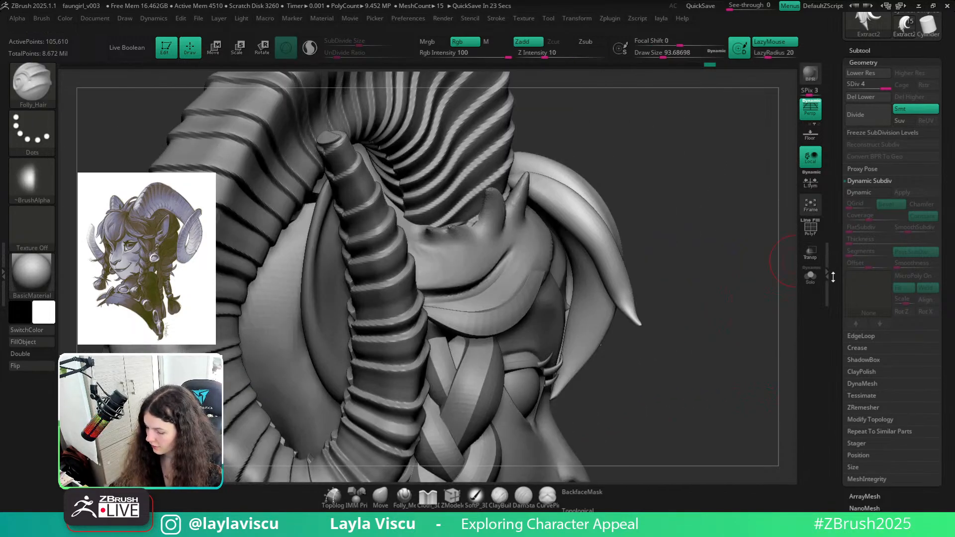
{"action": "left_click", "coordinate": [811, 276]}
{"action": "mouse_move", "coordinate": [613, 280]}
{"action": "left_mouse_down"}
{"action": "mouse_move", "coordinate": [579, 219]}
{"action": "mouse_move", "coordinate": [502, 177]}
{"action": "mouse_move", "coordinate": [542, 199]}
{"action": "left_mouse_up"}
{"action": "key", "text": "ctrl+z"}
{"action": "key", "text": "ctrl+z"}
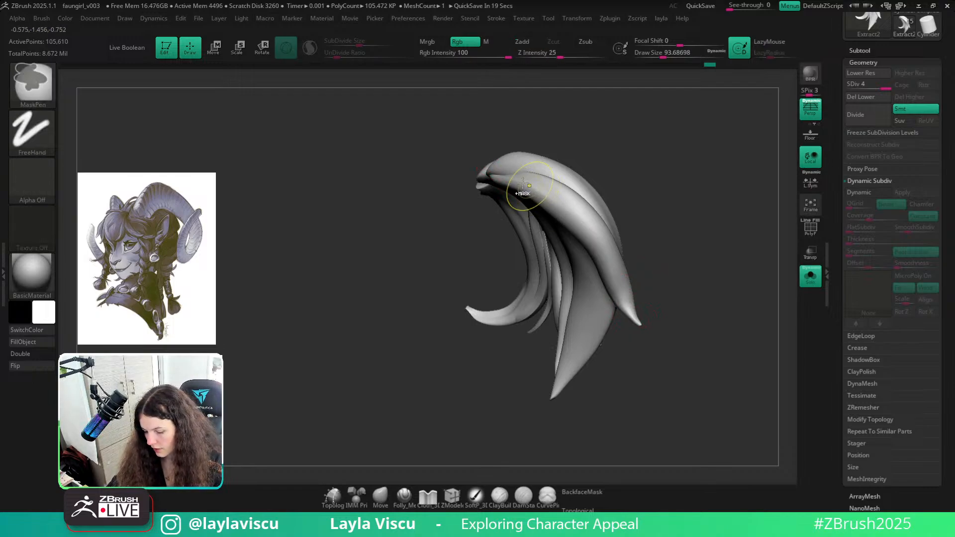
{"action": "mouse_move", "coordinate": [500, 174]}
{"action": "left_mouse_down"}
{"action": "mouse_move", "coordinate": [570, 209]}
{"action": "mouse_move", "coordinate": [617, 271]}
{"action": "left_mouse_up"}
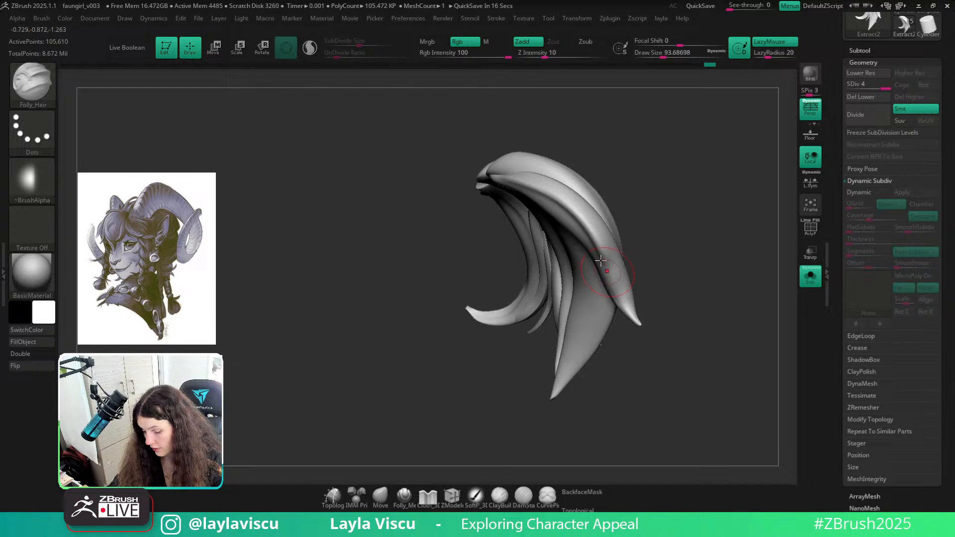
{"action": "key", "text": "ctrl+z"}
{"action": "mouse_move", "coordinate": [497, 175]}
{"action": "left_mouse_down"}
{"action": "mouse_move", "coordinate": [584, 222]}
{"action": "mouse_move", "coordinate": [639, 323]}
{"action": "left_mouse_up"}
Carve another Folly_Hair groove down the outer edge strand of the soloed fringe
{"action": "mouse_move", "coordinate": [650, 306]}
{"action": "right_mouse_down", "text": "ctrl"}
{"action": "mouse_move", "coordinate": [609, 220]}
{"action": "mouse_move", "coordinate": [678, 324]}
{"action": "mouse_move", "coordinate": [721, 336]}
{"action": "mouse_move", "coordinate": [698, 334]}
{"action": "mouse_move", "coordinate": [642, 261]}
{"action": "mouse_move", "coordinate": [737, 326]}
{"action": "right_mouse_up", "text": "ctrl"}
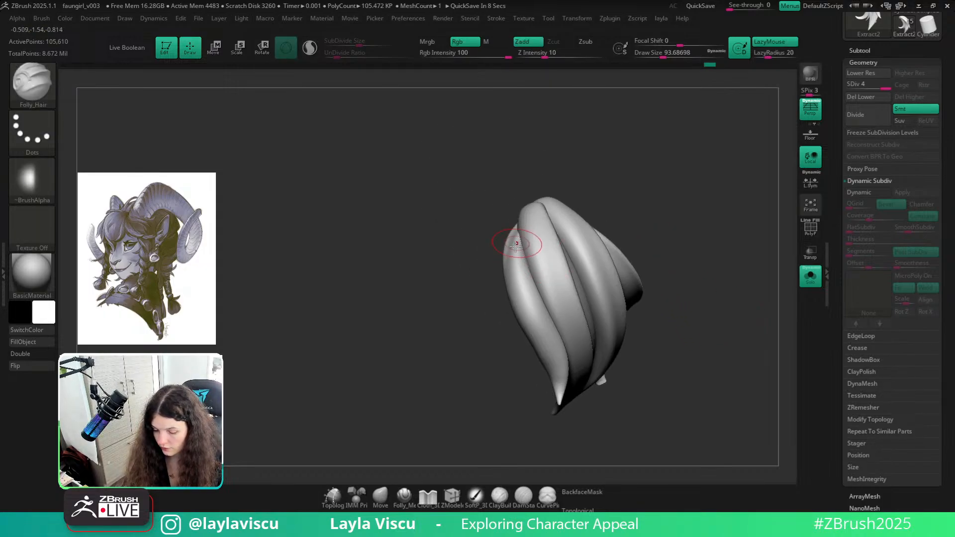
{"action": "mouse_move", "coordinate": [518, 227]}
{"action": "left_mouse_down"}
{"action": "mouse_move", "coordinate": [506, 247]}
{"action": "mouse_move", "coordinate": [526, 317]}
{"action": "mouse_move", "coordinate": [555, 365]}
{"action": "left_mouse_up"}
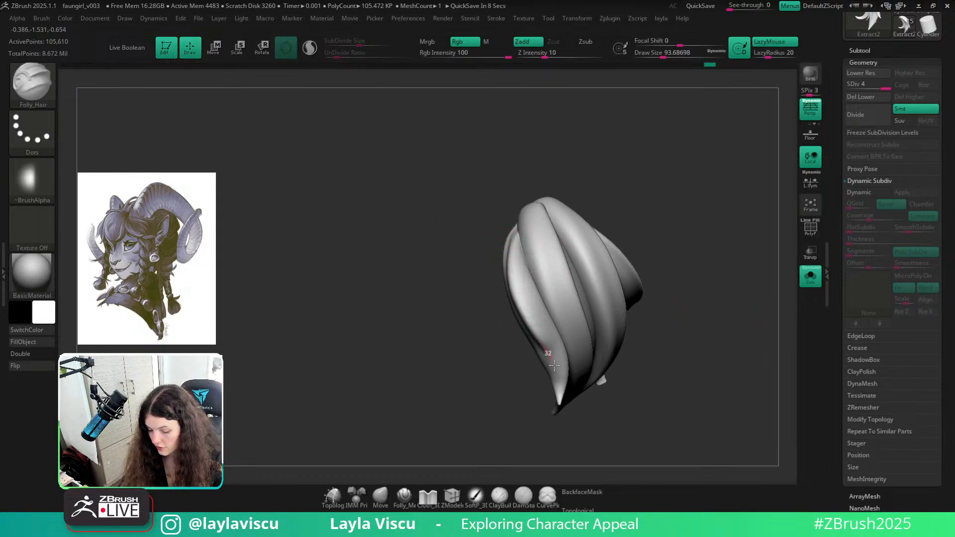
{"action": "left_click", "coordinate": [554, 444], "text": "ctrl+shift"}
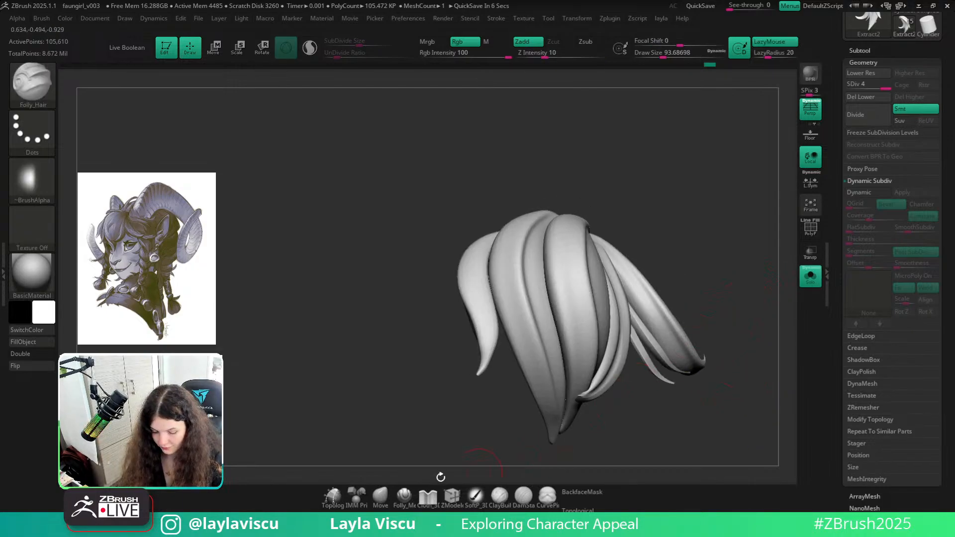
Switch to the Move brush at a draw size of about 51 and leave Solo mode to show the whole bust
{"action": "left_click", "coordinate": [380, 495]}
{"action": "key", "text": "s"}
{"action": "left_click_drag", "start_coordinate": [483, 341], "coordinate": [488, 330]}
{"action": "right_click_drag", "start_coordinate": [488, 330], "coordinate": [791, 286], "text": "ctrl"}
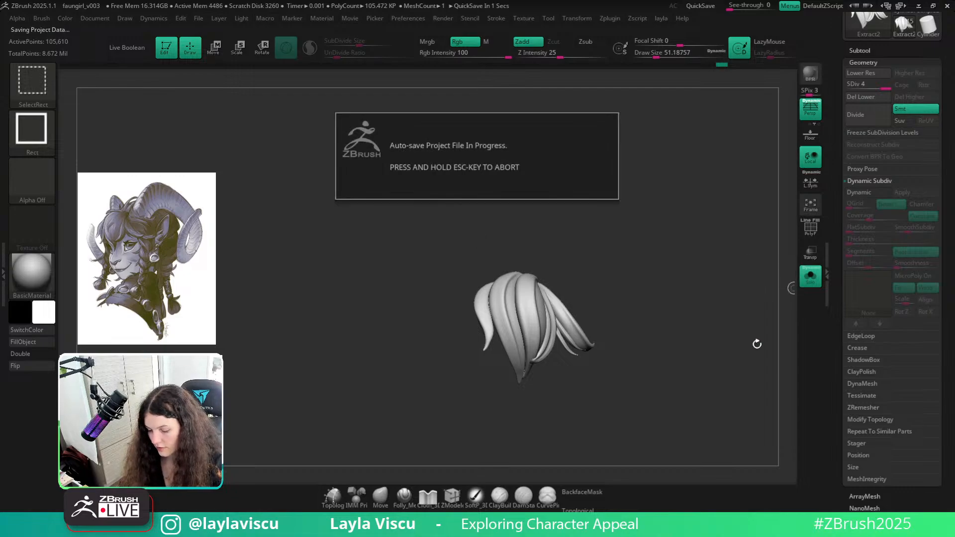
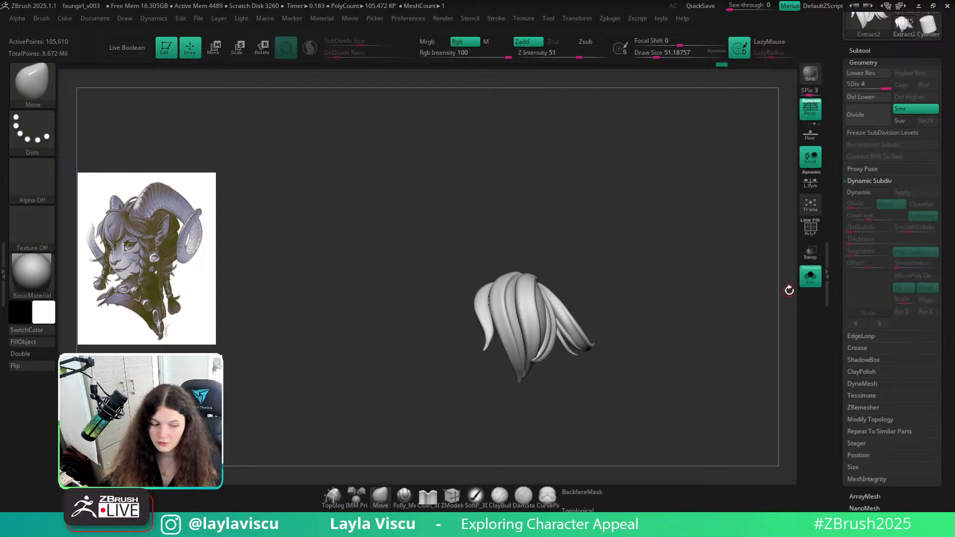
{"action": "left_click_drag", "start_coordinate": [676, 309], "coordinate": [706, 303]}
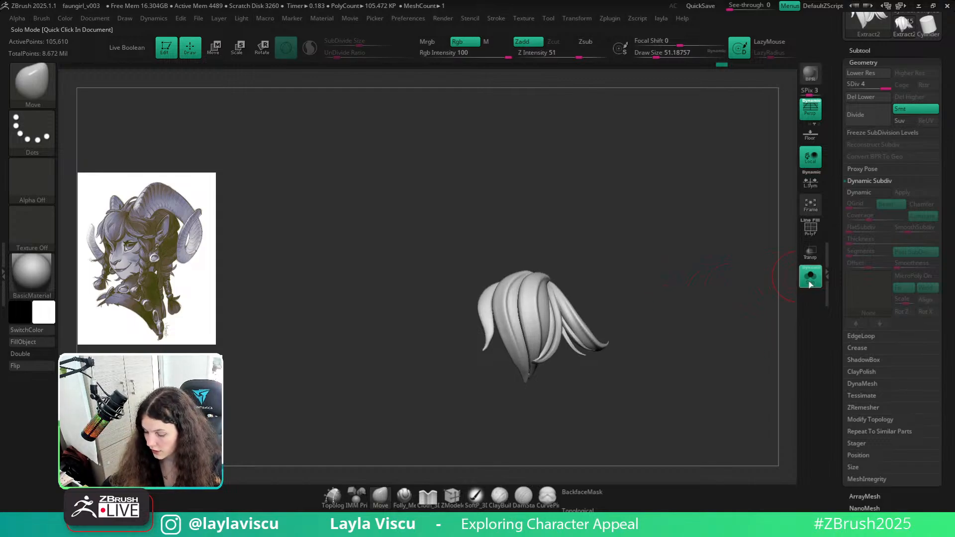
{"action": "left_click", "coordinate": [810, 280]}
{"action": "mouse_move", "coordinate": [741, 311]}
{"action": "right_mouse_down", "text": "ctrl"}
{"action": "mouse_move", "coordinate": [751, 377]}
{"action": "mouse_move", "coordinate": [714, 292]}
{"action": "mouse_move", "coordinate": [638, 345]}
{"action": "mouse_move", "coordinate": [717, 348]}
{"action": "mouse_move", "coordinate": [683, 377]}
{"action": "right_mouse_up", "text": "ctrl"}
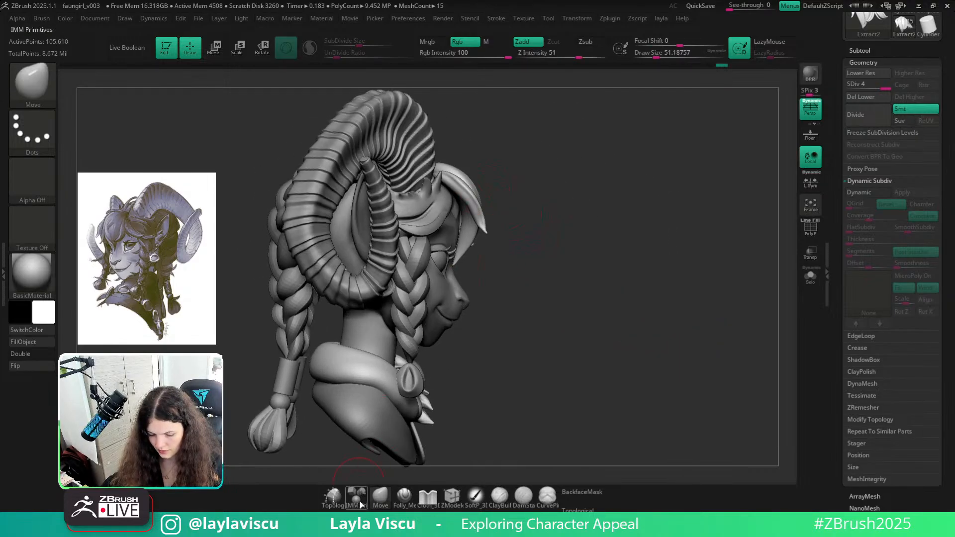
Undo the Move adjustment on the fringe's side strand and turn on topological masking for the Move brush
{"action": "key", "text": "b"}
{"action": "right_click_drag", "start_coordinate": [464, 186], "coordinate": [475, 209], "text": "ctrl"}
{"action": "key", "text": "s"}
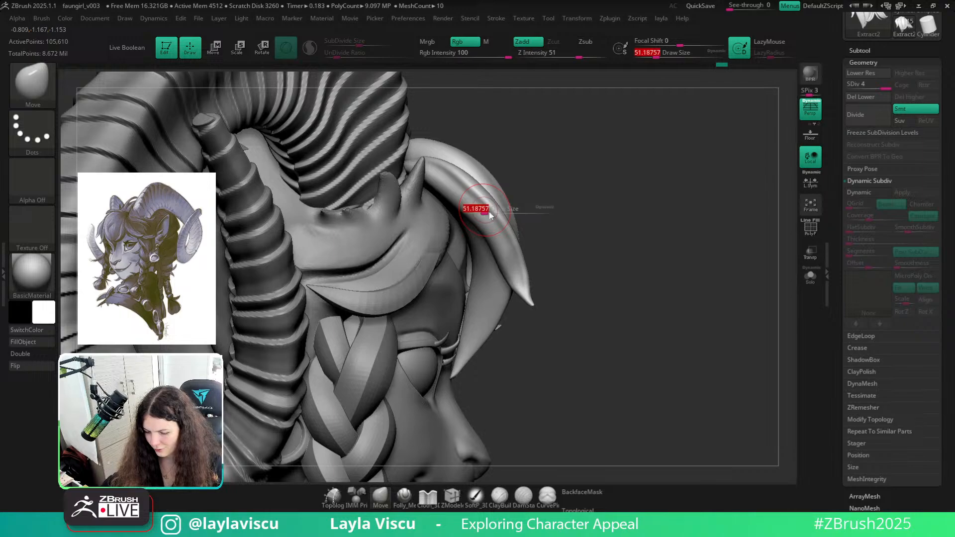
{"action": "mouse_move", "coordinate": [473, 210]}
{"action": "left_mouse_down"}
{"action": "mouse_move", "coordinate": [485, 213]}
{"action": "mouse_move", "coordinate": [485, 198]}
{"action": "mouse_move", "coordinate": [470, 219]}
{"action": "left_mouse_up"}
{"action": "key", "text": "s"}
{"action": "key", "text": "s"}
{"action": "key", "text": "ctrl+z"}
{"action": "left_click", "coordinate": [573, 509]}
{"action": "right_click_drag", "start_coordinate": [487, 279], "coordinate": [490, 348], "text": "ctrl"}
{"action": "mouse_move", "coordinate": [766, 324]}
{"action": "right_mouse_down"}
{"action": "mouse_move", "coordinate": [751, 328]}
{"action": "mouse_move", "coordinate": [731, 379]}
{"action": "right_mouse_up"}
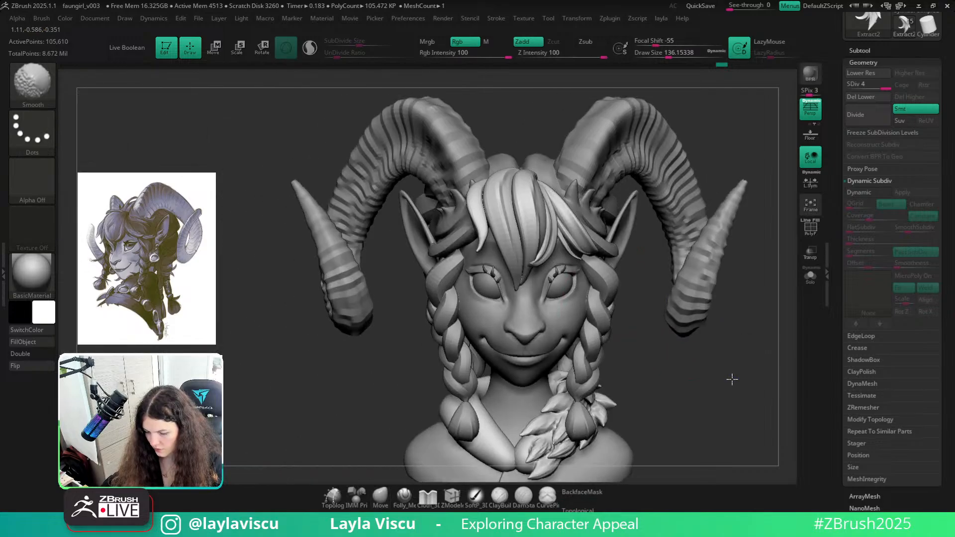
Add finer grooves to the front fringe strands using the Folly_Hair brush at a draw size of about 41
{"action": "key", "text": "b"}
{"action": "key", "text": "f"}
{"action": "key", "text": "h"}
{"action": "key", "text": "s"}
{"action": "left_click_drag", "start_coordinate": [682, 369], "coordinate": [667, 367]}
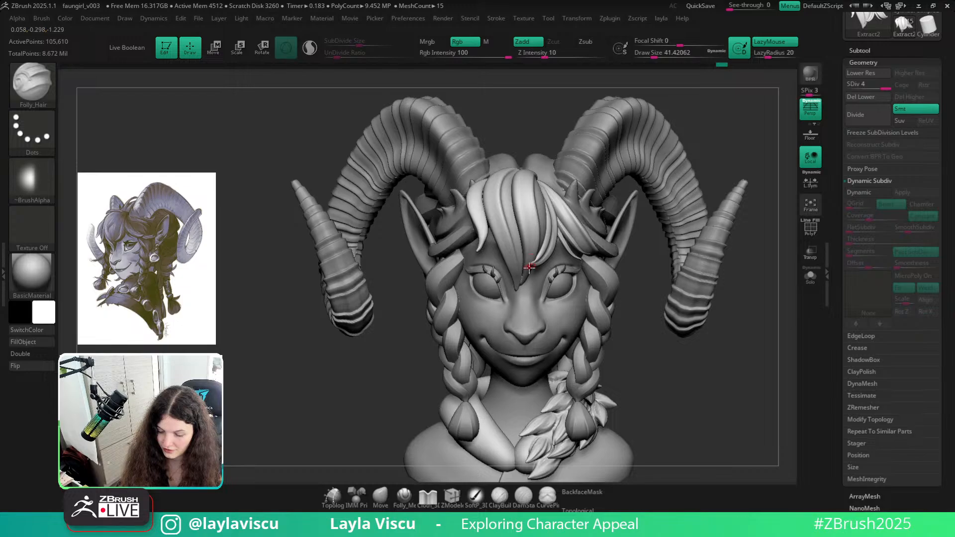
{"action": "left_click_drag", "start_coordinate": [523, 179], "coordinate": [549, 230]}
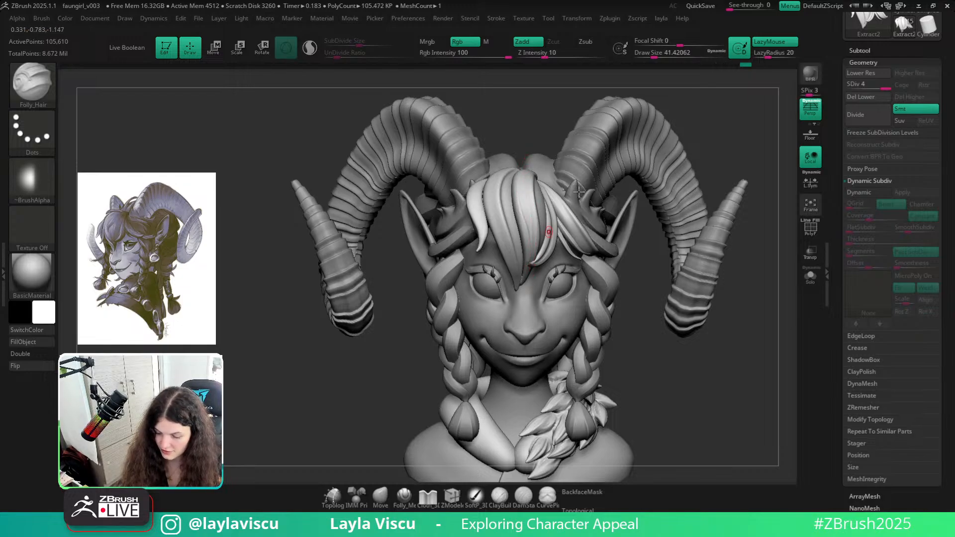
{"action": "mouse_move", "coordinate": [544, 116]}
{"action": "right_mouse_down"}
{"action": "mouse_move", "coordinate": [526, 161]}
{"action": "mouse_move", "coordinate": [507, 309]}
{"action": "right_mouse_up"}
{"action": "mouse_move", "coordinate": [491, 160]}
{"action": "left_mouse_down"}
{"action": "mouse_move", "coordinate": [467, 245]}
{"action": "mouse_move", "coordinate": [475, 274]}
{"action": "left_mouse_up"}
{"action": "mouse_move", "coordinate": [597, 319]}
{"action": "right_mouse_down", "text": "ctrl"}
{"action": "mouse_move", "coordinate": [714, 386]}
{"action": "mouse_move", "coordinate": [686, 337]}
{"action": "mouse_move", "coordinate": [712, 441]}
{"action": "mouse_move", "coordinate": [733, 426]}
{"action": "right_mouse_up", "text": "ctrl"}
{"action": "right_click_drag", "start_coordinate": [733, 426], "coordinate": [689, 421], "text": "ctrl"}
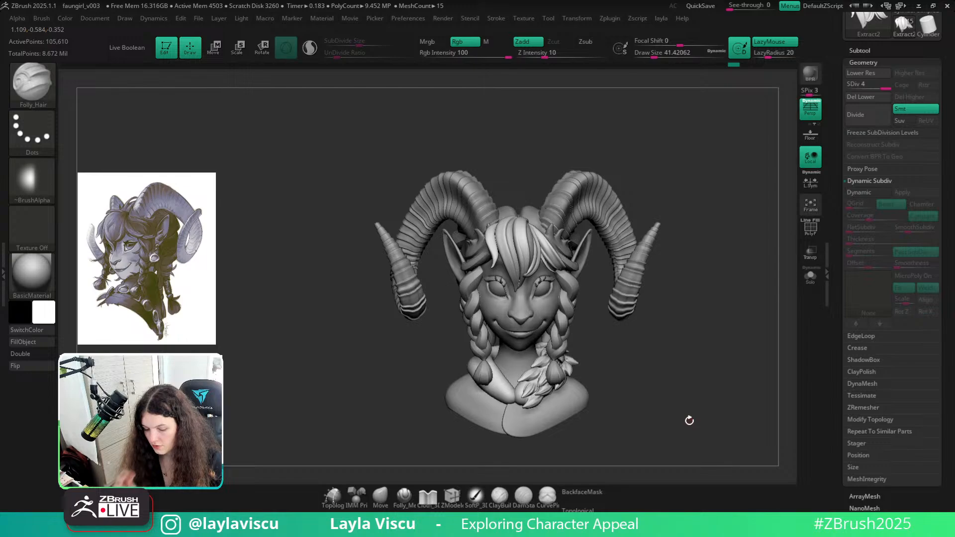
Set the draw size to about 65, select the fur collar subtool and isolate it in Solo mode
{"action": "right_click_drag", "start_coordinate": [703, 354], "coordinate": [677, 342]}
{"action": "key", "text": "s"}
{"action": "left_click_drag", "start_coordinate": [675, 323], "coordinate": [679, 323]}
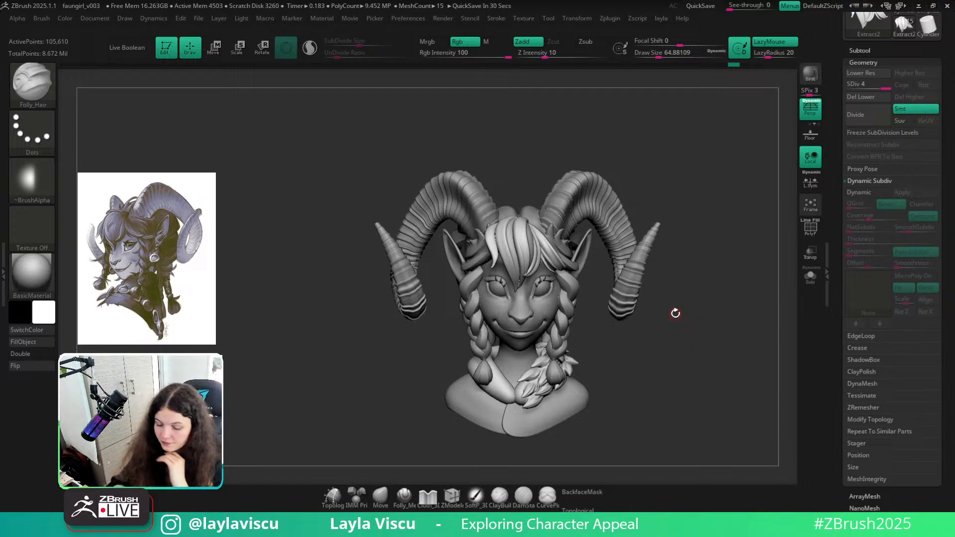
{"action": "mouse_move", "coordinate": [680, 361]}
{"action": "left_mouse_down"}
{"action": "mouse_move", "coordinate": [643, 347]}
{"action": "mouse_move", "coordinate": [603, 356]}
{"action": "mouse_move", "coordinate": [604, 320]}
{"action": "left_mouse_up"}
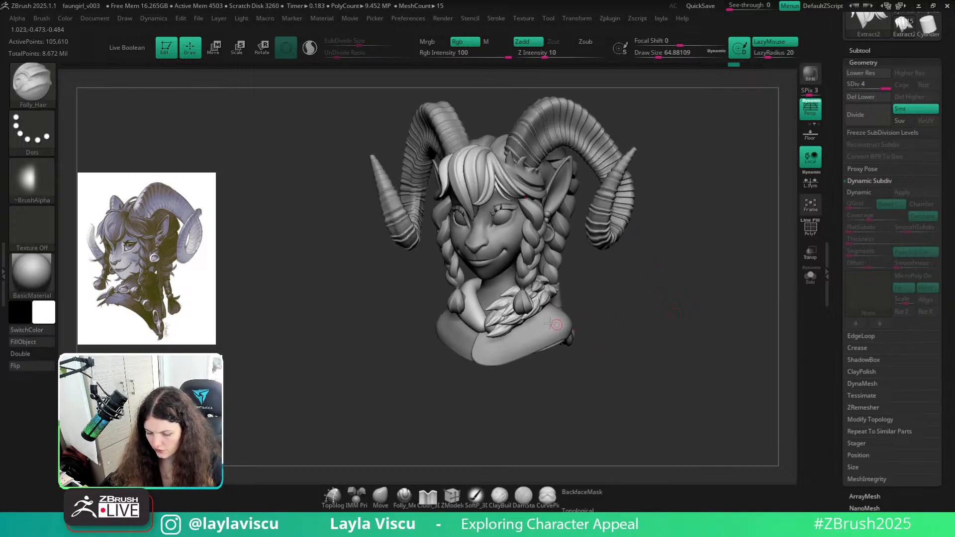
{"action": "left_click", "coordinate": [547, 304], "text": "alt"}
{"action": "left_click", "coordinate": [811, 276]}
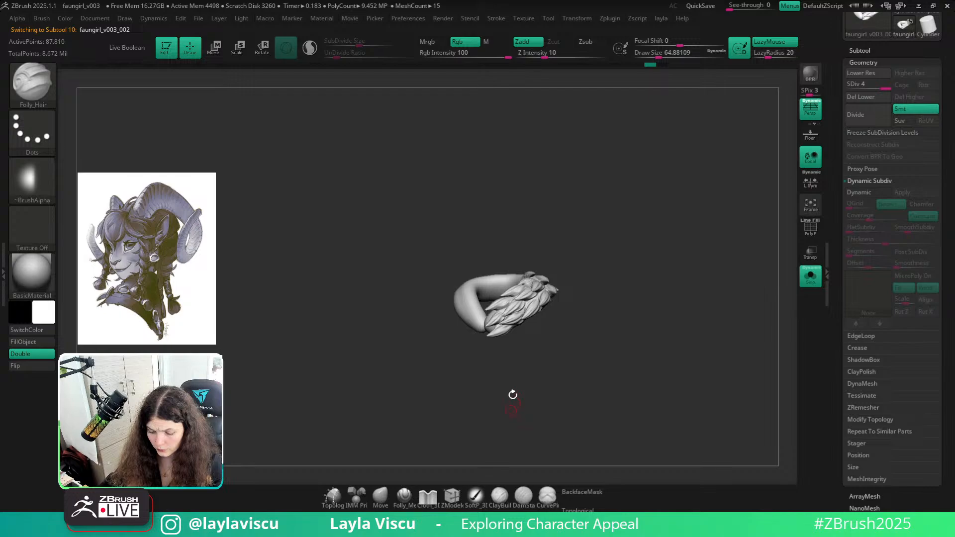
{"action": "left_click_drag", "start_coordinate": [512, 394], "coordinate": [554, 368]}
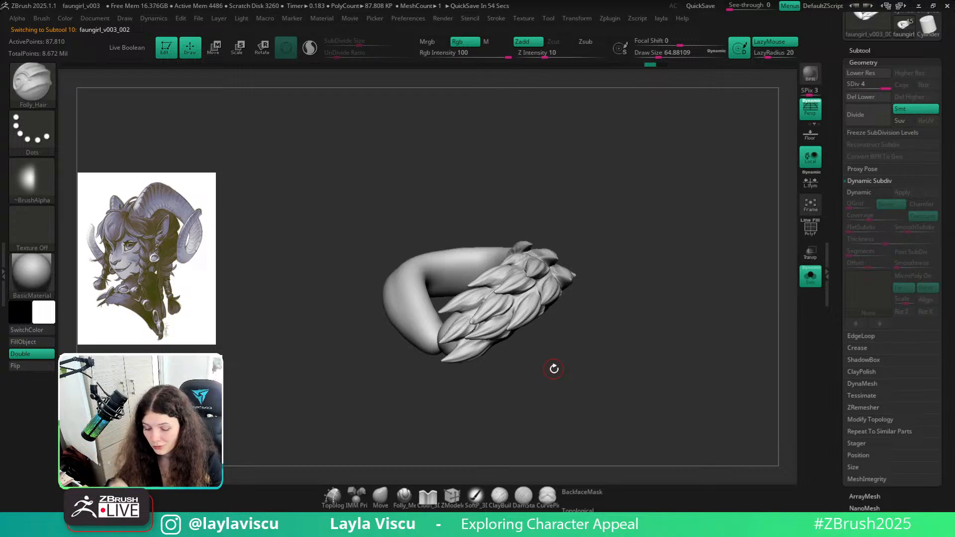
{"action": "right_click_drag", "start_coordinate": [439, 431], "coordinate": [574, 358], "text": "ctrl"}
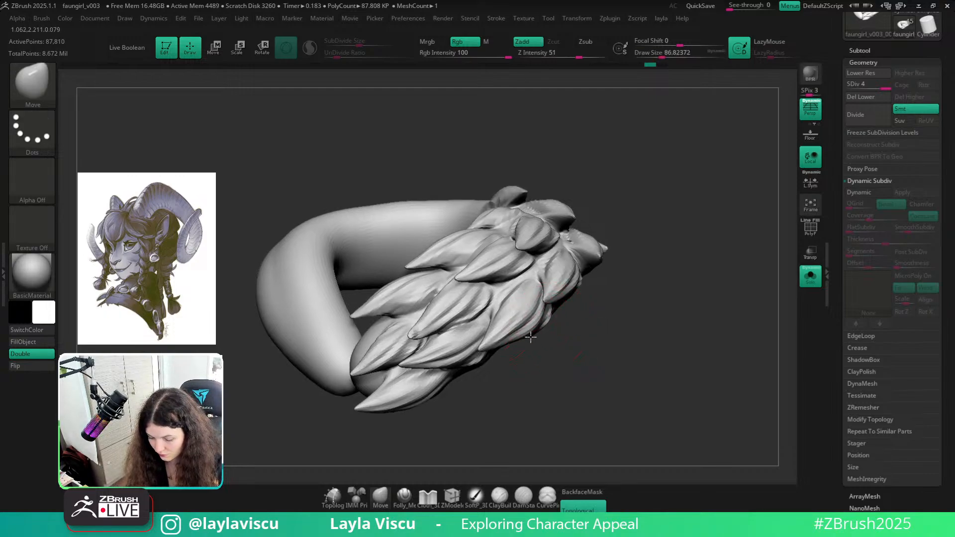
Reshape the collar's overlapping fur tufts using the Move brush at a draw size of about 74
{"action": "left_click_drag", "start_coordinate": [523, 334], "coordinate": [545, 330]}
{"action": "key", "text": "s"}
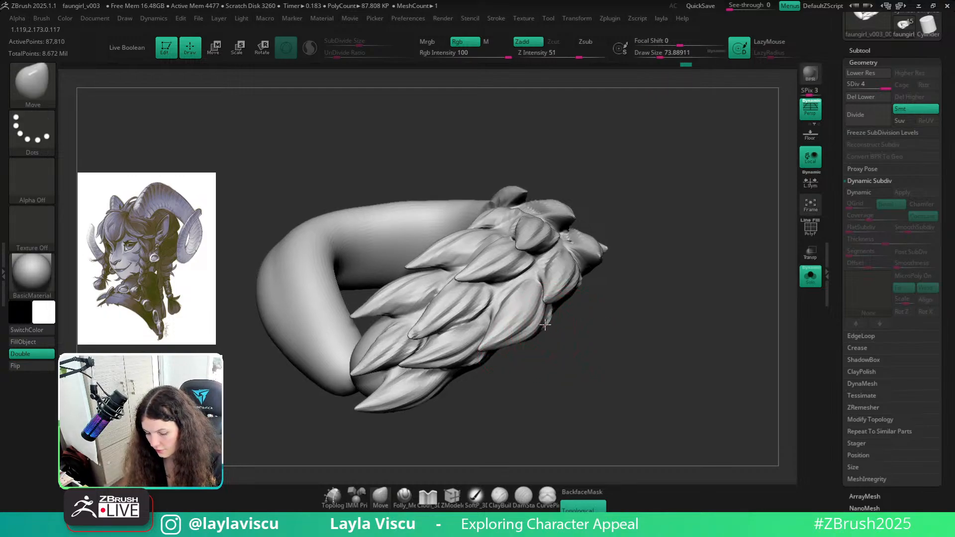
{"action": "right_click_drag", "start_coordinate": [546, 325], "coordinate": [572, 342]}
{"action": "right_click_drag", "start_coordinate": [604, 308], "coordinate": [581, 292]}
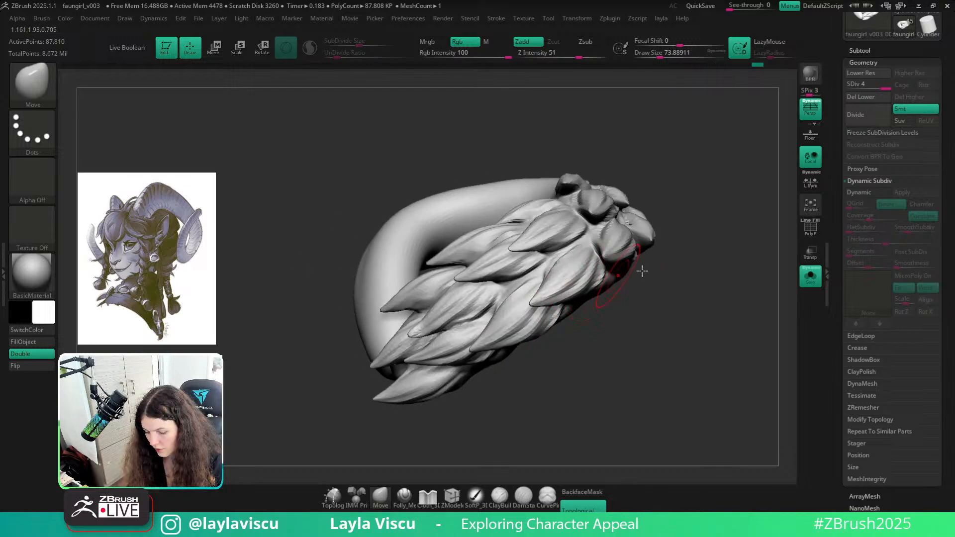
{"action": "mouse_move", "coordinate": [642, 270]}
{"action": "right_mouse_down"}
{"action": "mouse_move", "coordinate": [650, 301]}
{"action": "mouse_move", "coordinate": [724, 320]}
{"action": "mouse_move", "coordinate": [676, 318]}
{"action": "mouse_move", "coordinate": [687, 318]}
{"action": "mouse_move", "coordinate": [690, 335]}
{"action": "mouse_move", "coordinate": [613, 306]}
{"action": "right_mouse_up"}
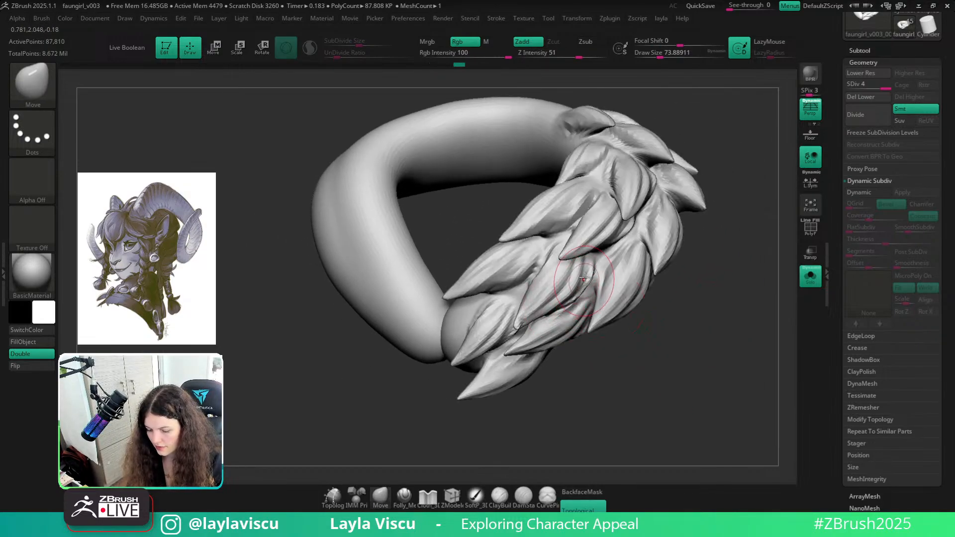
{"action": "mouse_move", "coordinate": [642, 278]}
{"action": "right_mouse_down"}
{"action": "mouse_move", "coordinate": [702, 323]}
{"action": "mouse_move", "coordinate": [642, 236]}
{"action": "mouse_move", "coordinate": [735, 283]}
{"action": "mouse_move", "coordinate": [712, 288]}
{"action": "right_mouse_up"}
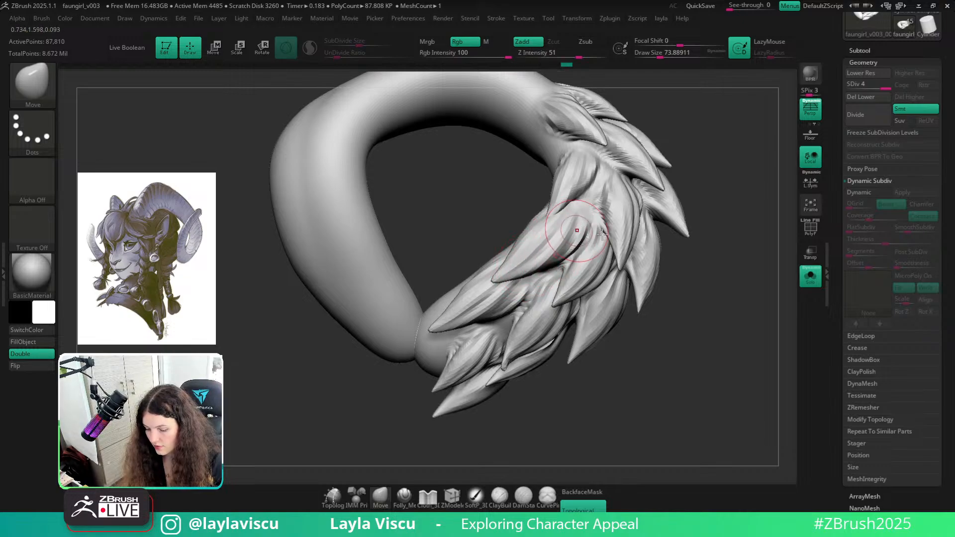
{"action": "right_click_drag", "start_coordinate": [567, 241], "coordinate": [716, 254]}
{"action": "right_click_drag", "start_coordinate": [699, 301], "coordinate": [494, 316]}
Adjust the lower collar tufts using the Move brush at a draw size of about 94 with backface masking on
{"action": "key", "text": "s"}
{"action": "left_click_drag", "start_coordinate": [498, 313], "coordinate": [503, 314]}
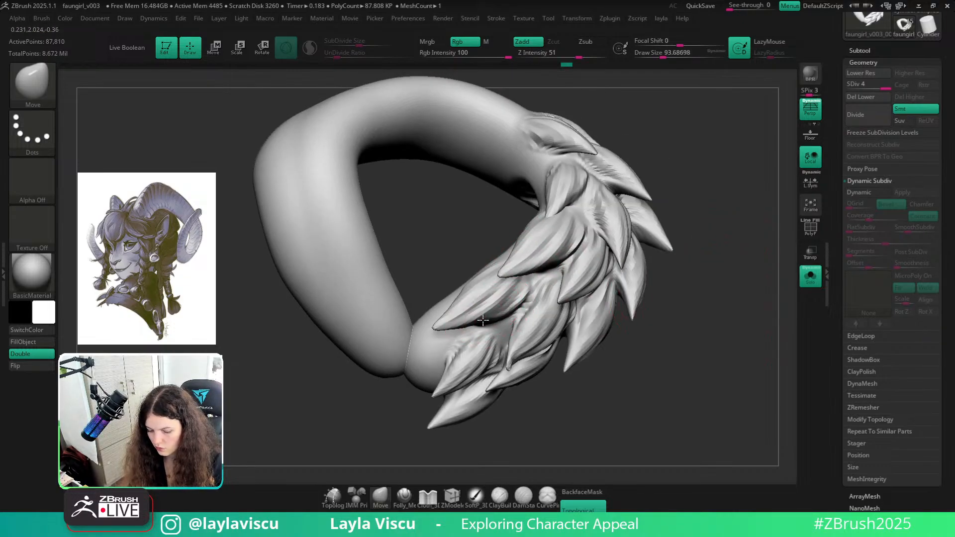
{"action": "mouse_move", "coordinate": [645, 337]}
{"action": "right_mouse_down"}
{"action": "mouse_move", "coordinate": [695, 312]}
{"action": "mouse_move", "coordinate": [651, 385]}
{"action": "right_mouse_up"}
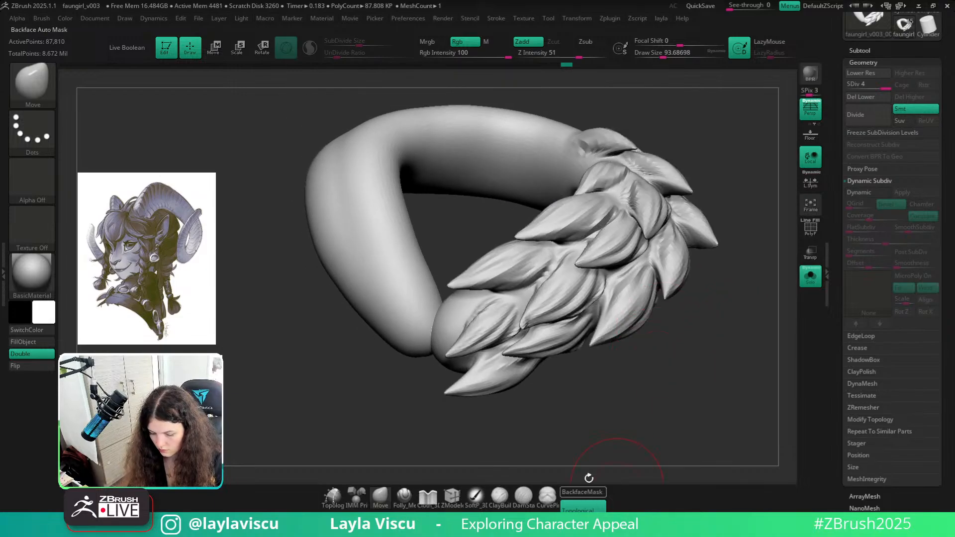
{"action": "left_click", "coordinate": [582, 492]}
{"action": "right_click_drag", "start_coordinate": [557, 437], "coordinate": [498, 356]}
{"action": "mouse_move", "coordinate": [498, 356]}
{"action": "left_mouse_down"}
{"action": "mouse_move", "coordinate": [488, 348]}
{"action": "mouse_move", "coordinate": [502, 396]}
{"action": "left_mouse_up"}
Smooth the crease between the lower collar tufts at a draw size of about 33
{"action": "mouse_move", "coordinate": [712, 380]}
{"action": "right_mouse_down"}
{"action": "mouse_move", "coordinate": [761, 382]}
{"action": "mouse_move", "coordinate": [689, 390]}
{"action": "mouse_move", "coordinate": [670, 365]}
{"action": "right_mouse_up"}
{"action": "key", "text": "s"}
{"action": "left_click_drag", "start_coordinate": [669, 365], "coordinate": [658, 364]}
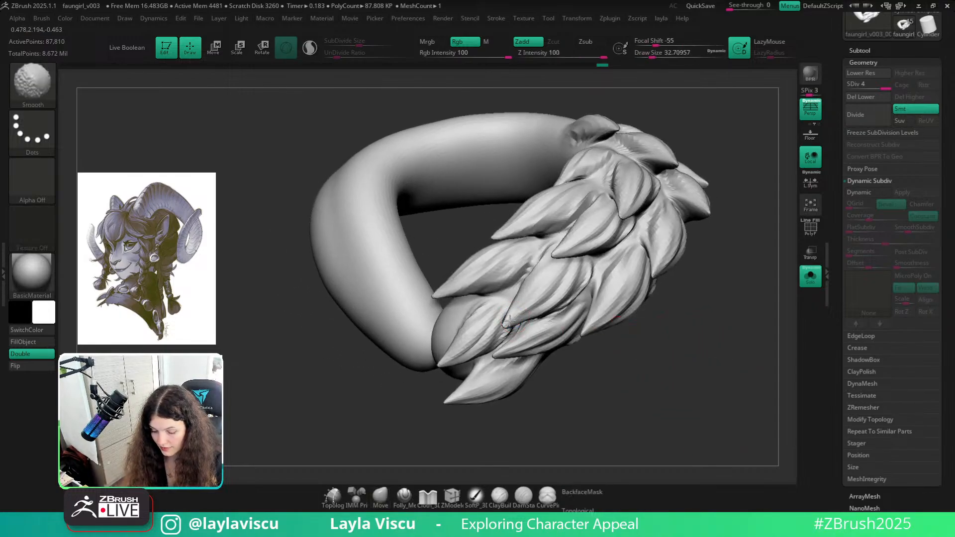
{"action": "right_click_drag", "start_coordinate": [652, 308], "coordinate": [598, 297], "text": "ctrl"}
{"action": "right_click_drag", "start_coordinate": [532, 316], "coordinate": [526, 324], "text": "ctrl"}
{"action": "left_click_drag", "start_coordinate": [505, 321], "coordinate": [496, 330], "text": "shift"}
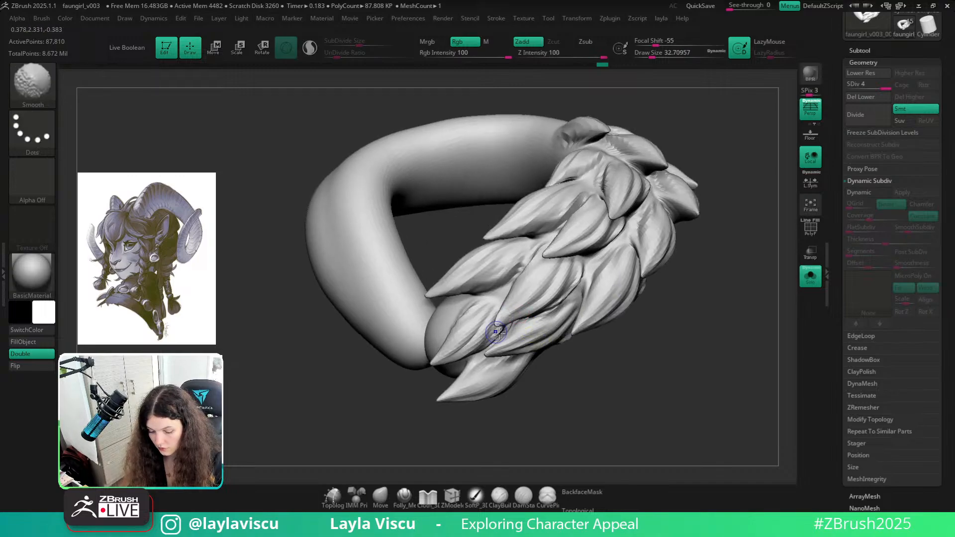
Leave Solo mode and frame the whole bust with the refined fur collar
{"action": "right_click_drag", "start_coordinate": [666, 263], "coordinate": [748, 315], "text": "ctrl"}
{"action": "left_click", "coordinate": [810, 280]}
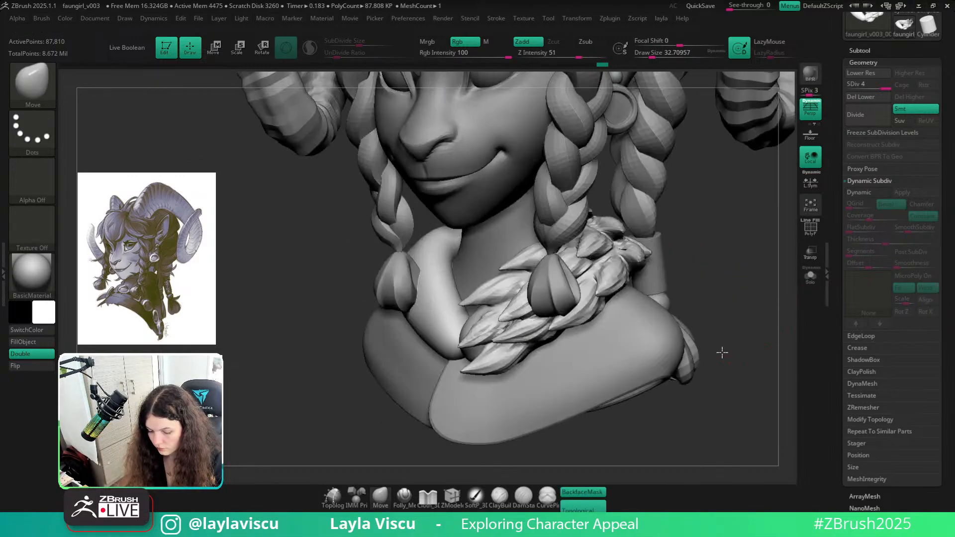
{"action": "right_click_drag", "start_coordinate": [721, 352], "coordinate": [727, 320], "text": "ctrl"}
{"action": "mouse_move", "coordinate": [733, 384]}
{"action": "right_mouse_down"}
{"action": "mouse_move", "coordinate": [708, 326]}
{"action": "mouse_move", "coordinate": [700, 443]}
{"action": "right_mouse_up"}
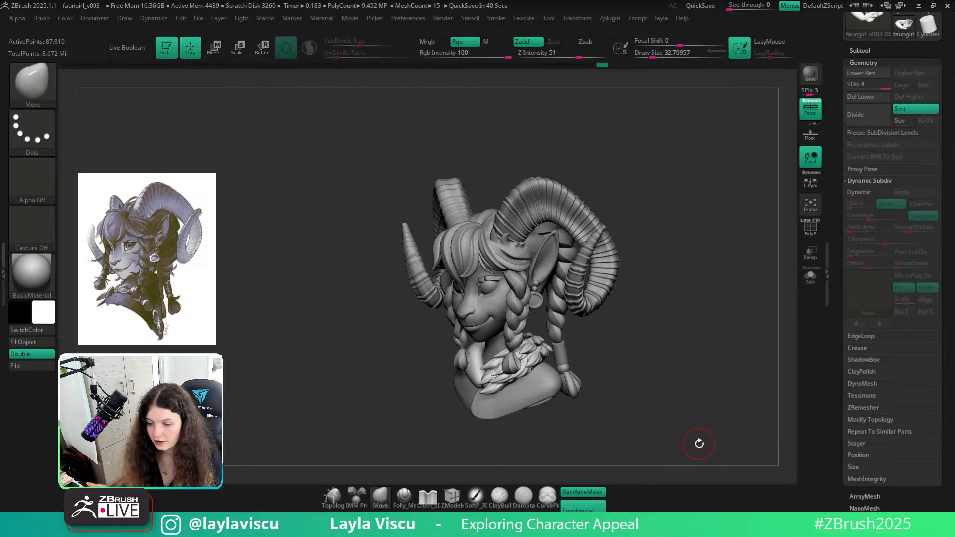
{"action": "mouse_move", "coordinate": [702, 333]}
{"action": "left_mouse_down"}
{"action": "mouse_move", "coordinate": [695, 343]}
{"action": "mouse_move", "coordinate": [725, 297]}
{"action": "mouse_move", "coordinate": [674, 351]}
{"action": "mouse_move", "coordinate": [736, 320]}
{"action": "mouse_move", "coordinate": [693, 373]}
{"action": "mouse_move", "coordinate": [687, 404]}
{"action": "left_mouse_up"}
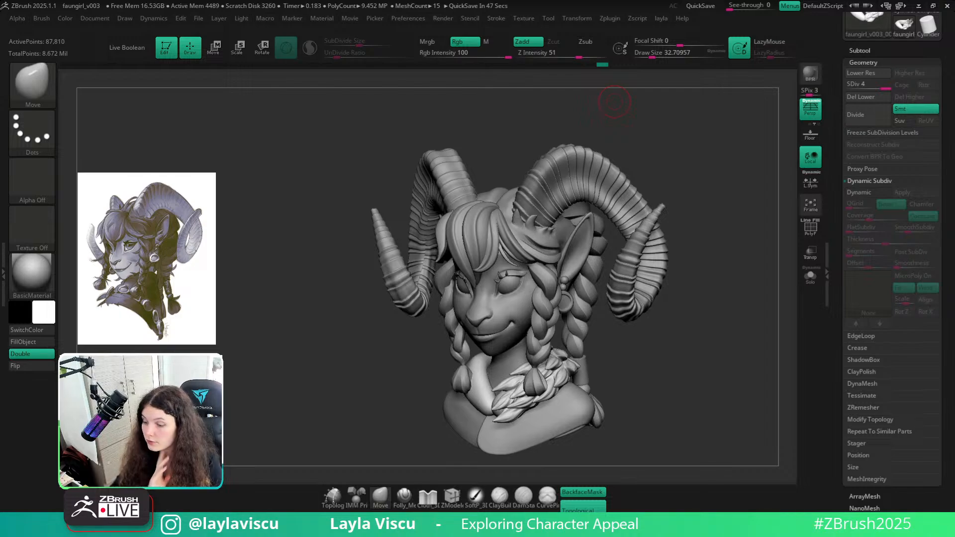
Select the main hair subtool behind the fringe and check the bust from both sides and the front
{"action": "left_click_drag", "start_coordinate": [679, 398], "coordinate": [607, 330]}
{"action": "left_click", "coordinate": [549, 241], "text": "alt"}
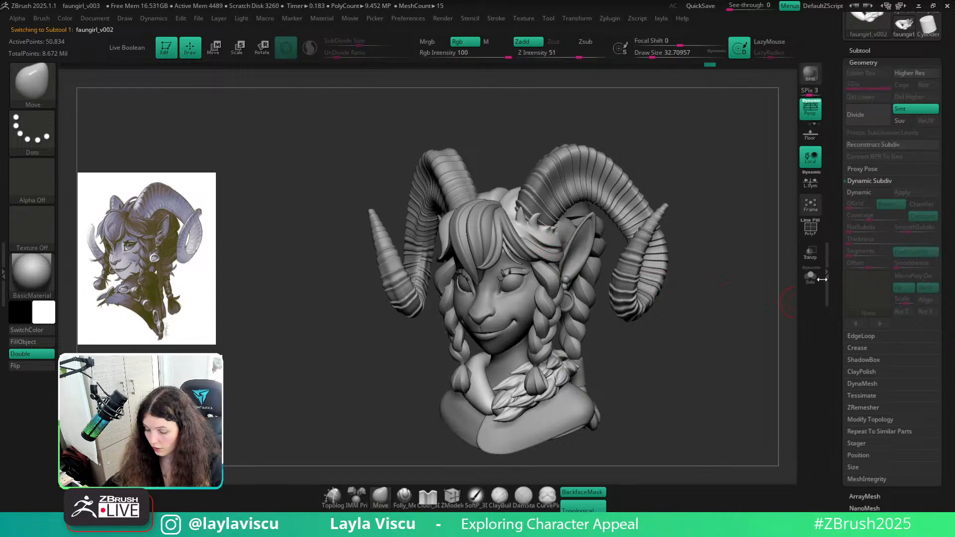
{"action": "mouse_move", "coordinate": [776, 309]}
{"action": "left_mouse_down"}
{"action": "mouse_move", "coordinate": [757, 329]}
{"action": "mouse_move", "coordinate": [721, 322]}
{"action": "mouse_move", "coordinate": [772, 309]}
{"action": "mouse_move", "coordinate": [747, 343]}
{"action": "mouse_move", "coordinate": [727, 279]}
{"action": "mouse_move", "coordinate": [674, 320]}
{"action": "mouse_move", "coordinate": [800, 278]}
{"action": "mouse_move", "coordinate": [716, 305]}
{"action": "mouse_move", "coordinate": [726, 299]}
{"action": "left_mouse_up"}
{"action": "left_click_drag", "start_coordinate": [744, 330], "coordinate": [669, 320]}
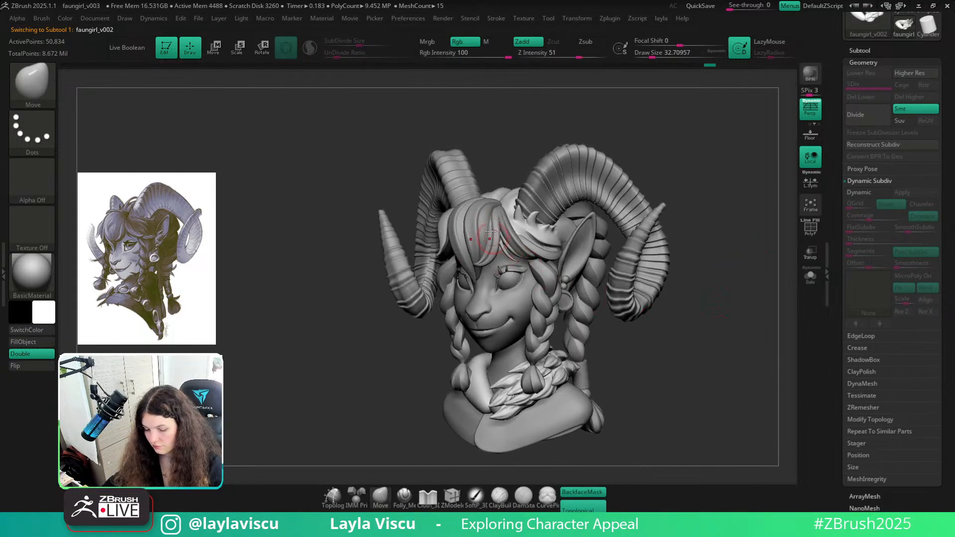
{"action": "mouse_move", "coordinate": [687, 354]}
{"action": "left_mouse_down"}
{"action": "mouse_move", "coordinate": [685, 343]}
{"action": "mouse_move", "coordinate": [700, 346]}
{"action": "mouse_move", "coordinate": [680, 367]}
{"action": "mouse_move", "coordinate": [715, 365]}
{"action": "mouse_move", "coordinate": [605, 301]}
{"action": "left_mouse_up"}
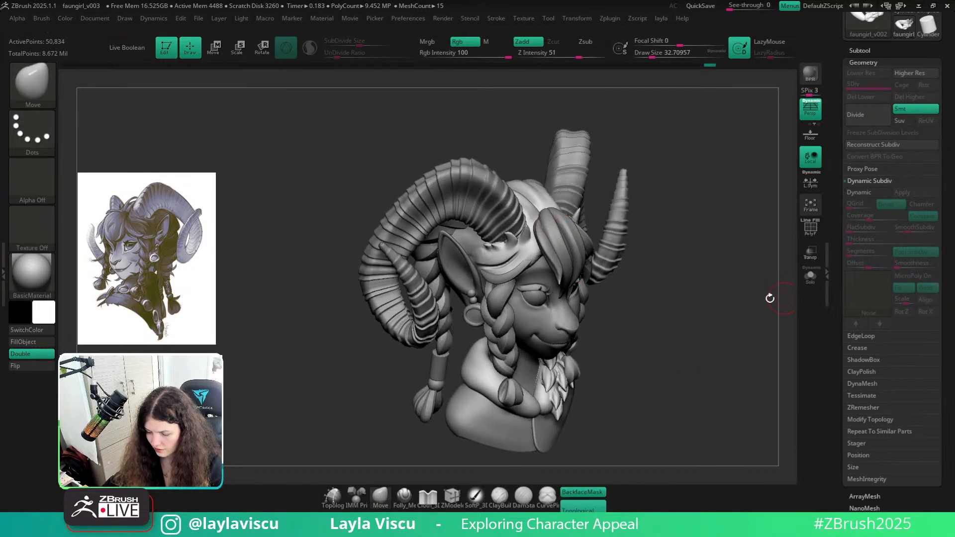
{"action": "left_click_drag", "start_coordinate": [770, 298], "coordinate": [737, 284]}
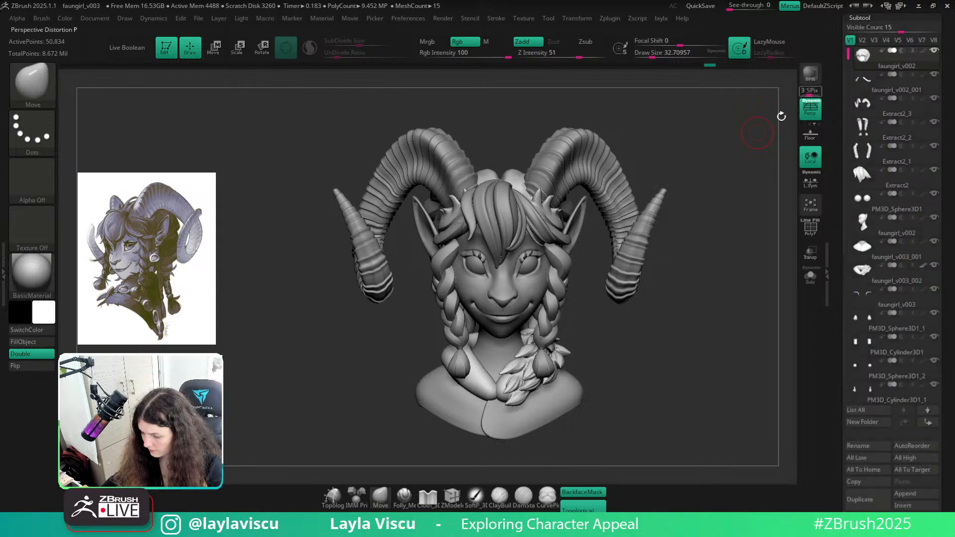
Hide the fringe and braid subtools Extract2, Extract2_1 and Extract2_2 to expose the base hair underneath
{"action": "left_click", "coordinate": [885, 51]}
{"action": "left_click", "coordinate": [896, 177]}
{"action": "left_click", "coordinate": [934, 169]}
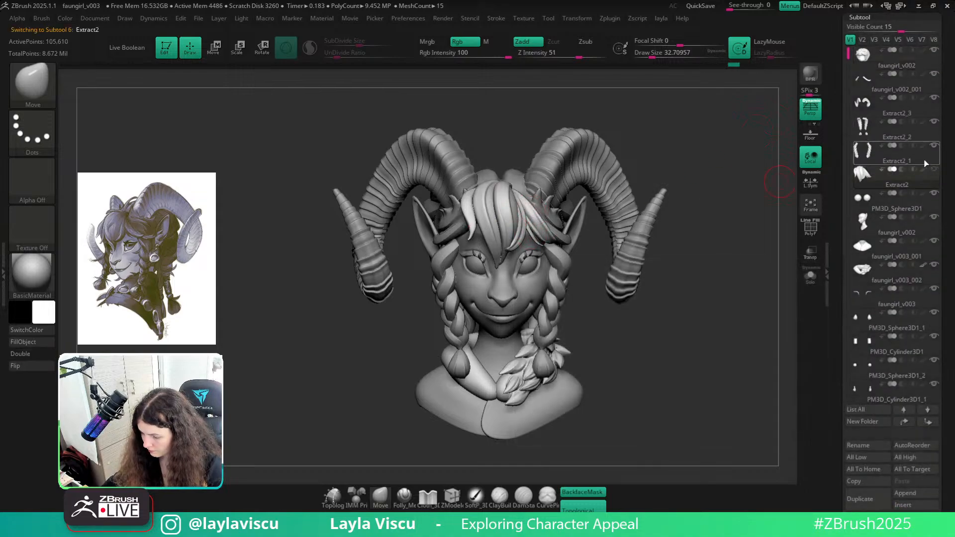
{"action": "left_click", "coordinate": [930, 157]}
{"action": "left_click", "coordinate": [934, 146]}
{"action": "left_click", "coordinate": [934, 122]}
Select the base hair subtool faungirl_v002 on the head and show the hidden fringe and braids again
{"action": "left_click_drag", "start_coordinate": [701, 290], "coordinate": [621, 279]}
{"action": "left_click", "coordinate": [573, 221], "text": "alt"}
{"action": "mouse_move", "coordinate": [706, 344]}
{"action": "left_mouse_down"}
{"action": "mouse_move", "coordinate": [738, 338]}
{"action": "mouse_move", "coordinate": [700, 342]}
{"action": "mouse_move", "coordinate": [689, 333]}
{"action": "mouse_move", "coordinate": [719, 335]}
{"action": "mouse_move", "coordinate": [709, 354]}
{"action": "mouse_move", "coordinate": [717, 371]}
{"action": "mouse_move", "coordinate": [715, 324]}
{"action": "mouse_move", "coordinate": [711, 370]}
{"action": "mouse_move", "coordinate": [687, 367]}
{"action": "mouse_move", "coordinate": [704, 362]}
{"action": "mouse_move", "coordinate": [703, 315]}
{"action": "mouse_move", "coordinate": [736, 325]}
{"action": "left_mouse_up"}
{"action": "left_click_drag", "start_coordinate": [935, 122], "coordinate": [935, 169]}
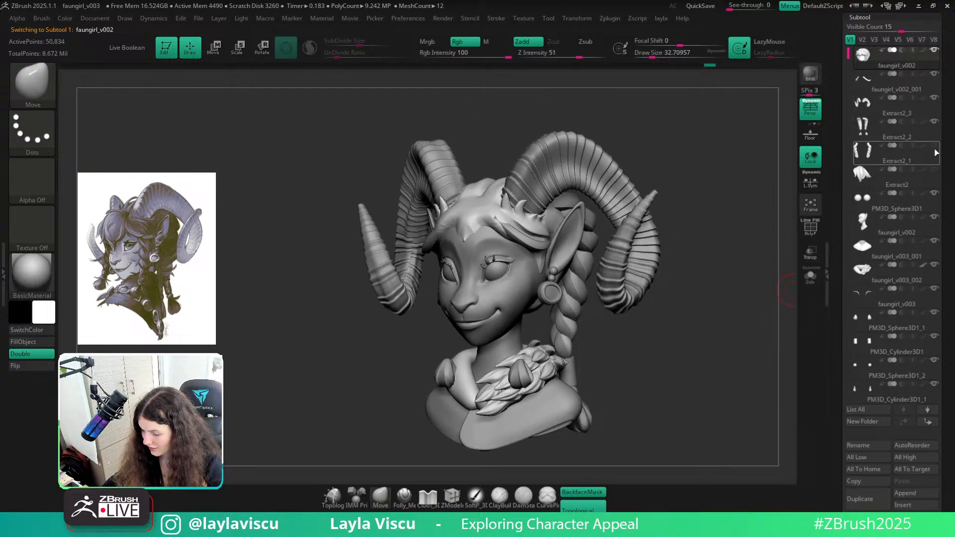
{"action": "left_click_drag", "start_coordinate": [759, 318], "coordinate": [709, 315]}
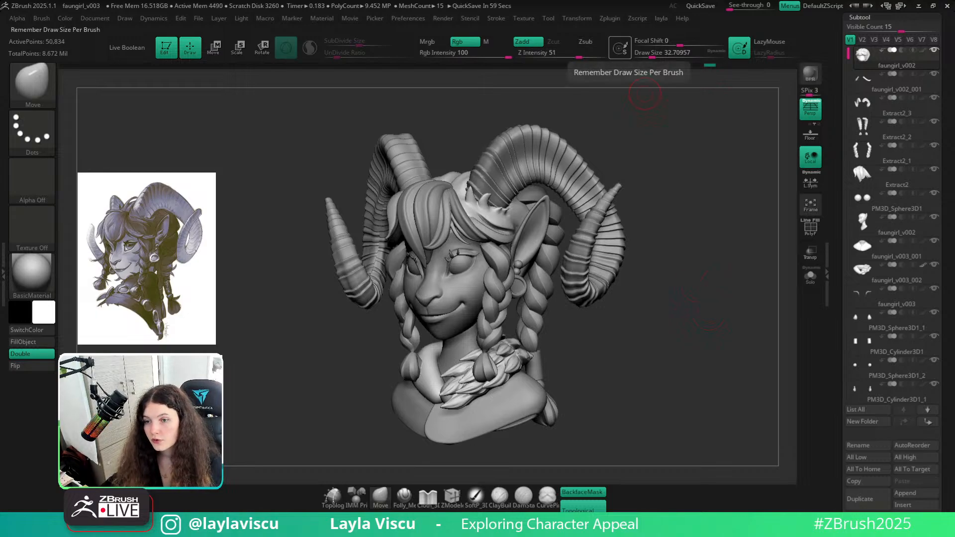
{"action": "mouse_move", "coordinate": [689, 384]}
{"action": "left_mouse_down", "text": "shift"}
{"action": "mouse_move", "coordinate": [655, 374]}
{"action": "mouse_move", "coordinate": [689, 373]}
{"action": "mouse_move", "coordinate": [665, 369]}
{"action": "left_mouse_up", "text": "shift"}
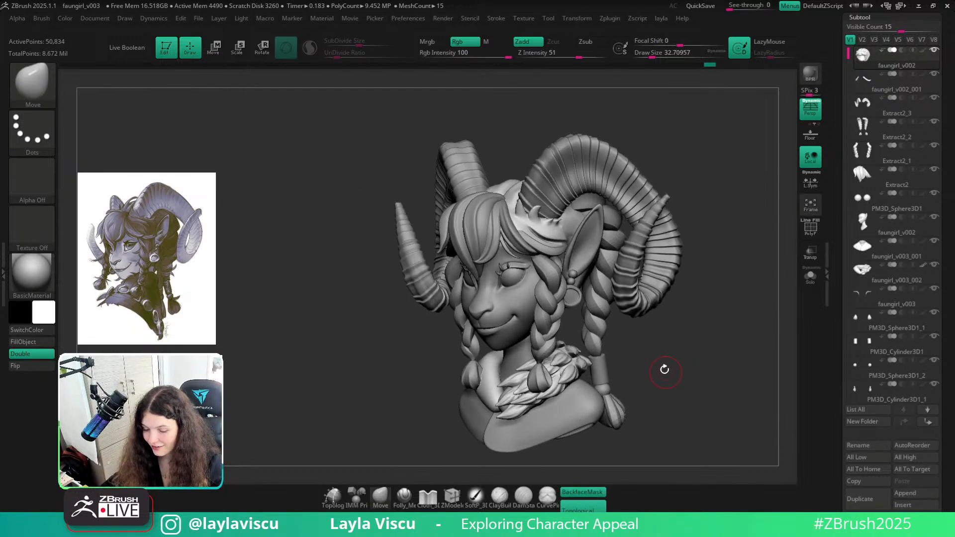
Isolate the base hair mesh in Solo mode and frame the small hair spikes closely
{"action": "left_click", "coordinate": [811, 277]}
{"action": "key", "text": "f"}
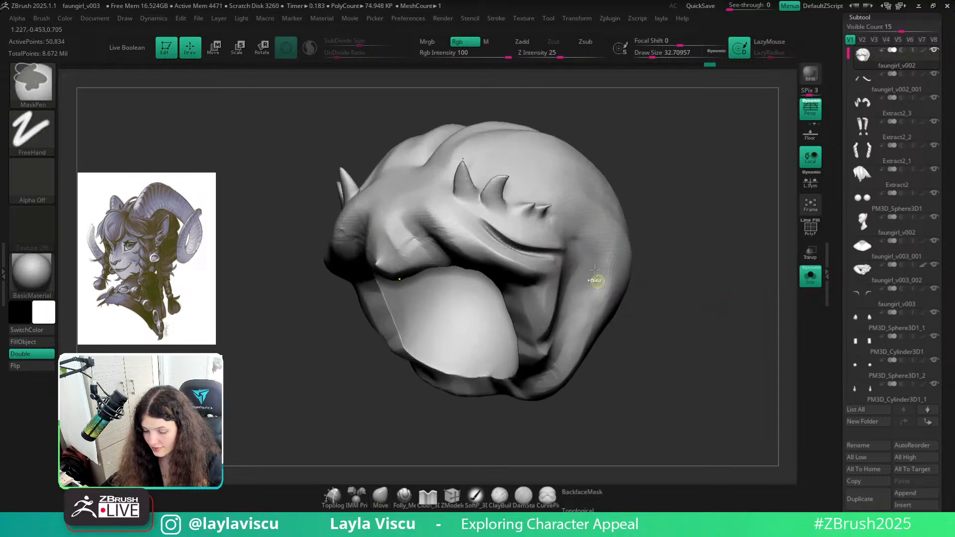
{"action": "key", "text": "shift"}
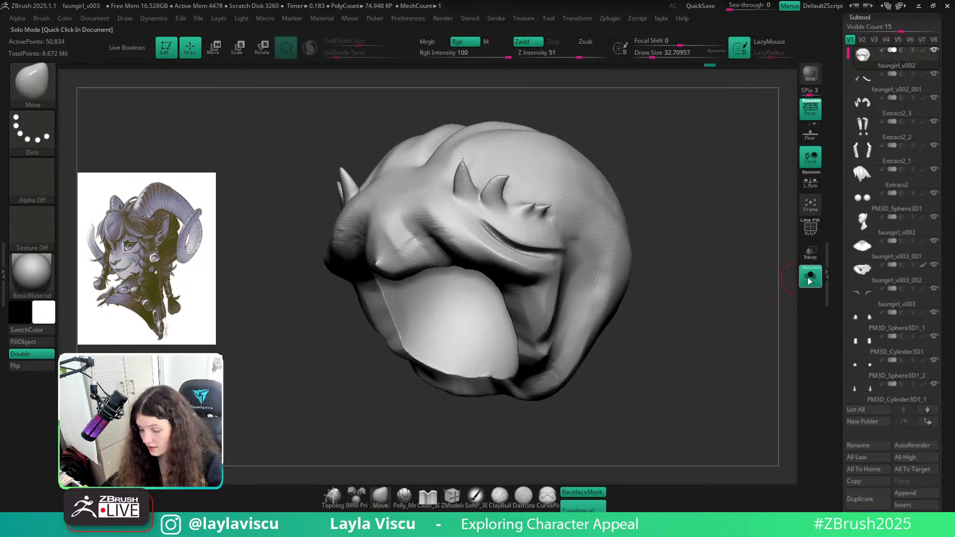
{"action": "mouse_move", "coordinate": [738, 256]}
{"action": "left_mouse_down"}
{"action": "mouse_move", "coordinate": [686, 247]}
{"action": "mouse_move", "coordinate": [520, 145]}
{"action": "left_mouse_up"}
{"action": "key", "text": "ctrl"}
{"action": "left_click_drag", "start_coordinate": [695, 194], "coordinate": [682, 255]}
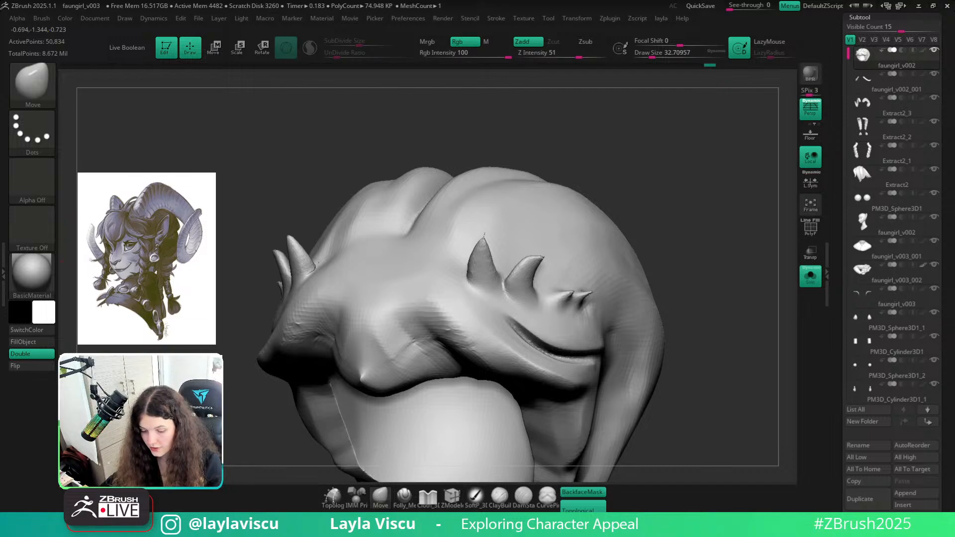
{"action": "right_click_drag", "start_coordinate": [506, 252], "coordinate": [507, 256], "text": "ctrl"}
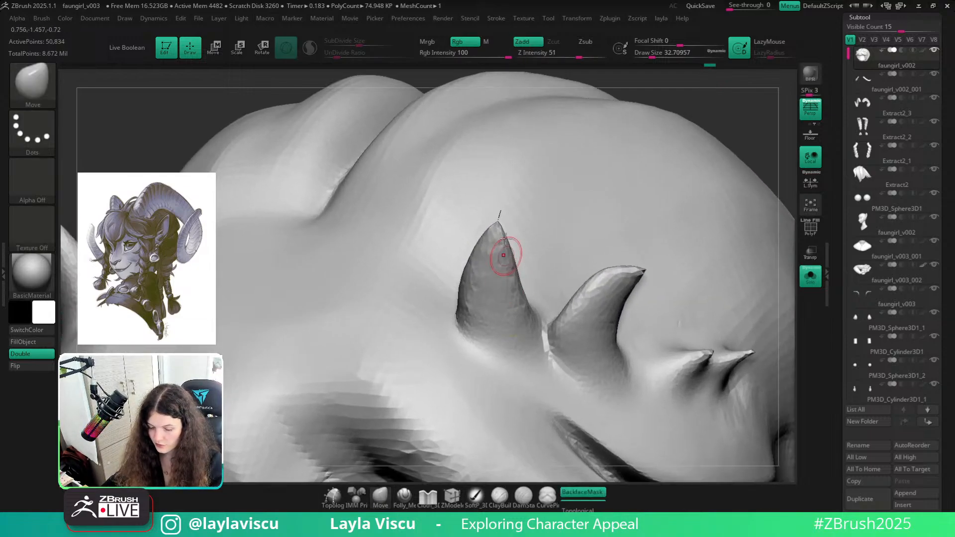
Try to smooth the pointed tip of the front hair spike, and undo the last stroke
{"action": "left_click_drag", "start_coordinate": [496, 225], "coordinate": [515, 217], "text": "shift"}
{"action": "mouse_move", "coordinate": [765, 112]}
{"action": "left_mouse_down"}
{"action": "mouse_move", "coordinate": [768, 87]}
{"action": "mouse_move", "coordinate": [763, 98]}
{"action": "left_mouse_up"}
{"action": "mouse_move", "coordinate": [480, 207]}
{"action": "left_mouse_down", "text": "shift"}
{"action": "mouse_move", "coordinate": [493, 207]}
{"action": "mouse_move", "coordinate": [502, 183]}
{"action": "left_mouse_up", "text": "shift"}
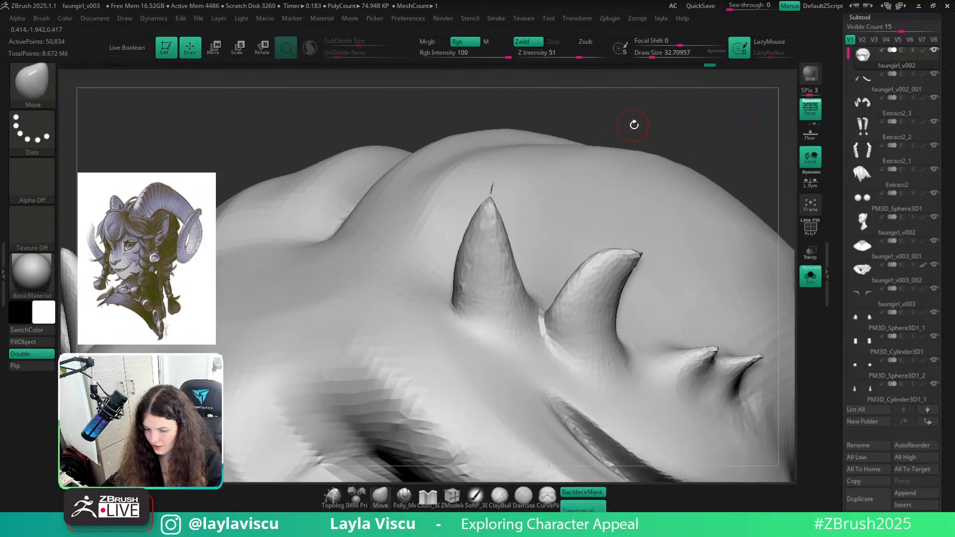
{"action": "left_click_drag", "start_coordinate": [633, 125], "coordinate": [590, 134]}
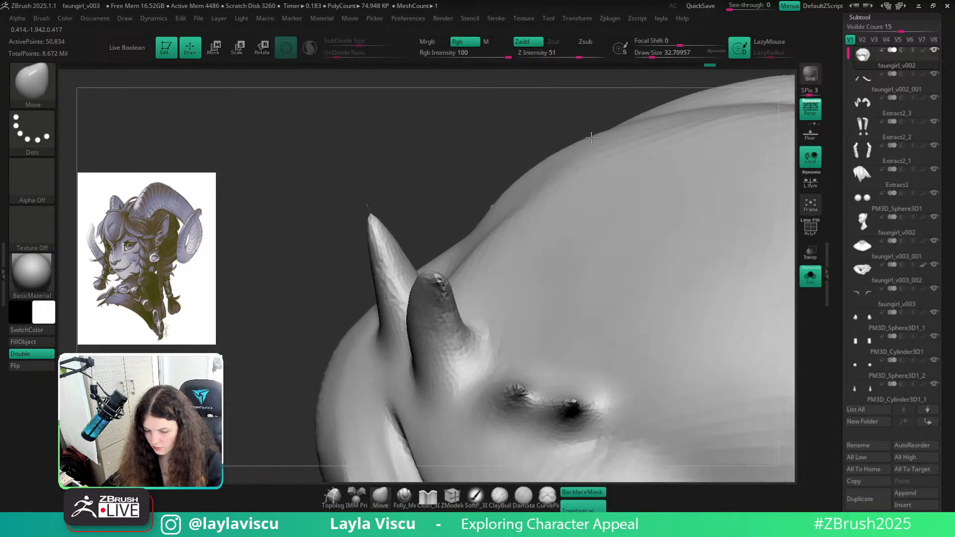
{"action": "key", "text": "ctrl+z"}
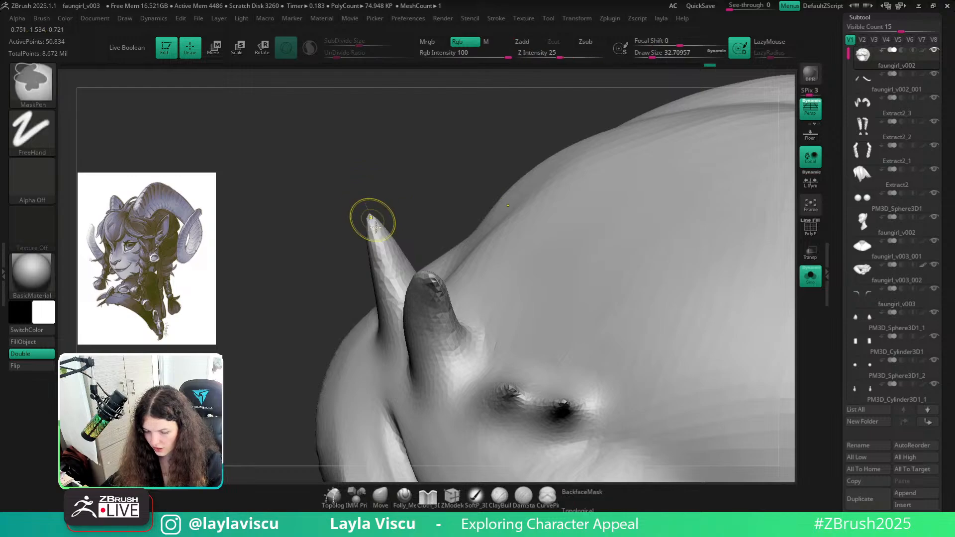
{"action": "left_click_drag", "start_coordinate": [405, 182], "coordinate": [455, 149]}
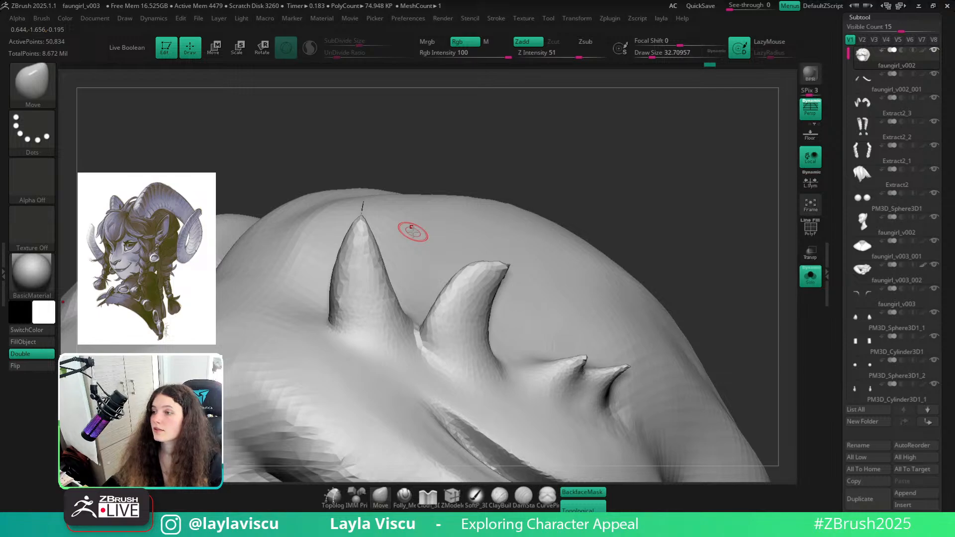
Enable Sculptris Pro and smooth the tips and sides of the two large hair spikes into clean, rounded shapes
{"action": "key", "text": "shift"}
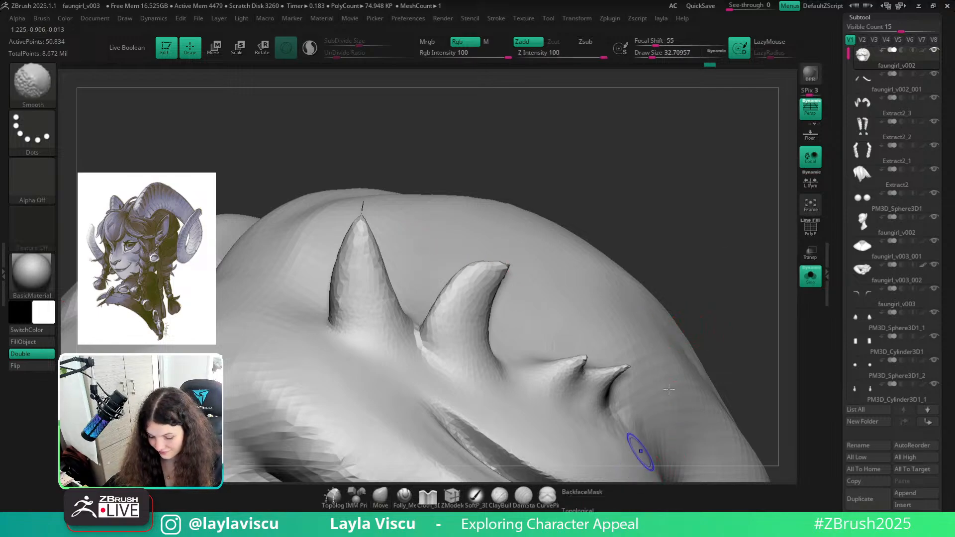
{"action": "left_click", "coordinate": [309, 48]}
{"action": "right_click_drag", "start_coordinate": [454, 226], "coordinate": [420, 224]}
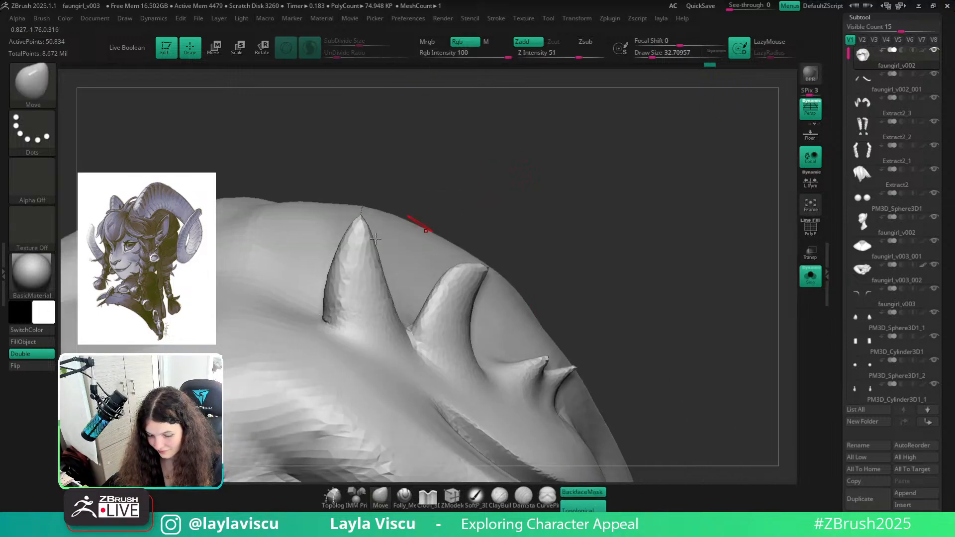
{"action": "left_click_drag", "start_coordinate": [360, 236], "coordinate": [360, 218], "text": "shift"}
{"action": "left_click_drag", "start_coordinate": [496, 179], "coordinate": [497, 214]}
{"action": "left_click_drag", "start_coordinate": [495, 273], "coordinate": [453, 297], "text": "shift"}
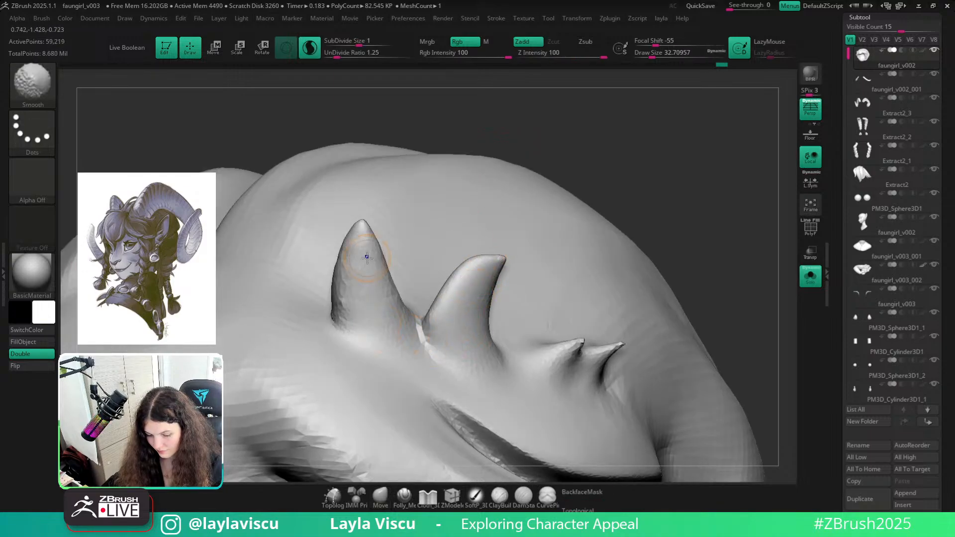
{"action": "left_click_drag", "start_coordinate": [367, 239], "coordinate": [403, 317], "text": "shift"}
{"action": "right_click_drag", "start_coordinate": [403, 317], "coordinate": [437, 289], "text": "ctrl"}
{"action": "mouse_move", "coordinate": [437, 289]}
{"action": "right_mouse_down", "text": "shift"}
{"action": "mouse_move", "coordinate": [473, 262]}
{"action": "mouse_move", "coordinate": [616, 224]}
{"action": "mouse_move", "coordinate": [519, 264]}
{"action": "mouse_move", "coordinate": [455, 209]}
{"action": "right_mouse_up", "text": "shift"}
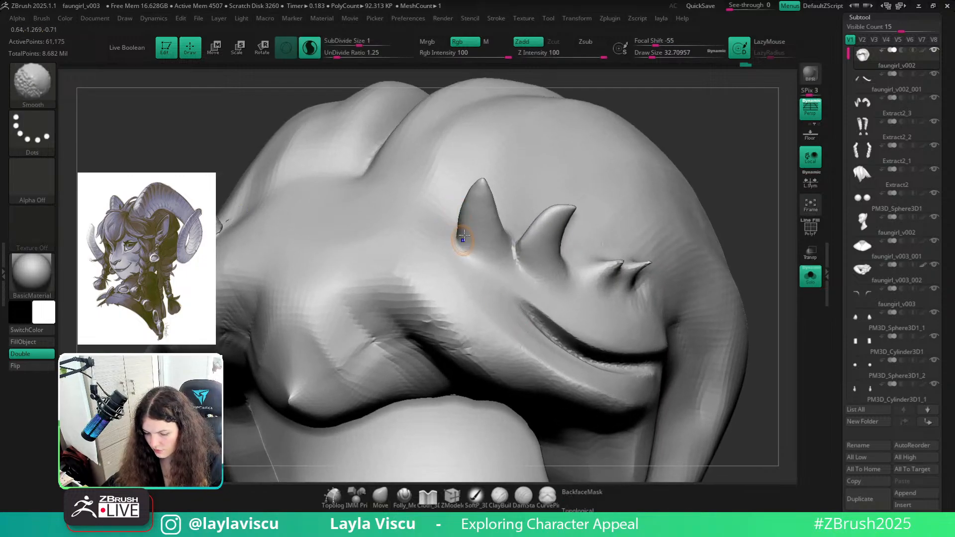
Smooth the bases of the large hair spikes and the area around the two small spikes
{"action": "left_click_drag", "start_coordinate": [464, 235], "coordinate": [466, 230], "text": "shift"}
{"action": "mouse_move", "coordinate": [718, 126]}
{"action": "right_mouse_down"}
{"action": "mouse_move", "coordinate": [702, 149]}
{"action": "mouse_move", "coordinate": [652, 168]}
{"action": "right_mouse_up"}
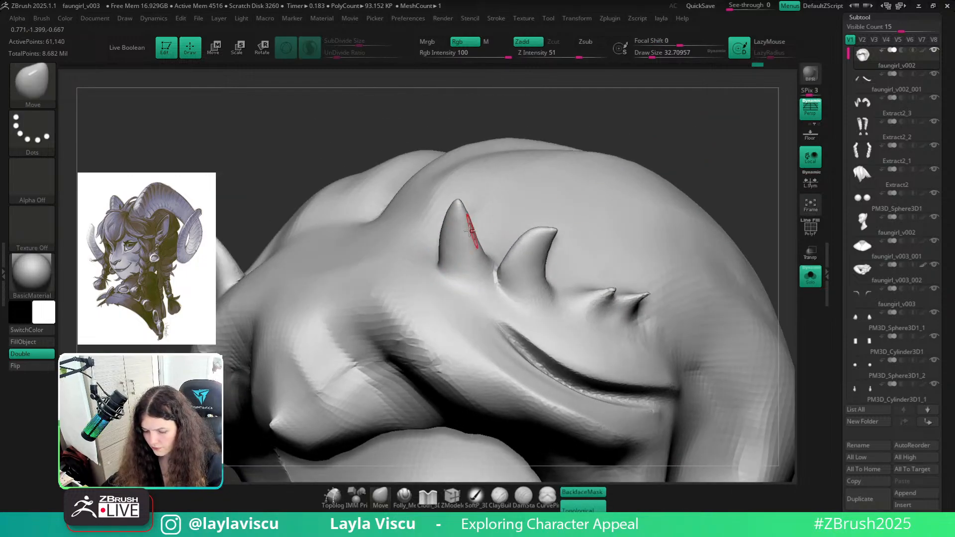
{"action": "left_click_drag", "start_coordinate": [469, 228], "coordinate": [480, 249], "text": "shift"}
{"action": "left_click_drag", "start_coordinate": [597, 315], "coordinate": [626, 311], "text": "shift"}
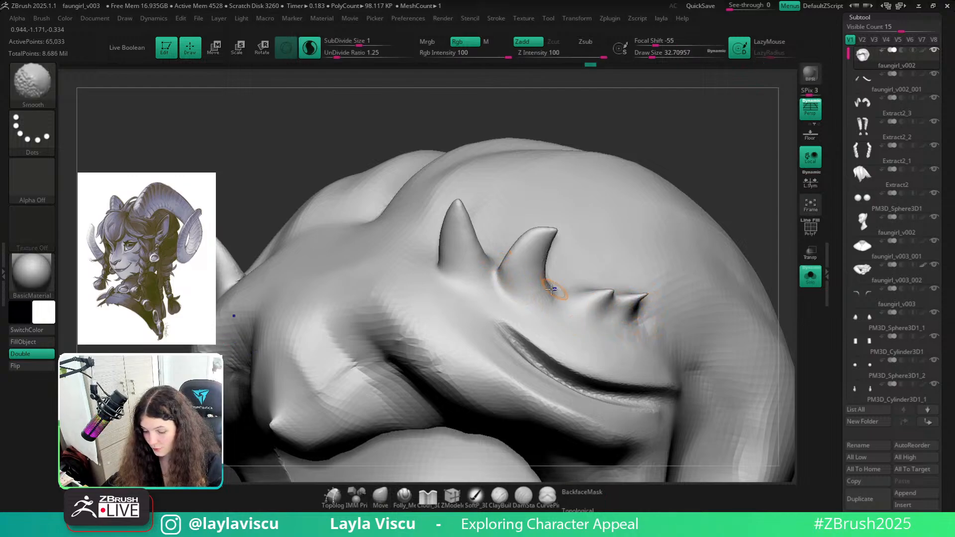
{"action": "mouse_move", "coordinate": [521, 284]}
{"action": "left_mouse_down", "text": "shift"}
{"action": "mouse_move", "coordinate": [546, 240]}
{"action": "mouse_move", "coordinate": [542, 281]}
{"action": "mouse_move", "coordinate": [488, 267]}
{"action": "left_mouse_up", "text": "shift"}
Show the whole model and examine the smoothed hair spikes against the horns and ear
{"action": "mouse_move", "coordinate": [498, 299]}
{"action": "right_mouse_down", "text": "ctrl"}
{"action": "mouse_move", "coordinate": [684, 269]}
{"action": "mouse_move", "coordinate": [688, 221]}
{"action": "right_mouse_up", "text": "ctrl"}
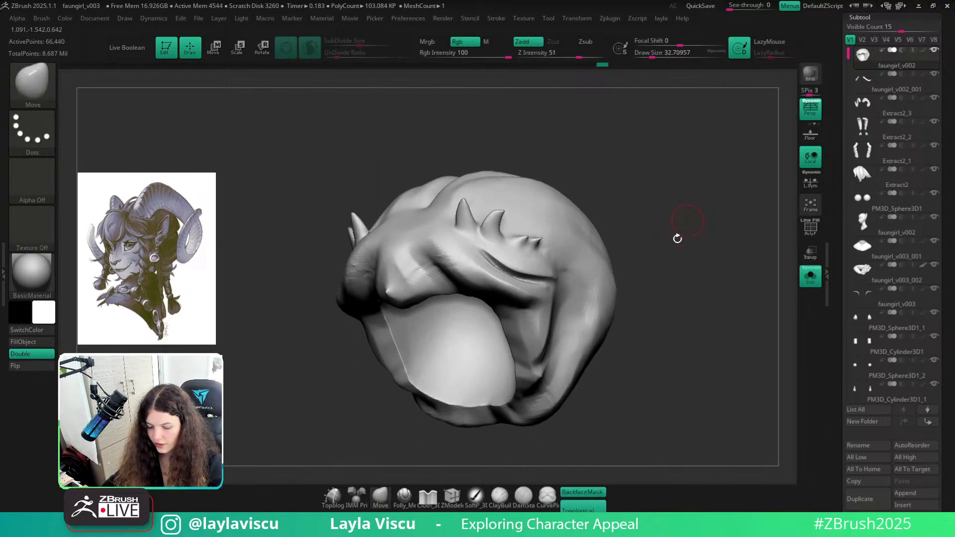
{"action": "left_click", "coordinate": [811, 275]}
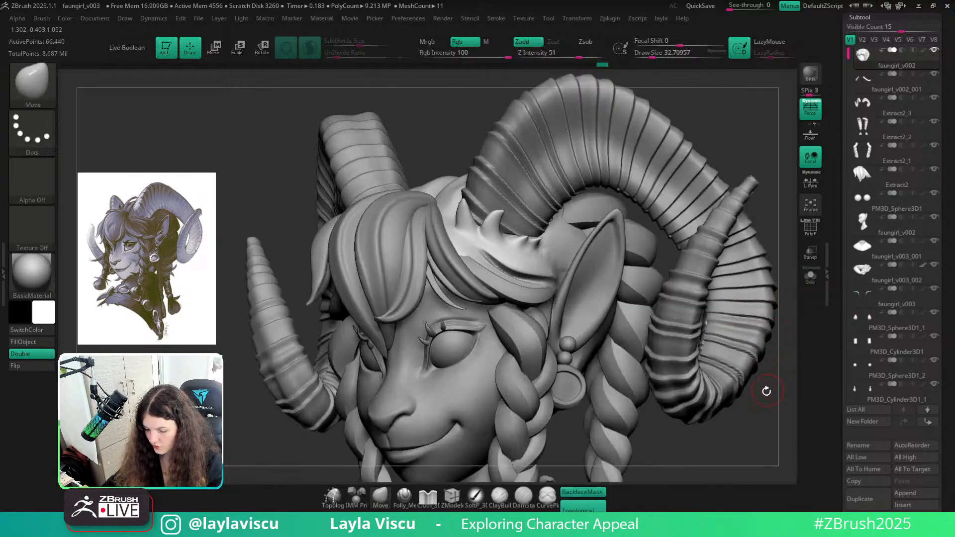
{"action": "left_click_drag", "start_coordinate": [767, 391], "coordinate": [792, 338]}
Isolate the base hair, smooth the surface beside the small spikes at draw size 64.88, and show all subtools again
{"action": "left_click", "coordinate": [810, 275]}
{"action": "right_click_drag", "start_coordinate": [739, 303], "coordinate": [592, 311], "text": "ctrl"}
{"action": "left_click_drag", "start_coordinate": [549, 275], "coordinate": [577, 279], "text": "shift"}
{"action": "key", "text": "s"}
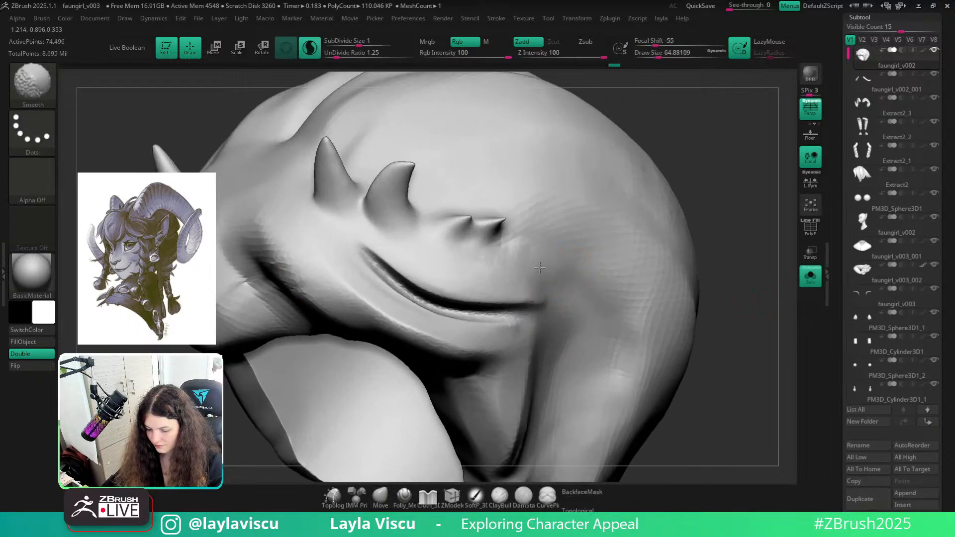
{"action": "left_click", "coordinate": [811, 276]}
{"action": "right_click_drag", "start_coordinate": [597, 283], "coordinate": [721, 258], "text": "ctrl"}
{"action": "mouse_move", "coordinate": [720, 258]}
{"action": "left_mouse_down", "text": "shift"}
{"action": "mouse_move", "coordinate": [722, 287]}
{"action": "mouse_move", "coordinate": [707, 284]}
{"action": "left_mouse_up", "text": "shift"}
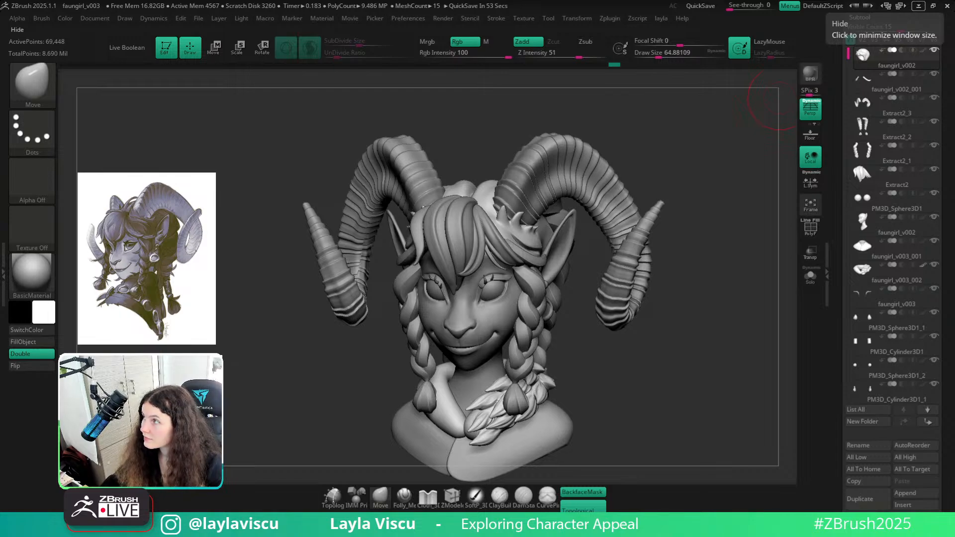
Select the fur collar subtool faungirl_v003_002, isolate it in Solo mode, and set the draw size to 64.88
{"action": "left_click_drag", "start_coordinate": [746, 192], "coordinate": [749, 212]}
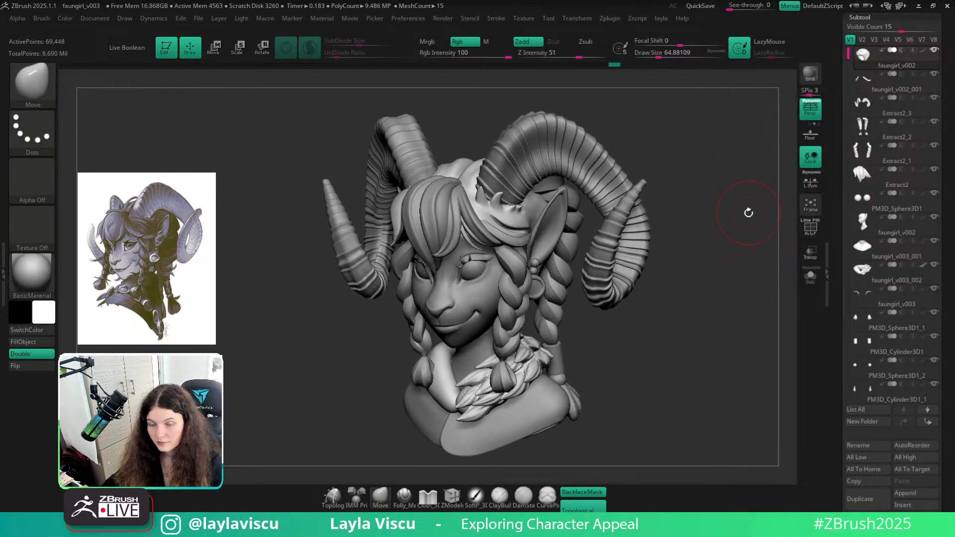
{"action": "left_click_drag", "start_coordinate": [682, 315], "coordinate": [711, 316]}
{"action": "left_click", "coordinate": [602, 309], "text": "alt"}
{"action": "left_click", "coordinate": [811, 276]}
{"action": "right_click_drag", "start_coordinate": [601, 354], "coordinate": [644, 344], "text": "ctrl"}
{"action": "right_click_drag", "start_coordinate": [643, 344], "coordinate": [602, 406], "text": "ctrl"}
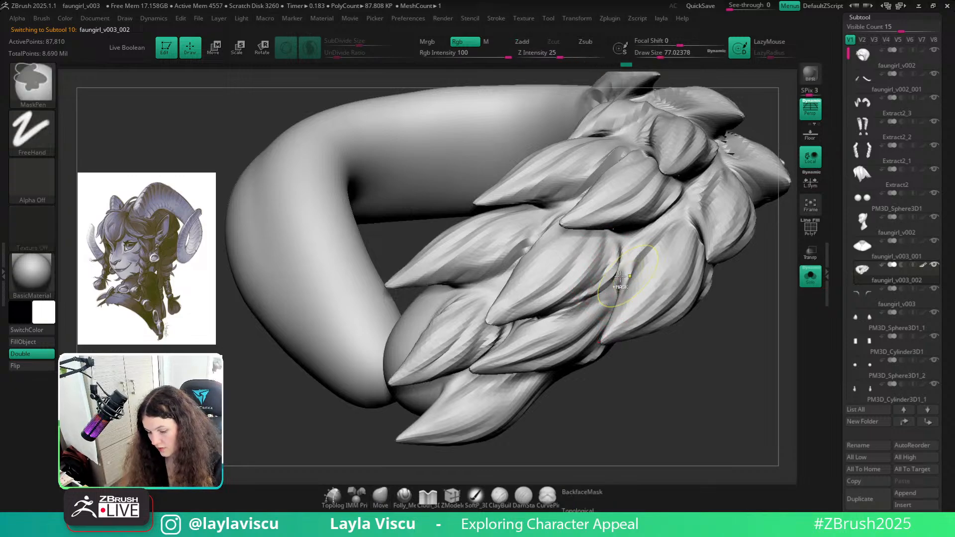
{"action": "mouse_move", "coordinate": [620, 270]}
{"action": "right_mouse_down", "text": "ctrl"}
{"action": "mouse_move", "coordinate": [741, 298]}
{"action": "mouse_move", "coordinate": [655, 330]}
{"action": "right_mouse_up", "text": "ctrl"}
{"action": "key", "text": "s"}
{"action": "left_click_drag", "start_coordinate": [597, 279], "coordinate": [595, 279]}
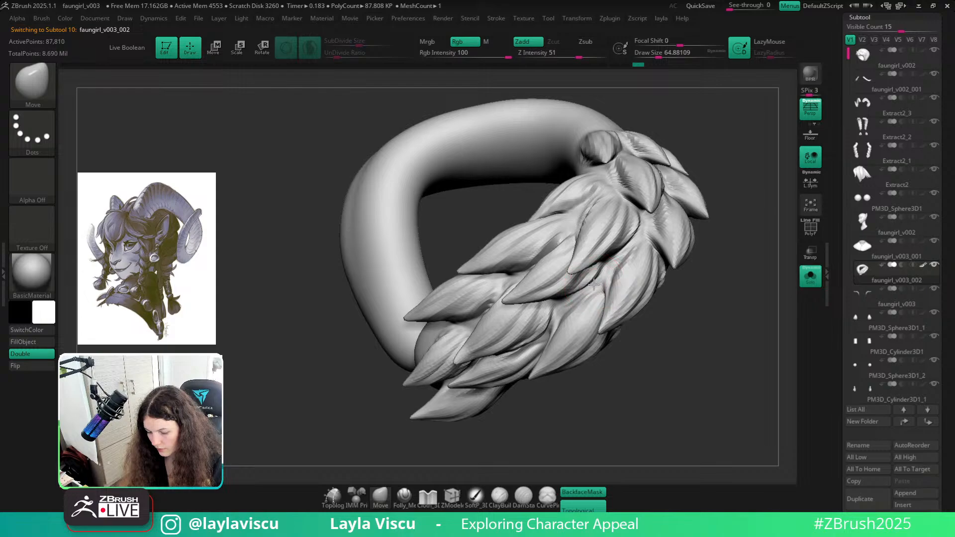
{"action": "mouse_move", "coordinate": [631, 284]}
{"action": "right_mouse_down", "text": "ctrl"}
{"action": "mouse_move", "coordinate": [635, 241]}
{"action": "mouse_move", "coordinate": [735, 224]}
{"action": "mouse_move", "coordinate": [742, 287]}
{"action": "right_mouse_up", "text": "ctrl"}
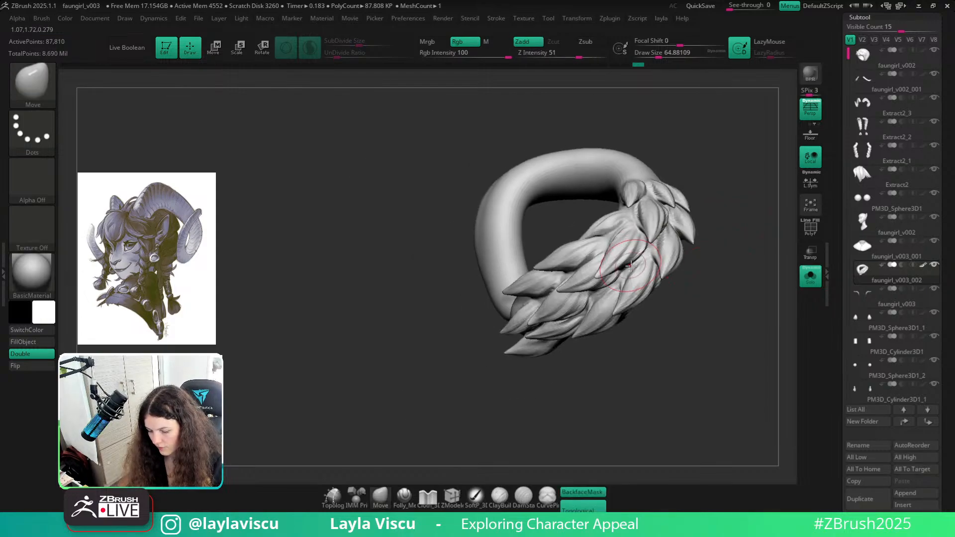
Try to enable Sculptris Pro for smoothing the tufts of the fur collar
{"action": "right_click_drag", "start_coordinate": [773, 240], "coordinate": [558, 387]}
{"action": "right_click_drag", "start_coordinate": [683, 288], "coordinate": [682, 296]}
{"action": "key", "text": "s"}
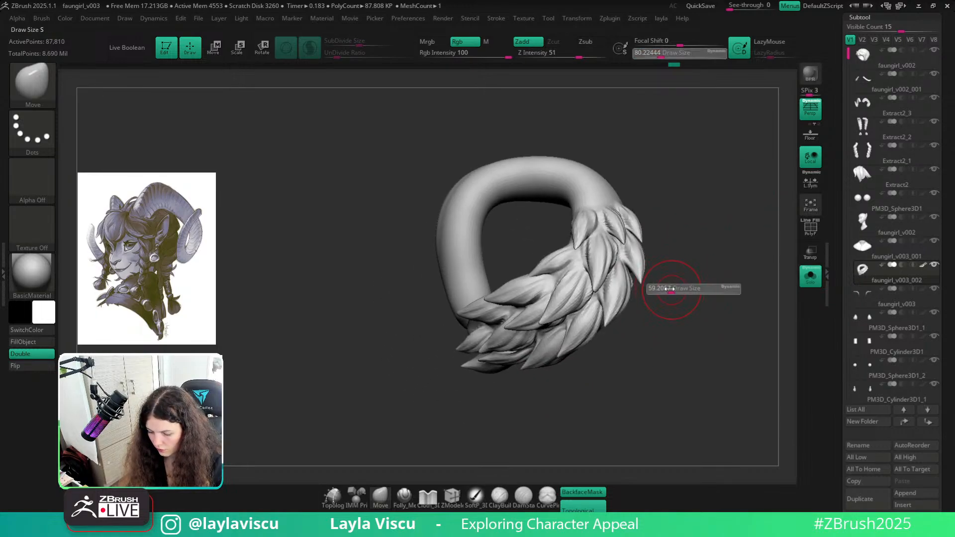
{"action": "key", "text": "shift"}
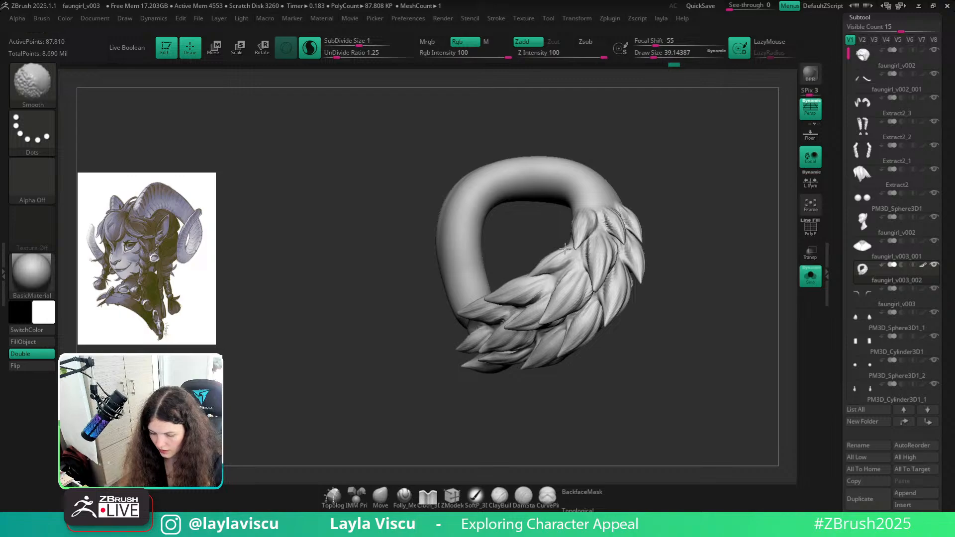
{"action": "left_click", "coordinate": [311, 48]}
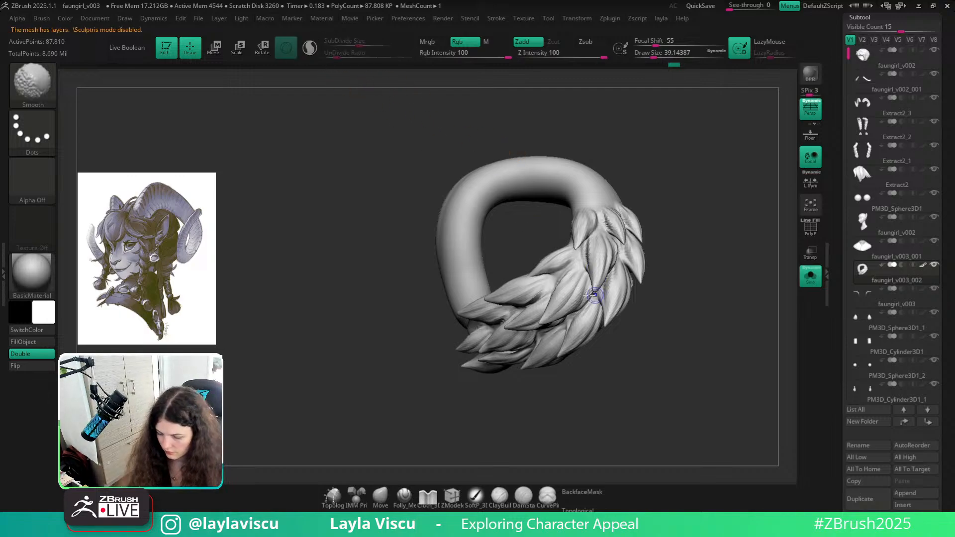
{"action": "key", "text": "shift"}
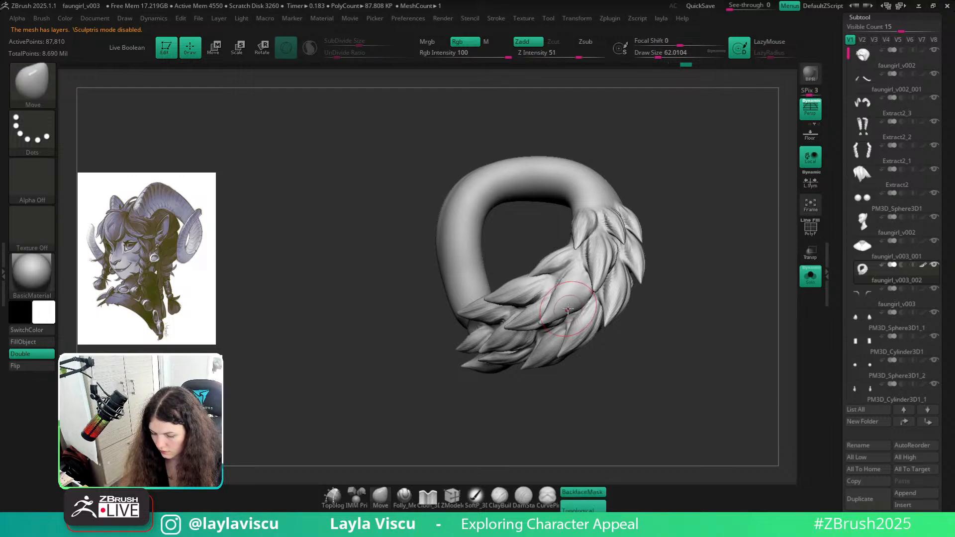
{"action": "left_click_drag", "start_coordinate": [737, 242], "coordinate": [729, 269]}
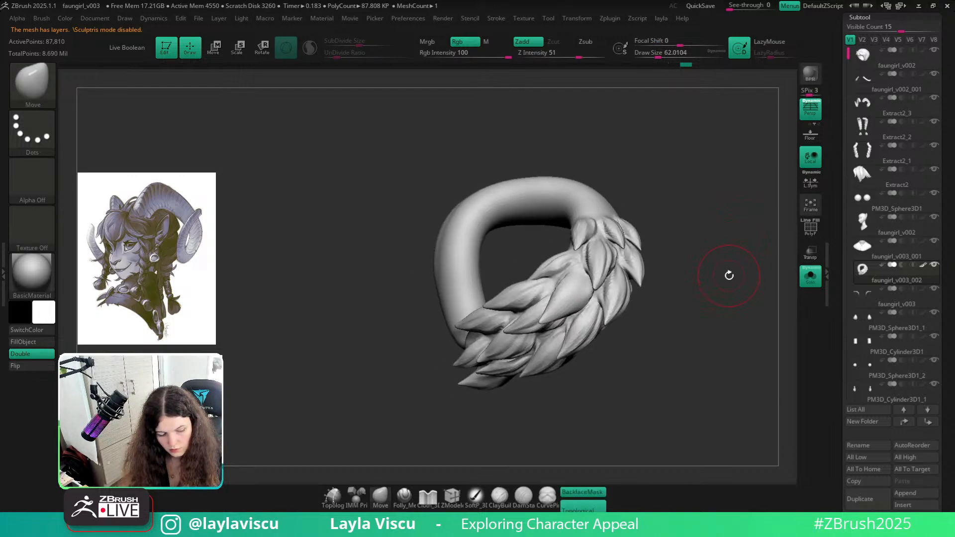
Choose the Folly_Hair brush and set its draw size to 53.79
{"action": "key", "text": "b"}
{"action": "key", "text": "f"}
{"action": "key", "text": "h"}
{"action": "key", "text": "s"}
{"action": "left_click", "coordinate": [727, 274]}
Open the collar's Geometry settings and try to modify its mesh geometry
{"action": "scroll", "coordinate": [933, 238], "scroll_direction": "down", "scroll_amount": 10}
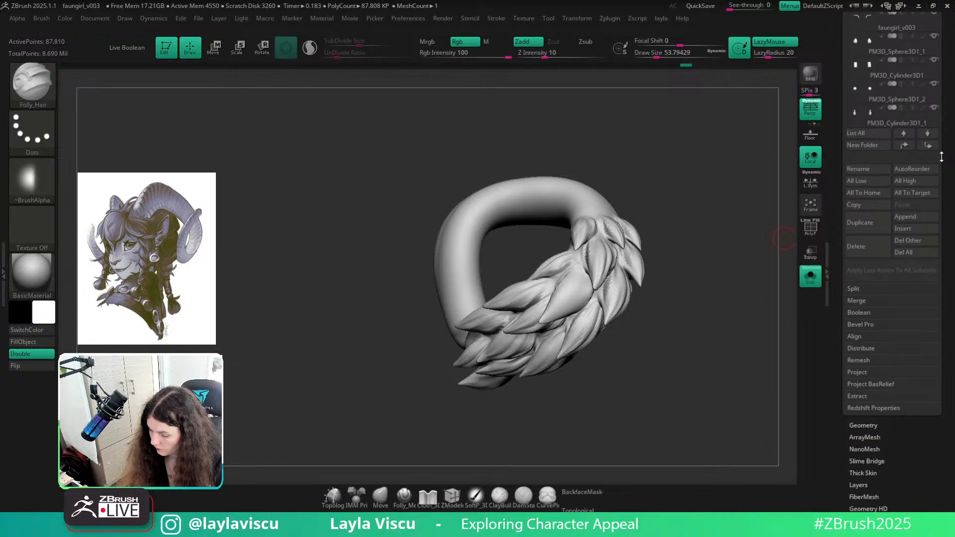
{"action": "key", "text": "ctrl"}
{"action": "left_click", "coordinate": [639, 269], "text": "ctrl"}
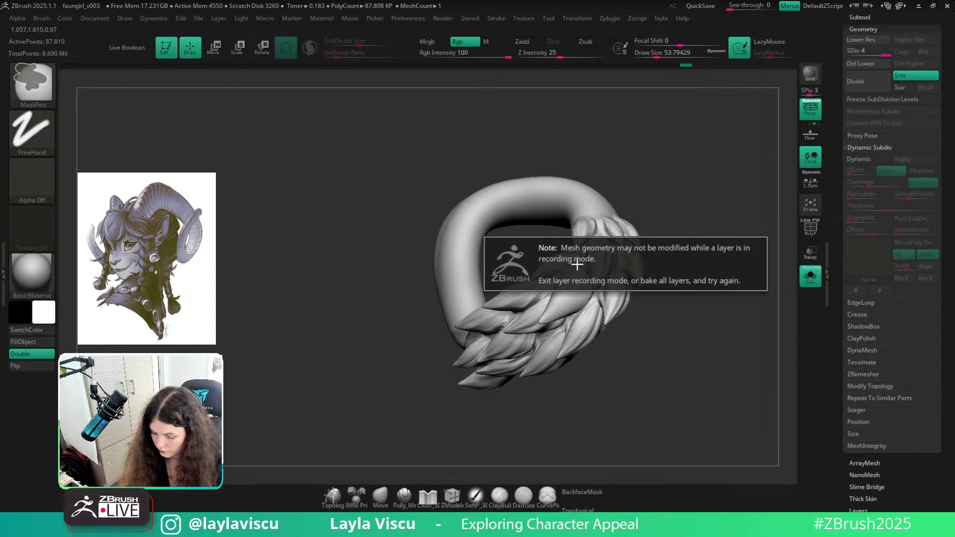
Take the fur collar's Untitled Layer 1 out of recording mode and inspect the collar's underside
{"action": "left_click", "coordinate": [868, 505]}
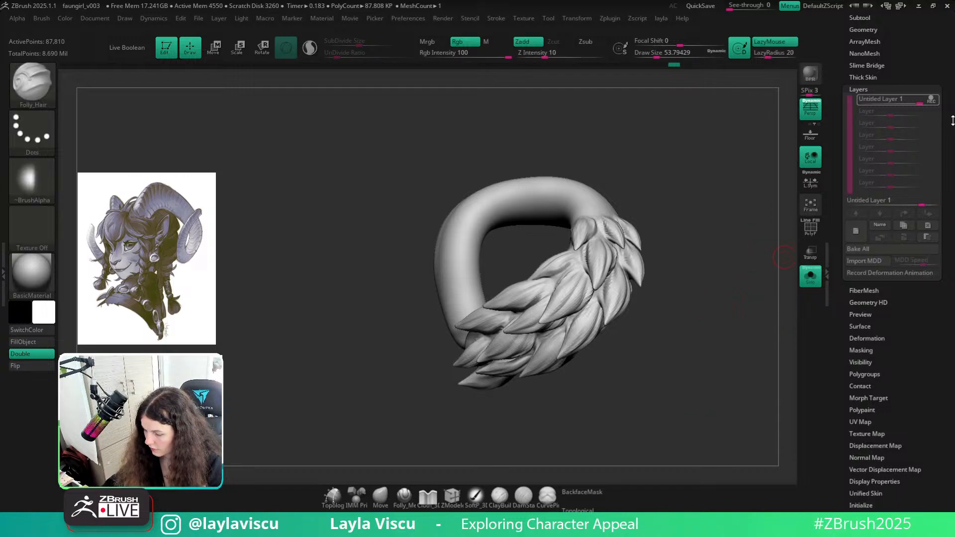
{"action": "left_click", "coordinate": [932, 100]}
{"action": "left_click", "coordinate": [933, 98]}
{"action": "mouse_move", "coordinate": [690, 273]}
{"action": "left_mouse_down"}
{"action": "mouse_move", "coordinate": [712, 200]}
{"action": "mouse_move", "coordinate": [687, 286]}
{"action": "mouse_move", "coordinate": [693, 149]}
{"action": "mouse_move", "coordinate": [701, 248]}
{"action": "mouse_move", "coordinate": [686, 189]}
{"action": "mouse_move", "coordinate": [654, 136]}
{"action": "mouse_move", "coordinate": [693, 211]}
{"action": "mouse_move", "coordinate": [688, 246]}
{"action": "mouse_move", "coordinate": [676, 218]}
{"action": "mouse_move", "coordinate": [657, 258]}
{"action": "mouse_move", "coordinate": [665, 271]}
{"action": "mouse_move", "coordinate": [671, 222]}
{"action": "left_mouse_up"}
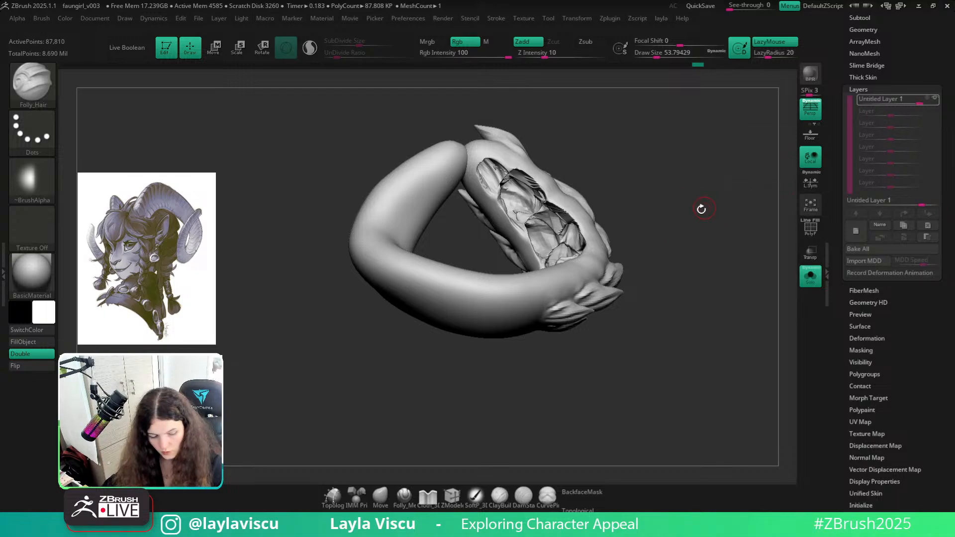
Choose the Morph brush and display the collar's polygroups and wireframe
{"action": "key", "text": "b"}
{"action": "key", "text": "m"}
{"action": "key", "text": "o"}
{"action": "mouse_move", "coordinate": [695, 211]}
{"action": "left_mouse_down"}
{"action": "mouse_move", "coordinate": [676, 259]}
{"action": "mouse_move", "coordinate": [659, 212]}
{"action": "mouse_move", "coordinate": [671, 256]}
{"action": "mouse_move", "coordinate": [672, 390]}
{"action": "mouse_move", "coordinate": [661, 248]}
{"action": "left_mouse_up"}
{"action": "key", "text": "shift+f"}
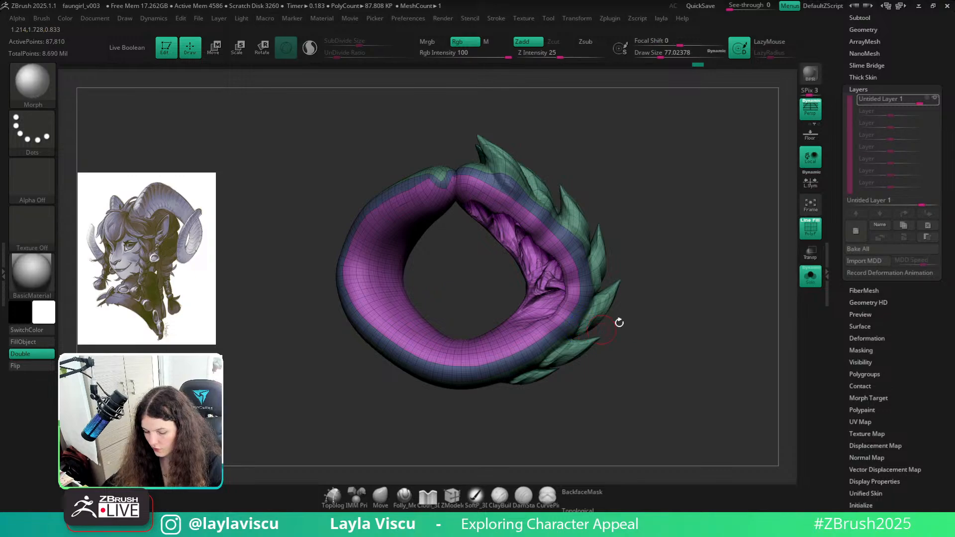
Isolate the purple inner polygroup on the collar's underside
{"action": "mouse_move", "coordinate": [619, 324]}
{"action": "left_mouse_down"}
{"action": "mouse_move", "coordinate": [716, 343]}
{"action": "mouse_move", "coordinate": [746, 386]}
{"action": "mouse_move", "coordinate": [801, 409]}
{"action": "mouse_move", "coordinate": [761, 397]}
{"action": "mouse_move", "coordinate": [684, 343]}
{"action": "mouse_move", "coordinate": [678, 322]}
{"action": "mouse_move", "coordinate": [691, 324]}
{"action": "mouse_move", "coordinate": [710, 416]}
{"action": "mouse_move", "coordinate": [693, 411]}
{"action": "left_mouse_up"}
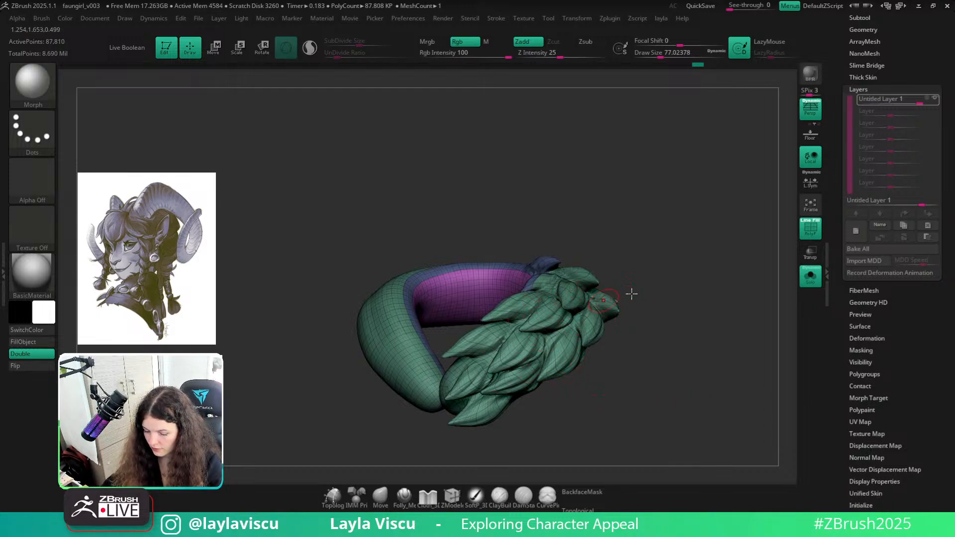
{"action": "mouse_move", "coordinate": [711, 382]}
{"action": "left_mouse_down"}
{"action": "mouse_move", "coordinate": [697, 335]}
{"action": "mouse_move", "coordinate": [767, 266]}
{"action": "left_mouse_up"}
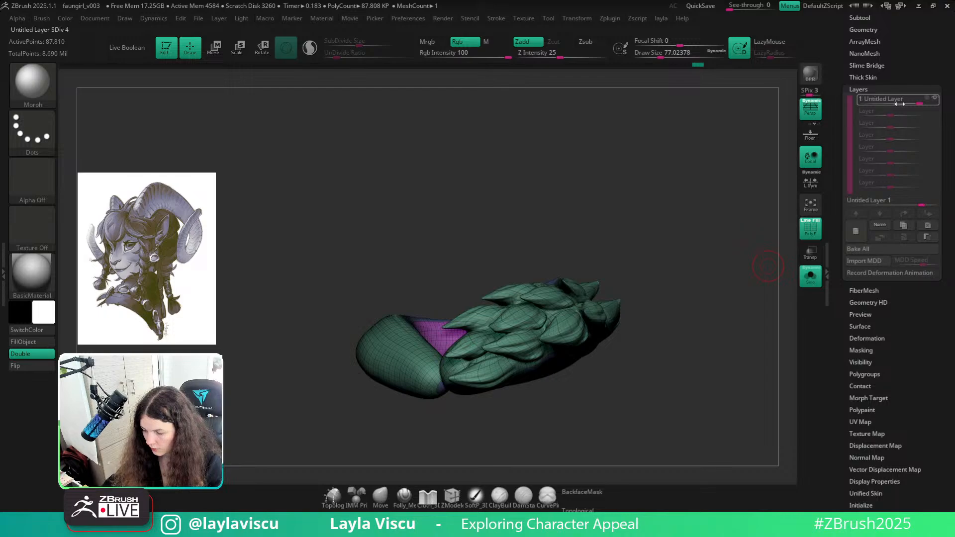
{"action": "mouse_move", "coordinate": [619, 273]}
{"action": "left_mouse_down"}
{"action": "mouse_move", "coordinate": [689, 243]}
{"action": "mouse_move", "coordinate": [657, 281]}
{"action": "mouse_move", "coordinate": [647, 262]}
{"action": "left_mouse_up"}
{"action": "mouse_move", "coordinate": [649, 262]}
{"action": "right_mouse_down"}
{"action": "mouse_move", "coordinate": [554, 283]}
{"action": "mouse_move", "coordinate": [558, 240]}
{"action": "right_mouse_up"}
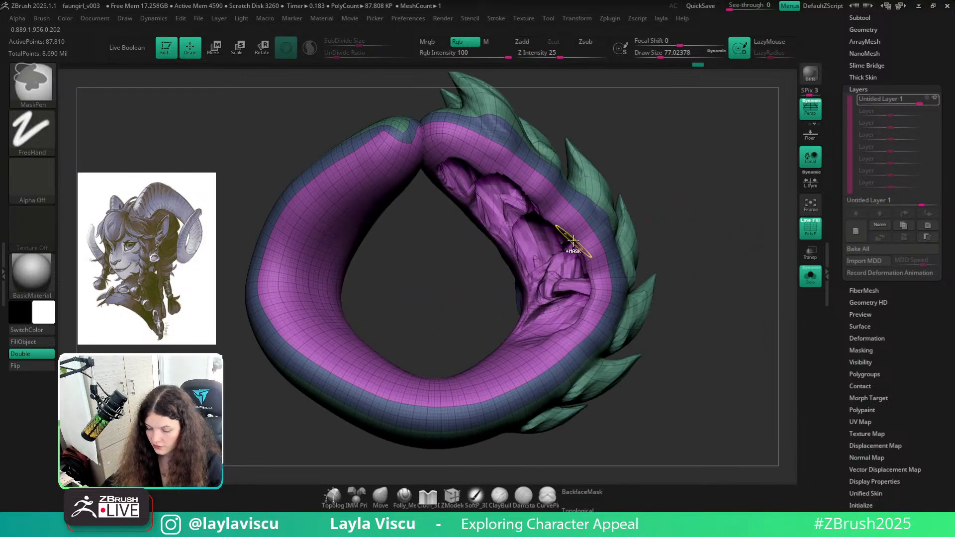
{"action": "key", "text": "ctrl+shift"}
{"action": "left_click", "coordinate": [576, 230], "text": "ctrl+shift"}
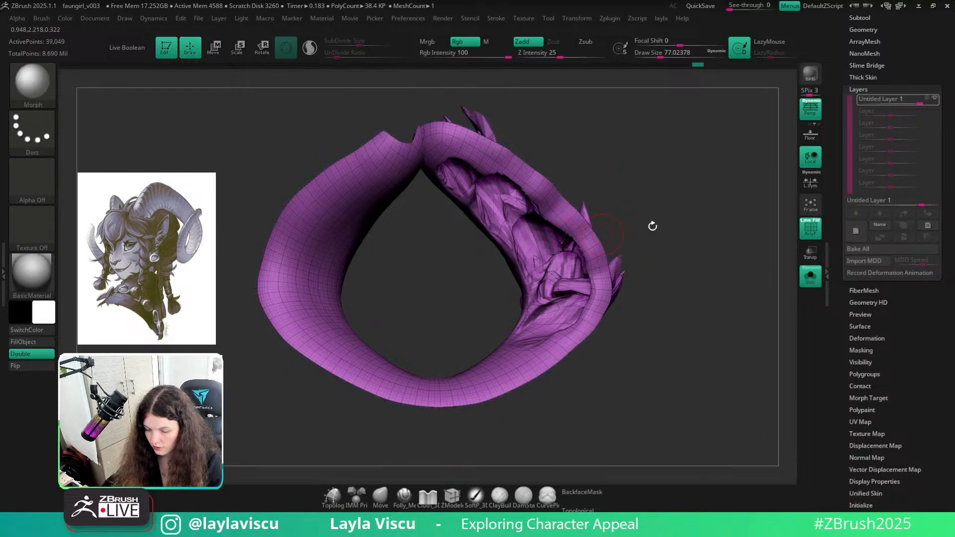
Set the Morph brush's draw size to 191.59 and try to restore the damaged inner surface of the collar
{"action": "mouse_move", "coordinate": [650, 224]}
{"action": "left_mouse_down"}
{"action": "mouse_move", "coordinate": [688, 324]}
{"action": "mouse_move", "coordinate": [701, 422]}
{"action": "mouse_move", "coordinate": [689, 170]}
{"action": "mouse_move", "coordinate": [691, 268]}
{"action": "left_mouse_up"}
{"action": "key", "text": "s"}
{"action": "left_click_drag", "start_coordinate": [575, 255], "coordinate": [589, 253]}
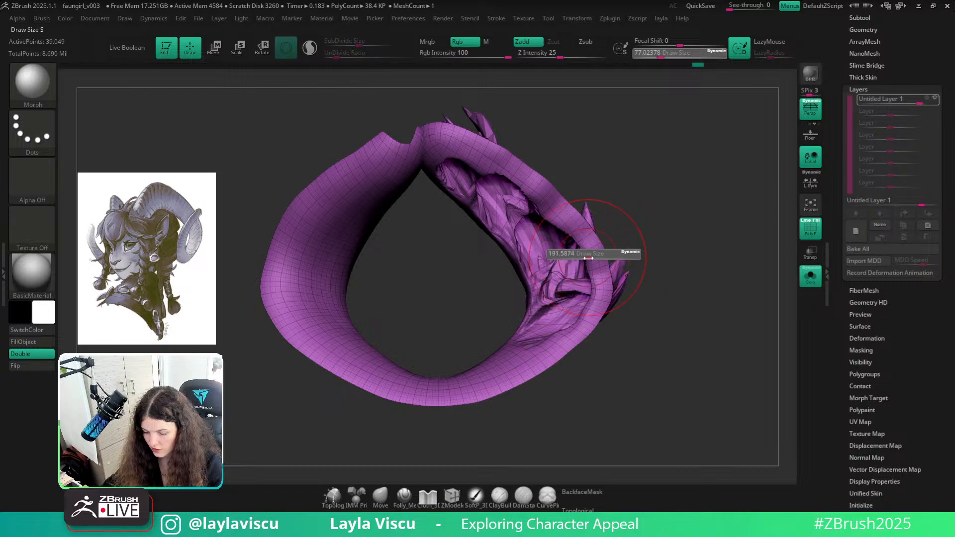
{"action": "left_click", "coordinate": [562, 272]}
{"action": "key", "text": "shift"}
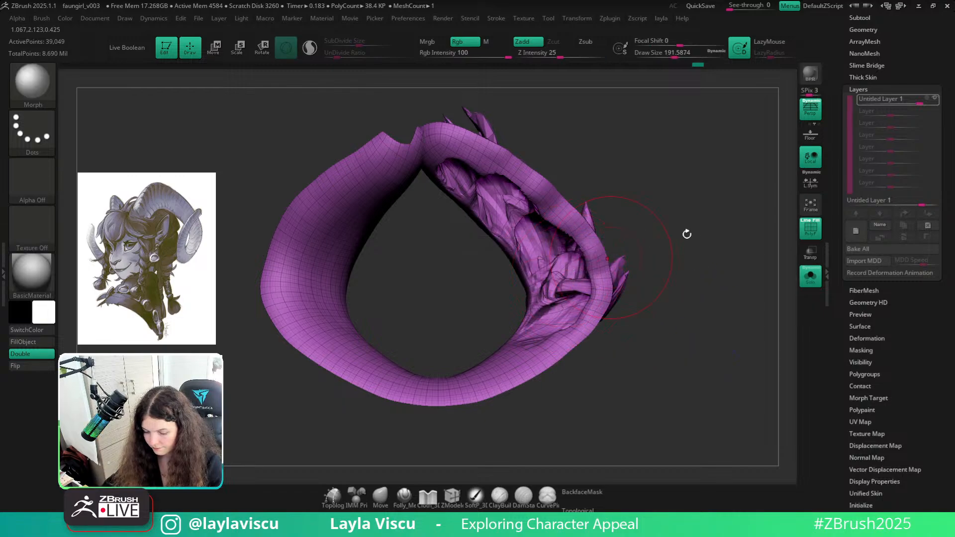
Unhide the whole collar, set Untitled Layer 1 to record and turn off the polygroup wireframe display
{"action": "left_click", "coordinate": [686, 193], "text": "ctrl+shift"}
{"action": "left_click", "coordinate": [924, 100]}
{"action": "key", "text": "shift+f"}
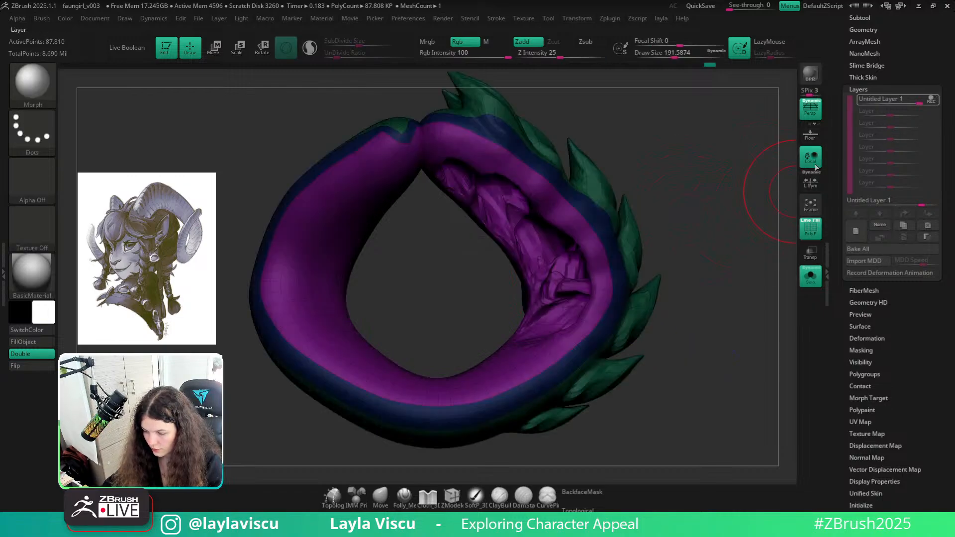
{"action": "key", "text": "shift+f"}
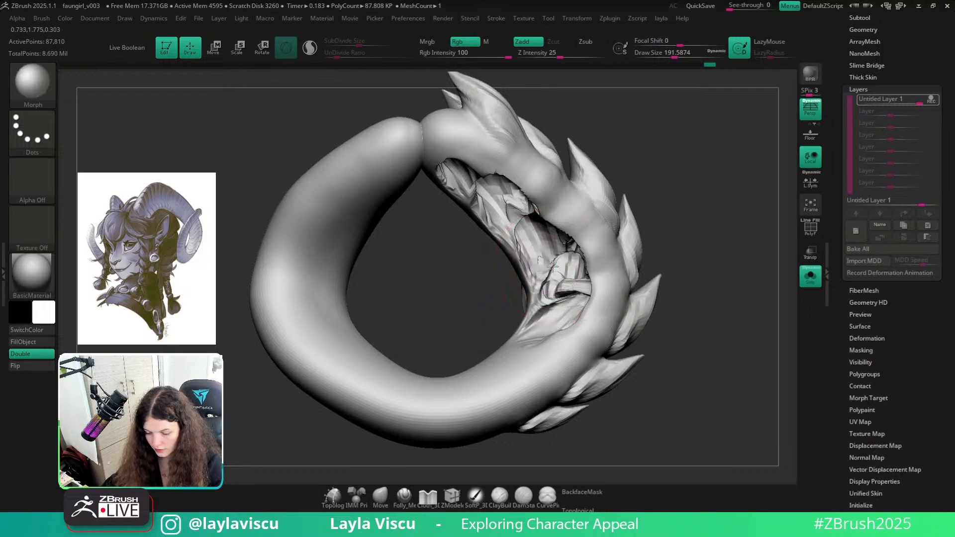
Isolate the collar's inner polygroup and morph its tangled surface back to smooth with draw sizes from 149.12 to 268.27
{"action": "left_click", "coordinate": [542, 242], "text": "ctrl+shift"}
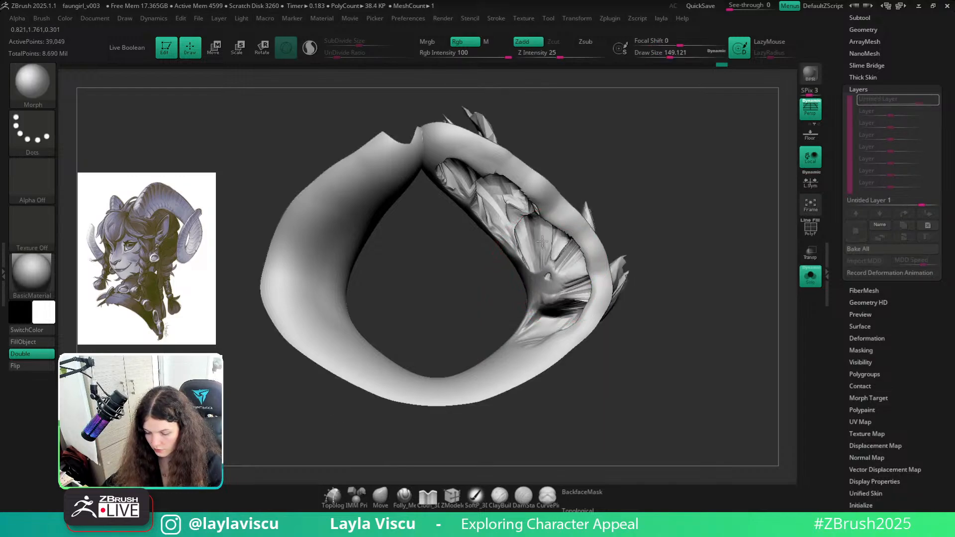
{"action": "left_click_drag", "start_coordinate": [542, 242], "coordinate": [545, 276]}
{"action": "left_click_drag", "start_coordinate": [630, 223], "coordinate": [653, 189]}
{"action": "key", "text": "]"}
{"action": "mouse_move", "coordinate": [567, 224]}
{"action": "left_mouse_down"}
{"action": "mouse_move", "coordinate": [558, 242]}
{"action": "mouse_move", "coordinate": [508, 198]}
{"action": "mouse_move", "coordinate": [493, 166]}
{"action": "left_mouse_up"}
{"action": "left_click_drag", "start_coordinate": [646, 193], "coordinate": [637, 254]}
{"action": "left_click_drag", "start_coordinate": [573, 279], "coordinate": [542, 327]}
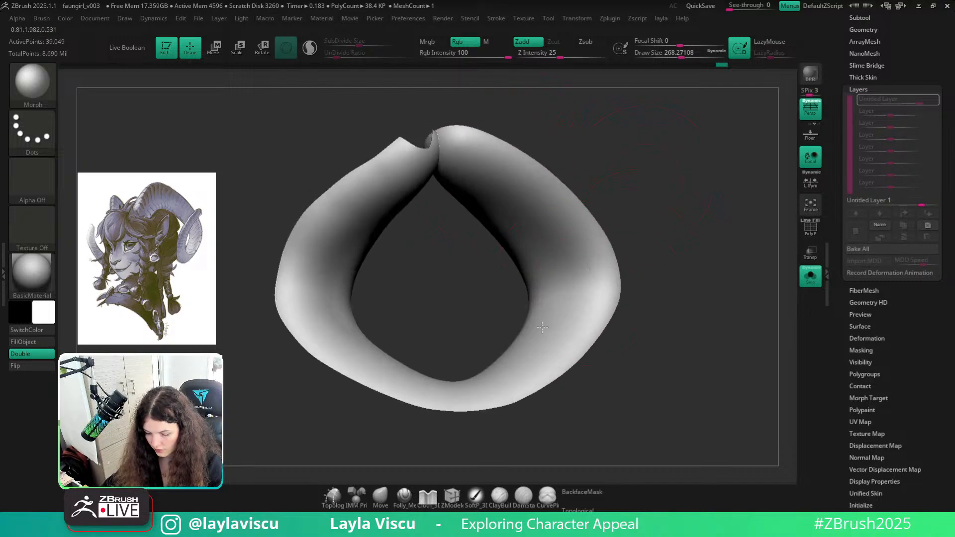
Unhide the full collar and morph away the groove along its inner edge below the tufts with draw sizes 108.21 and 144.73
{"action": "left_click_drag", "start_coordinate": [622, 345], "coordinate": [661, 303]}
{"action": "key", "text": "f"}
{"action": "key", "text": "s"}
{"action": "left_click_drag", "start_coordinate": [491, 243], "coordinate": [479, 244]}
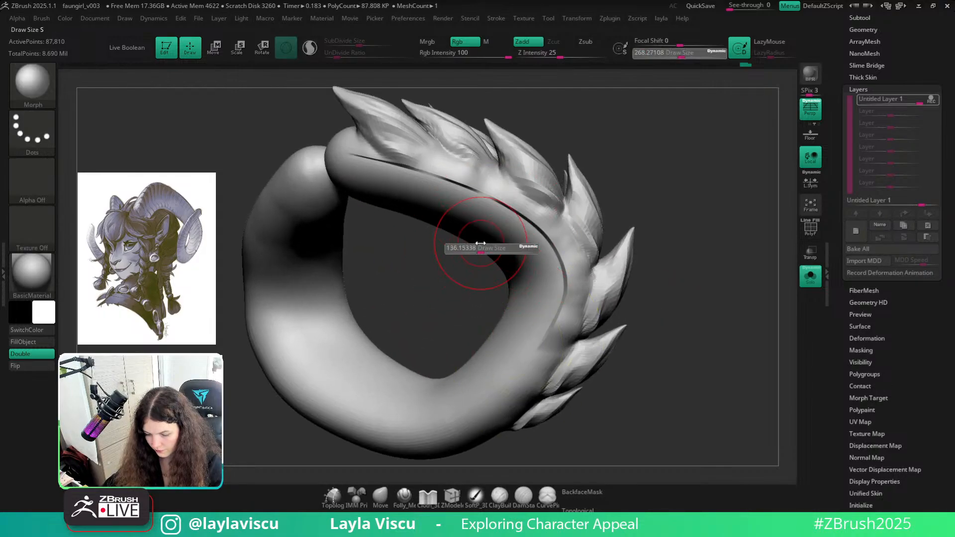
{"action": "key", "text": "bracketleft"}
{"action": "key", "text": "bracketright"}
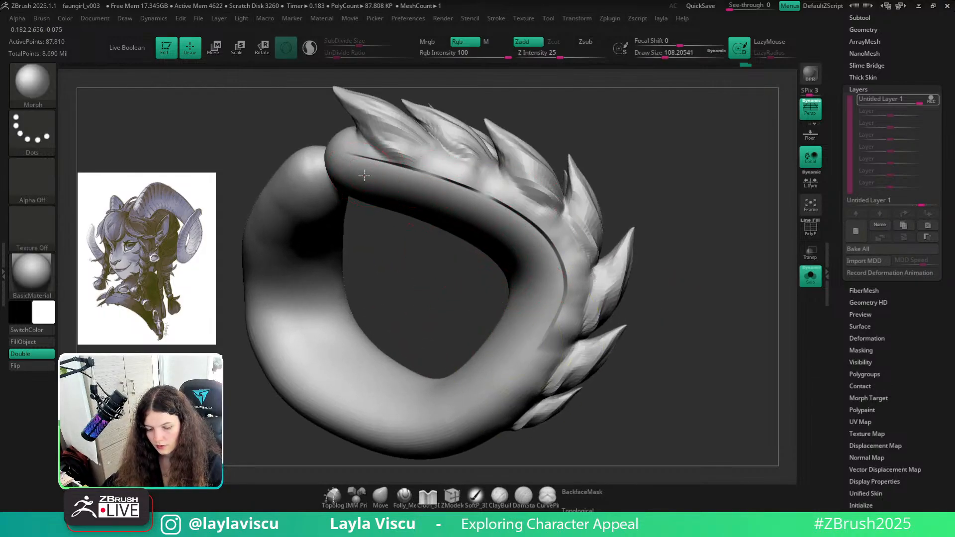
{"action": "left_click_drag", "start_coordinate": [433, 195], "coordinate": [479, 222]}
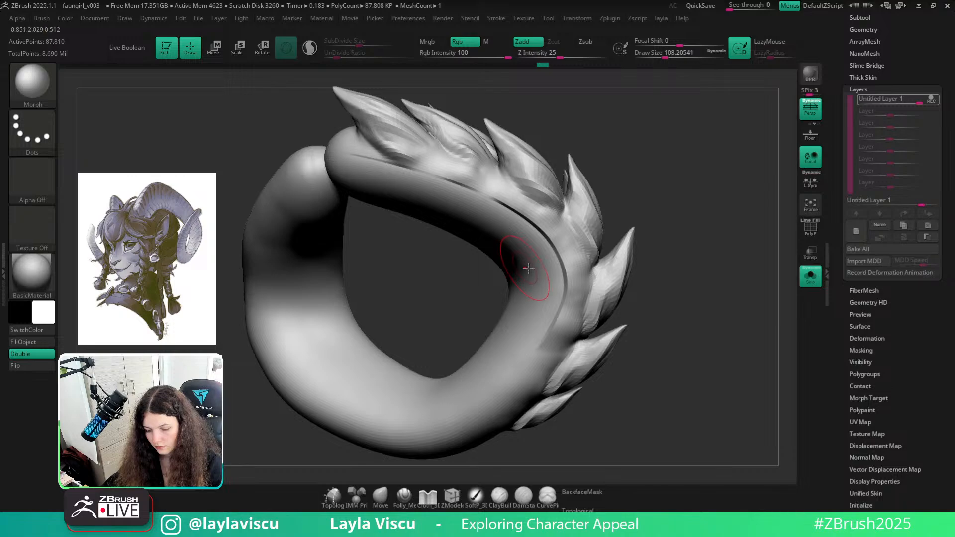
{"action": "key", "text": "bracketright"}
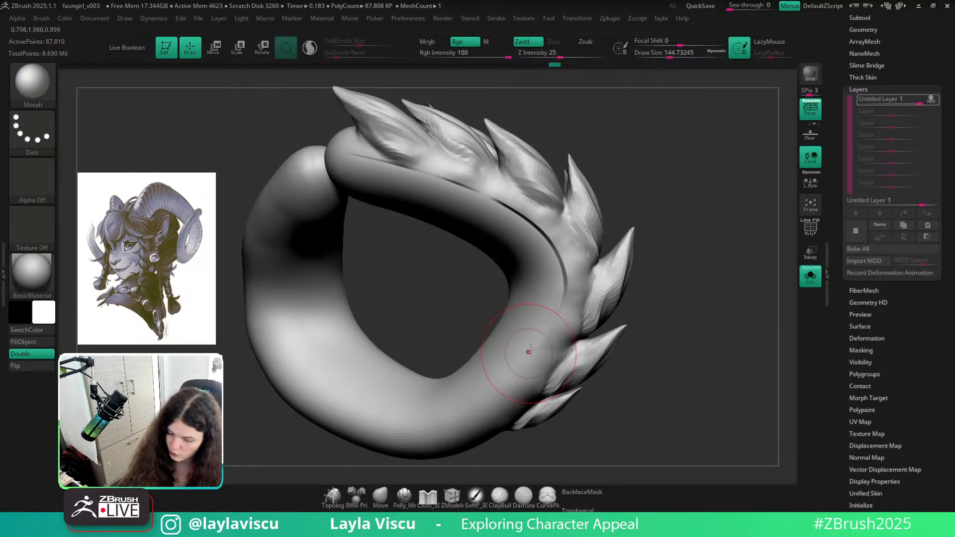
{"action": "left_click_drag", "start_coordinate": [551, 325], "coordinate": [537, 254]}
{"action": "mouse_move", "coordinate": [557, 288]}
{"action": "left_mouse_down"}
{"action": "mouse_move", "coordinate": [489, 215]}
{"action": "mouse_move", "coordinate": [378, 179]}
{"action": "mouse_move", "coordinate": [497, 229]}
{"action": "left_mouse_up"}
Check the repaired fur collar against the full bust and on its own from several angles
{"action": "mouse_move", "coordinate": [673, 299]}
{"action": "left_mouse_down"}
{"action": "mouse_move", "coordinate": [667, 173]}
{"action": "mouse_move", "coordinate": [718, 305]}
{"action": "mouse_move", "coordinate": [763, 311]}
{"action": "mouse_move", "coordinate": [693, 345]}
{"action": "mouse_move", "coordinate": [721, 323]}
{"action": "mouse_move", "coordinate": [733, 396]}
{"action": "mouse_move", "coordinate": [736, 298]}
{"action": "mouse_move", "coordinate": [755, 319]}
{"action": "left_mouse_up"}
{"action": "left_click", "coordinate": [809, 285]}
{"action": "left_click", "coordinate": [811, 276]}
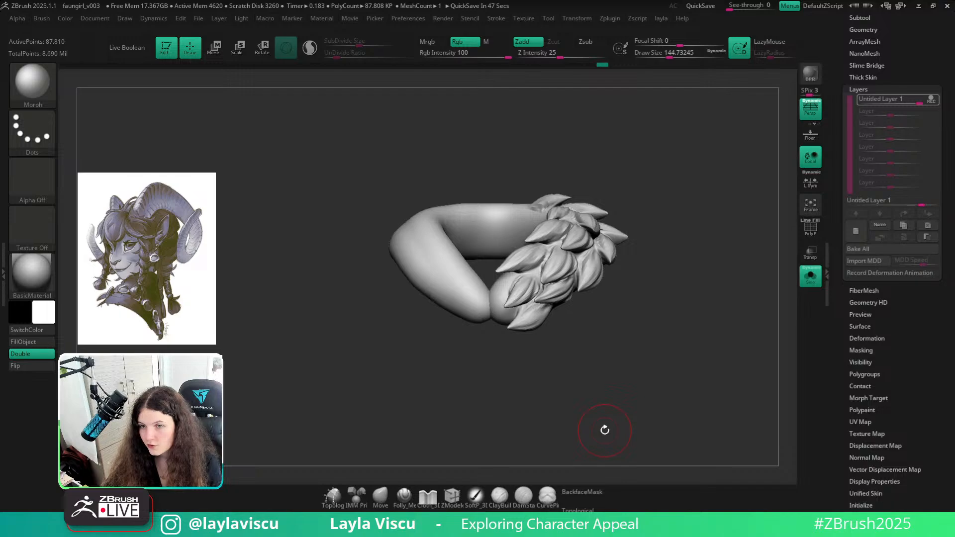
{"action": "left_click_drag", "start_coordinate": [710, 317], "coordinate": [750, 273]}
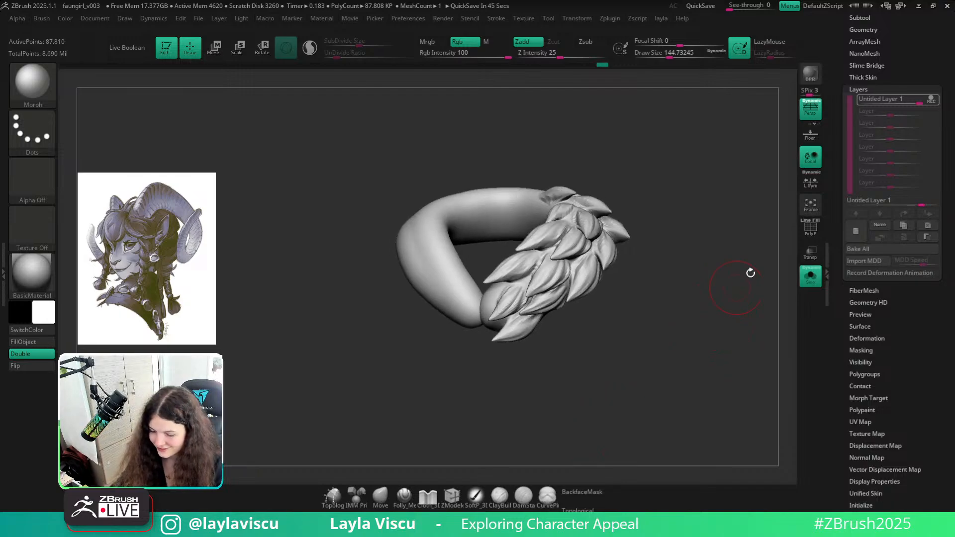
{"action": "left_click_drag", "start_coordinate": [719, 350], "coordinate": [730, 368]}
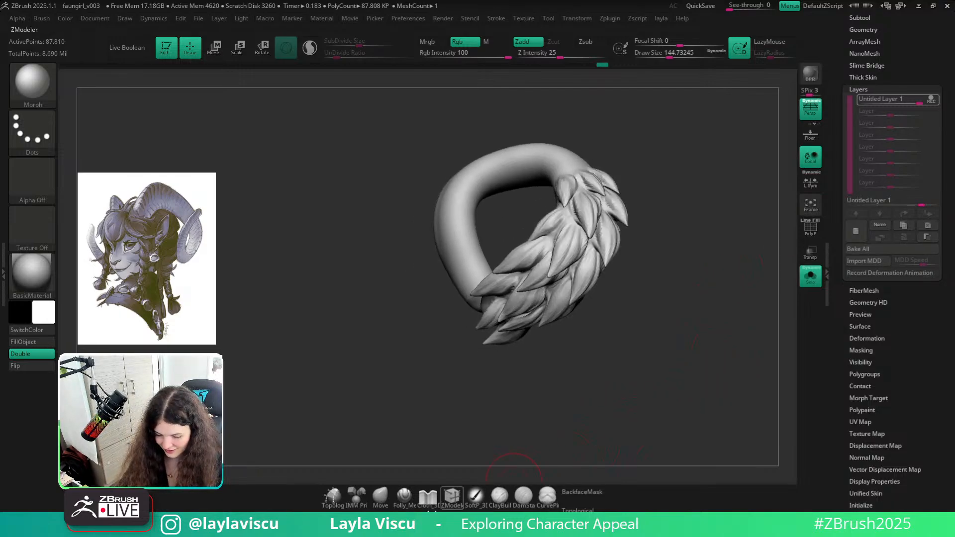
Choose the Move brush, set its draw size to 93.69 and reshape the tufts on the collar's side
{"action": "left_click", "coordinate": [380, 496]}
{"action": "right_click_drag", "start_coordinate": [587, 276], "coordinate": [617, 319], "text": "ctrl"}
{"action": "key", "text": "s"}
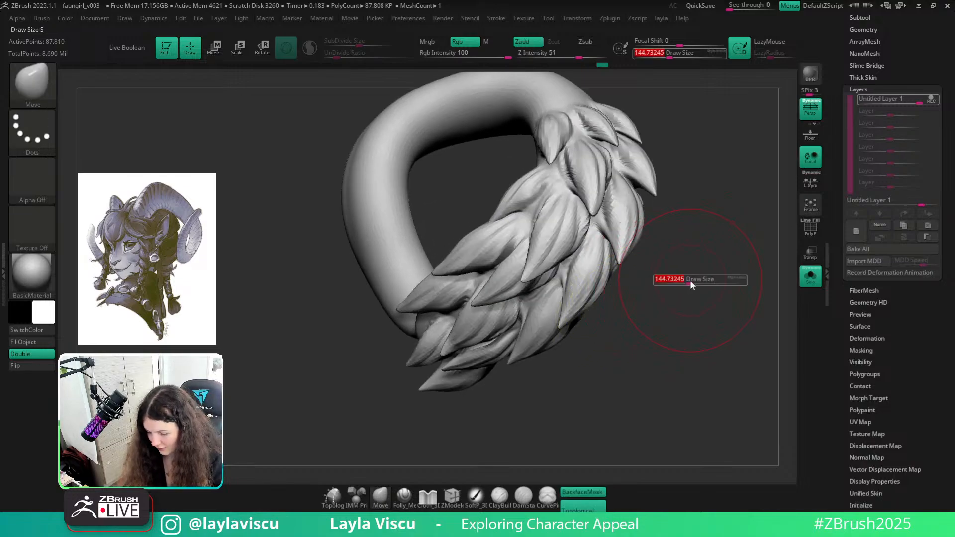
{"action": "mouse_move", "coordinate": [690, 280]}
{"action": "left_mouse_down"}
{"action": "mouse_move", "coordinate": [706, 316]}
{"action": "mouse_move", "coordinate": [711, 393]}
{"action": "left_mouse_up"}
{"action": "key", "text": "s"}
{"action": "left_click_drag", "start_coordinate": [565, 232], "coordinate": [569, 233]}
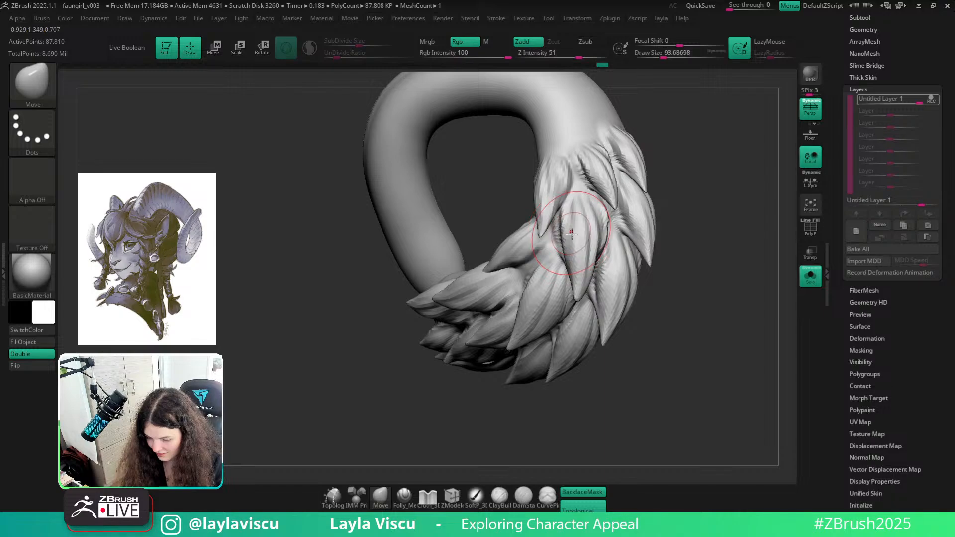
{"action": "left_click_drag", "start_coordinate": [709, 284], "coordinate": [726, 269]}
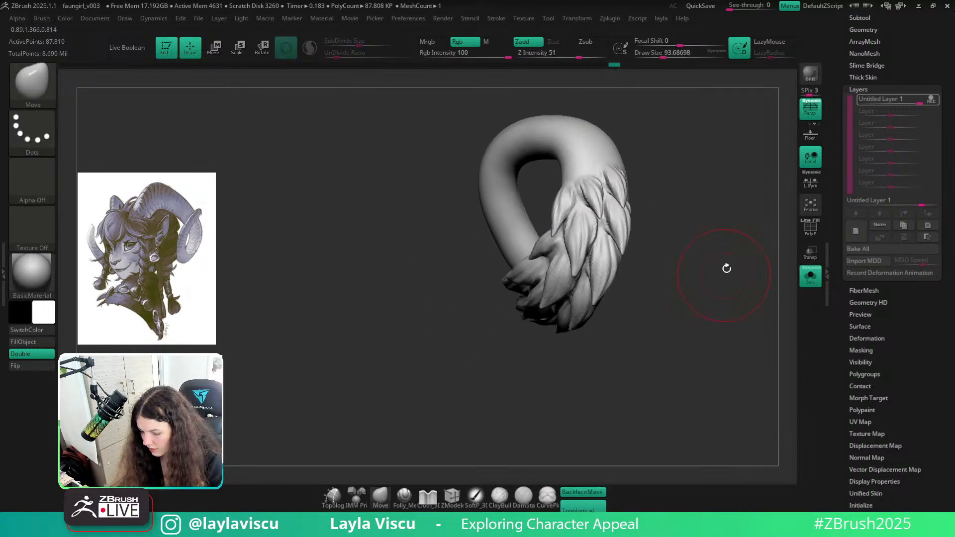
Adjust the overlapping tufts on the collar's side up close with Move brush draw sizes 64.88 and 73.89
{"action": "right_click_drag", "start_coordinate": [667, 231], "coordinate": [664, 271], "text": "ctrl"}
{"action": "key", "text": "s"}
{"action": "left_click_drag", "start_coordinate": [601, 248], "coordinate": [595, 244]}
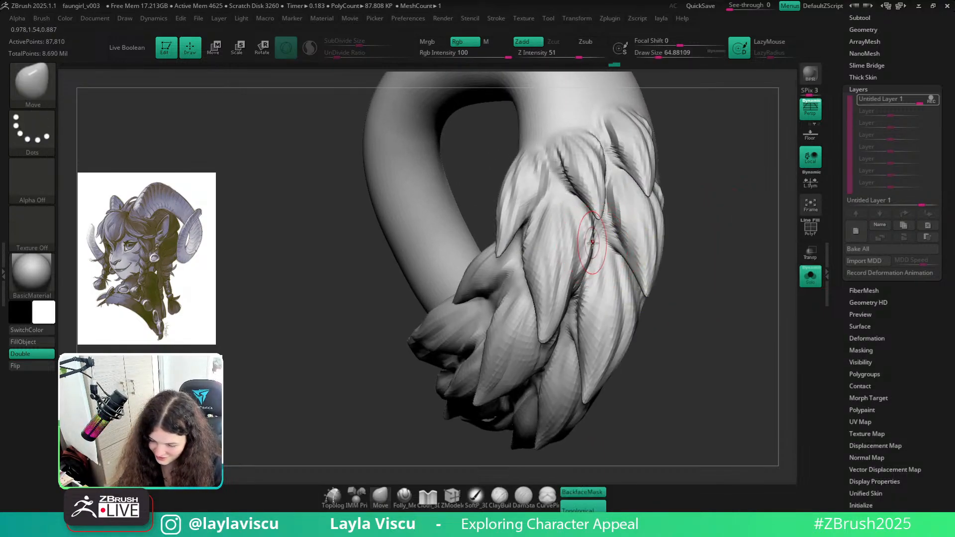
{"action": "right_click_drag", "start_coordinate": [611, 247], "coordinate": [617, 209], "text": "ctrl"}
{"action": "left_click_drag", "start_coordinate": [678, 224], "coordinate": [650, 227]}
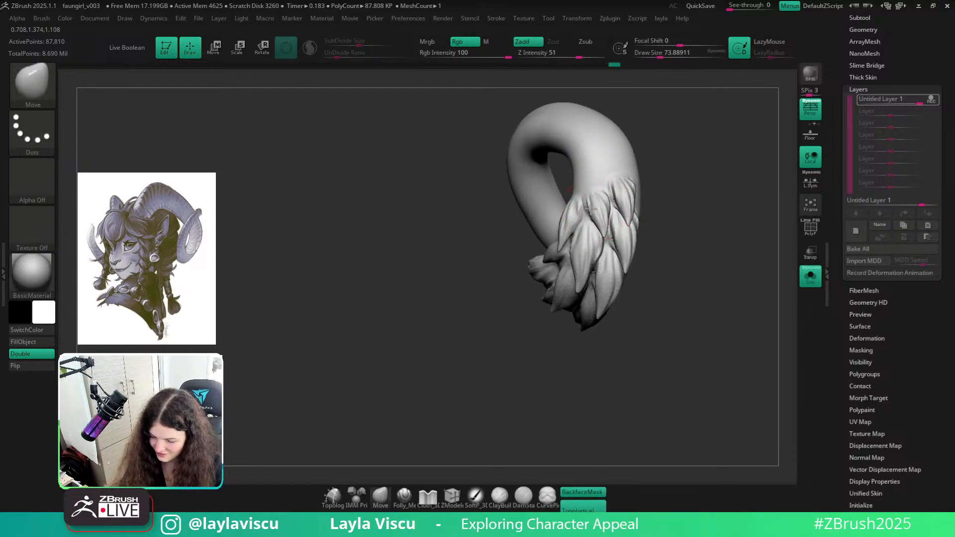
Reposition the rearmost side tufts of the collar using Move brush draw sizes 51.19 and 80.22
{"action": "left_click_drag", "start_coordinate": [706, 175], "coordinate": [673, 186]}
{"action": "mouse_move", "coordinate": [673, 185]}
{"action": "right_mouse_down", "text": "ctrl"}
{"action": "mouse_move", "coordinate": [667, 228]}
{"action": "mouse_move", "coordinate": [669, 181]}
{"action": "right_mouse_up", "text": "ctrl"}
{"action": "left_click_drag", "start_coordinate": [766, 259], "coordinate": [735, 264]}
{"action": "right_click_drag", "start_coordinate": [735, 264], "coordinate": [730, 297], "text": "ctrl"}
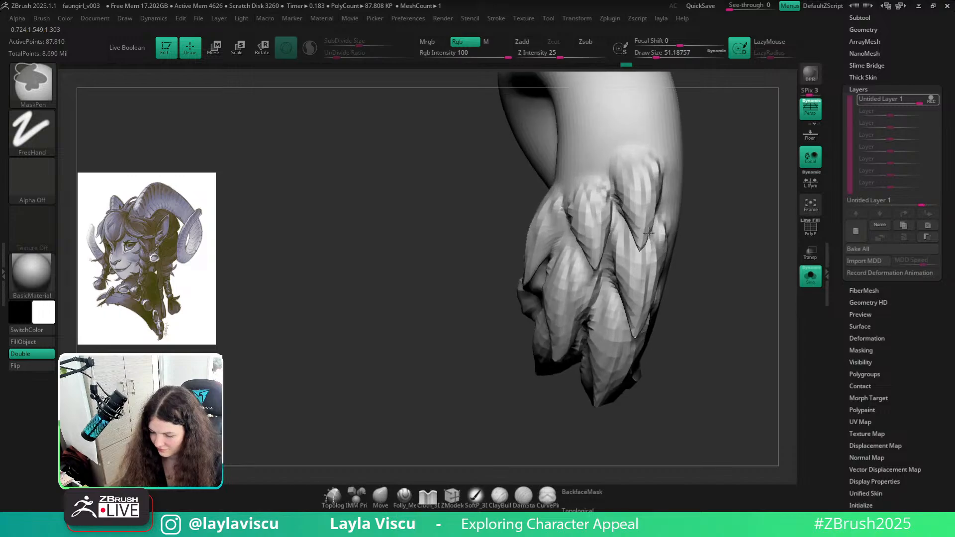
{"action": "right_click_drag", "start_coordinate": [627, 200], "coordinate": [666, 164], "text": "ctrl"}
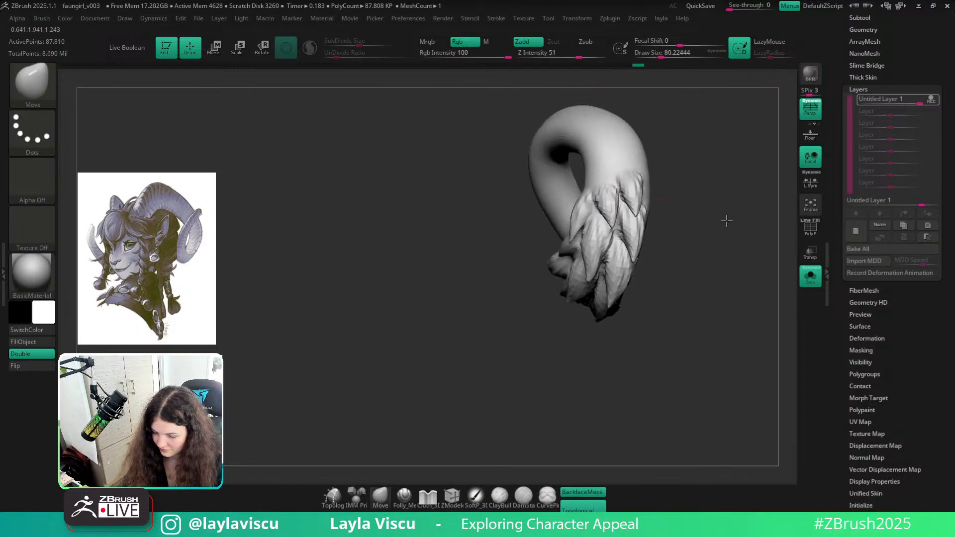
Fine-tune the fur tufts toward the collar's front with the Move brush at draw size 46.17
{"action": "mouse_move", "coordinate": [727, 220]}
{"action": "left_mouse_down"}
{"action": "mouse_move", "coordinate": [736, 270]}
{"action": "mouse_move", "coordinate": [719, 245]}
{"action": "left_mouse_up"}
{"action": "key", "text": "s"}
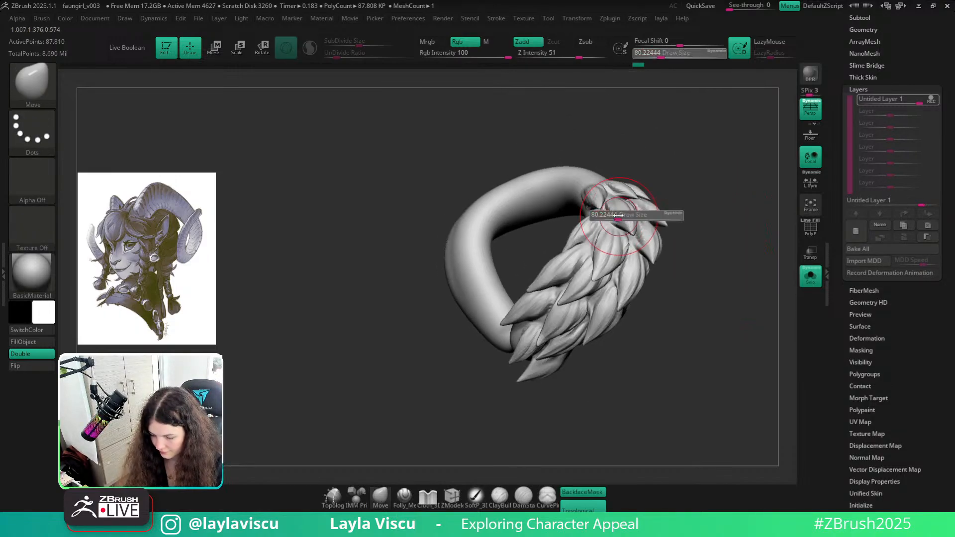
{"action": "left_click_drag", "start_coordinate": [614, 216], "coordinate": [617, 216]}
{"action": "mouse_move", "coordinate": [721, 221]}
{"action": "left_mouse_down"}
{"action": "mouse_move", "coordinate": [712, 202]}
{"action": "mouse_move", "coordinate": [634, 213]}
{"action": "mouse_move", "coordinate": [635, 222]}
{"action": "left_mouse_up"}
{"action": "key", "text": "s"}
{"action": "left_click_drag", "start_coordinate": [738, 233], "coordinate": [783, 293]}
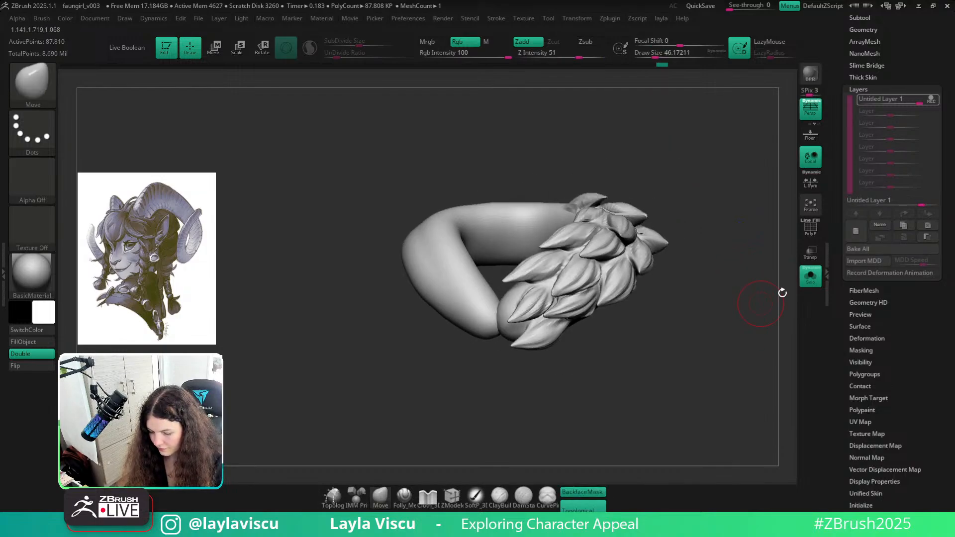
Show the full bust and adjust the collar tufts beside the braid with the Move brush, ending at draw size 108.21
{"action": "left_click", "coordinate": [810, 277]}
{"action": "mouse_move", "coordinate": [772, 315]}
{"action": "right_mouse_down", "text": "ctrl"}
{"action": "mouse_move", "coordinate": [736, 285]}
{"action": "mouse_move", "coordinate": [695, 366]}
{"action": "mouse_move", "coordinate": [708, 338]}
{"action": "right_mouse_up", "text": "ctrl"}
{"action": "key", "text": "s"}
{"action": "left_click_drag", "start_coordinate": [597, 319], "coordinate": [608, 318]}
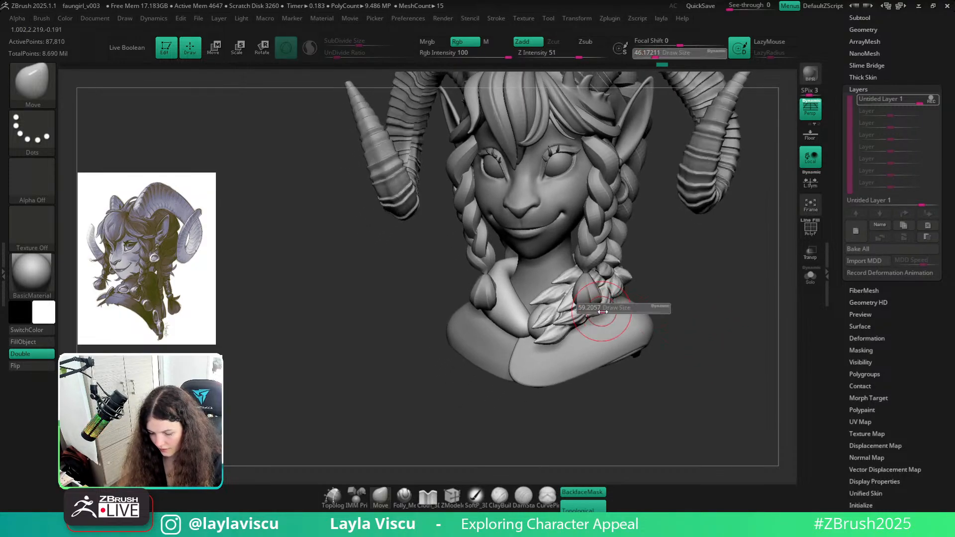
{"action": "mouse_move", "coordinate": [658, 313]}
{"action": "right_mouse_down", "text": "ctrl"}
{"action": "mouse_move", "coordinate": [631, 242]}
{"action": "mouse_move", "coordinate": [686, 294]}
{"action": "mouse_move", "coordinate": [736, 305]}
{"action": "mouse_move", "coordinate": [647, 295]}
{"action": "mouse_move", "coordinate": [659, 324]}
{"action": "mouse_move", "coordinate": [740, 309]}
{"action": "right_mouse_up", "text": "ctrl"}
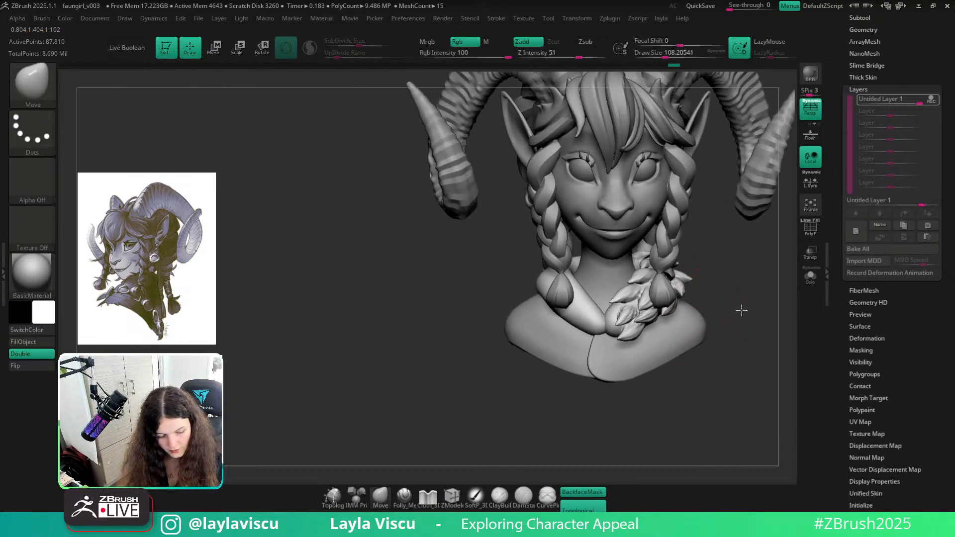
Choose the ChiselOrganic brush with the Animal_Fur01 shape and isolate the fur collar, turned to its bare back
{"action": "key", "text": "b"}
{"action": "left_click", "coordinate": [583, 177]}
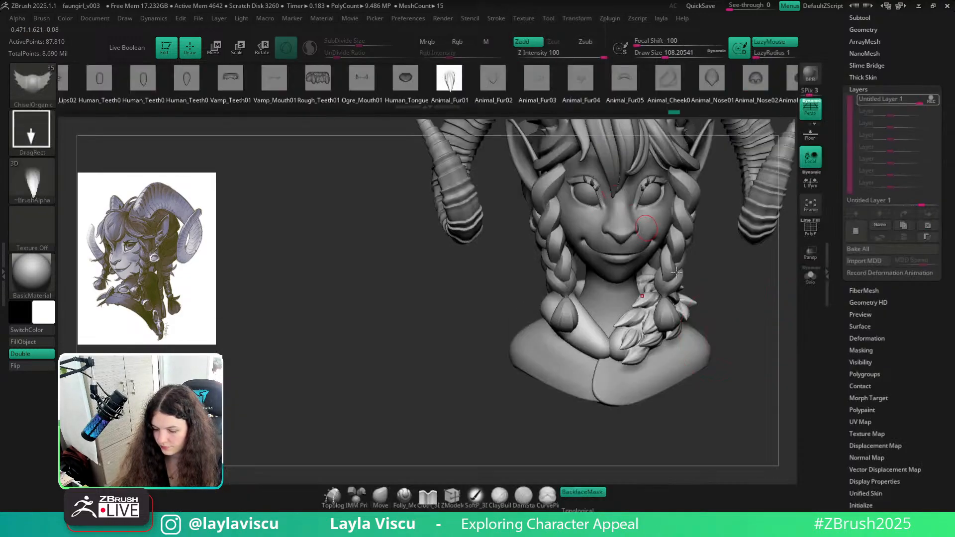
{"action": "right_click_drag", "start_coordinate": [749, 351], "coordinate": [725, 343], "text": "alt"}
{"action": "left_click", "coordinate": [809, 276]}
{"action": "right_click_drag", "start_coordinate": [766, 279], "coordinate": [697, 388]}
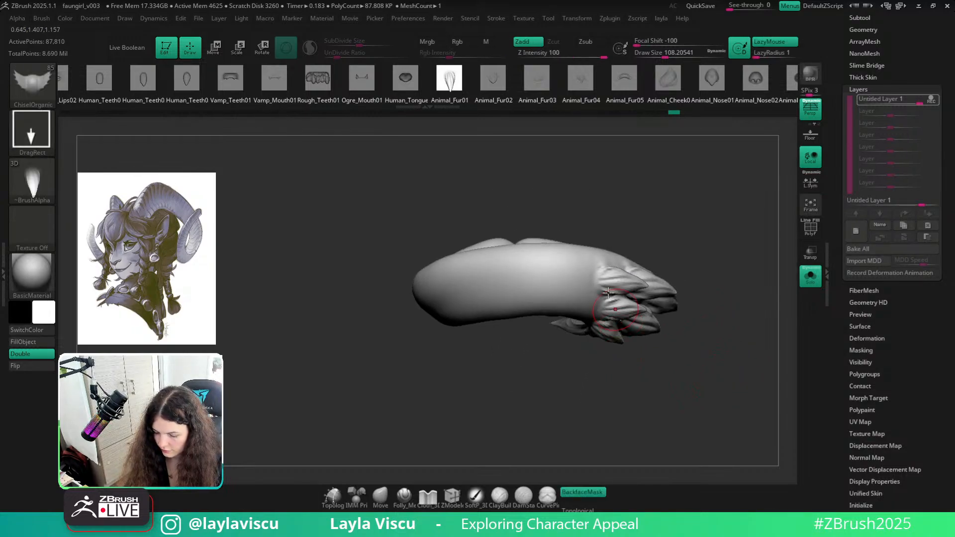
Try adding Animal_Fur01 tufts across the bare back and outer side of the isolated collar at draw size 108.21
{"action": "right_click_drag", "start_coordinate": [595, 260], "coordinate": [591, 287]}
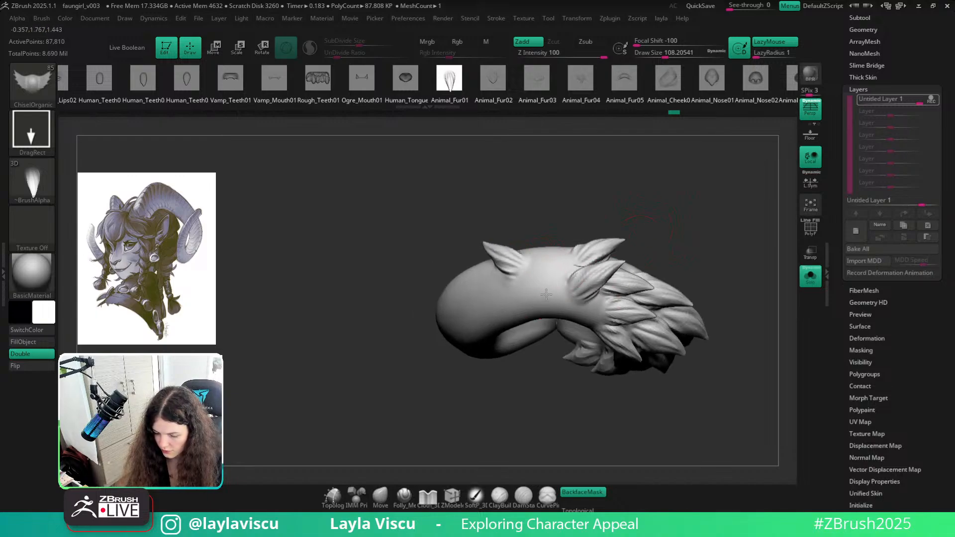
{"action": "right_click_drag", "start_coordinate": [556, 286], "coordinate": [519, 283]}
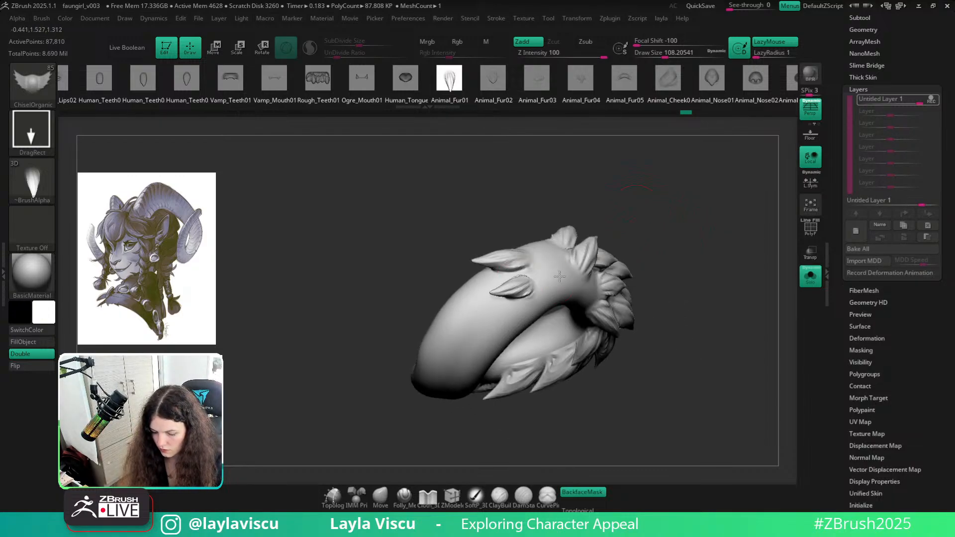
{"action": "left_click_drag", "start_coordinate": [559, 276], "coordinate": [562, 265]}
{"action": "right_click_drag", "start_coordinate": [556, 295], "coordinate": [676, 304]}
{"action": "left_click_drag", "start_coordinate": [528, 315], "coordinate": [584, 300]}
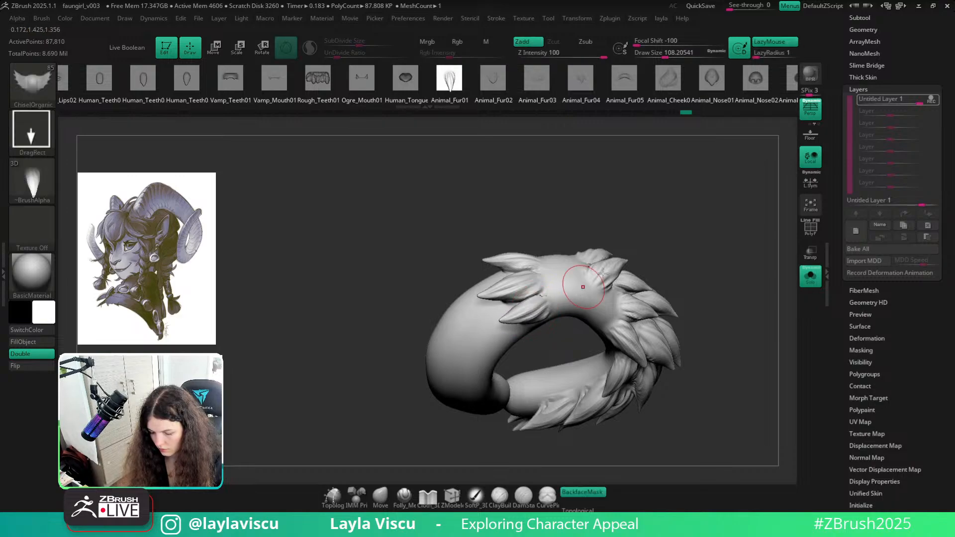
Try filling the gap at the middle of the collar's back with upright fur tufts, undoing one misplaced tuft
{"action": "right_click_drag", "start_coordinate": [582, 287], "coordinate": [582, 234]}
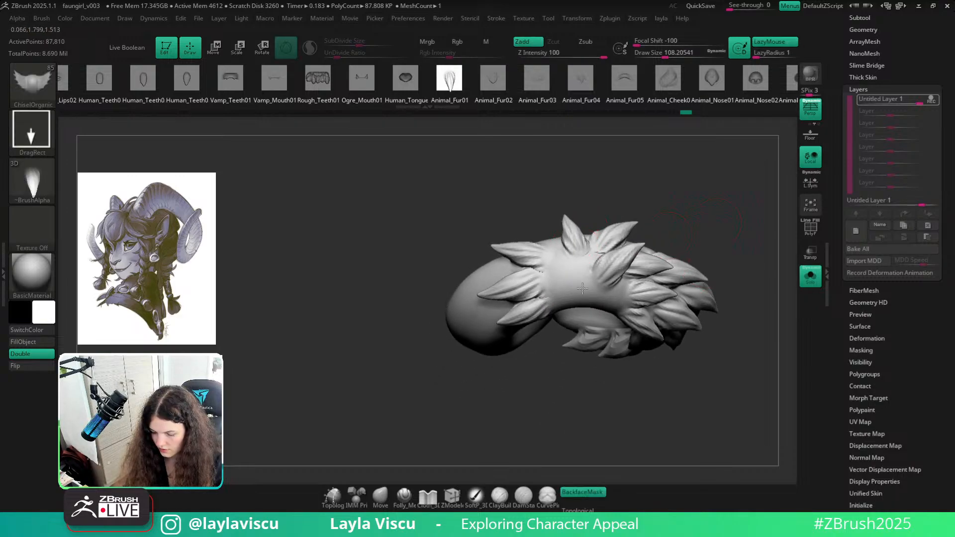
{"action": "right_click_drag", "start_coordinate": [582, 287], "coordinate": [575, 247]}
{"action": "key", "text": "ctrl+z"}
{"action": "left_click_drag", "start_coordinate": [561, 265], "coordinate": [569, 287]}
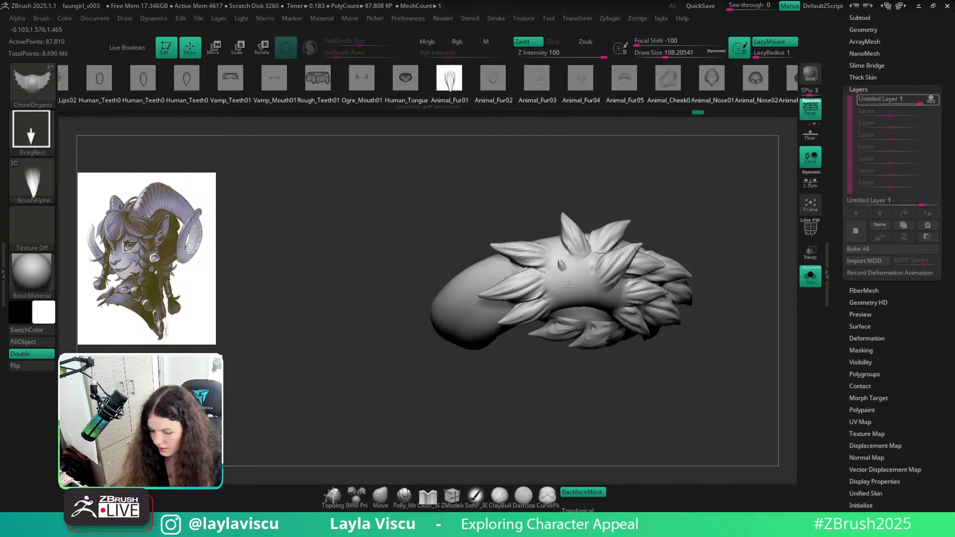
{"action": "right_click_drag", "start_coordinate": [574, 313], "coordinate": [587, 276]}
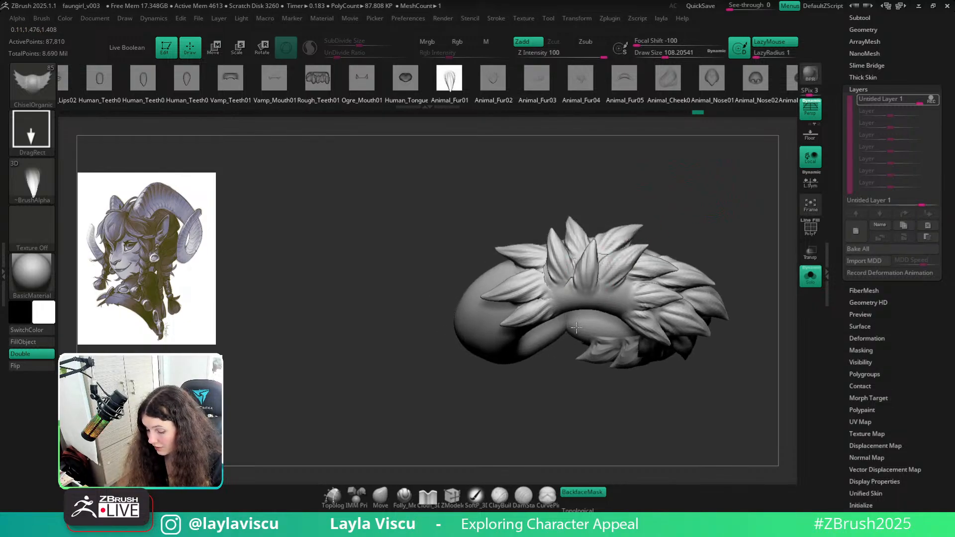
{"action": "right_click_drag", "start_coordinate": [576, 327], "coordinate": [736, 224]}
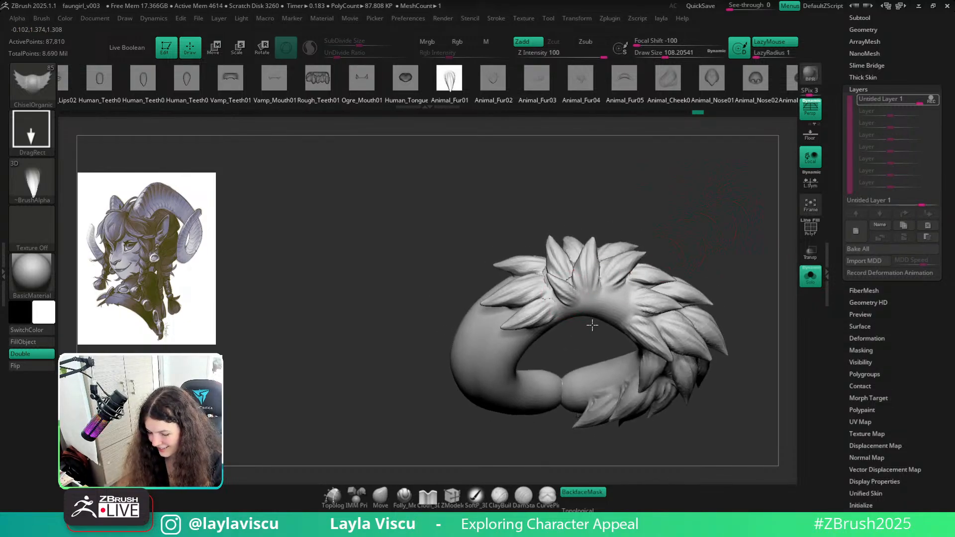
Check the back tufts against the full bust and undo them on the isolated collar
{"action": "right_click_drag", "start_coordinate": [578, 327], "coordinate": [779, 276]}
{"action": "left_click", "coordinate": [815, 283]}
{"action": "right_click_drag", "start_coordinate": [762, 348], "coordinate": [712, 367], "text": "ctrl"}
{"action": "right_click_drag", "start_coordinate": [712, 367], "coordinate": [761, 403]}
{"action": "right_click_drag", "start_coordinate": [761, 403], "coordinate": [784, 374]}
{"action": "left_click", "coordinate": [810, 276]}
{"action": "right_click_drag", "start_coordinate": [774, 303], "coordinate": [742, 330]}
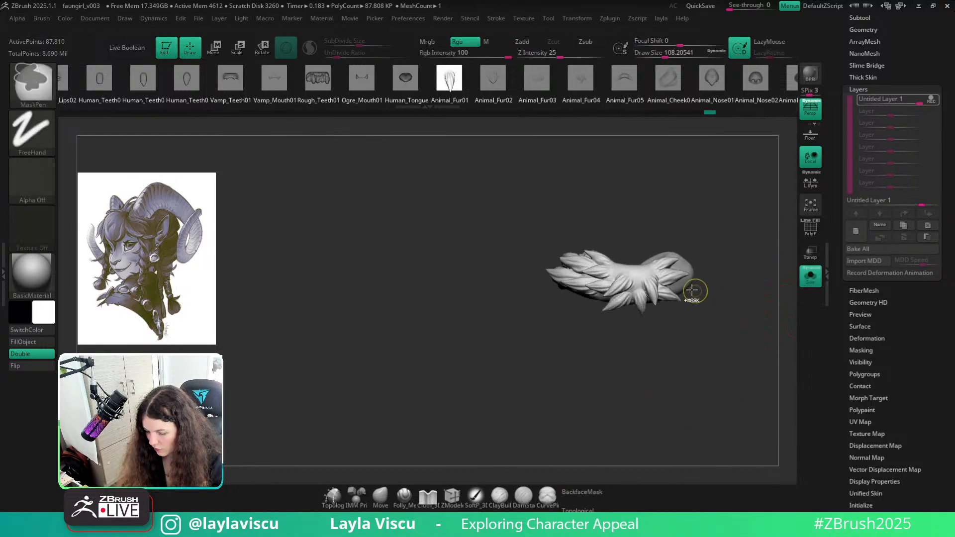
{"action": "key", "text": "ctrl+z"}
{"action": "key", "text": "ctrl+z"}
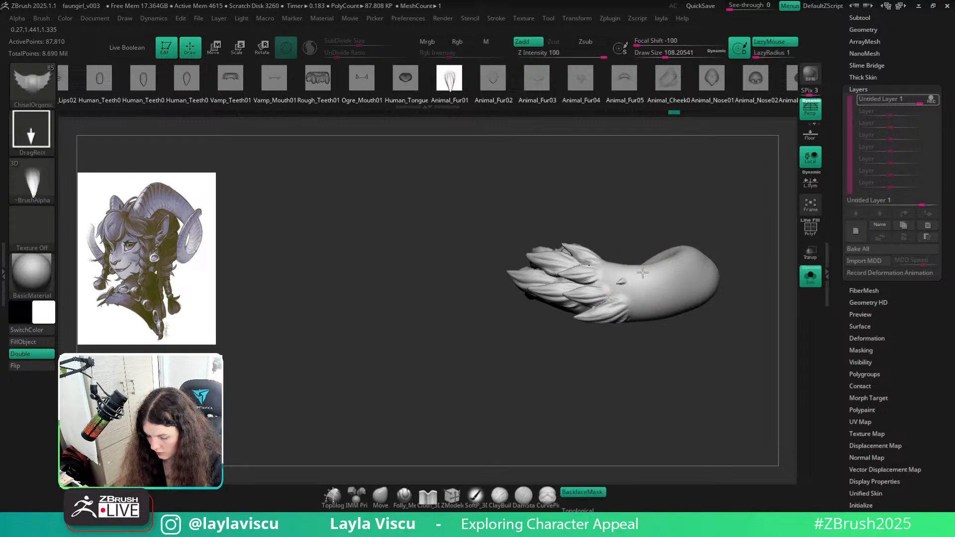
Continue the existing fur onto the collar's back with overlapping Animal_Fur01 tufts pointing down and outward
{"action": "left_click", "coordinate": [813, 283]}
{"action": "left_click_drag", "start_coordinate": [768, 342], "coordinate": [793, 307]}
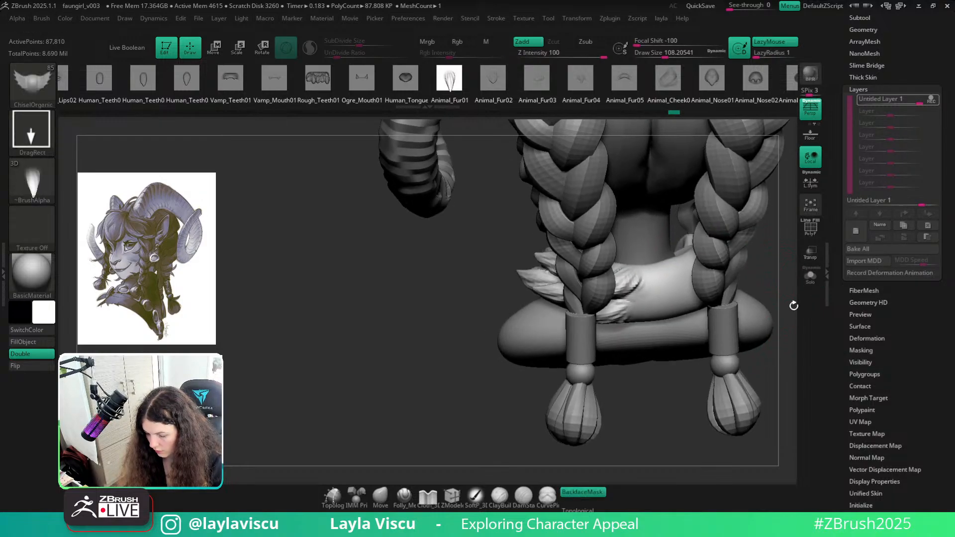
{"action": "left_click", "coordinate": [811, 277]}
{"action": "left_click_drag", "start_coordinate": [690, 379], "coordinate": [685, 407]}
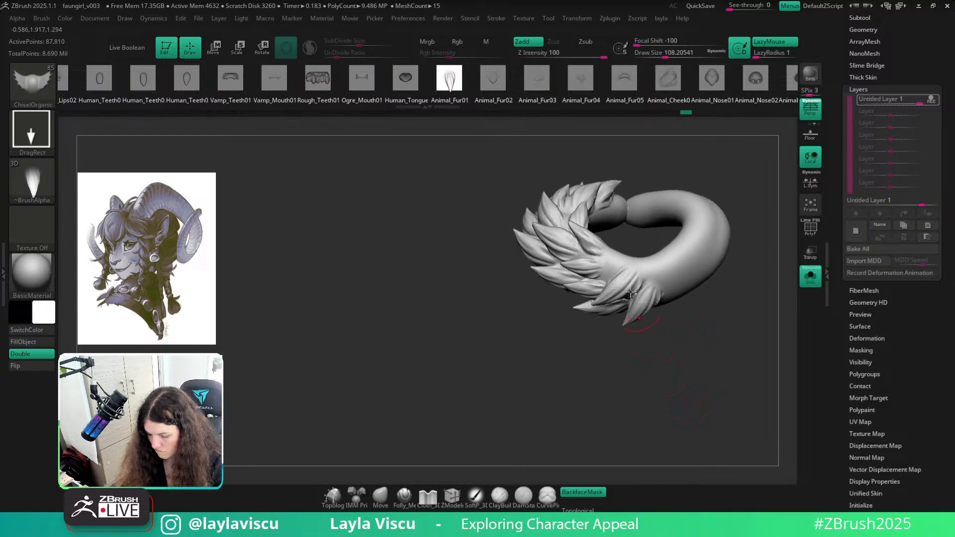
{"action": "left_click_drag", "start_coordinate": [704, 342], "coordinate": [656, 277]}
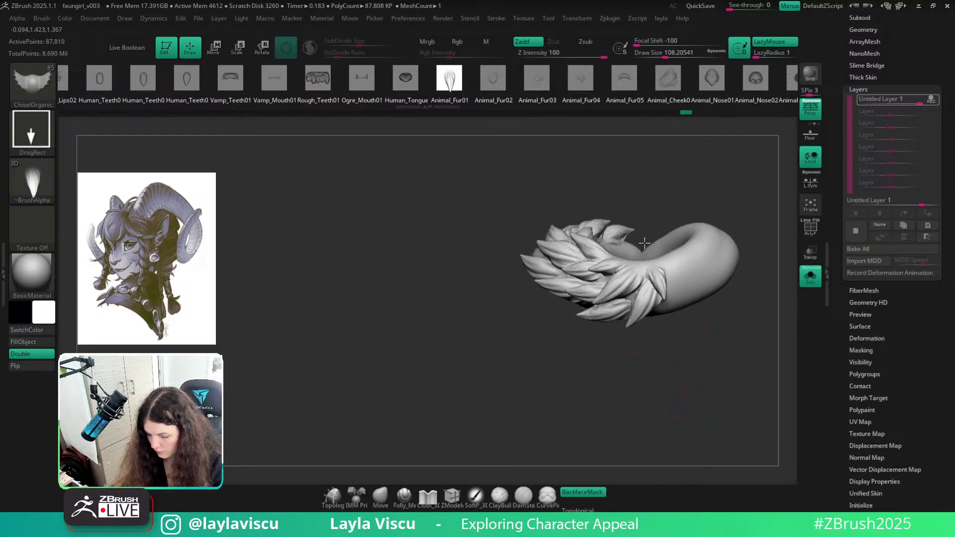
{"action": "left_click_drag", "start_coordinate": [674, 360], "coordinate": [695, 292]}
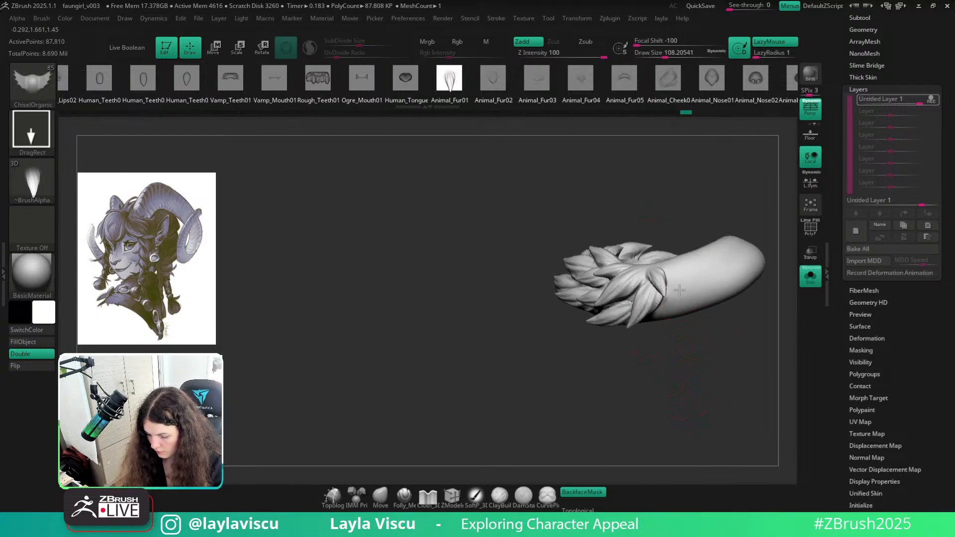
Add fur tufts across the middle of the collar's back and check their placement between the braids on the full bust
{"action": "left_click", "coordinate": [810, 276]}
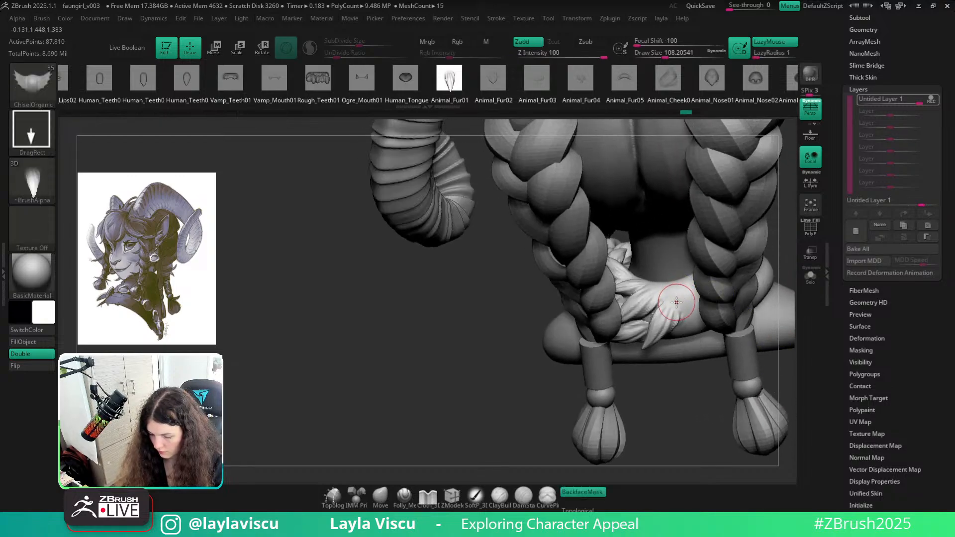
{"action": "left_click", "coordinate": [810, 277]}
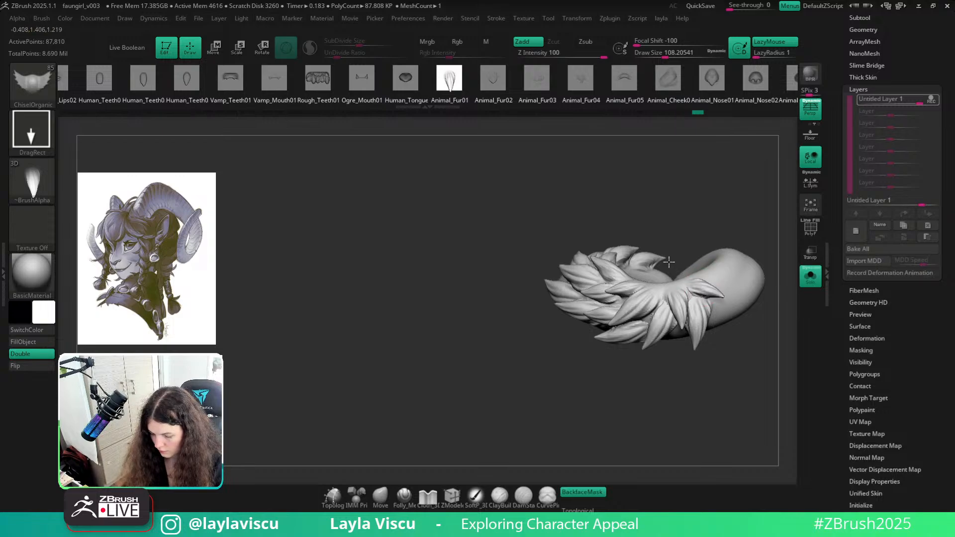
{"action": "left_click", "coordinate": [810, 277]}
{"action": "left_click_drag", "start_coordinate": [768, 398], "coordinate": [688, 407]}
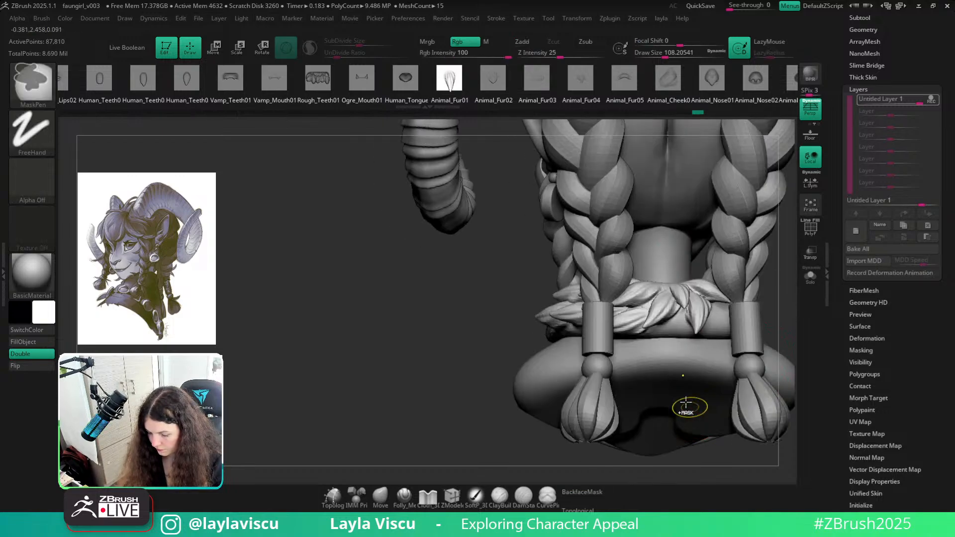
{"action": "mouse_move", "coordinate": [688, 408]}
{"action": "right_mouse_down", "text": "ctrl"}
{"action": "mouse_move", "coordinate": [774, 308]}
{"action": "mouse_move", "coordinate": [742, 299]}
{"action": "mouse_move", "coordinate": [688, 386]}
{"action": "mouse_move", "coordinate": [663, 463]}
{"action": "mouse_move", "coordinate": [658, 399]}
{"action": "right_mouse_up", "text": "ctrl"}
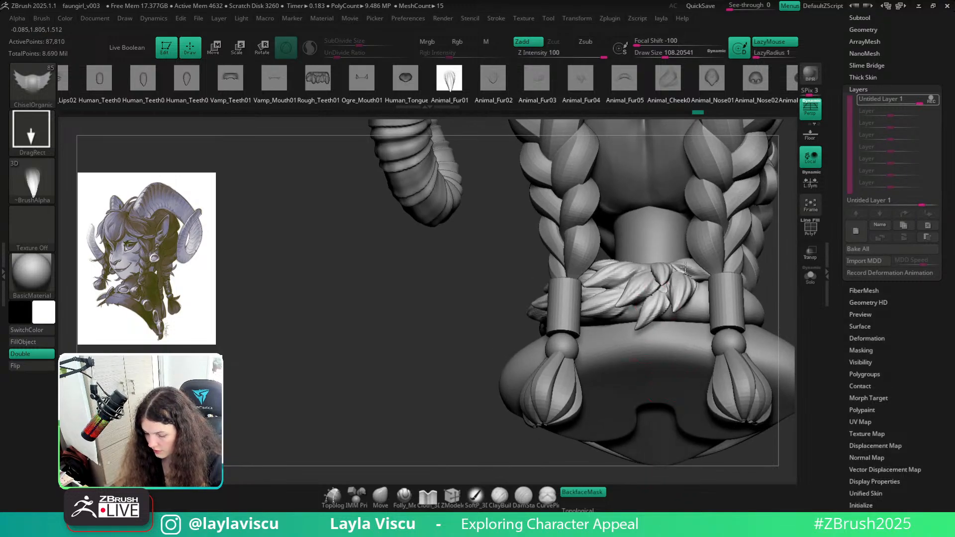
Isolate the collar and place more tufts just past the middle of its back, angled toward the bare side
{"action": "right_click_drag", "start_coordinate": [784, 292], "coordinate": [787, 279]}
{"action": "left_click", "coordinate": [810, 277]}
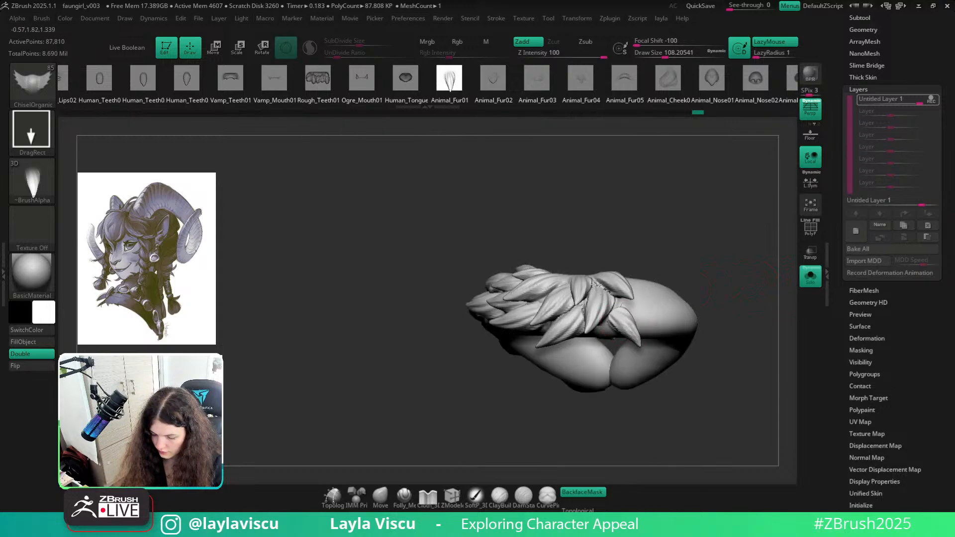
{"action": "right_click_drag", "start_coordinate": [586, 266], "coordinate": [622, 306]}
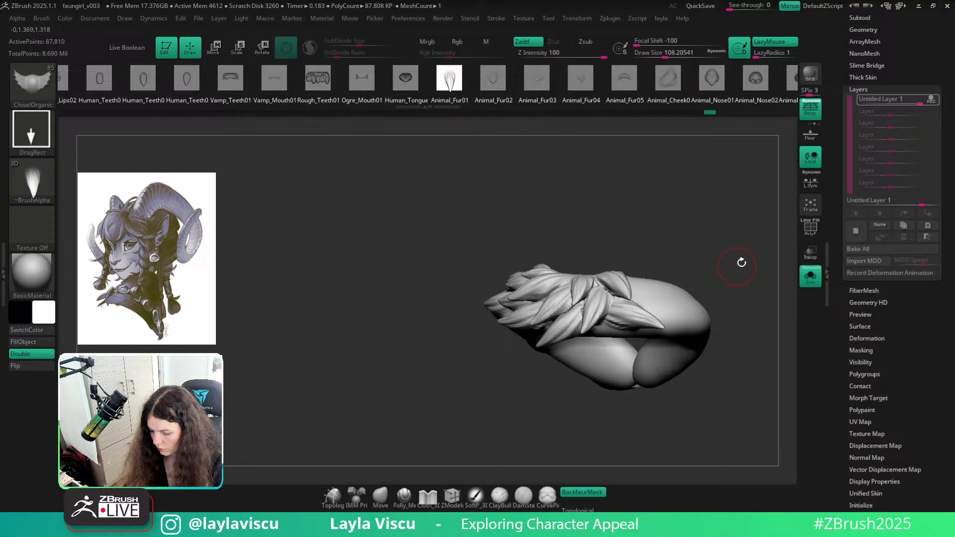
{"action": "right_click_drag", "start_coordinate": [681, 262], "coordinate": [613, 328]}
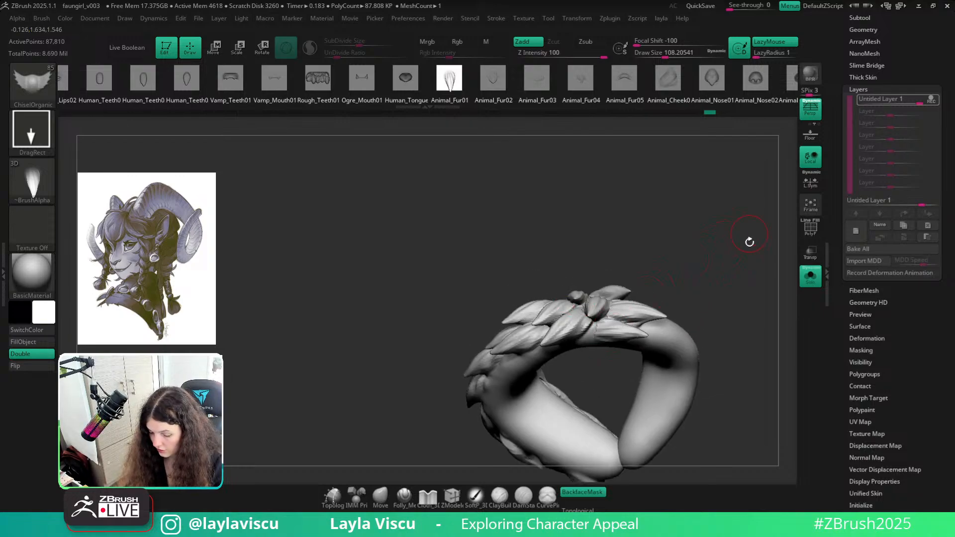
Compare the collar with the full bust, then try placing the first fur tufts near its bare front end
{"action": "right_click_drag", "start_coordinate": [750, 241], "coordinate": [776, 318], "text": "shift"}
{"action": "left_click", "coordinate": [809, 278]}
{"action": "mouse_move", "coordinate": [691, 209]}
{"action": "right_mouse_down", "text": "ctrl"}
{"action": "mouse_move", "coordinate": [678, 232]}
{"action": "mouse_move", "coordinate": [704, 372]}
{"action": "mouse_move", "coordinate": [715, 358]}
{"action": "mouse_move", "coordinate": [569, 338]}
{"action": "mouse_move", "coordinate": [720, 363]}
{"action": "mouse_move", "coordinate": [710, 375]}
{"action": "mouse_move", "coordinate": [742, 405]}
{"action": "mouse_move", "coordinate": [768, 356]}
{"action": "right_mouse_up", "text": "ctrl"}
{"action": "left_click", "coordinate": [809, 277]}
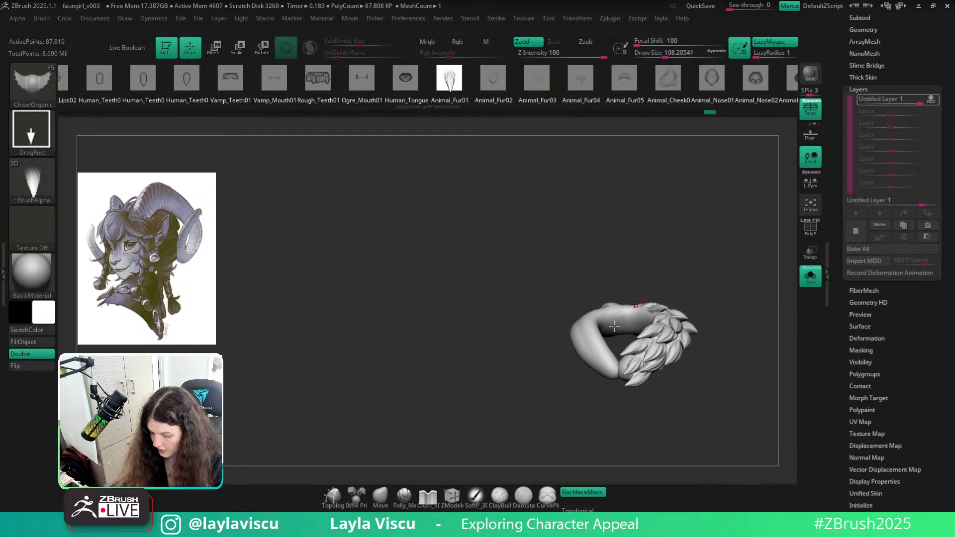
{"action": "right_click_drag", "start_coordinate": [606, 343], "coordinate": [610, 365], "text": "ctrl"}
{"action": "left_click_drag", "start_coordinate": [605, 354], "coordinate": [586, 328]}
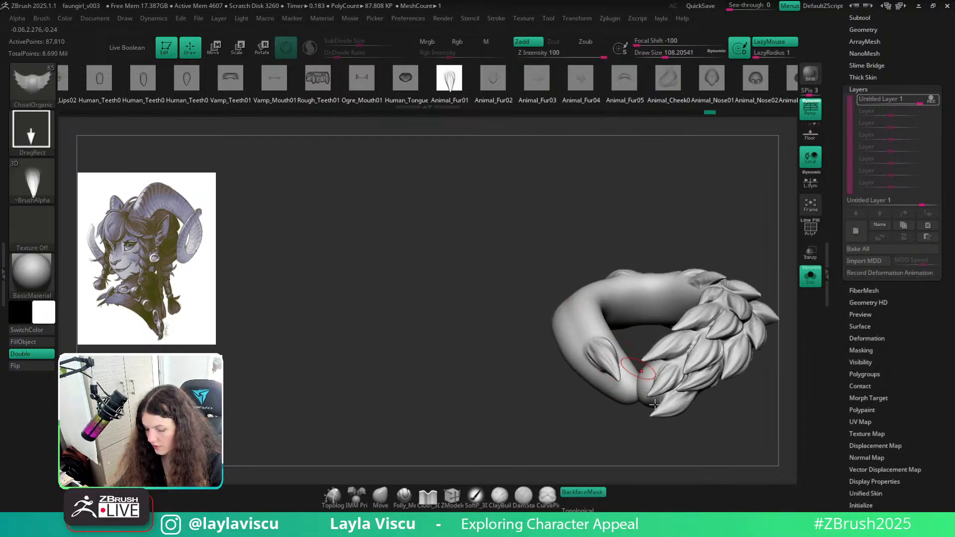
{"action": "mouse_move", "coordinate": [654, 404]}
{"action": "right_mouse_down"}
{"action": "mouse_move", "coordinate": [676, 418]}
{"action": "mouse_move", "coordinate": [603, 405]}
{"action": "mouse_move", "coordinate": [584, 346]}
{"action": "right_mouse_up"}
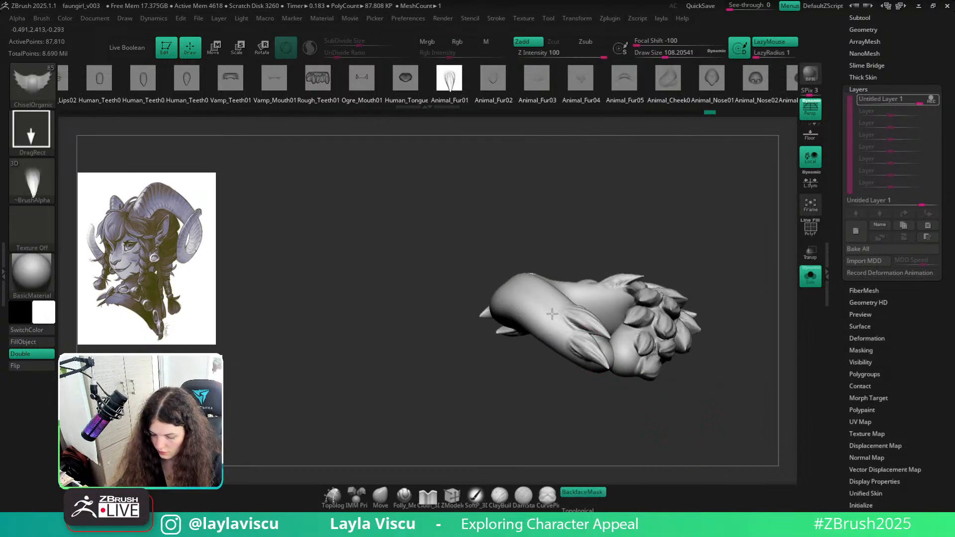
Try extending the front tufts upward and along the inner edge toward the collar's neck opening
{"action": "mouse_move", "coordinate": [553, 313]}
{"action": "right_mouse_down"}
{"action": "mouse_move", "coordinate": [544, 300]}
{"action": "mouse_move", "coordinate": [563, 277]}
{"action": "right_mouse_up"}
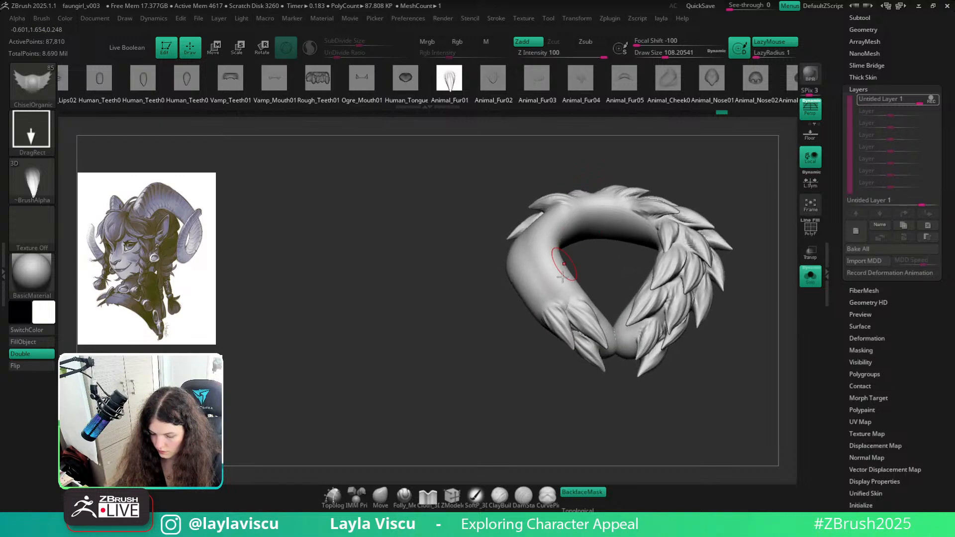
{"action": "right_click_drag", "start_coordinate": [547, 226], "coordinate": [591, 248]}
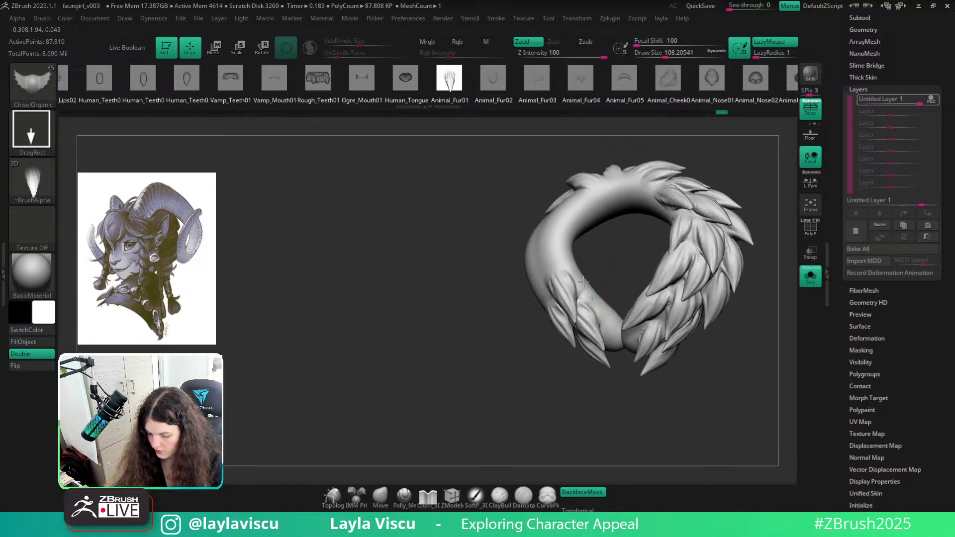
{"action": "mouse_move", "coordinate": [689, 149]}
{"action": "right_mouse_down"}
{"action": "mouse_move", "coordinate": [698, 139]}
{"action": "mouse_move", "coordinate": [686, 162]}
{"action": "right_mouse_up"}
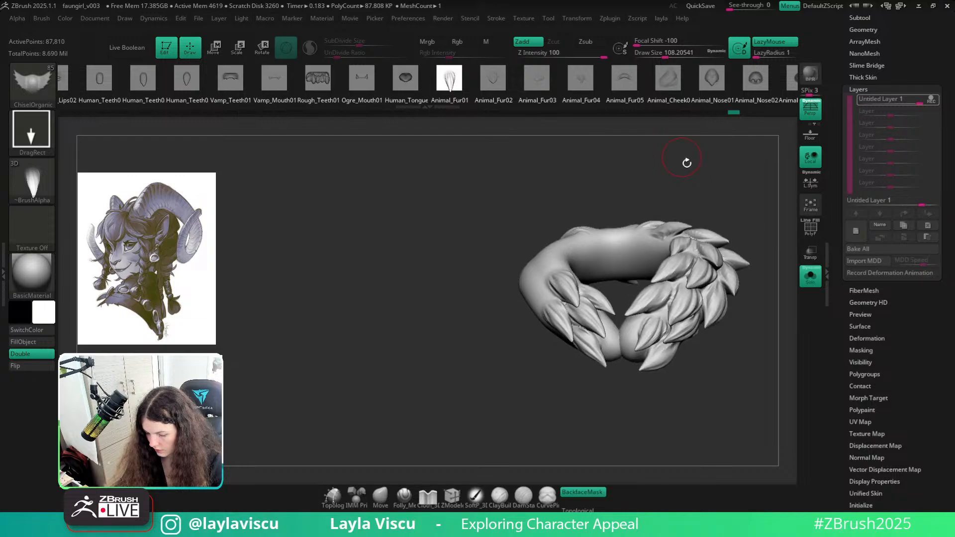
{"action": "left_click_drag", "start_coordinate": [597, 299], "coordinate": [611, 277]}
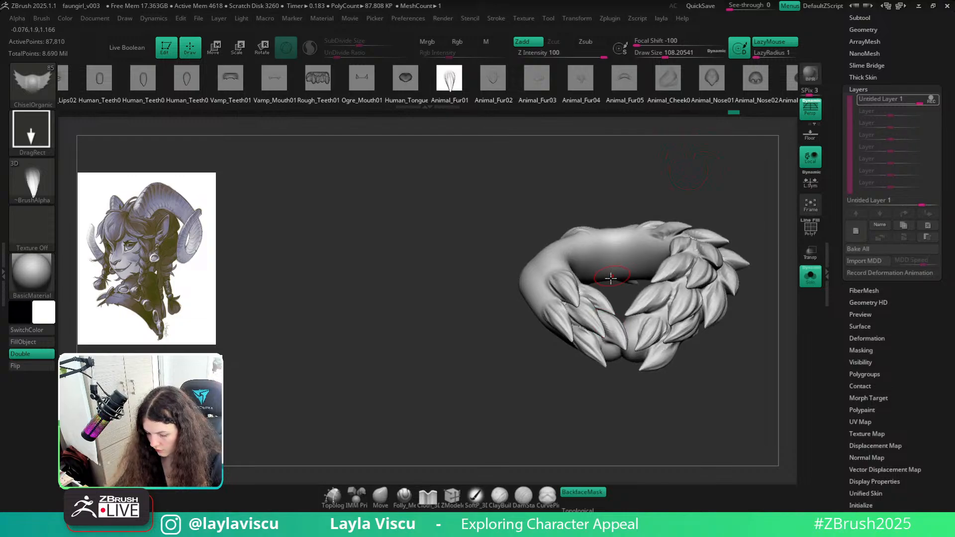
Review the front tufts on the full bust and undo them on the isolated collar
{"action": "right_click_drag", "start_coordinate": [747, 184], "coordinate": [761, 209], "text": "ctrl"}
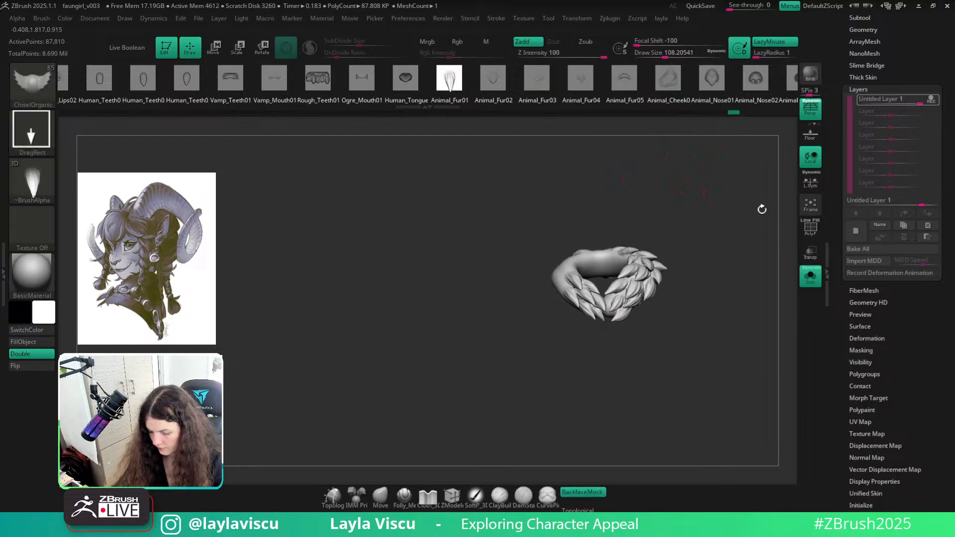
{"action": "left_click", "coordinate": [811, 276]}
{"action": "mouse_move", "coordinate": [764, 358]}
{"action": "right_mouse_down"}
{"action": "mouse_move", "coordinate": [685, 367]}
{"action": "mouse_move", "coordinate": [705, 292]}
{"action": "right_mouse_up"}
{"action": "right_click_drag", "start_coordinate": [621, 273], "coordinate": [625, 251], "text": "ctrl"}
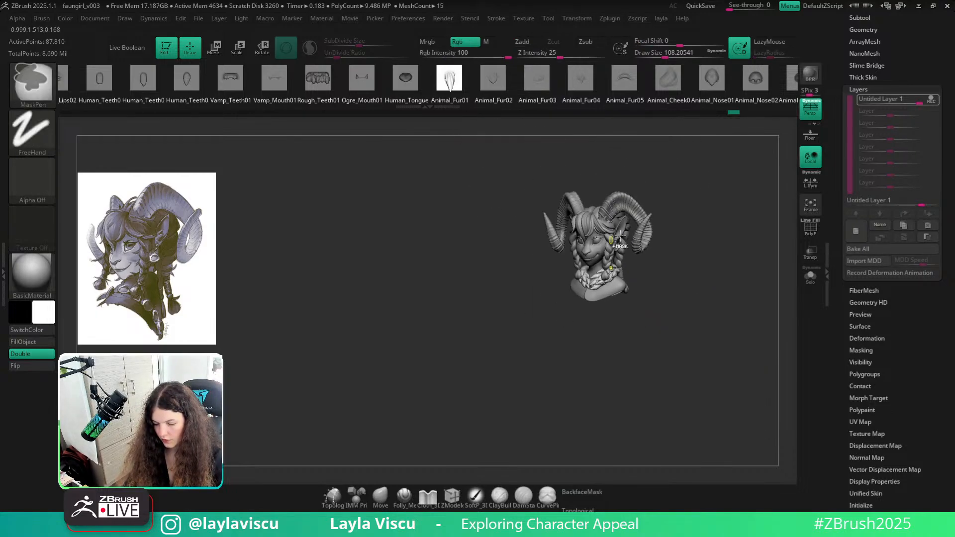
{"action": "right_click_drag", "start_coordinate": [695, 309], "coordinate": [649, 313], "text": "alt"}
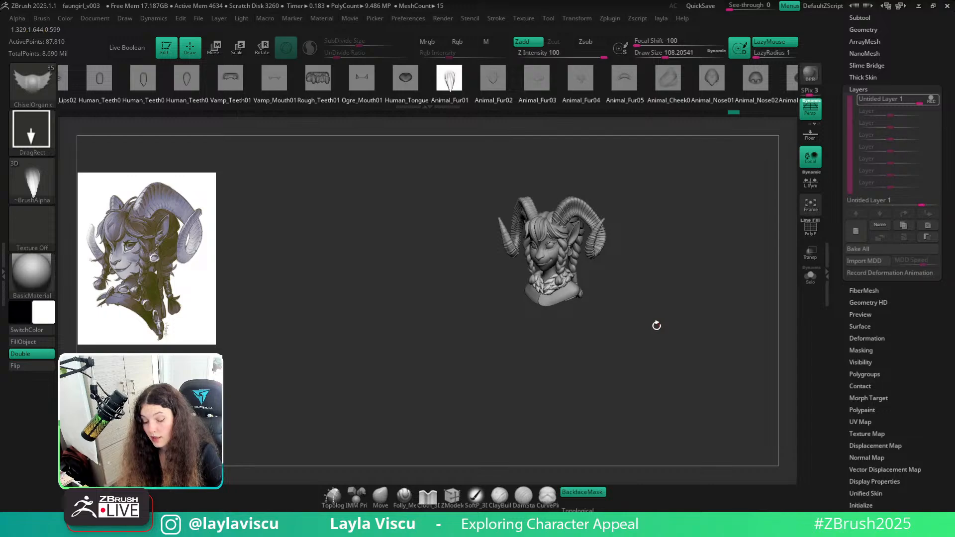
{"action": "right_click_drag", "start_coordinate": [617, 280], "coordinate": [670, 365], "text": "ctrl"}
{"action": "left_click", "coordinate": [810, 276]}
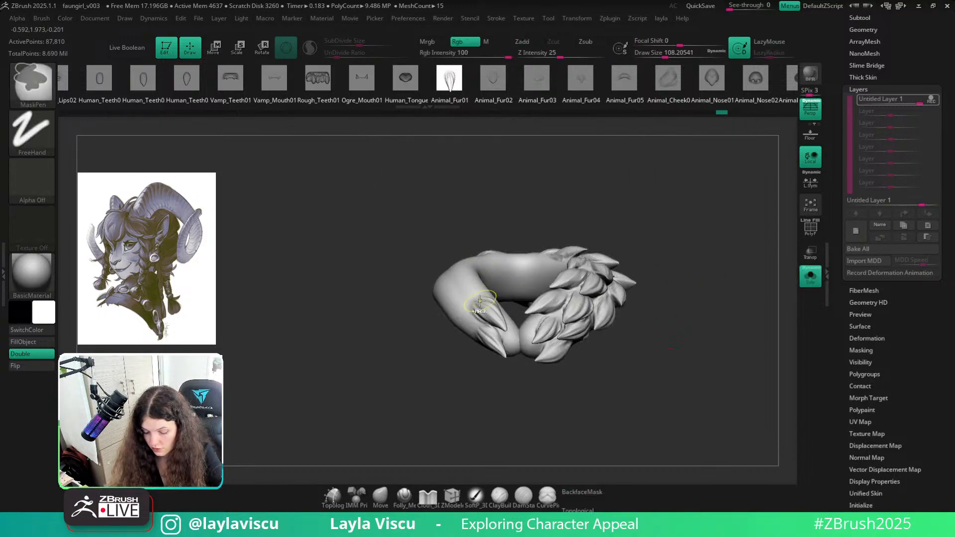
Cover the collar's bare front section with overlapping Animal_Fur01 tufts, working from the front end back along its side
{"action": "left_click_drag", "start_coordinate": [478, 300], "coordinate": [460, 256]}
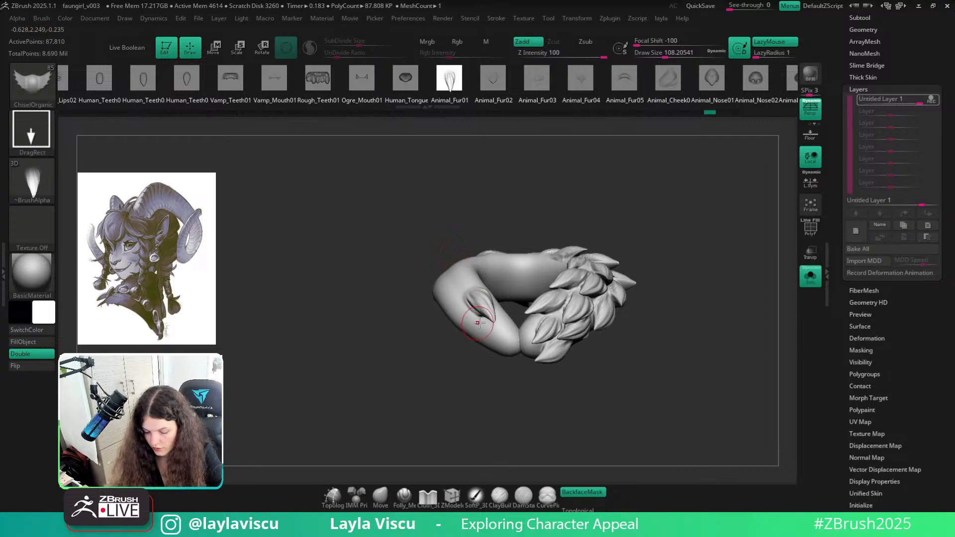
{"action": "left_click_drag", "start_coordinate": [469, 317], "coordinate": [449, 298]}
{"action": "left_click_drag", "start_coordinate": [514, 318], "coordinate": [494, 278]}
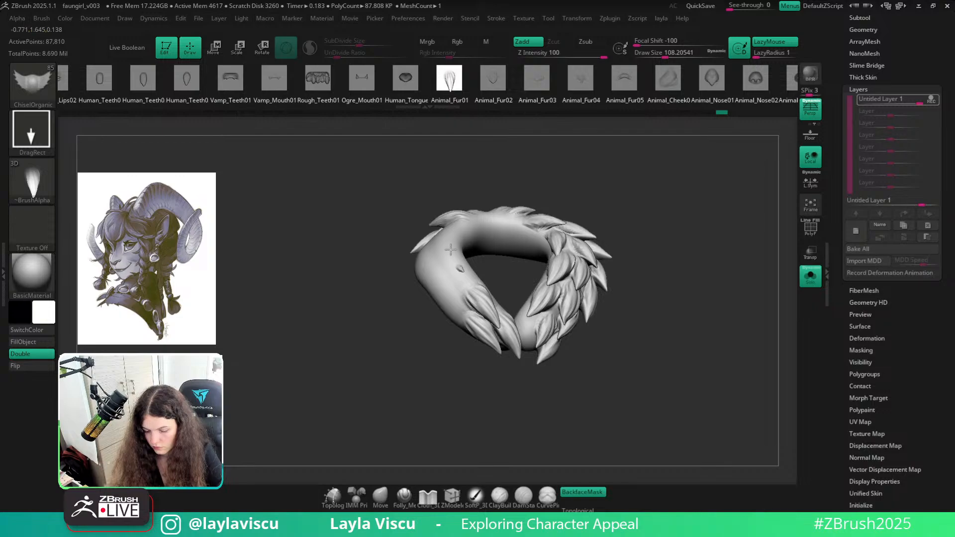
{"action": "left_click_drag", "start_coordinate": [488, 182], "coordinate": [455, 288]}
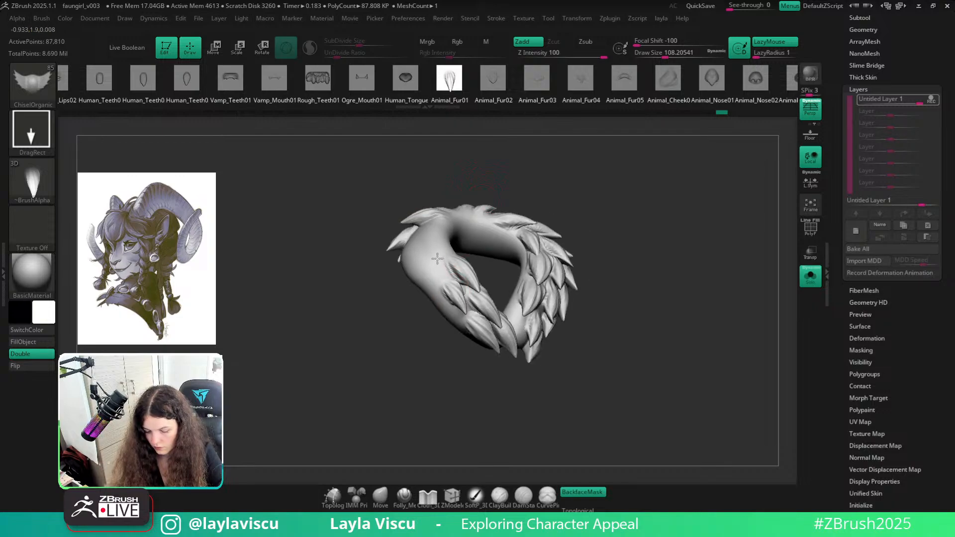
{"action": "mouse_move", "coordinate": [430, 232]}
{"action": "left_mouse_down"}
{"action": "mouse_move", "coordinate": [571, 193]}
{"action": "mouse_move", "coordinate": [492, 292]}
{"action": "mouse_move", "coordinate": [458, 262]}
{"action": "left_mouse_up"}
{"action": "left_click_drag", "start_coordinate": [500, 318], "coordinate": [482, 286]}
{"action": "mouse_move", "coordinate": [475, 224]}
{"action": "left_mouse_down"}
{"action": "mouse_move", "coordinate": [499, 282]}
{"action": "mouse_move", "coordinate": [479, 246]}
{"action": "left_mouse_up"}
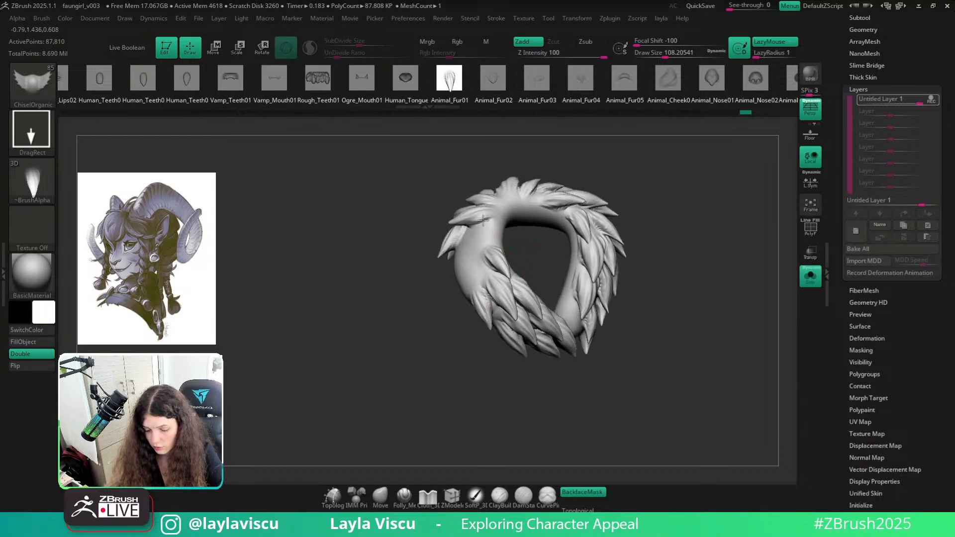
Cover the remaining bare patch along the collar's side with overlapping Animal_Fur01 tufts
{"action": "left_click_drag", "start_coordinate": [533, 166], "coordinate": [473, 280]}
{"action": "left_click_drag", "start_coordinate": [466, 238], "coordinate": [461, 230]}
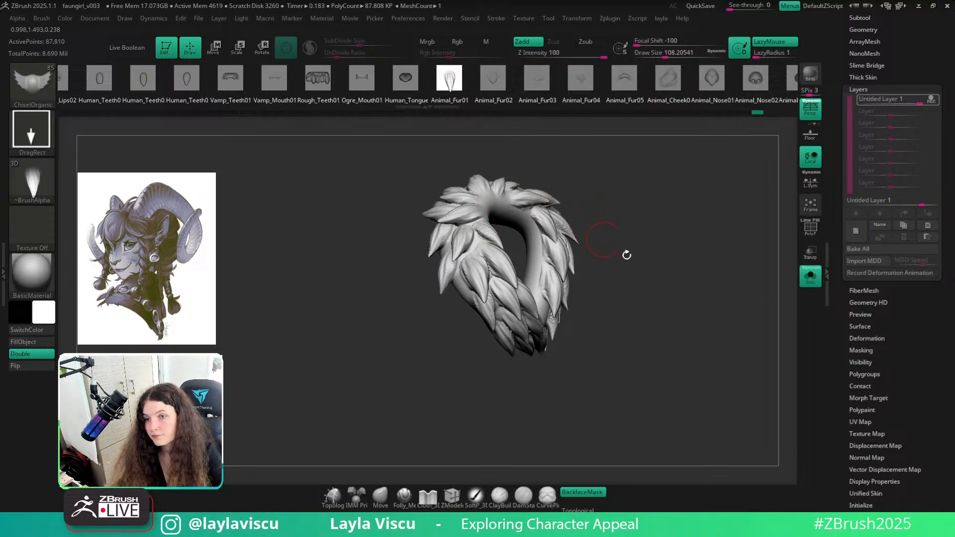
{"action": "left_click_drag", "start_coordinate": [627, 255], "coordinate": [700, 373]}
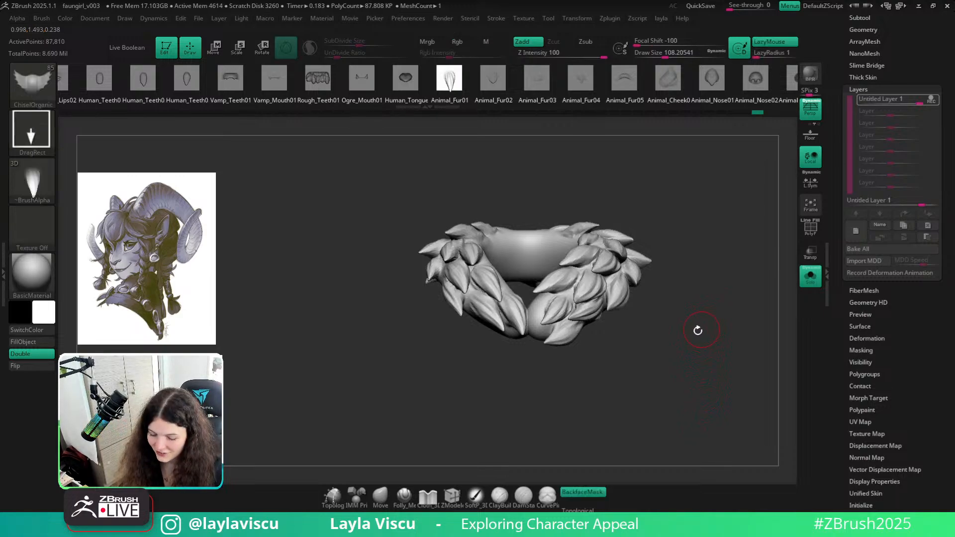
{"action": "left_click_drag", "start_coordinate": [698, 322], "coordinate": [694, 357]}
Examine the fur collar on the full bust from the front, side and below, comparing it with the isolated collar
{"action": "left_click", "coordinate": [810, 278]}
{"action": "mouse_move", "coordinate": [755, 330]}
{"action": "left_mouse_down", "text": "shift"}
{"action": "mouse_move", "coordinate": [746, 352]}
{"action": "mouse_move", "coordinate": [761, 323]}
{"action": "mouse_move", "coordinate": [742, 341]}
{"action": "left_mouse_up", "text": "shift"}
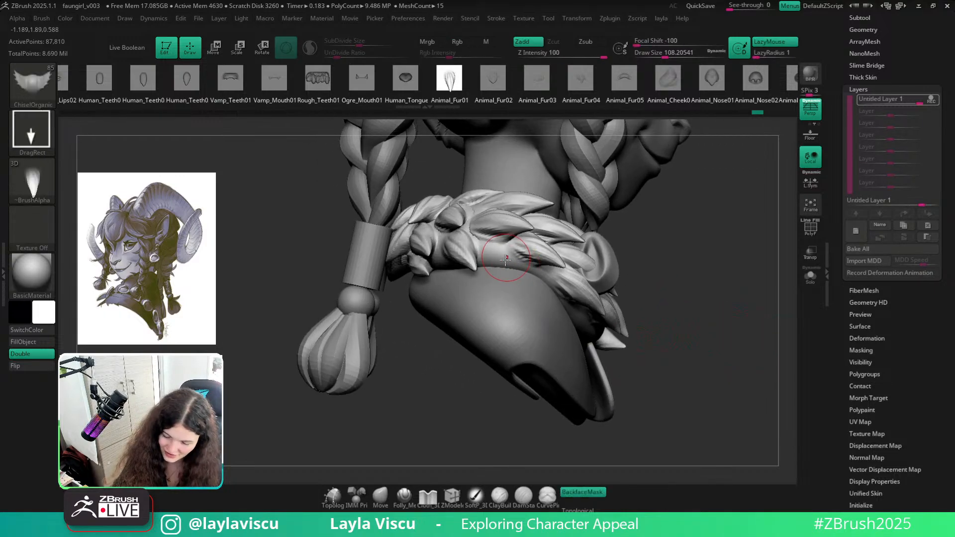
{"action": "mouse_move", "coordinate": [710, 291]}
{"action": "left_mouse_down"}
{"action": "mouse_move", "coordinate": [715, 333]}
{"action": "mouse_move", "coordinate": [756, 341]}
{"action": "mouse_move", "coordinate": [733, 315]}
{"action": "mouse_move", "coordinate": [761, 408]}
{"action": "mouse_move", "coordinate": [731, 370]}
{"action": "mouse_move", "coordinate": [736, 390]}
{"action": "mouse_move", "coordinate": [733, 374]}
{"action": "left_mouse_up"}
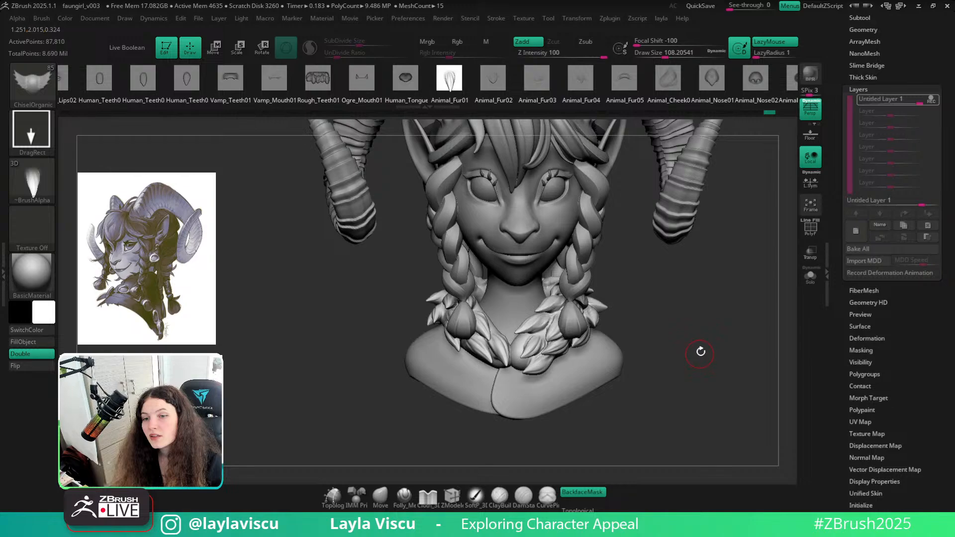
{"action": "mouse_move", "coordinate": [700, 351]}
{"action": "left_mouse_down"}
{"action": "mouse_move", "coordinate": [638, 363]}
{"action": "mouse_move", "coordinate": [654, 365]}
{"action": "left_mouse_up"}
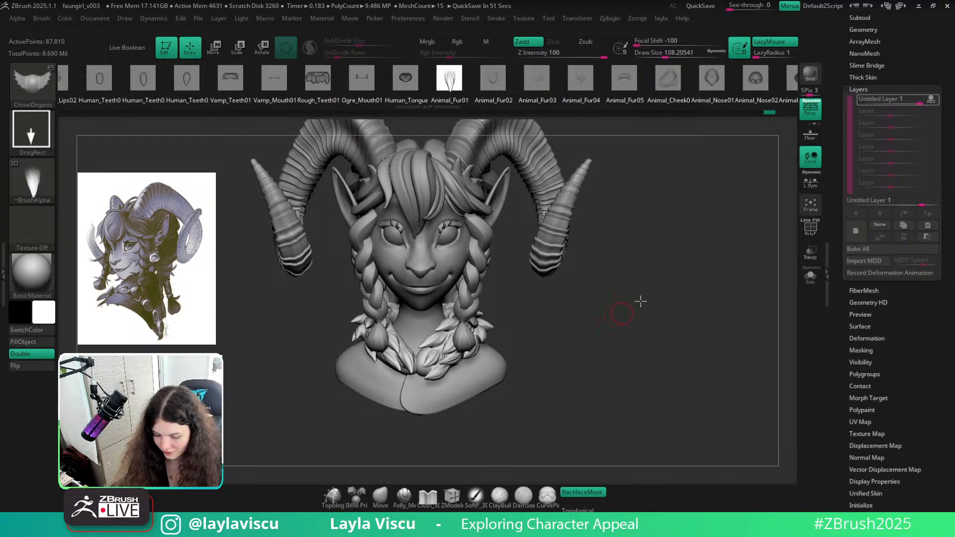
{"action": "mouse_move", "coordinate": [640, 301]}
{"action": "right_mouse_down", "text": "alt"}
{"action": "mouse_move", "coordinate": [796, 233]}
{"action": "mouse_move", "coordinate": [628, 339]}
{"action": "right_mouse_up", "text": "alt"}
{"action": "left_click_drag", "start_coordinate": [583, 338], "coordinate": [621, 312]}
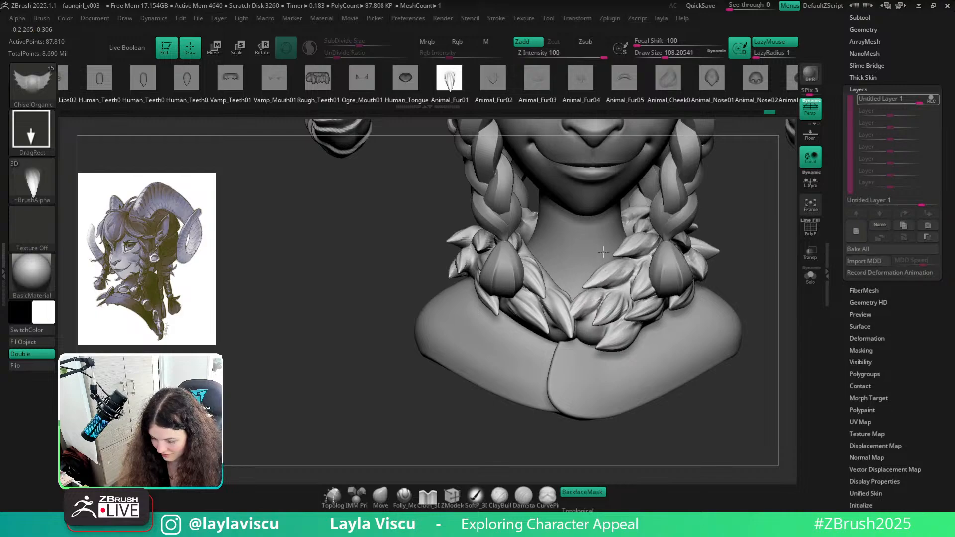
{"action": "left_click", "coordinate": [810, 276]}
{"action": "mouse_move", "coordinate": [795, 286]}
{"action": "left_mouse_down"}
{"action": "mouse_move", "coordinate": [774, 347]}
{"action": "mouse_move", "coordinate": [725, 324]}
{"action": "mouse_move", "coordinate": [665, 367]}
{"action": "mouse_move", "coordinate": [687, 380]}
{"action": "mouse_move", "coordinate": [695, 323]}
{"action": "left_mouse_up"}
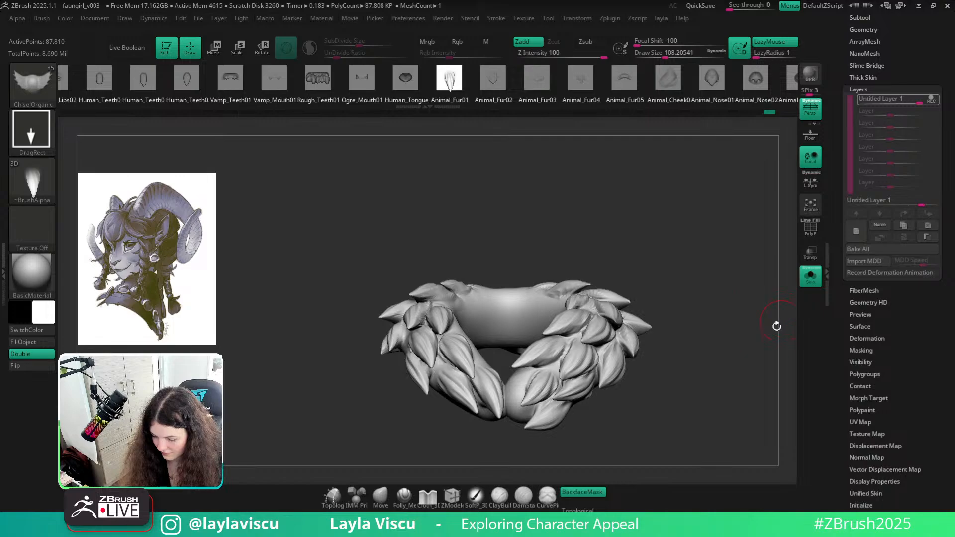
{"action": "left_click_drag", "start_coordinate": [775, 325], "coordinate": [795, 282]}
{"action": "left_click", "coordinate": [808, 284]}
{"action": "right_click_drag", "start_coordinate": [776, 293], "coordinate": [738, 303], "text": "ctrl"}
{"action": "mouse_move", "coordinate": [738, 303]}
{"action": "left_mouse_down"}
{"action": "mouse_move", "coordinate": [763, 317]}
{"action": "mouse_move", "coordinate": [732, 323]}
{"action": "mouse_move", "coordinate": [658, 308]}
{"action": "left_mouse_up"}
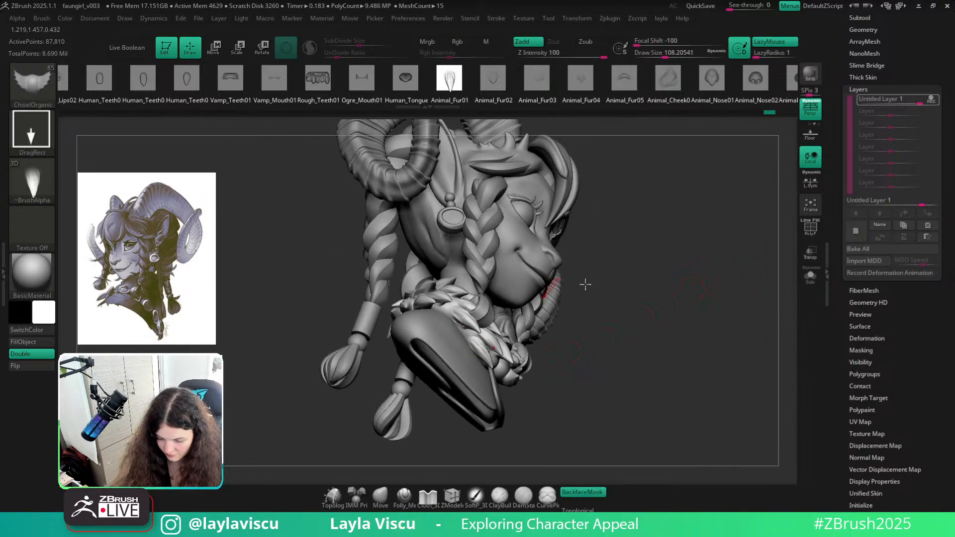
{"action": "left_click_drag", "start_coordinate": [586, 284], "coordinate": [470, 341]}
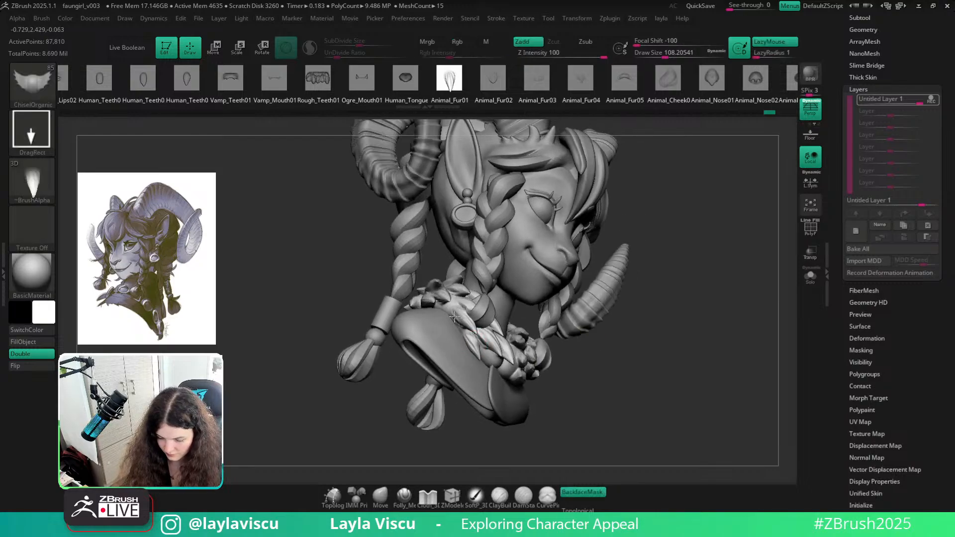
{"action": "left_click_drag", "start_coordinate": [640, 303], "coordinate": [663, 416]}
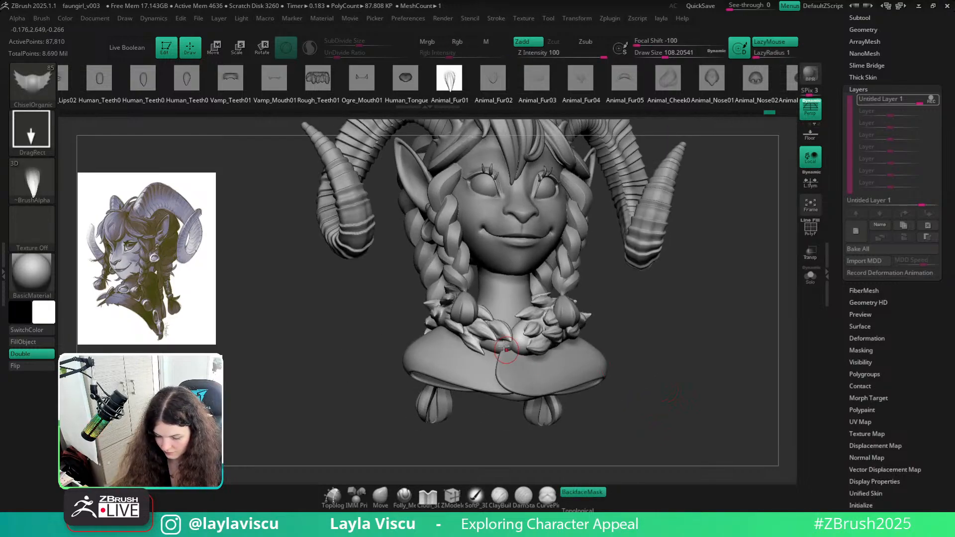
{"action": "mouse_move", "coordinate": [720, 350]}
{"action": "left_mouse_down"}
{"action": "mouse_move", "coordinate": [706, 366]}
{"action": "mouse_move", "coordinate": [676, 341]}
{"action": "mouse_move", "coordinate": [676, 358]}
{"action": "mouse_move", "coordinate": [711, 323]}
{"action": "mouse_move", "coordinate": [737, 331]}
{"action": "mouse_move", "coordinate": [652, 341]}
{"action": "left_mouse_up"}
{"action": "right_click_drag", "start_coordinate": [653, 341], "coordinate": [579, 427], "text": "ctrl"}
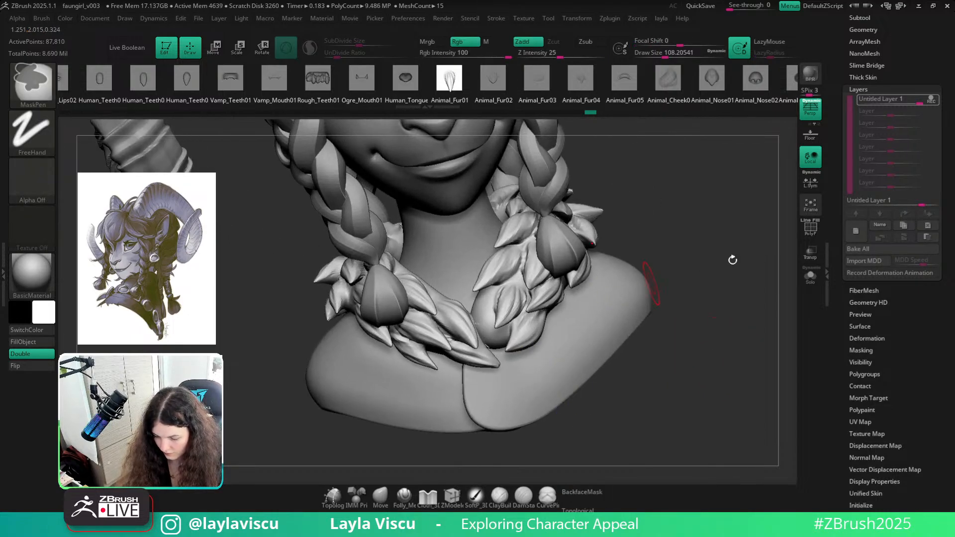
Isolate the collar and display its polyframe with polygroup colours
{"action": "left_click", "coordinate": [810, 277]}
{"action": "key", "text": "shift+f"}
{"action": "left_click_drag", "start_coordinate": [708, 344], "coordinate": [708, 367]}
Try masking the collar's overlapping front end along its topology with the Transpose tool, and clear the mask
{"action": "key", "text": "w"}
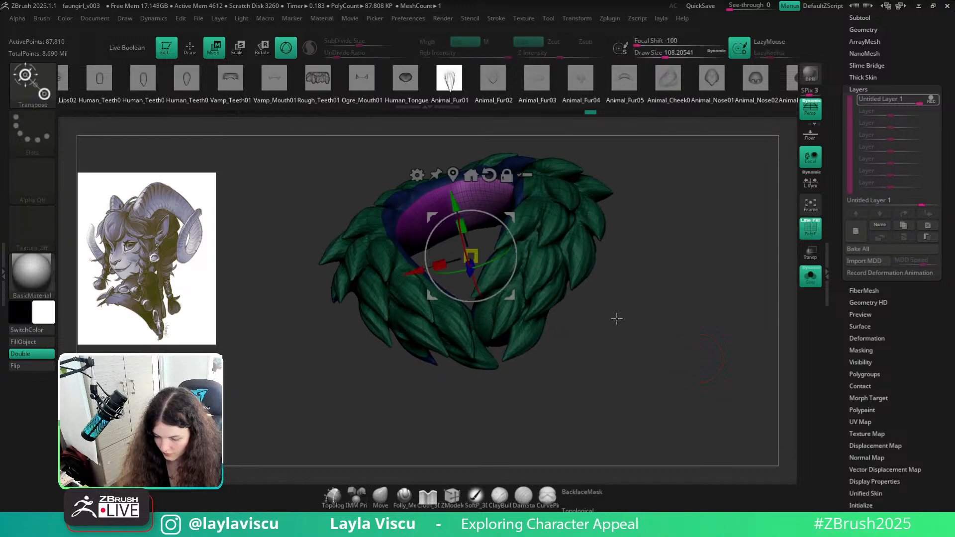
{"action": "left_click_drag", "start_coordinate": [546, 264], "coordinate": [510, 246], "text": "ctrl"}
{"action": "key", "text": "q"}
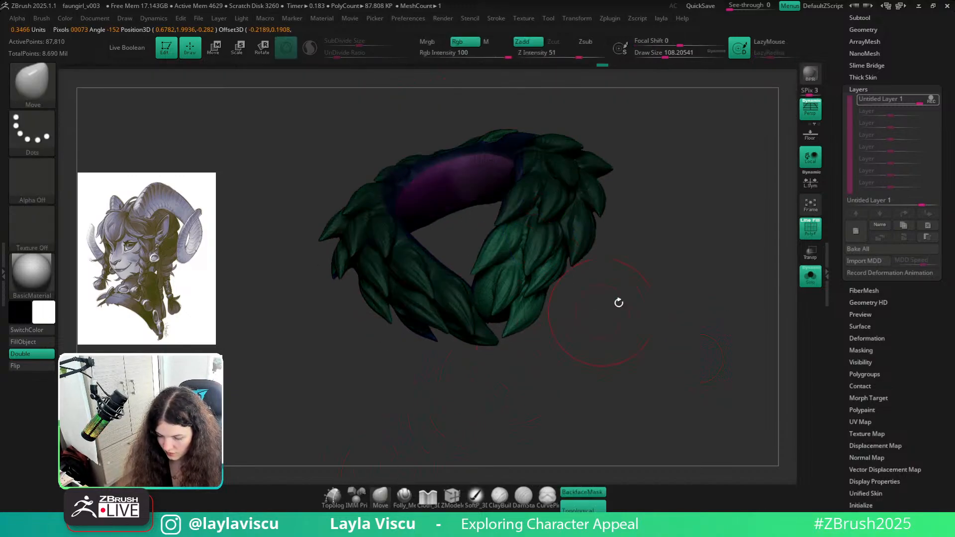
{"action": "mouse_move", "coordinate": [618, 303]}
{"action": "left_mouse_down"}
{"action": "mouse_move", "coordinate": [650, 303]}
{"action": "mouse_move", "coordinate": [619, 312]}
{"action": "left_mouse_up"}
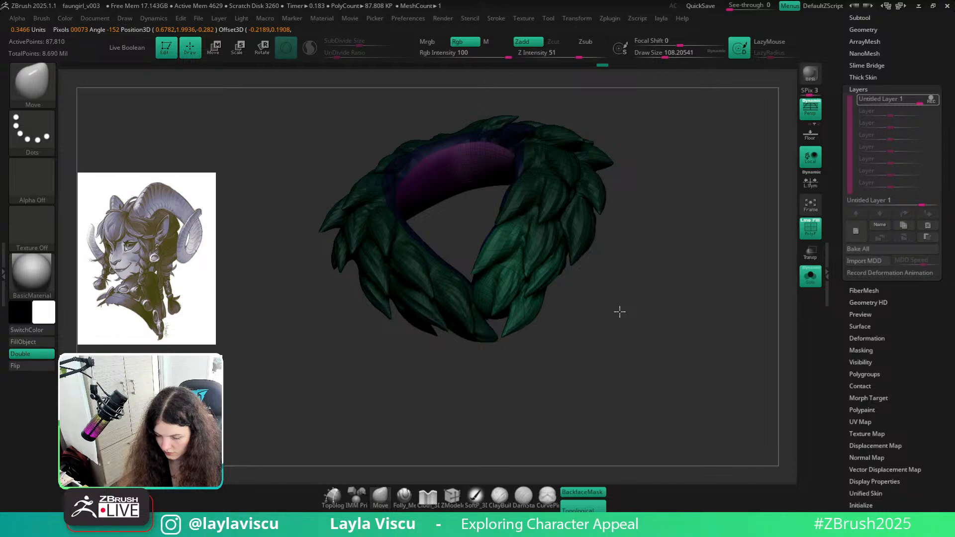
{"action": "left_click", "coordinate": [614, 321], "text": "ctrl"}
Set the SelectRect stroke to Lasso, isolate a patch near the collar's front end, and turn off the polyframe
{"action": "left_click", "coordinate": [26, 91], "text": "ctrl+shift"}
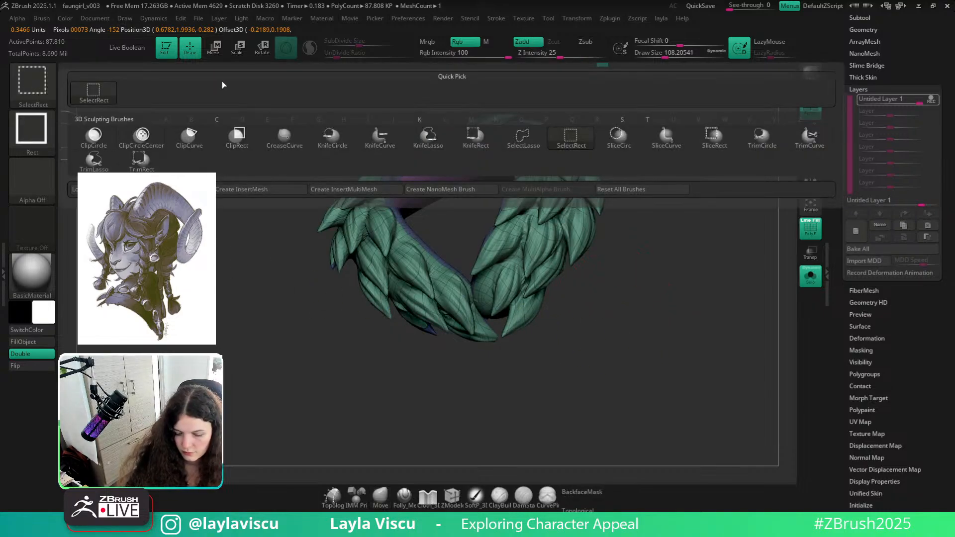
{"action": "left_click", "coordinate": [41, 92], "text": "ctrl+shift"}
{"action": "left_click", "coordinate": [38, 115]}
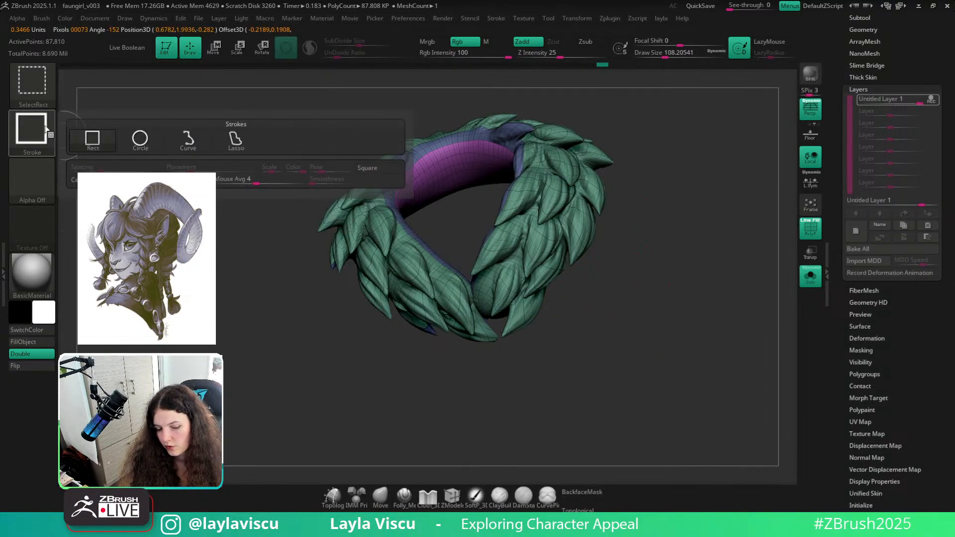
{"action": "left_click", "coordinate": [34, 127]}
{"action": "left_click", "coordinate": [235, 140]}
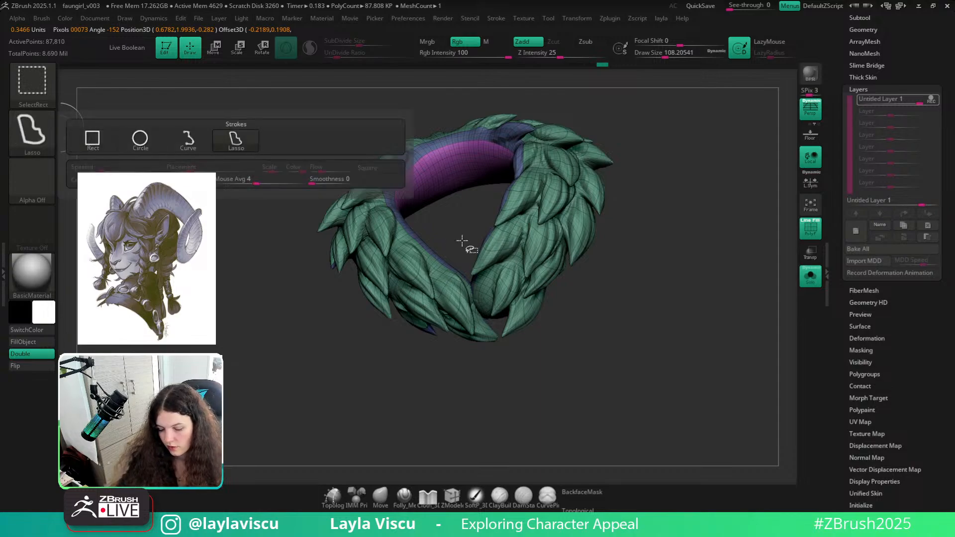
{"action": "left_click_drag", "start_coordinate": [477, 234], "coordinate": [465, 256], "text": "ctrl+shift"}
{"action": "key", "text": "shift+f"}
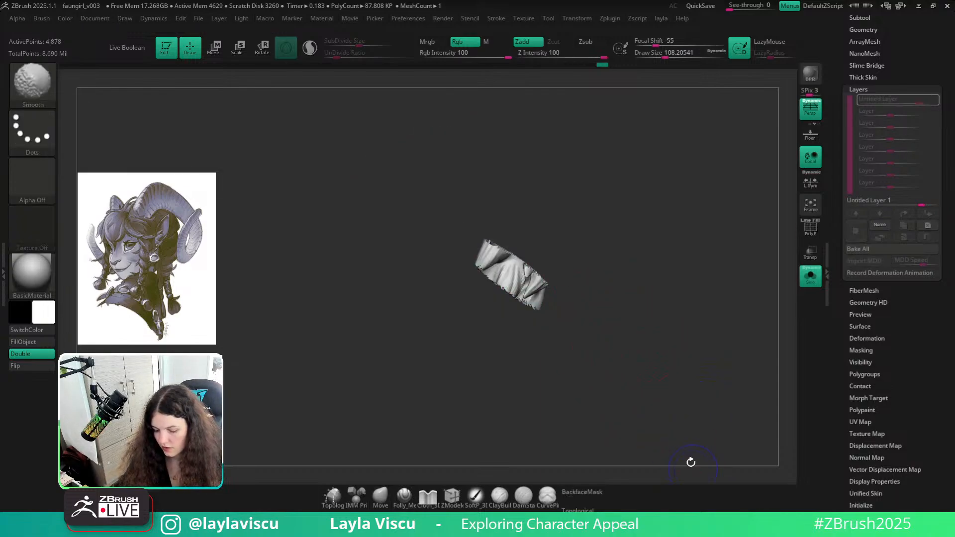
Grow the visible patch stepwise until the whole overlapped front end of the collar is exposed
{"action": "key", "text": "ctrl+shift+a"}
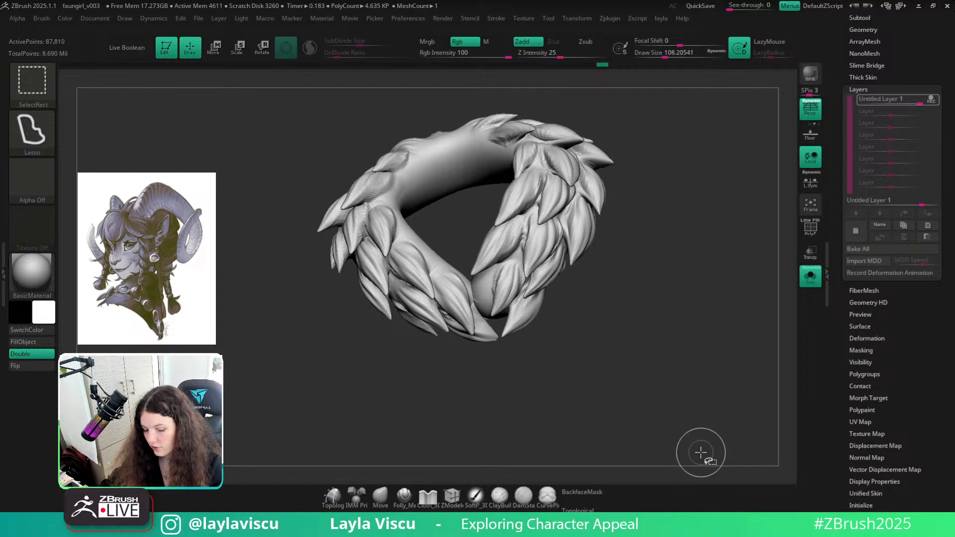
{"action": "key", "text": "ctrl+z"}
{"action": "key", "text": "ctrl+shift+x"}
{"action": "key", "text": "ctrl+shift+x"}
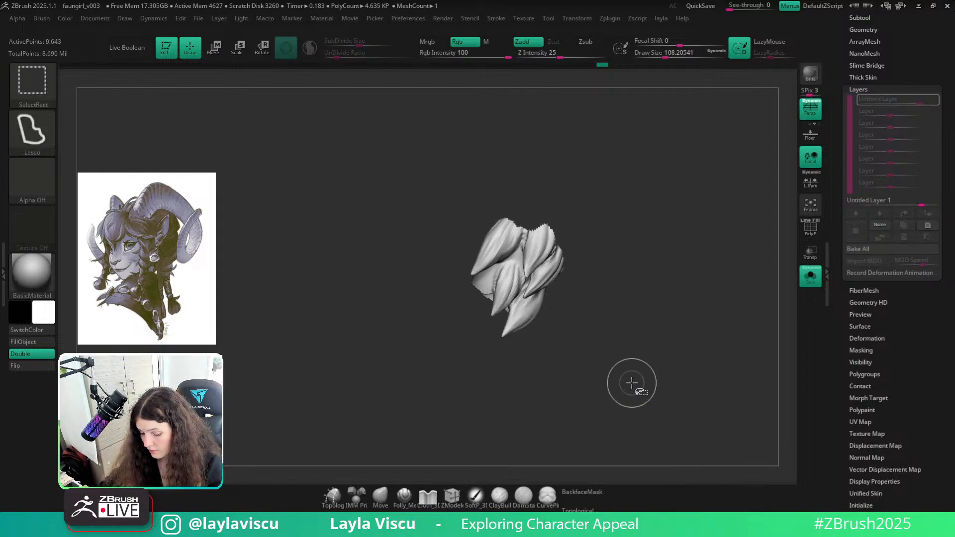
{"action": "key", "text": "ctrl+shift+x"}
{"action": "key", "text": "ctrl+shift+x"}
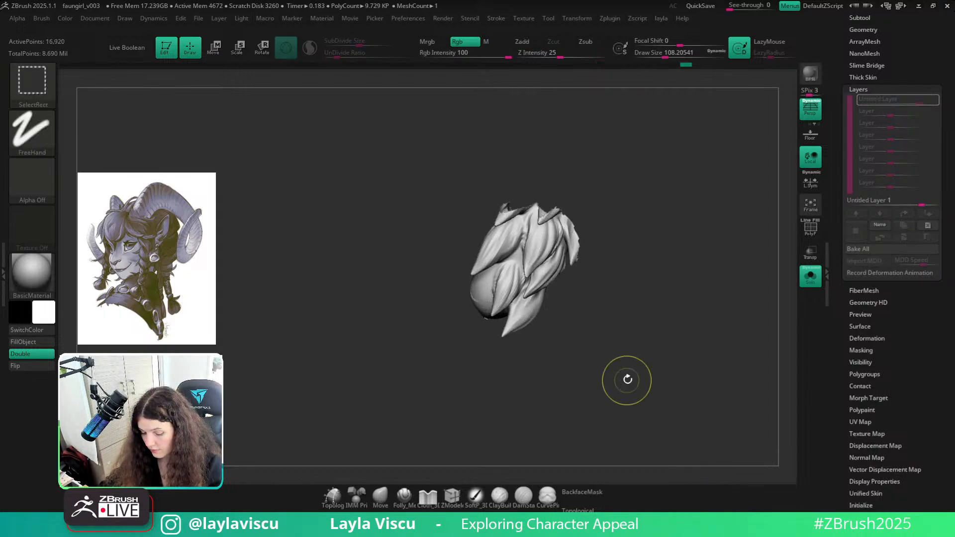
{"action": "key", "text": "ctrl+shift+x"}
Smooth the dent on the bare front end, check it against the whole collar, and isolate that section again
{"action": "right_click_drag", "start_coordinate": [656, 324], "coordinate": [633, 322]}
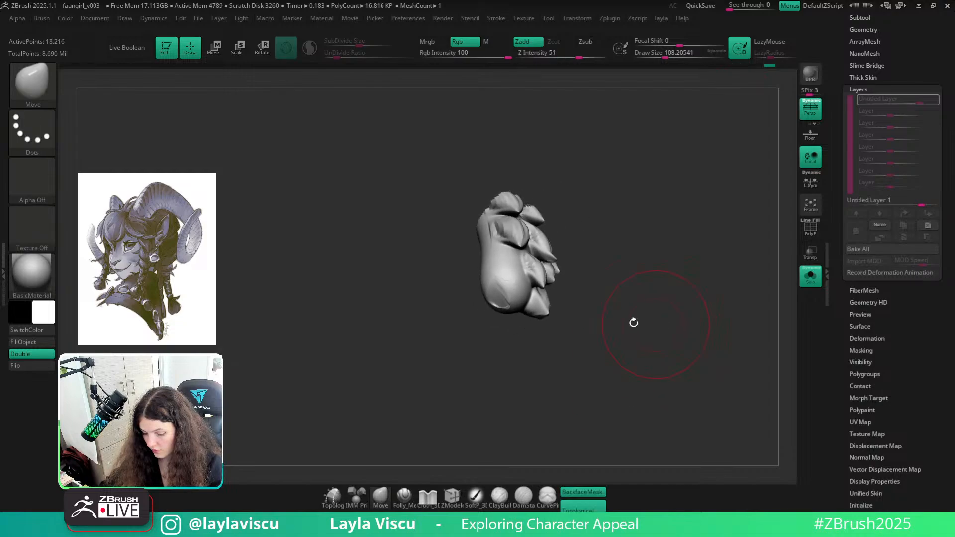
{"action": "right_click_drag", "start_coordinate": [502, 290], "coordinate": [505, 352], "text": "ctrl"}
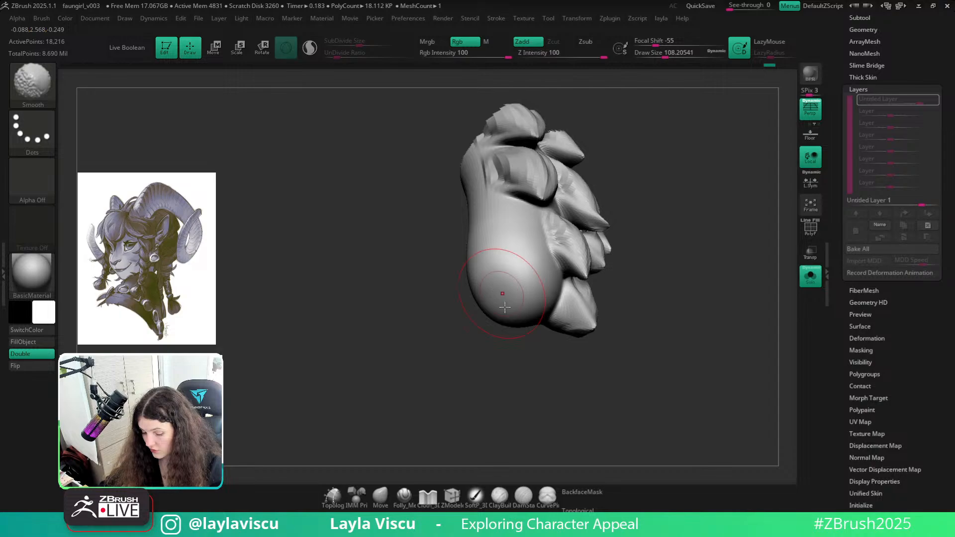
{"action": "right_click_drag", "start_coordinate": [505, 307], "coordinate": [431, 401]}
{"action": "left_click", "coordinate": [431, 401], "text": "ctrl+shift"}
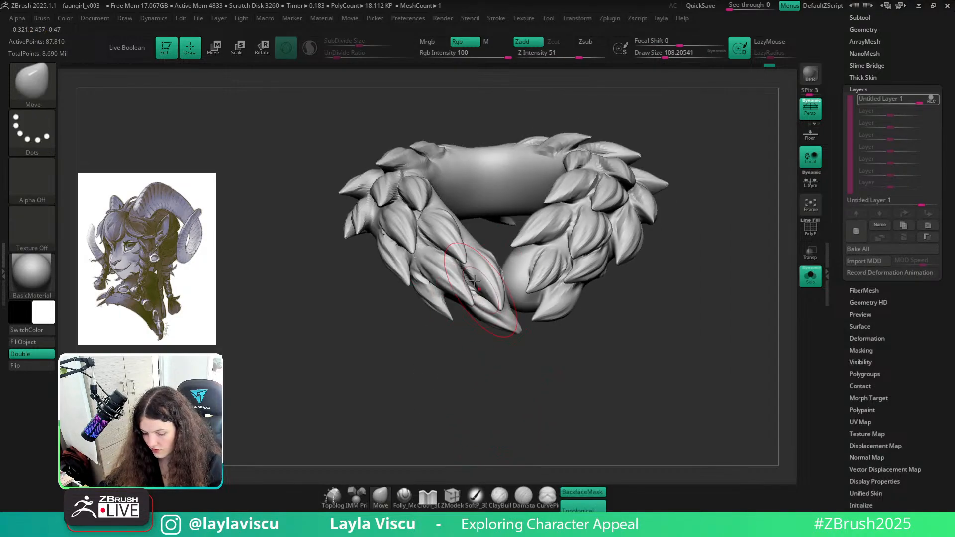
{"action": "left_click", "coordinate": [504, 294], "text": "ctrl+shift"}
{"action": "right_click_drag", "start_coordinate": [504, 294], "coordinate": [513, 286], "text": "ctrl"}
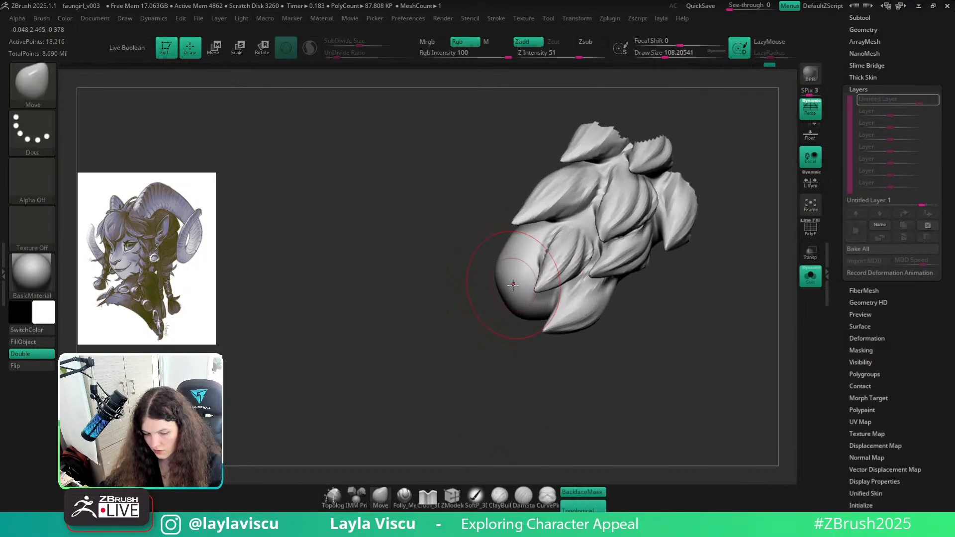
Switch to the ChiselOrganic brush and try Animal_Fur01 tufts over the bare front end, checking them against the whole collar
{"action": "key", "text": "b"}
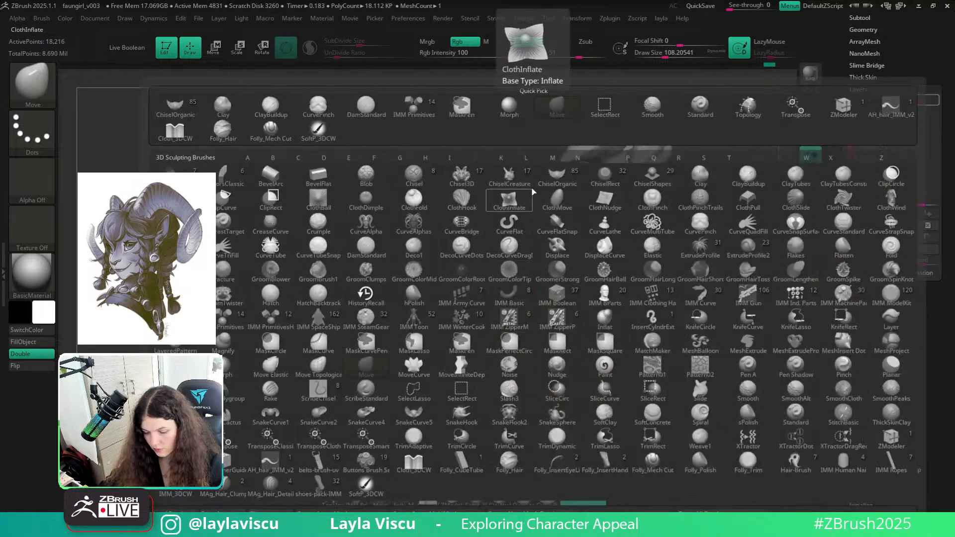
{"action": "left_click", "coordinate": [572, 176]}
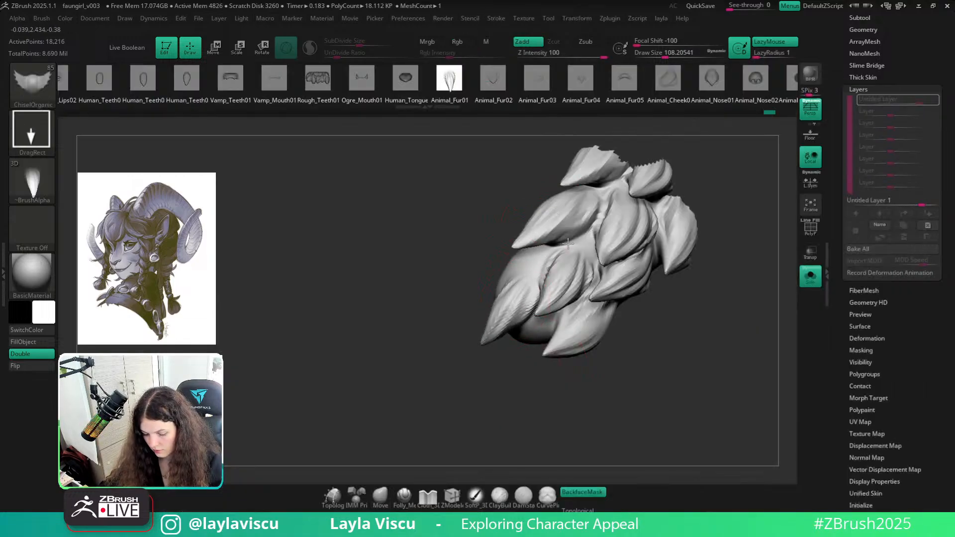
{"action": "left_click_drag", "start_coordinate": [524, 379], "coordinate": [528, 341]}
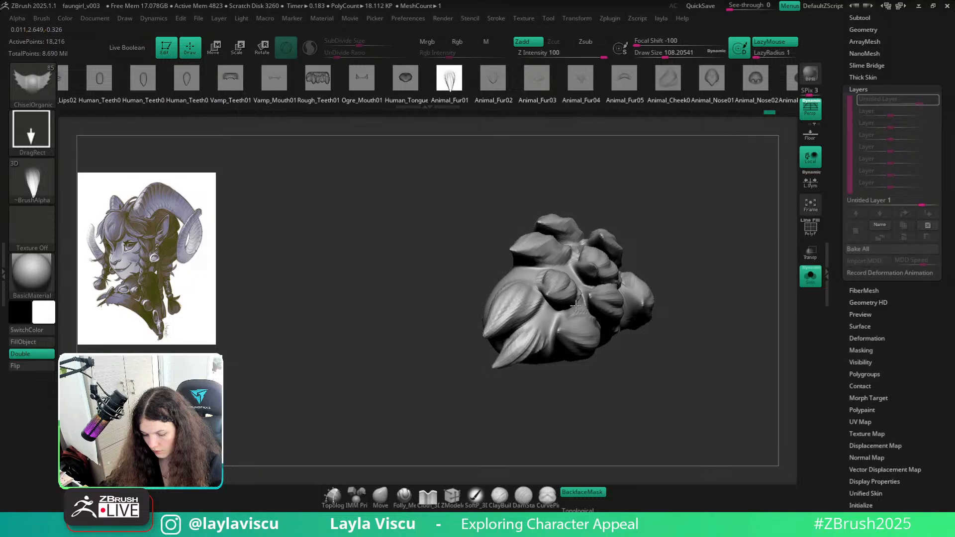
{"action": "left_click", "coordinate": [569, 432], "text": "ctrl+shift"}
{"action": "left_click_drag", "start_coordinate": [565, 429], "coordinate": [582, 413]}
{"action": "mouse_move", "coordinate": [582, 413]}
{"action": "right_mouse_down", "text": "ctrl"}
{"action": "mouse_move", "coordinate": [587, 401]}
{"action": "mouse_move", "coordinate": [589, 418]}
{"action": "right_mouse_up", "text": "ctrl"}
{"action": "left_click_drag", "start_coordinate": [590, 418], "coordinate": [562, 405], "text": "shift"}
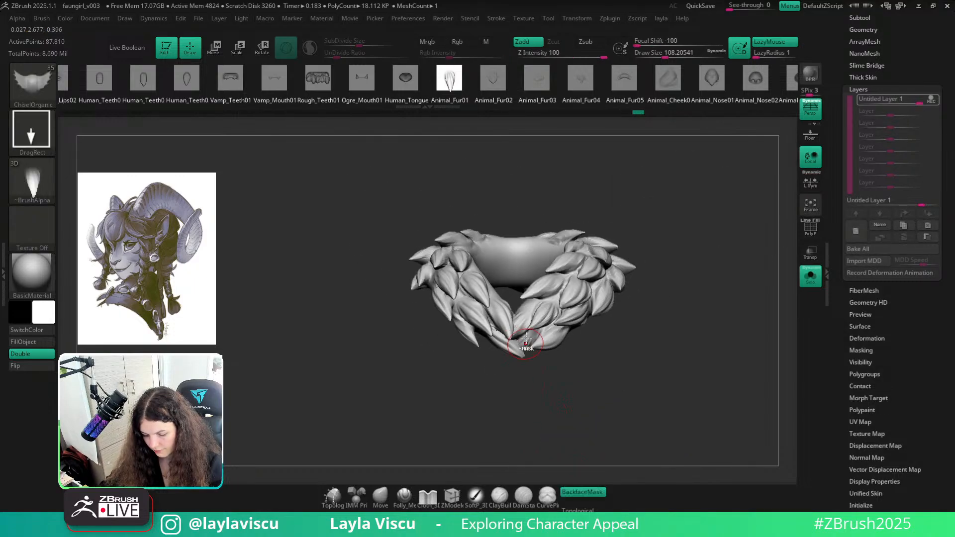
{"action": "right_click_drag", "start_coordinate": [526, 339], "coordinate": [535, 361], "text": "ctrl"}
{"action": "left_click", "coordinate": [535, 360], "text": "ctrl+shift"}
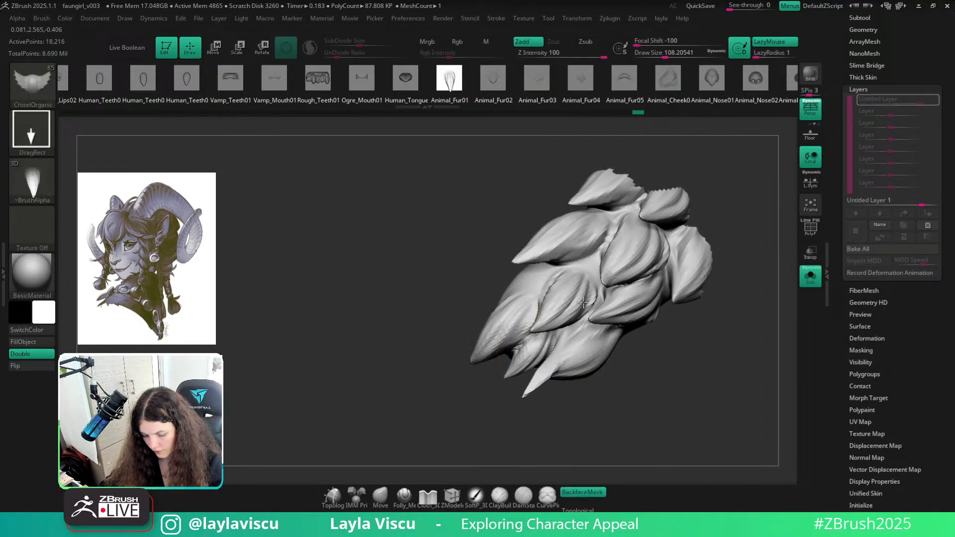
Undo the last front-end tufts and try smaller ones below the first tuft at a draw size of about 77
{"action": "key", "text": "ctrl+z"}
{"action": "key", "text": "ctrl+z"}
{"action": "left_click_drag", "start_coordinate": [562, 405], "coordinate": [540, 402]}
{"action": "key", "text": "s"}
{"action": "left_click_drag", "start_coordinate": [533, 367], "coordinate": [529, 368]}
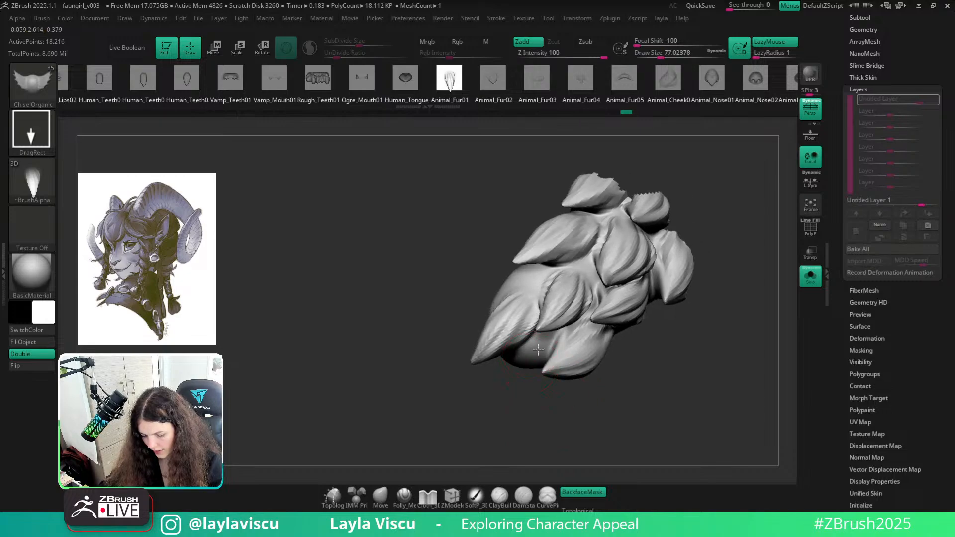
{"action": "key", "text": "ctrl+z"}
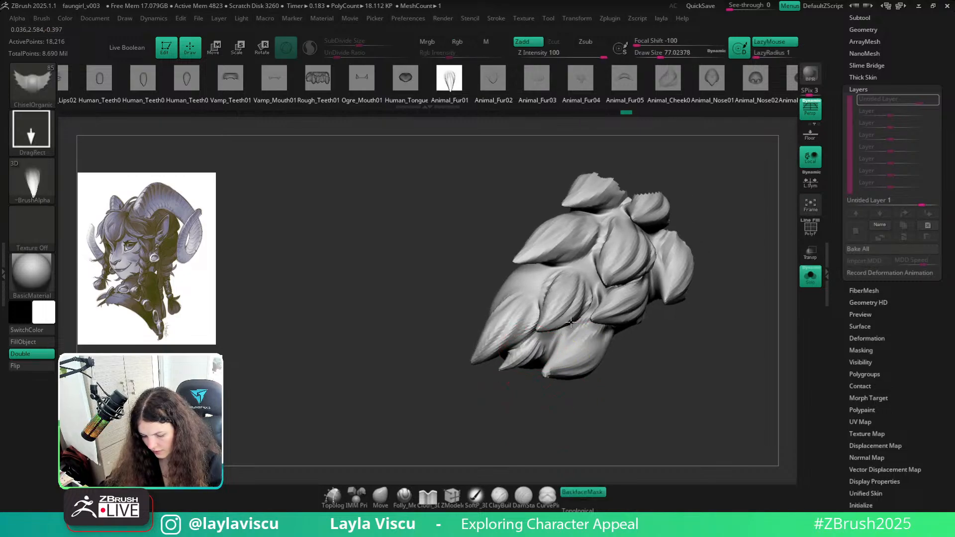
{"action": "key", "text": "ctrl+z"}
{"action": "mouse_move", "coordinate": [535, 351]}
{"action": "right_mouse_down"}
{"action": "mouse_move", "coordinate": [527, 360]}
{"action": "mouse_move", "coordinate": [546, 445]}
{"action": "mouse_move", "coordinate": [516, 426]}
{"action": "mouse_move", "coordinate": [527, 432]}
{"action": "right_mouse_up"}
{"action": "key", "text": "ctrl+z"}
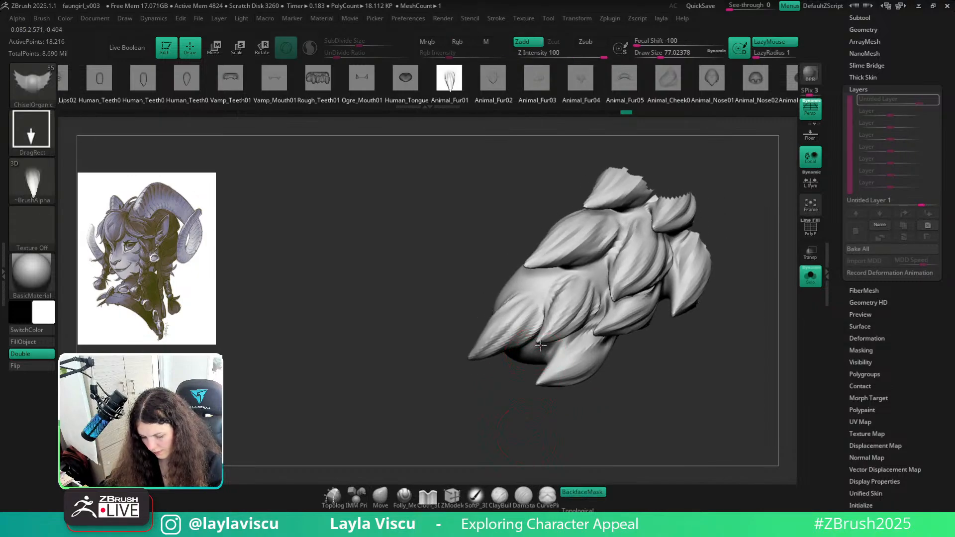
Replace the remaining front-end tuft with a lower one at a draw size of about 101, checking it against the whole collar
{"action": "key", "text": "ctrl+z"}
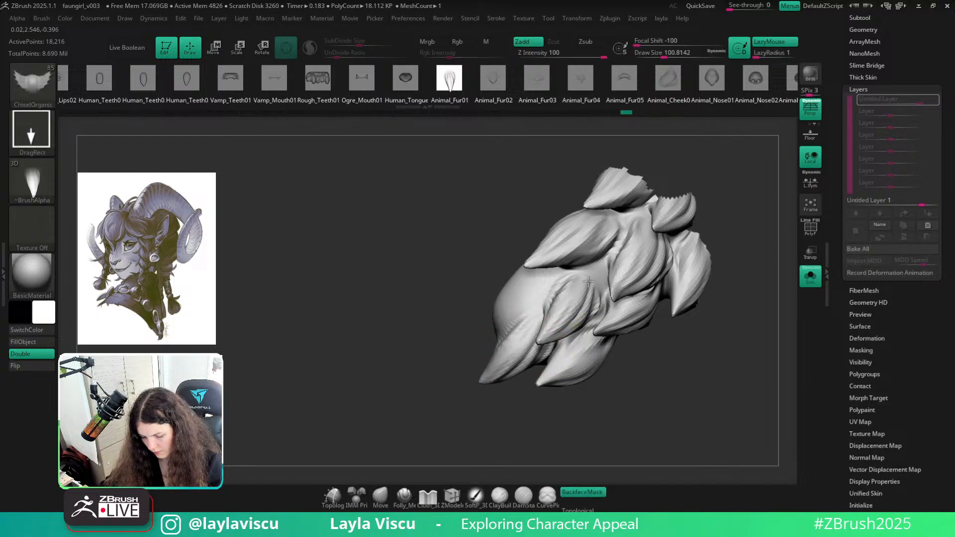
{"action": "left_click", "coordinate": [625, 410], "text": "ctrl+shift"}
{"action": "mouse_move", "coordinate": [624, 410]}
{"action": "right_mouse_down", "text": "ctrl"}
{"action": "mouse_move", "coordinate": [594, 412]}
{"action": "mouse_move", "coordinate": [576, 380]}
{"action": "mouse_move", "coordinate": [618, 434]}
{"action": "mouse_move", "coordinate": [507, 321]}
{"action": "right_mouse_up", "text": "ctrl"}
{"action": "left_click", "coordinate": [485, 321], "text": "ctrl+shift"}
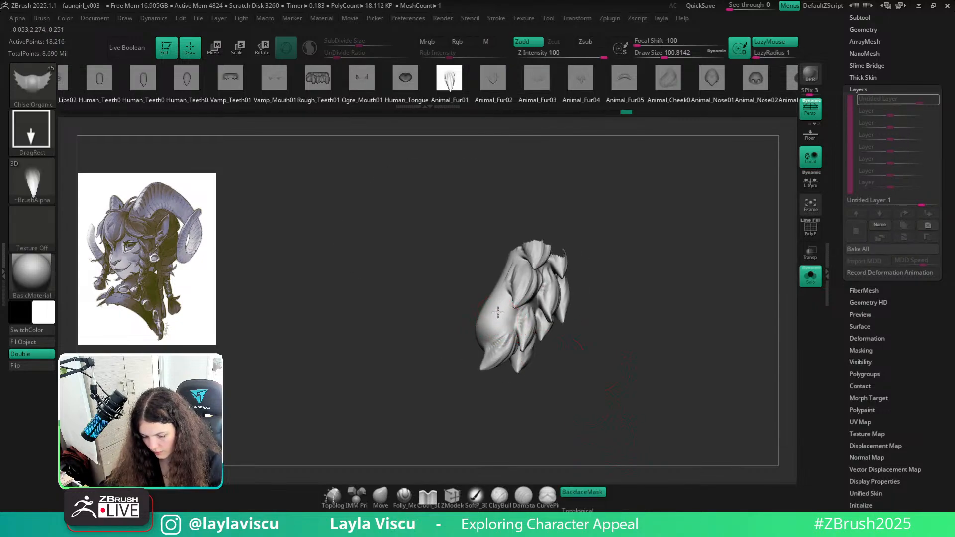
Try an Animal_Fur01 tuft over the bare front end at a draw size of about 101, checking it against the whole collar
{"action": "right_click_drag", "start_coordinate": [645, 358], "coordinate": [651, 396]}
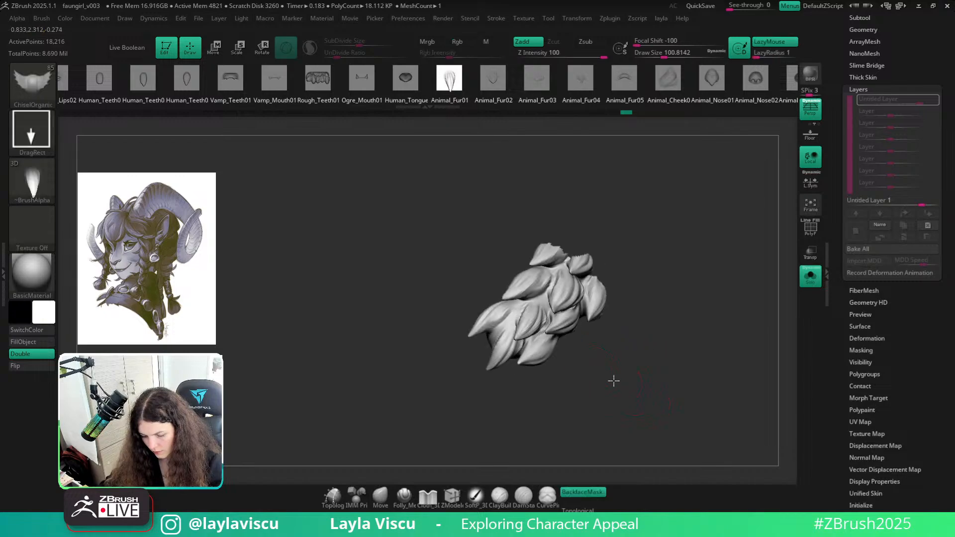
{"action": "left_click_drag", "start_coordinate": [514, 303], "coordinate": [533, 275]}
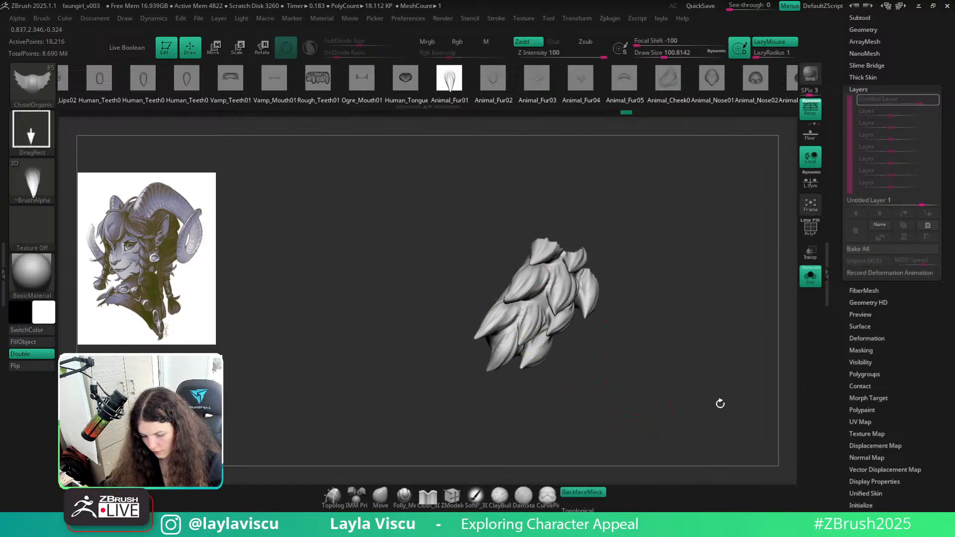
{"action": "left_click", "coordinate": [720, 403], "text": "ctrl+shift"}
{"action": "right_click_drag", "start_coordinate": [687, 368], "coordinate": [614, 405], "text": "ctrl"}
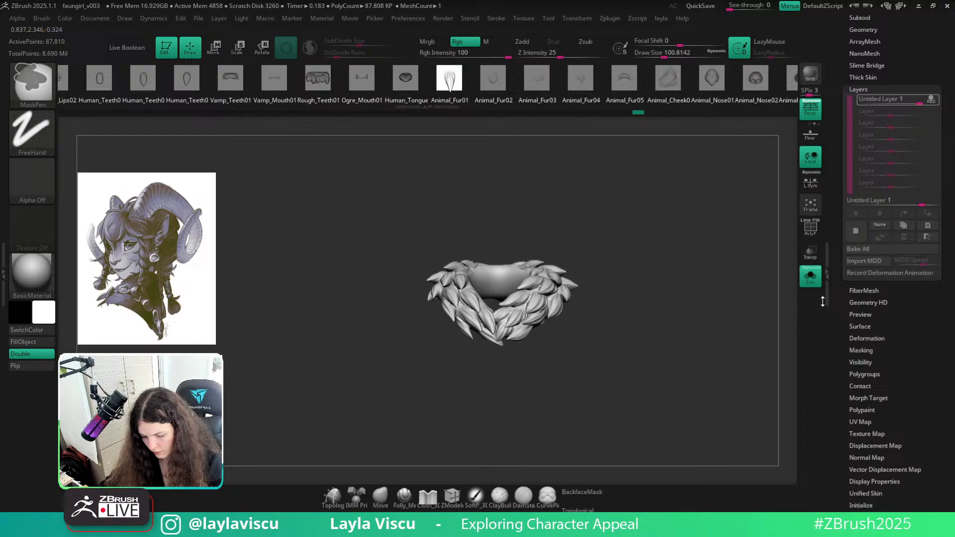
Bring back the rest of the bust, isolate the collar's front section, and try another Animal_Fur01 tuft there before undoing it
{"action": "left_click", "coordinate": [810, 279]}
{"action": "right_click_drag", "start_coordinate": [760, 329], "coordinate": [727, 319], "text": "ctrl"}
{"action": "left_click", "coordinate": [640, 339], "text": "ctrl+shift"}
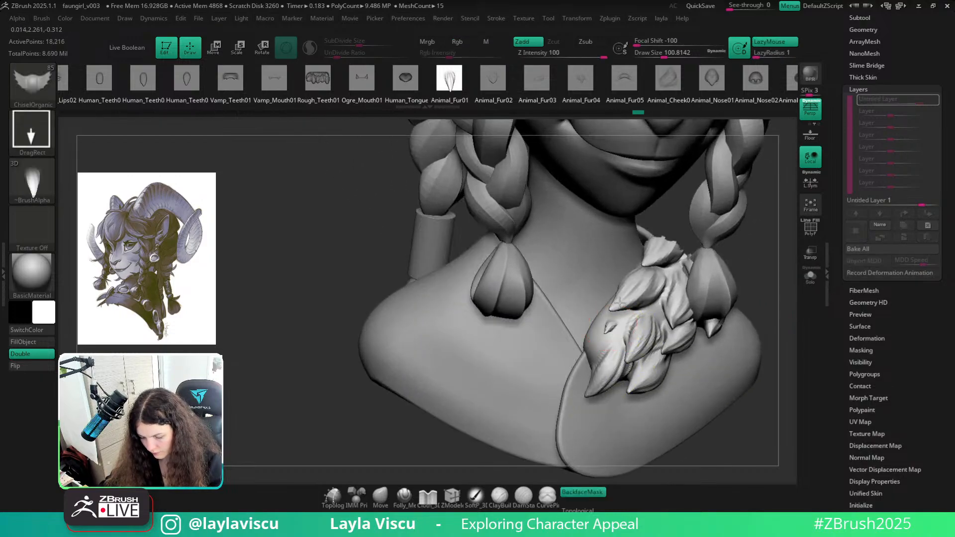
{"action": "left_click_drag", "start_coordinate": [619, 303], "coordinate": [634, 274]}
{"action": "key", "text": "ctrl+z"}
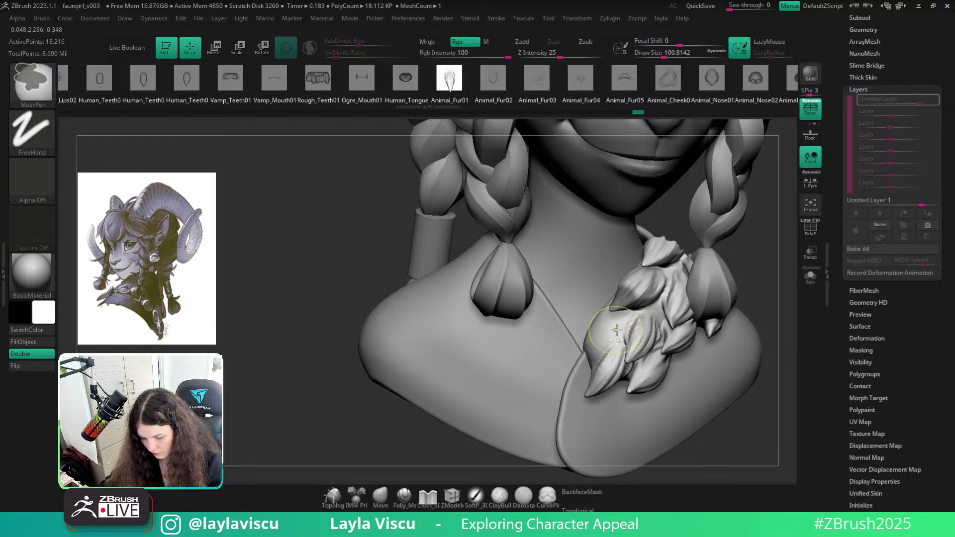
Place a smaller Animal_Fur01 tuft on the bare front end at a draw size of about 65, redoing the first attempt, and show the full collar
{"action": "key", "text": "ctrl+shift+s"}
{"action": "left_click", "coordinate": [908, 503]}
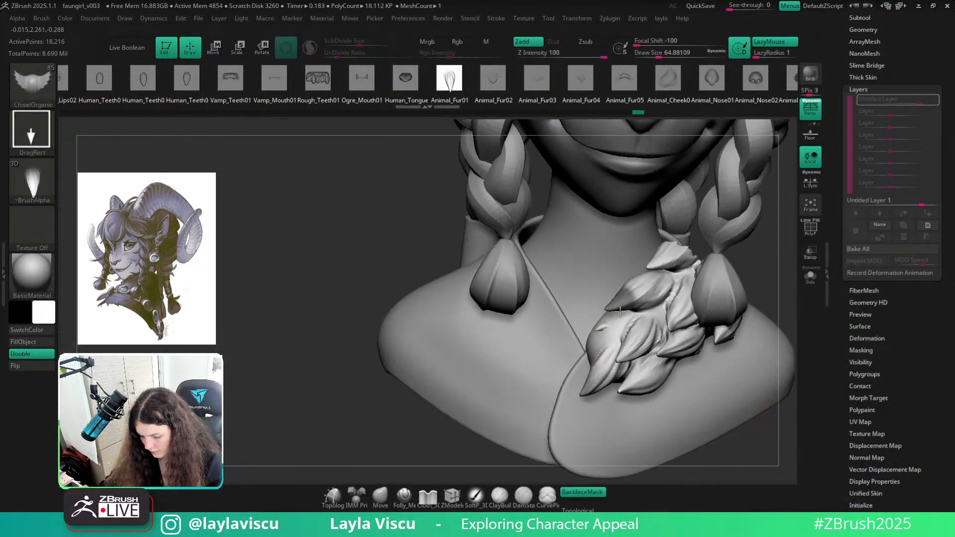
{"action": "left_click_drag", "start_coordinate": [620, 312], "coordinate": [646, 285]}
{"action": "left_click_drag", "start_coordinate": [772, 290], "coordinate": [785, 300]}
{"action": "key", "text": "ctrl+z"}
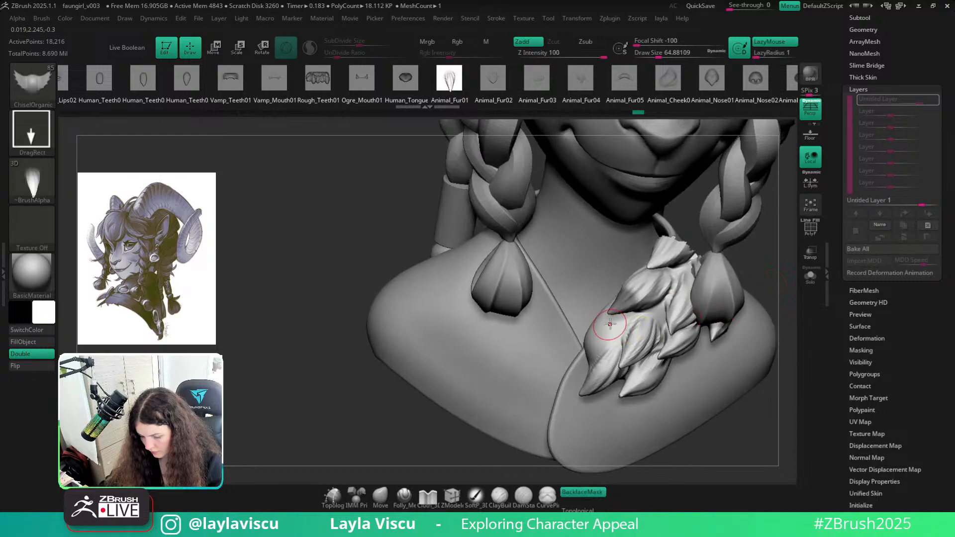
{"action": "left_click_drag", "start_coordinate": [609, 324], "coordinate": [651, 282]}
{"action": "right_click_drag", "start_coordinate": [651, 282], "coordinate": [743, 362], "text": "ctrl"}
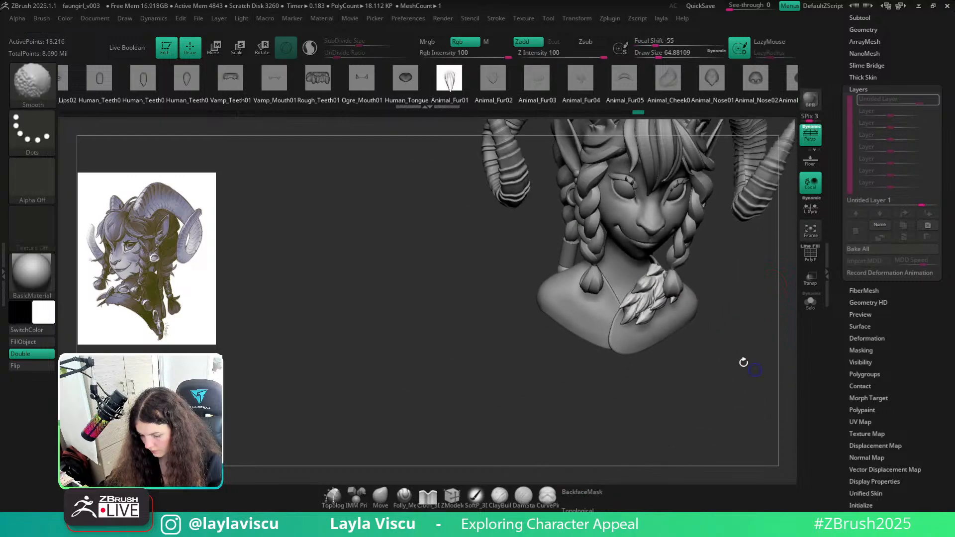
{"action": "left_click_drag", "start_coordinate": [743, 362], "coordinate": [727, 353], "text": "shift"}
{"action": "left_click", "coordinate": [741, 384], "text": "ctrl+shift"}
{"action": "left_click_drag", "start_coordinate": [726, 390], "coordinate": [480, 301], "text": "alt"}
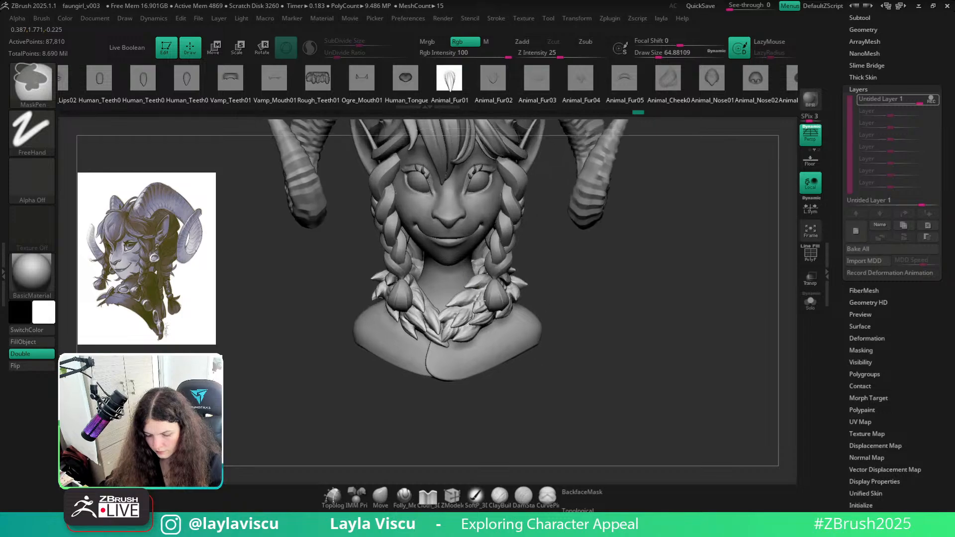
{"action": "right_click_drag", "start_coordinate": [480, 301], "coordinate": [522, 349], "text": "ctrl"}
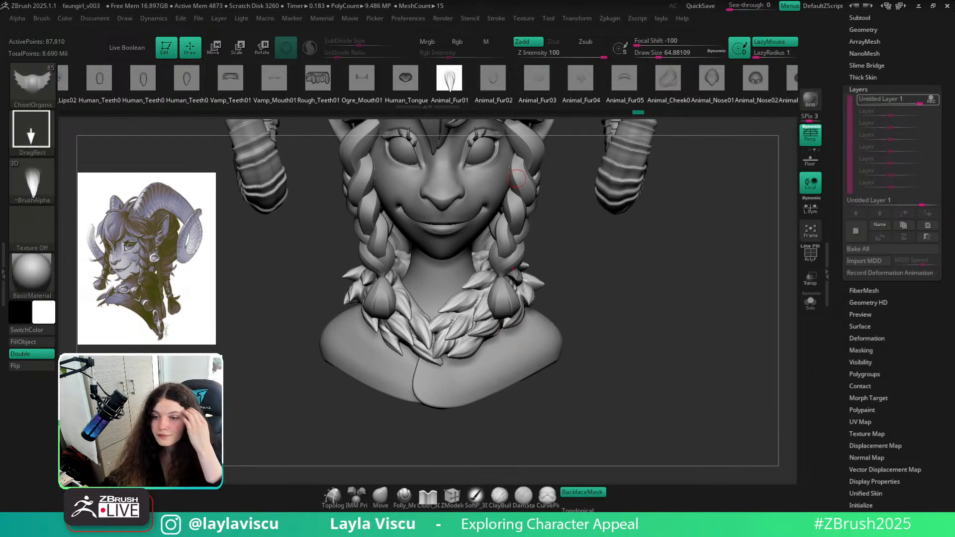
Switch to the Move brush and reshape the tufts along the collar's side, reducing the draw size from about 167 to 104
{"action": "mouse_move", "coordinate": [558, 348]}
{"action": "right_mouse_down", "text": "alt"}
{"action": "mouse_move", "coordinate": [617, 371]}
{"action": "mouse_move", "coordinate": [597, 356]}
{"action": "mouse_move", "coordinate": [542, 376]}
{"action": "mouse_move", "coordinate": [612, 377]}
{"action": "mouse_move", "coordinate": [612, 403]}
{"action": "mouse_move", "coordinate": [572, 405]}
{"action": "right_mouse_up", "text": "alt"}
{"action": "left_click", "coordinate": [377, 509]}
{"action": "mouse_move", "coordinate": [271, 298]}
{"action": "right_mouse_down", "text": "ctrl"}
{"action": "mouse_move", "coordinate": [279, 330]}
{"action": "mouse_move", "coordinate": [459, 320]}
{"action": "right_mouse_up", "text": "ctrl"}
{"action": "key", "text": "]"}
{"action": "left_click_drag", "start_coordinate": [426, 336], "coordinate": [433, 328]}
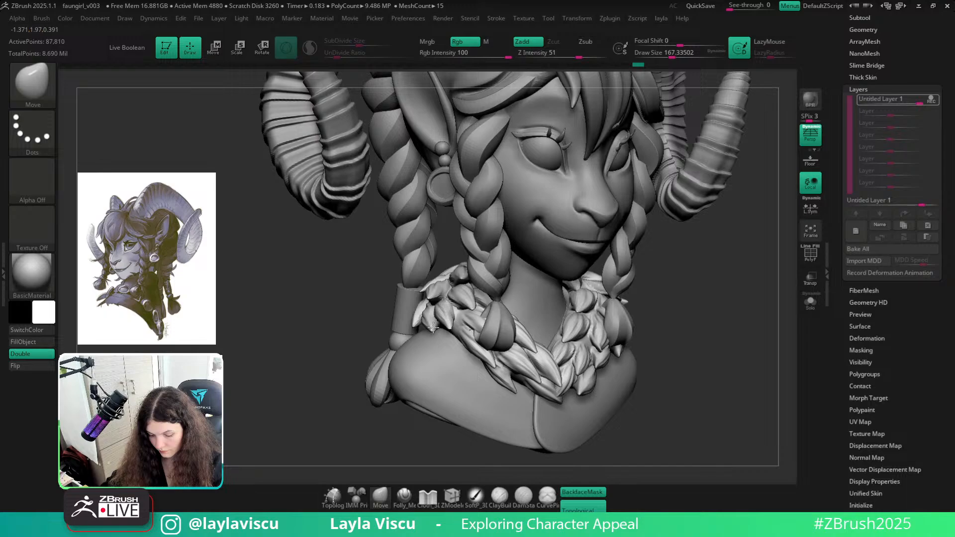
{"action": "right_click_drag", "start_coordinate": [295, 309], "coordinate": [669, 396]}
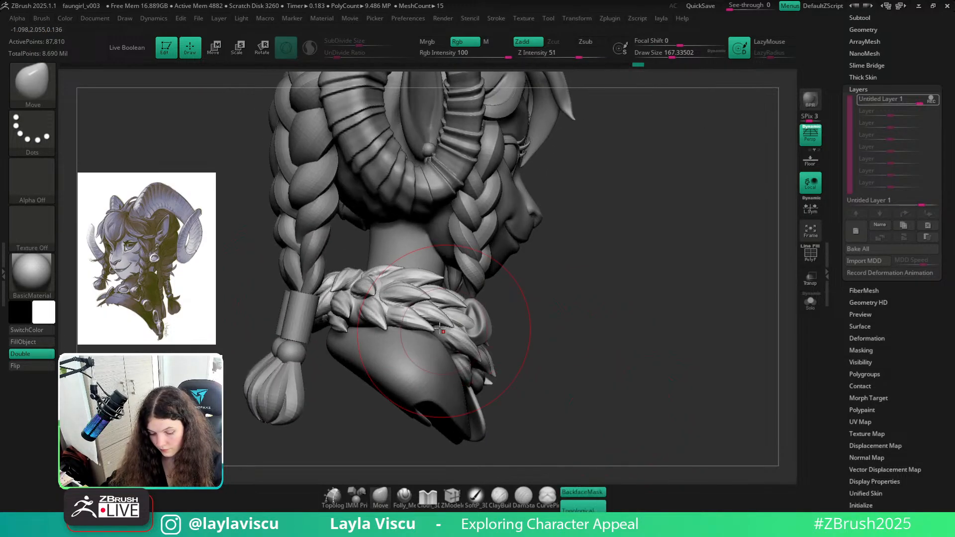
{"action": "key", "text": "s"}
{"action": "left_click_drag", "start_coordinate": [383, 318], "coordinate": [373, 318]}
{"action": "right_click_drag", "start_coordinate": [398, 299], "coordinate": [581, 321]}
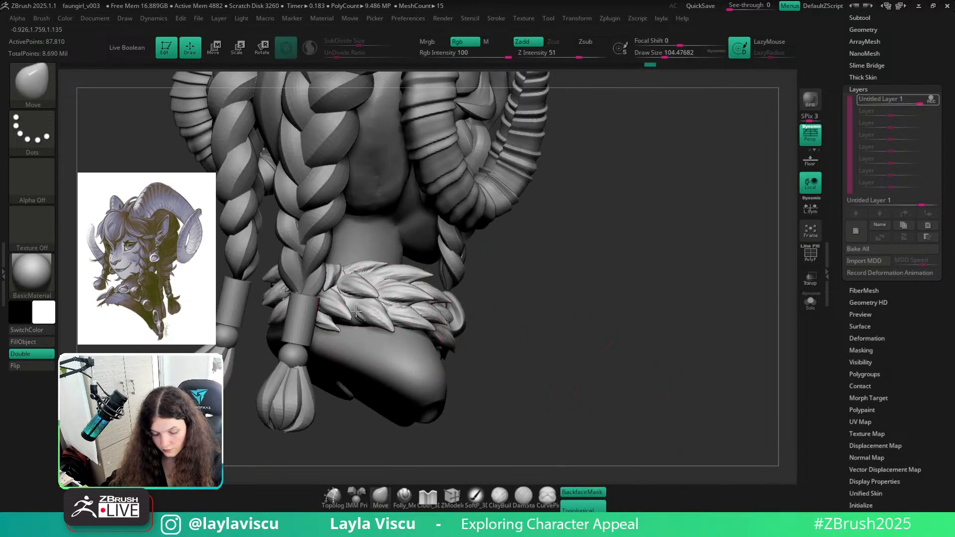
{"action": "left_click_drag", "start_coordinate": [378, 320], "coordinate": [432, 328]}
{"action": "mouse_move", "coordinate": [432, 328]}
{"action": "right_mouse_down"}
{"action": "mouse_move", "coordinate": [410, 310]}
{"action": "mouse_move", "coordinate": [707, 373]}
{"action": "mouse_move", "coordinate": [639, 384]}
{"action": "right_mouse_up"}
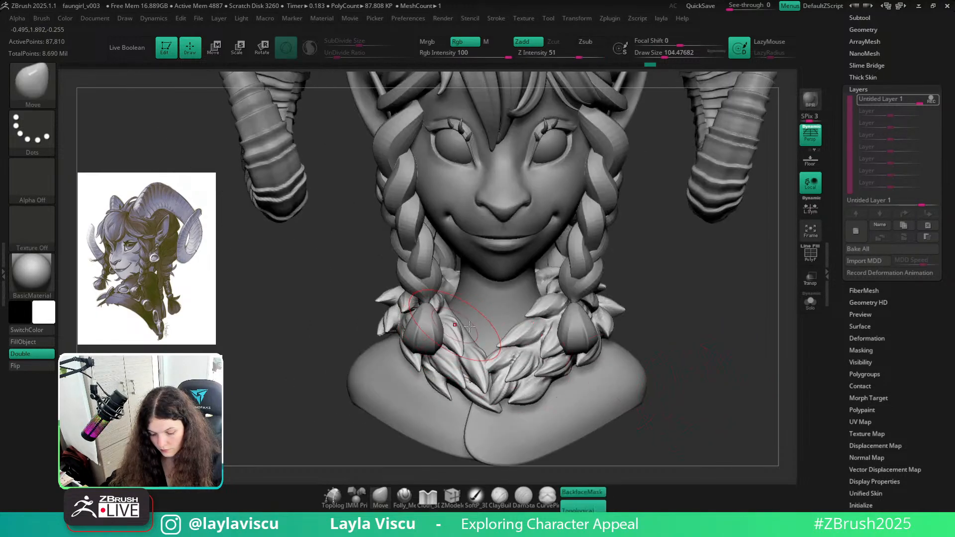
Nudge the collar's lower front tufts with the Move brush at a draw size of about 90, checking the fit on the whole bust
{"action": "right_click_drag", "start_coordinate": [699, 323], "coordinate": [703, 373]}
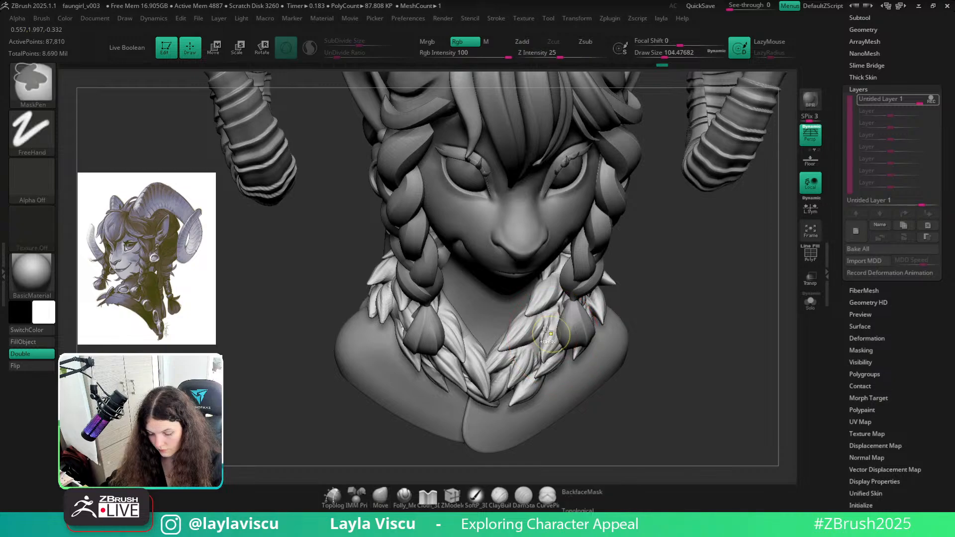
{"action": "key", "text": "["}
{"action": "key", "text": "["}
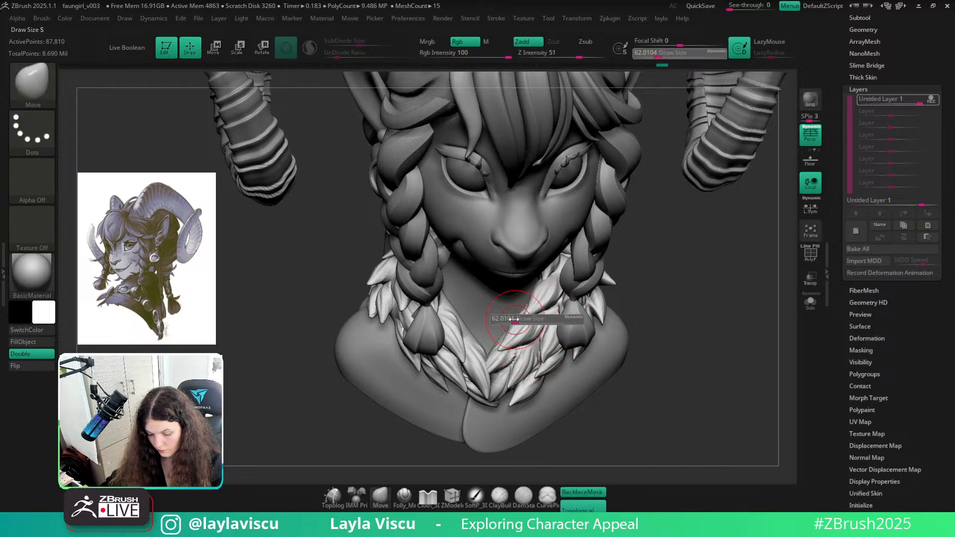
{"action": "right_click_drag", "start_coordinate": [507, 328], "coordinate": [507, 279], "text": "ctrl"}
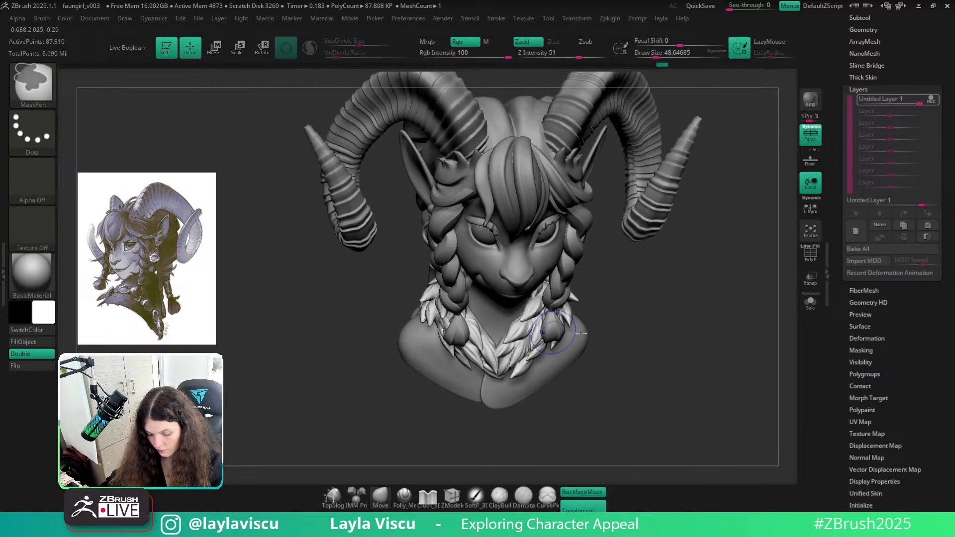
{"action": "mouse_move", "coordinate": [633, 402]}
{"action": "right_mouse_down", "text": "shift"}
{"action": "mouse_move", "coordinate": [633, 373]}
{"action": "mouse_move", "coordinate": [633, 427]}
{"action": "right_mouse_up", "text": "shift"}
{"action": "key", "text": "s"}
{"action": "left_click_drag", "start_coordinate": [467, 374], "coordinate": [476, 374]}
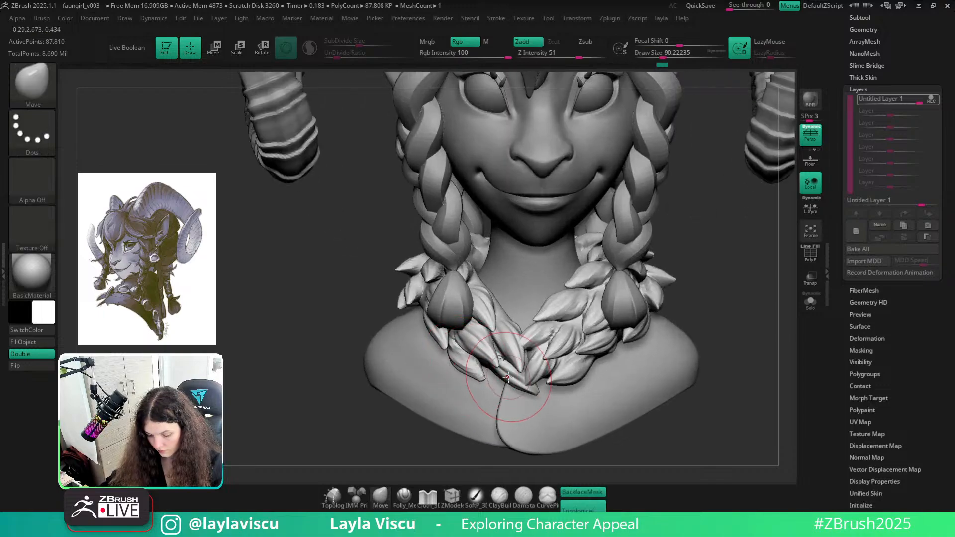
{"action": "left_click_drag", "start_coordinate": [498, 383], "coordinate": [492, 391]}
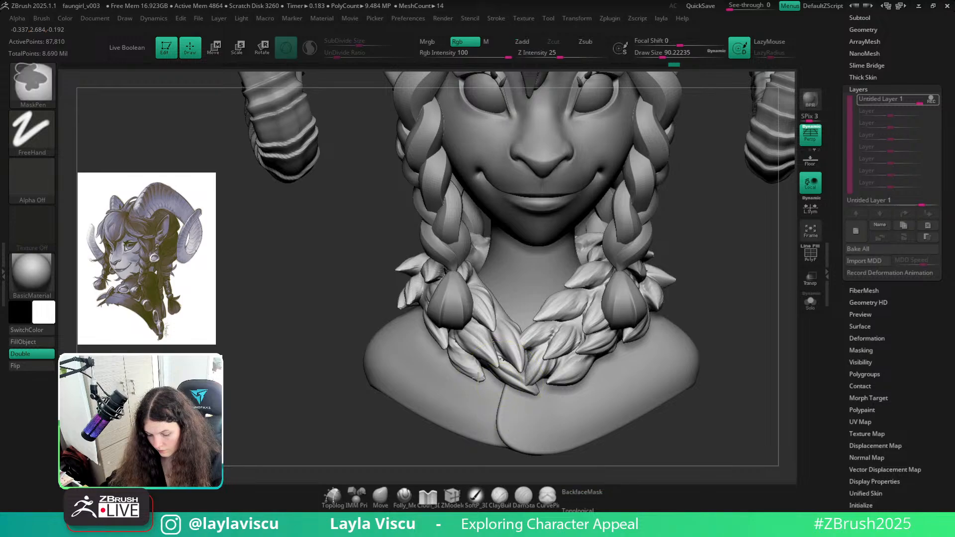
{"action": "right_click_drag", "start_coordinate": [666, 423], "coordinate": [671, 383], "text": "ctrl"}
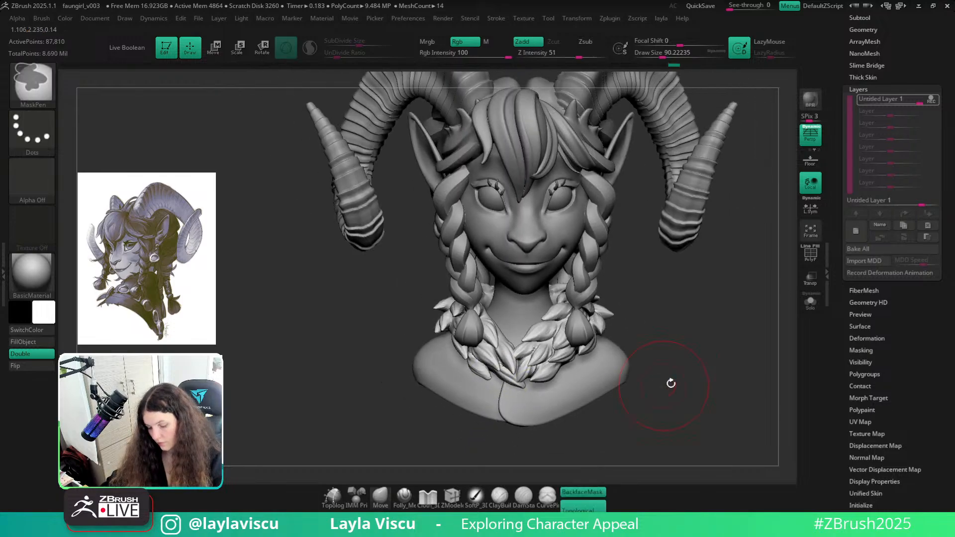
Turn off backface masking and adjust the overlapping front tufts with the Move brush at draw sizes between about 56 and 80
{"action": "left_click", "coordinate": [591, 493]}
{"action": "right_click_drag", "start_coordinate": [518, 404], "coordinate": [516, 399], "text": "ctrl"}
{"action": "key", "text": "bracketleft"}
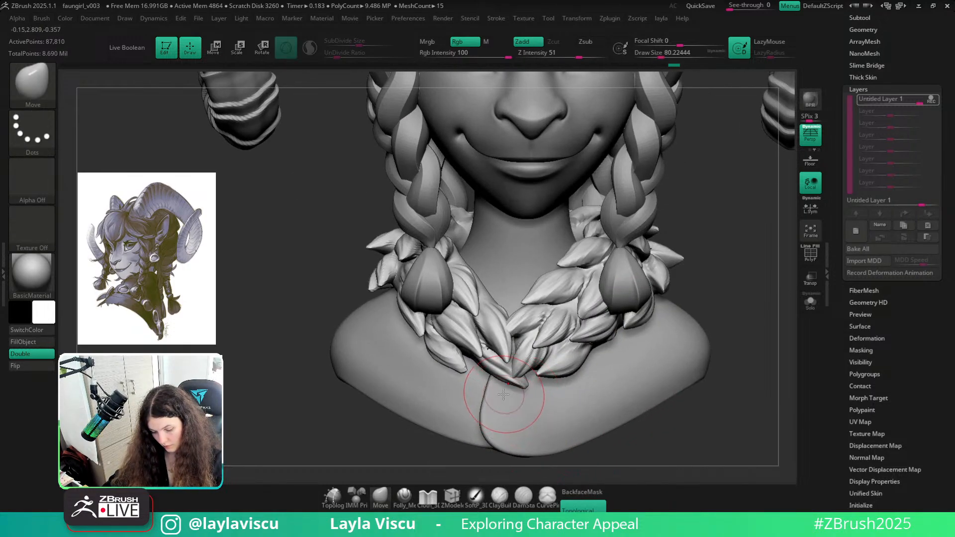
{"action": "key", "text": "s"}
{"action": "mouse_move", "coordinate": [475, 388]}
{"action": "left_mouse_down"}
{"action": "mouse_move", "coordinate": [510, 387]}
{"action": "mouse_move", "coordinate": [497, 381]}
{"action": "left_mouse_up"}
{"action": "key", "text": "s"}
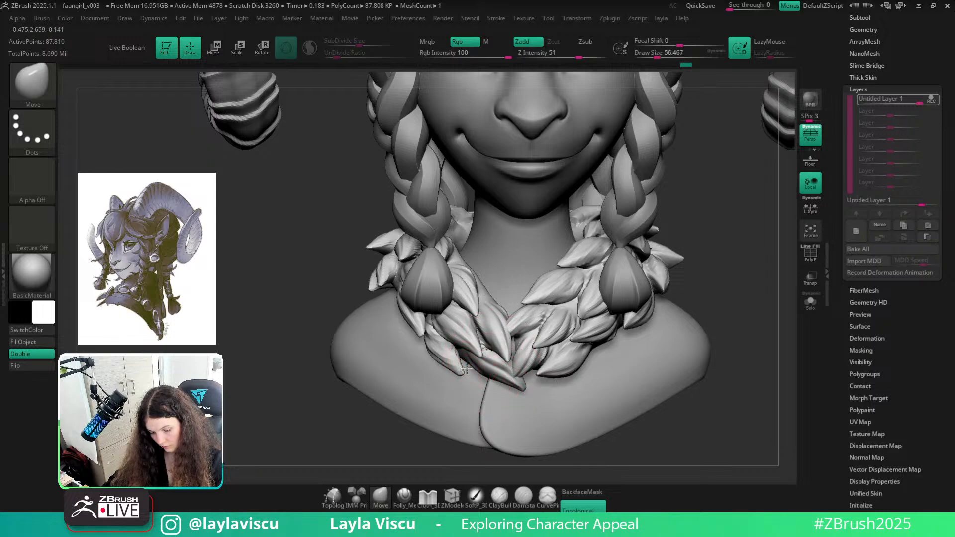
{"action": "key", "text": "s"}
{"action": "left_click_drag", "start_coordinate": [465, 368], "coordinate": [491, 382]}
{"action": "key", "text": "s"}
{"action": "right_click_drag", "start_coordinate": [488, 379], "coordinate": [460, 318], "text": "ctrl"}
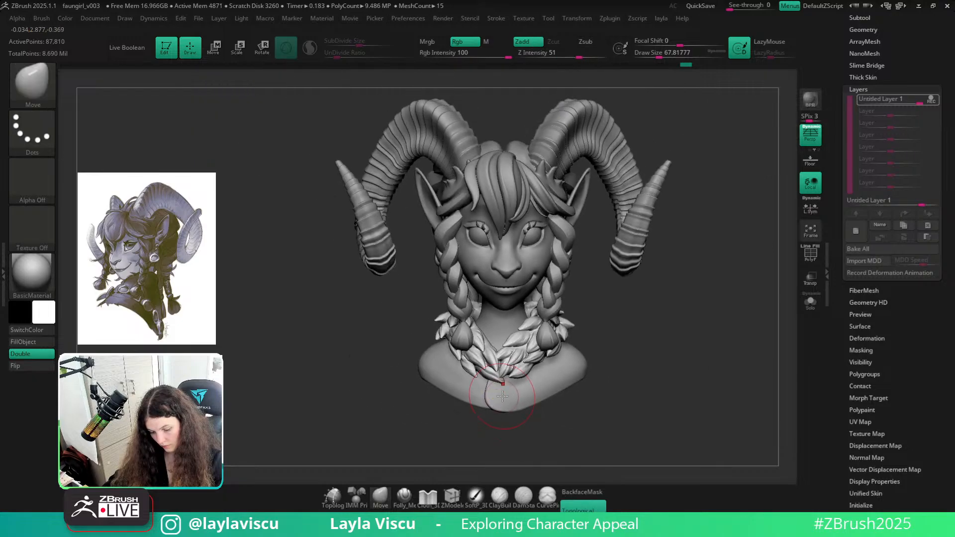
Refine the lowest front tuft's tip with a small Move brush, isolating the collar and using a draw size of about 31 from another angle
{"action": "right_click_drag", "start_coordinate": [505, 398], "coordinate": [560, 470], "text": "ctrl"}
{"action": "key", "text": "s"}
{"action": "left_click_drag", "start_coordinate": [503, 388], "coordinate": [491, 388]}
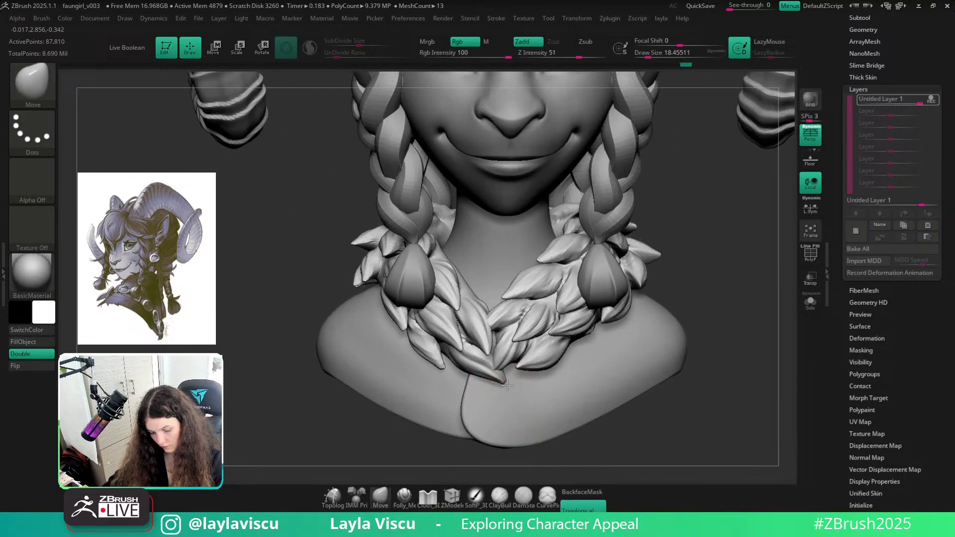
{"action": "right_click_drag", "start_coordinate": [510, 388], "coordinate": [508, 395], "text": "ctrl"}
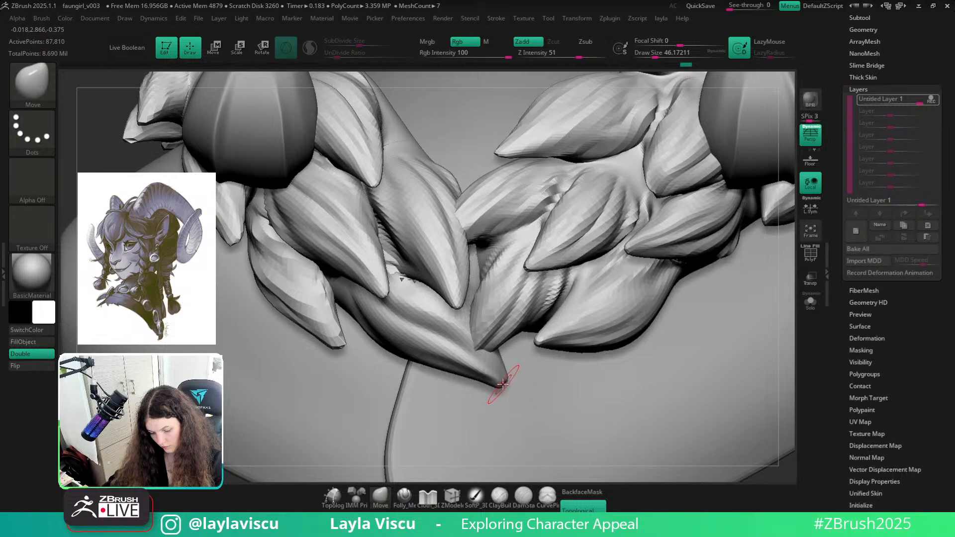
{"action": "left_click", "coordinate": [811, 304]}
{"action": "mouse_move", "coordinate": [628, 423]}
{"action": "left_mouse_down"}
{"action": "mouse_move", "coordinate": [594, 418]}
{"action": "mouse_move", "coordinate": [569, 345]}
{"action": "left_mouse_up"}
{"action": "key", "text": "s"}
{"action": "left_click_drag", "start_coordinate": [514, 386], "coordinate": [506, 385]}
{"action": "key", "text": "s"}
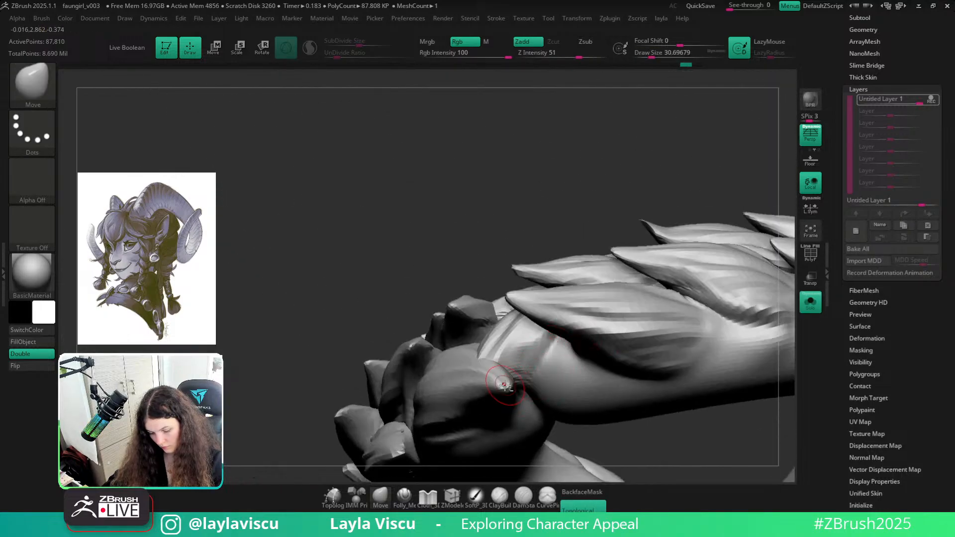
{"action": "right_click_drag", "start_coordinate": [519, 386], "coordinate": [601, 450], "text": "ctrl"}
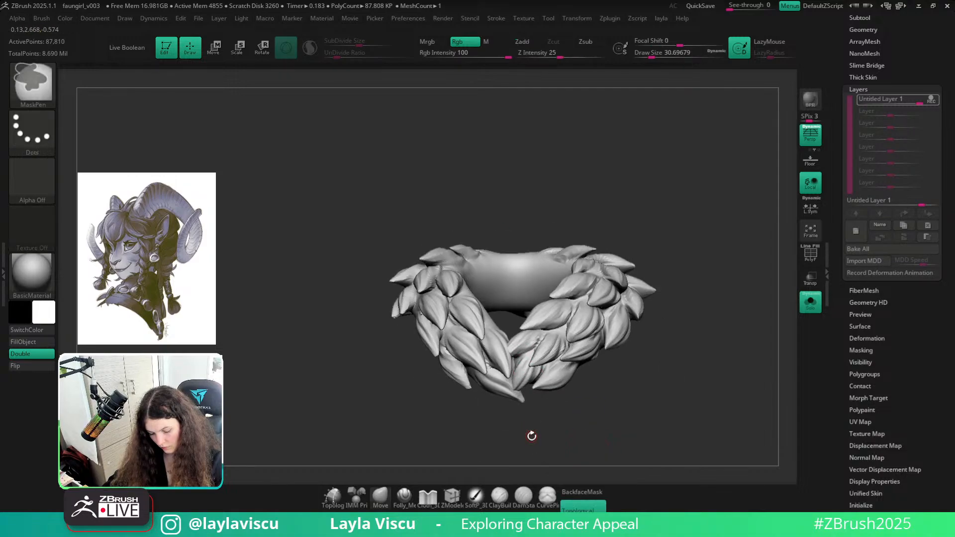
Switch to the Pinch brush and sharpen the lowest front tuft's tip at a draw size of about 46
{"action": "mouse_move", "coordinate": [531, 435]}
{"action": "right_mouse_down", "text": "alt"}
{"action": "mouse_move", "coordinate": [523, 365]}
{"action": "mouse_move", "coordinate": [533, 373]}
{"action": "right_mouse_up", "text": "alt"}
{"action": "key", "text": "b"}
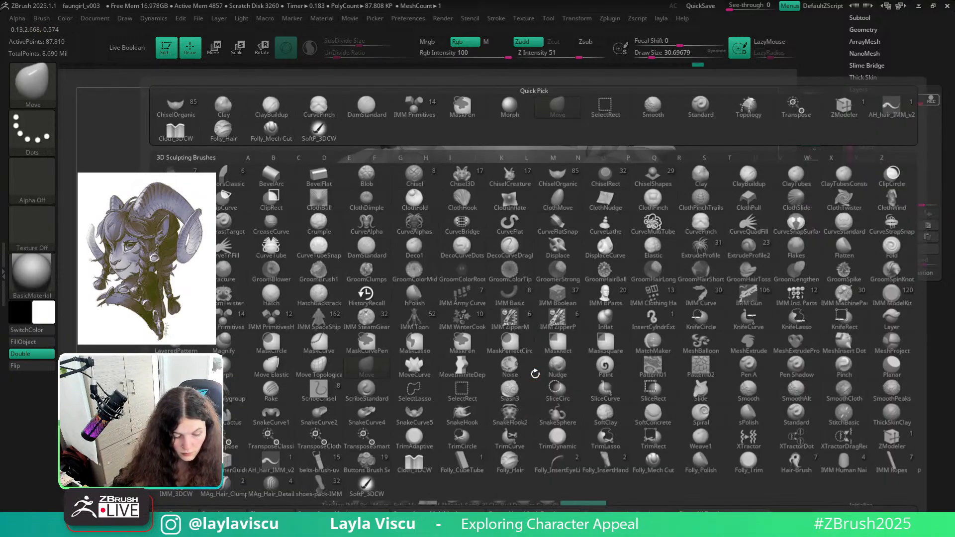
{"action": "key", "text": "p"}
{"action": "key", "text": "i"}
{"action": "key", "text": "s"}
{"action": "left_click_drag", "start_coordinate": [514, 332], "coordinate": [517, 332]}
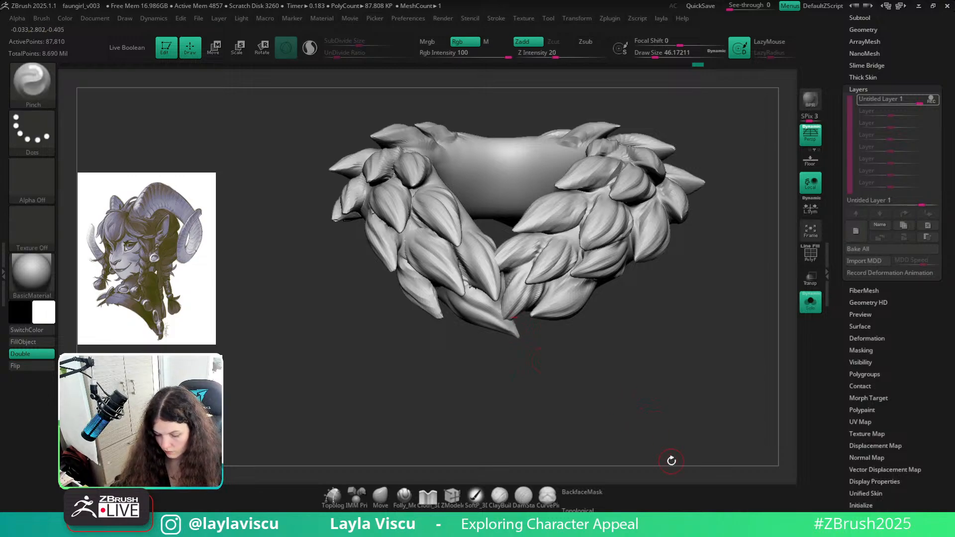
Shift the collar's front meeting point with the Move brush at a draw size of about 280, and show the rest of the bust
{"action": "left_click", "coordinate": [380, 495]}
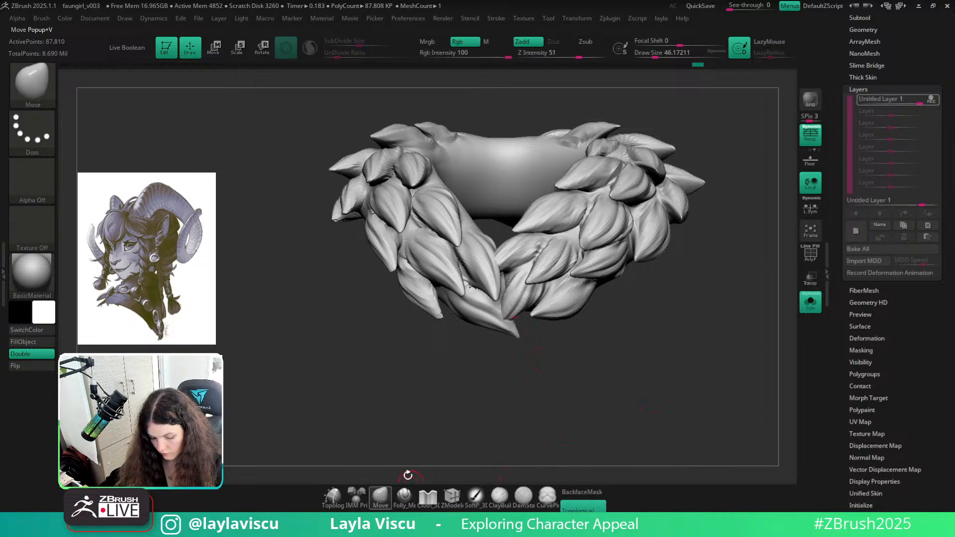
{"action": "key", "text": "bracketright"}
{"action": "key", "text": "bracketright"}
{"action": "key", "text": "bracketright"}
{"action": "key", "text": "bracketright"}
{"action": "left_click_drag", "start_coordinate": [515, 302], "coordinate": [501, 318]}
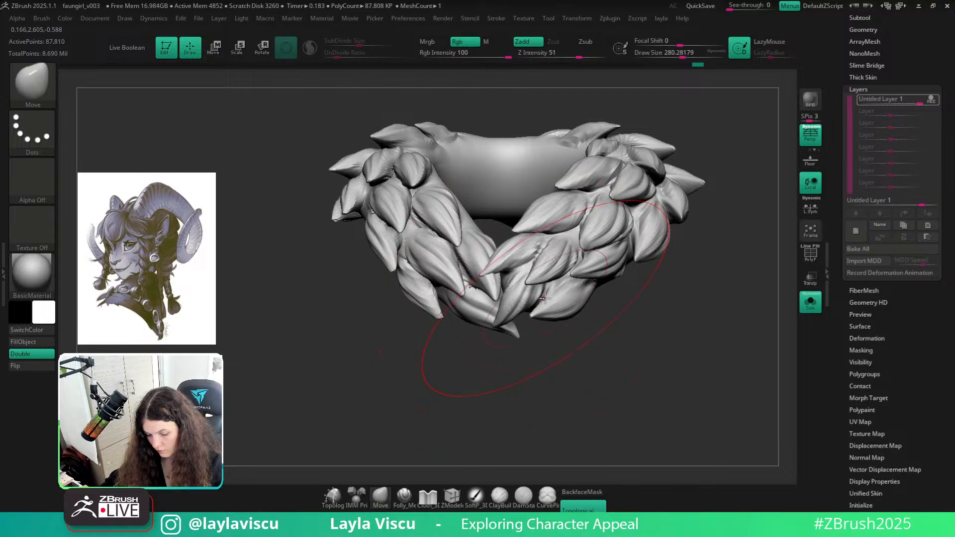
{"action": "right_click_drag", "start_coordinate": [539, 365], "coordinate": [535, 324], "text": "ctrl"}
{"action": "left_click", "coordinate": [815, 303]}
{"action": "left_click", "coordinate": [812, 303]}
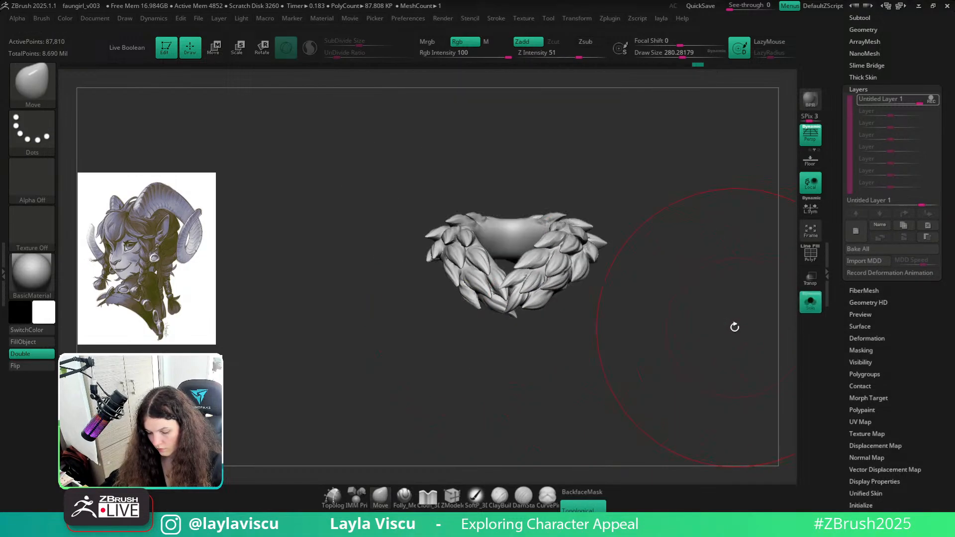
{"action": "left_click", "coordinate": [807, 304]}
Adjust the overlapping tufts along the collar's front with the Move brush at draw sizes of about 83 and 49
{"action": "left_click_drag", "start_coordinate": [782, 316], "coordinate": [731, 331]}
{"action": "mouse_move", "coordinate": [731, 331]}
{"action": "right_mouse_down", "text": "ctrl"}
{"action": "mouse_move", "coordinate": [589, 314]}
{"action": "mouse_move", "coordinate": [567, 351]}
{"action": "right_mouse_up", "text": "ctrl"}
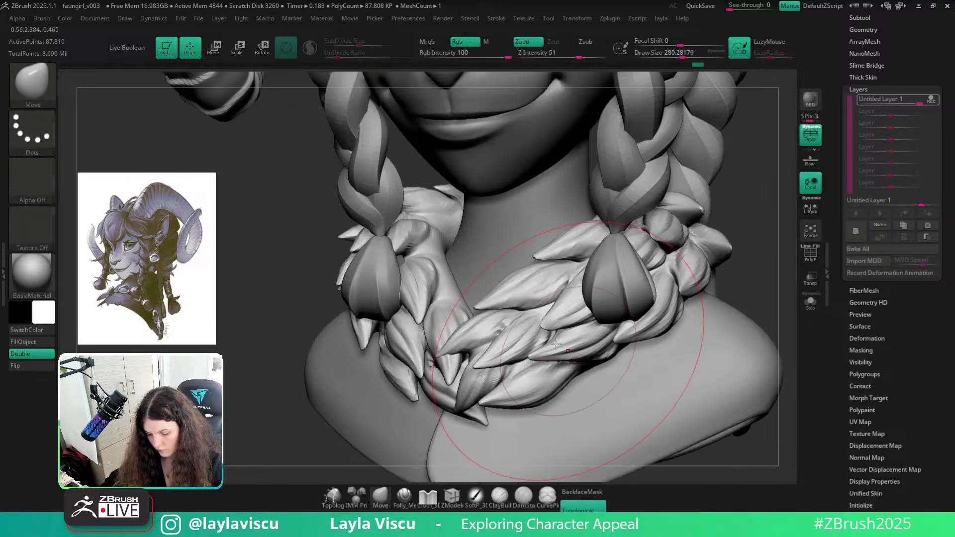
{"action": "key", "text": "s"}
{"action": "left_click_drag", "start_coordinate": [567, 351], "coordinate": [533, 350]}
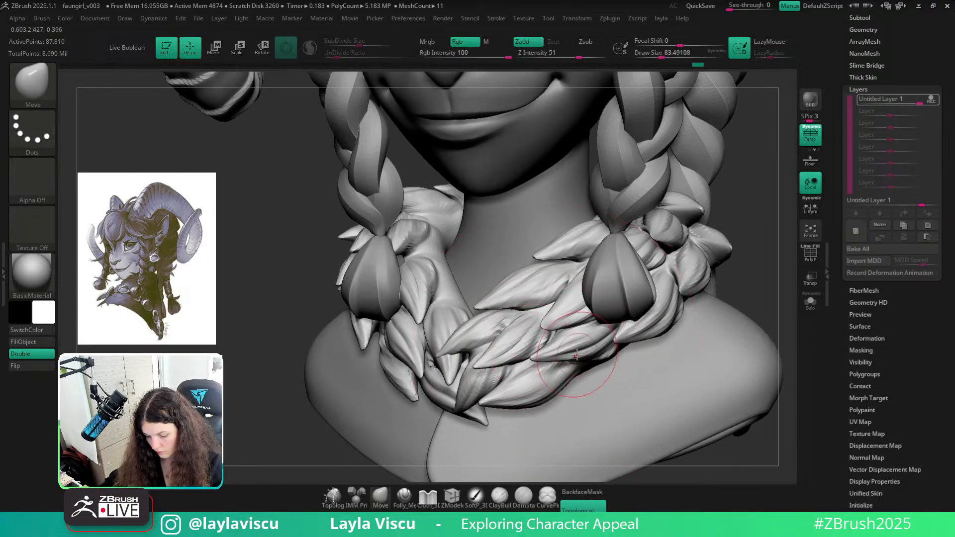
{"action": "key", "text": "s"}
{"action": "left_click_drag", "start_coordinate": [563, 340], "coordinate": [553, 338]}
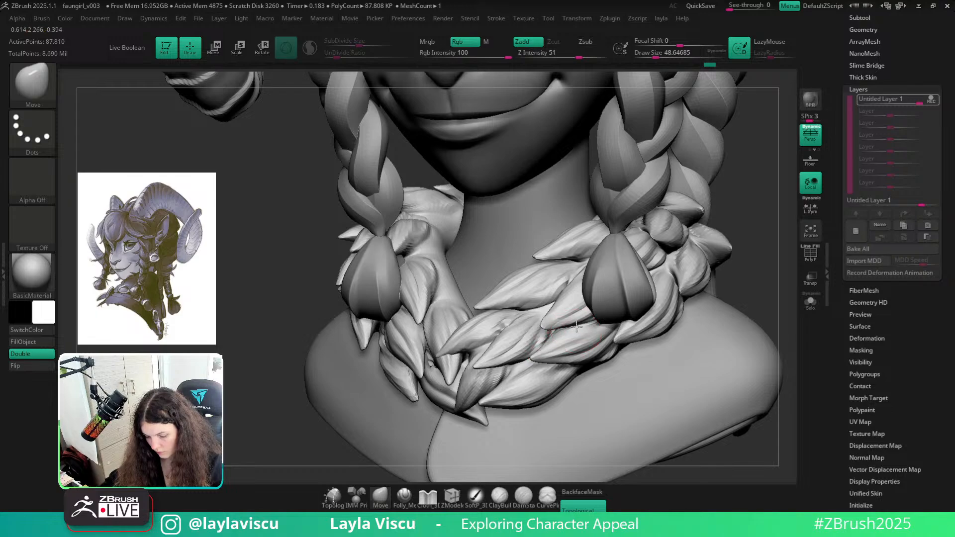
{"action": "right_click_drag", "start_coordinate": [593, 327], "coordinate": [690, 358], "text": "ctrl"}
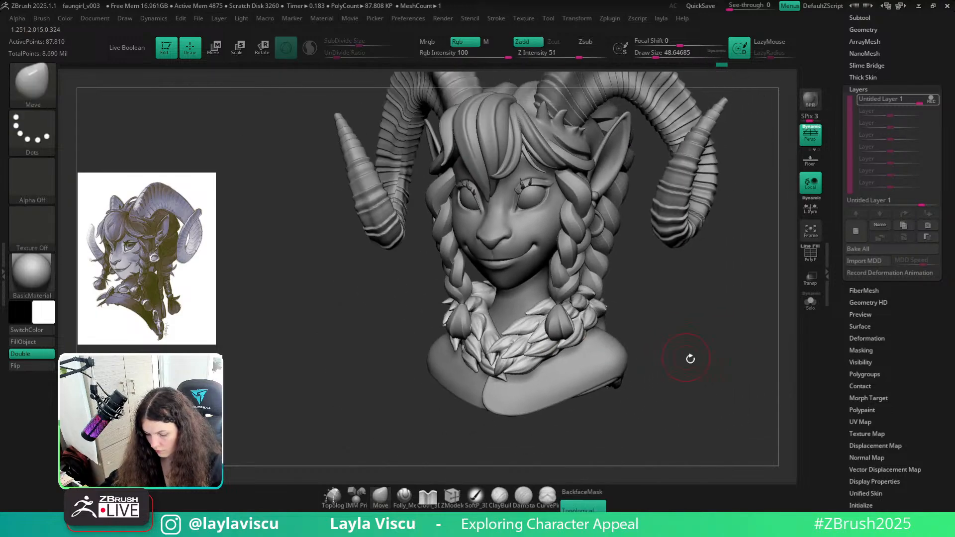
View the full bust from the front and set the Move brush's draw size to about 128
{"action": "left_click", "coordinate": [810, 304]}
{"action": "left_click", "coordinate": [810, 303]}
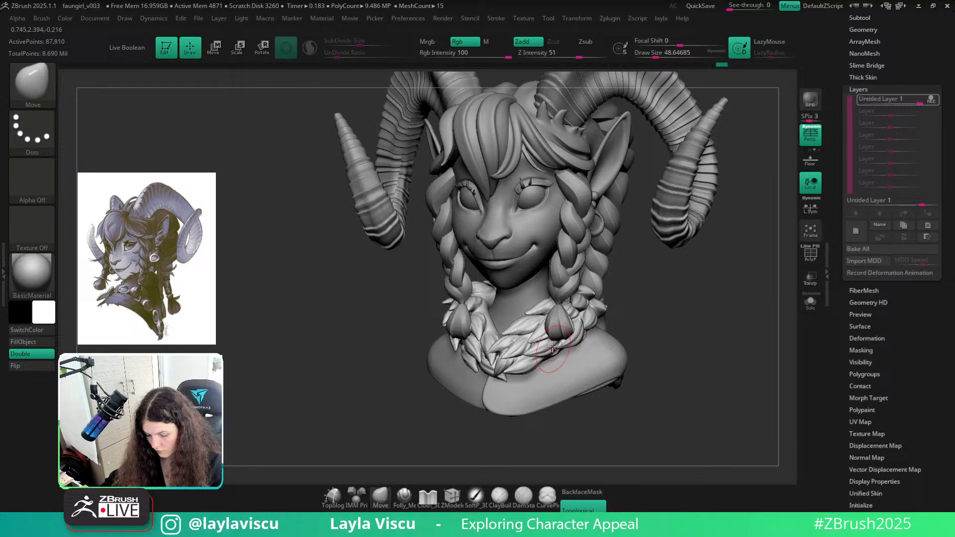
{"action": "mouse_move", "coordinate": [687, 364]}
{"action": "right_mouse_down"}
{"action": "mouse_move", "coordinate": [742, 362]}
{"action": "mouse_move", "coordinate": [734, 379]}
{"action": "mouse_move", "coordinate": [572, 371]}
{"action": "right_mouse_up"}
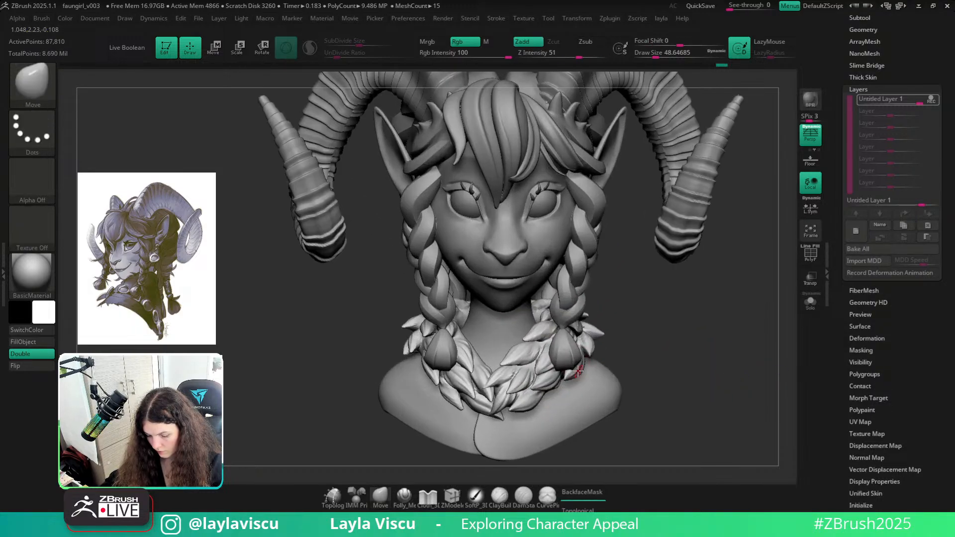
{"action": "key", "text": "s"}
{"action": "left_click_drag", "start_coordinate": [517, 361], "coordinate": [533, 361]}
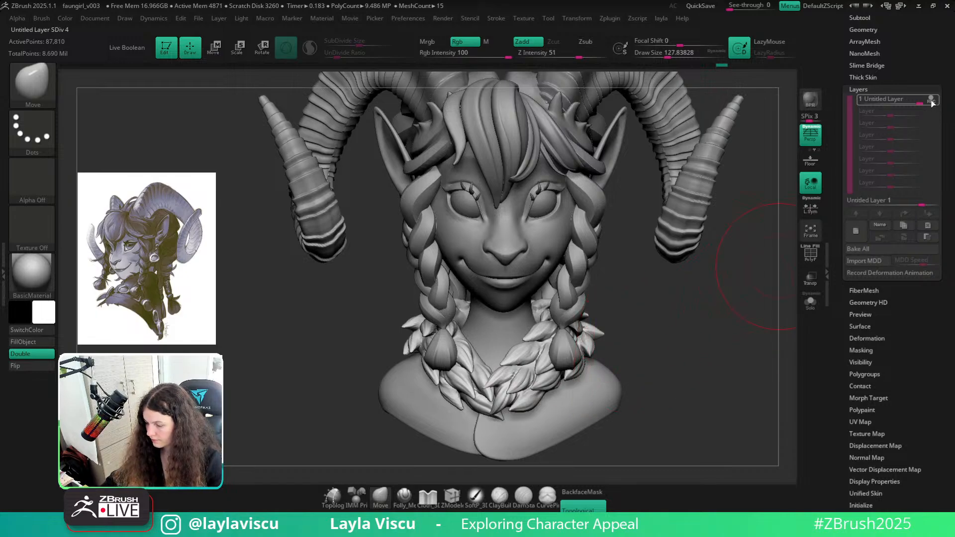
Turn off recording on the fur collar's layer
{"action": "key", "text": "b"}
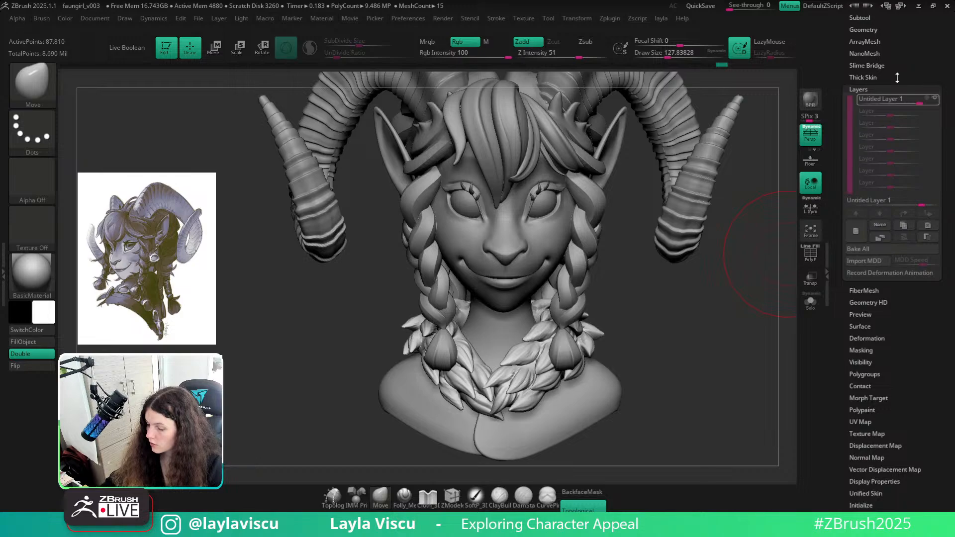
{"action": "scroll", "coordinate": [885, 72], "scroll_direction": "up", "scroll_amount": 2}
{"action": "left_click", "coordinate": [929, 125]}
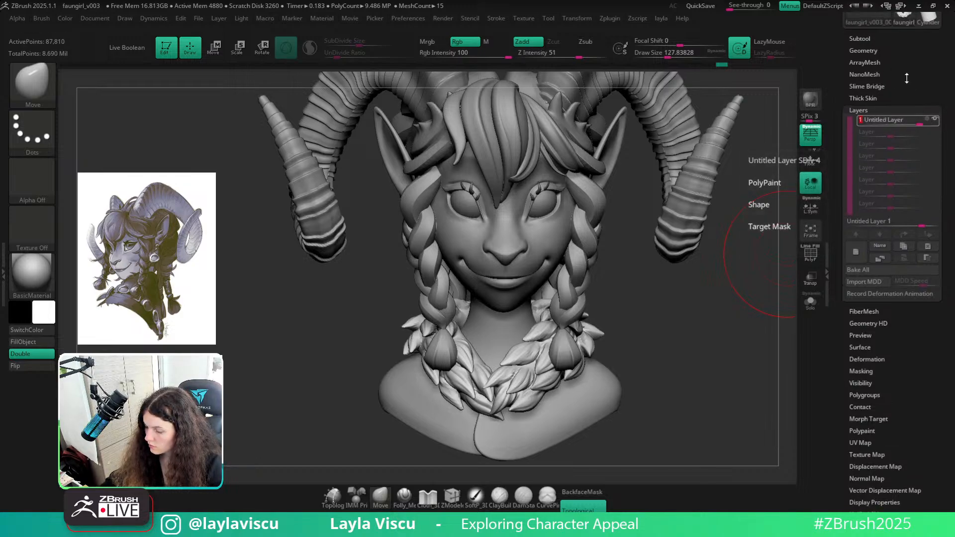
Try ClayPolish on the fur collar at Max 25 and RSoft 5, and undo it
{"action": "left_click", "coordinate": [863, 50]}
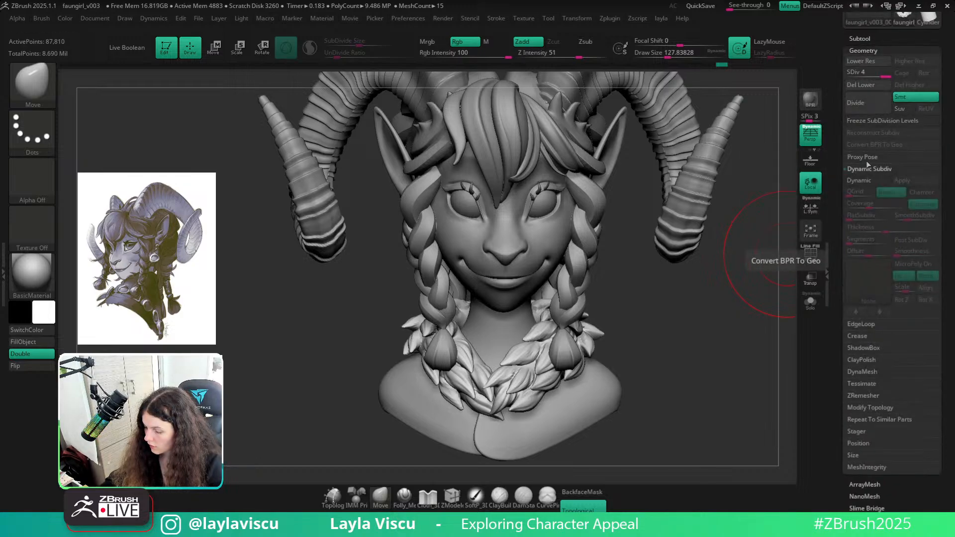
{"action": "left_click", "coordinate": [861, 359]}
{"action": "mouse_move", "coordinate": [727, 367]}
{"action": "left_mouse_down"}
{"action": "mouse_move", "coordinate": [717, 335]}
{"action": "mouse_move", "coordinate": [652, 337]}
{"action": "mouse_move", "coordinate": [747, 348]}
{"action": "mouse_move", "coordinate": [737, 363]}
{"action": "mouse_move", "coordinate": [701, 354]}
{"action": "left_mouse_up"}
{"action": "key", "text": "ctrl+z"}
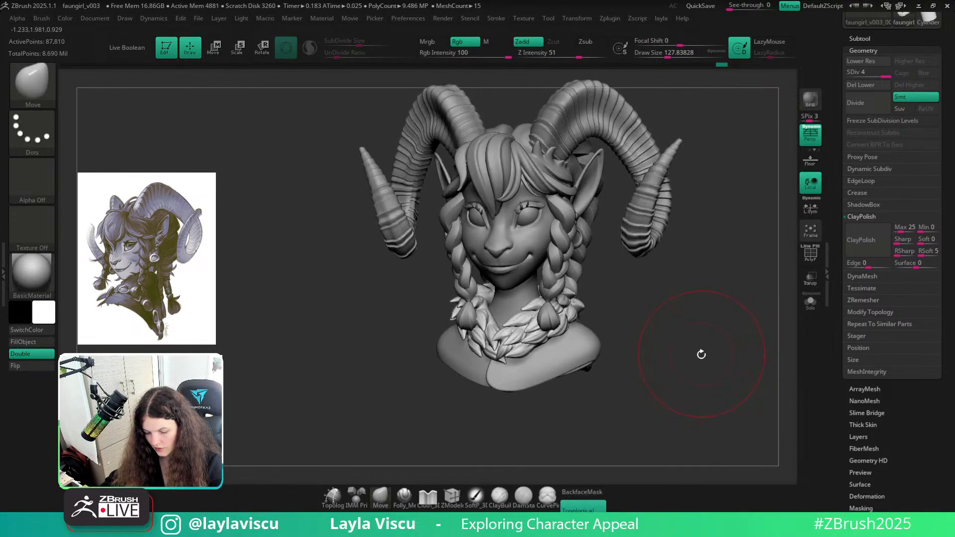
{"action": "mouse_move", "coordinate": [701, 354]}
{"action": "right_mouse_down", "text": "ctrl"}
{"action": "mouse_move", "coordinate": [634, 353]}
{"action": "mouse_move", "coordinate": [595, 338]}
{"action": "mouse_move", "coordinate": [661, 343]}
{"action": "right_mouse_up", "text": "ctrl"}
{"action": "left_click_drag", "start_coordinate": [661, 343], "coordinate": [690, 346], "text": "shift"}
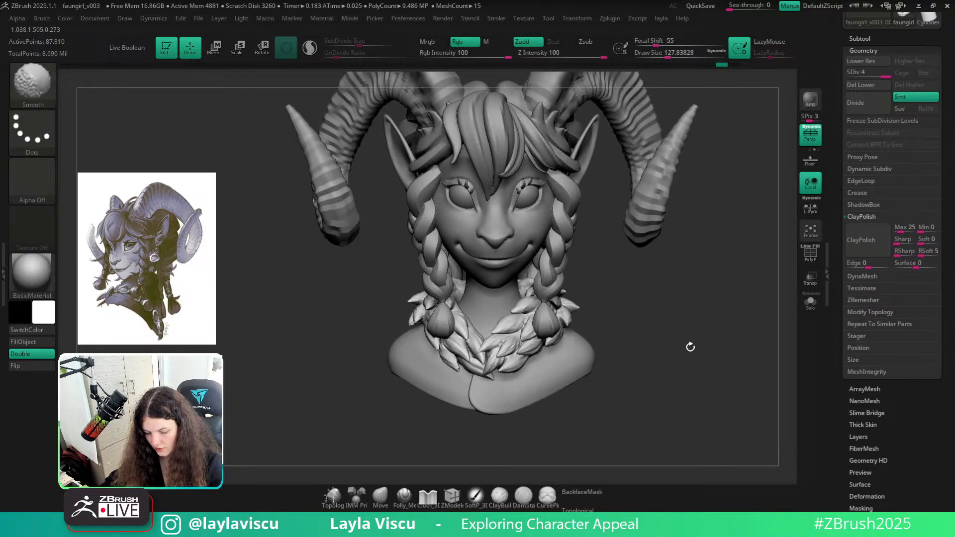
Try ClayPolish on the collar again at Max 25 and judge the smoothed tufts from close up and far away
{"action": "left_click", "coordinate": [874, 242]}
{"action": "left_click_drag", "start_coordinate": [749, 321], "coordinate": [726, 326]}
{"action": "mouse_move", "coordinate": [723, 356]}
{"action": "right_mouse_down", "text": "ctrl"}
{"action": "mouse_move", "coordinate": [657, 350]}
{"action": "mouse_move", "coordinate": [597, 406]}
{"action": "right_mouse_up", "text": "ctrl"}
{"action": "key", "text": "w"}
{"action": "left_click_drag", "start_coordinate": [555, 291], "coordinate": [557, 293]}
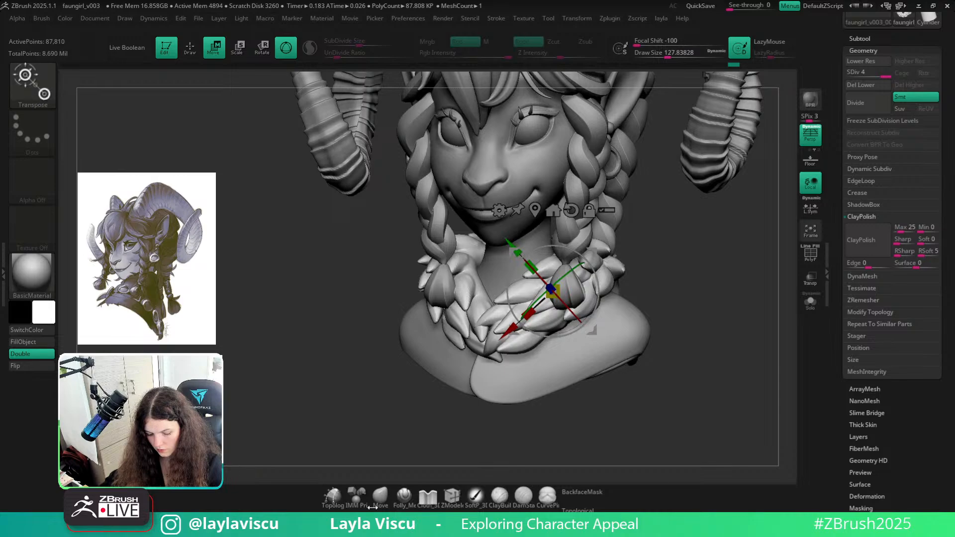
{"action": "key", "text": "q"}
{"action": "right_click_drag", "start_coordinate": [560, 416], "coordinate": [478, 417], "text": "ctrl"}
{"action": "mouse_move", "coordinate": [609, 408]}
{"action": "left_mouse_down", "text": "shift"}
{"action": "mouse_move", "coordinate": [655, 403]}
{"action": "mouse_move", "coordinate": [627, 401]}
{"action": "left_mouse_up", "text": "shift"}
{"action": "mouse_move", "coordinate": [627, 401]}
{"action": "right_mouse_down", "text": "ctrl"}
{"action": "mouse_move", "coordinate": [561, 392]}
{"action": "mouse_move", "coordinate": [563, 405]}
{"action": "mouse_move", "coordinate": [517, 381]}
{"action": "right_mouse_up", "text": "ctrl"}
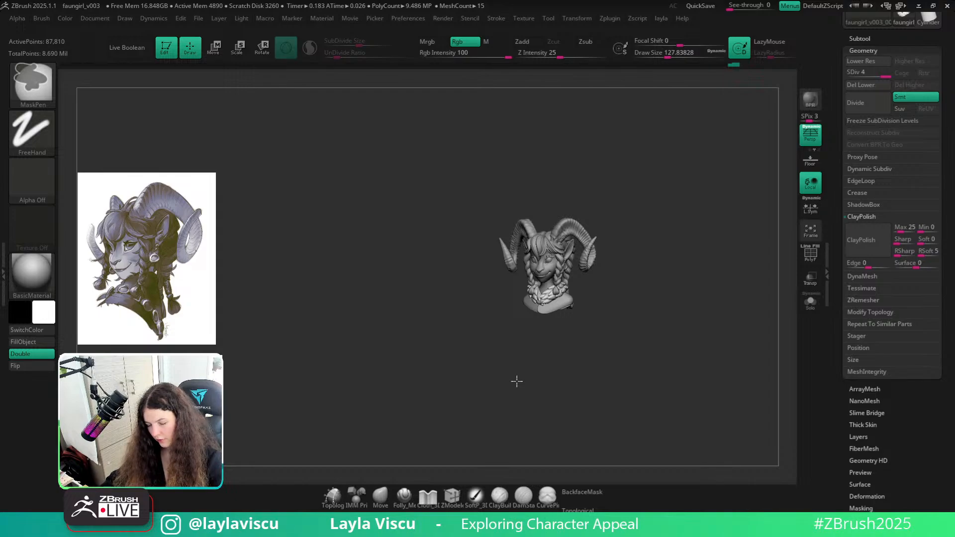
{"action": "left_click_drag", "start_coordinate": [644, 380], "coordinate": [572, 381], "text": "alt"}
{"action": "right_click_drag", "start_coordinate": [537, 345], "coordinate": [575, 379], "text": "ctrl"}
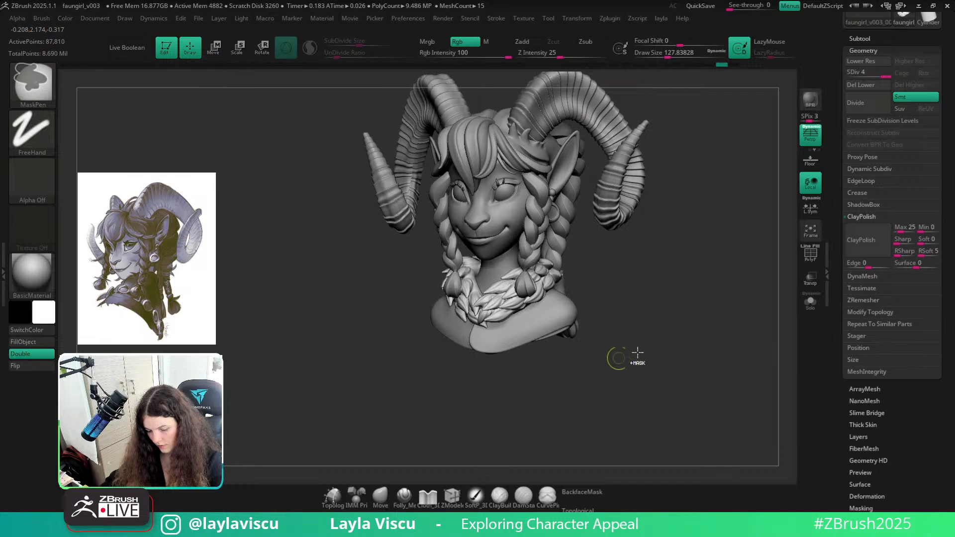
Try ClayPolish on the collar at Max 7 with Repeat Softness set to 1, and undo it
{"action": "mouse_move", "coordinate": [635, 370]}
{"action": "right_mouse_down", "text": "ctrl"}
{"action": "mouse_move", "coordinate": [627, 382]}
{"action": "mouse_move", "coordinate": [661, 363]}
{"action": "right_mouse_up", "text": "ctrl"}
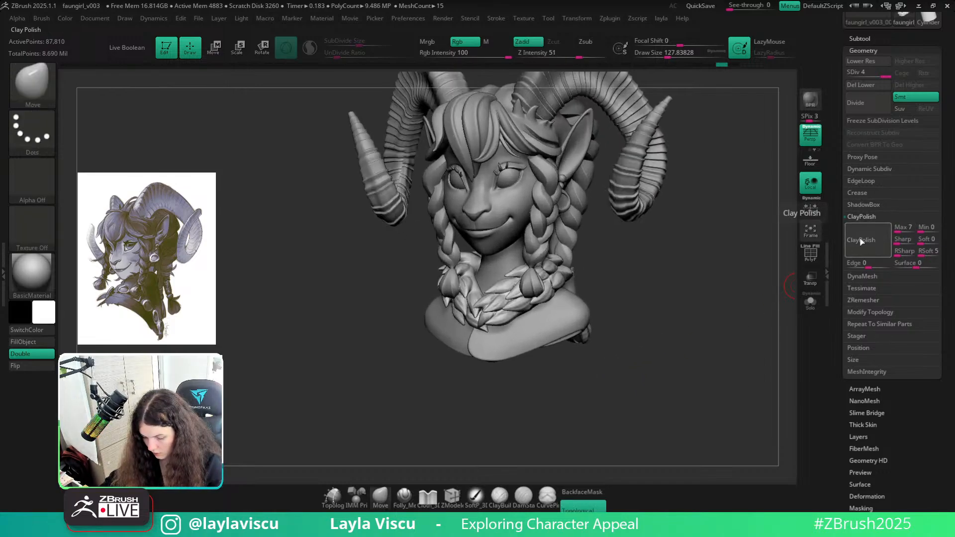
{"action": "left_click", "coordinate": [919, 254]}
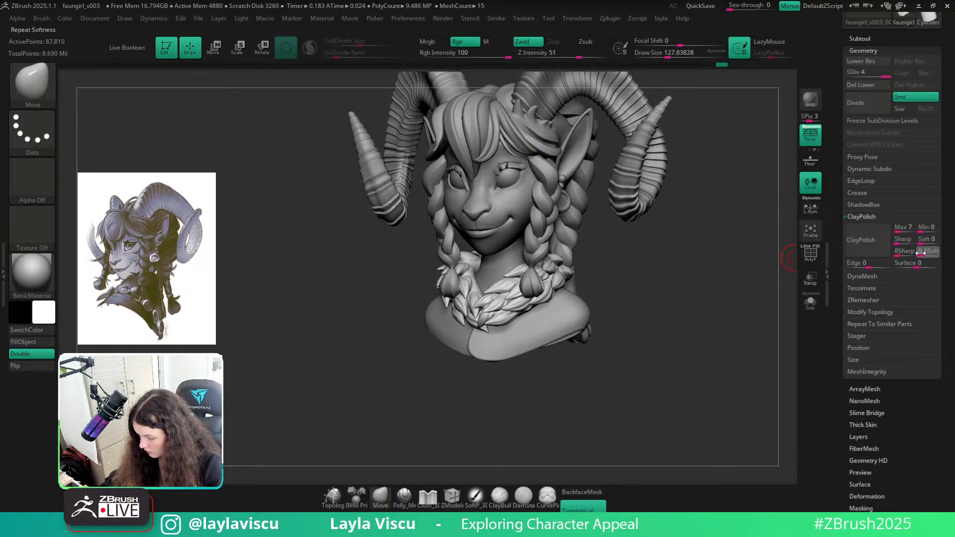
{"action": "type", "text": "1"}
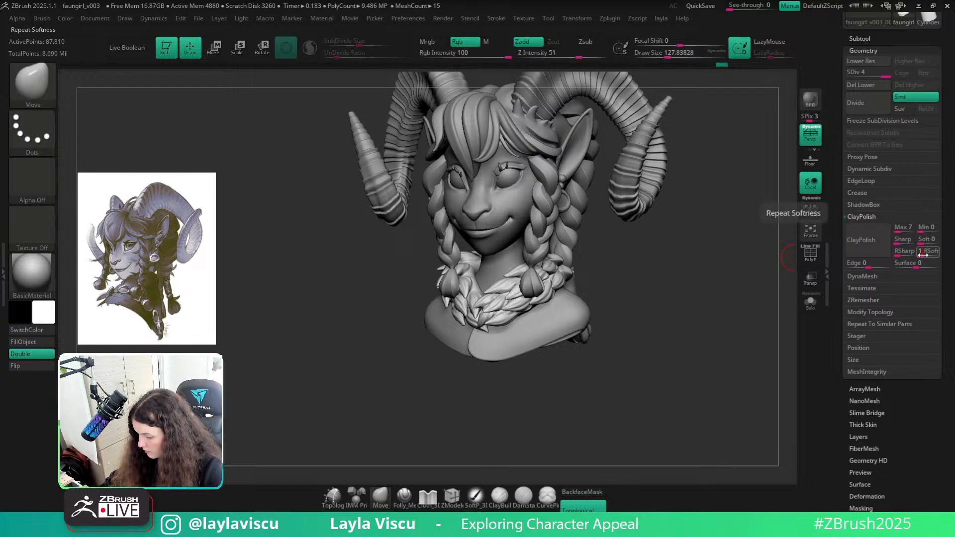
{"action": "left_click", "coordinate": [865, 242]}
{"action": "key", "text": "ctrl+z"}
Try ClayPolish on the collar with the maximum curvature lowered to 3, and undo it
{"action": "mouse_move", "coordinate": [682, 336]}
{"action": "right_mouse_down", "text": "ctrl"}
{"action": "mouse_move", "coordinate": [572, 329]}
{"action": "mouse_move", "coordinate": [601, 379]}
{"action": "right_mouse_up", "text": "ctrl"}
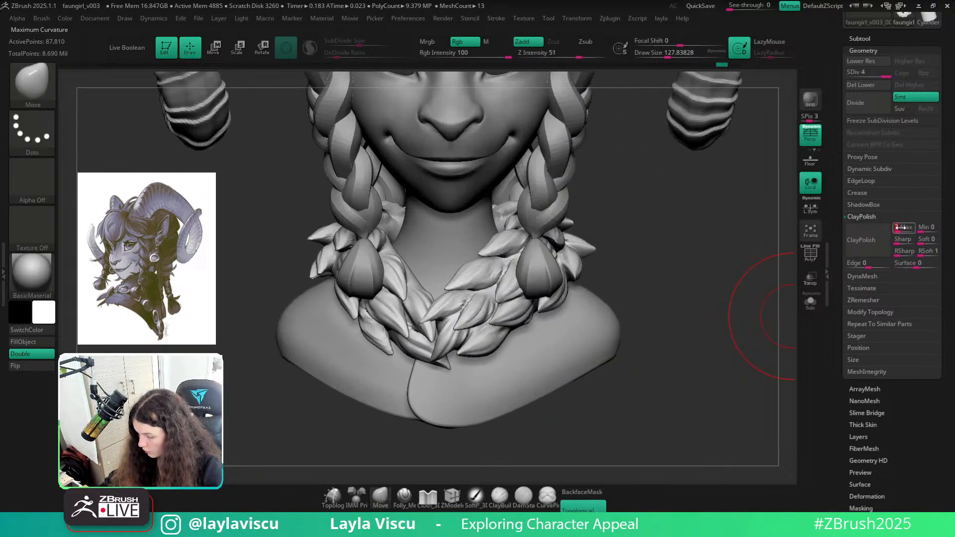
{"action": "left_click", "coordinate": [868, 247]}
{"action": "key", "text": "ctrl+z"}
{"action": "right_click_drag", "start_coordinate": [686, 335], "coordinate": [617, 331], "text": "ctrl"}
{"action": "right_click_drag", "start_coordinate": [569, 296], "coordinate": [612, 333], "text": "ctrl"}
{"action": "key", "text": "ctrl+z"}
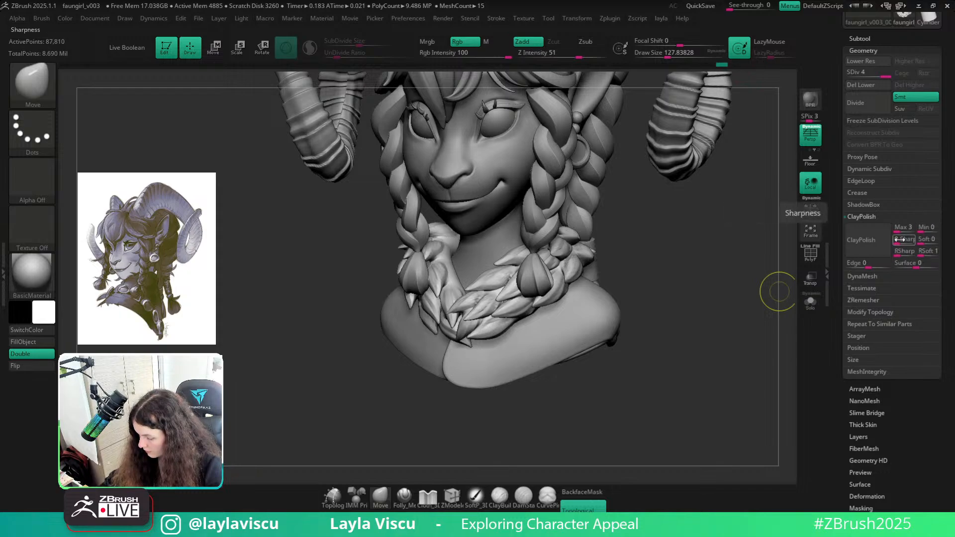
Try ClayPolish on the collar with an adjusted Sharpness, and undo it
{"action": "left_click", "coordinate": [866, 249]}
{"action": "key", "text": "ctrl+z"}
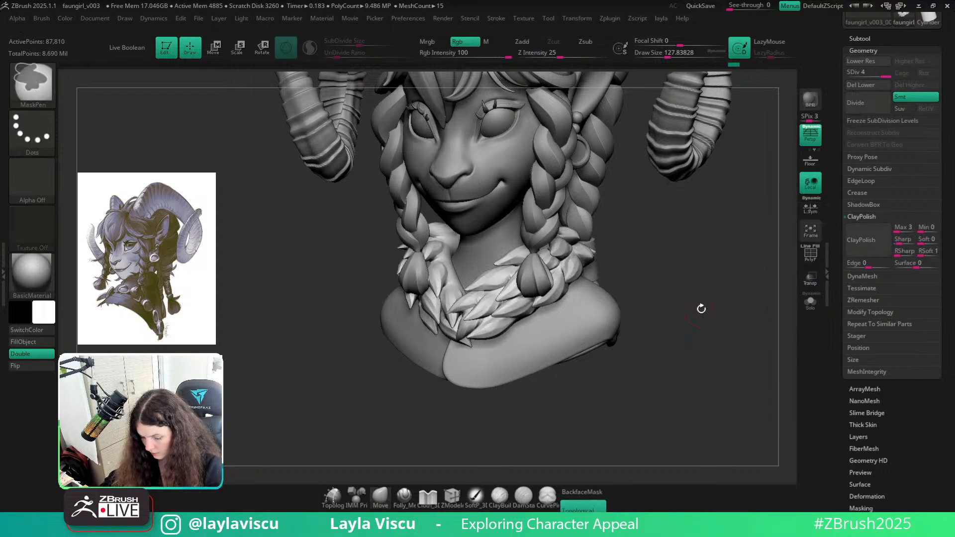
{"action": "mouse_move", "coordinate": [707, 311]}
{"action": "right_mouse_down", "text": "ctrl"}
{"action": "mouse_move", "coordinate": [668, 309]}
{"action": "mouse_move", "coordinate": [686, 324]}
{"action": "mouse_move", "coordinate": [647, 318]}
{"action": "right_mouse_up", "text": "ctrl"}
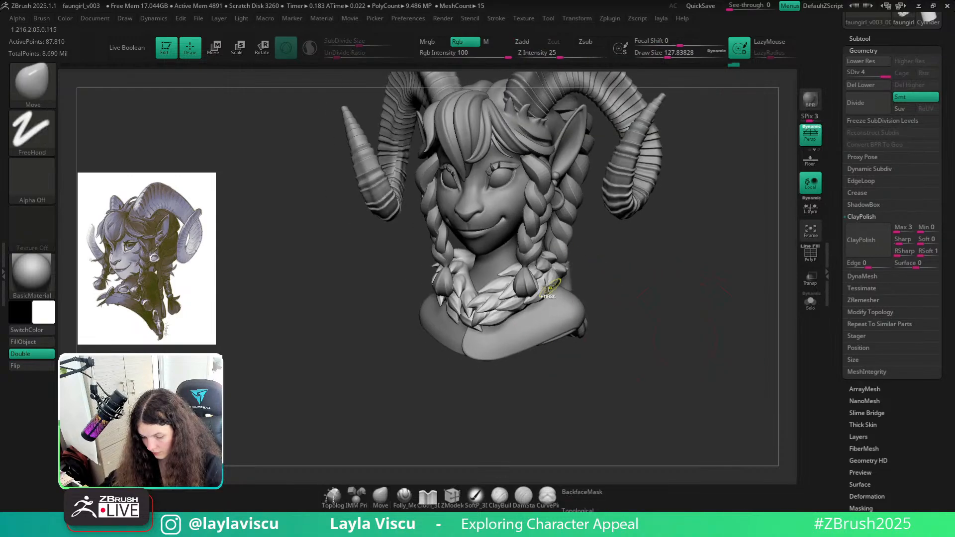
{"action": "right_click_drag", "start_coordinate": [556, 288], "coordinate": [649, 337], "text": "ctrl"}
Try further ClayPolish passes on the collar, including one at Sharpness 17, and undo them
{"action": "left_click", "coordinate": [861, 240]}
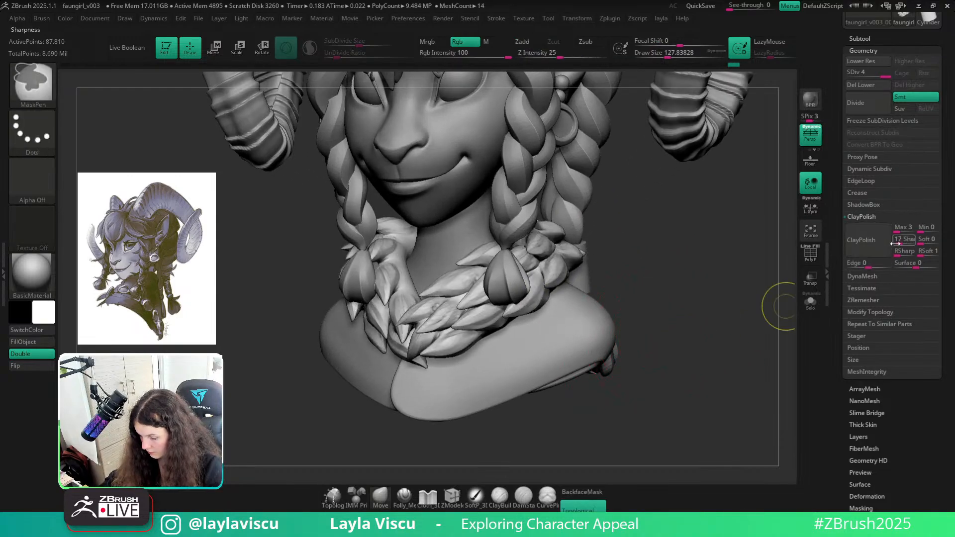
{"action": "left_click", "coordinate": [875, 243]}
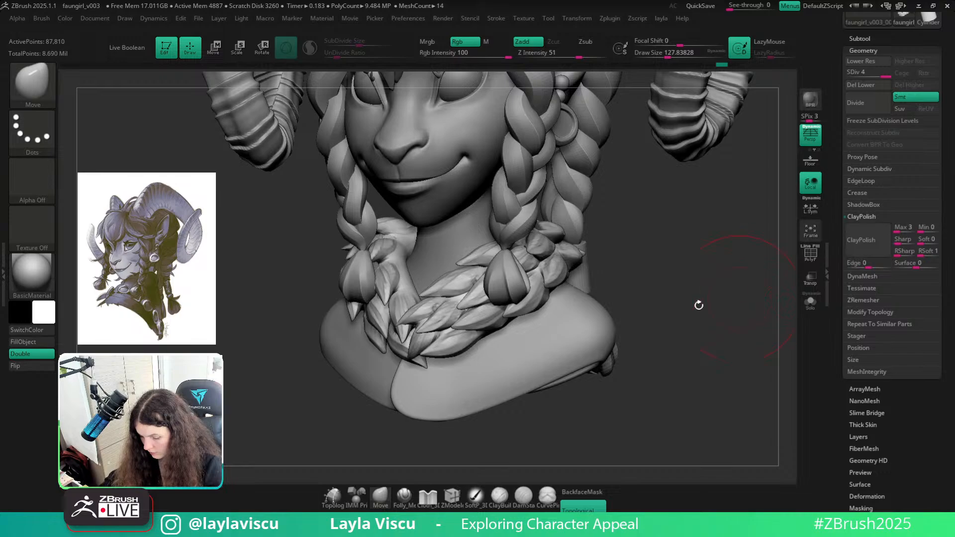
{"action": "left_click_drag", "start_coordinate": [699, 307], "coordinate": [688, 335], "text": "ctrl"}
{"action": "mouse_move", "coordinate": [688, 335]}
{"action": "right_mouse_down", "text": "ctrl"}
{"action": "mouse_move", "coordinate": [663, 324]}
{"action": "mouse_move", "coordinate": [681, 335]}
{"action": "right_mouse_up", "text": "ctrl"}
{"action": "right_click_drag", "start_coordinate": [682, 335], "coordinate": [626, 347], "text": "alt"}
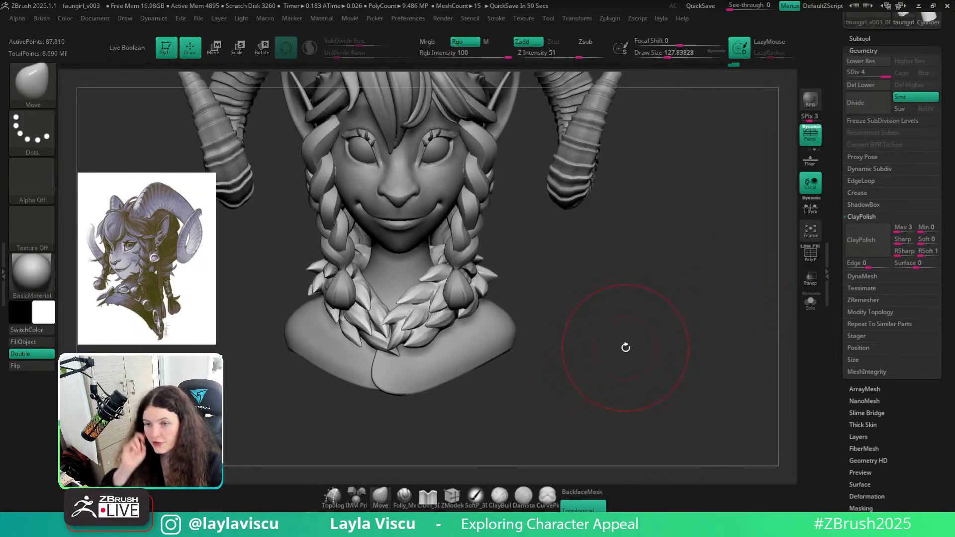
{"action": "key", "text": "ctrl"}
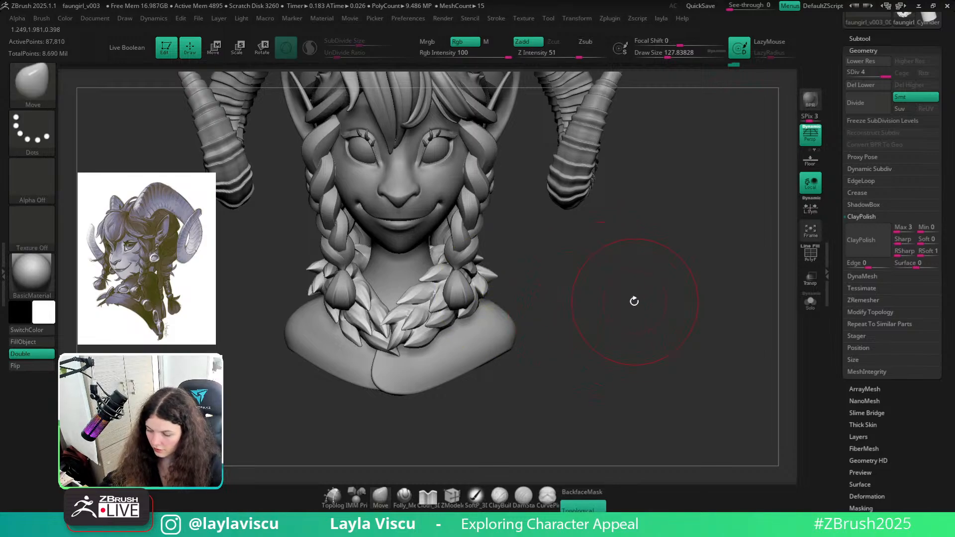
{"action": "right_click_drag", "start_coordinate": [638, 304], "coordinate": [702, 322], "text": "alt"}
{"action": "key", "text": "ctrl"}
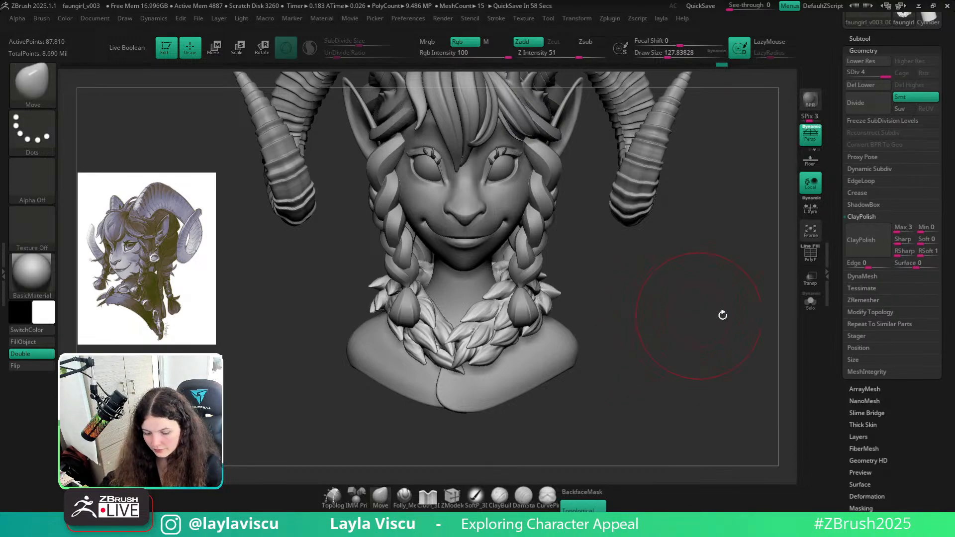
Isolate the collar, set up the Move brush with backface masking at a draw size of about 104, and reopen the layer settings
{"action": "left_click", "coordinate": [811, 301]}
{"action": "left_click_drag", "start_coordinate": [676, 341], "coordinate": [537, 366]}
{"action": "right_click_drag", "start_coordinate": [537, 367], "coordinate": [556, 450], "text": "ctrl"}
{"action": "key", "text": "s"}
{"action": "left_click_drag", "start_coordinate": [452, 321], "coordinate": [443, 320]}
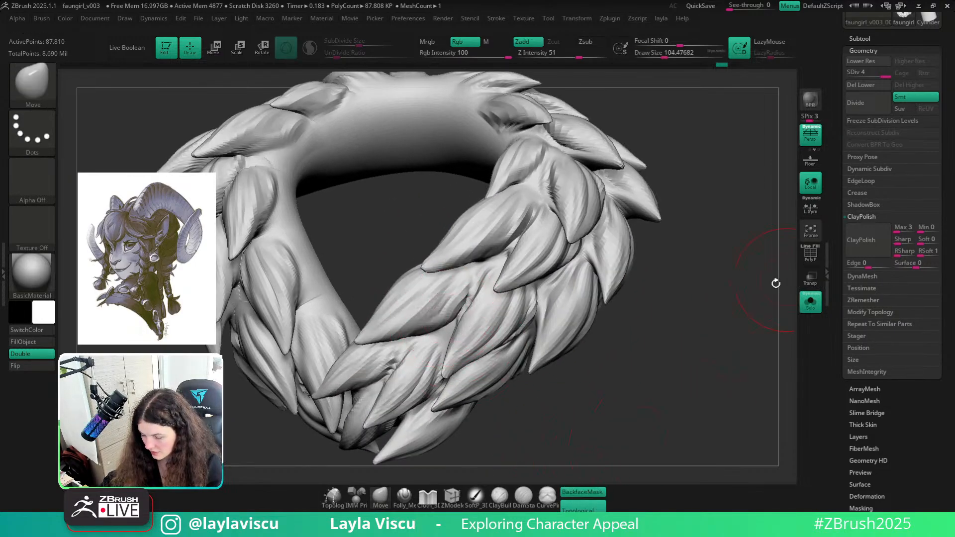
{"action": "left_click", "coordinate": [569, 282], "text": "ctrl"}
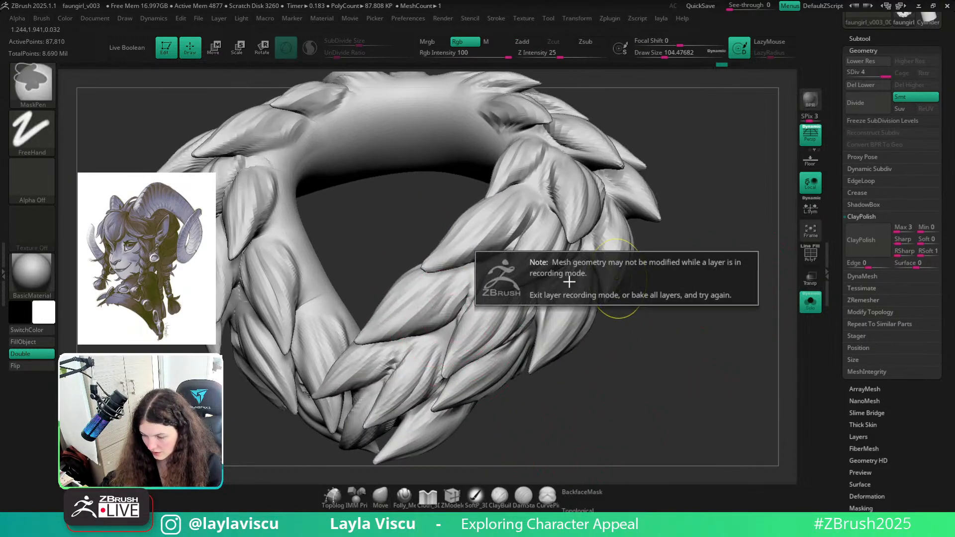
{"action": "left_click", "coordinate": [858, 436]}
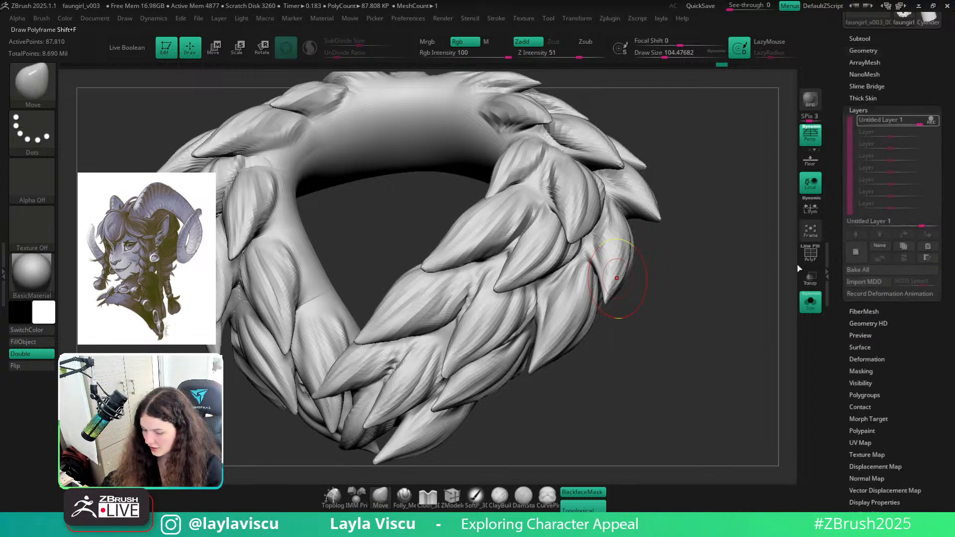
Adjust the overlapping front tufts with the backface-masked Move brush at a draw size of about 94, and show the rest of the bust
{"action": "left_click_drag", "start_coordinate": [746, 288], "coordinate": [716, 293]}
{"action": "left_click_drag", "start_coordinate": [483, 295], "coordinate": [477, 293]}
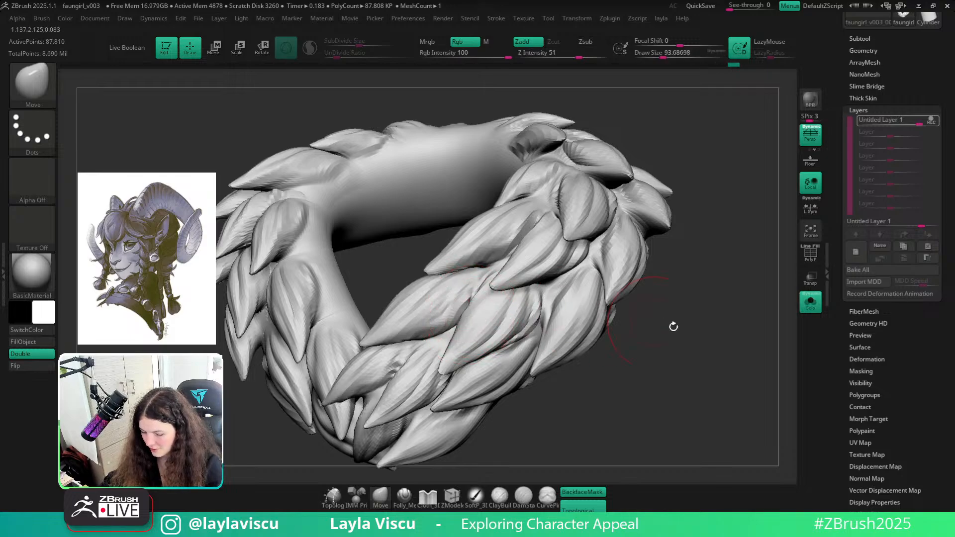
{"action": "left_click_drag", "start_coordinate": [672, 327], "coordinate": [623, 351]}
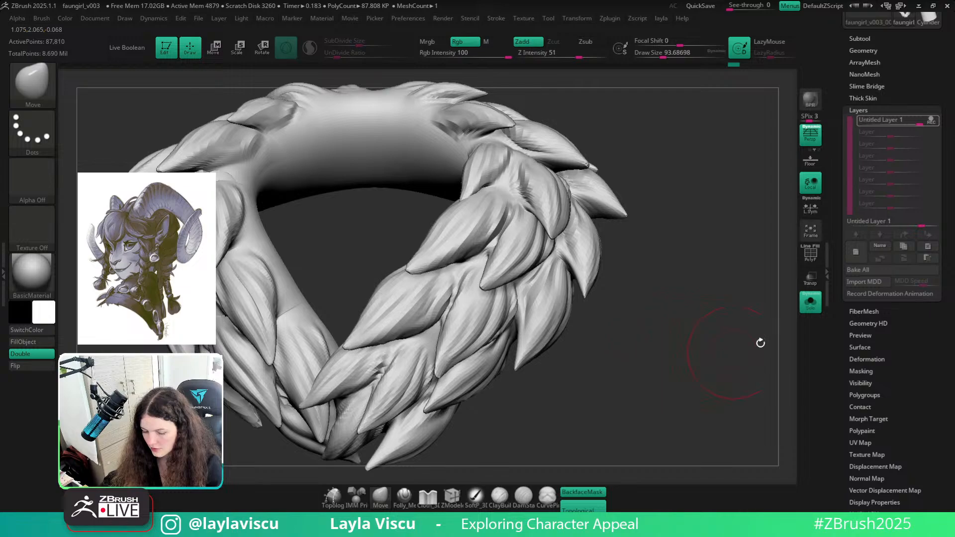
{"action": "left_click_drag", "start_coordinate": [688, 293], "coordinate": [572, 278]}
{"action": "left_click_drag", "start_coordinate": [476, 247], "coordinate": [495, 236]}
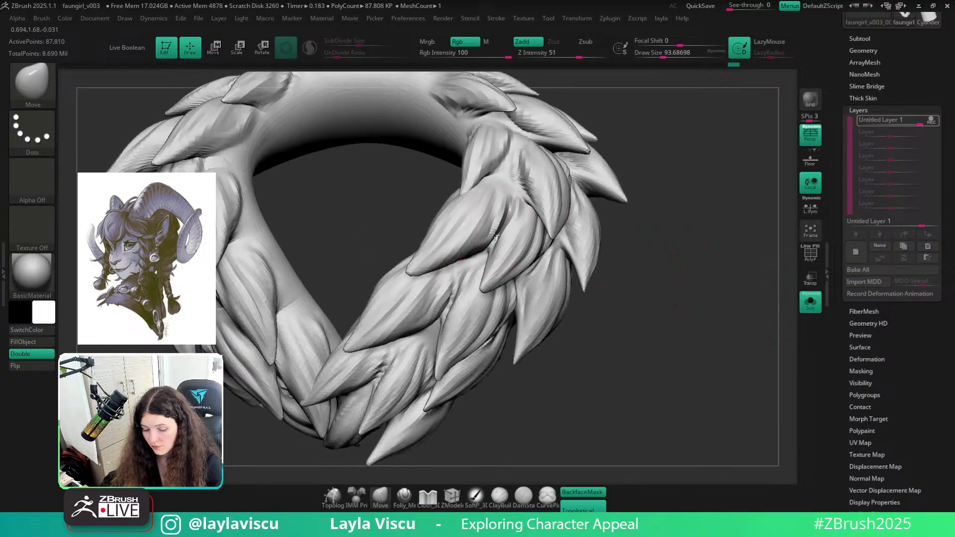
{"action": "left_click", "coordinate": [806, 309]}
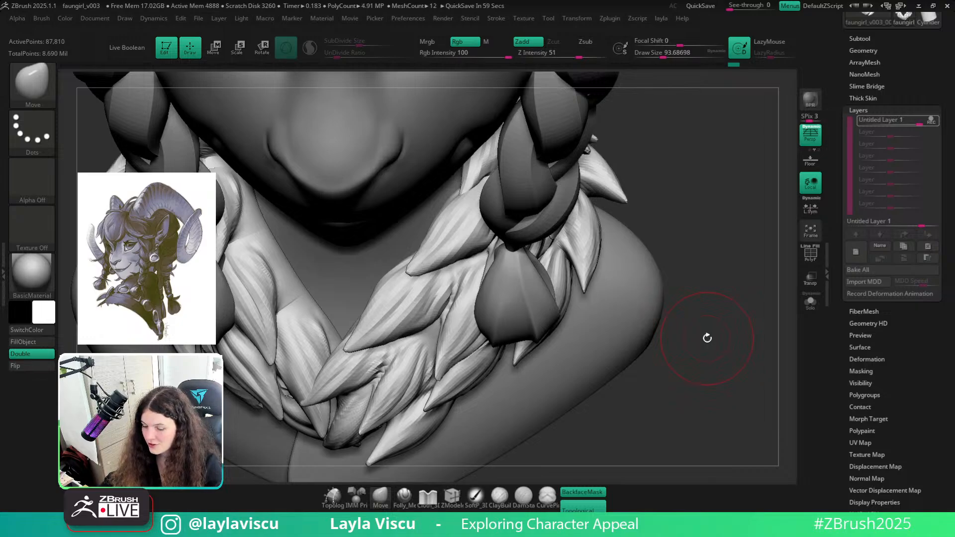
{"action": "left_click_drag", "start_coordinate": [724, 357], "coordinate": [667, 290], "text": "alt"}
{"action": "left_click_drag", "start_coordinate": [664, 339], "coordinate": [620, 390], "text": "alt"}
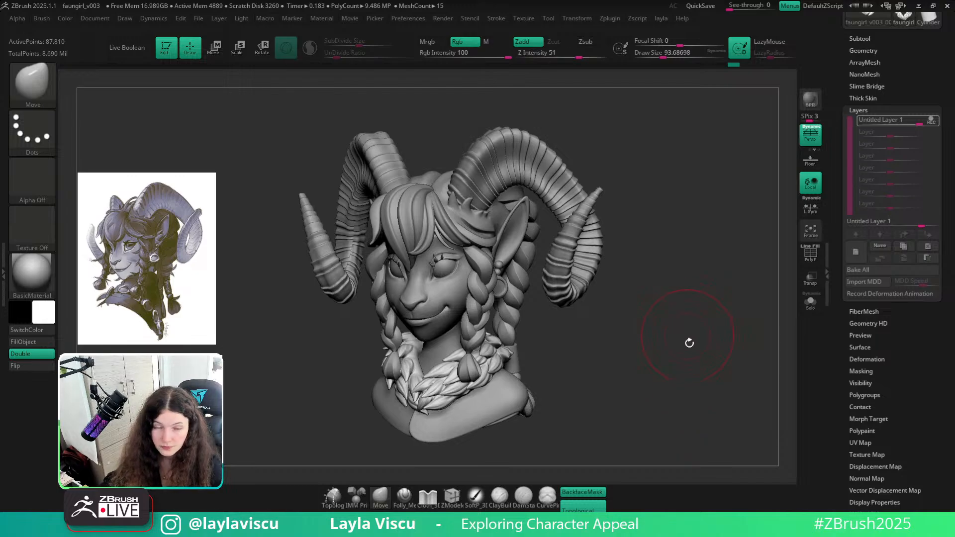
Set QuickSave's rest duration to 600 and its maximum duration to about 49 minutes
{"action": "left_click_drag", "start_coordinate": [689, 343], "coordinate": [678, 337]}
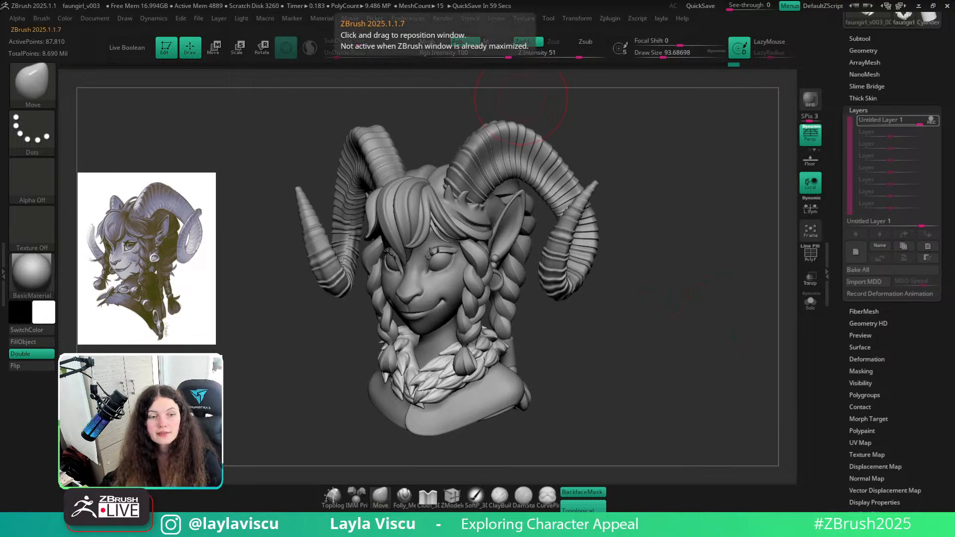
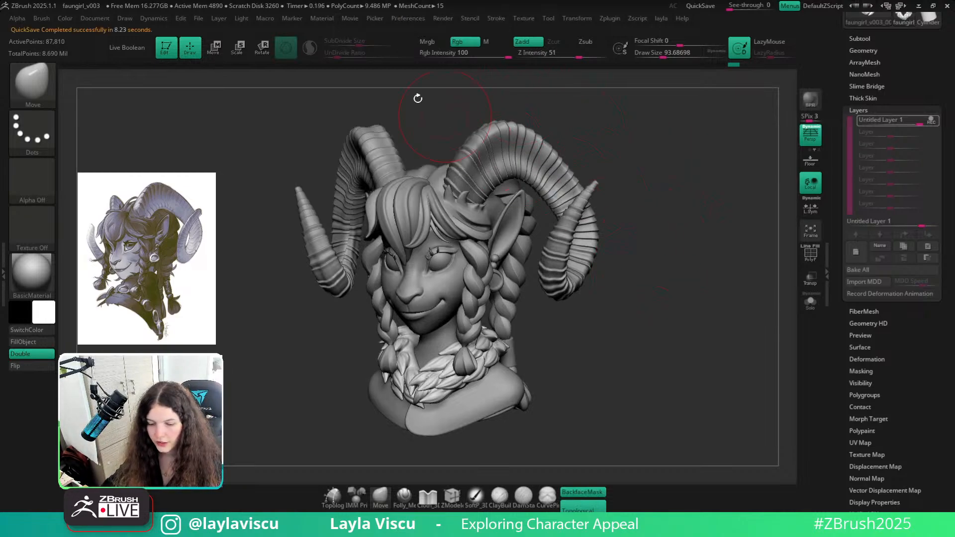
{"action": "left_click", "coordinate": [404, 19]}
{"action": "left_click", "coordinate": [387, 20]}
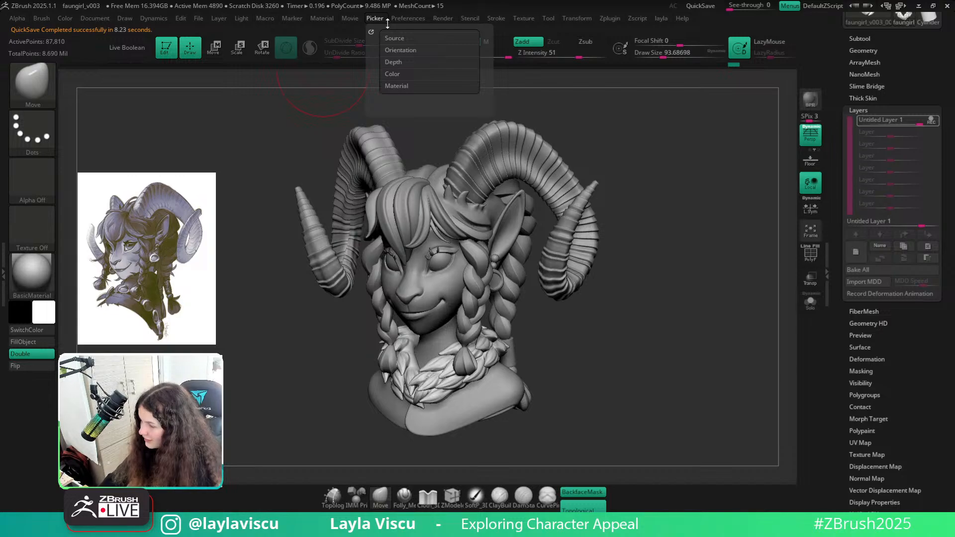
{"action": "left_click", "coordinate": [422, 20]}
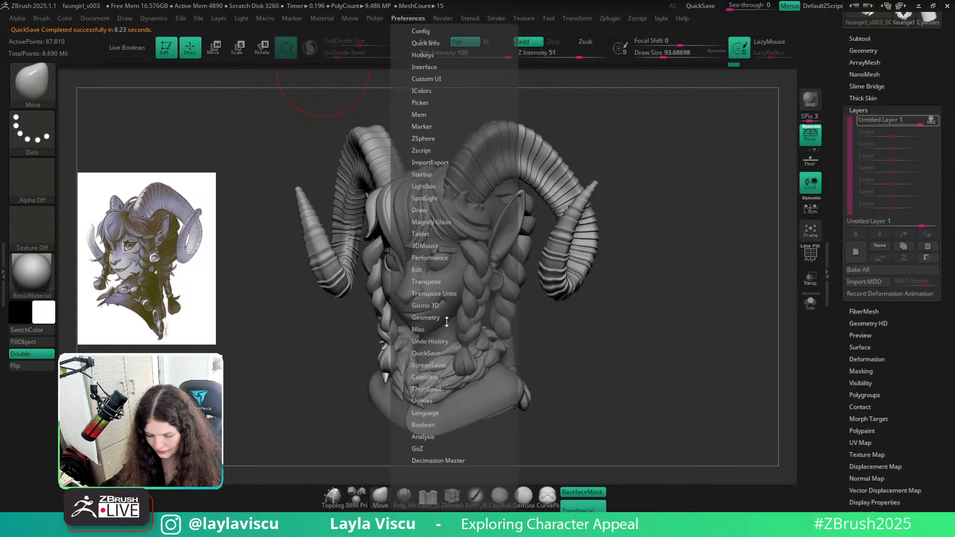
{"action": "left_click", "coordinate": [432, 313]}
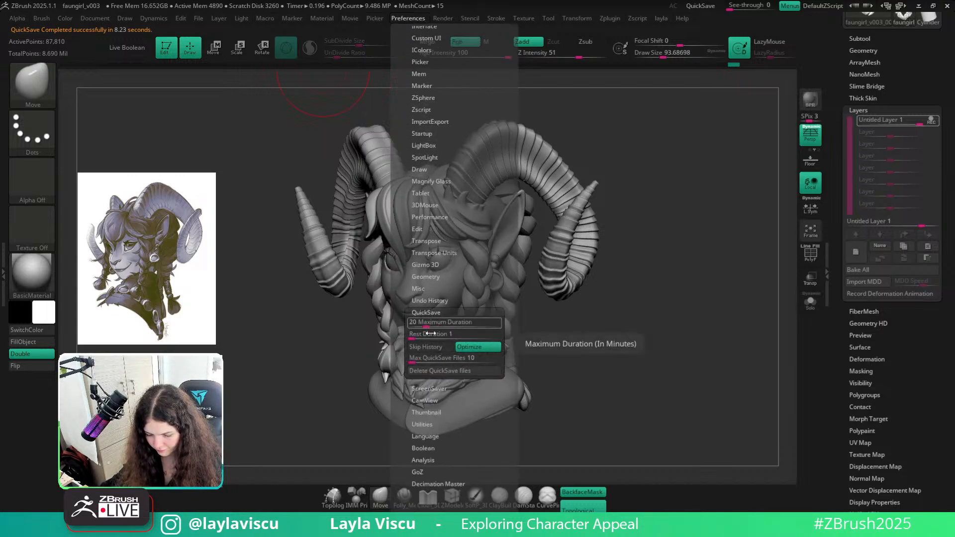
{"action": "left_click_drag", "start_coordinate": [481, 333], "coordinate": [499, 333]}
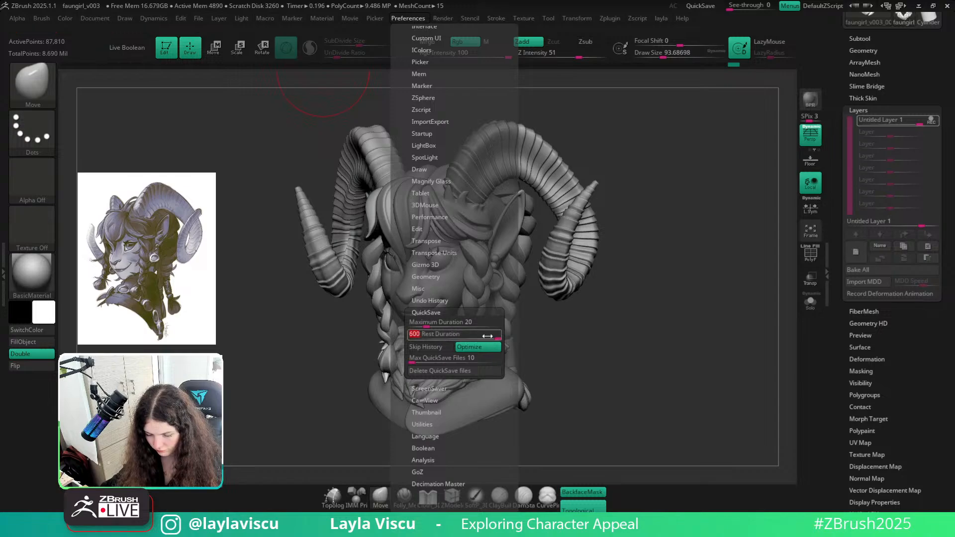
{"action": "left_click_drag", "start_coordinate": [426, 324], "coordinate": [430, 326]}
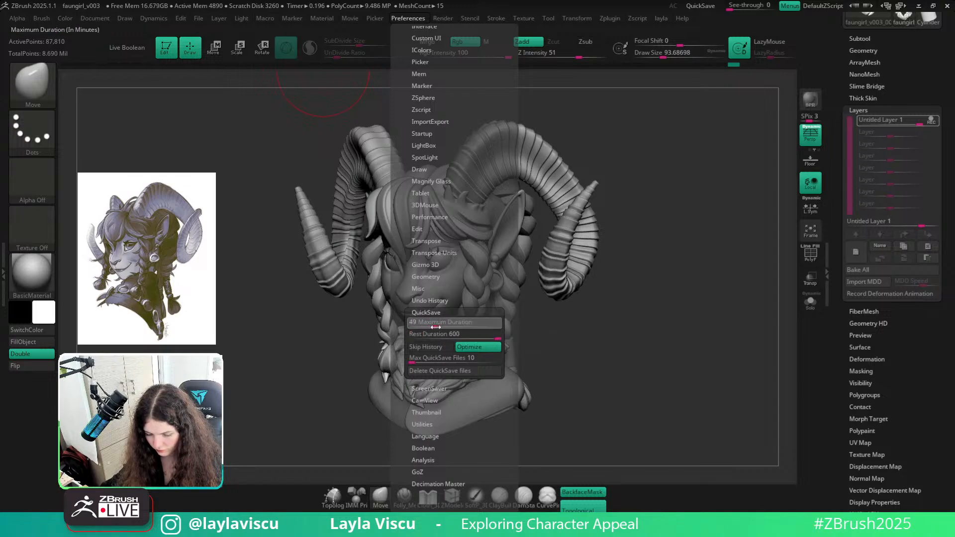
Adjust the front collar tufts on the full bust with the Move brush at draw sizes of about 68 and 59
{"action": "left_click_drag", "start_coordinate": [932, 78], "coordinate": [939, 162]}
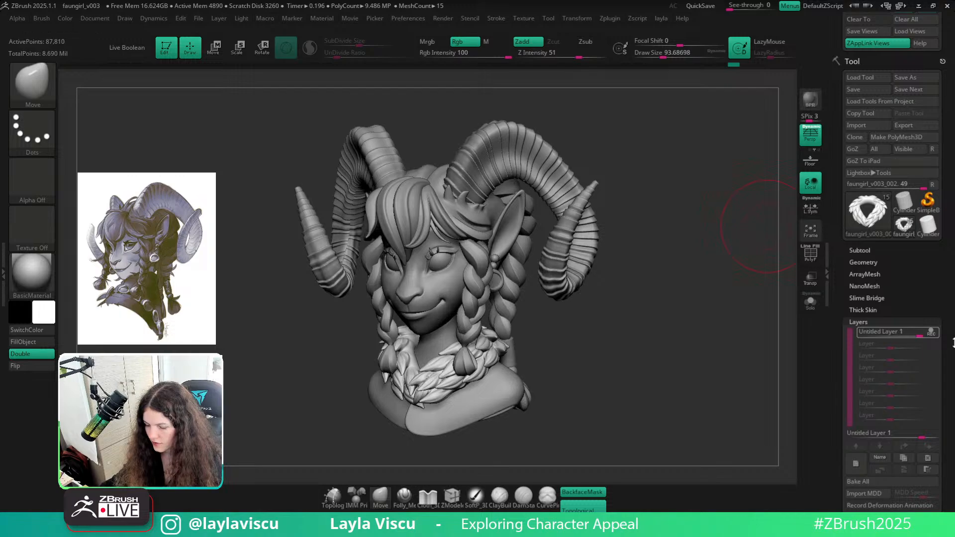
{"action": "left_click_drag", "start_coordinate": [646, 354], "coordinate": [645, 328], "text": "alt"}
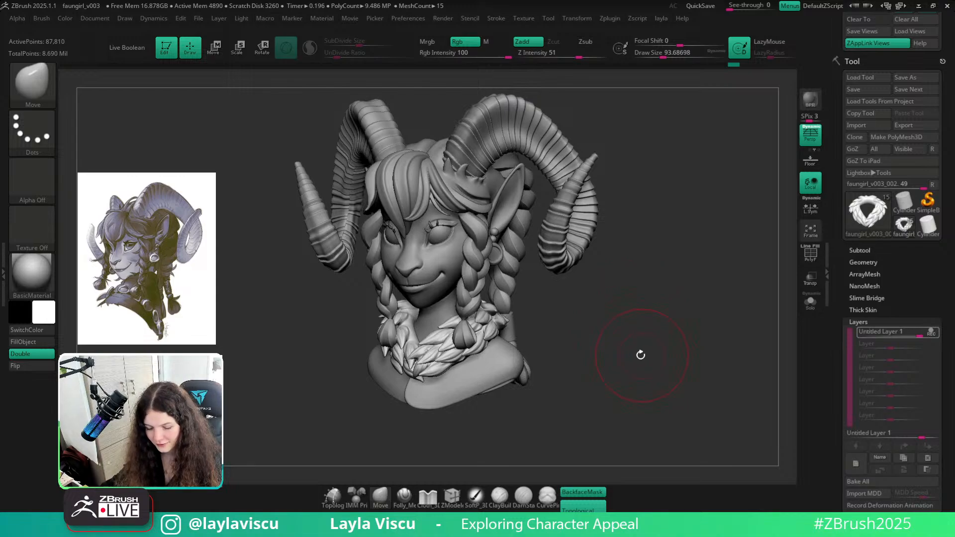
{"action": "right_click_drag", "start_coordinate": [611, 374], "coordinate": [627, 328], "text": "alt"}
{"action": "right_click_drag", "start_coordinate": [500, 361], "coordinate": [490, 405], "text": "ctrl"}
{"action": "key", "text": "s"}
{"action": "left_click_drag", "start_coordinate": [490, 354], "coordinate": [484, 353]}
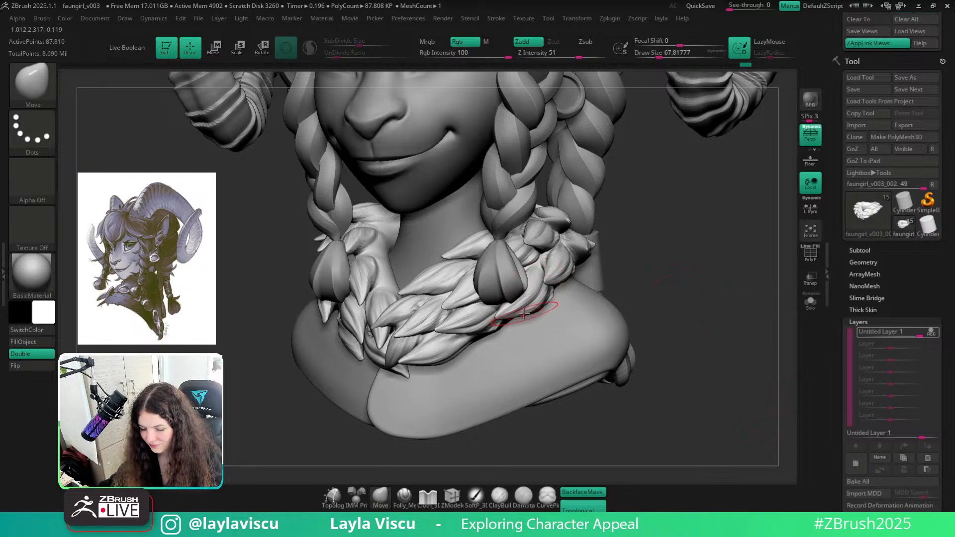
{"action": "key", "text": "bracketleft"}
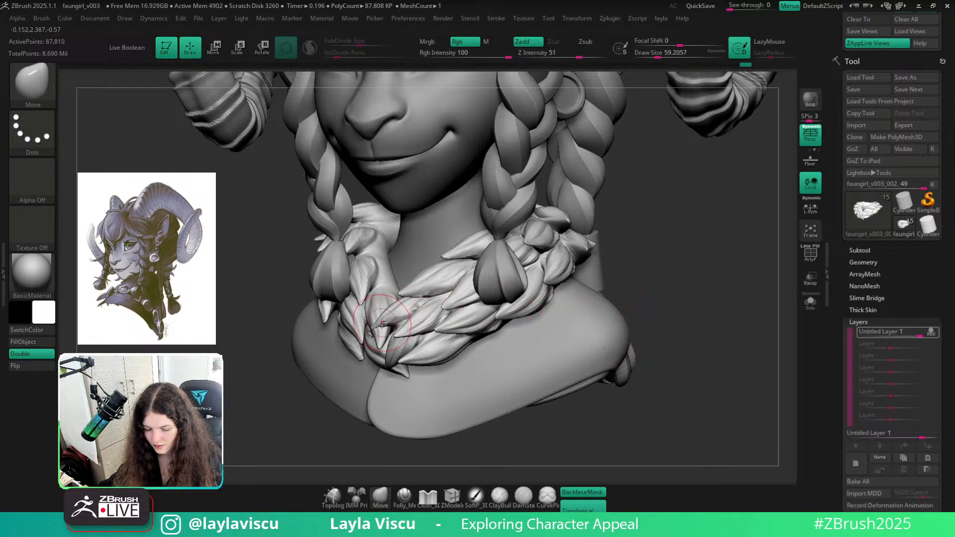
Isolate the collar and refine its overlapping front tufts with the Move brush at draw sizes of about 90 and 71
{"action": "left_click_drag", "start_coordinate": [699, 313], "coordinate": [760, 310], "text": "shift"}
{"action": "right_click_drag", "start_coordinate": [628, 306], "coordinate": [719, 313], "text": "alt"}
{"action": "left_click", "coordinate": [809, 302]}
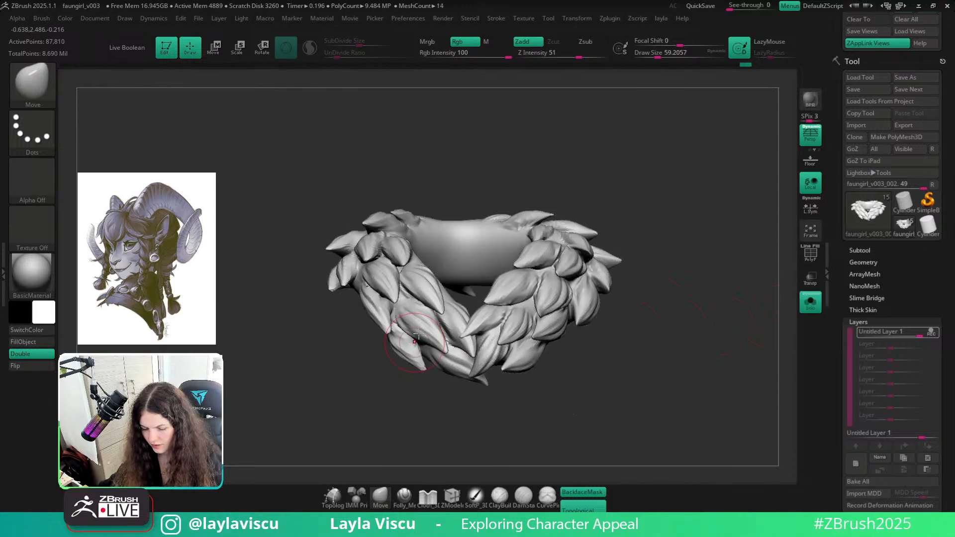
{"action": "right_click_drag", "start_coordinate": [455, 319], "coordinate": [456, 344], "text": "ctrl"}
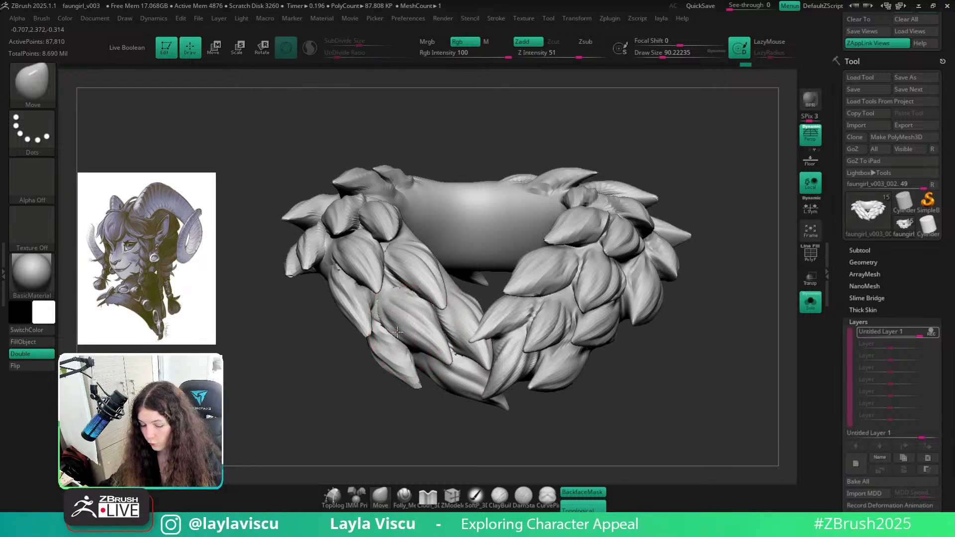
{"action": "mouse_move", "coordinate": [398, 367]}
{"action": "right_mouse_down"}
{"action": "mouse_move", "coordinate": [394, 388]}
{"action": "mouse_move", "coordinate": [368, 394]}
{"action": "mouse_move", "coordinate": [341, 433]}
{"action": "mouse_move", "coordinate": [354, 420]}
{"action": "mouse_move", "coordinate": [420, 434]}
{"action": "mouse_move", "coordinate": [401, 319]}
{"action": "mouse_move", "coordinate": [365, 393]}
{"action": "mouse_move", "coordinate": [348, 403]}
{"action": "mouse_move", "coordinate": [473, 394]}
{"action": "mouse_move", "coordinate": [527, 380]}
{"action": "mouse_move", "coordinate": [437, 384]}
{"action": "mouse_move", "coordinate": [358, 303]}
{"action": "right_mouse_up"}
{"action": "key", "text": "bracketleft"}
{"action": "mouse_move", "coordinate": [358, 279]}
{"action": "left_mouse_down", "text": "shift"}
{"action": "mouse_move", "coordinate": [366, 289]}
{"action": "mouse_move", "coordinate": [326, 250]}
{"action": "mouse_move", "coordinate": [342, 264]}
{"action": "left_mouse_up", "text": "shift"}
{"action": "key", "text": "bracketright"}
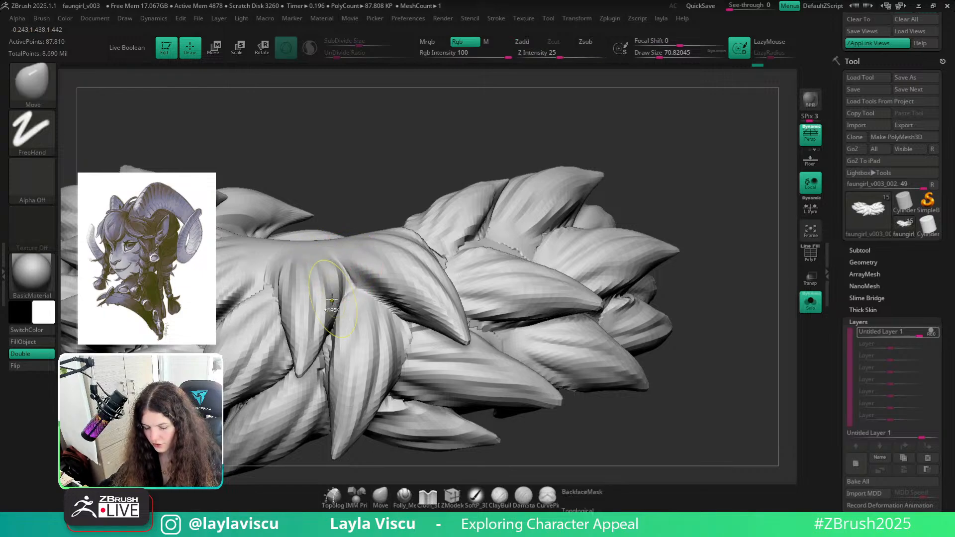
Smooth the creases and gaps between the tufts at the collar's back and along one side, at a draw size of about 71
{"action": "mouse_move", "coordinate": [332, 301]}
{"action": "right_mouse_down", "text": "ctrl"}
{"action": "mouse_move", "coordinate": [723, 309]}
{"action": "mouse_move", "coordinate": [695, 359]}
{"action": "right_mouse_up", "text": "ctrl"}
{"action": "right_click_drag", "start_coordinate": [458, 284], "coordinate": [406, 251], "text": "ctrl"}
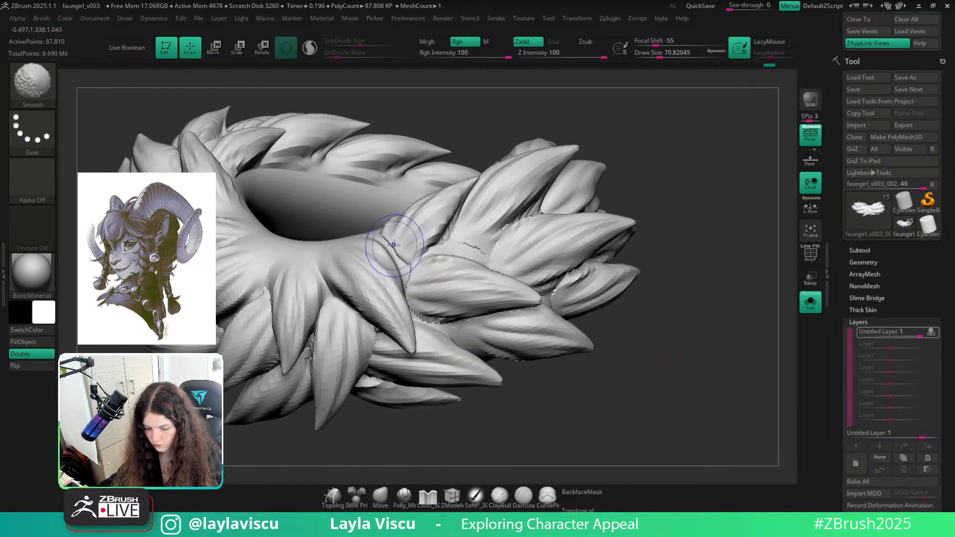
{"action": "mouse_move", "coordinate": [384, 235]}
{"action": "left_mouse_down", "text": "shift"}
{"action": "mouse_move", "coordinate": [454, 256]}
{"action": "mouse_move", "coordinate": [479, 252]}
{"action": "mouse_move", "coordinate": [491, 230]}
{"action": "mouse_move", "coordinate": [478, 263]}
{"action": "left_mouse_up", "text": "shift"}
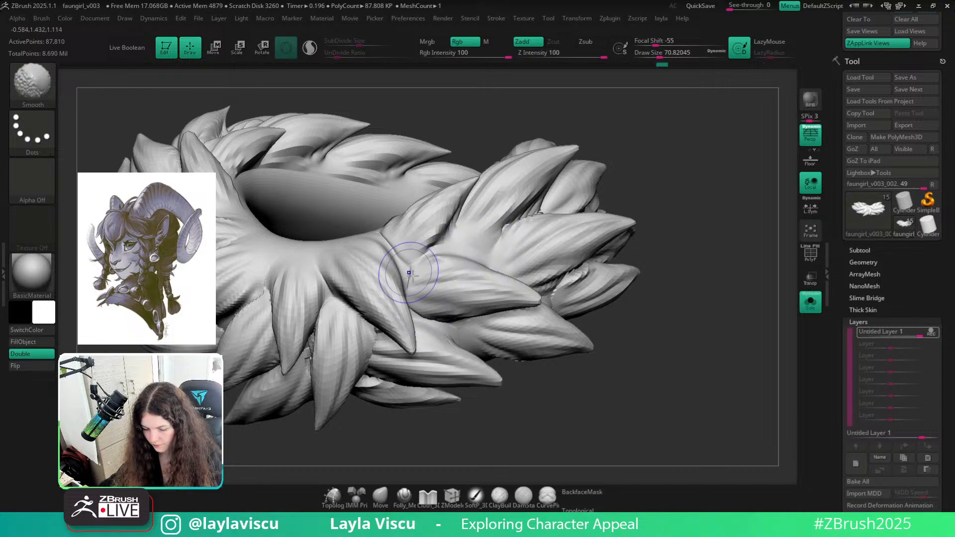
{"action": "mouse_move", "coordinate": [412, 275]}
{"action": "right_mouse_down", "text": "ctrl"}
{"action": "mouse_move", "coordinate": [613, 367]}
{"action": "mouse_move", "coordinate": [499, 335]}
{"action": "mouse_move", "coordinate": [492, 264]}
{"action": "right_mouse_up", "text": "ctrl"}
{"action": "mouse_move", "coordinate": [493, 264]}
{"action": "left_mouse_down", "text": "shift"}
{"action": "mouse_move", "coordinate": [482, 268]}
{"action": "mouse_move", "coordinate": [495, 263]}
{"action": "mouse_move", "coordinate": [490, 254]}
{"action": "mouse_move", "coordinate": [475, 259]}
{"action": "left_mouse_up", "text": "shift"}
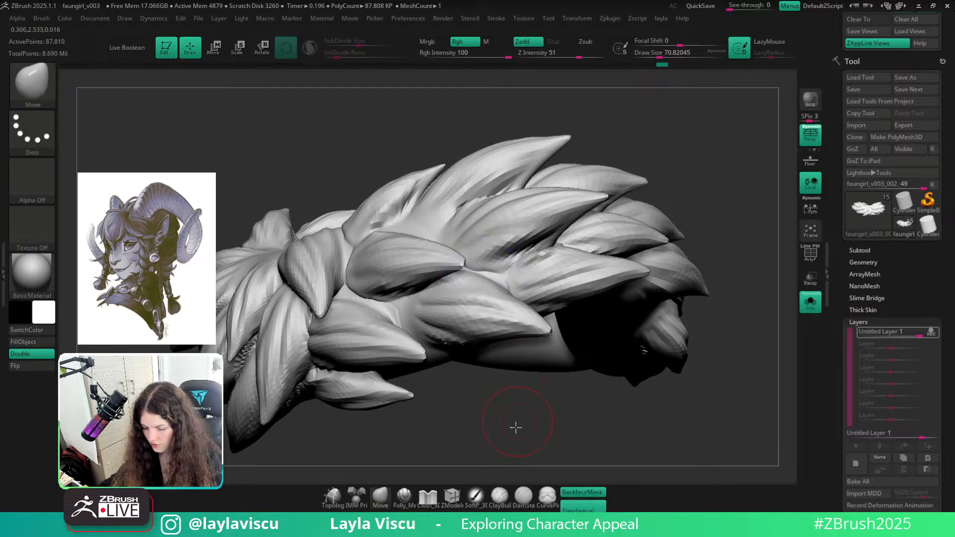
{"action": "mouse_move", "coordinate": [516, 427]}
{"action": "right_mouse_down"}
{"action": "mouse_move", "coordinate": [588, 305]}
{"action": "mouse_move", "coordinate": [618, 373]}
{"action": "right_mouse_up"}
{"action": "left_click_drag", "start_coordinate": [517, 185], "coordinate": [527, 181], "text": "shift"}
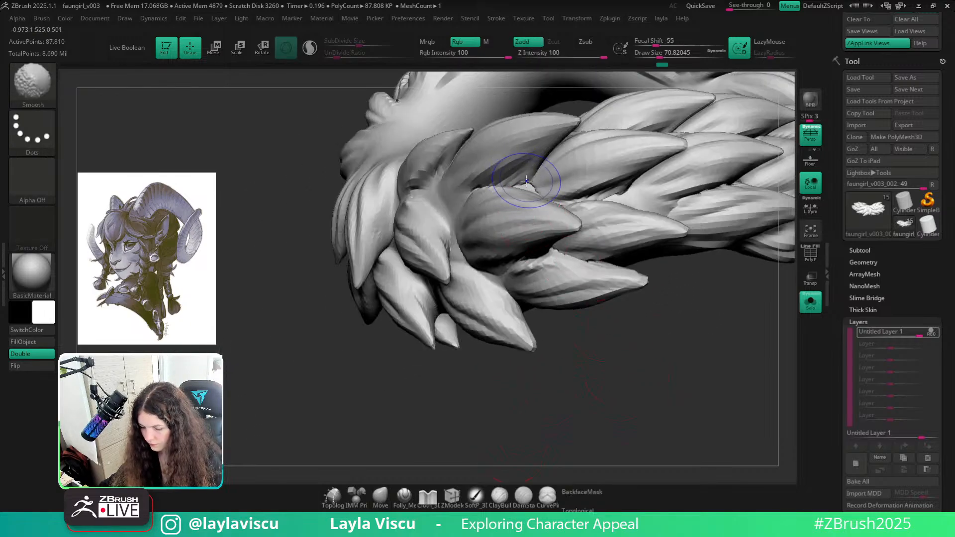
{"action": "mouse_move", "coordinate": [547, 398]}
{"action": "right_mouse_down"}
{"action": "mouse_move", "coordinate": [550, 382]}
{"action": "mouse_move", "coordinate": [495, 298]}
{"action": "right_mouse_up"}
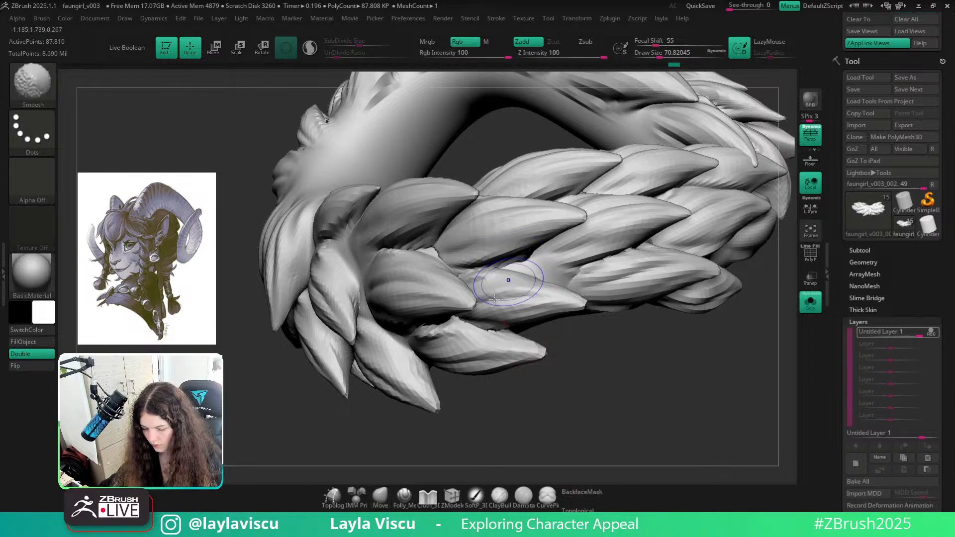
{"action": "mouse_move", "coordinate": [517, 336]}
{"action": "right_mouse_down"}
{"action": "mouse_move", "coordinate": [537, 405]}
{"action": "mouse_move", "coordinate": [559, 386]}
{"action": "mouse_move", "coordinate": [436, 307]}
{"action": "right_mouse_up"}
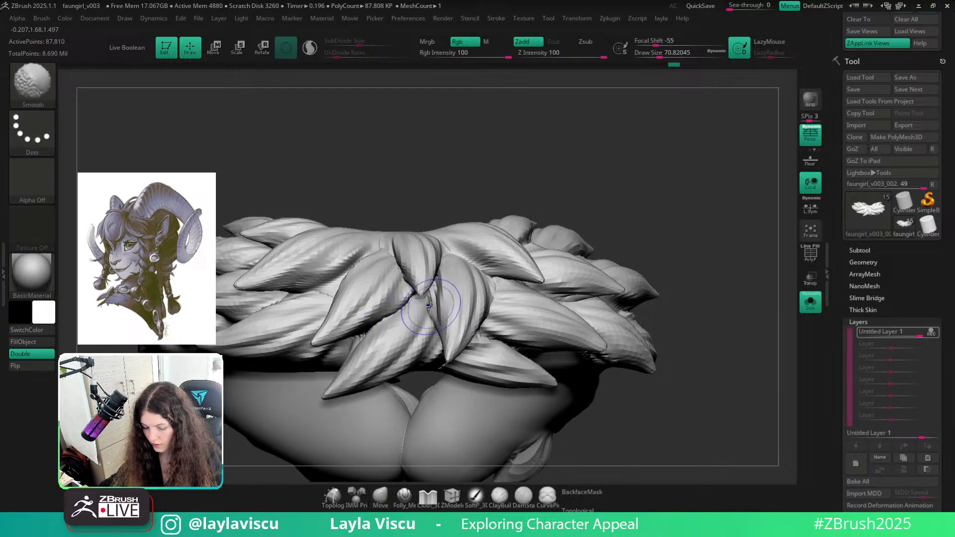
Smooth the roots of the tufts at the collar's back centre and along the opposite side
{"action": "mouse_move", "coordinate": [431, 304]}
{"action": "right_mouse_down", "text": "ctrl"}
{"action": "mouse_move", "coordinate": [619, 256]}
{"action": "mouse_move", "coordinate": [708, 245]}
{"action": "mouse_move", "coordinate": [642, 319]}
{"action": "mouse_move", "coordinate": [513, 259]}
{"action": "right_mouse_up", "text": "ctrl"}
{"action": "left_click_drag", "start_coordinate": [513, 259], "coordinate": [503, 239], "text": "shift"}
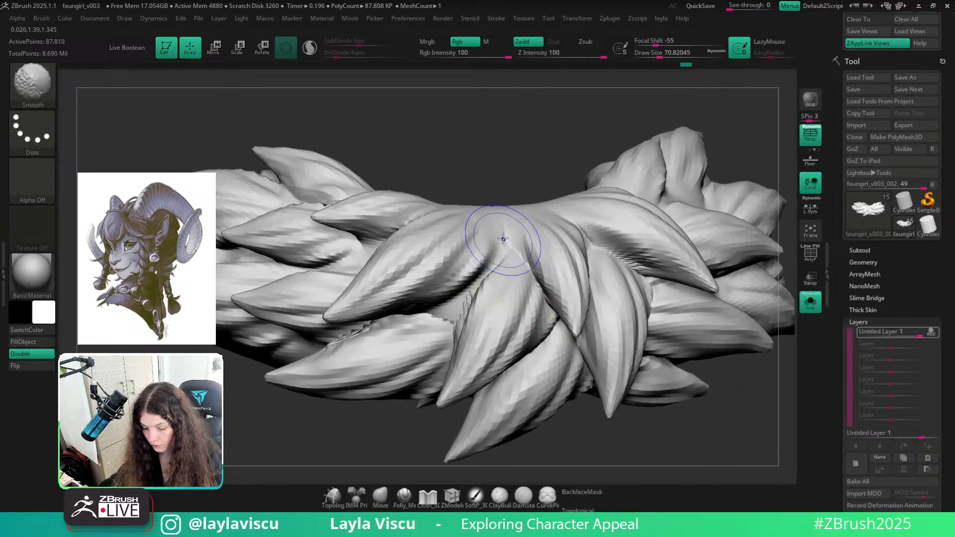
{"action": "mouse_move", "coordinate": [444, 314]}
{"action": "right_mouse_down"}
{"action": "mouse_move", "coordinate": [388, 393]}
{"action": "mouse_move", "coordinate": [618, 438]}
{"action": "mouse_move", "coordinate": [628, 415]}
{"action": "right_mouse_up"}
{"action": "right_click_drag", "start_coordinate": [628, 415], "coordinate": [570, 331], "text": "ctrl"}
{"action": "left_click_drag", "start_coordinate": [544, 300], "coordinate": [559, 285], "text": "shift"}
{"action": "left_click_drag", "start_coordinate": [579, 179], "coordinate": [556, 208], "text": "shift"}
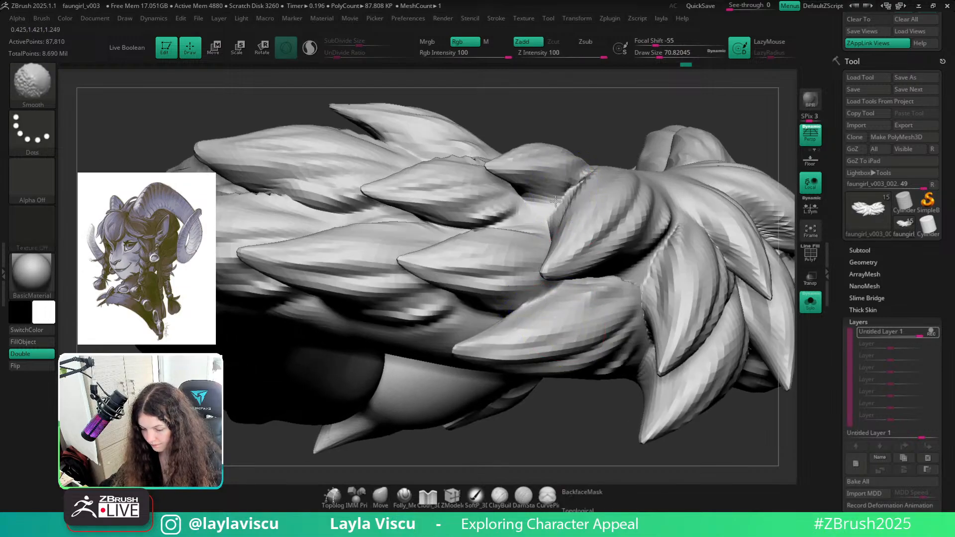
{"action": "left_click_drag", "start_coordinate": [604, 279], "coordinate": [628, 282], "text": "shift"}
{"action": "right_click_drag", "start_coordinate": [627, 282], "coordinate": [552, 268], "text": "ctrl"}
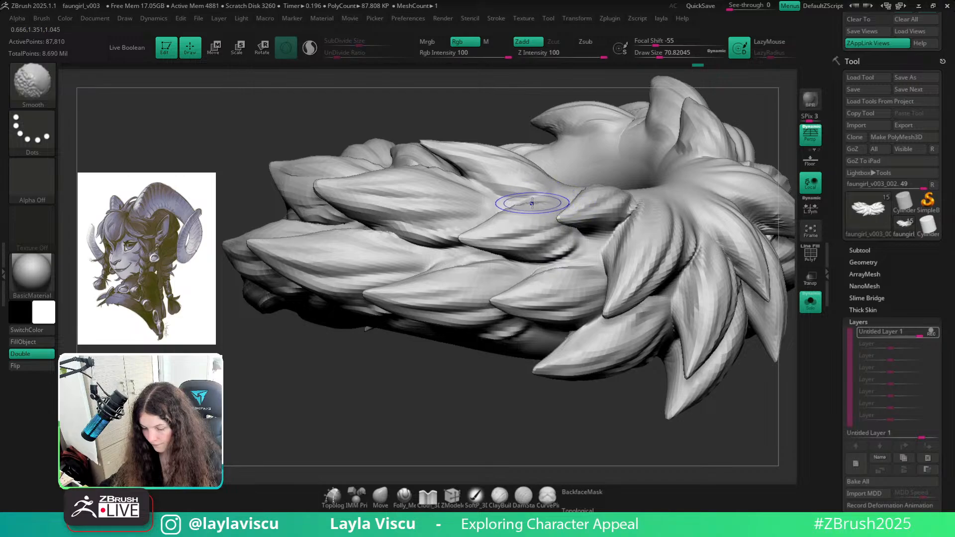
Show the rest of the bust and adjust the front collar tufts with the Move brush at a draw size of about 41
{"action": "mouse_move", "coordinate": [511, 202]}
{"action": "right_mouse_down", "text": "ctrl"}
{"action": "mouse_move", "coordinate": [437, 357]}
{"action": "mouse_move", "coordinate": [489, 403]}
{"action": "mouse_move", "coordinate": [592, 219]}
{"action": "mouse_move", "coordinate": [614, 358]}
{"action": "mouse_move", "coordinate": [657, 346]}
{"action": "mouse_move", "coordinate": [667, 373]}
{"action": "mouse_move", "coordinate": [603, 283]}
{"action": "mouse_move", "coordinate": [673, 239]}
{"action": "mouse_move", "coordinate": [670, 284]}
{"action": "right_mouse_up", "text": "ctrl"}
{"action": "right_click_drag", "start_coordinate": [751, 301], "coordinate": [789, 305], "text": "ctrl"}
{"action": "left_click", "coordinate": [810, 301]}
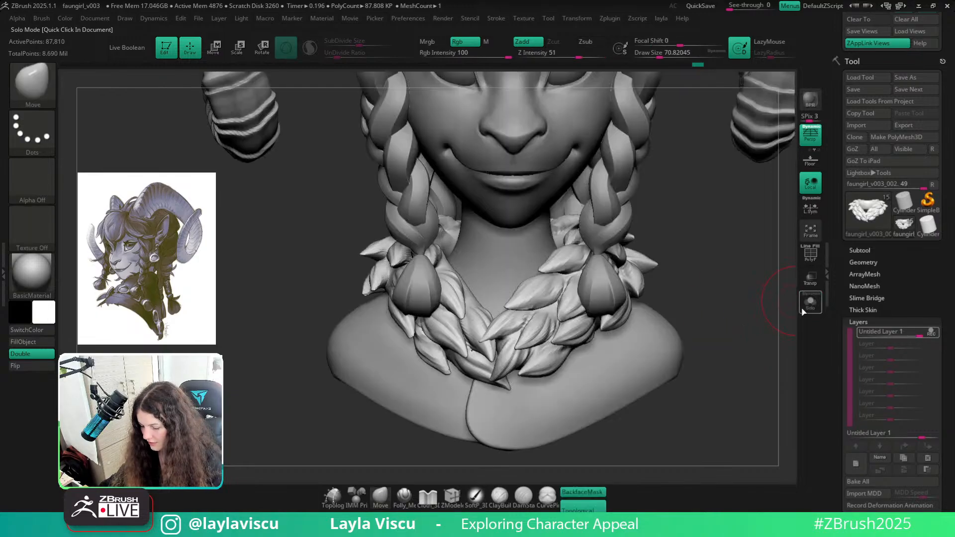
{"action": "right_click_drag", "start_coordinate": [529, 313], "coordinate": [572, 283], "text": "ctrl"}
{"action": "key", "text": "s"}
{"action": "mouse_move", "coordinate": [523, 330]}
{"action": "left_mouse_down"}
{"action": "mouse_move", "coordinate": [521, 321]}
{"action": "mouse_move", "coordinate": [506, 335]}
{"action": "mouse_move", "coordinate": [543, 300]}
{"action": "mouse_move", "coordinate": [544, 309]}
{"action": "left_mouse_up"}
{"action": "mouse_move", "coordinate": [543, 313]}
{"action": "right_mouse_down", "text": "ctrl"}
{"action": "mouse_move", "coordinate": [653, 317]}
{"action": "mouse_move", "coordinate": [646, 324]}
{"action": "mouse_move", "coordinate": [629, 298]}
{"action": "mouse_move", "coordinate": [616, 320]}
{"action": "right_mouse_up", "text": "ctrl"}
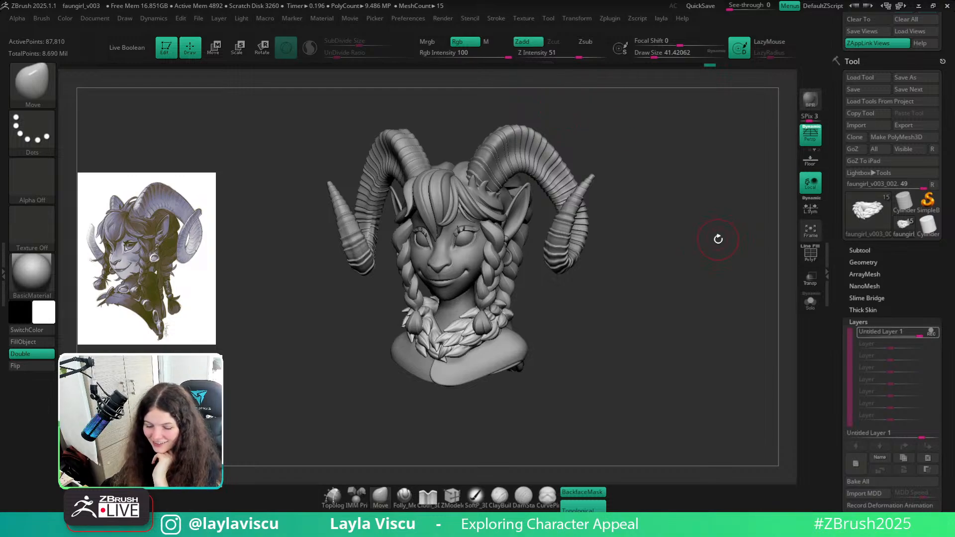
Select the front braids and adjust their upper strands beside the face with the Move brush at a draw size of about 56
{"action": "left_click_drag", "start_coordinate": [739, 301], "coordinate": [597, 343]}
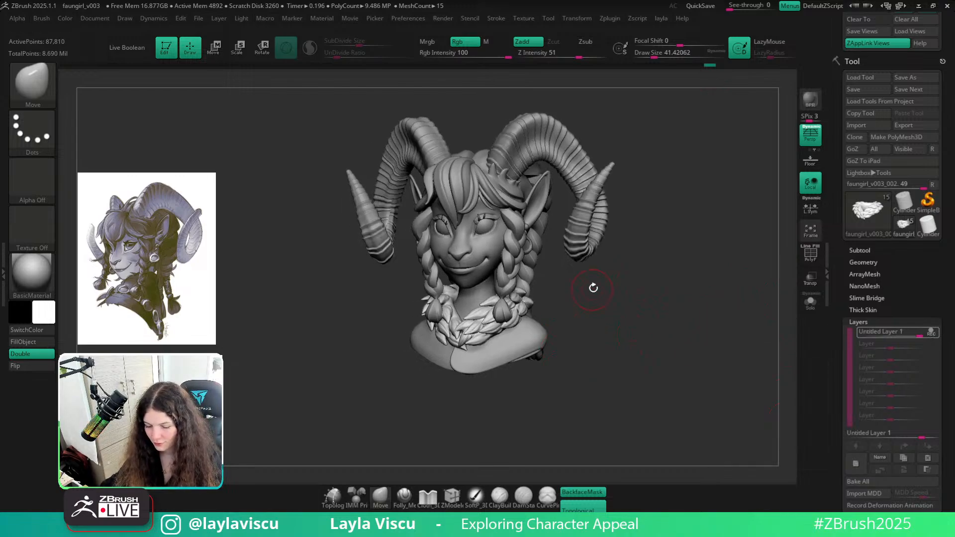
{"action": "left_click_drag", "start_coordinate": [609, 305], "coordinate": [546, 274]}
{"action": "left_click", "coordinate": [501, 253], "text": "alt"}
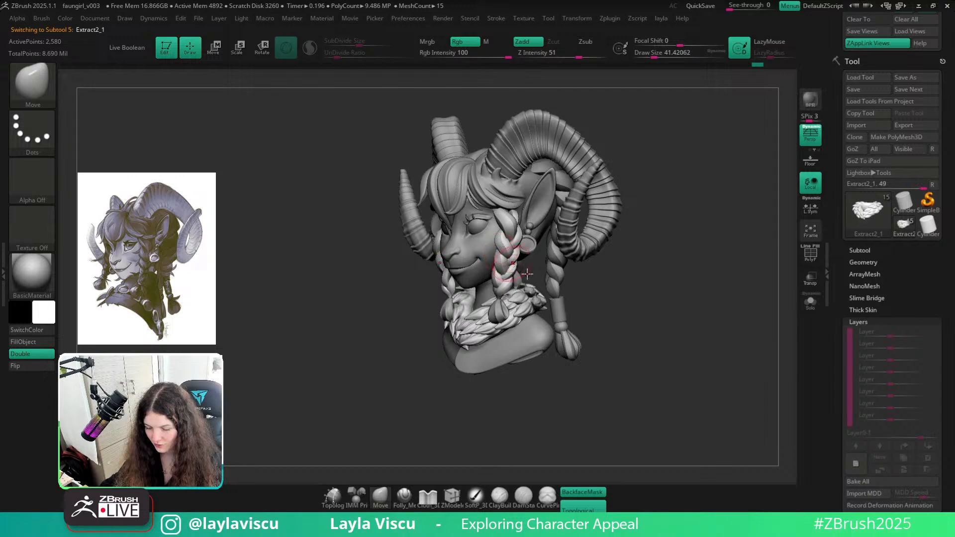
{"action": "mouse_move", "coordinate": [625, 322]}
{"action": "left_mouse_down"}
{"action": "mouse_move", "coordinate": [582, 293]}
{"action": "mouse_move", "coordinate": [721, 333]}
{"action": "mouse_move", "coordinate": [705, 376]}
{"action": "mouse_move", "coordinate": [771, 363]}
{"action": "left_mouse_up"}
{"action": "left_click", "coordinate": [583, 492]}
{"action": "left_click_drag", "start_coordinate": [654, 55], "coordinate": [667, 55]}
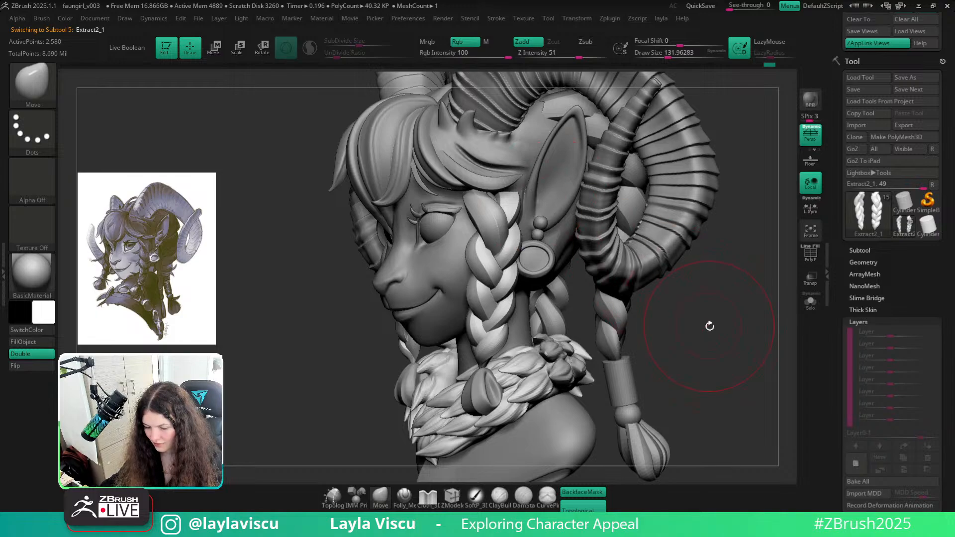
{"action": "left_click_drag", "start_coordinate": [709, 324], "coordinate": [672, 325]}
{"action": "key", "text": "s"}
{"action": "left_click_drag", "start_coordinate": [485, 221], "coordinate": [472, 220]}
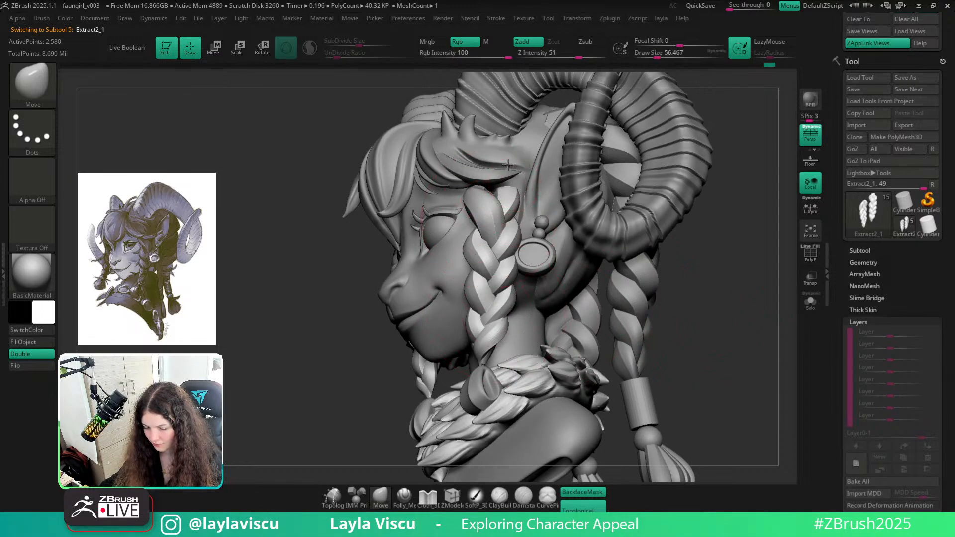
{"action": "key", "text": "s"}
{"action": "left_click_drag", "start_coordinate": [503, 181], "coordinate": [492, 181]}
Reshape the top of the front braid beside the earring with the Move brush at a draw size of about 167
{"action": "mouse_move", "coordinate": [721, 325]}
{"action": "left_mouse_down"}
{"action": "mouse_move", "coordinate": [724, 351]}
{"action": "mouse_move", "coordinate": [695, 330]}
{"action": "mouse_move", "coordinate": [712, 328]}
{"action": "mouse_move", "coordinate": [541, 320]}
{"action": "left_mouse_up"}
{"action": "mouse_move", "coordinate": [259, 324]}
{"action": "left_mouse_down"}
{"action": "mouse_move", "coordinate": [251, 333]}
{"action": "mouse_move", "coordinate": [248, 323]}
{"action": "left_mouse_up"}
{"action": "key", "text": "s"}
{"action": "left_click_drag", "start_coordinate": [506, 137], "coordinate": [520, 138]}
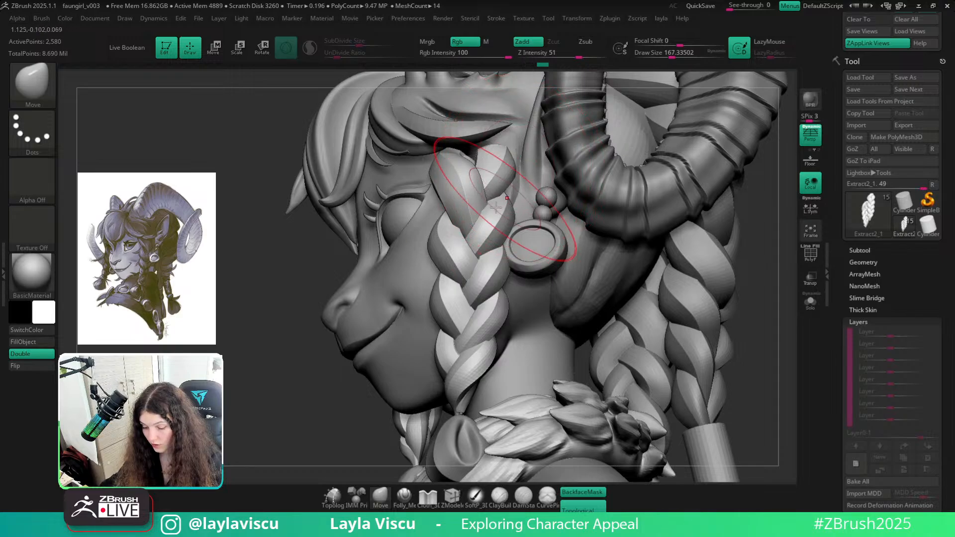
{"action": "mouse_move", "coordinate": [224, 264]}
{"action": "left_mouse_down"}
{"action": "mouse_move", "coordinate": [221, 231]}
{"action": "mouse_move", "coordinate": [222, 244]}
{"action": "left_mouse_up"}
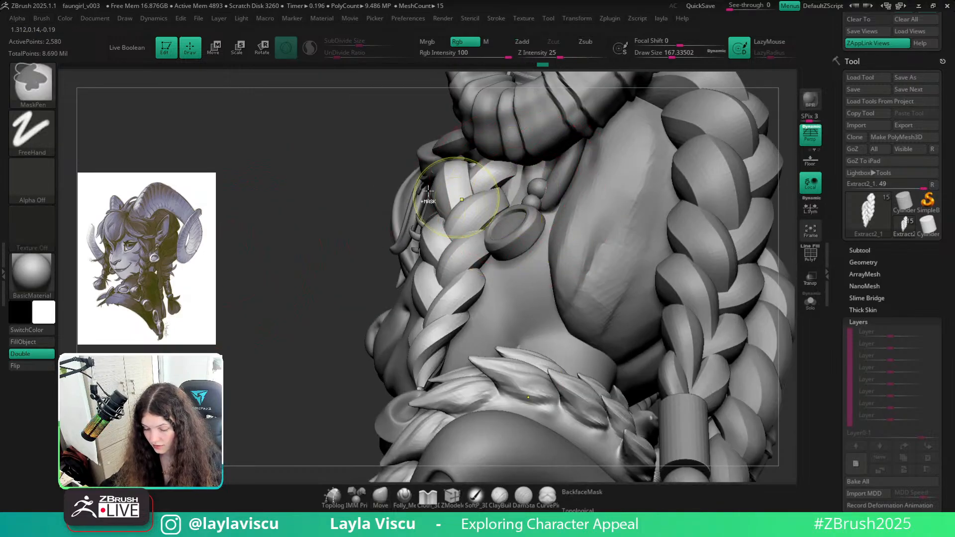
{"action": "right_click_drag", "start_coordinate": [438, 224], "coordinate": [671, 254], "text": "ctrl"}
{"action": "left_click_drag", "start_coordinate": [656, 259], "coordinate": [633, 259]}
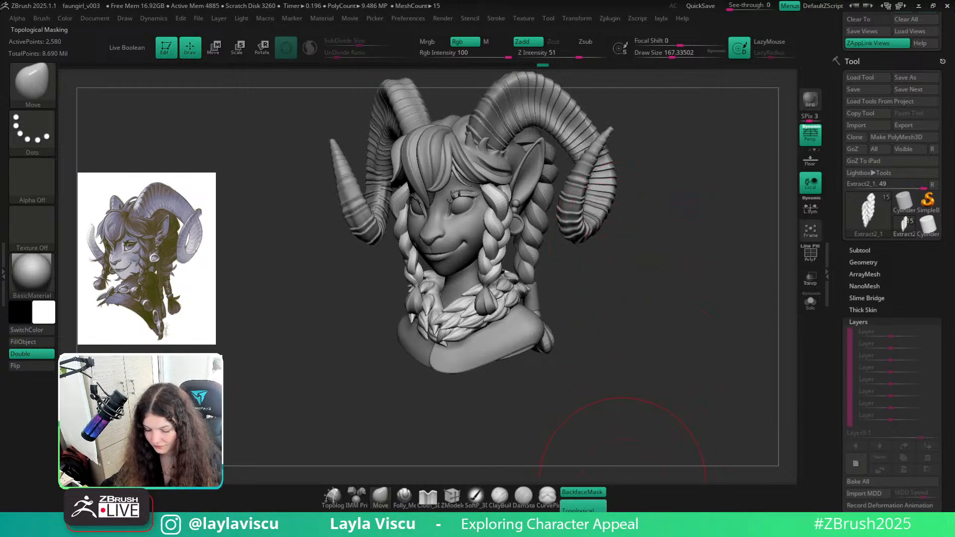
Pull the front braid's top strand up under the fringe with the Move brush at a draw size of about 94
{"action": "left_click", "coordinate": [586, 495]}
{"action": "right_click_drag", "start_coordinate": [478, 177], "coordinate": [531, 215], "text": "ctrl"}
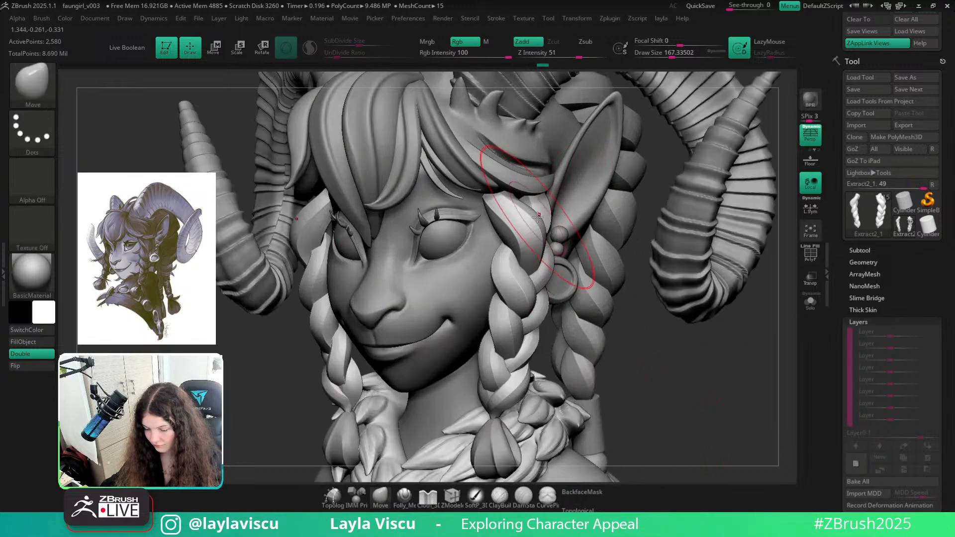
{"action": "key", "text": "s"}
{"action": "mouse_move", "coordinate": [531, 214]}
{"action": "left_mouse_down"}
{"action": "mouse_move", "coordinate": [479, 184]}
{"action": "mouse_move", "coordinate": [488, 178]}
{"action": "left_mouse_up"}
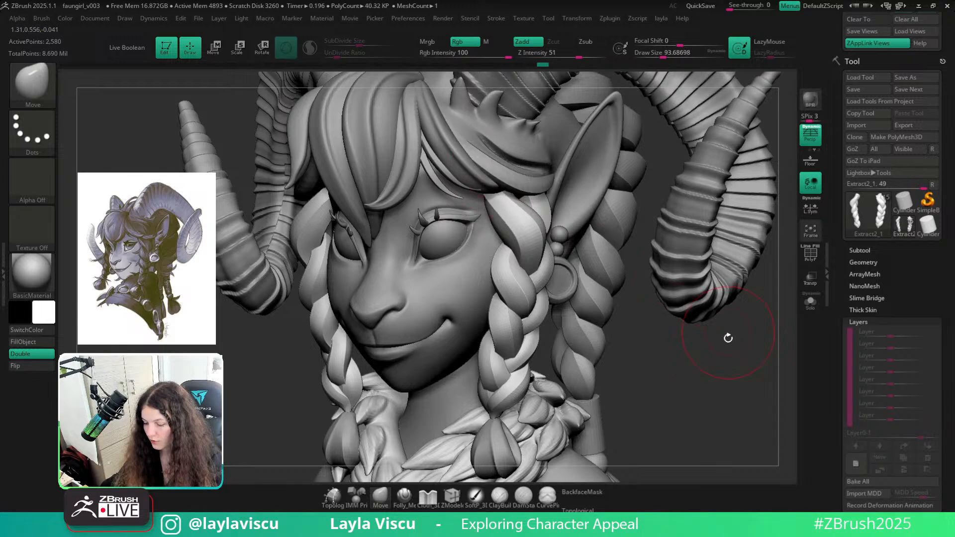
Select the front braids and adjust their lower strands beside the chin with the Move brush at a draw size of about 163
{"action": "right_click_drag", "start_coordinate": [727, 337], "coordinate": [631, 237], "text": "ctrl"}
{"action": "left_click", "coordinate": [631, 237], "text": "alt"}
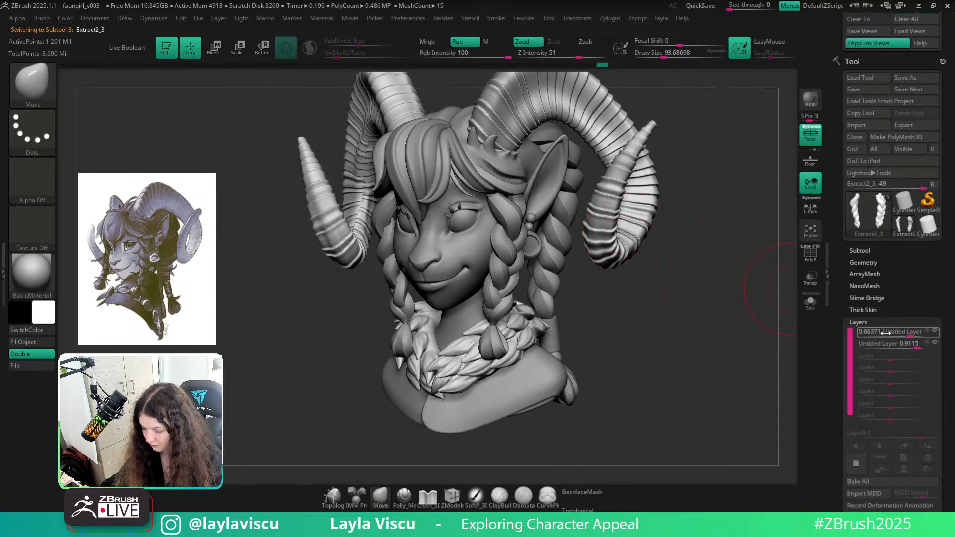
{"action": "right_click_drag", "start_coordinate": [686, 270], "coordinate": [662, 332], "text": "alt"}
{"action": "left_click", "coordinate": [522, 332], "text": "alt"}
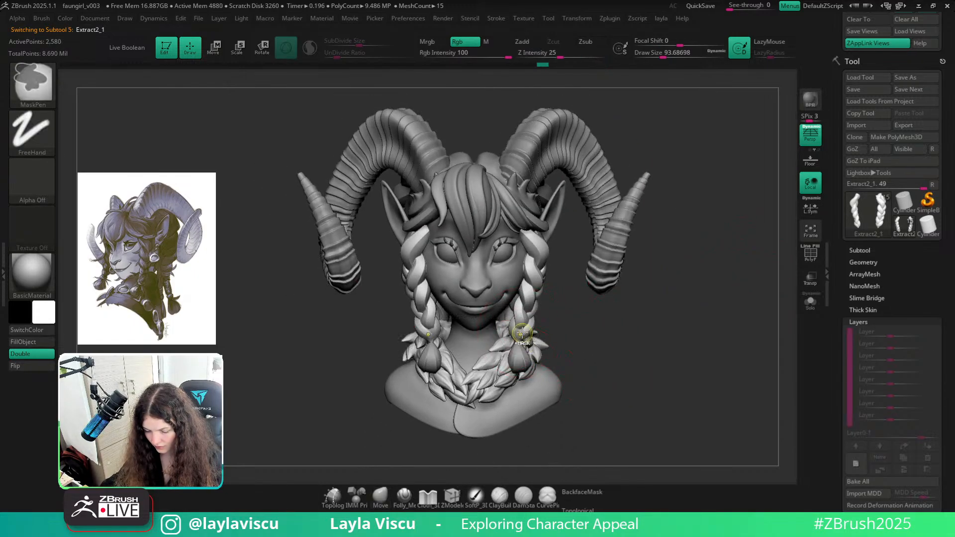
{"action": "right_click_drag", "start_coordinate": [522, 335], "coordinate": [582, 375], "text": "ctrl"}
{"action": "key", "text": "s"}
{"action": "left_click_drag", "start_coordinate": [516, 320], "coordinate": [534, 322]}
{"action": "left_click", "coordinate": [577, 507]}
{"action": "key", "text": "s"}
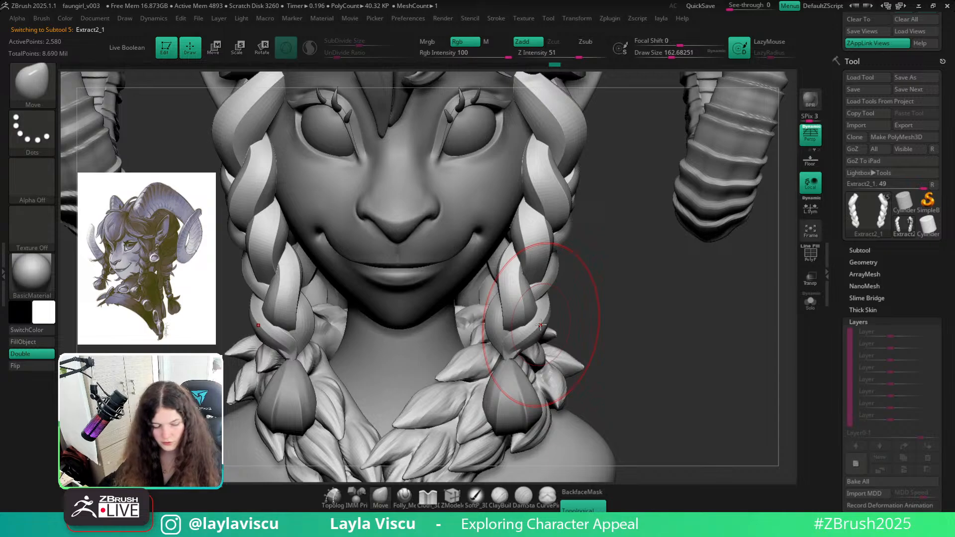
Isolate a single strand of the front braids and narrow its lower tip with the Pinch brush at a draw size of about 163
{"action": "key", "text": "b"}
{"action": "key", "text": "s"}
{"action": "key", "text": "t"}
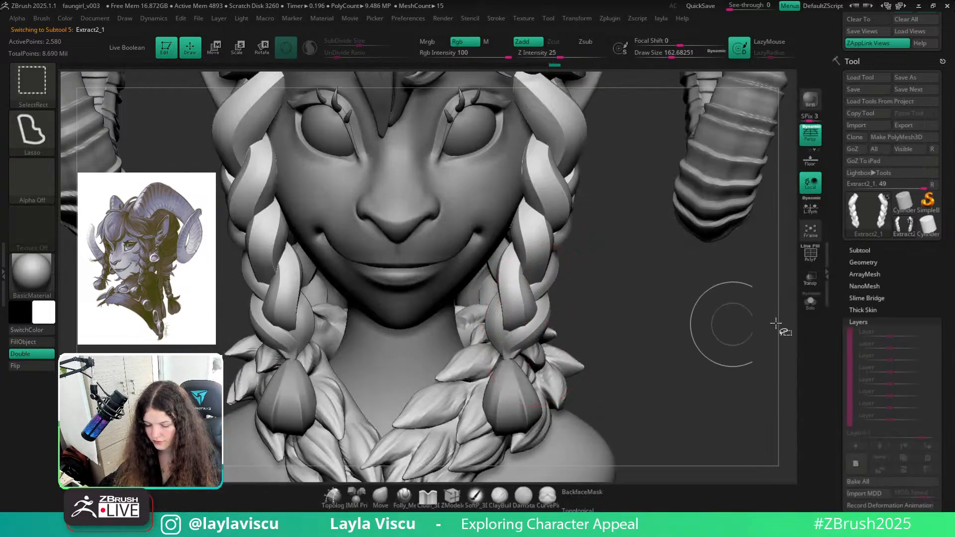
{"action": "left_click_drag", "start_coordinate": [753, 335], "coordinate": [801, 306]}
{"action": "left_click", "coordinate": [809, 302]}
{"action": "left_click_drag", "start_coordinate": [727, 348], "coordinate": [766, 338]}
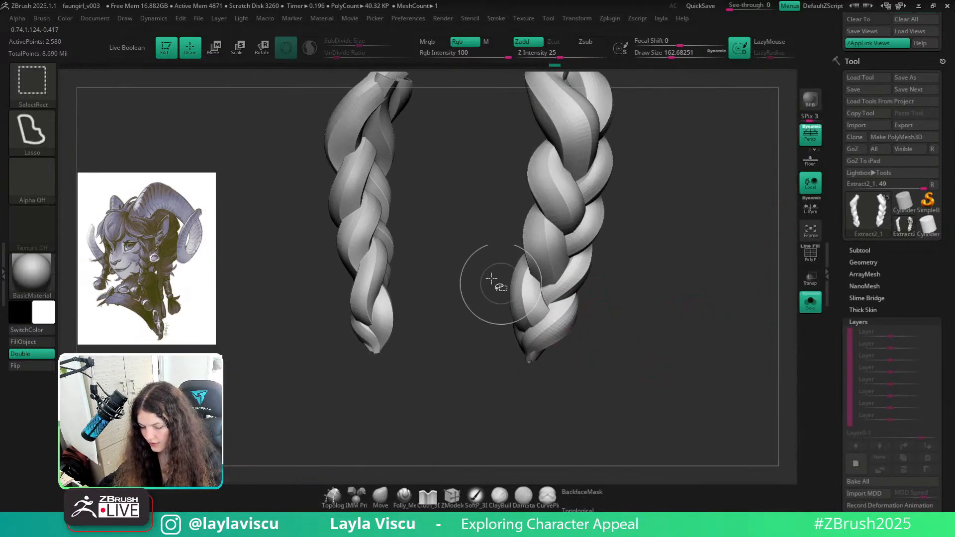
{"action": "left_click_drag", "start_coordinate": [515, 288], "coordinate": [514, 271], "text": "ctrl+shift"}
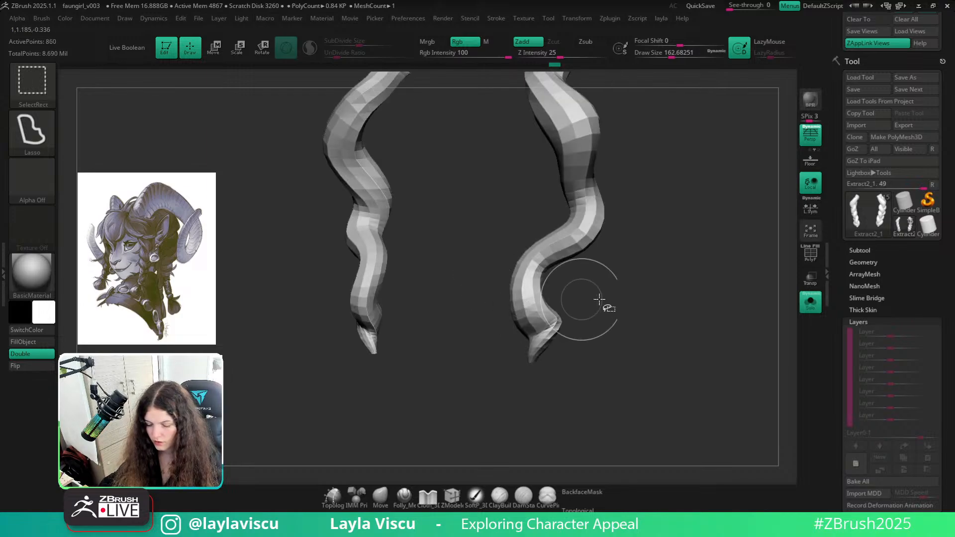
{"action": "left_click_drag", "start_coordinate": [526, 328], "coordinate": [543, 341], "text": "ctrl+shift"}
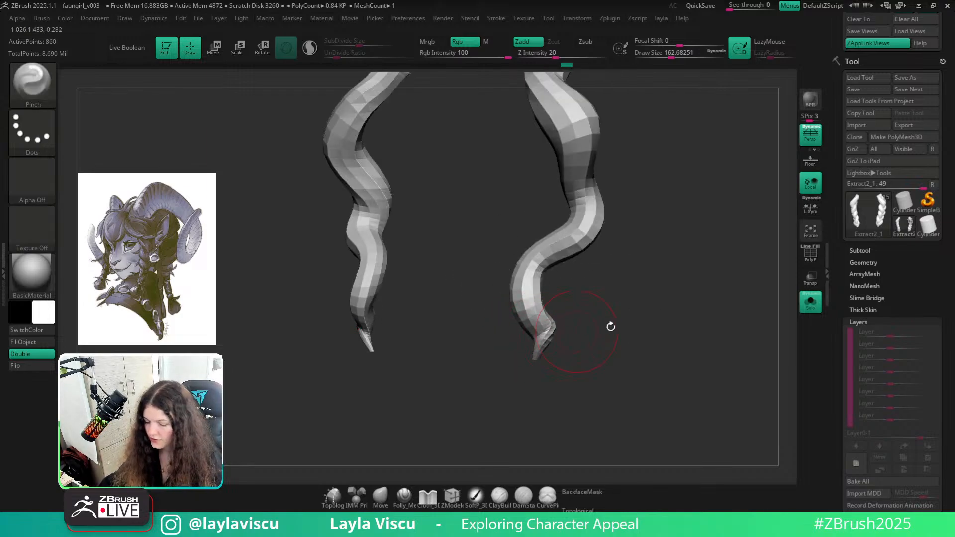
Reshape the lower ends of the complete front braids with the Move brush at a draw size of about 87, and show the whole bust
{"action": "left_click", "coordinate": [710, 348], "text": "ctrl+shift"}
{"action": "left_click_drag", "start_coordinate": [710, 348], "coordinate": [668, 343]}
{"action": "left_click", "coordinate": [380, 498]}
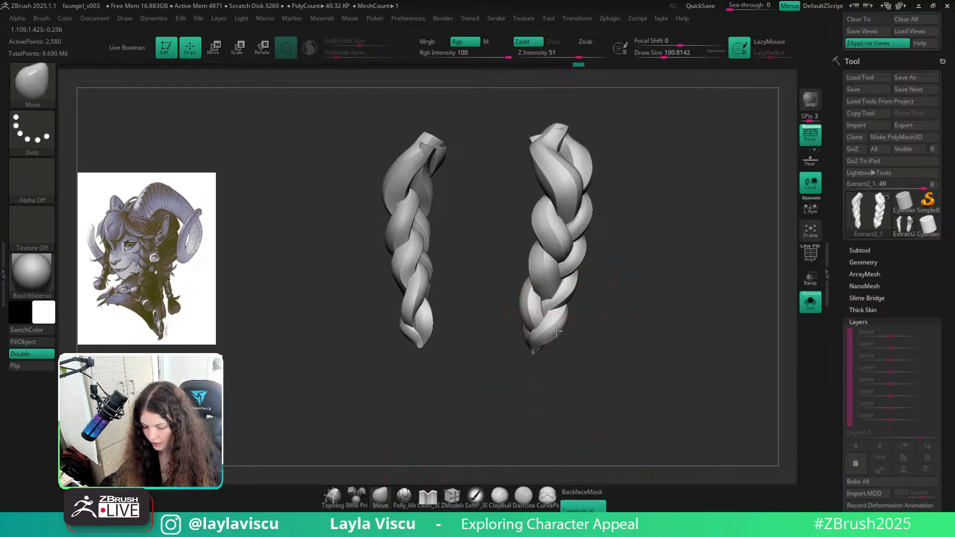
{"action": "left_click_drag", "start_coordinate": [544, 336], "coordinate": [542, 333], "text": "shift"}
{"action": "key", "text": "s"}
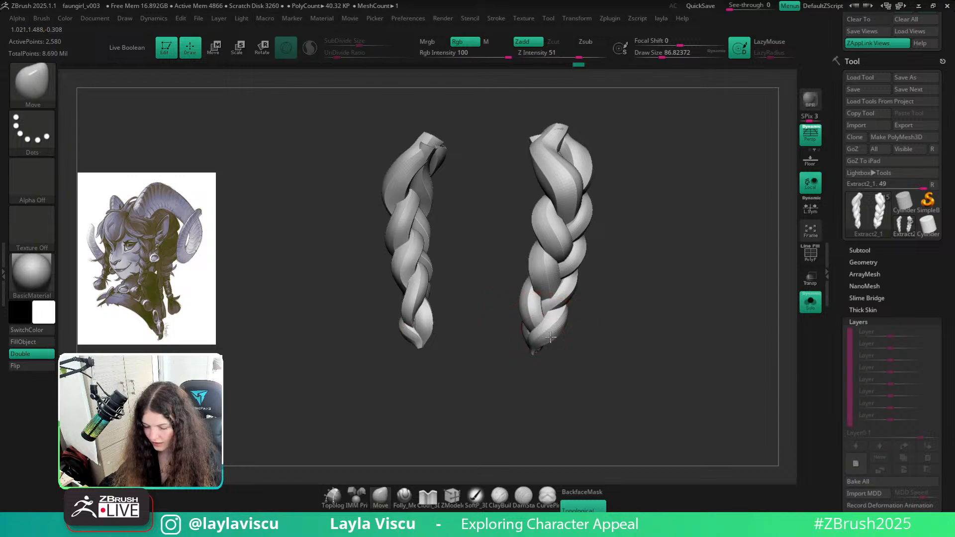
{"action": "scroll", "coordinate": [554, 307], "scroll_direction": "up", "scroll_amount": 3}
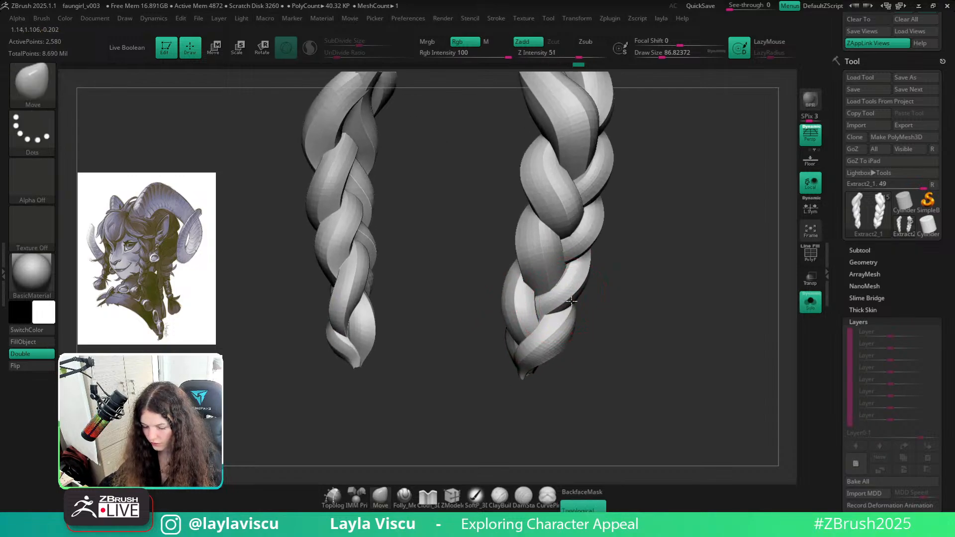
{"action": "left_click", "coordinate": [810, 302]}
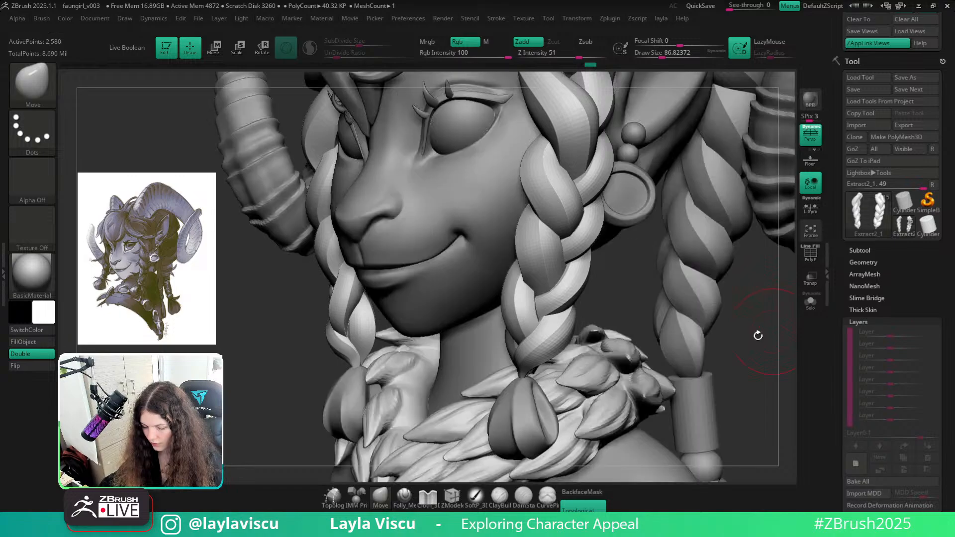
{"action": "right_click_drag", "start_coordinate": [576, 333], "coordinate": [576, 323], "text": "ctrl"}
{"action": "mouse_move", "coordinate": [729, 354]}
{"action": "left_mouse_down", "text": "shift"}
{"action": "mouse_move", "coordinate": [733, 371]}
{"action": "mouse_move", "coordinate": [784, 346]}
{"action": "left_mouse_up", "text": "shift"}
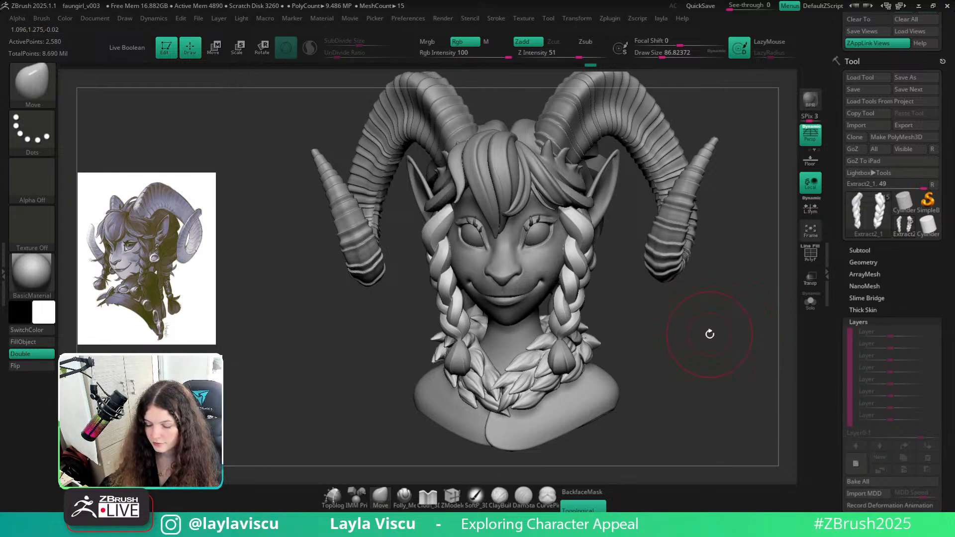
{"action": "mouse_move", "coordinate": [710, 333]}
{"action": "left_mouse_down", "text": "shift"}
{"action": "mouse_move", "coordinate": [705, 365]}
{"action": "mouse_move", "coordinate": [692, 367]}
{"action": "mouse_move", "coordinate": [643, 365]}
{"action": "mouse_move", "coordinate": [616, 342]}
{"action": "left_mouse_up", "text": "shift"}
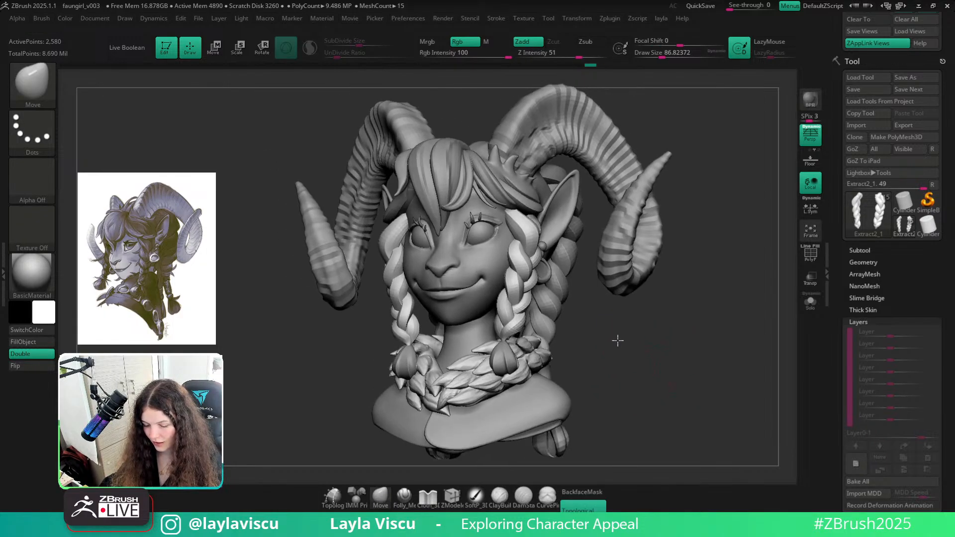
Select the head mesh and isolate it from the rest of the bust
{"action": "left_click", "coordinate": [494, 262], "text": "alt"}
{"action": "left_click_drag", "start_coordinate": [764, 316], "coordinate": [784, 314], "text": "shift"}
{"action": "left_click", "coordinate": [810, 302]}
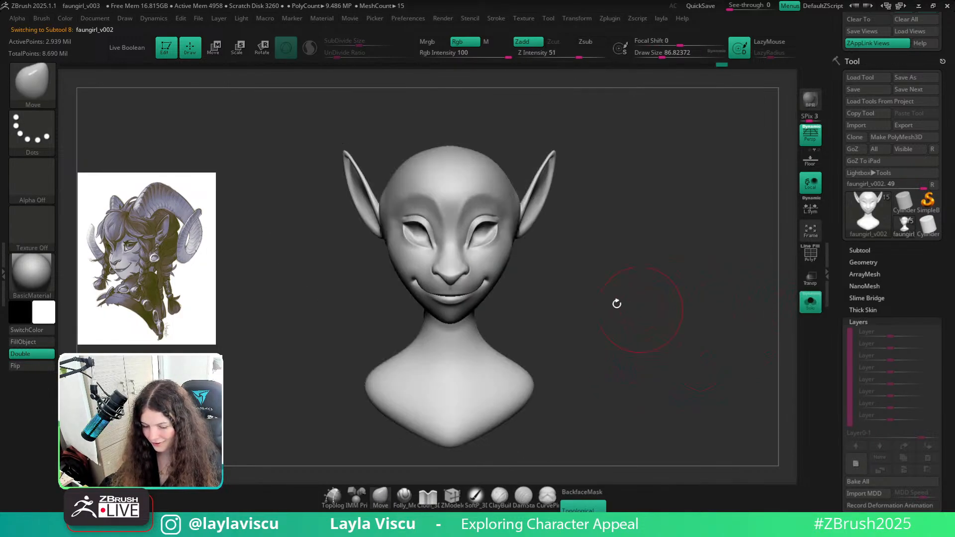
{"action": "mouse_move", "coordinate": [538, 245]}
{"action": "right_mouse_down", "text": "alt"}
{"action": "mouse_move", "coordinate": [682, 284]}
{"action": "mouse_move", "coordinate": [725, 307]}
{"action": "right_mouse_up", "text": "alt"}
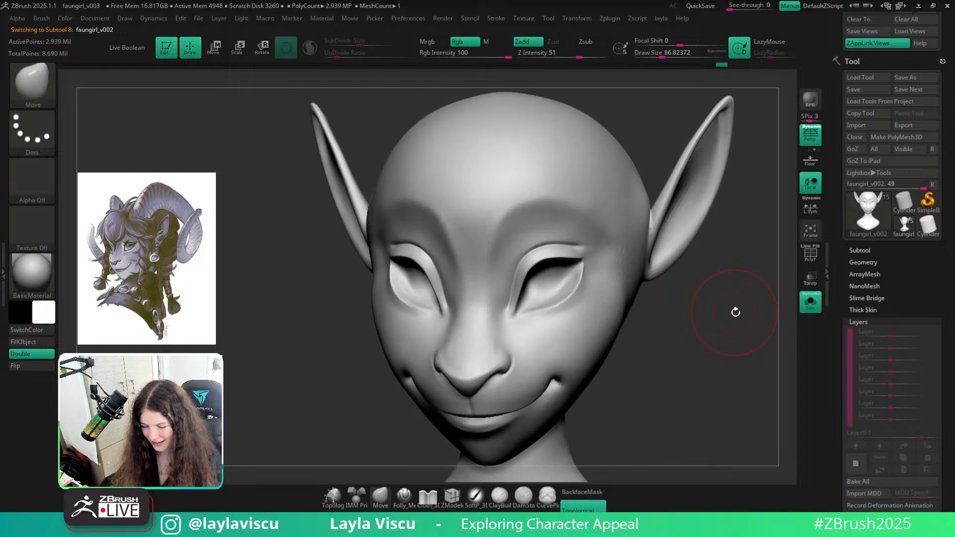
Polish the brow and the areas around the eyes with the hPolish brush at draw sizes of about 87 and 65
{"action": "key", "text": "b"}
{"action": "key", "text": "h"}
{"action": "key", "text": "p"}
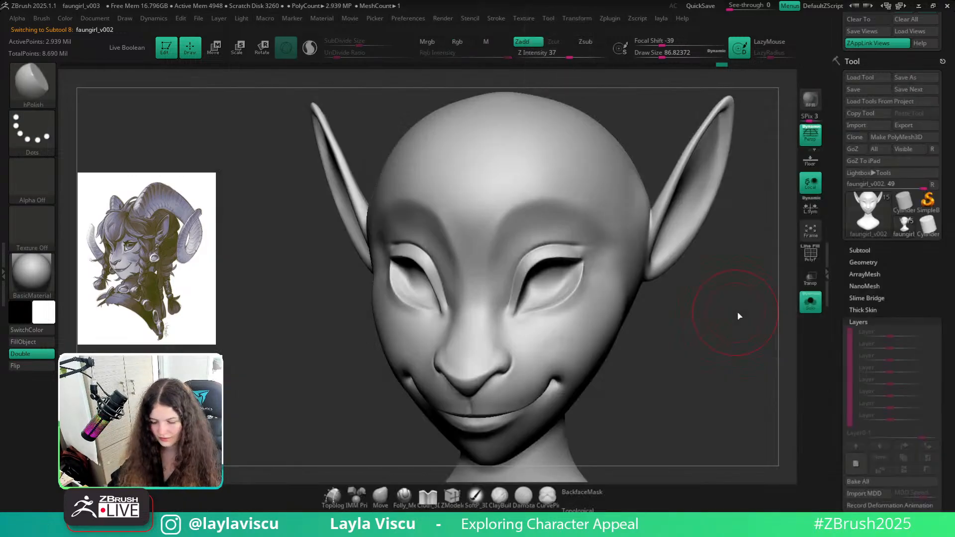
{"action": "right_click_drag", "start_coordinate": [659, 354], "coordinate": [610, 291]}
{"action": "right_click_drag", "start_coordinate": [716, 127], "coordinate": [658, 142]}
{"action": "mouse_move", "coordinate": [597, 229]}
{"action": "left_mouse_down"}
{"action": "mouse_move", "coordinate": [628, 241]}
{"action": "mouse_move", "coordinate": [576, 221]}
{"action": "left_mouse_up"}
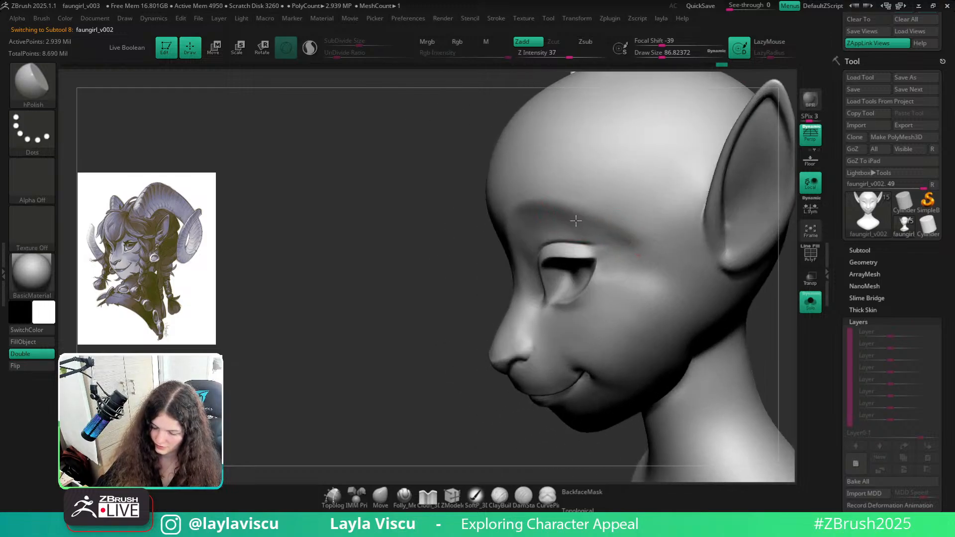
{"action": "right_click_drag", "start_coordinate": [445, 189], "coordinate": [536, 234]}
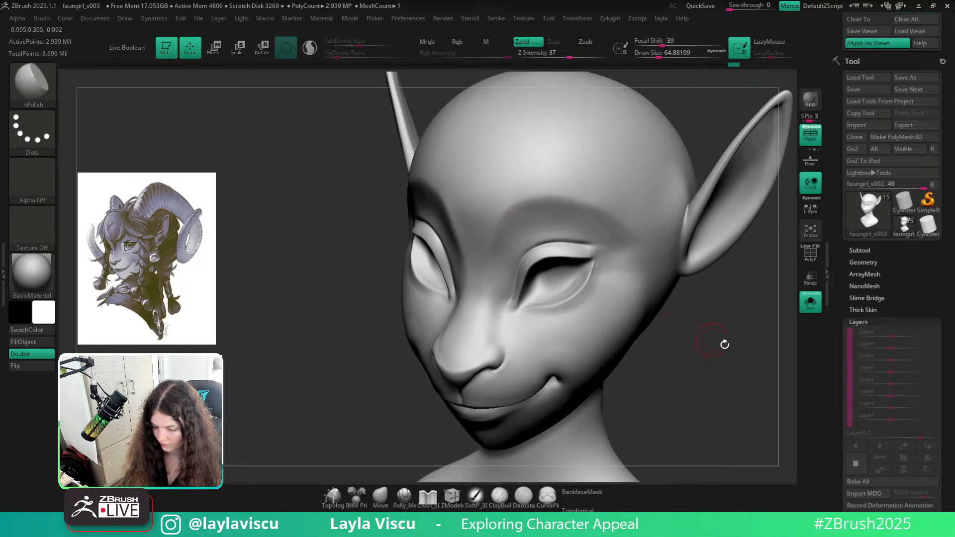
{"action": "left_click_drag", "start_coordinate": [724, 344], "coordinate": [691, 303]}
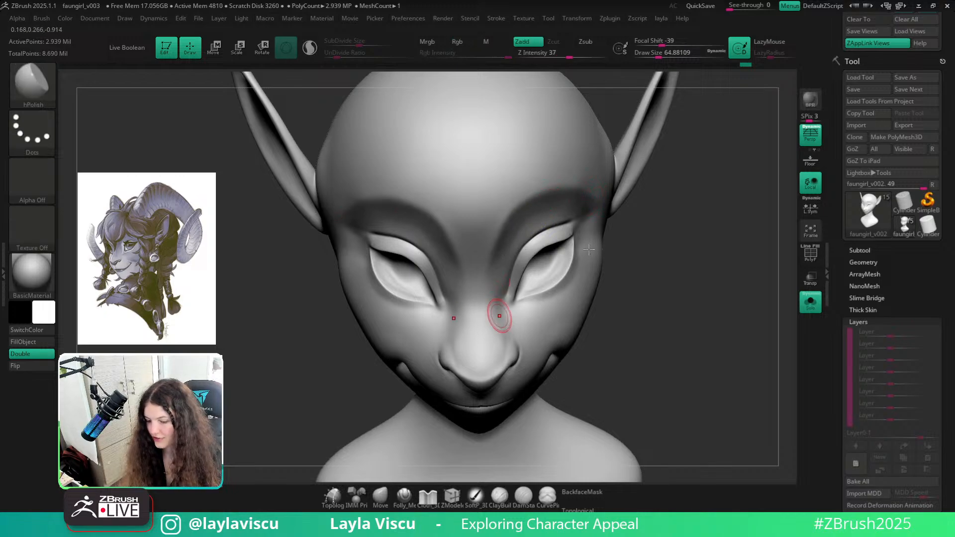
Sharpen the upper eyelid creases with the Folly_Mech Cut brush at a draw size of about 65, and show the whole bust
{"action": "left_click_drag", "start_coordinate": [684, 239], "coordinate": [629, 281]}
{"action": "left_click", "coordinate": [403, 497]}
{"action": "left_click_drag", "start_coordinate": [688, 273], "coordinate": [684, 322], "text": "shift"}
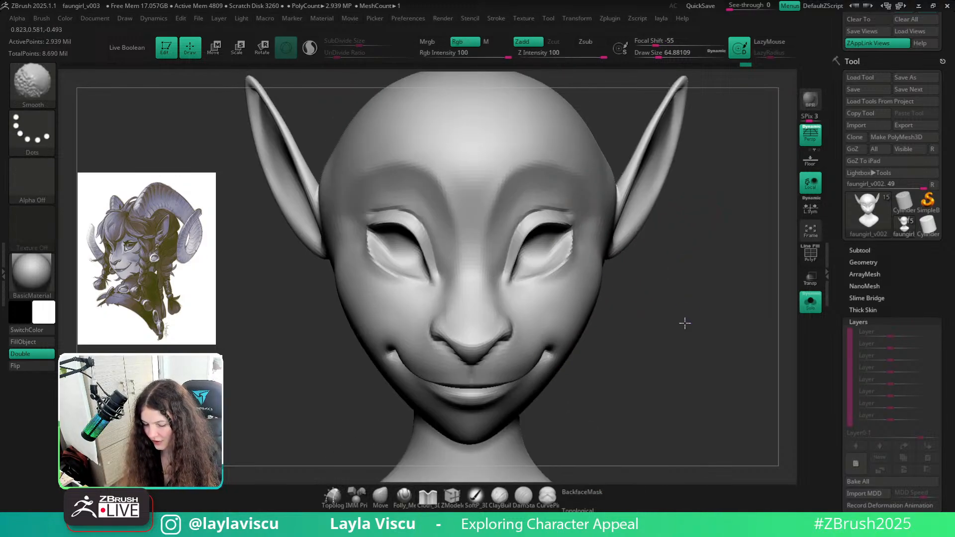
{"action": "mouse_move", "coordinate": [684, 322]}
{"action": "right_mouse_down", "text": "ctrl"}
{"action": "mouse_move", "coordinate": [672, 285]}
{"action": "mouse_move", "coordinate": [748, 309]}
{"action": "mouse_move", "coordinate": [741, 293]}
{"action": "right_mouse_up", "text": "ctrl"}
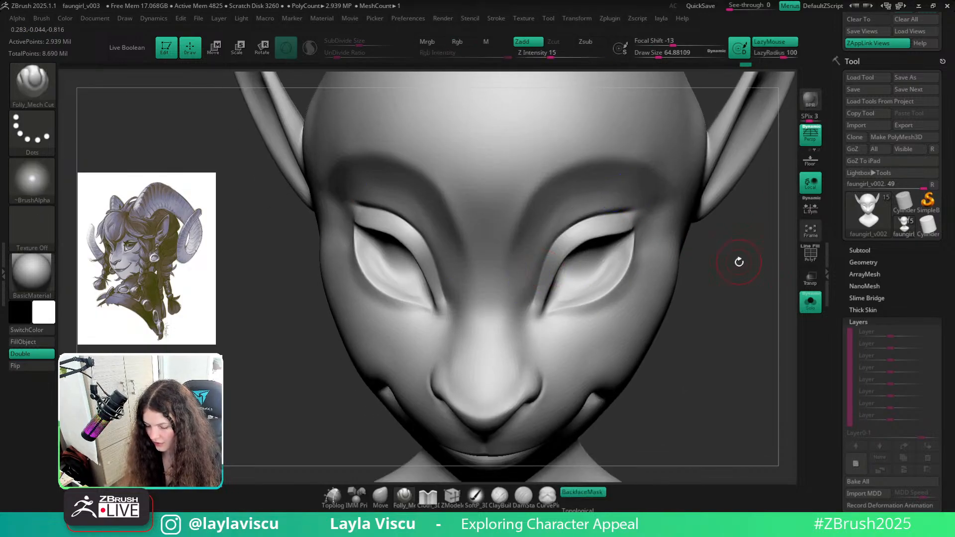
{"action": "right_click_drag", "start_coordinate": [735, 260], "coordinate": [697, 269], "text": "ctrl"}
{"action": "right_click_drag", "start_coordinate": [718, 299], "coordinate": [689, 229], "text": "ctrl"}
{"action": "left_click_drag", "start_coordinate": [727, 341], "coordinate": [763, 326]}
{"action": "left_click", "coordinate": [812, 302]}
{"action": "right_click_drag", "start_coordinate": [756, 333], "coordinate": [695, 396], "text": "shift"}
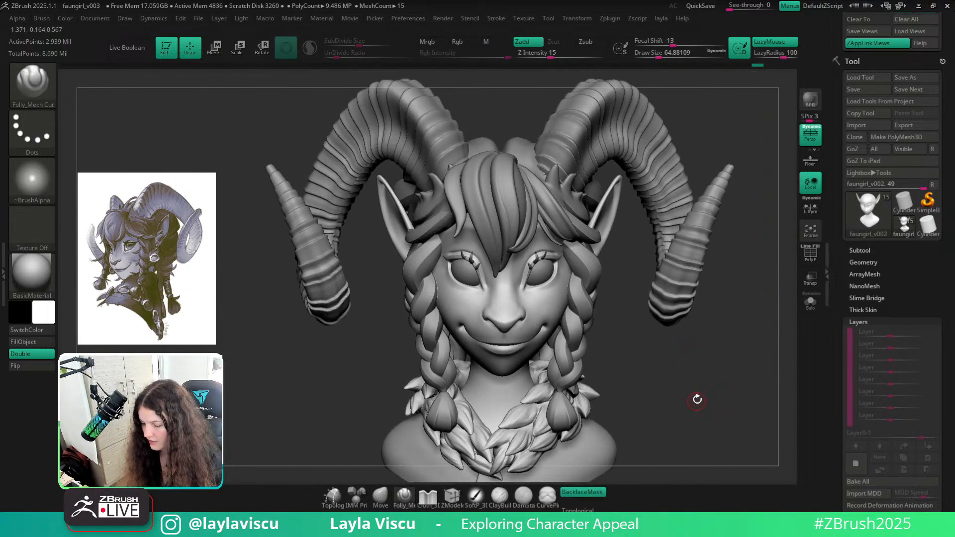
Isolate the head and refine the outer eyelid crease using the Folly_Mech Cut brush with LazyRadius 43, smoothing around it
{"action": "left_click", "coordinate": [810, 304]}
{"action": "right_click_drag", "start_coordinate": [757, 345], "coordinate": [732, 319], "text": "alt"}
{"action": "right_click_drag", "start_coordinate": [550, 228], "coordinate": [587, 243], "text": "ctrl"}
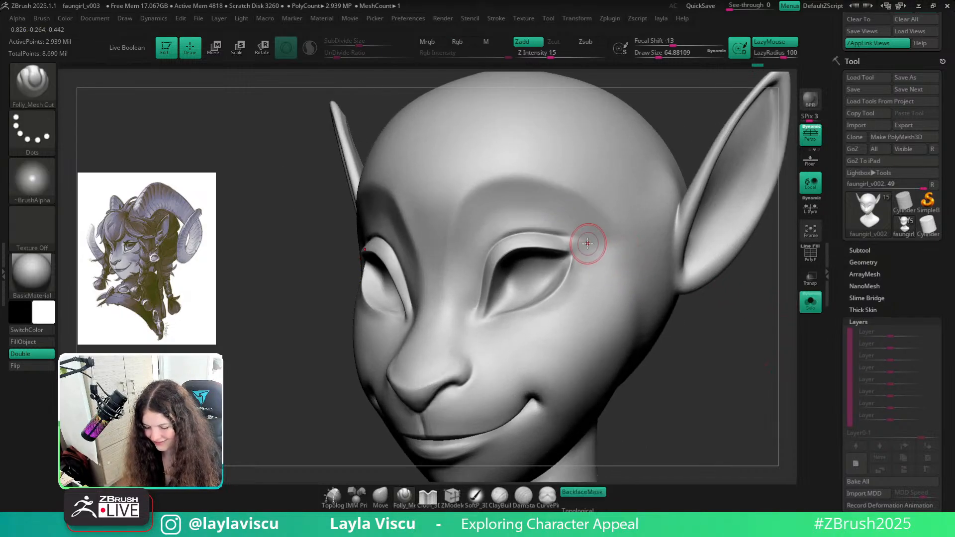
{"action": "right_click_drag", "start_coordinate": [697, 95], "coordinate": [670, 99], "text": "alt"}
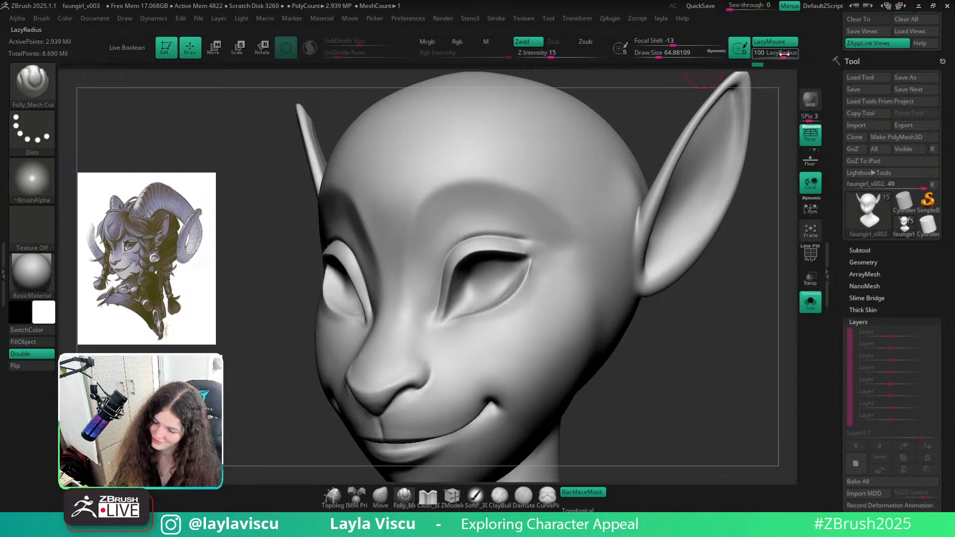
{"action": "left_click_drag", "start_coordinate": [783, 54], "coordinate": [773, 55]}
{"action": "right_click_drag", "start_coordinate": [687, 91], "coordinate": [654, 104]}
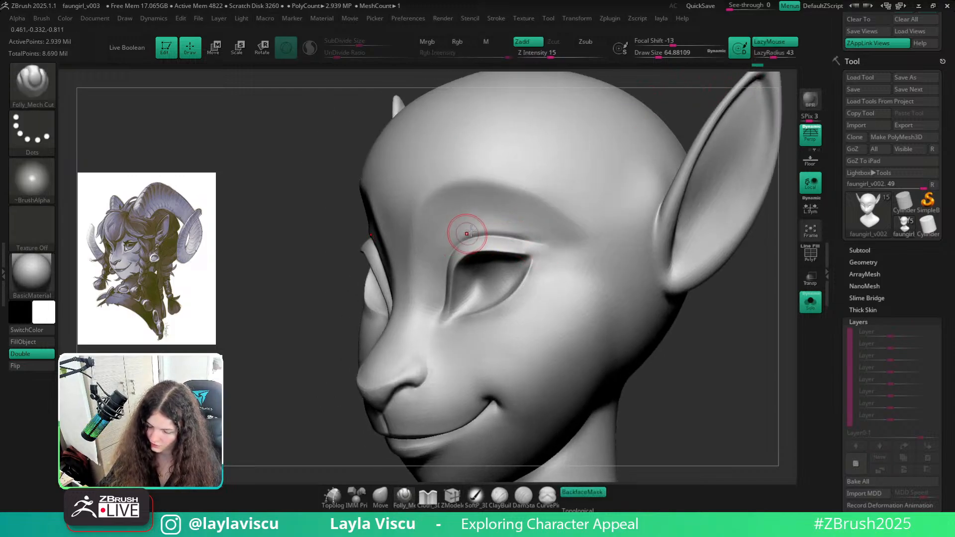
{"action": "right_click_drag", "start_coordinate": [731, 344], "coordinate": [748, 342]}
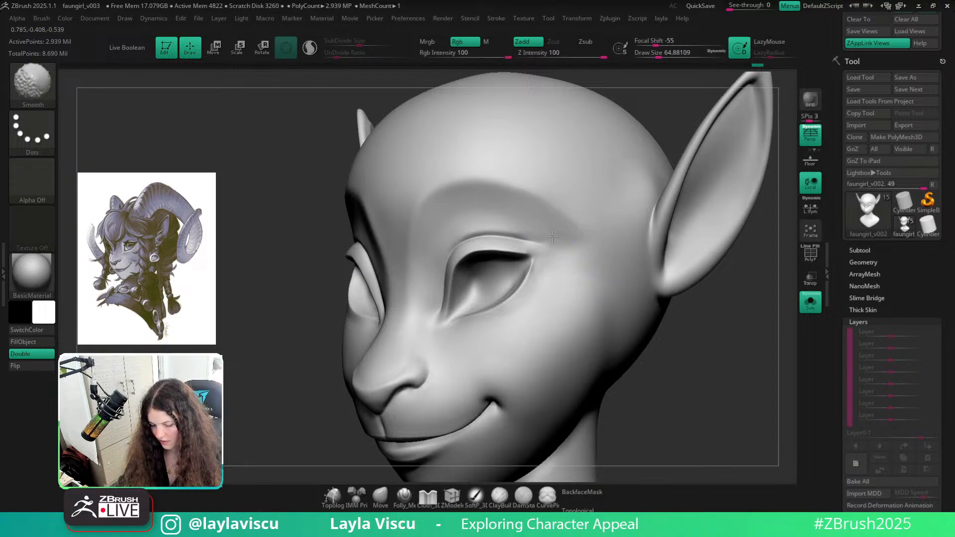
{"action": "mouse_move", "coordinate": [618, 277]}
{"action": "right_mouse_down"}
{"action": "mouse_move", "coordinate": [717, 366]}
{"action": "mouse_move", "coordinate": [766, 313]}
{"action": "mouse_move", "coordinate": [765, 327]}
{"action": "mouse_move", "coordinate": [766, 300]}
{"action": "mouse_move", "coordinate": [741, 245]}
{"action": "right_mouse_up"}
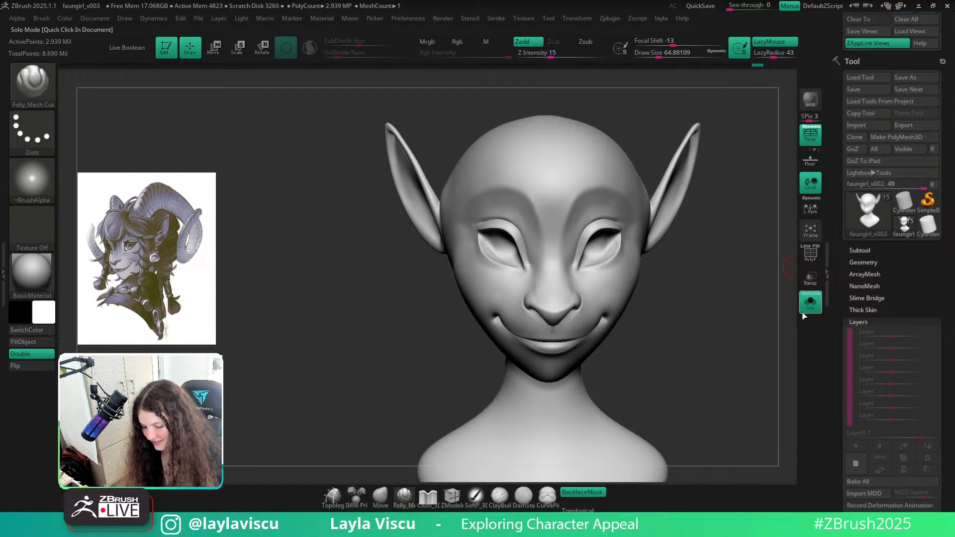
Carve the eyelid crease past the outer eye corner with the DamStandard brush at a draw size of about 65 and smooth it
{"action": "right_click_drag", "start_coordinate": [779, 321], "coordinate": [775, 327]}
{"action": "key", "text": "b"}
{"action": "key", "text": "d"}
{"action": "key", "text": "s"}
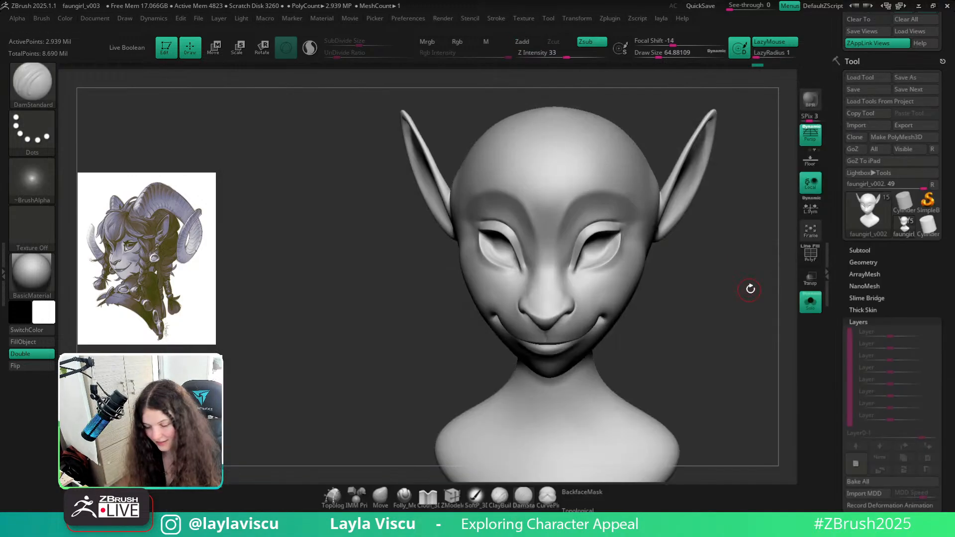
{"action": "mouse_move", "coordinate": [750, 285]}
{"action": "right_mouse_down"}
{"action": "mouse_move", "coordinate": [768, 324]}
{"action": "mouse_move", "coordinate": [769, 259]}
{"action": "mouse_move", "coordinate": [741, 329]}
{"action": "mouse_move", "coordinate": [667, 359]}
{"action": "mouse_move", "coordinate": [638, 222]}
{"action": "right_mouse_up"}
{"action": "key", "text": "ctrl+z"}
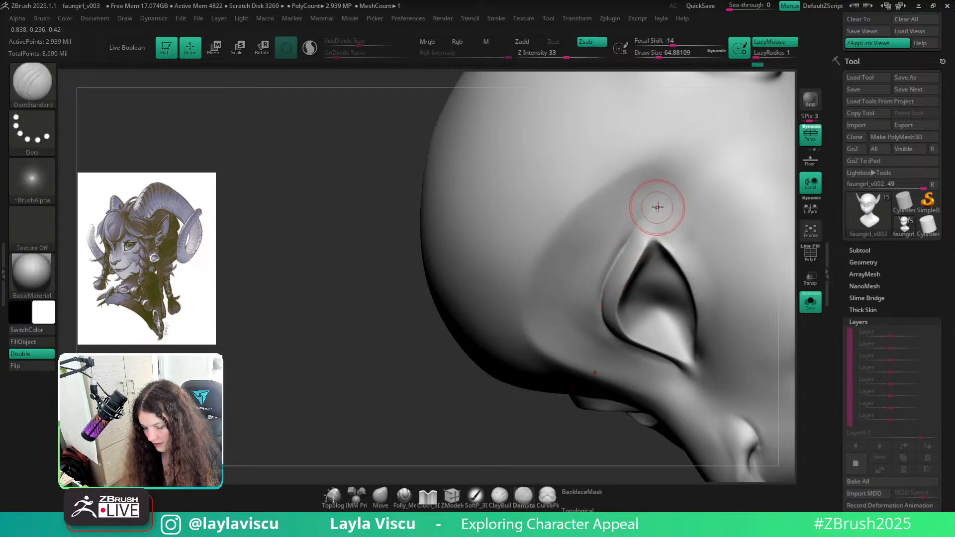
{"action": "key", "text": "shift"}
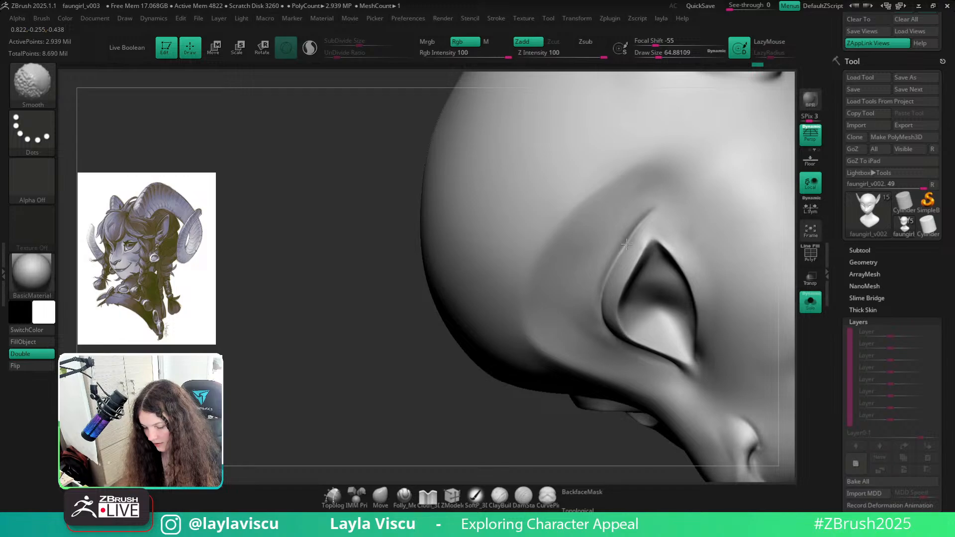
{"action": "mouse_move", "coordinate": [654, 208]}
{"action": "right_mouse_down", "text": "ctrl"}
{"action": "mouse_move", "coordinate": [582, 226]}
{"action": "mouse_move", "coordinate": [587, 342]}
{"action": "right_mouse_up", "text": "ctrl"}
Adjust the outer eye corner and upper eyelid with the Move brush at a draw size of about 51
{"action": "right_click_drag", "start_coordinate": [568, 426], "coordinate": [442, 475]}
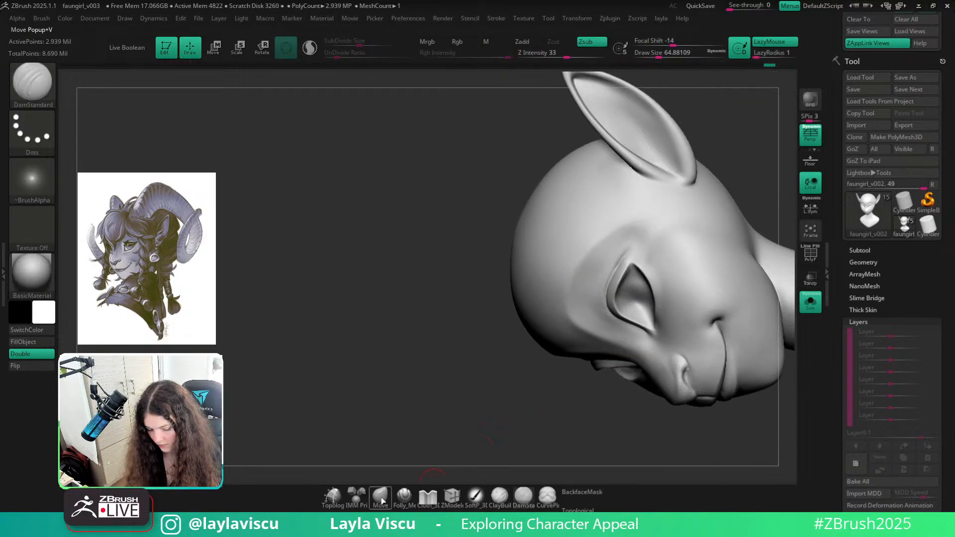
{"action": "left_click", "coordinate": [380, 499]}
{"action": "right_click_drag", "start_coordinate": [616, 274], "coordinate": [620, 249], "text": "ctrl"}
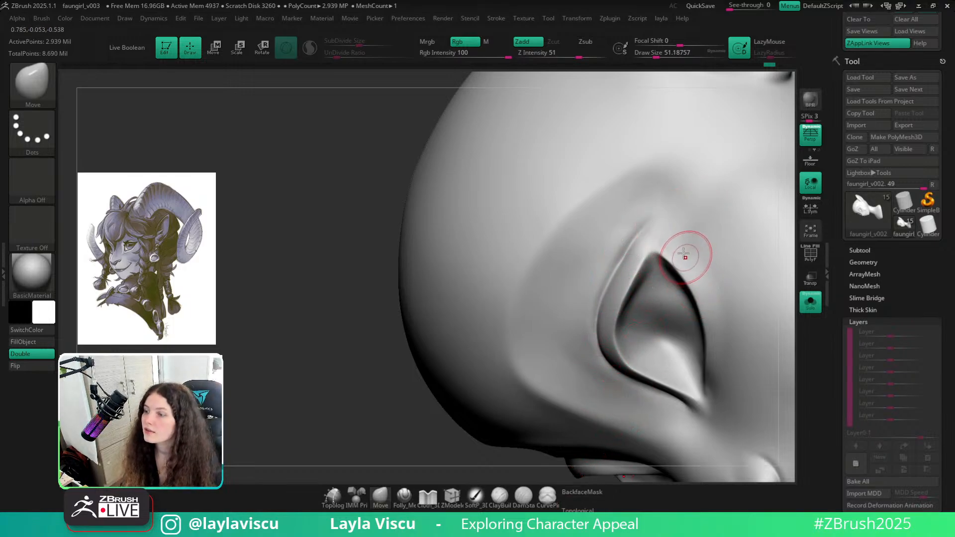
{"action": "right_click_drag", "start_coordinate": [407, 359], "coordinate": [279, 346], "text": "alt"}
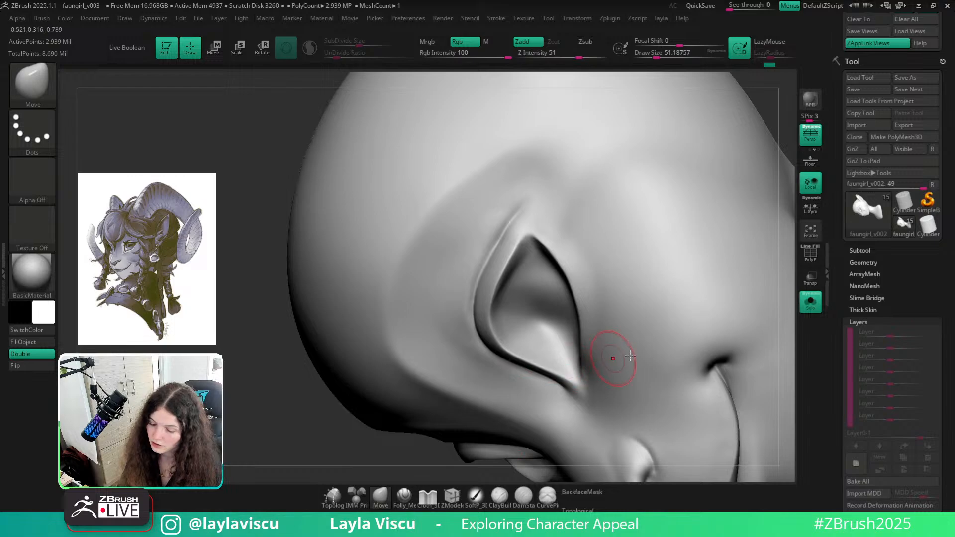
{"action": "right_click_drag", "start_coordinate": [610, 362], "coordinate": [689, 230], "text": "ctrl"}
{"action": "right_click_drag", "start_coordinate": [745, 199], "coordinate": [423, 209], "text": "alt"}
{"action": "right_click_drag", "start_coordinate": [696, 348], "coordinate": [717, 238], "text": "ctrl"}
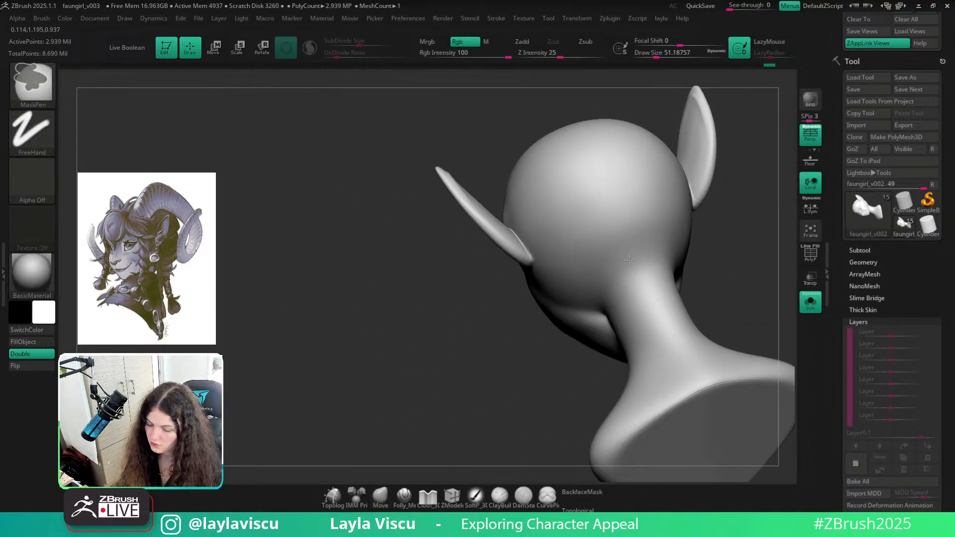
{"action": "mouse_move", "coordinate": [746, 408]}
{"action": "right_mouse_down", "text": "alt"}
{"action": "mouse_move", "coordinate": [737, 303]}
{"action": "mouse_move", "coordinate": [712, 207]}
{"action": "mouse_move", "coordinate": [770, 196]}
{"action": "mouse_move", "coordinate": [627, 301]}
{"action": "mouse_move", "coordinate": [722, 289]}
{"action": "mouse_move", "coordinate": [716, 315]}
{"action": "mouse_move", "coordinate": [738, 292]}
{"action": "mouse_move", "coordinate": [744, 303]}
{"action": "mouse_move", "coordinate": [676, 308]}
{"action": "right_mouse_up", "text": "alt"}
{"action": "right_click_drag", "start_coordinate": [598, 163], "coordinate": [584, 220], "text": "ctrl"}
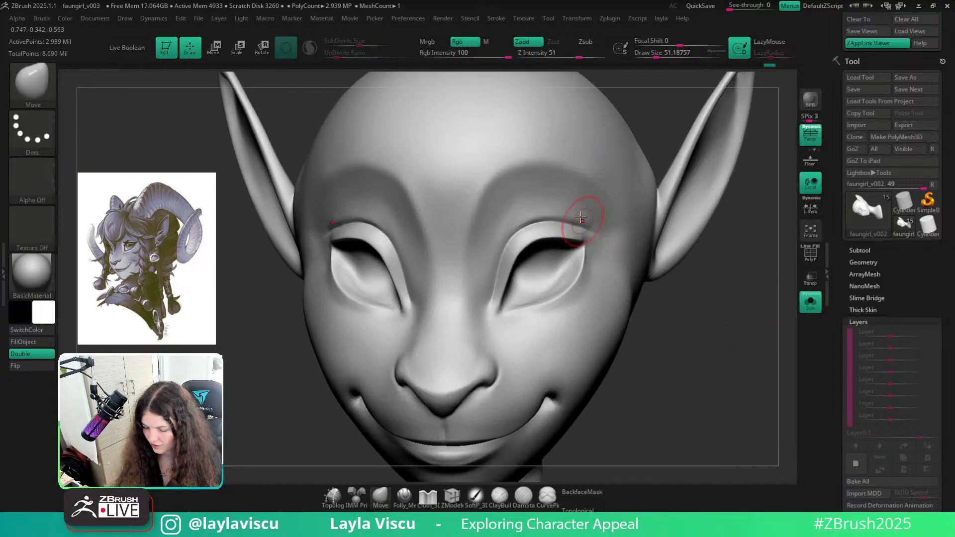
Show the whole bust, select the horns and examine them from several angles, including their polygroup display
{"action": "left_click", "coordinate": [808, 303]}
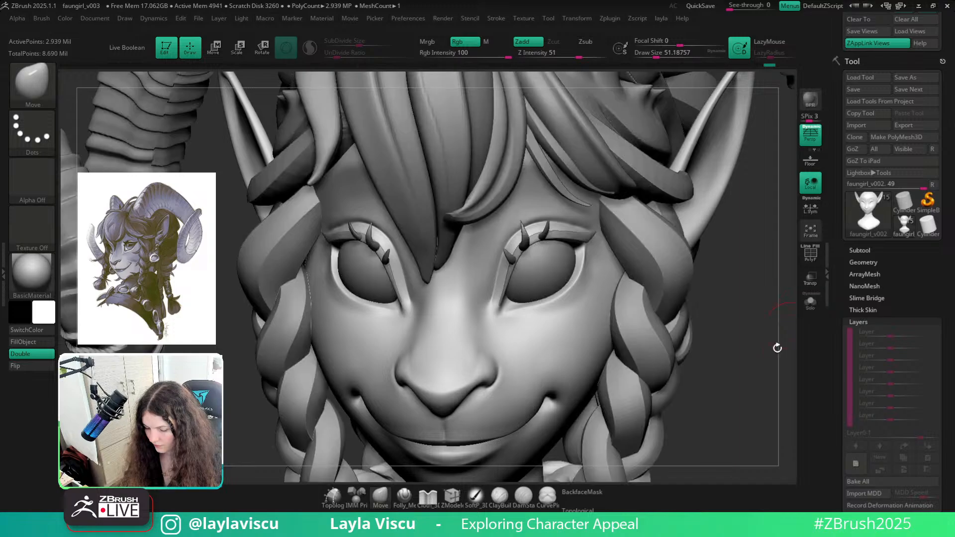
{"action": "right_click_drag", "start_coordinate": [776, 347], "coordinate": [729, 326], "text": "ctrl"}
{"action": "mouse_move", "coordinate": [731, 362]}
{"action": "right_mouse_down", "text": "ctrl"}
{"action": "mouse_move", "coordinate": [722, 327]}
{"action": "mouse_move", "coordinate": [699, 378]}
{"action": "mouse_move", "coordinate": [718, 366]}
{"action": "mouse_move", "coordinate": [704, 377]}
{"action": "mouse_move", "coordinate": [722, 425]}
{"action": "right_mouse_up", "text": "ctrl"}
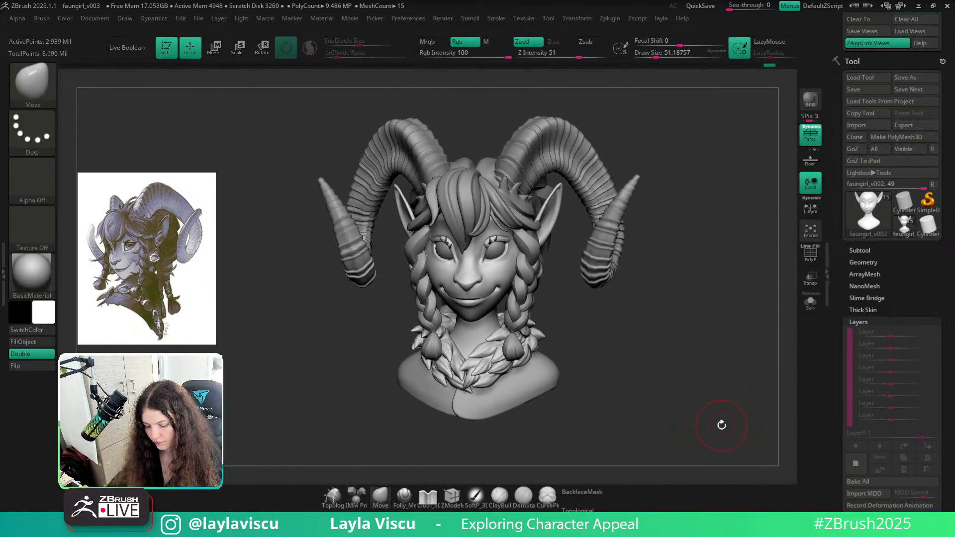
{"action": "left_click", "coordinate": [617, 215], "text": "alt"}
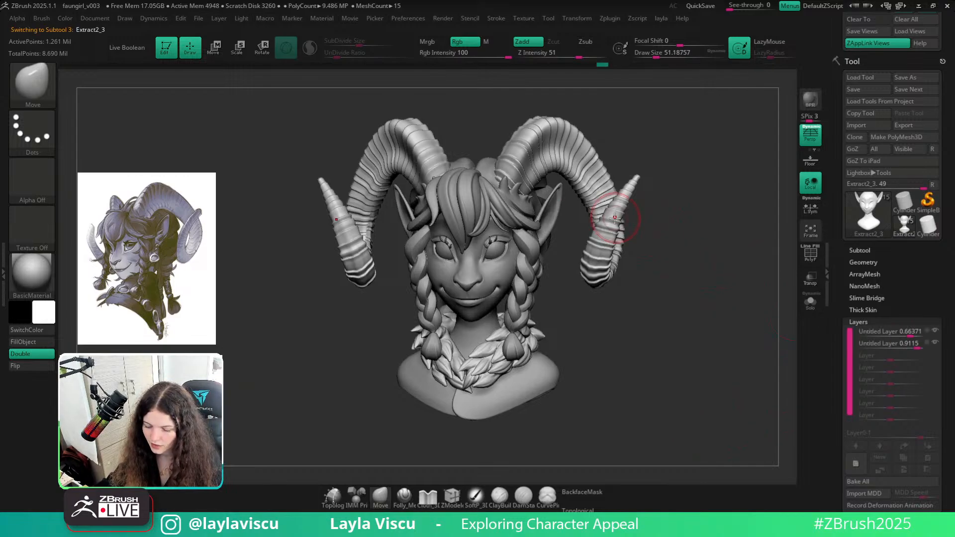
{"action": "right_click_drag", "start_coordinate": [696, 301], "coordinate": [749, 267]}
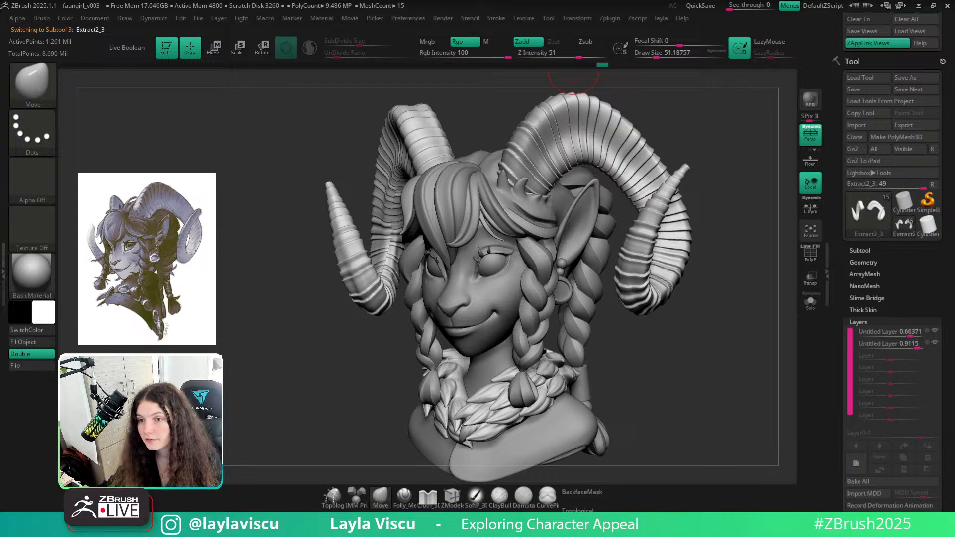
{"action": "right_click_drag", "start_coordinate": [729, 312], "coordinate": [698, 324]}
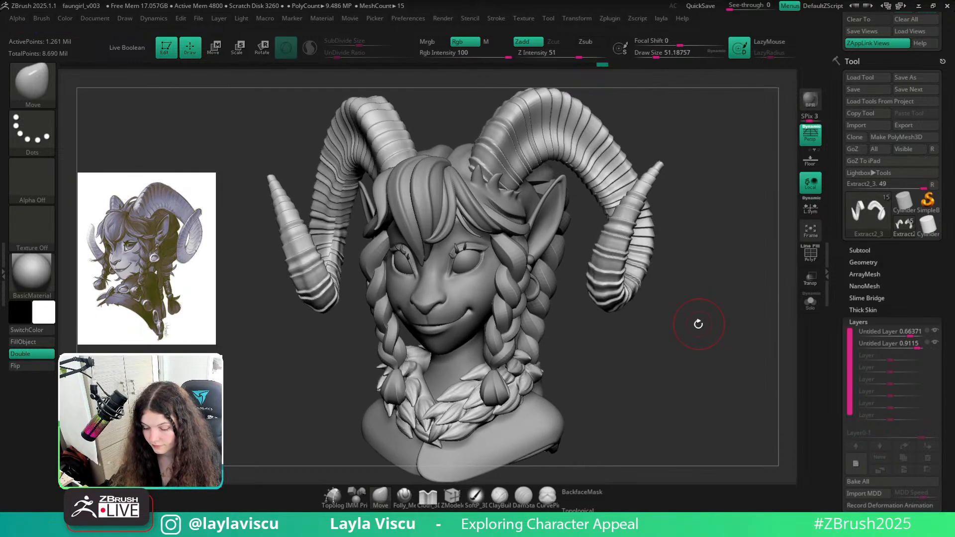
{"action": "key", "text": "shift+f"}
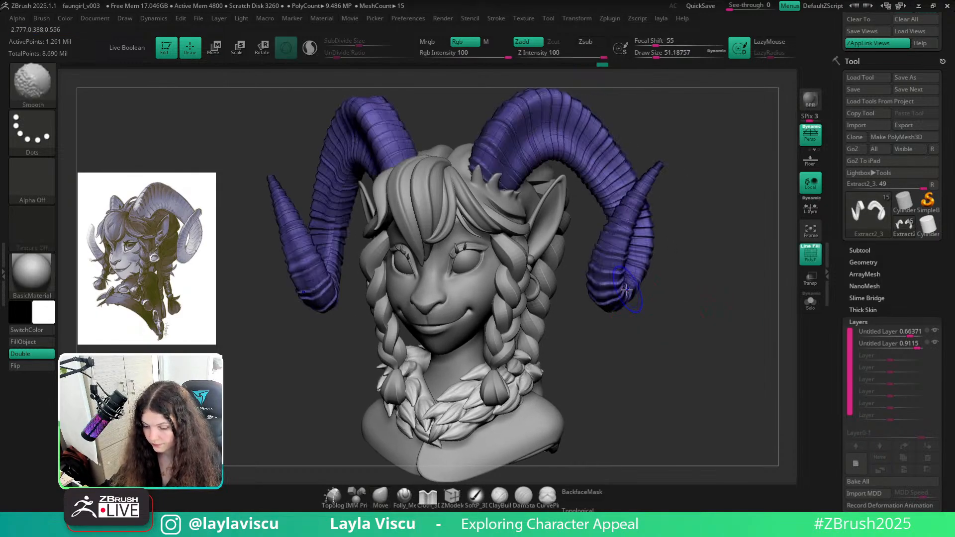
{"action": "key", "text": "shift+f"}
{"action": "right_click_drag", "start_coordinate": [616, 348], "coordinate": [648, 307], "text": "alt"}
Isolate the fur collar and add tufts along its inner edge with the ChiselOrganic brush's Animal_Fur01 shape at a draw size of about 51
{"action": "left_click", "coordinate": [474, 371], "text": "alt"}
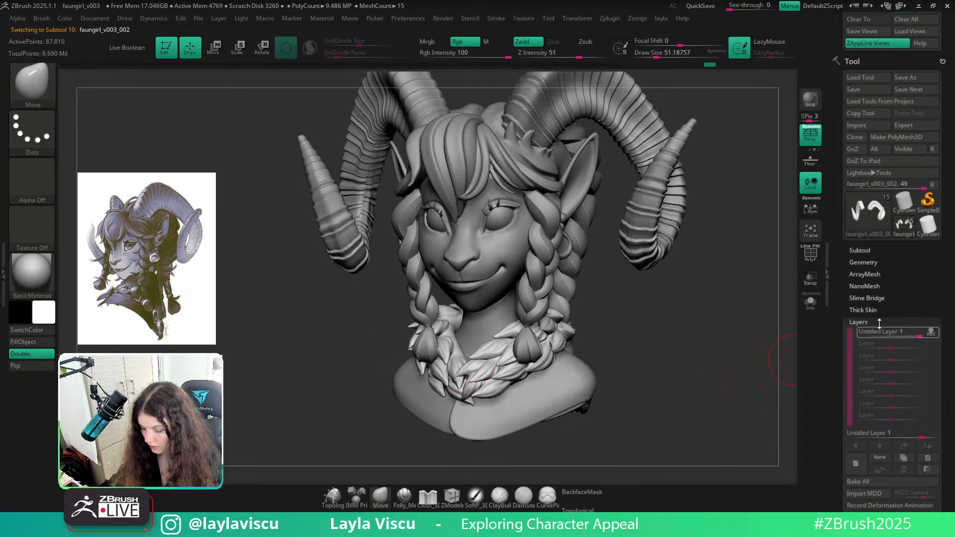
{"action": "left_click", "coordinate": [811, 302]}
{"action": "key", "text": "b"}
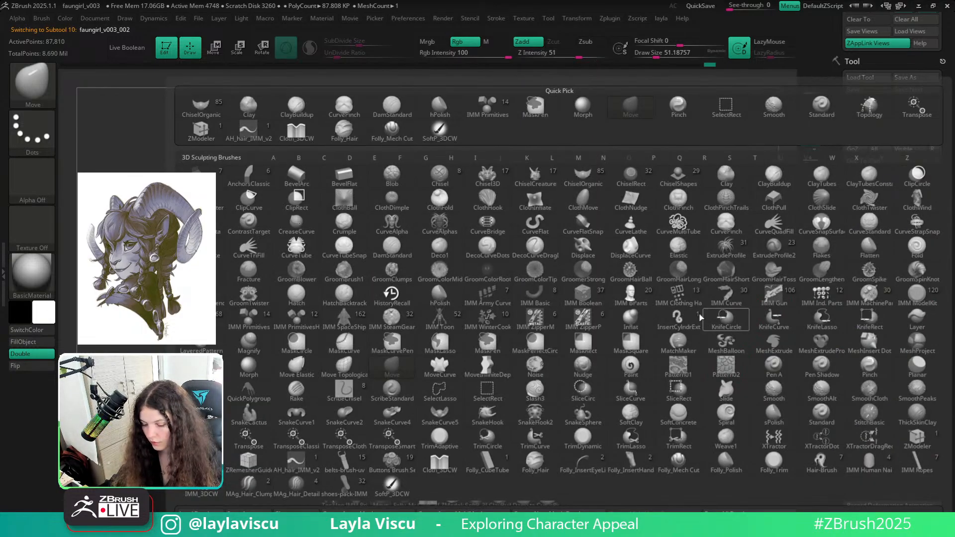
{"action": "left_click", "coordinate": [571, 184]}
{"action": "right_click_drag", "start_coordinate": [570, 187], "coordinate": [462, 300]}
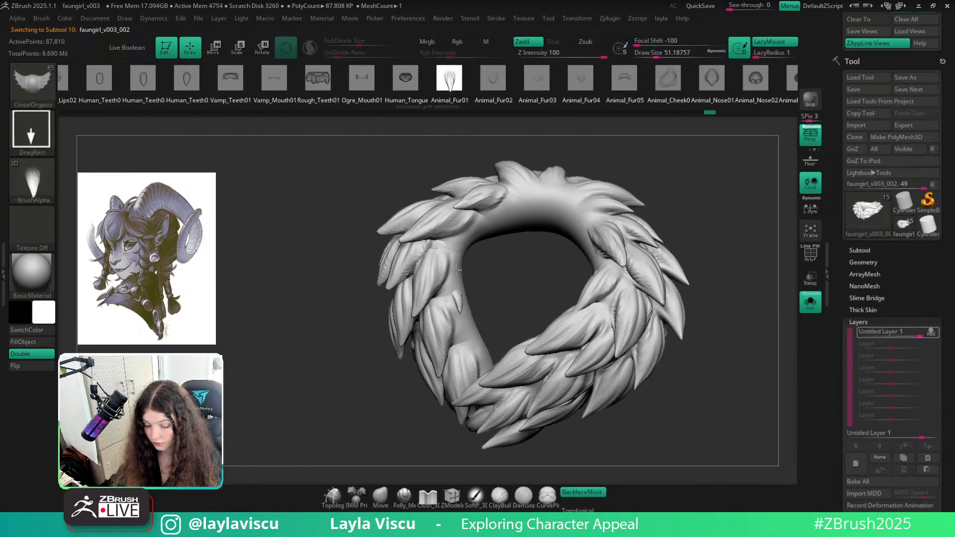
{"action": "left_click_drag", "start_coordinate": [456, 270], "coordinate": [458, 256]}
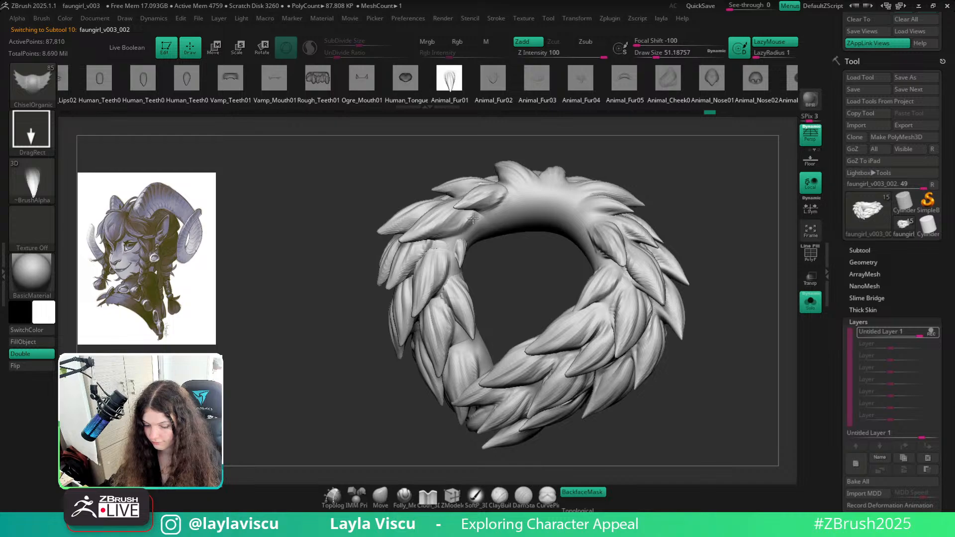
{"action": "left_click_drag", "start_coordinate": [472, 219], "coordinate": [498, 211]}
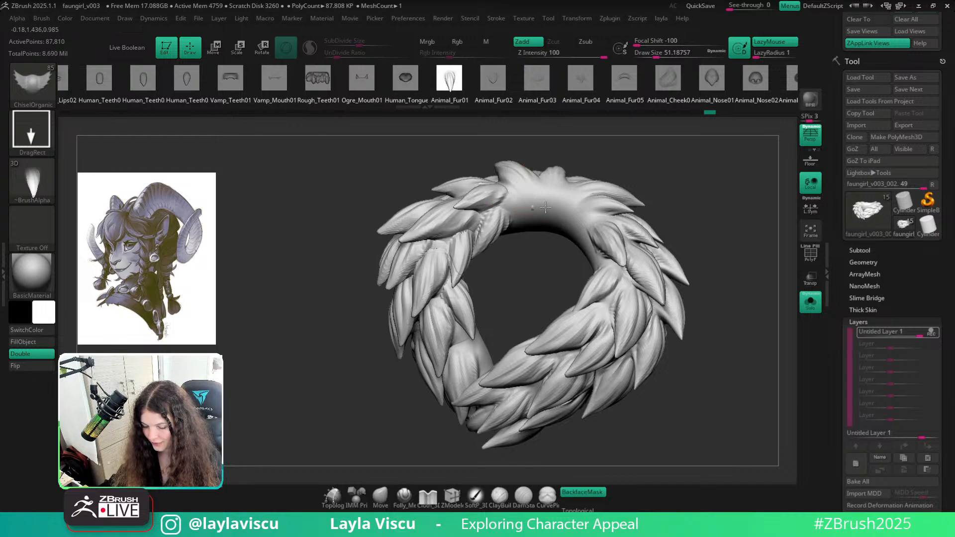
{"action": "mouse_move", "coordinate": [546, 208]}
{"action": "left_mouse_down"}
{"action": "mouse_move", "coordinate": [570, 220]}
{"action": "mouse_move", "coordinate": [539, 203]}
{"action": "mouse_move", "coordinate": [576, 206]}
{"action": "left_mouse_up"}
{"action": "key", "text": "ctrl+z"}
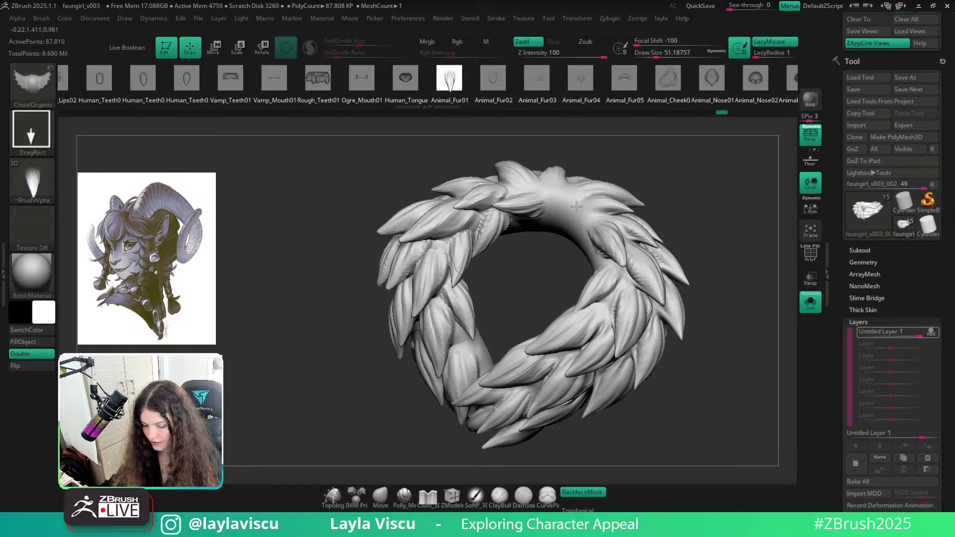
Set the draw size to about 101 and check the collar's new tufts, both isolated and on the whole bust
{"action": "left_click_drag", "start_coordinate": [750, 198], "coordinate": [679, 217]}
{"action": "left_click_drag", "start_coordinate": [745, 293], "coordinate": [744, 319]}
{"action": "right_click_drag", "start_coordinate": [743, 318], "coordinate": [743, 356], "text": "ctrl"}
{"action": "key", "text": "s"}
{"action": "mouse_move", "coordinate": [471, 264]}
{"action": "left_mouse_down"}
{"action": "mouse_move", "coordinate": [480, 265]}
{"action": "mouse_move", "coordinate": [478, 278]}
{"action": "left_mouse_up"}
{"action": "left_click_drag", "start_coordinate": [585, 263], "coordinate": [537, 237]}
{"action": "right_click_drag", "start_coordinate": [787, 318], "coordinate": [787, 286], "text": "ctrl"}
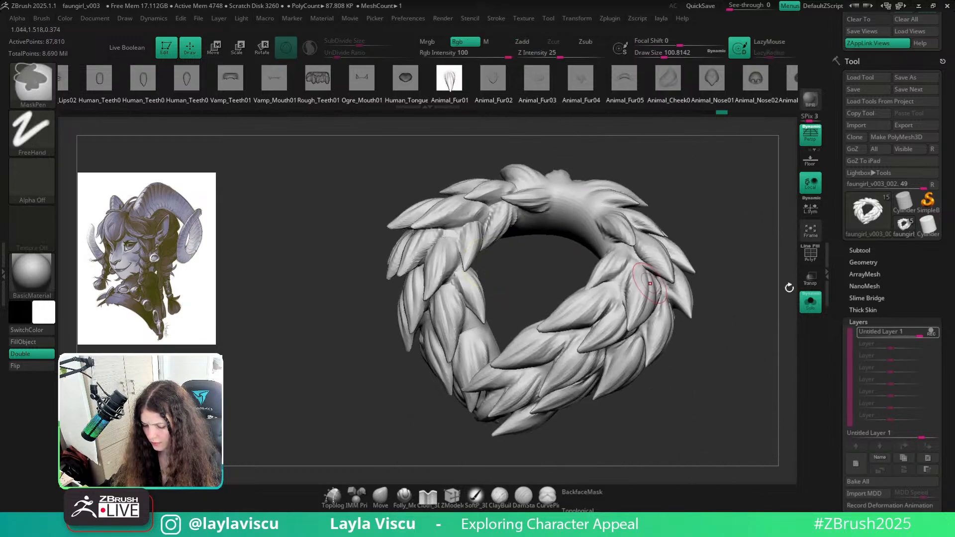
{"action": "left_click", "coordinate": [810, 302]}
{"action": "left_click_drag", "start_coordinate": [759, 369], "coordinate": [736, 408], "text": "shift"}
{"action": "right_click_drag", "start_coordinate": [736, 408], "coordinate": [725, 380], "text": "ctrl"}
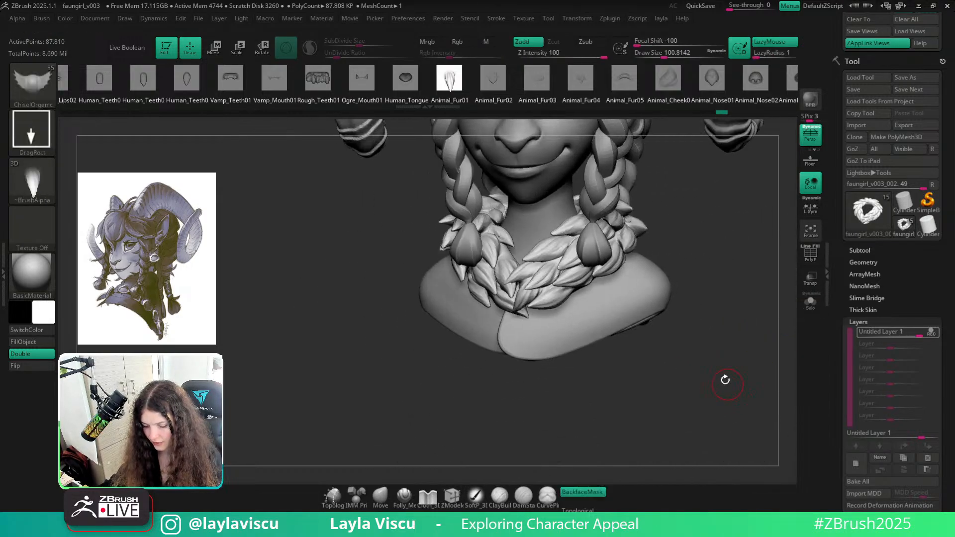
{"action": "left_click_drag", "start_coordinate": [724, 379], "coordinate": [679, 402]}
{"action": "mouse_move", "coordinate": [672, 398]}
{"action": "right_mouse_down", "text": "ctrl"}
{"action": "mouse_move", "coordinate": [524, 326]}
{"action": "mouse_move", "coordinate": [651, 330]}
{"action": "right_mouse_up", "text": "ctrl"}
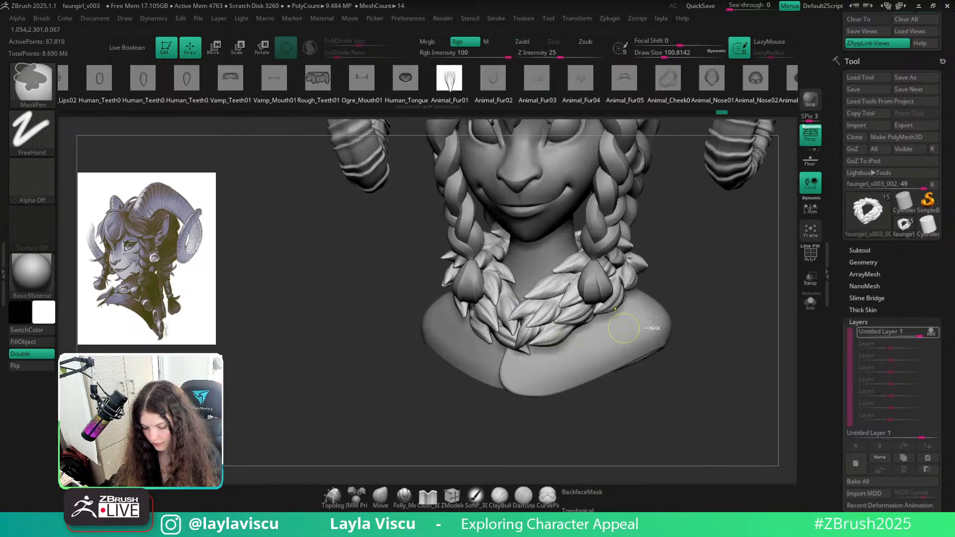
Adjust and smooth the collar tufts beside the neck using the Move brush with Topological and BackfaceMask enabled at a draw size of about 101
{"action": "left_click", "coordinate": [389, 497]}
{"action": "right_click_drag", "start_coordinate": [506, 267], "coordinate": [520, 293], "text": "ctrl"}
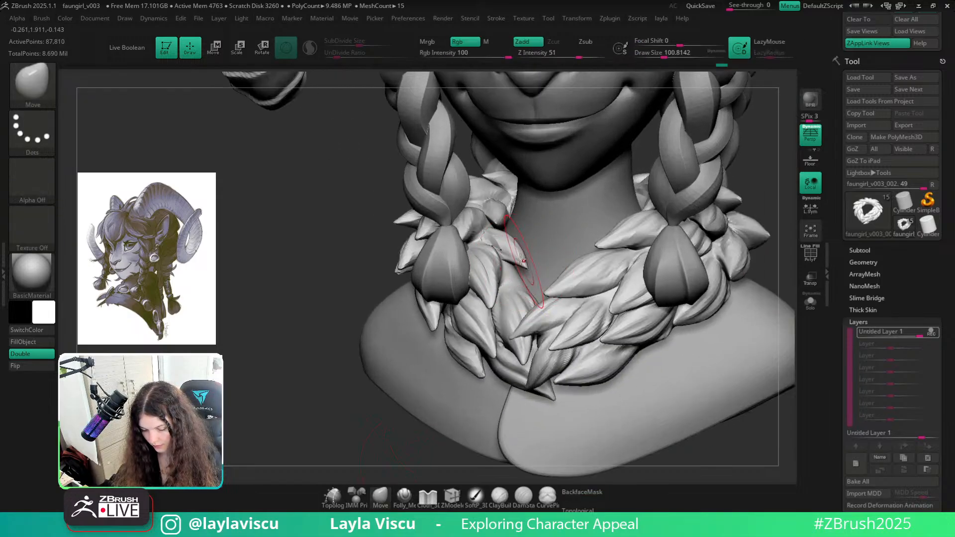
{"action": "left_click_drag", "start_coordinate": [497, 241], "coordinate": [513, 253], "text": "shift"}
{"action": "left_click_drag", "start_coordinate": [496, 205], "coordinate": [489, 207], "text": "shift"}
{"action": "mouse_move", "coordinate": [529, 271]}
{"action": "right_mouse_down", "text": "ctrl"}
{"action": "mouse_move", "coordinate": [538, 284]}
{"action": "mouse_move", "coordinate": [522, 285]}
{"action": "mouse_move", "coordinate": [525, 299]}
{"action": "right_mouse_up", "text": "ctrl"}
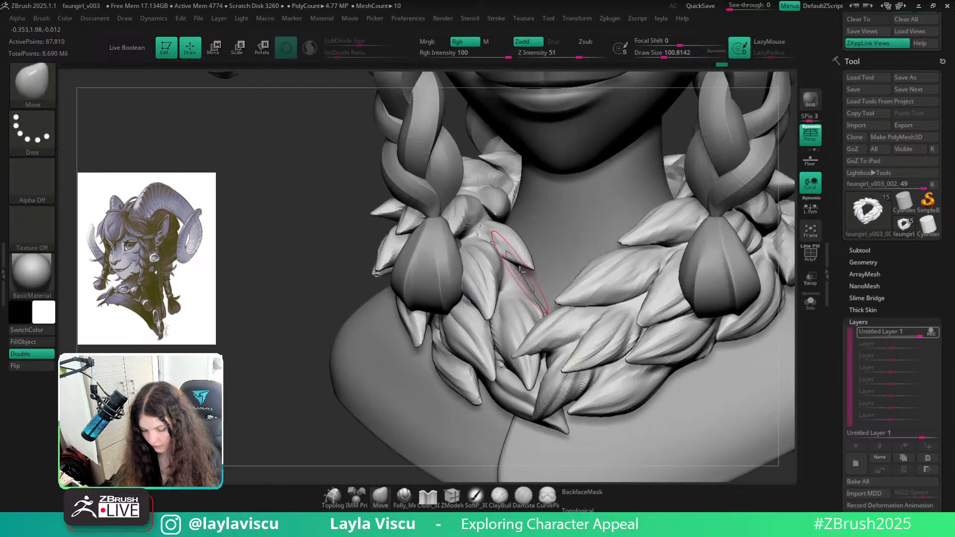
{"action": "left_click", "coordinate": [574, 505]}
{"action": "left_click_drag", "start_coordinate": [524, 271], "coordinate": [529, 263]}
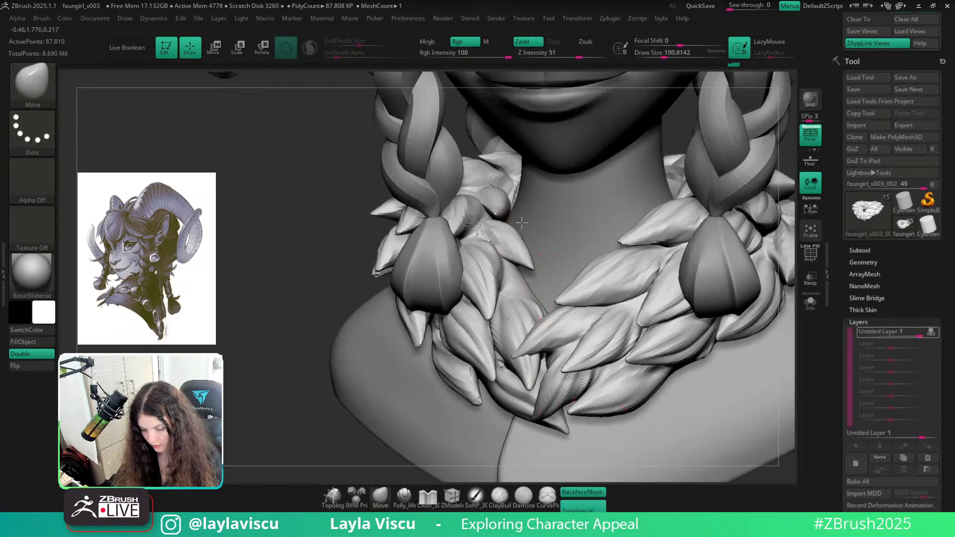
{"action": "right_click_drag", "start_coordinate": [511, 227], "coordinate": [517, 268], "text": "ctrl"}
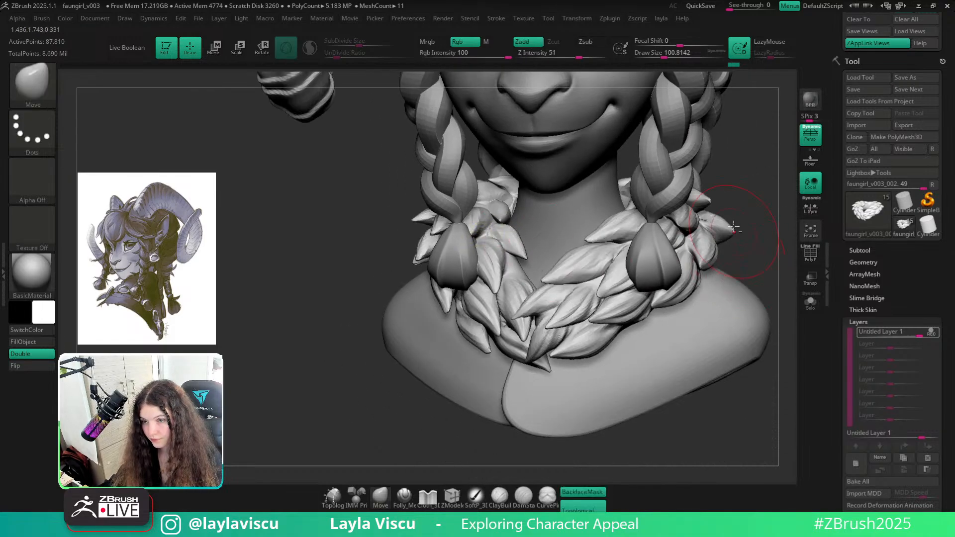
Isolate the collar, reshape the tufts around its inner edge with the Move brush, and bring back the whole bust
{"action": "right_click_drag", "start_coordinate": [769, 226], "coordinate": [627, 297], "text": "alt"}
{"action": "left_click", "coordinate": [810, 302]}
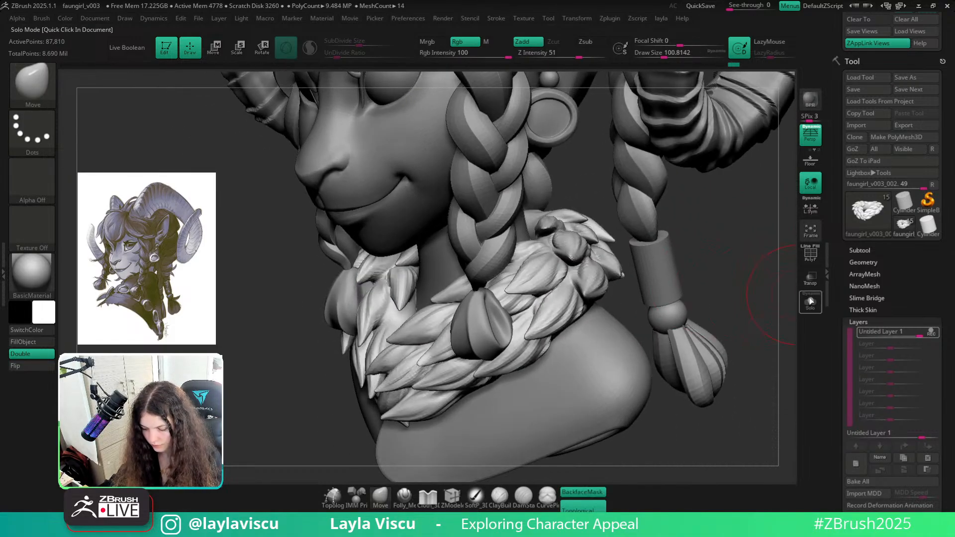
{"action": "right_click_drag", "start_coordinate": [745, 293], "coordinate": [693, 364]}
{"action": "right_click_drag", "start_coordinate": [394, 300], "coordinate": [486, 290], "text": "ctrl"}
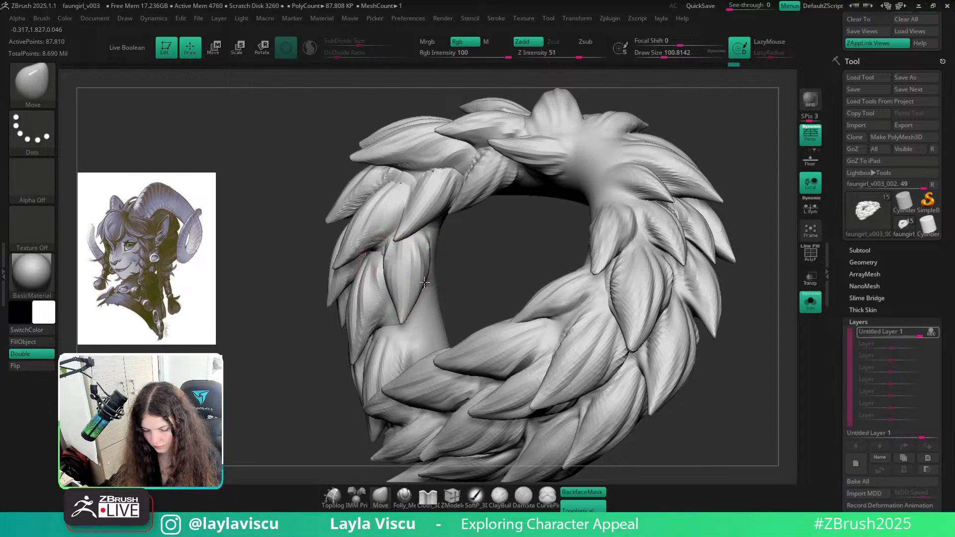
{"action": "mouse_move", "coordinate": [426, 252]}
{"action": "right_mouse_down"}
{"action": "mouse_move", "coordinate": [476, 249]}
{"action": "mouse_move", "coordinate": [414, 200]}
{"action": "mouse_move", "coordinate": [493, 234]}
{"action": "mouse_move", "coordinate": [448, 279]}
{"action": "mouse_move", "coordinate": [385, 226]}
{"action": "right_mouse_up"}
{"action": "right_click_drag", "start_coordinate": [451, 252], "coordinate": [384, 251]}
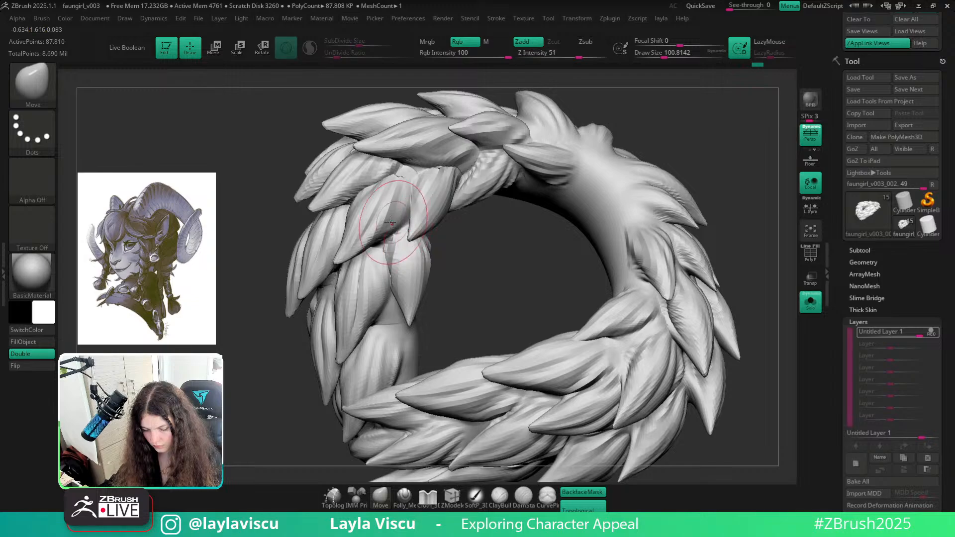
{"action": "right_click_drag", "start_coordinate": [463, 243], "coordinate": [690, 254], "text": "ctrl"}
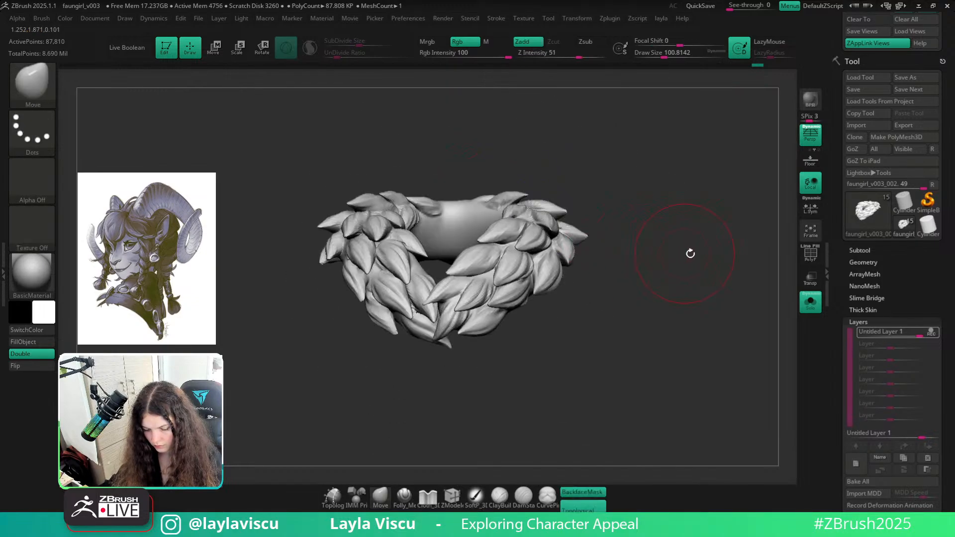
{"action": "left_click", "coordinate": [802, 299]}
Mask the single collar tuft beside the neck with MaskPen at a draw size of about 65 and invert the mask
{"action": "mouse_move", "coordinate": [732, 292]}
{"action": "right_mouse_down", "text": "ctrl"}
{"action": "mouse_move", "coordinate": [614, 268]}
{"action": "mouse_move", "coordinate": [538, 284]}
{"action": "mouse_move", "coordinate": [499, 356]}
{"action": "mouse_move", "coordinate": [588, 472]}
{"action": "right_mouse_up", "text": "ctrl"}
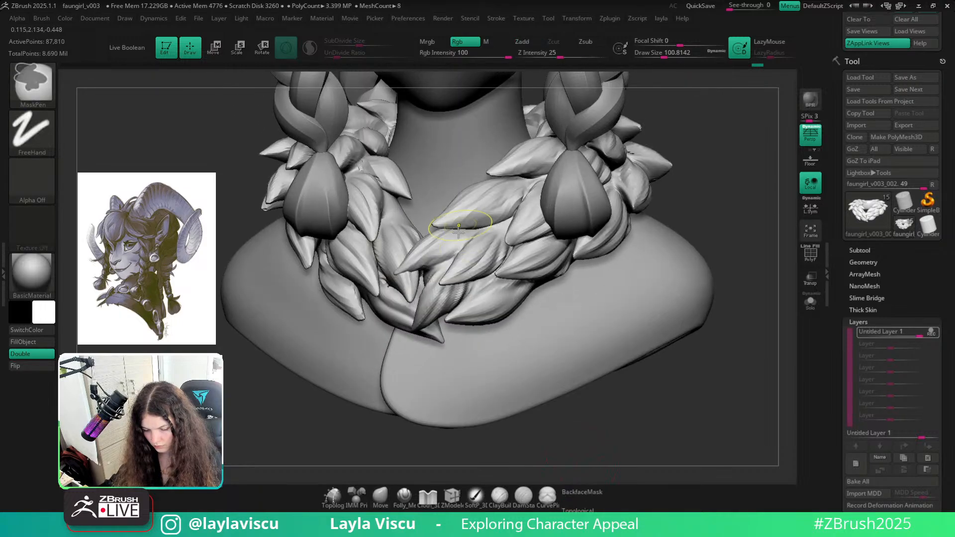
{"action": "right_click_drag", "start_coordinate": [458, 231], "coordinate": [408, 137], "text": "ctrl"}
{"action": "key", "text": "ctrl+z"}
{"action": "mouse_move", "coordinate": [368, 175]}
{"action": "left_mouse_down", "text": "ctrl"}
{"action": "mouse_move", "coordinate": [380, 175]}
{"action": "mouse_move", "coordinate": [356, 151]}
{"action": "left_mouse_up", "text": "ctrl"}
{"action": "key", "text": "s"}
{"action": "right_click_drag", "start_coordinate": [398, 160], "coordinate": [635, 176], "text": "ctrl"}
{"action": "left_click", "coordinate": [635, 175], "text": "ctrl"}
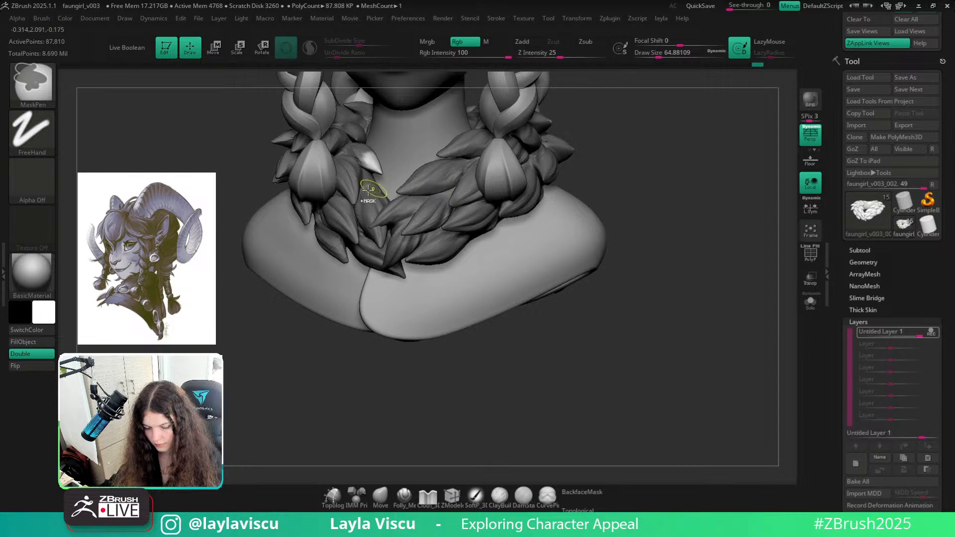
{"action": "right_click_drag", "start_coordinate": [367, 161], "coordinate": [724, 202], "text": "ctrl"}
Pull the unmasked tuft downward with the Move brush at a draw size of about 128, and clear the mask
{"action": "key", "text": "b"}
{"action": "key", "text": "m"}
{"action": "key", "text": "v"}
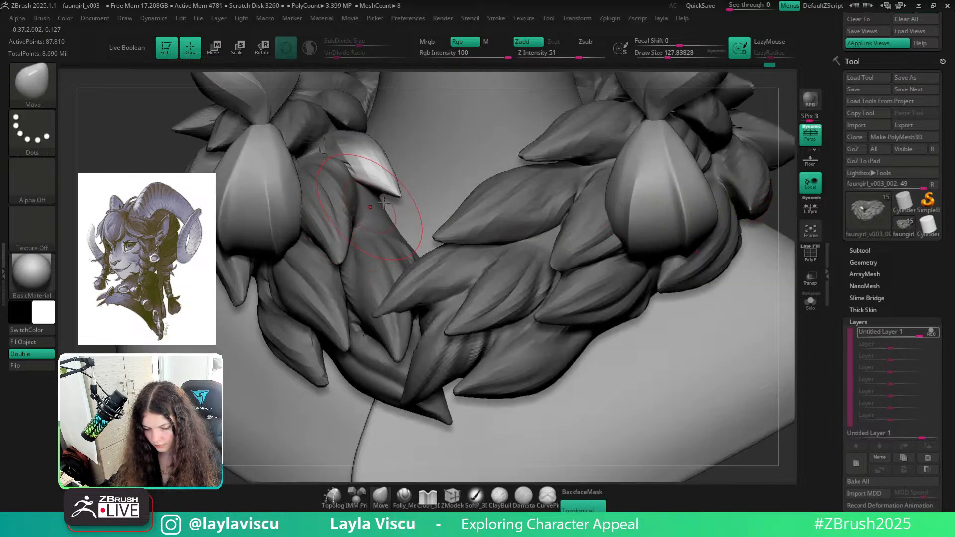
{"action": "left_click_drag", "start_coordinate": [397, 193], "coordinate": [392, 233]}
{"action": "right_click_drag", "start_coordinate": [391, 233], "coordinate": [594, 229], "text": "ctrl"}
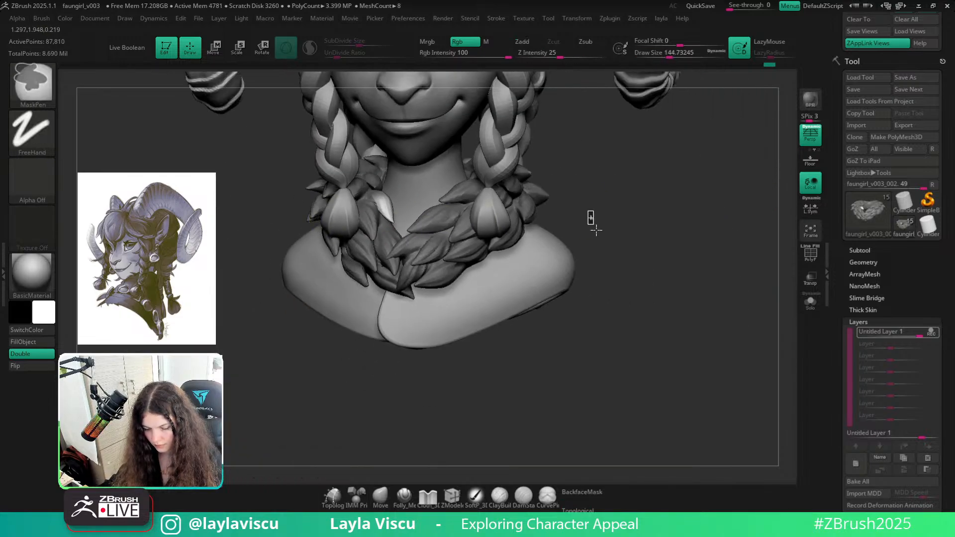
{"action": "left_click_drag", "start_coordinate": [595, 229], "coordinate": [605, 218], "text": "ctrl"}
{"action": "right_click_drag", "start_coordinate": [605, 219], "coordinate": [625, 252], "text": "alt"}
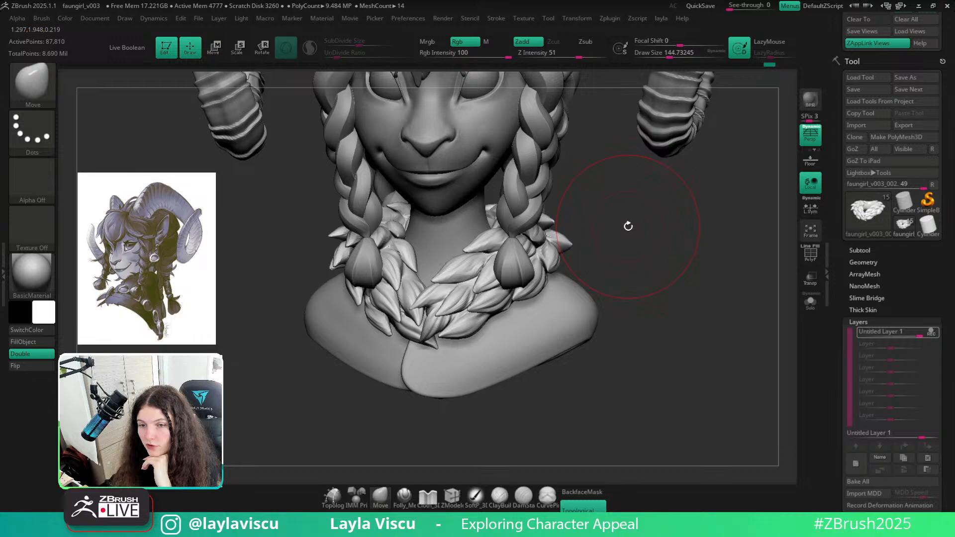
{"action": "key", "text": "ctrl"}
{"action": "mouse_move", "coordinate": [648, 285]}
{"action": "right_mouse_down", "text": "ctrl"}
{"action": "mouse_move", "coordinate": [602, 254]}
{"action": "mouse_move", "coordinate": [598, 304]}
{"action": "right_mouse_up", "text": "ctrl"}
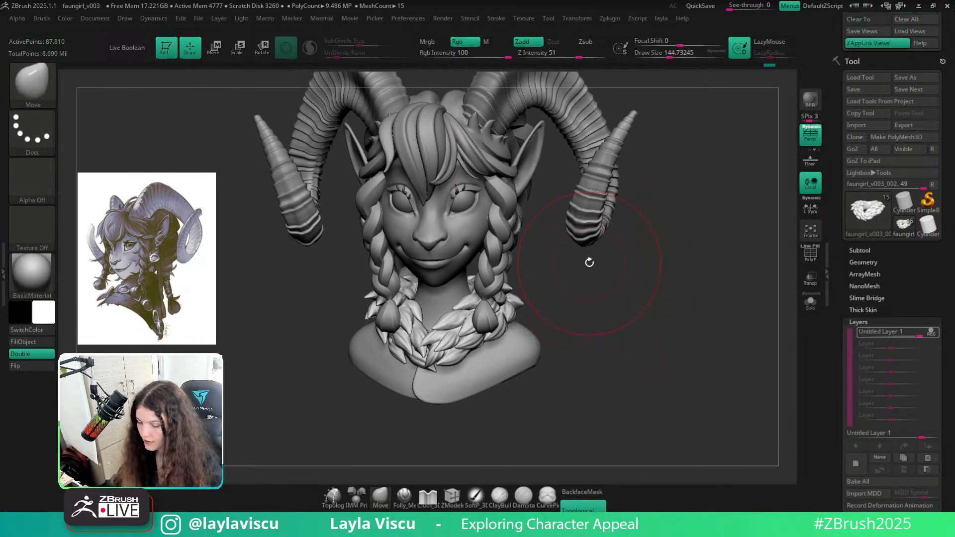
Prepare the ChiselOrganic brush with the Animal_Fur01 shape for adding tufts along the collar's lower front edge
{"action": "key", "text": "b"}
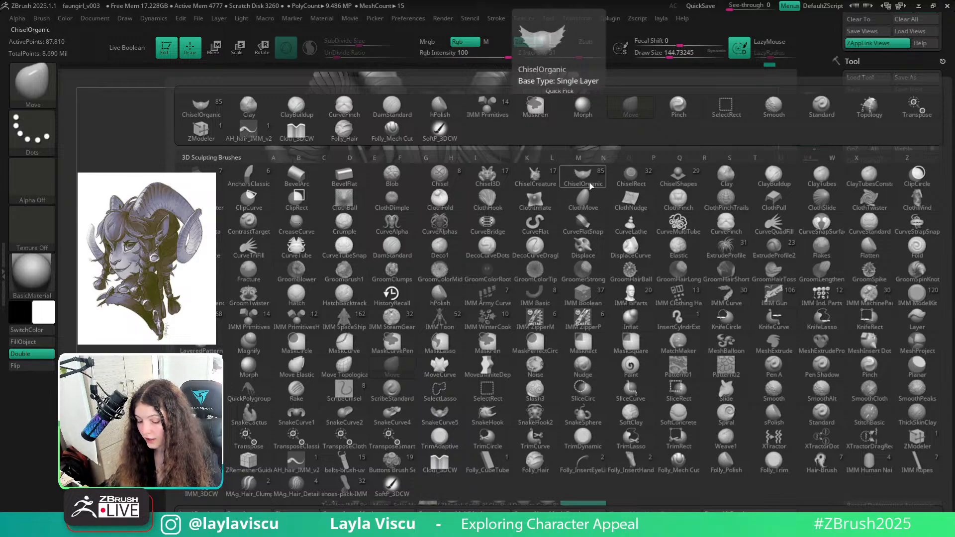
{"action": "left_click", "coordinate": [589, 185]}
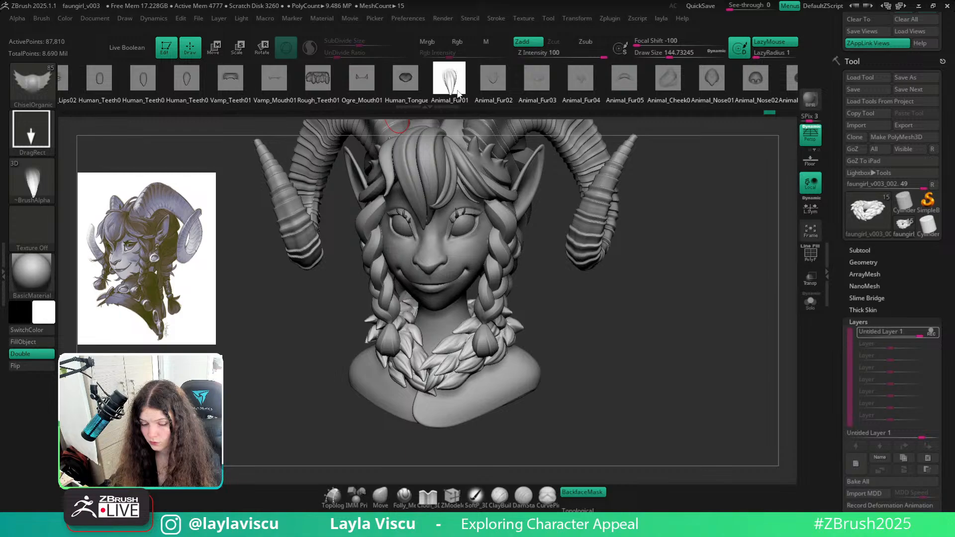
{"action": "left_click_drag", "start_coordinate": [416, 93], "coordinate": [889, 91]}
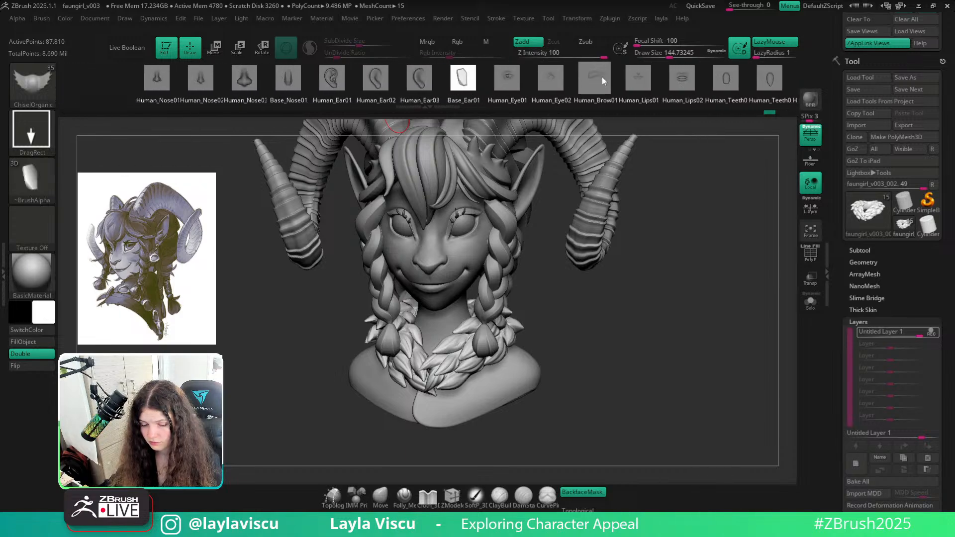
{"action": "mouse_move", "coordinate": [602, 81]}
{"action": "left_mouse_down"}
{"action": "mouse_move", "coordinate": [297, 81]}
{"action": "mouse_move", "coordinate": [546, 94]}
{"action": "left_mouse_up"}
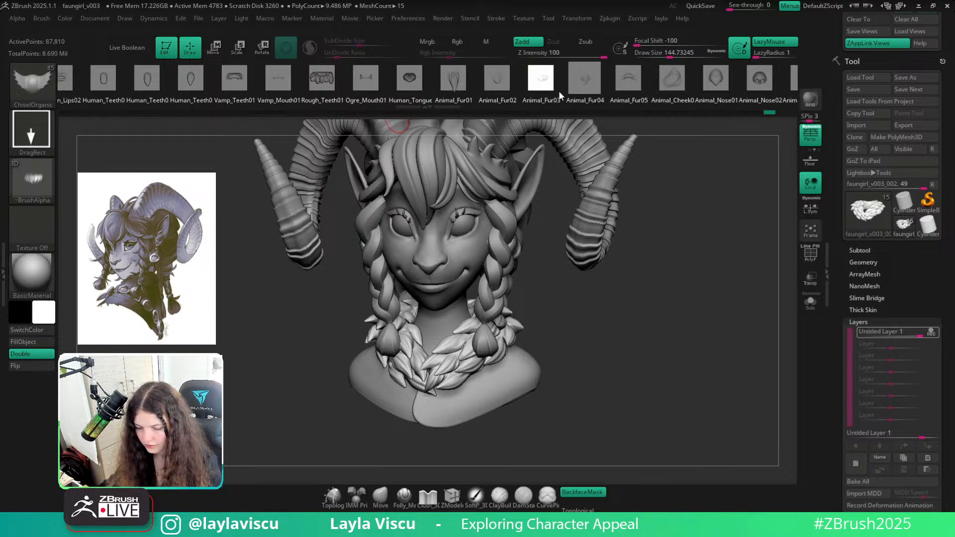
{"action": "left_click", "coordinate": [448, 87]}
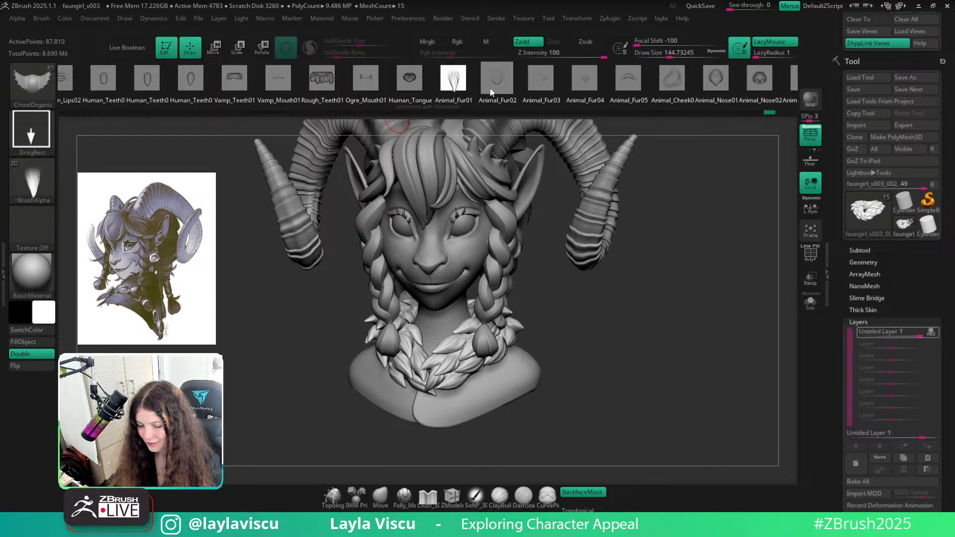
{"action": "mouse_move", "coordinate": [622, 335]}
{"action": "left_mouse_down"}
{"action": "mouse_move", "coordinate": [633, 314]}
{"action": "mouse_move", "coordinate": [613, 314]}
{"action": "mouse_move", "coordinate": [639, 307]}
{"action": "left_mouse_up"}
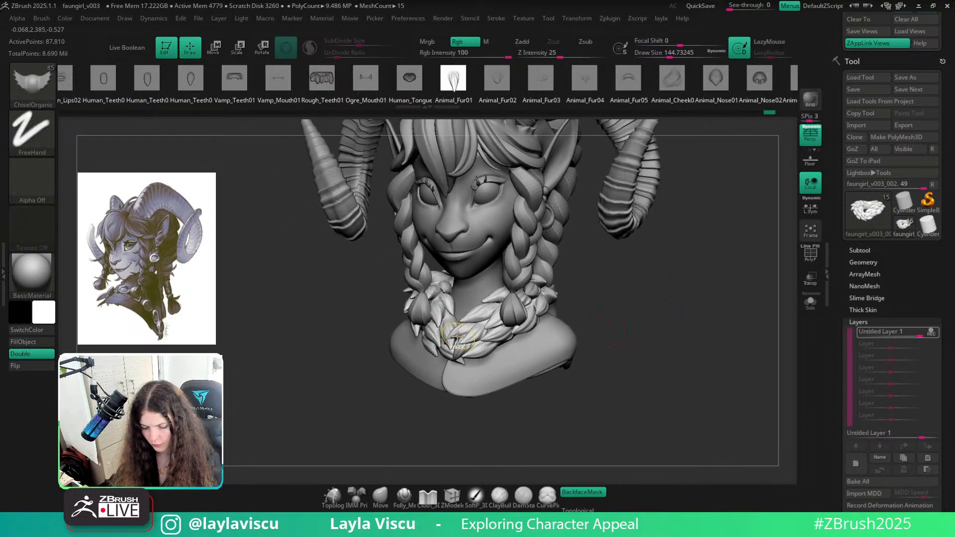
{"action": "mouse_move", "coordinate": [453, 343]}
{"action": "right_mouse_down", "text": "ctrl"}
{"action": "mouse_move", "coordinate": [393, 347]}
{"action": "mouse_move", "coordinate": [438, 363]}
{"action": "right_mouse_up", "text": "ctrl"}
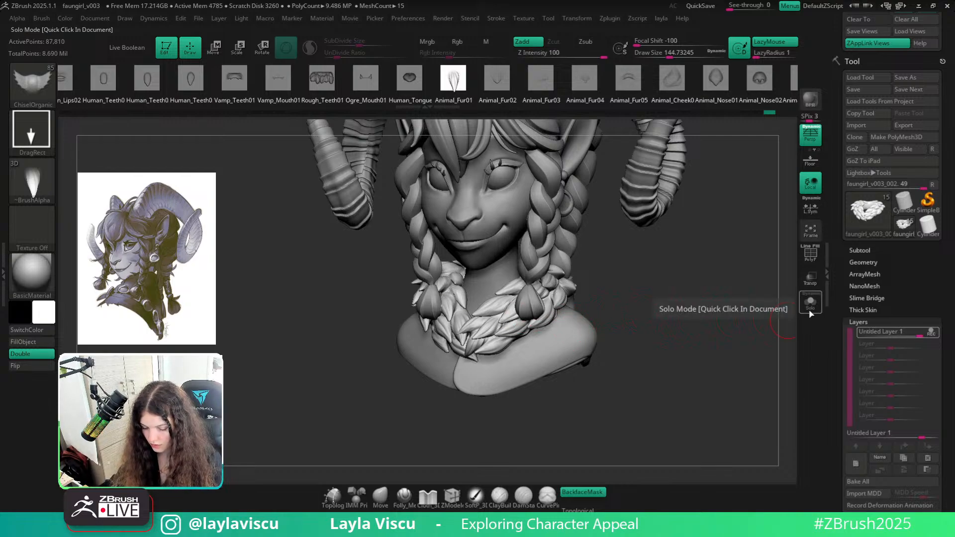
{"action": "mouse_move", "coordinate": [689, 328]}
{"action": "right_mouse_down", "text": "ctrl"}
{"action": "mouse_move", "coordinate": [493, 340]}
{"action": "mouse_move", "coordinate": [502, 386]}
{"action": "mouse_move", "coordinate": [516, 384]}
{"action": "right_mouse_up", "text": "ctrl"}
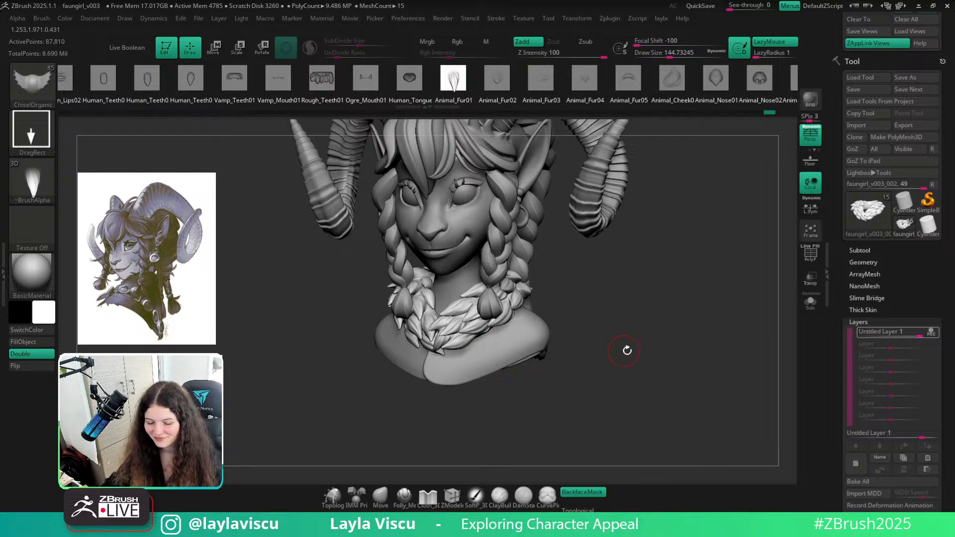
{"action": "mouse_move", "coordinate": [497, 347]}
{"action": "right_mouse_down", "text": "ctrl"}
{"action": "mouse_move", "coordinate": [502, 372]}
{"action": "mouse_move", "coordinate": [486, 351]}
{"action": "right_mouse_up", "text": "ctrl"}
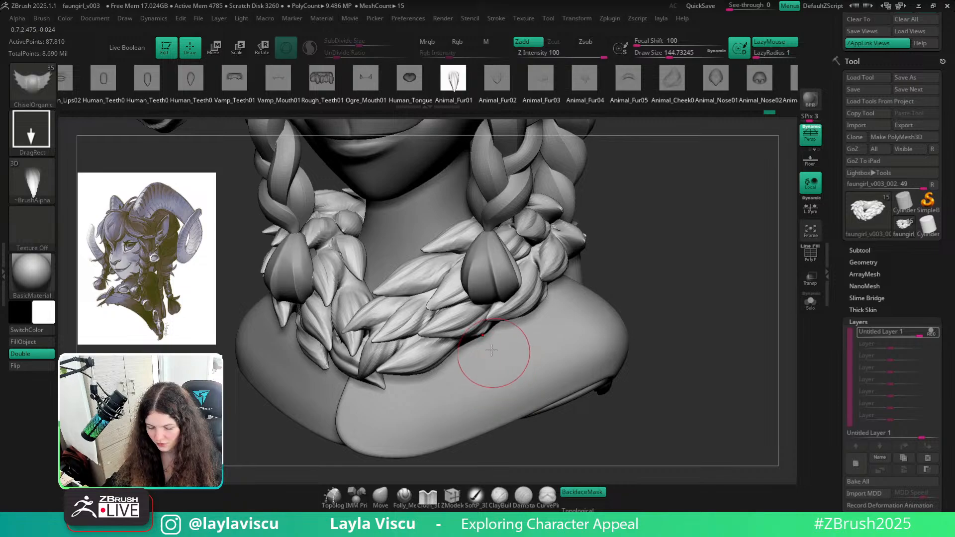
{"action": "key", "text": "s"}
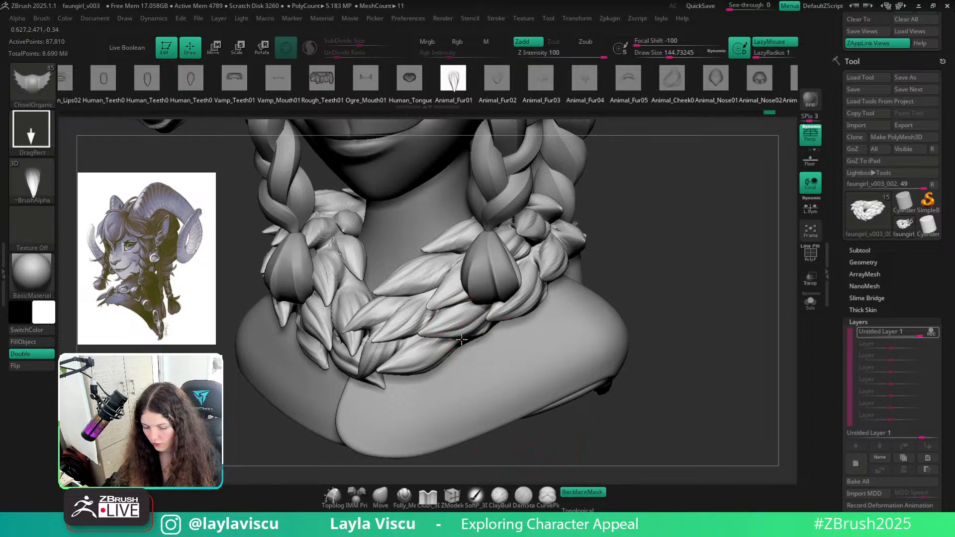
Pull the fur clump along the collar's lower front edge with the Move brush, reducing the draw size to about 44
{"action": "left_click", "coordinate": [380, 495]}
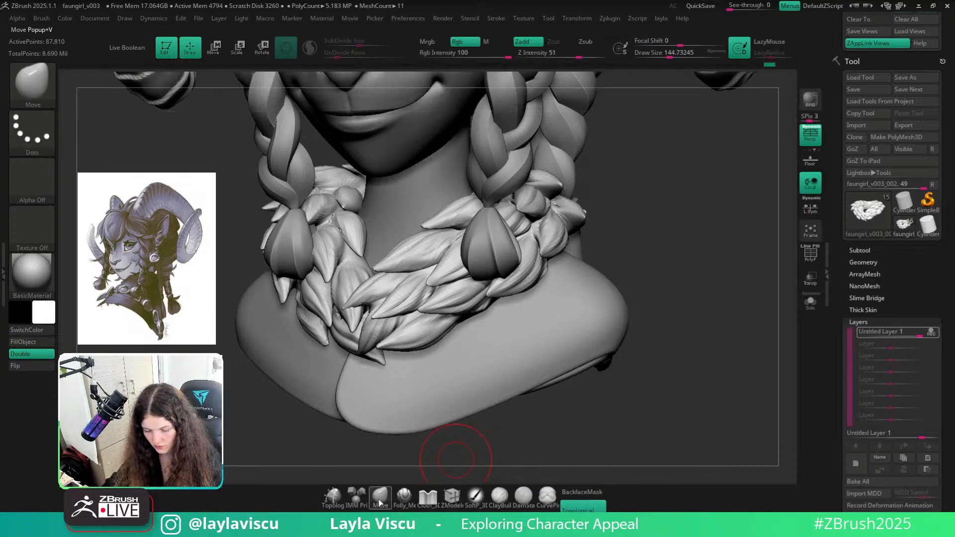
{"action": "left_click_drag", "start_coordinate": [459, 315], "coordinate": [483, 306]}
{"action": "key", "text": "bracketleft"}
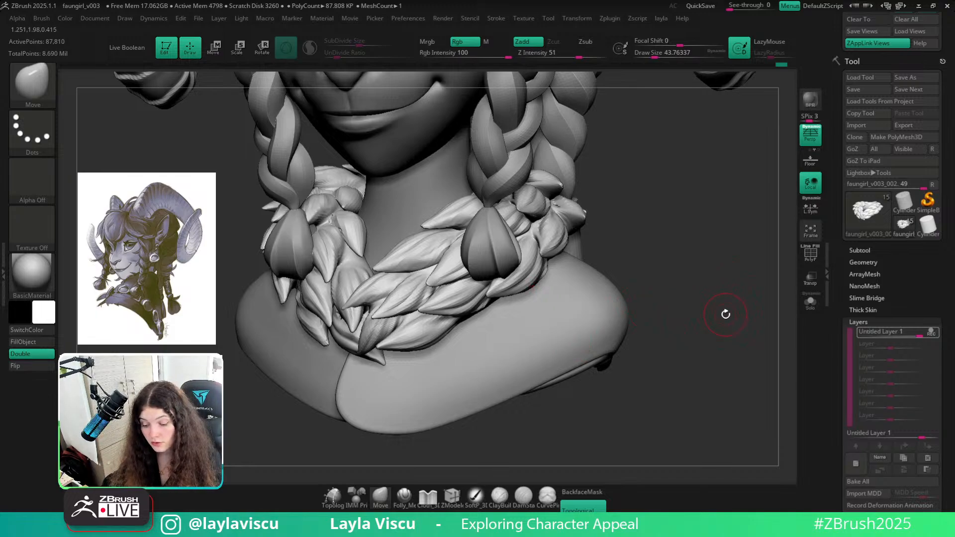
{"action": "mouse_move", "coordinate": [727, 313]}
{"action": "left_mouse_down"}
{"action": "mouse_move", "coordinate": [712, 314]}
{"action": "mouse_move", "coordinate": [726, 280]}
{"action": "mouse_move", "coordinate": [793, 256]}
{"action": "left_mouse_up"}
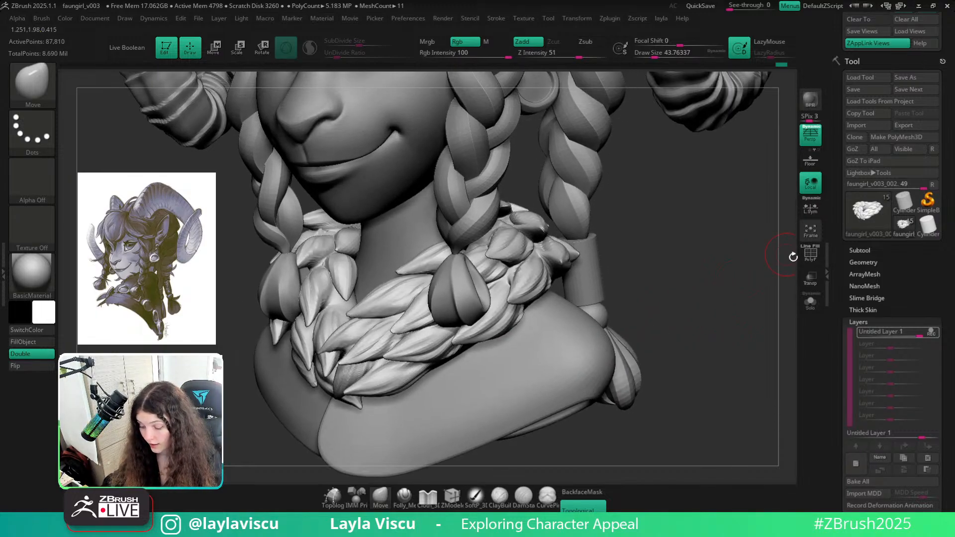
Isolate the fur collar and smooth the surface between the outer clumps on the character's left side
{"action": "left_click", "coordinate": [810, 302]}
{"action": "key", "text": "ctrl"}
{"action": "key", "text": "d"}
{"action": "left_click_drag", "start_coordinate": [667, 290], "coordinate": [667, 246]}
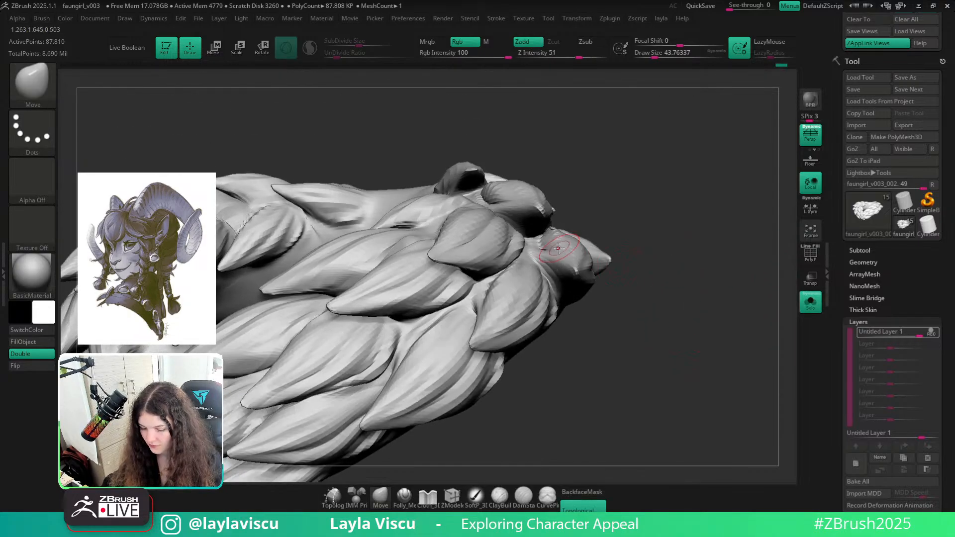
{"action": "left_click_drag", "start_coordinate": [558, 246], "coordinate": [538, 248], "text": "shift"}
{"action": "key", "text": "f"}
{"action": "mouse_move", "coordinate": [674, 245]}
{"action": "left_mouse_down"}
{"action": "mouse_move", "coordinate": [690, 273]}
{"action": "mouse_move", "coordinate": [738, 303]}
{"action": "left_mouse_up"}
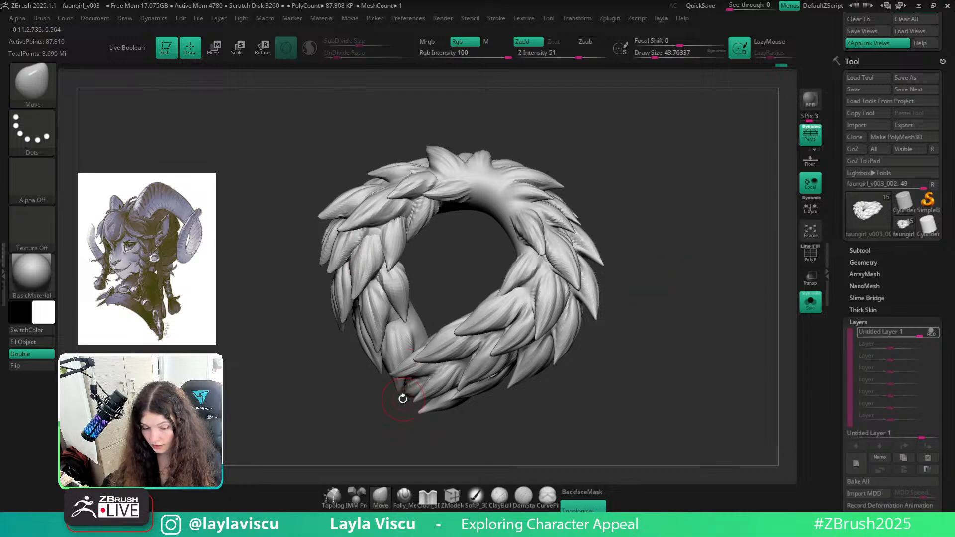
Turn off topological masking, smooth the root of a collar fur clump with a draw size of about 83, and end the isolation
{"action": "left_click_drag", "start_coordinate": [516, 315], "coordinate": [502, 290]}
{"action": "right_click_drag", "start_coordinate": [354, 233], "coordinate": [479, 296], "text": "alt"}
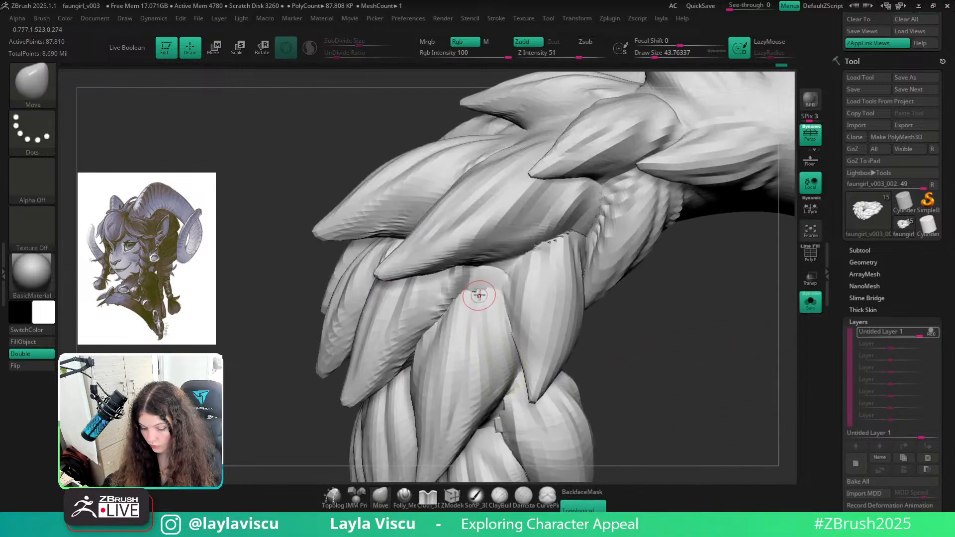
{"action": "left_click", "coordinate": [575, 507]}
{"action": "key", "text": "bracketright"}
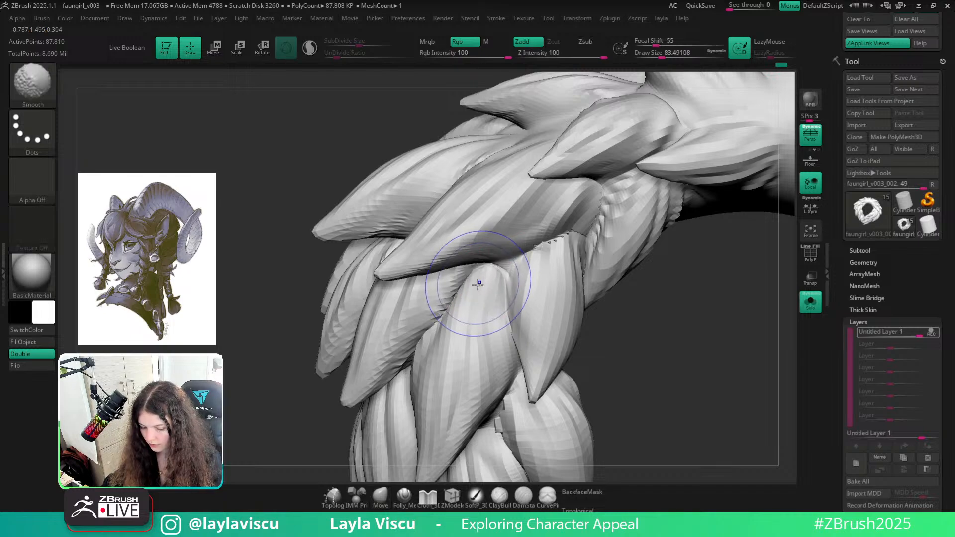
{"action": "mouse_move", "coordinate": [464, 301]}
{"action": "right_mouse_down", "text": "ctrl"}
{"action": "mouse_move", "coordinate": [535, 333]}
{"action": "mouse_move", "coordinate": [560, 254]}
{"action": "mouse_move", "coordinate": [516, 320]}
{"action": "mouse_move", "coordinate": [475, 301]}
{"action": "mouse_move", "coordinate": [652, 273]}
{"action": "right_mouse_up", "text": "ctrl"}
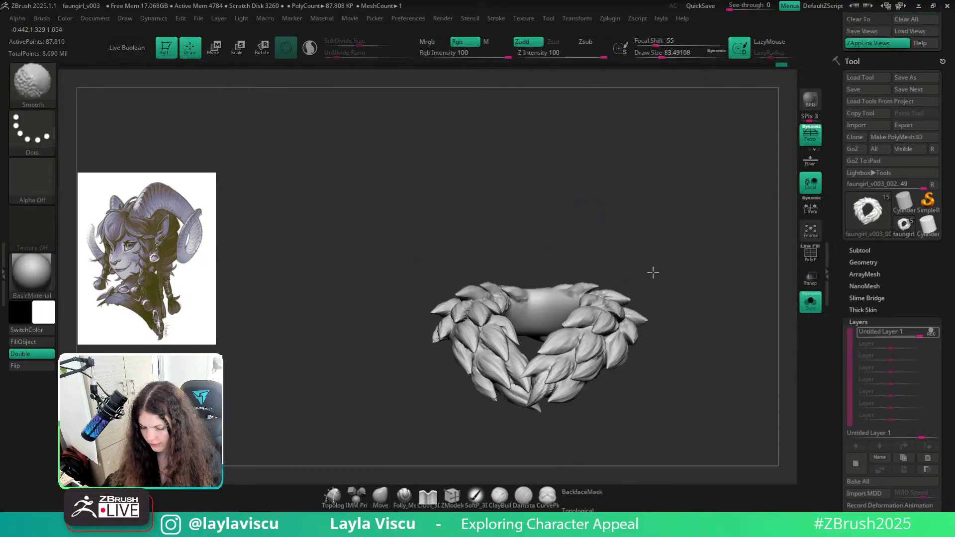
{"action": "left_click", "coordinate": [810, 304]}
{"action": "mouse_move", "coordinate": [718, 314]}
{"action": "right_mouse_down"}
{"action": "mouse_move", "coordinate": [727, 347]}
{"action": "mouse_move", "coordinate": [713, 347]}
{"action": "mouse_move", "coordinate": [745, 348]}
{"action": "mouse_move", "coordinate": [699, 358]}
{"action": "mouse_move", "coordinate": [729, 347]}
{"action": "mouse_move", "coordinate": [644, 311]}
{"action": "mouse_move", "coordinate": [737, 307]}
{"action": "right_mouse_up"}
Switch to the ChiselOrganic brush with the Animal_Fur01 shape and work on the isolated collar's outer fur, restoring the full bust
{"action": "key", "text": "b"}
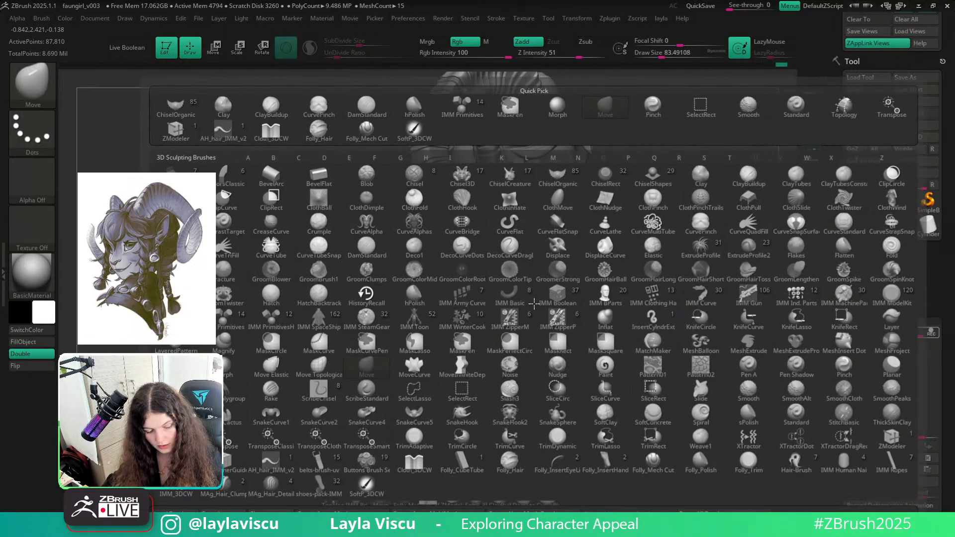
{"action": "key", "text": "i"}
{"action": "key", "text": "Escape"}
{"action": "key", "text": "b"}
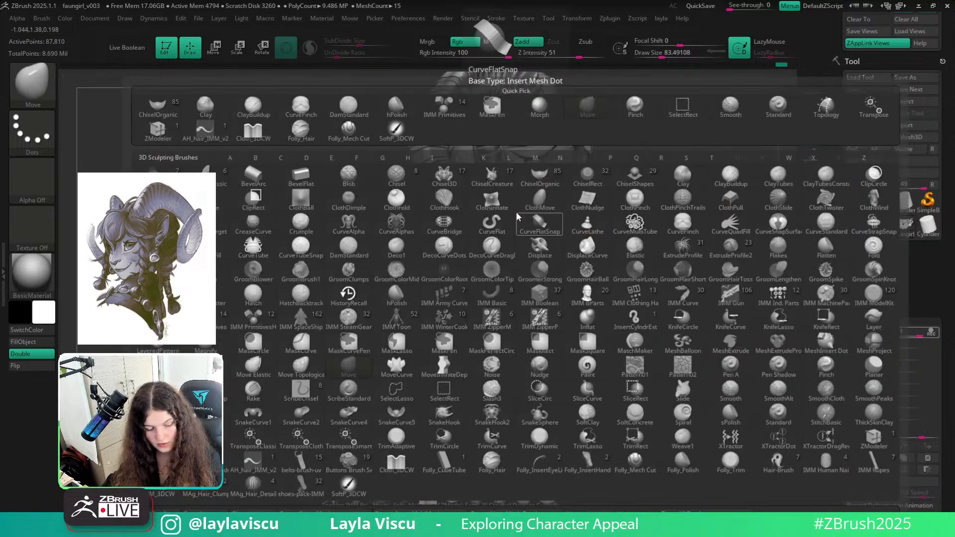
{"action": "key", "text": "i"}
{"action": "key", "text": "Escape"}
{"action": "key", "text": "b"}
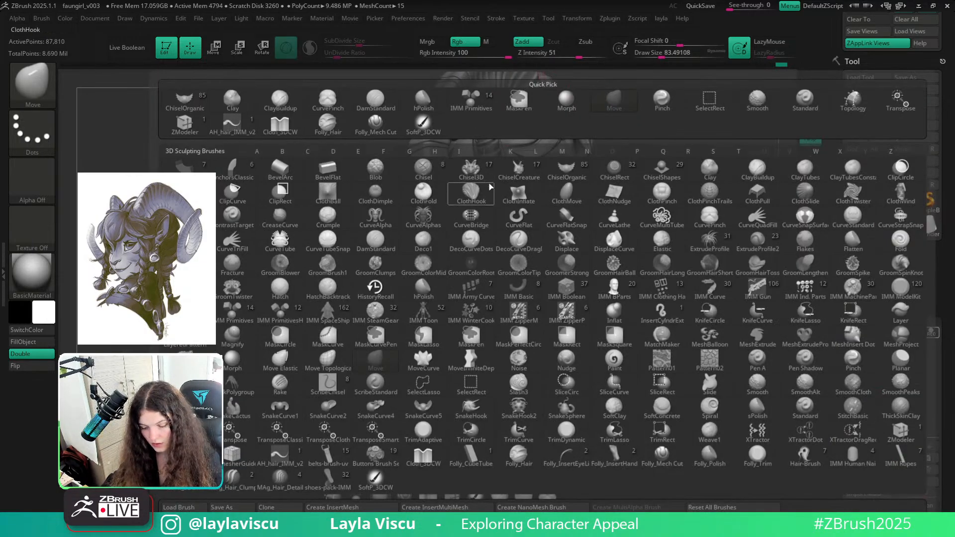
{"action": "left_click", "coordinate": [566, 177]}
{"action": "right_click_drag", "start_coordinate": [606, 302], "coordinate": [706, 343], "text": "ctrl"}
{"action": "left_click", "coordinate": [811, 302]}
{"action": "mouse_move", "coordinate": [644, 341]}
{"action": "left_mouse_down"}
{"action": "mouse_move", "coordinate": [672, 284]}
{"action": "mouse_move", "coordinate": [643, 336]}
{"action": "left_mouse_up"}
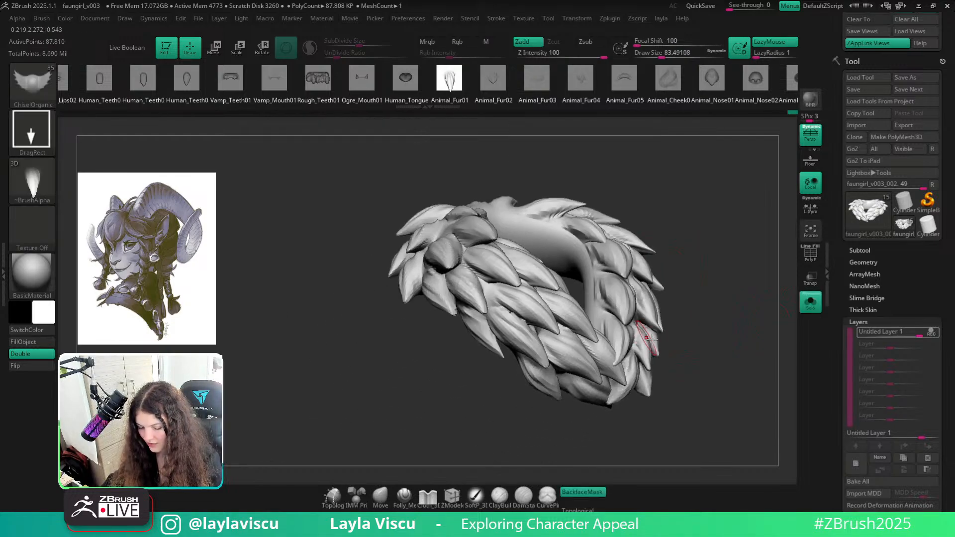
{"action": "left_click", "coordinate": [811, 302]}
{"action": "right_click_drag", "start_coordinate": [729, 284], "coordinate": [484, 426], "text": "ctrl"}
Reshape the fur above the character's right shoulder using the Move brush with a draw size of about 132
{"action": "left_click", "coordinate": [380, 496]}
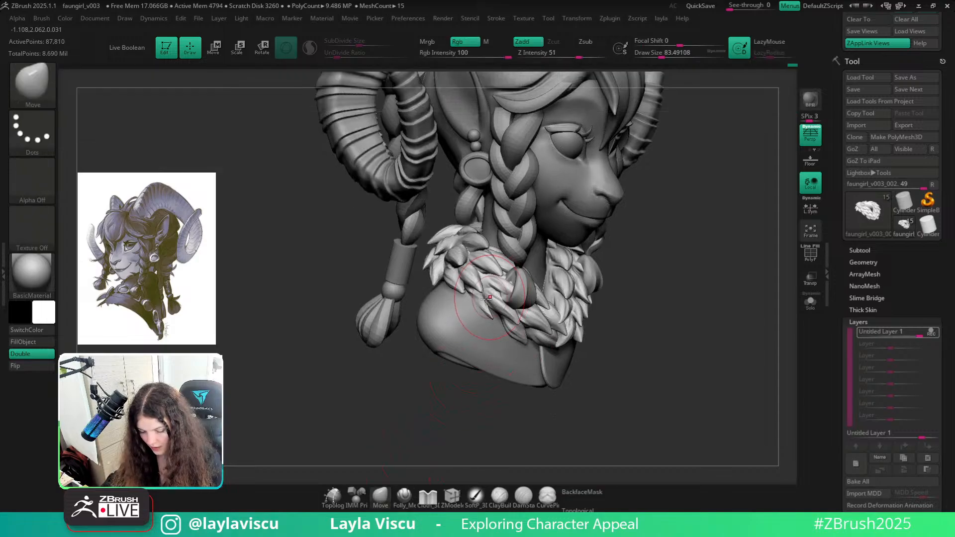
{"action": "key", "text": "s"}
{"action": "left_click_drag", "start_coordinate": [479, 303], "coordinate": [468, 283]}
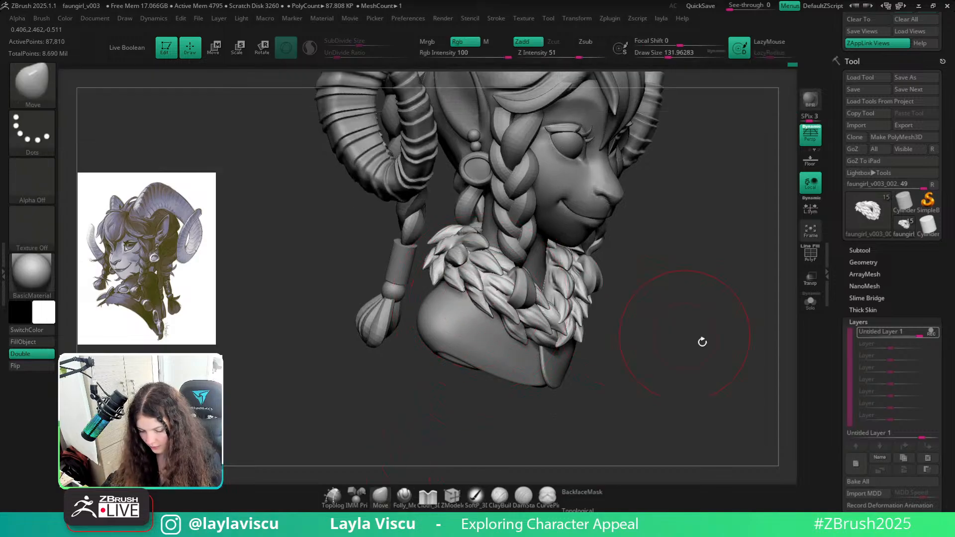
{"action": "left_click_drag", "start_coordinate": [701, 341], "coordinate": [744, 354], "text": "shift"}
{"action": "right_click_drag", "start_coordinate": [743, 353], "coordinate": [500, 380], "text": "ctrl"}
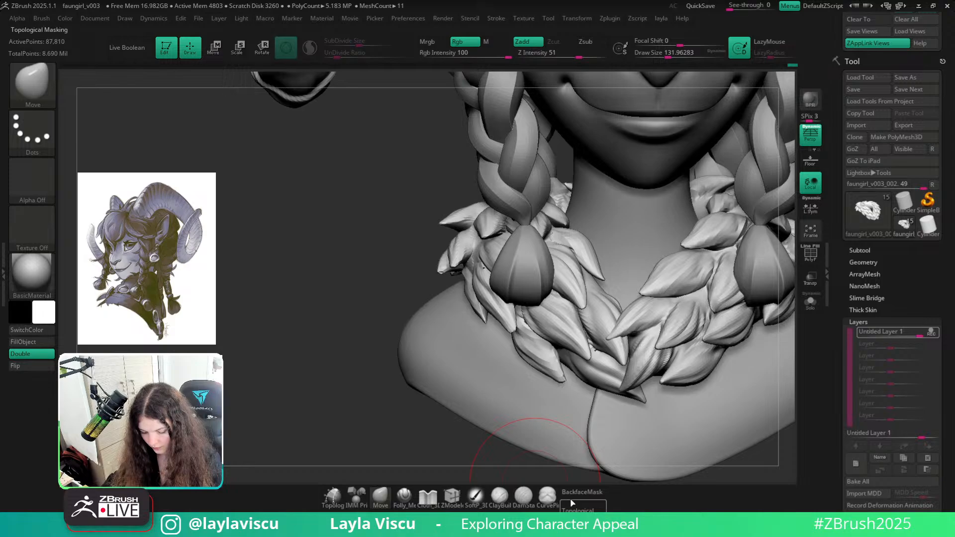
Enable topological and backface masking and nudge the fur on the collar's right side with a draw size of about 94
{"action": "left_click", "coordinate": [572, 506]}
{"action": "left_click", "coordinate": [573, 492]}
{"action": "right_click_drag", "start_coordinate": [417, 467], "coordinate": [493, 447]}
{"action": "key", "text": "s"}
{"action": "mouse_move", "coordinate": [466, 293]}
{"action": "left_mouse_down"}
{"action": "mouse_move", "coordinate": [454, 294]}
{"action": "mouse_move", "coordinate": [463, 299]}
{"action": "left_mouse_up"}
Examine the whole bust and the fur collar from the front and three-quarter angles
{"action": "right_click_drag", "start_coordinate": [333, 409], "coordinate": [672, 354], "text": "shift"}
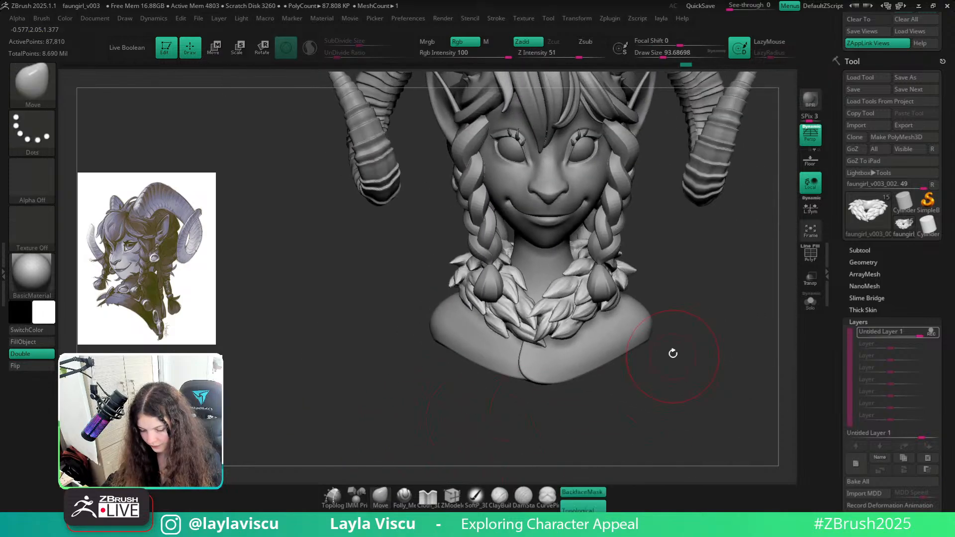
{"action": "right_click_drag", "start_coordinate": [616, 369], "coordinate": [623, 340], "text": "alt"}
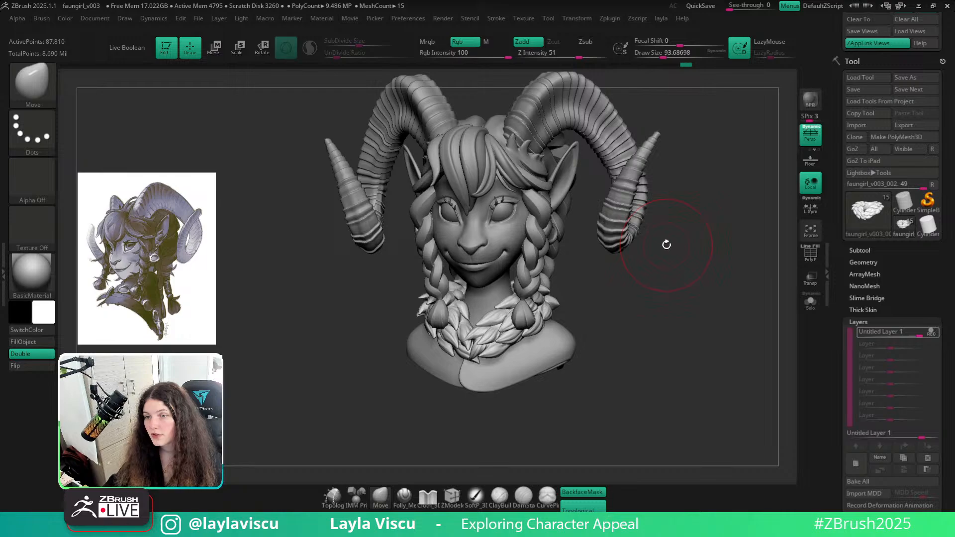
{"action": "left_click_drag", "start_coordinate": [695, 269], "coordinate": [678, 278]}
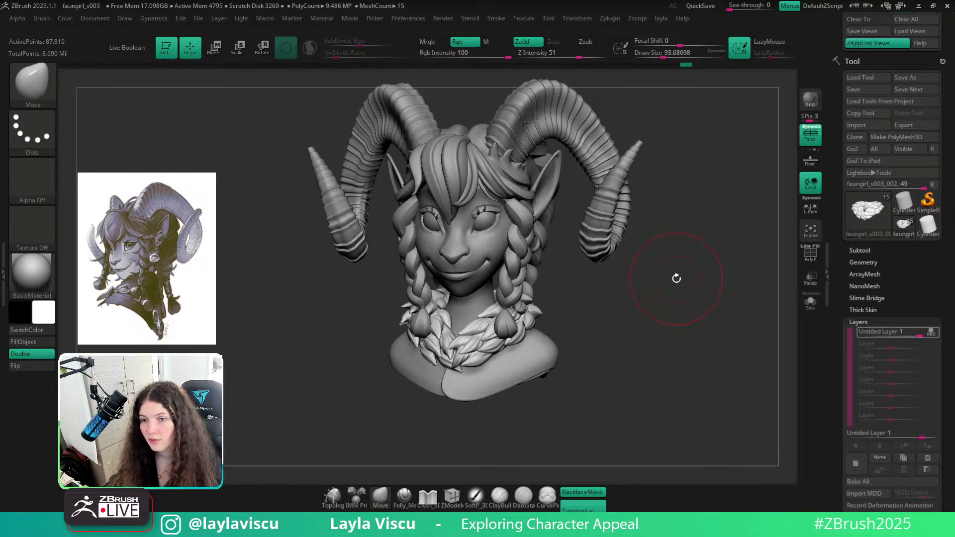
{"action": "mouse_move", "coordinate": [675, 279]}
{"action": "left_mouse_down"}
{"action": "mouse_move", "coordinate": [661, 283]}
{"action": "mouse_move", "coordinate": [669, 255]}
{"action": "left_mouse_up"}
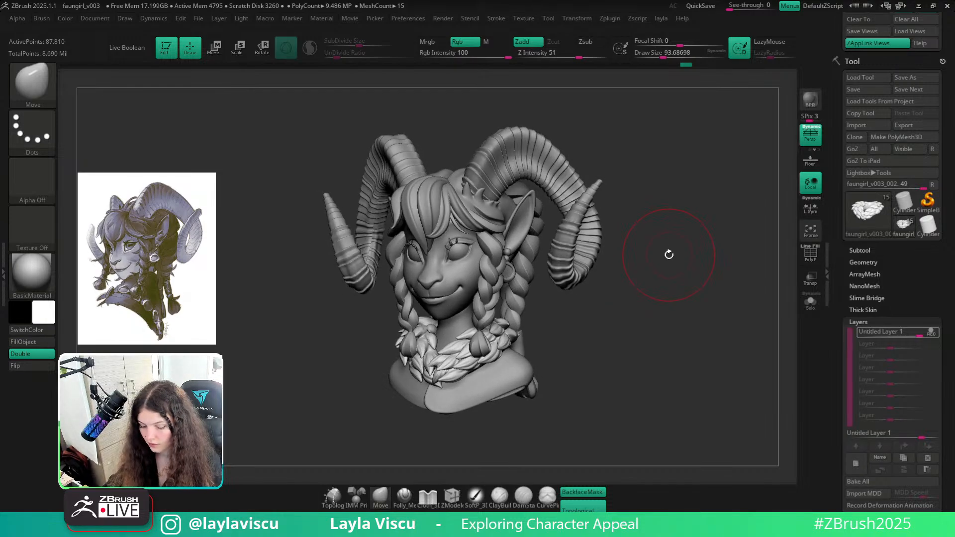
{"action": "left_click_drag", "start_coordinate": [684, 369], "coordinate": [681, 325], "text": "alt"}
{"action": "mouse_move", "coordinate": [486, 341]}
{"action": "right_mouse_down", "text": "alt"}
{"action": "mouse_move", "coordinate": [568, 364]}
{"action": "mouse_move", "coordinate": [655, 366]}
{"action": "mouse_move", "coordinate": [635, 377]}
{"action": "right_mouse_up", "text": "alt"}
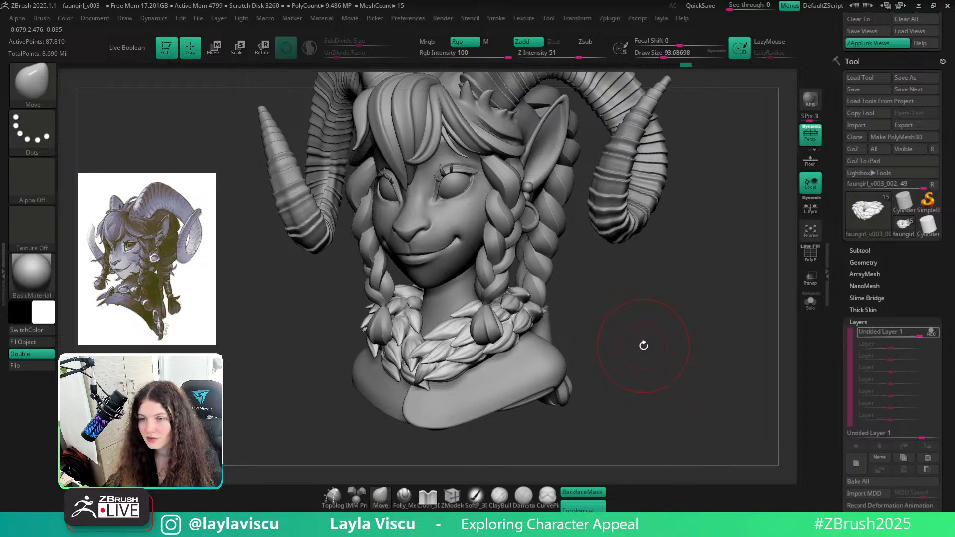
{"action": "mouse_move", "coordinate": [657, 334]}
{"action": "left_mouse_down"}
{"action": "mouse_move", "coordinate": [642, 337]}
{"action": "mouse_move", "coordinate": [661, 346]}
{"action": "mouse_move", "coordinate": [733, 314]}
{"action": "mouse_move", "coordinate": [692, 313]}
{"action": "mouse_move", "coordinate": [599, 345]}
{"action": "mouse_move", "coordinate": [626, 309]}
{"action": "mouse_move", "coordinate": [571, 367]}
{"action": "left_mouse_up"}
{"action": "left_click_drag", "start_coordinate": [672, 344], "coordinate": [646, 337]}
Stamp Animal_Fur01 clumps along the collar's lower left side with the ChiselOrganic brush, undoing the unwanted stroke
{"action": "key", "text": "b"}
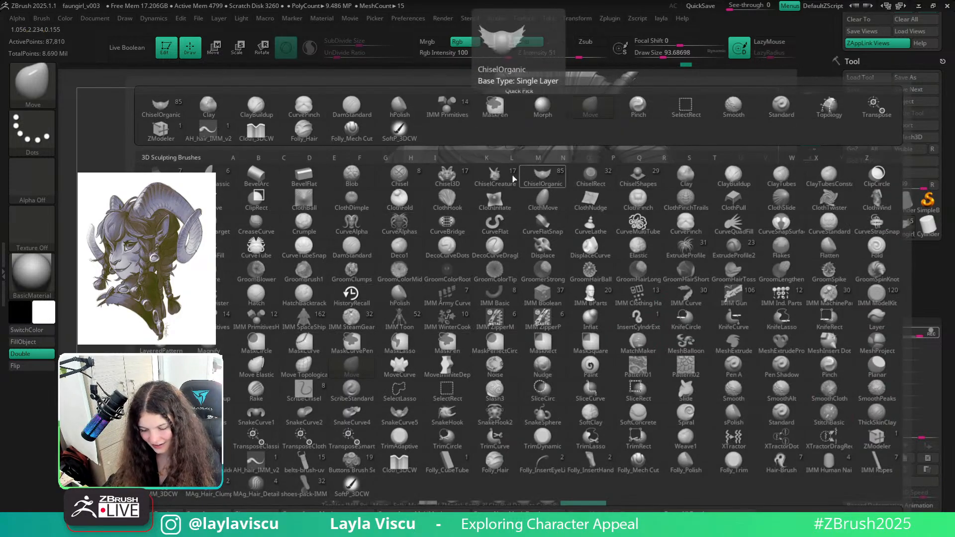
{"action": "left_click", "coordinate": [542, 175]}
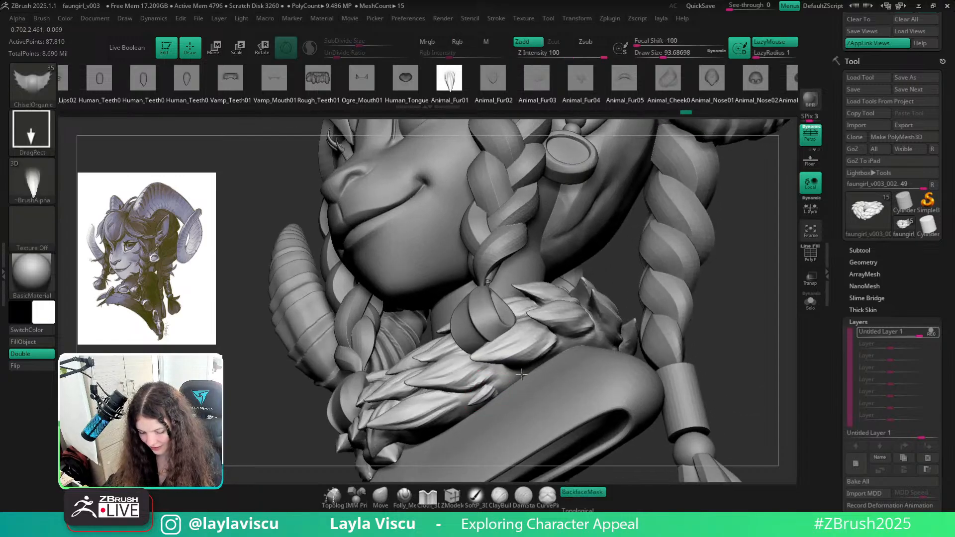
{"action": "left_click_drag", "start_coordinate": [739, 343], "coordinate": [685, 350]}
{"action": "key", "text": "ctrl+z"}
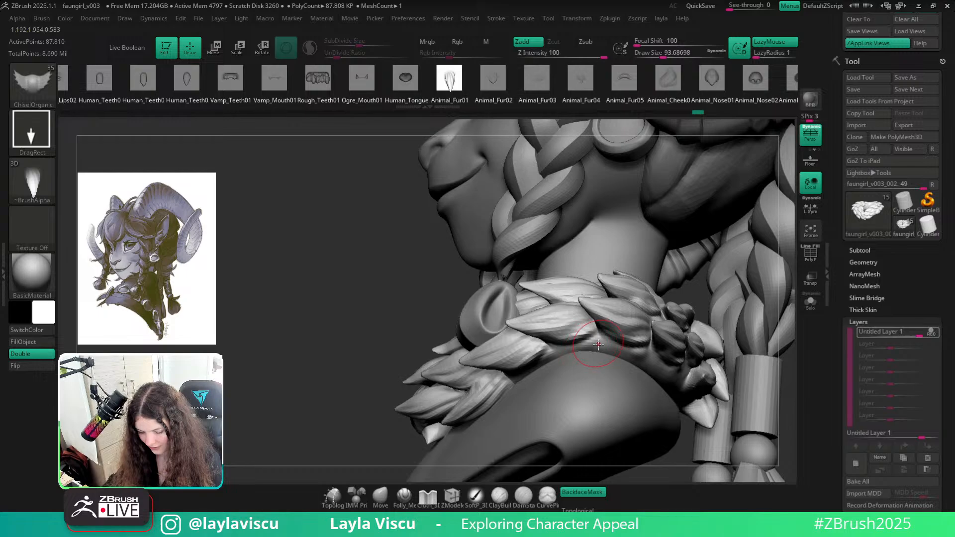
{"action": "left_click_drag", "start_coordinate": [601, 348], "coordinate": [682, 352]}
{"action": "right_click_drag", "start_coordinate": [650, 363], "coordinate": [430, 484], "text": "ctrl"}
Turn off backface masking and pull the fur tip below the left front braid with the Move brush at draw size about 31
{"action": "left_click", "coordinate": [380, 496]}
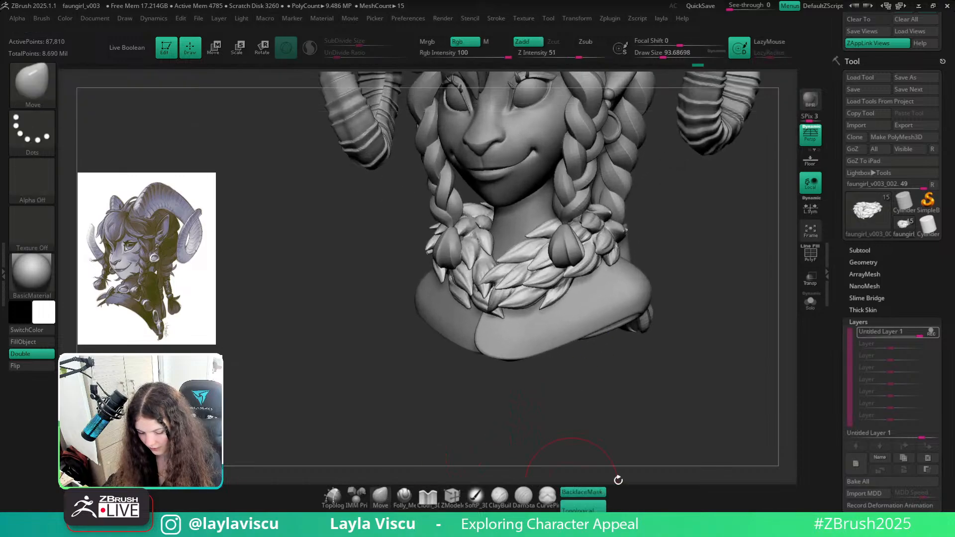
{"action": "right_click_drag", "start_coordinate": [618, 480], "coordinate": [637, 482]}
{"action": "left_click", "coordinate": [576, 494]}
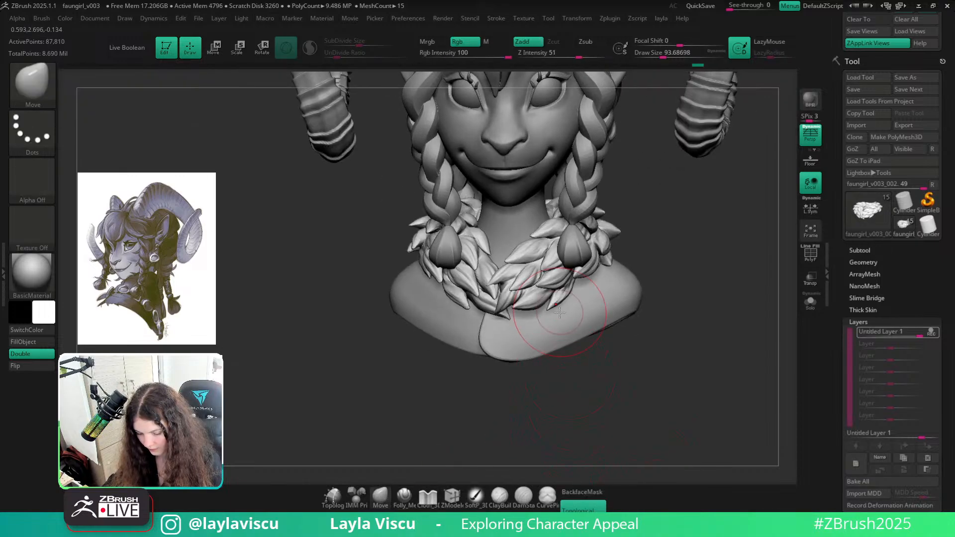
{"action": "key", "text": "s"}
{"action": "left_click_drag", "start_coordinate": [559, 317], "coordinate": [563, 299]}
{"action": "key", "text": "s"}
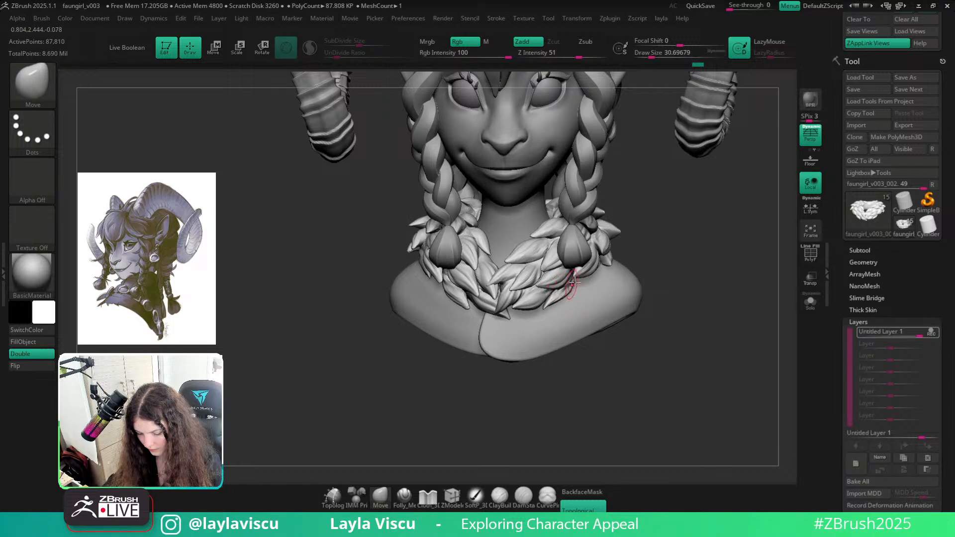
Reposition the outer fur clumps above the character's left shoulder with the Move brush, using a draw size of about 41
{"action": "right_click_drag", "start_coordinate": [694, 275], "coordinate": [616, 276]}
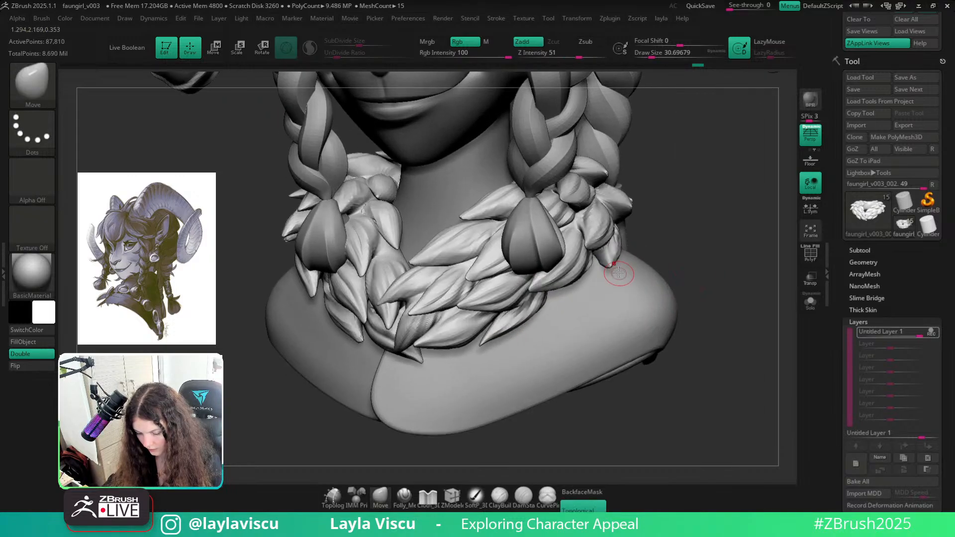
{"action": "key", "text": "s"}
{"action": "mouse_move", "coordinate": [617, 277]}
{"action": "left_mouse_down"}
{"action": "mouse_move", "coordinate": [627, 277]}
{"action": "mouse_move", "coordinate": [592, 269]}
{"action": "left_mouse_up"}
{"action": "key", "text": "s"}
{"action": "mouse_move", "coordinate": [606, 329]}
{"action": "right_mouse_down", "text": "ctrl"}
{"action": "mouse_move", "coordinate": [612, 262]}
{"action": "mouse_move", "coordinate": [608, 347]}
{"action": "right_mouse_up", "text": "ctrl"}
{"action": "key", "text": "s"}
{"action": "left_click_drag", "start_coordinate": [606, 302], "coordinate": [591, 302]}
{"action": "right_click_drag", "start_coordinate": [578, 270], "coordinate": [643, 359], "text": "ctrl"}
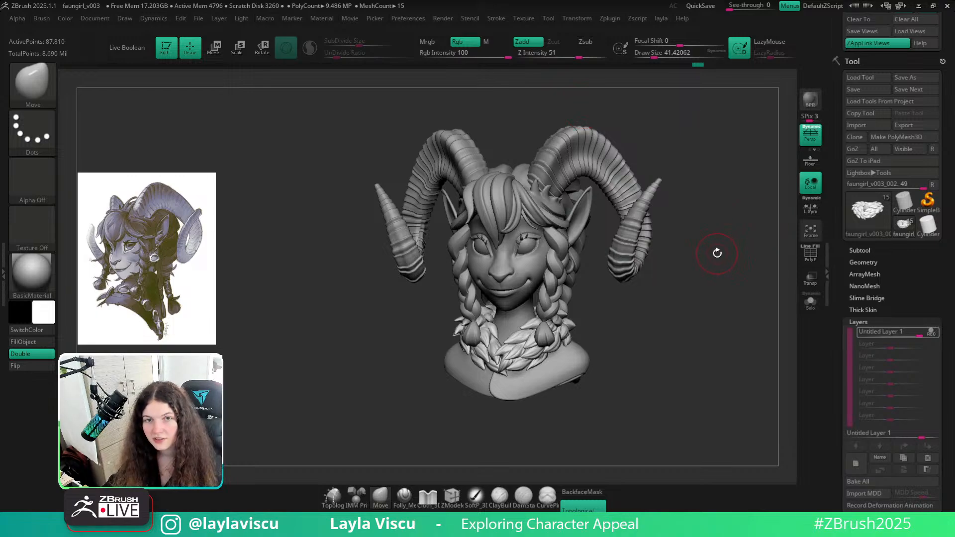
{"action": "right_click_drag", "start_coordinate": [714, 252], "coordinate": [710, 243]}
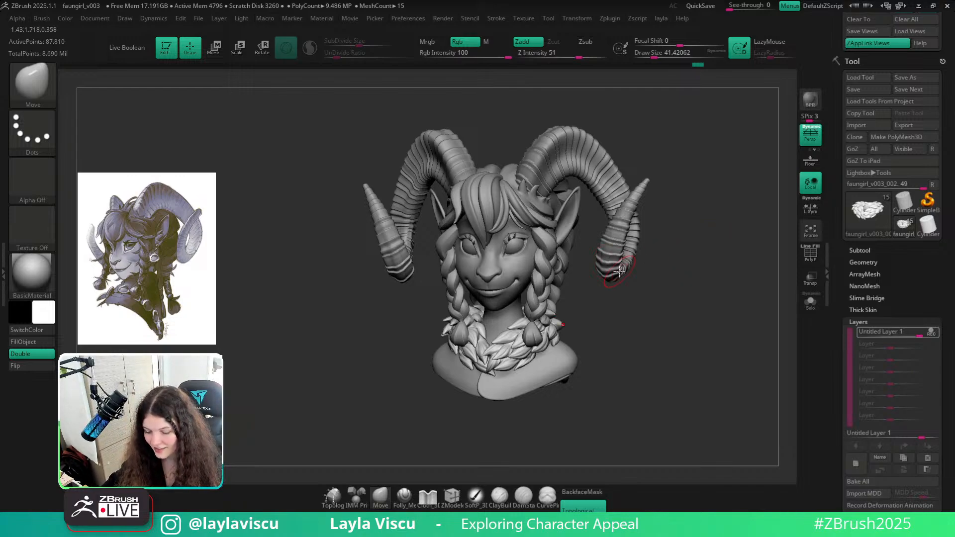
Enable backface masking and adjust the lower fur clump left of the collar's center with a draw size of about 80
{"action": "right_click_drag", "start_coordinate": [669, 332], "coordinate": [607, 484], "text": "alt"}
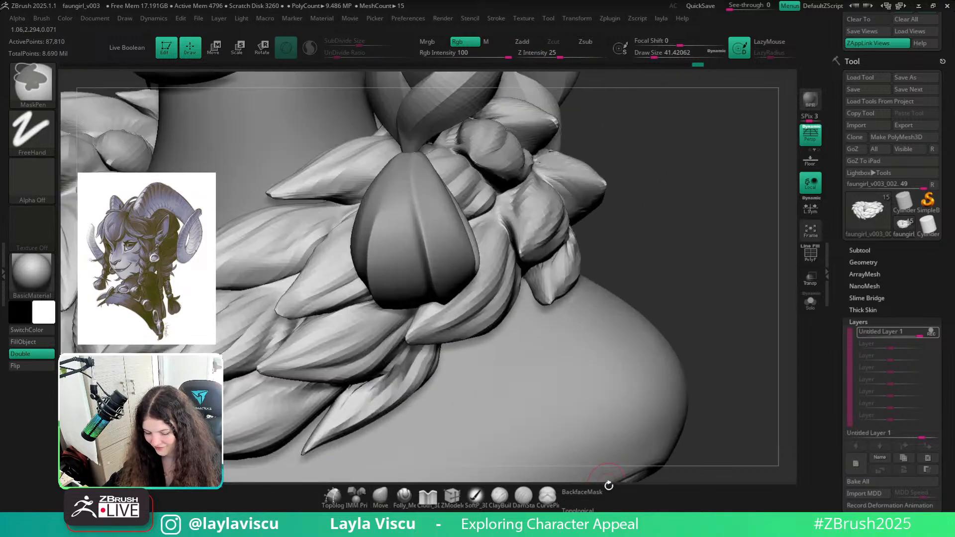
{"action": "left_click", "coordinate": [593, 494]}
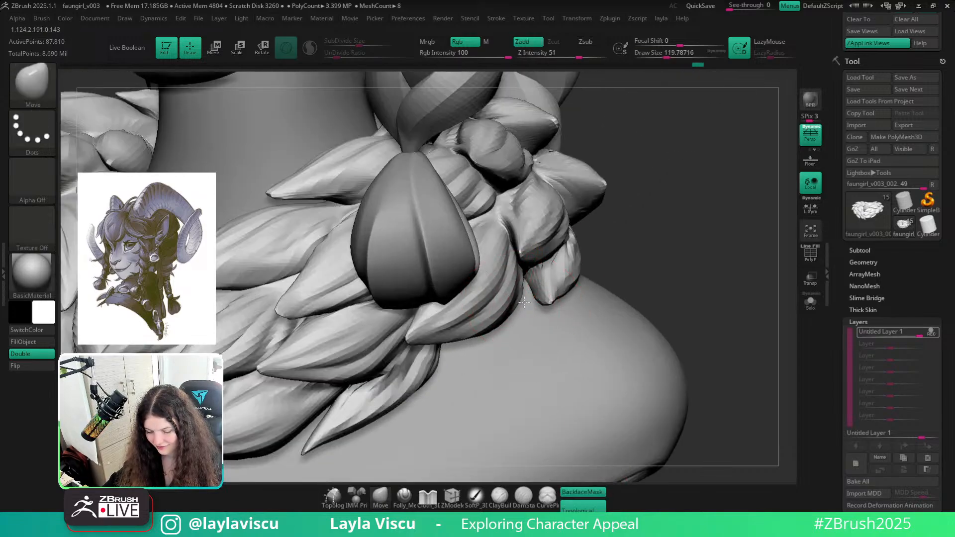
{"action": "key", "text": "ctrl"}
{"action": "right_click_drag", "start_coordinate": [514, 301], "coordinate": [497, 233], "text": "ctrl"}
{"action": "key", "text": "s"}
{"action": "left_click_drag", "start_coordinate": [479, 349], "coordinate": [462, 350]}
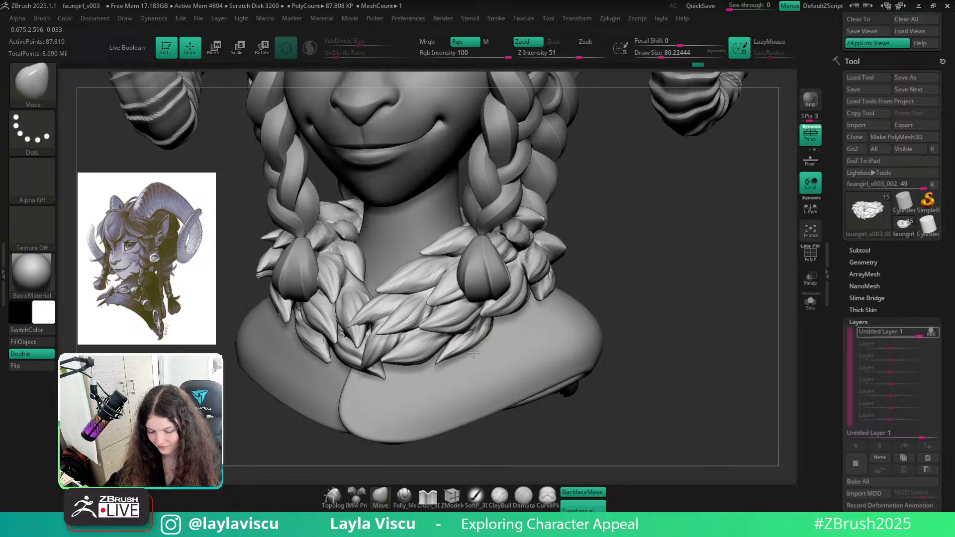
{"action": "mouse_move", "coordinate": [476, 356]}
{"action": "right_mouse_down", "text": "ctrl"}
{"action": "mouse_move", "coordinate": [641, 388]}
{"action": "mouse_move", "coordinate": [614, 369]}
{"action": "mouse_move", "coordinate": [591, 383]}
{"action": "mouse_move", "coordinate": [383, 366]}
{"action": "mouse_move", "coordinate": [584, 480]}
{"action": "right_mouse_up", "text": "ctrl"}
Disable backface masking and move the lower fur tip on the character's right side with a draw size of about 49
{"action": "left_click", "coordinate": [582, 492]}
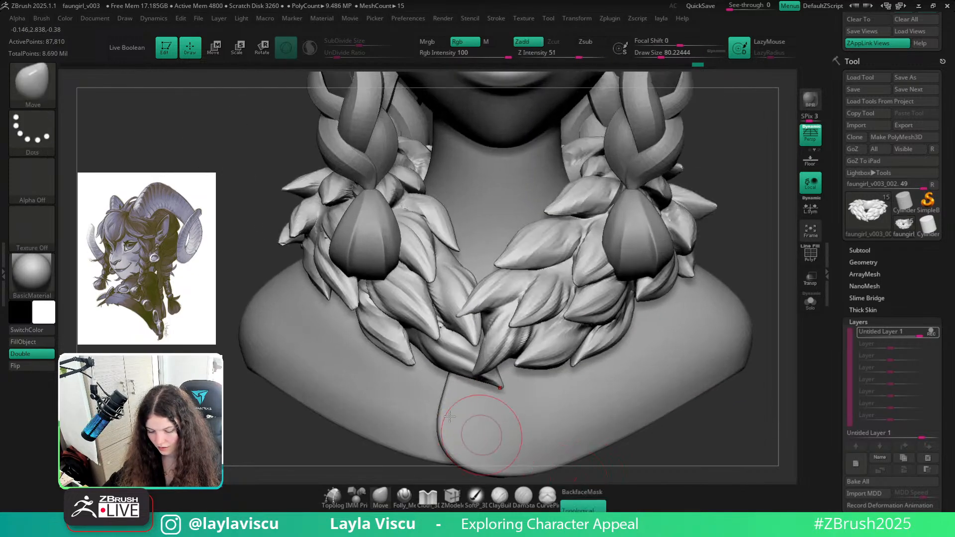
{"action": "key", "text": "s"}
{"action": "mouse_move", "coordinate": [399, 383]}
{"action": "left_mouse_down"}
{"action": "mouse_move", "coordinate": [396, 369]}
{"action": "mouse_move", "coordinate": [407, 368]}
{"action": "left_mouse_up"}
{"action": "key", "text": "s"}
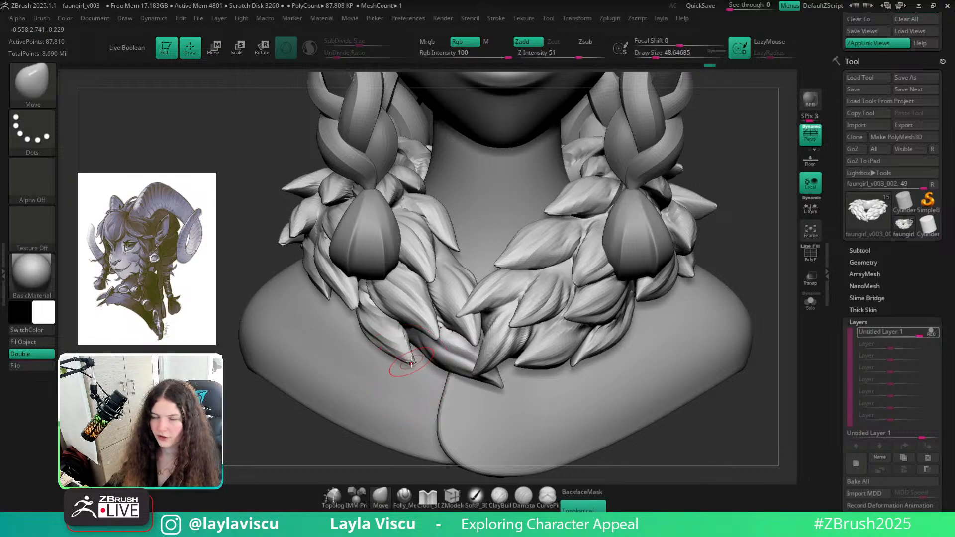
{"action": "right_click_drag", "start_coordinate": [497, 321], "coordinate": [365, 288], "text": "ctrl"}
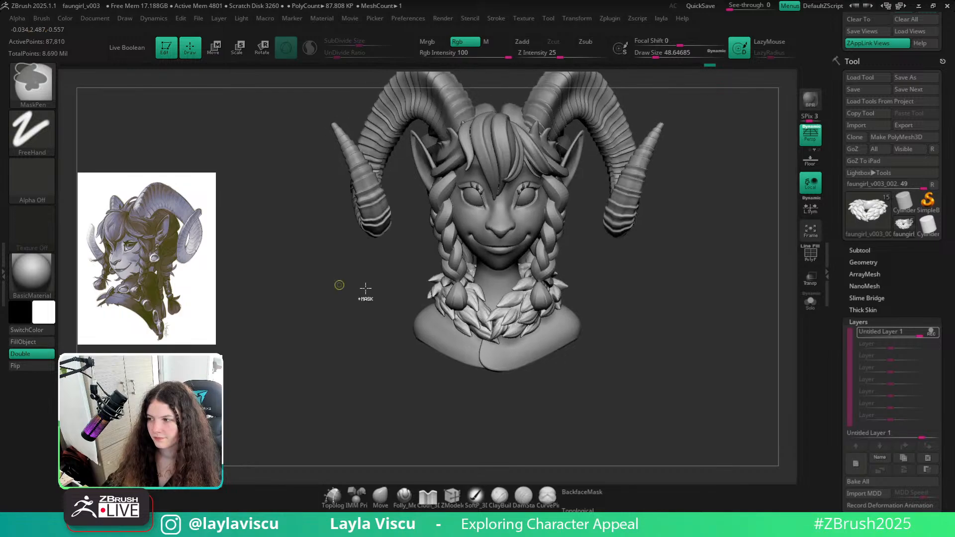
Enable backface masking and set the Move brush's draw size to about 62 for the inner front fur of the collar
{"action": "right_click_drag", "start_coordinate": [671, 377], "coordinate": [614, 374]}
{"action": "right_click_drag", "start_coordinate": [468, 322], "coordinate": [636, 380], "text": "ctrl"}
{"action": "right_click_drag", "start_coordinate": [452, 351], "coordinate": [546, 467], "text": "ctrl"}
{"action": "left_click", "coordinate": [580, 492]}
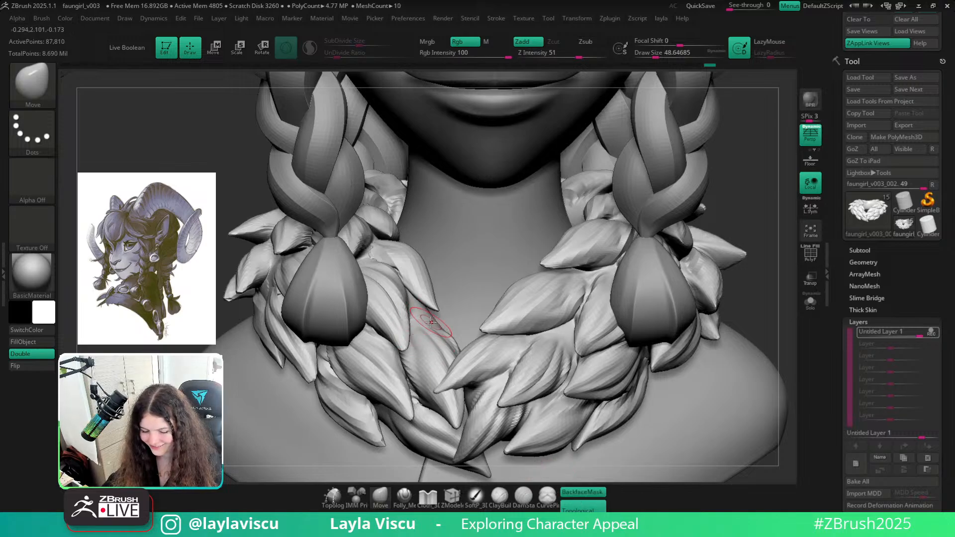
{"action": "key", "text": "s"}
{"action": "left_click_drag", "start_coordinate": [432, 324], "coordinate": [436, 324]}
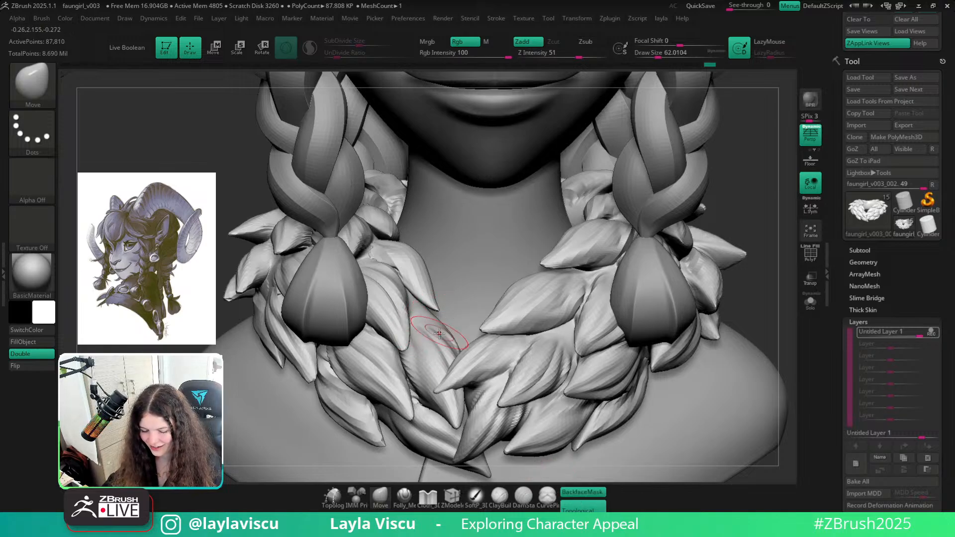
{"action": "right_click_drag", "start_coordinate": [441, 334], "coordinate": [438, 284], "text": "ctrl"}
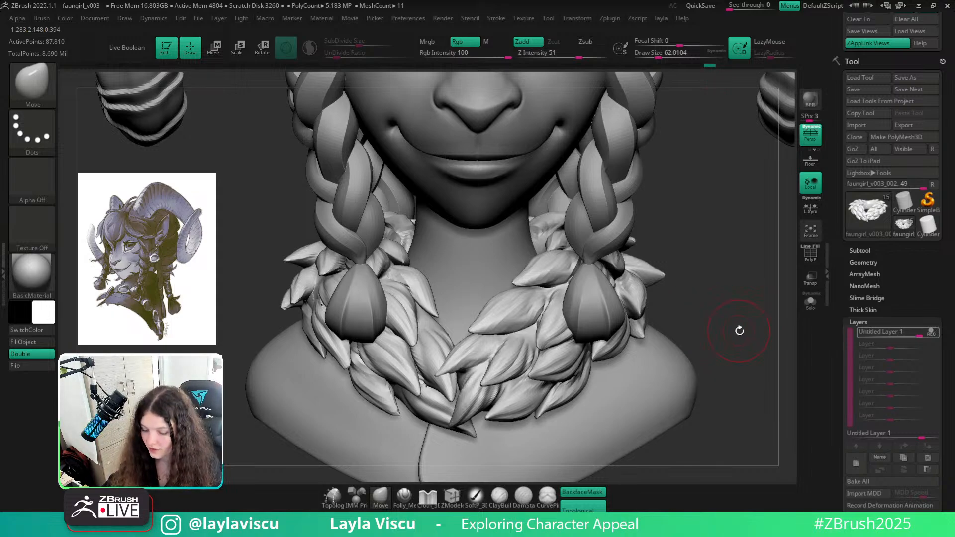
{"action": "mouse_move", "coordinate": [740, 330]}
{"action": "right_mouse_down", "text": "ctrl"}
{"action": "mouse_move", "coordinate": [672, 322]}
{"action": "mouse_move", "coordinate": [744, 333]}
{"action": "right_mouse_up", "text": "ctrl"}
Isolate the fur collar, turn off backface masking and bring its bare back section into view
{"action": "left_click", "coordinate": [806, 308]}
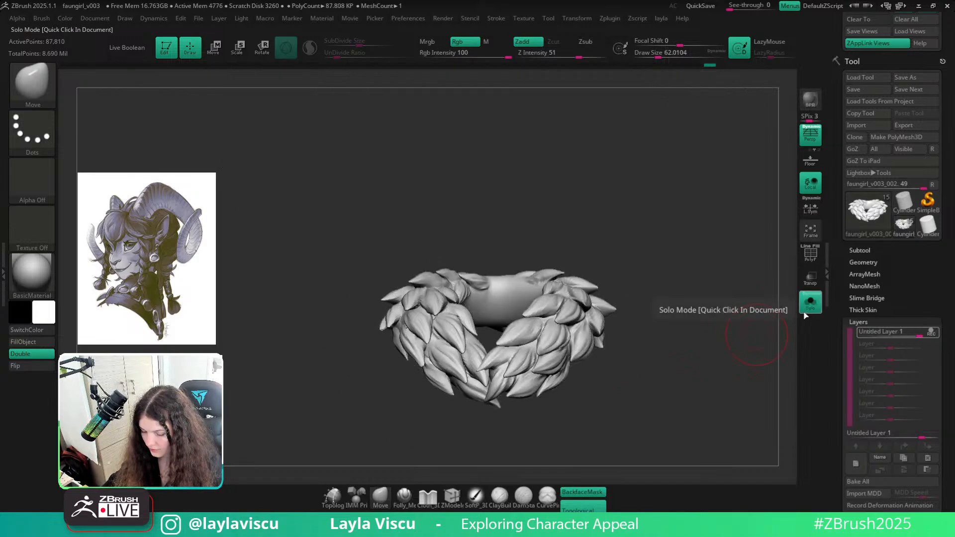
{"action": "right_click_drag", "start_coordinate": [670, 296], "coordinate": [661, 319]}
{"action": "left_click", "coordinate": [585, 493]}
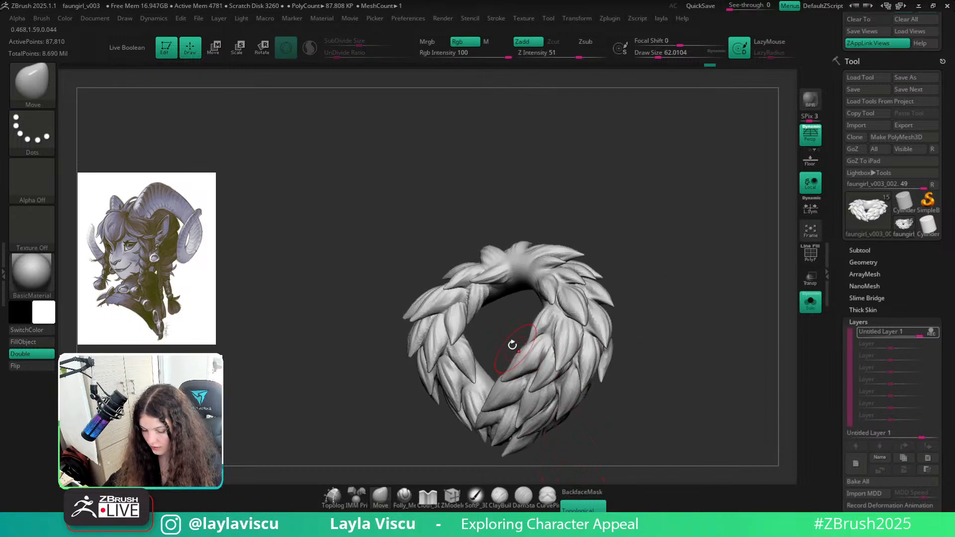
{"action": "right_click_drag", "start_coordinate": [687, 259], "coordinate": [667, 339]}
Add fur clumps over the bare patch at the back of the collar with the ChiselOrganic brush's Animal_Fur02 shape
{"action": "key", "text": "b"}
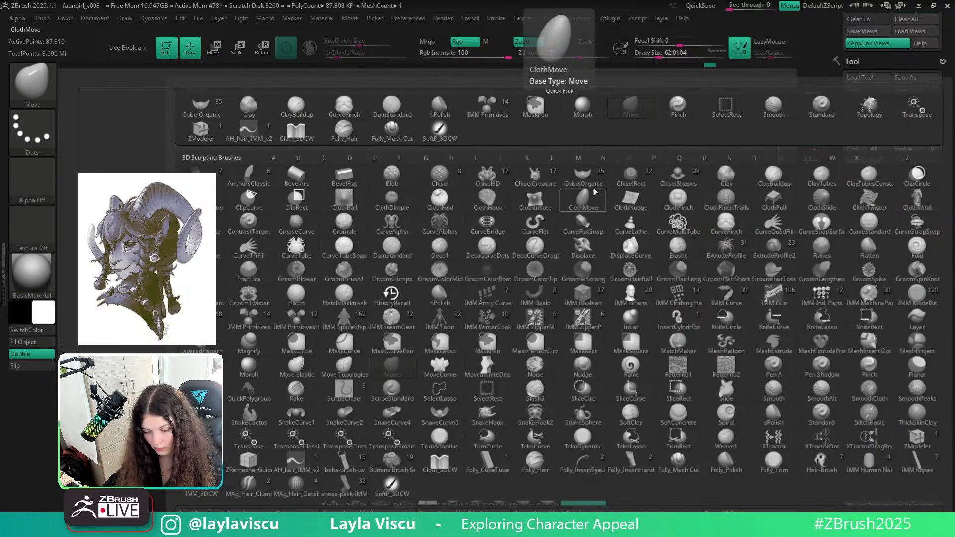
{"action": "left_click", "coordinate": [552, 82]}
{"action": "left_click", "coordinate": [495, 82]}
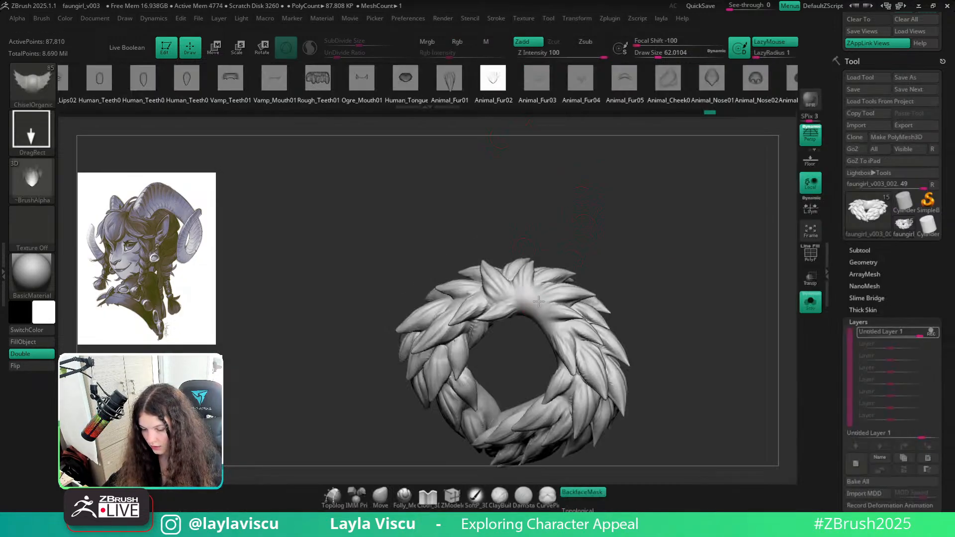
{"action": "right_click_drag", "start_coordinate": [519, 340], "coordinate": [629, 267]}
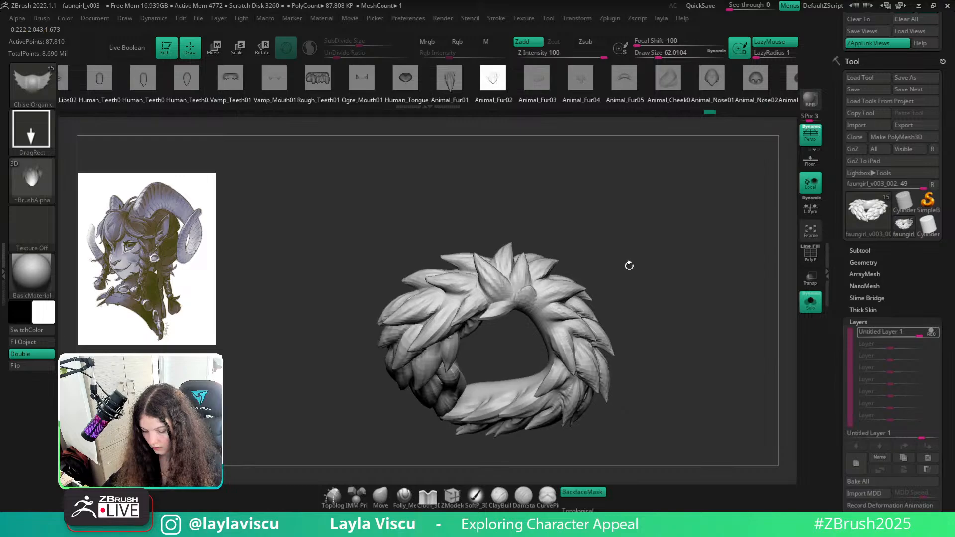
{"action": "right_click_drag", "start_coordinate": [487, 321], "coordinate": [555, 338]}
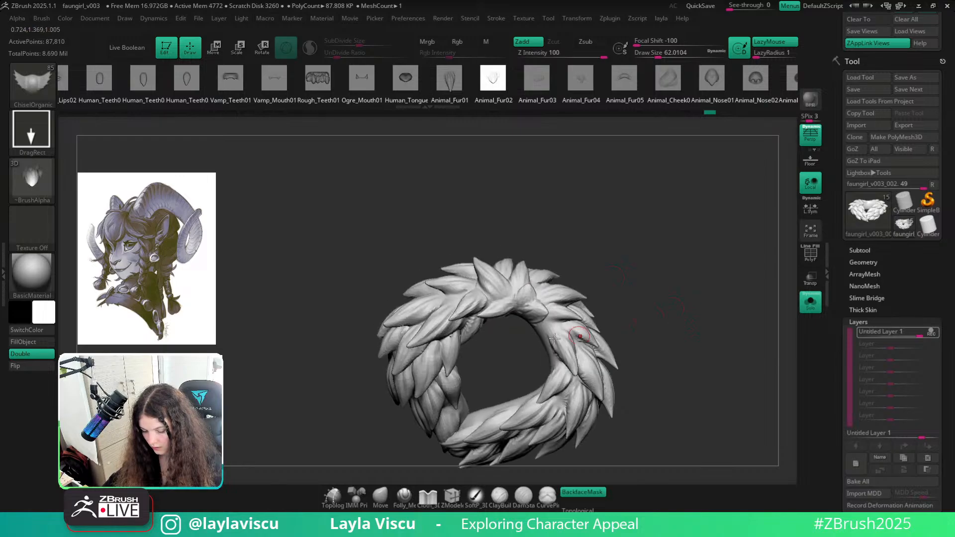
Show the whole bust again and stop recording on the collar's Untitled Layer 1
{"action": "left_click", "coordinate": [809, 302]}
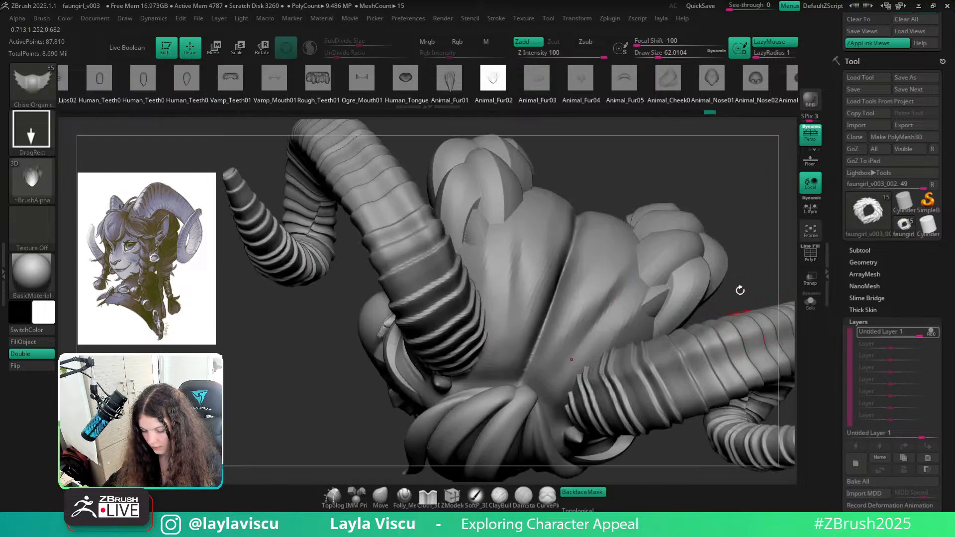
{"action": "right_click_drag", "start_coordinate": [740, 291], "coordinate": [618, 392]}
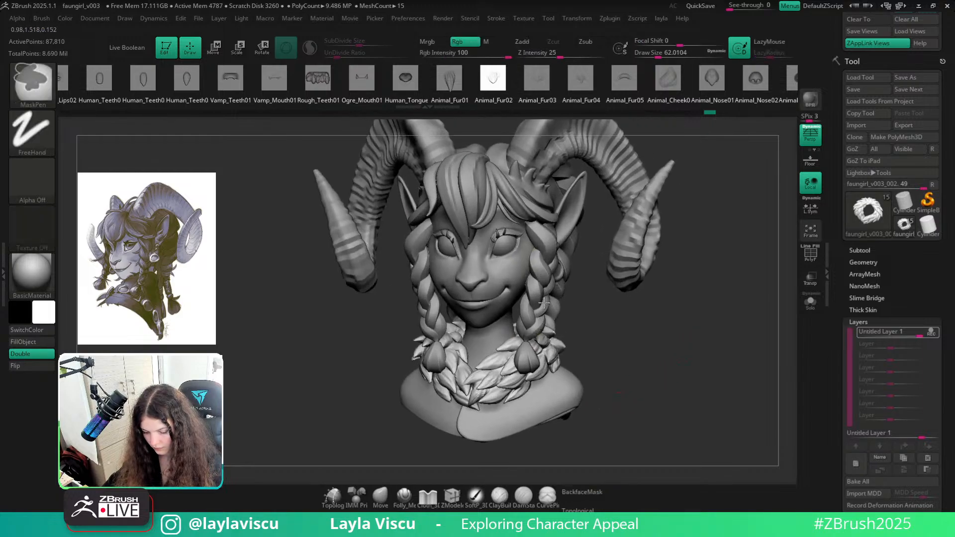
{"action": "left_click", "coordinate": [932, 334]}
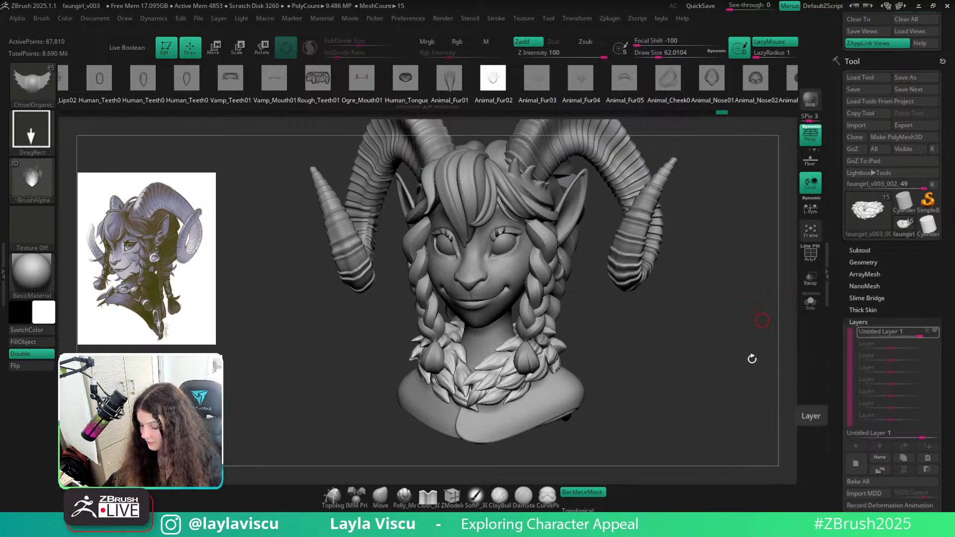
{"action": "left_click_drag", "start_coordinate": [750, 358], "coordinate": [676, 385]}
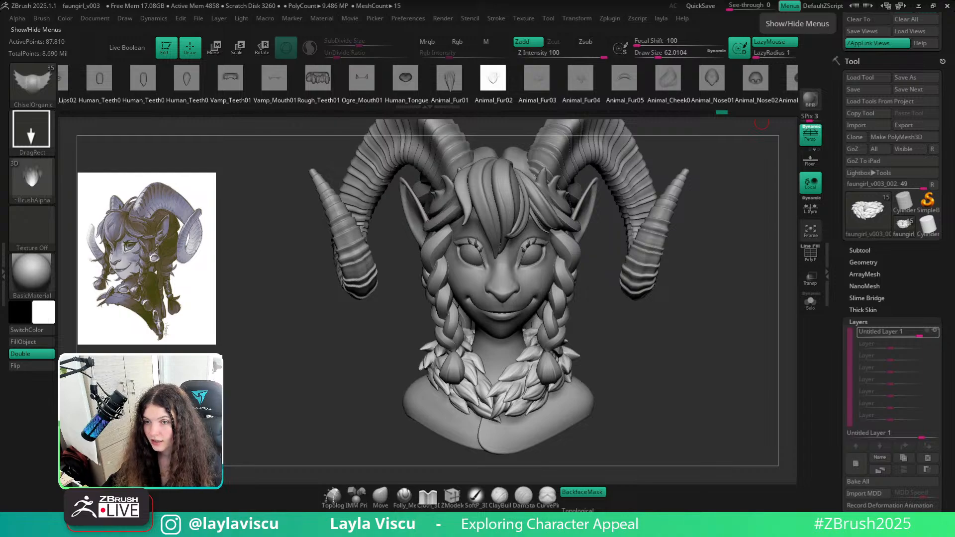
Choose the Animal_Fur01 shape, make the scalp hair mesh the active subtool and isolate it
{"action": "left_click_drag", "start_coordinate": [671, 321], "coordinate": [577, 329]}
{"action": "left_click", "coordinate": [455, 97]}
{"action": "mouse_move", "coordinate": [691, 346]}
{"action": "left_mouse_down"}
{"action": "mouse_move", "coordinate": [590, 360]}
{"action": "mouse_move", "coordinate": [589, 412]}
{"action": "left_mouse_up"}
{"action": "left_click", "coordinate": [490, 271], "text": "alt"}
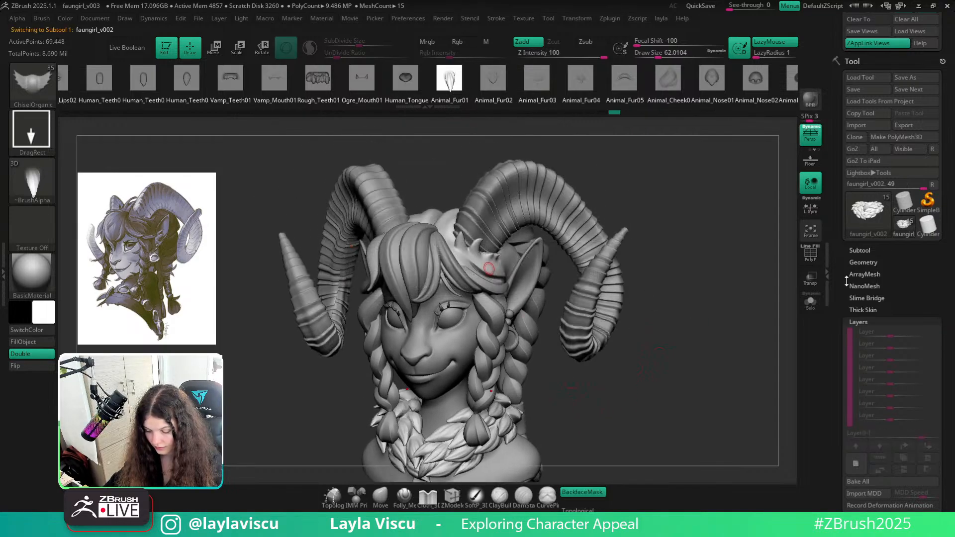
{"action": "left_click", "coordinate": [810, 302]}
{"action": "left_click_drag", "start_coordinate": [793, 312], "coordinate": [708, 313], "text": "shift"}
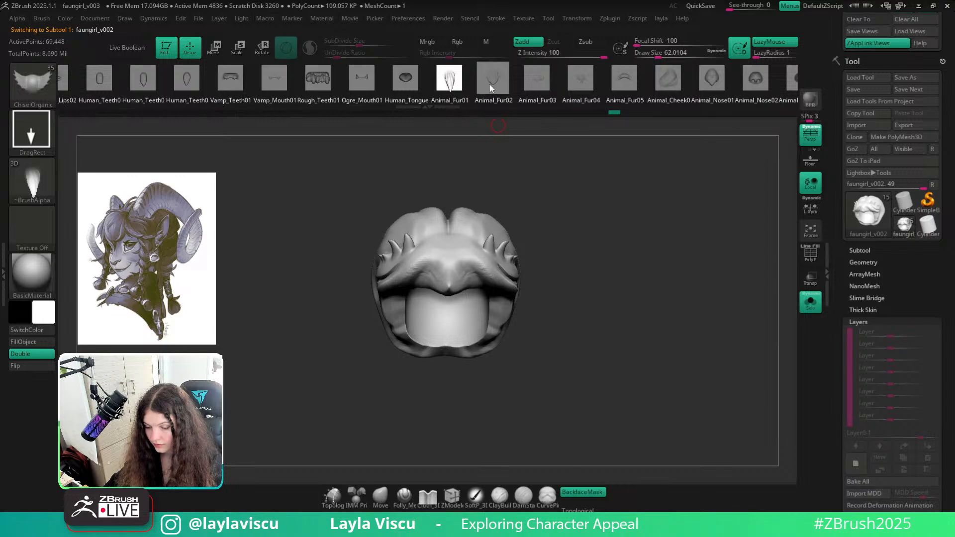
Switch to the Folly_Hair brush and show the whole bust again, viewed from behind
{"action": "key", "text": "b"}
{"action": "key", "text": "f"}
{"action": "key", "text": "h"}
{"action": "mouse_move", "coordinate": [617, 322]}
{"action": "left_mouse_down"}
{"action": "mouse_move", "coordinate": [676, 326]}
{"action": "mouse_move", "coordinate": [663, 333]}
{"action": "mouse_move", "coordinate": [667, 340]}
{"action": "mouse_move", "coordinate": [714, 345]}
{"action": "mouse_move", "coordinate": [716, 394]}
{"action": "left_mouse_up"}
{"action": "left_click", "coordinate": [803, 309]}
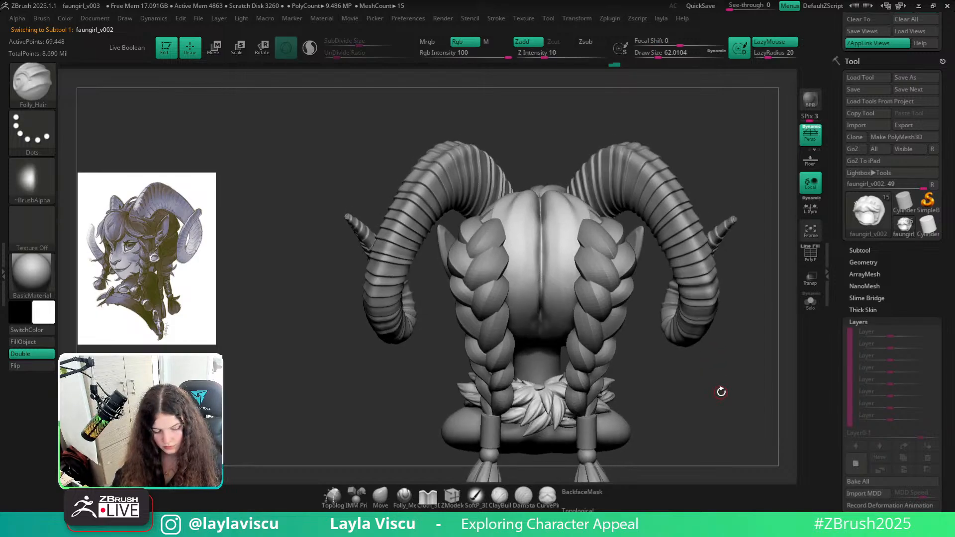
Deepen the center parting down the back of the hair with the DamStandard brush at draw size about 116
{"action": "key", "text": "b"}
{"action": "key", "text": "d"}
{"action": "key", "text": "s"}
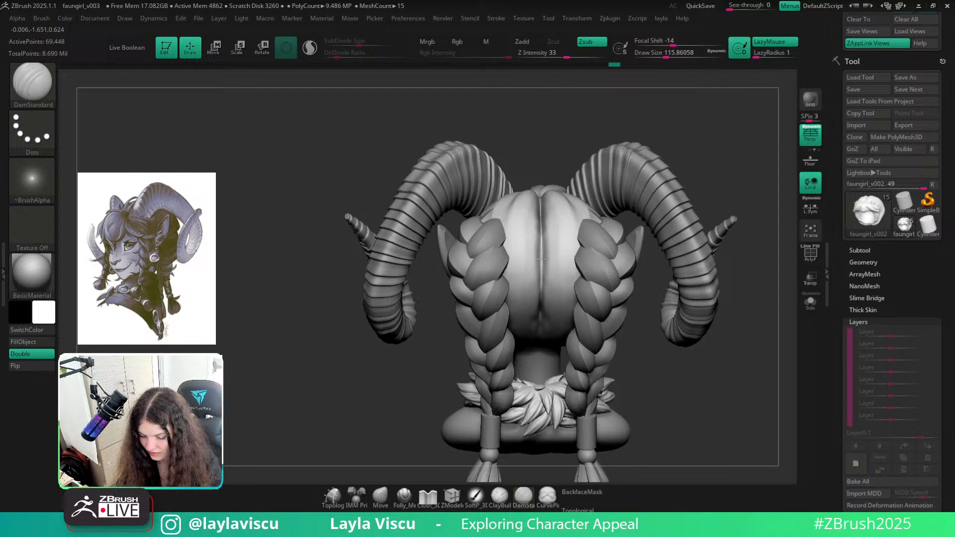
{"action": "key", "text": "ctrl"}
{"action": "mouse_move", "coordinate": [541, 219]}
{"action": "left_mouse_down"}
{"action": "mouse_move", "coordinate": [542, 329]}
{"action": "mouse_move", "coordinate": [541, 303]}
{"action": "mouse_move", "coordinate": [542, 316]}
{"action": "left_mouse_up"}
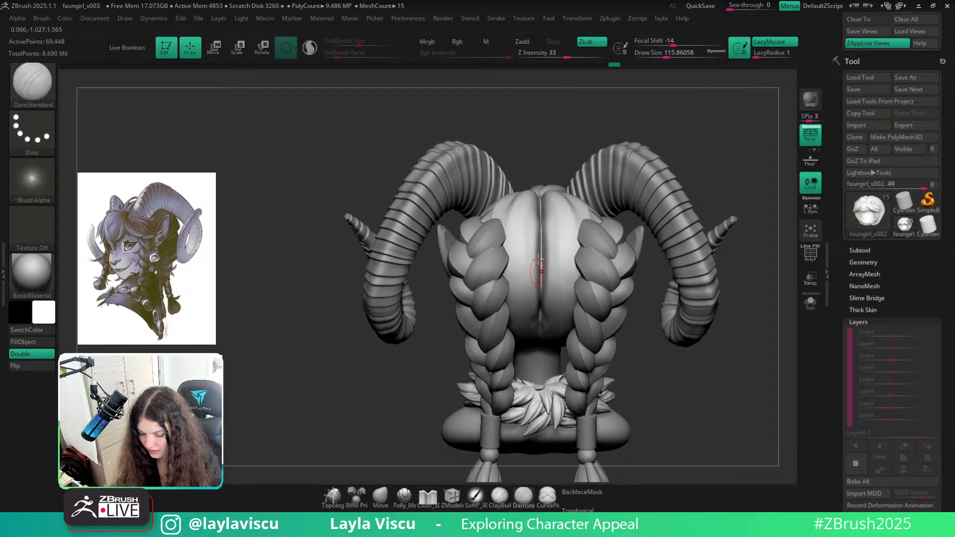
{"action": "left_click_drag", "start_coordinate": [540, 244], "coordinate": [541, 342]}
{"action": "left_click_drag", "start_coordinate": [681, 127], "coordinate": [659, 119]}
{"action": "left_click_drag", "start_coordinate": [540, 277], "coordinate": [546, 369]}
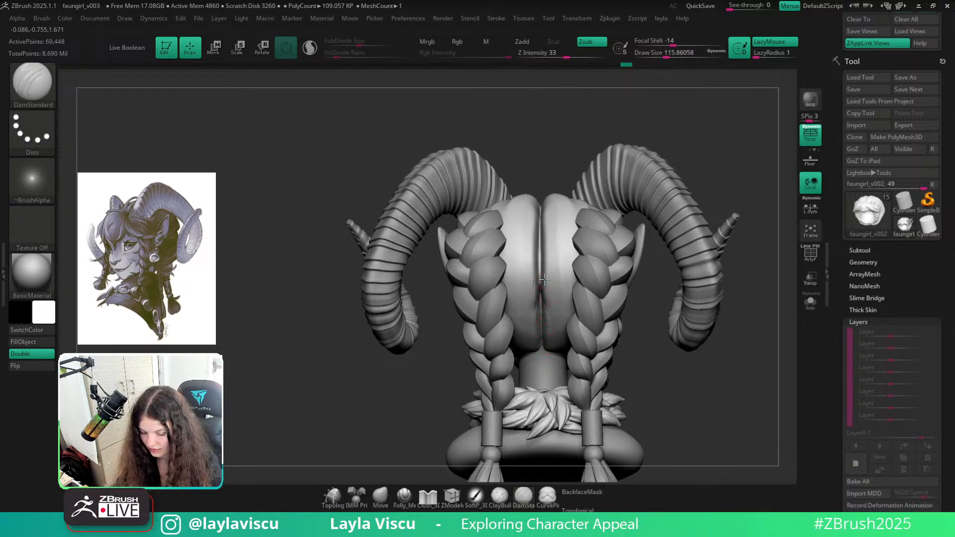
Undo the last parting stroke, enable Sculptris Pro and smooth the hair along the center parting
{"action": "mouse_move", "coordinate": [542, 280]}
{"action": "left_mouse_down"}
{"action": "mouse_move", "coordinate": [547, 350]}
{"action": "mouse_move", "coordinate": [553, 344]}
{"action": "left_mouse_up"}
{"action": "key", "text": "shift"}
{"action": "key", "text": "ctrl+z"}
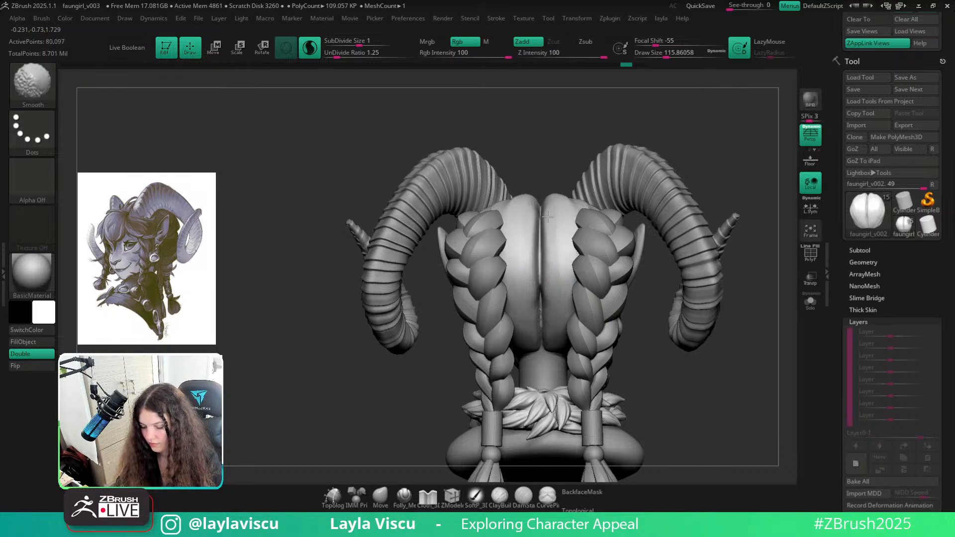
{"action": "left_click_drag", "start_coordinate": [580, 143], "coordinate": [577, 216]}
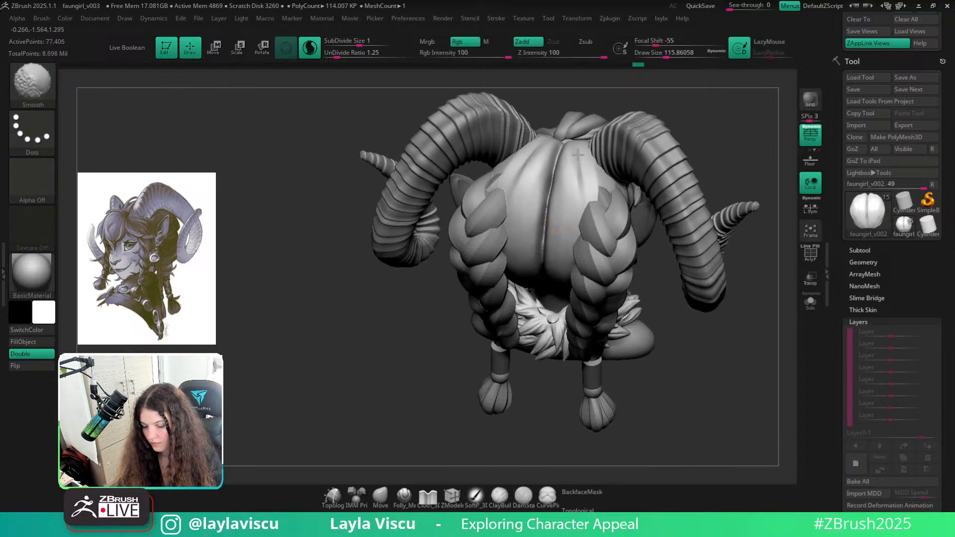
{"action": "mouse_move", "coordinate": [675, 314]}
{"action": "left_mouse_down"}
{"action": "mouse_move", "coordinate": [674, 223]}
{"action": "mouse_move", "coordinate": [663, 209]}
{"action": "left_mouse_up"}
Enable backface masking and adjust the lower back of the hair with the Move brush at draw size about 154
{"action": "left_click", "coordinate": [380, 498]}
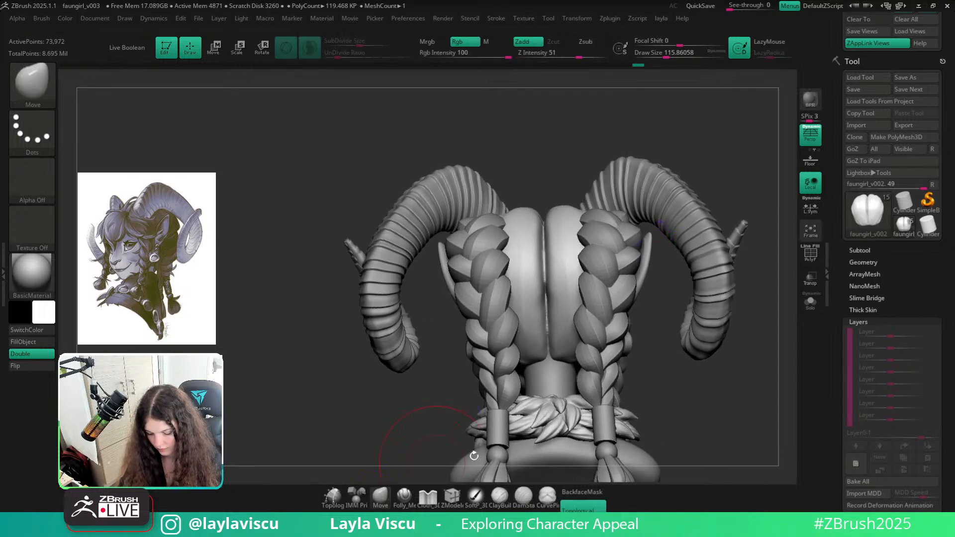
{"action": "left_click", "coordinate": [596, 493]}
{"action": "key", "text": "s"}
{"action": "left_click_drag", "start_coordinate": [539, 302], "coordinate": [550, 309]}
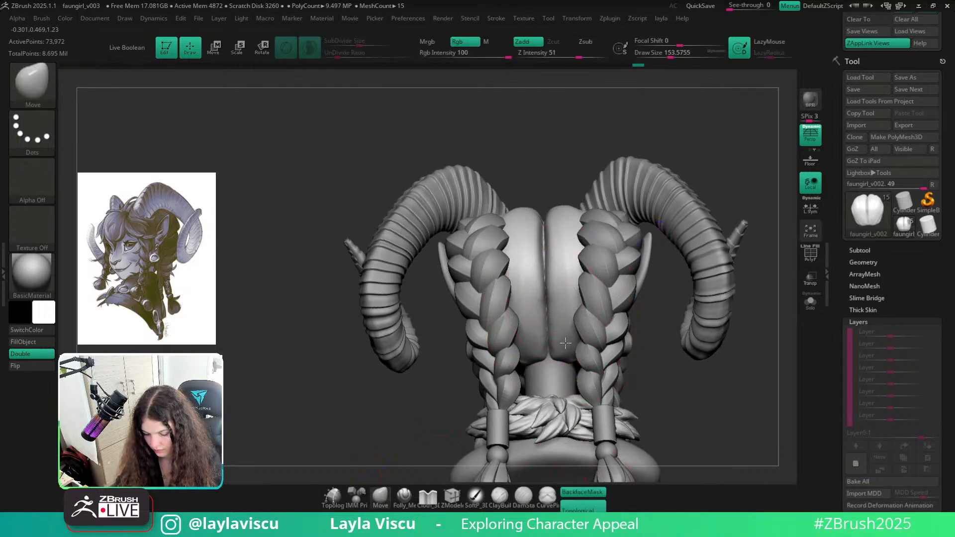
{"action": "left_click_drag", "start_coordinate": [715, 166], "coordinate": [713, 187]}
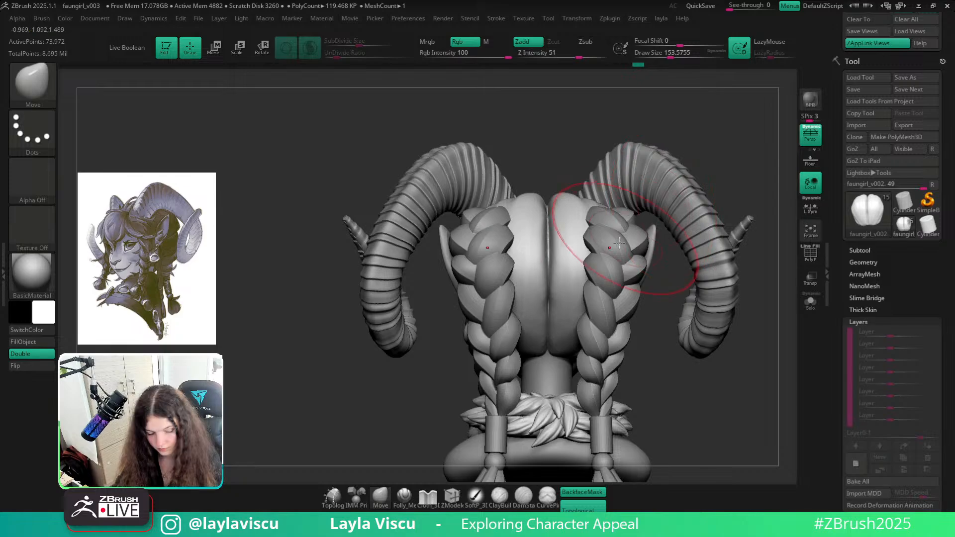
Switch to the Folly_Hair brush, turn off Sculptris Pro and check the hair mesh's wireframe
{"action": "key", "text": "b"}
{"action": "key", "text": "f"}
{"action": "key", "text": "h"}
{"action": "key", "text": "s"}
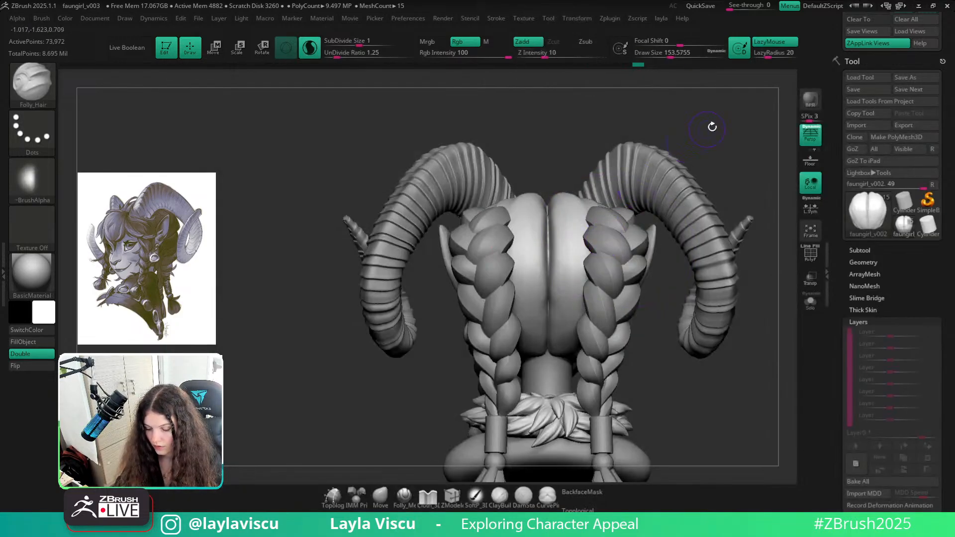
{"action": "left_click_drag", "start_coordinate": [712, 127], "coordinate": [697, 179]}
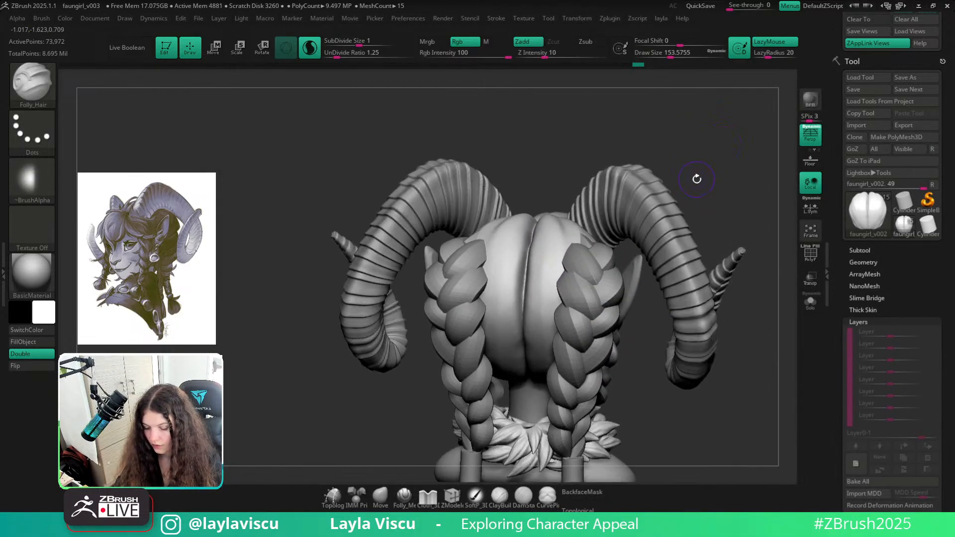
{"action": "left_click", "coordinate": [317, 51]}
{"action": "key", "text": "shift+f"}
{"action": "key", "text": "shift+f"}
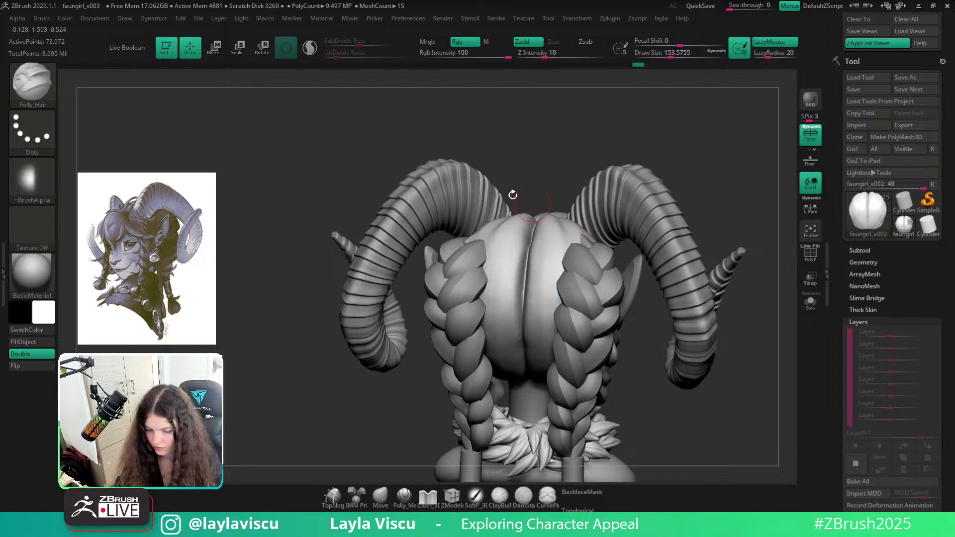
Smooth the back hair beside the parting with Sculptris Pro on, check its wireframe and turn Sculptris Pro off
{"action": "key", "text": "shift+f"}
{"action": "key", "text": "shift+f"}
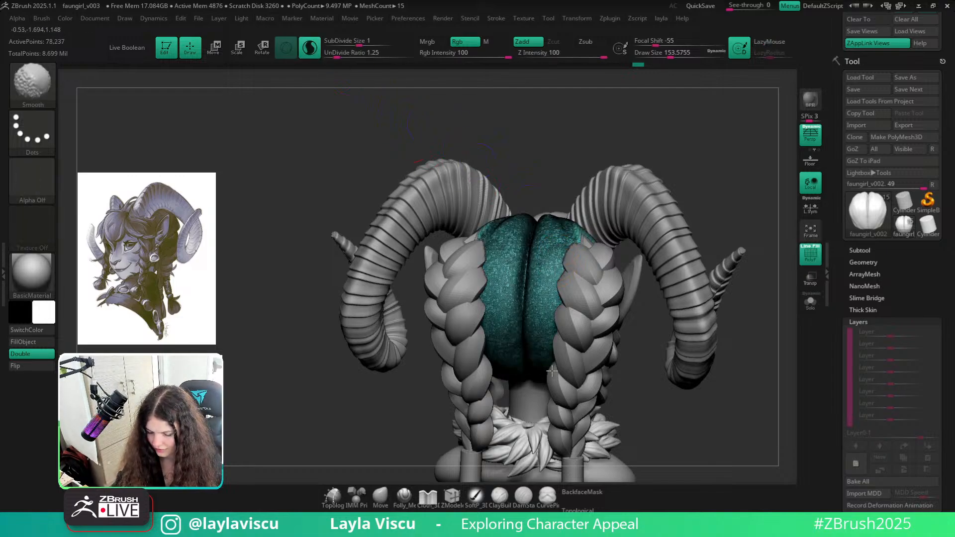
{"action": "mouse_move", "coordinate": [563, 238]}
{"action": "left_mouse_down", "text": "shift"}
{"action": "mouse_move", "coordinate": [552, 230]}
{"action": "mouse_move", "coordinate": [549, 304]}
{"action": "left_mouse_up", "text": "shift"}
{"action": "key", "text": "shift+f"}
{"action": "key", "text": "shift+f"}
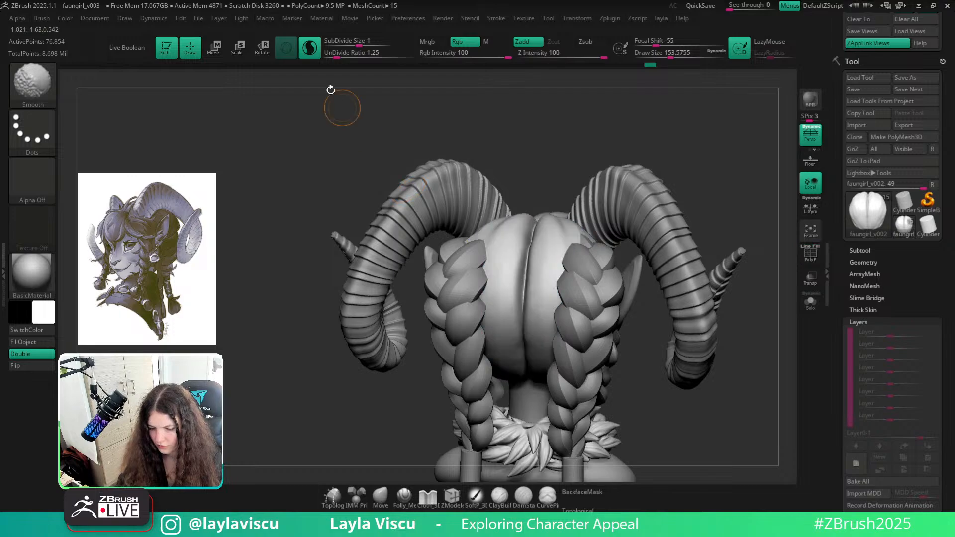
{"action": "left_click", "coordinate": [313, 50]}
{"action": "mouse_move", "coordinate": [570, 176]}
{"action": "left_mouse_down"}
{"action": "mouse_move", "coordinate": [573, 165]}
{"action": "mouse_move", "coordinate": [553, 247]}
{"action": "left_mouse_up"}
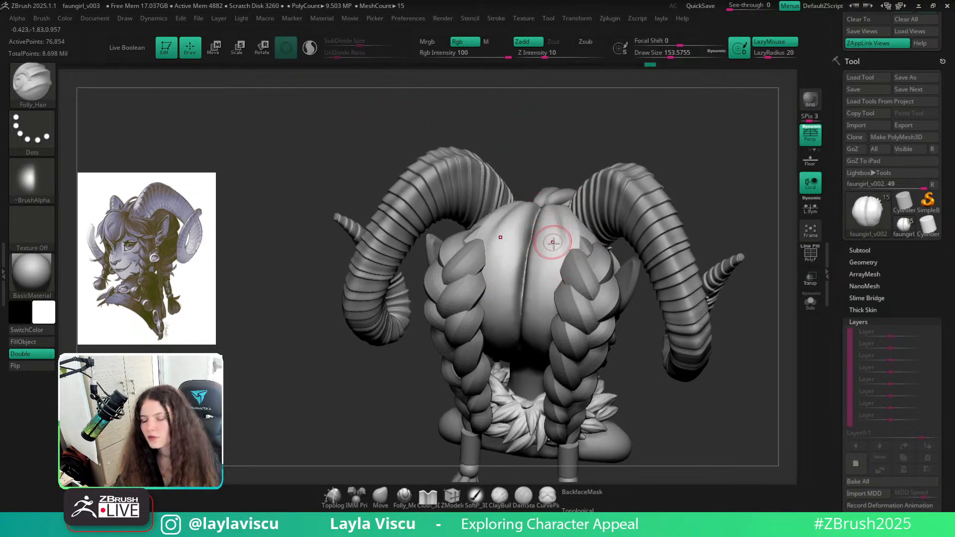
{"action": "left_click_drag", "start_coordinate": [540, 256], "coordinate": [571, 279]}
{"action": "key", "text": "ctrl+z"}
{"action": "key", "text": "ctrl+z"}
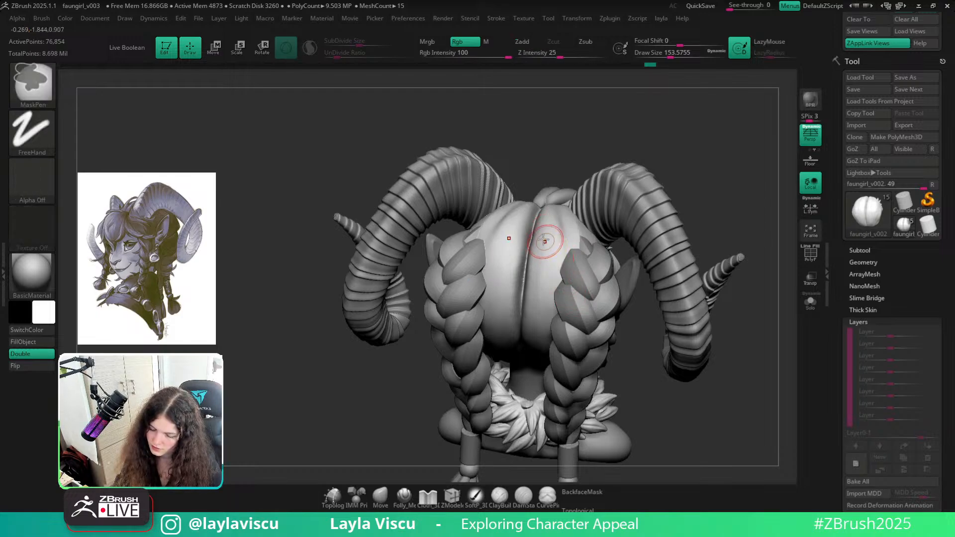
Sculpt mirrored hair strands sweeping outward from the upper center parting with the Folly_Hair brush at draw size about 154
{"action": "left_click_drag", "start_coordinate": [543, 239], "coordinate": [559, 279]}
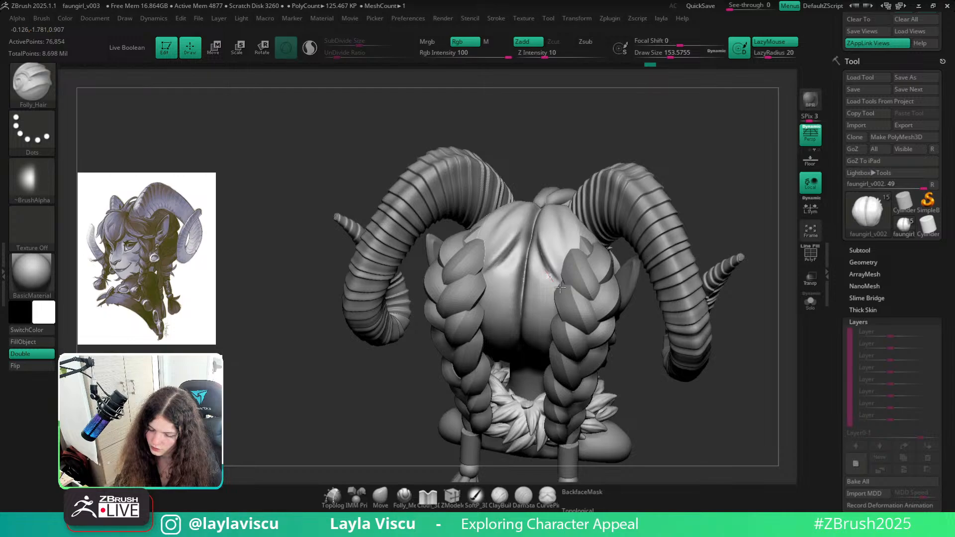
{"action": "mouse_move", "coordinate": [586, 159]}
{"action": "left_mouse_down"}
{"action": "mouse_move", "coordinate": [589, 125]}
{"action": "mouse_move", "coordinate": [601, 315]}
{"action": "left_mouse_up"}
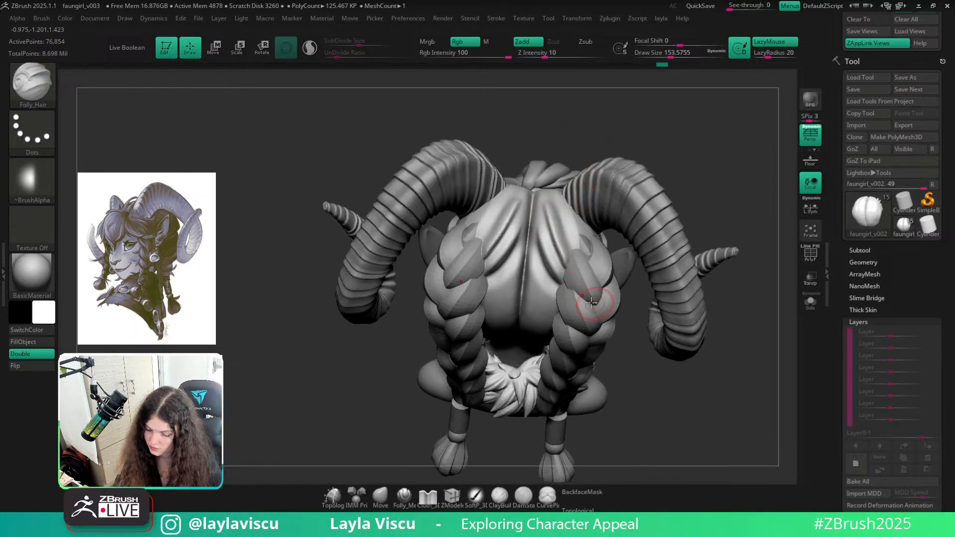
Switch to the Move brush, turn off backface masking and adjust the back hair beside the braids at draw size about 59
{"action": "key", "text": "b"}
{"action": "key", "text": "m"}
{"action": "key", "text": "t"}
{"action": "key", "text": "s"}
{"action": "left_click_drag", "start_coordinate": [545, 260], "coordinate": [538, 259]}
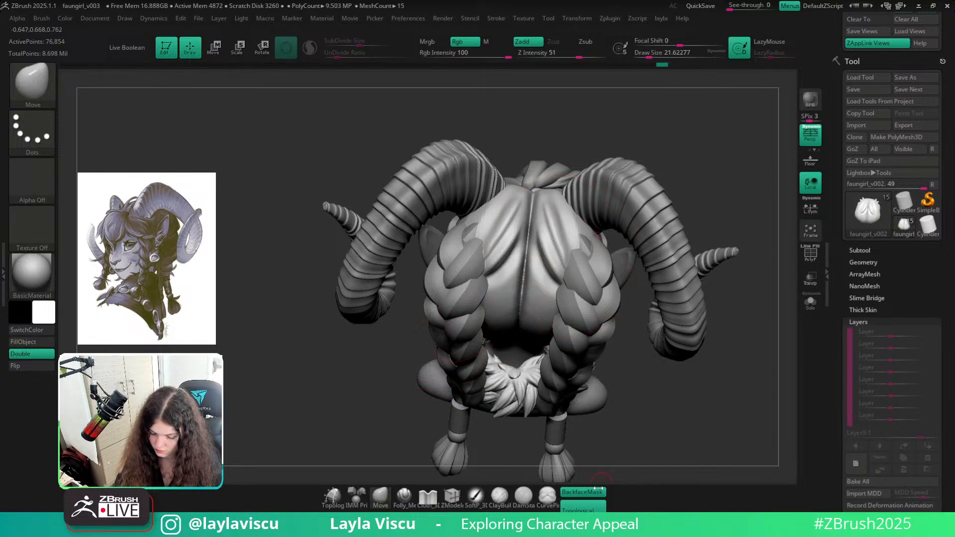
{"action": "left_click", "coordinate": [582, 492]}
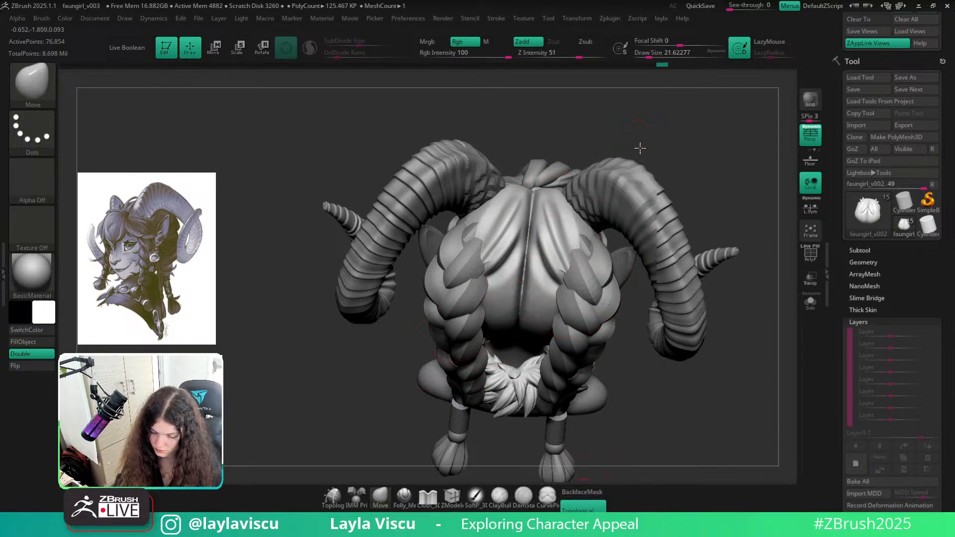
{"action": "left_click_drag", "start_coordinate": [640, 144], "coordinate": [642, 179]}
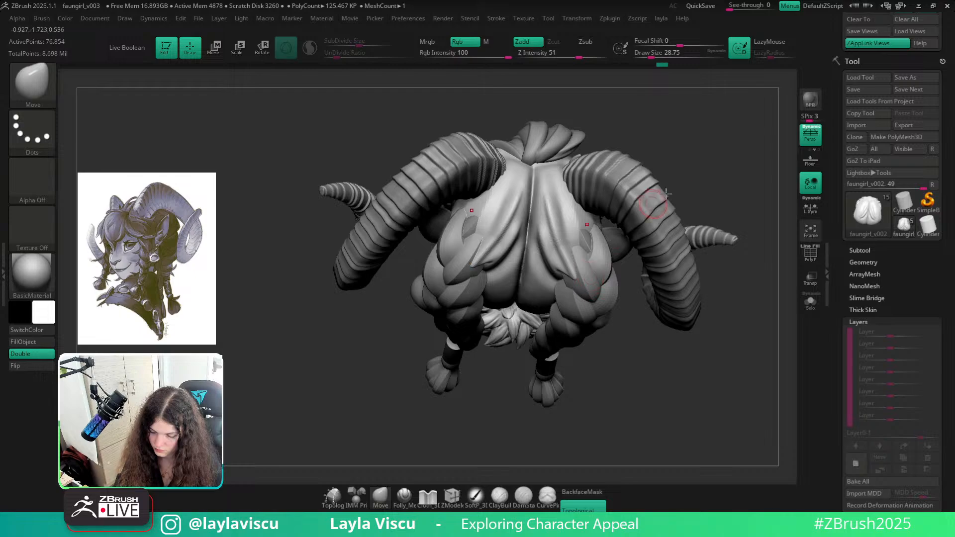
{"action": "left_click_drag", "start_coordinate": [666, 194], "coordinate": [685, 148]}
{"action": "key", "text": "s"}
{"action": "left_click_drag", "start_coordinate": [573, 273], "coordinate": [583, 282]}
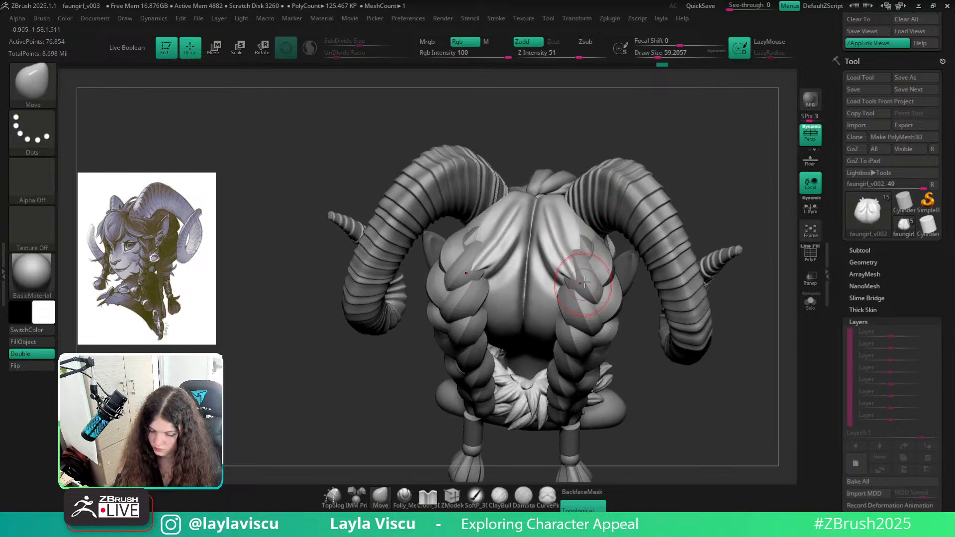
Select the braids subtool, show its wireframe and subdivide it twice to SDiv 3
{"action": "left_click_drag", "start_coordinate": [708, 130], "coordinate": [597, 288]}
{"action": "left_click", "coordinate": [594, 282], "text": "alt"}
{"action": "key", "text": "shift+f"}
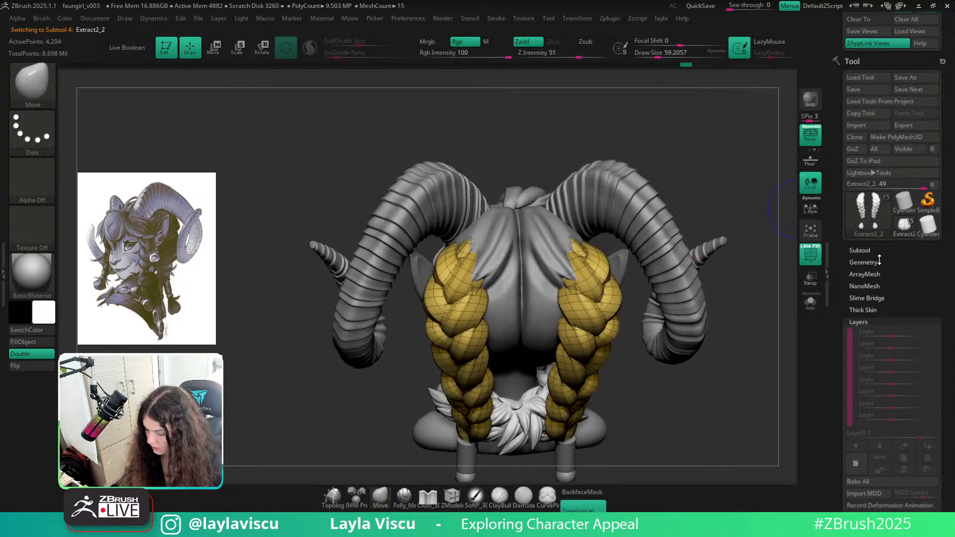
{"action": "left_click", "coordinate": [877, 263]}
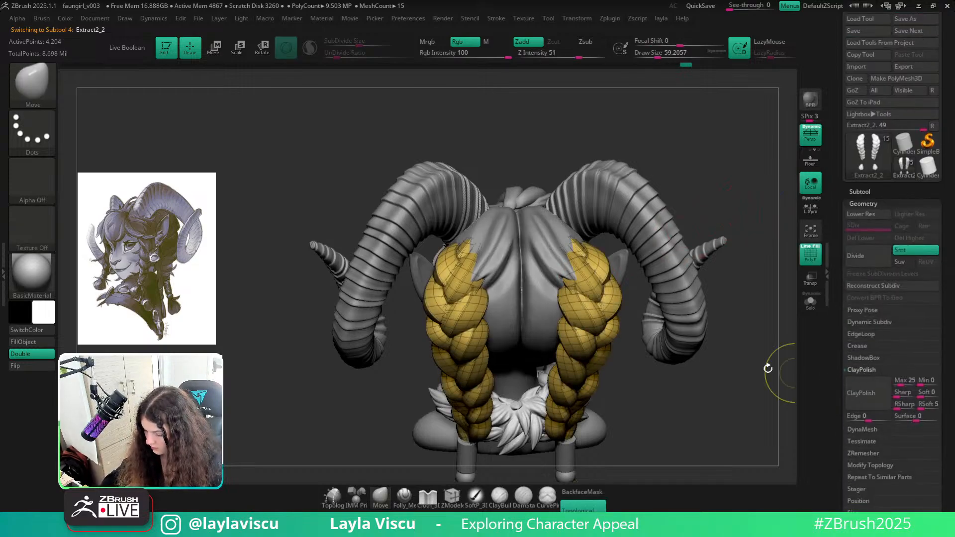
{"action": "key", "text": "ctrl+d"}
{"action": "key", "text": "ctrl+d"}
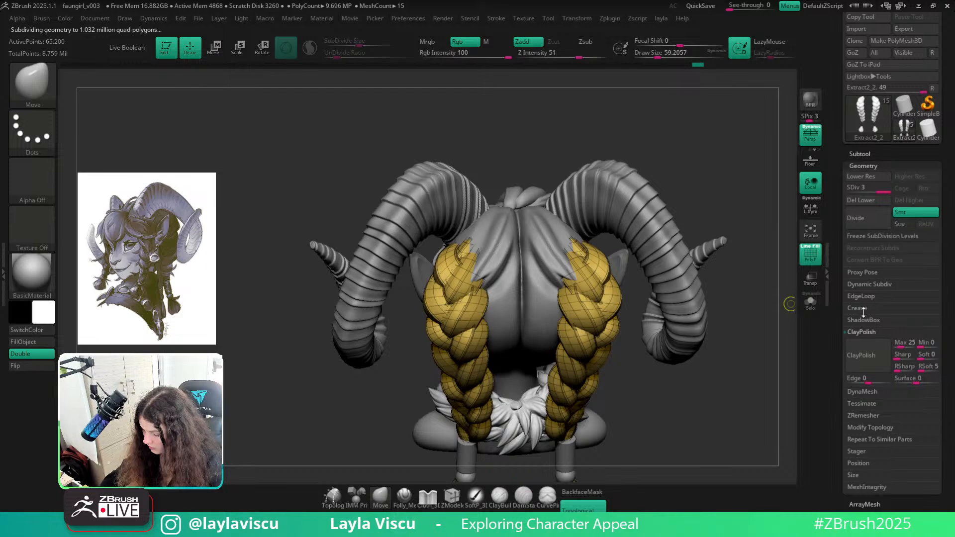
Remove all creases from the braids mesh and hide its wireframe
{"action": "left_click", "coordinate": [863, 310]}
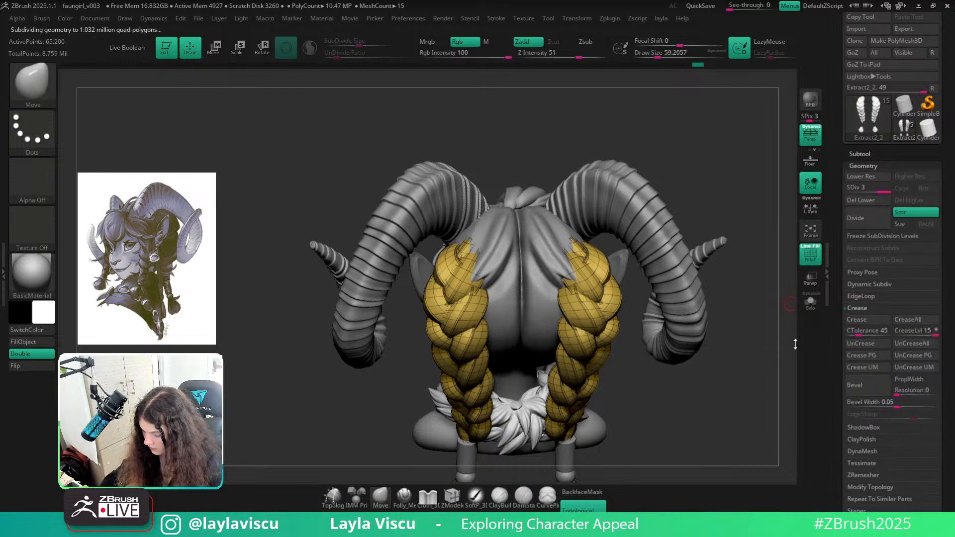
{"action": "key", "text": "shift+f"}
{"action": "left_click_drag", "start_coordinate": [735, 367], "coordinate": [742, 369]}
{"action": "key", "text": "shift+f"}
{"action": "left_click", "coordinate": [906, 345]}
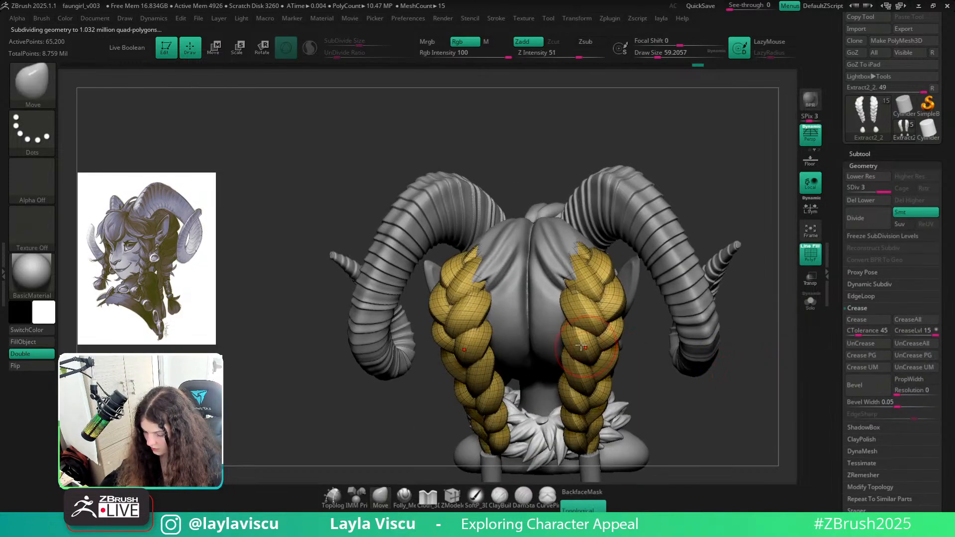
{"action": "key", "text": "shift+f"}
Reselect the back hair subtool and reduce the Move brush's draw size to about 62
{"action": "key", "text": "s"}
{"action": "left_click_drag", "start_coordinate": [581, 346], "coordinate": [599, 344]}
{"action": "mouse_move", "coordinate": [671, 397]}
{"action": "right_mouse_down", "text": "ctrl"}
{"action": "mouse_move", "coordinate": [649, 385]}
{"action": "mouse_move", "coordinate": [725, 409]}
{"action": "mouse_move", "coordinate": [689, 439]}
{"action": "mouse_move", "coordinate": [727, 395]}
{"action": "mouse_move", "coordinate": [709, 383]}
{"action": "right_mouse_up", "text": "ctrl"}
{"action": "left_click", "coordinate": [557, 306], "text": "alt"}
{"action": "right_click_drag", "start_coordinate": [558, 306], "coordinate": [577, 323], "text": "ctrl"}
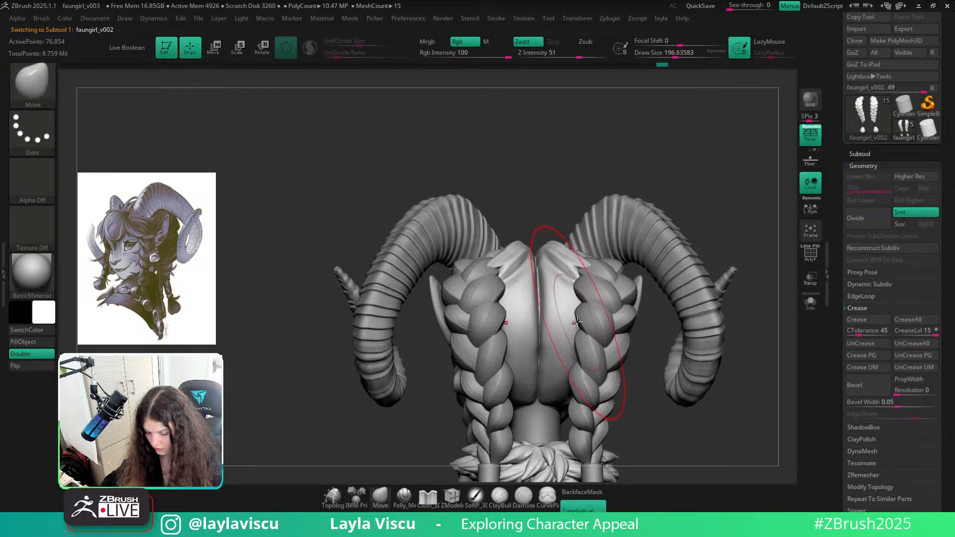
{"action": "key", "text": "s"}
{"action": "left_click_drag", "start_coordinate": [577, 322], "coordinate": [558, 322]}
Sculpt mirrored strands from the center parting toward the braids with the Folly_Hair brush, raising the draw size from about 120 to 149
{"action": "key", "text": "b"}
{"action": "key", "text": "f"}
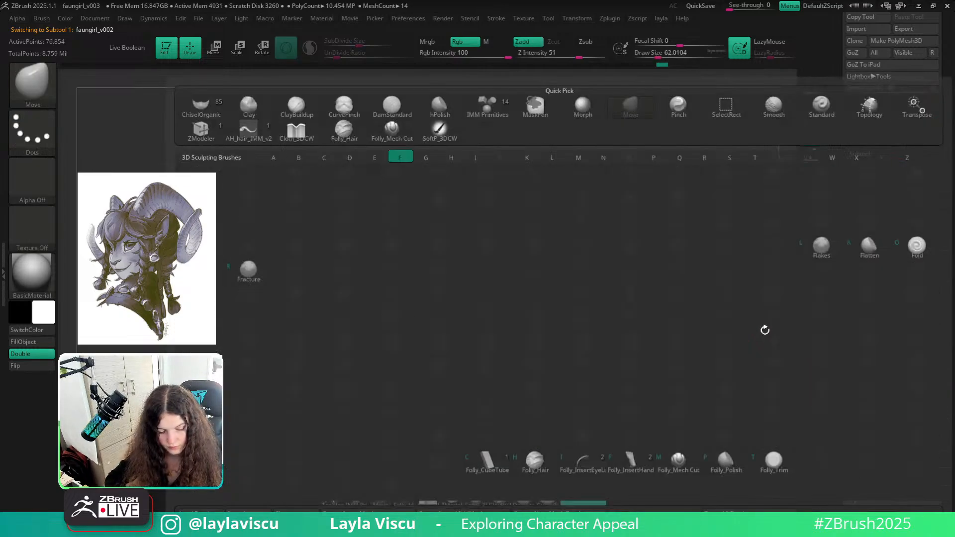
{"action": "key", "text": "h"}
{"action": "right_click_drag", "start_coordinate": [676, 184], "coordinate": [656, 189]}
{"action": "key", "text": "s"}
{"action": "left_click_drag", "start_coordinate": [563, 281], "coordinate": [577, 299]}
{"action": "right_click_drag", "start_coordinate": [577, 182], "coordinate": [572, 189]}
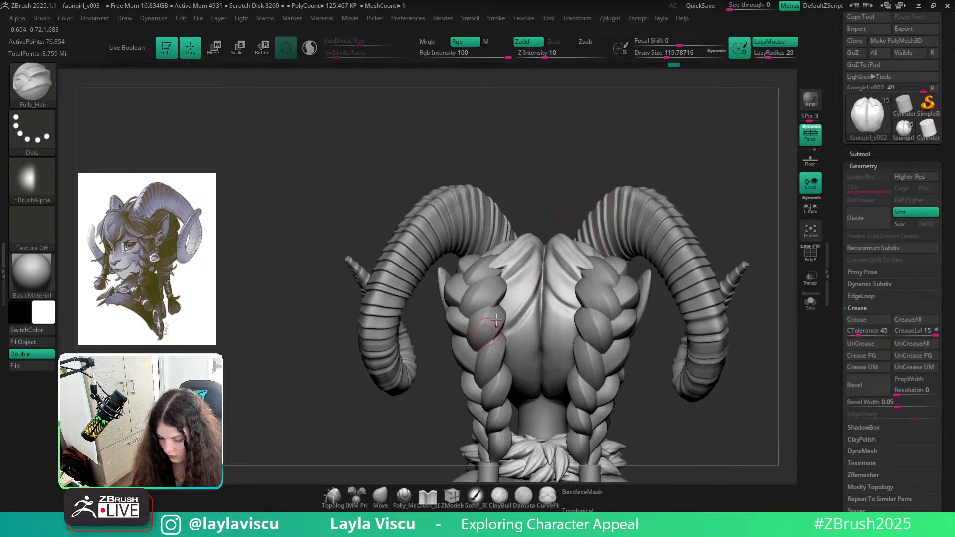
{"action": "key", "text": "ctrl+z"}
{"action": "mouse_move", "coordinate": [500, 332]}
{"action": "left_mouse_down"}
{"action": "mouse_move", "coordinate": [554, 246]}
{"action": "mouse_move", "coordinate": [505, 307]}
{"action": "mouse_move", "coordinate": [582, 209]}
{"action": "left_mouse_up"}
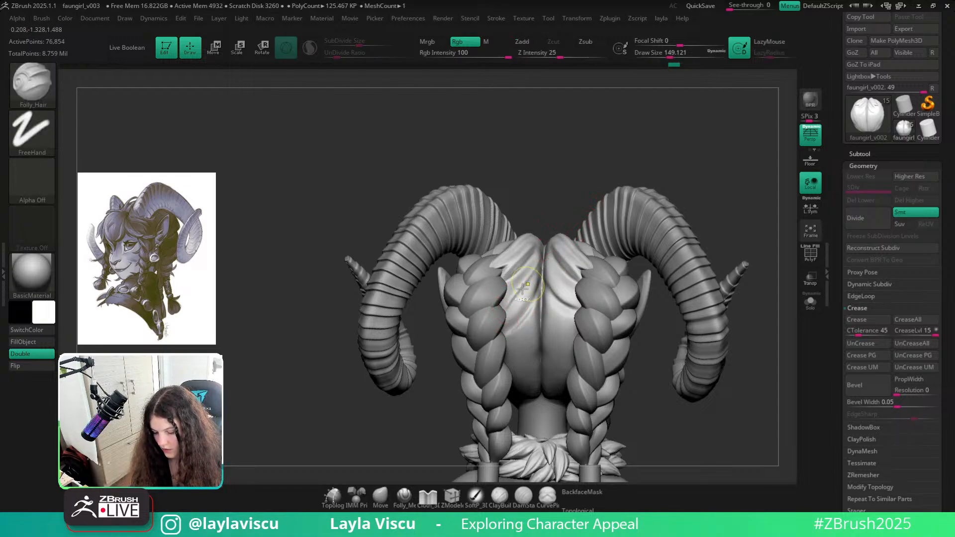
{"action": "key", "text": "ctrl+z"}
{"action": "left_click_drag", "start_coordinate": [508, 311], "coordinate": [565, 215]}
Smooth the upper back hair strands between the horns and braids at draw size about 149
{"action": "mouse_move", "coordinate": [565, 215]}
{"action": "right_mouse_down", "text": "ctrl"}
{"action": "mouse_move", "coordinate": [669, 194]}
{"action": "mouse_move", "coordinate": [712, 308]}
{"action": "mouse_move", "coordinate": [633, 320]}
{"action": "right_mouse_up", "text": "ctrl"}
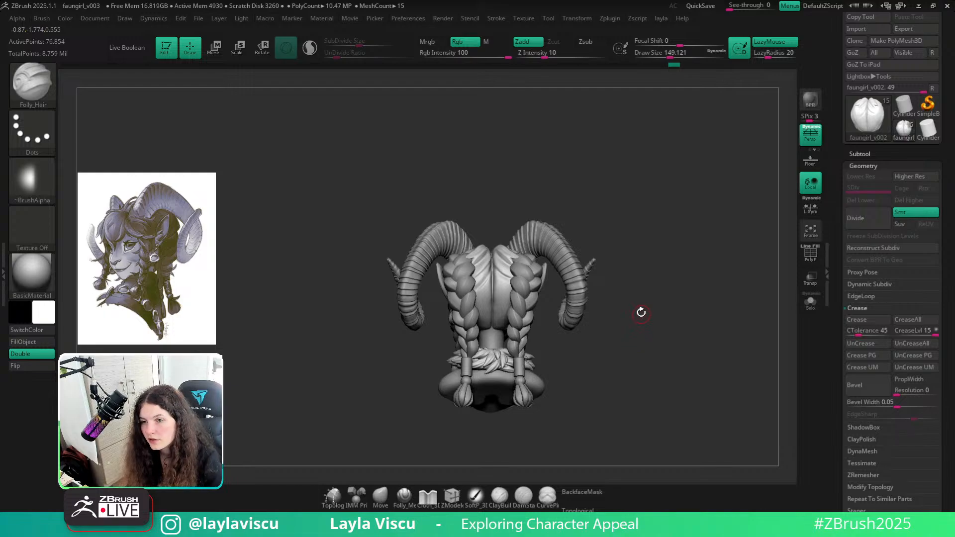
{"action": "mouse_move", "coordinate": [641, 312]}
{"action": "right_mouse_down", "text": "alt"}
{"action": "mouse_move", "coordinate": [654, 283]}
{"action": "mouse_move", "coordinate": [622, 338]}
{"action": "right_mouse_up", "text": "alt"}
{"action": "mouse_move", "coordinate": [695, 298]}
{"action": "right_mouse_down"}
{"action": "mouse_move", "coordinate": [692, 325]}
{"action": "mouse_move", "coordinate": [682, 273]}
{"action": "mouse_move", "coordinate": [526, 305]}
{"action": "right_mouse_up"}
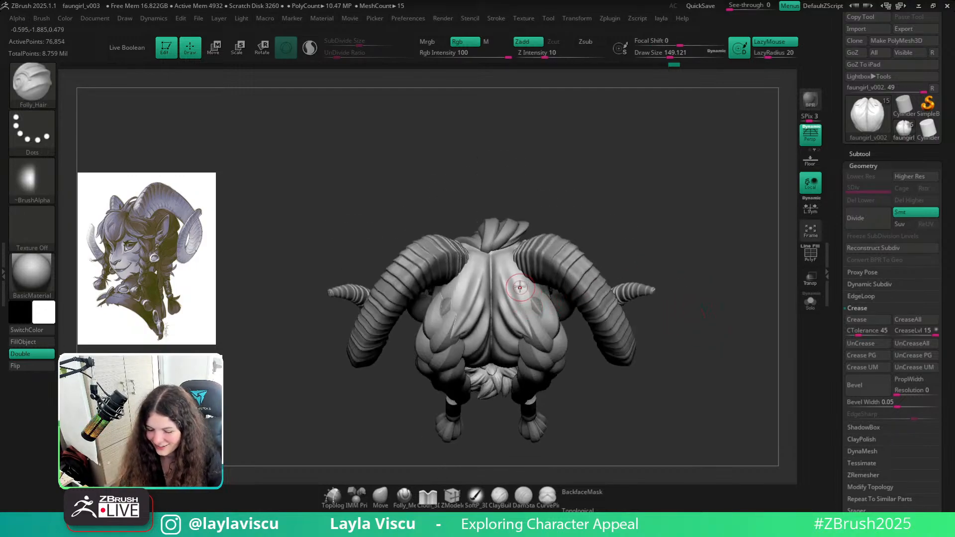
{"action": "key", "text": "shift"}
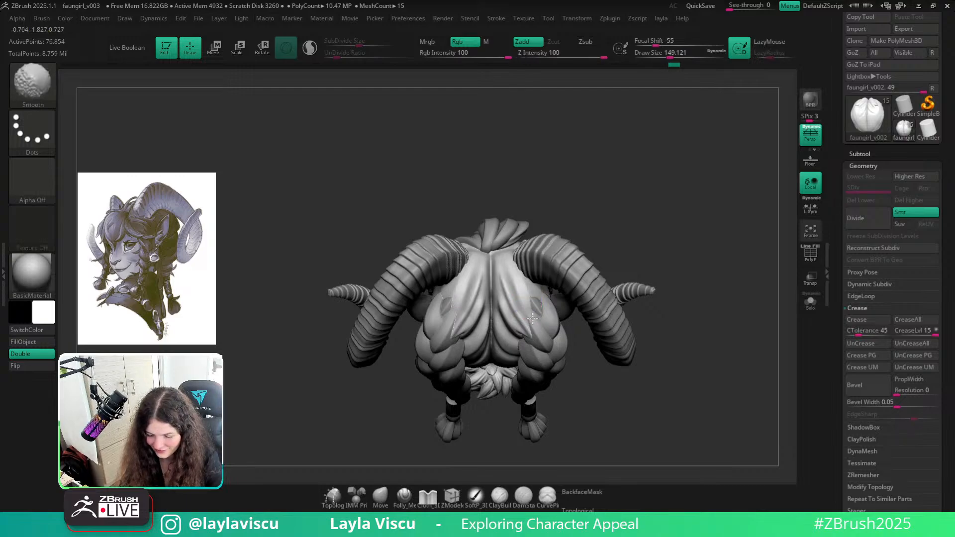
{"action": "mouse_move", "coordinate": [612, 180]}
{"action": "right_mouse_down"}
{"action": "mouse_move", "coordinate": [631, 205]}
{"action": "mouse_move", "coordinate": [622, 217]}
{"action": "mouse_move", "coordinate": [637, 166]}
{"action": "mouse_move", "coordinate": [650, 174]}
{"action": "right_mouse_up"}
Adjust the shape of the back hair with the Move brush, reducing the draw size to about 80
{"action": "left_click", "coordinate": [380, 497]}
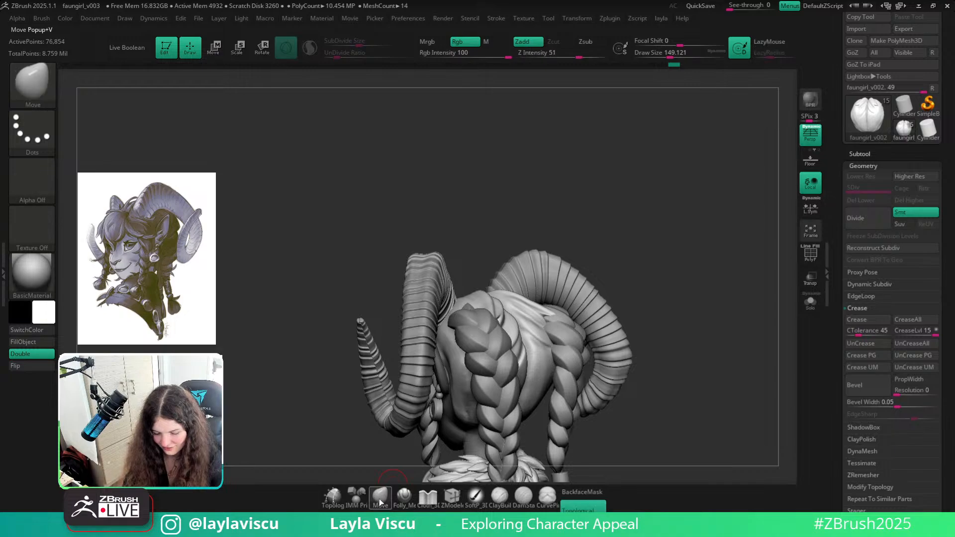
{"action": "right_click_drag", "start_coordinate": [539, 288], "coordinate": [535, 298], "text": "ctrl"}
{"action": "key", "text": "s"}
{"action": "left_click_drag", "start_coordinate": [534, 298], "coordinate": [493, 273]}
{"action": "key", "text": "s"}
{"action": "key", "text": "s"}
{"action": "right_click_drag", "start_coordinate": [632, 155], "coordinate": [523, 143]}
{"action": "mouse_move", "coordinate": [651, 286]}
{"action": "right_mouse_down"}
{"action": "mouse_move", "coordinate": [686, 288]}
{"action": "mouse_move", "coordinate": [695, 383]}
{"action": "mouse_move", "coordinate": [692, 373]}
{"action": "right_mouse_up"}
{"action": "right_click_drag", "start_coordinate": [682, 340], "coordinate": [690, 374], "text": "alt"}
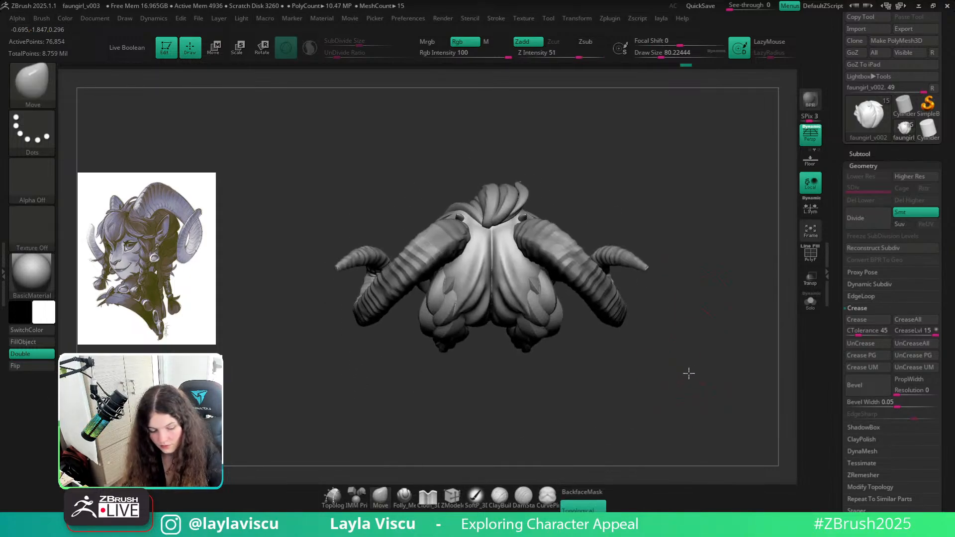
Add finer strands to the back hair with the Folly_Hair brush at draw size about 97 and Sculptris Pro on, undoing unwanted strokes
{"action": "key", "text": "b"}
{"action": "key", "text": "f"}
{"action": "key", "text": "h"}
{"action": "right_click_drag", "start_coordinate": [682, 332], "coordinate": [625, 294]}
{"action": "right_click_drag", "start_coordinate": [518, 269], "coordinate": [530, 279], "text": "ctrl"}
{"action": "mouse_move", "coordinate": [621, 182]}
{"action": "right_mouse_down"}
{"action": "mouse_move", "coordinate": [624, 204]}
{"action": "mouse_move", "coordinate": [614, 184]}
{"action": "mouse_move", "coordinate": [560, 175]}
{"action": "mouse_move", "coordinate": [537, 273]}
{"action": "mouse_move", "coordinate": [516, 244]}
{"action": "right_mouse_up"}
{"action": "left_click", "coordinate": [318, 53]}
{"action": "mouse_move", "coordinate": [516, 244]}
{"action": "left_mouse_down"}
{"action": "mouse_move", "coordinate": [555, 301]}
{"action": "mouse_move", "coordinate": [532, 263]}
{"action": "mouse_move", "coordinate": [553, 299]}
{"action": "mouse_move", "coordinate": [529, 278]}
{"action": "mouse_move", "coordinate": [563, 315]}
{"action": "left_mouse_up"}
{"action": "key", "text": "ctrl+z"}
{"action": "key", "text": "s"}
{"action": "key", "text": "ctrl+z"}
{"action": "key", "text": "ctrl+z"}
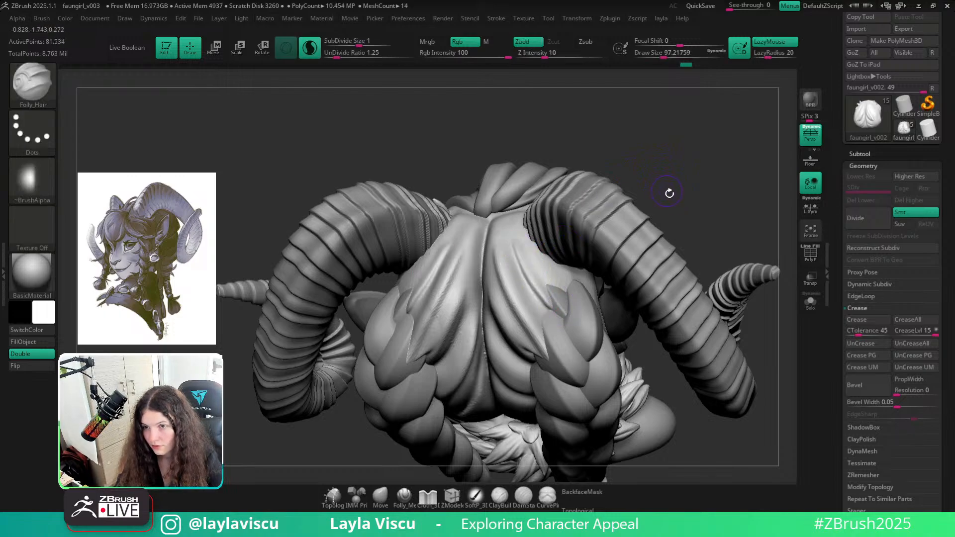
Isolate the hair mesh, turn off Sculptris Pro and smooth the curved hair spike at the side at draw size about 83
{"action": "mouse_move", "coordinate": [669, 193]}
{"action": "right_mouse_down"}
{"action": "mouse_move", "coordinate": [671, 205]}
{"action": "mouse_move", "coordinate": [657, 177]}
{"action": "mouse_move", "coordinate": [663, 139]}
{"action": "mouse_move", "coordinate": [594, 205]}
{"action": "right_mouse_up"}
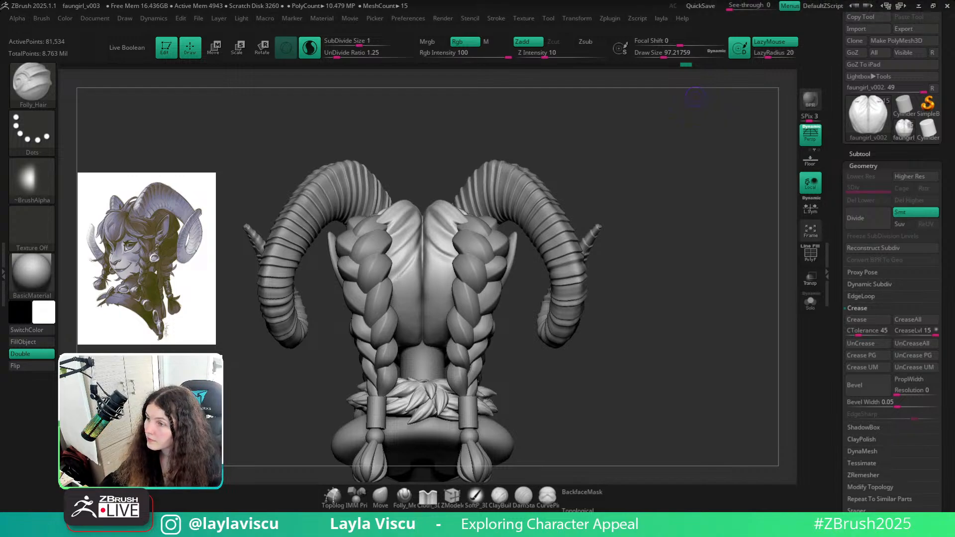
{"action": "mouse_move", "coordinate": [678, 320]}
{"action": "left_mouse_down"}
{"action": "mouse_move", "coordinate": [663, 359]}
{"action": "mouse_move", "coordinate": [757, 319]}
{"action": "mouse_move", "coordinate": [765, 336]}
{"action": "mouse_move", "coordinate": [751, 317]}
{"action": "mouse_move", "coordinate": [709, 355]}
{"action": "left_mouse_up"}
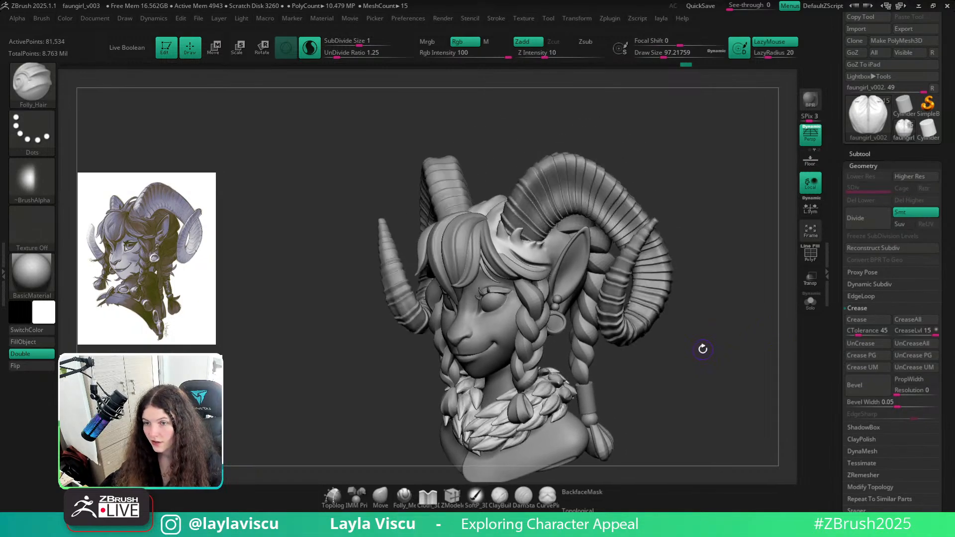
{"action": "left_click", "coordinate": [810, 310]}
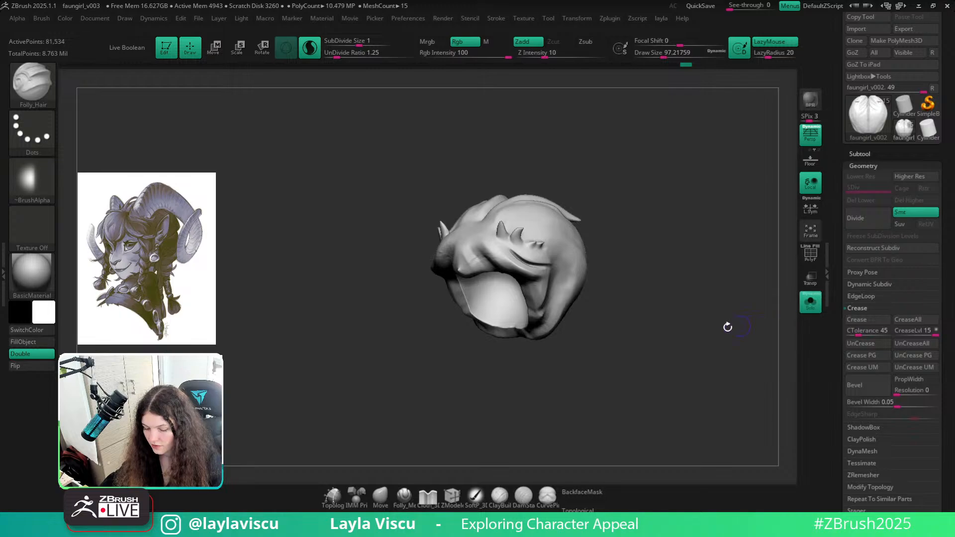
{"action": "left_click_drag", "start_coordinate": [700, 332], "coordinate": [684, 307]}
{"action": "right_click_drag", "start_coordinate": [683, 306], "coordinate": [574, 278], "text": "ctrl"}
{"action": "left_click_drag", "start_coordinate": [661, 244], "coordinate": [688, 236]}
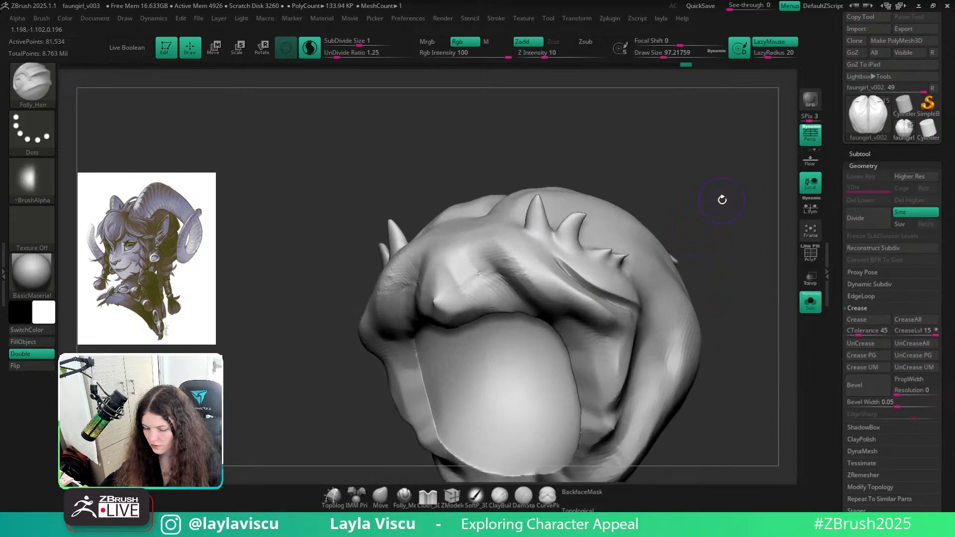
{"action": "mouse_move", "coordinate": [723, 201]}
{"action": "left_mouse_down", "text": "alt"}
{"action": "mouse_move", "coordinate": [684, 256]}
{"action": "mouse_move", "coordinate": [678, 250]}
{"action": "left_mouse_up", "text": "alt"}
{"action": "right_click_drag", "start_coordinate": [677, 250], "coordinate": [547, 281], "text": "ctrl"}
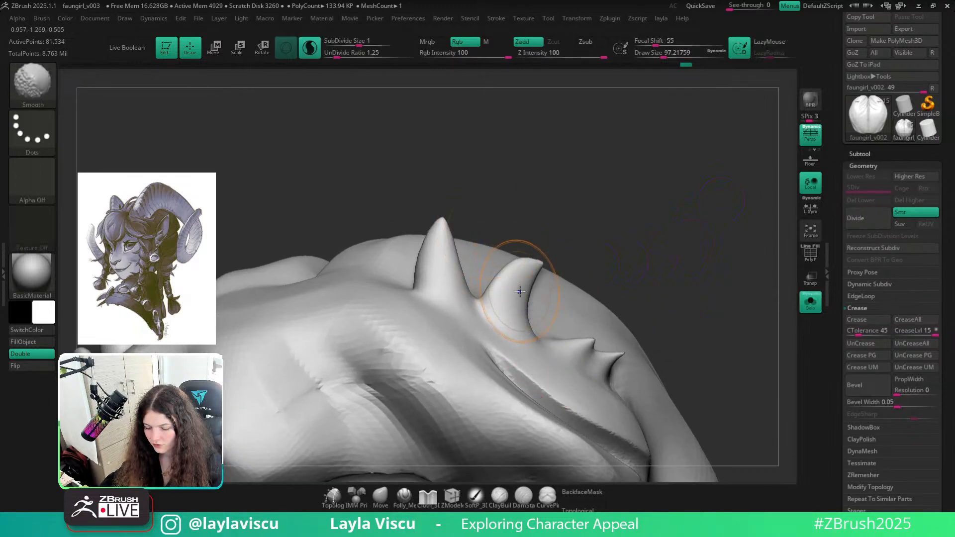
{"action": "left_click", "coordinate": [317, 58]}
{"action": "key", "text": "s"}
{"action": "left_click_drag", "start_coordinate": [518, 255], "coordinate": [521, 281]}
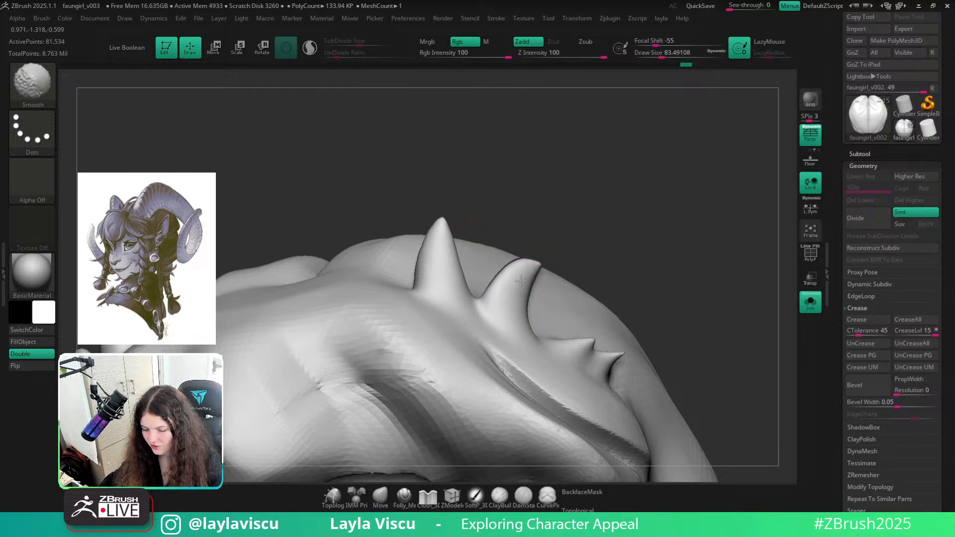
Show all subtools and reshape the curved hair spike in front of the horn with the Move brush at draw size about 56
{"action": "left_click", "coordinate": [810, 302]}
{"action": "right_click_drag", "start_coordinate": [703, 277], "coordinate": [575, 277], "text": "ctrl"}
{"action": "left_click_drag", "start_coordinate": [723, 189], "coordinate": [657, 232]}
{"action": "right_click_drag", "start_coordinate": [518, 301], "coordinate": [437, 204], "text": "ctrl"}
{"action": "left_click_drag", "start_coordinate": [437, 204], "coordinate": [463, 154]}
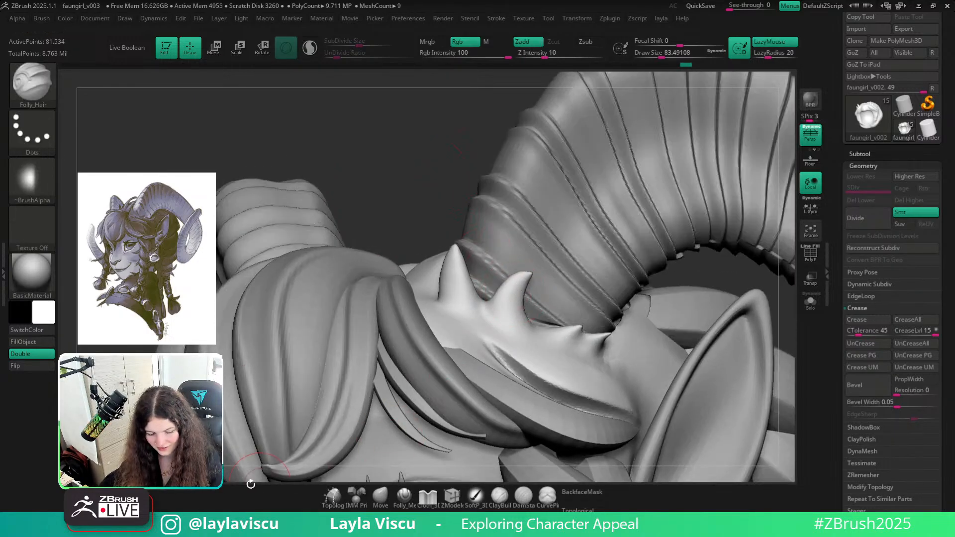
{"action": "left_click", "coordinate": [380, 495]}
{"action": "key", "text": "s"}
{"action": "left_click_drag", "start_coordinate": [536, 274], "coordinate": [533, 274]}
{"action": "left_click_drag", "start_coordinate": [520, 288], "coordinate": [555, 258]}
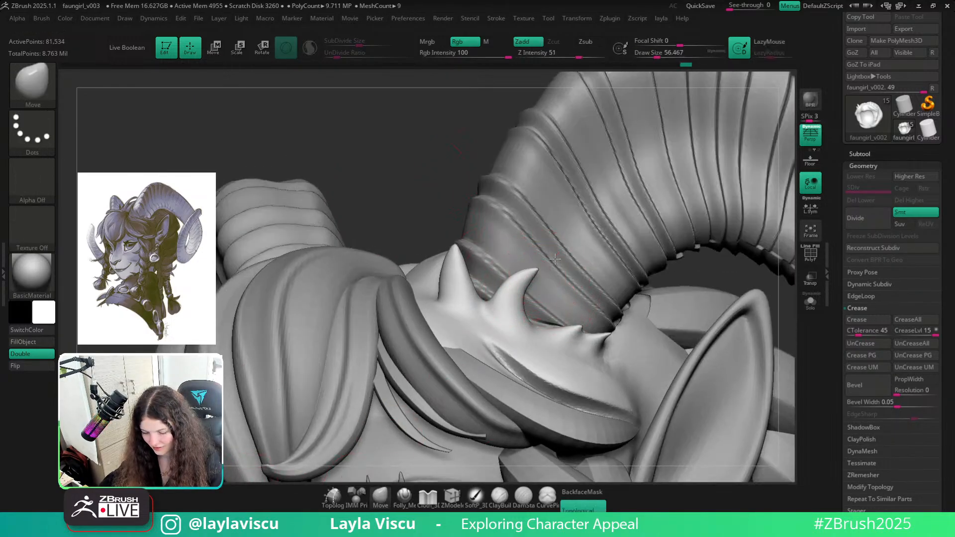
{"action": "right_click_drag", "start_coordinate": [551, 256], "coordinate": [479, 181], "text": "ctrl"}
{"action": "left_click_drag", "start_coordinate": [480, 181], "coordinate": [650, 309], "text": "shift"}
Switch to the Folly_Hair brush at draw size about 80 and isolate the hair mesh for work on the crown
{"action": "key", "text": "b"}
{"action": "key", "text": "f"}
{"action": "key", "text": "h"}
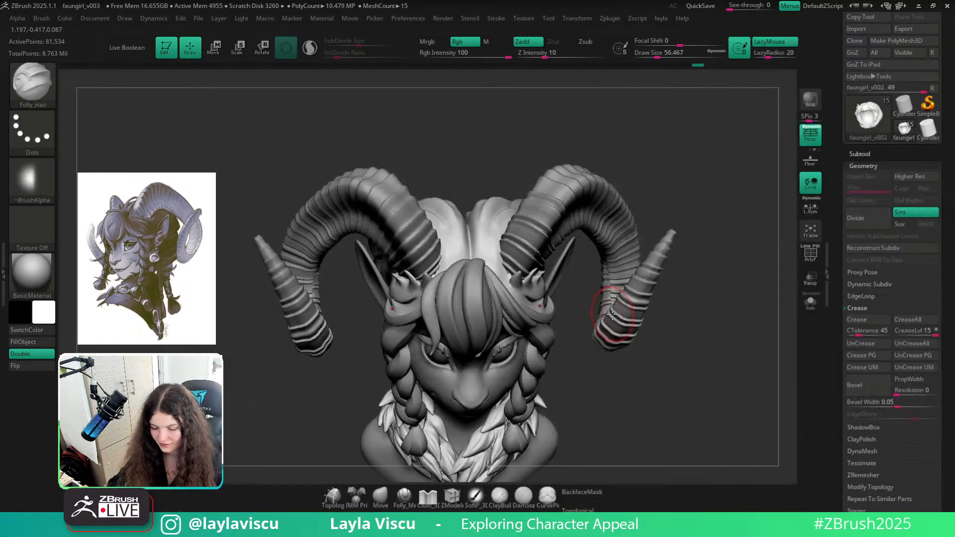
{"action": "mouse_move", "coordinate": [672, 145]}
{"action": "left_mouse_down"}
{"action": "mouse_move", "coordinate": [679, 165]}
{"action": "mouse_move", "coordinate": [640, 222]}
{"action": "left_mouse_up"}
{"action": "key", "text": "s"}
{"action": "left_click_drag", "start_coordinate": [511, 317], "coordinate": [515, 318]}
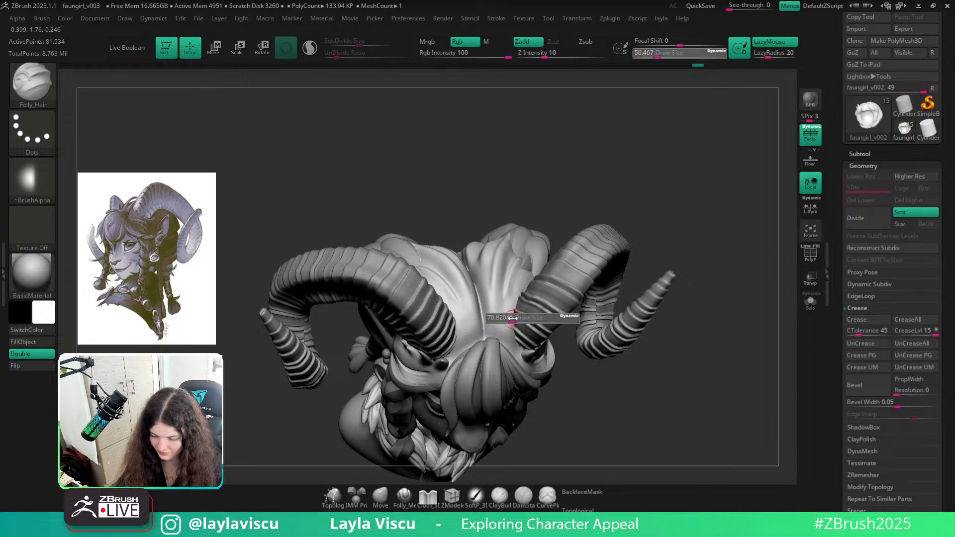
{"action": "left_click", "coordinate": [809, 301]}
{"action": "left_click_drag", "start_coordinate": [715, 369], "coordinate": [667, 361]}
{"action": "right_click_drag", "start_coordinate": [566, 339], "coordinate": [563, 329], "text": "ctrl"}
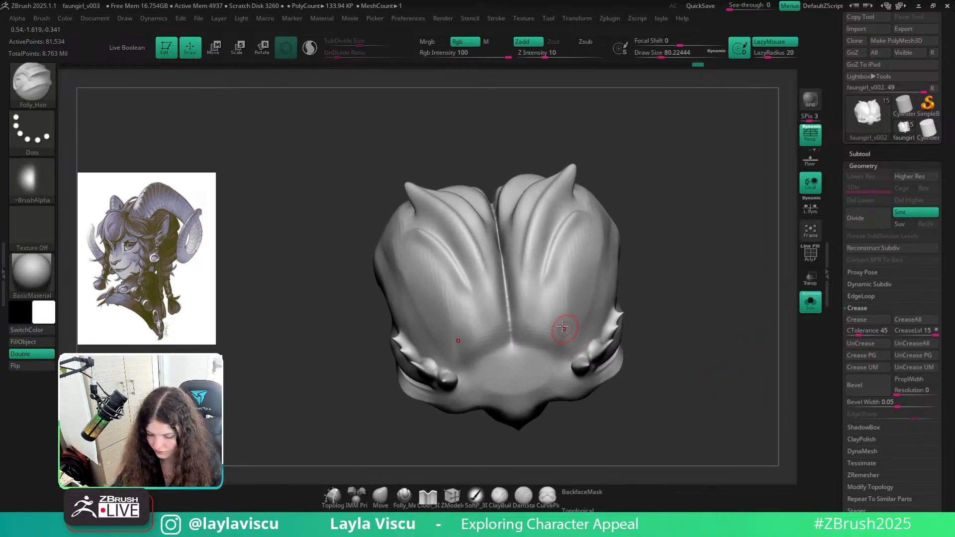
Smooth the front of the crown with Sculptris Pro on at draw size about 104, checking the wireframe
{"action": "key", "text": "s"}
{"action": "left_click_drag", "start_coordinate": [562, 329], "coordinate": [557, 348]}
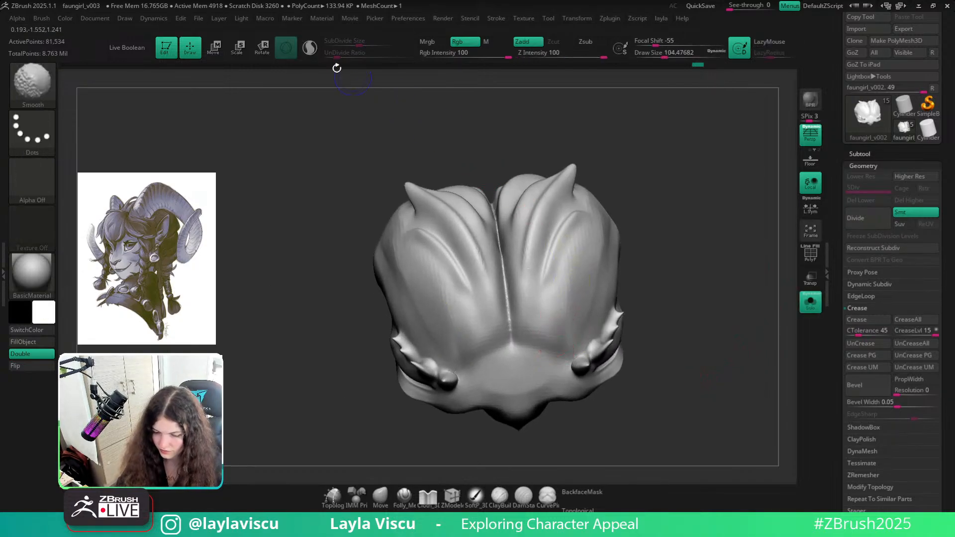
{"action": "left_click", "coordinate": [310, 48]}
{"action": "key", "text": "shift+f"}
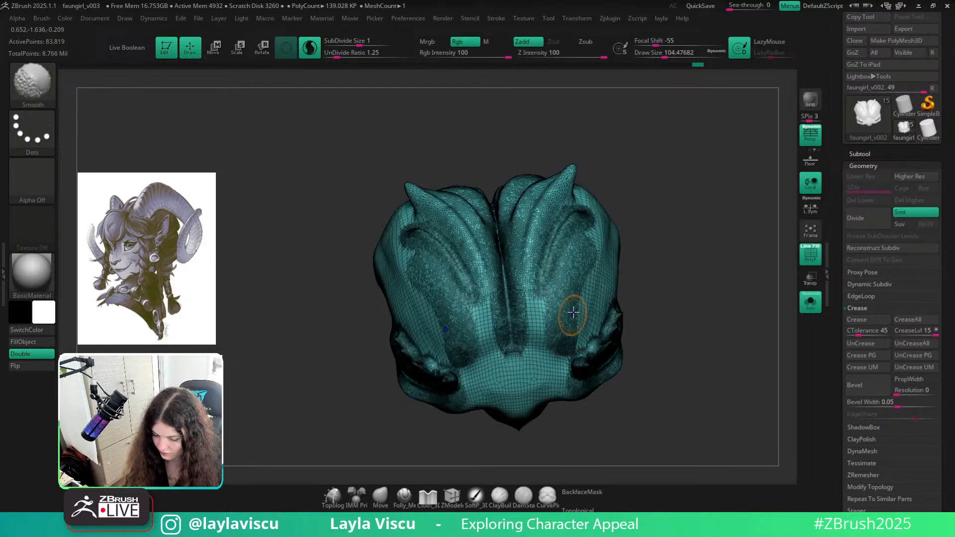
{"action": "mouse_move", "coordinate": [571, 312]}
{"action": "left_mouse_down", "text": "shift"}
{"action": "mouse_move", "coordinate": [585, 234]}
{"action": "mouse_move", "coordinate": [597, 269]}
{"action": "mouse_move", "coordinate": [542, 310]}
{"action": "mouse_move", "coordinate": [527, 282]}
{"action": "mouse_move", "coordinate": [544, 398]}
{"action": "left_mouse_up", "text": "shift"}
{"action": "key", "text": "shift+f"}
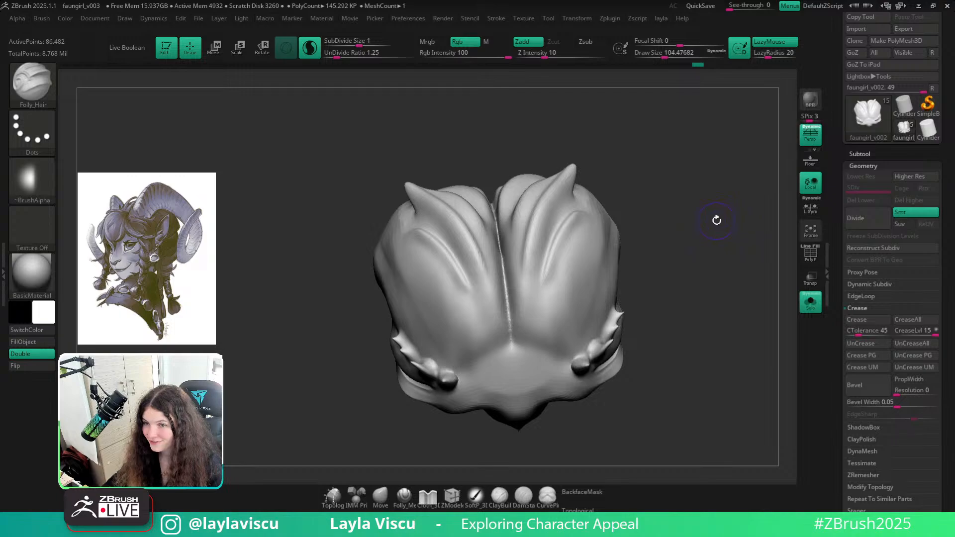
Smooth the crown strands beside the parting and show all subtools again
{"action": "left_click_drag", "start_coordinate": [682, 328], "coordinate": [702, 311]}
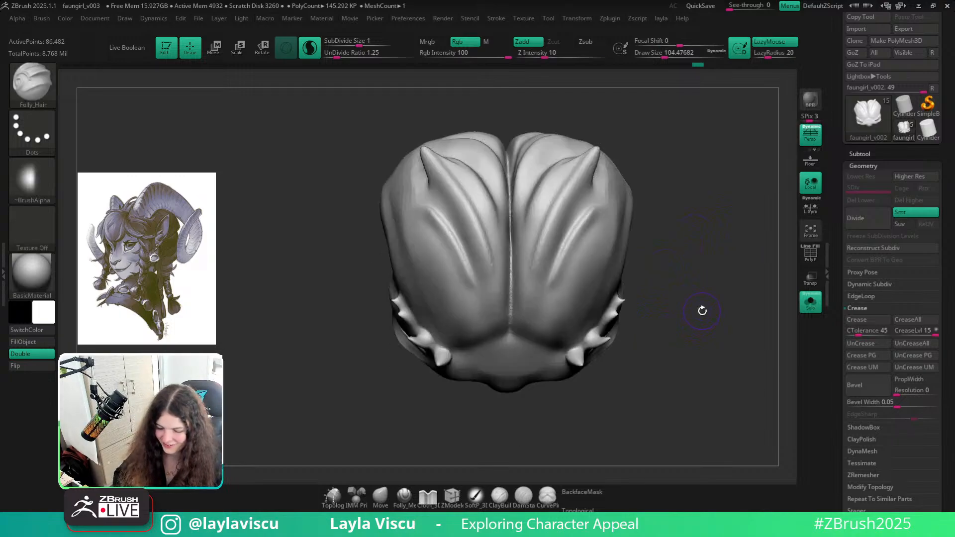
{"action": "key", "text": "shift"}
{"action": "mouse_move", "coordinate": [551, 226]}
{"action": "left_mouse_down", "text": "shift"}
{"action": "mouse_move", "coordinate": [533, 212]}
{"action": "mouse_move", "coordinate": [565, 244]}
{"action": "left_mouse_up", "text": "shift"}
{"action": "left_click_drag", "start_coordinate": [651, 218], "coordinate": [706, 204]}
{"action": "left_click", "coordinate": [810, 302]}
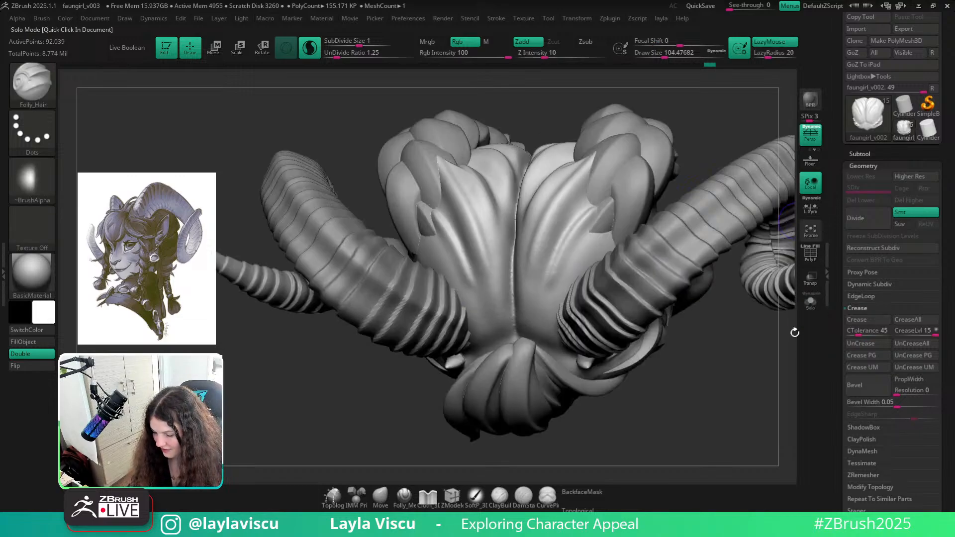
Smooth the hair on the back of the head beside the braids at draw size about 132, undoing the last stroke
{"action": "mouse_move", "coordinate": [781, 338]}
{"action": "left_mouse_down", "text": "alt"}
{"action": "mouse_move", "coordinate": [727, 386]}
{"action": "mouse_move", "coordinate": [771, 305]}
{"action": "mouse_move", "coordinate": [746, 380]}
{"action": "mouse_move", "coordinate": [728, 353]}
{"action": "mouse_move", "coordinate": [570, 252]}
{"action": "left_mouse_up", "text": "alt"}
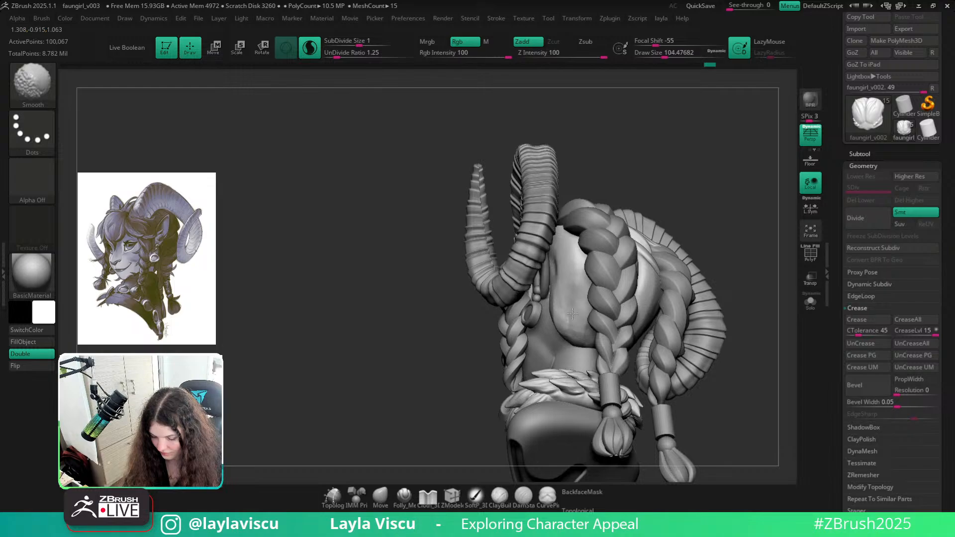
{"action": "left_click_drag", "start_coordinate": [572, 314], "coordinate": [572, 283], "text": "shift"}
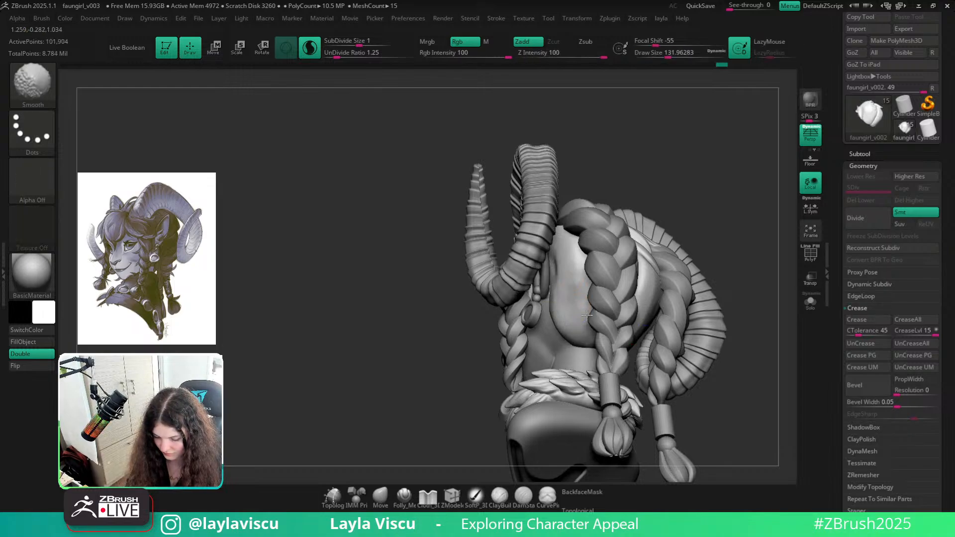
{"action": "right_click_drag", "start_coordinate": [570, 272], "coordinate": [618, 312]}
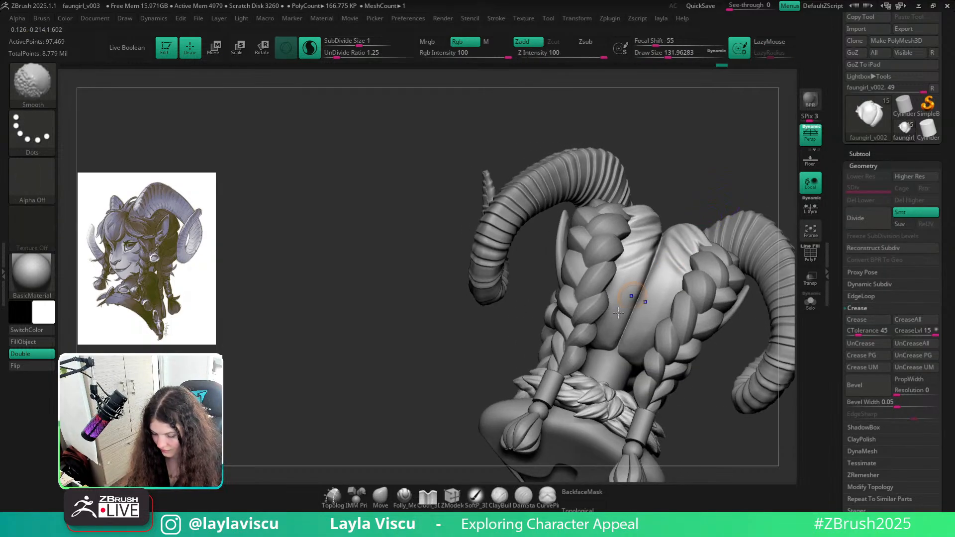
{"action": "key", "text": "ctrl+z"}
{"action": "left_click_drag", "start_coordinate": [710, 173], "coordinate": [710, 161], "text": "shift"}
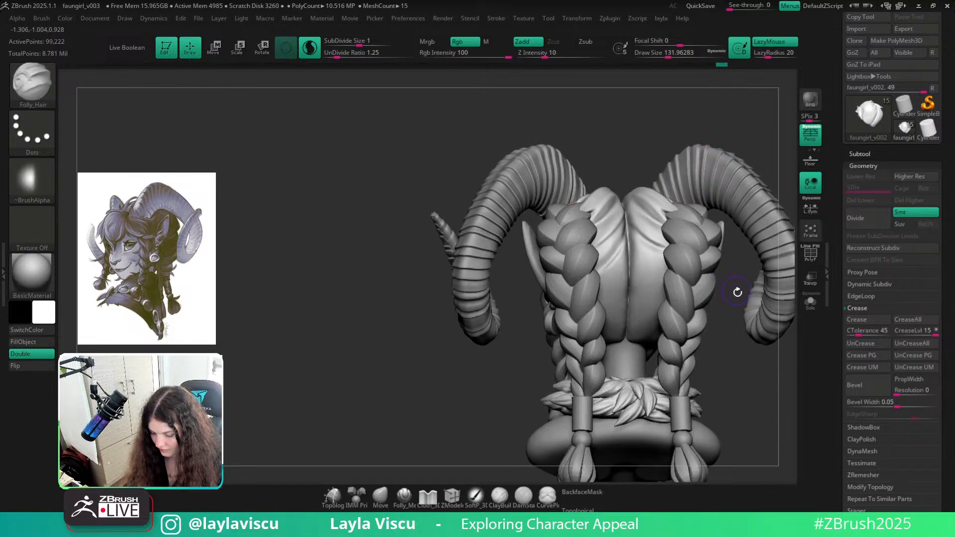
Refine the crown strands between the horns with the Folly_Hair brush at draw size about 132, undoing an unwanted stroke
{"action": "mouse_move", "coordinate": [737, 292]}
{"action": "right_mouse_down"}
{"action": "mouse_move", "coordinate": [738, 367]}
{"action": "mouse_move", "coordinate": [704, 388]}
{"action": "mouse_move", "coordinate": [710, 420]}
{"action": "right_mouse_up"}
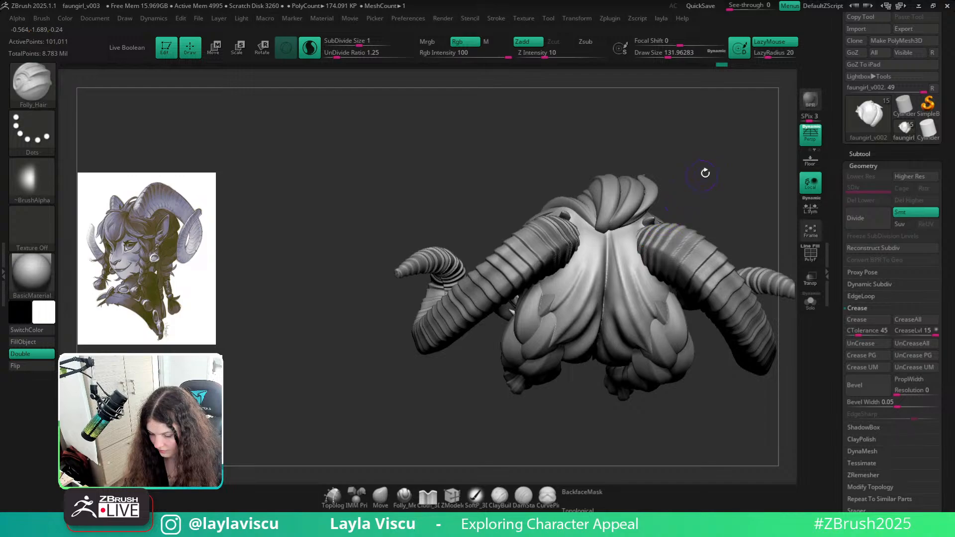
{"action": "right_click_drag", "start_coordinate": [704, 170], "coordinate": [641, 254]}
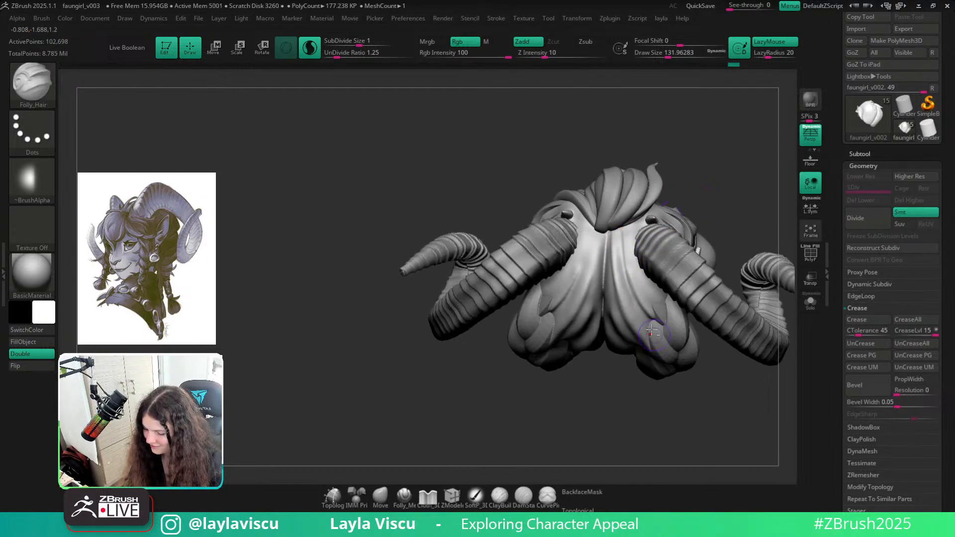
{"action": "key", "text": "ctrl+z"}
{"action": "right_click_drag", "start_coordinate": [701, 182], "coordinate": [646, 209]}
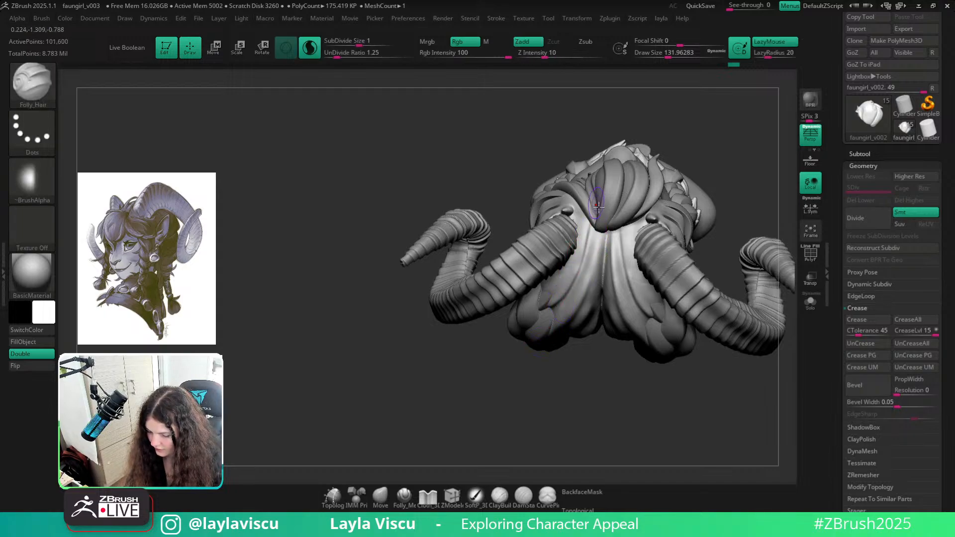
{"action": "left_click_drag", "start_coordinate": [597, 205], "coordinate": [563, 301]}
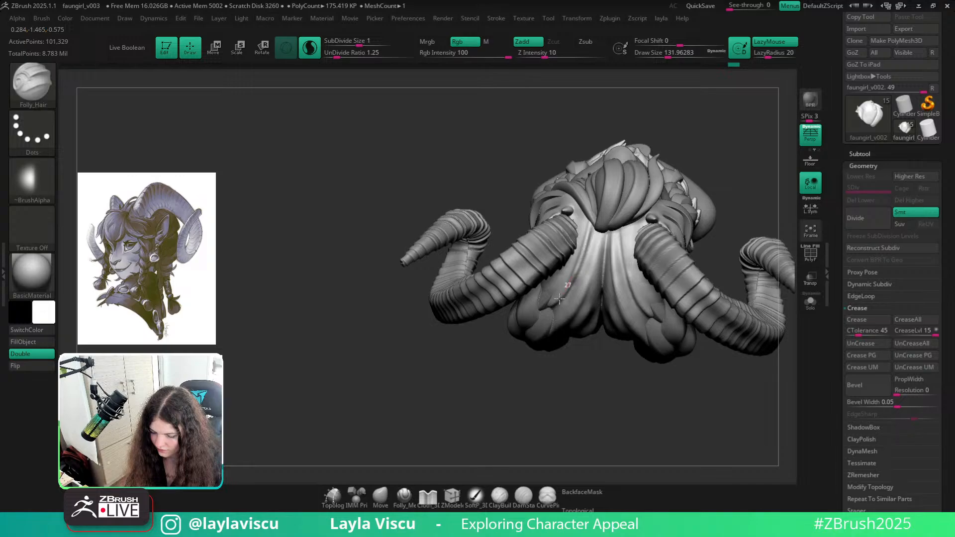
{"action": "mouse_move", "coordinate": [726, 181]}
{"action": "right_mouse_down"}
{"action": "mouse_move", "coordinate": [726, 136]}
{"action": "mouse_move", "coordinate": [710, 222]}
{"action": "mouse_move", "coordinate": [691, 131]}
{"action": "mouse_move", "coordinate": [763, 153]}
{"action": "mouse_move", "coordinate": [646, 114]}
{"action": "right_mouse_up"}
{"action": "mouse_move", "coordinate": [675, 260]}
{"action": "right_mouse_down", "text": "alt"}
{"action": "mouse_move", "coordinate": [703, 258]}
{"action": "mouse_move", "coordinate": [695, 287]}
{"action": "mouse_move", "coordinate": [670, 273]}
{"action": "right_mouse_up", "text": "alt"}
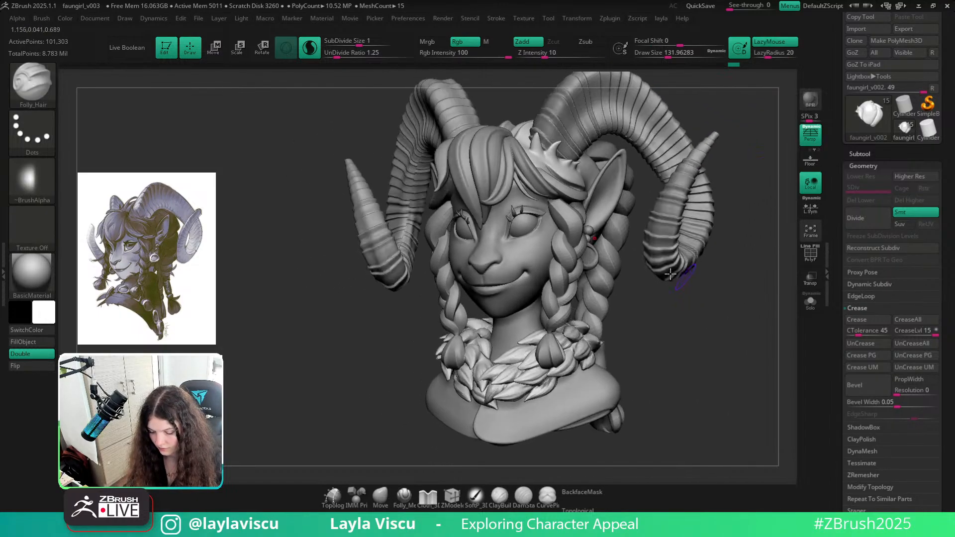
Select the front braids, remove all their creases and subdivide them to level 3
{"action": "left_click", "coordinate": [575, 242], "text": "alt"}
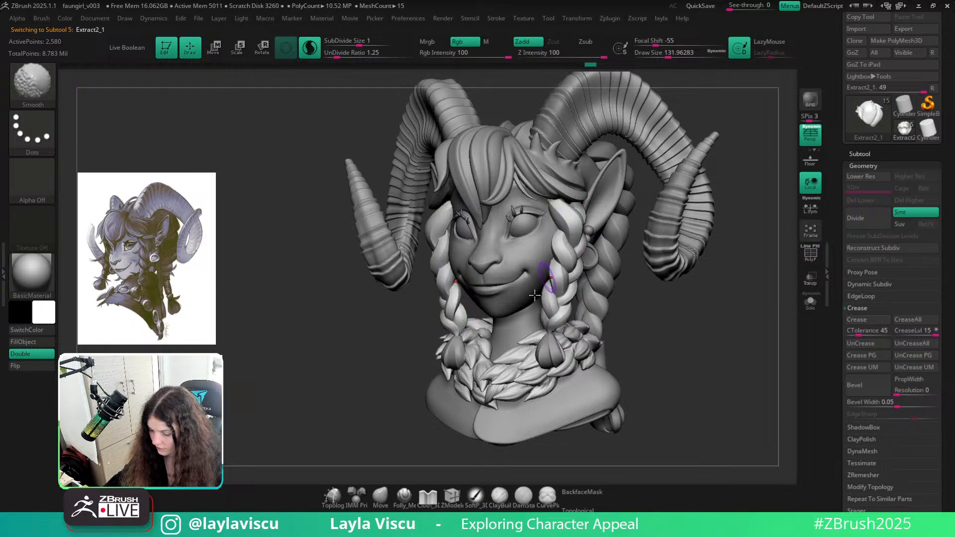
{"action": "left_click", "coordinate": [910, 343]}
{"action": "mouse_move", "coordinate": [601, 292]}
{"action": "right_mouse_down", "text": "ctrl"}
{"action": "mouse_move", "coordinate": [711, 344]}
{"action": "mouse_move", "coordinate": [616, 363]}
{"action": "mouse_move", "coordinate": [741, 364]}
{"action": "mouse_move", "coordinate": [560, 338]}
{"action": "mouse_move", "coordinate": [697, 383]}
{"action": "mouse_move", "coordinate": [635, 375]}
{"action": "mouse_move", "coordinate": [667, 371]}
{"action": "mouse_move", "coordinate": [650, 392]}
{"action": "mouse_move", "coordinate": [648, 360]}
{"action": "mouse_move", "coordinate": [635, 347]}
{"action": "mouse_move", "coordinate": [615, 360]}
{"action": "right_mouse_up", "text": "ctrl"}
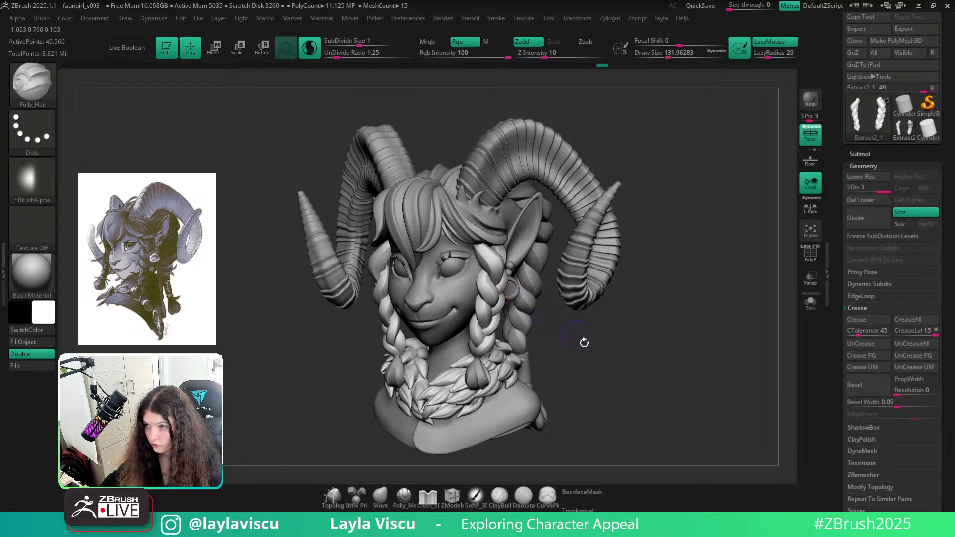
{"action": "left_click_drag", "start_coordinate": [584, 343], "coordinate": [575, 359]}
Select the round earring and reposition it under the ear with the Move brush, Topological off, undoing the first attempt
{"action": "left_click", "coordinate": [517, 288], "text": "alt"}
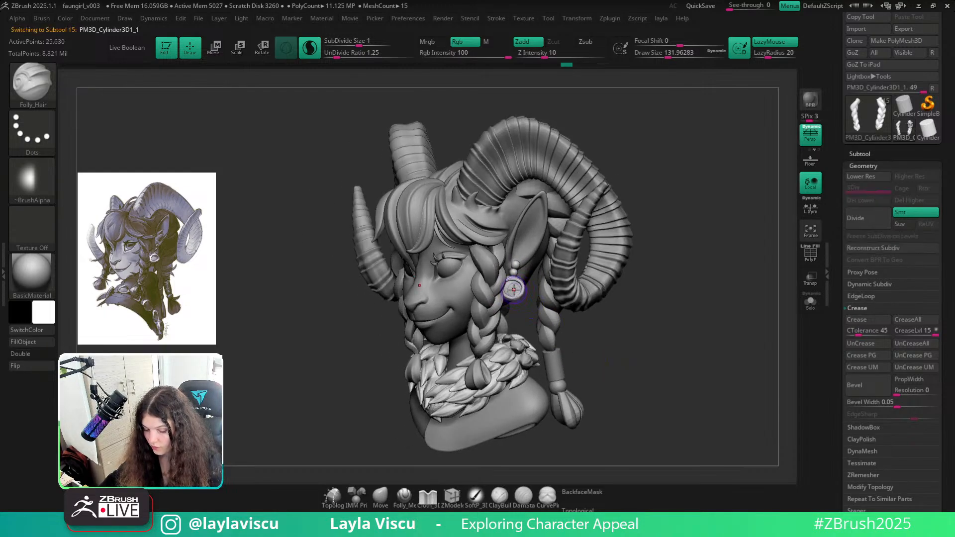
{"action": "right_click_drag", "start_coordinate": [516, 289], "coordinate": [543, 341], "text": "ctrl"}
{"action": "left_click", "coordinate": [380, 497]}
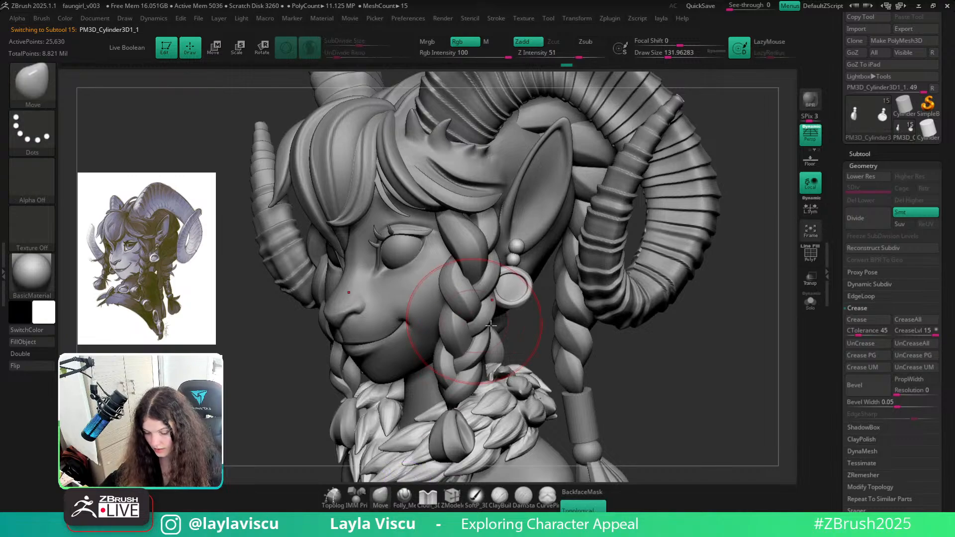
{"action": "left_click", "coordinate": [583, 505]}
{"action": "key", "text": "s"}
{"action": "left_click_drag", "start_coordinate": [517, 318], "coordinate": [508, 318]}
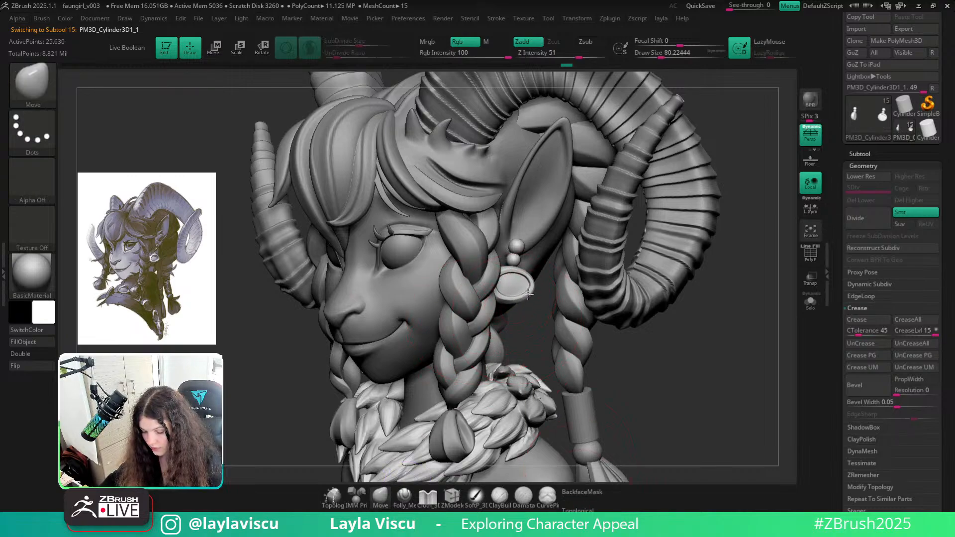
{"action": "key", "text": "ctrl"}
{"action": "key", "text": "ctrl+z"}
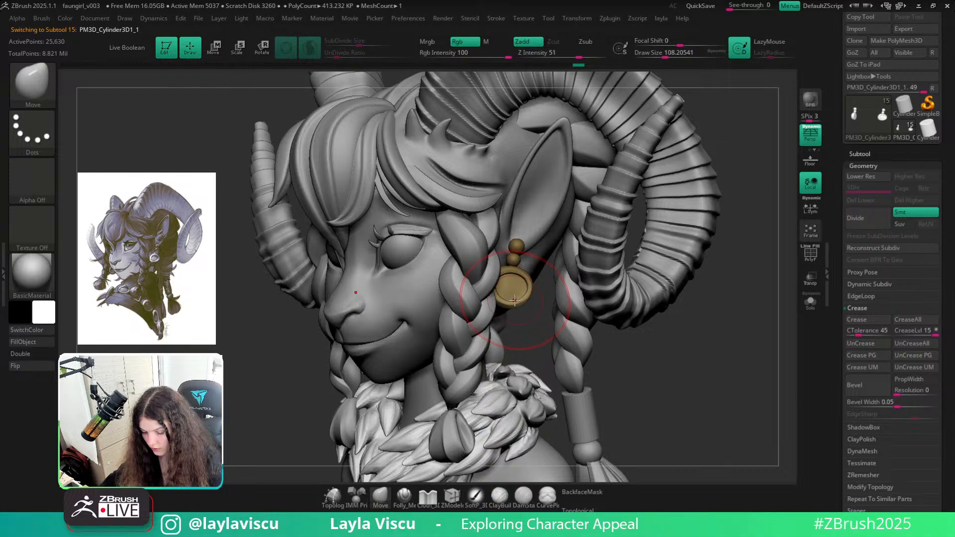
{"action": "key", "text": "s"}
{"action": "left_click_drag", "start_coordinate": [506, 297], "coordinate": [519, 298]}
Turn off the earring's polypaint display and restore the saved custom view of the bust
{"action": "left_click", "coordinate": [881, 154]}
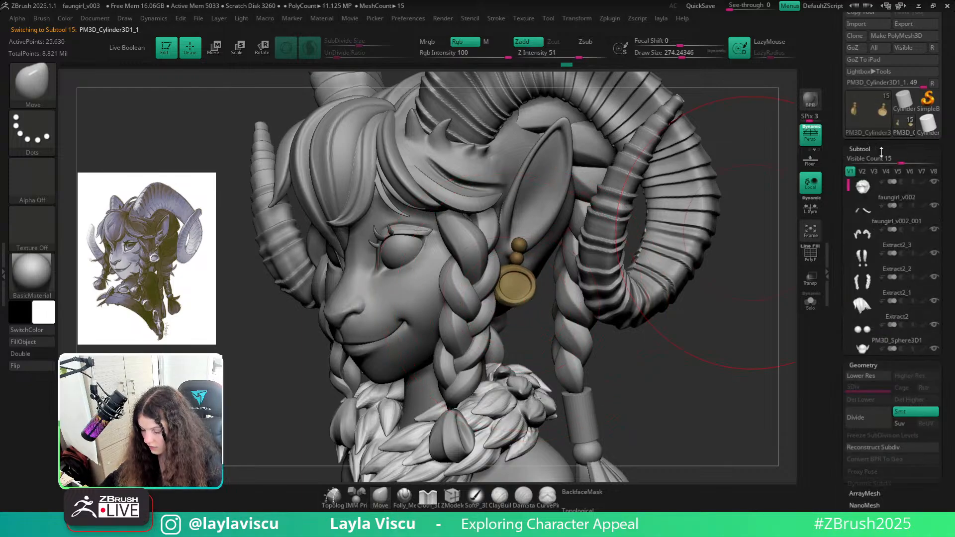
{"action": "left_click", "coordinate": [923, 385]}
{"action": "left_click_drag", "start_coordinate": [952, 206], "coordinate": [940, 251]}
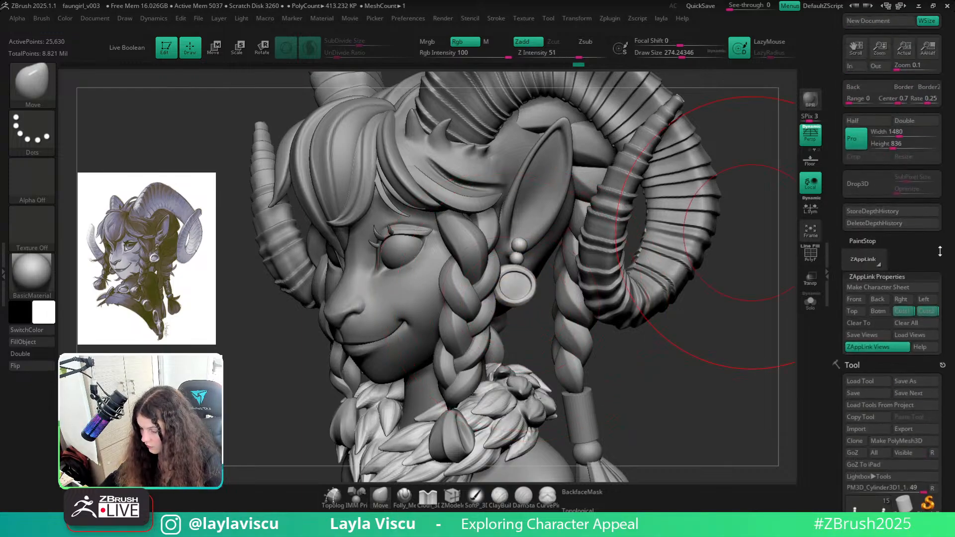
{"action": "left_click", "coordinate": [906, 313]}
{"action": "key", "text": "shift+z"}
{"action": "key", "text": "shift+z"}
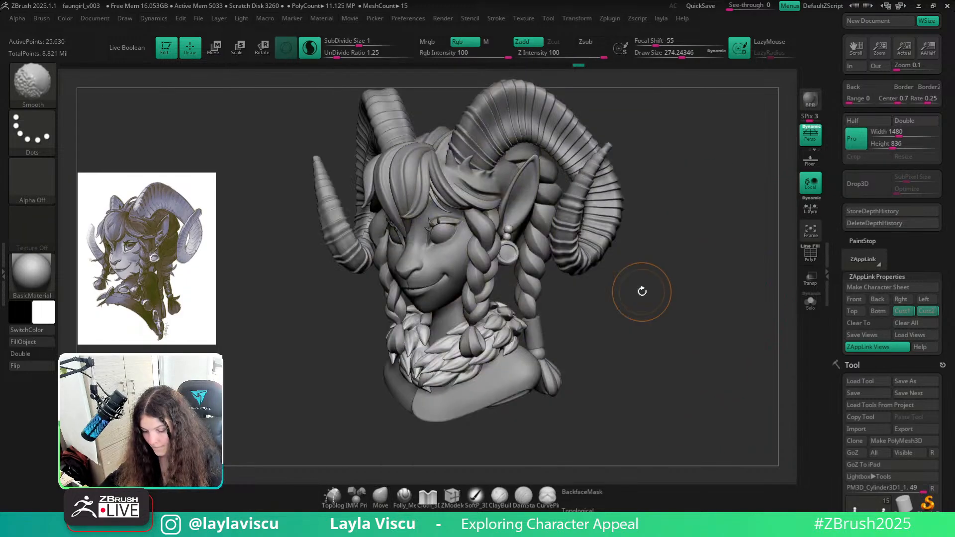
Select the back braids and set the Move brush to draw size about 87 for work on their upper ends
{"action": "key", "text": "s"}
{"action": "left_click_drag", "start_coordinate": [524, 233], "coordinate": [493, 232]}
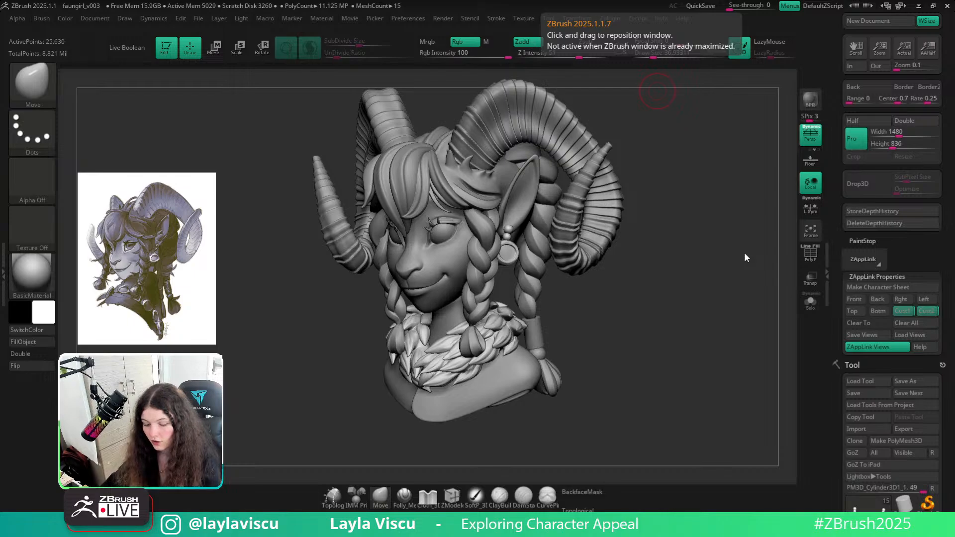
{"action": "mouse_move", "coordinate": [732, 252]}
{"action": "left_mouse_down", "text": "shift"}
{"action": "mouse_move", "coordinate": [688, 254]}
{"action": "mouse_move", "coordinate": [731, 269]}
{"action": "mouse_move", "coordinate": [605, 273]}
{"action": "left_mouse_up", "text": "shift"}
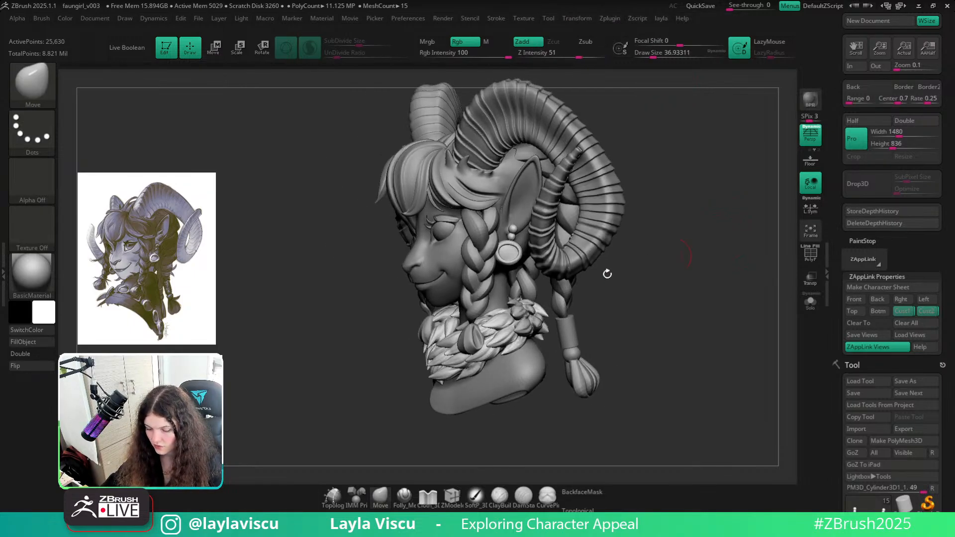
{"action": "left_click", "coordinate": [522, 150], "text": "alt"}
{"action": "right_click_drag", "start_coordinate": [522, 152], "coordinate": [522, 196], "text": "ctrl"}
{"action": "key", "text": "s"}
{"action": "mouse_move", "coordinate": [501, 149]}
{"action": "left_mouse_down"}
{"action": "mouse_move", "coordinate": [509, 149]}
{"action": "mouse_move", "coordinate": [468, 159]}
{"action": "left_mouse_up"}
{"action": "mouse_move", "coordinate": [454, 171]}
{"action": "right_mouse_down", "text": "ctrl"}
{"action": "mouse_move", "coordinate": [755, 308]}
{"action": "mouse_move", "coordinate": [741, 312]}
{"action": "mouse_move", "coordinate": [686, 223]}
{"action": "mouse_move", "coordinate": [681, 304]}
{"action": "right_mouse_up", "text": "ctrl"}
{"action": "mouse_move", "coordinate": [681, 304]}
{"action": "right_mouse_down", "text": "ctrl"}
{"action": "mouse_move", "coordinate": [555, 339]}
{"action": "mouse_move", "coordinate": [542, 358]}
{"action": "right_mouse_up", "text": "ctrl"}
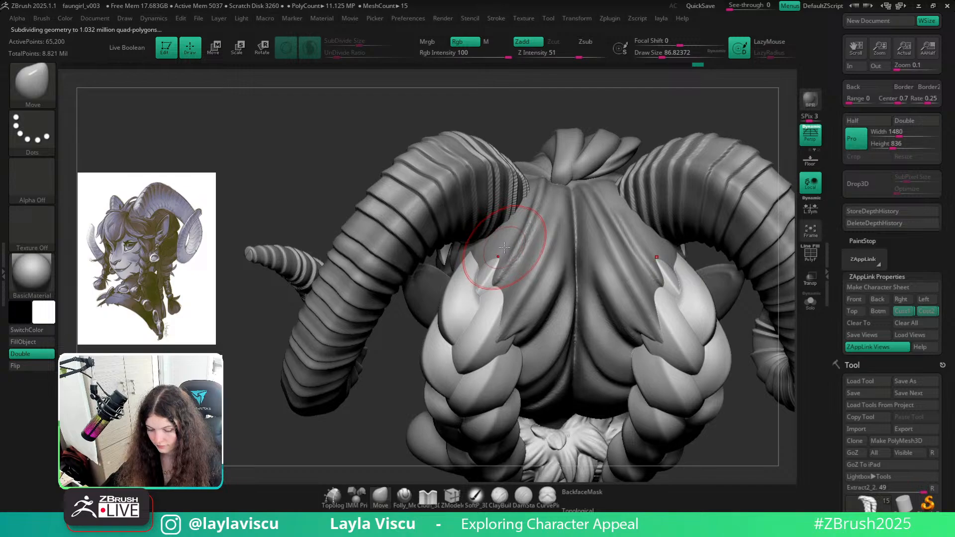
Turn on Topological for the Move brush, undo the trial moves on the back braids and set the draw size to about 90
{"action": "key", "text": "s"}
{"action": "mouse_move", "coordinate": [512, 250]}
{"action": "left_mouse_down"}
{"action": "mouse_move", "coordinate": [553, 205]}
{"action": "mouse_move", "coordinate": [516, 238]}
{"action": "mouse_move", "coordinate": [542, 215]}
{"action": "left_mouse_up"}
{"action": "left_click", "coordinate": [583, 506]}
{"action": "key", "text": "ctrl+z"}
{"action": "key", "text": "ctrl+z"}
{"action": "key", "text": "ctrl+z"}
{"action": "right_click_drag", "start_coordinate": [526, 222], "coordinate": [754, 215], "text": "ctrl"}
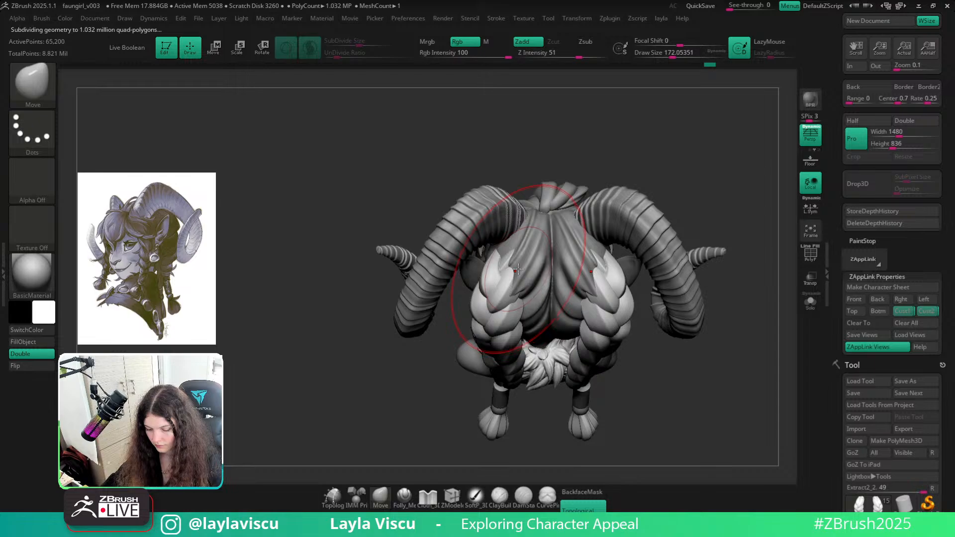
{"action": "key", "text": "s"}
{"action": "left_click_drag", "start_coordinate": [524, 271], "coordinate": [513, 262]}
Pull the upper tips of the back braids onto the crown strands with the Move brush at draw size about 90
{"action": "right_click_drag", "start_coordinate": [512, 261], "coordinate": [538, 267], "text": "ctrl"}
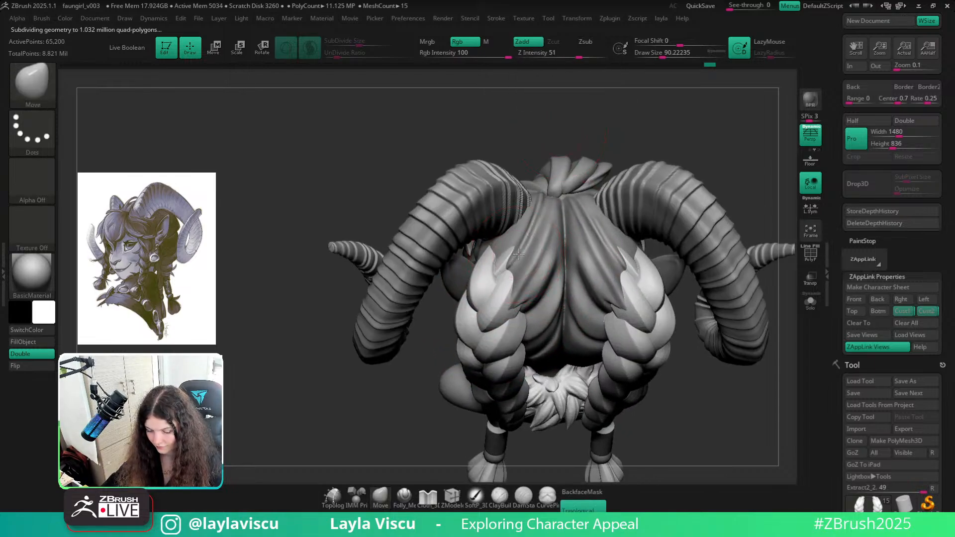
{"action": "right_click_drag", "start_coordinate": [518, 224], "coordinate": [352, 323], "text": "ctrl"}
{"action": "right_click_drag", "start_coordinate": [378, 367], "coordinate": [422, 334]}
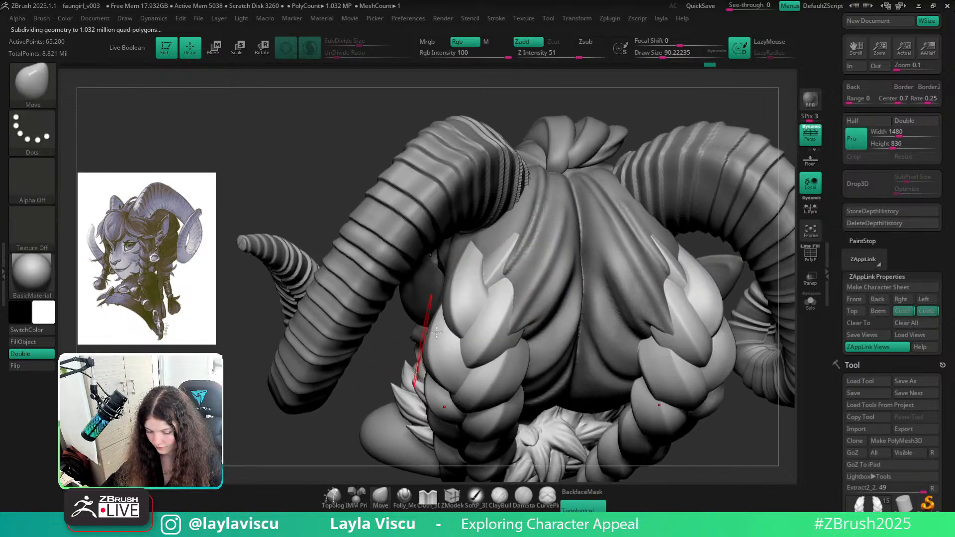
{"action": "left_click", "coordinate": [516, 284], "text": "alt"}
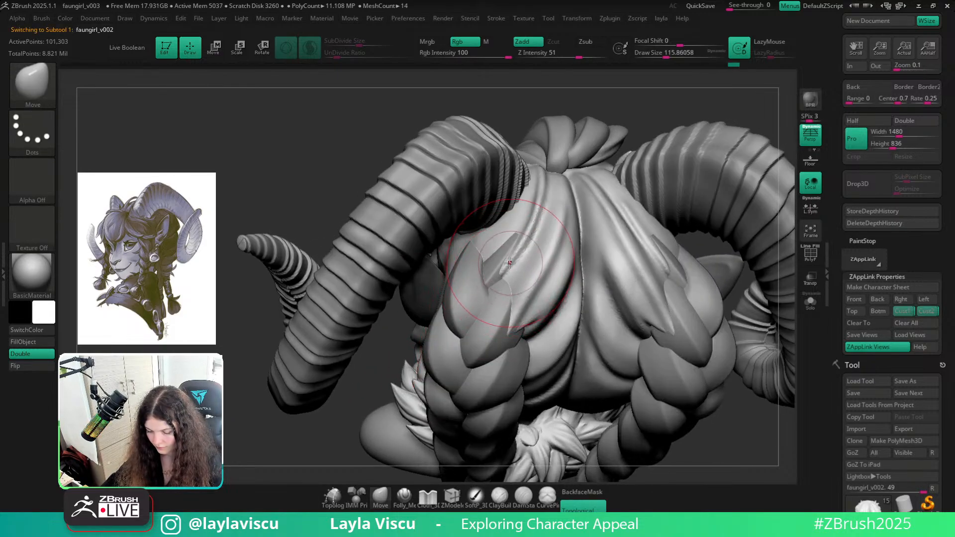
{"action": "key", "text": "ctrl+d"}
{"action": "left_click", "coordinate": [512, 234], "text": "alt"}
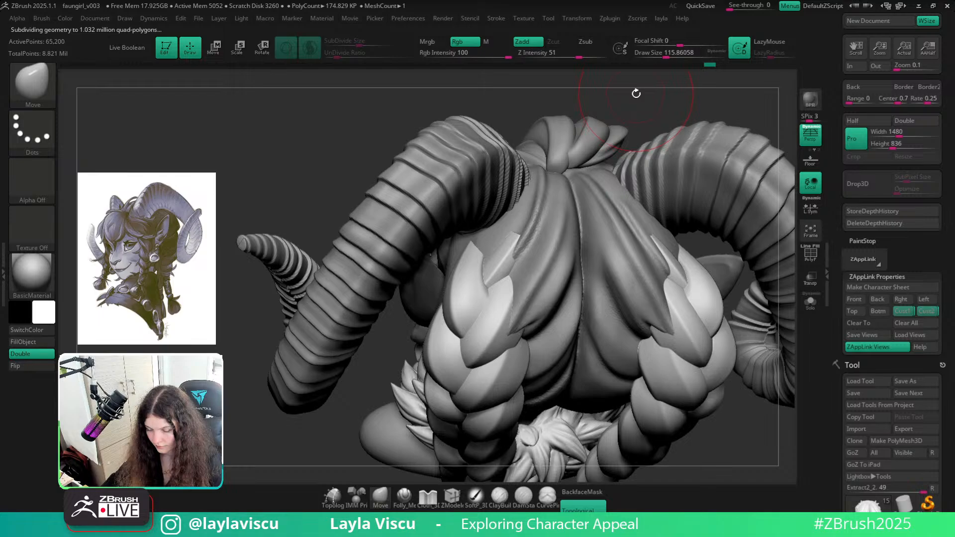
{"action": "mouse_move", "coordinate": [635, 92]}
{"action": "right_mouse_down"}
{"action": "mouse_move", "coordinate": [624, 103]}
{"action": "mouse_move", "coordinate": [625, 85]}
{"action": "mouse_move", "coordinate": [620, 124]}
{"action": "right_mouse_up"}
{"action": "left_click_drag", "start_coordinate": [512, 227], "coordinate": [508, 227]}
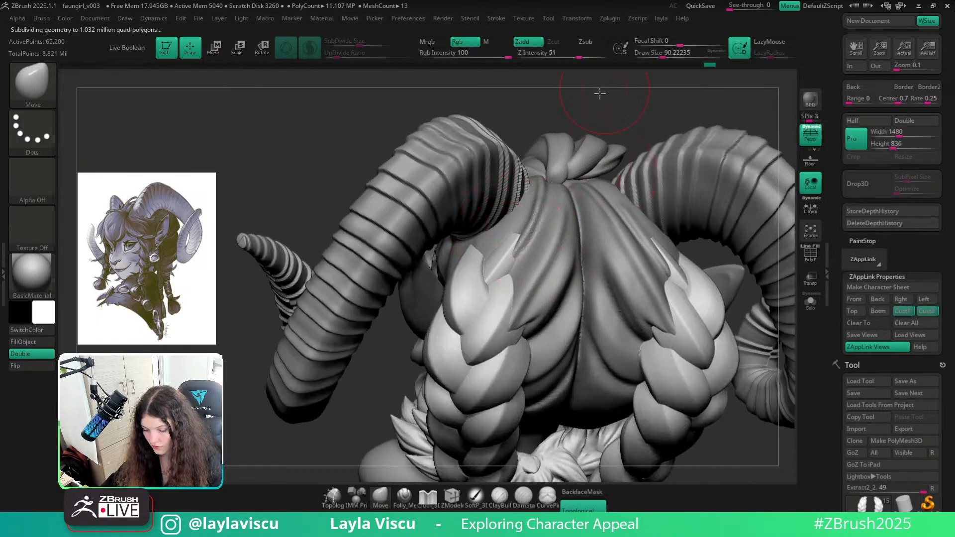
{"action": "right_click_drag", "start_coordinate": [598, 92], "coordinate": [619, 100]}
{"action": "left_click_drag", "start_coordinate": [523, 227], "coordinate": [504, 263]}
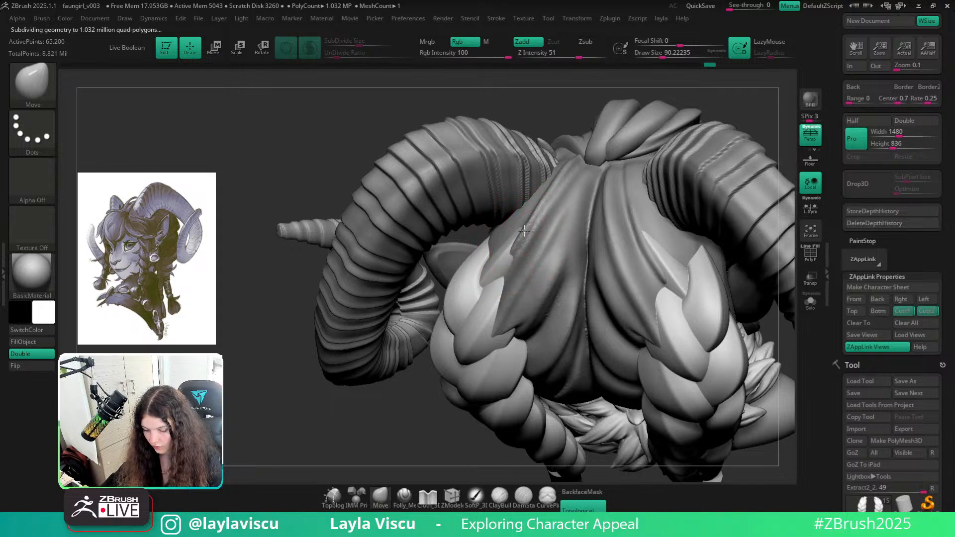
Select the hair mesh and adjust its strands around the back braids with the Move brush at draw size about 140
{"action": "mouse_move", "coordinate": [525, 224]}
{"action": "right_mouse_down", "text": "ctrl"}
{"action": "mouse_move", "coordinate": [546, 137]}
{"action": "mouse_move", "coordinate": [500, 117]}
{"action": "right_mouse_up", "text": "ctrl"}
{"action": "left_click", "coordinate": [525, 262], "text": "alt"}
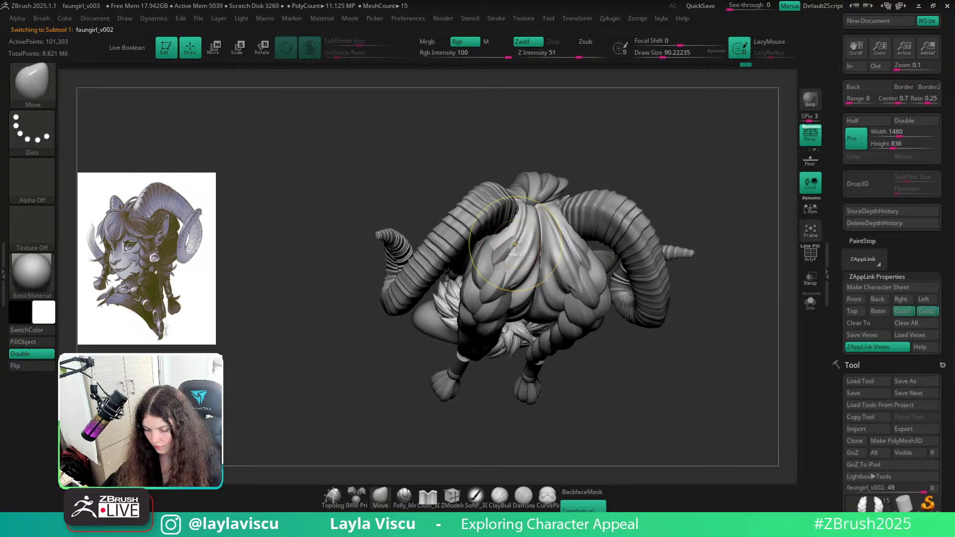
{"action": "right_click_drag", "start_coordinate": [521, 166], "coordinate": [521, 147], "text": "ctrl"}
{"action": "right_click_drag", "start_coordinate": [522, 241], "coordinate": [663, 167], "text": "shift"}
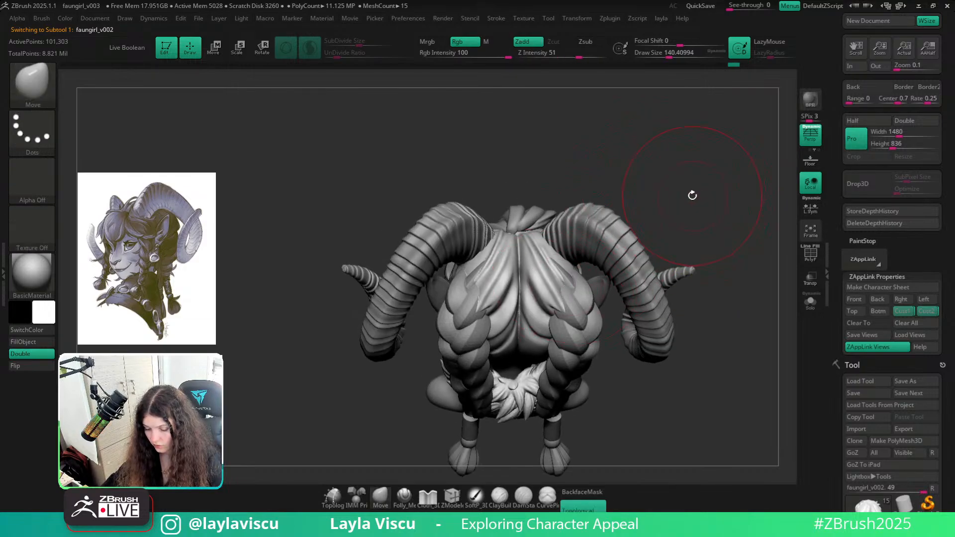
{"action": "mouse_move", "coordinate": [692, 196]}
{"action": "right_mouse_down"}
{"action": "mouse_move", "coordinate": [562, 291]}
{"action": "mouse_move", "coordinate": [693, 335]}
{"action": "mouse_move", "coordinate": [723, 381]}
{"action": "mouse_move", "coordinate": [684, 332]}
{"action": "mouse_move", "coordinate": [733, 341]}
{"action": "mouse_move", "coordinate": [660, 342]}
{"action": "mouse_move", "coordinate": [679, 299]}
{"action": "right_mouse_up"}
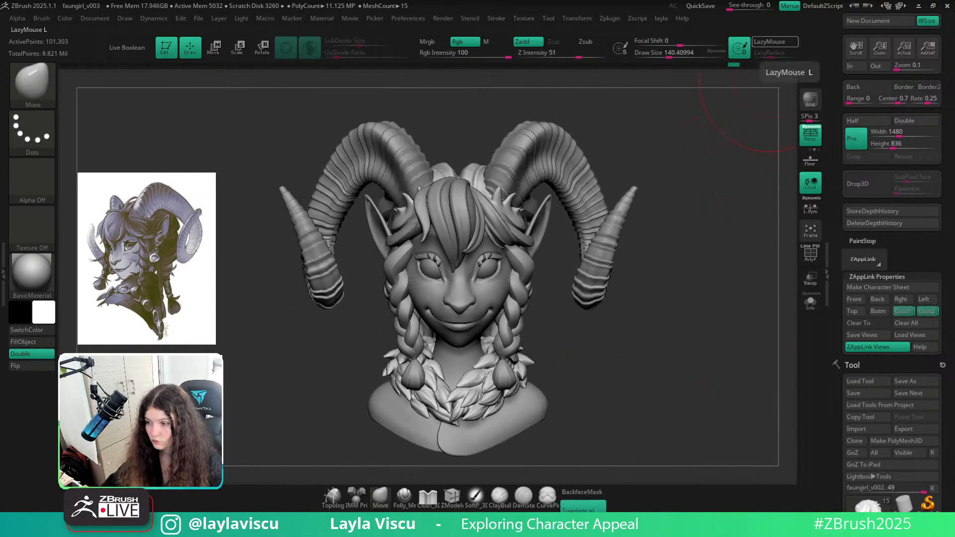
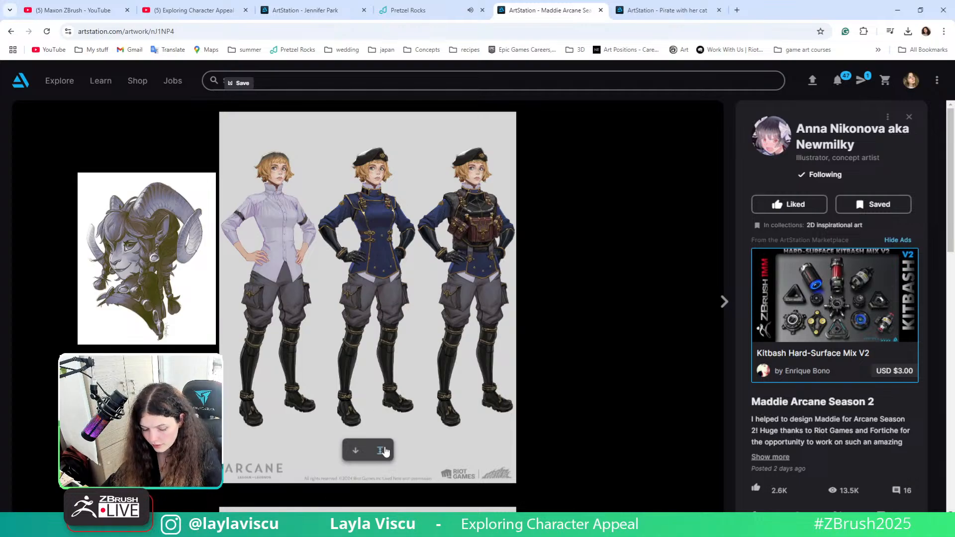
Switch to the browser and look through the Maddie Arcane Season 2 costume sheets and hairstyle sketches on ArtStation
{"action": "scroll", "coordinate": [427, 388], "scroll_direction": "down", "scroll_amount": 15}
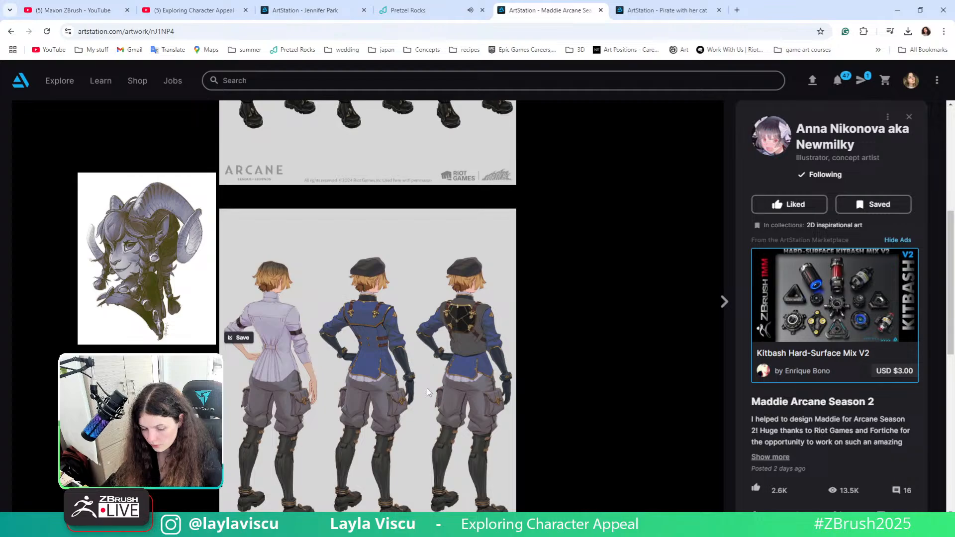
{"action": "scroll", "coordinate": [426, 390], "scroll_direction": "up", "scroll_amount": 15}
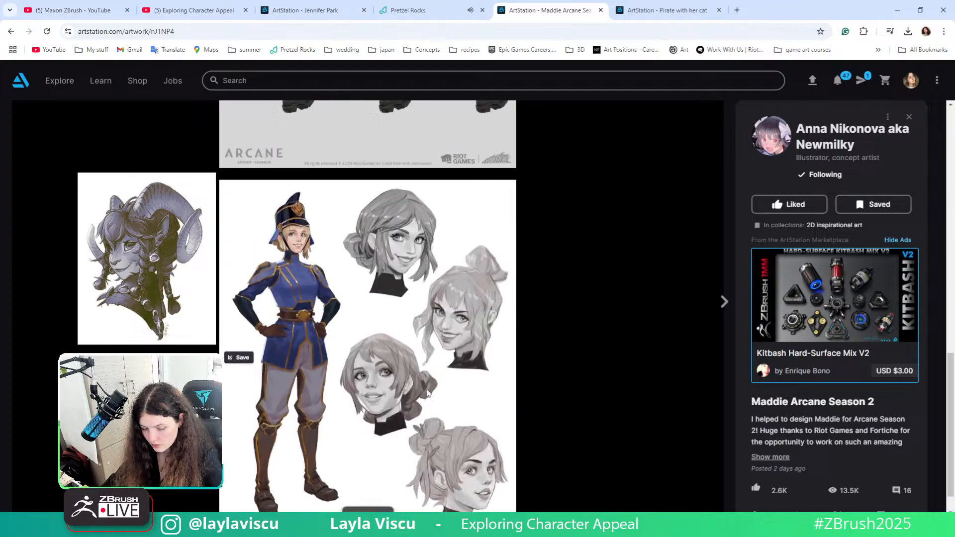
{"action": "scroll", "coordinate": [425, 395], "scroll_direction": "up", "scroll_amount": 1}
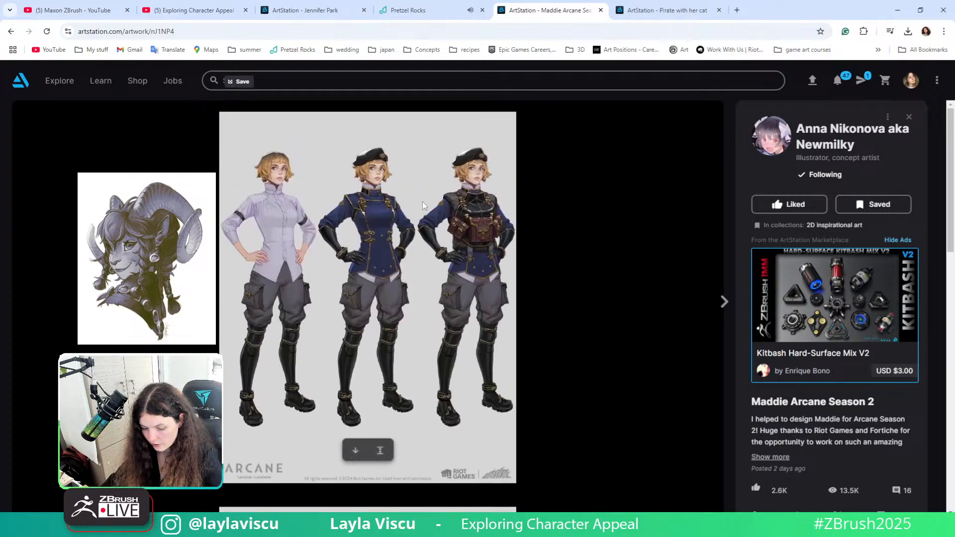
Open the Maddie costume sheet at full resolution, set the page zoom to 125% and capture the three figures into Snip & Sketch
{"action": "left_click", "coordinate": [384, 451]}
{"action": "scroll", "coordinate": [491, 330], "scroll_direction": "down", "scroll_amount": 1}
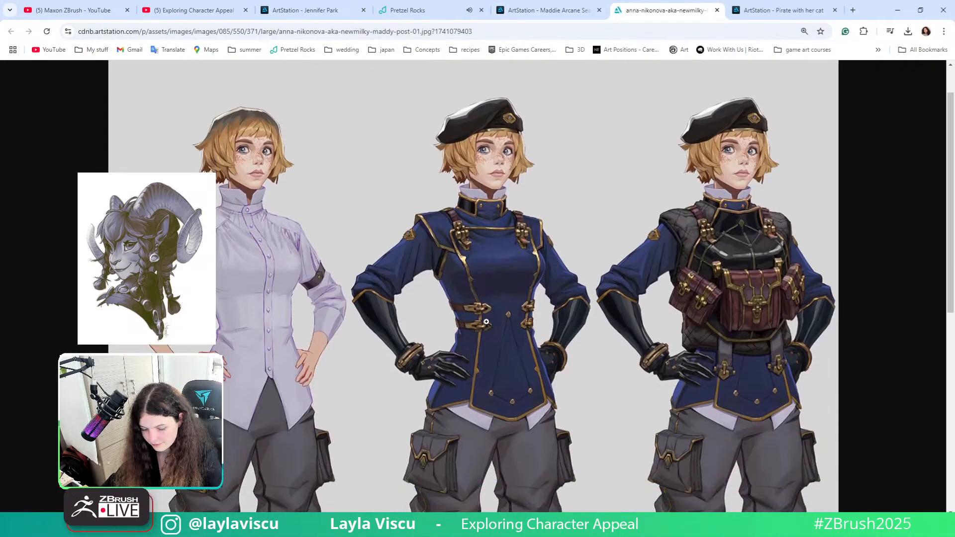
{"action": "left_click", "coordinate": [488, 324]}
{"action": "left_click", "coordinate": [485, 321]}
{"action": "scroll", "coordinate": [474, 316], "scroll_direction": "down", "scroll_amount": 2, "text": "ctrl"}
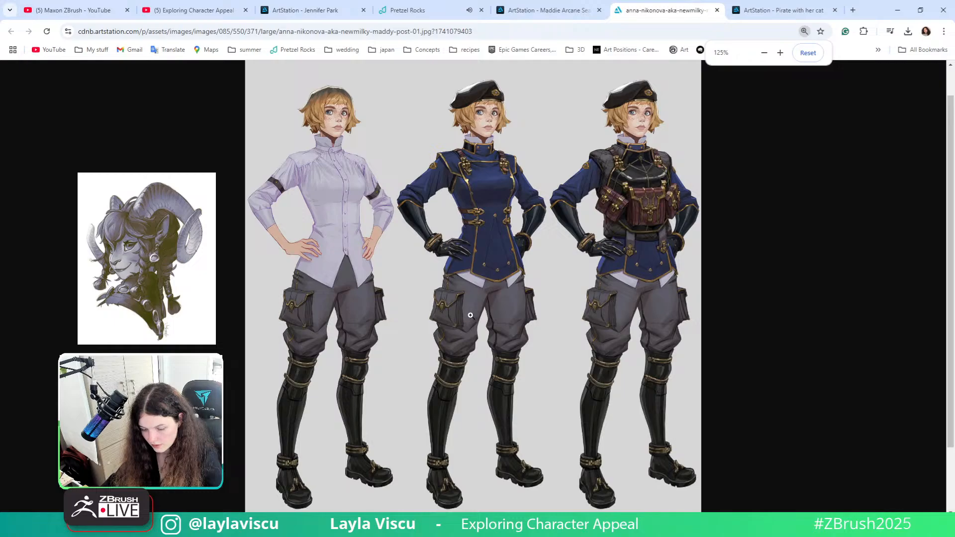
{"action": "key", "text": "super+shift+s"}
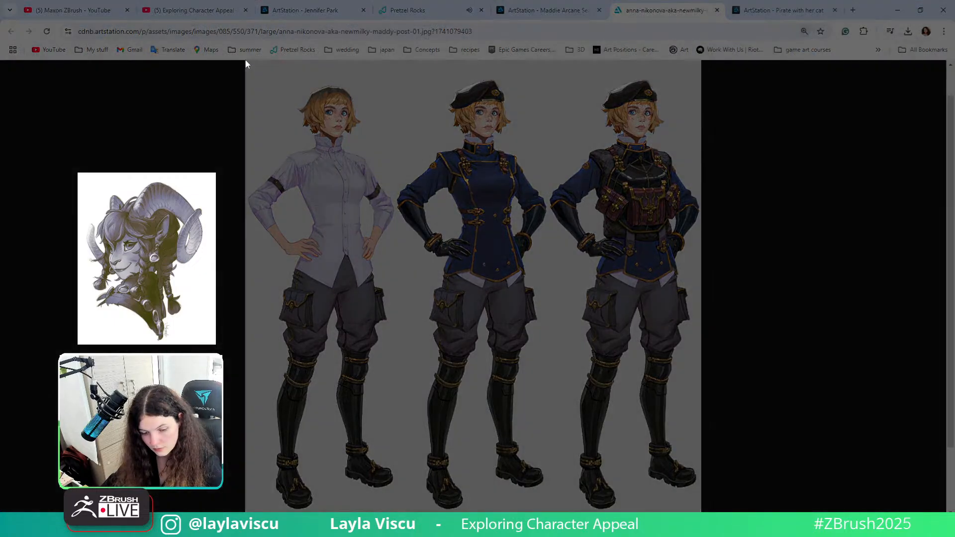
{"action": "left_click_drag", "start_coordinate": [245, 61], "coordinate": [701, 511]}
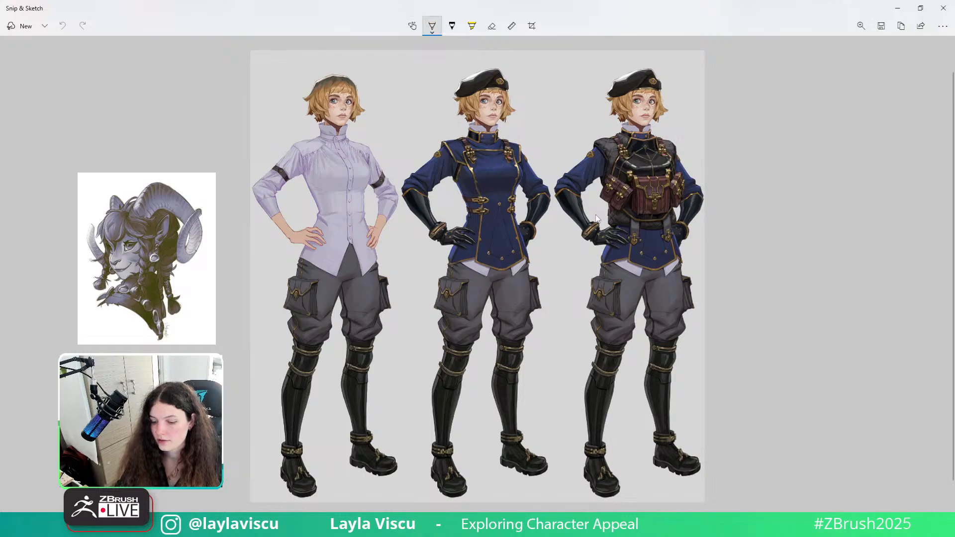
Set the pen to thick green and mark the plain areas of the middle figure's jacket, collar, shoulders and upper sleeve
{"action": "left_click", "coordinate": [432, 25]}
{"action": "left_click", "coordinate": [393, 123]}
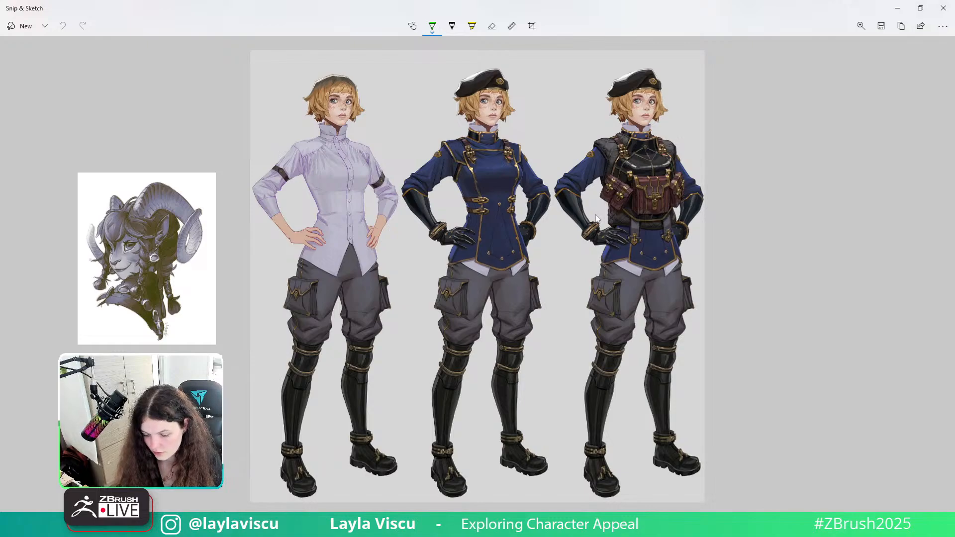
{"action": "left_click", "coordinate": [432, 26]}
{"action": "left_click_drag", "start_coordinate": [374, 244], "coordinate": [405, 244]}
{"action": "left_click", "coordinate": [596, 215]}
{"action": "mouse_move", "coordinate": [483, 197]}
{"action": "left_mouse_down"}
{"action": "mouse_move", "coordinate": [479, 155]}
{"action": "mouse_move", "coordinate": [500, 158]}
{"action": "mouse_move", "coordinate": [520, 255]}
{"action": "mouse_move", "coordinate": [497, 263]}
{"action": "mouse_move", "coordinate": [484, 247]}
{"action": "mouse_move", "coordinate": [486, 192]}
{"action": "mouse_move", "coordinate": [461, 188]}
{"action": "mouse_move", "coordinate": [463, 172]}
{"action": "mouse_move", "coordinate": [473, 197]}
{"action": "mouse_move", "coordinate": [453, 171]}
{"action": "mouse_move", "coordinate": [427, 164]}
{"action": "mouse_move", "coordinate": [448, 160]}
{"action": "mouse_move", "coordinate": [441, 175]}
{"action": "mouse_move", "coordinate": [460, 158]}
{"action": "mouse_move", "coordinate": [517, 148]}
{"action": "mouse_move", "coordinate": [485, 147]}
{"action": "mouse_move", "coordinate": [492, 144]}
{"action": "left_mouse_up"}
{"action": "mouse_move", "coordinate": [476, 221]}
{"action": "left_mouse_down"}
{"action": "mouse_move", "coordinate": [467, 232]}
{"action": "mouse_move", "coordinate": [473, 219]}
{"action": "left_mouse_up"}
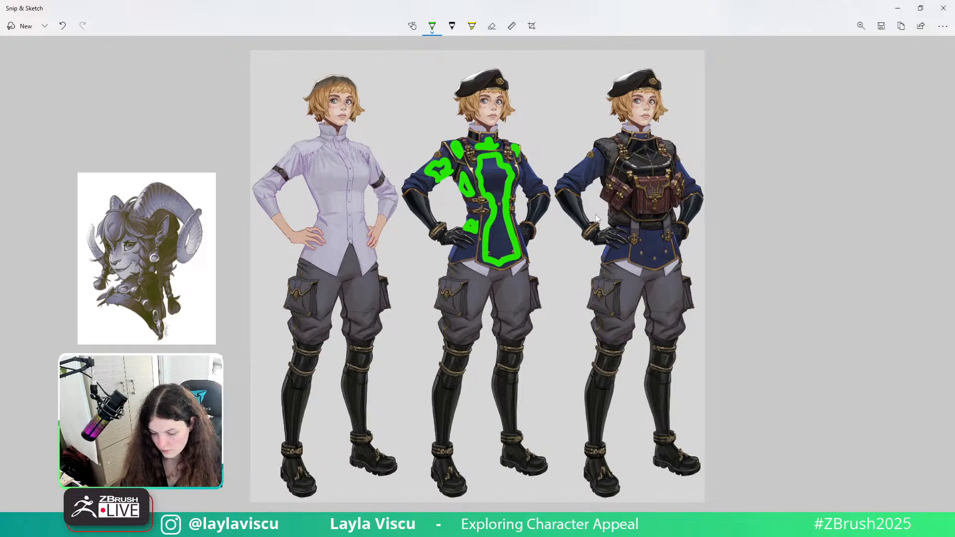
Mark the plain areas on the middle figure's jacket hem, both trouser thighs and one boot shaft in green
{"action": "left_click_drag", "start_coordinate": [472, 253], "coordinate": [464, 253]}
{"action": "mouse_move", "coordinate": [494, 287]}
{"action": "left_mouse_down"}
{"action": "mouse_move", "coordinate": [501, 312]}
{"action": "mouse_move", "coordinate": [529, 295]}
{"action": "mouse_move", "coordinate": [497, 282]}
{"action": "mouse_move", "coordinate": [481, 313]}
{"action": "mouse_move", "coordinate": [461, 274]}
{"action": "mouse_move", "coordinate": [487, 284]}
{"action": "left_mouse_up"}
{"action": "mouse_move", "coordinate": [463, 381]}
{"action": "left_mouse_down"}
{"action": "mouse_move", "coordinate": [453, 448]}
{"action": "mouse_move", "coordinate": [425, 401]}
{"action": "mouse_move", "coordinate": [441, 364]}
{"action": "left_mouse_up"}
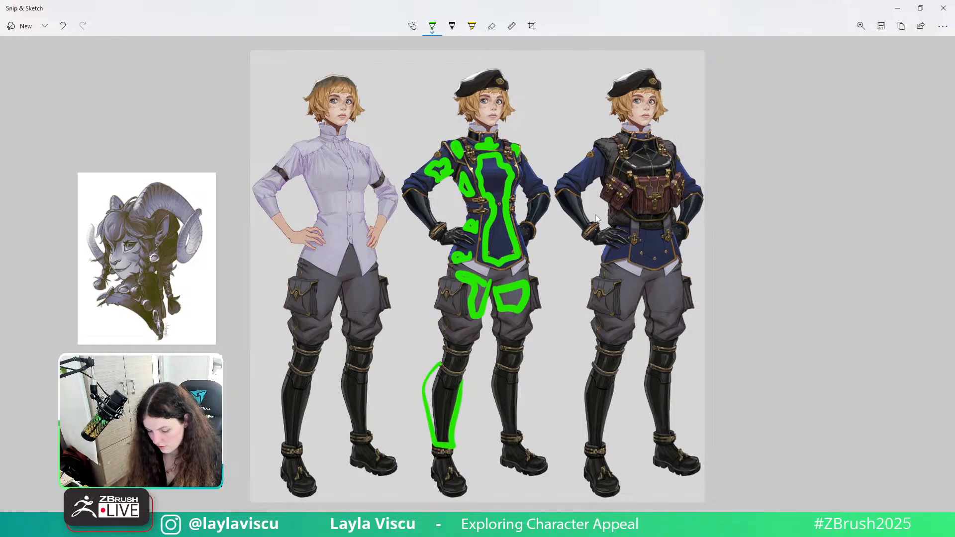
{"action": "left_click_drag", "start_coordinate": [476, 444], "coordinate": [468, 414]}
{"action": "left_click_drag", "start_coordinate": [463, 425], "coordinate": [470, 404]}
{"action": "left_click_drag", "start_coordinate": [470, 404], "coordinate": [482, 424]}
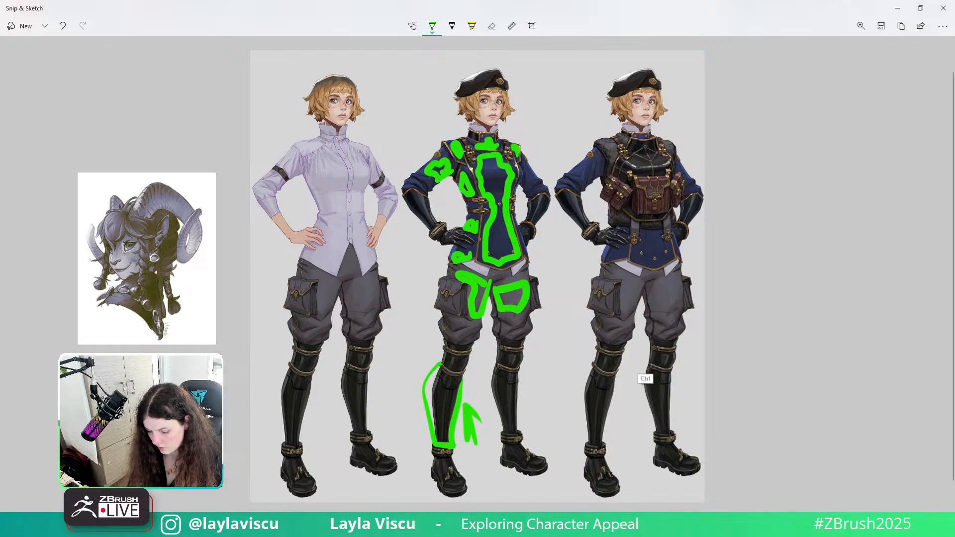
{"action": "key", "text": "ctrl+z"}
Outline the middle figure's knee guards, remaining boot shaft, feet and forearm gloves in green
{"action": "left_click_drag", "start_coordinate": [500, 352], "coordinate": [505, 371]}
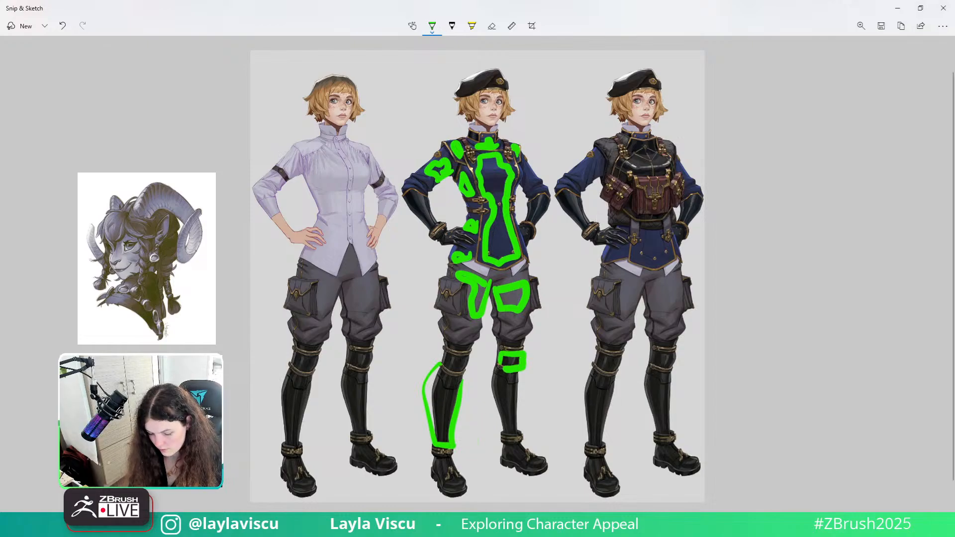
{"action": "mouse_move", "coordinate": [445, 354]}
{"action": "left_mouse_down"}
{"action": "mouse_move", "coordinate": [468, 369]}
{"action": "mouse_move", "coordinate": [447, 371]}
{"action": "left_mouse_up"}
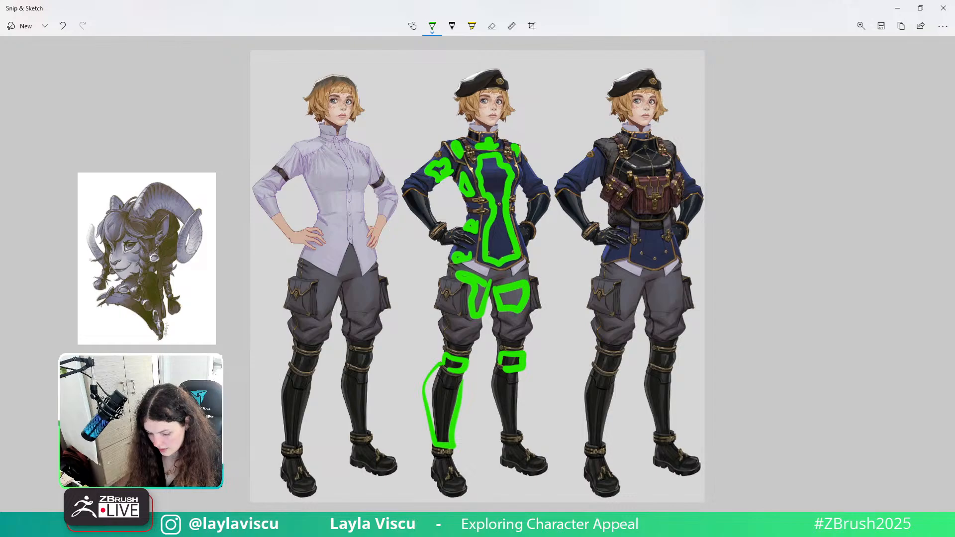
{"action": "mouse_move", "coordinate": [509, 430]}
{"action": "left_mouse_down"}
{"action": "mouse_move", "coordinate": [492, 384]}
{"action": "mouse_move", "coordinate": [497, 369]}
{"action": "mouse_move", "coordinate": [520, 469]}
{"action": "mouse_move", "coordinate": [514, 444]}
{"action": "left_mouse_up"}
{"action": "mouse_move", "coordinate": [458, 460]}
{"action": "left_mouse_down"}
{"action": "mouse_move", "coordinate": [445, 474]}
{"action": "mouse_move", "coordinate": [434, 460]}
{"action": "left_mouse_up"}
{"action": "mouse_move", "coordinate": [529, 222]}
{"action": "left_mouse_down"}
{"action": "mouse_move", "coordinate": [526, 208]}
{"action": "mouse_move", "coordinate": [549, 198]}
{"action": "mouse_move", "coordinate": [532, 224]}
{"action": "left_mouse_up"}
{"action": "mouse_move", "coordinate": [431, 230]}
{"action": "left_mouse_down"}
{"action": "mouse_move", "coordinate": [403, 197]}
{"action": "mouse_move", "coordinate": [416, 189]}
{"action": "mouse_move", "coordinate": [436, 226]}
{"action": "left_mouse_up"}
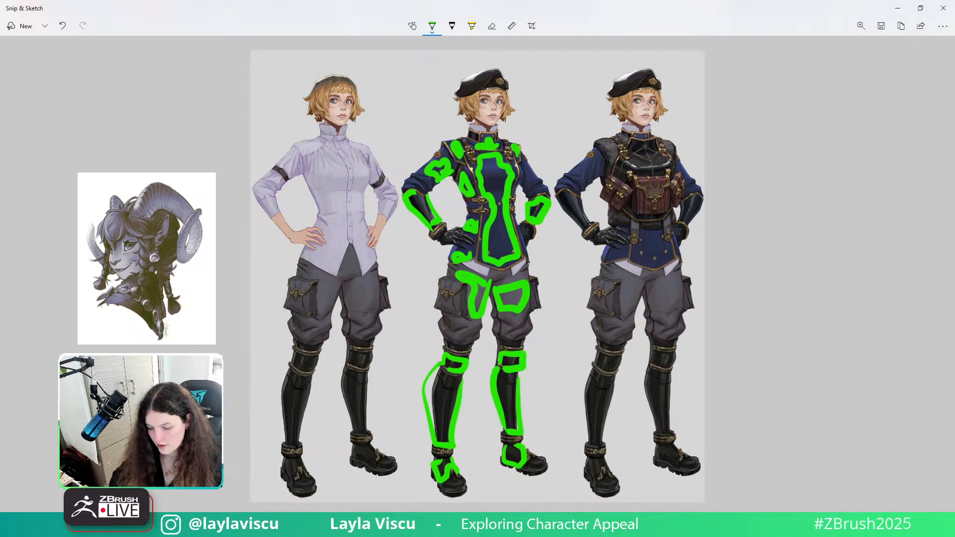
Mark the middle figure's beret, neck ruffle and shirt tails in green as further plain areas
{"action": "left_click", "coordinate": [432, 26]}
{"action": "key", "text": "Escape"}
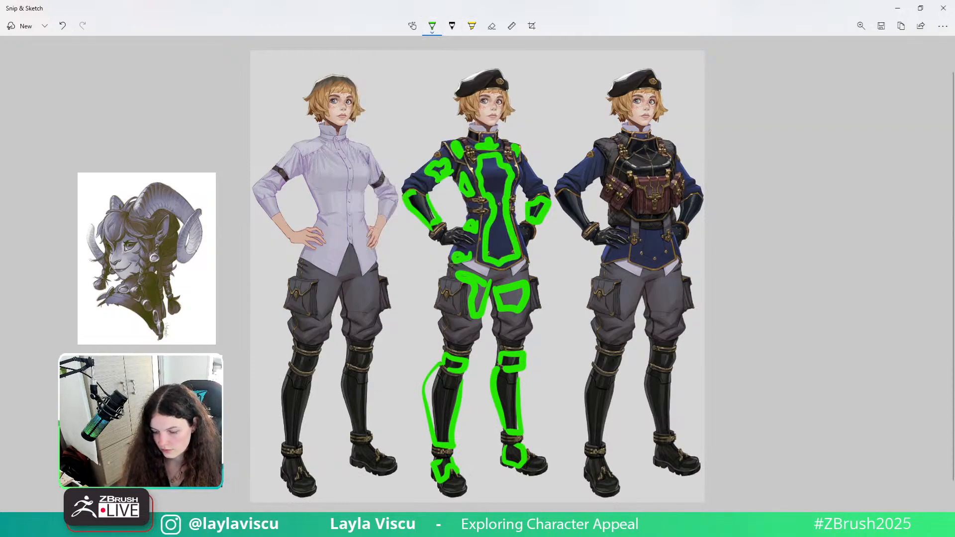
{"action": "mouse_move", "coordinate": [487, 86]}
{"action": "left_mouse_down"}
{"action": "mouse_move", "coordinate": [456, 80]}
{"action": "mouse_move", "coordinate": [500, 66]}
{"action": "mouse_move", "coordinate": [485, 85]}
{"action": "left_mouse_up"}
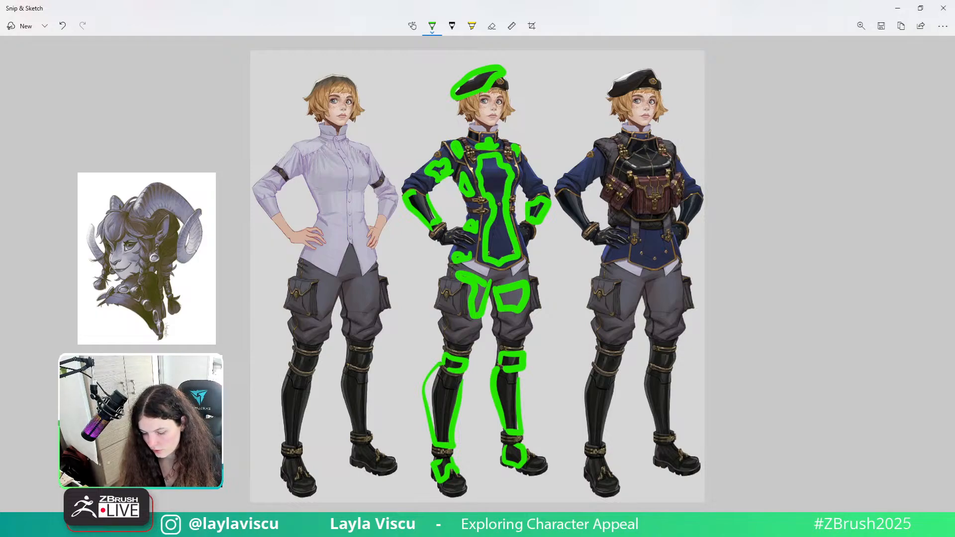
{"action": "left_click_drag", "start_coordinate": [485, 130], "coordinate": [469, 124]}
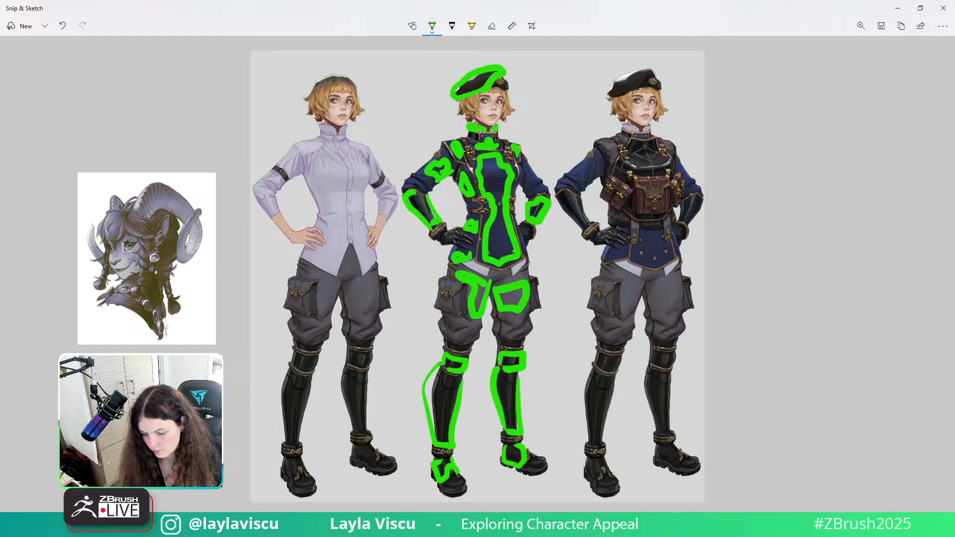
{"action": "mouse_move", "coordinate": [461, 263]}
{"action": "left_mouse_down"}
{"action": "mouse_move", "coordinate": [492, 279]}
{"action": "mouse_move", "coordinate": [526, 256]}
{"action": "left_mouse_up"}
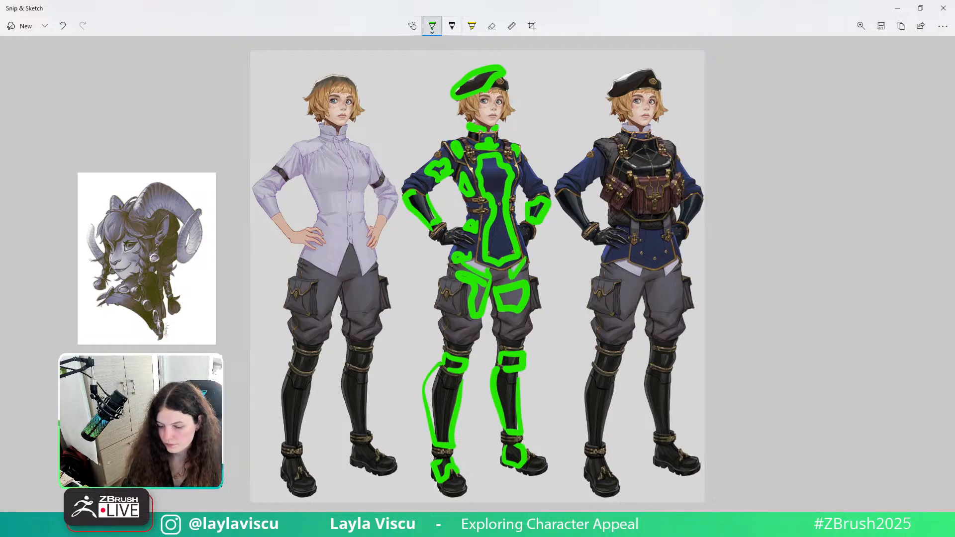
Change the pen to pink and mark the detailed areas on the middle figure's shoulder straps, waist buckles, thigh pocket and trouser folds
{"action": "left_click", "coordinate": [431, 26]}
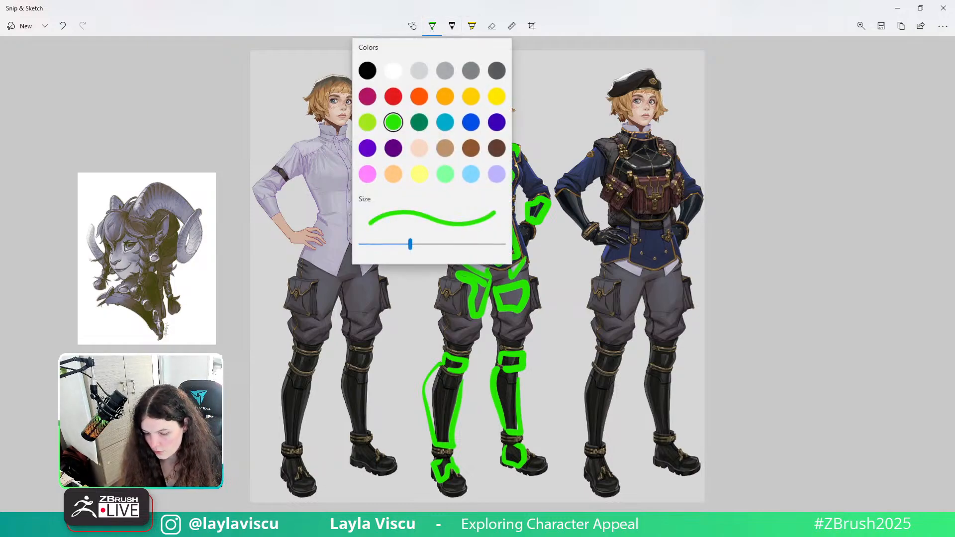
{"action": "left_click", "coordinate": [367, 174]}
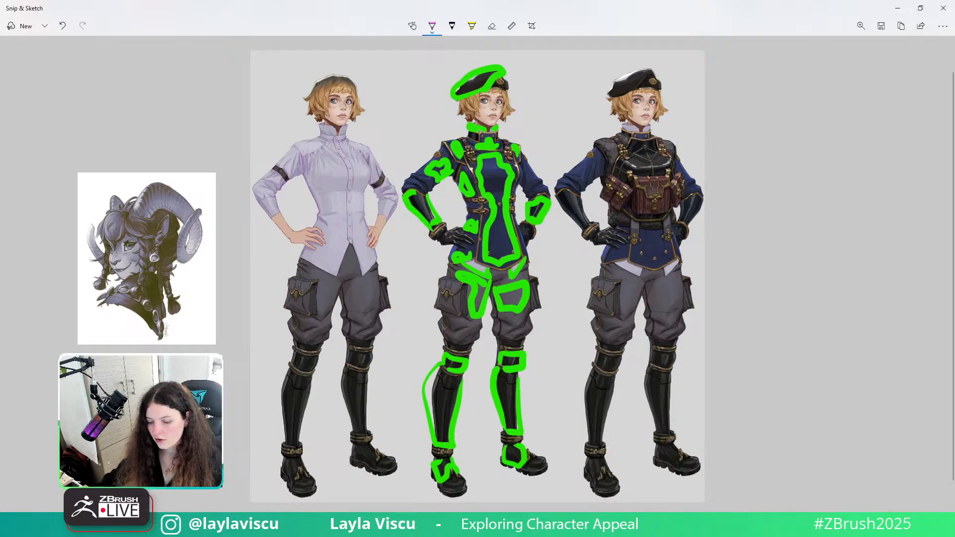
{"action": "mouse_move", "coordinate": [423, 527]}
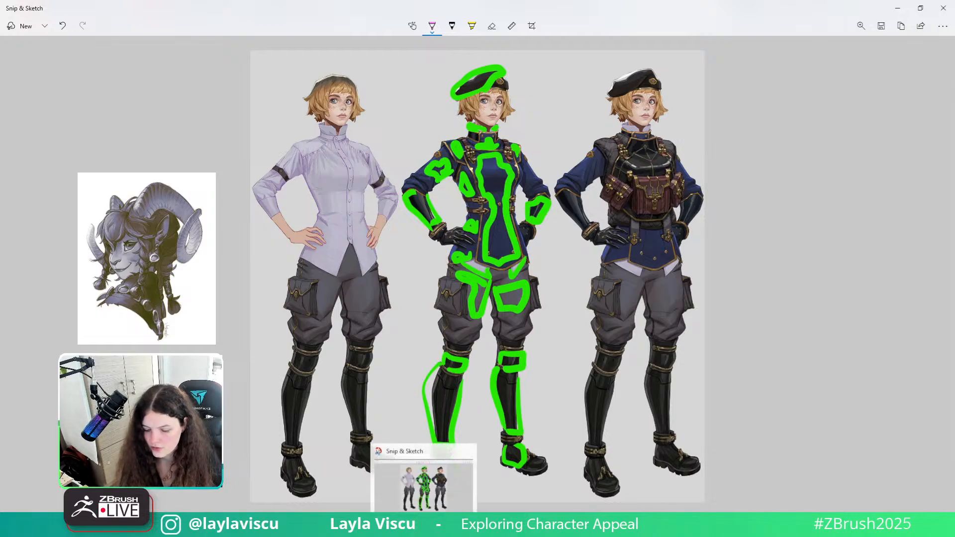
{"action": "mouse_move", "coordinate": [464, 199]}
{"action": "left_mouse_down"}
{"action": "mouse_move", "coordinate": [485, 200]}
{"action": "mouse_move", "coordinate": [485, 212]}
{"action": "left_mouse_up"}
{"action": "mouse_move", "coordinate": [464, 142]}
{"action": "left_mouse_down"}
{"action": "mouse_move", "coordinate": [475, 159]}
{"action": "mouse_move", "coordinate": [510, 161]}
{"action": "mouse_move", "coordinate": [482, 138]}
{"action": "mouse_move", "coordinate": [457, 160]}
{"action": "mouse_move", "coordinate": [473, 174]}
{"action": "left_mouse_up"}
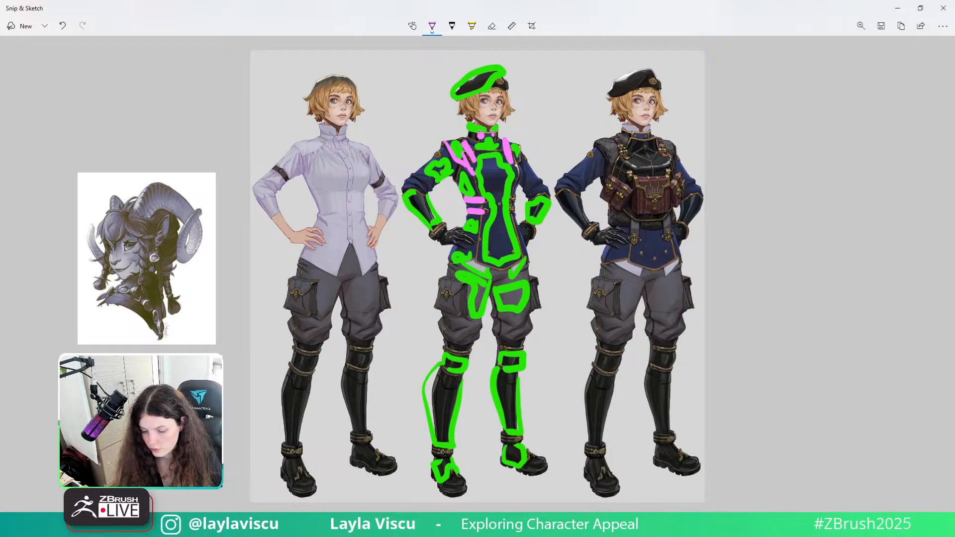
{"action": "left_click_drag", "start_coordinate": [512, 210], "coordinate": [517, 155]}
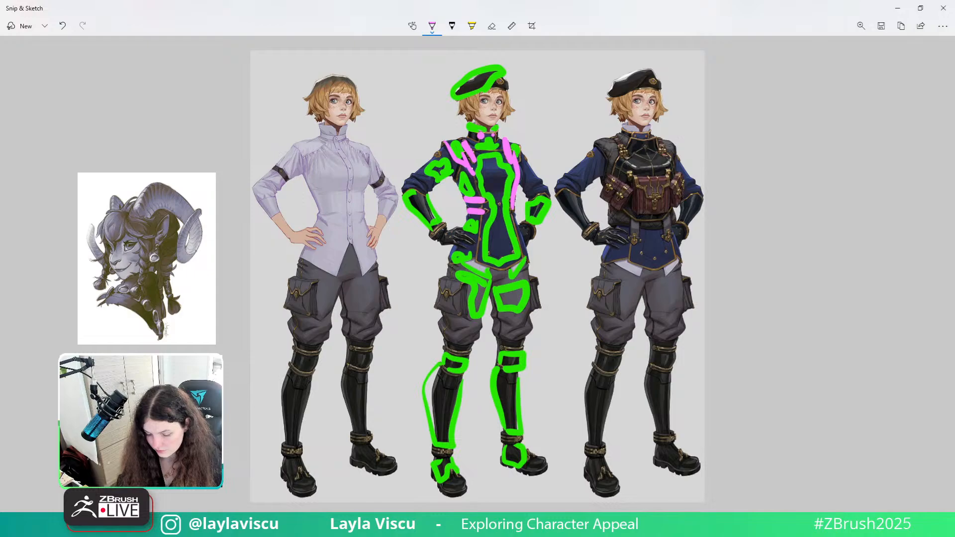
{"action": "mouse_move", "coordinate": [460, 290]}
{"action": "left_mouse_down"}
{"action": "mouse_move", "coordinate": [451, 298]}
{"action": "mouse_move", "coordinate": [439, 286]}
{"action": "mouse_move", "coordinate": [445, 280]}
{"action": "mouse_move", "coordinate": [460, 313]}
{"action": "mouse_move", "coordinate": [461, 333]}
{"action": "mouse_move", "coordinate": [453, 328]}
{"action": "mouse_move", "coordinate": [484, 327]}
{"action": "mouse_move", "coordinate": [487, 337]}
{"action": "mouse_move", "coordinate": [514, 328]}
{"action": "mouse_move", "coordinate": [515, 337]}
{"action": "left_mouse_up"}
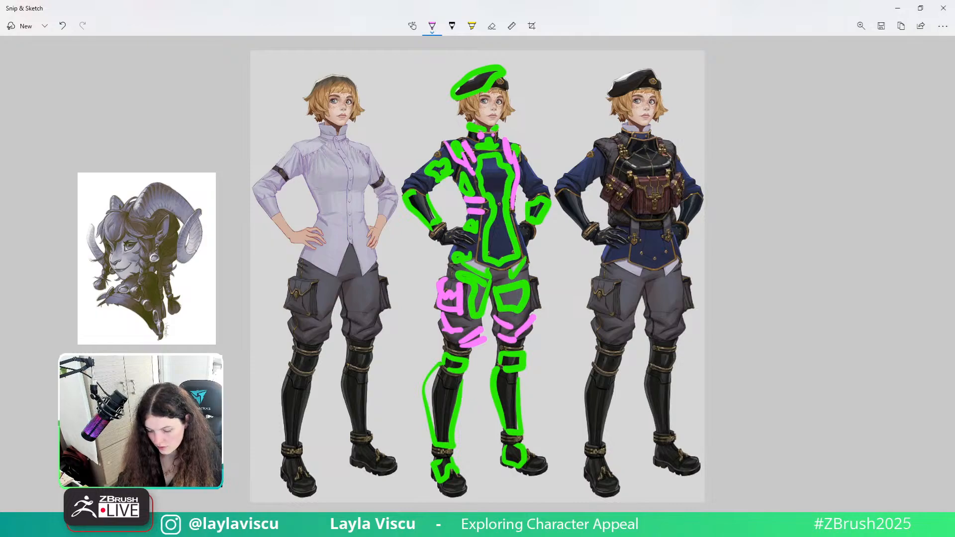
Mark the middle figure's other pocket, knee bands, ankle straps and shoe details in pink
{"action": "left_click_drag", "start_coordinate": [536, 282], "coordinate": [538, 310]}
{"action": "mouse_move", "coordinate": [501, 372]}
{"action": "left_mouse_down"}
{"action": "mouse_move", "coordinate": [506, 384]}
{"action": "mouse_move", "coordinate": [520, 376]}
{"action": "left_mouse_up"}
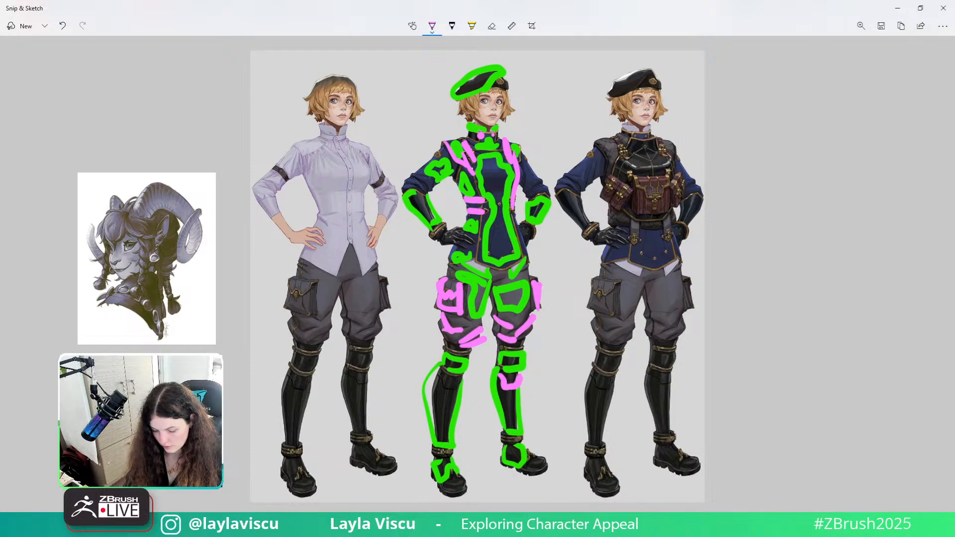
{"action": "left_click_drag", "start_coordinate": [500, 345], "coordinate": [527, 349]}
{"action": "left_click_drag", "start_coordinate": [445, 349], "coordinate": [473, 352]}
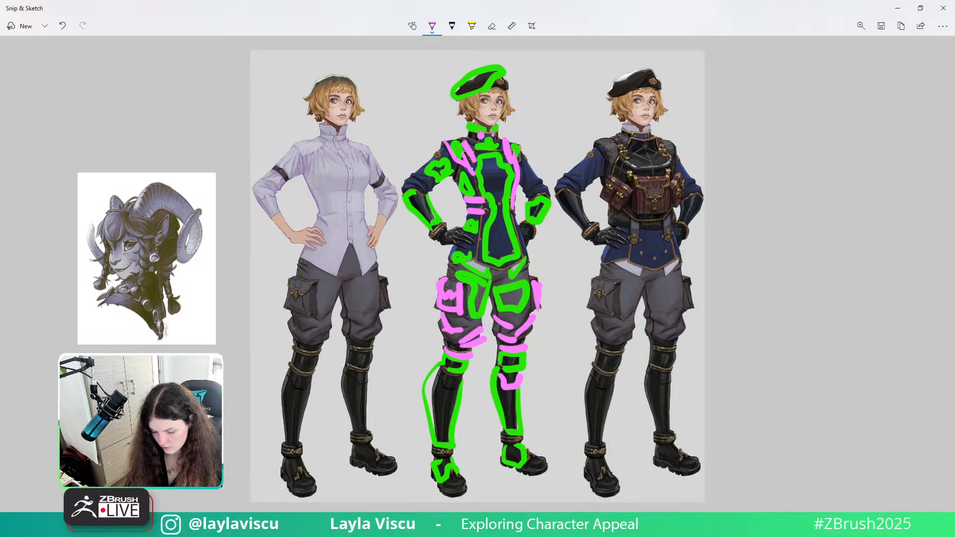
{"action": "mouse_move", "coordinate": [499, 434]}
{"action": "left_mouse_down"}
{"action": "mouse_move", "coordinate": [527, 437]}
{"action": "mouse_move", "coordinate": [532, 462]}
{"action": "left_mouse_up"}
{"action": "mouse_move", "coordinate": [438, 452]}
{"action": "left_mouse_down"}
{"action": "mouse_move", "coordinate": [456, 454]}
{"action": "mouse_move", "coordinate": [459, 478]}
{"action": "left_mouse_up"}
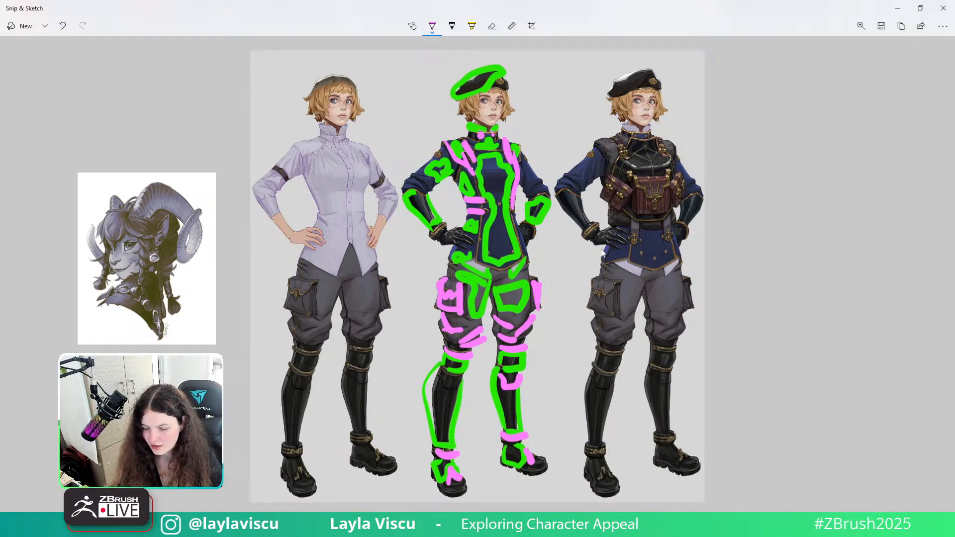
Sketch pink eyes and a frowning mouth between the middle and third figures, and add a small pink mark on the third figure's jacket
{"action": "mouse_move", "coordinate": [532, 101]}
{"action": "left_mouse_down"}
{"action": "mouse_move", "coordinate": [606, 103]}
{"action": "mouse_move", "coordinate": [553, 105]}
{"action": "mouse_move", "coordinate": [582, 130]}
{"action": "left_mouse_up"}
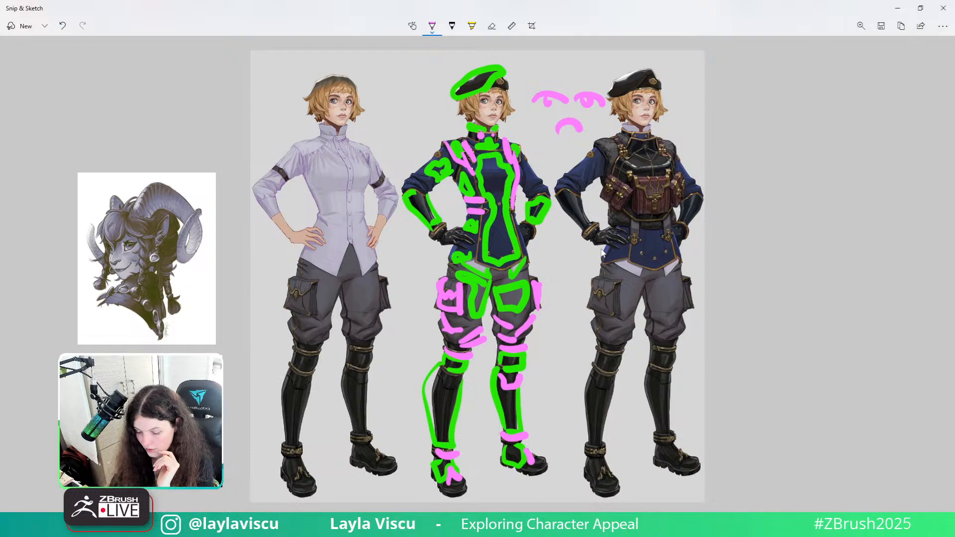
{"action": "left_click_drag", "start_coordinate": [670, 248], "coordinate": [672, 240]}
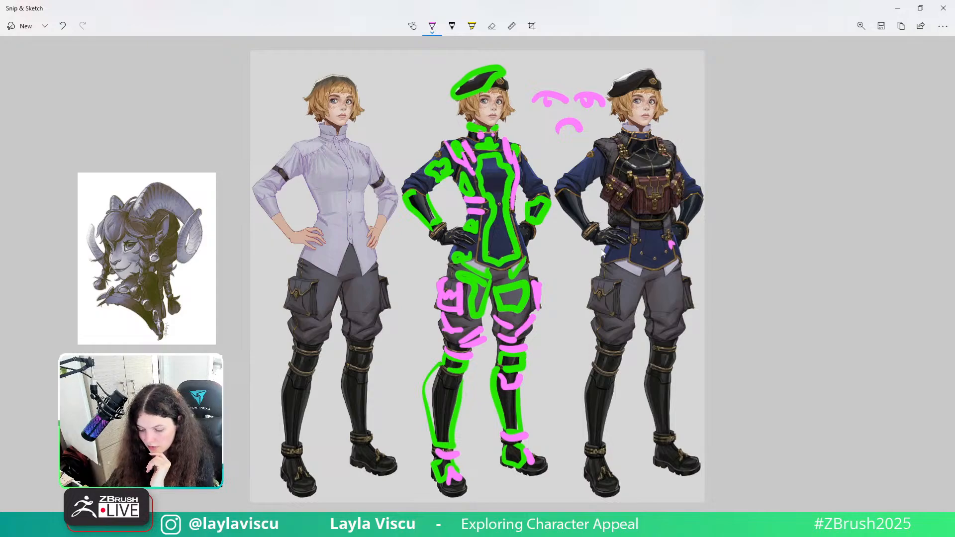
Change the pen to golden yellow and draw vertical stripes over both trouser legs of the third figure
{"action": "left_click", "coordinate": [432, 26]}
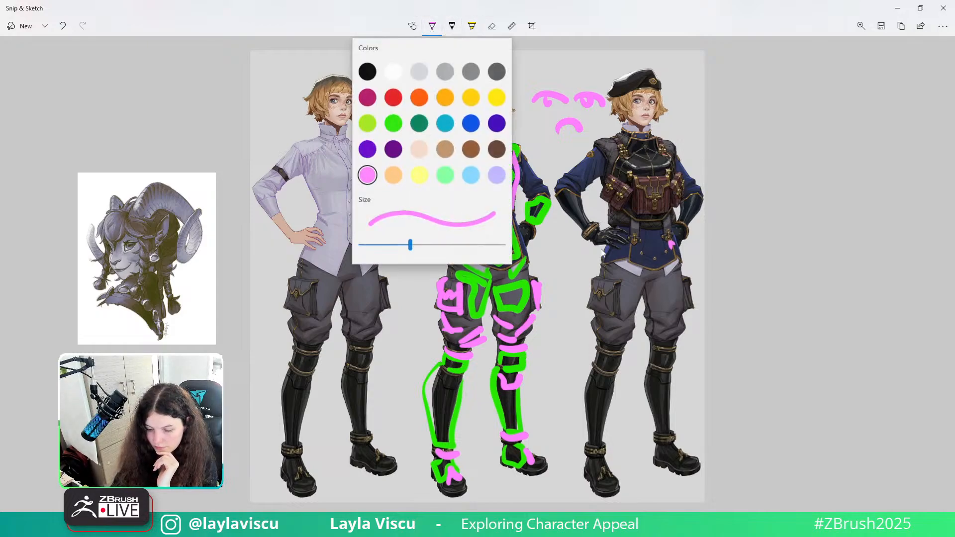
{"action": "left_click", "coordinate": [471, 97]}
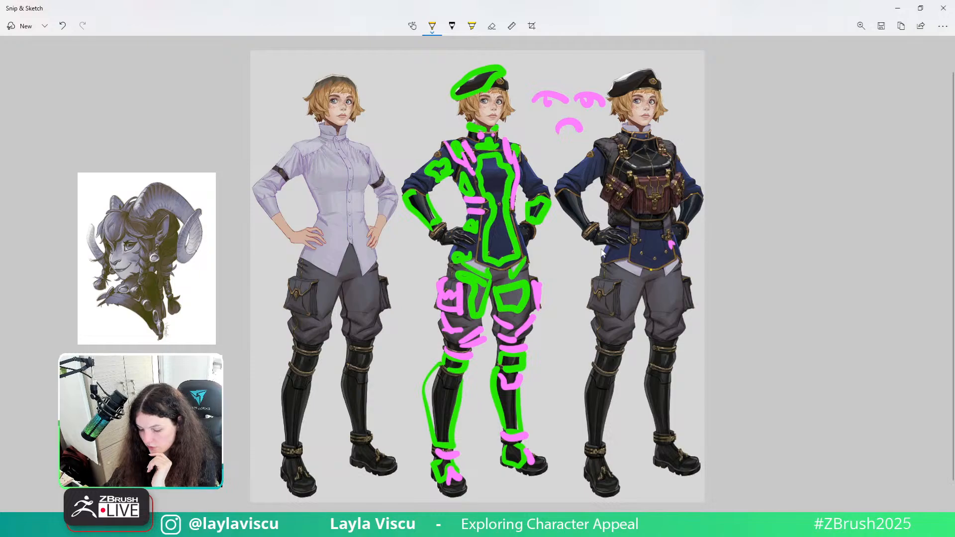
{"action": "mouse_move", "coordinate": [650, 271]}
{"action": "left_mouse_down"}
{"action": "mouse_move", "coordinate": [660, 339]}
{"action": "mouse_move", "coordinate": [669, 306]}
{"action": "mouse_move", "coordinate": [670, 340]}
{"action": "mouse_move", "coordinate": [675, 325]}
{"action": "mouse_move", "coordinate": [678, 338]}
{"action": "mouse_move", "coordinate": [683, 330]}
{"action": "left_mouse_up"}
{"action": "left_click_drag", "start_coordinate": [686, 278], "coordinate": [684, 315]}
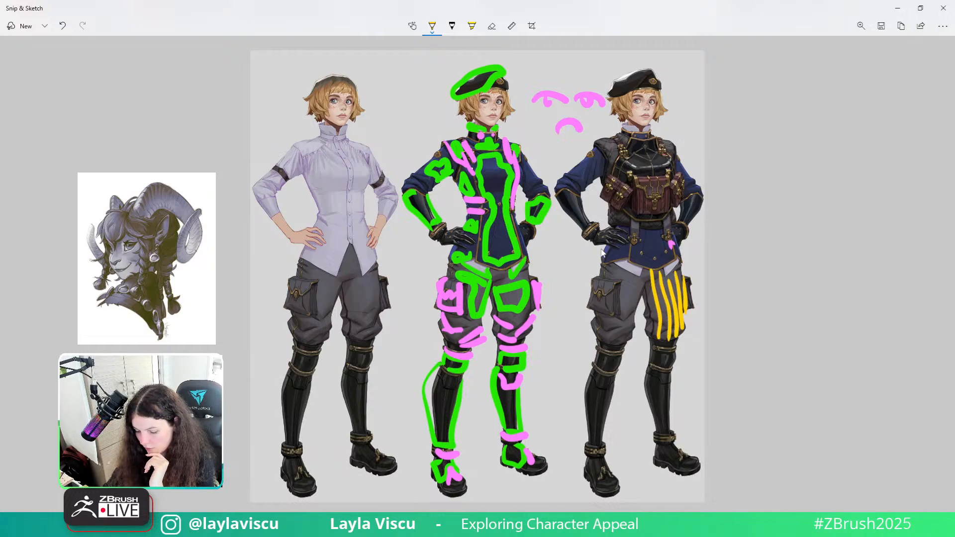
{"action": "mouse_move", "coordinate": [642, 270]}
{"action": "left_mouse_down"}
{"action": "mouse_move", "coordinate": [623, 349]}
{"action": "mouse_move", "coordinate": [622, 340]}
{"action": "mouse_move", "coordinate": [605, 341]}
{"action": "mouse_move", "coordinate": [615, 278]}
{"action": "left_mouse_up"}
{"action": "left_click_drag", "start_coordinate": [627, 269], "coordinate": [622, 286]}
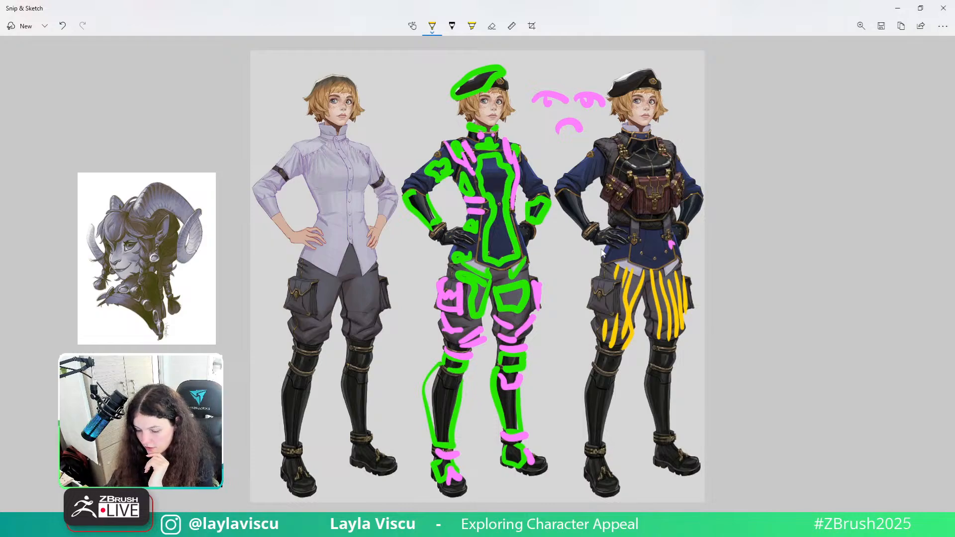
Dot the lower jacket of the third figure in yellow and draw a yellow arrow pointing at its striped trousers
{"action": "left_click", "coordinate": [642, 254]}
{"action": "left_click", "coordinate": [654, 259]}
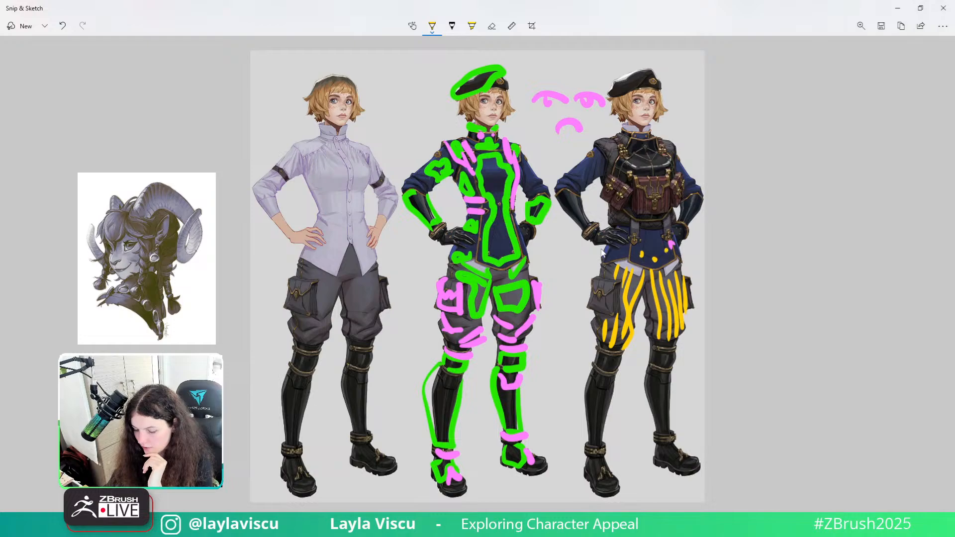
{"action": "left_click", "coordinate": [667, 253]}
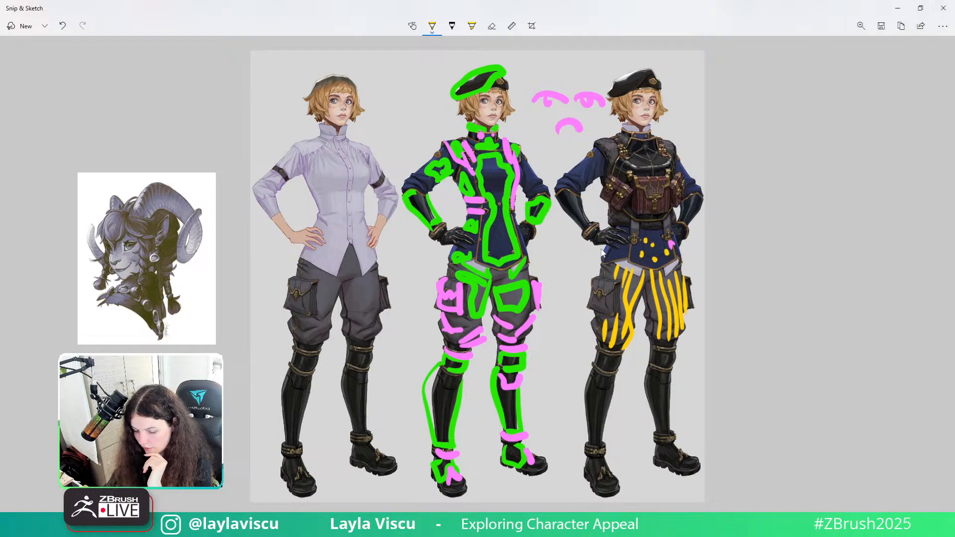
{"action": "left_click", "coordinate": [661, 241]}
{"action": "left_click", "coordinate": [650, 232]}
{"action": "left_click", "coordinate": [658, 228]}
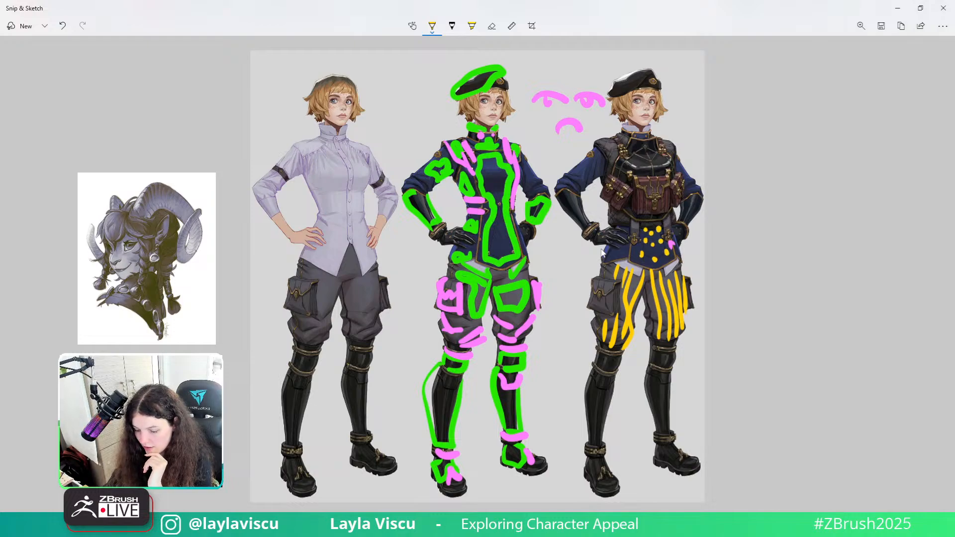
{"action": "left_click", "coordinate": [623, 252]}
{"action": "left_click", "coordinate": [613, 251]}
{"action": "left_click", "coordinate": [606, 250]}
{"action": "left_click", "coordinate": [677, 250]}
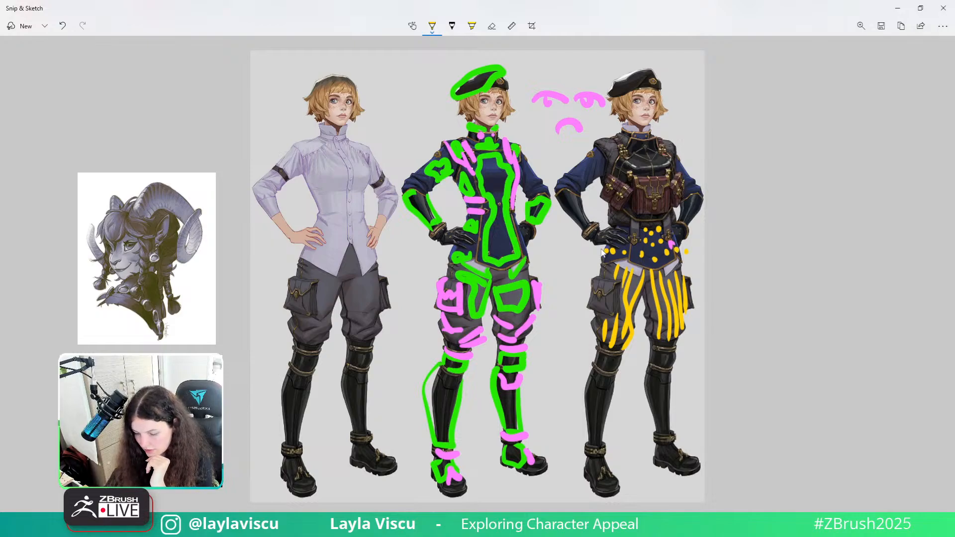
{"action": "left_click_drag", "start_coordinate": [697, 304], "coordinate": [707, 339]}
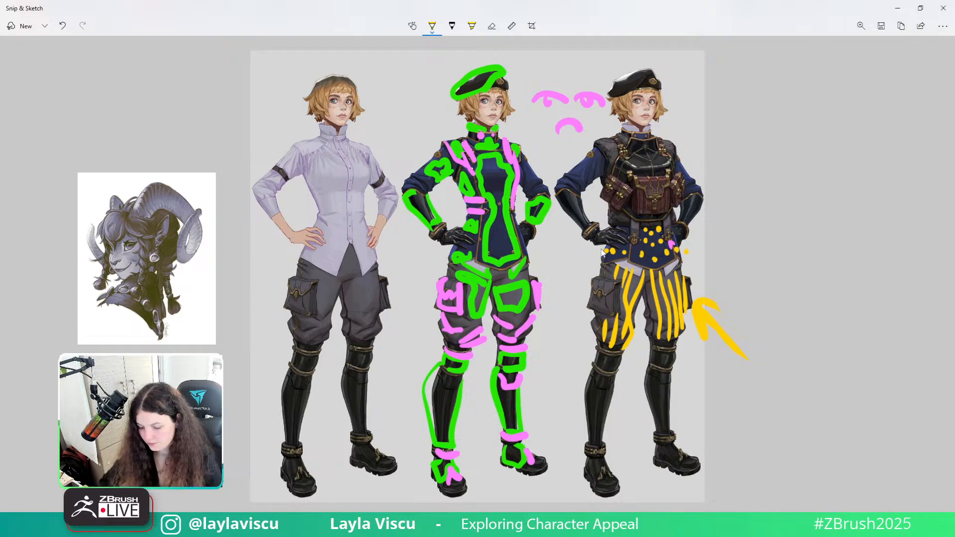
Minimise the annotated costume sheet and the browser to return to the faun bust in ZBrush
{"action": "left_click", "coordinate": [897, 8]}
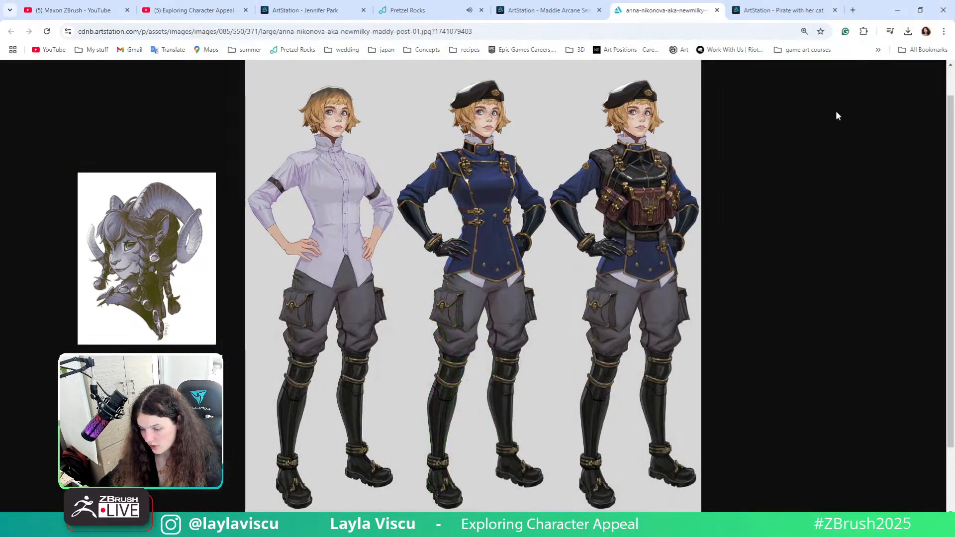
{"action": "left_click", "coordinate": [898, 10]}
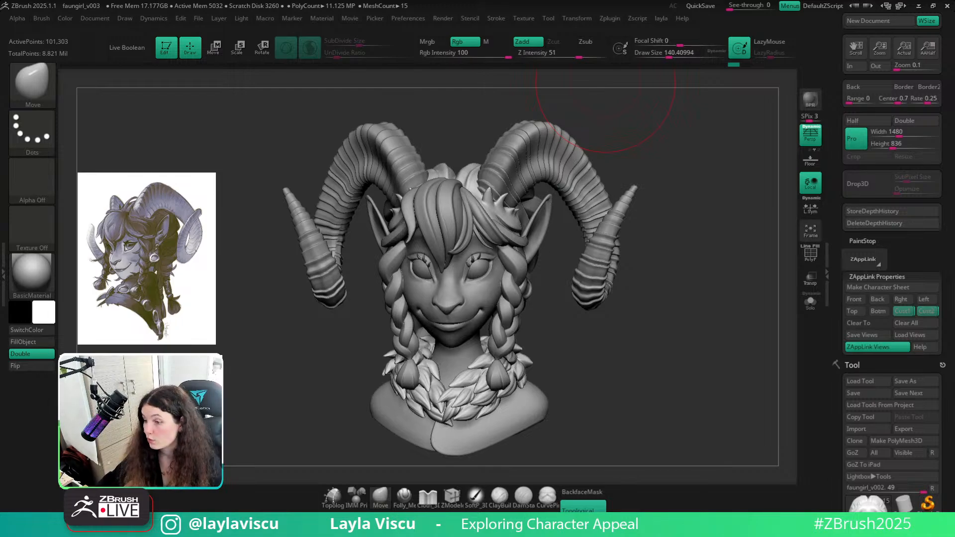
{"action": "key", "text": "alt+Tab"}
{"action": "left_click", "coordinate": [898, 7]}
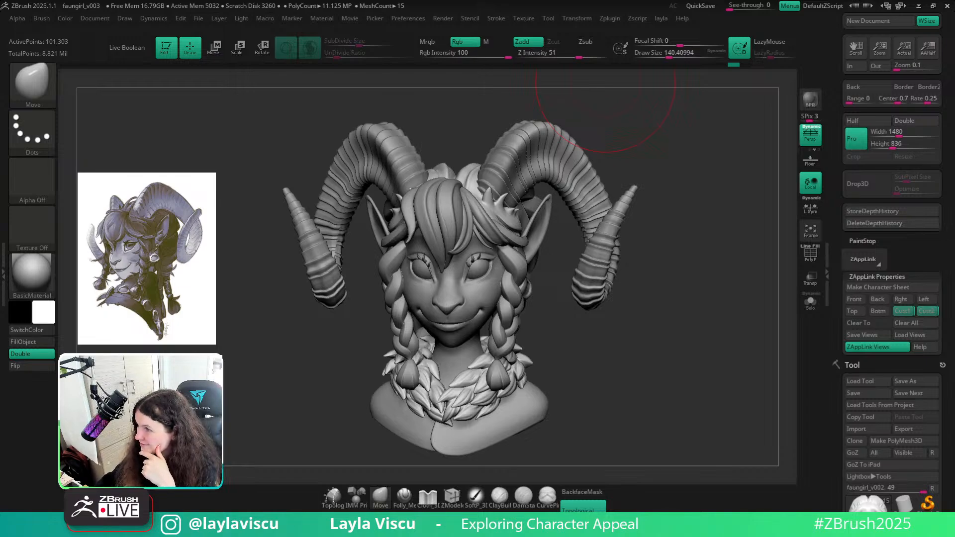
Switch to the Folly_Hair brush and turn Sculptris Pro off for it
{"action": "mouse_move", "coordinate": [680, 384]}
{"action": "left_mouse_down"}
{"action": "mouse_move", "coordinate": [670, 377]}
{"action": "mouse_move", "coordinate": [678, 343]}
{"action": "left_mouse_up"}
{"action": "key", "text": "b"}
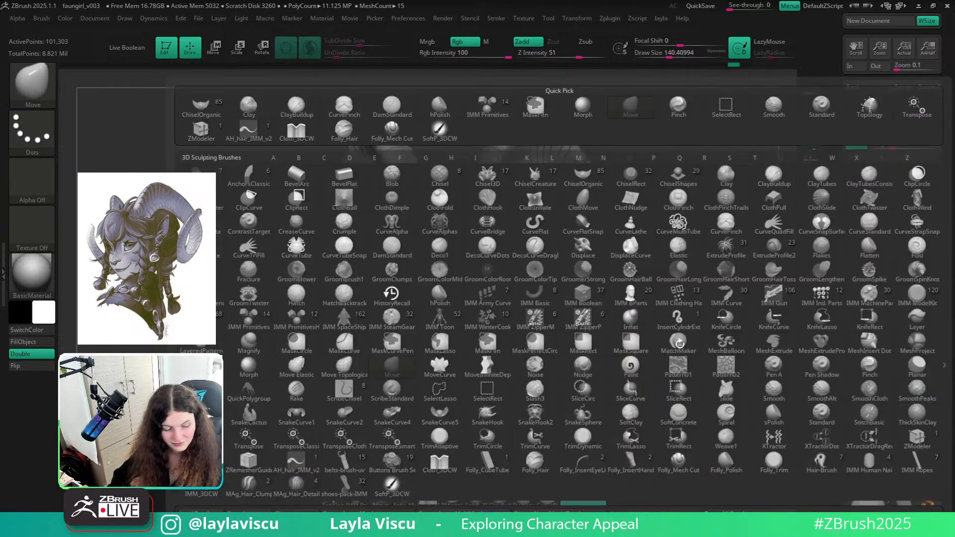
{"action": "key", "text": "f"}
{"action": "key", "text": "h"}
{"action": "key", "text": "s"}
{"action": "left_click_drag", "start_coordinate": [705, 306], "coordinate": [685, 306]}
{"action": "mouse_move", "coordinate": [713, 257]}
{"action": "left_mouse_down", "text": "alt"}
{"action": "mouse_move", "coordinate": [741, 291]}
{"action": "mouse_move", "coordinate": [699, 284]}
{"action": "left_mouse_up", "text": "alt"}
{"action": "left_click", "coordinate": [310, 49]}
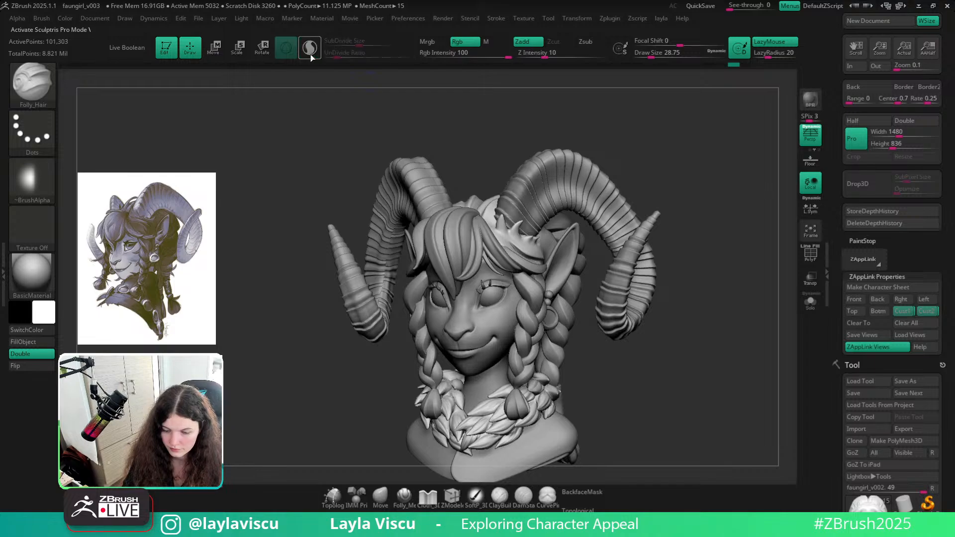
Set the draw size to about 74 and try Folly_Hair strokes on the small hair tufts at the horn's base
{"action": "right_click_drag", "start_coordinate": [497, 195], "coordinate": [496, 229], "text": "ctrl"}
{"action": "key", "text": "s"}
{"action": "mouse_move", "coordinate": [499, 230]}
{"action": "left_mouse_down"}
{"action": "mouse_move", "coordinate": [507, 231]}
{"action": "mouse_move", "coordinate": [502, 218]}
{"action": "mouse_move", "coordinate": [508, 233]}
{"action": "mouse_move", "coordinate": [502, 203]}
{"action": "left_mouse_up"}
{"action": "key", "text": "ctrl+z"}
{"action": "key", "text": "bracketright"}
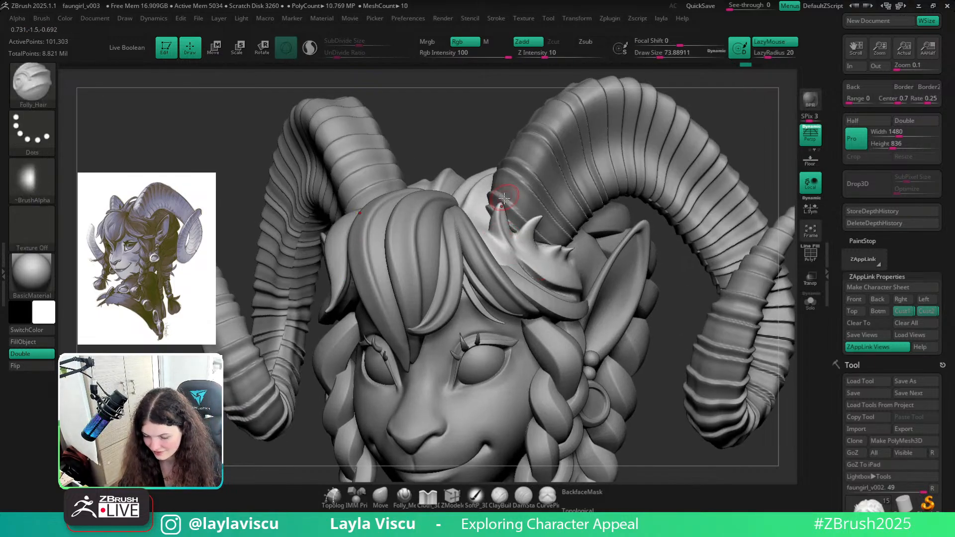
{"action": "left_click_drag", "start_coordinate": [527, 249], "coordinate": [541, 217]}
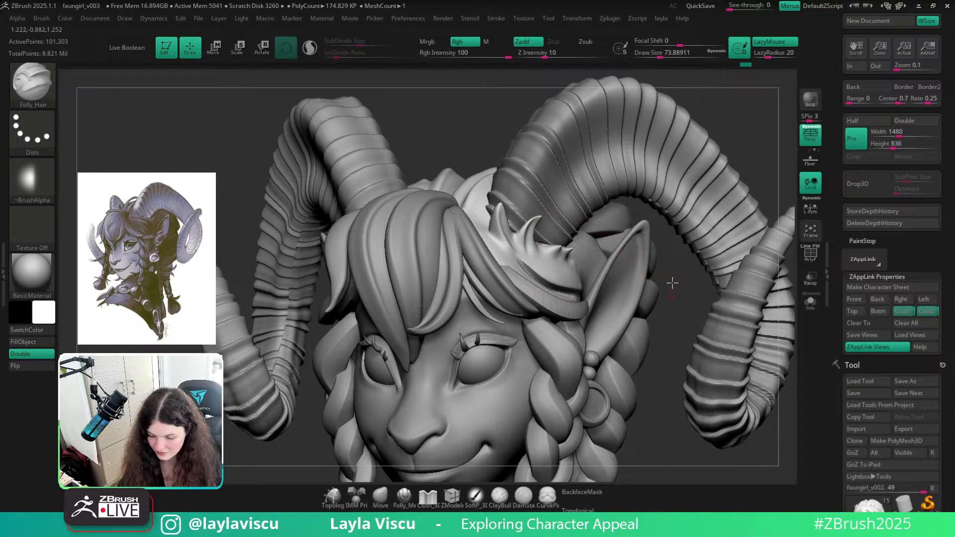
Try another stroke on the front hair tuft, and undo the recent tuft strokes
{"action": "left_click_drag", "start_coordinate": [673, 282], "coordinate": [642, 284]}
{"action": "mouse_move", "coordinate": [499, 242]}
{"action": "left_mouse_down"}
{"action": "mouse_move", "coordinate": [500, 203]}
{"action": "mouse_move", "coordinate": [495, 214]}
{"action": "mouse_move", "coordinate": [500, 203]}
{"action": "mouse_move", "coordinate": [502, 232]}
{"action": "mouse_move", "coordinate": [515, 247]}
{"action": "mouse_move", "coordinate": [503, 194]}
{"action": "left_mouse_up"}
{"action": "key", "text": "ctrl+z"}
{"action": "key", "text": "ctrl+z"}
{"action": "key", "text": "ctrl+z"}
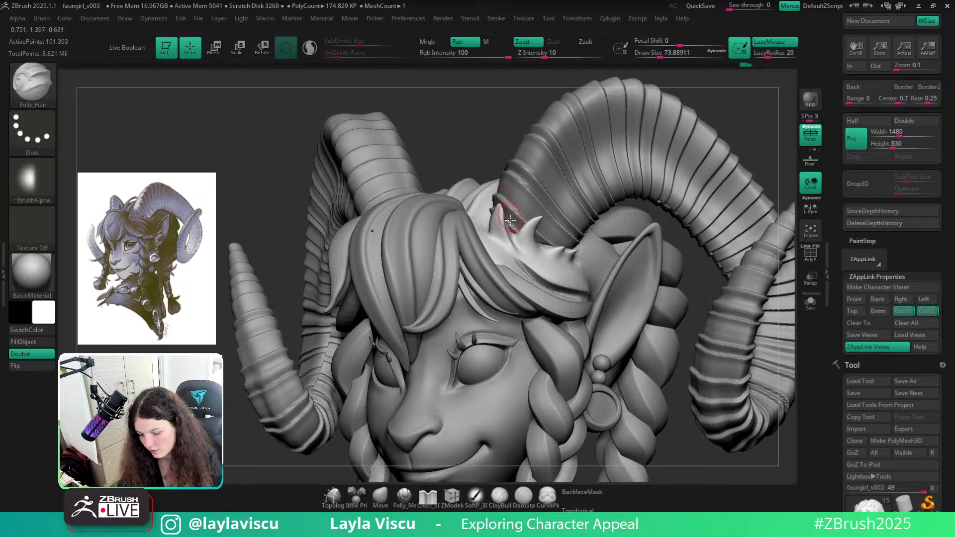
{"action": "key", "text": "ctrl+z"}
Reshape the spiky hair tufts in front of the horn with Folly_Hair strokes, checking them from the side and front
{"action": "left_click_drag", "start_coordinate": [511, 231], "coordinate": [501, 193]}
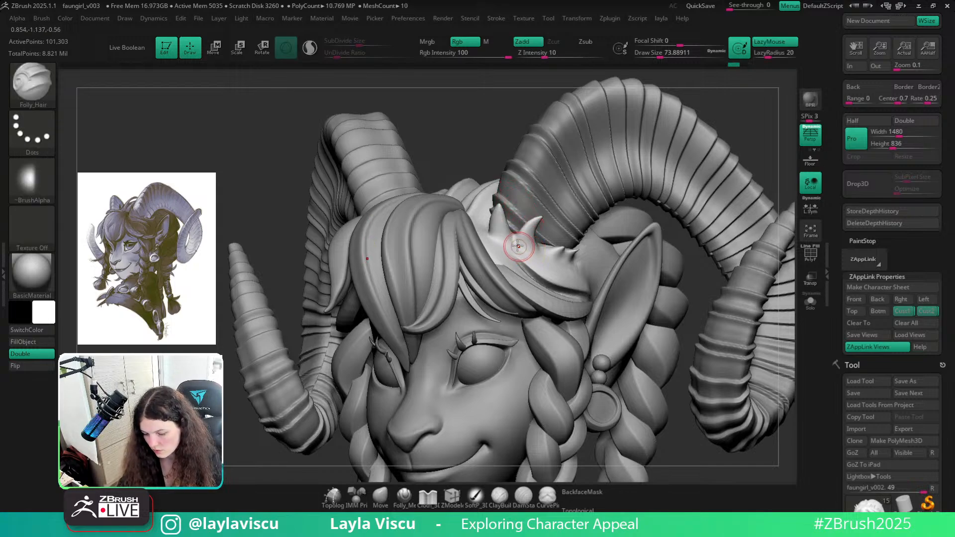
{"action": "mouse_move", "coordinate": [515, 246]}
{"action": "left_mouse_down"}
{"action": "mouse_move", "coordinate": [501, 198]}
{"action": "mouse_move", "coordinate": [530, 248]}
{"action": "mouse_move", "coordinate": [542, 215]}
{"action": "mouse_move", "coordinate": [562, 203]}
{"action": "left_mouse_up"}
{"action": "left_click_drag", "start_coordinate": [695, 278], "coordinate": [646, 276]}
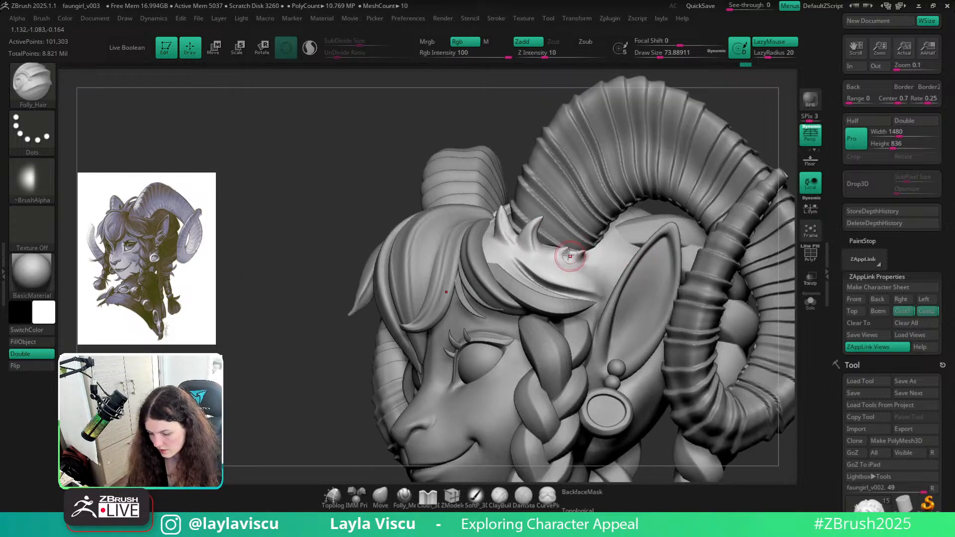
{"action": "mouse_move", "coordinate": [757, 126]}
{"action": "left_mouse_down"}
{"action": "mouse_move", "coordinate": [763, 145]}
{"action": "mouse_move", "coordinate": [680, 229]}
{"action": "left_mouse_up"}
{"action": "key", "text": "ctrl"}
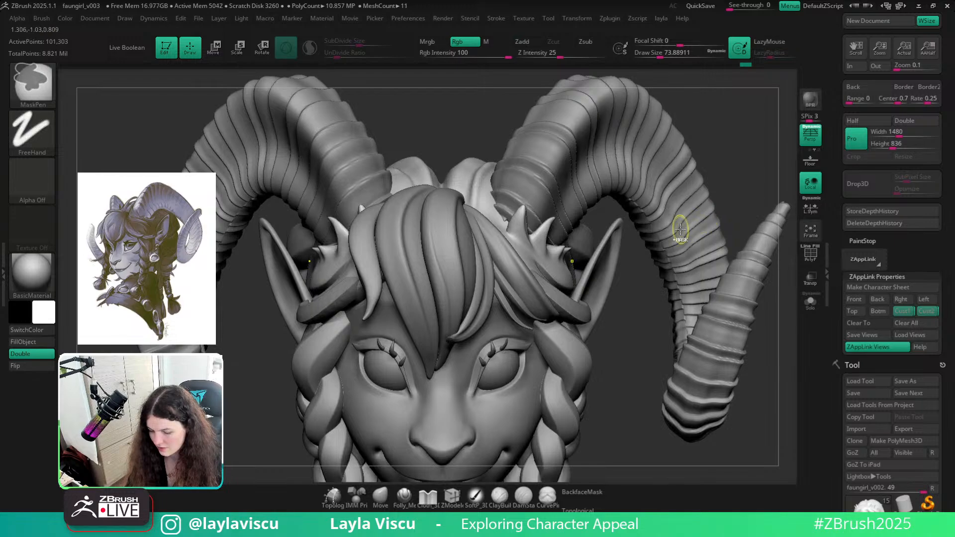
{"action": "right_click_drag", "start_coordinate": [680, 229], "coordinate": [716, 175], "text": "ctrl"}
{"action": "left_click_drag", "start_coordinate": [716, 175], "coordinate": [713, 246]}
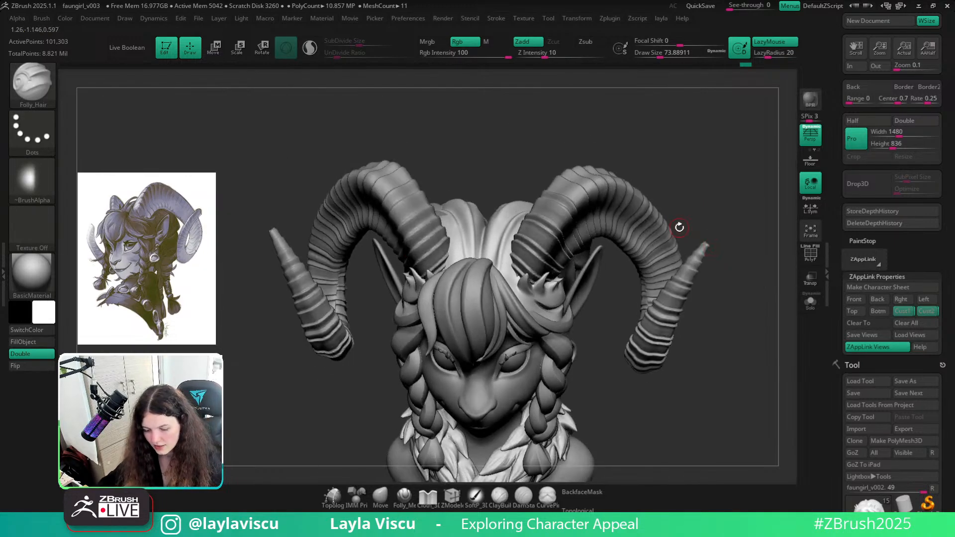
Switch to the Move brush, isolate the scalp hair mesh and set the draw size to about 104
{"action": "left_click", "coordinate": [380, 495]}
{"action": "left_click_drag", "start_coordinate": [709, 399], "coordinate": [704, 445], "text": "shift"}
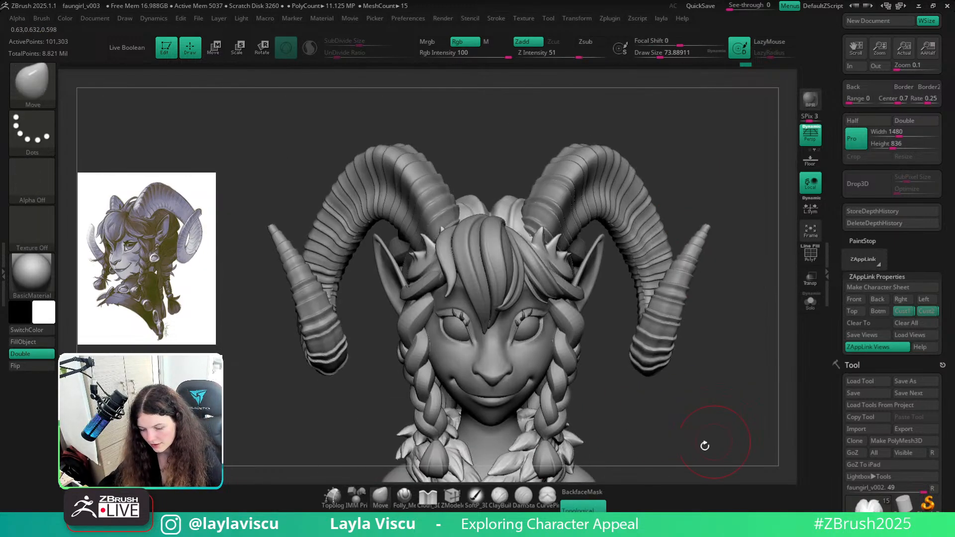
{"action": "left_click", "coordinate": [810, 301]}
{"action": "key", "text": "s"}
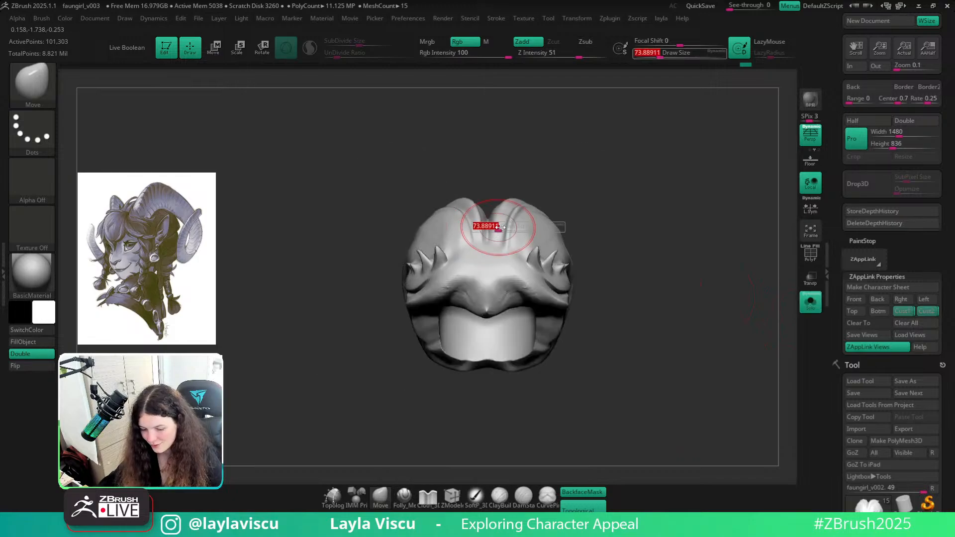
{"action": "left_click_drag", "start_coordinate": [500, 226], "coordinate": [493, 219]}
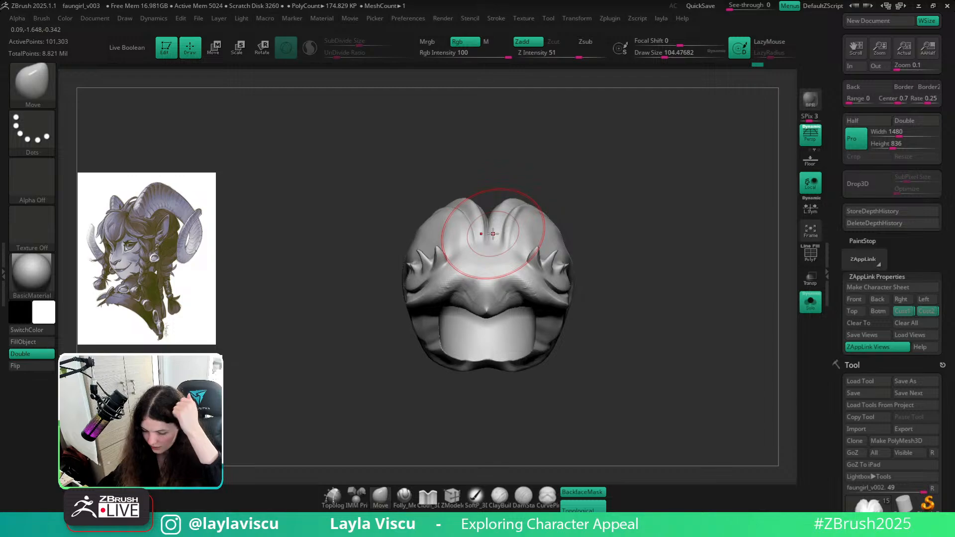
{"action": "left_click_drag", "start_coordinate": [621, 226], "coordinate": [586, 248]}
Check the scalp hair's polygon density in wireframe, and turn on Sculptris Pro for the Smooth brush
{"action": "key", "text": "s"}
{"action": "right_click_drag", "start_coordinate": [567, 220], "coordinate": [732, 265], "text": "ctrl"}
{"action": "mouse_move", "coordinate": [732, 264]}
{"action": "left_mouse_down"}
{"action": "mouse_move", "coordinate": [726, 250]}
{"action": "mouse_move", "coordinate": [757, 261]}
{"action": "mouse_move", "coordinate": [646, 272]}
{"action": "left_mouse_up"}
{"action": "key", "text": "shift+f"}
{"action": "key", "text": "s"}
{"action": "key", "text": "shift+f"}
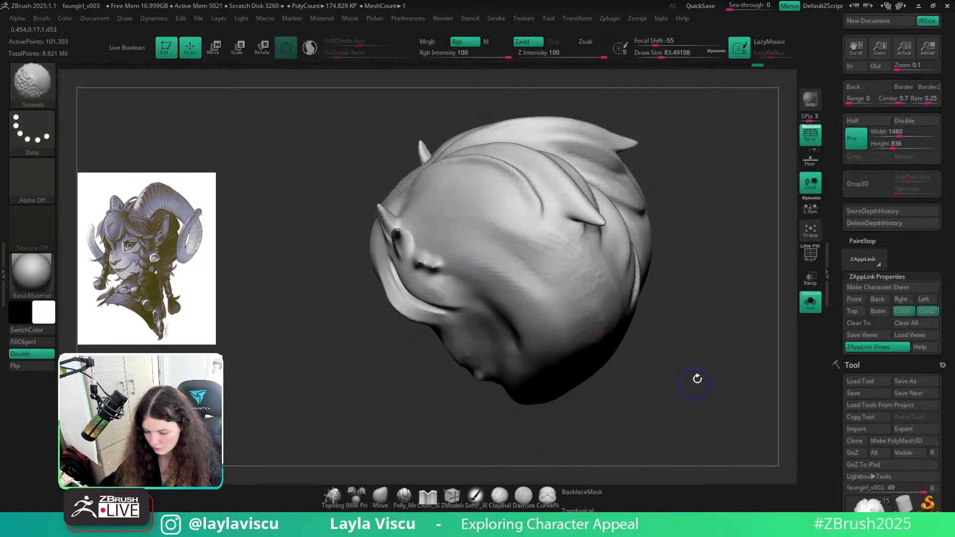
{"action": "left_click_drag", "start_coordinate": [665, 322], "coordinate": [678, 341]}
{"action": "key", "text": "shift+f"}
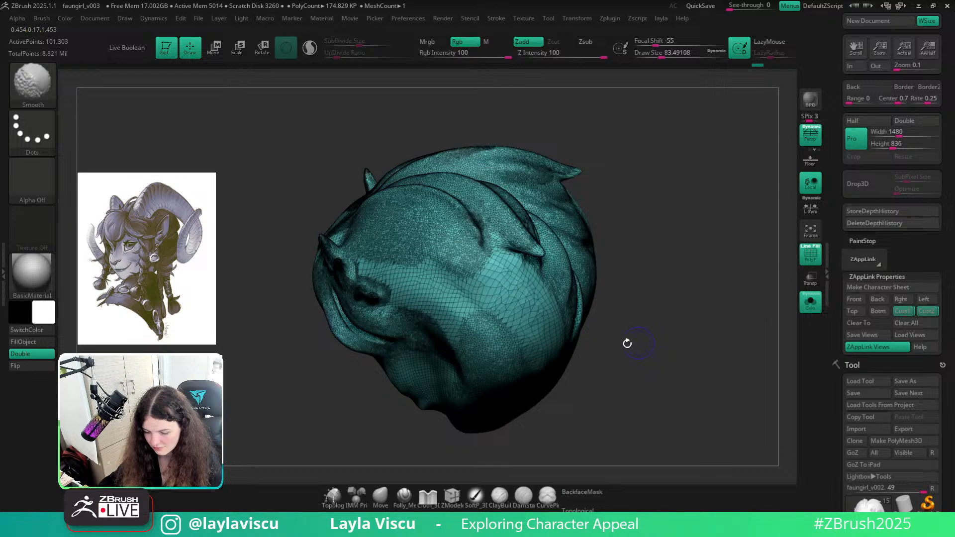
{"action": "left_click", "coordinate": [309, 47]}
{"action": "key", "text": "shift+f"}
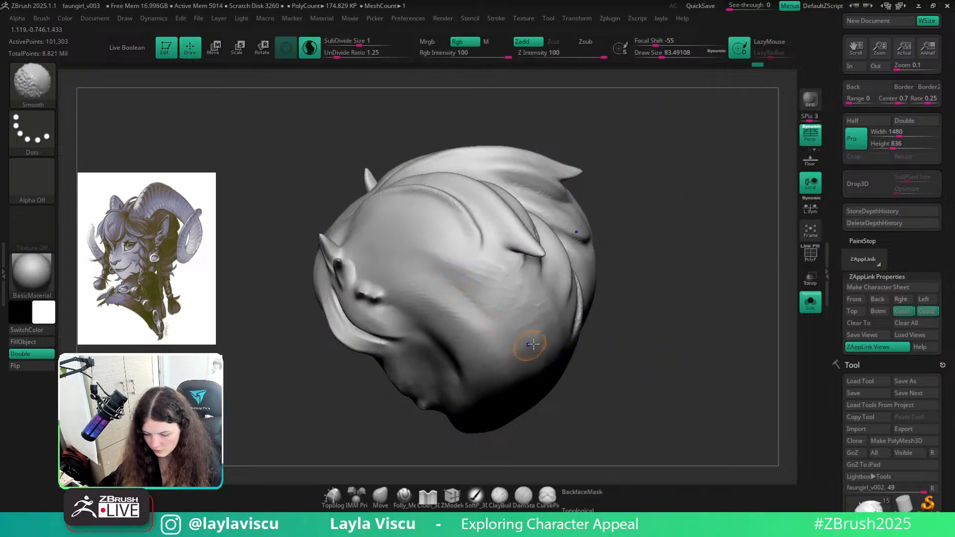
Set the Smooth brush's draw size to about 101 and smooth the bumpy side and back of the scalp hair
{"action": "key", "text": "s"}
{"action": "left_click_drag", "start_coordinate": [492, 290], "coordinate": [492, 280], "text": "shift"}
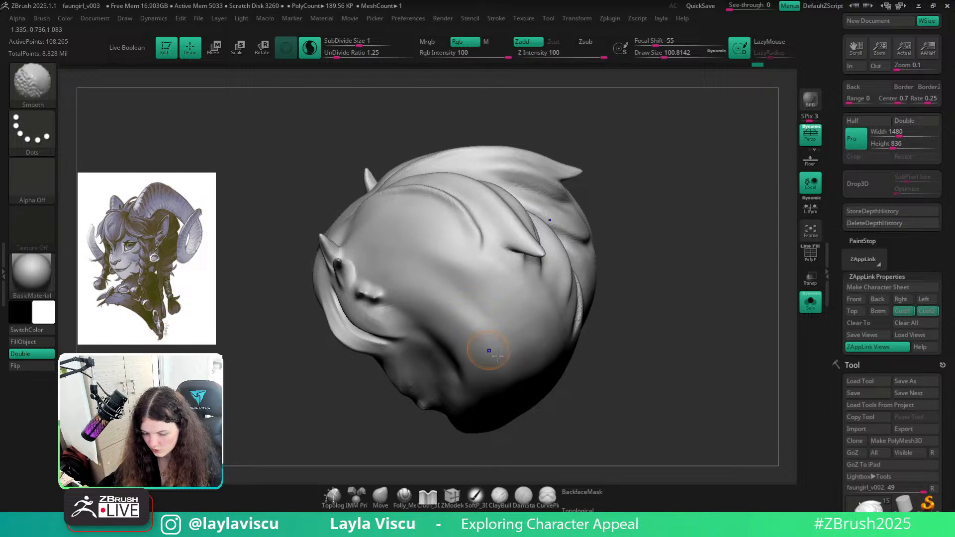
{"action": "left_click_drag", "start_coordinate": [678, 421], "coordinate": [663, 372]}
{"action": "mouse_move", "coordinate": [741, 407]}
{"action": "left_mouse_down"}
{"action": "mouse_move", "coordinate": [733, 367]}
{"action": "mouse_move", "coordinate": [759, 396]}
{"action": "mouse_move", "coordinate": [716, 399]}
{"action": "mouse_move", "coordinate": [562, 364]}
{"action": "left_mouse_up"}
{"action": "key", "text": "shift"}
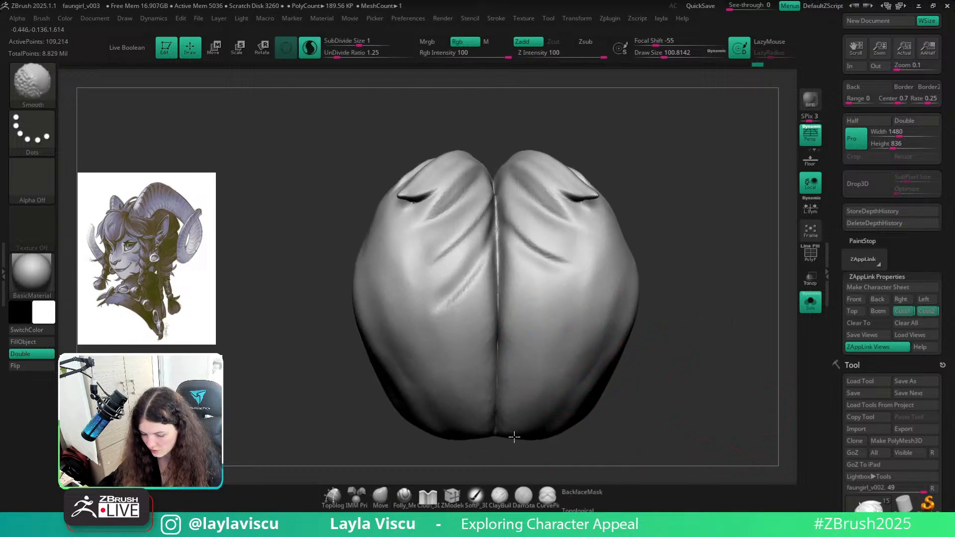
Bring back the whole bust and smooth the hair along the centre parting at the back of the crown
{"action": "left_click", "coordinate": [810, 301]}
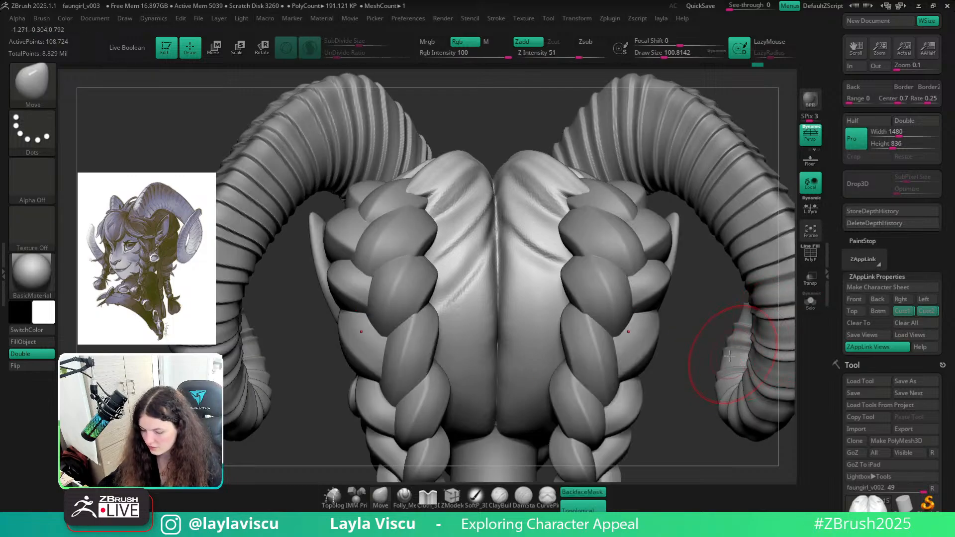
{"action": "key", "text": "shift"}
{"action": "key", "text": "shift"}
{"action": "key", "text": "shift"}
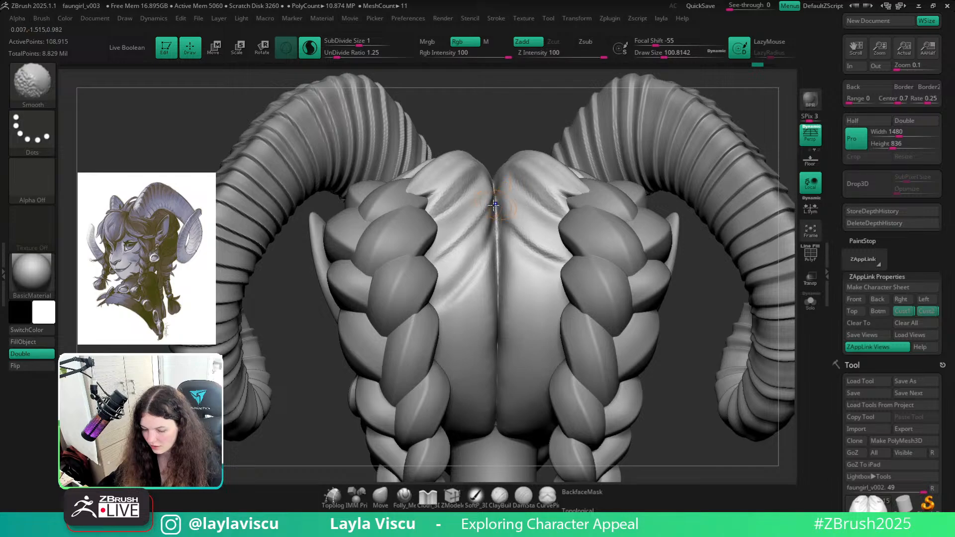
{"action": "left_click_drag", "start_coordinate": [496, 199], "coordinate": [547, 246], "text": "shift"}
Reduce the draw size to about 39 and smooth the strand grooves between the two braids at the back
{"action": "right_click_drag", "start_coordinate": [542, 239], "coordinate": [524, 141], "text": "ctrl"}
{"action": "right_click_drag", "start_coordinate": [523, 141], "coordinate": [515, 237]}
{"action": "key", "text": "s"}
{"action": "left_click_drag", "start_coordinate": [441, 243], "coordinate": [436, 243]}
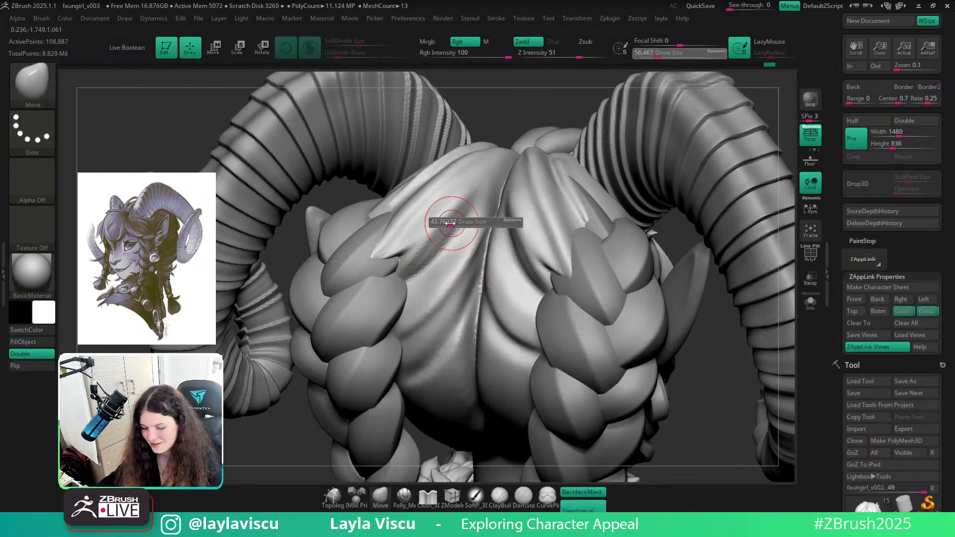
{"action": "key", "text": "shift"}
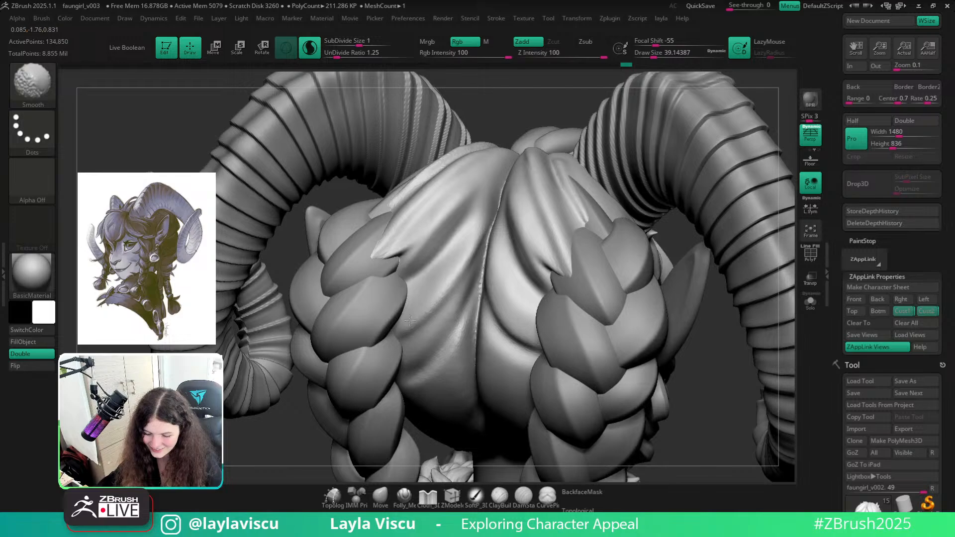
{"action": "key", "text": "f"}
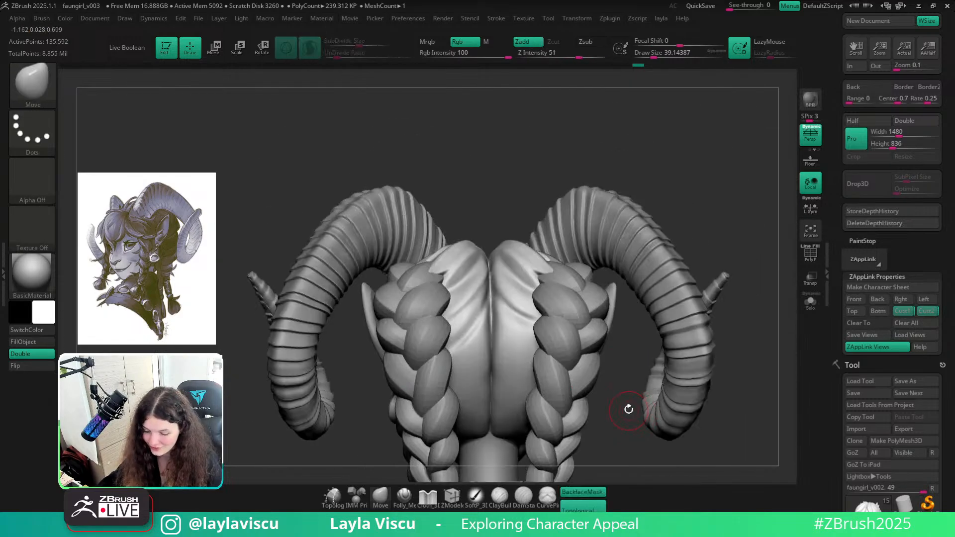
Set the Move brush's draw size to about 68 and nudge the crown hair between the horns from the front
{"action": "mouse_move", "coordinate": [629, 409]}
{"action": "left_mouse_down"}
{"action": "mouse_move", "coordinate": [625, 392]}
{"action": "mouse_move", "coordinate": [639, 414]}
{"action": "mouse_move", "coordinate": [693, 413]}
{"action": "mouse_move", "coordinate": [779, 315]}
{"action": "mouse_move", "coordinate": [776, 363]}
{"action": "left_mouse_up"}
{"action": "key", "text": "shift"}
{"action": "left_click_drag", "start_coordinate": [690, 434], "coordinate": [661, 408], "text": "alt"}
{"action": "left_click_drag", "start_coordinate": [665, 373], "coordinate": [615, 454], "text": "alt"}
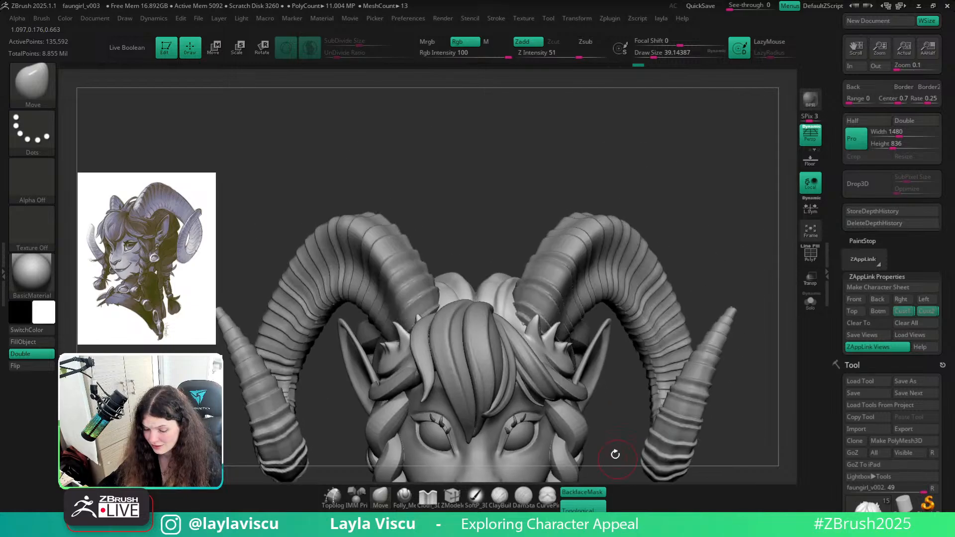
{"action": "right_click_drag", "start_coordinate": [492, 288], "coordinate": [501, 241], "text": "ctrl"}
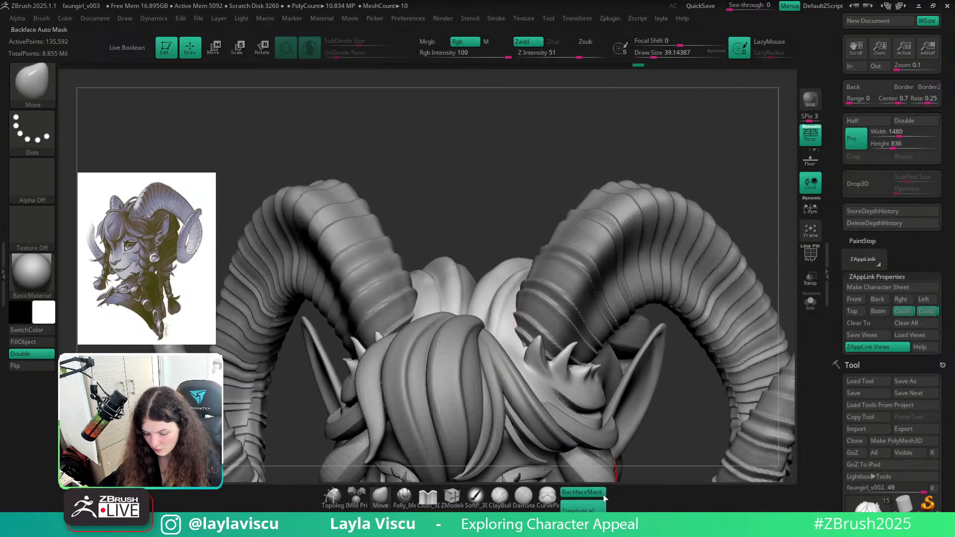
{"action": "key", "text": "s"}
{"action": "left_click_drag", "start_coordinate": [503, 264], "coordinate": [496, 264]}
{"action": "key", "text": "s"}
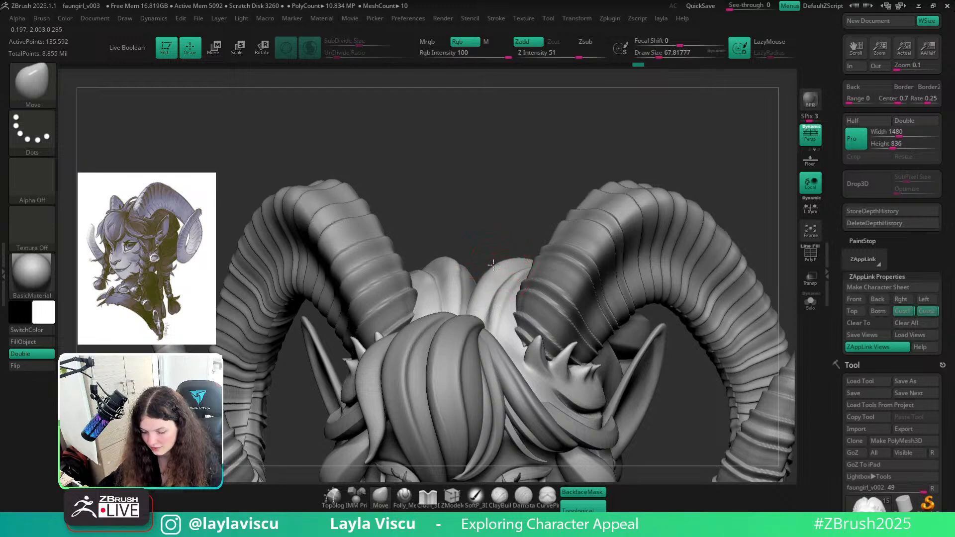
{"action": "right_click_drag", "start_coordinate": [493, 264], "coordinate": [392, 241], "text": "ctrl"}
{"action": "mouse_move", "coordinate": [631, 274]}
{"action": "right_mouse_down", "text": "alt"}
{"action": "mouse_move", "coordinate": [588, 220]}
{"action": "mouse_move", "coordinate": [574, 340]}
{"action": "mouse_move", "coordinate": [457, 214]}
{"action": "right_mouse_up", "text": "alt"}
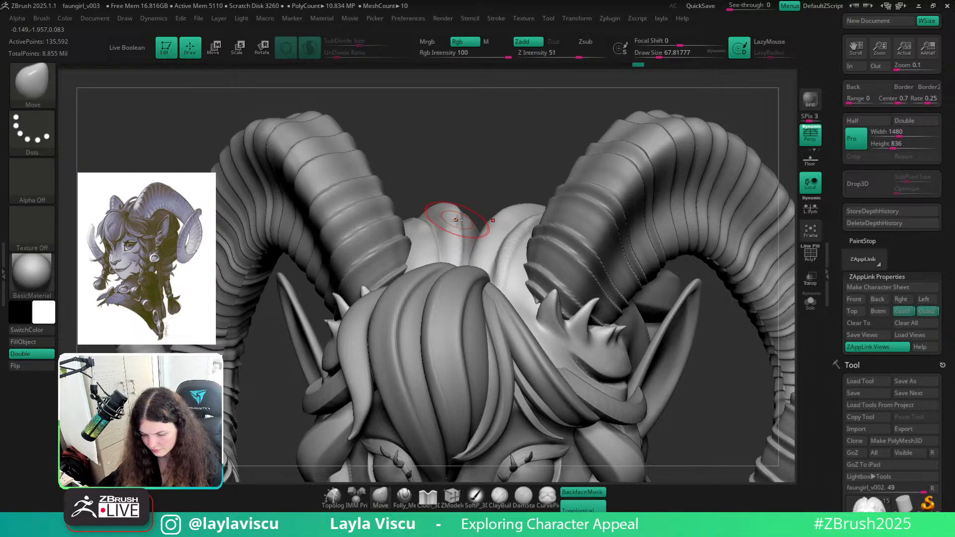
{"action": "left_click_drag", "start_coordinate": [456, 220], "coordinate": [461, 220]}
Smooth the rough strand ridge on the crown behind the forelock, using draw sizes of about 37 and 54
{"action": "mouse_move", "coordinate": [461, 221]}
{"action": "right_mouse_down", "text": "ctrl"}
{"action": "mouse_move", "coordinate": [622, 149]}
{"action": "mouse_move", "coordinate": [631, 210]}
{"action": "mouse_move", "coordinate": [661, 164]}
{"action": "mouse_move", "coordinate": [740, 271]}
{"action": "mouse_move", "coordinate": [748, 380]}
{"action": "mouse_move", "coordinate": [677, 367]}
{"action": "right_mouse_up", "text": "ctrl"}
{"action": "right_click_drag", "start_coordinate": [551, 364], "coordinate": [523, 348], "text": "ctrl"}
{"action": "key", "text": "s"}
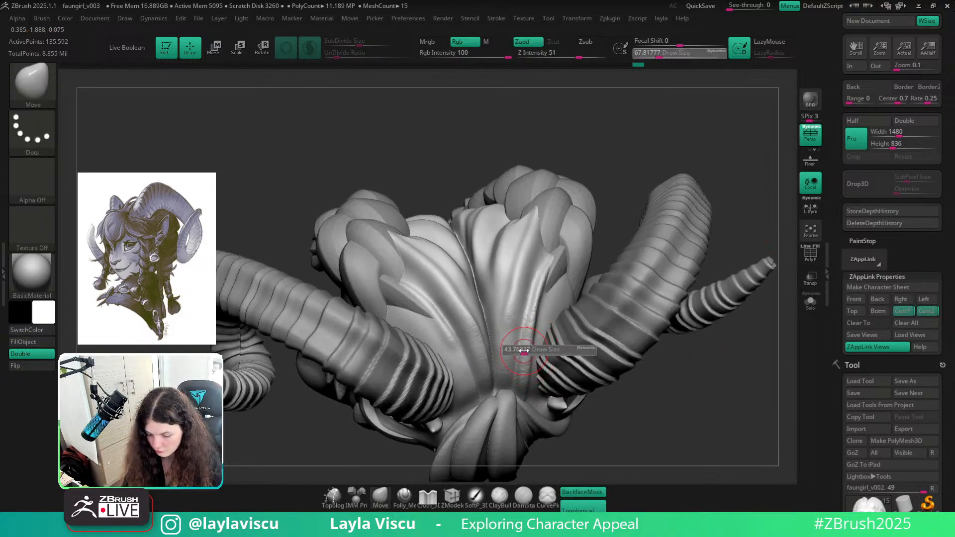
{"action": "left_click_drag", "start_coordinate": [529, 353], "coordinate": [526, 303], "text": "shift"}
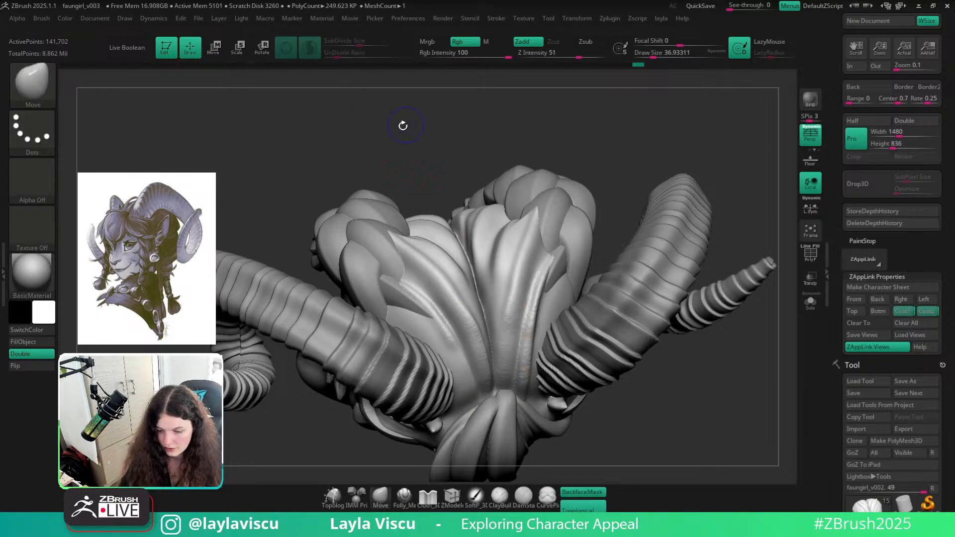
{"action": "left_click_drag", "start_coordinate": [530, 348], "coordinate": [531, 311], "text": "shift"}
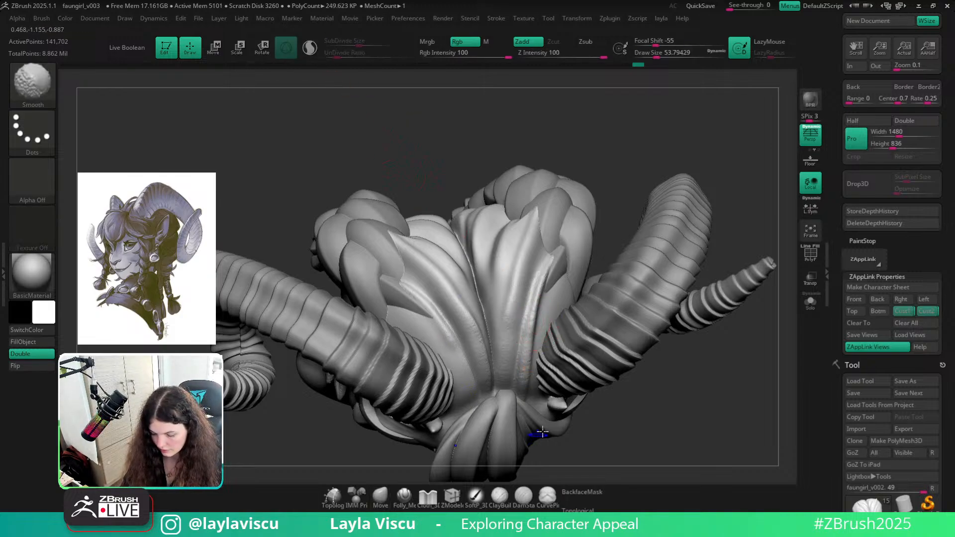
Isolate the scalp hair and polish and smooth the strand groove beside the parting with hPolish at a draw size of about 83
{"action": "mouse_move", "coordinate": [664, 426]}
{"action": "left_mouse_down"}
{"action": "mouse_move", "coordinate": [669, 409]}
{"action": "mouse_move", "coordinate": [697, 444]}
{"action": "mouse_move", "coordinate": [684, 386]}
{"action": "left_mouse_up"}
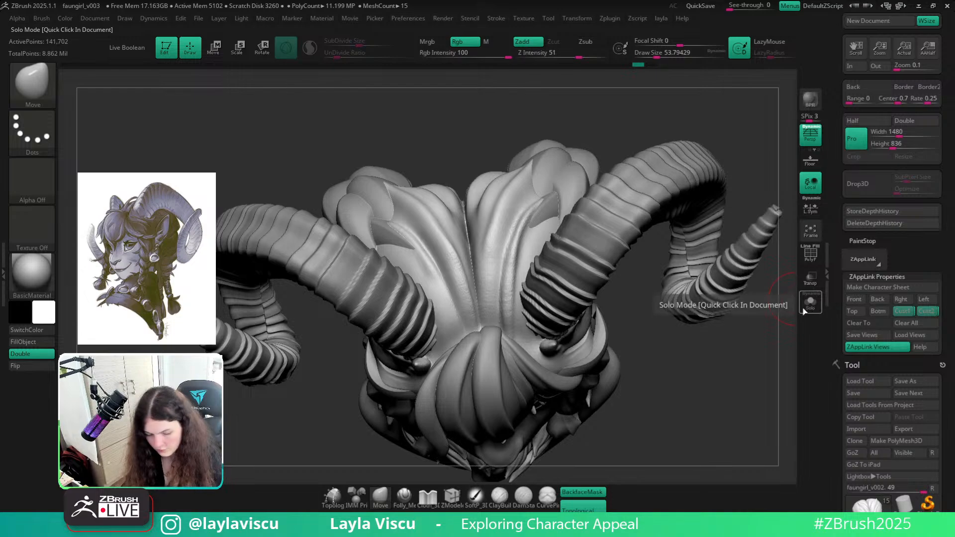
{"action": "key", "text": "b"}
{"action": "key", "text": "h"}
{"action": "key", "text": "p"}
{"action": "left_click", "coordinate": [805, 303]}
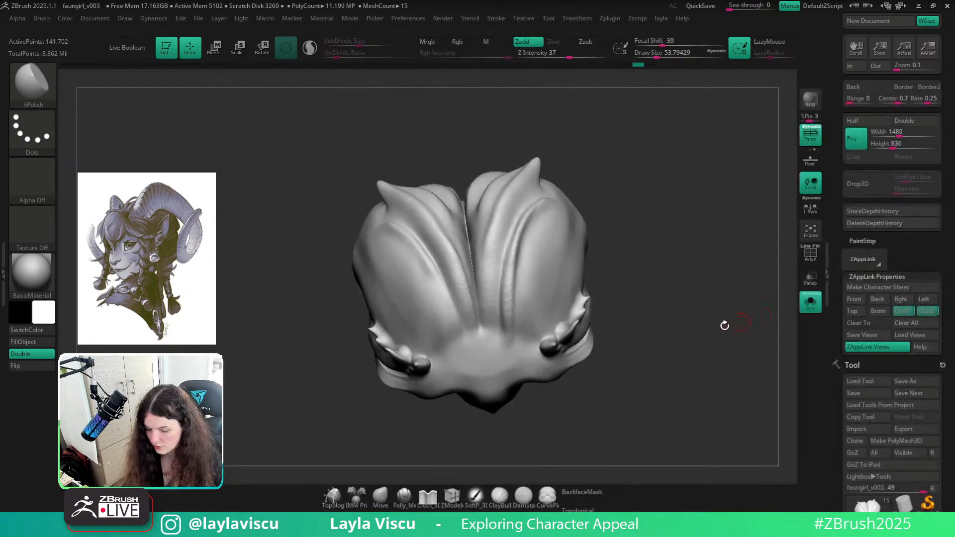
{"action": "left_click_drag", "start_coordinate": [725, 325], "coordinate": [711, 369]}
{"action": "key", "text": "]"}
{"action": "left_click_drag", "start_coordinate": [544, 322], "coordinate": [534, 301]}
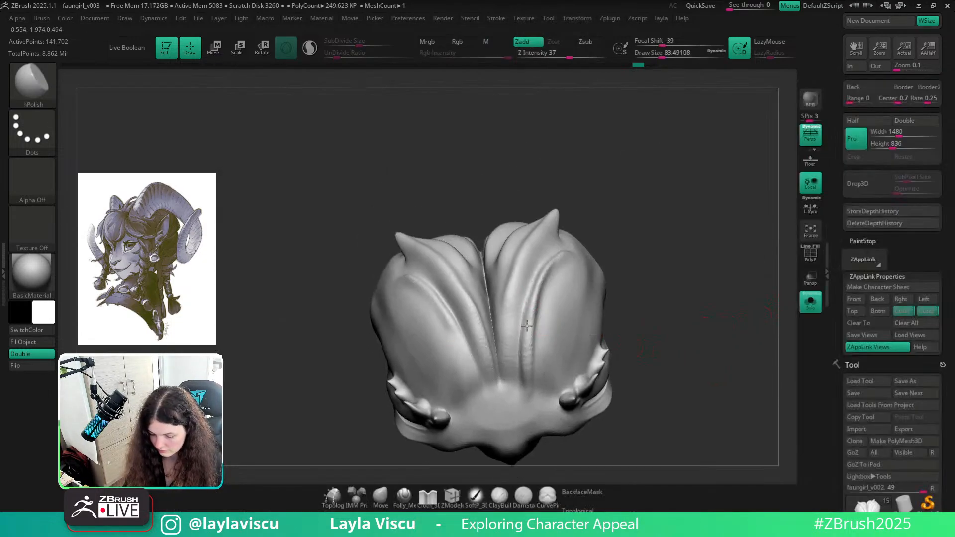
{"action": "left_click_drag", "start_coordinate": [526, 407], "coordinate": [534, 303], "text": "shift"}
Increase the draw size to about 94 and smooth the strand grooves on both sides of the centre parting
{"action": "left_click_drag", "start_coordinate": [647, 275], "coordinate": [622, 282]}
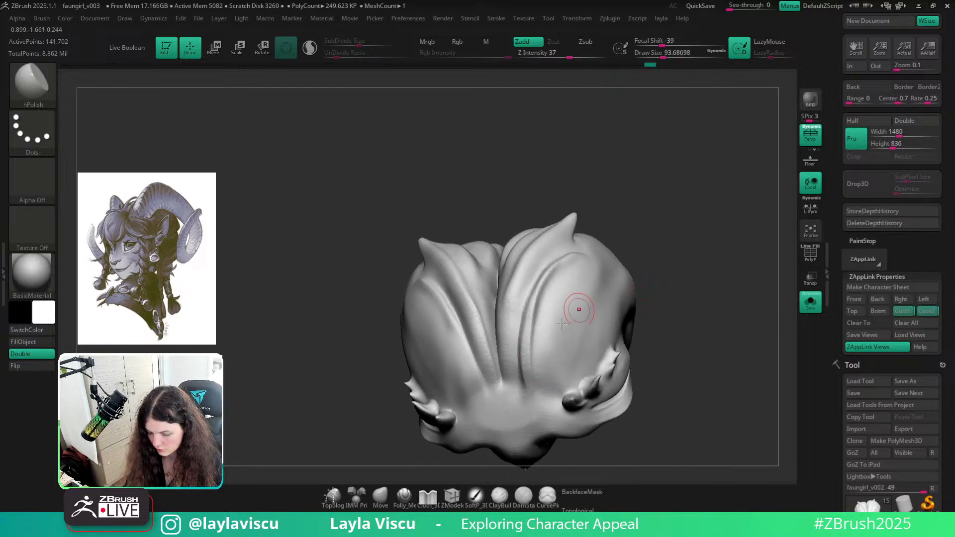
{"action": "left_click_drag", "start_coordinate": [678, 256], "coordinate": [658, 250]}
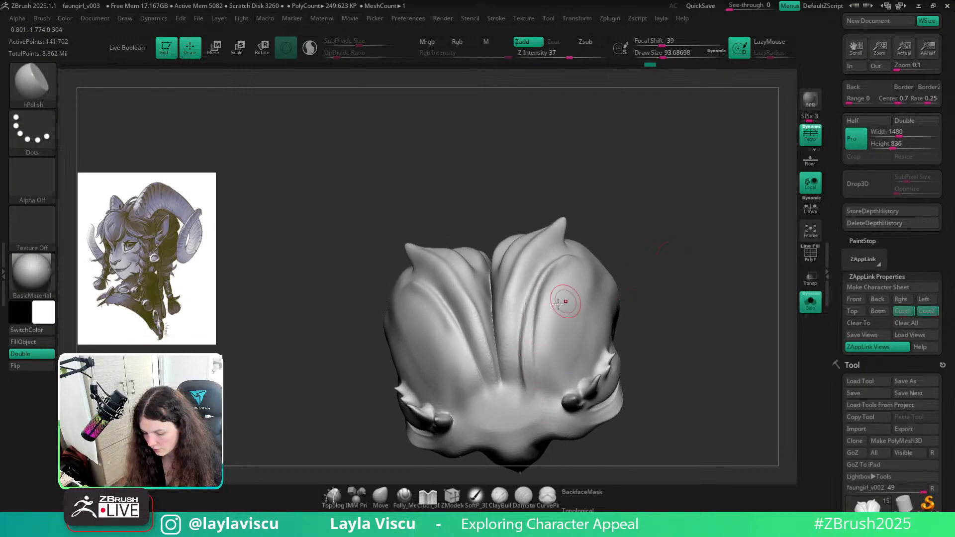
{"action": "mouse_move", "coordinate": [538, 392]}
{"action": "left_mouse_down", "text": "shift"}
{"action": "mouse_move", "coordinate": [535, 323]}
{"action": "mouse_move", "coordinate": [556, 271]}
{"action": "left_mouse_up", "text": "shift"}
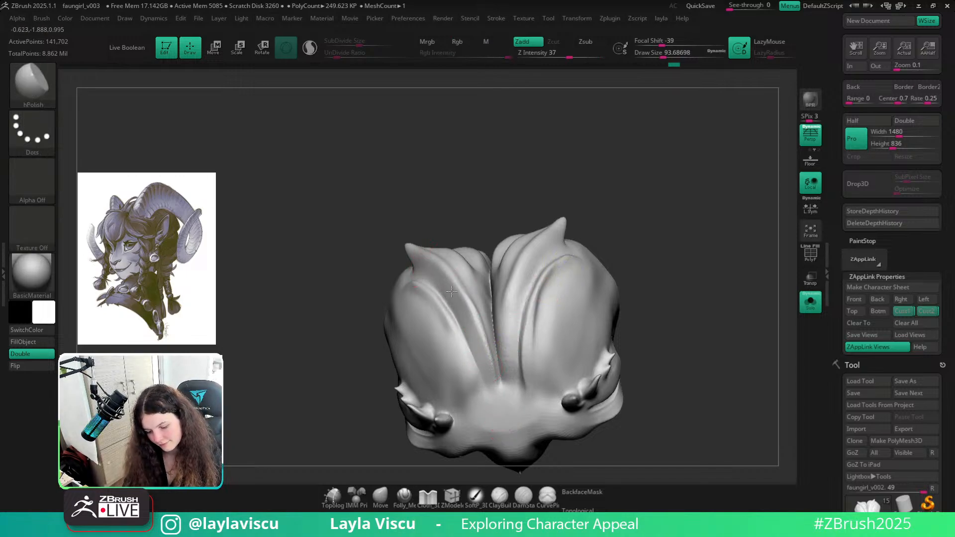
{"action": "left_click_drag", "start_coordinate": [722, 330], "coordinate": [713, 348]}
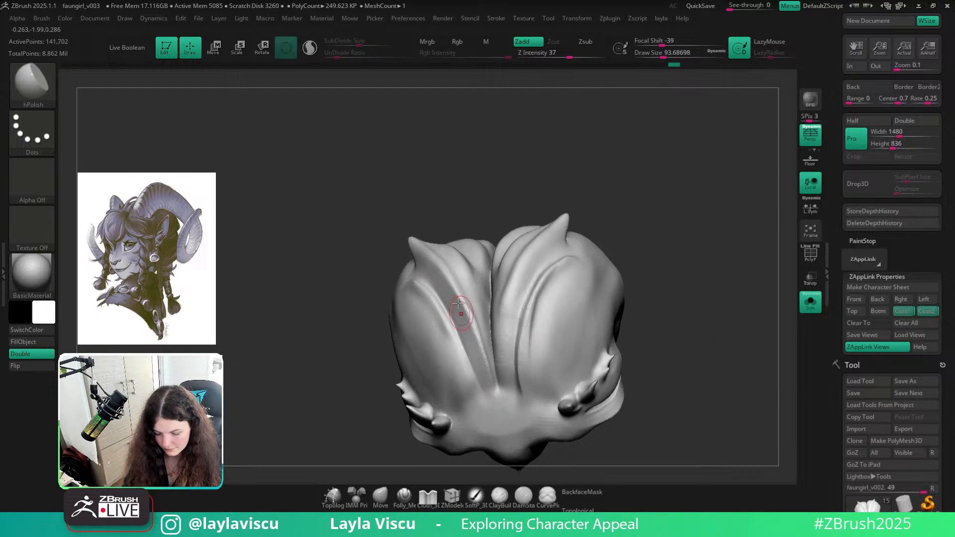
{"action": "mouse_move", "coordinate": [517, 349]}
{"action": "left_mouse_down", "text": "shift"}
{"action": "mouse_move", "coordinate": [547, 273]}
{"action": "mouse_move", "coordinate": [520, 390]}
{"action": "left_mouse_up", "text": "shift"}
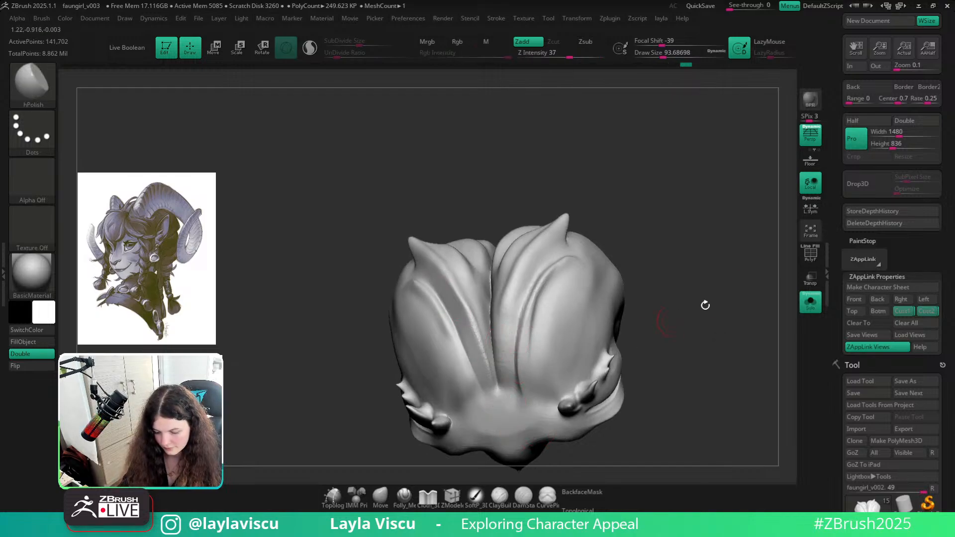
Compare the scalp hair with the whole bust, isolate it again and polish the strand roots at the front of the parting
{"action": "left_click", "coordinate": [810, 303]}
{"action": "left_click_drag", "start_coordinate": [740, 309], "coordinate": [746, 379]}
{"action": "left_click", "coordinate": [811, 303]}
{"action": "mouse_move", "coordinate": [610, 303]}
{"action": "right_mouse_down", "text": "ctrl"}
{"action": "mouse_move", "coordinate": [615, 376]}
{"action": "mouse_move", "coordinate": [547, 277]}
{"action": "right_mouse_up", "text": "ctrl"}
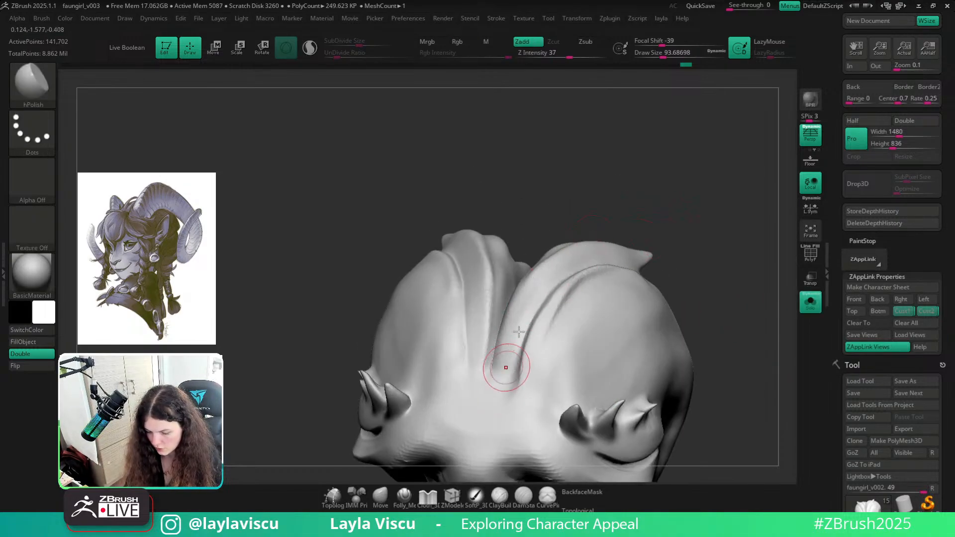
{"action": "left_click_drag", "start_coordinate": [687, 254], "coordinate": [644, 256]}
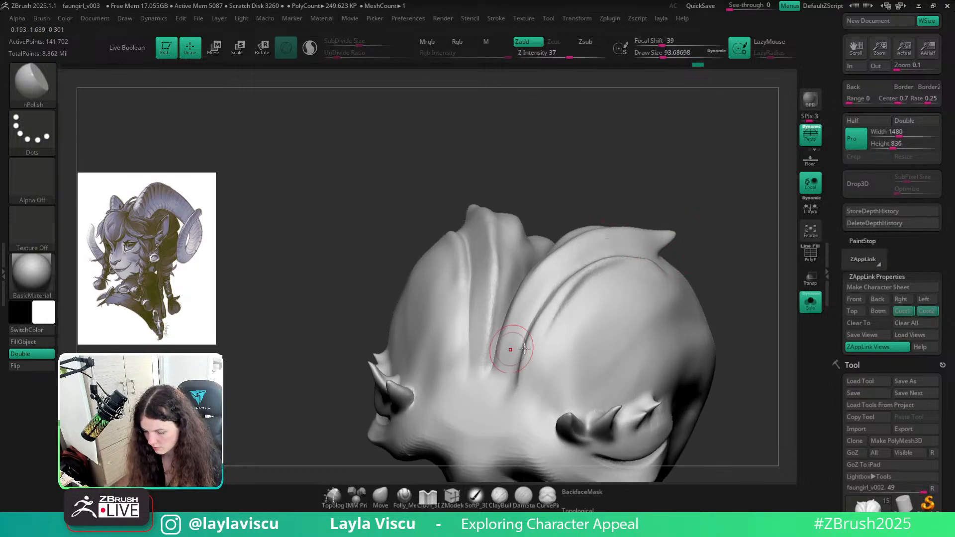
{"action": "mouse_move", "coordinate": [717, 271]}
{"action": "left_mouse_down"}
{"action": "mouse_move", "coordinate": [739, 233]}
{"action": "mouse_move", "coordinate": [730, 260]}
{"action": "left_mouse_up"}
Adjust the raised crown strand with the Move brush at a draw size of about 71 and bring back the whole bust
{"action": "key", "text": "b"}
{"action": "key", "text": "m"}
{"action": "key", "text": "v"}
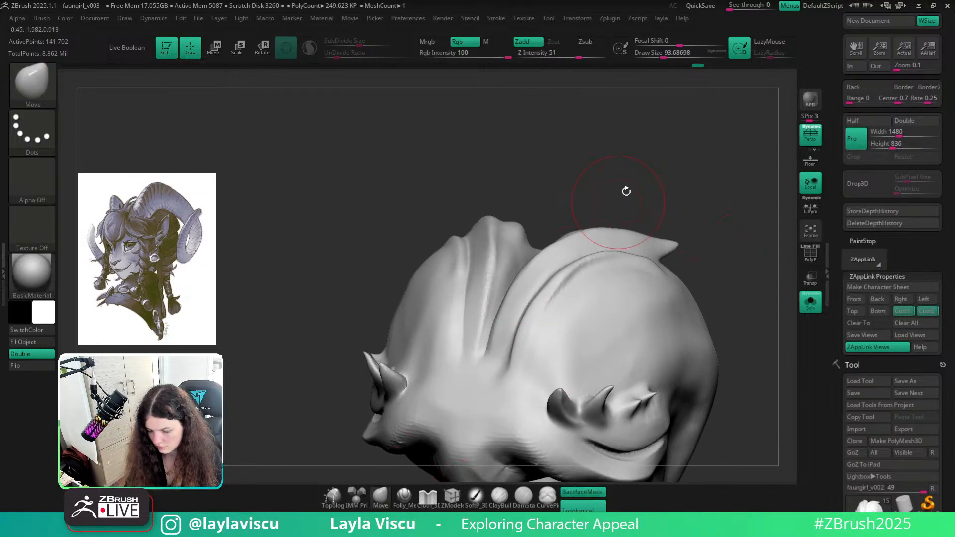
{"action": "left_click_drag", "start_coordinate": [625, 190], "coordinate": [608, 169]}
{"action": "left_click_drag", "start_coordinate": [585, 215], "coordinate": [752, 249], "text": "alt"}
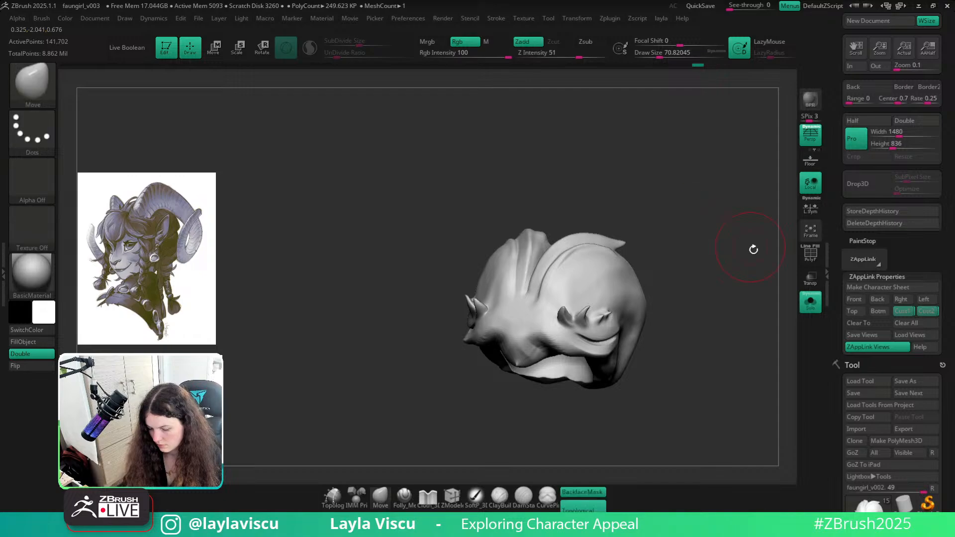
{"action": "left_click", "coordinate": [810, 301]}
{"action": "left_click_drag", "start_coordinate": [771, 339], "coordinate": [672, 376]}
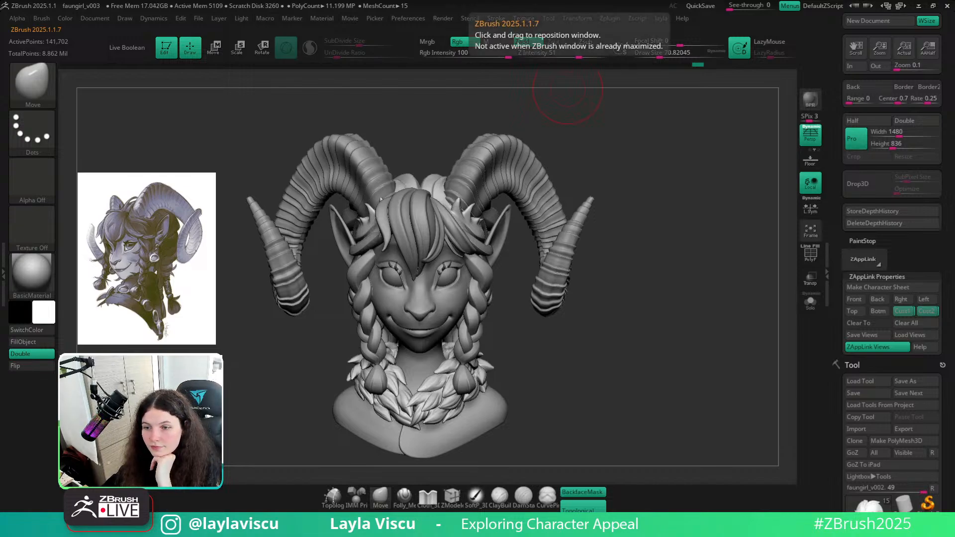
{"action": "left_click_drag", "start_coordinate": [627, 305], "coordinate": [647, 313]}
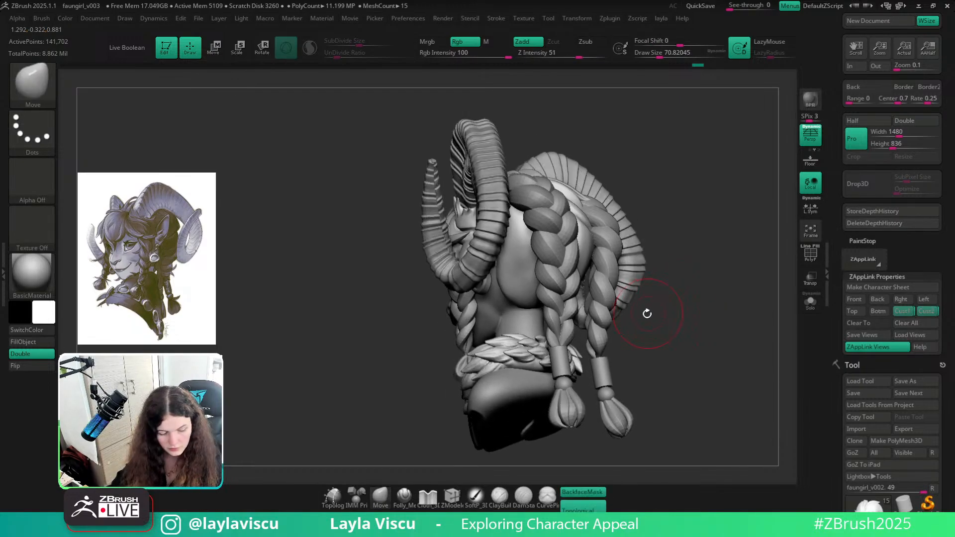
{"action": "key", "text": "b"}
{"action": "key", "text": "f"}
{"action": "key", "text": "h"}
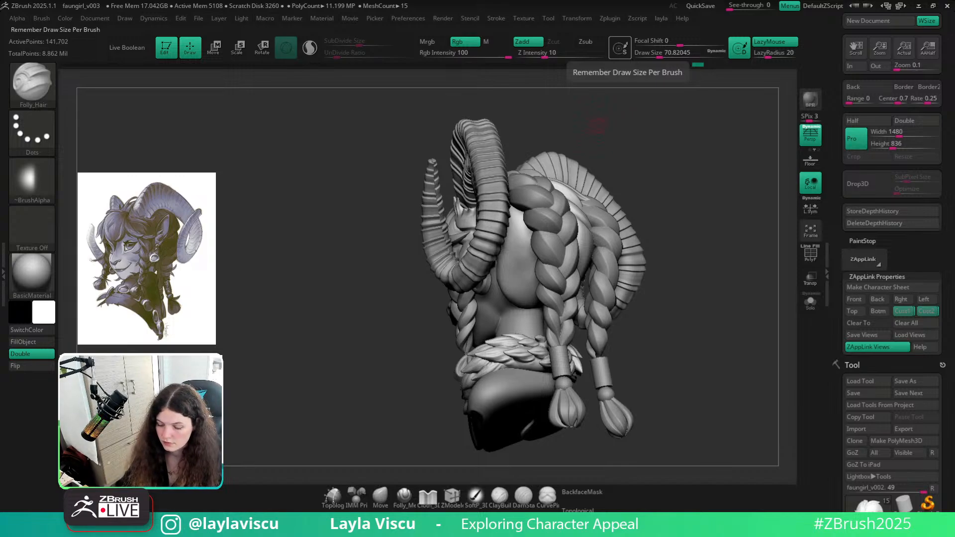
{"action": "left_click_drag", "start_coordinate": [716, 314], "coordinate": [720, 310]}
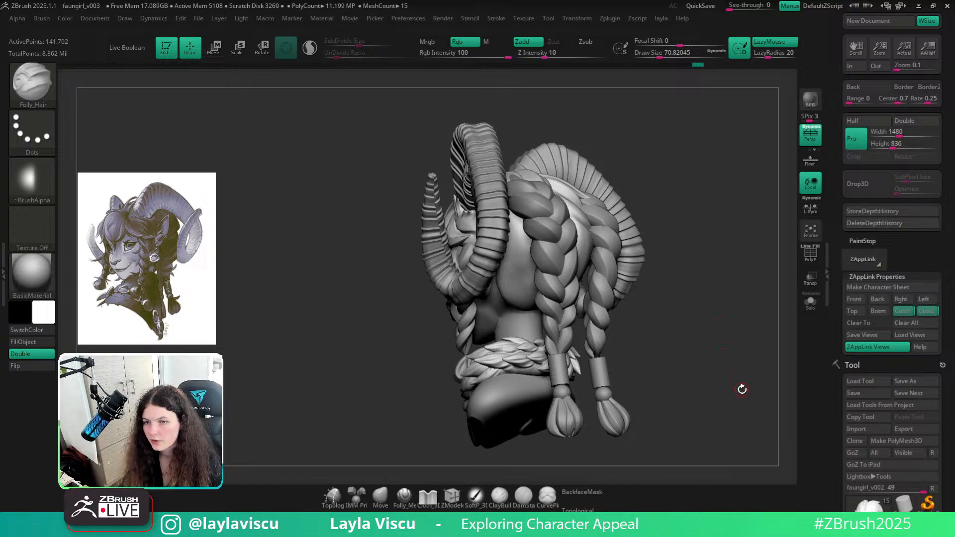
Isolate the scalp hair and try a ClayBuildup strand across its side at a draw size of about 136
{"action": "key", "text": "b"}
{"action": "key", "text": "c"}
{"action": "key", "text": "b"}
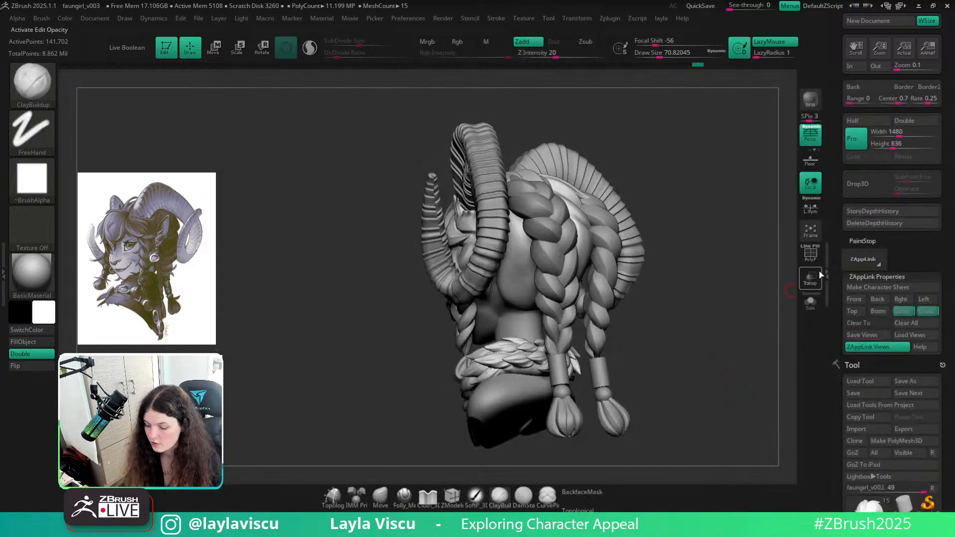
{"action": "left_click", "coordinate": [810, 301]}
{"action": "mouse_move", "coordinate": [657, 241]}
{"action": "left_mouse_down"}
{"action": "mouse_move", "coordinate": [534, 222]}
{"action": "mouse_move", "coordinate": [540, 228]}
{"action": "left_mouse_up"}
{"action": "key", "text": "s"}
{"action": "right_click_drag", "start_coordinate": [563, 152], "coordinate": [543, 284], "text": "ctrl"}
{"action": "left_click_drag", "start_coordinate": [639, 151], "coordinate": [607, 164]}
{"action": "key", "text": "s"}
{"action": "left_click_drag", "start_coordinate": [519, 252], "coordinate": [547, 261]}
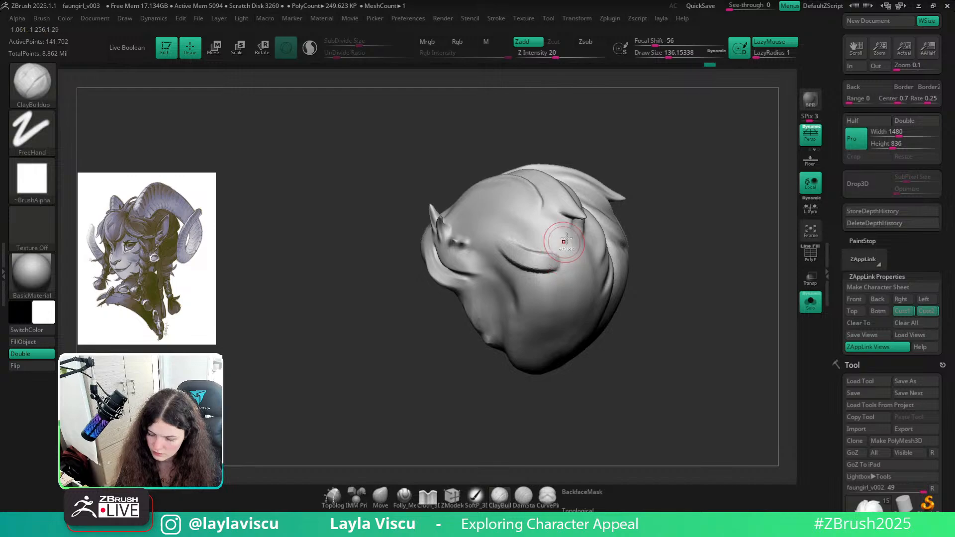
{"action": "left_click", "coordinate": [499, 18]}
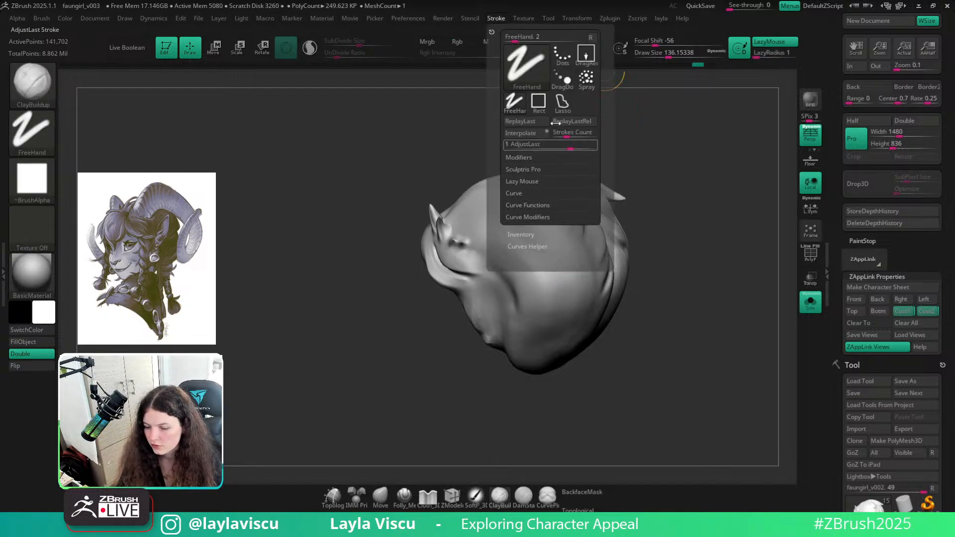
{"action": "left_click", "coordinate": [527, 19]}
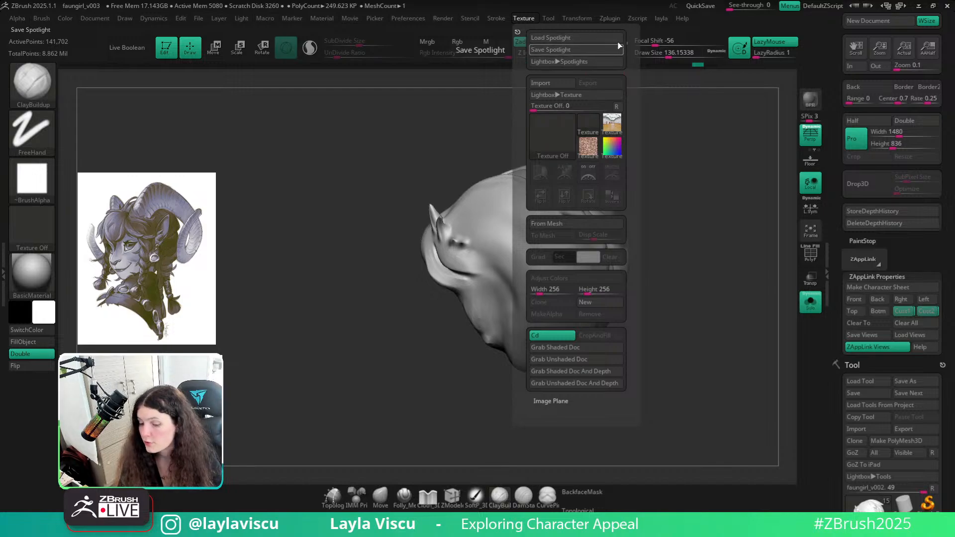
{"action": "left_click", "coordinate": [613, 20]}
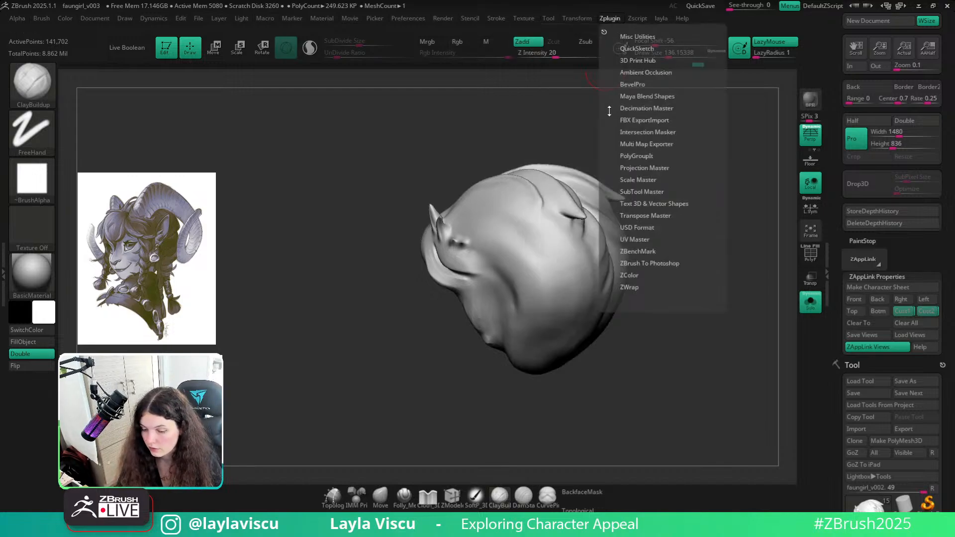
{"action": "left_click", "coordinate": [496, 19]}
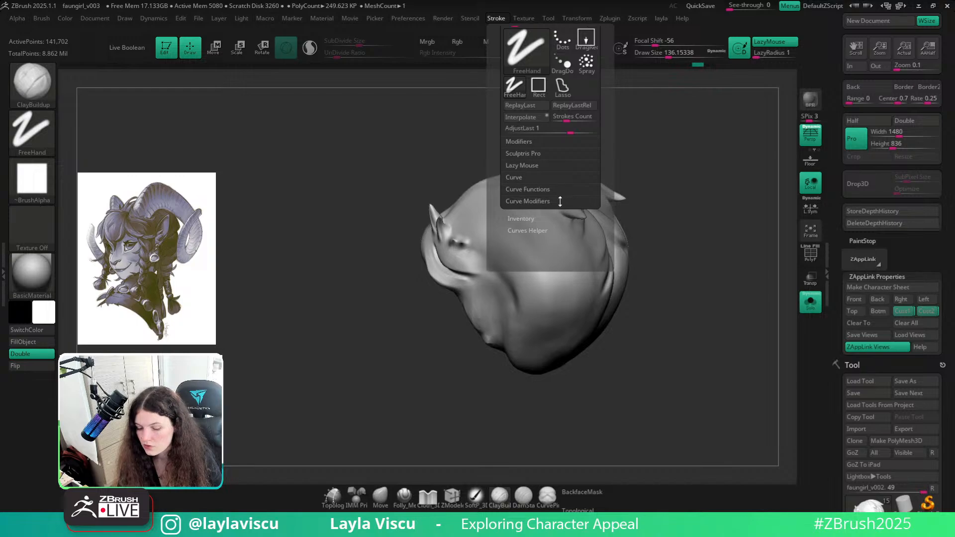
{"action": "left_click", "coordinate": [546, 203]}
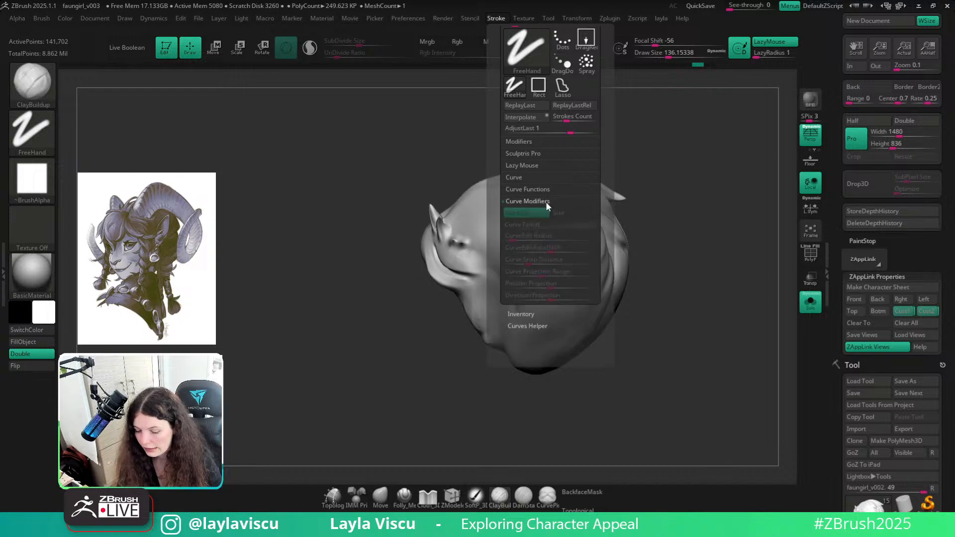
{"action": "left_click", "coordinate": [528, 142]}
{"action": "scroll", "coordinate": [592, 194], "scroll_direction": "down", "scroll_amount": 1}
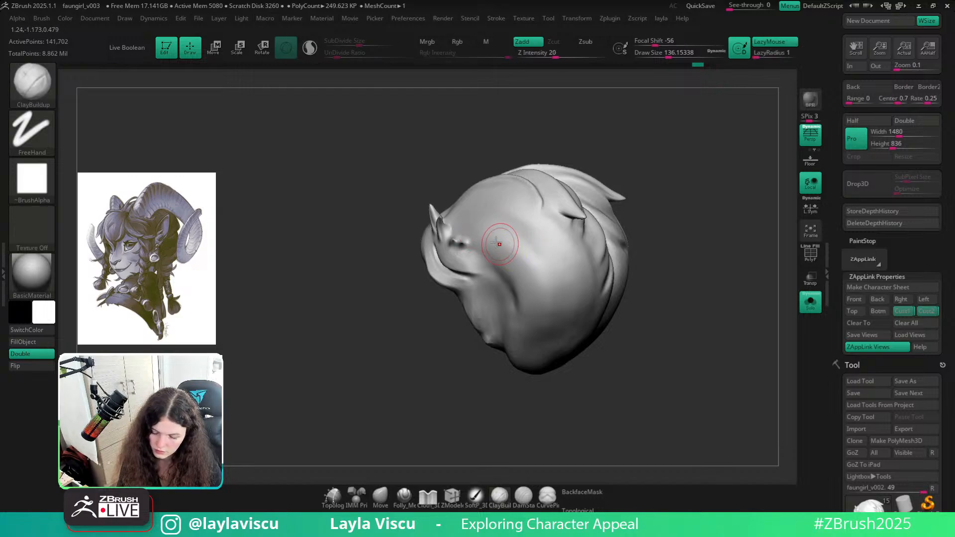
Check the braid's position on the whole bust and sculpt a ClayBuildup strand across the side of the isolated scalp hair
{"action": "left_click", "coordinate": [811, 302]}
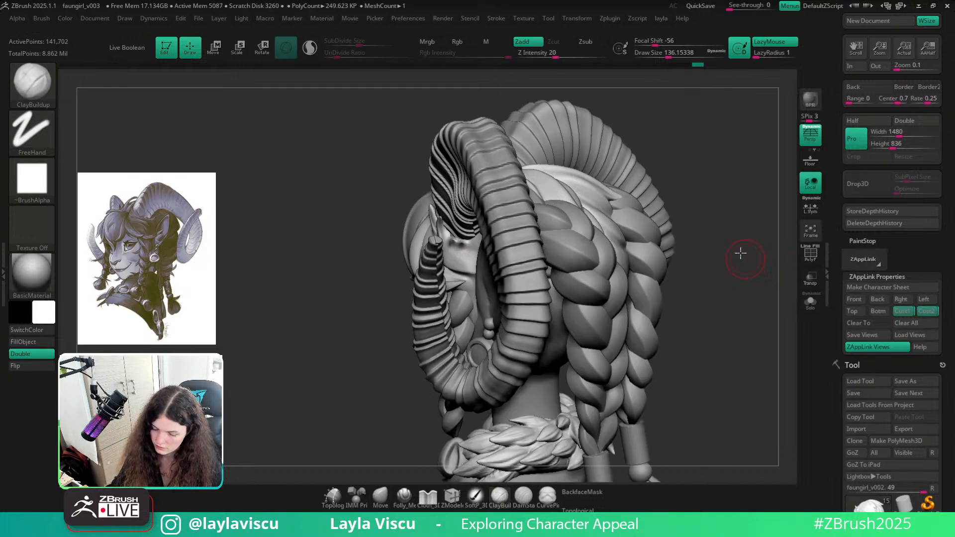
{"action": "left_click_drag", "start_coordinate": [738, 241], "coordinate": [693, 226]}
{"action": "left_click_drag", "start_coordinate": [587, 111], "coordinate": [582, 119]}
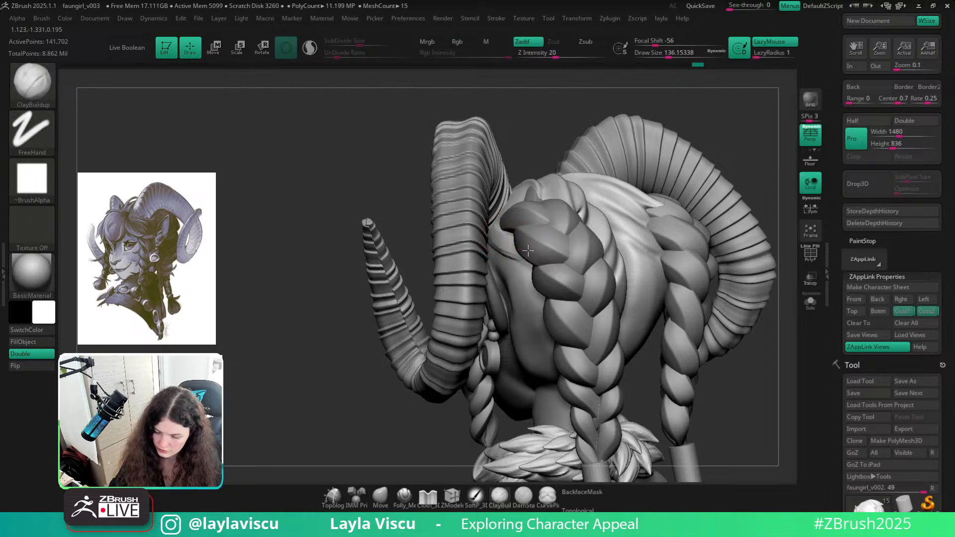
{"action": "left_click_drag", "start_coordinate": [541, 120], "coordinate": [667, 160]}
{"action": "left_click", "coordinate": [811, 301]}
{"action": "left_click_drag", "start_coordinate": [704, 245], "coordinate": [642, 245]}
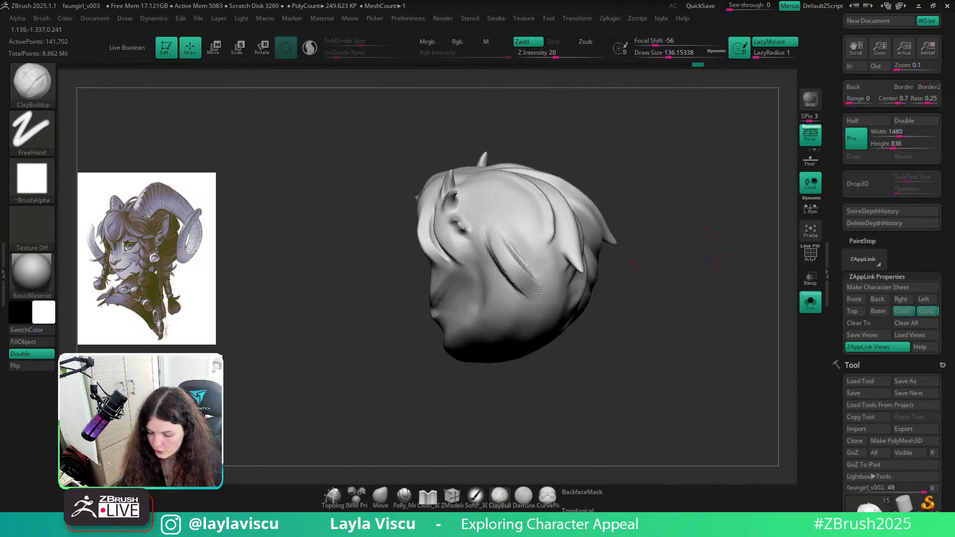
Bring back the whole bust and build up a hair strand from beside the horn to the braid, redoing the first stroke
{"action": "left_click_drag", "start_coordinate": [561, 177], "coordinate": [628, 218]}
{"action": "left_click", "coordinate": [772, 276]}
{"action": "left_click_drag", "start_coordinate": [736, 229], "coordinate": [734, 277]}
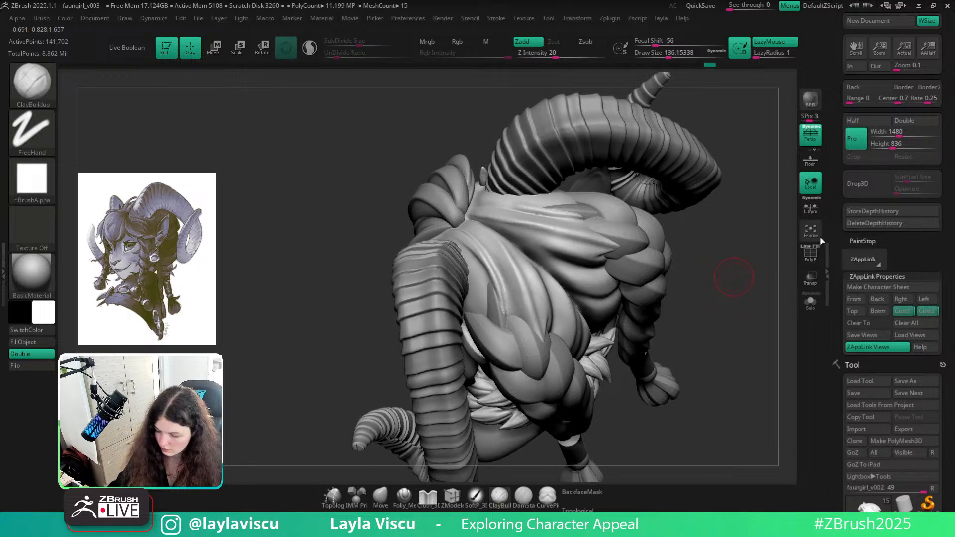
{"action": "mouse_move", "coordinate": [501, 307]}
{"action": "left_mouse_down", "text": "shift"}
{"action": "mouse_move", "coordinate": [492, 307]}
{"action": "mouse_move", "coordinate": [496, 326]}
{"action": "left_mouse_up", "text": "shift"}
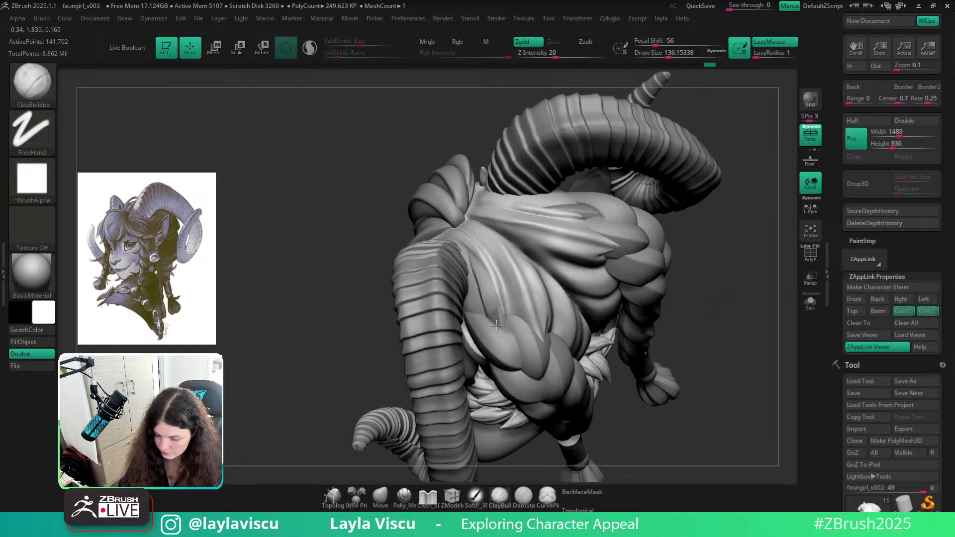
{"action": "key", "text": "ctrl+z"}
{"action": "left_click_drag", "start_coordinate": [473, 251], "coordinate": [495, 322]}
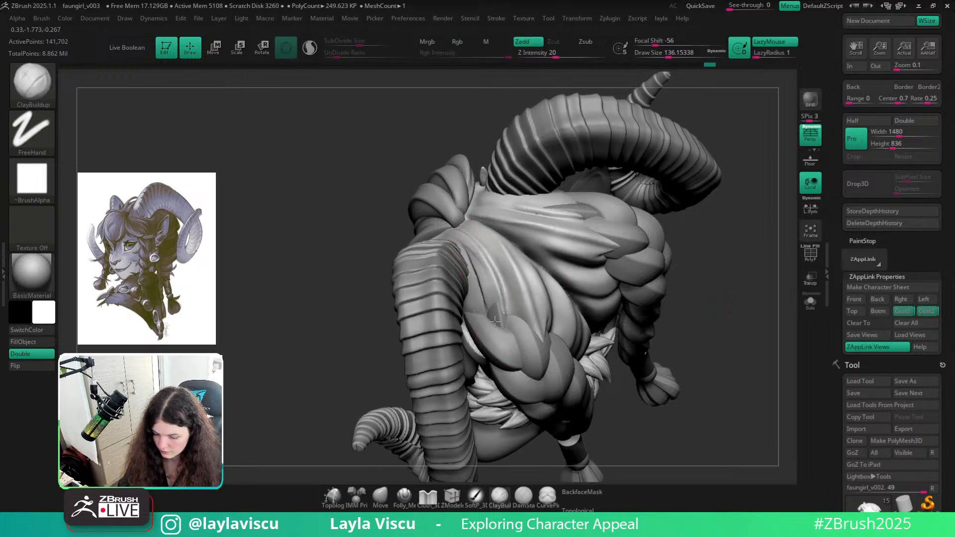
Nudge the tip of the strand where it meets the braid using the Move brush and reduce the draw size to about 59
{"action": "left_click", "coordinate": [423, 499]}
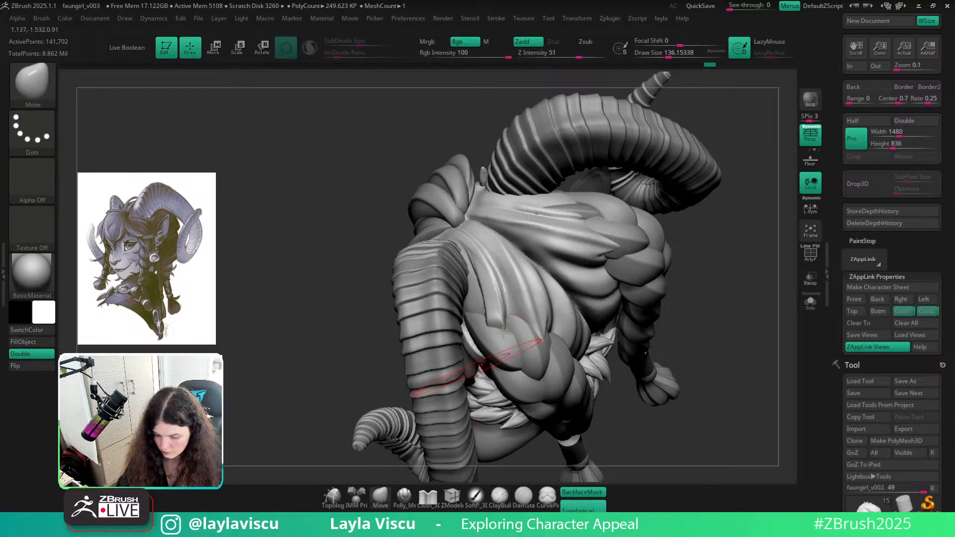
{"action": "left_click_drag", "start_coordinate": [633, 422], "coordinate": [642, 431]}
{"action": "key", "text": "s"}
{"action": "left_click_drag", "start_coordinate": [493, 317], "coordinate": [500, 317]}
{"action": "right_click_drag", "start_coordinate": [590, 313], "coordinate": [661, 359], "text": "ctrl"}
{"action": "mouse_move", "coordinate": [686, 359]}
{"action": "left_mouse_down", "text": "shift"}
{"action": "mouse_move", "coordinate": [710, 358]}
{"action": "mouse_move", "coordinate": [698, 260]}
{"action": "mouse_move", "coordinate": [739, 320]}
{"action": "mouse_move", "coordinate": [733, 352]}
{"action": "mouse_move", "coordinate": [633, 287]}
{"action": "left_mouse_up", "text": "shift"}
{"action": "right_click_drag", "start_coordinate": [634, 287], "coordinate": [601, 243], "text": "ctrl"}
Rework the strand between horn and braid with ClayBuildup, undoing weak strokes and raising the draw size to about 80 and 97
{"action": "key", "text": "b"}
{"action": "key", "text": "c"}
{"action": "key", "text": "b"}
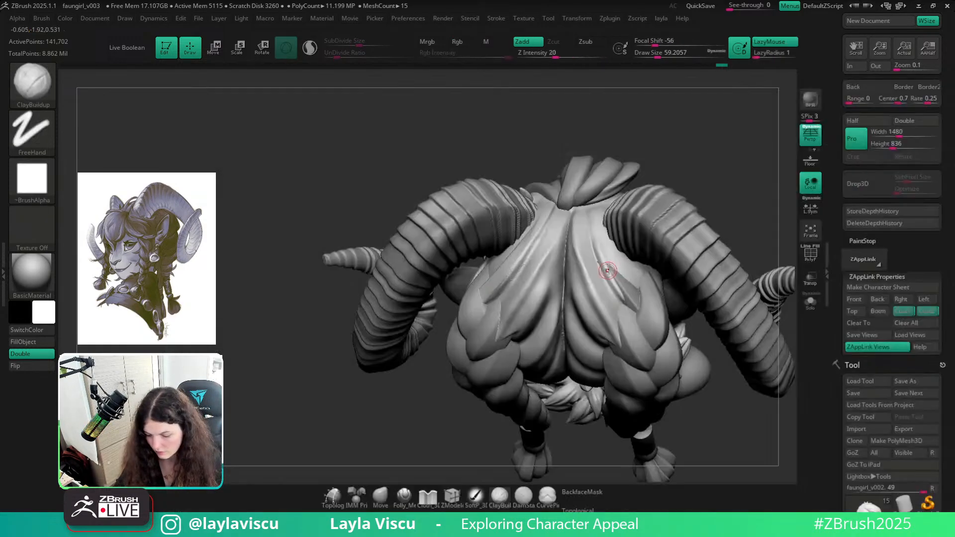
{"action": "left_click_drag", "start_coordinate": [602, 255], "coordinate": [621, 278], "text": "shift"}
{"action": "key", "text": "s"}
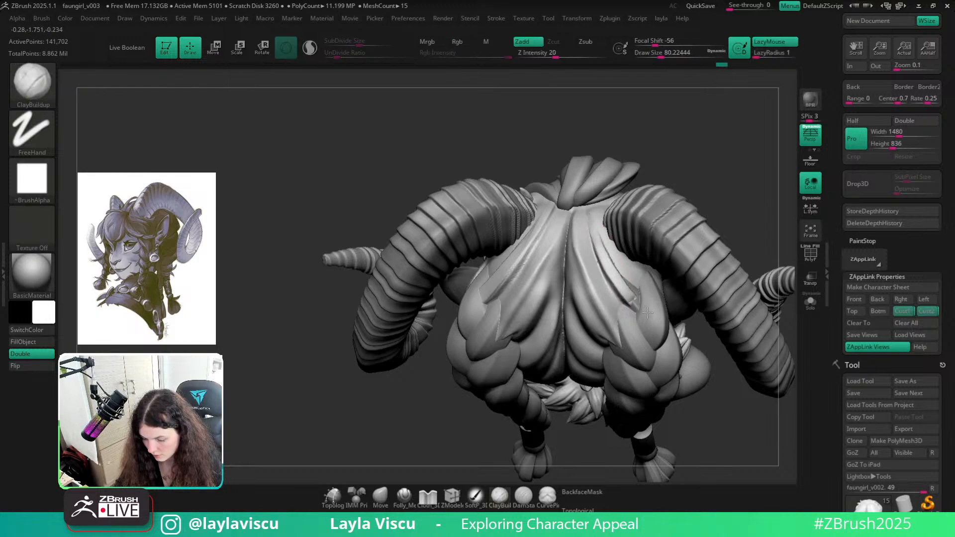
{"action": "key", "text": "ctrl+z"}
{"action": "key", "text": "s"}
{"action": "left_click_drag", "start_coordinate": [603, 248], "coordinate": [607, 247]}
{"action": "key", "text": "ctrl+z"}
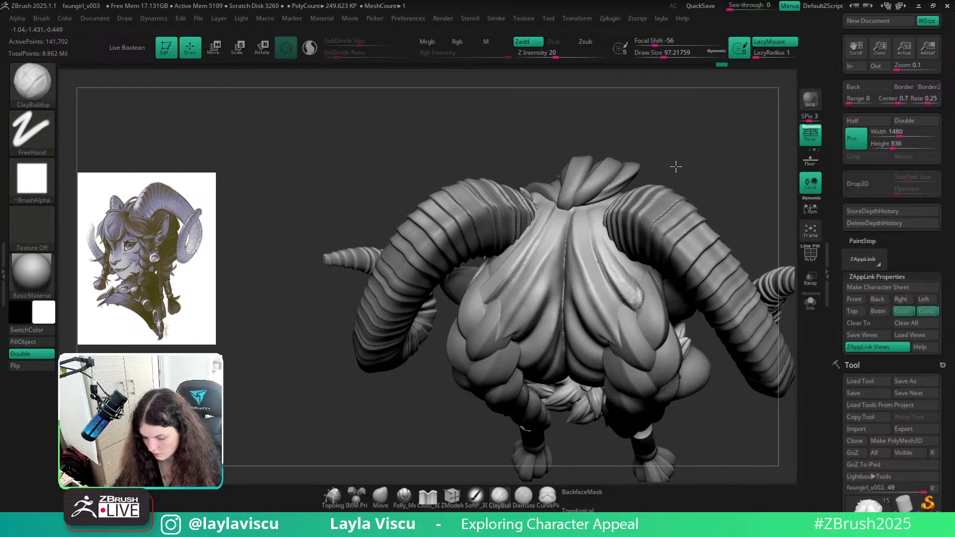
Touch up the hair strand between horn and braid with the hPolish and Move brushes and check the back of the whole bust
{"action": "left_click_drag", "start_coordinate": [676, 164], "coordinate": [624, 270]}
{"action": "key", "text": "b"}
{"action": "key", "text": "h"}
{"action": "key", "text": "p"}
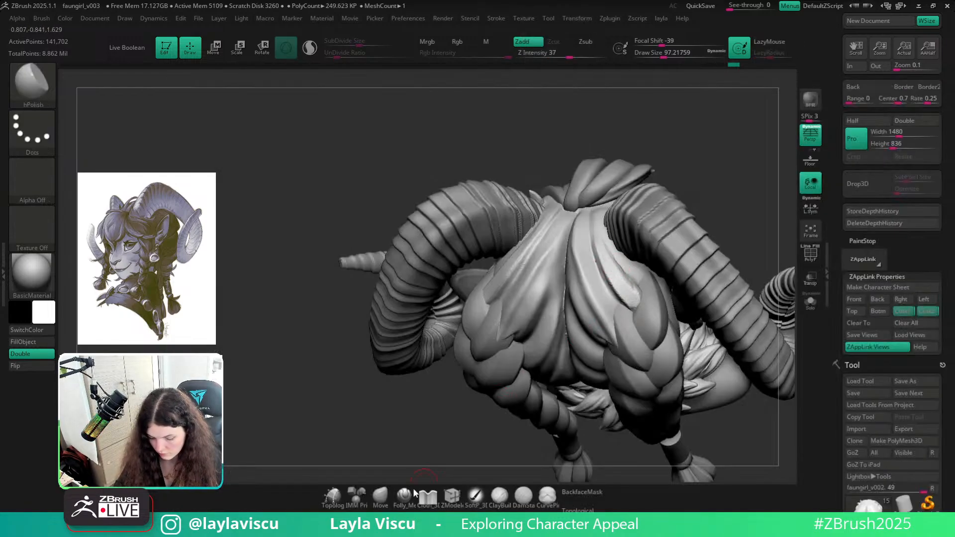
{"action": "left_click", "coordinate": [380, 495]}
{"action": "mouse_move", "coordinate": [699, 211]}
{"action": "right_mouse_down"}
{"action": "mouse_move", "coordinate": [617, 297]}
{"action": "mouse_move", "coordinate": [700, 192]}
{"action": "mouse_move", "coordinate": [756, 170]}
{"action": "right_mouse_up"}
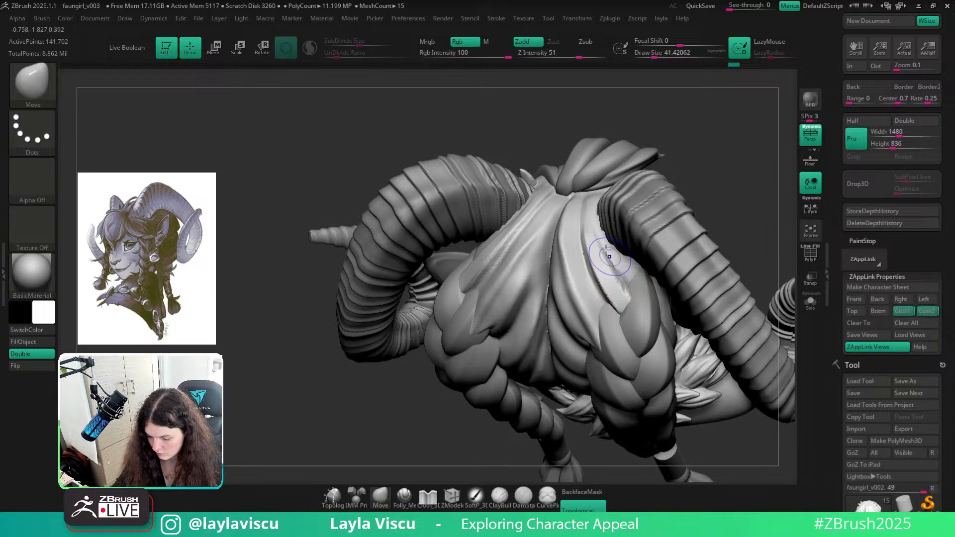
{"action": "key", "text": "shift"}
{"action": "mouse_move", "coordinate": [603, 244]}
{"action": "right_mouse_down", "text": "ctrl"}
{"action": "mouse_move", "coordinate": [577, 164]}
{"action": "mouse_move", "coordinate": [708, 177]}
{"action": "mouse_move", "coordinate": [728, 286]}
{"action": "right_mouse_up", "text": "ctrl"}
{"action": "right_click_drag", "start_coordinate": [742, 356], "coordinate": [735, 309], "text": "alt"}
{"action": "mouse_move", "coordinate": [734, 391]}
{"action": "right_mouse_down"}
{"action": "mouse_move", "coordinate": [731, 312]}
{"action": "mouse_move", "coordinate": [743, 321]}
{"action": "mouse_move", "coordinate": [710, 378]}
{"action": "mouse_move", "coordinate": [747, 402]}
{"action": "mouse_move", "coordinate": [756, 363]}
{"action": "mouse_move", "coordinate": [740, 345]}
{"action": "right_mouse_up"}
{"action": "key", "text": "shift"}
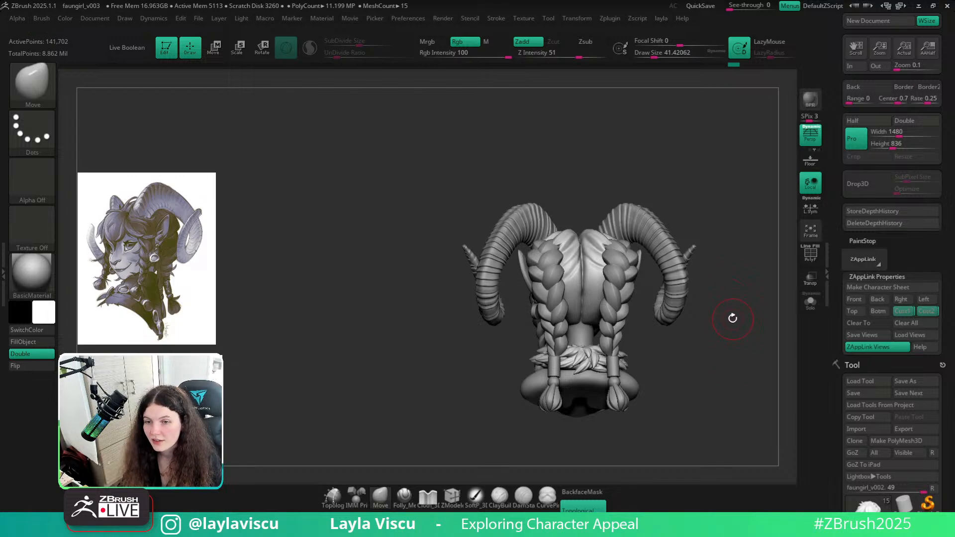
{"action": "right_click_drag", "start_coordinate": [732, 311], "coordinate": [712, 330]}
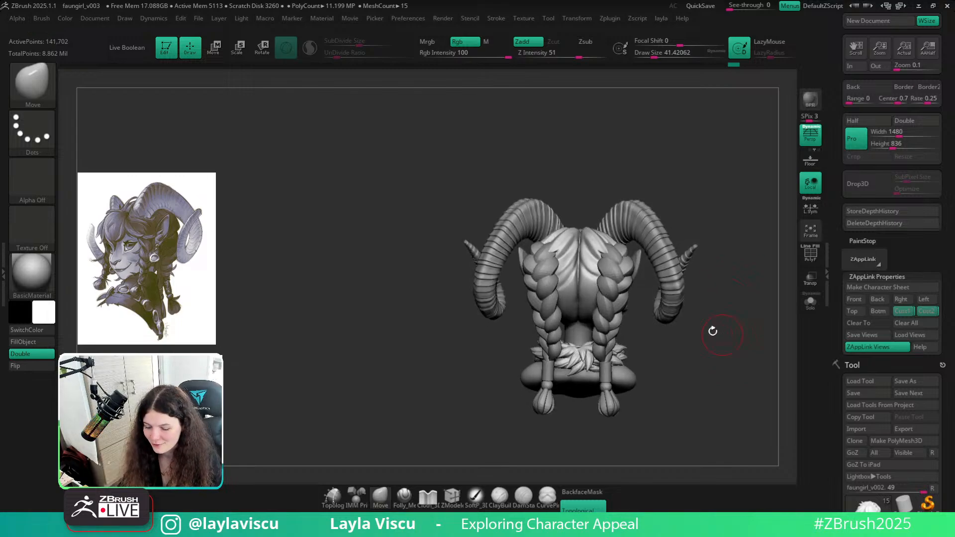
Isolate the back braids with polyframe shown and split them into polygroups with Auto Groups
{"action": "left_click", "coordinate": [635, 280], "text": "alt"}
{"action": "left_click", "coordinate": [811, 302]}
{"action": "key", "text": "shift+f"}
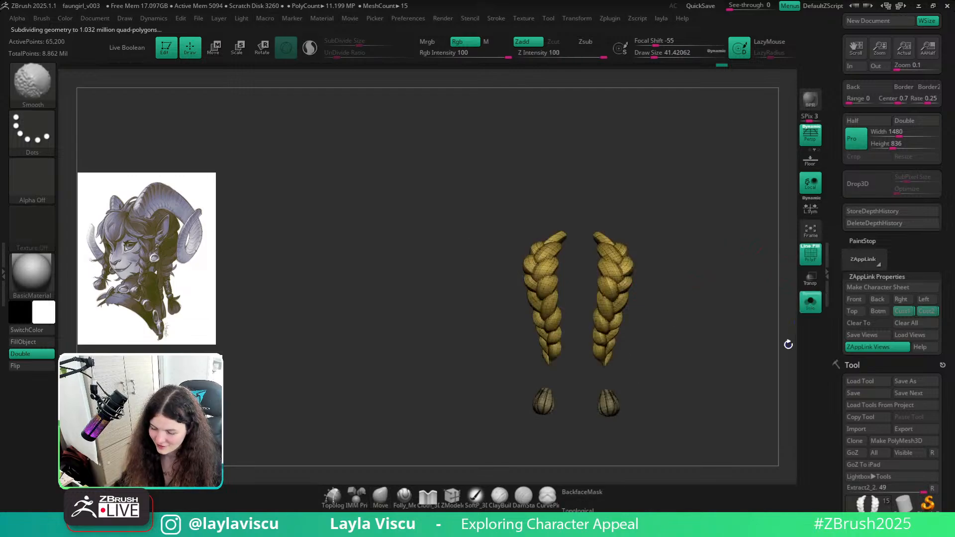
{"action": "key", "text": "1"}
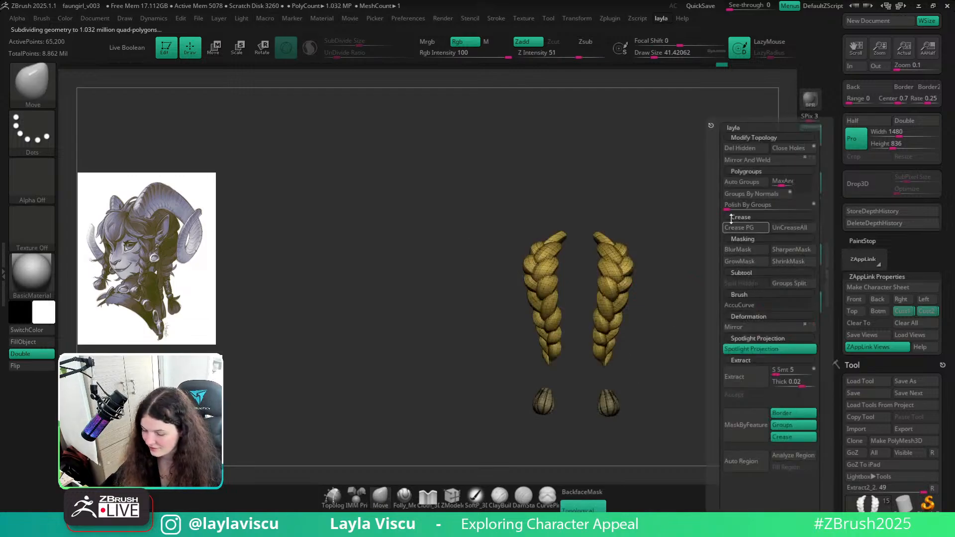
{"action": "left_click", "coordinate": [738, 183]}
Switch the braids to their highest subdivision level and apply Mirror And Weld to them
{"action": "scroll", "coordinate": [944, 303], "scroll_direction": "down", "scroll_amount": 5}
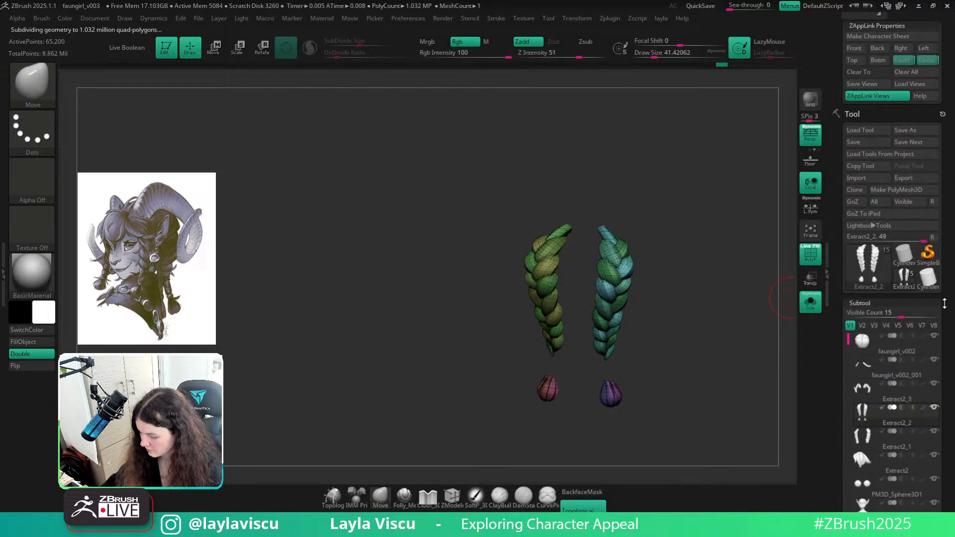
{"action": "scroll", "coordinate": [944, 304], "scroll_direction": "down", "scroll_amount": 5}
{"action": "scroll", "coordinate": [930, 394], "scroll_direction": "down", "scroll_amount": 5}
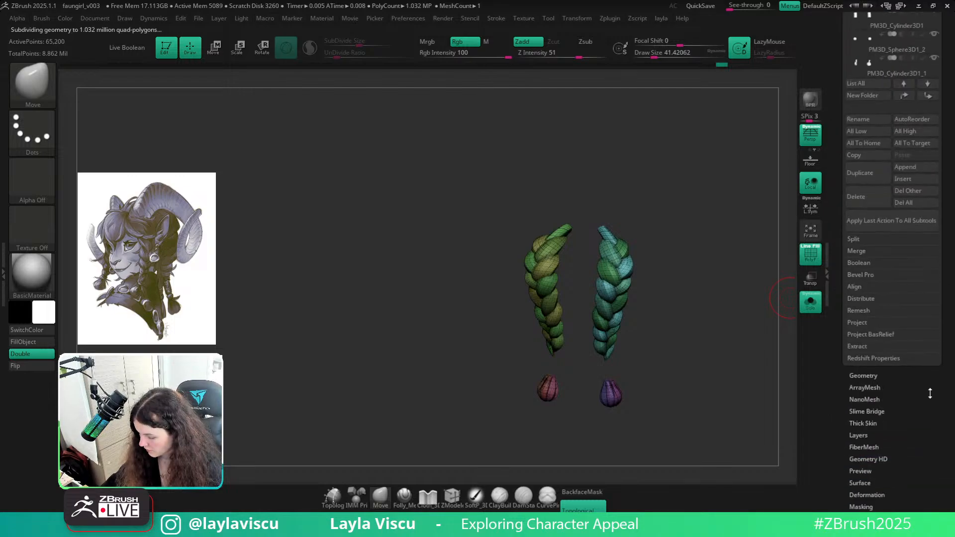
{"action": "left_click", "coordinate": [886, 375]}
{"action": "left_click", "coordinate": [874, 63]}
{"action": "key", "text": "1"}
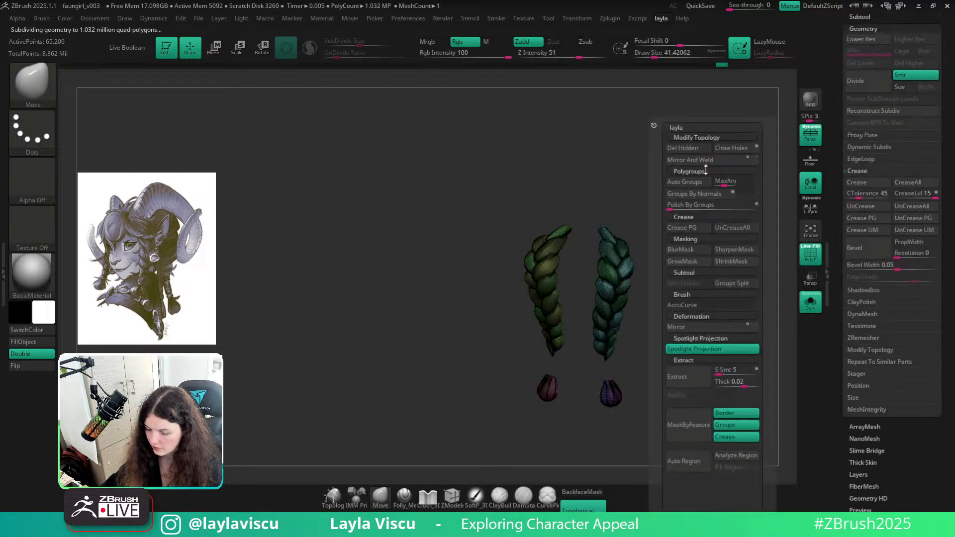
{"action": "left_click_drag", "start_coordinate": [652, 177], "coordinate": [614, 248]}
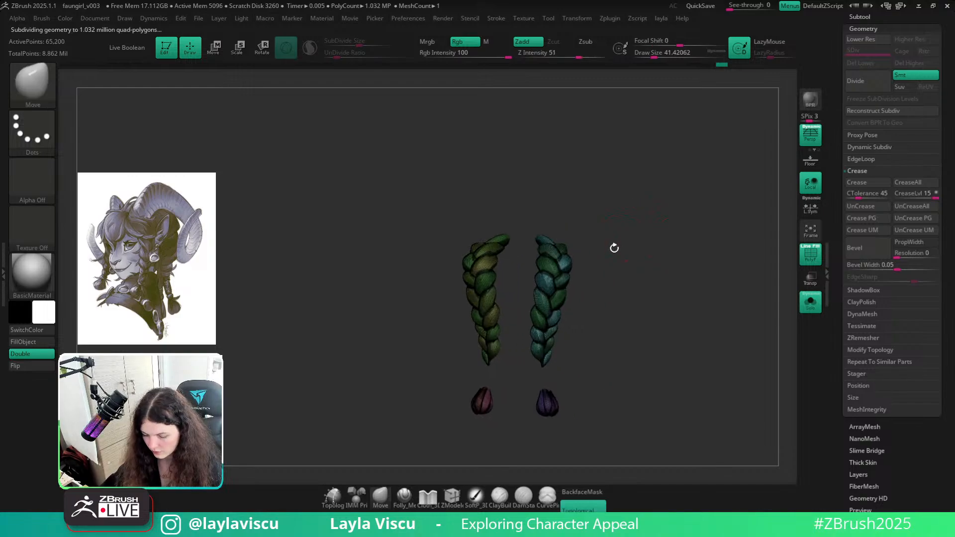
{"action": "key", "text": "1"}
{"action": "left_click", "coordinate": [666, 165]}
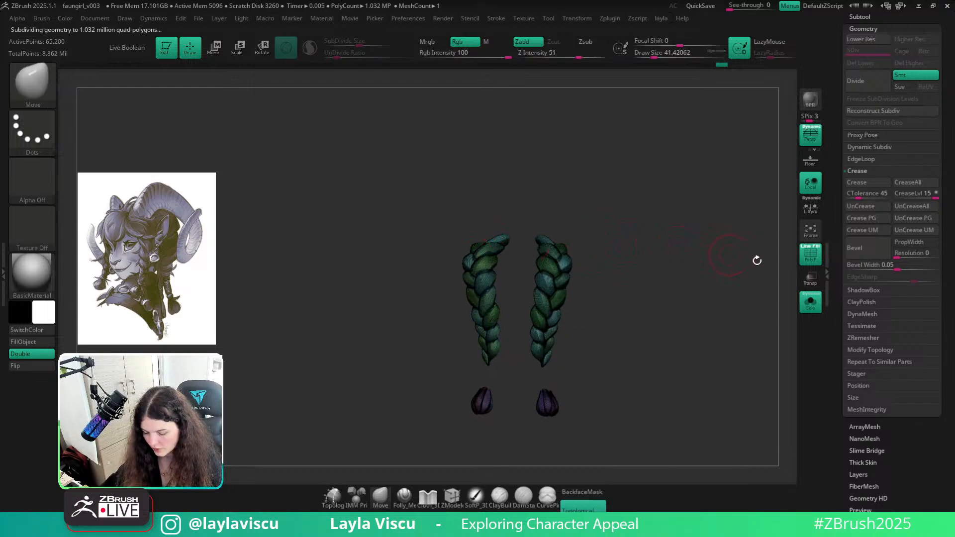
Bring back the whole bust, check the braids with and without polyframe, and lower them to the lowest subdivision level
{"action": "left_click", "coordinate": [810, 301]}
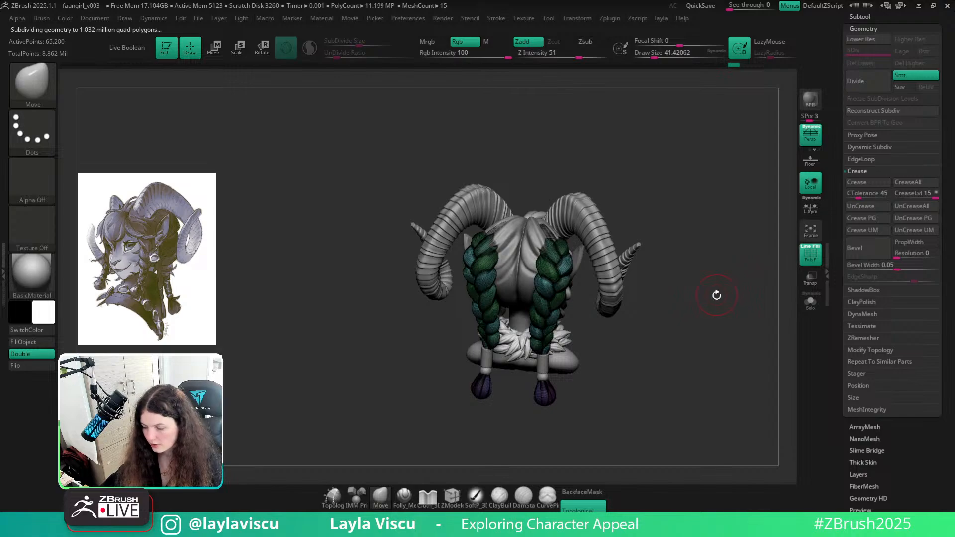
{"action": "key", "text": "shift+f"}
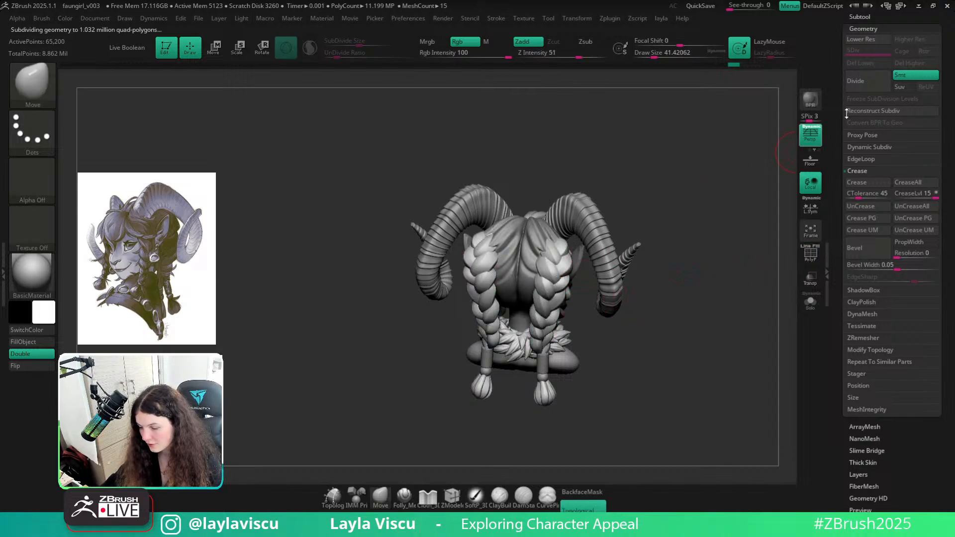
{"action": "key", "text": "shift+f"}
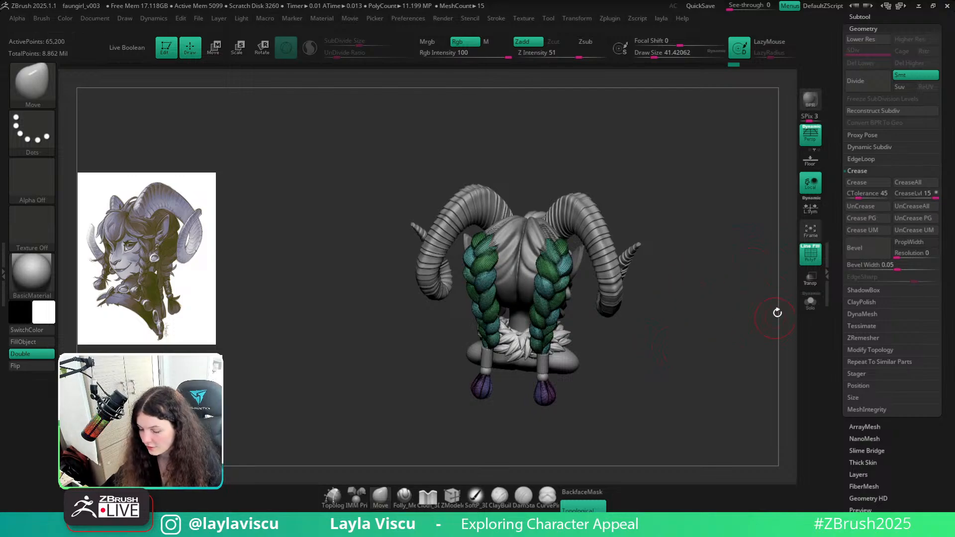
{"action": "right_click_drag", "start_coordinate": [565, 340], "coordinate": [577, 348], "text": "ctrl"}
{"action": "key", "text": "shift+f"}
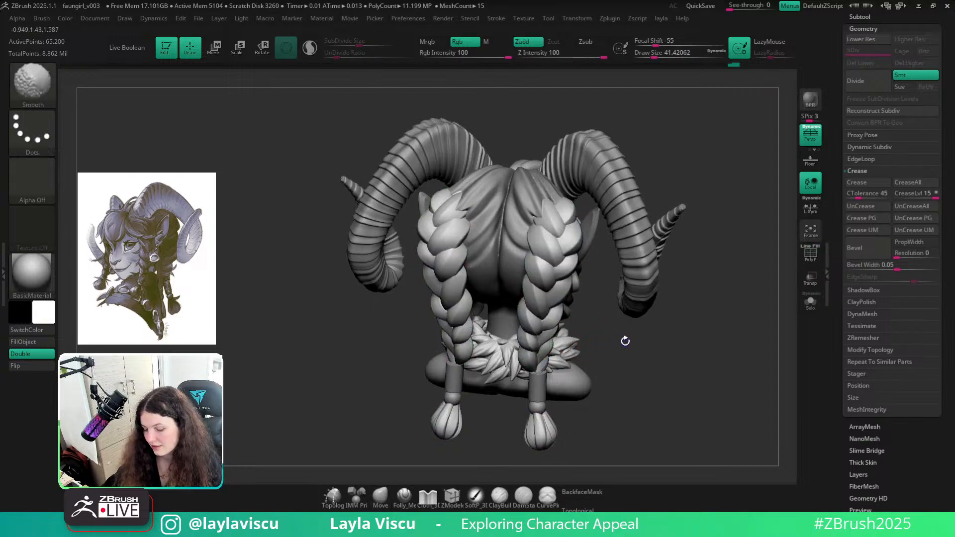
{"action": "key", "text": "shift+d"}
{"action": "key", "text": "shift+f"}
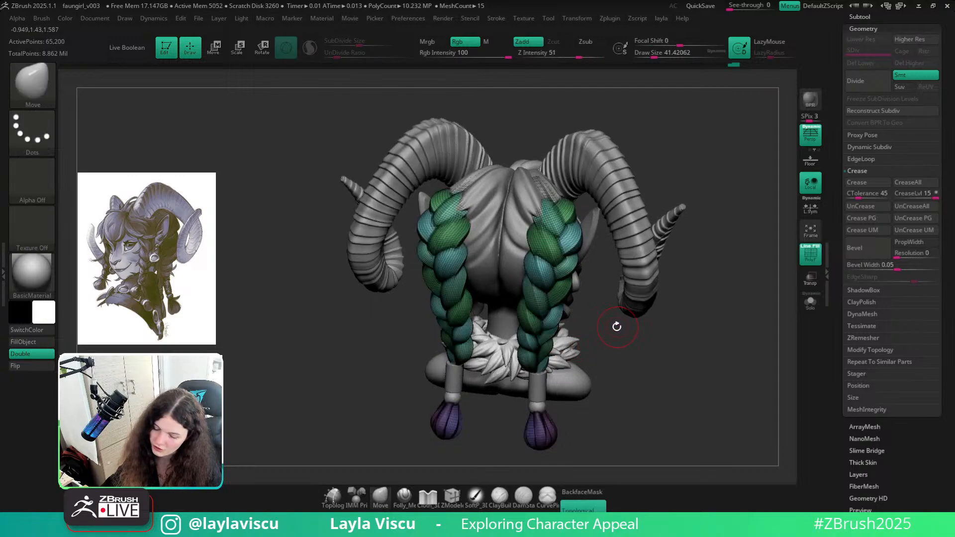
{"action": "key", "text": "d"}
{"action": "left_click", "coordinate": [549, 330]}
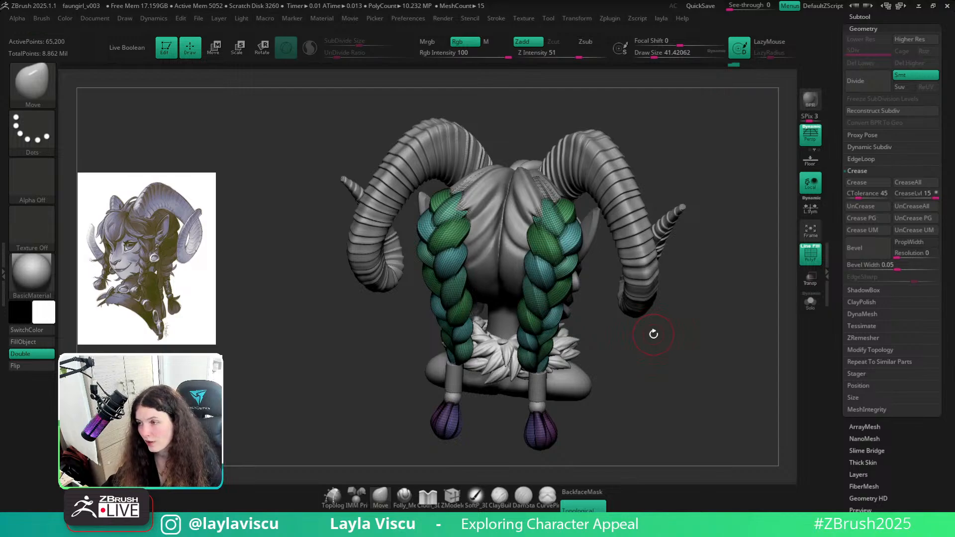
Isolate the braids again and show only the polygroup of one winding strand on each side at the lowest subdivision level
{"action": "left_click", "coordinate": [810, 301]}
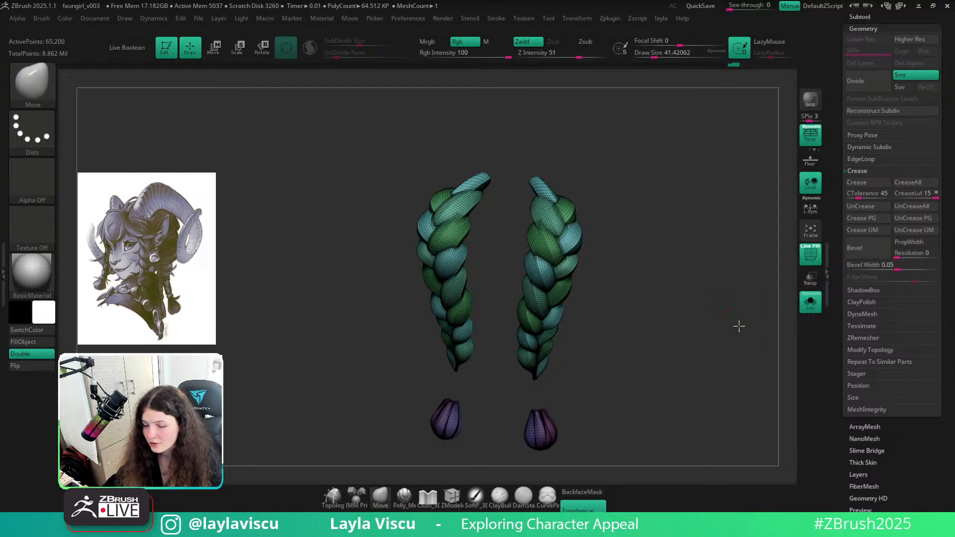
{"action": "mouse_move", "coordinate": [739, 326]}
{"action": "left_mouse_down"}
{"action": "mouse_move", "coordinate": [700, 342]}
{"action": "mouse_move", "coordinate": [736, 322]}
{"action": "mouse_move", "coordinate": [727, 340]}
{"action": "left_mouse_up"}
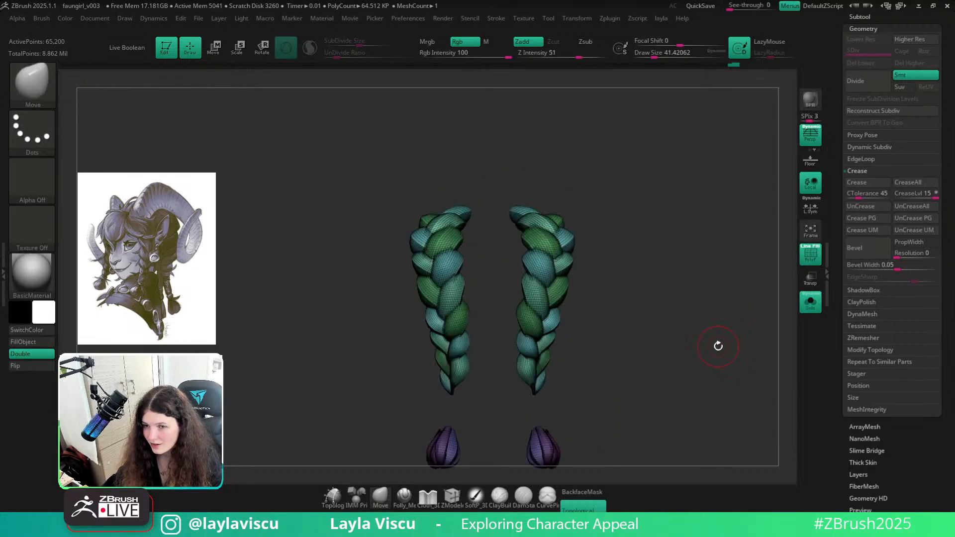
{"action": "left_click_drag", "start_coordinate": [718, 345], "coordinate": [720, 319]}
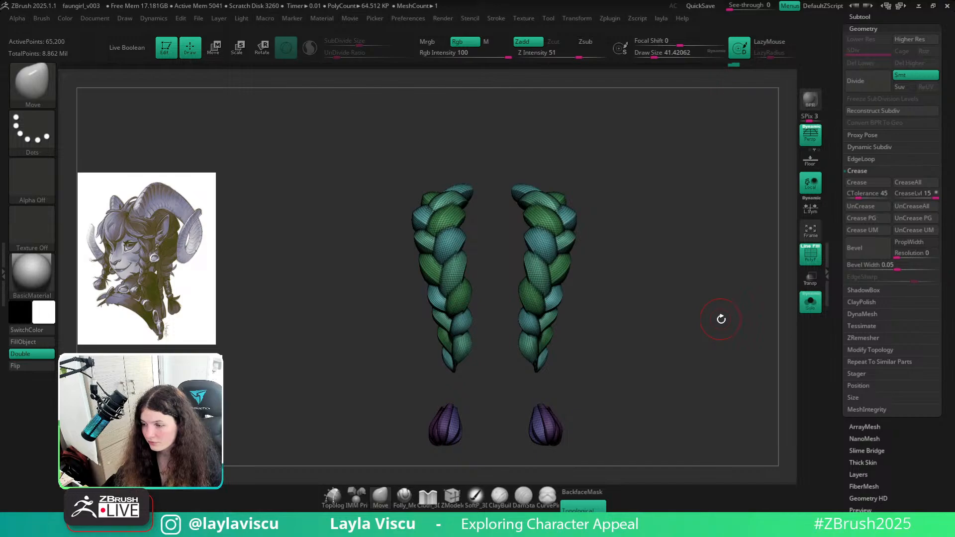
{"action": "key", "text": "ctrl+d"}
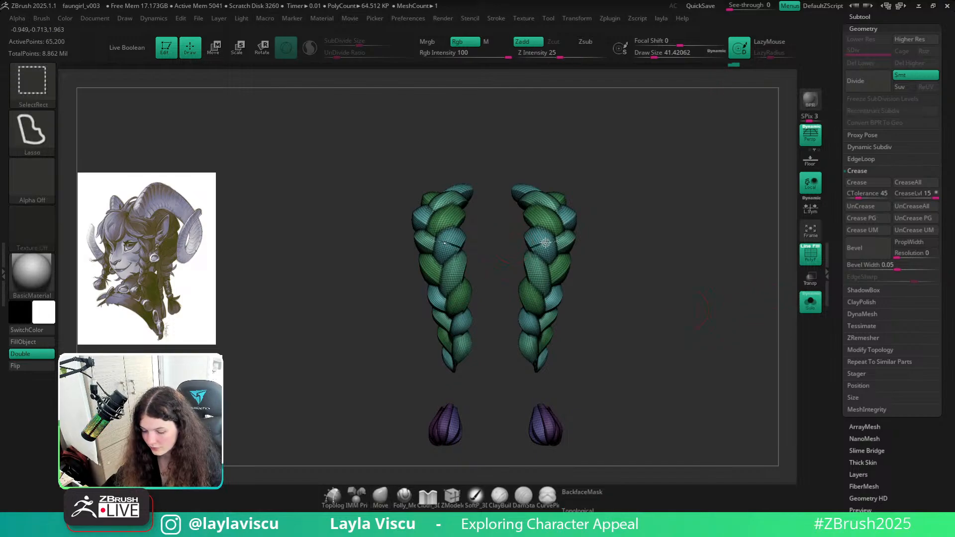
{"action": "key", "text": "shift+d"}
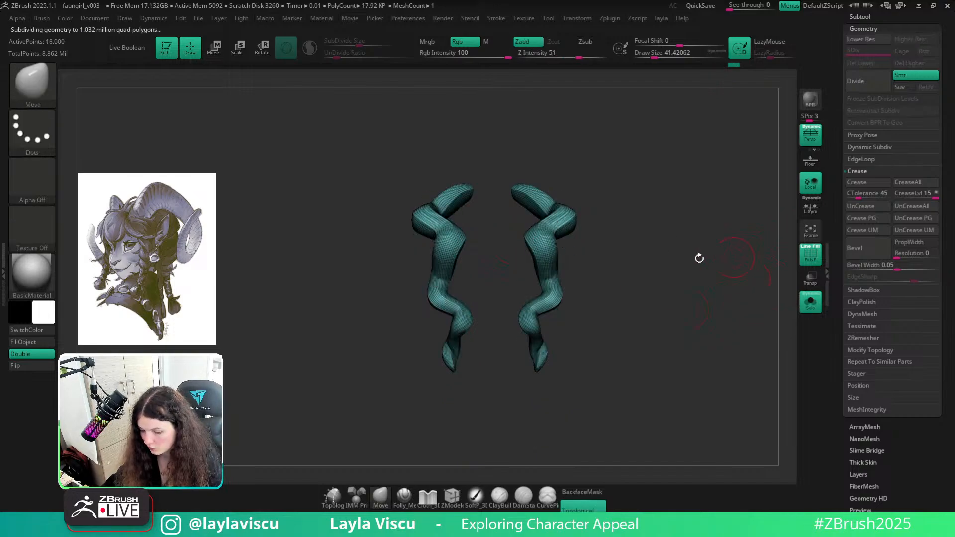
{"action": "key", "text": "shift+f"}
{"action": "key", "text": "shift+f"}
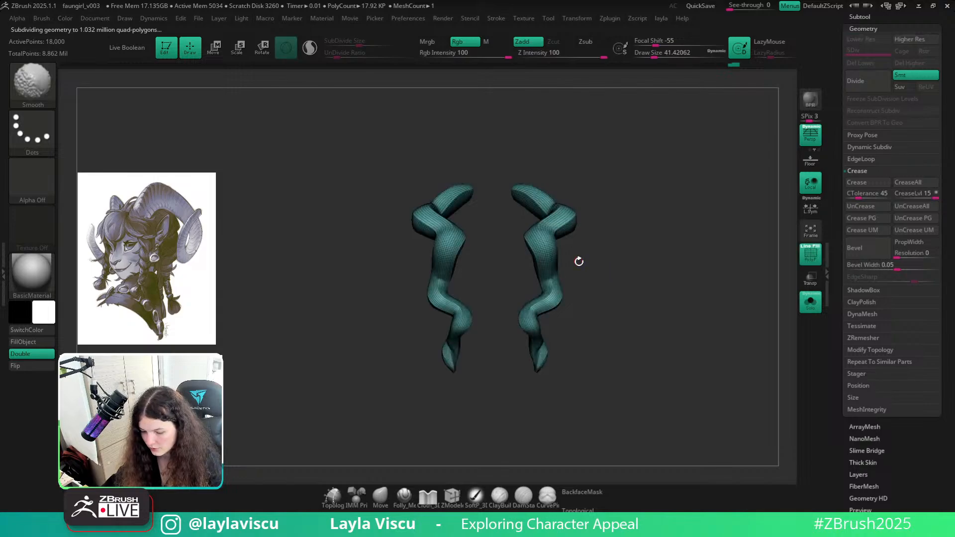
{"action": "key", "text": "d"}
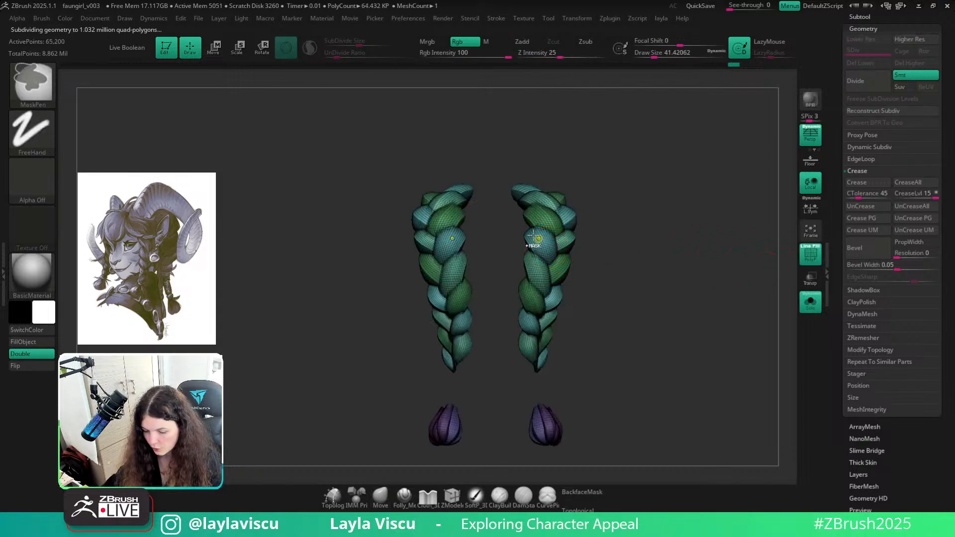
{"action": "key", "text": "shift+d"}
Choose the Folly_Hair brush after trying ClayBuildup and hide the polyframe on the isolated strands
{"action": "key", "text": "b"}
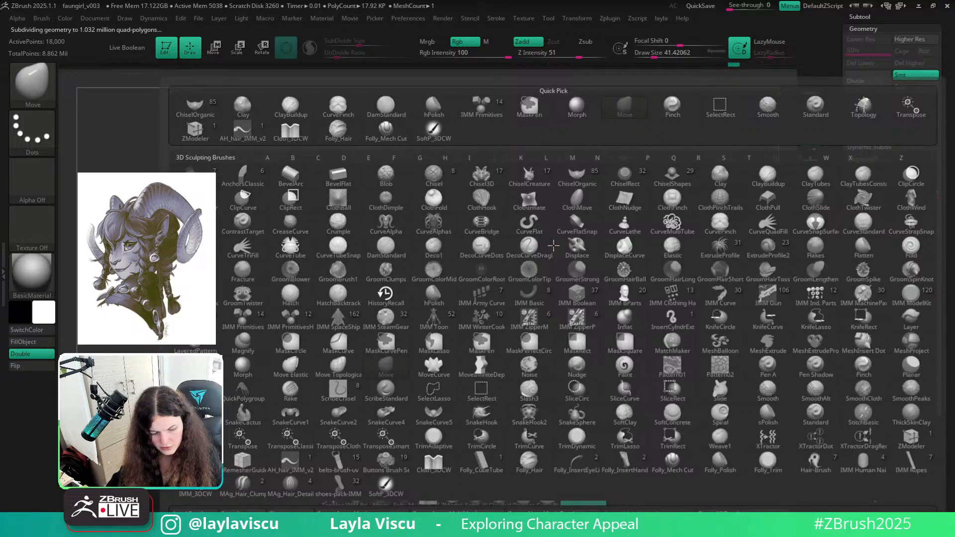
{"action": "key", "text": "c"}
{"action": "key", "text": "b"}
{"action": "left_click_drag", "start_coordinate": [729, 279], "coordinate": [741, 348]}
{"action": "key", "text": "b"}
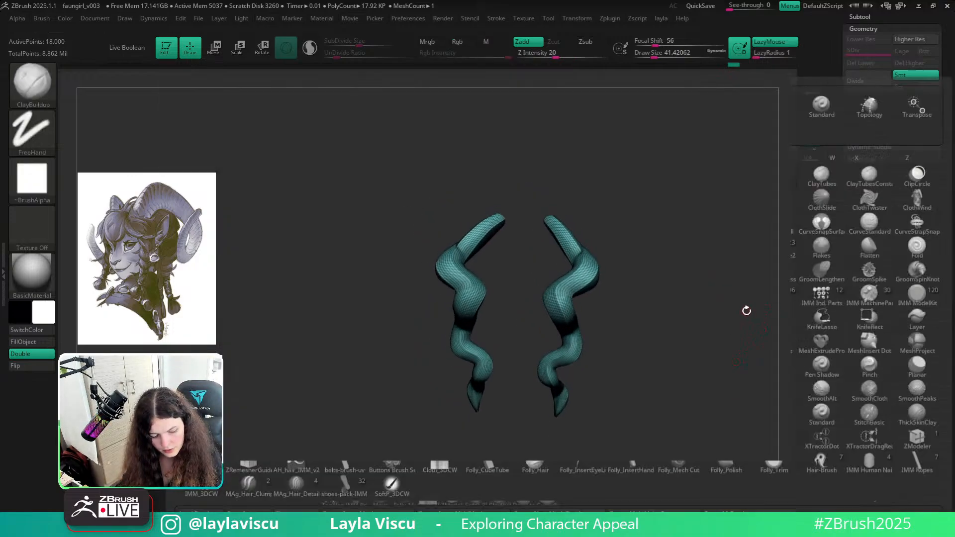
{"action": "key", "text": "f"}
{"action": "key", "text": "h"}
{"action": "key", "text": "shift+f"}
Try a Folly_Hair stroke on the bend of the isolated strand with the draw size at about 77, and undo it
{"action": "key", "text": "s"}
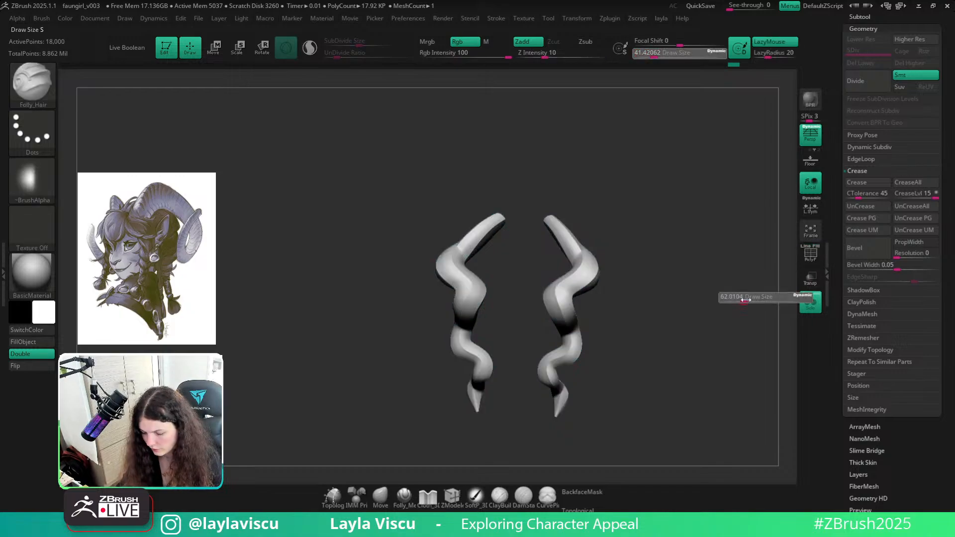
{"action": "mouse_move", "coordinate": [593, 285]}
{"action": "left_mouse_down"}
{"action": "mouse_move", "coordinate": [607, 309]}
{"action": "mouse_move", "coordinate": [658, 285]}
{"action": "mouse_move", "coordinate": [661, 292]}
{"action": "mouse_move", "coordinate": [657, 285]}
{"action": "left_mouse_up"}
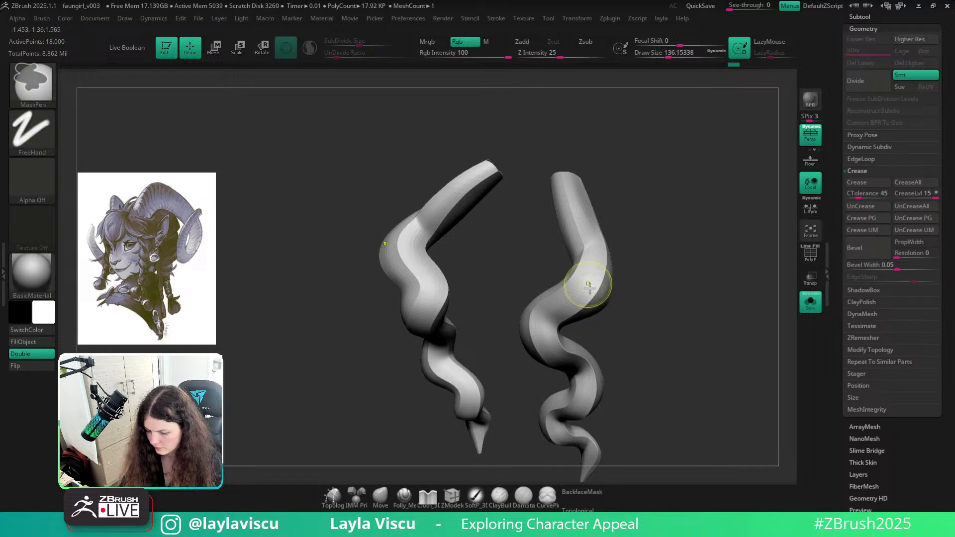
{"action": "right_click_drag", "start_coordinate": [587, 288], "coordinate": [560, 323], "text": "ctrl"}
{"action": "key", "text": "s"}
{"action": "mouse_move", "coordinate": [560, 324]}
{"action": "left_mouse_down"}
{"action": "mouse_move", "coordinate": [528, 321]}
{"action": "mouse_move", "coordinate": [582, 281]}
{"action": "mouse_move", "coordinate": [608, 202]}
{"action": "left_mouse_up"}
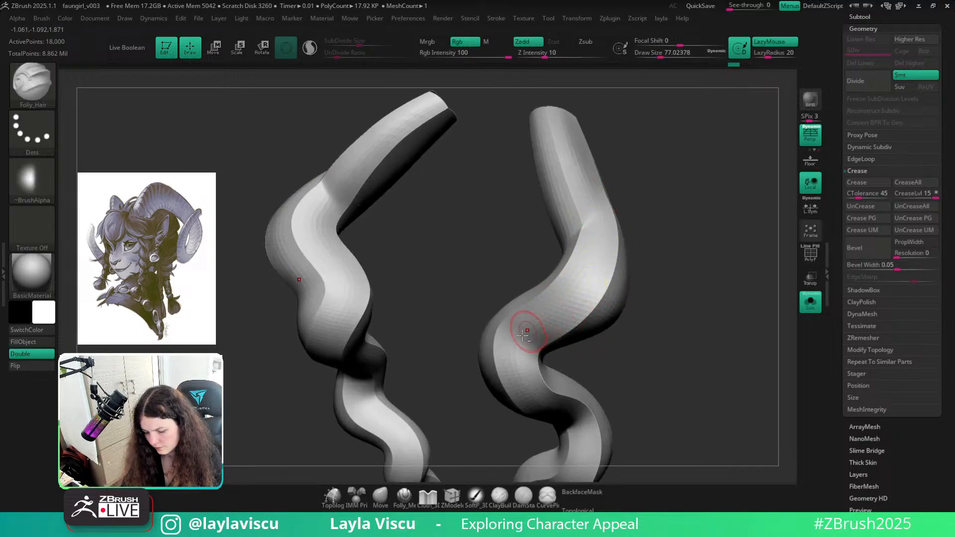
{"action": "mouse_move", "coordinate": [518, 331]}
{"action": "left_mouse_down"}
{"action": "mouse_move", "coordinate": [595, 251]}
{"action": "mouse_move", "coordinate": [598, 196]}
{"action": "mouse_move", "coordinate": [601, 241]}
{"action": "mouse_move", "coordinate": [519, 337]}
{"action": "left_mouse_up"}
{"action": "key", "text": "ctrl+z"}
Show all the braid strands, raise them to the highest subdivision level, and isolate the strand with the upper front segment
{"action": "left_click_drag", "start_coordinate": [713, 296], "coordinate": [756, 323]}
{"action": "mouse_move", "coordinate": [735, 312]}
{"action": "right_mouse_down", "text": "ctrl"}
{"action": "mouse_move", "coordinate": [724, 302]}
{"action": "mouse_move", "coordinate": [735, 305]}
{"action": "right_mouse_up", "text": "ctrl"}
{"action": "left_click", "coordinate": [724, 303], "text": "ctrl+shift"}
{"action": "key", "text": "d"}
{"action": "left_click", "coordinate": [528, 332]}
{"action": "left_click_drag", "start_coordinate": [712, 309], "coordinate": [806, 332]}
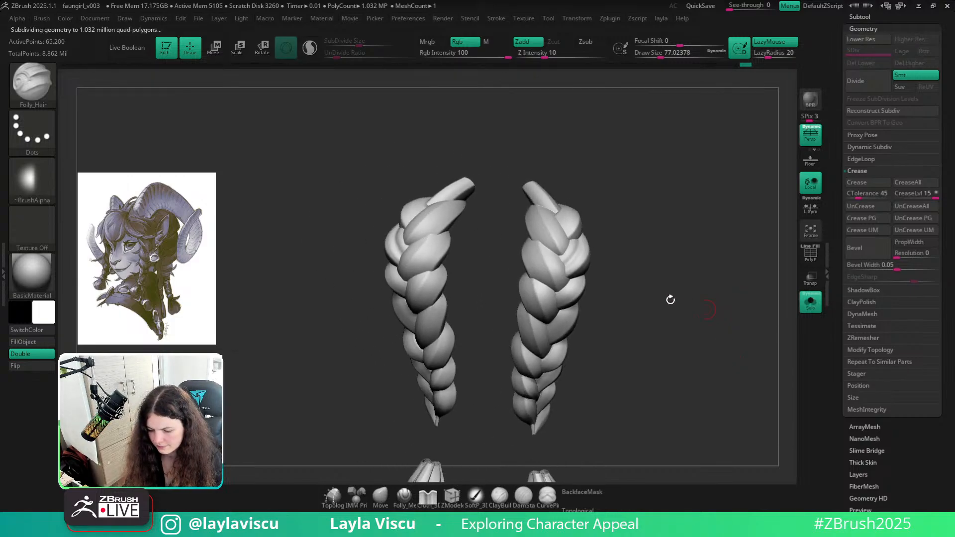
{"action": "right_click_drag", "start_coordinate": [670, 298], "coordinate": [666, 332], "text": "ctrl"}
{"action": "left_click", "coordinate": [548, 271], "text": "ctrl+shift"}
{"action": "key", "text": "shift+d"}
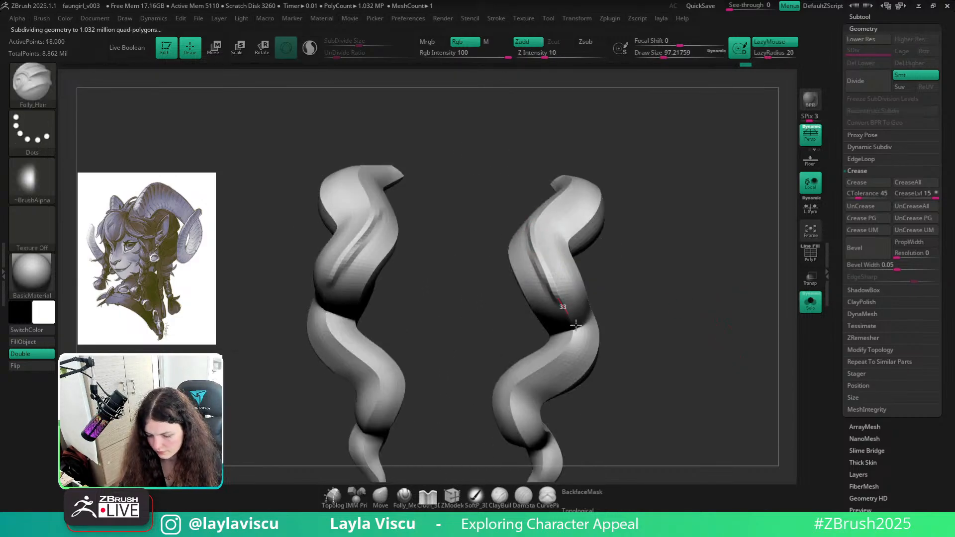
Carve lengthwise hair grooves into the strand's upper segment with Folly_Hair at draw size about 97, undoing weak strokes, and show the full braids
{"action": "mouse_move", "coordinate": [532, 242]}
{"action": "left_mouse_down"}
{"action": "mouse_move", "coordinate": [542, 204]}
{"action": "mouse_move", "coordinate": [550, 279]}
{"action": "mouse_move", "coordinate": [574, 339]}
{"action": "left_mouse_up"}
{"action": "left_click", "coordinate": [618, 245], "text": "ctrl+shift"}
{"action": "right_click_drag", "start_coordinate": [618, 246], "coordinate": [599, 198], "text": "ctrl"}
{"action": "left_click", "coordinate": [561, 221], "text": "ctrl+shift"}
{"action": "left_click_drag", "start_coordinate": [533, 219], "coordinate": [559, 276]}
{"action": "right_click_drag", "start_coordinate": [629, 217], "coordinate": [674, 200]}
{"action": "key", "text": "ctrl+z"}
{"action": "key", "text": "ctrl+z"}
{"action": "left_click", "coordinate": [630, 217], "text": "ctrl+shift"}
{"action": "left_click", "coordinate": [539, 205], "text": "ctrl+shift"}
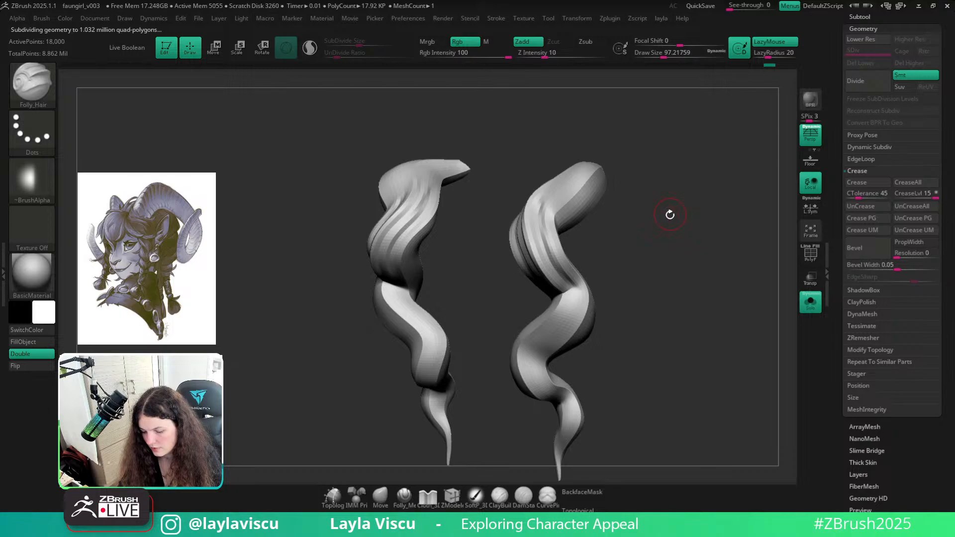
{"action": "left_click", "coordinate": [672, 215], "text": "ctrl+shift"}
{"action": "right_click_drag", "start_coordinate": [682, 219], "coordinate": [575, 196], "text": "shift"}
{"action": "right_click_drag", "start_coordinate": [690, 290], "coordinate": [683, 326], "text": "alt"}
Reshape the edges of the grooved braid segment with the Move brush at a draw size of about 68
{"action": "left_click", "coordinate": [380, 496]}
{"action": "right_click_drag", "start_coordinate": [560, 276], "coordinate": [584, 320], "text": "ctrl"}
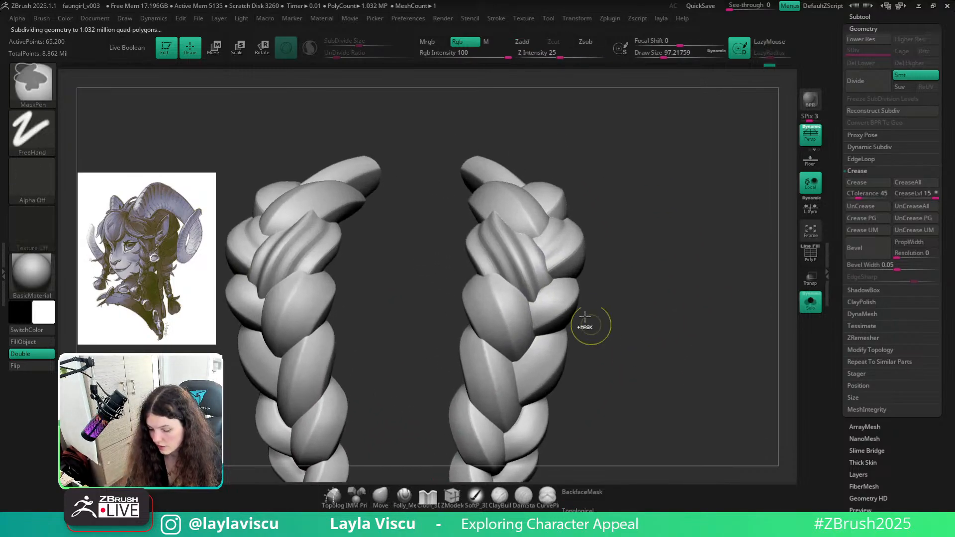
{"action": "key", "text": "s"}
{"action": "left_click_drag", "start_coordinate": [546, 270], "coordinate": [553, 273]}
{"action": "mouse_move", "coordinate": [635, 277]}
{"action": "right_mouse_down"}
{"action": "mouse_move", "coordinate": [626, 297]}
{"action": "mouse_move", "coordinate": [616, 260]}
{"action": "mouse_move", "coordinate": [597, 264]}
{"action": "right_mouse_up"}
{"action": "right_click_drag", "start_coordinate": [597, 264], "coordinate": [599, 298], "text": "ctrl"}
{"action": "left_click_drag", "start_coordinate": [531, 262], "coordinate": [538, 259]}
{"action": "mouse_move", "coordinate": [538, 260]}
{"action": "right_mouse_down", "text": "ctrl"}
{"action": "mouse_move", "coordinate": [509, 214]}
{"action": "mouse_move", "coordinate": [676, 341]}
{"action": "mouse_move", "coordinate": [707, 338]}
{"action": "mouse_move", "coordinate": [705, 348]}
{"action": "right_mouse_up", "text": "ctrl"}
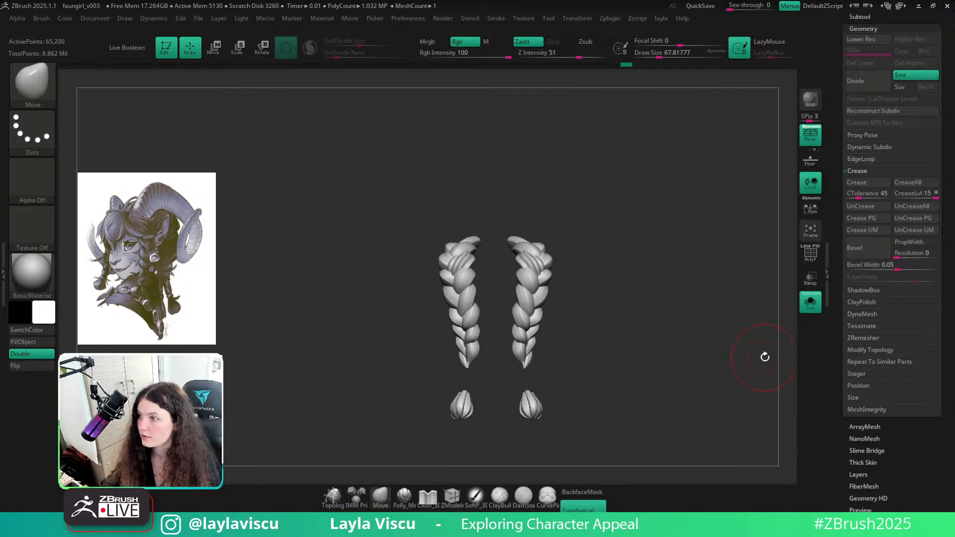
Try to flatten the isolated strand's grooved upper segment with the hPolish brush at draw size about 94, and show all braid strands
{"action": "key", "text": "b"}
{"action": "key", "text": "h"}
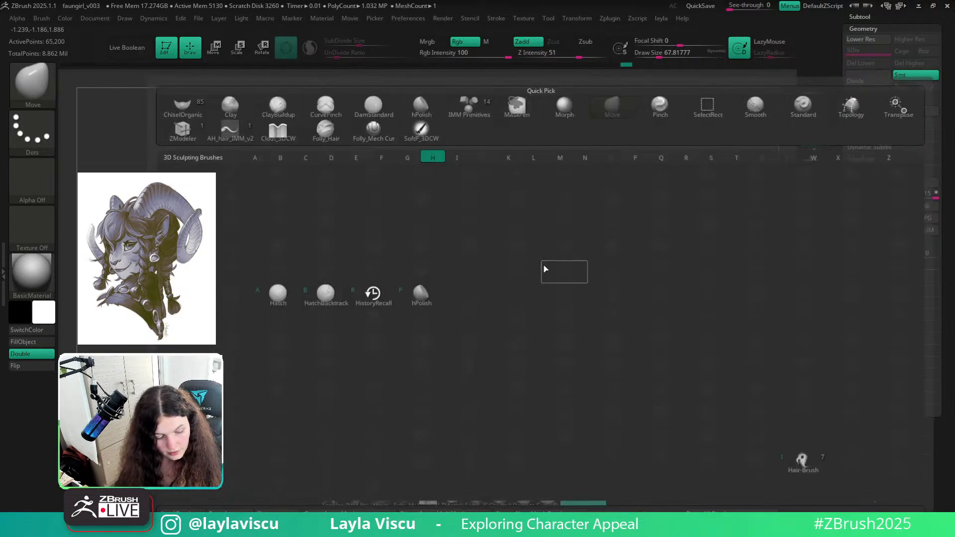
{"action": "key", "text": "p"}
{"action": "left_click_drag", "start_coordinate": [576, 223], "coordinate": [579, 249]}
{"action": "right_click_drag", "start_coordinate": [547, 276], "coordinate": [532, 277], "text": "ctrl"}
{"action": "left_click", "coordinate": [533, 277], "text": "ctrl+shift"}
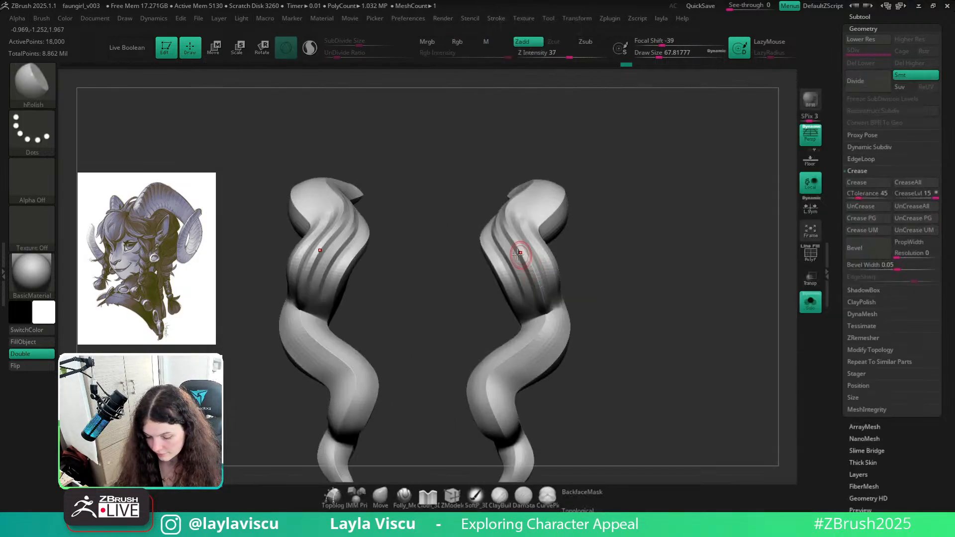
{"action": "key", "text": "s"}
{"action": "left_click_drag", "start_coordinate": [518, 252], "coordinate": [522, 252]}
{"action": "right_click_drag", "start_coordinate": [511, 243], "coordinate": [532, 301]}
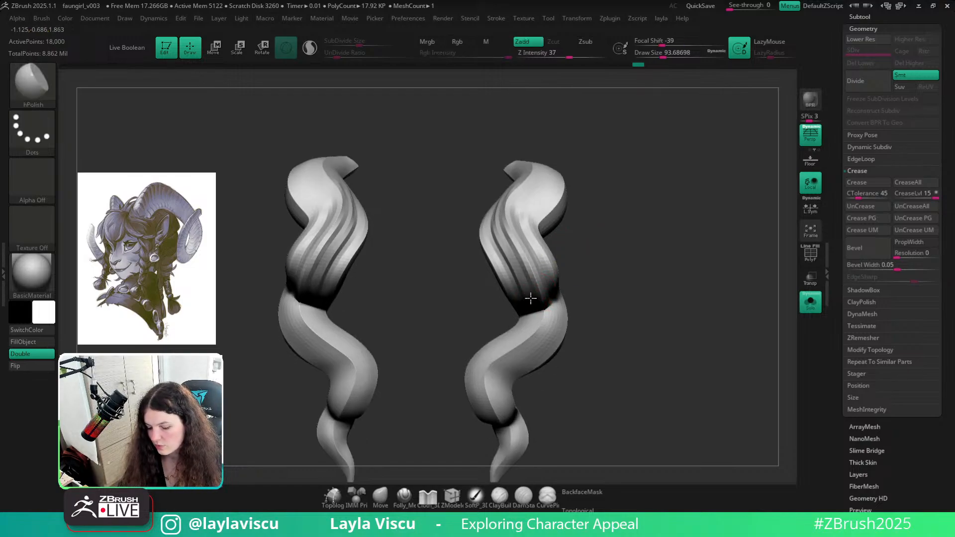
{"action": "right_click_drag", "start_coordinate": [584, 199], "coordinate": [511, 202]}
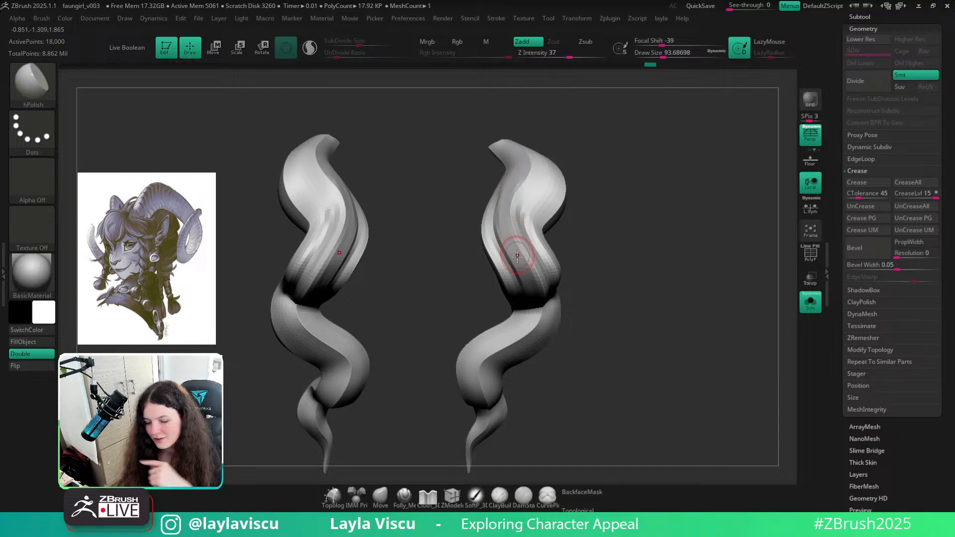
{"action": "mouse_move", "coordinate": [518, 235]}
{"action": "right_mouse_down"}
{"action": "mouse_move", "coordinate": [582, 210]}
{"action": "mouse_move", "coordinate": [509, 246]}
{"action": "right_mouse_up"}
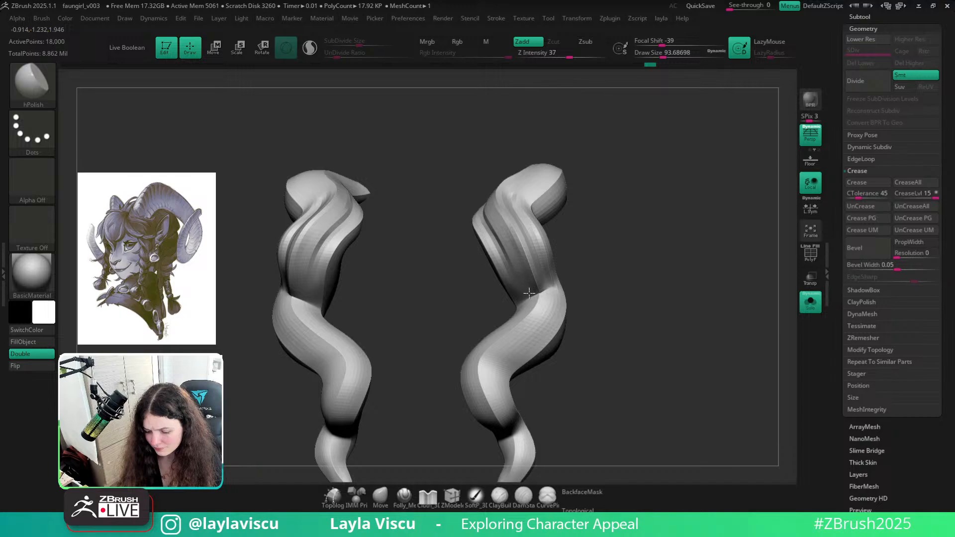
{"action": "key", "text": "ctrl+d"}
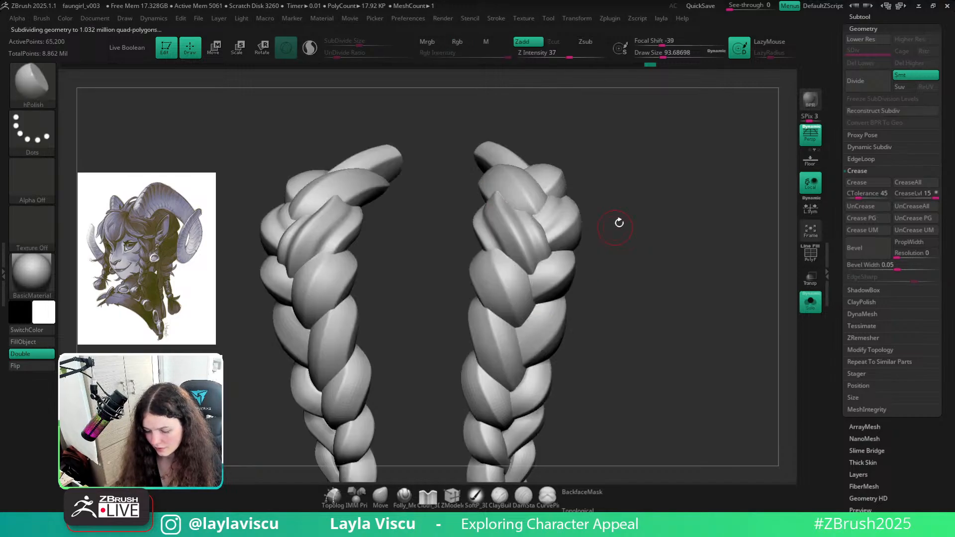
{"action": "key", "text": "f"}
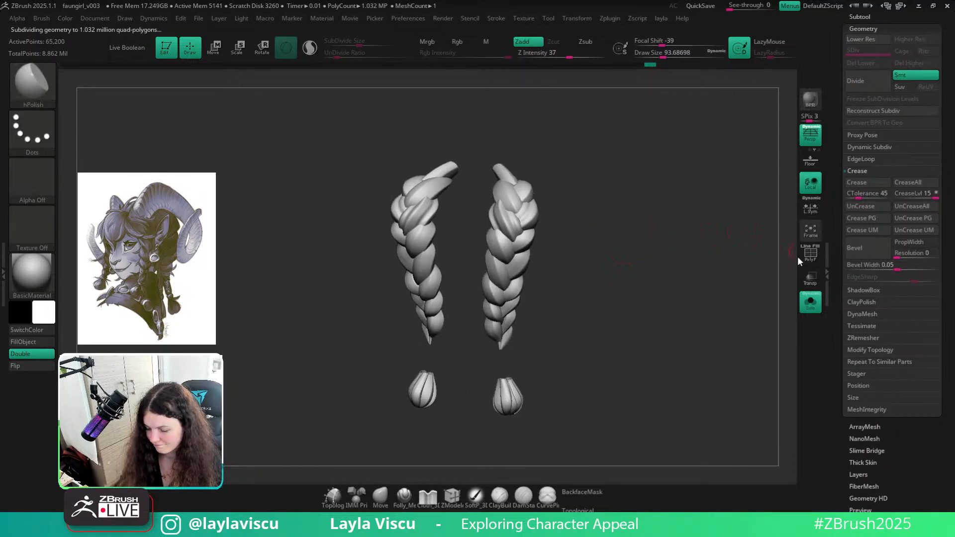
Show the whole bust with the braids from behind and switch to the Move brush
{"action": "left_click", "coordinate": [811, 302]}
{"action": "mouse_move", "coordinate": [735, 353]}
{"action": "left_mouse_down"}
{"action": "mouse_move", "coordinate": [690, 360]}
{"action": "mouse_move", "coordinate": [684, 397]}
{"action": "mouse_move", "coordinate": [667, 398]}
{"action": "left_mouse_up"}
{"action": "left_click", "coordinate": [381, 498]}
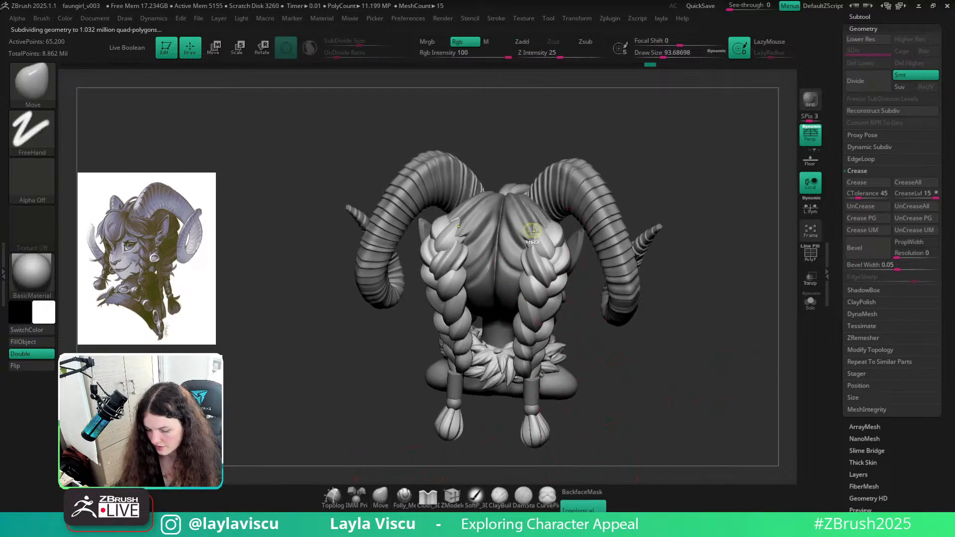
Try to reshape the upper back braid strands where they meet the scalp hair with the Move brush at draw sizes about 132 and 177
{"action": "right_click_drag", "start_coordinate": [533, 229], "coordinate": [543, 263], "text": "ctrl"}
{"action": "key", "text": "bracketright"}
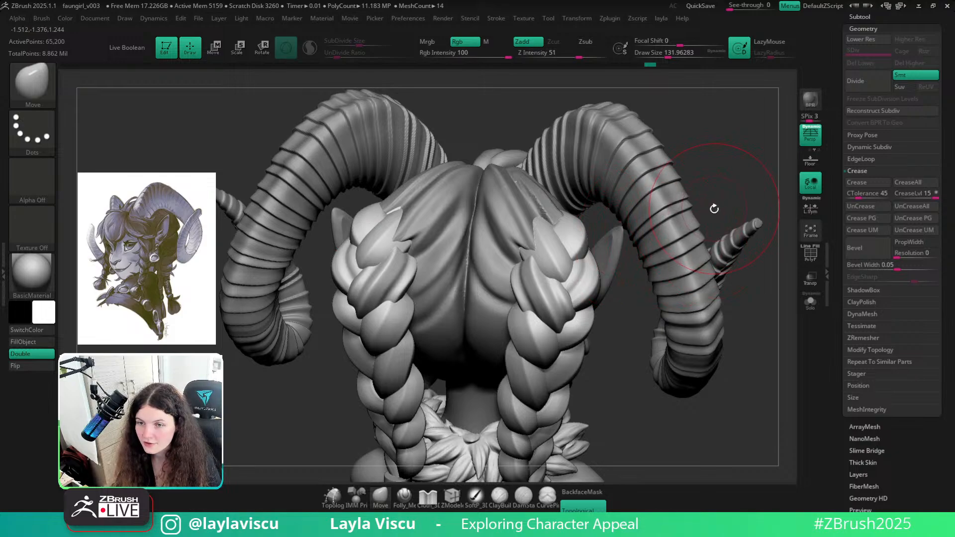
{"action": "mouse_move", "coordinate": [702, 194]}
{"action": "left_mouse_down"}
{"action": "mouse_move", "coordinate": [704, 177]}
{"action": "mouse_move", "coordinate": [696, 181]}
{"action": "left_mouse_up"}
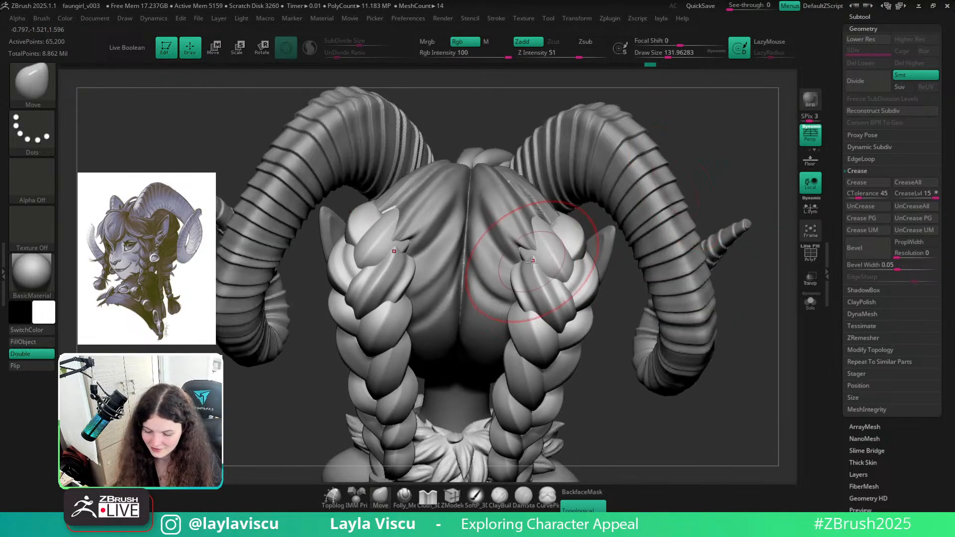
{"action": "key", "text": "ctrl+d"}
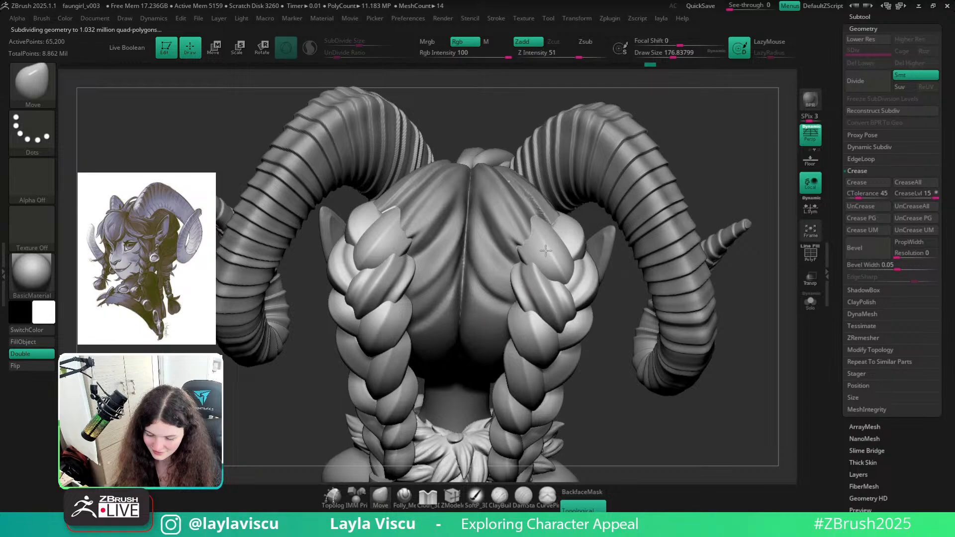
{"action": "left_click_drag", "start_coordinate": [700, 159], "coordinate": [705, 156]}
{"action": "key", "text": "bracketleft"}
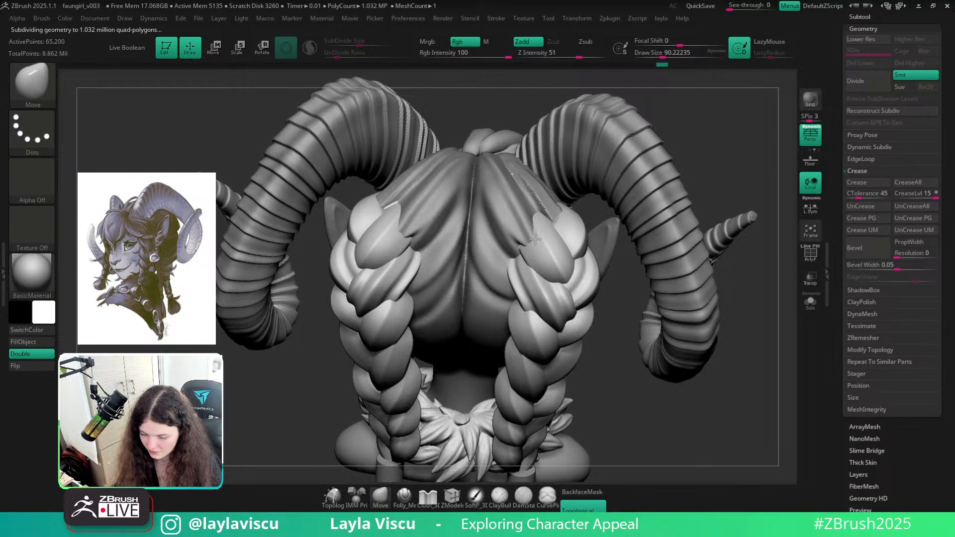
Try to adjust the grooved braid segment and its neighbors with the Move brush, reducing the draw size from about 124 to 77
{"action": "right_click_drag", "start_coordinate": [651, 205], "coordinate": [685, 143], "text": "ctrl"}
{"action": "right_click_drag", "start_coordinate": [660, 265], "coordinate": [646, 339], "text": "ctrl"}
{"action": "key", "text": "bracketright"}
{"action": "key", "text": "bracketright"}
{"action": "left_click_drag", "start_coordinate": [562, 297], "coordinate": [567, 287]}
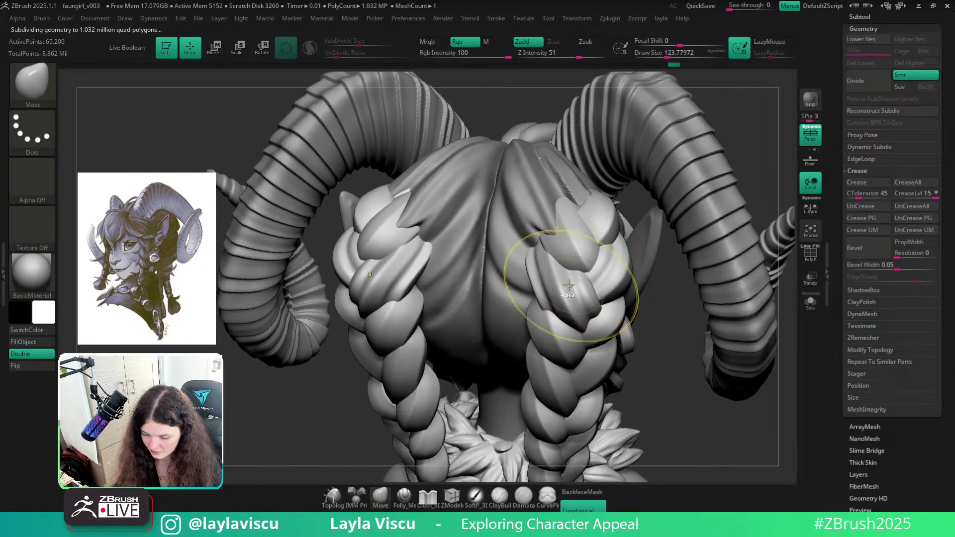
{"action": "mouse_move", "coordinate": [567, 287]}
{"action": "right_mouse_down", "text": "ctrl"}
{"action": "mouse_move", "coordinate": [724, 228]}
{"action": "mouse_move", "coordinate": [723, 386]}
{"action": "right_mouse_up", "text": "ctrl"}
{"action": "mouse_move", "coordinate": [623, 335]}
{"action": "right_mouse_down", "text": "ctrl"}
{"action": "mouse_move", "coordinate": [631, 382]}
{"action": "mouse_move", "coordinate": [612, 318]}
{"action": "right_mouse_up", "text": "ctrl"}
{"action": "key", "text": "bracketleft"}
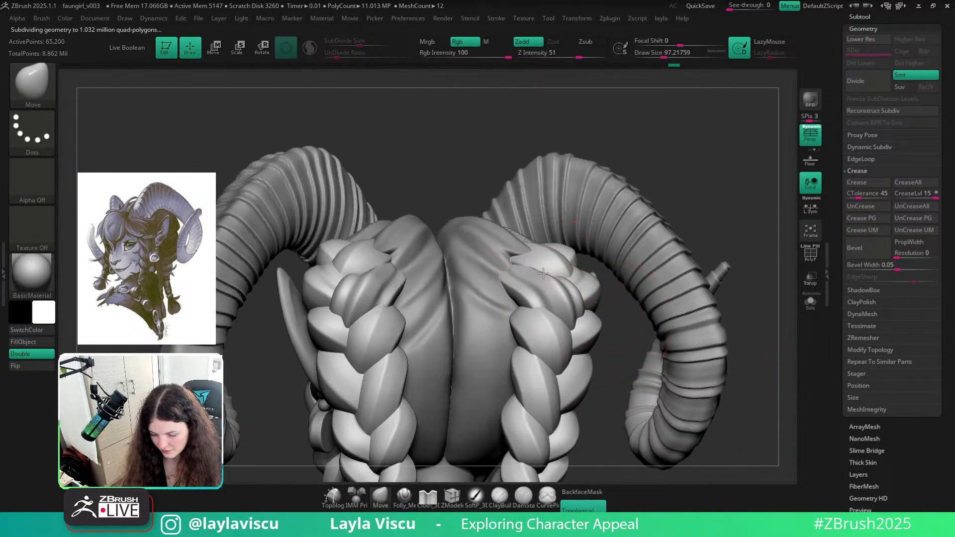
{"action": "key", "text": "bracketleft"}
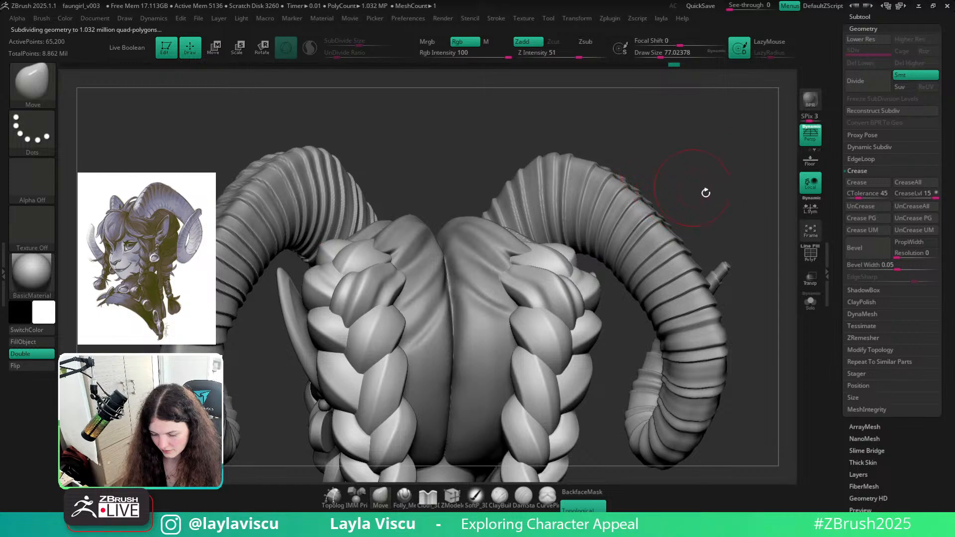
{"action": "left_click_drag", "start_coordinate": [705, 192], "coordinate": [756, 197]}
{"action": "right_click_drag", "start_coordinate": [551, 244], "coordinate": [551, 204], "text": "ctrl"}
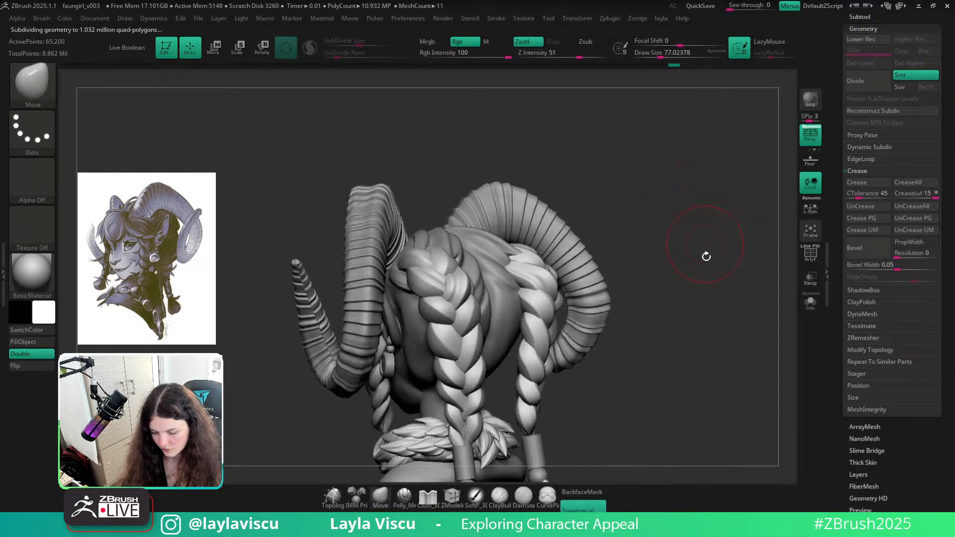
Check the back braids from several angles and try to nudge the upper strand with the Move brush at draw size about 83
{"action": "mouse_move", "coordinate": [705, 255]}
{"action": "left_mouse_down", "text": "shift"}
{"action": "mouse_move", "coordinate": [735, 345]}
{"action": "mouse_move", "coordinate": [730, 368]}
{"action": "left_mouse_up", "text": "shift"}
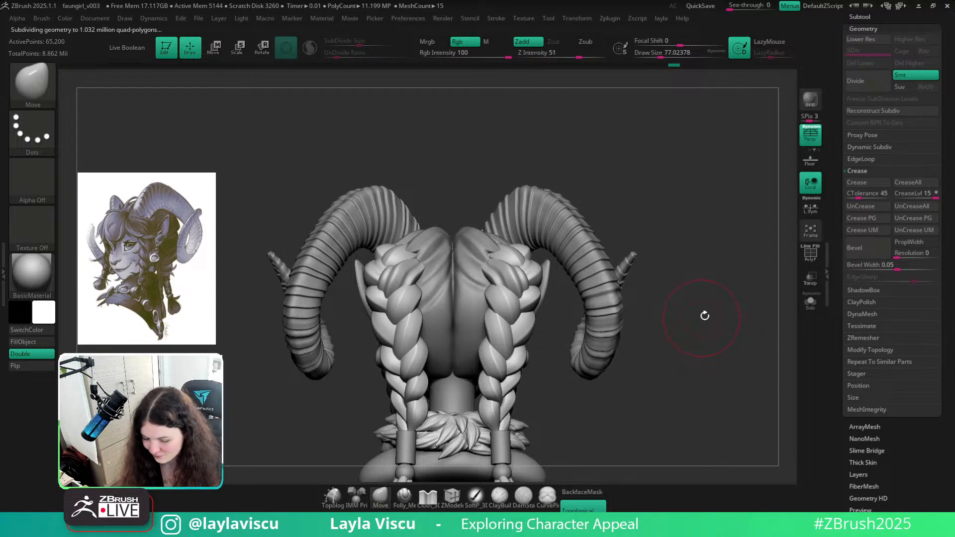
{"action": "mouse_move", "coordinate": [704, 316]}
{"action": "left_mouse_down", "text": "alt"}
{"action": "mouse_move", "coordinate": [745, 292]}
{"action": "mouse_move", "coordinate": [720, 349]}
{"action": "mouse_move", "coordinate": [723, 324]}
{"action": "left_mouse_up", "text": "alt"}
{"action": "right_click_drag", "start_coordinate": [722, 324], "coordinate": [712, 330], "text": "ctrl"}
{"action": "left_click_drag", "start_coordinate": [712, 330], "coordinate": [707, 334], "text": "shift"}
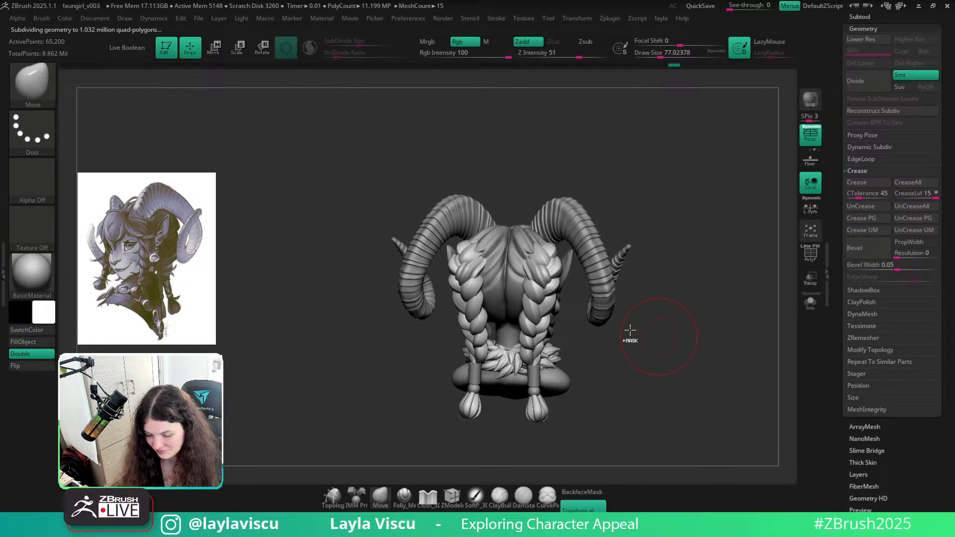
{"action": "right_click_drag", "start_coordinate": [629, 332], "coordinate": [586, 338], "text": "ctrl"}
{"action": "key", "text": "s"}
{"action": "left_click_drag", "start_coordinate": [529, 251], "coordinate": [524, 249]}
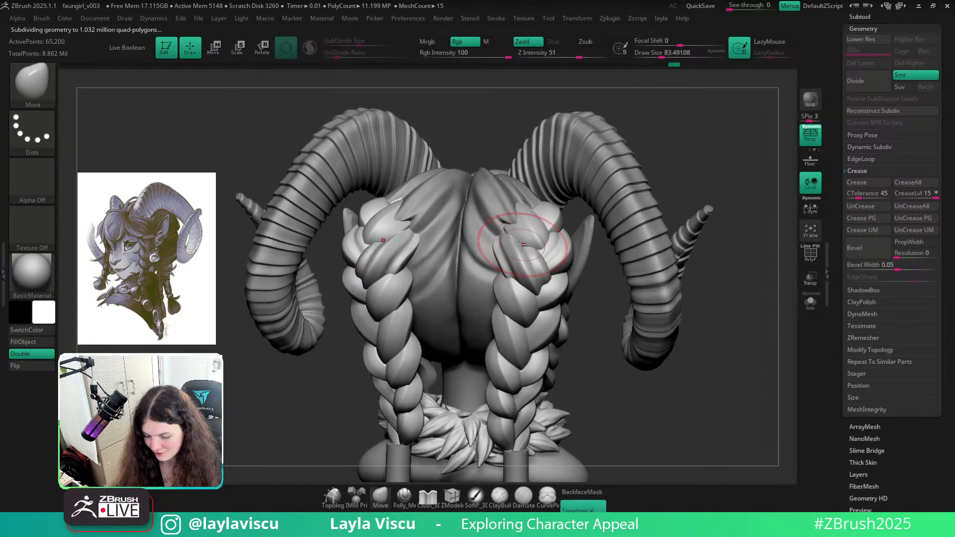
{"action": "right_click_drag", "start_coordinate": [525, 249], "coordinate": [533, 228], "text": "ctrl"}
{"action": "right_click_drag", "start_coordinate": [724, 409], "coordinate": [694, 352], "text": "ctrl"}
{"action": "left_click_drag", "start_coordinate": [693, 352], "coordinate": [678, 363]}
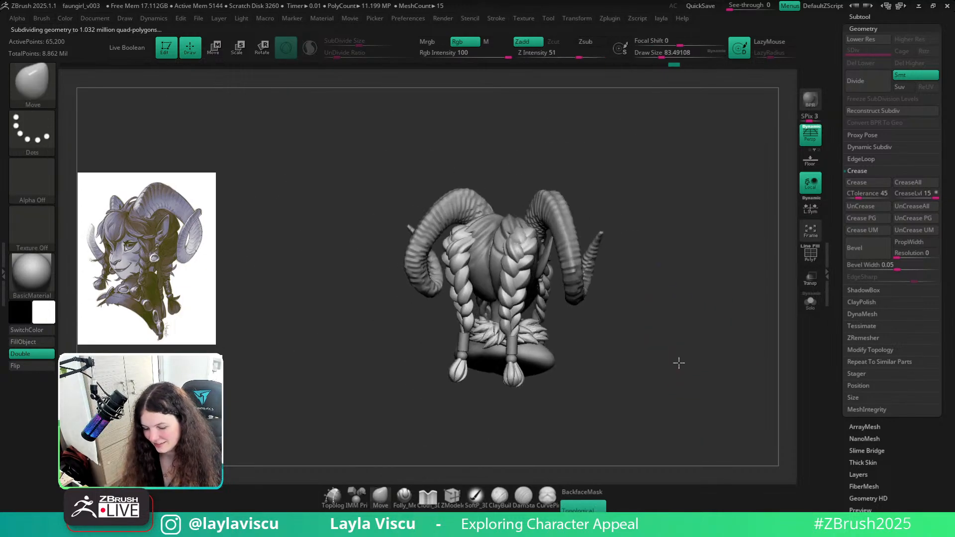
Step back through the history to undo the grooves and reshaping on the upper back braid segment, with all braid strands shown
{"action": "key", "text": "ctrl"}
{"action": "key", "text": "ctrl+z"}
{"action": "key", "text": "ctrl+z"}
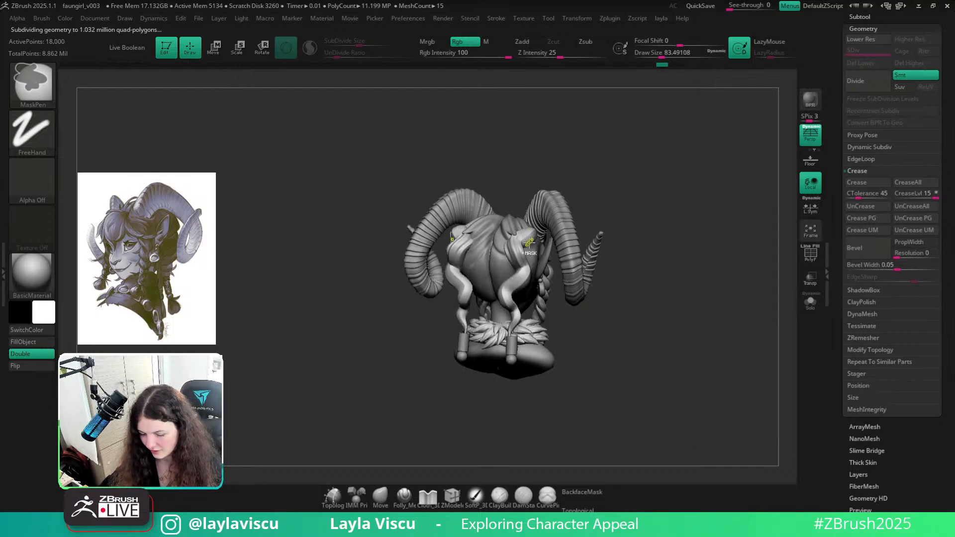
{"action": "key", "text": "ctrl+shift+z"}
{"action": "key", "text": "ctrl+z"}
{"action": "key", "text": "ctrl+z"}
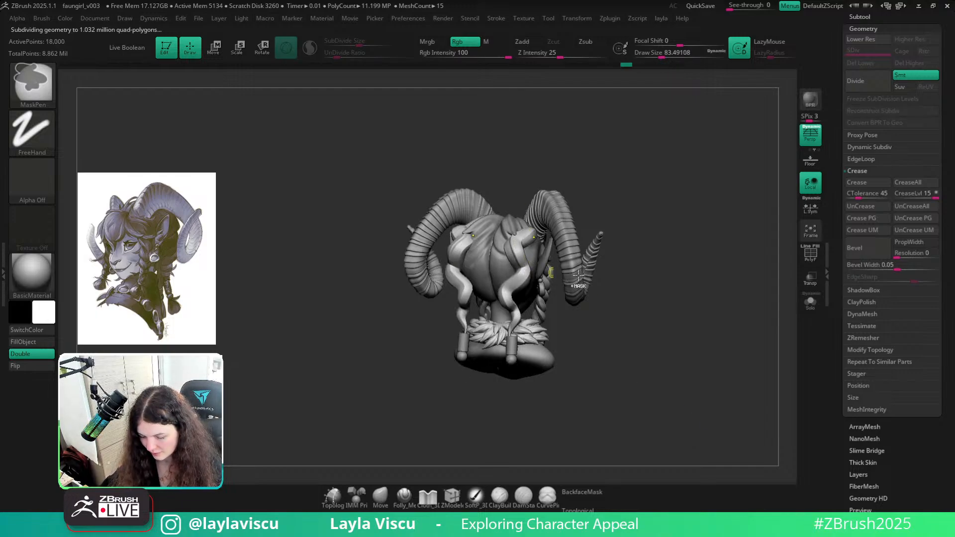
{"action": "left_click", "coordinate": [638, 273], "text": "ctrl+shift"}
{"action": "left_click", "coordinate": [641, 314]}
{"action": "key", "text": "ctrl+shift+z"}
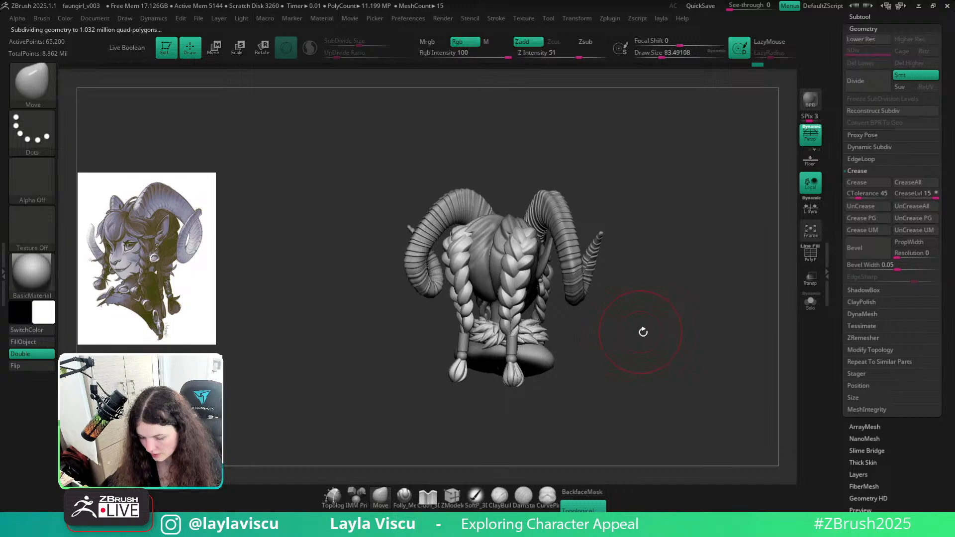
{"action": "left_click_drag", "start_coordinate": [642, 331], "coordinate": [651, 343], "text": "shift"}
{"action": "mouse_move", "coordinate": [525, 226]}
{"action": "right_mouse_down", "text": "ctrl"}
{"action": "mouse_move", "coordinate": [699, 261]}
{"action": "mouse_move", "coordinate": [697, 308]}
{"action": "mouse_move", "coordinate": [727, 279]}
{"action": "mouse_move", "coordinate": [731, 294]}
{"action": "right_mouse_up", "text": "ctrl"}
{"action": "key", "text": "ctrl+z"}
{"action": "key", "text": "bracketright"}
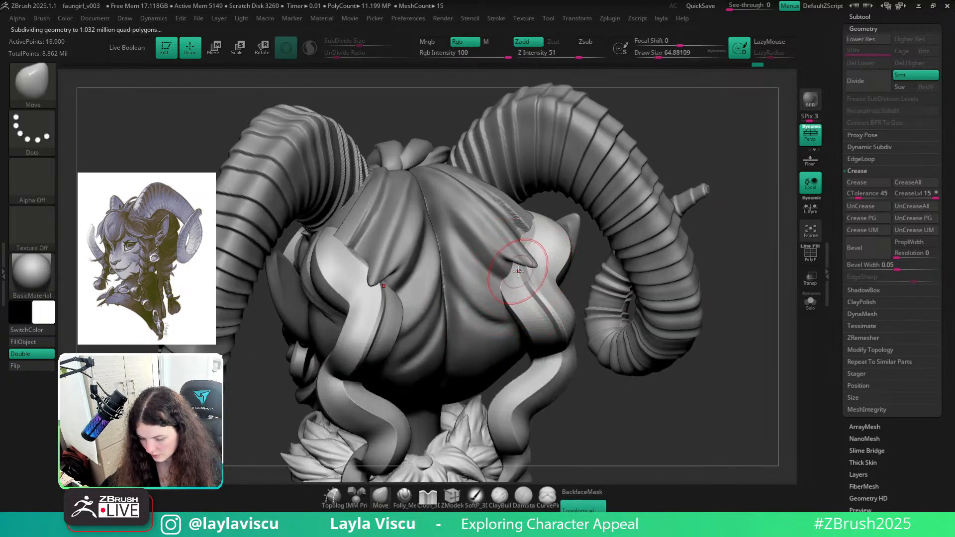
{"action": "key", "text": "ctrl+shift"}
{"action": "key", "text": "ctrl+shift+z"}
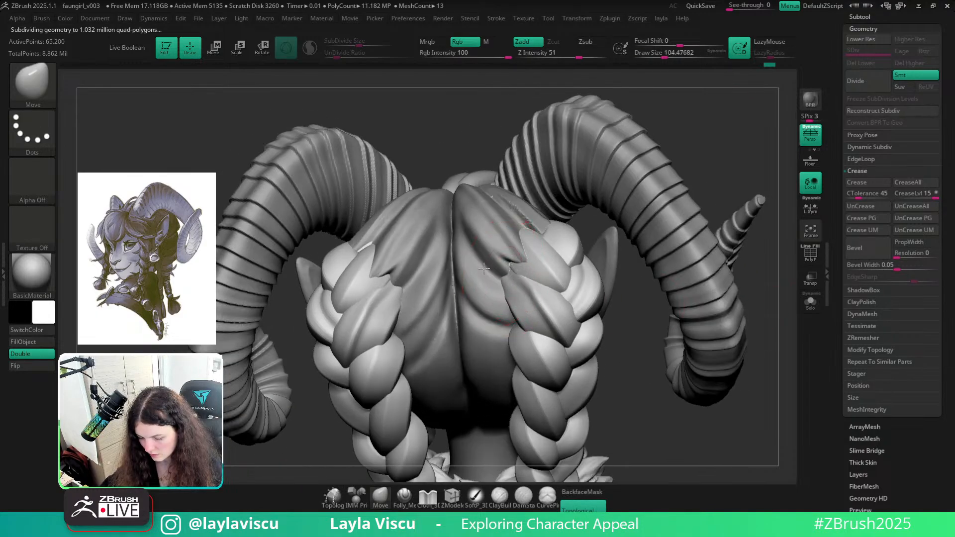
Pull the upper braid segment's inner tip toward the scalp hair with the Move brush at draw size about 62
{"action": "key", "text": "bracketleft"}
{"action": "key", "text": "bracketleft"}
{"action": "key", "text": "bracketleft"}
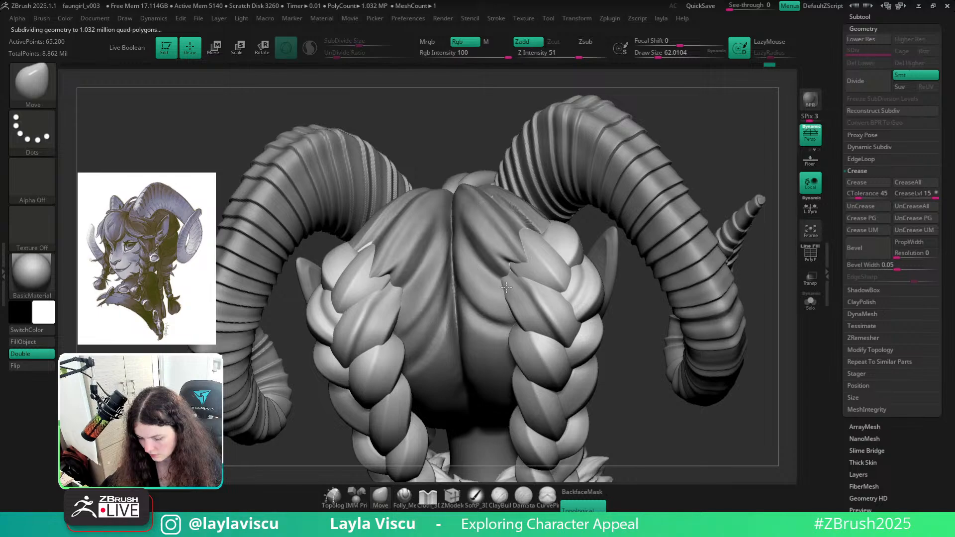
{"action": "key", "text": "ctrl"}
{"action": "key", "text": "bracketright"}
{"action": "key", "text": "bracketright"}
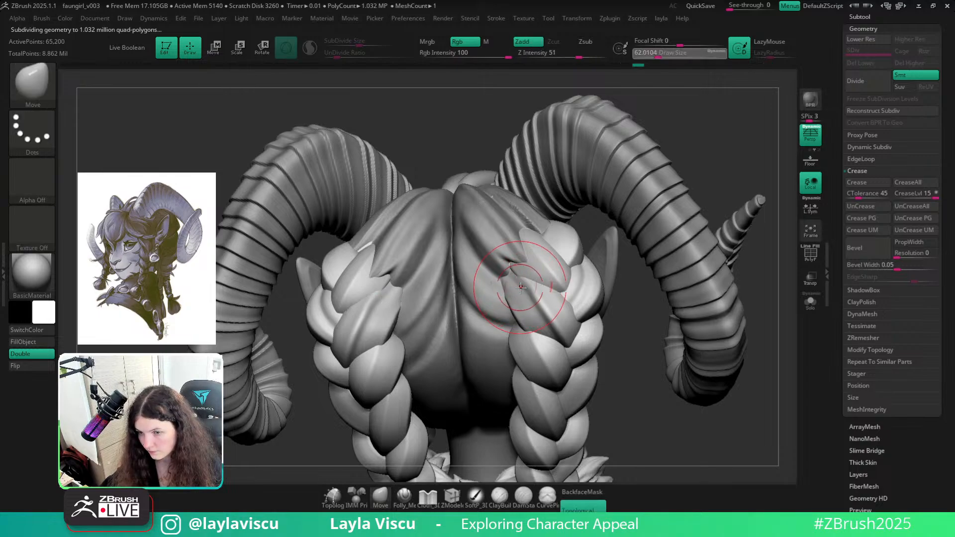
{"action": "left_click_drag", "start_coordinate": [521, 287], "coordinate": [518, 297]}
{"action": "key", "text": "s"}
{"action": "mouse_move", "coordinate": [518, 297]}
{"action": "right_mouse_down", "text": "ctrl"}
{"action": "mouse_move", "coordinate": [593, 288]}
{"action": "mouse_move", "coordinate": [650, 356]}
{"action": "mouse_move", "coordinate": [622, 371]}
{"action": "mouse_move", "coordinate": [637, 392]}
{"action": "mouse_move", "coordinate": [583, 404]}
{"action": "mouse_move", "coordinate": [557, 393]}
{"action": "right_mouse_up", "text": "ctrl"}
Refine the inner edge of the upper braid segment against the scalp with the Move brush, checking it from several angles
{"action": "key", "text": "s"}
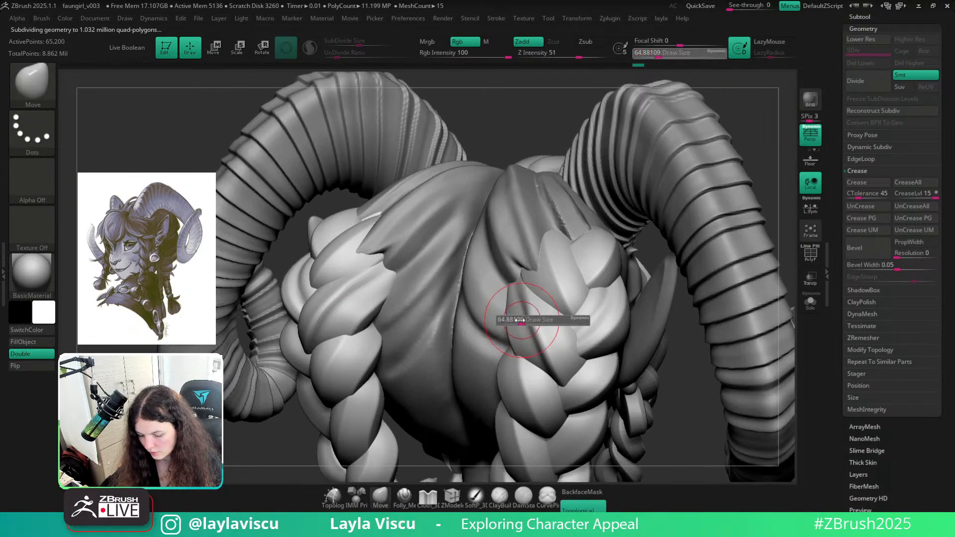
{"action": "left_click_drag", "start_coordinate": [525, 319], "coordinate": [514, 308]}
{"action": "right_click_drag", "start_coordinate": [514, 310], "coordinate": [519, 304], "text": "ctrl"}
{"action": "mouse_move", "coordinate": [642, 355]}
{"action": "right_mouse_down"}
{"action": "mouse_move", "coordinate": [680, 360]}
{"action": "mouse_move", "coordinate": [682, 328]}
{"action": "mouse_move", "coordinate": [716, 332]}
{"action": "mouse_move", "coordinate": [637, 343]}
{"action": "right_mouse_up"}
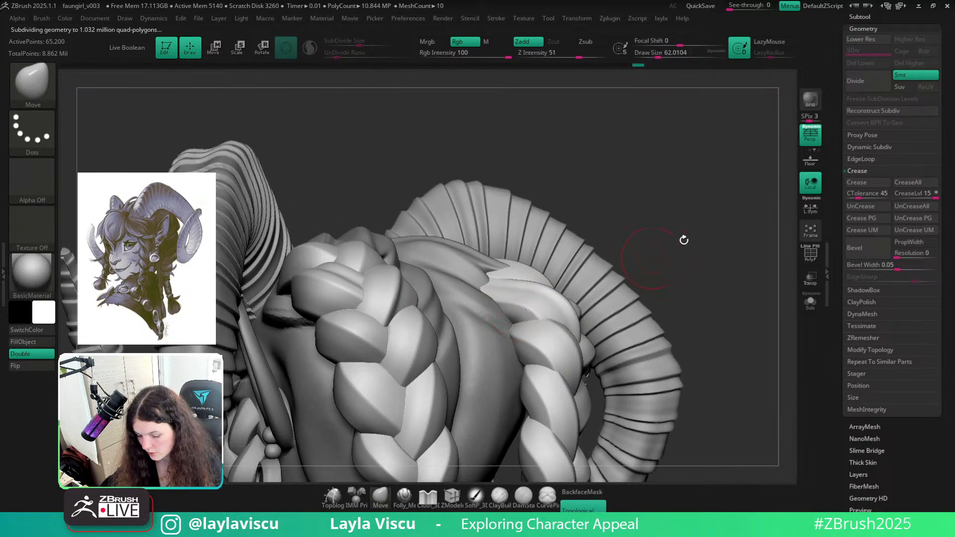
{"action": "mouse_move", "coordinate": [682, 239]}
{"action": "right_mouse_down"}
{"action": "mouse_move", "coordinate": [696, 349]}
{"action": "mouse_move", "coordinate": [689, 382]}
{"action": "right_mouse_up"}
{"action": "left_click_drag", "start_coordinate": [510, 299], "coordinate": [512, 302]}
{"action": "mouse_move", "coordinate": [625, 345]}
{"action": "right_mouse_down"}
{"action": "mouse_move", "coordinate": [657, 384]}
{"action": "mouse_move", "coordinate": [647, 362]}
{"action": "mouse_move", "coordinate": [533, 332]}
{"action": "right_mouse_up"}
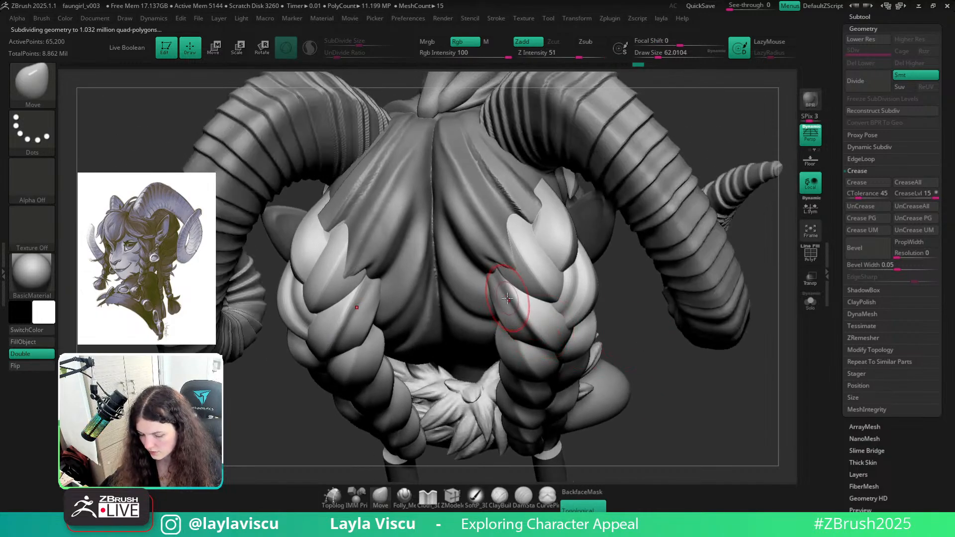
{"action": "mouse_move", "coordinate": [512, 302]}
{"action": "right_mouse_down", "text": "ctrl"}
{"action": "mouse_move", "coordinate": [620, 409]}
{"action": "mouse_move", "coordinate": [640, 372]}
{"action": "right_mouse_up", "text": "ctrl"}
Isolate a back braid strand, carve hair grooves along it with Folly_Hair at draw size about 87, and show all strands
{"action": "key", "text": "b"}
{"action": "key", "text": "f"}
{"action": "key", "text": "h"}
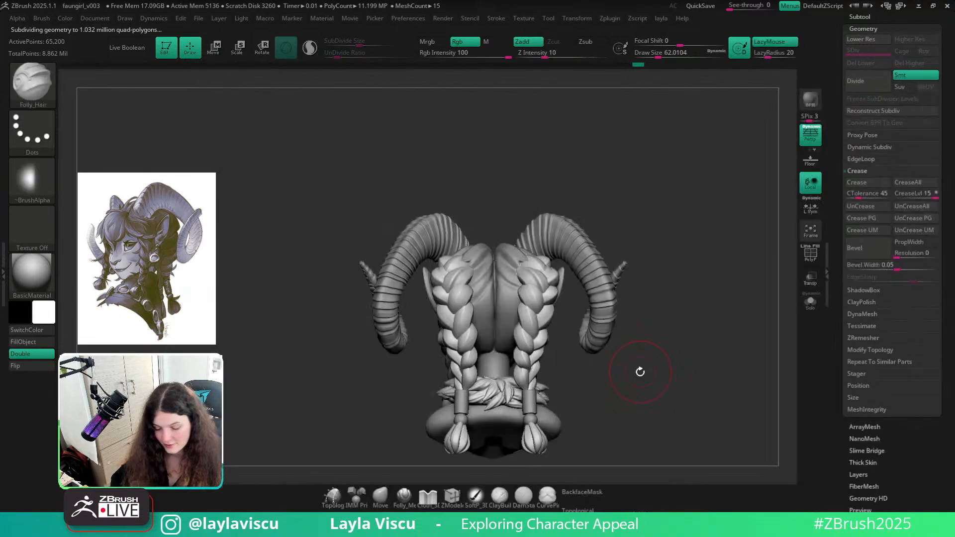
{"action": "mouse_move", "coordinate": [688, 315]}
{"action": "right_mouse_down", "text": "alt"}
{"action": "mouse_move", "coordinate": [738, 277]}
{"action": "mouse_move", "coordinate": [650, 275]}
{"action": "mouse_move", "coordinate": [606, 300]}
{"action": "mouse_move", "coordinate": [673, 278]}
{"action": "right_mouse_up", "text": "alt"}
{"action": "left_click", "coordinate": [607, 300], "text": "ctrl+shift"}
{"action": "key", "text": "bracketright"}
{"action": "left_click_drag", "start_coordinate": [620, 253], "coordinate": [563, 329]}
{"action": "left_click", "coordinate": [742, 416], "text": "ctrl+shift"}
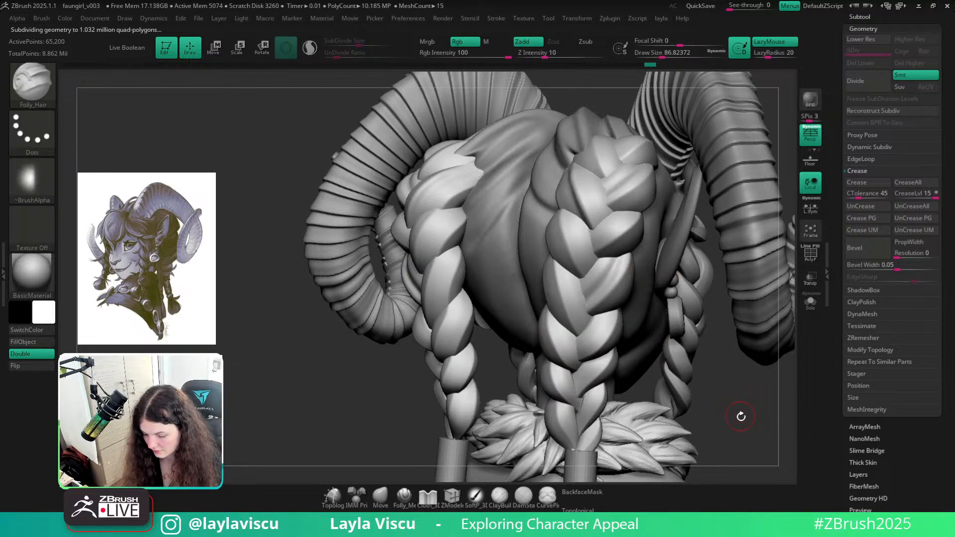
Isolate the grooved back strand, carve Folly_Hair grooves into its lower bend beside the neck, and show the full braids
{"action": "mouse_move", "coordinate": [725, 363]}
{"action": "right_mouse_down", "text": "ctrl"}
{"action": "mouse_move", "coordinate": [690, 348]}
{"action": "mouse_move", "coordinate": [714, 384]}
{"action": "right_mouse_up", "text": "ctrl"}
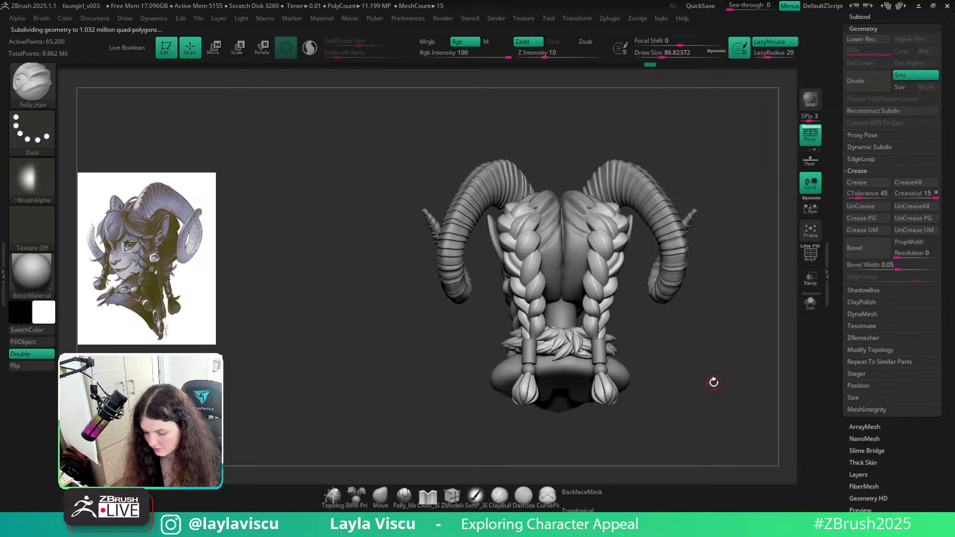
{"action": "right_click_drag", "start_coordinate": [624, 328], "coordinate": [571, 273], "text": "ctrl"}
{"action": "left_click", "coordinate": [549, 313], "text": "ctrl+shift"}
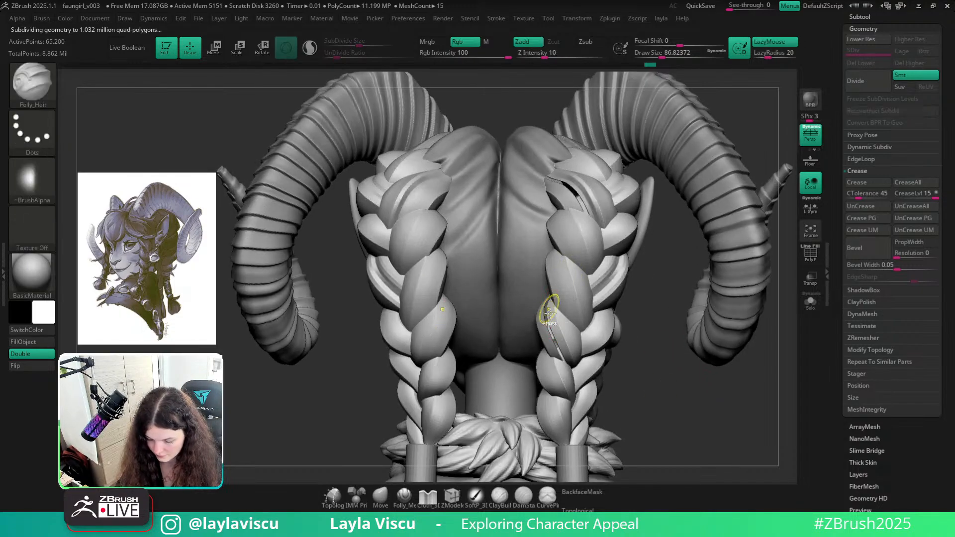
{"action": "left_click", "coordinate": [549, 313], "text": "ctrl+shift"}
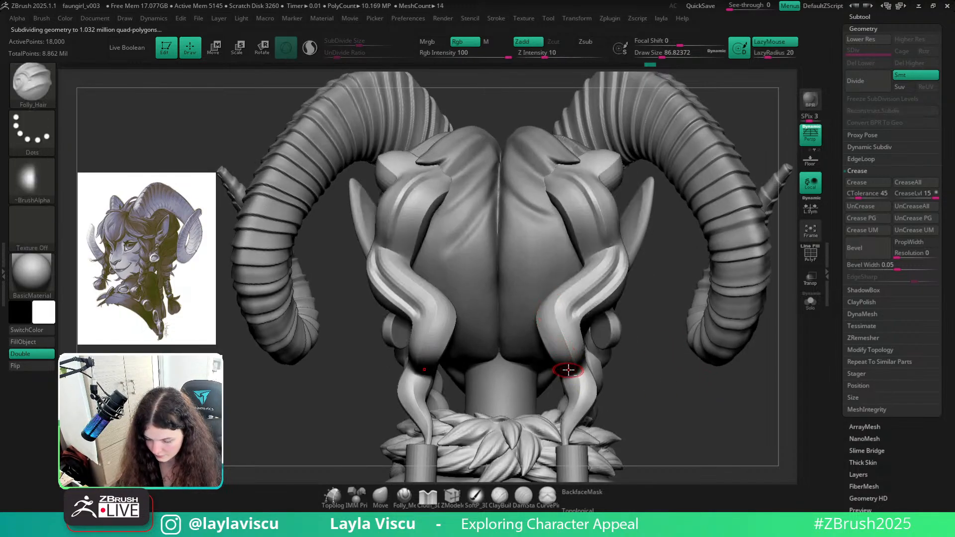
{"action": "left_click_drag", "start_coordinate": [568, 370], "coordinate": [547, 299]}
{"action": "left_click", "coordinate": [650, 341], "text": "ctrl+shift"}
View the bust from the front and start saving the tool under a new file name, picking faungirl_v002 as the name's base
{"action": "mouse_move", "coordinate": [651, 341]}
{"action": "right_mouse_down", "text": "ctrl"}
{"action": "mouse_move", "coordinate": [675, 423]}
{"action": "mouse_move", "coordinate": [689, 396]}
{"action": "mouse_move", "coordinate": [691, 407]}
{"action": "mouse_move", "coordinate": [673, 384]}
{"action": "mouse_move", "coordinate": [619, 396]}
{"action": "mouse_move", "coordinate": [652, 368]}
{"action": "mouse_move", "coordinate": [675, 376]}
{"action": "mouse_move", "coordinate": [621, 369]}
{"action": "mouse_move", "coordinate": [616, 422]}
{"action": "mouse_move", "coordinate": [610, 343]}
{"action": "right_mouse_up", "text": "ctrl"}
{"action": "right_click_drag", "start_coordinate": [748, 308], "coordinate": [651, 345]}
{"action": "left_click_drag", "start_coordinate": [947, 181], "coordinate": [947, 512]}
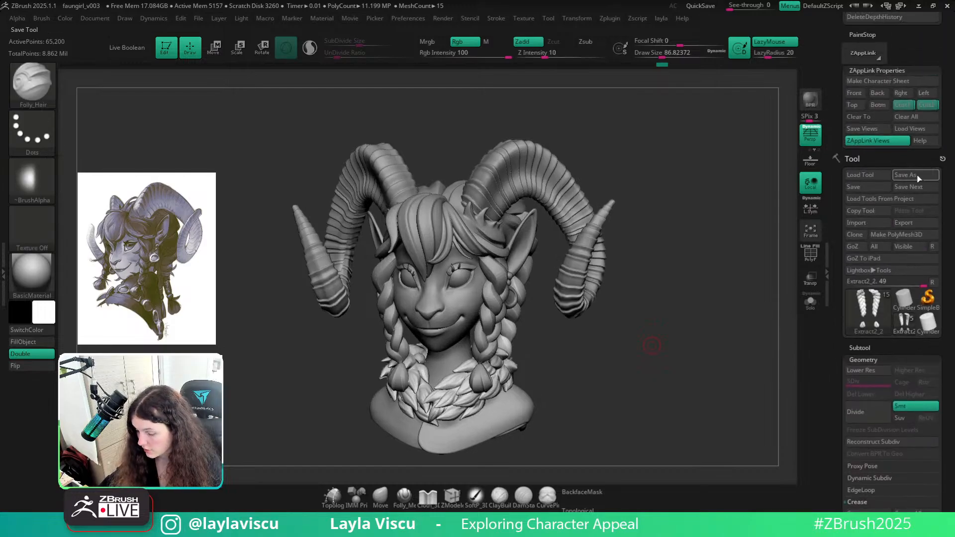
{"action": "left_click", "coordinate": [898, 177]}
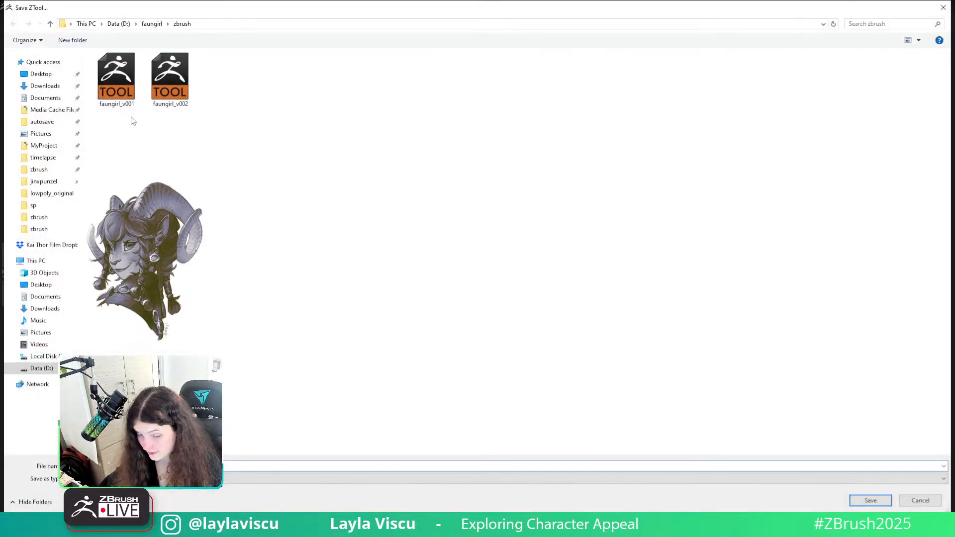
{"action": "left_click", "coordinate": [168, 96]}
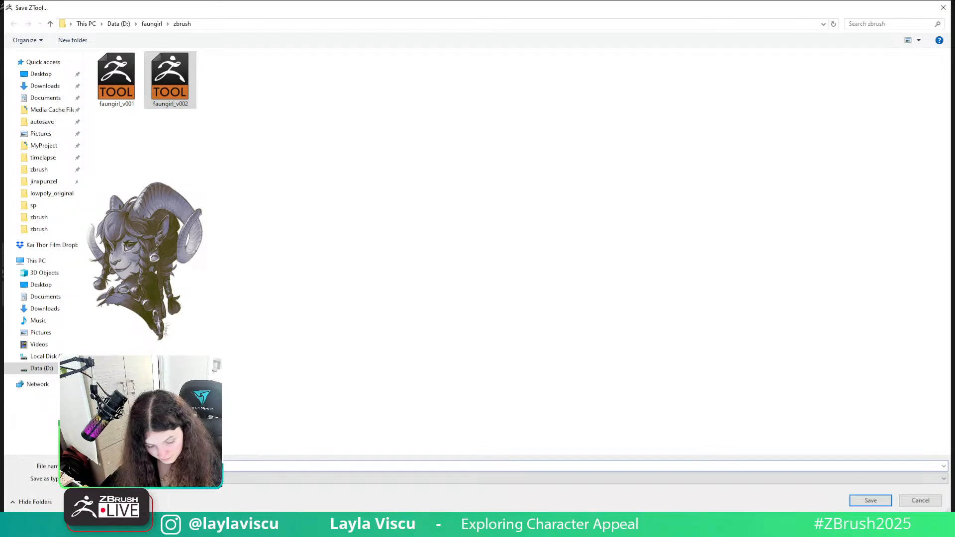
Save the faun bust tool as faungirl_v003 and save the project over the existing faungirl_v003 file
{"action": "key", "text": "Return"}
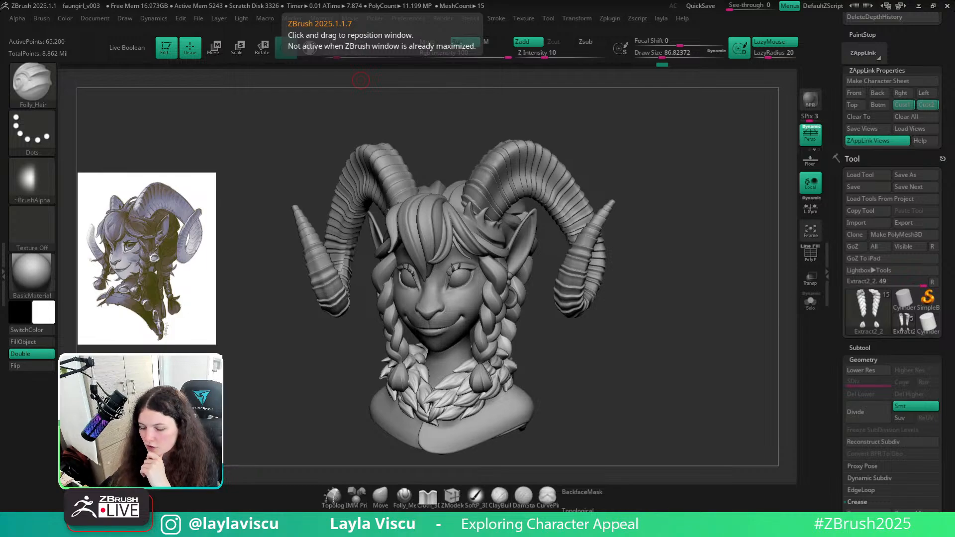
{"action": "mouse_move", "coordinate": [658, 196]}
{"action": "left_mouse_down"}
{"action": "mouse_move", "coordinate": [643, 188]}
{"action": "mouse_move", "coordinate": [662, 199]}
{"action": "left_mouse_up"}
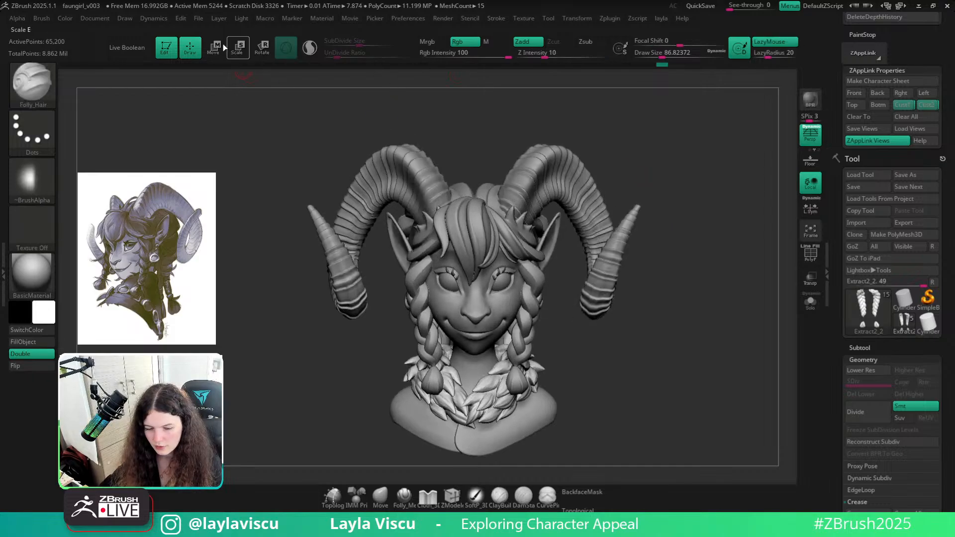
{"action": "left_click", "coordinate": [198, 18]}
{"action": "left_click", "coordinate": [278, 36]}
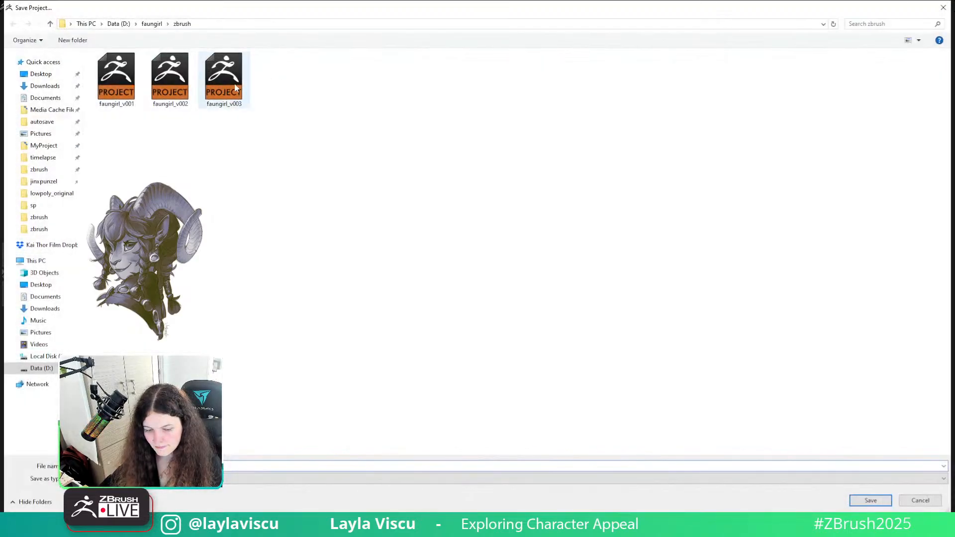
{"action": "double_click", "coordinate": [236, 87]}
{"action": "left_click", "coordinate": [506, 265]}
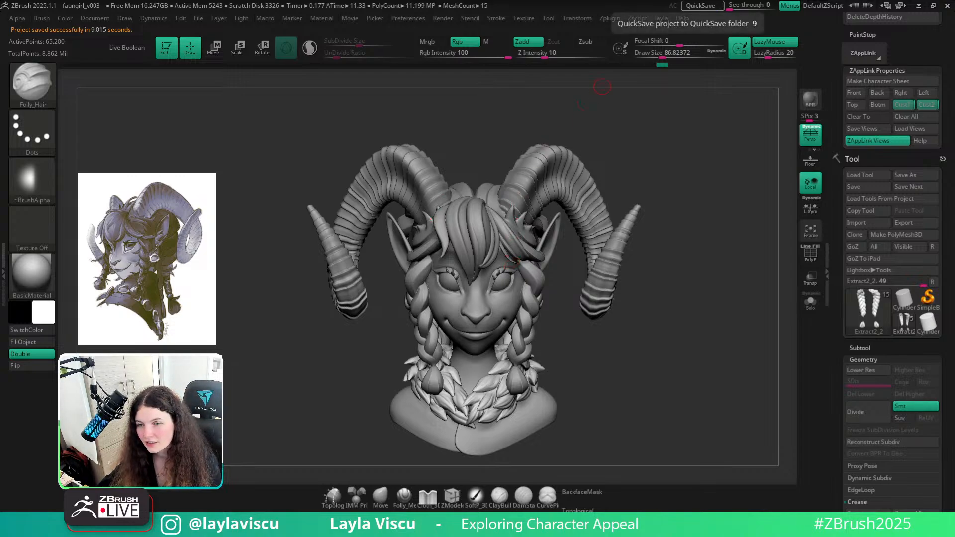
Load the ZBrush tool dated 3/3/2025 from the jinxpunzel project's zbrush folder
{"action": "left_click_drag", "start_coordinate": [775, 380], "coordinate": [713, 382]}
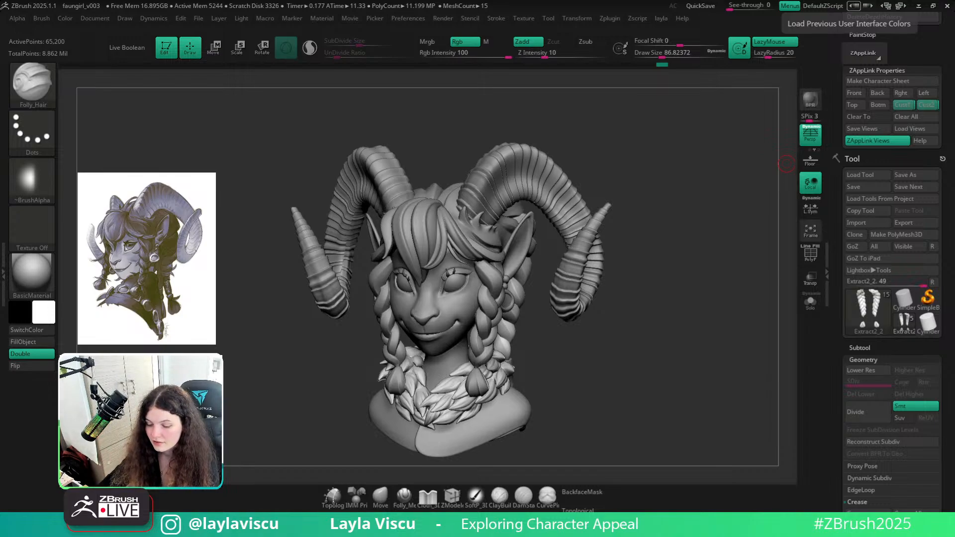
{"action": "mouse_move", "coordinate": [723, 284]}
{"action": "left_mouse_down"}
{"action": "mouse_move", "coordinate": [723, 273]}
{"action": "mouse_move", "coordinate": [697, 330]}
{"action": "left_mouse_up"}
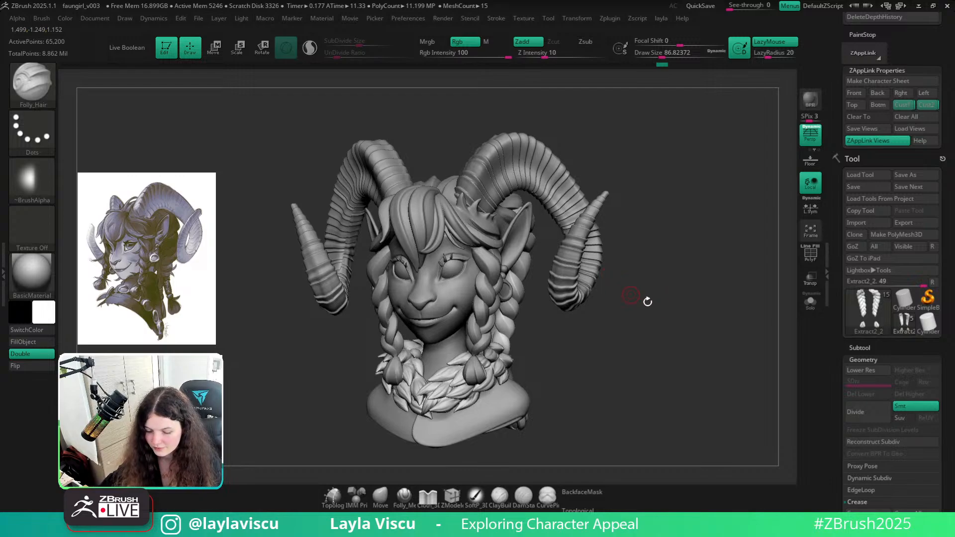
{"action": "mouse_move", "coordinate": [676, 320]}
{"action": "left_mouse_down"}
{"action": "mouse_move", "coordinate": [652, 319]}
{"action": "mouse_move", "coordinate": [680, 318]}
{"action": "left_mouse_up"}
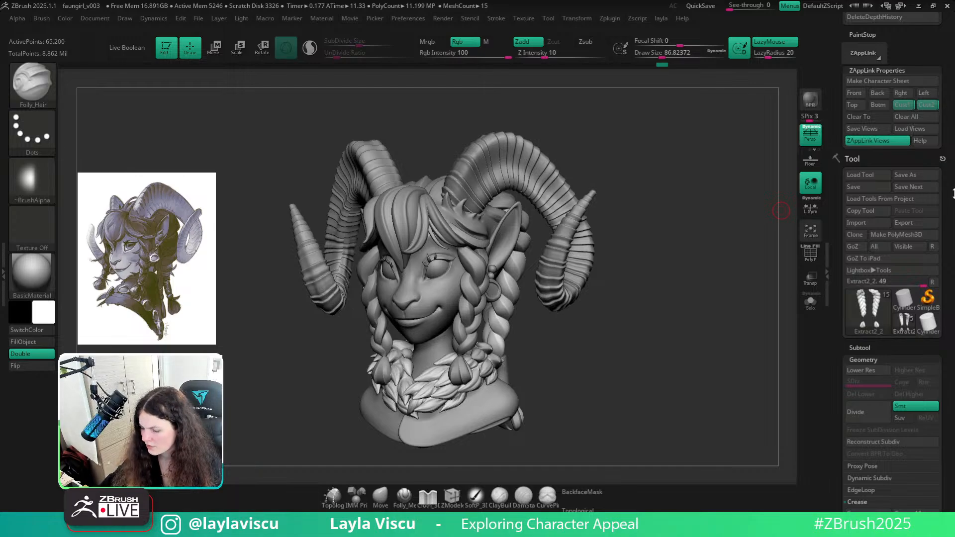
{"action": "scroll", "coordinate": [940, 179], "scroll_direction": "down", "scroll_amount": 2}
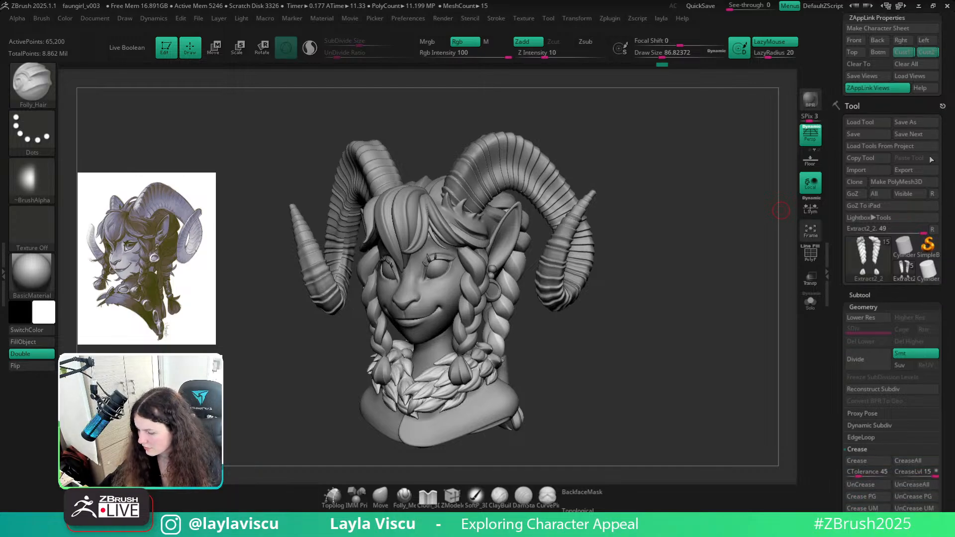
{"action": "left_click", "coordinate": [860, 122]}
{"action": "left_click", "coordinate": [152, 24]}
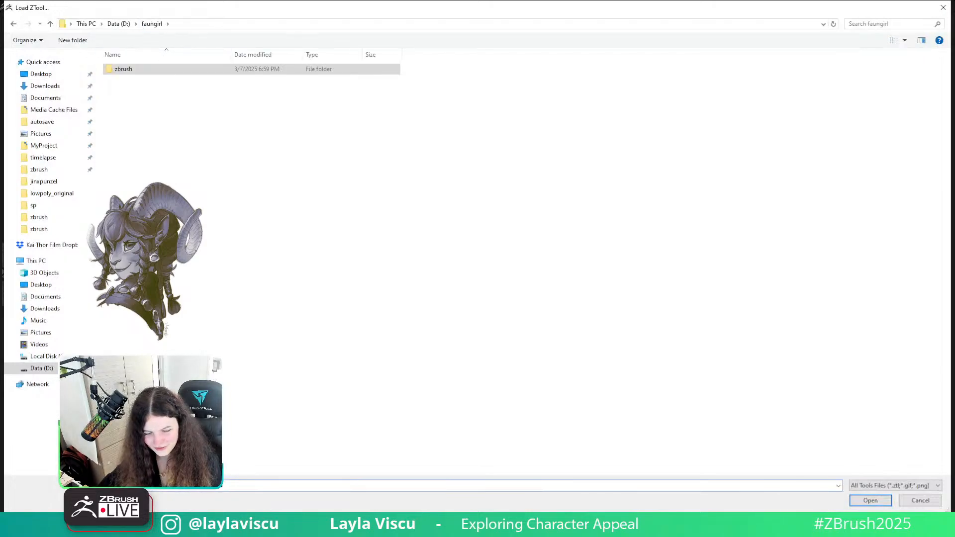
{"action": "left_click", "coordinate": [54, 221]}
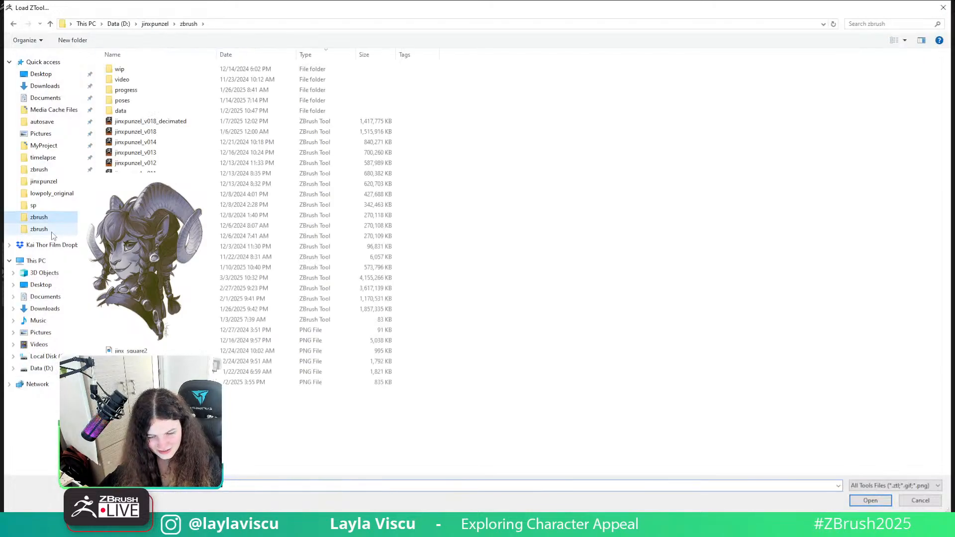
{"action": "double_click", "coordinate": [230, 278]}
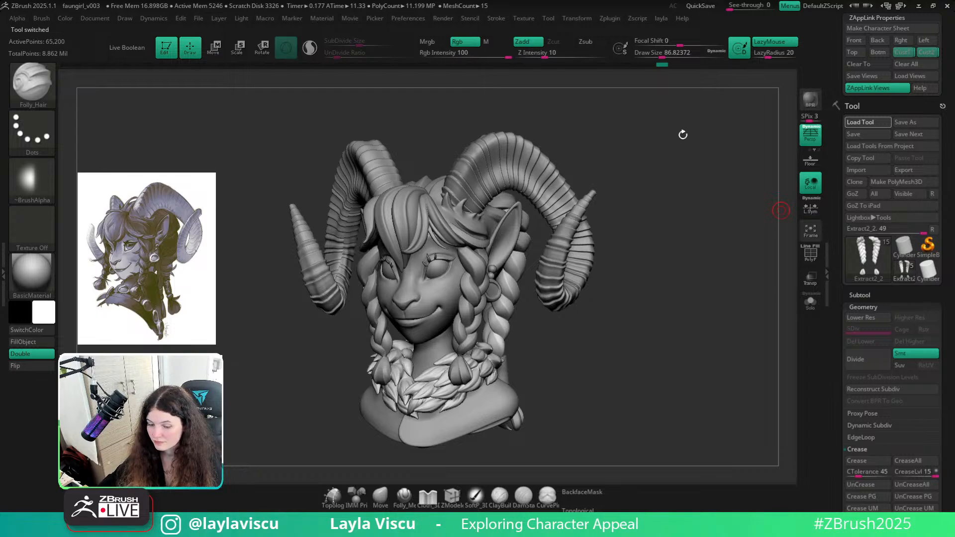
Frame the full-body character from the front and turn off the polypaint display for all its subtools
{"action": "left_click_drag", "start_coordinate": [555, 287], "coordinate": [569, 199], "text": "shift"}
{"action": "right_click_drag", "start_coordinate": [578, 231], "coordinate": [575, 205], "text": "ctrl"}
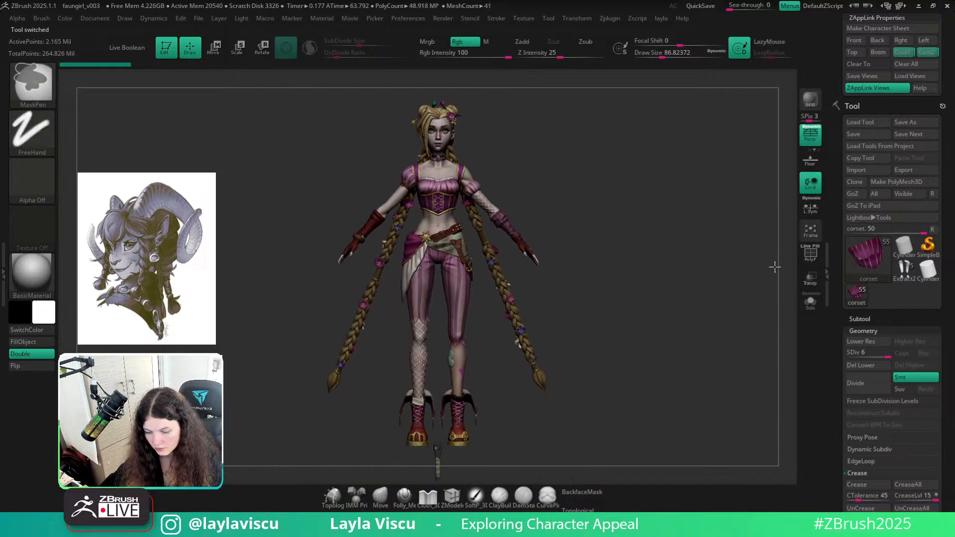
{"action": "left_click", "coordinate": [866, 319]}
{"action": "left_click", "coordinate": [923, 51], "text": "ctrl+shift"}
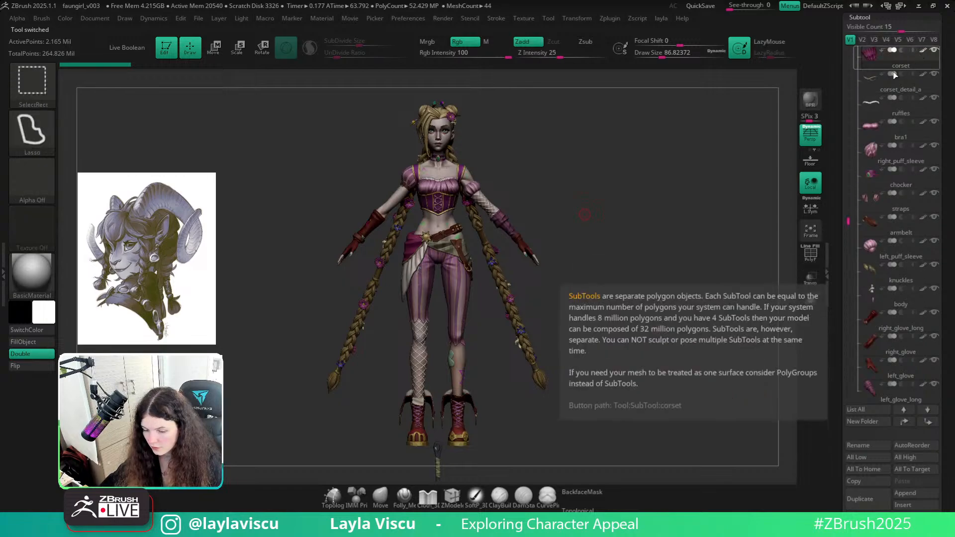
{"action": "left_click", "coordinate": [46, 280]}
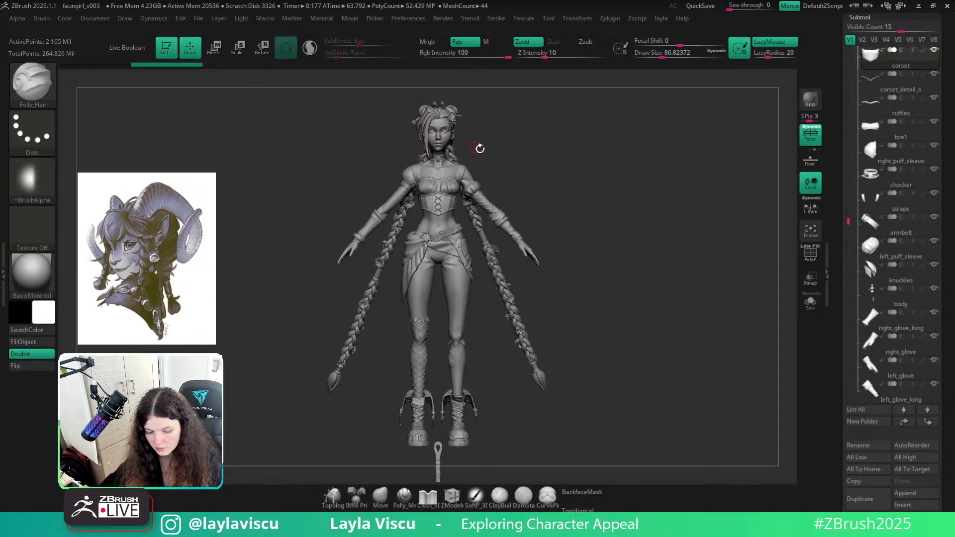
Examine the unpainted sculpt of the face, hair buns, braids, choker and outfit from the front, side and back
{"action": "mouse_move", "coordinate": [541, 164]}
{"action": "right_mouse_down"}
{"action": "mouse_move", "coordinate": [448, 199]}
{"action": "mouse_move", "coordinate": [530, 223]}
{"action": "mouse_move", "coordinate": [626, 173]}
{"action": "mouse_move", "coordinate": [640, 258]}
{"action": "right_mouse_up"}
{"action": "mouse_move", "coordinate": [486, 96]}
{"action": "right_mouse_down", "text": "alt"}
{"action": "mouse_move", "coordinate": [488, 267]}
{"action": "mouse_move", "coordinate": [625, 139]}
{"action": "mouse_move", "coordinate": [667, 309]}
{"action": "mouse_move", "coordinate": [654, 308]}
{"action": "mouse_move", "coordinate": [669, 308]}
{"action": "mouse_move", "coordinate": [644, 309]}
{"action": "mouse_move", "coordinate": [733, 322]}
{"action": "mouse_move", "coordinate": [658, 368]}
{"action": "mouse_move", "coordinate": [680, 419]}
{"action": "mouse_move", "coordinate": [670, 377]}
{"action": "mouse_move", "coordinate": [645, 374]}
{"action": "mouse_move", "coordinate": [674, 390]}
{"action": "mouse_move", "coordinate": [597, 373]}
{"action": "right_mouse_up", "text": "alt"}
{"action": "mouse_move", "coordinate": [703, 318]}
{"action": "right_mouse_down", "text": "alt"}
{"action": "mouse_move", "coordinate": [687, 283]}
{"action": "mouse_move", "coordinate": [625, 242]}
{"action": "mouse_move", "coordinate": [688, 228]}
{"action": "mouse_move", "coordinate": [714, 241]}
{"action": "mouse_move", "coordinate": [678, 249]}
{"action": "mouse_move", "coordinate": [719, 237]}
{"action": "mouse_move", "coordinate": [669, 307]}
{"action": "mouse_move", "coordinate": [669, 324]}
{"action": "right_mouse_up", "text": "alt"}
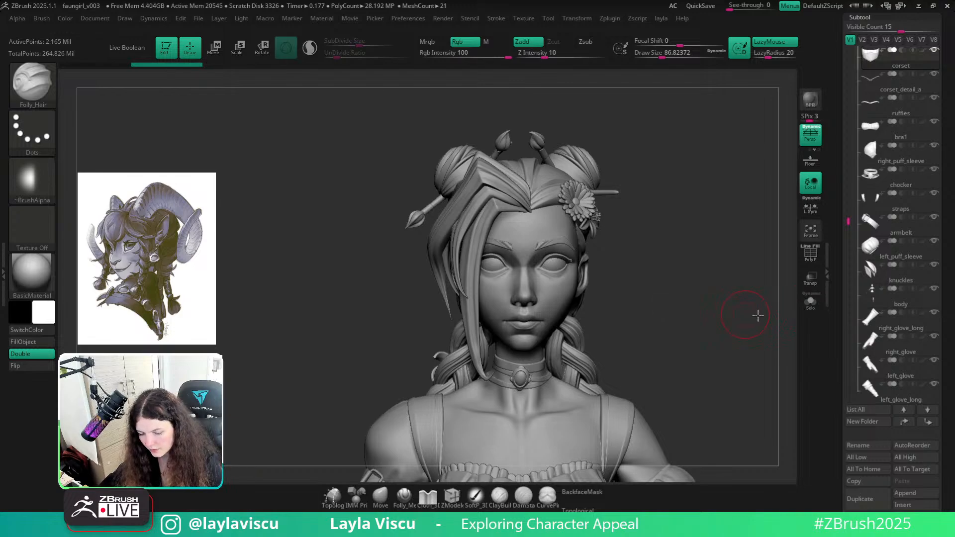
{"action": "right_click_drag", "start_coordinate": [756, 316], "coordinate": [846, 316]}
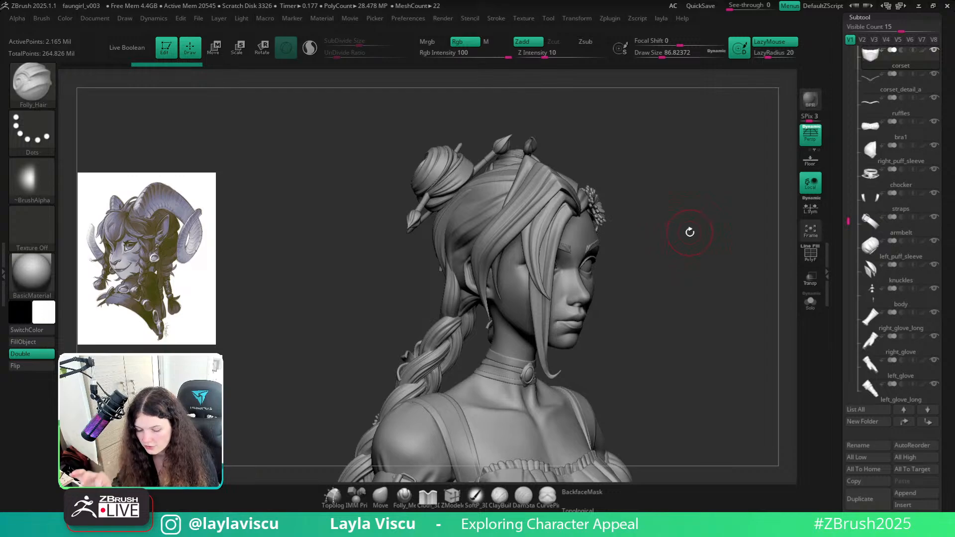
{"action": "mouse_move", "coordinate": [689, 232]}
{"action": "left_mouse_down"}
{"action": "mouse_move", "coordinate": [712, 237]}
{"action": "mouse_move", "coordinate": [725, 256]}
{"action": "mouse_move", "coordinate": [696, 279]}
{"action": "left_mouse_up"}
{"action": "mouse_move", "coordinate": [625, 309]}
{"action": "right_mouse_down", "text": "ctrl"}
{"action": "mouse_move", "coordinate": [559, 331]}
{"action": "mouse_move", "coordinate": [625, 236]}
{"action": "right_mouse_up", "text": "ctrl"}
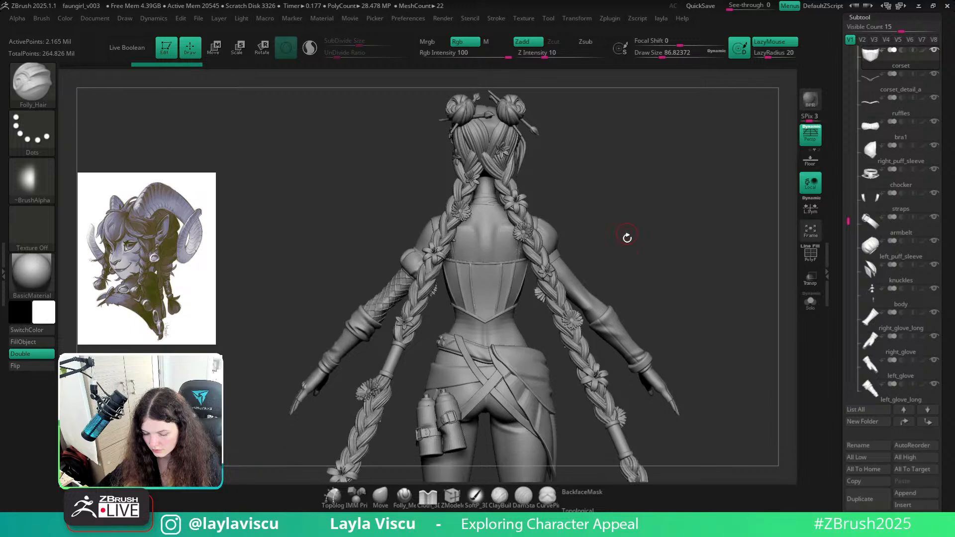
{"action": "mouse_move", "coordinate": [624, 236]}
{"action": "left_mouse_down"}
{"action": "mouse_move", "coordinate": [689, 257]}
{"action": "mouse_move", "coordinate": [717, 231]}
{"action": "mouse_move", "coordinate": [727, 239]}
{"action": "left_mouse_up"}
{"action": "key", "text": "ctrl"}
{"action": "right_click_drag", "start_coordinate": [712, 254], "coordinate": [603, 185], "text": "ctrl"}
Turn the polypaint display back on for all the character's subtools
{"action": "left_click", "coordinate": [934, 52], "text": "ctrl+shift"}
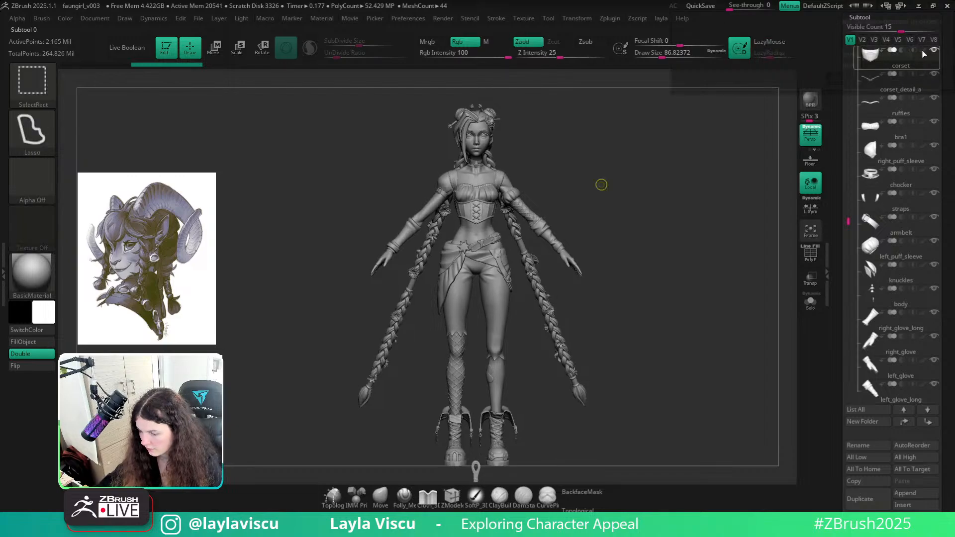
{"action": "left_click", "coordinate": [839, 78]}
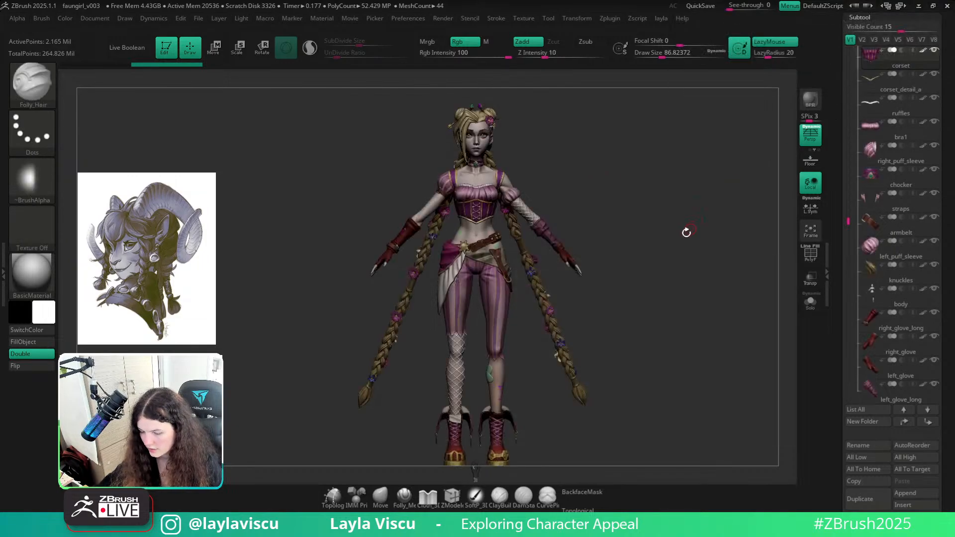
{"action": "mouse_move", "coordinate": [687, 231]}
{"action": "left_mouse_down"}
{"action": "mouse_move", "coordinate": [655, 245]}
{"action": "mouse_move", "coordinate": [666, 260]}
{"action": "mouse_move", "coordinate": [692, 259]}
{"action": "left_mouse_up"}
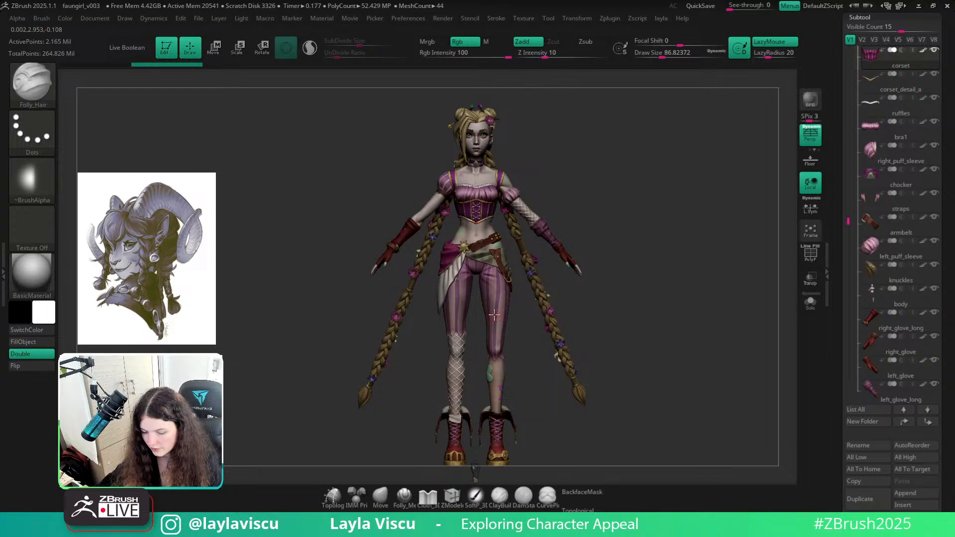
Apply the Flat Color material and view the character's painted colours unshaded up close
{"action": "left_click", "coordinate": [42, 268]}
{"action": "left_click", "coordinate": [451, 332]}
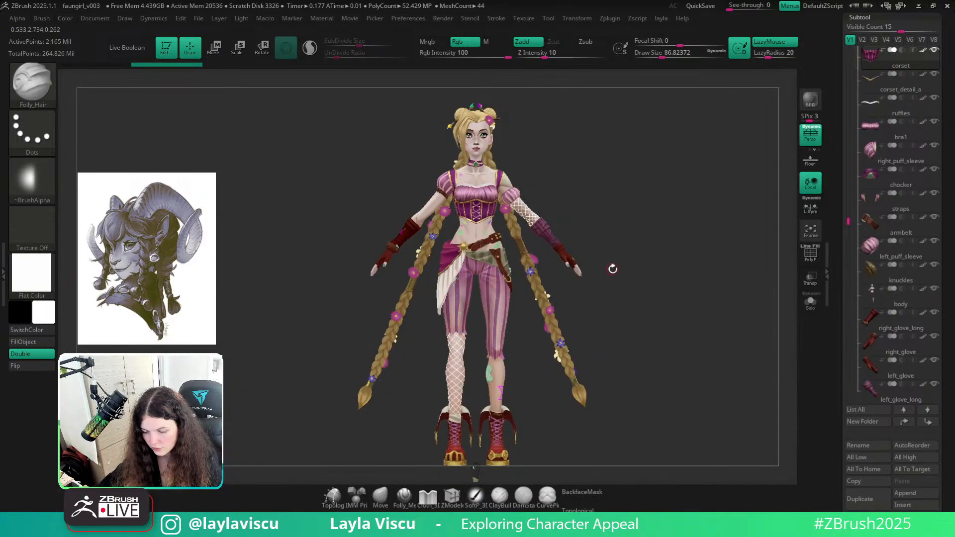
{"action": "left_click_drag", "start_coordinate": [611, 270], "coordinate": [597, 276]}
{"action": "right_click_drag", "start_coordinate": [597, 275], "coordinate": [588, 310], "text": "ctrl"}
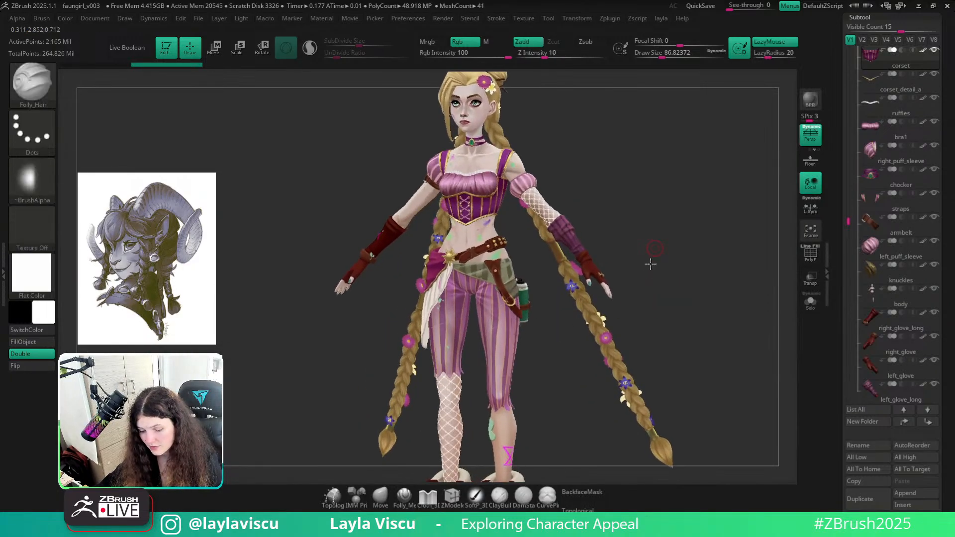
{"action": "right_click_drag", "start_coordinate": [650, 263], "coordinate": [642, 302], "text": "alt"}
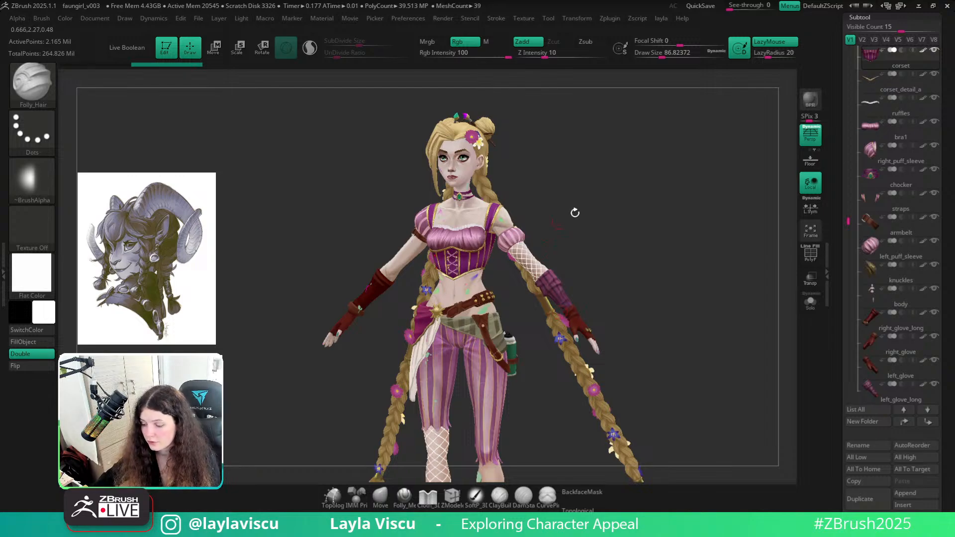
Look through the character's subtool list and try to subdivide the selected corset
{"action": "mouse_move", "coordinate": [856, 214]}
{"action": "left_mouse_down"}
{"action": "mouse_move", "coordinate": [856, 110]}
{"action": "mouse_move", "coordinate": [851, 272]}
{"action": "left_mouse_up"}
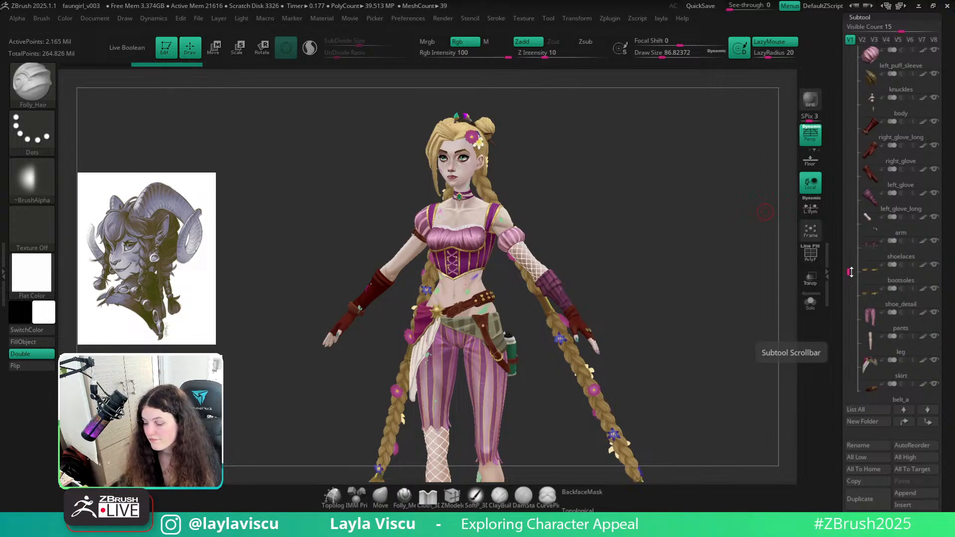
{"action": "left_click_drag", "start_coordinate": [851, 272], "coordinate": [853, 69]}
{"action": "left_click_drag", "start_coordinate": [844, 145], "coordinate": [844, 216]}
{"action": "key", "text": "ctrl+d"}
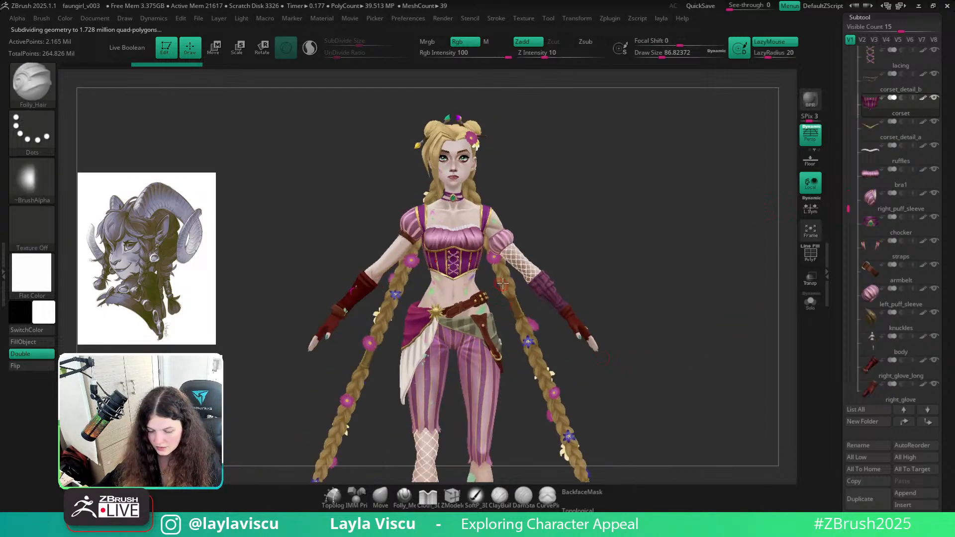
Apply the SkinShade4 material to the character and view the full figure from the front
{"action": "mouse_move", "coordinate": [666, 257]}
{"action": "left_mouse_down"}
{"action": "mouse_move", "coordinate": [573, 267]}
{"action": "mouse_move", "coordinate": [709, 275]}
{"action": "mouse_move", "coordinate": [669, 309]}
{"action": "left_mouse_up"}
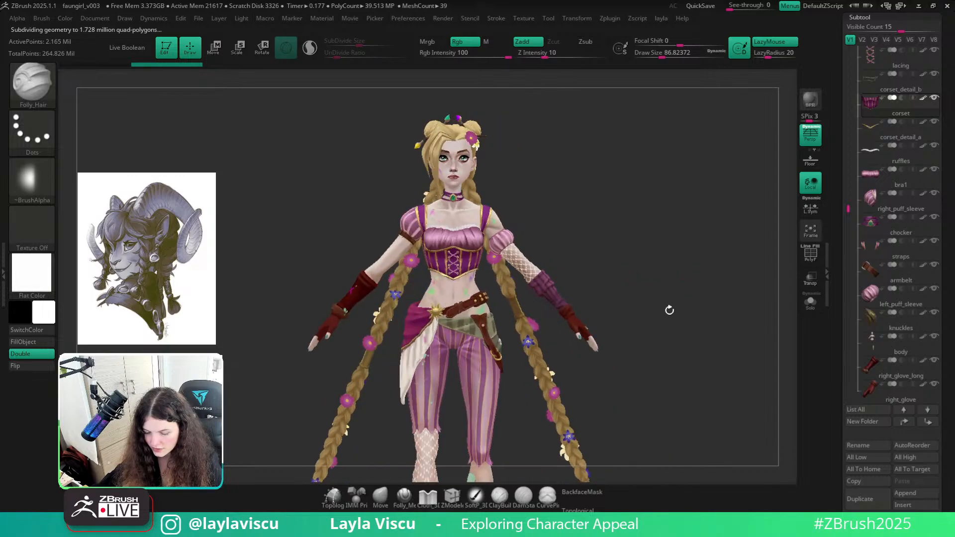
{"action": "left_click", "coordinate": [41, 277]}
{"action": "left_click", "coordinate": [374, 182]}
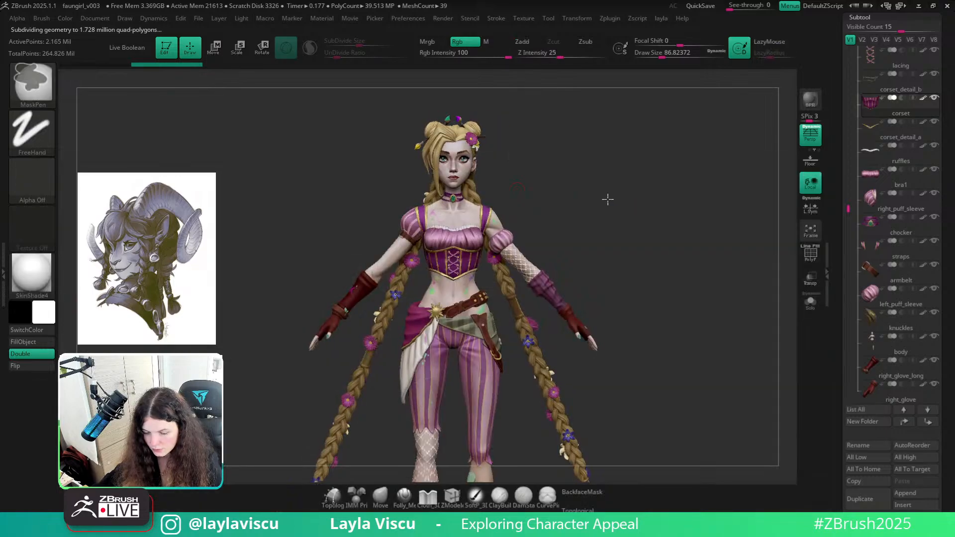
{"action": "right_click_drag", "start_coordinate": [608, 198], "coordinate": [572, 208], "text": "ctrl"}
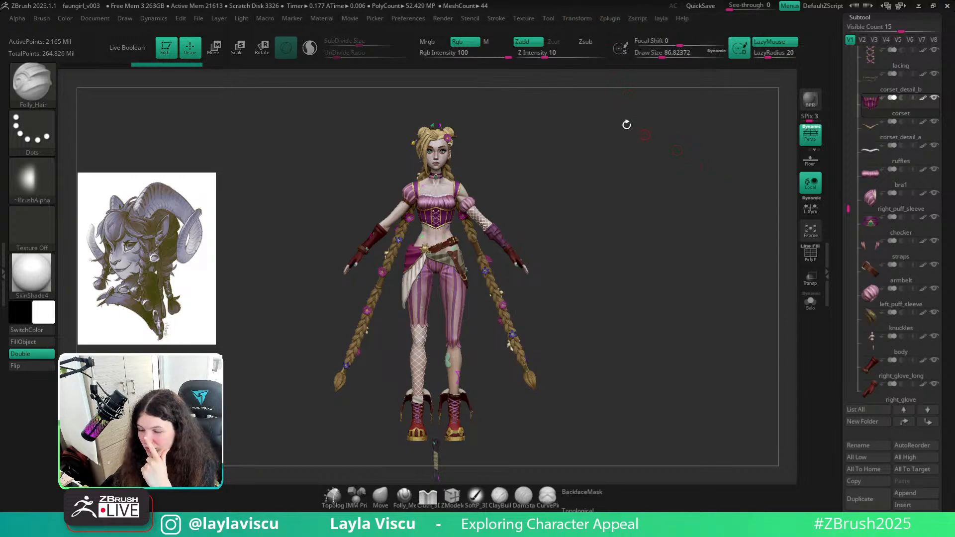
Look over the FBX ExportImport plugin options and open the Scale Master plugin's settings
{"action": "left_click", "coordinate": [610, 19]}
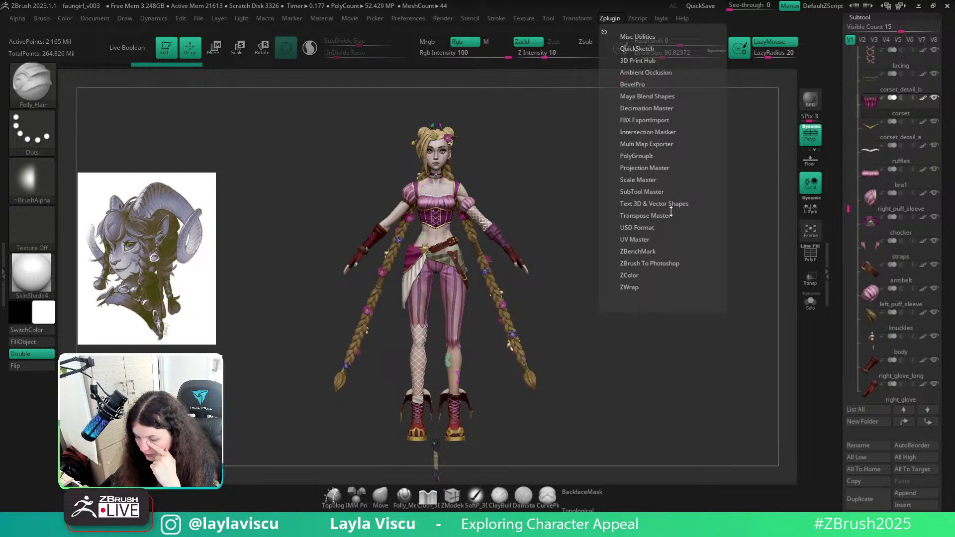
{"action": "left_click_drag", "start_coordinate": [657, 208], "coordinate": [656, 197]}
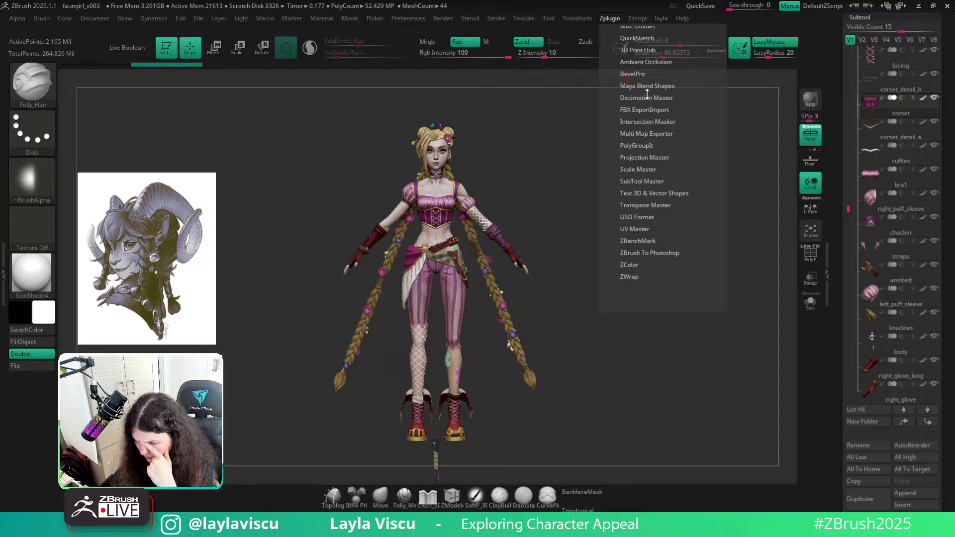
{"action": "left_click_drag", "start_coordinate": [645, 51], "coordinate": [650, 72]}
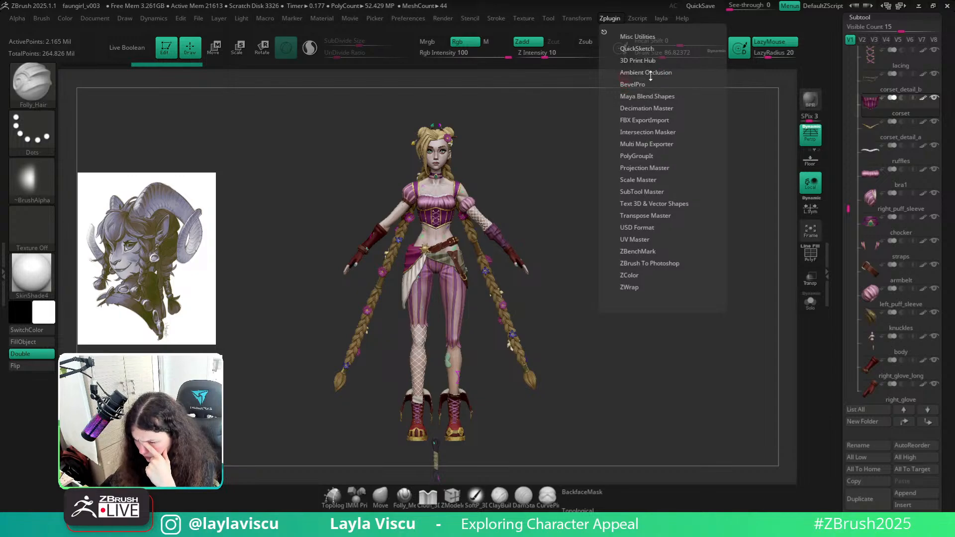
{"action": "left_click", "coordinate": [640, 120]}
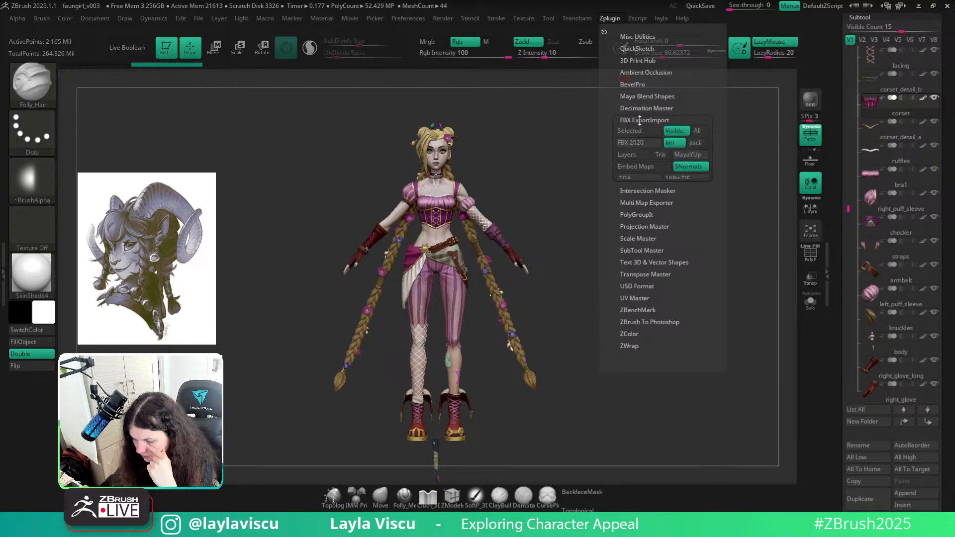
{"action": "scroll", "coordinate": [661, 234], "scroll_direction": "down", "scroll_amount": 2}
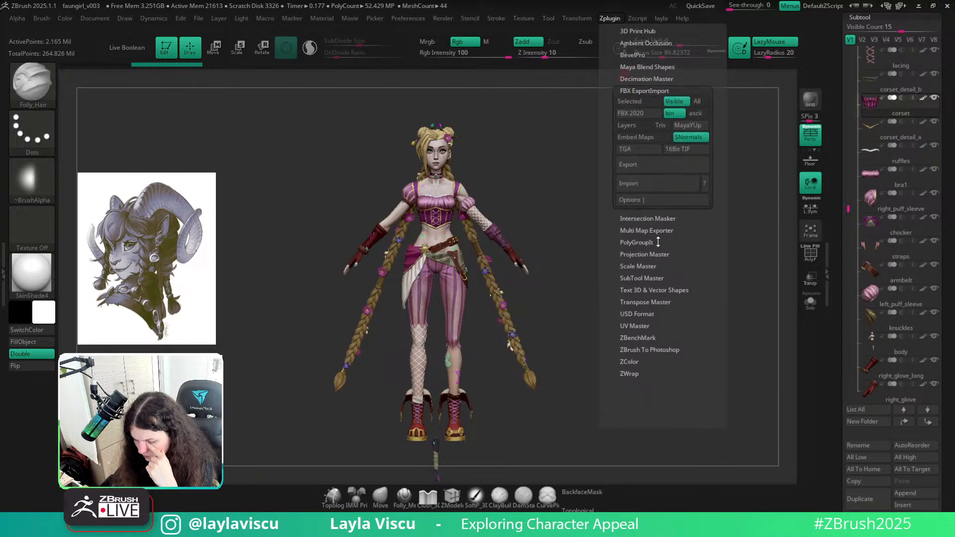
{"action": "left_click", "coordinate": [641, 267]}
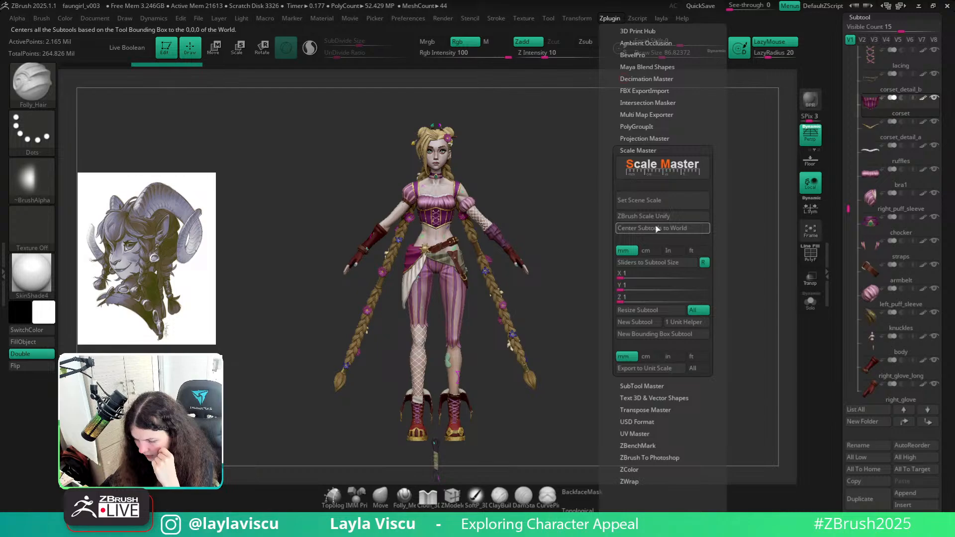
{"action": "scroll", "coordinate": [712, 204], "scroll_direction": "down", "scroll_amount": 2}
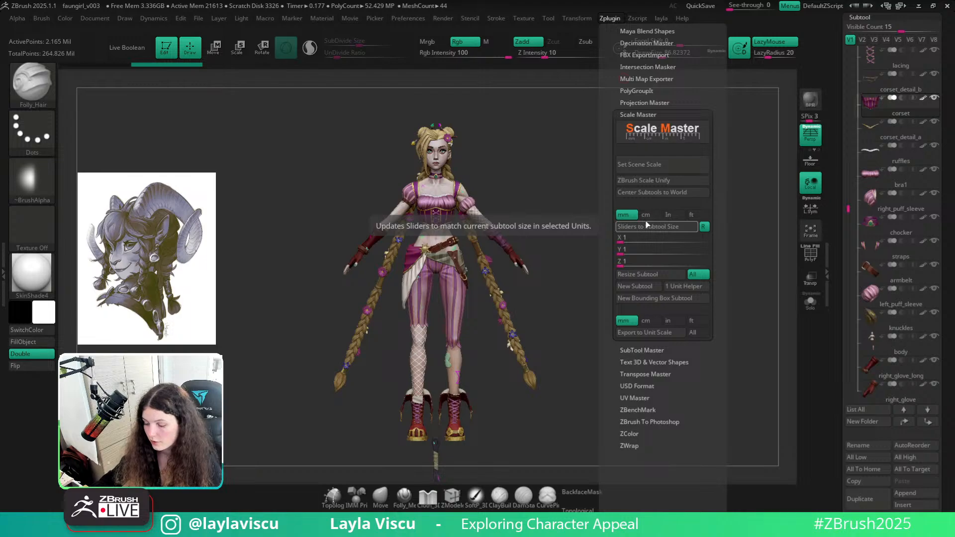
Create an untitled folder starting from the pants1 subtool and group the other hidden subtools above the transferred folder into it
{"action": "left_click_drag", "start_coordinate": [849, 209], "coordinate": [852, 52]}
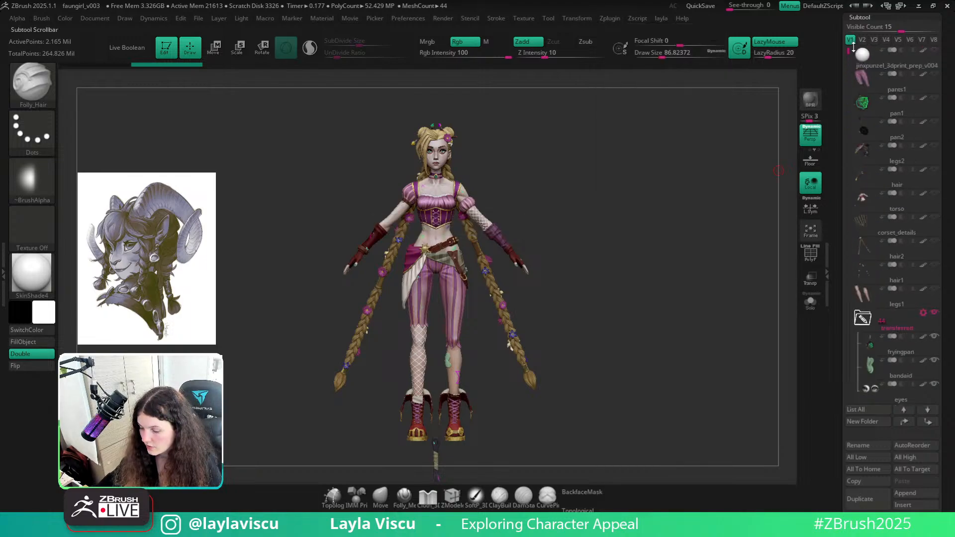
{"action": "mouse_move", "coordinate": [886, 97]}
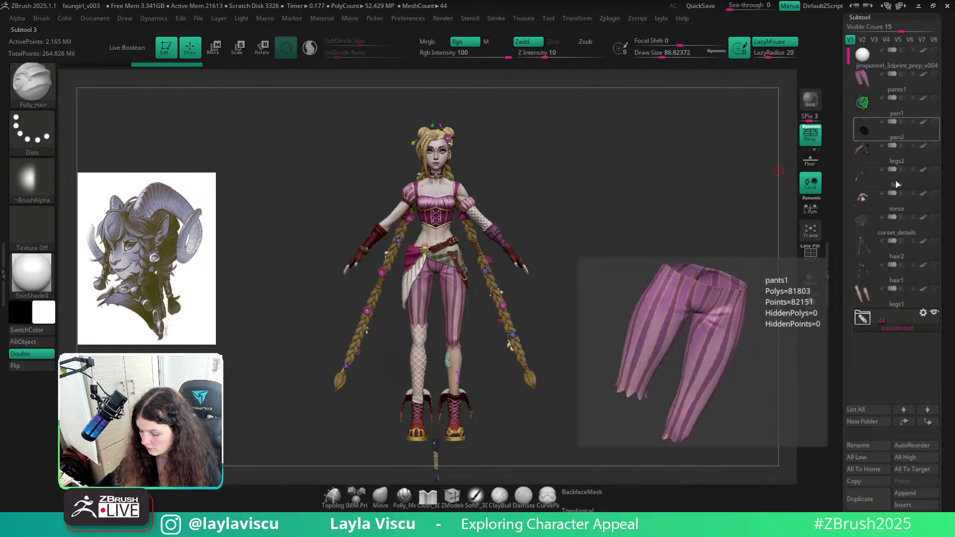
{"action": "left_click", "coordinate": [883, 80]}
{"action": "left_click", "coordinate": [862, 421]}
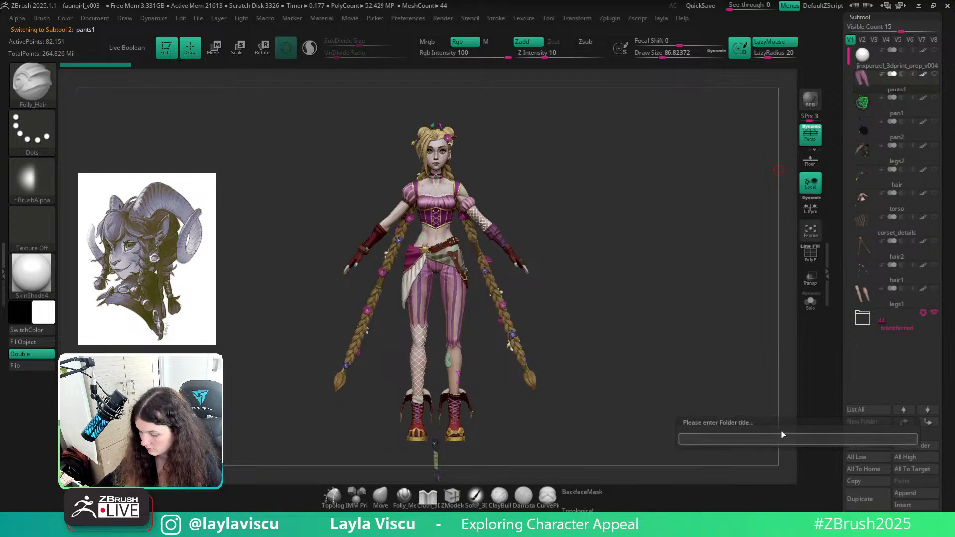
{"action": "key", "text": "Return"}
{"action": "left_click_drag", "start_coordinate": [892, 147], "coordinate": [873, 330]}
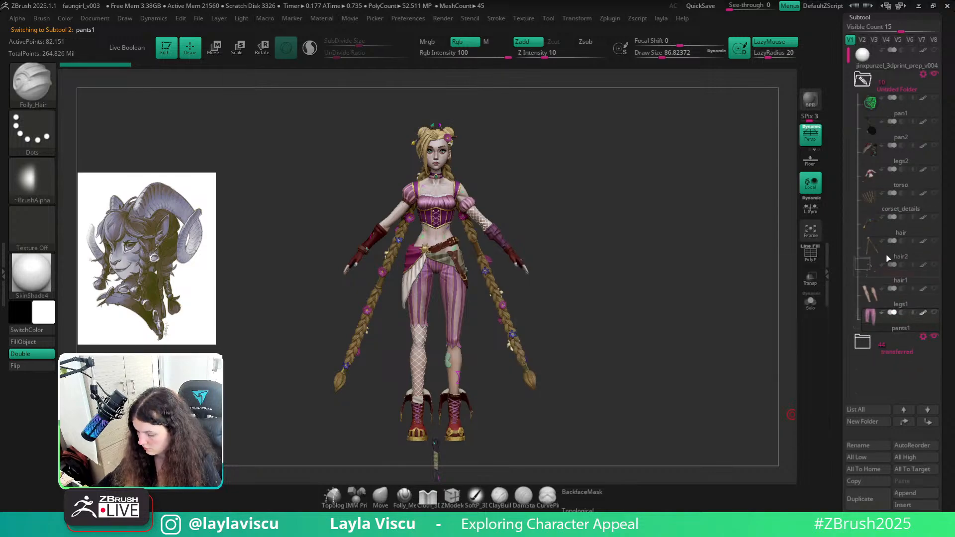
Hide the untitled folder and collapse both it and the transferred folder in the subtool list
{"action": "scroll", "coordinate": [849, 90], "scroll_direction": "down", "scroll_amount": 7}
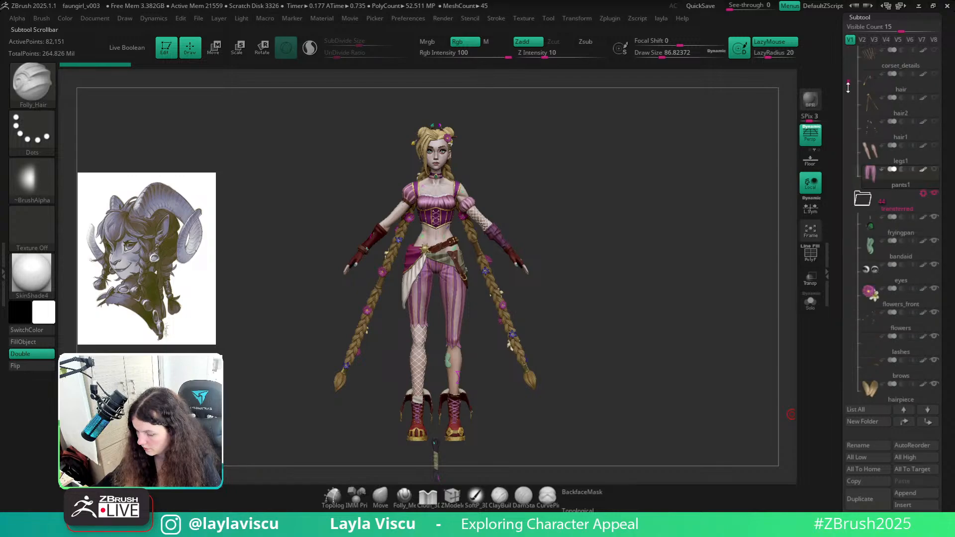
{"action": "left_click_drag", "start_coordinate": [848, 90], "coordinate": [848, 49]}
{"action": "left_click", "coordinate": [863, 80]}
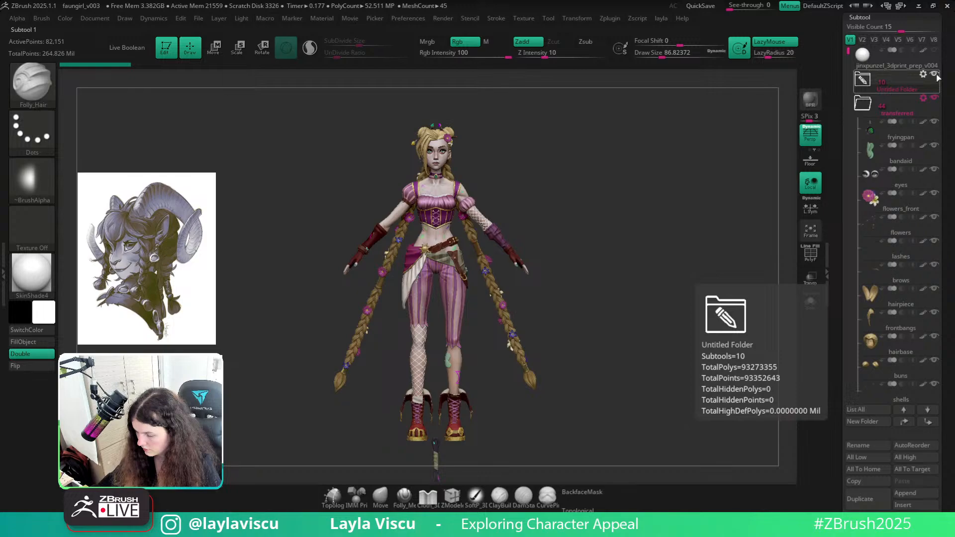
{"action": "left_click", "coordinate": [904, 125]}
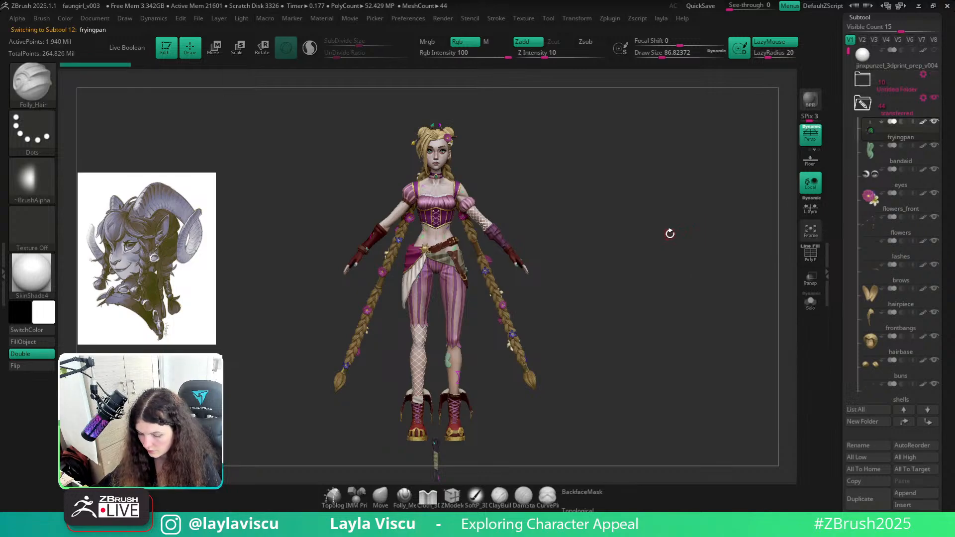
{"action": "key", "text": "shift"}
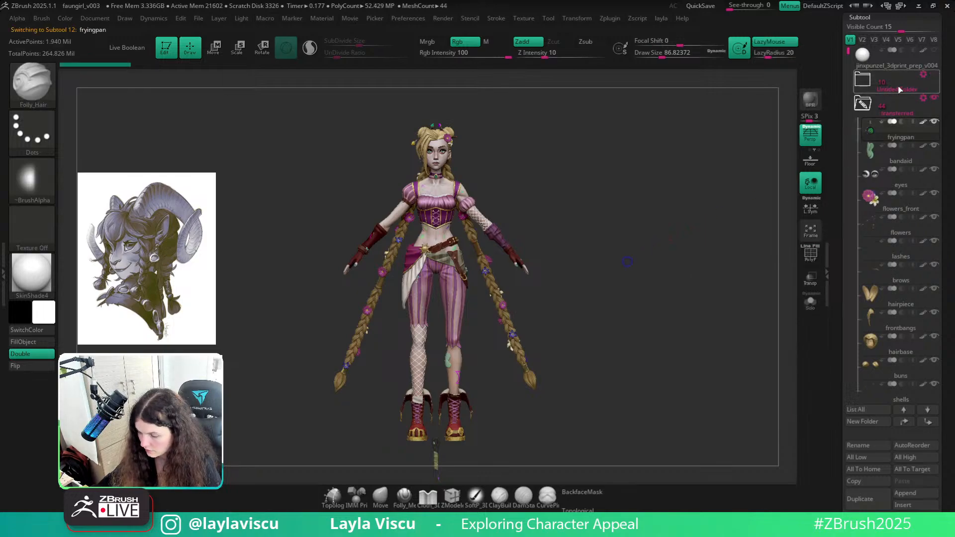
{"action": "left_click", "coordinate": [898, 89]}
{"action": "left_click", "coordinate": [862, 105]}
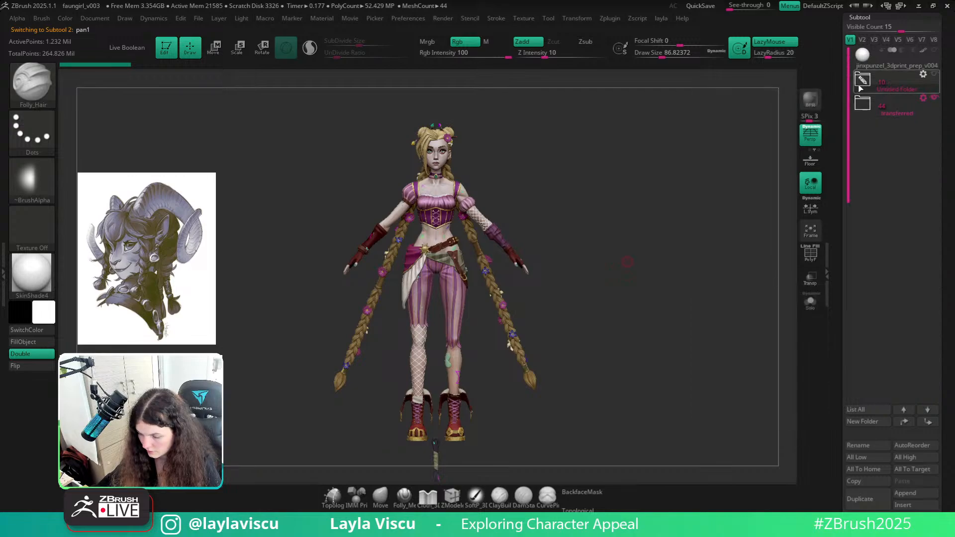
{"action": "left_click", "coordinate": [862, 80]}
{"action": "left_click", "coordinate": [862, 81]}
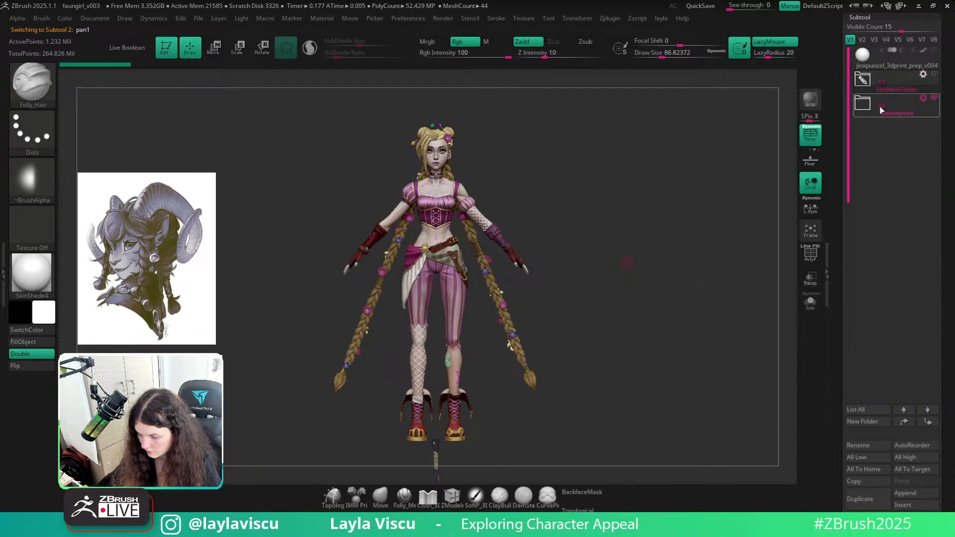
Make the transferred folder active and run Transpose Set on it, framing the character down to its feet
{"action": "key", "text": "shift+f"}
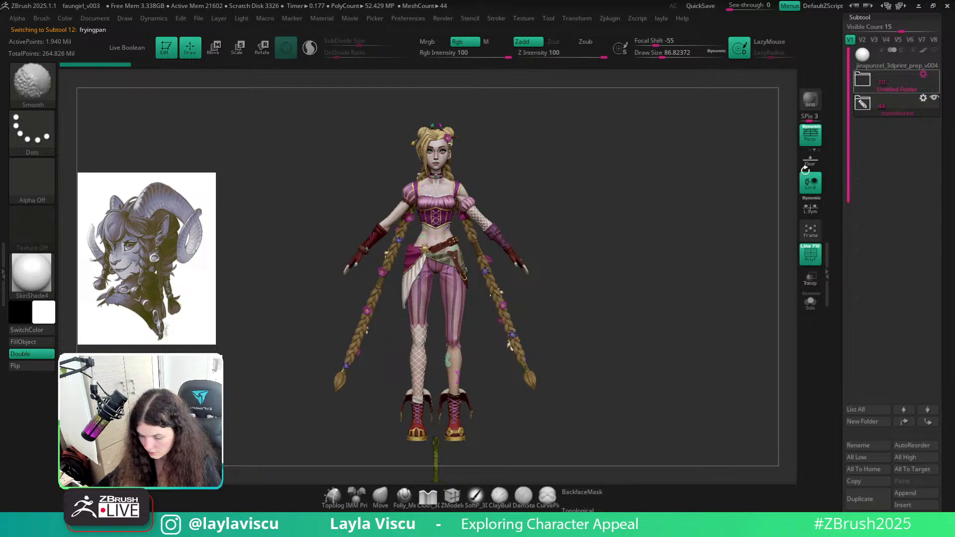
{"action": "mouse_move", "coordinate": [918, 103]}
{"action": "left_click", "coordinate": [862, 80]}
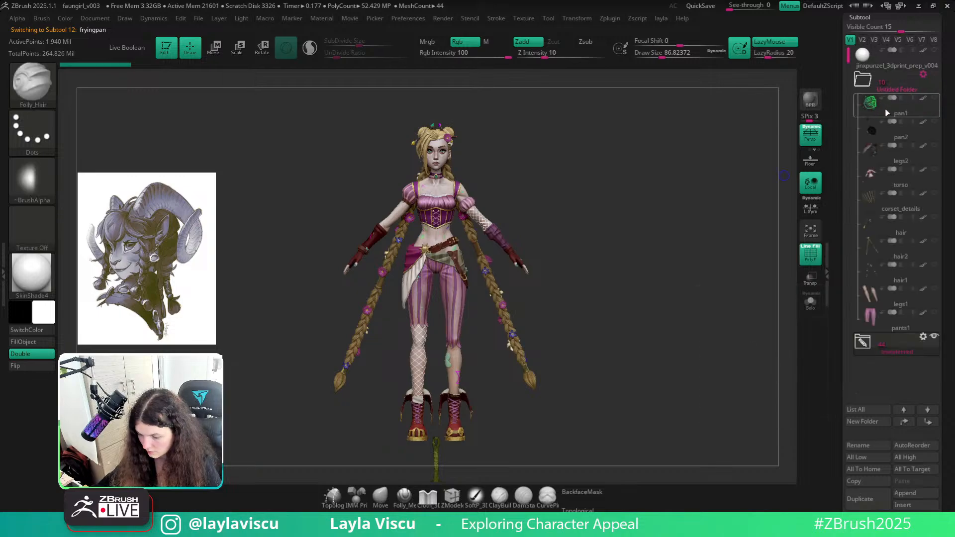
{"action": "left_click", "coordinate": [866, 344]}
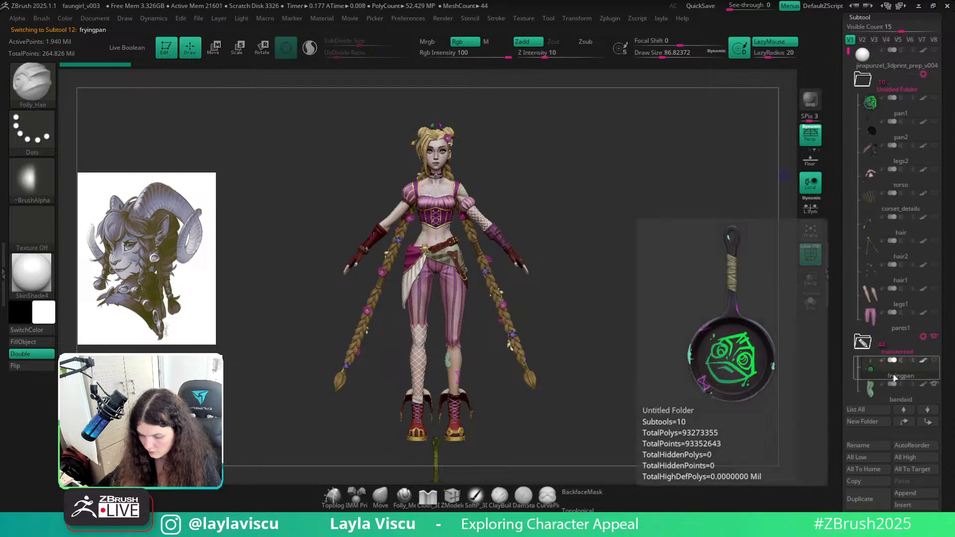
{"action": "left_click", "coordinate": [863, 80]}
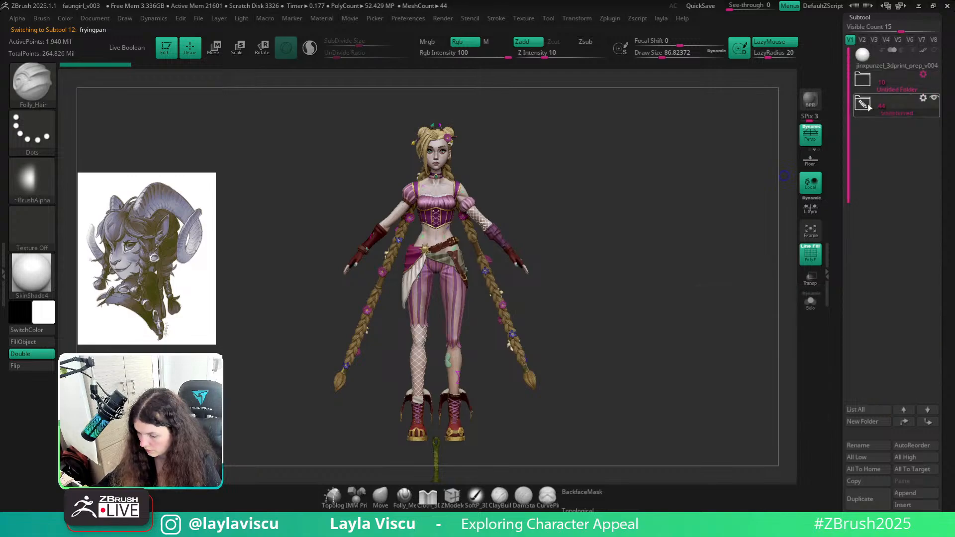
{"action": "left_click", "coordinate": [923, 98]}
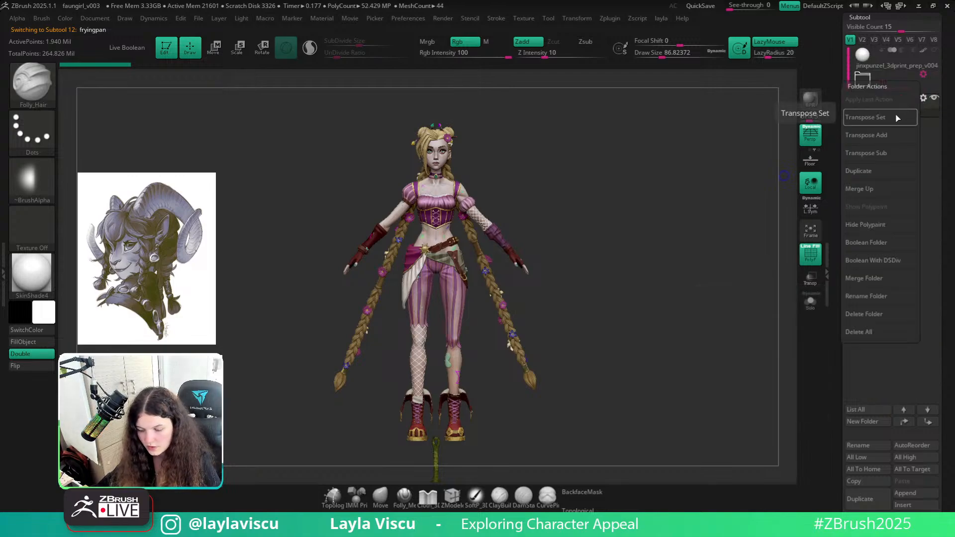
{"action": "left_click", "coordinate": [899, 117]}
{"action": "left_click_drag", "start_coordinate": [582, 426], "coordinate": [577, 389], "text": "alt"}
{"action": "left_click_drag", "start_coordinate": [435, 385], "coordinate": [435, 347], "text": "alt"}
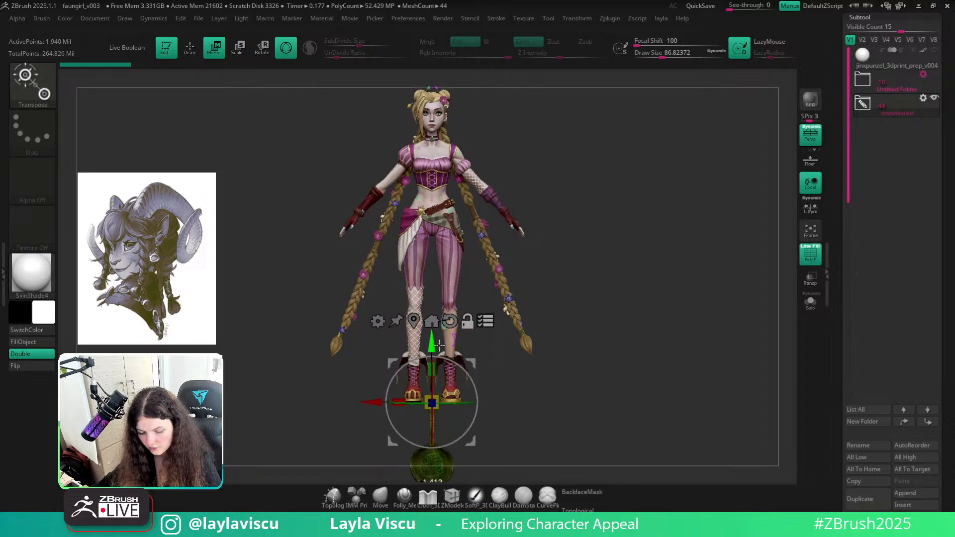
Insert a cube as a new subtool and select it for transforming
{"action": "left_click", "coordinate": [903, 505]}
{"action": "left_click", "coordinate": [528, 462]}
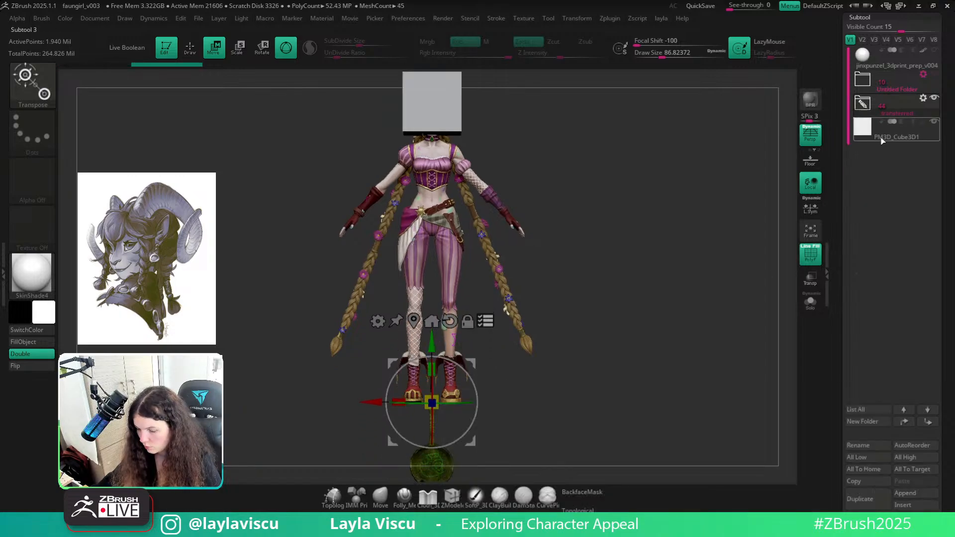
{"action": "left_click", "coordinate": [881, 136]}
{"action": "right_click_drag", "start_coordinate": [595, 269], "coordinate": [575, 202], "text": "ctrl"}
{"action": "left_click_drag", "start_coordinate": [575, 202], "coordinate": [575, 293], "text": "alt"}
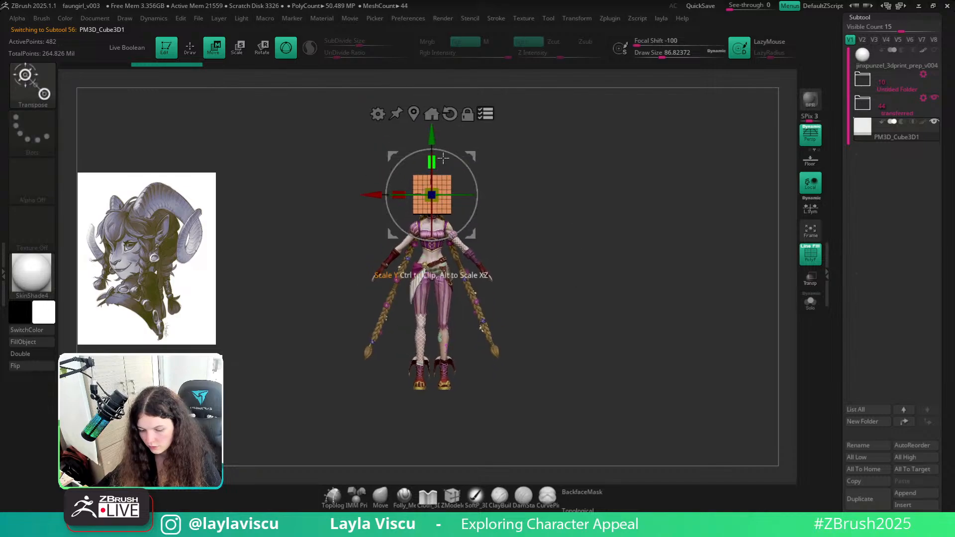
Stretch the cube vertically into a very tall post and raise it so its base sits near the character's feet
{"action": "left_click_drag", "start_coordinate": [434, 163], "coordinate": [427, 71]}
{"action": "right_click_drag", "start_coordinate": [427, 149], "coordinate": [427, 109], "text": "ctrl"}
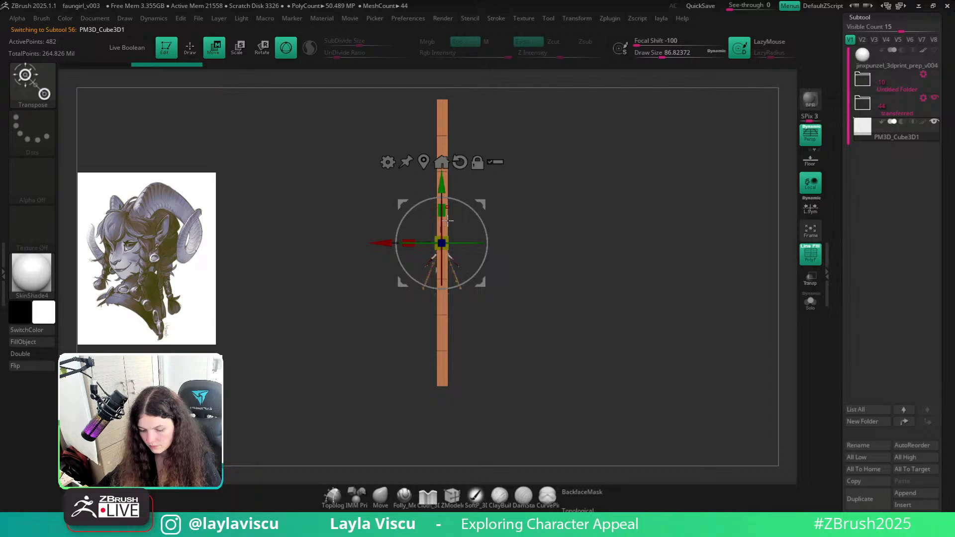
{"action": "left_click_drag", "start_coordinate": [441, 210], "coordinate": [432, 43]}
{"action": "right_click_drag", "start_coordinate": [644, 169], "coordinate": [633, 243], "text": "alt"}
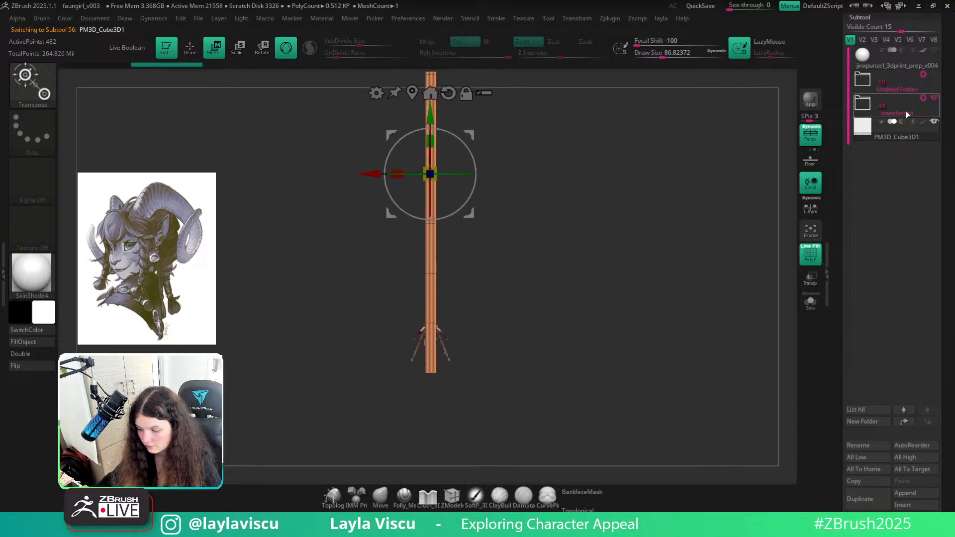
Reselect the transferred folder and run Transpose Set on it with Solo mode briefly on
{"action": "left_click", "coordinate": [906, 113]}
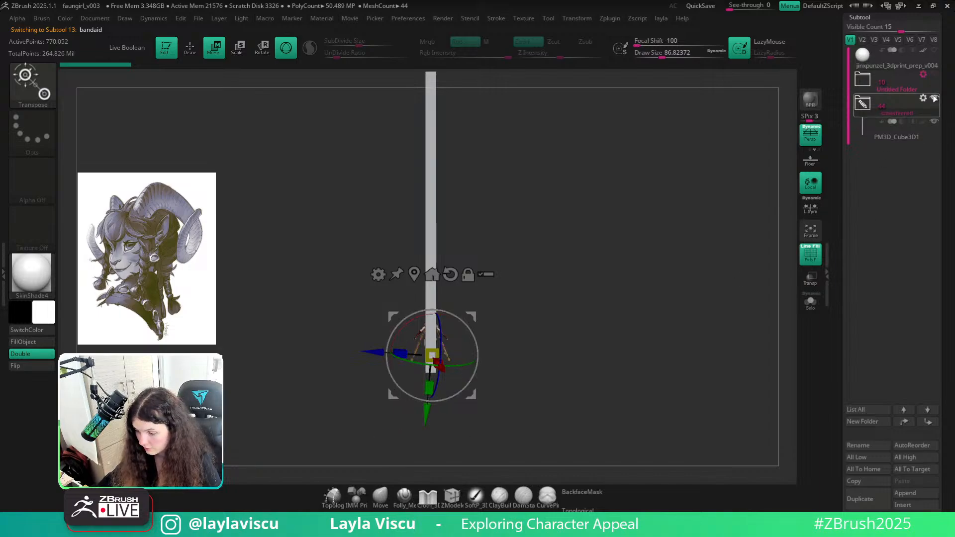
{"action": "left_click", "coordinate": [810, 301]}
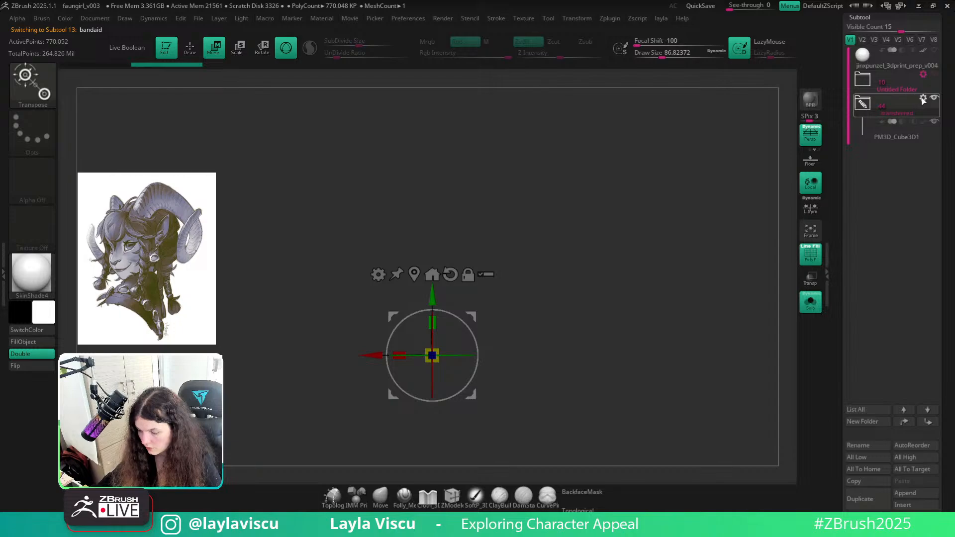
{"action": "left_click", "coordinate": [922, 100]}
{"action": "left_click", "coordinate": [891, 119]}
{"action": "left_click", "coordinate": [809, 305]}
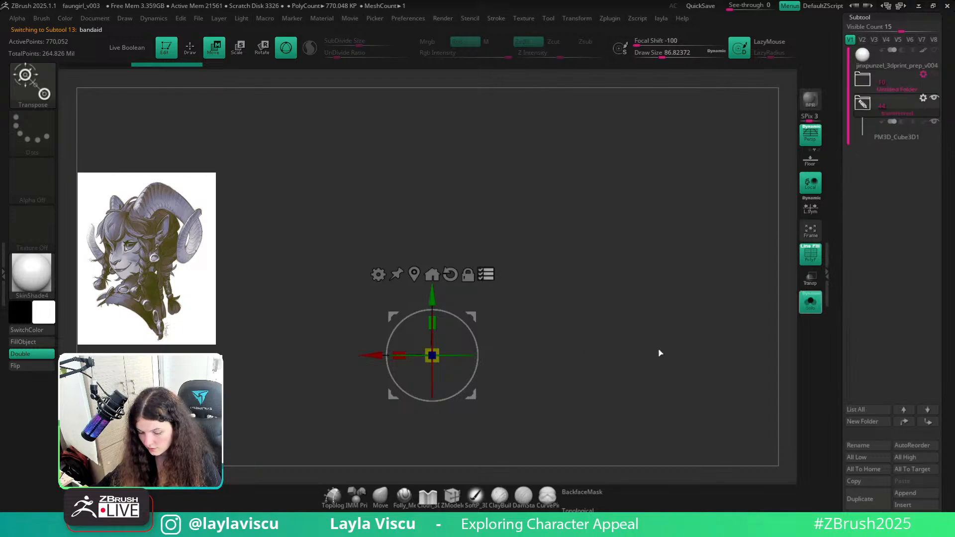
View the character's legs from the side and hide the cube post
{"action": "right_click_drag", "start_coordinate": [484, 409], "coordinate": [484, 448], "text": "ctrl"}
{"action": "right_click_drag", "start_coordinate": [505, 387], "coordinate": [564, 321], "text": "alt"}
{"action": "right_click_drag", "start_coordinate": [564, 321], "coordinate": [540, 407], "text": "ctrl"}
{"action": "right_click_drag", "start_coordinate": [610, 330], "coordinate": [627, 269], "text": "alt"}
{"action": "right_click_drag", "start_coordinate": [611, 330], "coordinate": [686, 330]}
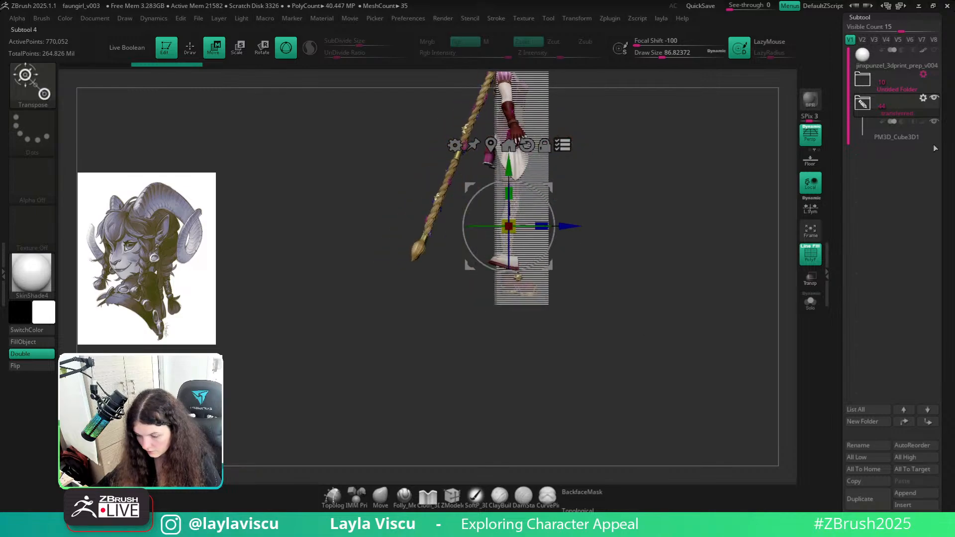
{"action": "left_click", "coordinate": [934, 122]}
Move the gizmo down to about the level of the boot soles in side view and turn off perspective
{"action": "right_click_drag", "start_coordinate": [518, 164], "coordinate": [516, 197], "text": "ctrl"}
{"action": "left_click_drag", "start_coordinate": [513, 185], "coordinate": [520, 297], "text": "alt"}
{"action": "right_click_drag", "start_coordinate": [509, 358], "coordinate": [706, 447], "text": "ctrl"}
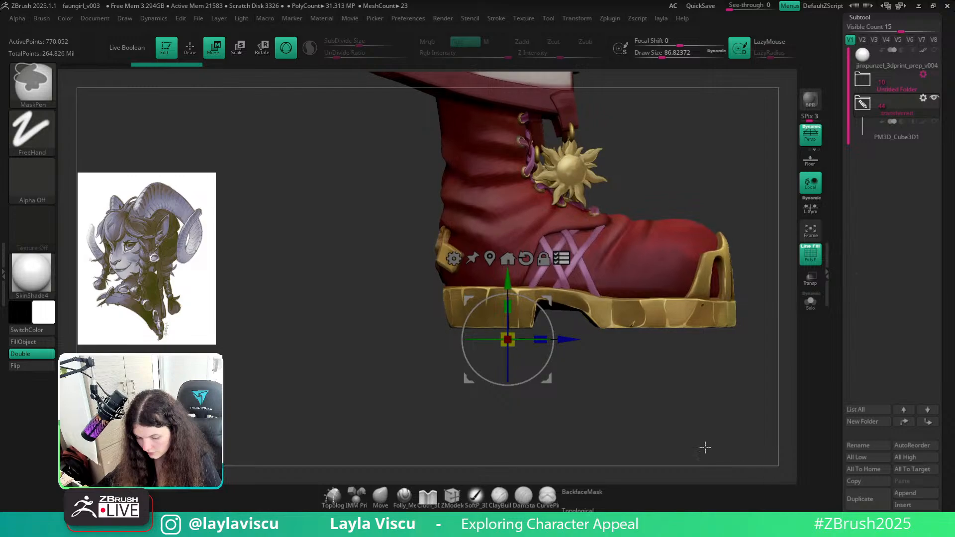
{"action": "right_click_drag", "start_coordinate": [512, 147], "coordinate": [656, 352], "text": "alt"}
{"action": "right_click_drag", "start_coordinate": [753, 347], "coordinate": [684, 75], "text": "alt"}
{"action": "left_click", "coordinate": [807, 135]}
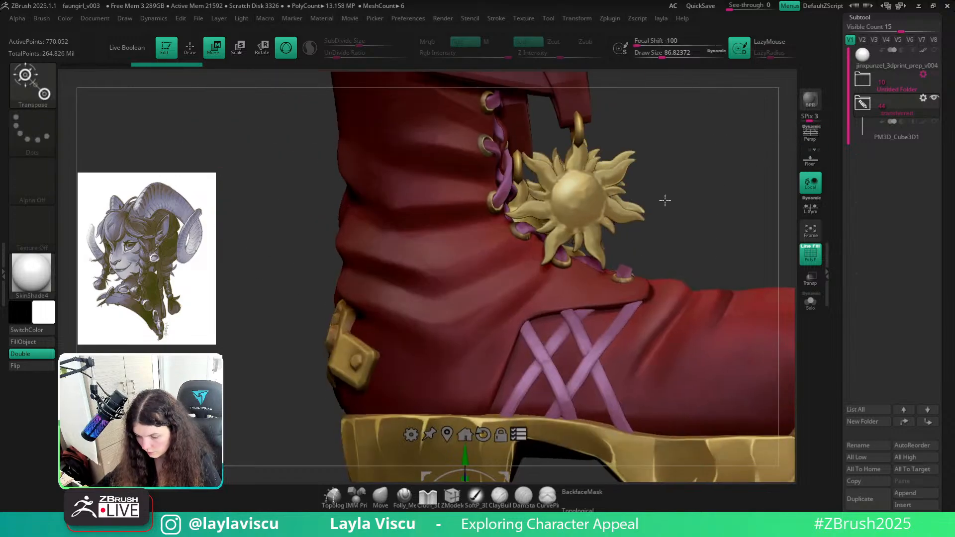
Reposition the gizmo at the bottom of the boot soles, centred between the character's two feet
{"action": "right_click_drag", "start_coordinate": [665, 200], "coordinate": [648, 61], "text": "ctrl"}
{"action": "left_click_drag", "start_coordinate": [464, 296], "coordinate": [464, 282], "text": "alt"}
{"action": "right_click_drag", "start_coordinate": [464, 281], "coordinate": [542, 442], "text": "ctrl"}
{"action": "left_click", "coordinate": [447, 258]}
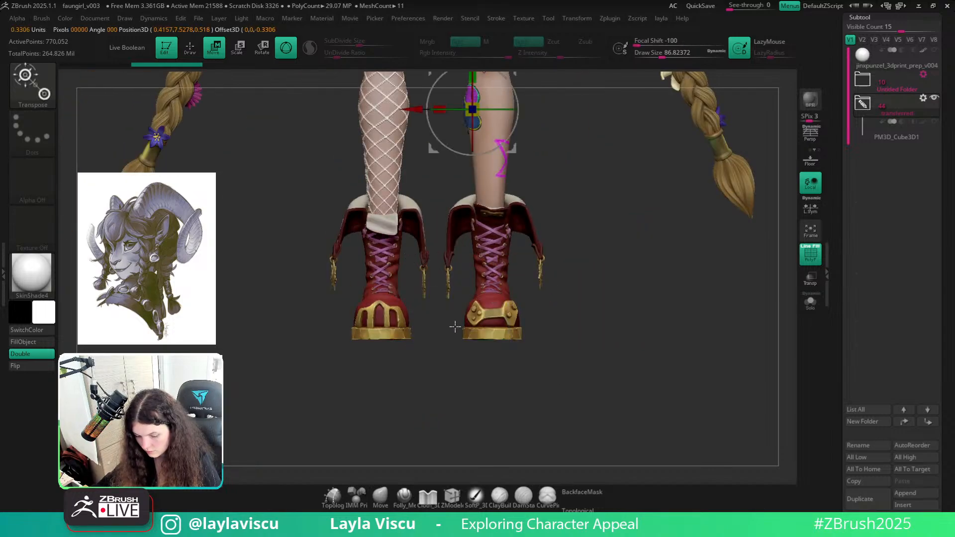
{"action": "right_click_drag", "start_coordinate": [532, 157], "coordinate": [560, 237], "text": "alt"}
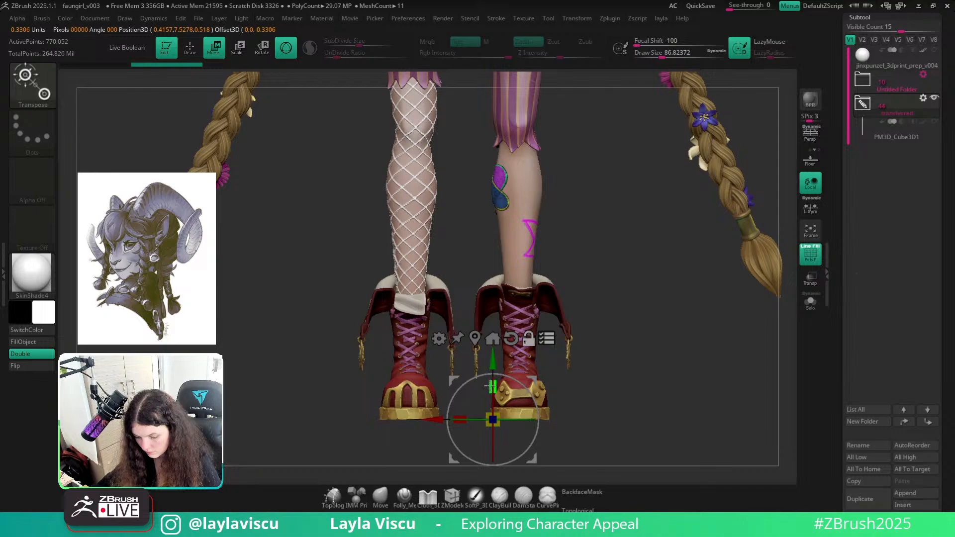
{"action": "left_click_drag", "start_coordinate": [439, 414], "coordinate": [411, 414], "text": "alt"}
{"action": "right_click_drag", "start_coordinate": [412, 414], "coordinate": [776, 278], "text": "ctrl"}
Show the cube post again and scale the whole character down uniformly from the gizmo at its feet
{"action": "left_click", "coordinate": [934, 123]}
{"action": "right_click_drag", "start_coordinate": [552, 378], "coordinate": [470, 430], "text": "ctrl"}
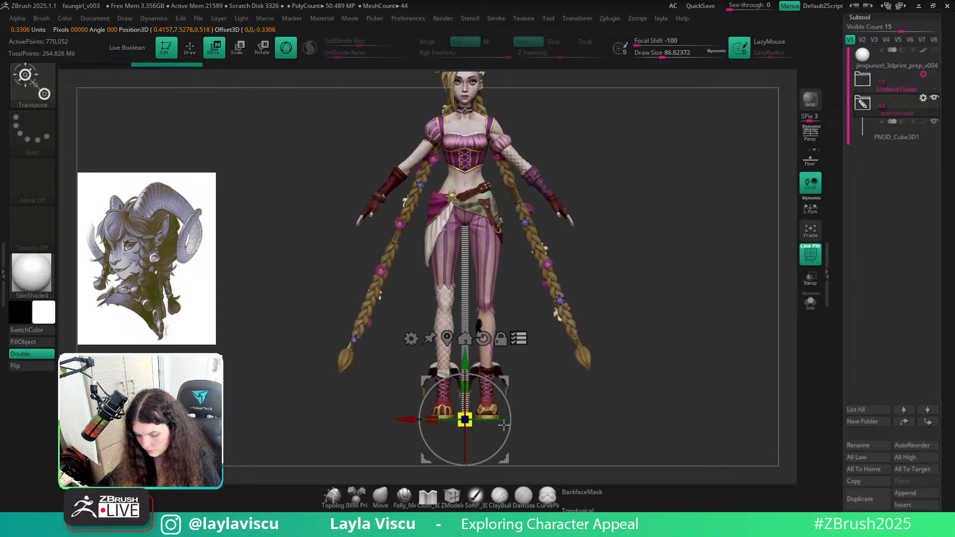
{"action": "left_click_drag", "start_coordinate": [482, 423], "coordinate": [488, 422]}
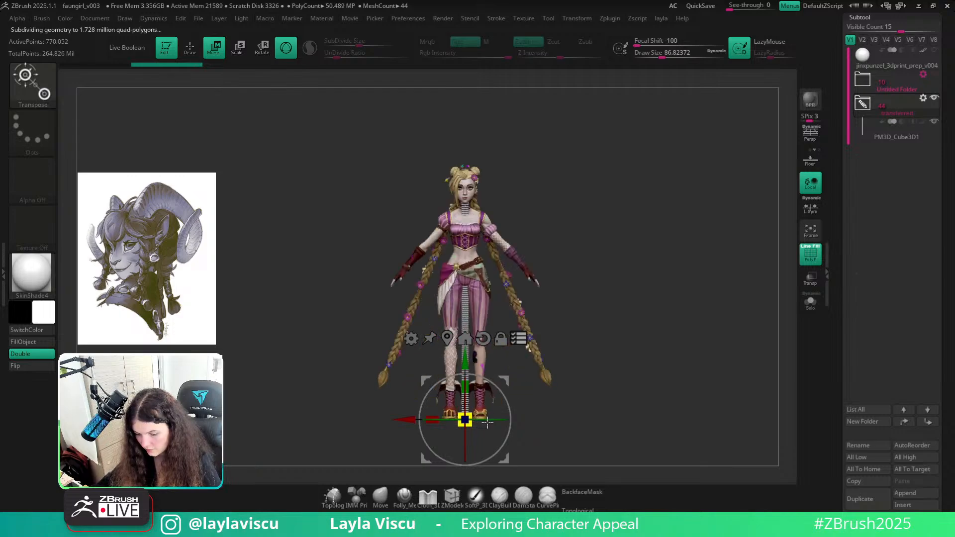
{"action": "left_click_drag", "start_coordinate": [633, 309], "coordinate": [669, 301]}
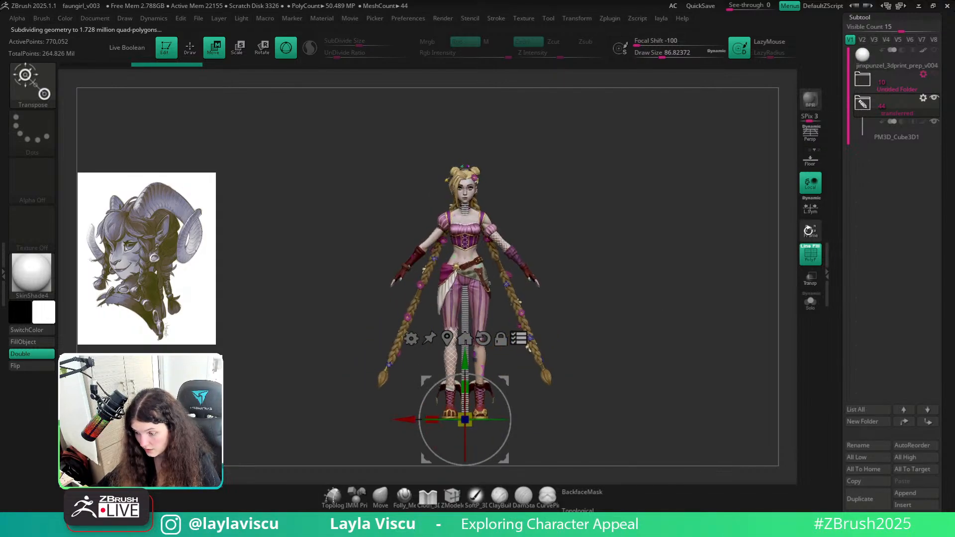
Expand the transferred folder and look through its subtools and the tool's available commands
{"action": "left_click", "coordinate": [865, 103]}
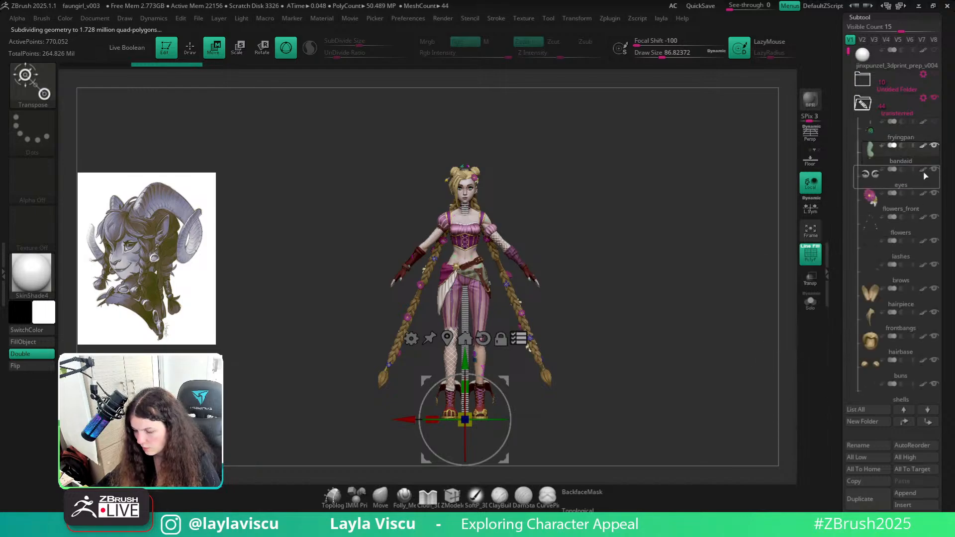
{"action": "mouse_move", "coordinate": [915, 154]}
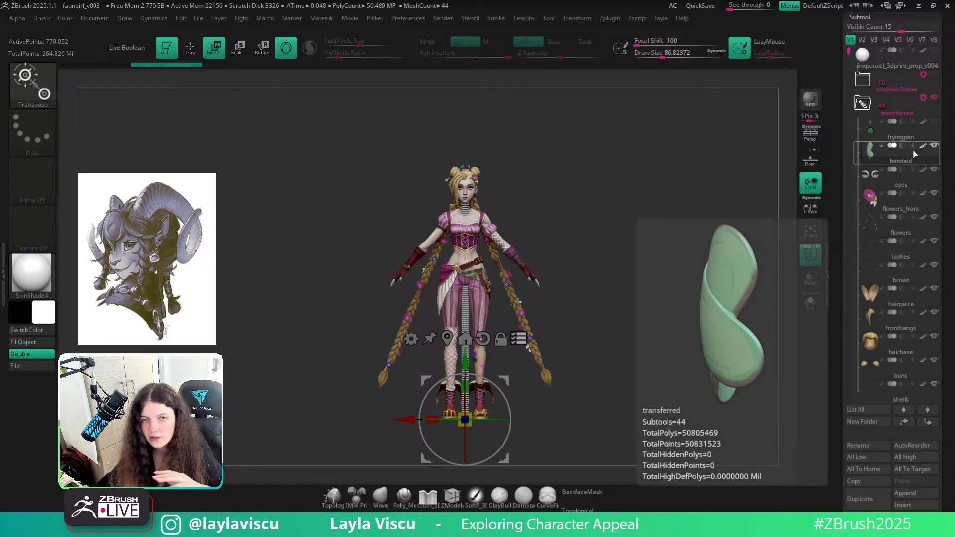
{"action": "scroll", "coordinate": [881, 299], "scroll_direction": "down", "scroll_amount": 5}
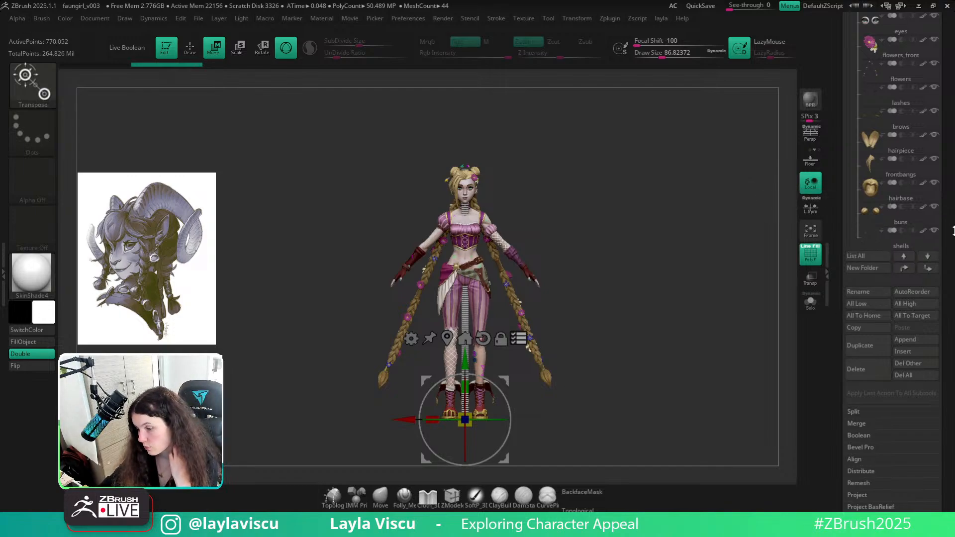
{"action": "scroll", "coordinate": [953, 266], "scroll_direction": "up", "scroll_amount": 10}
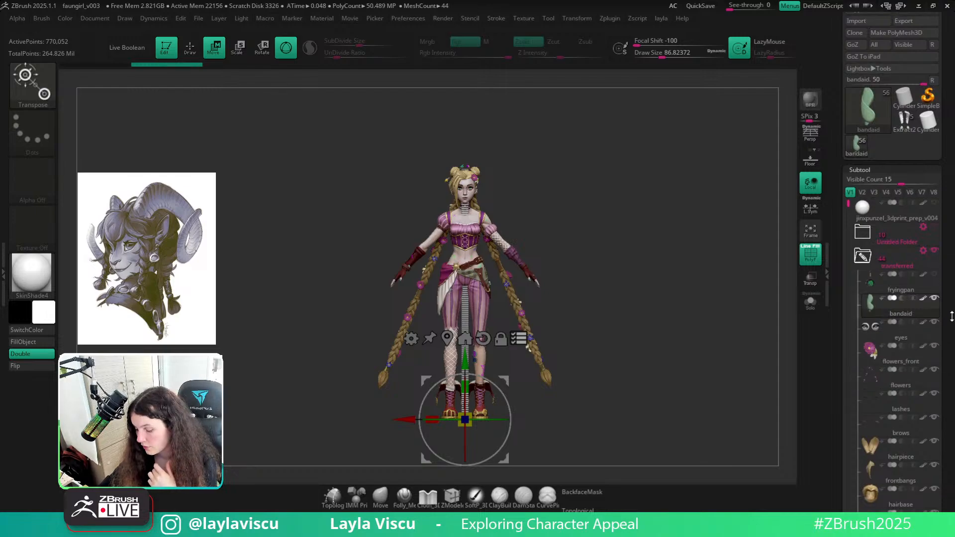
Switch to the horned faun bust tool and set the Scale Master size units to centimetres
{"action": "left_click", "coordinate": [905, 121]}
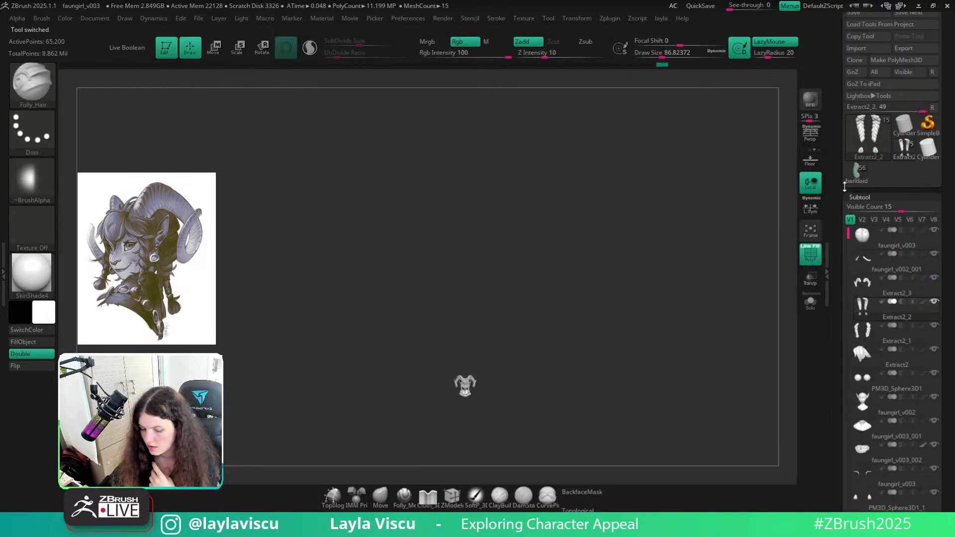
{"action": "right_click_drag", "start_coordinate": [457, 404], "coordinate": [563, 472], "text": "ctrl"}
{"action": "mouse_move", "coordinate": [558, 427]}
{"action": "right_mouse_down", "text": "alt"}
{"action": "mouse_move", "coordinate": [512, 330]}
{"action": "mouse_move", "coordinate": [502, 348]}
{"action": "right_mouse_up", "text": "alt"}
{"action": "left_click", "coordinate": [612, 19]}
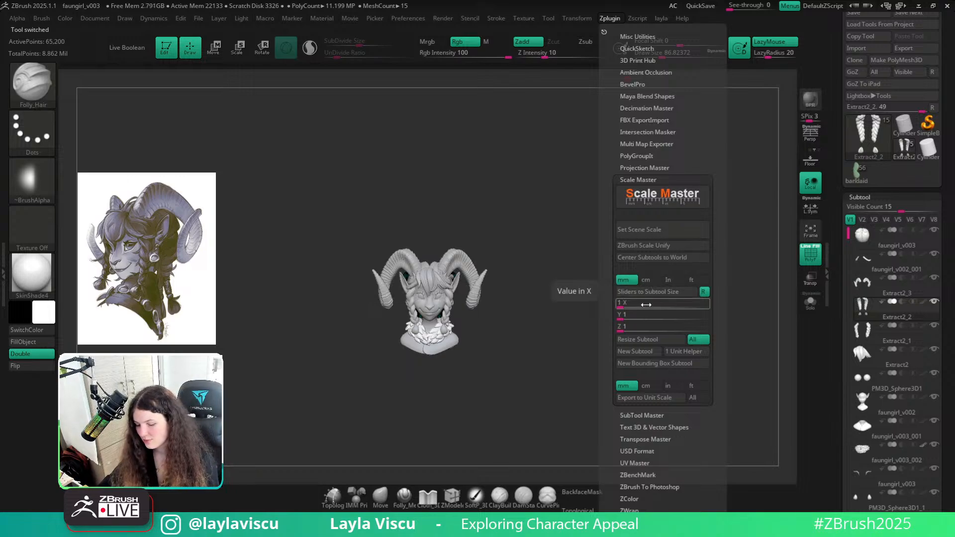
{"action": "left_click", "coordinate": [650, 279]}
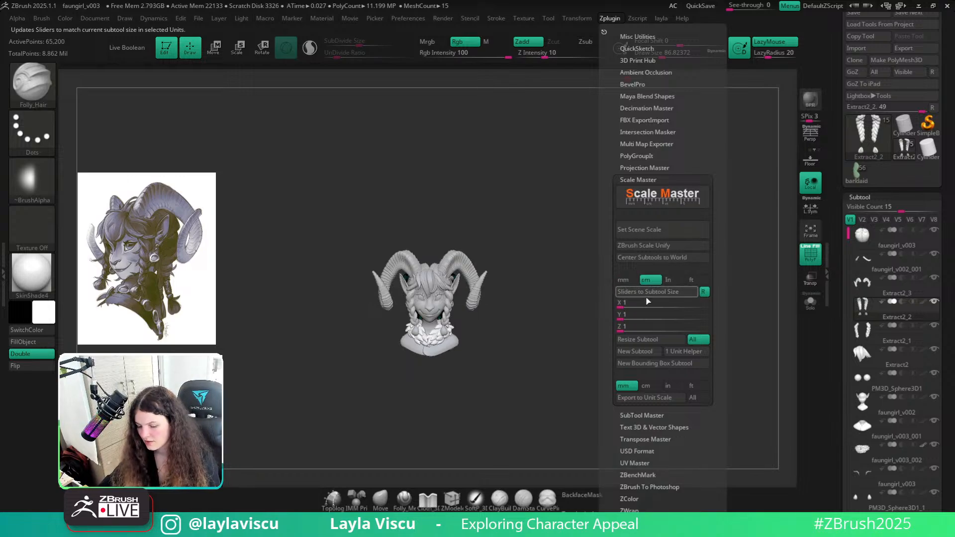
{"action": "left_click", "coordinate": [629, 304]}
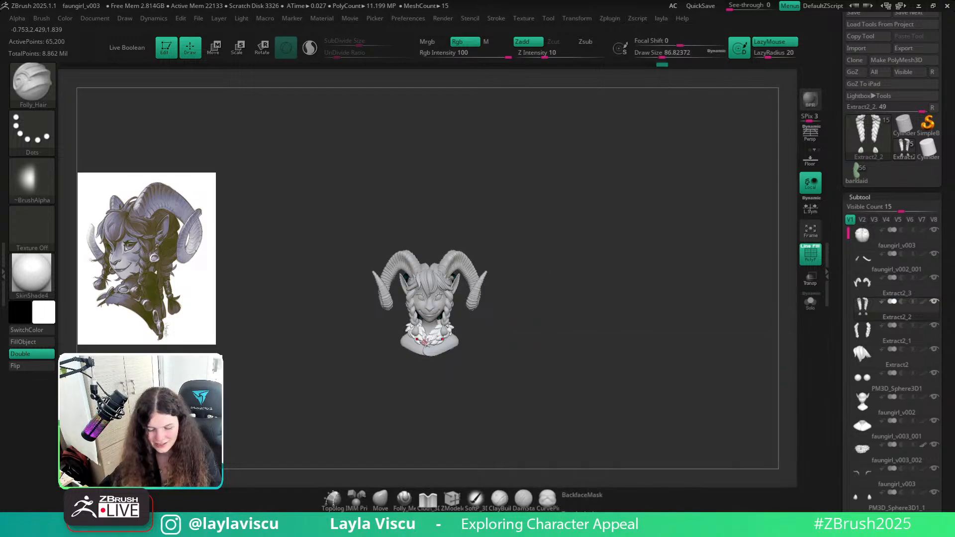
Frame the faun bust in three-quarter view and change its material to BasicMaterial
{"action": "key", "text": "f"}
{"action": "left_click_drag", "start_coordinate": [611, 391], "coordinate": [585, 386]}
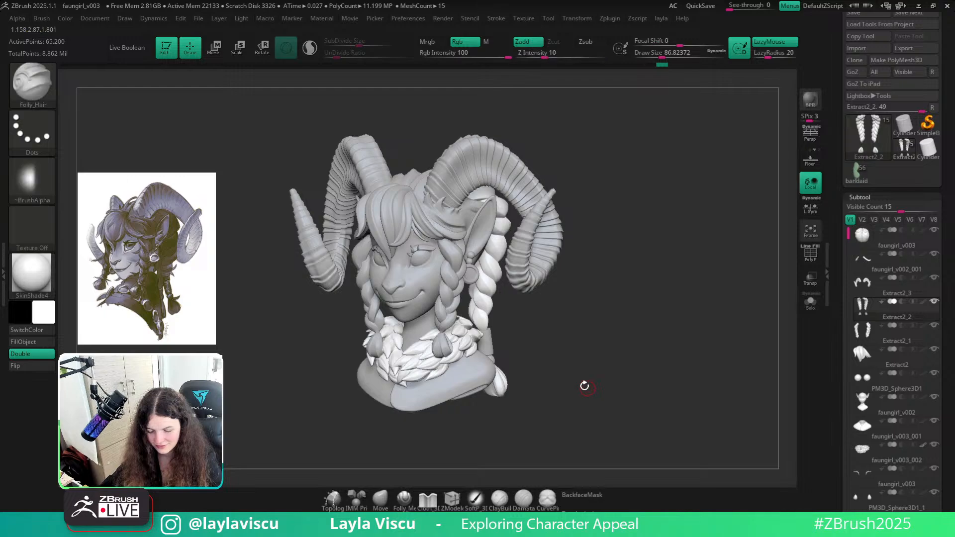
{"action": "left_click_drag", "start_coordinate": [586, 350], "coordinate": [646, 354], "text": "alt"}
{"action": "left_click", "coordinate": [32, 273]}
{"action": "left_click", "coordinate": [187, 307]}
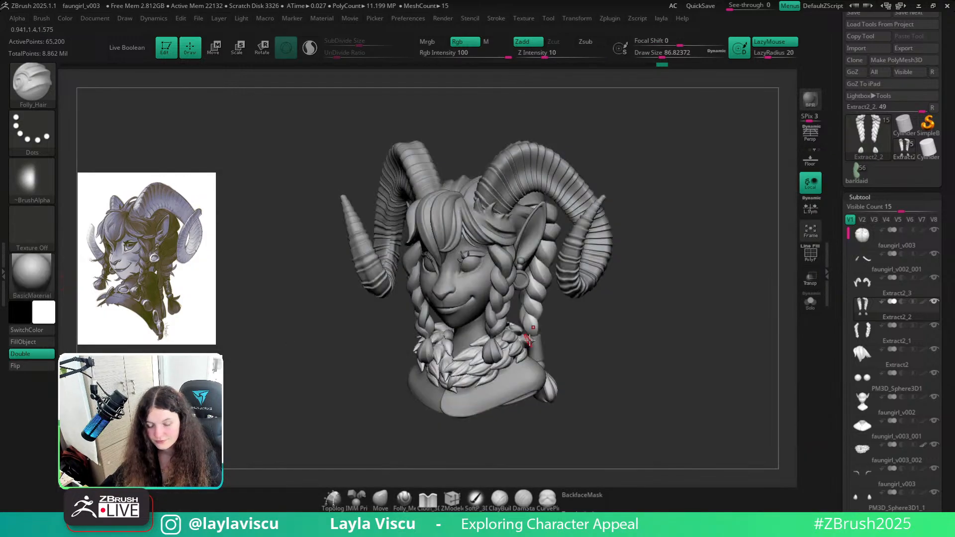
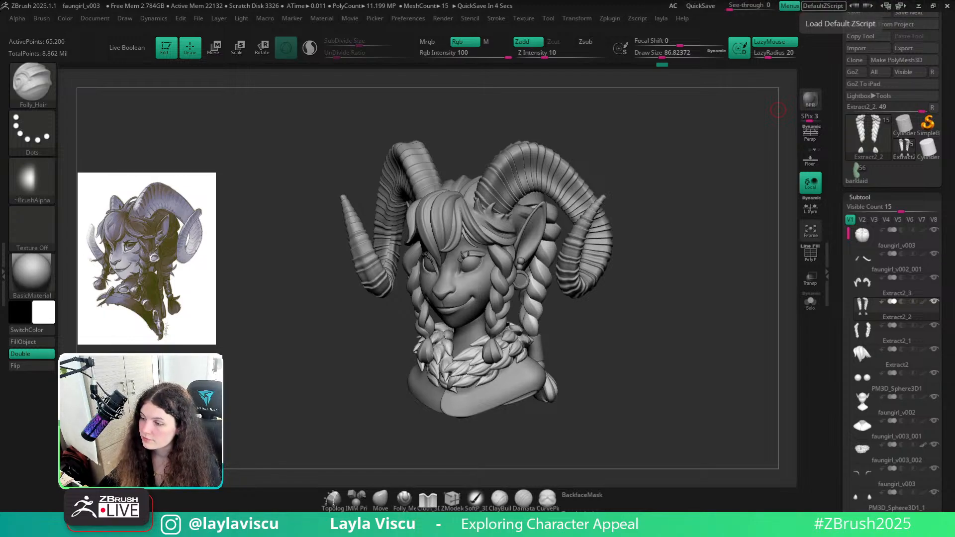
Switch to the browser and open the list of live streams on the Maxon ZBrush YouTube channel
{"action": "left_click_drag", "start_coordinate": [954, 10], "coordinate": [794, 10]}
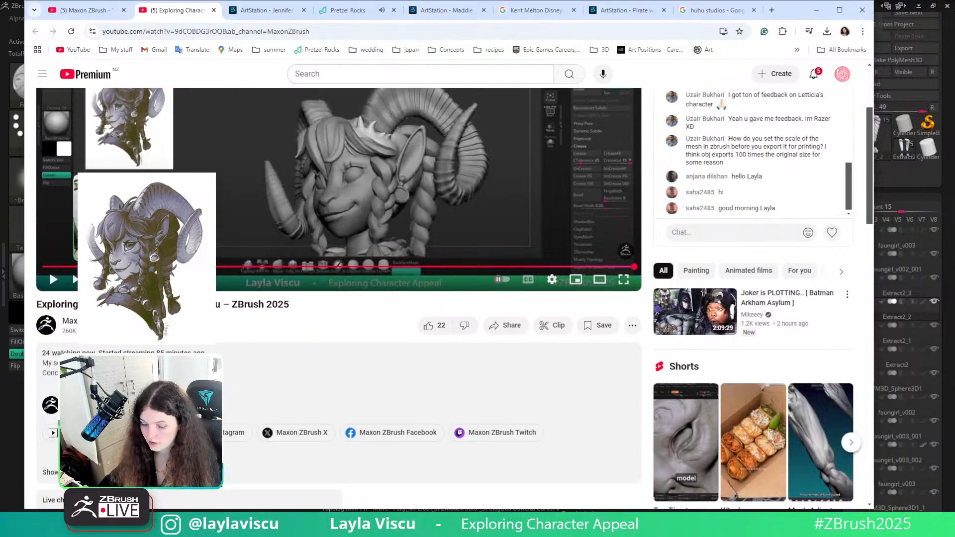
{"action": "double_click", "coordinate": [792, 10]}
{"action": "key", "text": "alt+Left"}
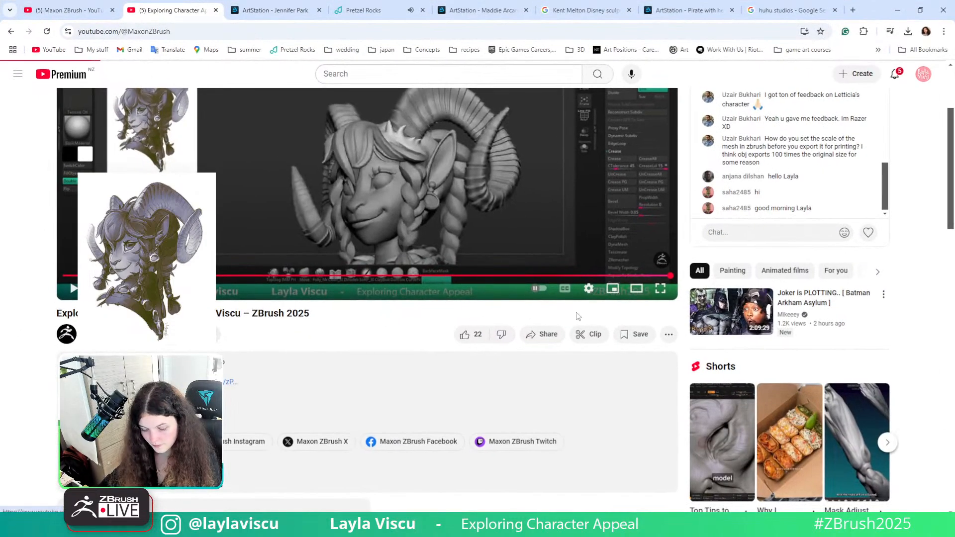
{"action": "scroll", "coordinate": [501, 297], "scroll_direction": "down", "scroll_amount": 4}
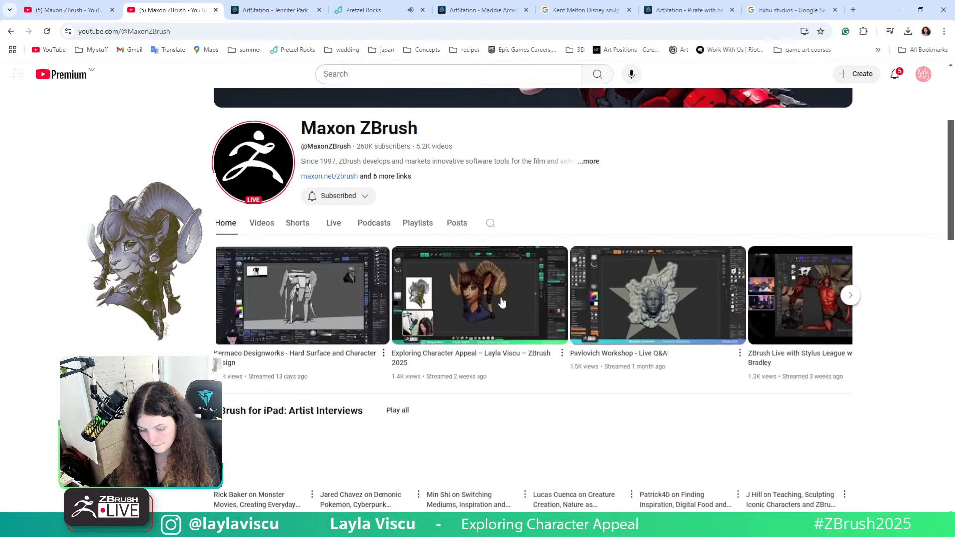
{"action": "scroll", "coordinate": [372, 210], "scroll_direction": "up", "scroll_amount": 2}
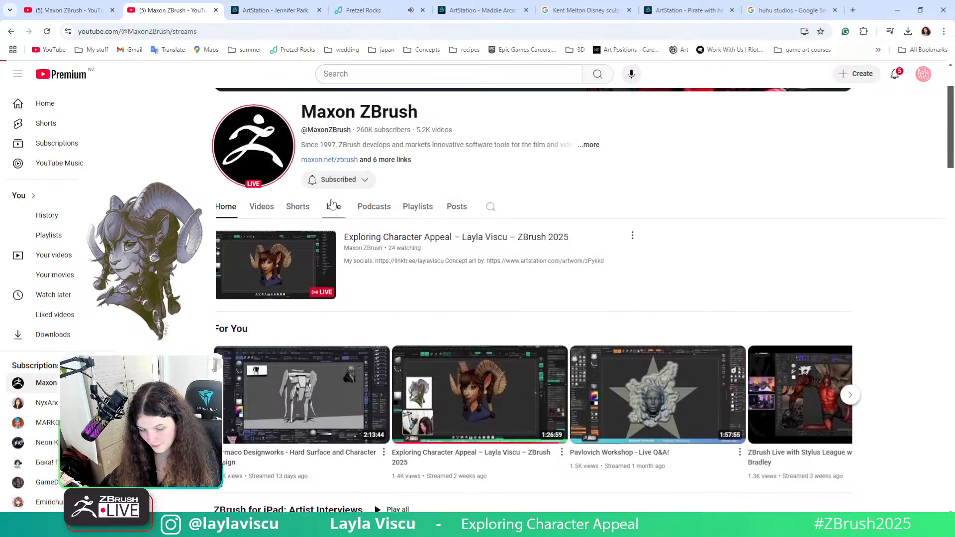
{"action": "left_click", "coordinate": [333, 207]}
Find and open the "Exploring Character Appeal" stream from three weeks ago, then return to ZBrush
{"action": "scroll", "coordinate": [624, 283], "scroll_direction": "down", "scroll_amount": 10}
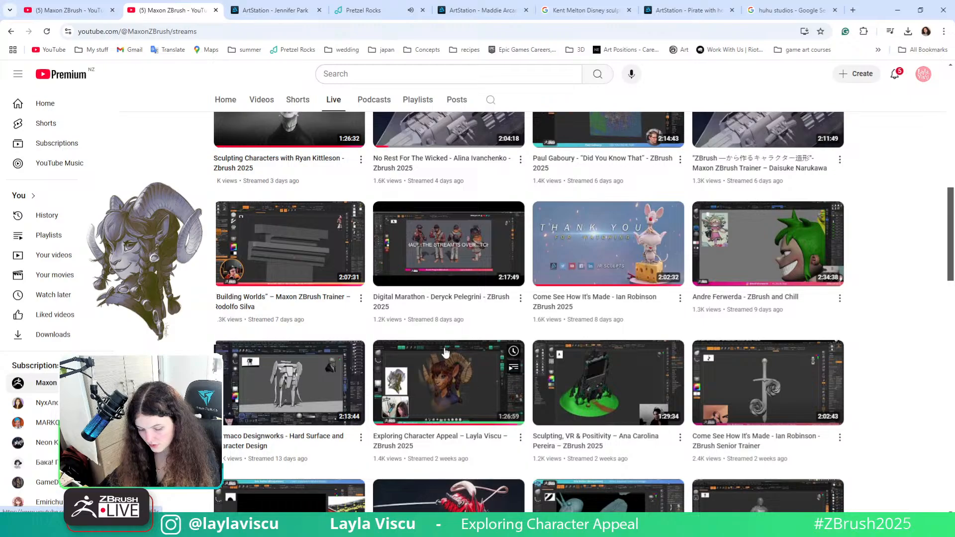
{"action": "scroll", "coordinate": [438, 356], "scroll_direction": "down", "scroll_amount": 8}
{"action": "scroll", "coordinate": [450, 345], "scroll_direction": "down", "scroll_amount": 7}
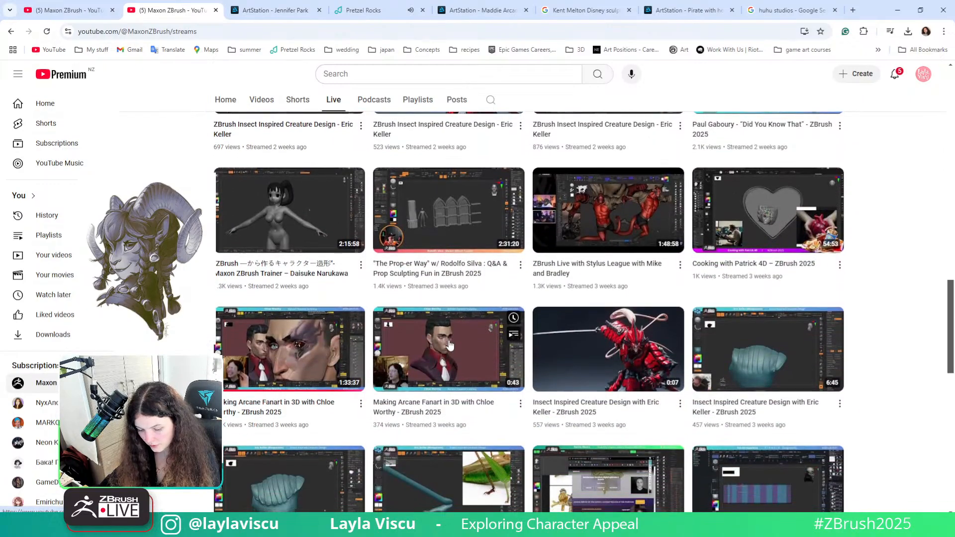
{"action": "scroll", "coordinate": [450, 344], "scroll_direction": "down", "scroll_amount": 2}
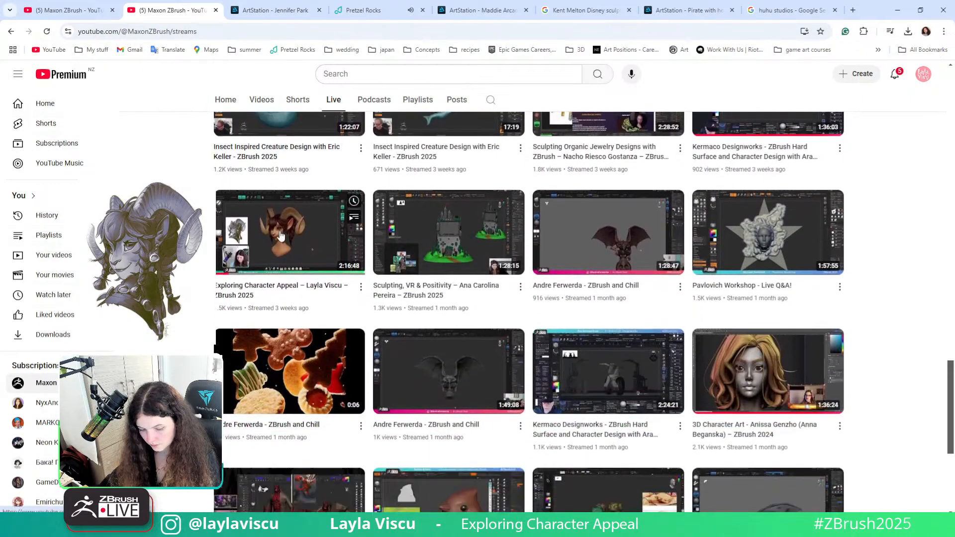
{"action": "left_click", "coordinate": [279, 284]}
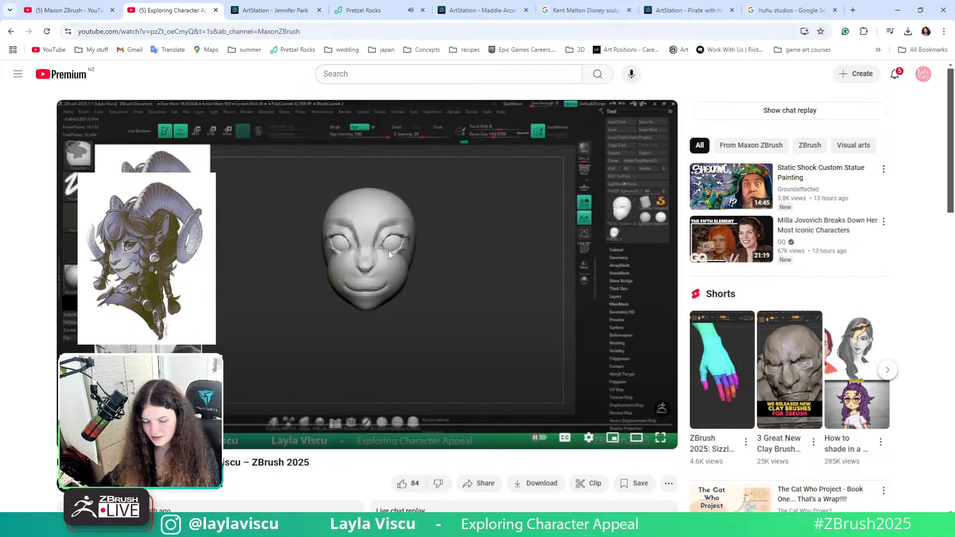
{"action": "left_click", "coordinate": [898, 10]}
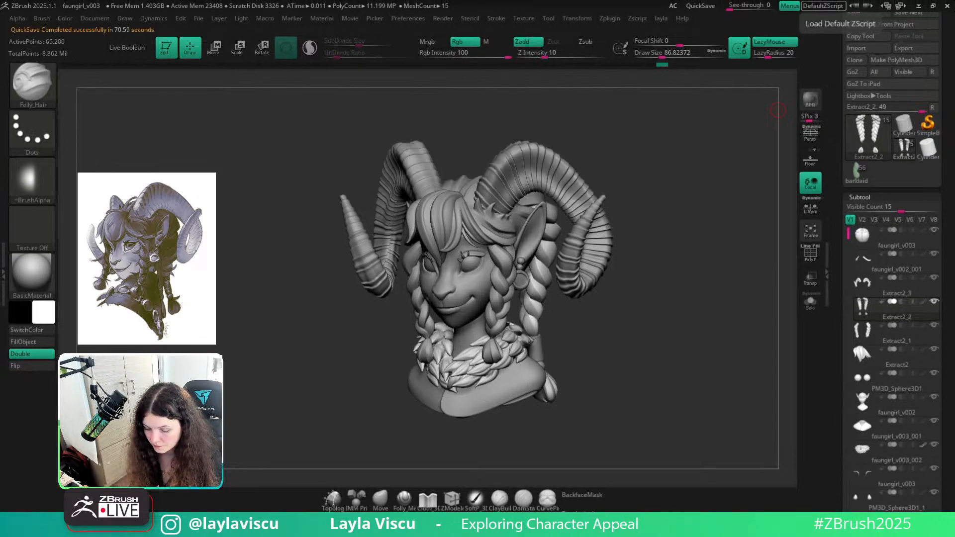
Make the faungirl_v003 head and hair subtool active and bring the back of its hair into view
{"action": "left_click_drag", "start_coordinate": [610, 363], "coordinate": [597, 345]}
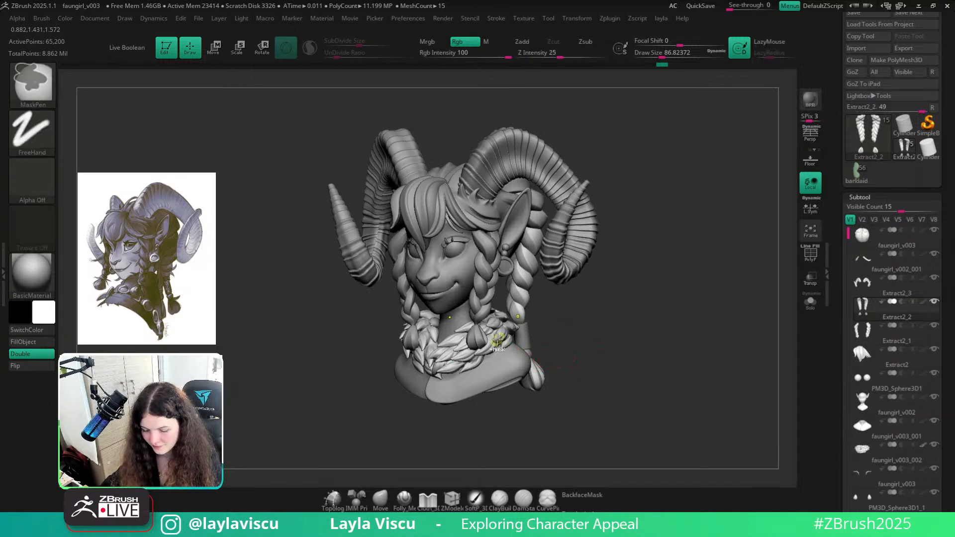
{"action": "mouse_move", "coordinate": [499, 337]}
{"action": "right_mouse_down", "text": "ctrl"}
{"action": "mouse_move", "coordinate": [608, 341]}
{"action": "mouse_move", "coordinate": [599, 375]}
{"action": "mouse_move", "coordinate": [610, 349]}
{"action": "mouse_move", "coordinate": [618, 363]}
{"action": "mouse_move", "coordinate": [637, 305]}
{"action": "mouse_move", "coordinate": [643, 350]}
{"action": "mouse_move", "coordinate": [666, 323]}
{"action": "mouse_move", "coordinate": [763, 333]}
{"action": "mouse_move", "coordinate": [722, 346]}
{"action": "mouse_move", "coordinate": [725, 360]}
{"action": "mouse_move", "coordinate": [699, 359]}
{"action": "right_mouse_up", "text": "ctrl"}
{"action": "left_click", "coordinate": [521, 220], "text": "alt"}
{"action": "mouse_move", "coordinate": [650, 341]}
{"action": "right_mouse_down"}
{"action": "mouse_move", "coordinate": [645, 397]}
{"action": "mouse_move", "coordinate": [678, 431]}
{"action": "mouse_move", "coordinate": [693, 383]}
{"action": "mouse_move", "coordinate": [601, 273]}
{"action": "right_mouse_up"}
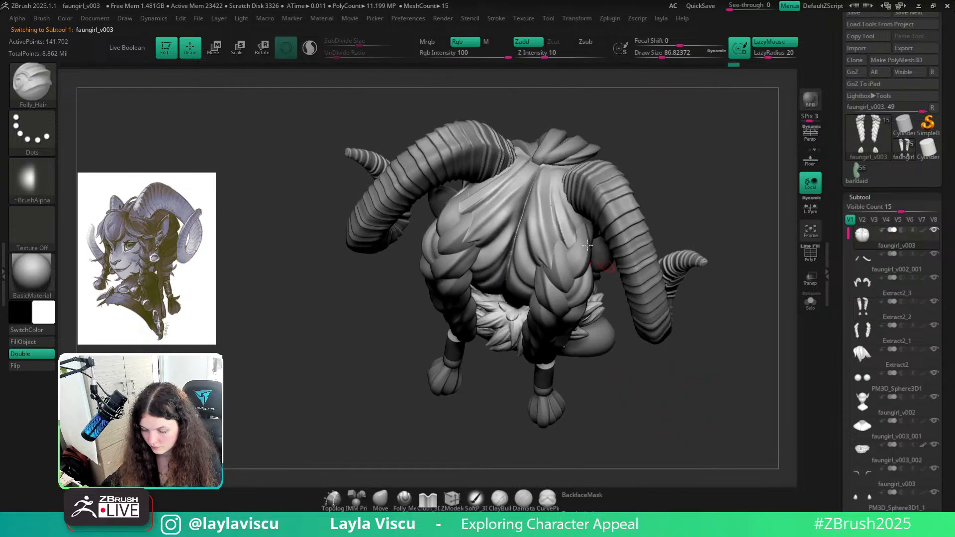
Polish the hair strand at the back of the head using the hPolish brush at a draw size of about 101
{"action": "key", "text": "ctrl"}
{"action": "right_click_drag", "start_coordinate": [561, 215], "coordinate": [573, 233], "text": "ctrl"}
{"action": "key", "text": "b"}
{"action": "key", "text": "h"}
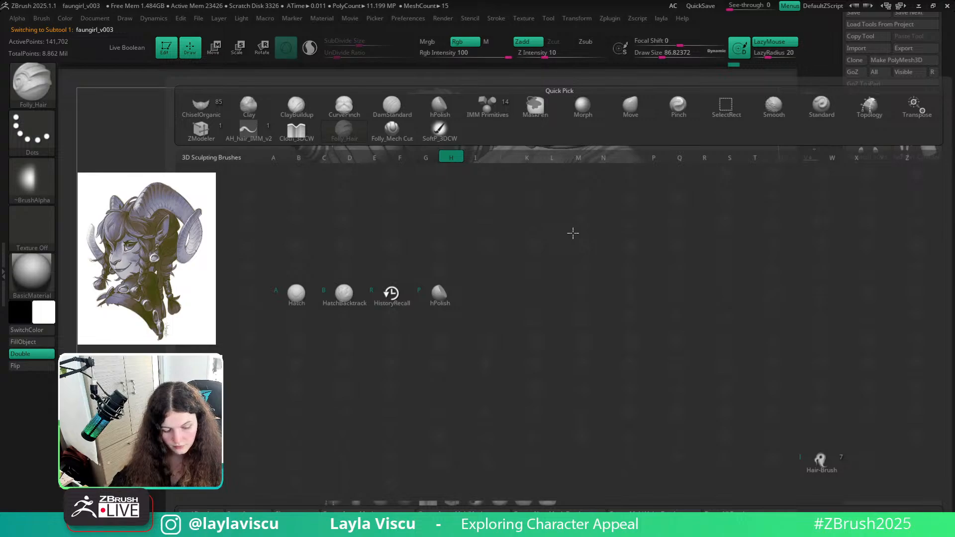
{"action": "key", "text": "p"}
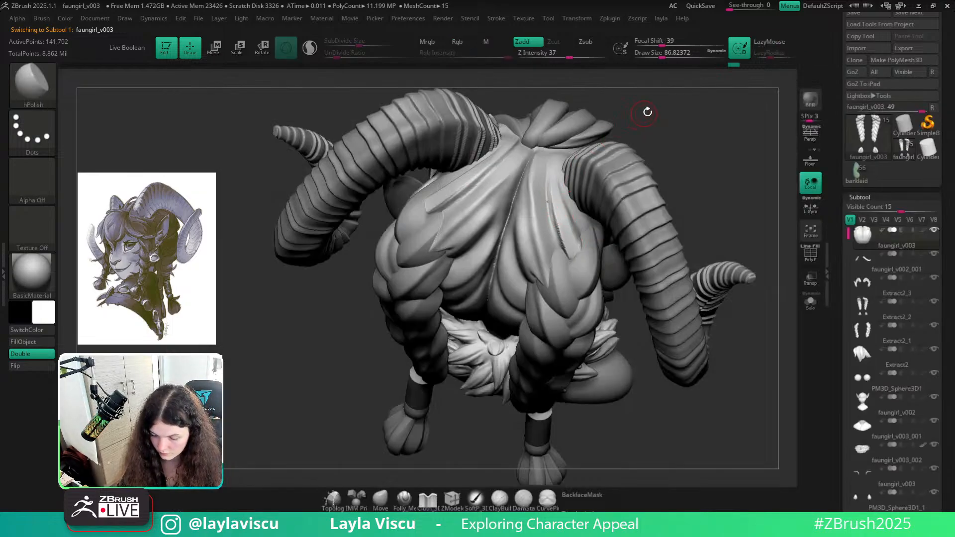
{"action": "right_click_drag", "start_coordinate": [648, 112], "coordinate": [544, 213]}
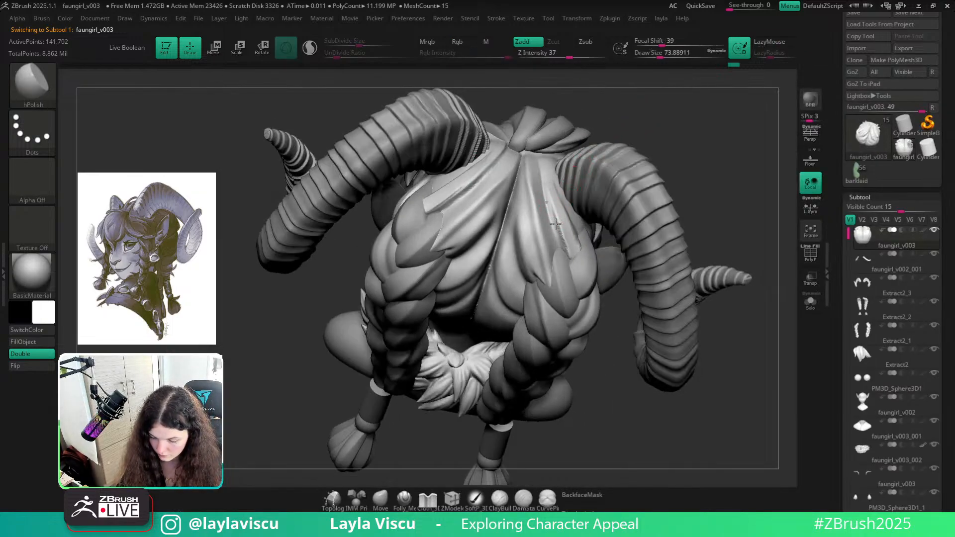
{"action": "right_click_drag", "start_coordinate": [672, 138], "coordinate": [652, 150]}
{"action": "key", "text": "s"}
{"action": "left_click_drag", "start_coordinate": [553, 215], "coordinate": [559, 215]}
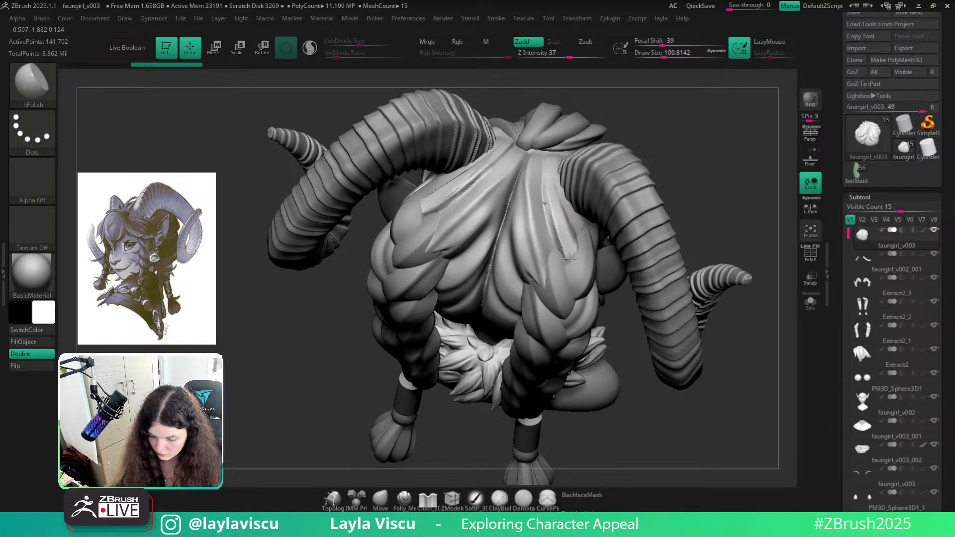
Switch to the Move brush and reduce the draw size to about 62
{"action": "left_click", "coordinate": [381, 497]}
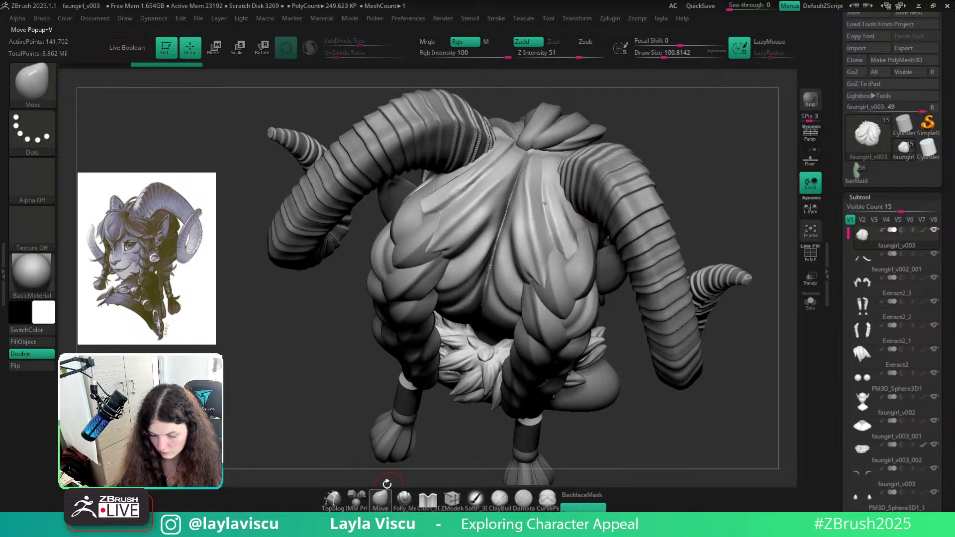
{"action": "key", "text": "s"}
{"action": "key", "text": "s"}
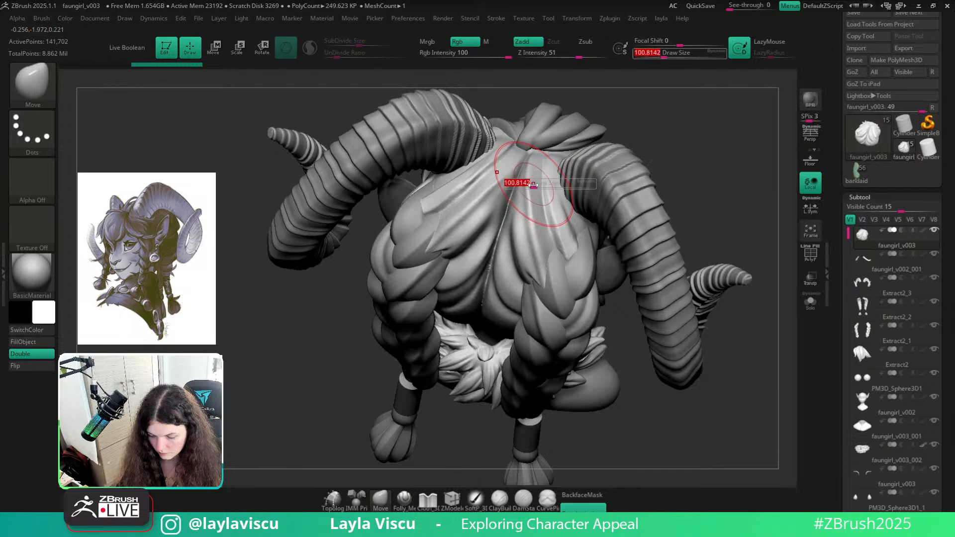
{"action": "key", "text": "ctrl"}
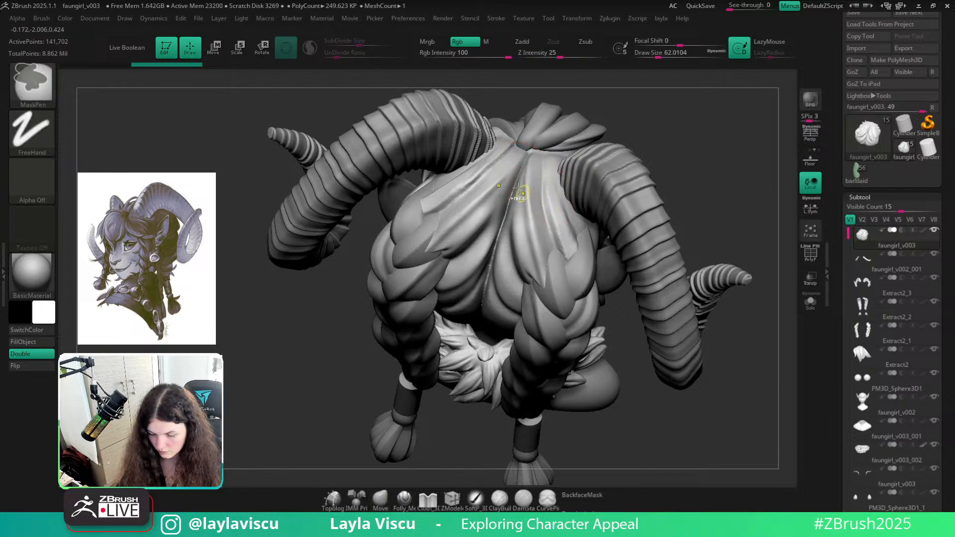
Check the braids from behind and choose the DamStandard brush with a draw size of about 68
{"action": "mouse_move", "coordinate": [693, 213]}
{"action": "left_mouse_down"}
{"action": "mouse_move", "coordinate": [701, 245]}
{"action": "mouse_move", "coordinate": [680, 267]}
{"action": "mouse_move", "coordinate": [693, 327]}
{"action": "left_mouse_up"}
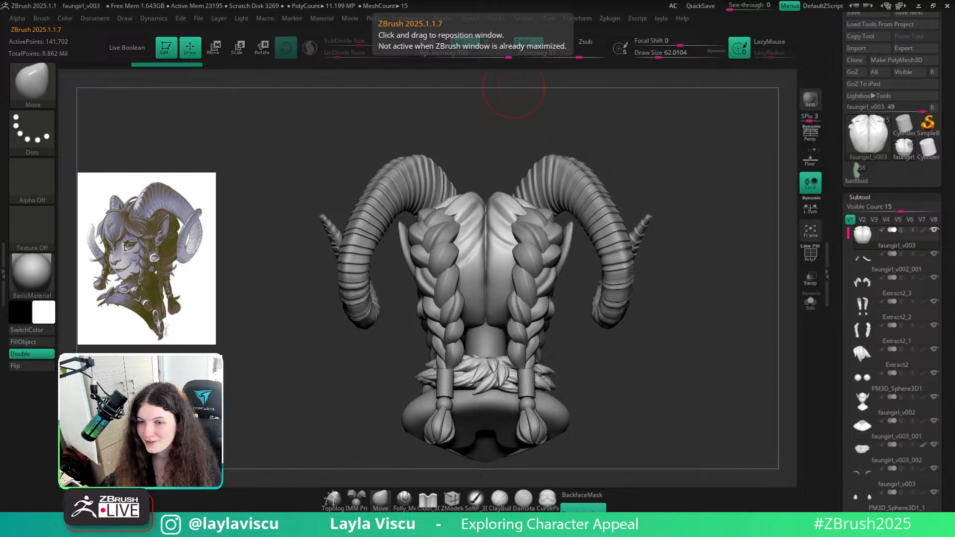
{"action": "mouse_move", "coordinate": [664, 347]}
{"action": "left_mouse_down"}
{"action": "mouse_move", "coordinate": [667, 288]}
{"action": "mouse_move", "coordinate": [653, 306]}
{"action": "mouse_move", "coordinate": [637, 290]}
{"action": "mouse_move", "coordinate": [753, 117]}
{"action": "left_mouse_up"}
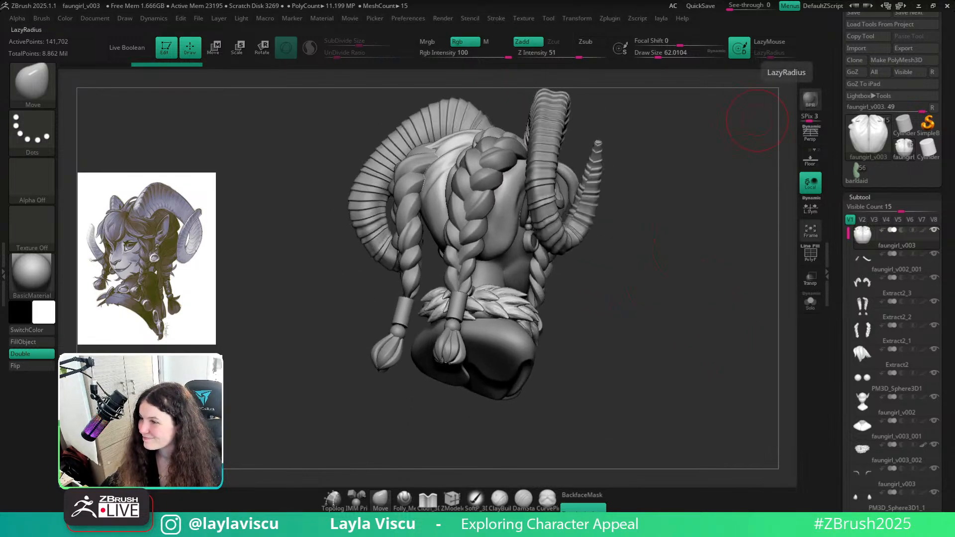
{"action": "mouse_move", "coordinate": [641, 396]}
{"action": "left_mouse_down"}
{"action": "mouse_move", "coordinate": [678, 360]}
{"action": "mouse_move", "coordinate": [665, 377]}
{"action": "mouse_move", "coordinate": [679, 436]}
{"action": "mouse_move", "coordinate": [682, 269]}
{"action": "mouse_move", "coordinate": [722, 257]}
{"action": "left_mouse_up"}
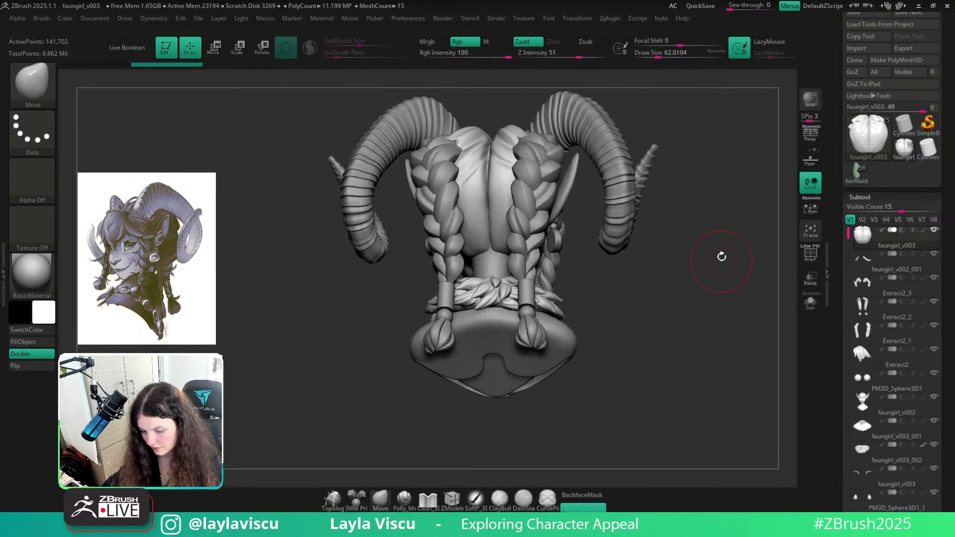
{"action": "mouse_move", "coordinate": [721, 256]}
{"action": "right_mouse_down"}
{"action": "mouse_move", "coordinate": [721, 440]}
{"action": "mouse_move", "coordinate": [487, 288]}
{"action": "right_mouse_up"}
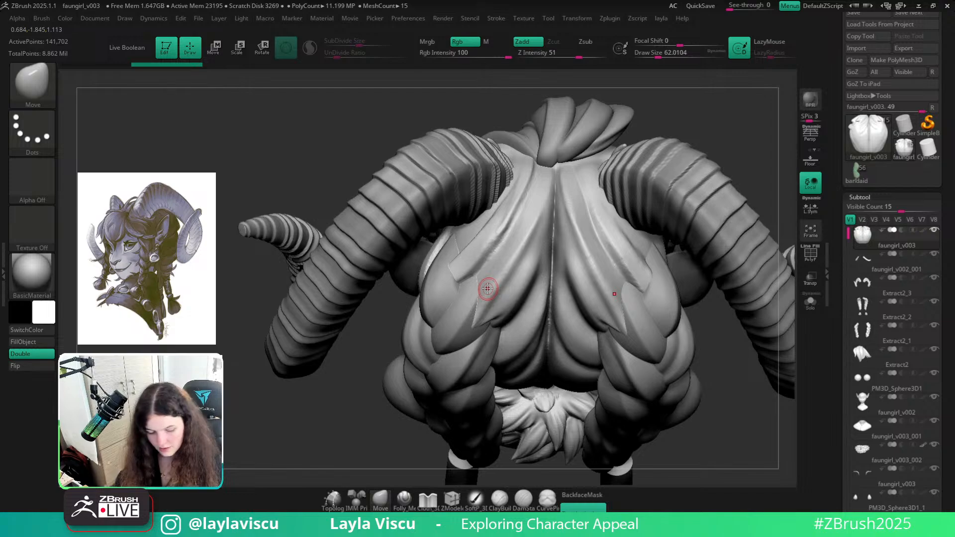
{"action": "key", "text": "b"}
{"action": "key", "text": "d"}
{"action": "key", "text": "s"}
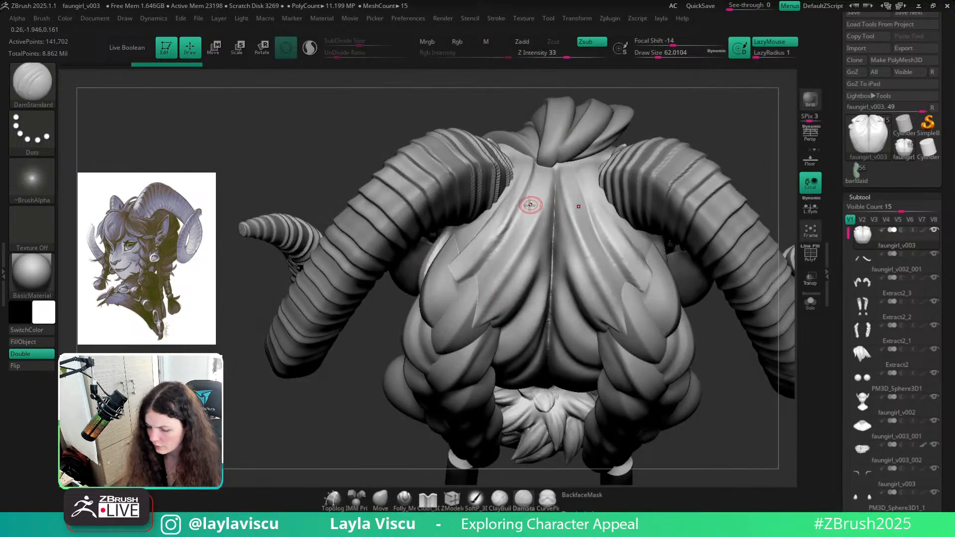
{"action": "key", "text": "bracketright"}
{"action": "key", "text": "shift+f"}
{"action": "key", "text": "shift+f"}
Enable Sculptris Pro and set up LazyMouse with a radius of 27 for the DamStandard brush
{"action": "key", "text": "backslash"}
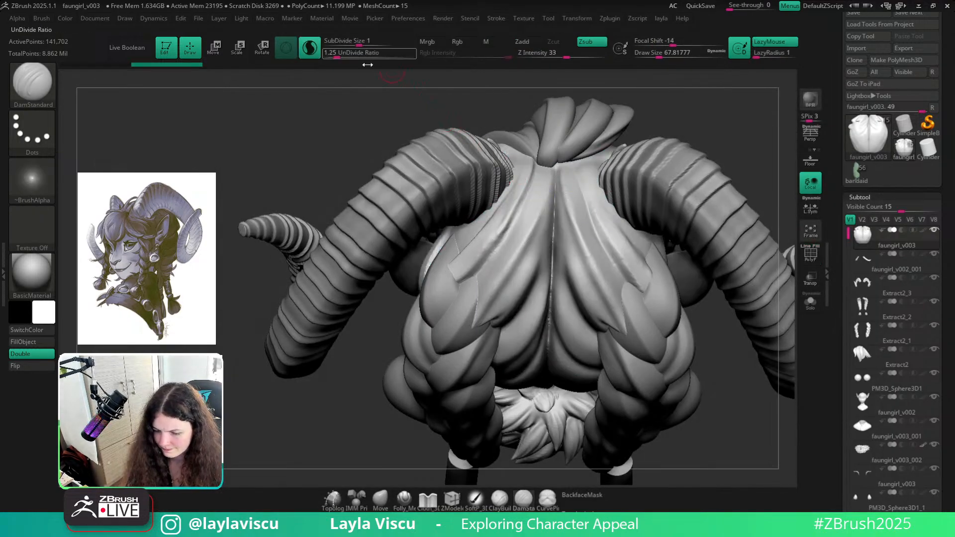
{"action": "left_click", "coordinate": [769, 42]}
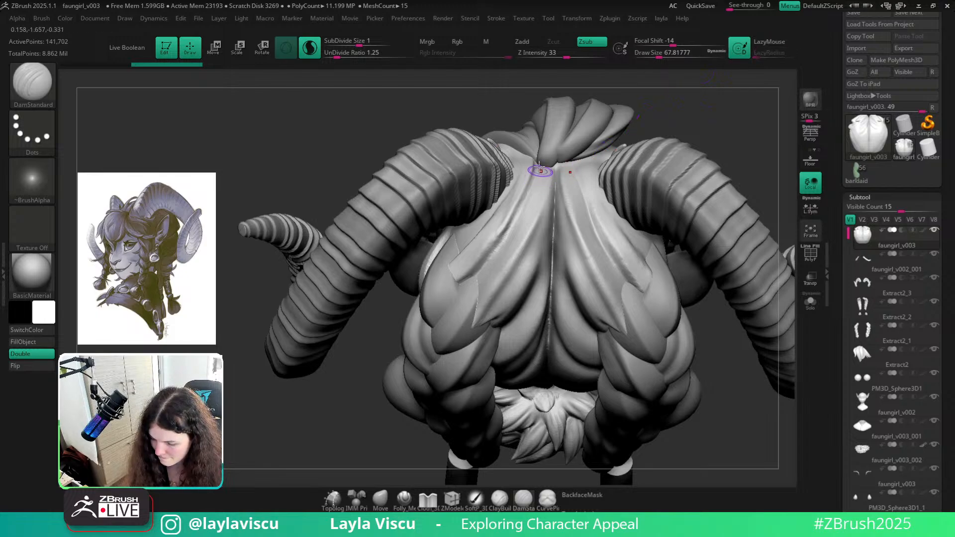
{"action": "key", "text": "l"}
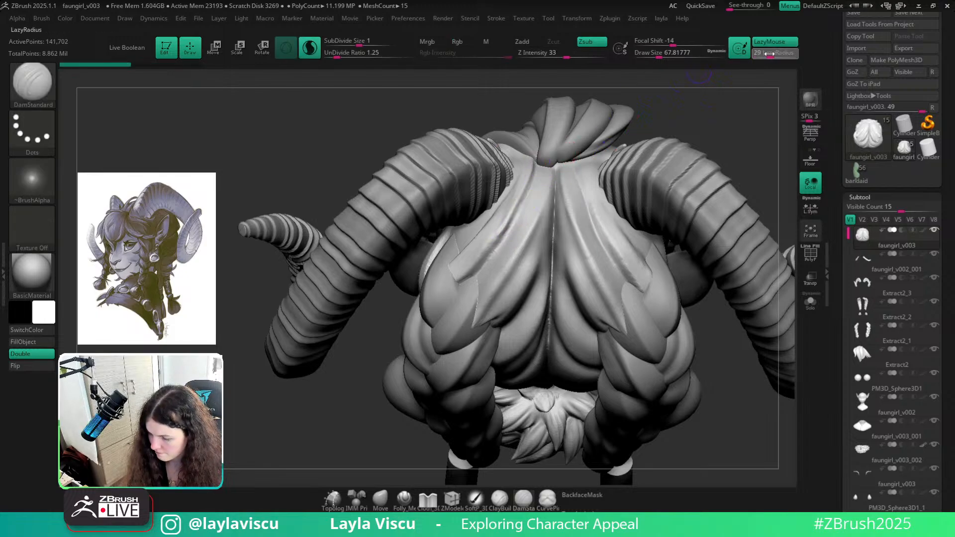
Carve long grooves with DamStandard along the hair strands running from the crown down to the braid
{"action": "left_click_drag", "start_coordinate": [528, 195], "coordinate": [458, 317]}
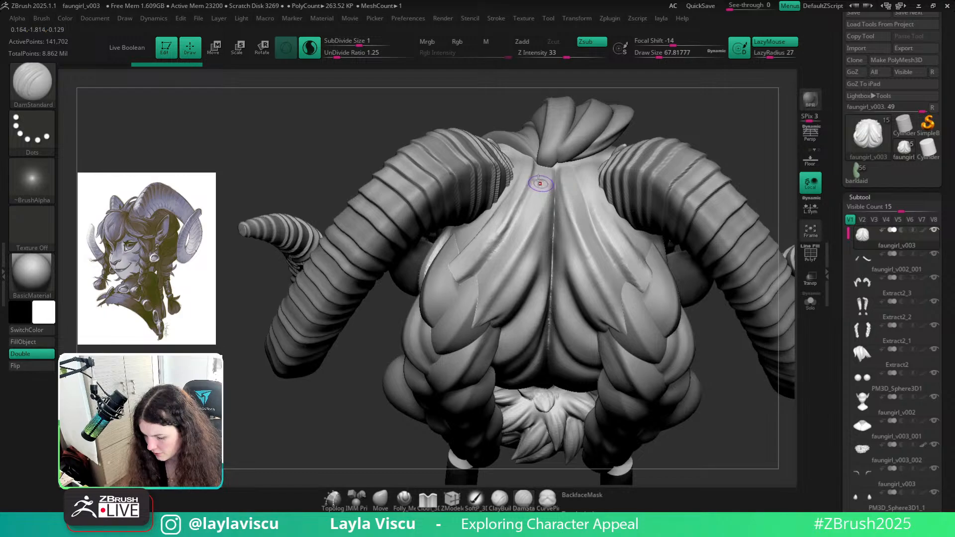
{"action": "left_click_drag", "start_coordinate": [529, 195], "coordinate": [462, 297]}
{"action": "mouse_move", "coordinate": [536, 164]}
{"action": "left_mouse_down"}
{"action": "mouse_move", "coordinate": [522, 206]}
{"action": "mouse_move", "coordinate": [472, 278]}
{"action": "left_mouse_up"}
{"action": "mouse_move", "coordinate": [500, 233]}
{"action": "left_mouse_down"}
{"action": "mouse_move", "coordinate": [532, 161]}
{"action": "mouse_move", "coordinate": [470, 268]}
{"action": "mouse_move", "coordinate": [443, 291]}
{"action": "left_mouse_up"}
{"action": "right_click_drag", "start_coordinate": [522, 265], "coordinate": [535, 224], "text": "ctrl"}
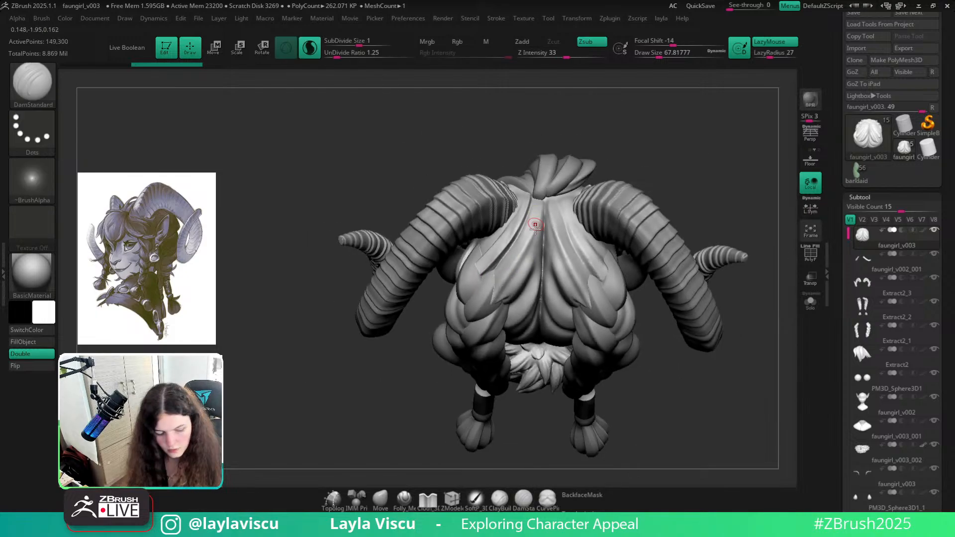
Switch to the hPolish brush with a draw size of about 101 and work on the hair strand beside the horn's base
{"action": "key", "text": "b"}
{"action": "key", "text": "h"}
{"action": "key", "text": "p"}
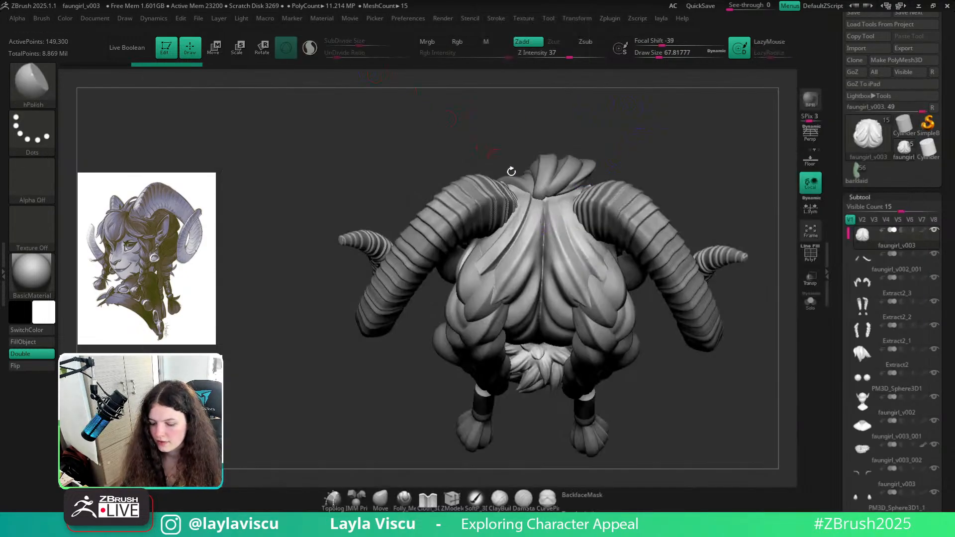
{"action": "mouse_move", "coordinate": [512, 170]}
{"action": "right_mouse_down", "text": "ctrl"}
{"action": "mouse_move", "coordinate": [497, 192]}
{"action": "mouse_move", "coordinate": [503, 206]}
{"action": "right_mouse_up", "text": "ctrl"}
{"action": "mouse_move", "coordinate": [517, 194]}
{"action": "left_mouse_down"}
{"action": "mouse_move", "coordinate": [486, 263]}
{"action": "mouse_move", "coordinate": [516, 205]}
{"action": "left_mouse_up"}
{"action": "key", "text": "s"}
{"action": "mouse_move", "coordinate": [521, 187]}
{"action": "left_mouse_down"}
{"action": "mouse_move", "coordinate": [476, 261]}
{"action": "mouse_move", "coordinate": [515, 205]}
{"action": "mouse_move", "coordinate": [517, 217]}
{"action": "left_mouse_up"}
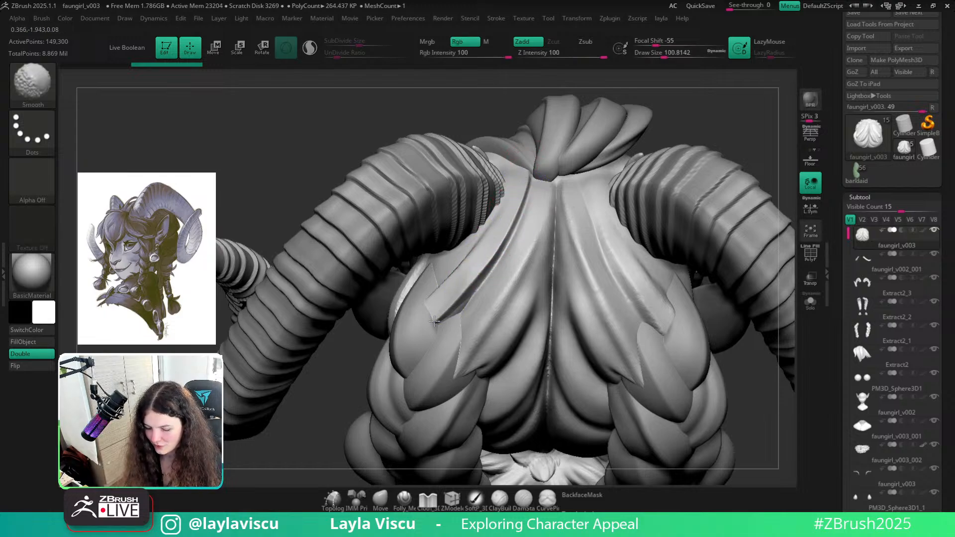
Smooth the outer hair strand from beside the horn's base down to where it meets the braid
{"action": "mouse_move", "coordinate": [448, 364]}
{"action": "right_mouse_down", "text": "ctrl"}
{"action": "mouse_move", "coordinate": [430, 311]}
{"action": "mouse_move", "coordinate": [694, 220]}
{"action": "right_mouse_up", "text": "ctrl"}
{"action": "right_click_drag", "start_coordinate": [733, 273], "coordinate": [730, 226], "text": "alt"}
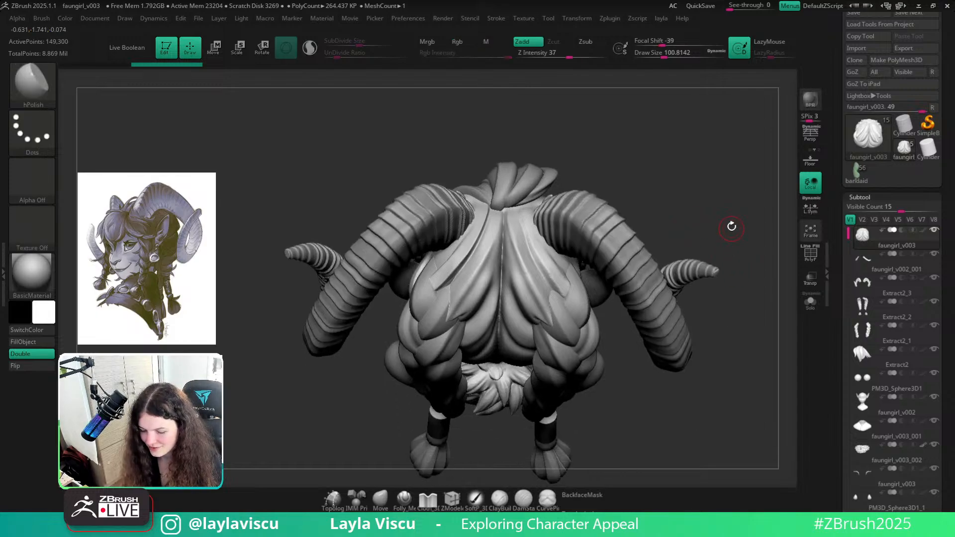
{"action": "right_click_drag", "start_coordinate": [503, 234], "coordinate": [493, 201], "text": "ctrl"}
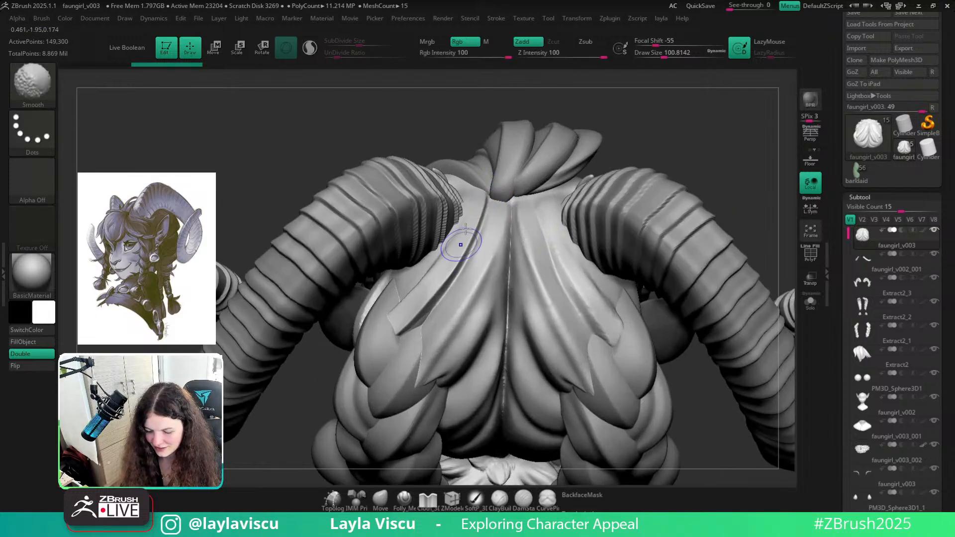
{"action": "left_click_drag", "start_coordinate": [461, 246], "coordinate": [367, 383], "text": "shift"}
Flatten the outer strand from its lower tip up toward the crown with hPolish, using a draw size of about 71
{"action": "mouse_move", "coordinate": [707, 291]}
{"action": "right_mouse_down", "text": "ctrl"}
{"action": "mouse_move", "coordinate": [736, 199]}
{"action": "mouse_move", "coordinate": [744, 228]}
{"action": "right_mouse_up", "text": "ctrl"}
{"action": "key", "text": "b"}
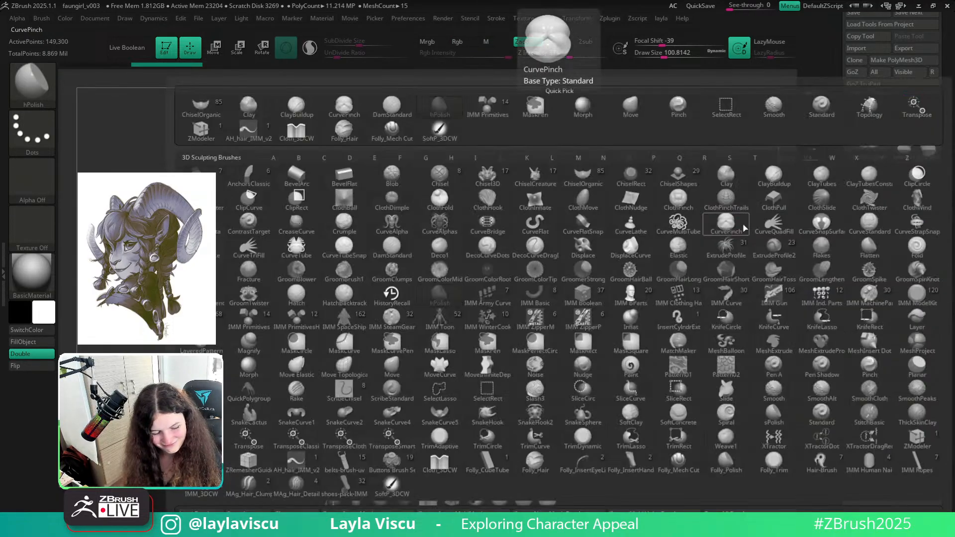
{"action": "key", "text": "h"}
{"action": "key", "text": "p"}
{"action": "right_click_drag", "start_coordinate": [682, 235], "coordinate": [490, 343], "text": "ctrl"}
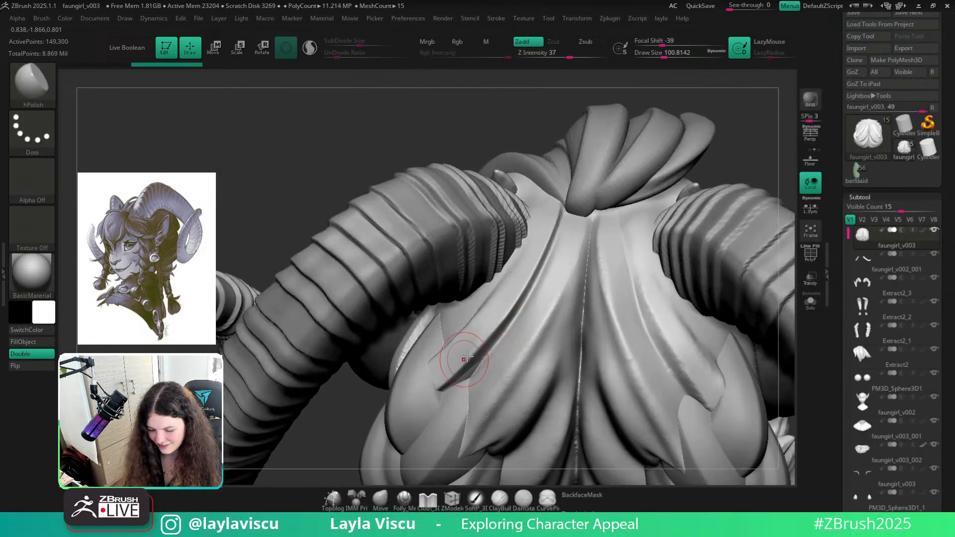
{"action": "mouse_move", "coordinate": [460, 354]}
{"action": "left_mouse_down"}
{"action": "mouse_move", "coordinate": [528, 277]}
{"action": "mouse_move", "coordinate": [549, 219]}
{"action": "left_mouse_up"}
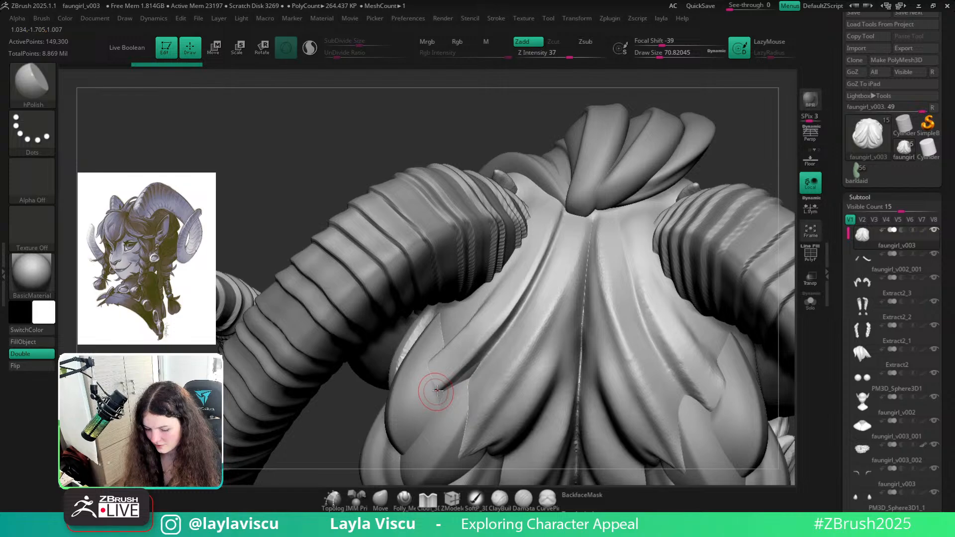
{"action": "left_click_drag", "start_coordinate": [438, 391], "coordinate": [518, 292]}
{"action": "left_click_drag", "start_coordinate": [432, 390], "coordinate": [542, 249]}
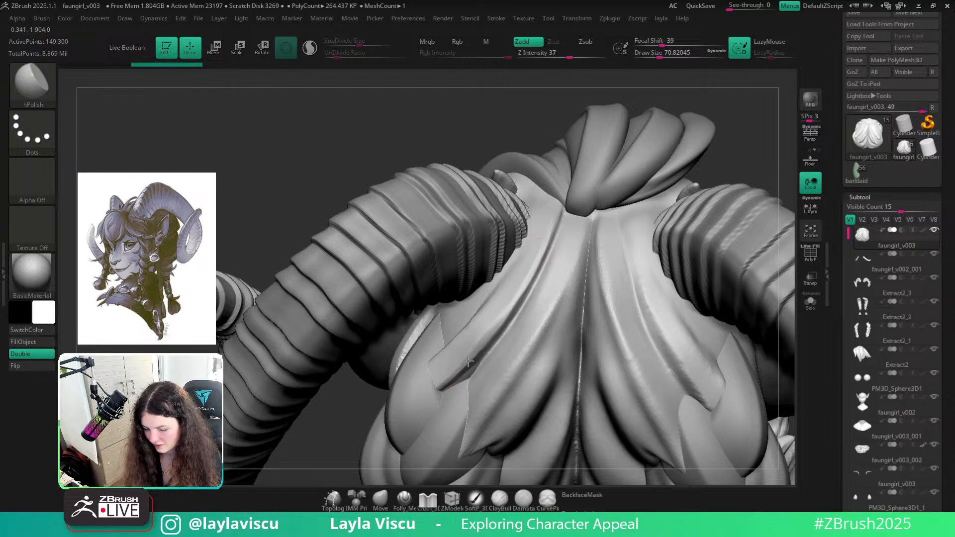
{"action": "left_click_drag", "start_coordinate": [468, 361], "coordinate": [540, 262]}
{"action": "left_click_drag", "start_coordinate": [450, 378], "coordinate": [490, 333]}
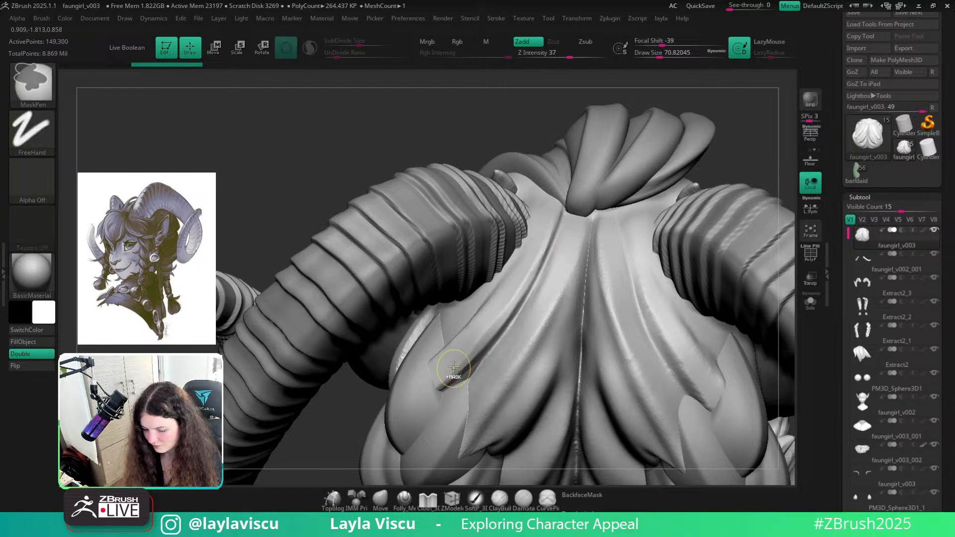
Polish the groove between the outer strand and its neighbour from the crown down to the braid
{"action": "right_click_drag", "start_coordinate": [450, 368], "coordinate": [608, 254], "text": "ctrl"}
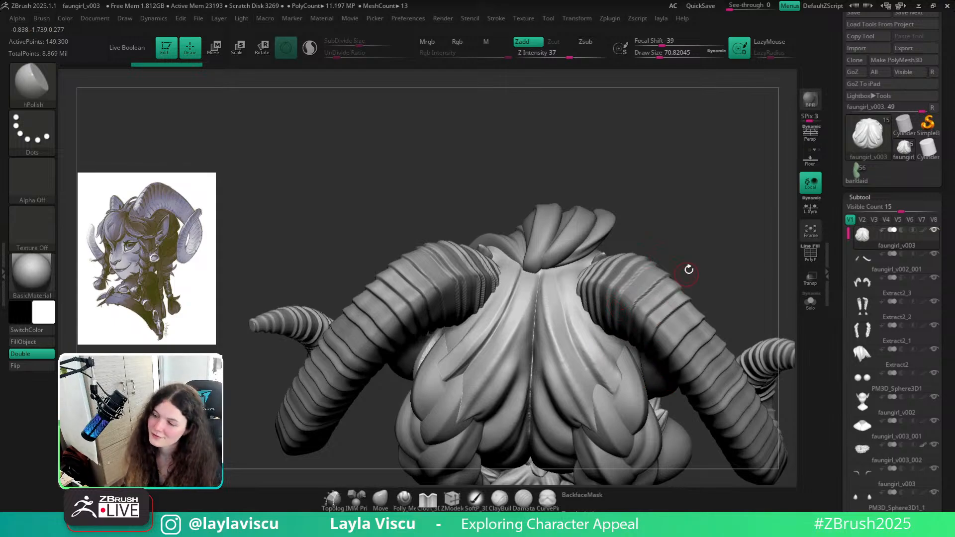
{"action": "right_click_drag", "start_coordinate": [693, 242], "coordinate": [689, 219], "text": "alt"}
{"action": "right_click_drag", "start_coordinate": [543, 303], "coordinate": [497, 325], "text": "ctrl"}
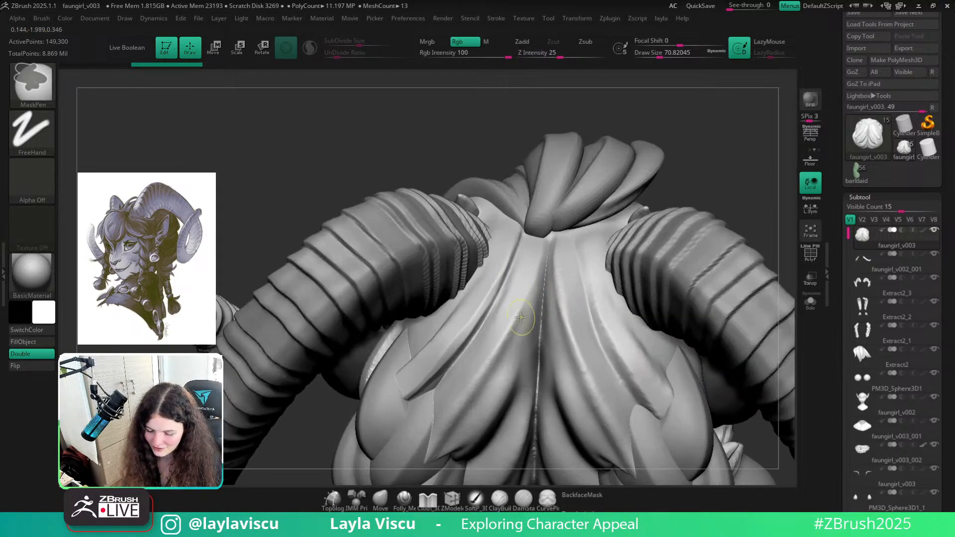
{"action": "left_click_drag", "start_coordinate": [510, 256], "coordinate": [479, 314]}
{"action": "mouse_move", "coordinate": [494, 273]}
{"action": "left_mouse_down"}
{"action": "mouse_move", "coordinate": [470, 325]}
{"action": "mouse_move", "coordinate": [415, 385]}
{"action": "left_mouse_up"}
{"action": "key", "text": "shift"}
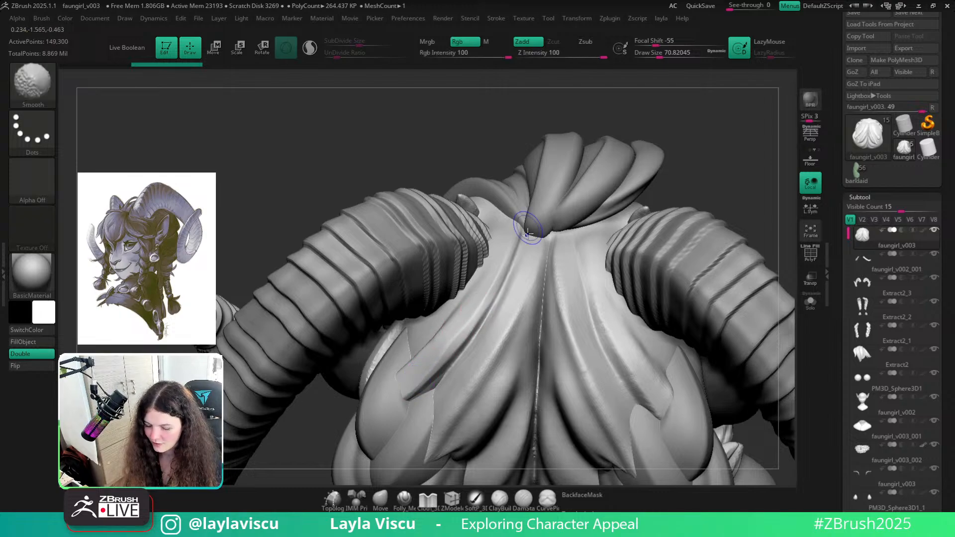
Raise the hPolish draw size to about 87 and flatten the outer edge of the strand beneath the horn
{"action": "right_click_drag", "start_coordinate": [528, 234], "coordinate": [575, 198], "text": "ctrl"}
{"action": "mouse_move", "coordinate": [702, 223]}
{"action": "right_mouse_down", "text": "alt"}
{"action": "mouse_move", "coordinate": [701, 196]}
{"action": "mouse_move", "coordinate": [718, 227]}
{"action": "mouse_move", "coordinate": [704, 199]}
{"action": "mouse_move", "coordinate": [716, 185]}
{"action": "mouse_move", "coordinate": [713, 208]}
{"action": "right_mouse_up", "text": "alt"}
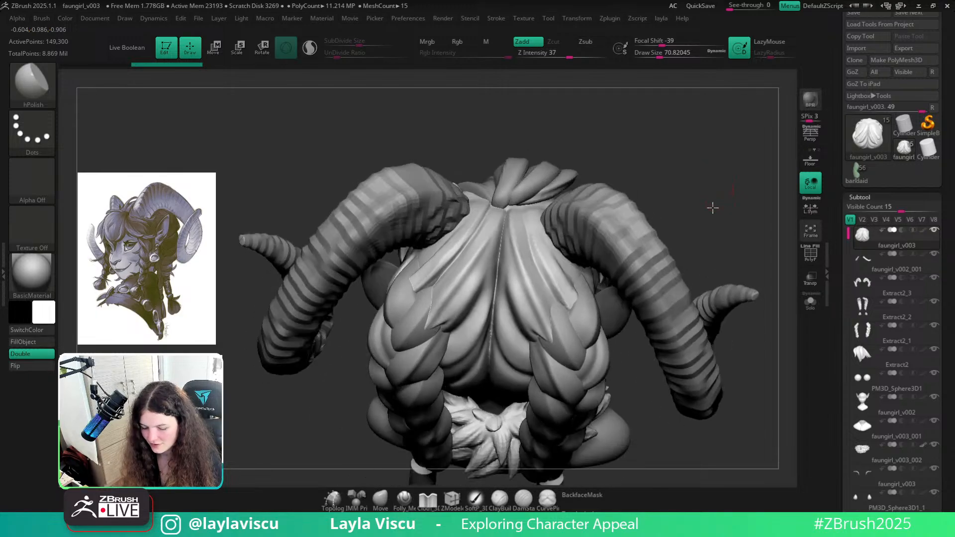
{"action": "right_click_drag", "start_coordinate": [458, 241], "coordinate": [451, 241], "text": "ctrl"}
{"action": "key", "text": "]"}
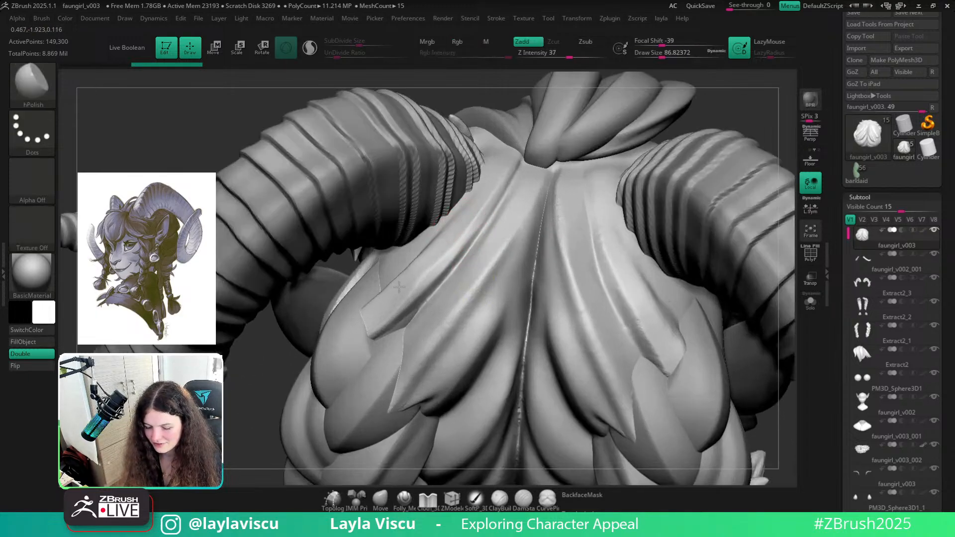
{"action": "left_click_drag", "start_coordinate": [399, 287], "coordinate": [475, 201]}
{"action": "left_click_drag", "start_coordinate": [384, 307], "coordinate": [469, 226]}
Check the strands from behind at several angles and polish one from the crown to the braid at about 101 draw size
{"action": "right_click_drag", "start_coordinate": [443, 254], "coordinate": [422, 277], "text": "ctrl"}
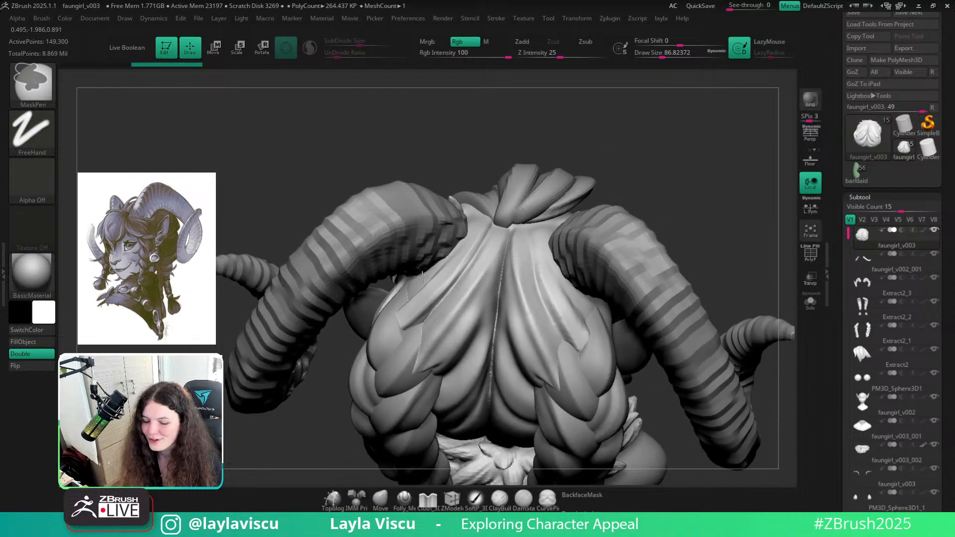
{"action": "mouse_move", "coordinate": [652, 173]}
{"action": "right_mouse_down"}
{"action": "mouse_move", "coordinate": [725, 166]}
{"action": "mouse_move", "coordinate": [719, 149]}
{"action": "right_mouse_up"}
{"action": "right_click_drag", "start_coordinate": [520, 261], "coordinate": [529, 292], "text": "ctrl"}
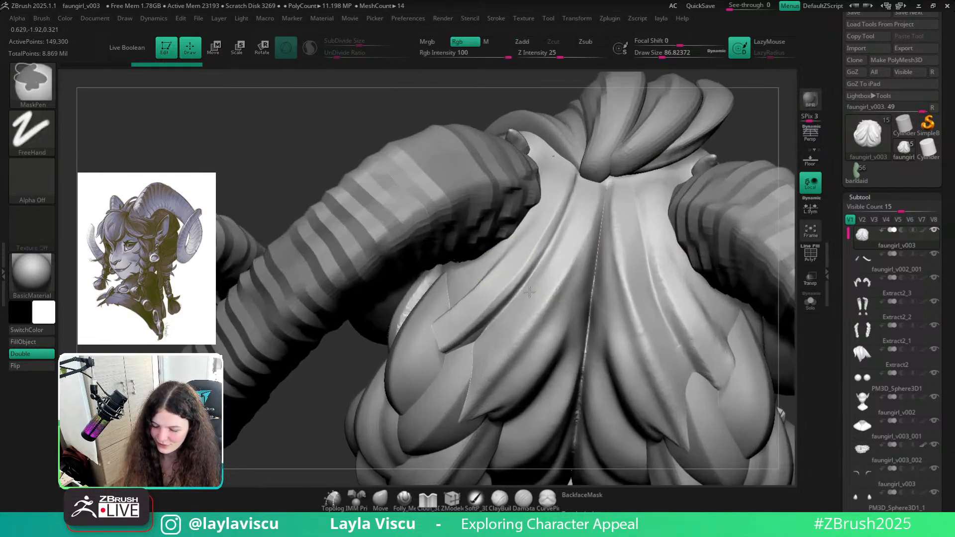
{"action": "mouse_move", "coordinate": [778, 249]}
{"action": "right_mouse_down", "text": "ctrl"}
{"action": "mouse_move", "coordinate": [761, 210]}
{"action": "mouse_move", "coordinate": [610, 209]}
{"action": "right_mouse_up", "text": "ctrl"}
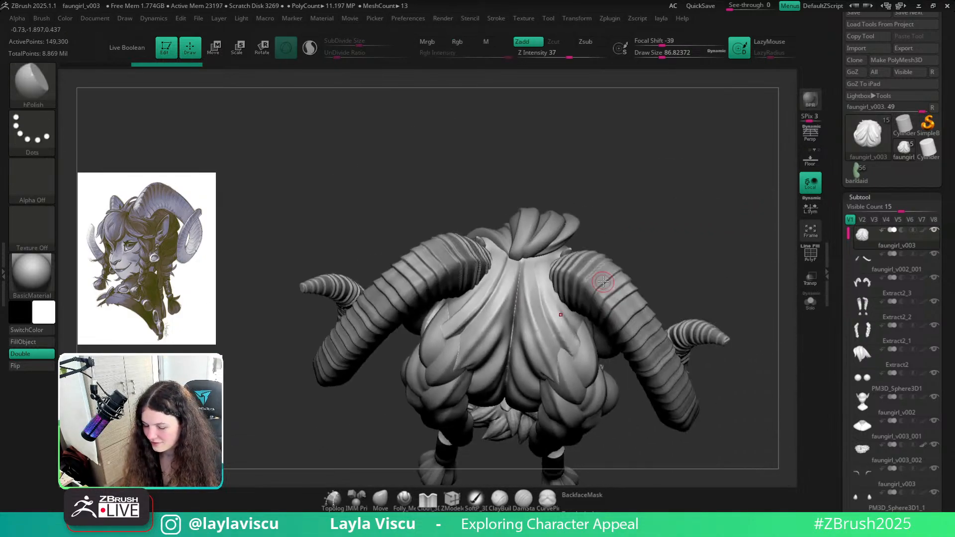
{"action": "right_click_drag", "start_coordinate": [679, 185], "coordinate": [651, 191], "text": "shift"}
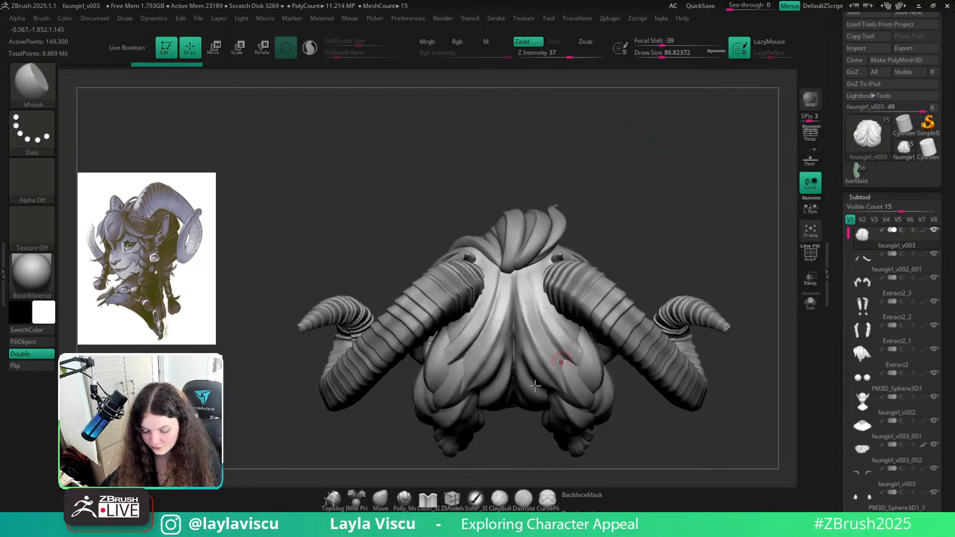
{"action": "right_click_drag", "start_coordinate": [429, 385], "coordinate": [460, 427], "text": "ctrl"}
{"action": "mouse_move", "coordinate": [507, 281]}
{"action": "left_mouse_down"}
{"action": "mouse_move", "coordinate": [478, 304]}
{"action": "mouse_move", "coordinate": [450, 348]}
{"action": "left_mouse_up"}
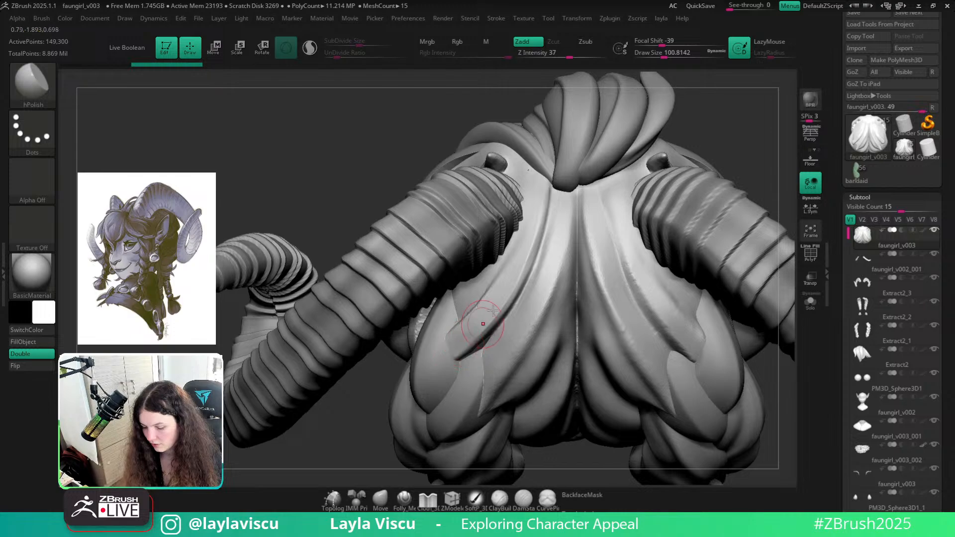
{"action": "key", "text": "b"}
{"action": "key", "text": "f"}
{"action": "key", "text": "h"}
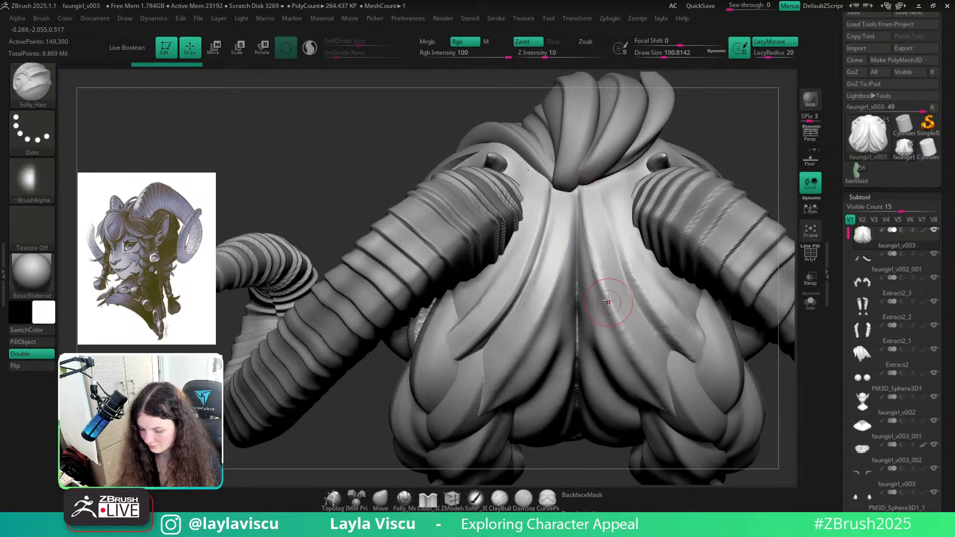
{"action": "key", "text": "b"}
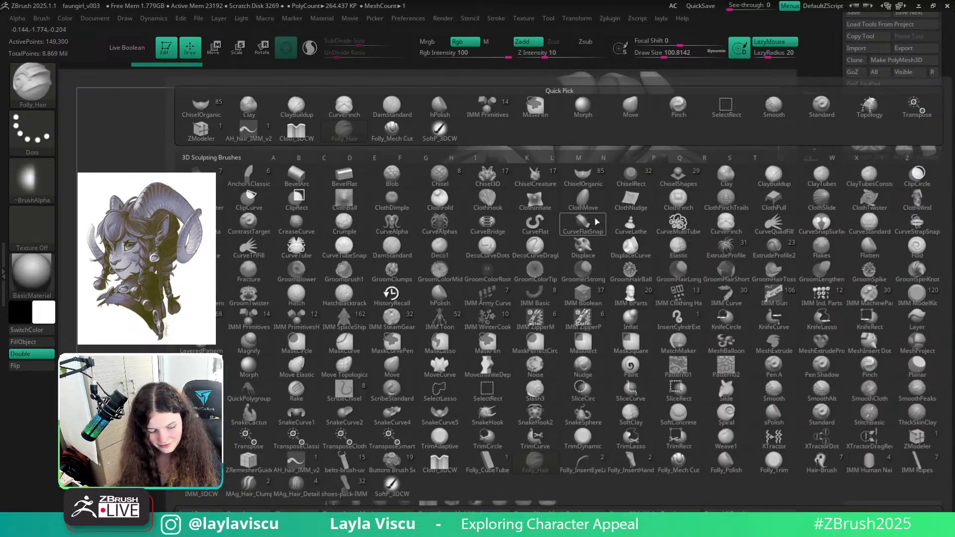
{"action": "key", "text": "g"}
{"action": "key", "text": "Escape"}
{"action": "key", "text": "b"}
{"action": "key", "text": "h"}
{"action": "key", "text": "p"}
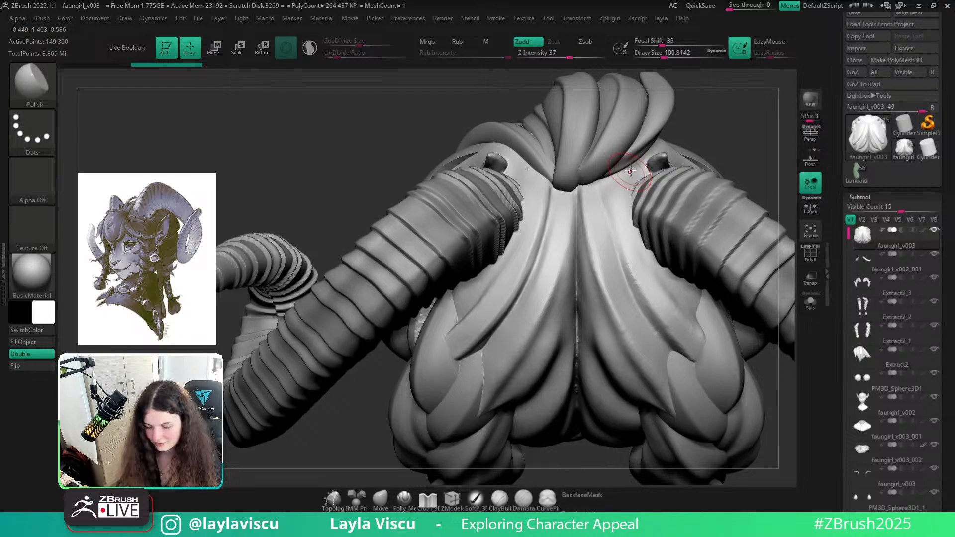
Reduce the hPolish draw size to about 83 and polish the strands beside the centre parting
{"action": "key", "text": "["}
{"action": "left_click_drag", "start_coordinate": [579, 206], "coordinate": [625, 328]}
{"action": "left_click_drag", "start_coordinate": [594, 229], "coordinate": [617, 308]}
{"action": "mouse_move", "coordinate": [639, 363]}
{"action": "right_mouse_down", "text": "ctrl"}
{"action": "mouse_move", "coordinate": [682, 184]}
{"action": "mouse_move", "coordinate": [692, 209]}
{"action": "mouse_move", "coordinate": [690, 180]}
{"action": "mouse_move", "coordinate": [695, 225]}
{"action": "mouse_move", "coordinate": [680, 151]}
{"action": "mouse_move", "coordinate": [678, 164]}
{"action": "mouse_move", "coordinate": [776, 158]}
{"action": "mouse_move", "coordinate": [748, 185]}
{"action": "mouse_move", "coordinate": [680, 183]}
{"action": "mouse_move", "coordinate": [693, 254]}
{"action": "right_mouse_up", "text": "ctrl"}
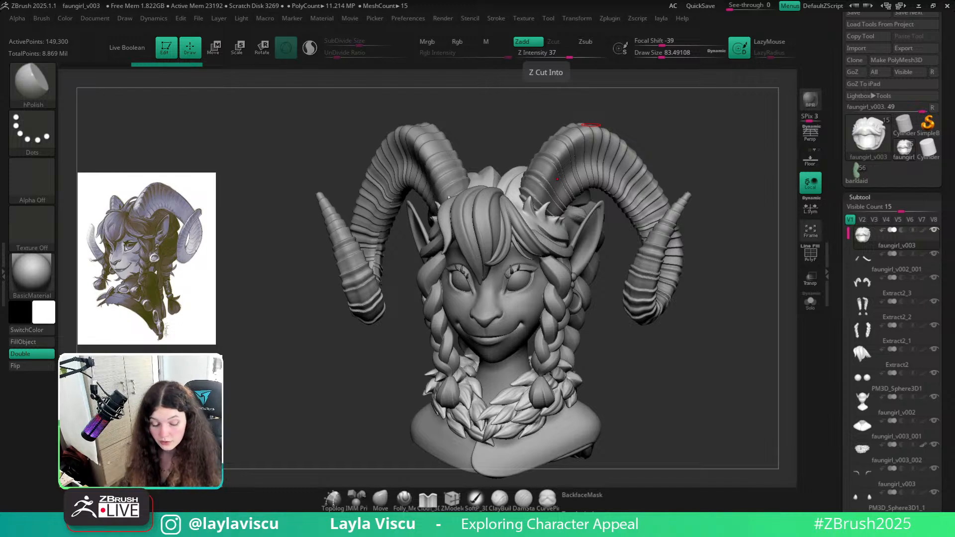
Select the horns' Extract2_3 subtool from the side and step it down to its lowest subdivision level
{"action": "mouse_move", "coordinate": [729, 322]}
{"action": "left_mouse_down"}
{"action": "mouse_move", "coordinate": [704, 322]}
{"action": "mouse_move", "coordinate": [716, 345]}
{"action": "mouse_move", "coordinate": [746, 334]}
{"action": "mouse_move", "coordinate": [729, 346]}
{"action": "mouse_move", "coordinate": [741, 282]}
{"action": "mouse_move", "coordinate": [746, 344]}
{"action": "mouse_move", "coordinate": [777, 338]}
{"action": "mouse_move", "coordinate": [751, 369]}
{"action": "mouse_move", "coordinate": [721, 331]}
{"action": "mouse_move", "coordinate": [719, 307]}
{"action": "mouse_move", "coordinate": [722, 324]}
{"action": "left_mouse_up"}
{"action": "mouse_move", "coordinate": [722, 381]}
{"action": "left_mouse_down"}
{"action": "mouse_move", "coordinate": [691, 362]}
{"action": "mouse_move", "coordinate": [695, 386]}
{"action": "mouse_move", "coordinate": [716, 367]}
{"action": "left_mouse_up"}
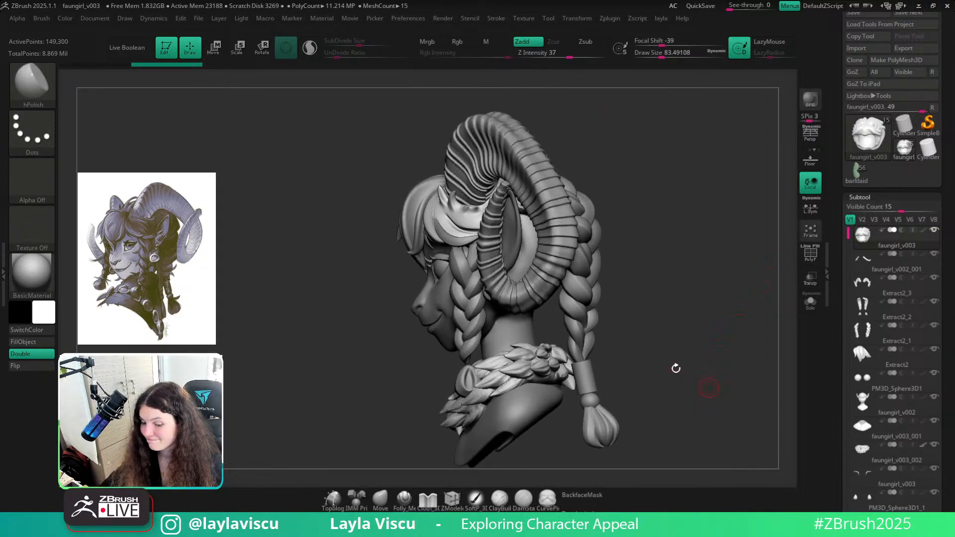
{"action": "left_click", "coordinate": [542, 217], "text": "alt"}
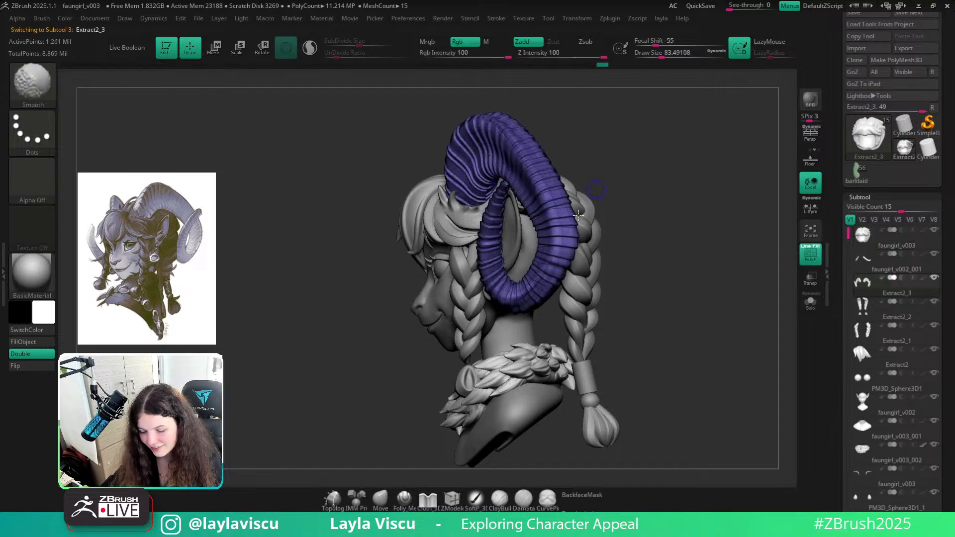
{"action": "key", "text": "shift+d"}
{"action": "key", "text": "shift+d"}
{"action": "key", "text": "shift+d"}
{"action": "key", "text": "shift+d"}
{"action": "key", "text": "shift+d"}
Switch to the Move brush with a draw size of about 372 and try to reshape the low-resolution horn
{"action": "key", "text": "s"}
{"action": "left_click_drag", "start_coordinate": [547, 249], "coordinate": [576, 249]}
{"action": "left_click", "coordinate": [380, 497]}
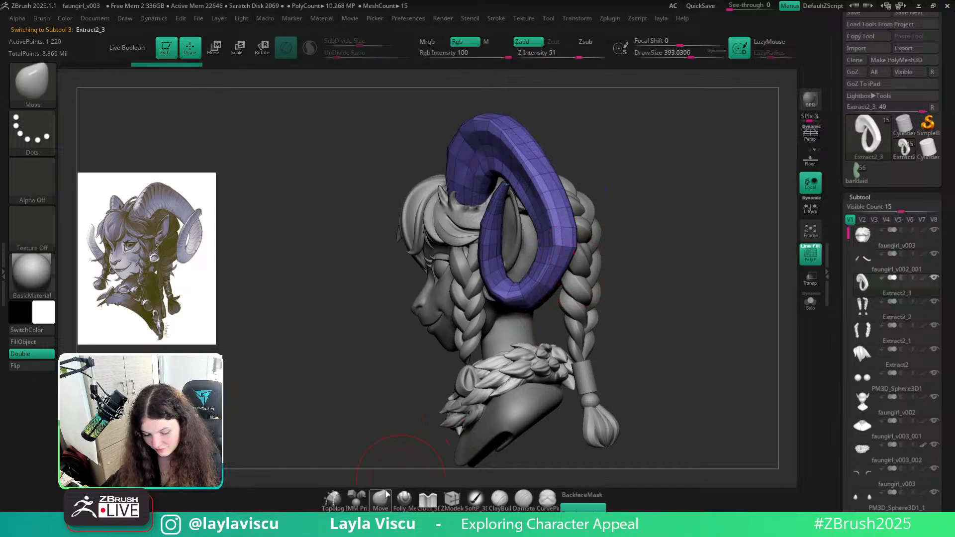
{"action": "key", "text": "s"}
{"action": "left_click_drag", "start_coordinate": [545, 237], "coordinate": [557, 235]}
{"action": "left_click", "coordinate": [555, 234]}
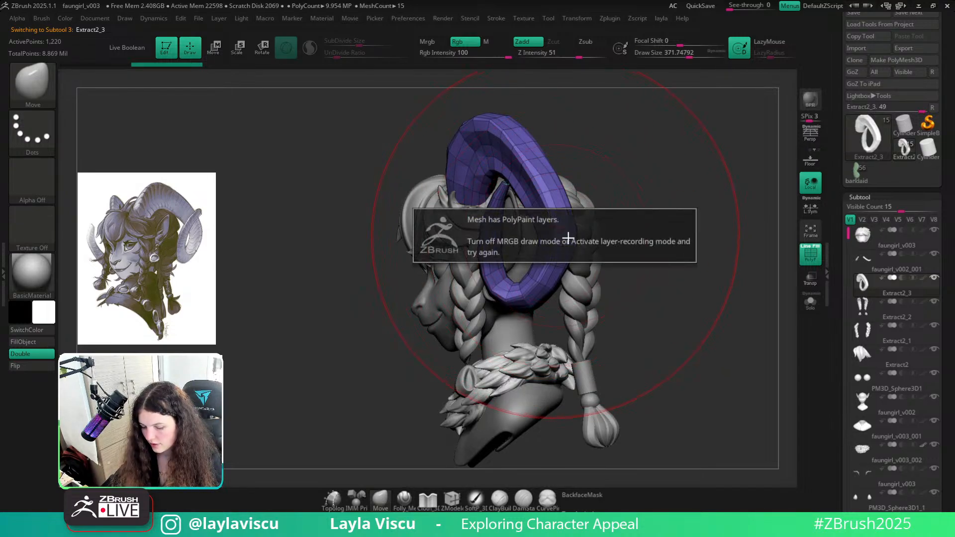
Return the horns to their highest subdivision level and add a new sculpting layer to them
{"action": "key", "text": "d"}
{"action": "key", "text": "d"}
{"action": "key", "text": "d"}
{"action": "key", "text": "d"}
{"action": "key", "text": "d"}
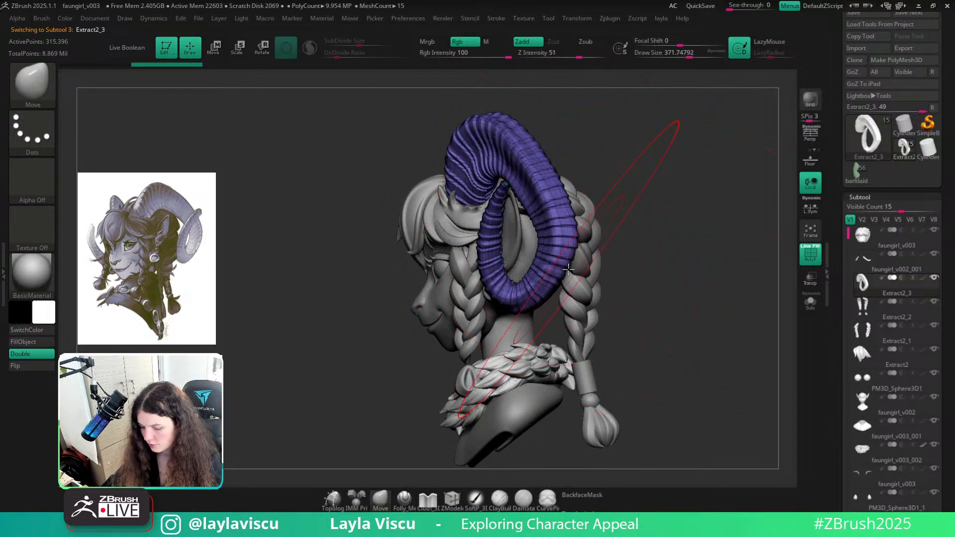
{"action": "scroll", "coordinate": [947, 165], "scroll_direction": "down", "scroll_amount": 10}
{"action": "scroll", "coordinate": [947, 165], "scroll_direction": "down", "scroll_amount": 5}
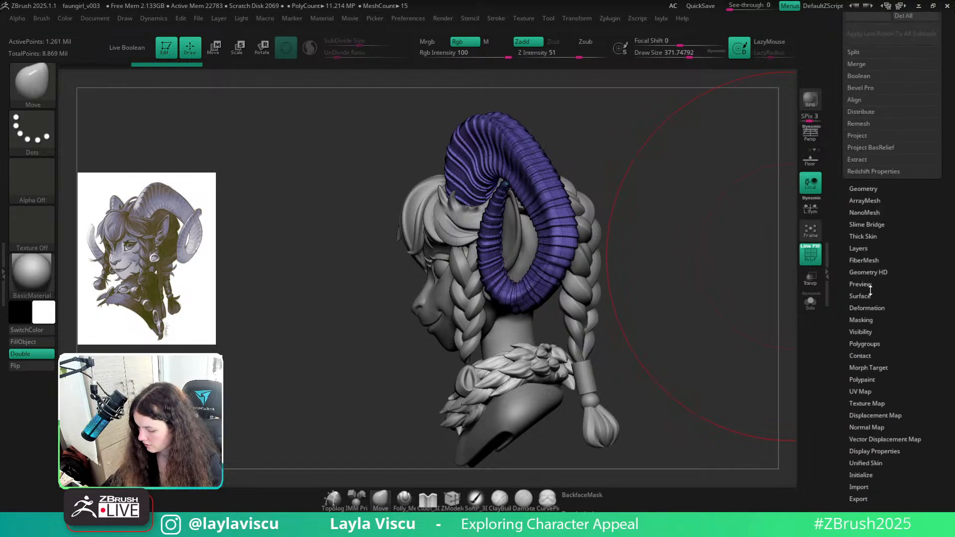
{"action": "left_click", "coordinate": [860, 247]}
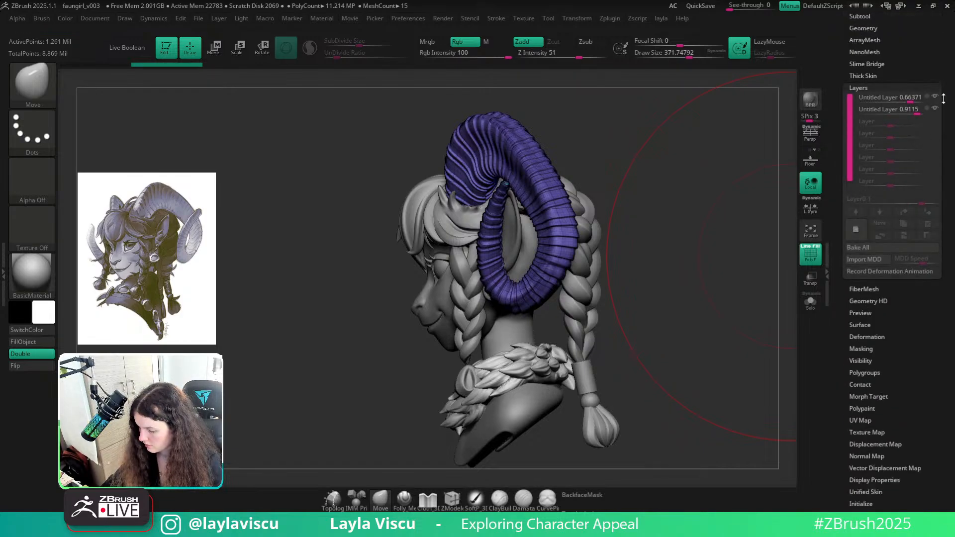
{"action": "left_click", "coordinate": [856, 229]}
At the horns' lowest subdivision level, pull the curve backward with the Move brush at a draw size of about 386
{"action": "key", "text": "shift+d"}
{"action": "key", "text": "shift+d"}
{"action": "key", "text": "shift+d"}
{"action": "key", "text": "shift+d"}
{"action": "key", "text": "shift+d"}
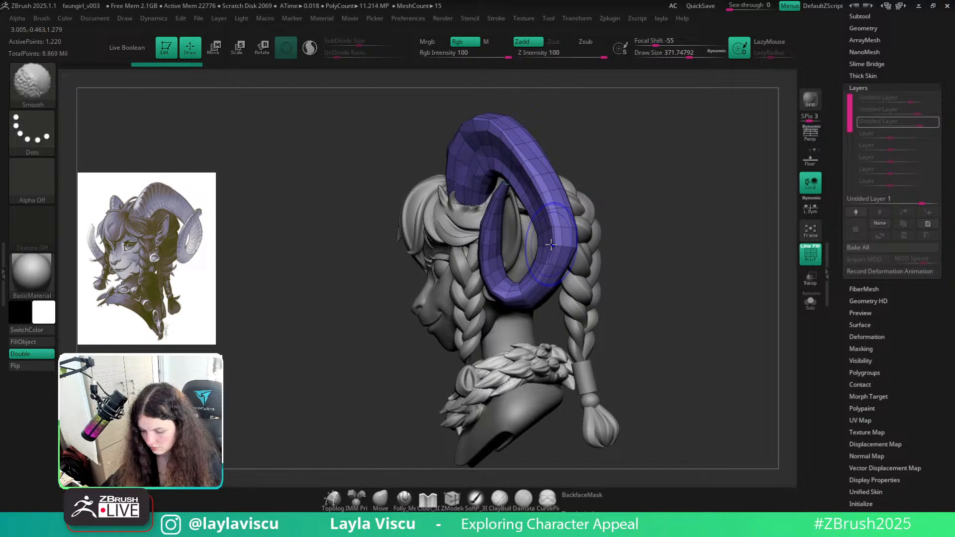
{"action": "key", "text": "s"}
{"action": "left_click_drag", "start_coordinate": [551, 226], "coordinate": [580, 242]}
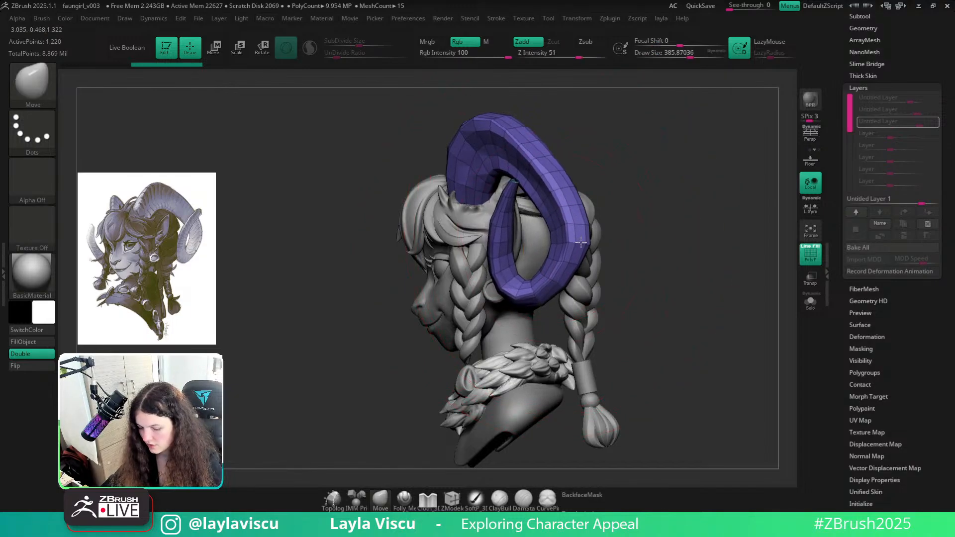
Restore the horns' highest subdivision level and turn off the polyframe display
{"action": "key", "text": "d"}
{"action": "key", "text": "d"}
{"action": "key", "text": "d"}
{"action": "key", "text": "d"}
{"action": "key", "text": "d"}
{"action": "key", "text": "shift+f"}
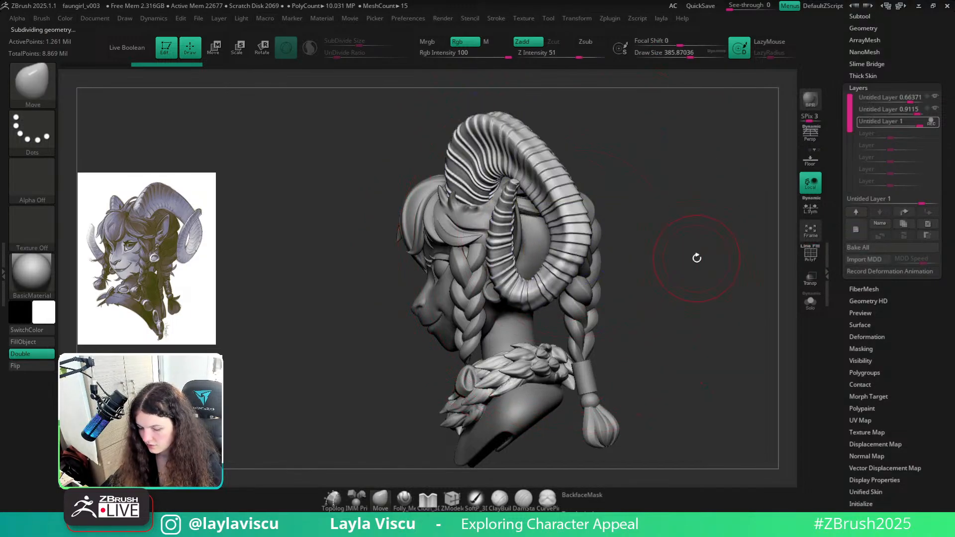
Examine the reshaped horns from the front with the whole bust in view
{"action": "mouse_move", "coordinate": [705, 291]}
{"action": "right_mouse_down", "text": "ctrl"}
{"action": "mouse_move", "coordinate": [663, 273]}
{"action": "mouse_move", "coordinate": [720, 279]}
{"action": "right_mouse_up", "text": "ctrl"}
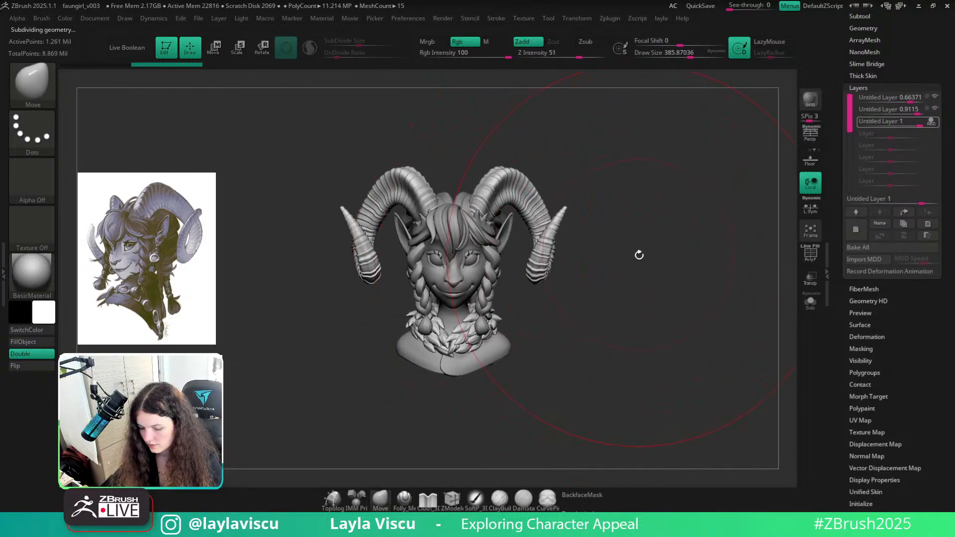
{"action": "right_click_drag", "start_coordinate": [638, 254], "coordinate": [634, 264]}
{"action": "scroll", "coordinate": [890, 199], "scroll_direction": "up", "scroll_amount": 5}
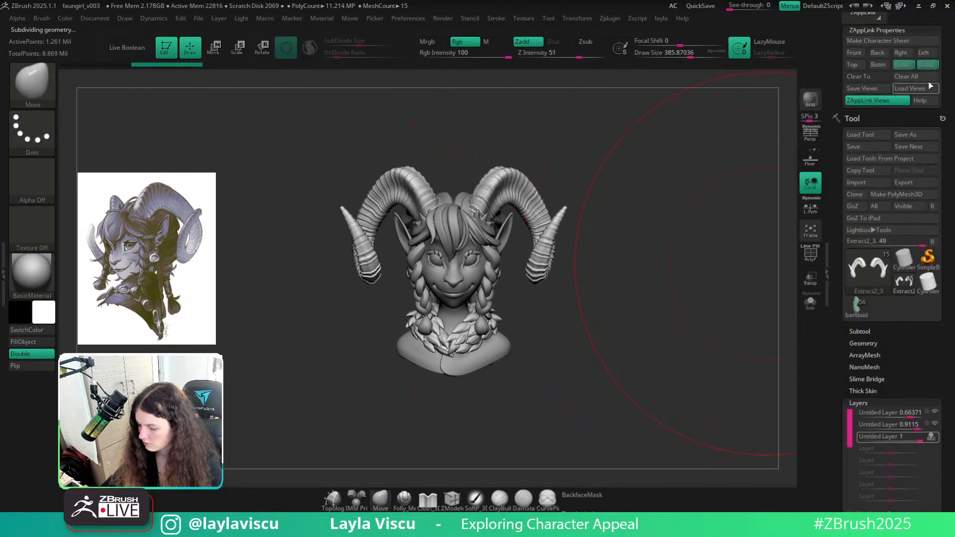
From the saved Cust1 view, push the horn's outer curve slightly inward with the Move brush at a draw size of about 207
{"action": "left_click", "coordinate": [925, 65]}
{"action": "key", "text": "shift"}
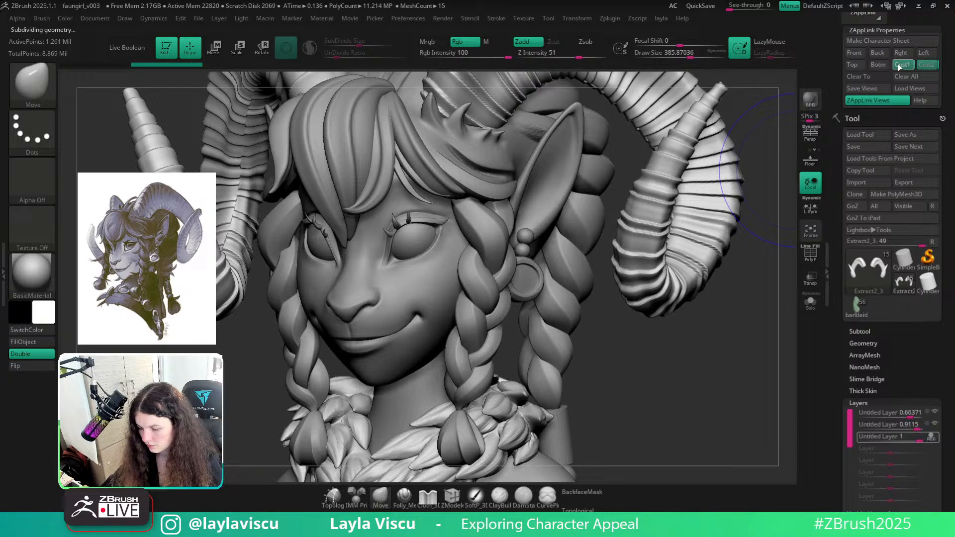
{"action": "key", "text": "shift+z"}
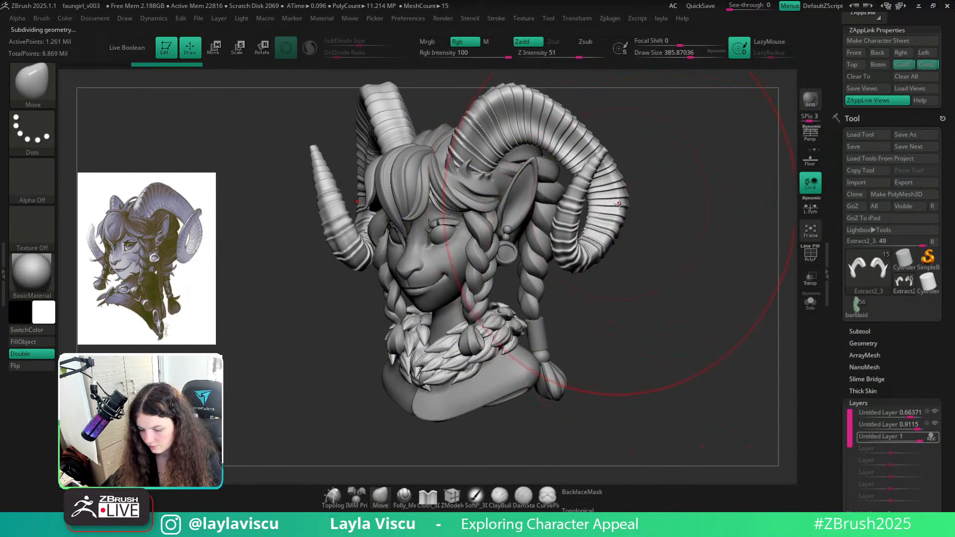
{"action": "key", "text": "s"}
{"action": "left_click_drag", "start_coordinate": [624, 203], "coordinate": [614, 199]}
{"action": "key", "text": "s"}
{"action": "left_click", "coordinate": [623, 198]}
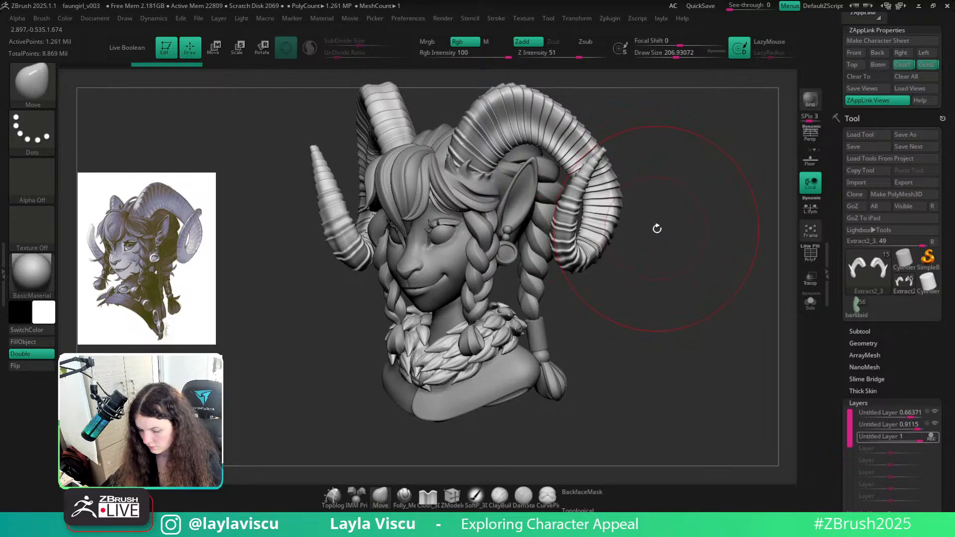
Adjust the horn's curve with the Move brush at a draw size of about 163 and compare it with the reference overlay
{"action": "mouse_move", "coordinate": [657, 228]}
{"action": "left_mouse_down"}
{"action": "mouse_move", "coordinate": [685, 273]}
{"action": "mouse_move", "coordinate": [729, 282]}
{"action": "mouse_move", "coordinate": [714, 300]}
{"action": "mouse_move", "coordinate": [699, 298]}
{"action": "left_mouse_up"}
{"action": "key", "text": "s"}
{"action": "left_click_drag", "start_coordinate": [594, 155], "coordinate": [594, 154]}
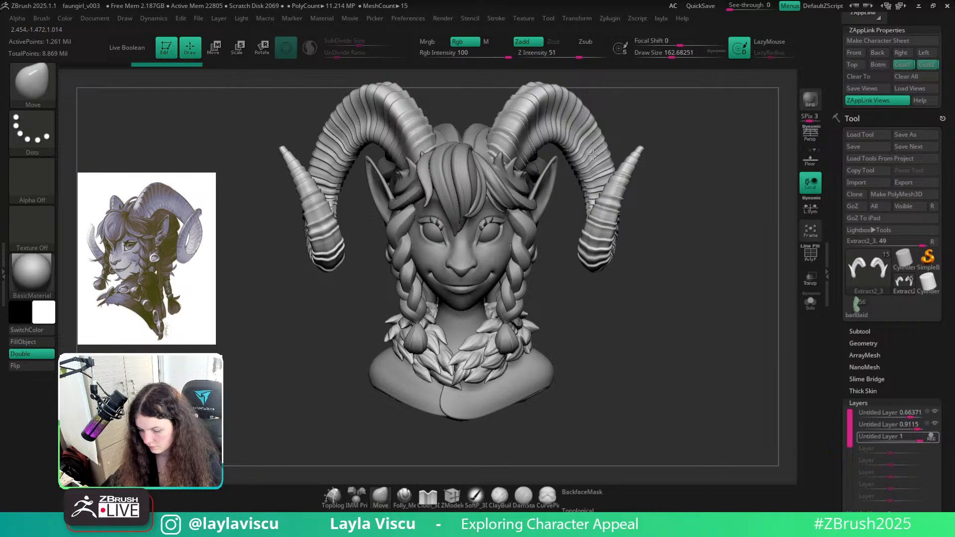
{"action": "right_click_drag", "start_coordinate": [599, 174], "coordinate": [572, 134], "text": "ctrl"}
{"action": "key", "text": "shift+z"}
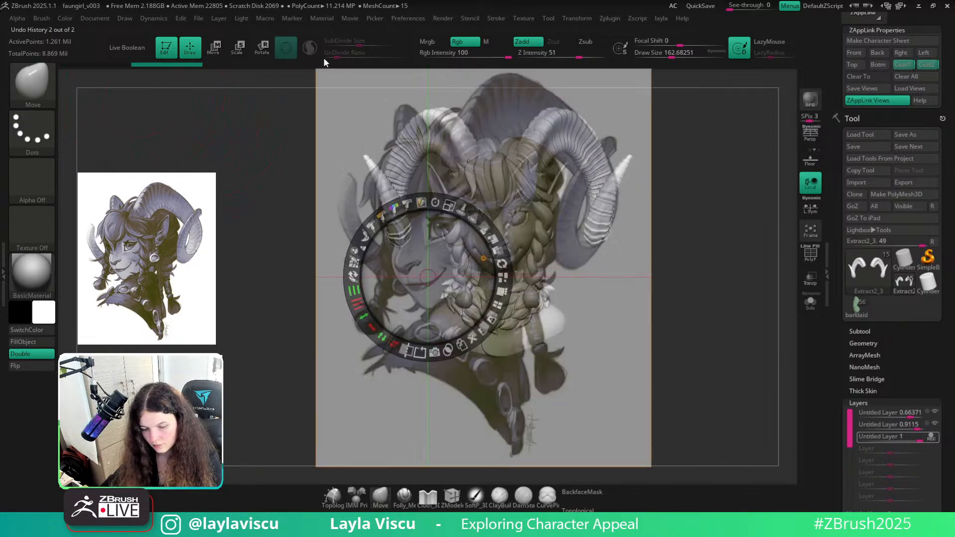
{"action": "key", "text": "shift+z"}
Display a silhouette thumbnail of the bust, enlarge it, and check the silhouette from the front and three-quarter angles
{"action": "left_click", "coordinate": [406, 18]}
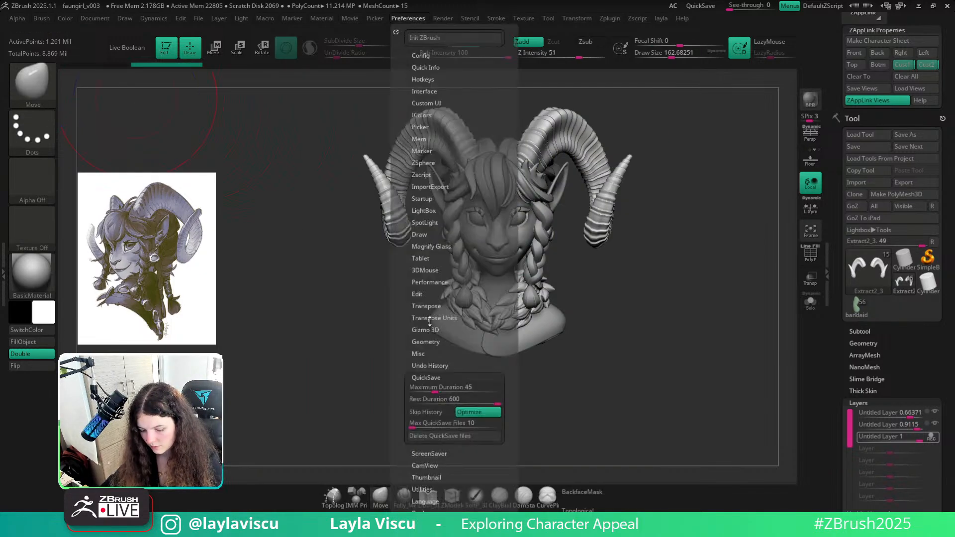
{"action": "scroll", "coordinate": [430, 321], "scroll_direction": "down", "scroll_amount": 4}
{"action": "left_click", "coordinate": [426, 373]}
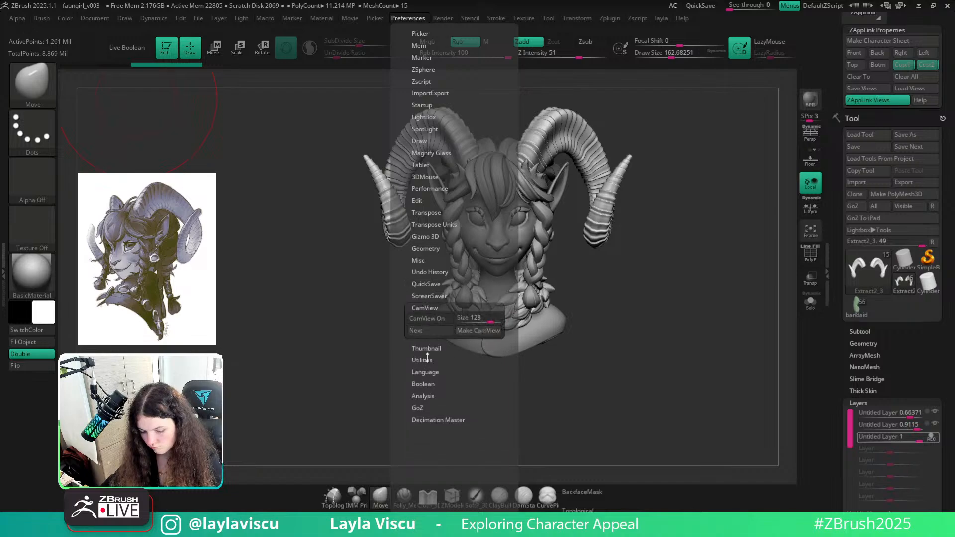
{"action": "left_click", "coordinate": [428, 347]}
{"action": "left_click", "coordinate": [428, 330]}
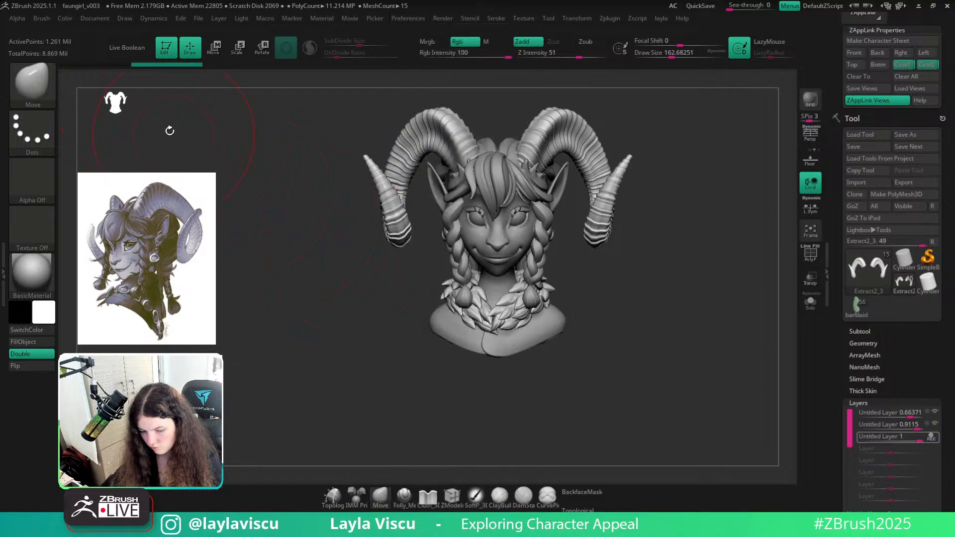
{"action": "left_click_drag", "start_coordinate": [122, 105], "coordinate": [200, 137]}
{"action": "mouse_move", "coordinate": [650, 309]}
{"action": "right_mouse_down", "text": "ctrl"}
{"action": "mouse_move", "coordinate": [682, 292]}
{"action": "mouse_move", "coordinate": [708, 318]}
{"action": "right_mouse_up", "text": "ctrl"}
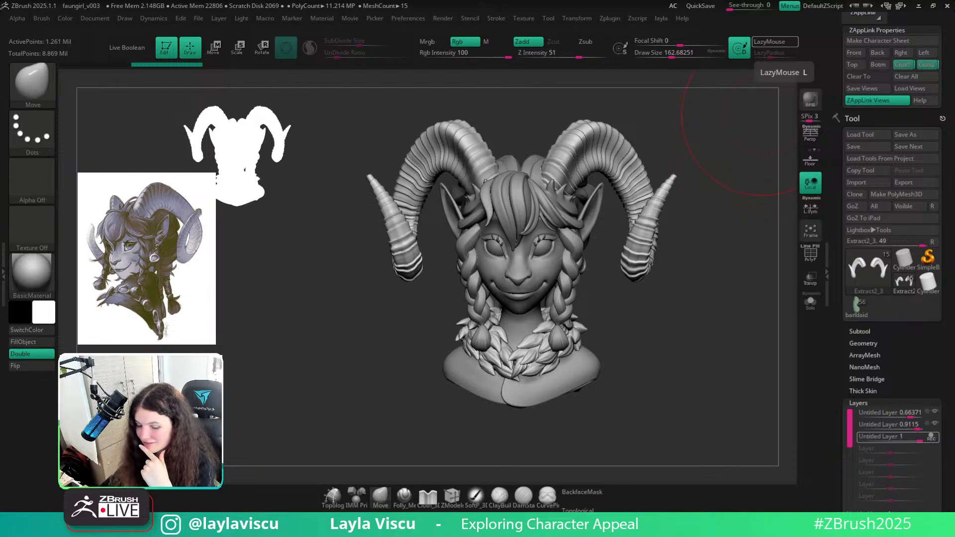
{"action": "left_click_drag", "start_coordinate": [692, 330], "coordinate": [674, 320]}
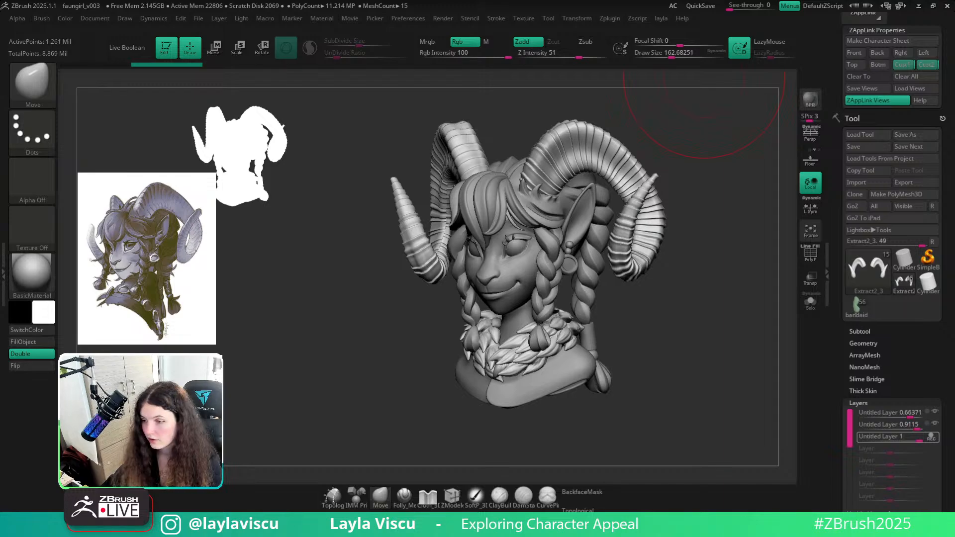
Switch to the browser and examine the Scavenger's Reign image results, previewing the Max and GamesRadar pictures
{"action": "key", "text": "alt+Tab"}
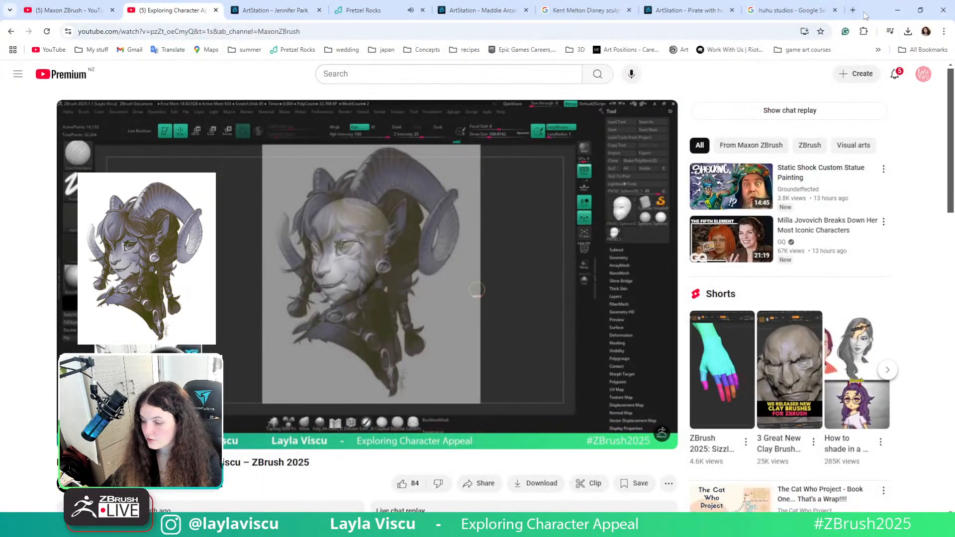
{"action": "key", "text": "alt+Tab"}
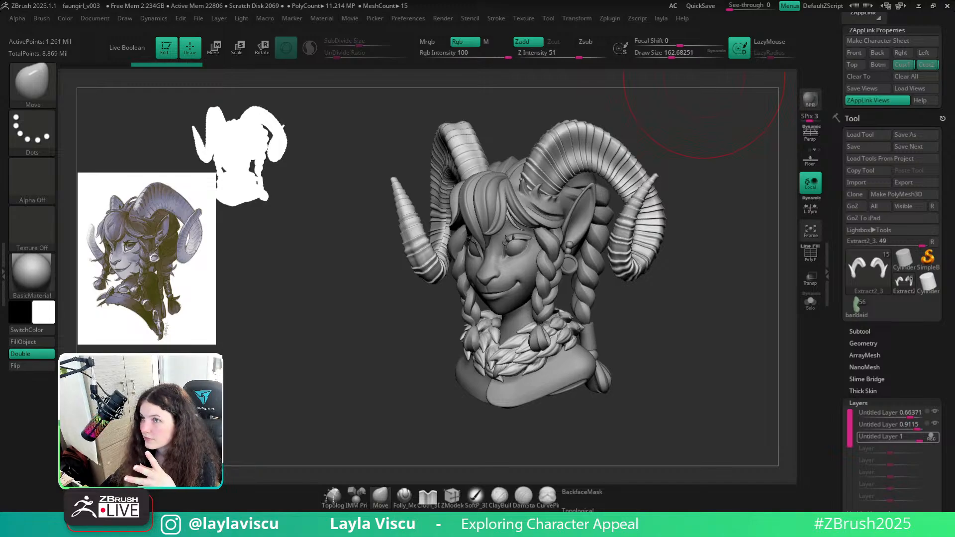
{"action": "left_click_drag", "start_coordinate": [954, 211], "coordinate": [415, 135]}
{"action": "double_click", "coordinate": [652, 137]}
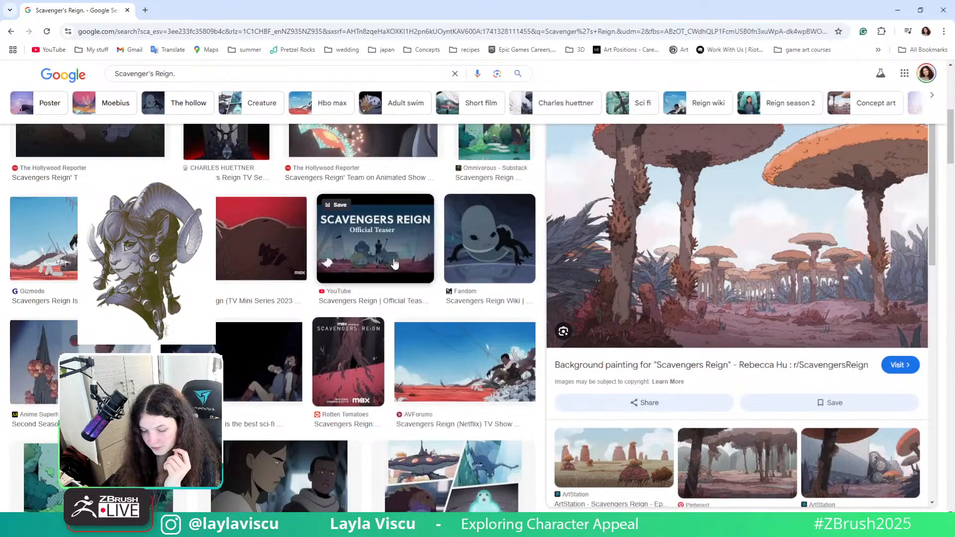
{"action": "scroll", "coordinate": [468, 351], "scroll_direction": "up", "scroll_amount": 5}
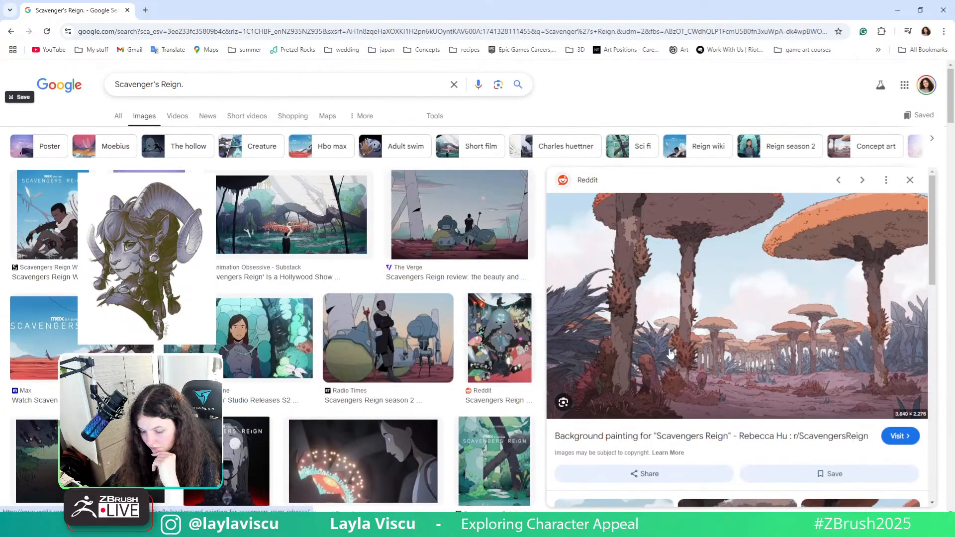
{"action": "scroll", "coordinate": [669, 354], "scroll_direction": "down", "scroll_amount": 5}
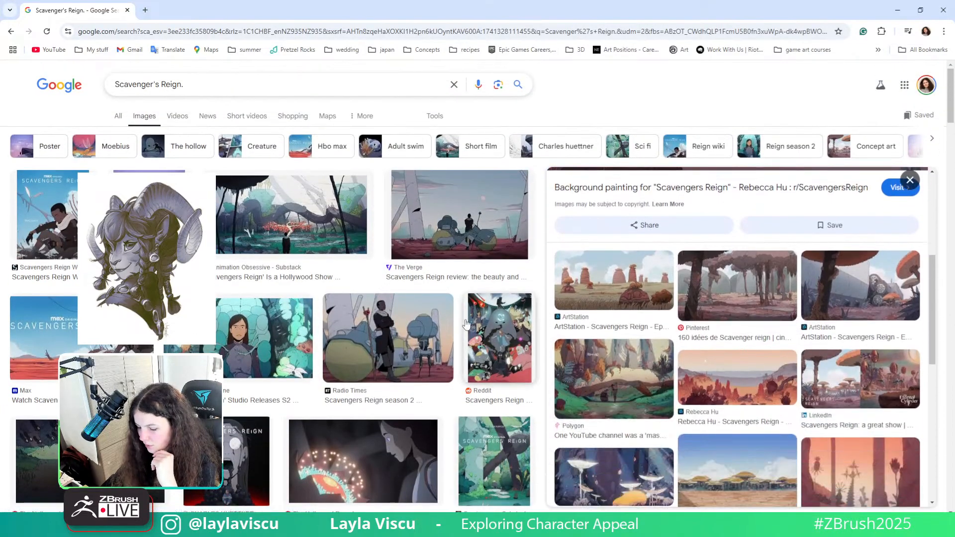
{"action": "scroll", "coordinate": [364, 260], "scroll_direction": "down", "scroll_amount": 4}
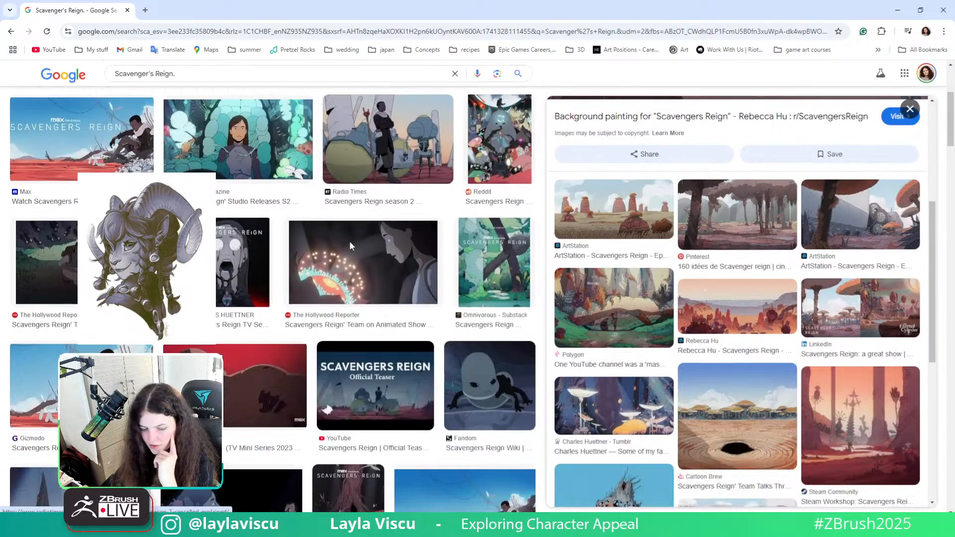
{"action": "left_click", "coordinate": [129, 165]}
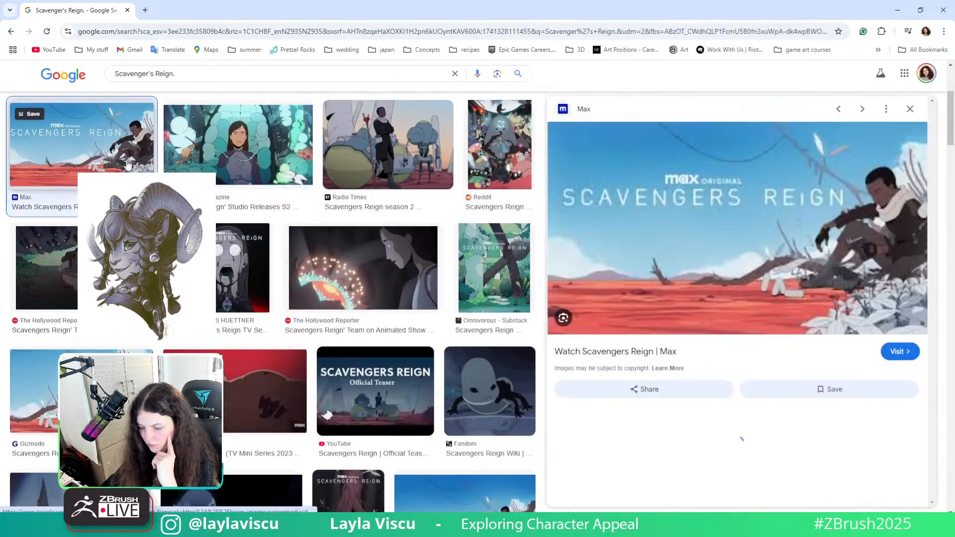
{"action": "scroll", "coordinate": [702, 230], "scroll_direction": "down", "scroll_amount": 2}
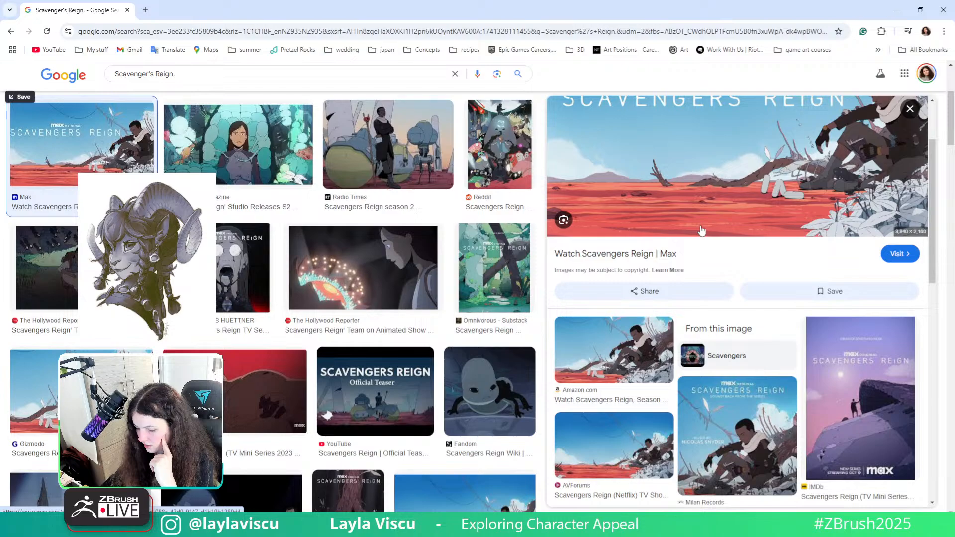
{"action": "scroll", "coordinate": [413, 354], "scroll_direction": "down", "scroll_amount": 4}
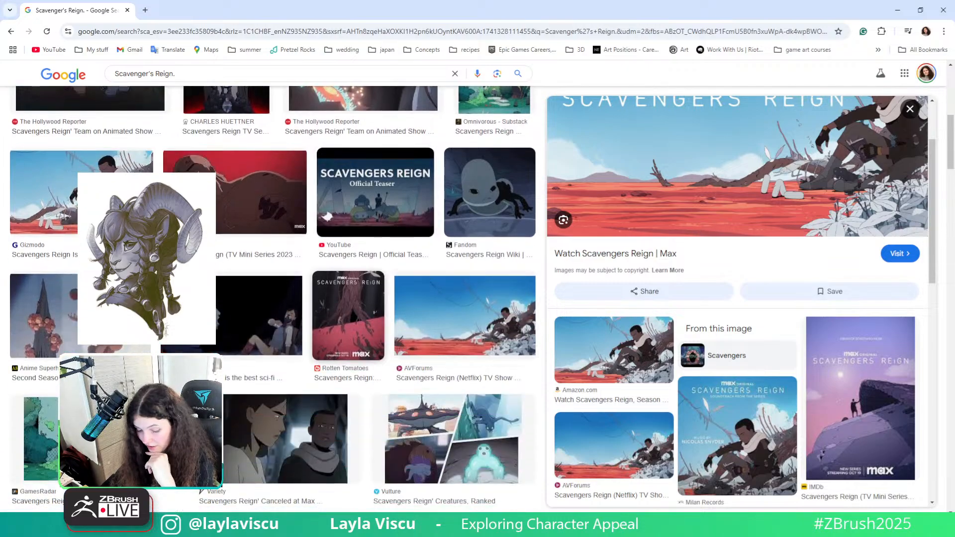
{"action": "left_click", "coordinate": [40, 432]}
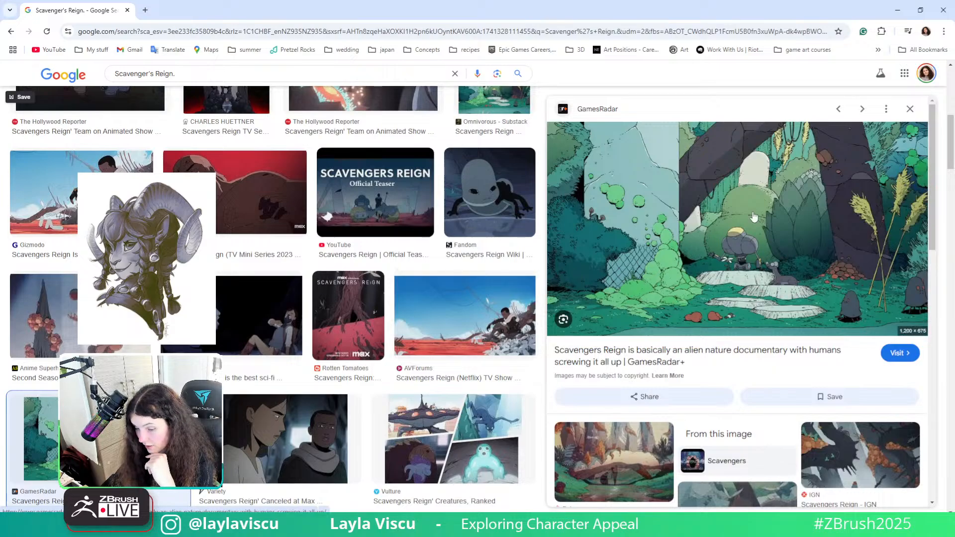
{"action": "key", "text": "alt+Tab"}
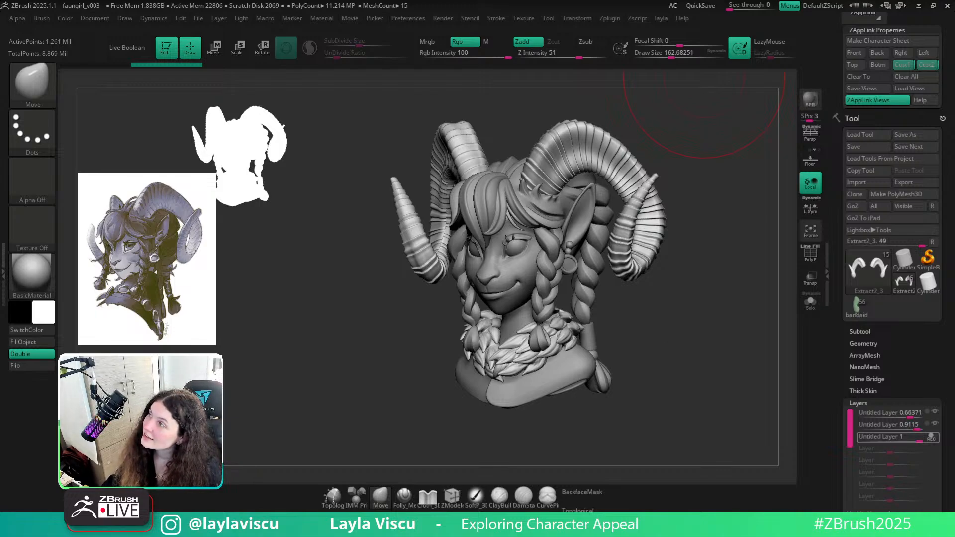
Compare the bust with the reference overlay in the Cust1 view and reduce the silhouette thumbnail to size 54
{"action": "left_click", "coordinate": [904, 67]}
{"action": "key", "text": "shift+z"}
{"action": "key", "text": "shift+z"}
{"action": "key", "text": "shift+z"}
{"action": "key", "text": "shift+z"}
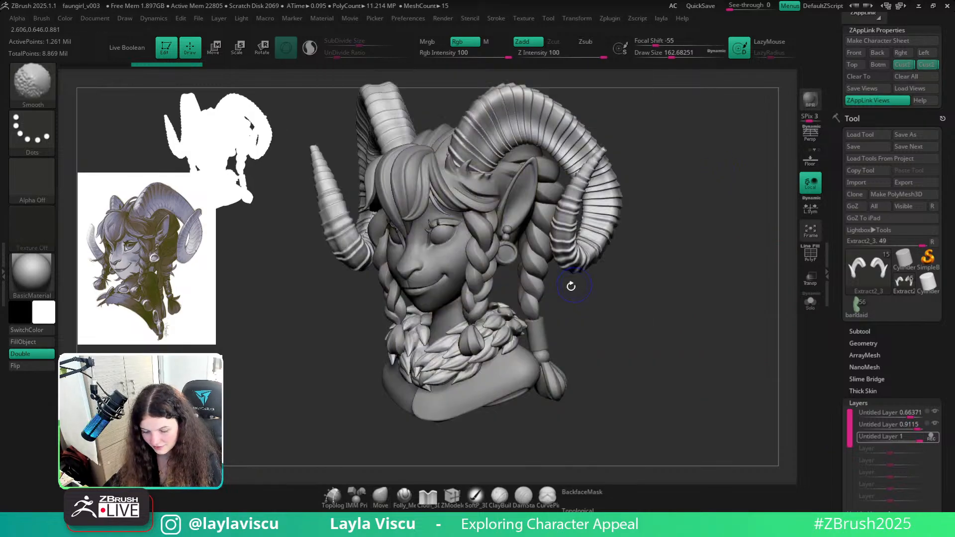
{"action": "left_click_drag", "start_coordinate": [228, 183], "coordinate": [99, 102]}
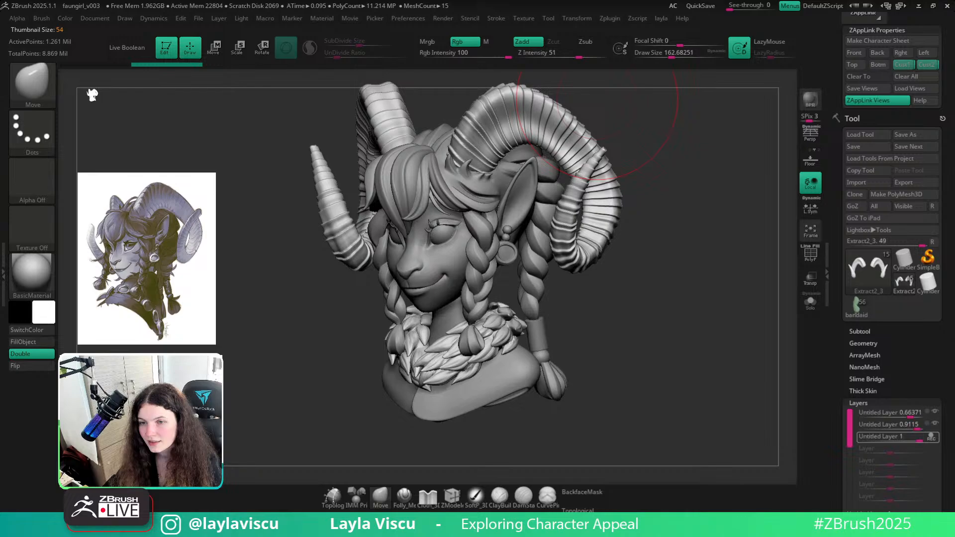
Set the draw size to about 59 and turn off recording on the horns' newest sculpting layer
{"action": "mouse_move", "coordinate": [721, 354]}
{"action": "left_mouse_down", "text": "shift"}
{"action": "mouse_move", "coordinate": [731, 353]}
{"action": "mouse_move", "coordinate": [626, 318]}
{"action": "mouse_move", "coordinate": [651, 339]}
{"action": "left_mouse_up", "text": "shift"}
{"action": "key", "text": "s"}
{"action": "left_click", "coordinate": [866, 331]}
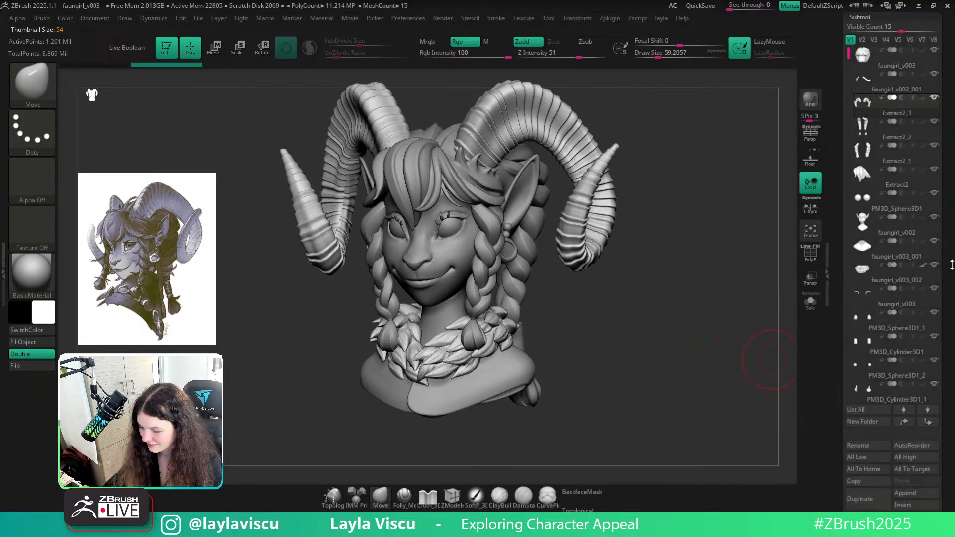
{"action": "left_click_drag", "start_coordinate": [948, 488], "coordinate": [948, 173]}
{"action": "left_click", "coordinate": [863, 447]}
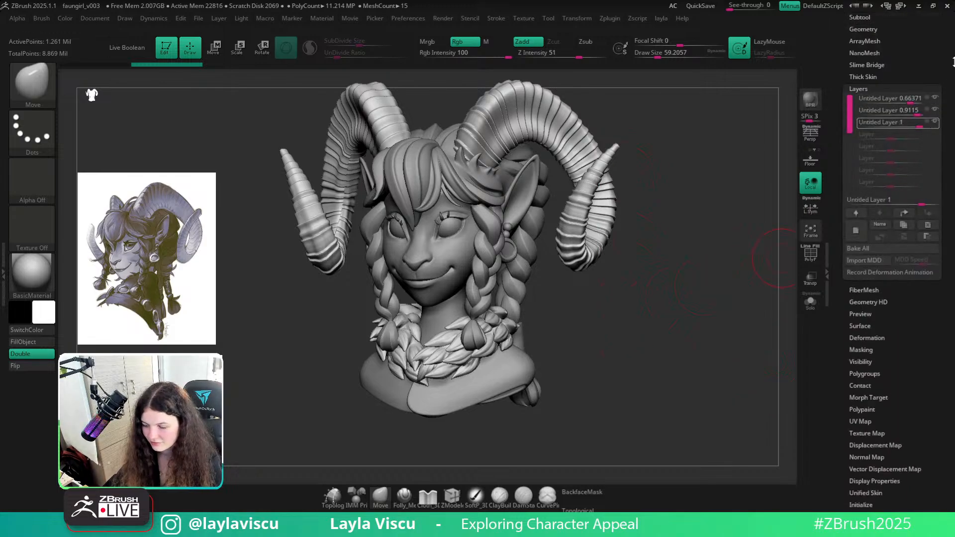
Turn on polypaint for all subtools and apply the SkinShade4 material to the bust
{"action": "left_click", "coordinate": [860, 17]}
{"action": "key", "text": "ctrl"}
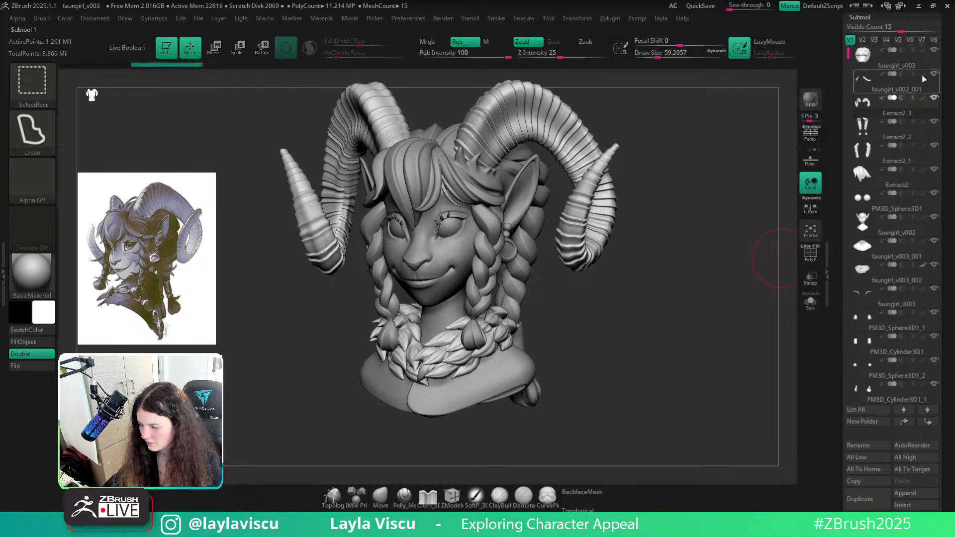
{"action": "left_click", "coordinate": [923, 74], "text": "ctrl+shift"}
{"action": "left_click_drag", "start_coordinate": [606, 362], "coordinate": [644, 369], "text": "alt"}
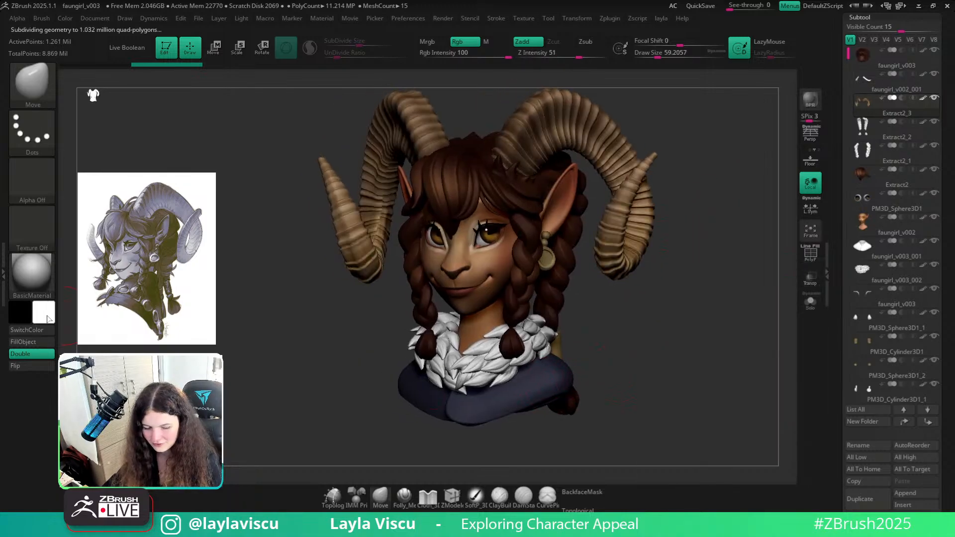
{"action": "left_click", "coordinate": [32, 273]}
{"action": "left_click", "coordinate": [378, 182]}
{"action": "left_click_drag", "start_coordinate": [610, 326], "coordinate": [592, 323], "text": "alt"}
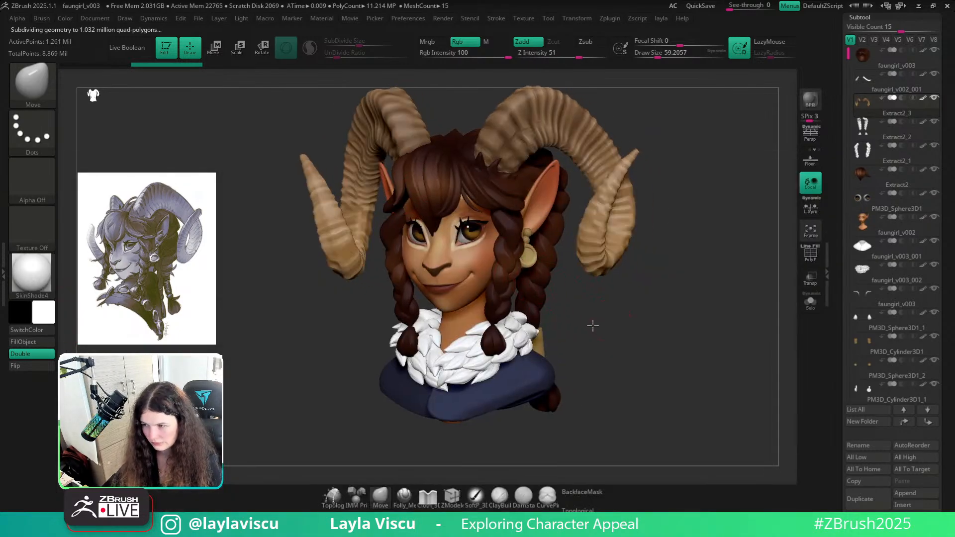
Select the fur collar subtool and fill it with a dark grayish-brown colour
{"action": "left_click", "coordinate": [471, 364], "text": "alt"}
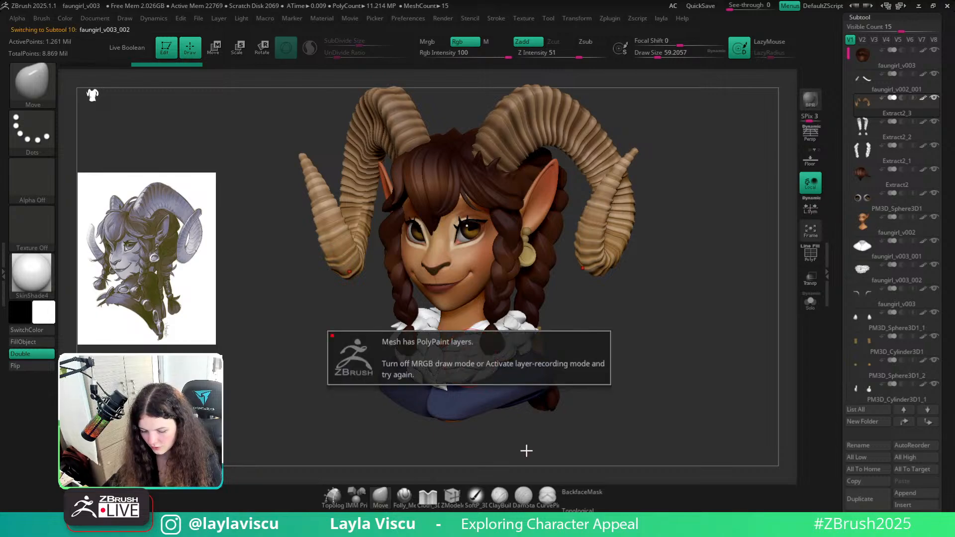
{"action": "left_click", "coordinate": [46, 315]}
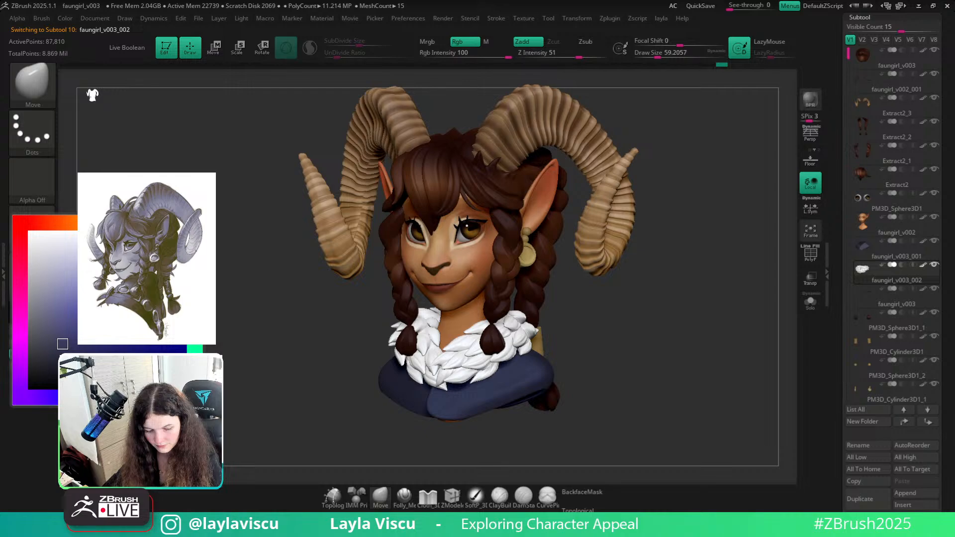
{"action": "left_click", "coordinate": [44, 312]}
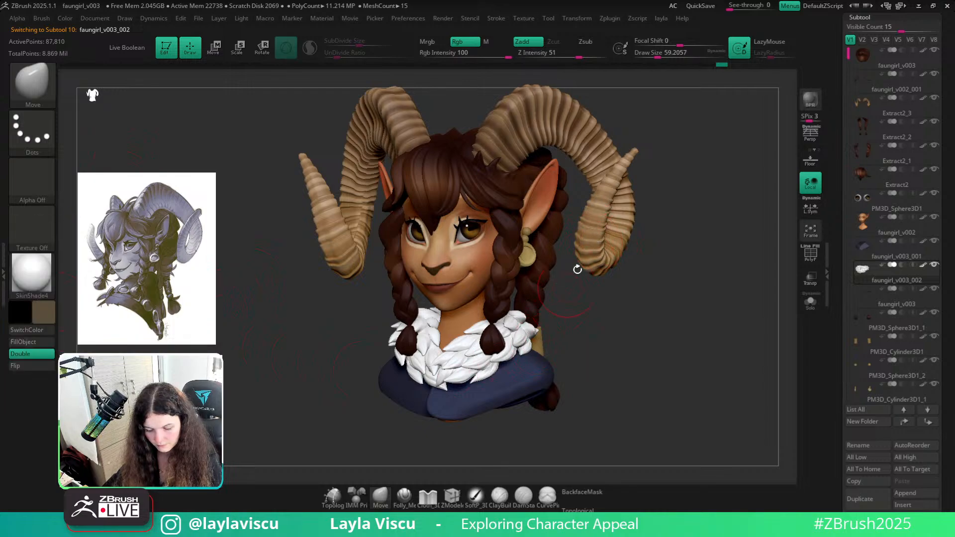
{"action": "left_click", "coordinate": [36, 341]}
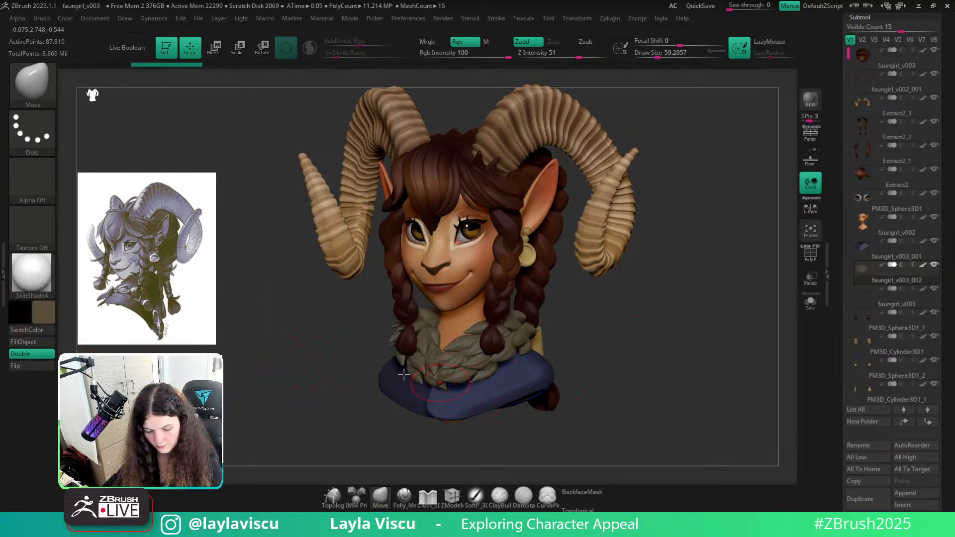
Pick a light tan colour, isolate the fur collar and set the MaskPen brush to the DragRect stroke with BackfaceMask on
{"action": "mouse_move", "coordinate": [43, 312]}
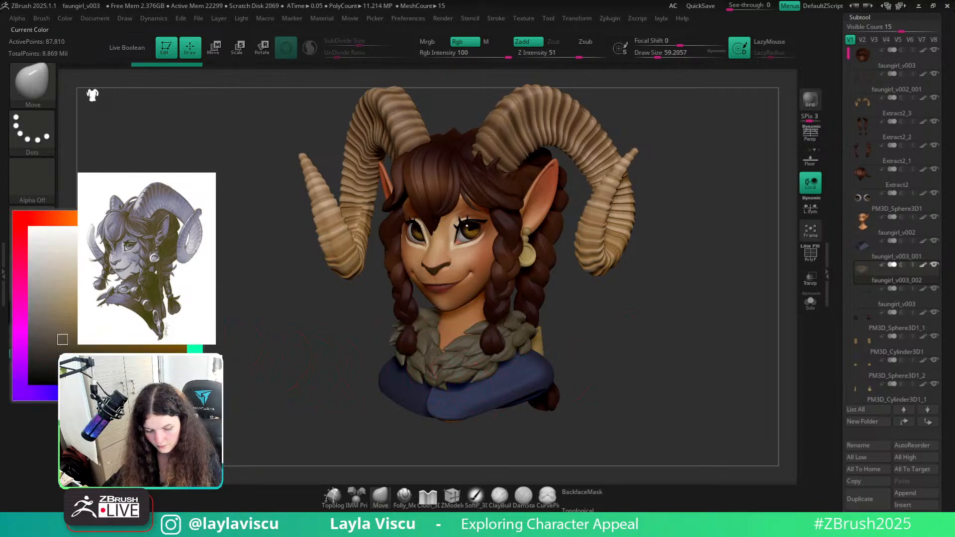
{"action": "left_click", "coordinate": [810, 301]}
{"action": "left_click_drag", "start_coordinate": [714, 337], "coordinate": [646, 390]}
{"action": "key", "text": "ctrl"}
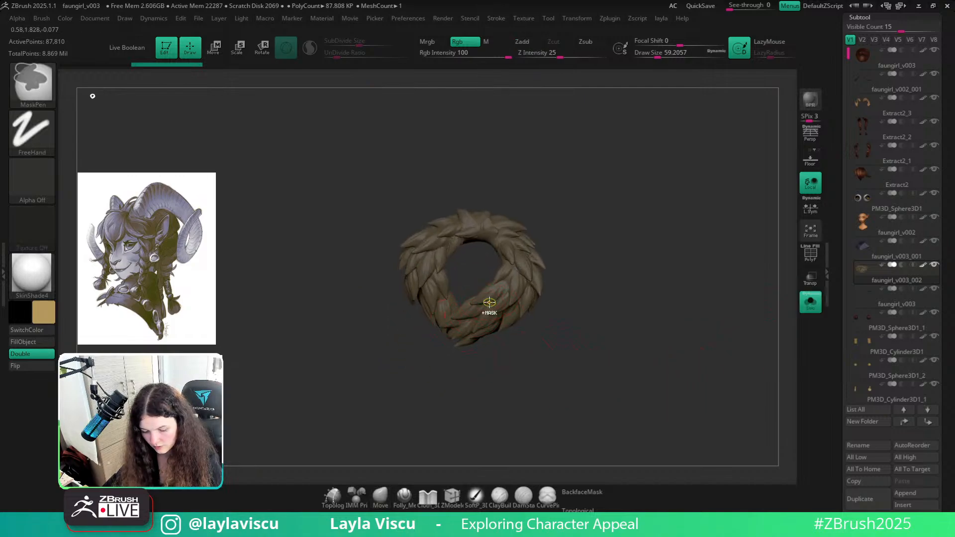
{"action": "left_click", "coordinate": [28, 130]}
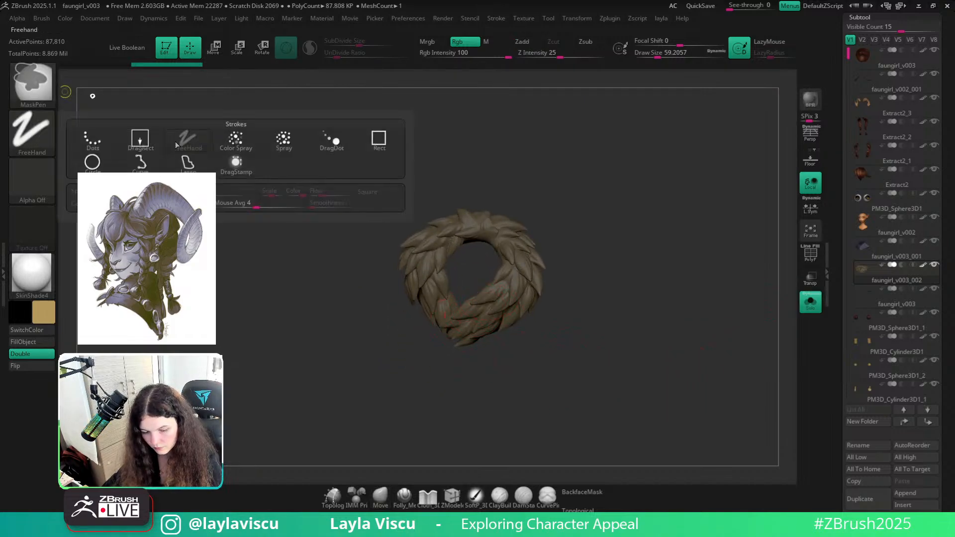
{"action": "left_click", "coordinate": [139, 135]}
{"action": "left_click", "coordinate": [582, 492]}
Fill the isolated fur collar with the light tan, clear any masking and show the whole bust again
{"action": "mouse_move", "coordinate": [504, 292]}
{"action": "left_mouse_down", "text": "ctrl"}
{"action": "mouse_move", "coordinate": [578, 335]}
{"action": "mouse_move", "coordinate": [711, 375]}
{"action": "left_mouse_up", "text": "ctrl"}
{"action": "left_click", "coordinate": [104, 349], "text": "ctrl"}
{"action": "left_click", "coordinate": [46, 342]}
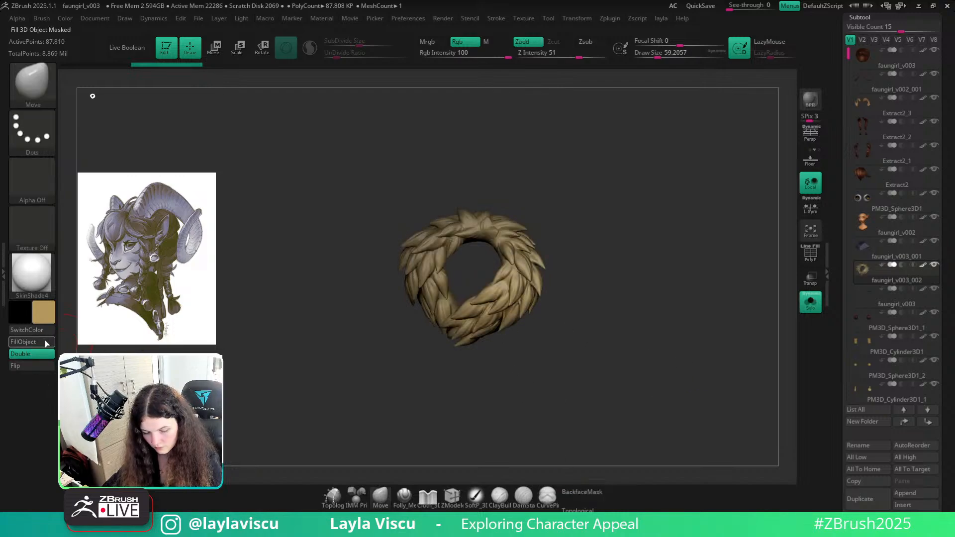
{"action": "mouse_move", "coordinate": [453, 404]}
{"action": "left_mouse_down", "text": "ctrl"}
{"action": "mouse_move", "coordinate": [482, 442]}
{"action": "mouse_move", "coordinate": [517, 440]}
{"action": "left_mouse_up", "text": "ctrl"}
{"action": "left_click_drag", "start_coordinate": [587, 430], "coordinate": [605, 378]}
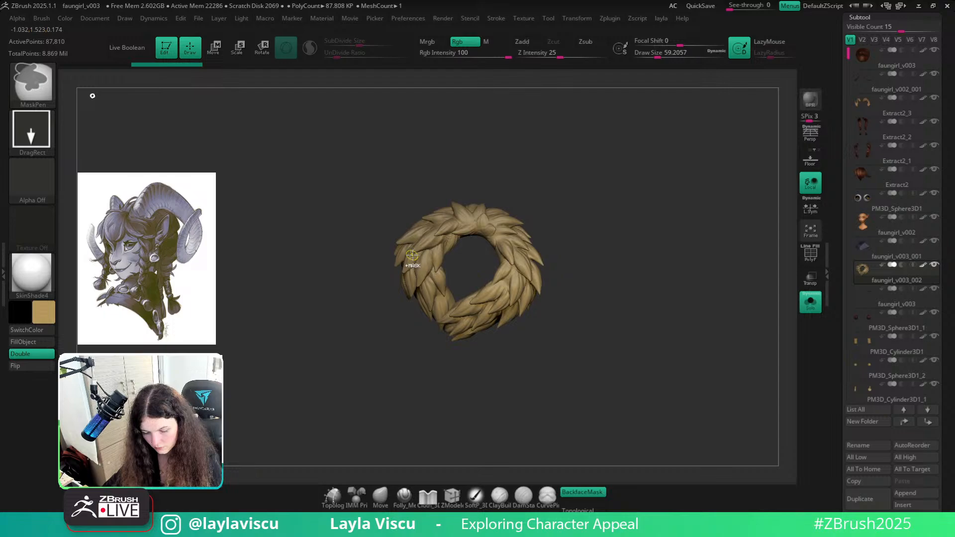
{"action": "left_click_drag", "start_coordinate": [412, 261], "coordinate": [603, 334], "text": "ctrl"}
{"action": "left_click", "coordinate": [373, 384], "text": "ctrl"}
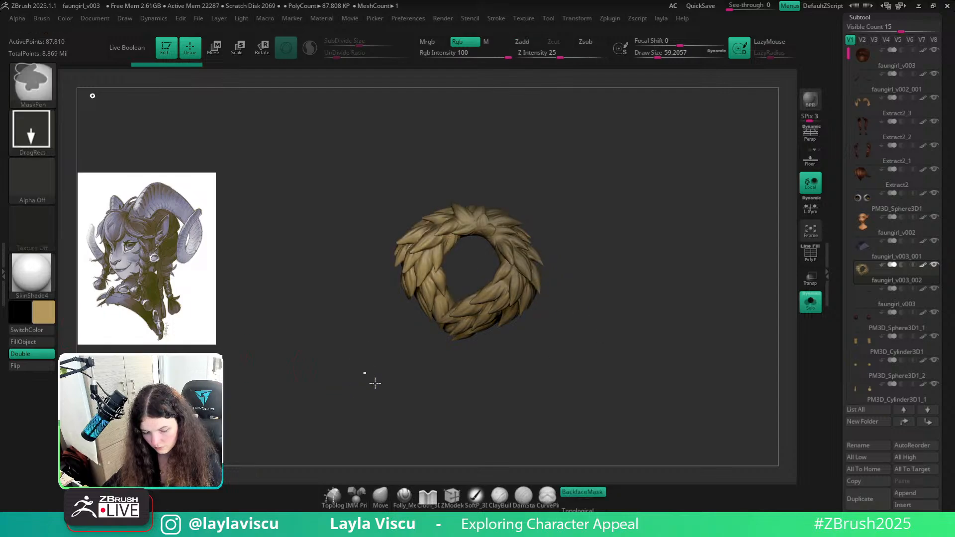
{"action": "left_click", "coordinate": [801, 305]}
{"action": "left_click_drag", "start_coordinate": [794, 321], "coordinate": [719, 334]}
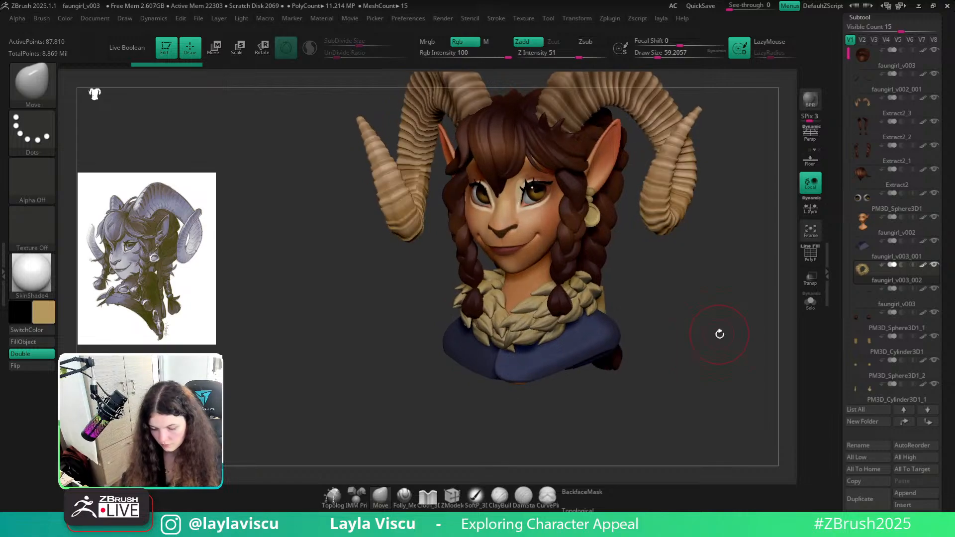
Choose a medium brown and the SoftP_3DCW brush with the draw size at about 172
{"action": "key", "text": "s"}
{"action": "left_click_drag", "start_coordinate": [556, 337], "coordinate": [571, 337]}
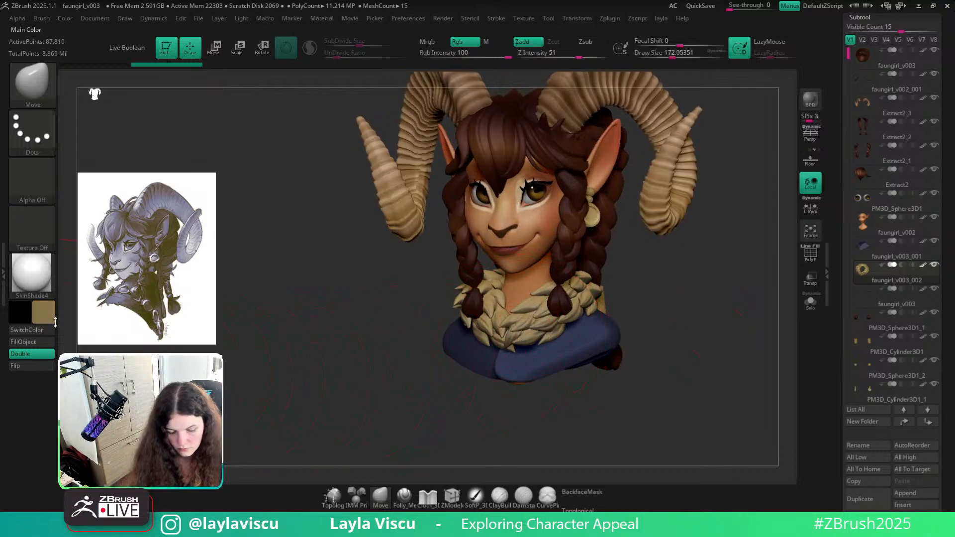
{"action": "left_click", "coordinate": [52, 317]}
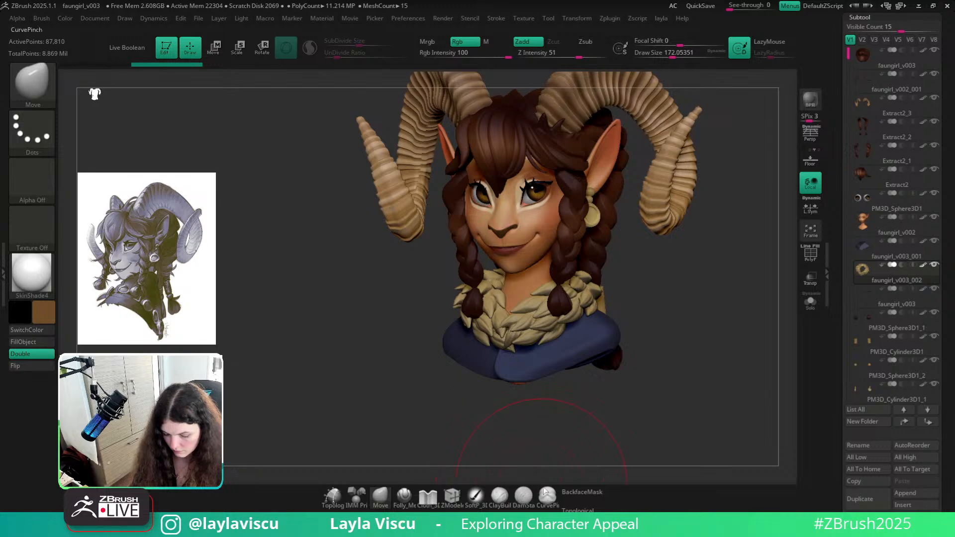
{"action": "left_click", "coordinate": [476, 495]}
{"action": "left_click", "coordinate": [493, 363]}
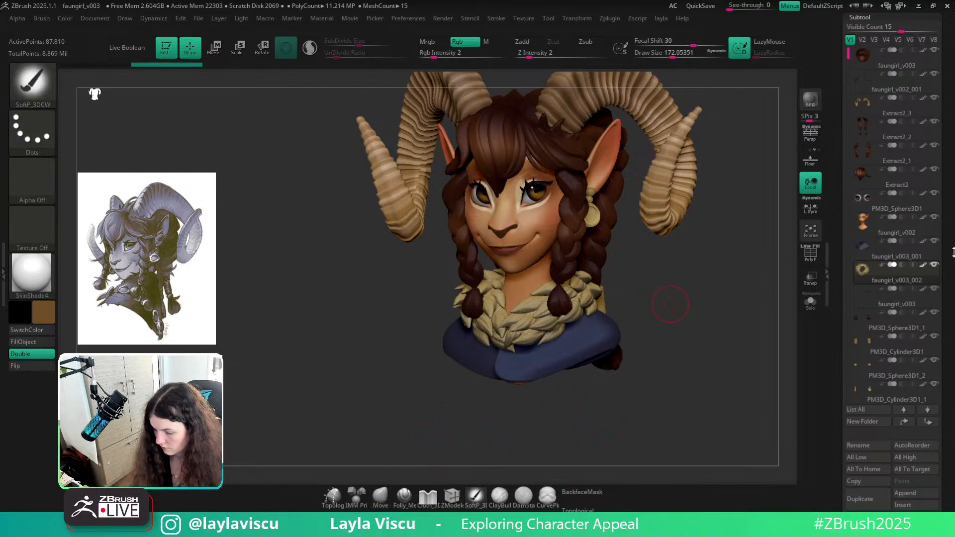
Delete the fur collar's Untitled Layer 1 and set the draw size to about 453
{"action": "left_click_drag", "start_coordinate": [949, 252], "coordinate": [938, 125]}
{"action": "left_click", "coordinate": [862, 356]}
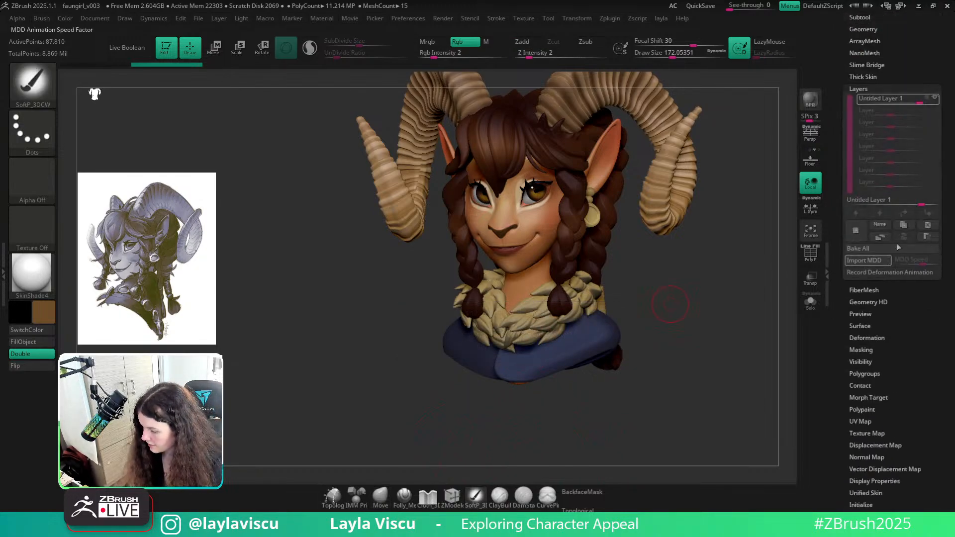
{"action": "left_click", "coordinate": [931, 98]}
{"action": "key", "text": "s"}
{"action": "left_click_drag", "start_coordinate": [567, 329], "coordinate": [587, 328]}
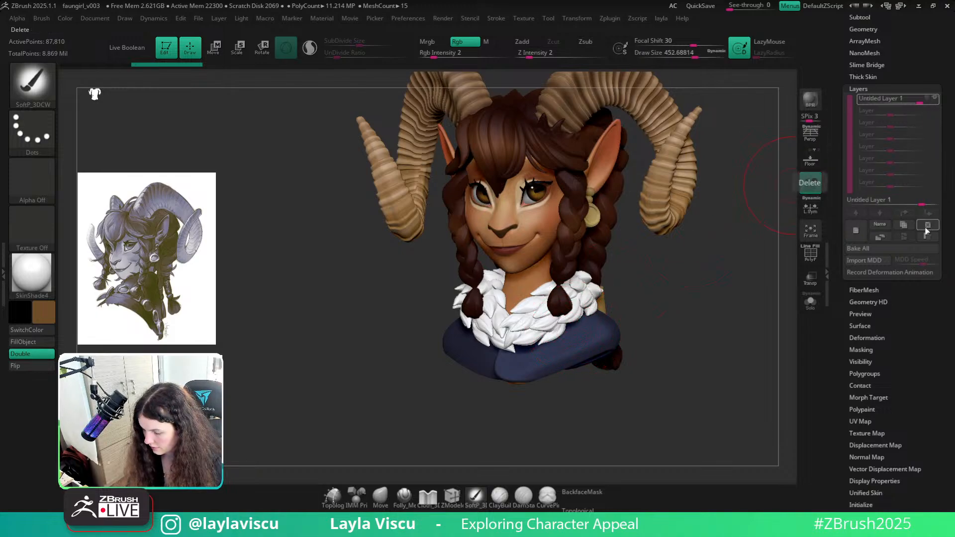
{"action": "left_click", "coordinate": [915, 249]}
{"action": "left_click", "coordinate": [863, 17]}
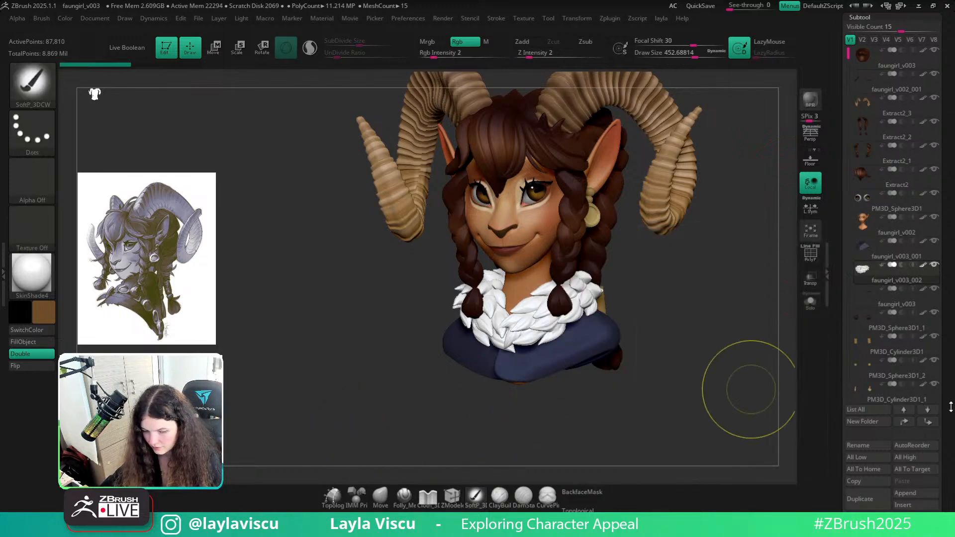
Examine the fur collar and the blue coat with the polyframe shown, then check the collar's geometry and layer settings
{"action": "key", "text": "shift"}
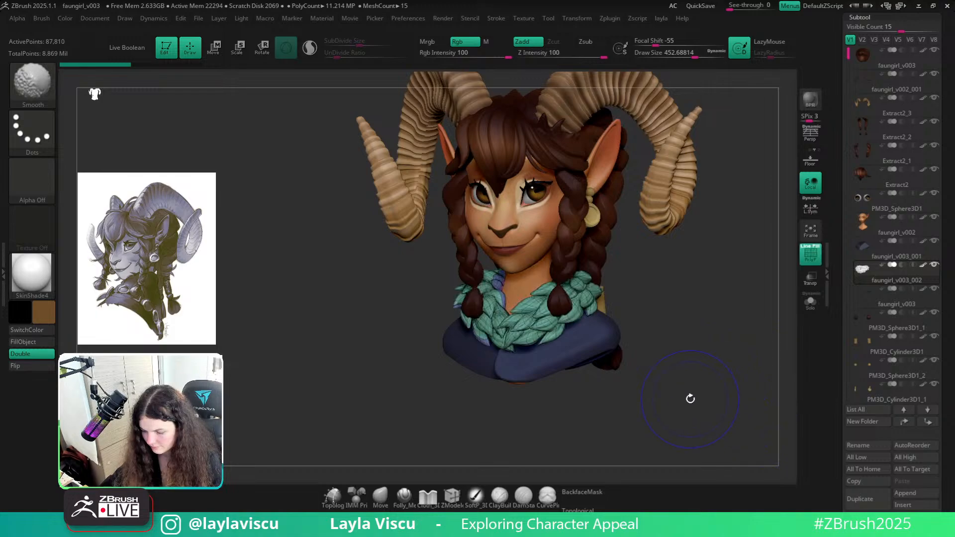
{"action": "left_click", "coordinate": [864, 246]}
{"action": "left_click", "coordinate": [869, 276]}
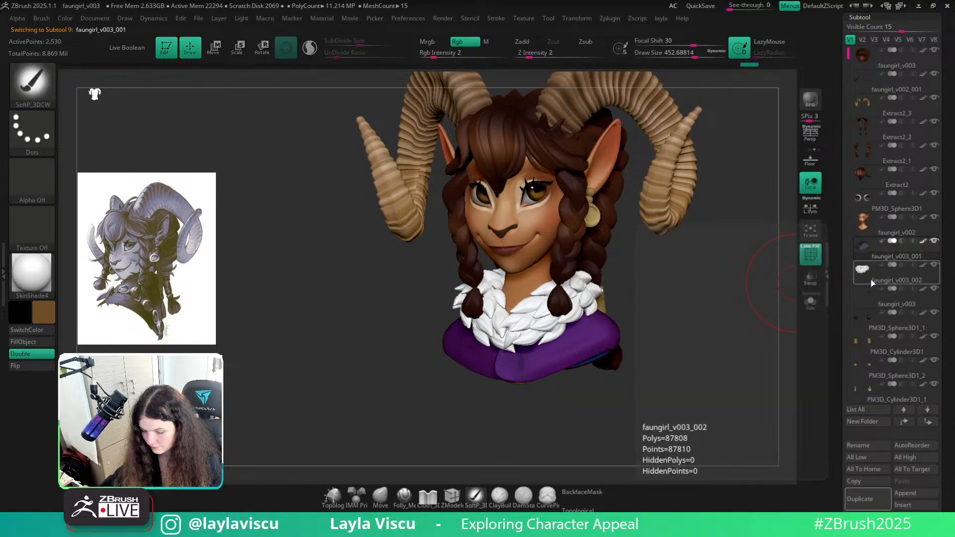
{"action": "scroll", "coordinate": [916, 289], "scroll_direction": "down", "scroll_amount": 8}
{"action": "left_click", "coordinate": [855, 293]}
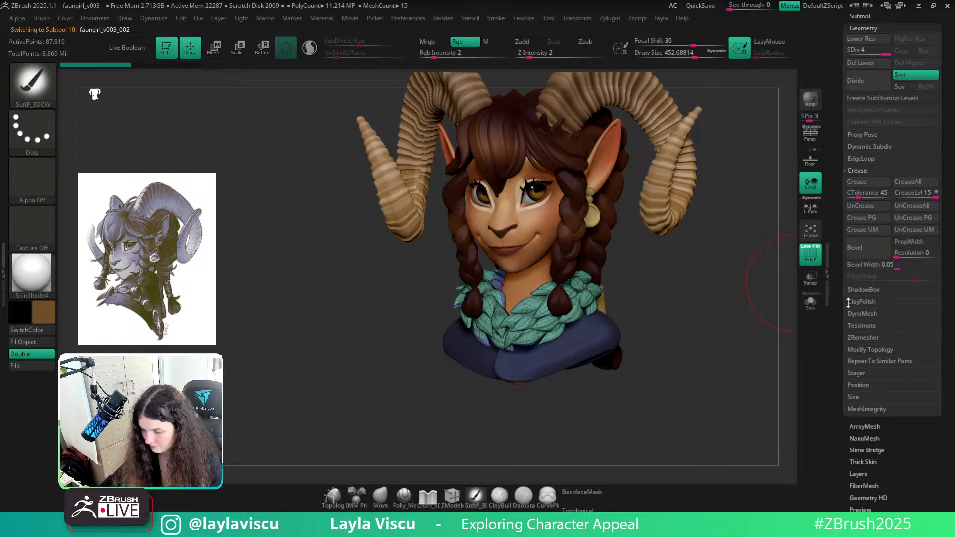
{"action": "scroll", "coordinate": [916, 237], "scroll_direction": "down", "scroll_amount": 8}
{"action": "left_click", "coordinate": [858, 317]}
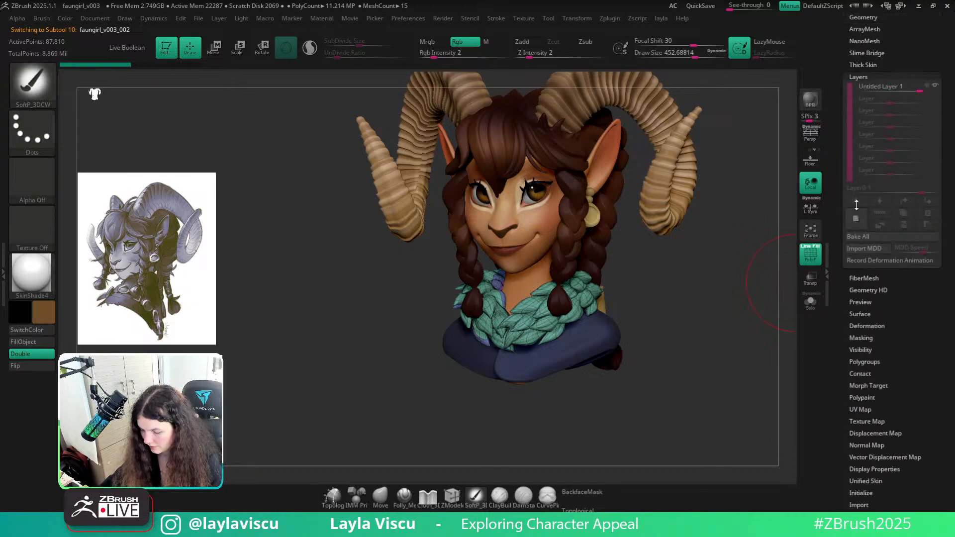
Turn off the polyframe and fill the fur collar with the medium brown at Rgb Intensity 100
{"action": "key", "text": "shift+f"}
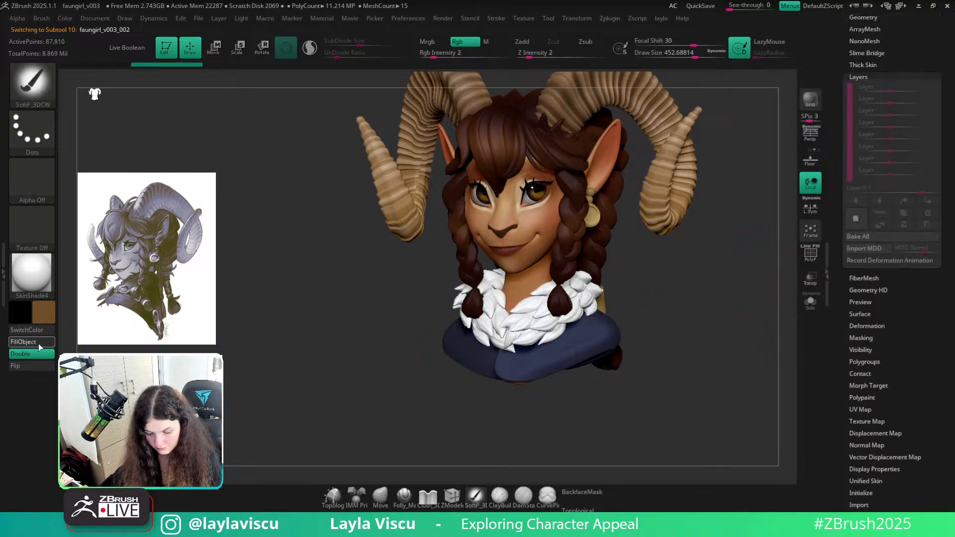
{"action": "left_click_drag", "start_coordinate": [448, 56], "coordinate": [515, 55]}
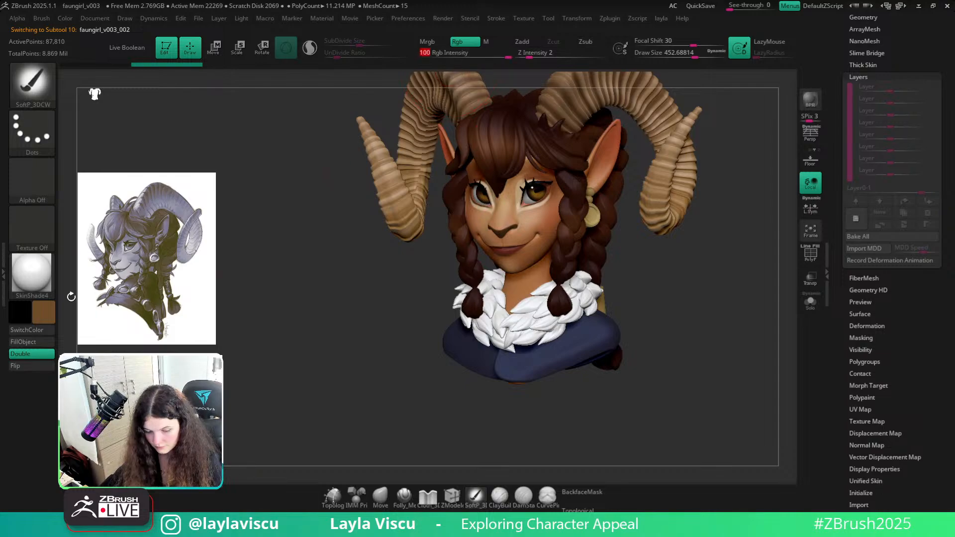
{"action": "left_click", "coordinate": [35, 343]}
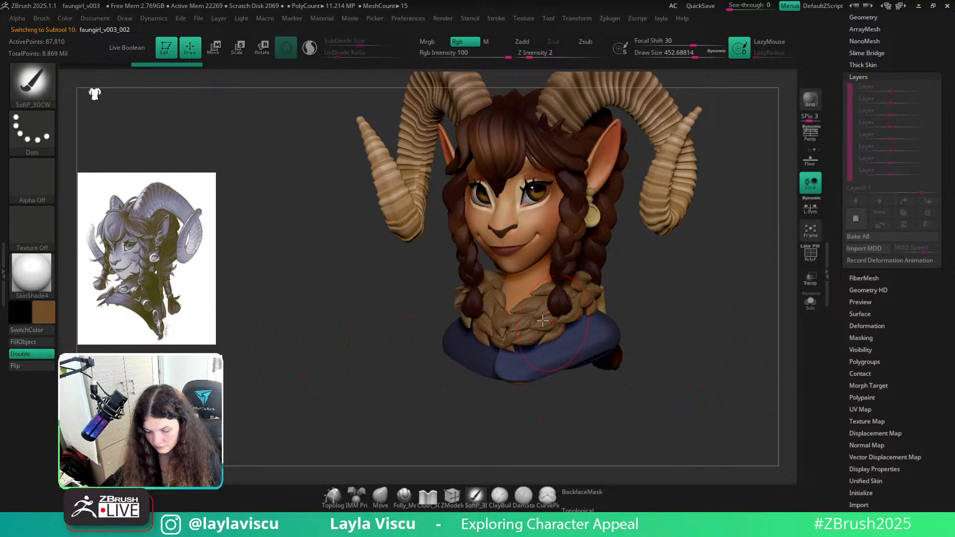
Sample the horn colour, adjust it to a yellowish tan and set the draw size to about 422
{"action": "key", "text": "c"}
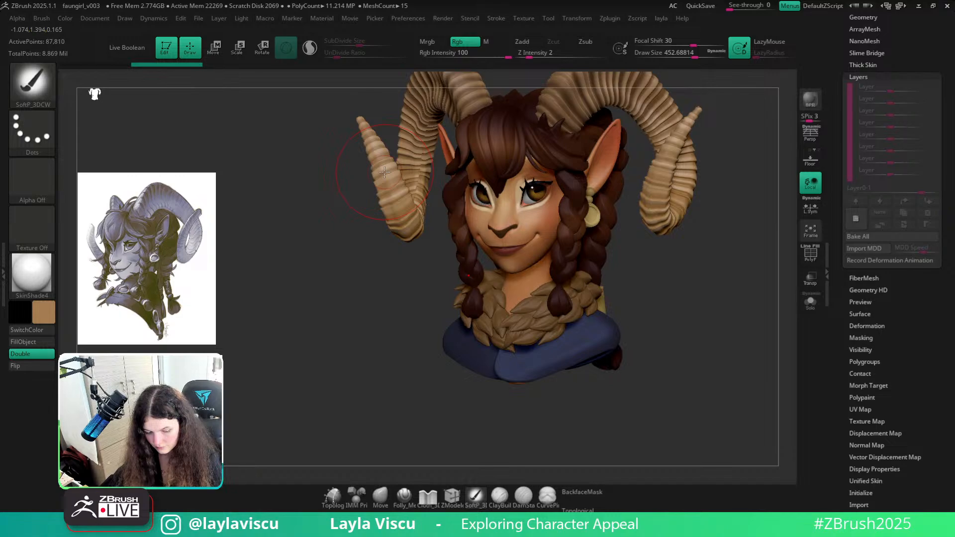
{"action": "left_click", "coordinate": [46, 318]}
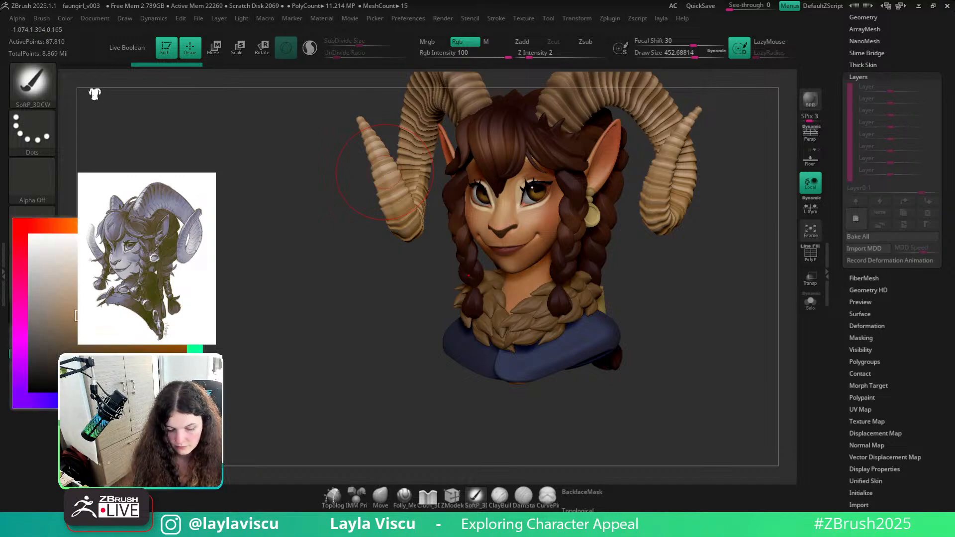
{"action": "left_click", "coordinate": [194, 389]}
{"action": "key", "text": "s"}
{"action": "left_click_drag", "start_coordinate": [551, 305], "coordinate": [549, 305]}
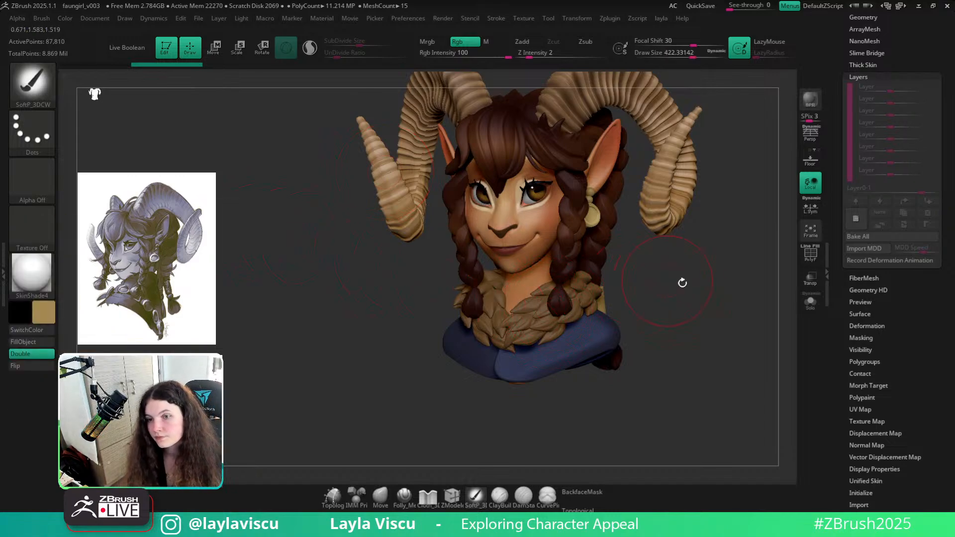
{"action": "left_click_drag", "start_coordinate": [694, 297], "coordinate": [680, 311], "text": "alt"}
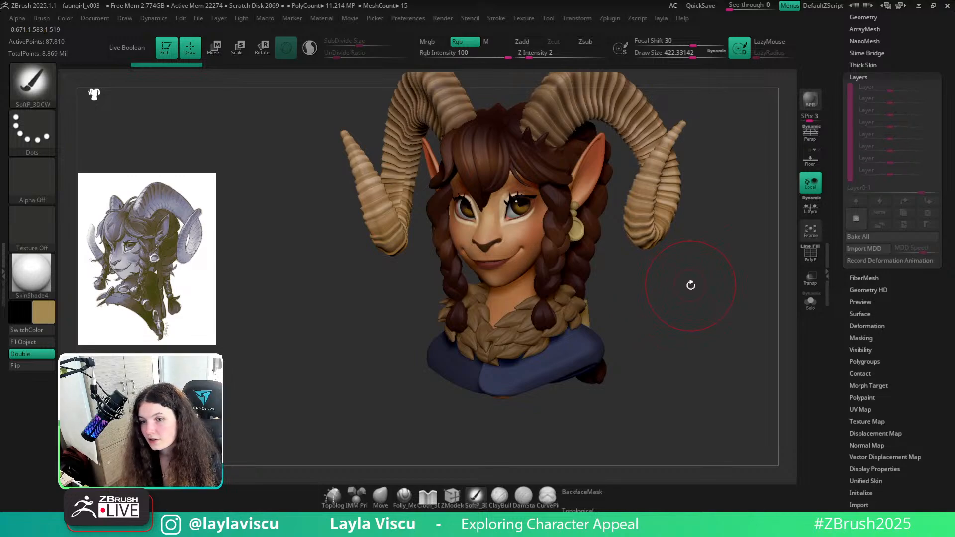
{"action": "left_click_drag", "start_coordinate": [692, 286], "coordinate": [711, 277]}
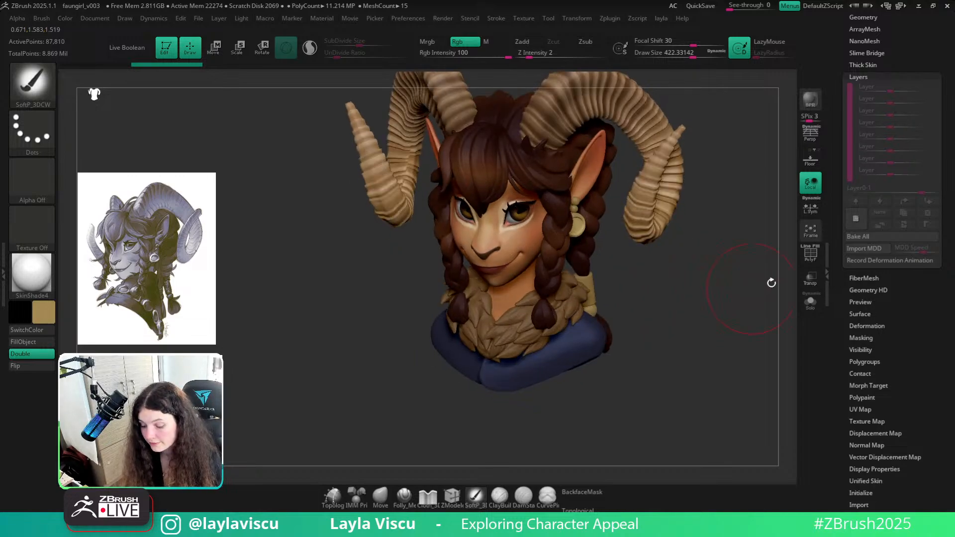
Isolate the fur collar, paint the tan over its outer tufts at draw size about 386 and show the whole bust again
{"action": "left_click", "coordinate": [810, 302]}
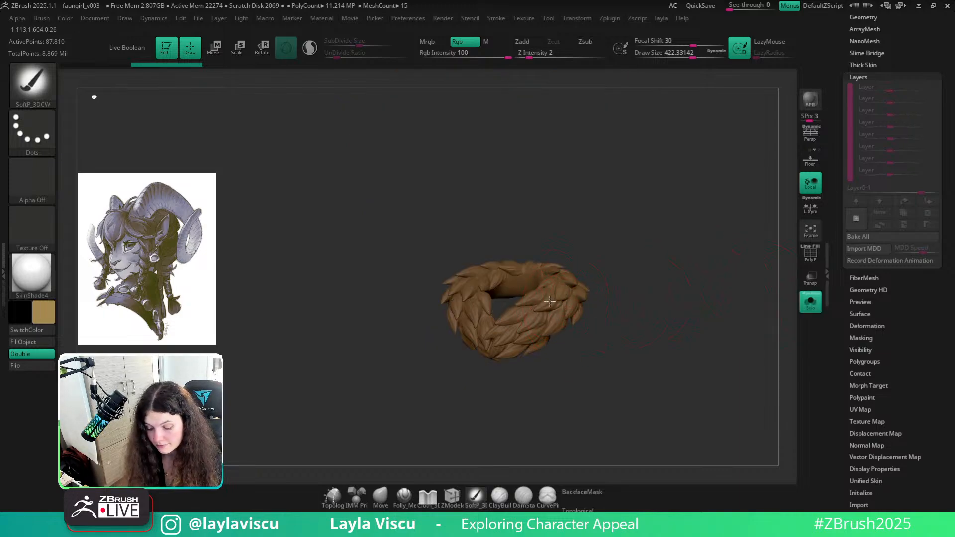
{"action": "left_click_drag", "start_coordinate": [550, 302], "coordinate": [470, 373]}
{"action": "key", "text": "ctrl+z"}
{"action": "left_click_drag", "start_coordinate": [568, 291], "coordinate": [477, 383]}
{"action": "key", "text": "ctrl+z"}
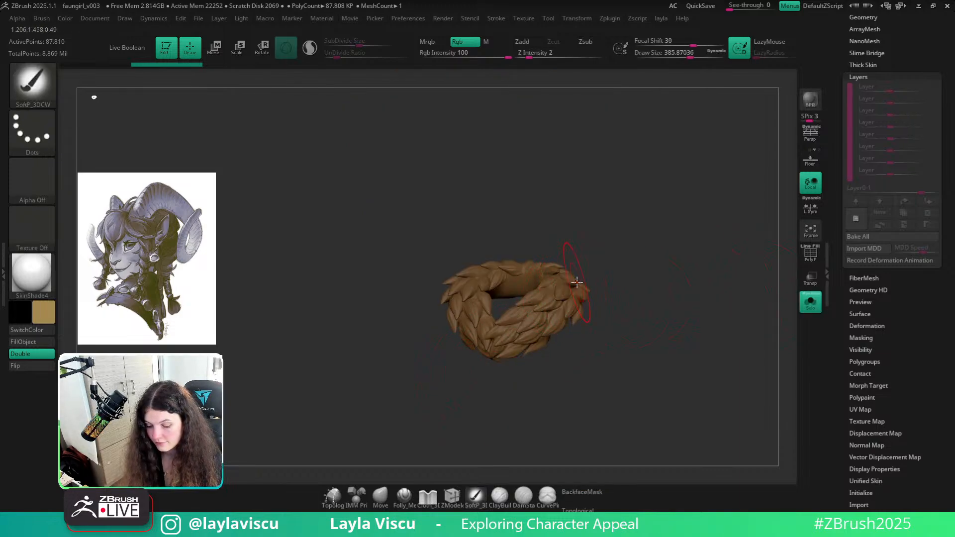
{"action": "left_click_drag", "start_coordinate": [577, 282], "coordinate": [490, 374]}
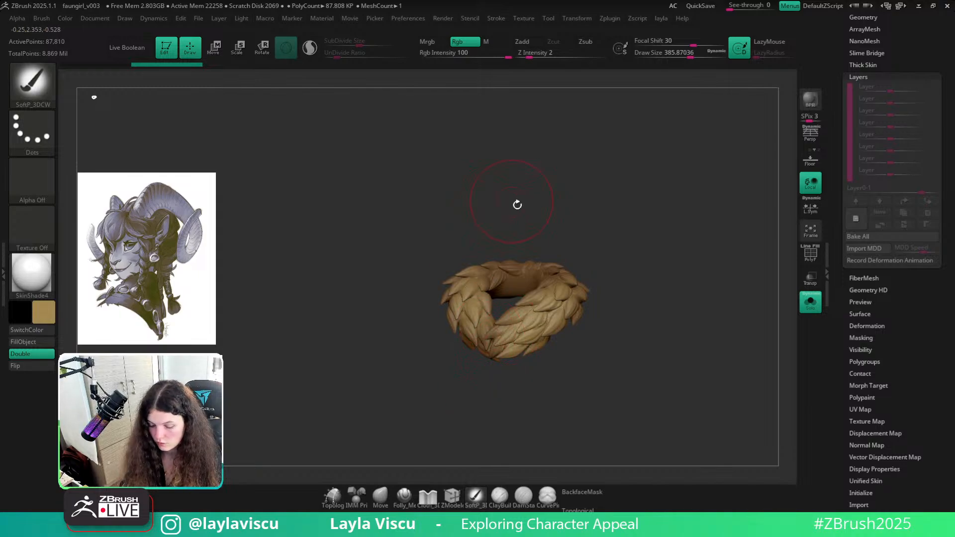
{"action": "mouse_move", "coordinate": [516, 202]}
{"action": "left_mouse_down"}
{"action": "mouse_move", "coordinate": [605, 264]}
{"action": "mouse_move", "coordinate": [576, 235]}
{"action": "mouse_move", "coordinate": [488, 246]}
{"action": "mouse_move", "coordinate": [650, 215]}
{"action": "mouse_move", "coordinate": [595, 341]}
{"action": "left_mouse_up"}
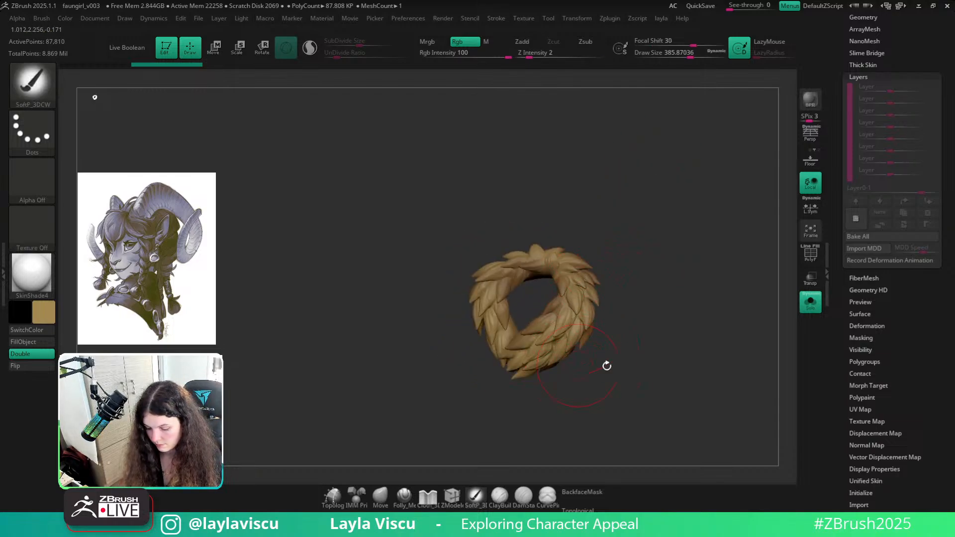
{"action": "left_click", "coordinate": [810, 301]}
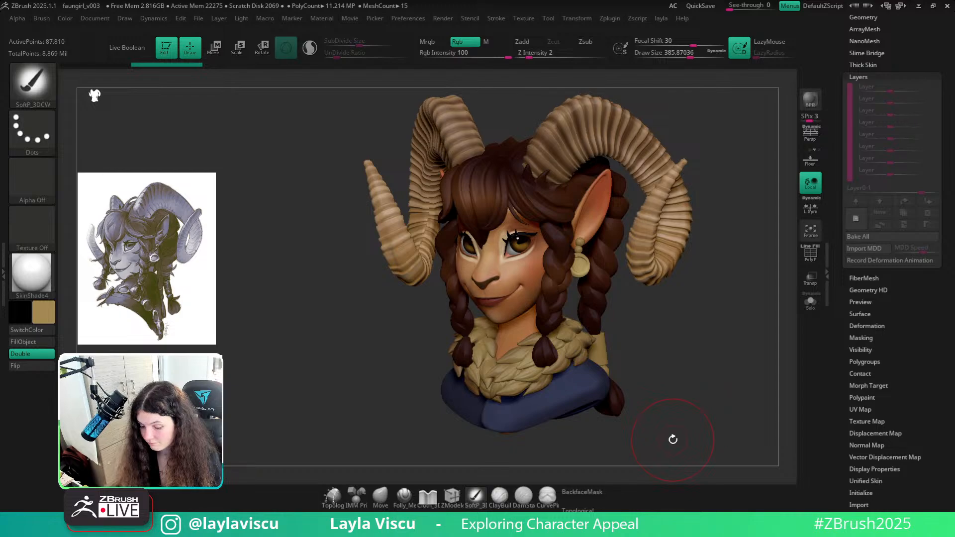
Choose the Move brush with the draw size at about 87 and inspect the bust from the front and sides
{"action": "left_click_drag", "start_coordinate": [689, 341], "coordinate": [713, 298], "text": "alt"}
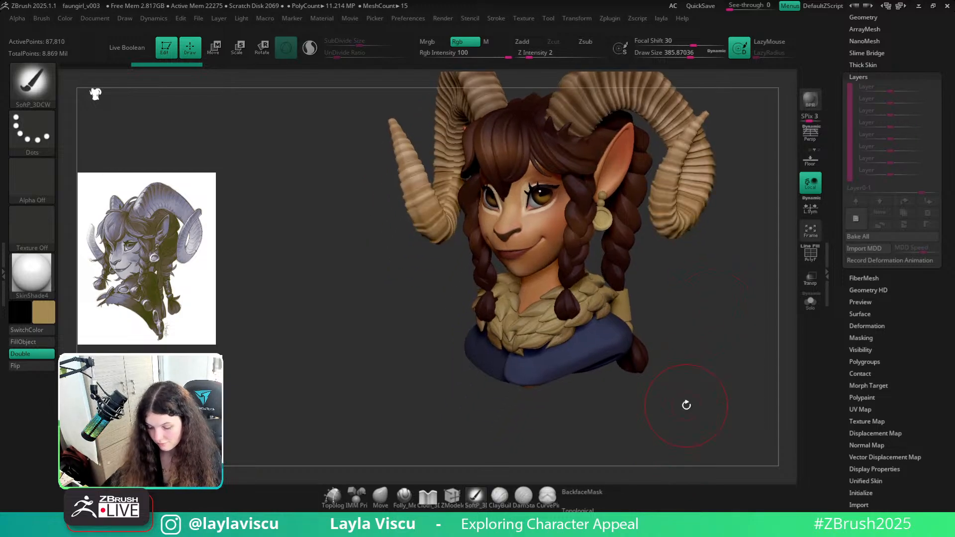
{"action": "left_click", "coordinate": [380, 497]}
{"action": "right_click_drag", "start_coordinate": [571, 317], "coordinate": [487, 293], "text": "ctrl"}
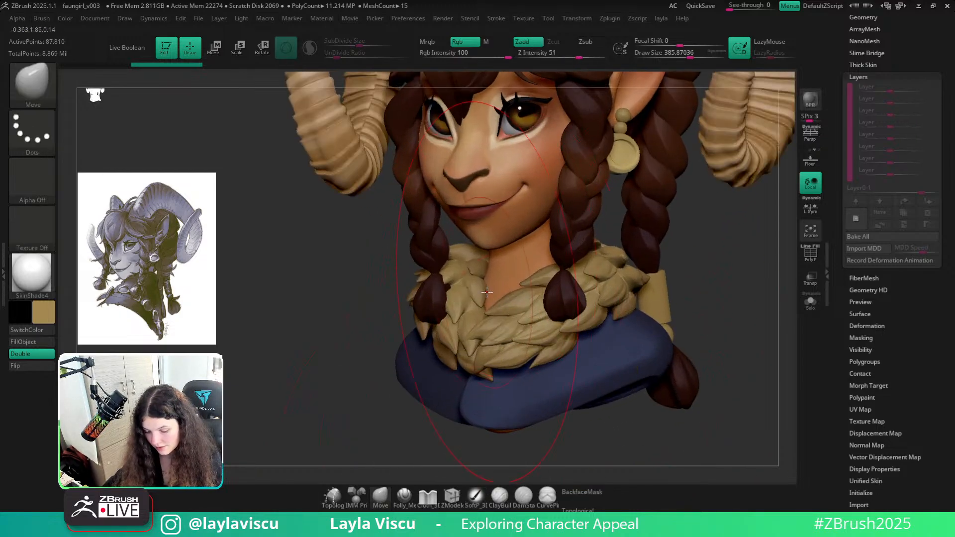
{"action": "key", "text": "s"}
{"action": "left_click_drag", "start_coordinate": [487, 293], "coordinate": [459, 291]}
{"action": "mouse_move", "coordinate": [552, 345]}
{"action": "right_mouse_down", "text": "ctrl"}
{"action": "mouse_move", "coordinate": [569, 354]}
{"action": "mouse_move", "coordinate": [759, 347]}
{"action": "mouse_move", "coordinate": [717, 380]}
{"action": "mouse_move", "coordinate": [686, 374]}
{"action": "right_mouse_up", "text": "ctrl"}
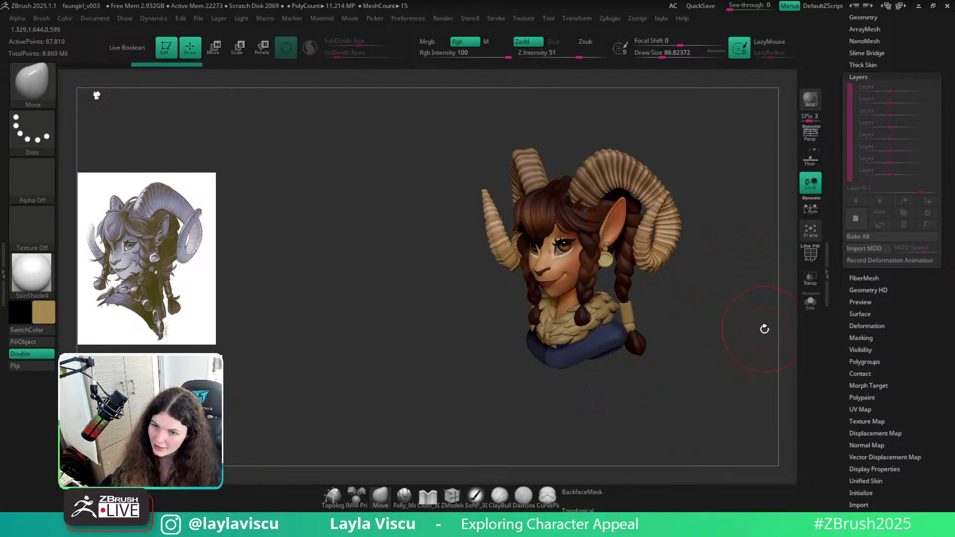
{"action": "right_click_drag", "start_coordinate": [764, 328], "coordinate": [561, 336]}
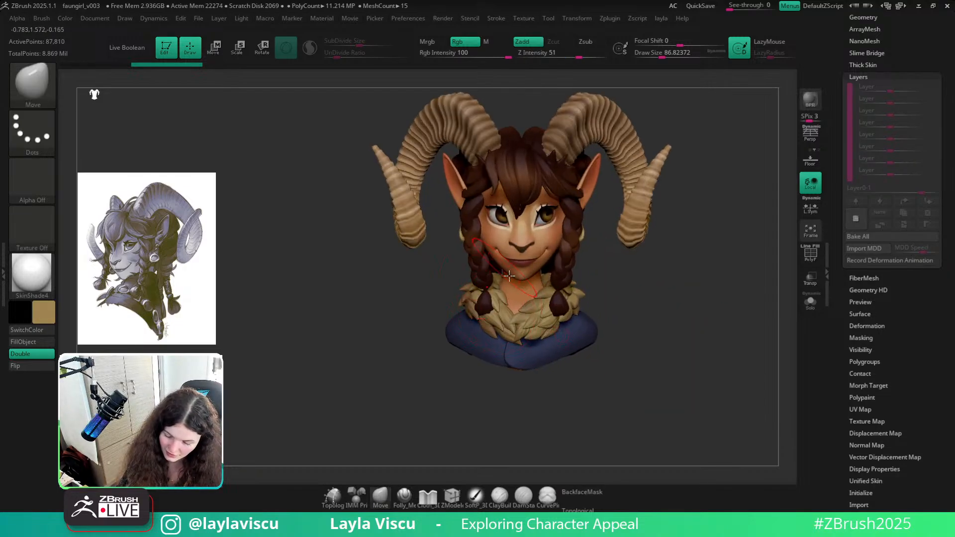
{"action": "right_click_drag", "start_coordinate": [556, 395], "coordinate": [665, 369]}
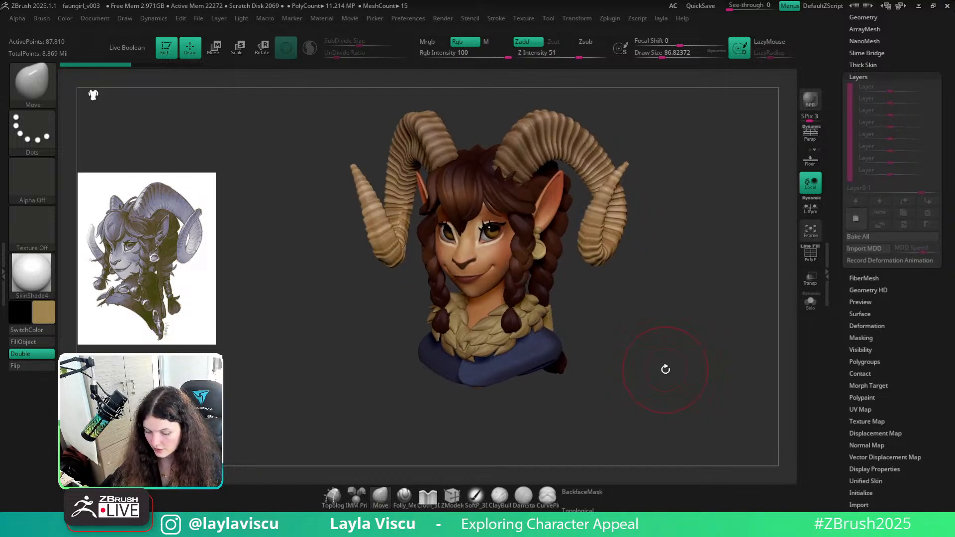
Select the blue garment and pull its shoulder corners outward with the Move brush at draw size about 77, smoothing the edge
{"action": "left_click", "coordinate": [559, 356], "text": "alt"}
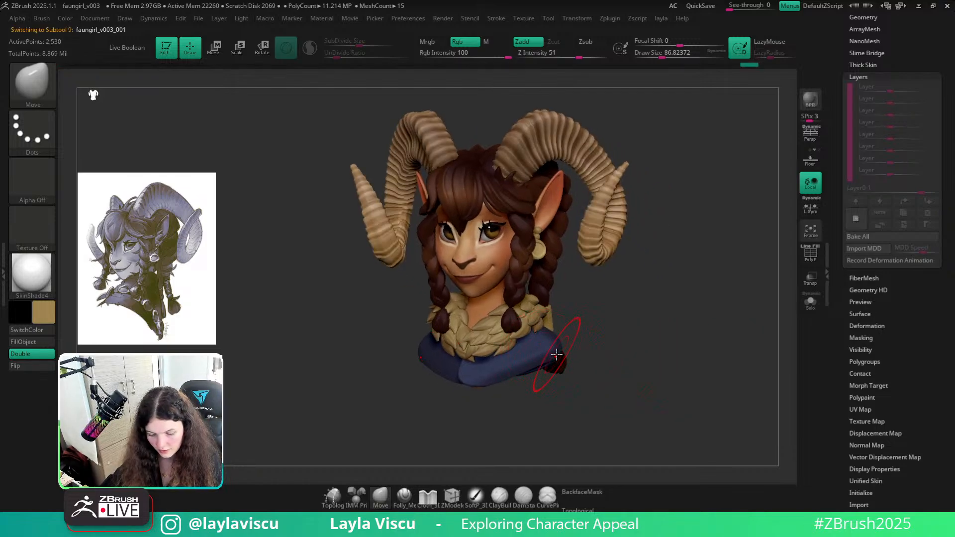
{"action": "key", "text": "s"}
{"action": "left_click_drag", "start_coordinate": [558, 357], "coordinate": [561, 358]}
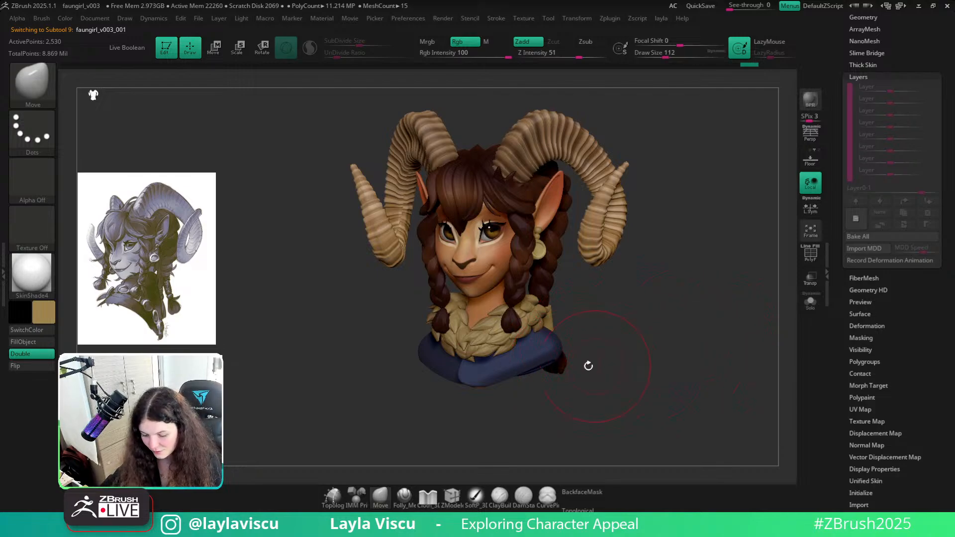
{"action": "key", "text": "s"}
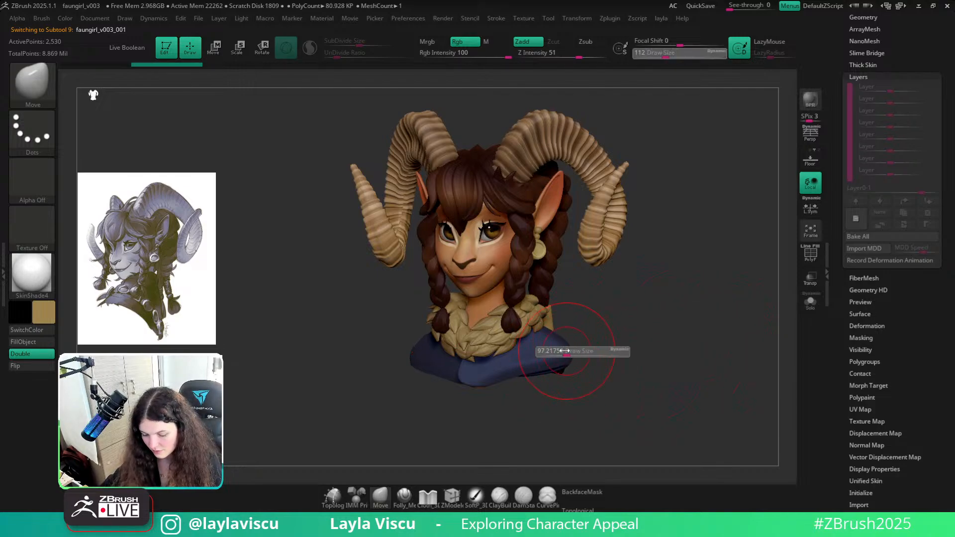
{"action": "left_click_drag", "start_coordinate": [572, 355], "coordinate": [565, 347]}
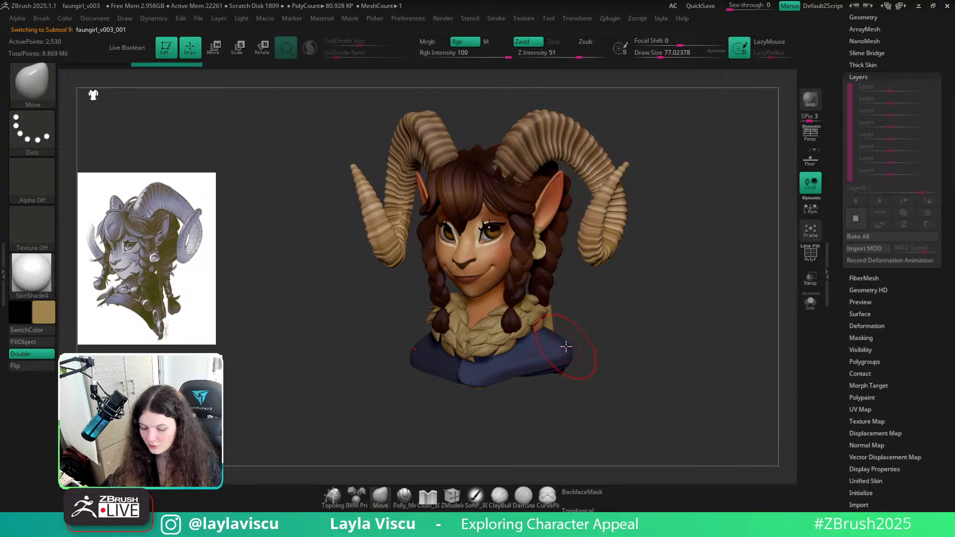
{"action": "key", "text": "shift"}
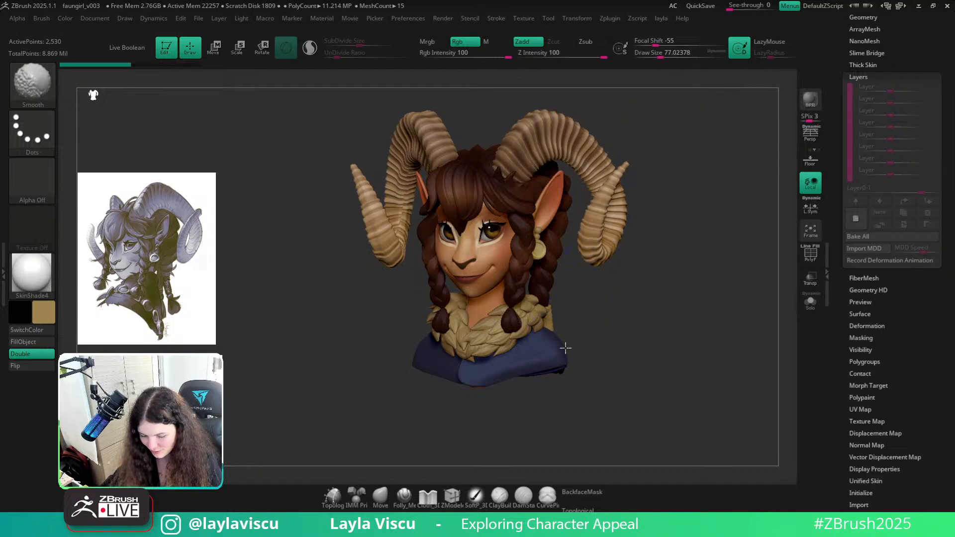
{"action": "left_click_drag", "start_coordinate": [560, 365], "coordinate": [572, 371], "text": "shift"}
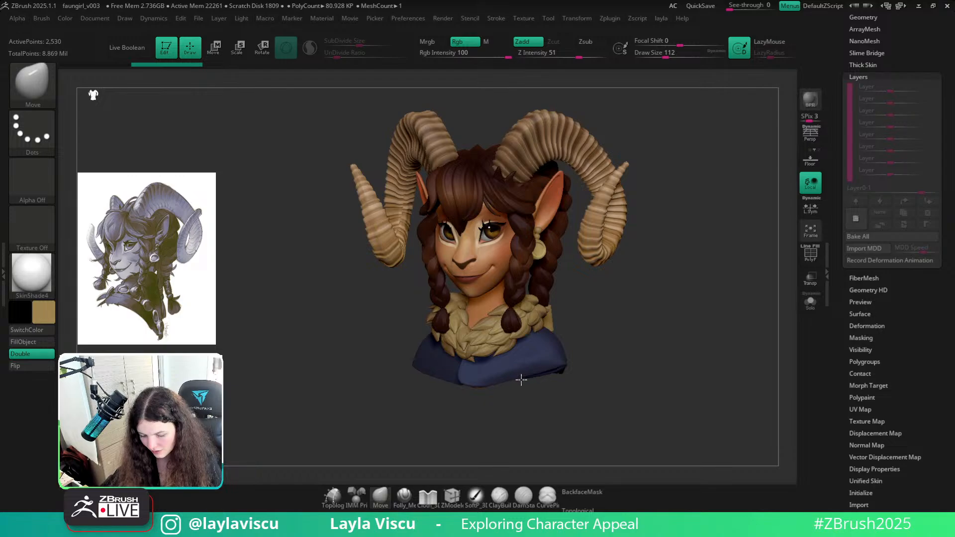
Reshape and smooth the garment's lower front edge into a rounder curve at draw size 112
{"action": "left_click_drag", "start_coordinate": [952, 233], "coordinate": [946, 351]}
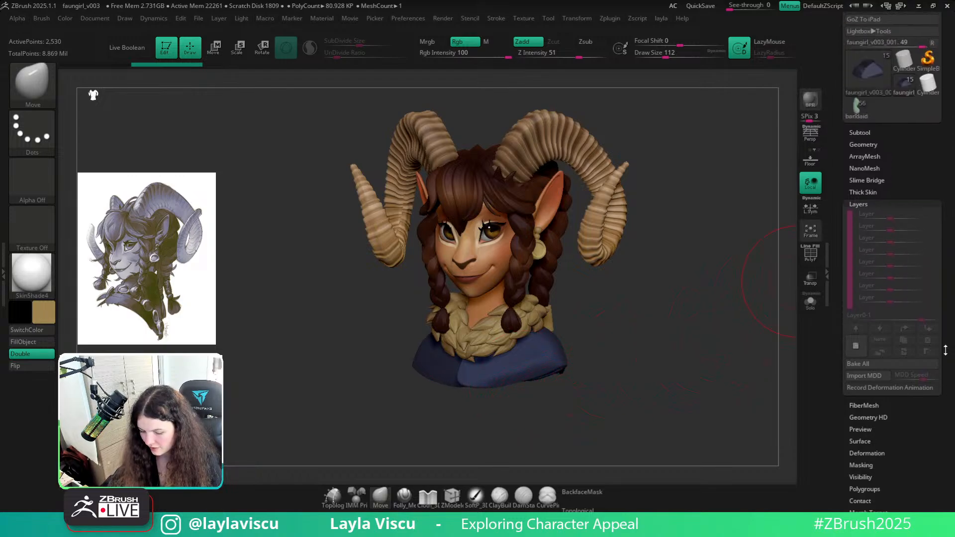
{"action": "left_click_drag", "start_coordinate": [949, 167], "coordinate": [948, 226]}
{"action": "mouse_move", "coordinate": [512, 375]}
{"action": "left_mouse_down", "text": "shift"}
{"action": "mouse_move", "coordinate": [524, 367]}
{"action": "mouse_move", "coordinate": [510, 378]}
{"action": "left_mouse_up", "text": "shift"}
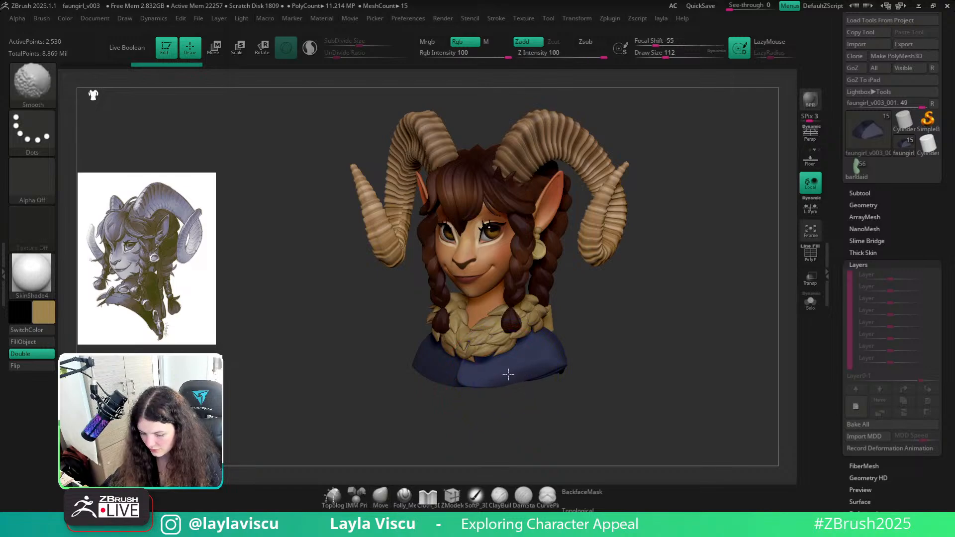
Isolate and frame the blue garment, show its polyframe and turn off Dynamic Subdiv
{"action": "mouse_move", "coordinate": [581, 372]}
{"action": "left_mouse_down"}
{"action": "mouse_move", "coordinate": [650, 367]}
{"action": "mouse_move", "coordinate": [620, 441]}
{"action": "mouse_move", "coordinate": [642, 416]}
{"action": "mouse_move", "coordinate": [601, 397]}
{"action": "mouse_move", "coordinate": [627, 319]}
{"action": "mouse_move", "coordinate": [667, 375]}
{"action": "left_mouse_up"}
{"action": "left_click", "coordinate": [810, 302]}
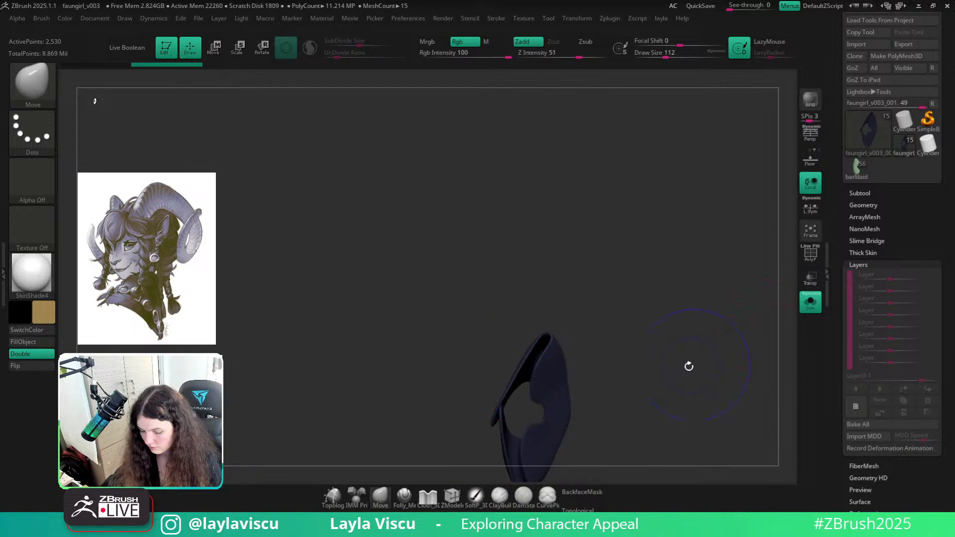
{"action": "key", "text": "f"}
{"action": "key", "text": "shift+f"}
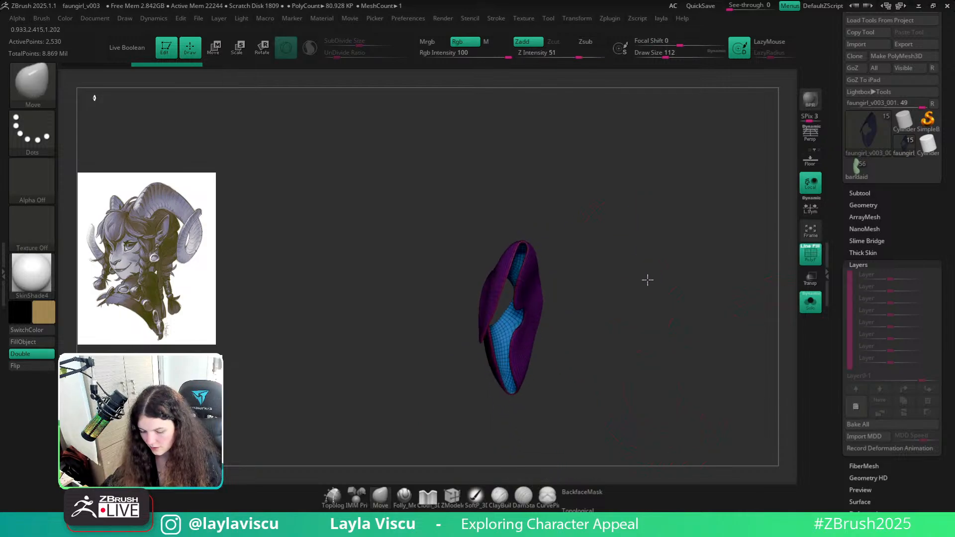
{"action": "left_click_drag", "start_coordinate": [647, 279], "coordinate": [641, 278]}
{"action": "left_click", "coordinate": [863, 204]}
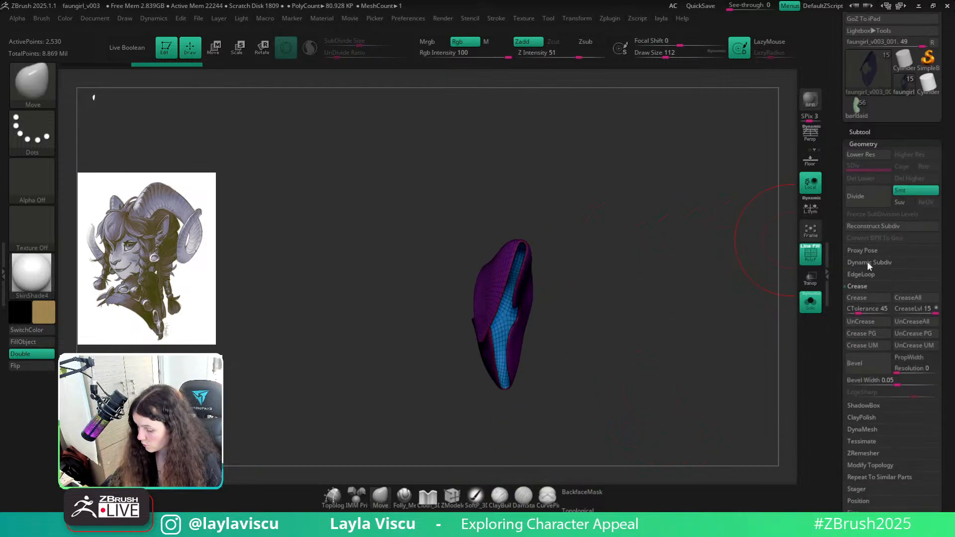
{"action": "left_click", "coordinate": [867, 262]}
{"action": "left_click", "coordinate": [869, 275]}
{"action": "left_click_drag", "start_coordinate": [626, 301], "coordinate": [591, 335]}
{"action": "key", "text": "w"}
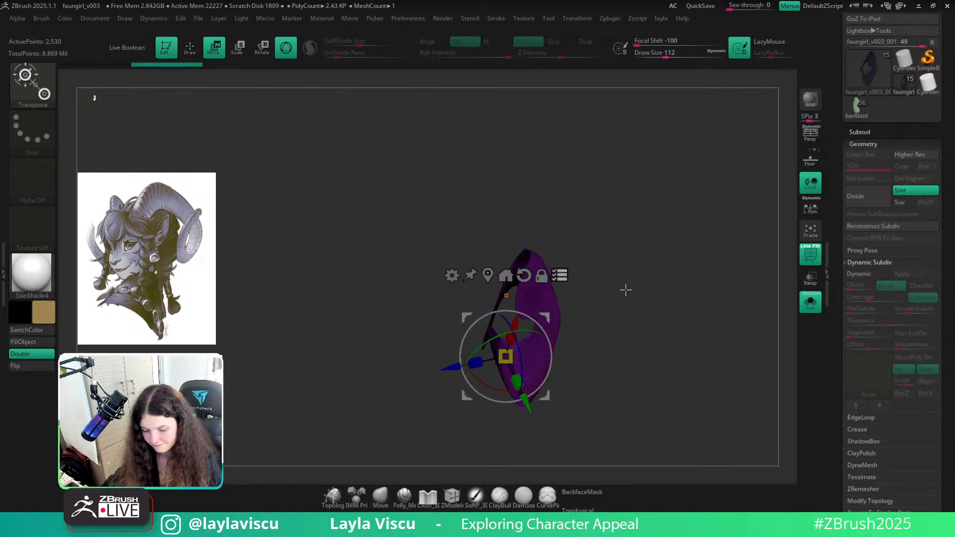
{"action": "right_click_drag", "start_coordinate": [626, 290], "coordinate": [559, 281], "text": "ctrl"}
{"action": "left_click", "coordinate": [537, 251], "text": "alt"}
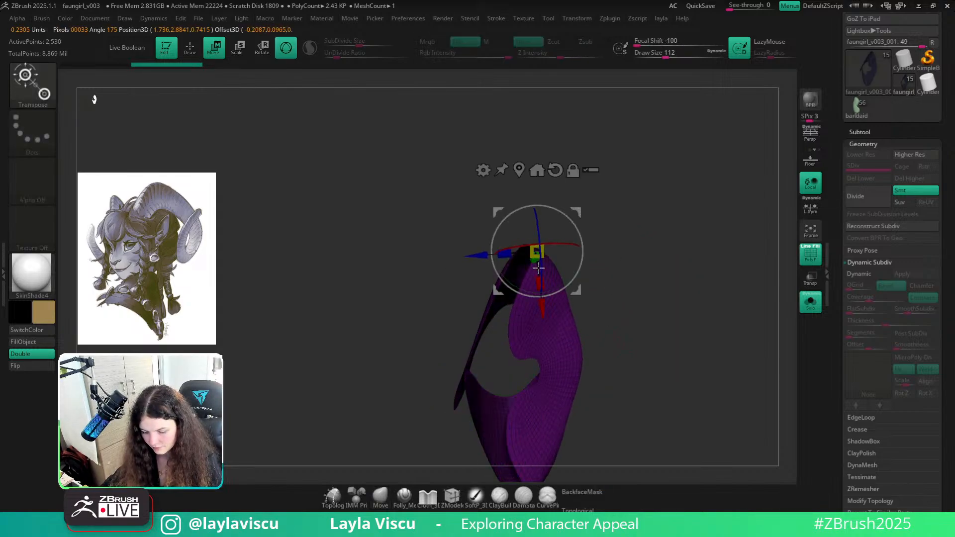
{"action": "left_click_drag", "start_coordinate": [679, 335], "coordinate": [663, 280], "text": "alt"}
{"action": "left_click_drag", "start_coordinate": [432, 343], "coordinate": [438, 357]}
{"action": "left_click", "coordinate": [380, 497]}
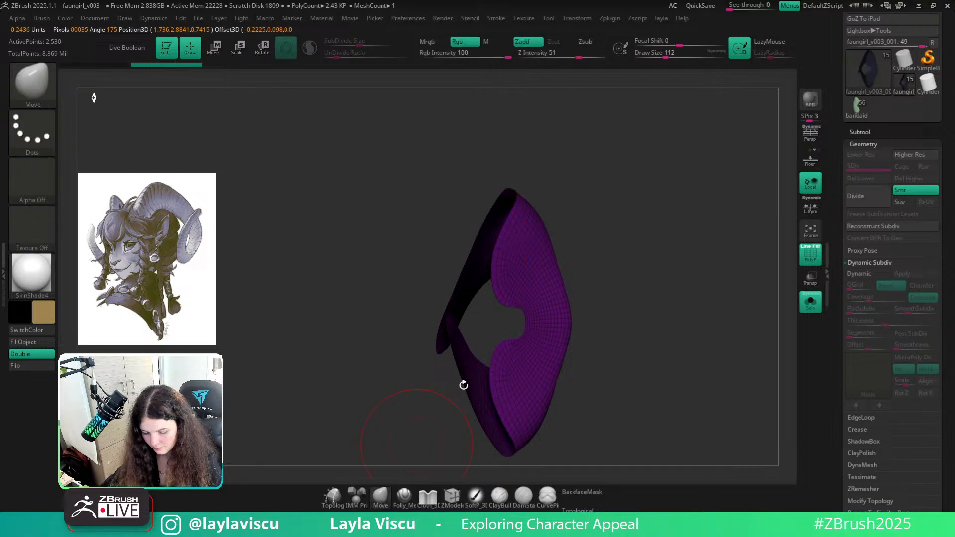
Adjust the isolated garment's edge with the Move brush at draw size about 182, and show the whole bust again
{"action": "key", "text": "s"}
{"action": "mouse_move", "coordinate": [504, 283]}
{"action": "left_mouse_down"}
{"action": "mouse_move", "coordinate": [514, 281]}
{"action": "mouse_move", "coordinate": [511, 270]}
{"action": "left_mouse_up"}
{"action": "key", "text": "s"}
{"action": "left_click_drag", "start_coordinate": [502, 266], "coordinate": [593, 271]}
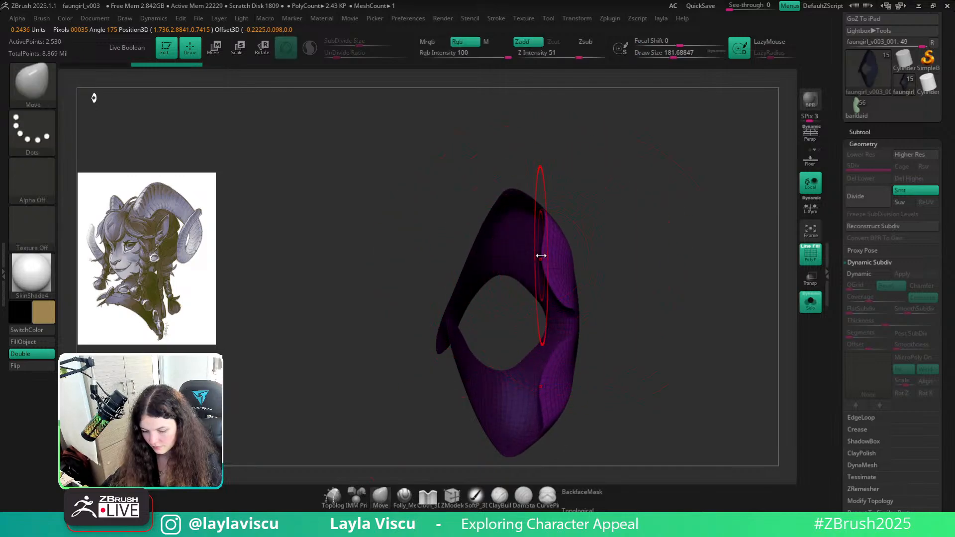
{"action": "left_click_drag", "start_coordinate": [541, 256], "coordinate": [592, 253]}
{"action": "left_click_drag", "start_coordinate": [661, 188], "coordinate": [637, 285], "text": "ctrl"}
{"action": "right_click_drag", "start_coordinate": [638, 285], "coordinate": [647, 299], "text": "ctrl"}
{"action": "right_click_drag", "start_coordinate": [647, 299], "coordinate": [650, 351]}
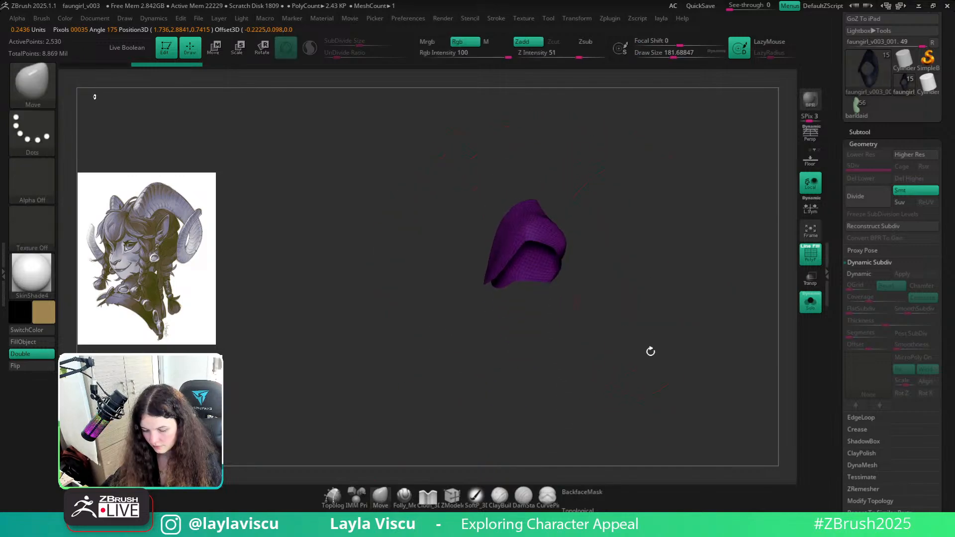
{"action": "left_click", "coordinate": [811, 301]}
{"action": "right_click_drag", "start_coordinate": [682, 305], "coordinate": [597, 271]}
{"action": "key", "text": "shift+f"}
{"action": "key", "text": "d"}
{"action": "left_click", "coordinate": [549, 332]}
{"action": "key", "text": "shift+f"}
Pull the garment's back hem down over the exposed body at draw size about 104 and smooth the cloth between the braids
{"action": "key", "text": "s"}
{"action": "left_click_drag", "start_coordinate": [585, 242], "coordinate": [569, 241]}
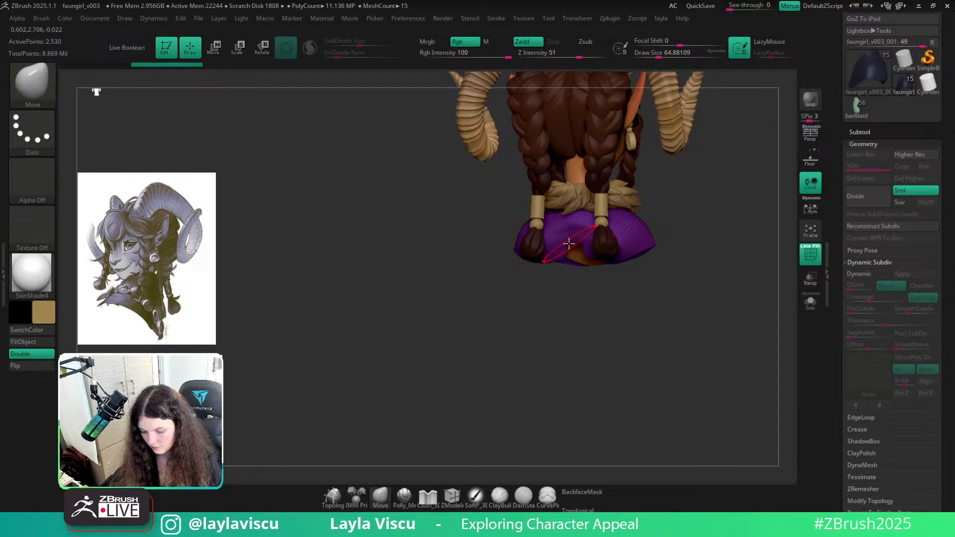
{"action": "mouse_move", "coordinate": [572, 278]}
{"action": "right_mouse_down", "text": "ctrl"}
{"action": "mouse_move", "coordinate": [606, 358]}
{"action": "mouse_move", "coordinate": [618, 354]}
{"action": "right_mouse_up", "text": "ctrl"}
{"action": "key", "text": "s"}
{"action": "mouse_move", "coordinate": [617, 237]}
{"action": "left_mouse_down"}
{"action": "mouse_move", "coordinate": [625, 279]}
{"action": "mouse_move", "coordinate": [577, 310]}
{"action": "left_mouse_up"}
{"action": "key", "text": "]"}
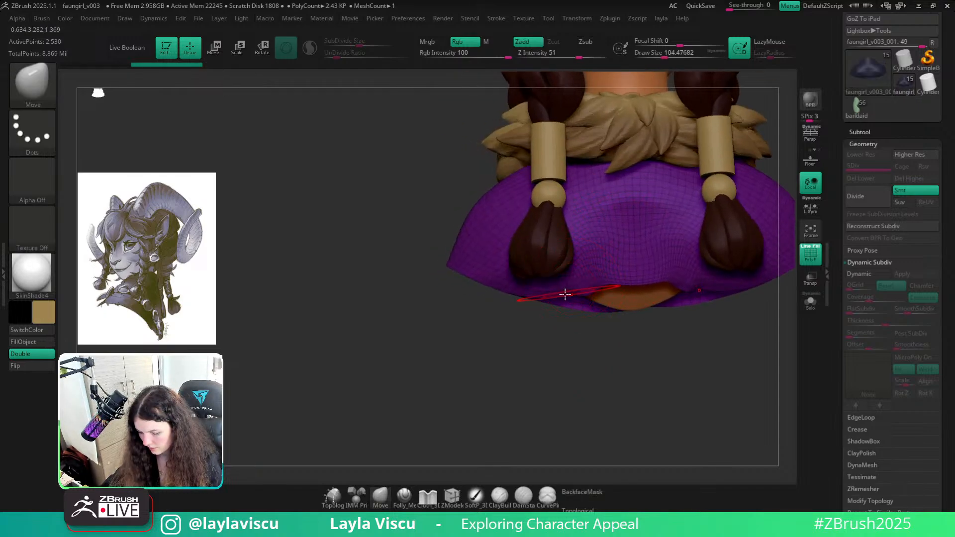
{"action": "key", "text": "shift"}
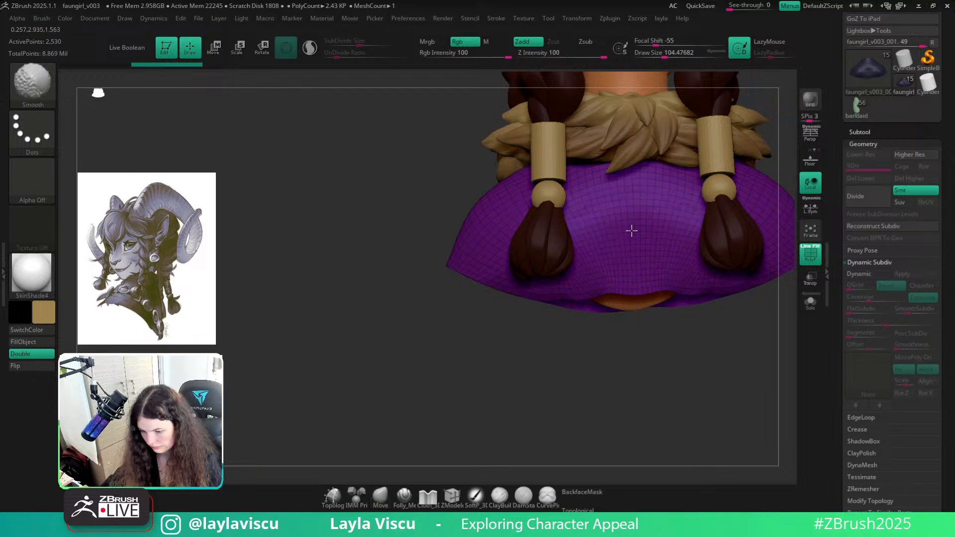
Hide the polyframe and turn Dynamic Subdiv back on for the garment, accepting automatic activation
{"action": "key", "text": "shift+f"}
{"action": "mouse_move", "coordinate": [611, 343]}
{"action": "left_mouse_down", "text": "alt"}
{"action": "mouse_move", "coordinate": [575, 358]}
{"action": "mouse_move", "coordinate": [616, 276]}
{"action": "left_mouse_up", "text": "alt"}
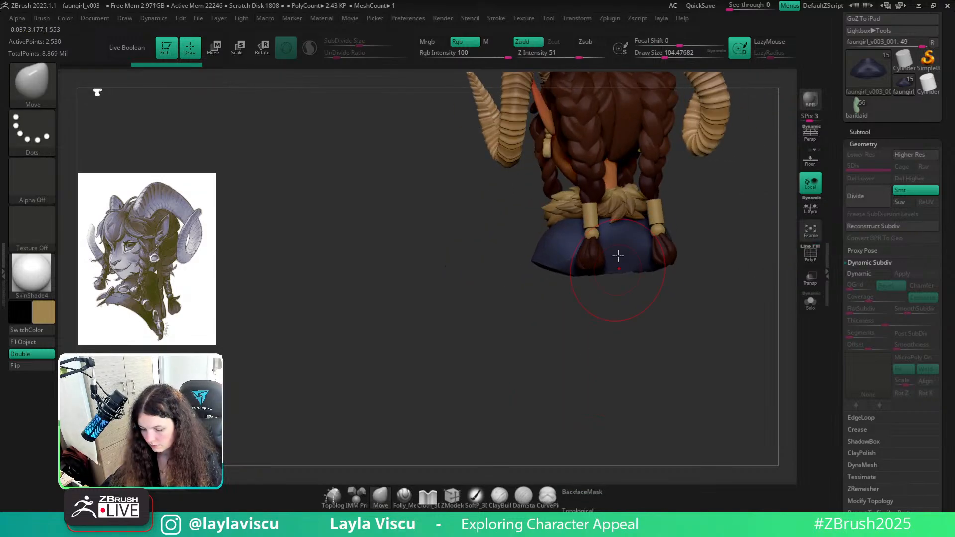
{"action": "left_click_drag", "start_coordinate": [672, 294], "coordinate": [688, 326]}
{"action": "key", "text": "d"}
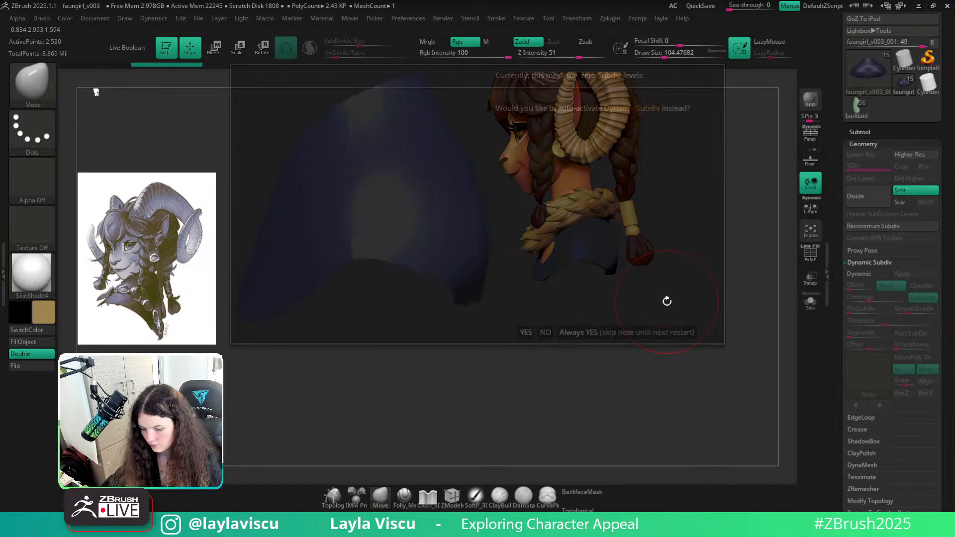
{"action": "left_click", "coordinate": [577, 334]}
Shape the garment's side and front hem with the Move brush at draw size about 140
{"action": "mouse_move", "coordinate": [652, 352]}
{"action": "left_mouse_down"}
{"action": "mouse_move", "coordinate": [671, 351]}
{"action": "mouse_move", "coordinate": [653, 321]}
{"action": "mouse_move", "coordinate": [628, 311]}
{"action": "left_mouse_up"}
{"action": "key", "text": "s"}
{"action": "left_click_drag", "start_coordinate": [573, 246], "coordinate": [580, 247]}
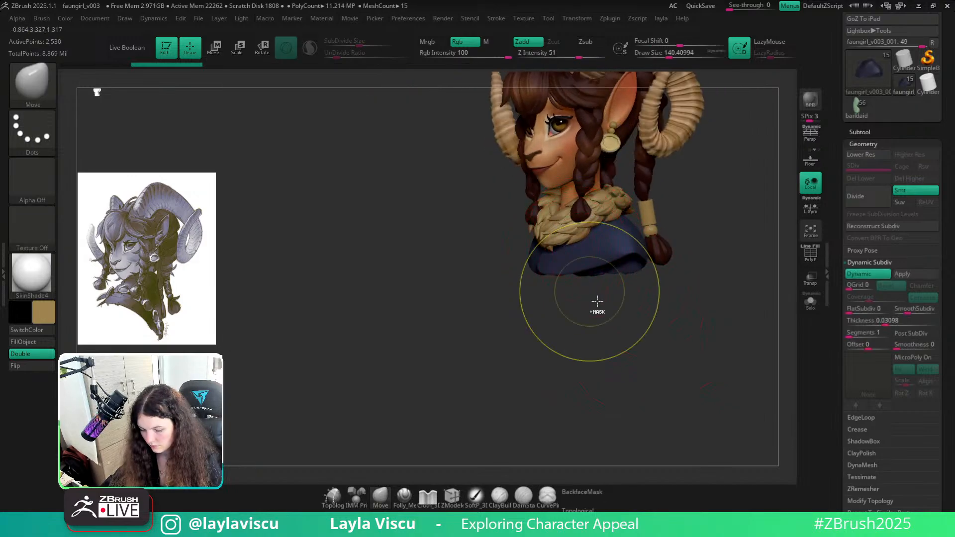
{"action": "mouse_move", "coordinate": [597, 302]}
{"action": "left_mouse_down", "text": "shift"}
{"action": "mouse_move", "coordinate": [617, 353]}
{"action": "mouse_move", "coordinate": [703, 330]}
{"action": "mouse_move", "coordinate": [577, 292]}
{"action": "mouse_move", "coordinate": [666, 348]}
{"action": "mouse_move", "coordinate": [622, 343]}
{"action": "left_mouse_up", "text": "shift"}
{"action": "left_click_drag", "start_coordinate": [514, 328], "coordinate": [521, 332]}
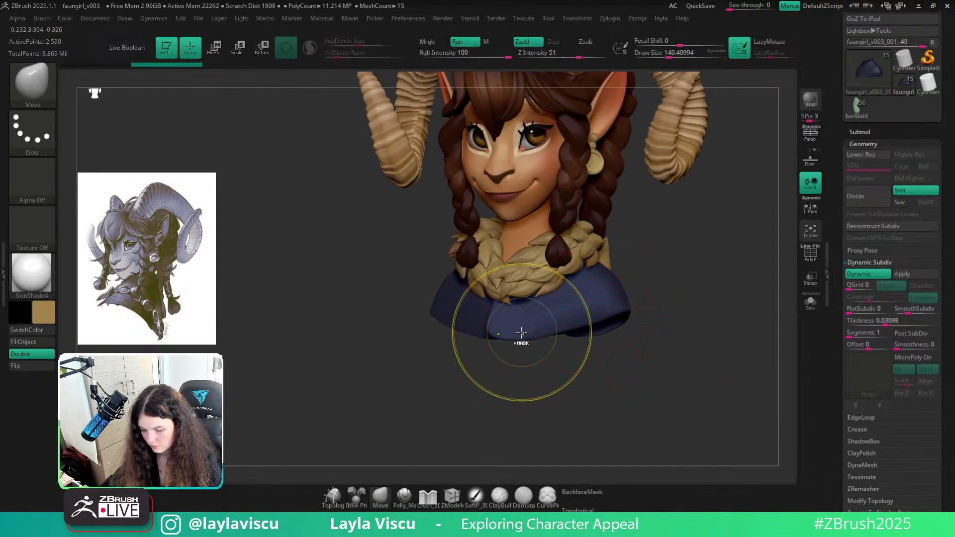
{"action": "right_click_drag", "start_coordinate": [520, 333], "coordinate": [653, 295], "text": "ctrl"}
{"action": "left_click_drag", "start_coordinate": [653, 296], "coordinate": [652, 356], "text": "alt"}
{"action": "right_click_drag", "start_coordinate": [622, 354], "coordinate": [717, 342], "text": "ctrl"}
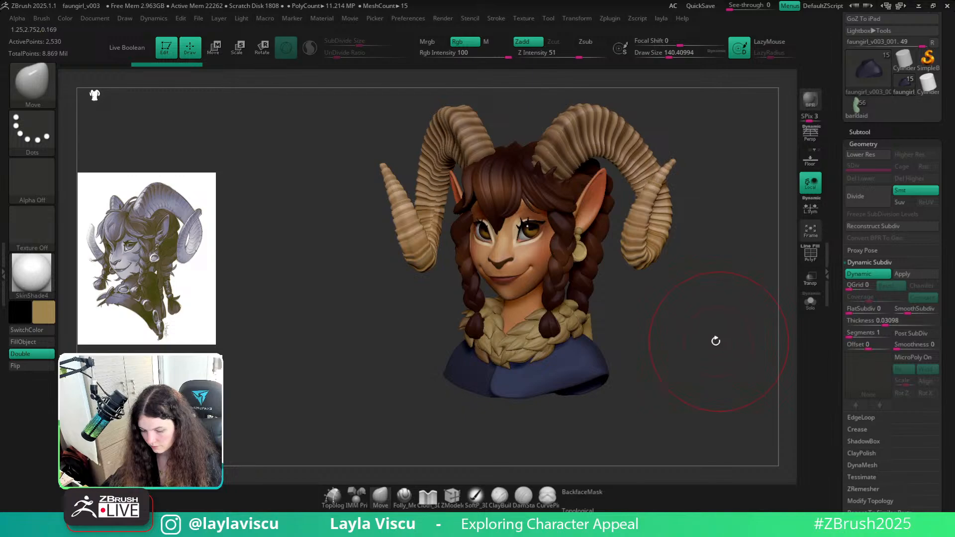
{"action": "mouse_move", "coordinate": [716, 341]}
{"action": "left_mouse_down", "text": "alt"}
{"action": "mouse_move", "coordinate": [646, 355]}
{"action": "mouse_move", "coordinate": [665, 352]}
{"action": "left_mouse_up", "text": "alt"}
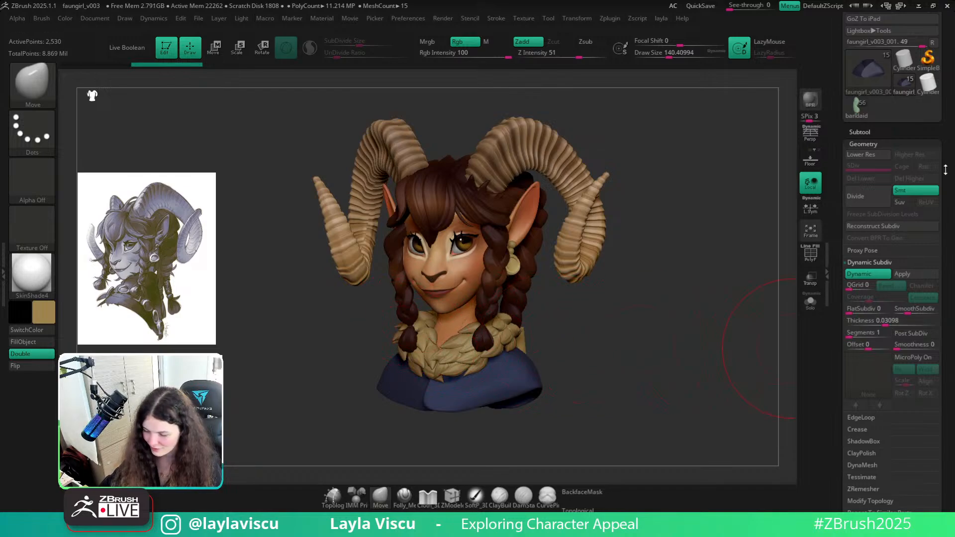
Show the subtool list, select the tufts at the ends of the front braids and shift them with the Move gizmo
{"action": "left_click", "coordinate": [882, 134]}
{"action": "left_click", "coordinate": [522, 396], "text": "alt"}
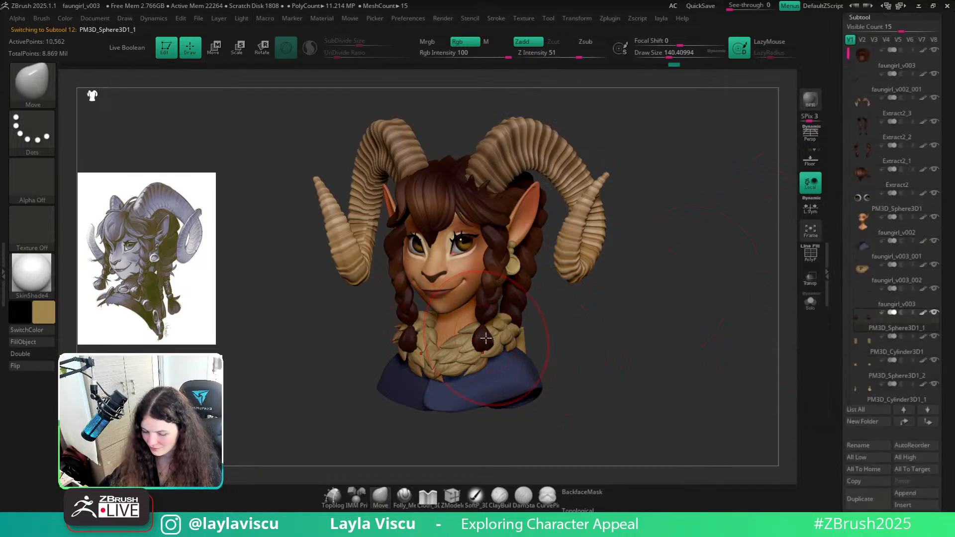
{"action": "key", "text": "w"}
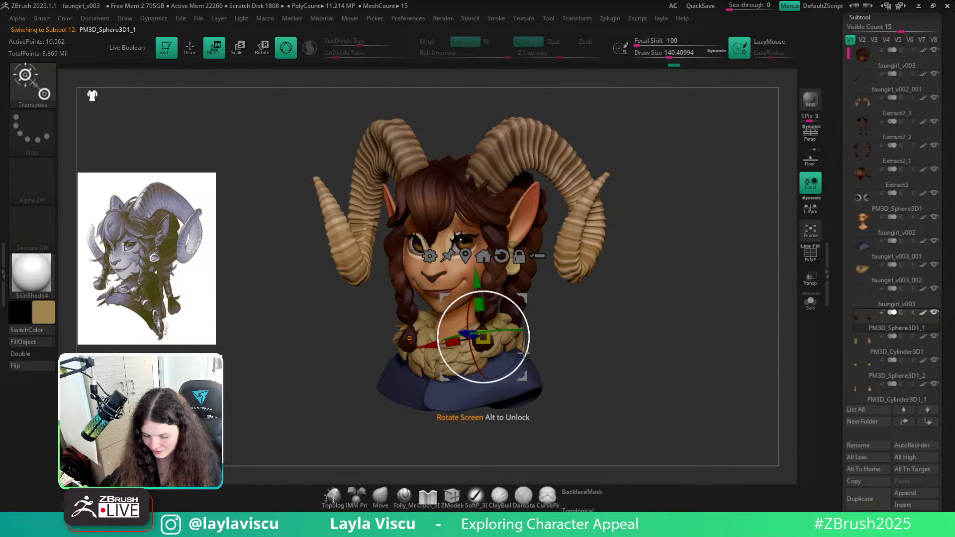
{"action": "left_click_drag", "start_coordinate": [429, 336], "coordinate": [431, 336]}
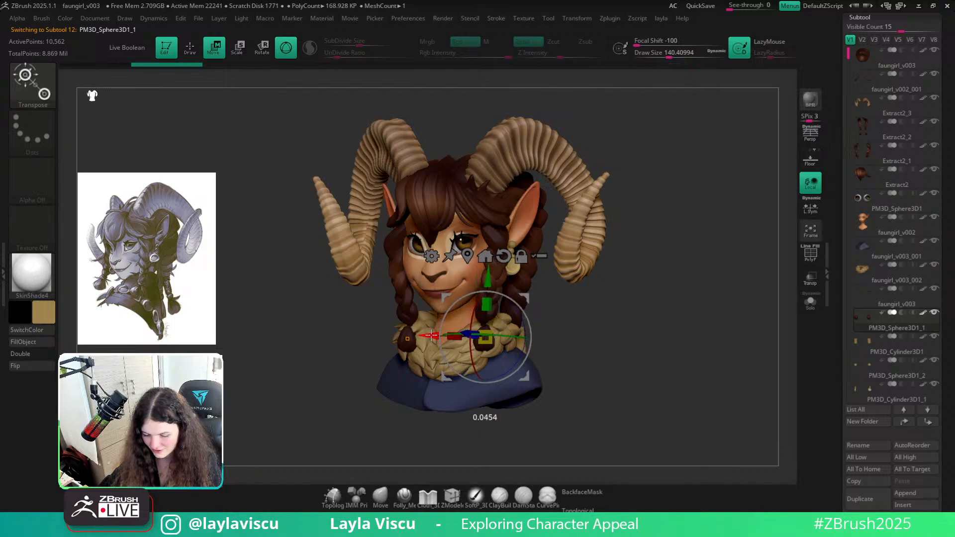
{"action": "left_click_drag", "start_coordinate": [696, 378], "coordinate": [617, 418]}
{"action": "left_click_drag", "start_coordinate": [425, 338], "coordinate": [410, 336]}
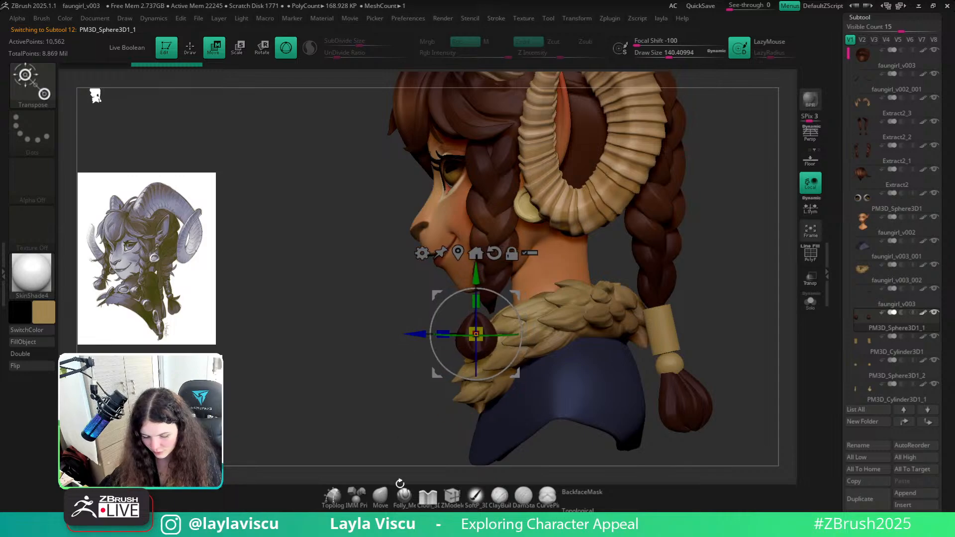
Select the front braids and pull their lower ends to meet the tufts, ending with the Move draw size at about 202
{"action": "key", "text": "q"}
{"action": "left_click", "coordinate": [492, 284], "text": "alt"}
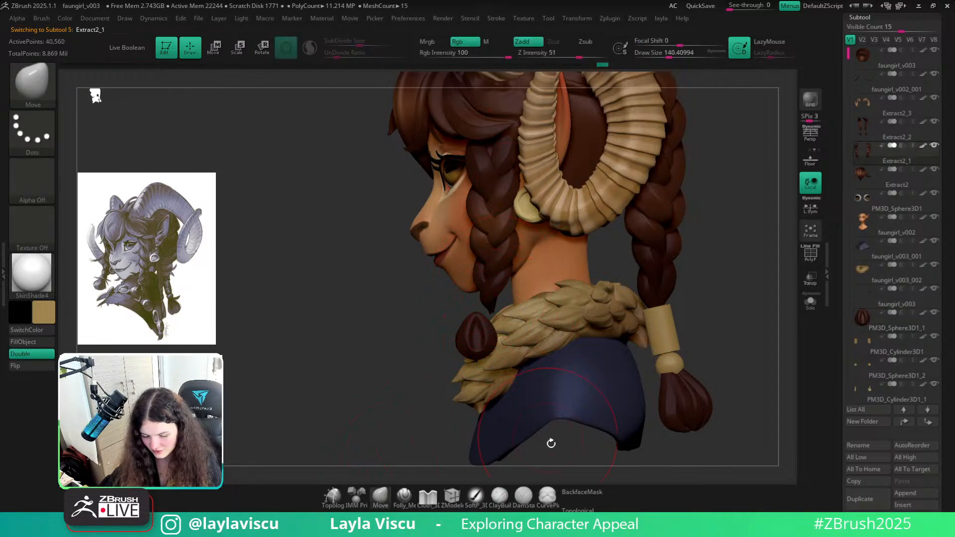
{"action": "key", "text": "s"}
{"action": "left_click_drag", "start_coordinate": [480, 300], "coordinate": [493, 301]}
{"action": "mouse_move", "coordinate": [473, 302]}
{"action": "left_mouse_down"}
{"action": "mouse_move", "coordinate": [467, 309]}
{"action": "mouse_move", "coordinate": [686, 350]}
{"action": "left_mouse_up"}
{"action": "left_click_drag", "start_coordinate": [572, 312], "coordinate": [667, 318]}
{"action": "key", "text": "s"}
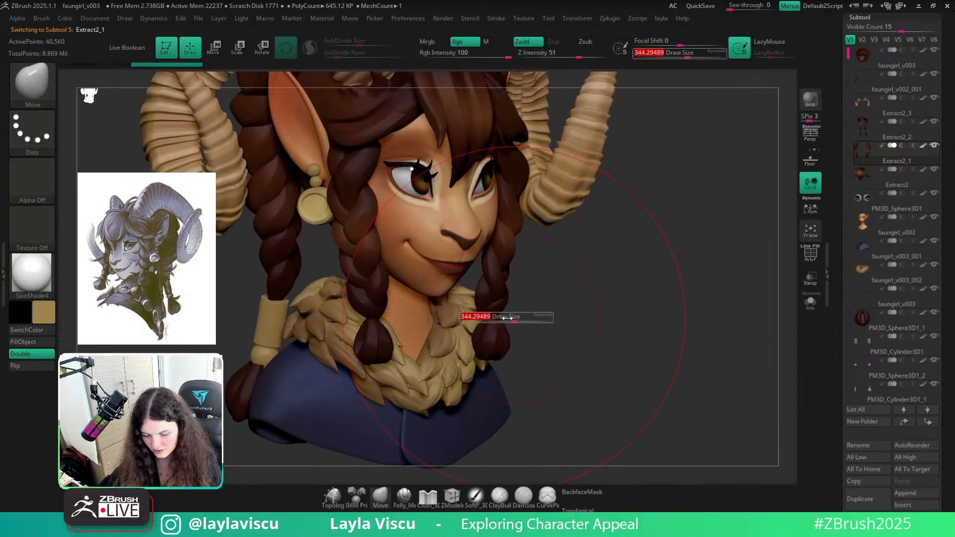
{"action": "left_click_drag", "start_coordinate": [503, 323], "coordinate": [491, 326]}
{"action": "left_click_drag", "start_coordinate": [628, 314], "coordinate": [628, 307], "text": "shift"}
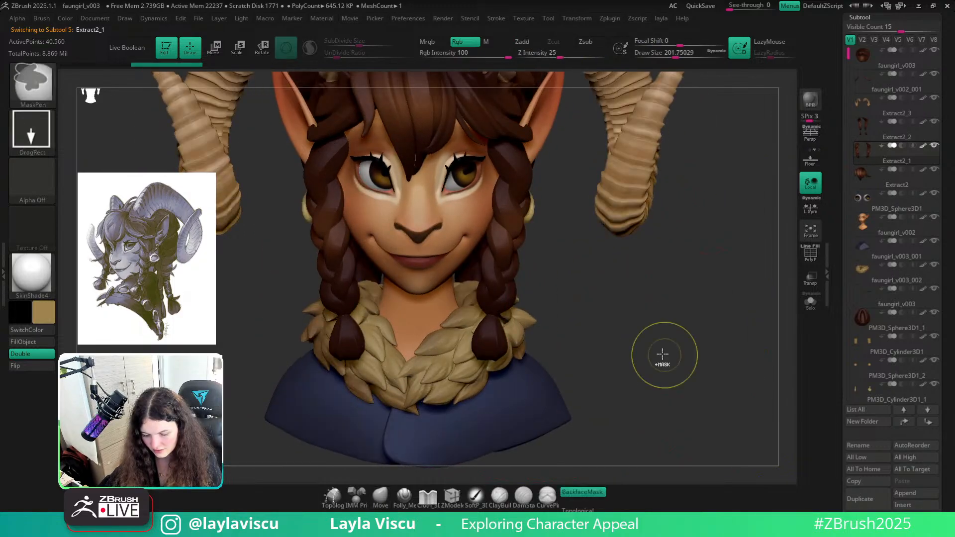
{"action": "right_click_drag", "start_coordinate": [663, 356], "coordinate": [578, 342], "text": "ctrl"}
{"action": "left_click_drag", "start_coordinate": [839, 209], "coordinate": [840, 447]}
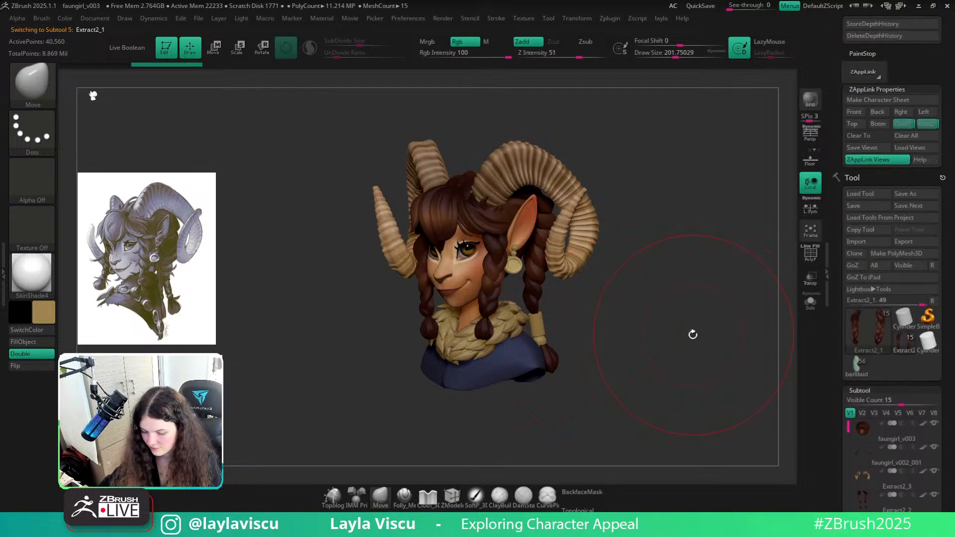
{"action": "left_click_drag", "start_coordinate": [693, 335], "coordinate": [625, 349], "text": "shift"}
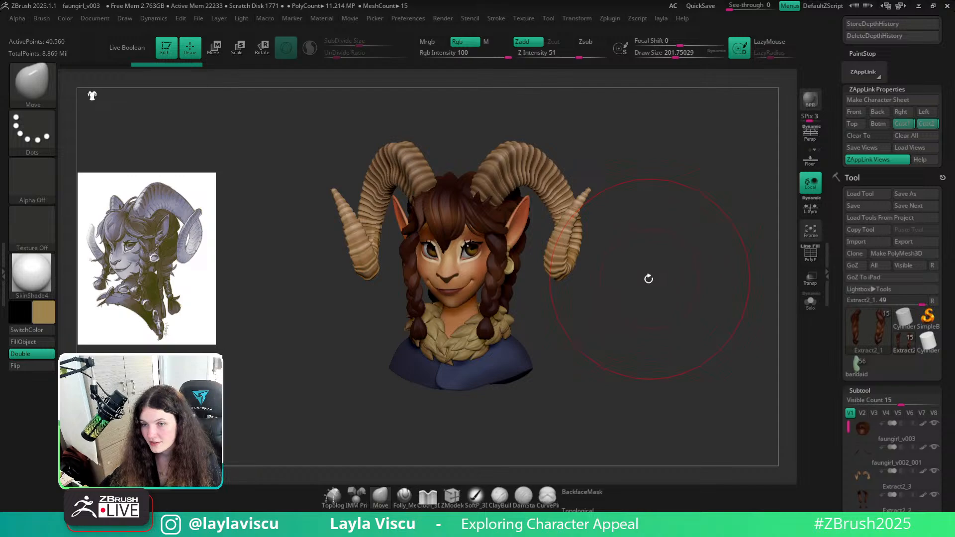
{"action": "left_click_drag", "start_coordinate": [643, 282], "coordinate": [624, 289]}
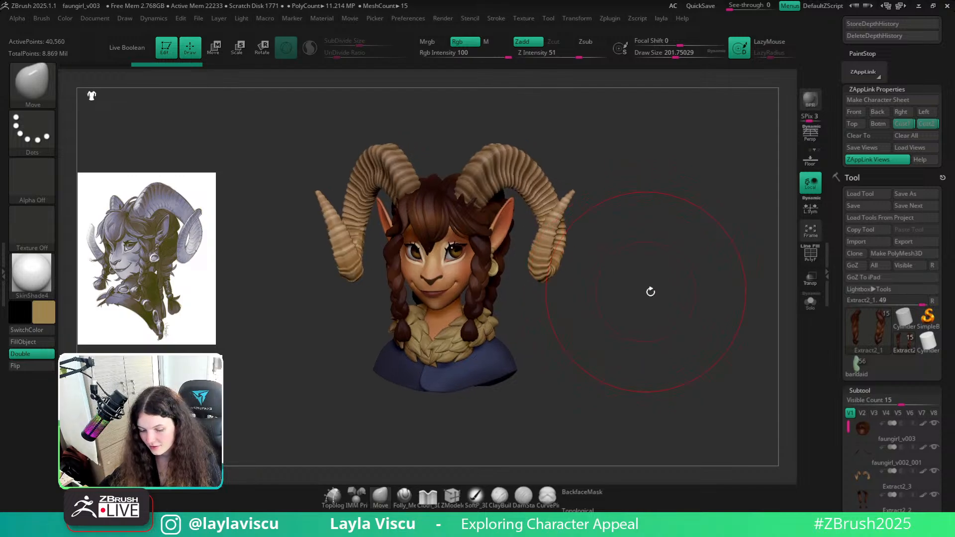
Select the back braids, try adjusting them with the Move brush at draw size about 140, and undo the last change
{"action": "left_click_drag", "start_coordinate": [951, 360], "coordinate": [945, 239]}
{"action": "mouse_move", "coordinate": [746, 344]}
{"action": "left_mouse_down"}
{"action": "mouse_move", "coordinate": [696, 352]}
{"action": "mouse_move", "coordinate": [678, 376]}
{"action": "left_mouse_up"}
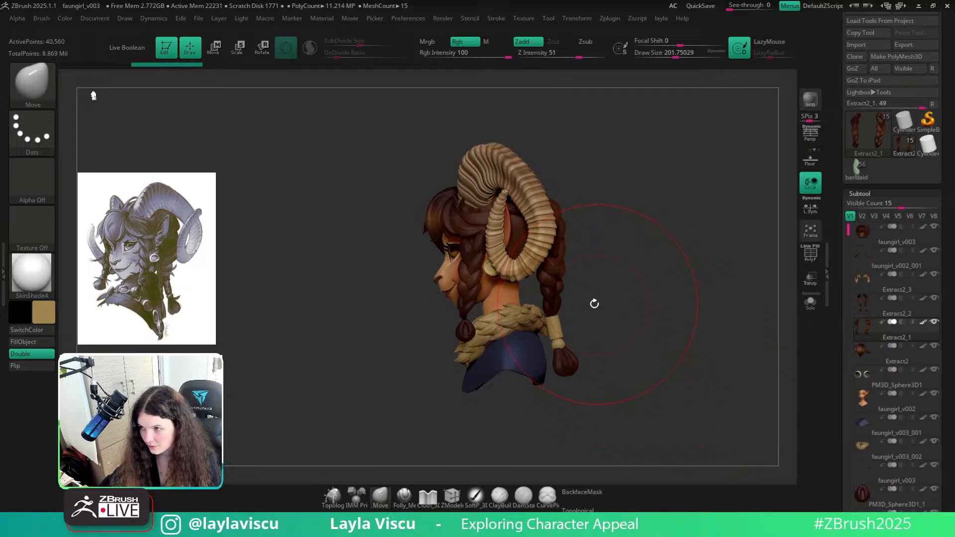
{"action": "left_click_drag", "start_coordinate": [659, 302], "coordinate": [583, 292]}
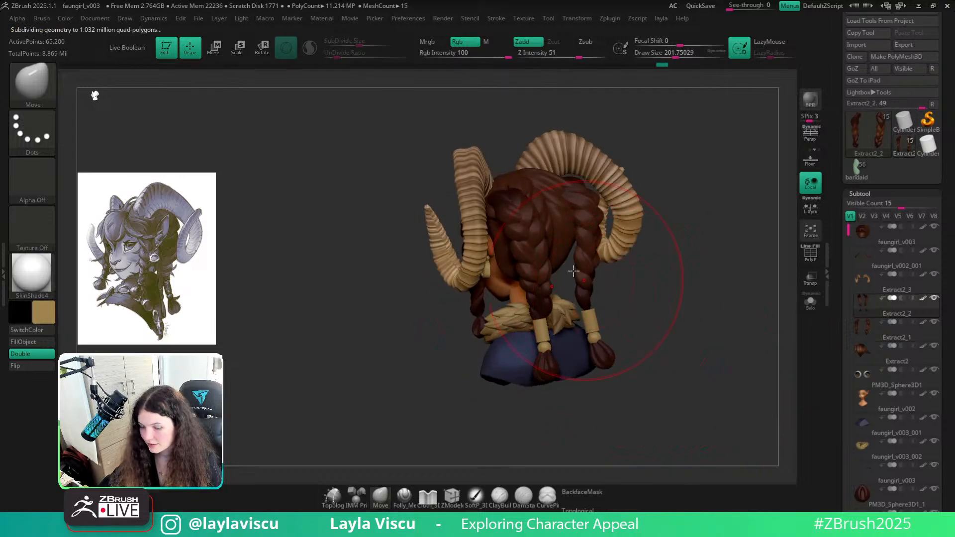
{"action": "key", "text": "s"}
{"action": "key", "text": "s"}
{"action": "left_click_drag", "start_coordinate": [543, 251], "coordinate": [537, 252]}
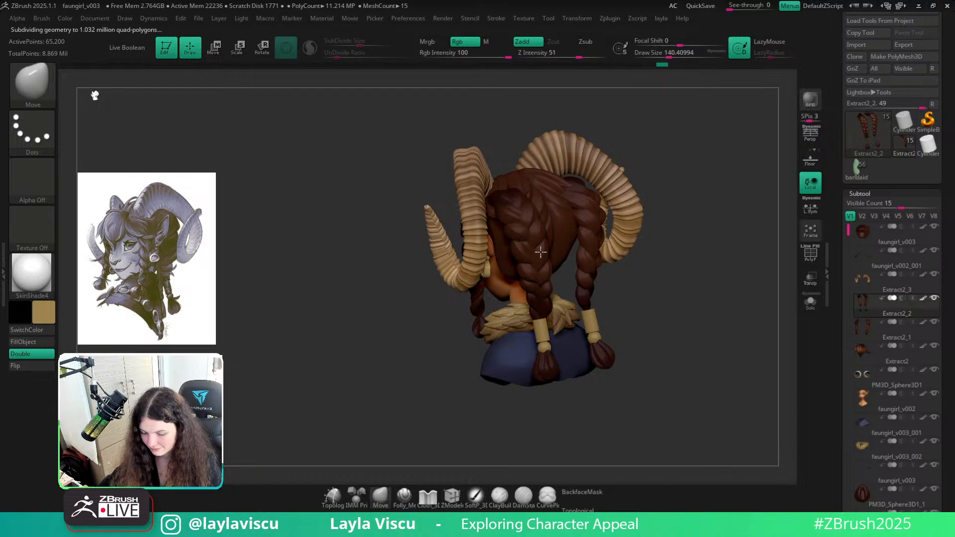
{"action": "key", "text": "ctrl+z"}
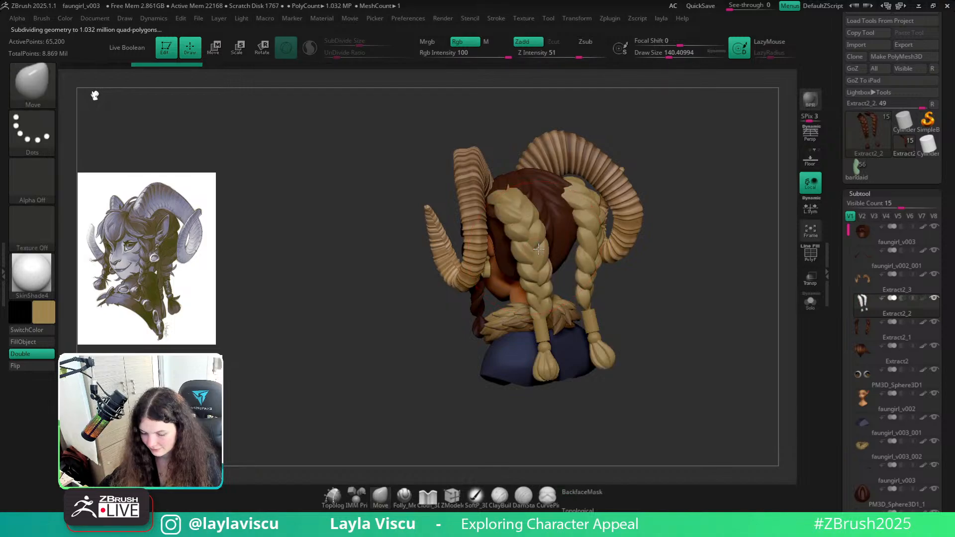
Restore the back braids' painted colour display and nudge a braid's outer contour with the Move brush at draw size about 108
{"action": "left_click", "coordinate": [921, 299]}
{"action": "left_click_drag", "start_coordinate": [725, 335], "coordinate": [688, 371]}
{"action": "key", "text": "s"}
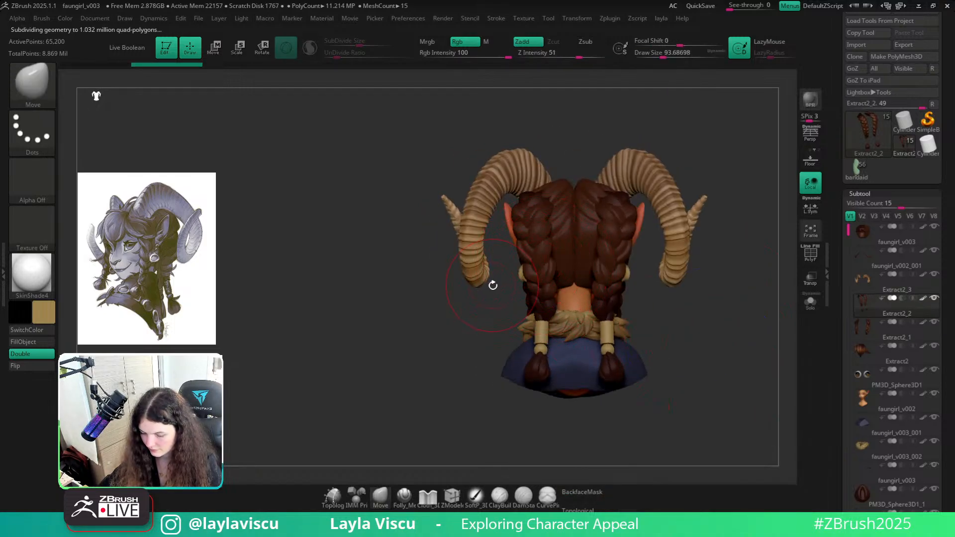
{"action": "left_click_drag", "start_coordinate": [493, 285], "coordinate": [503, 258]}
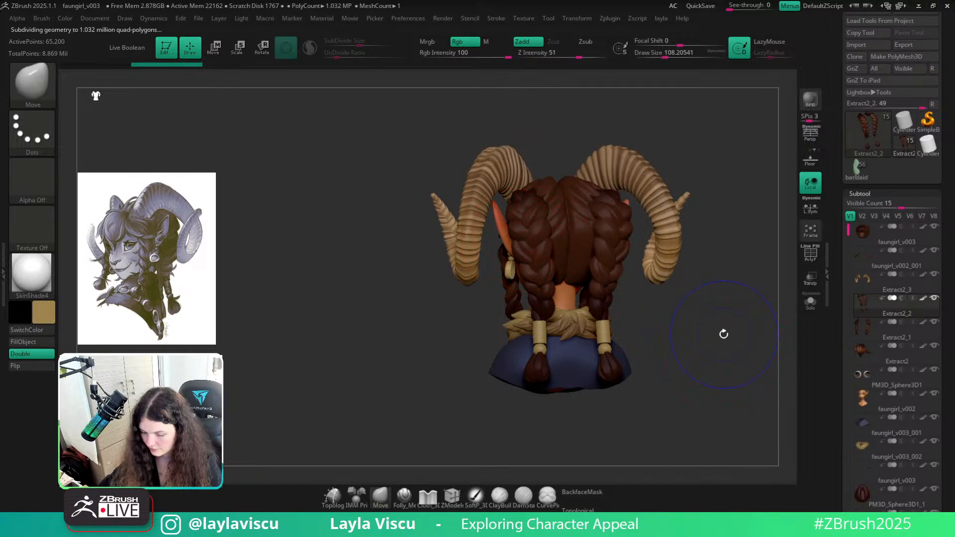
Recall the saved Cust2 and Cust1 views to compare the bust with the overlaid reference drawing
{"action": "mouse_move", "coordinate": [689, 335]}
{"action": "left_mouse_down"}
{"action": "mouse_move", "coordinate": [729, 330]}
{"action": "mouse_move", "coordinate": [716, 360]}
{"action": "mouse_move", "coordinate": [707, 356]}
{"action": "left_mouse_up"}
{"action": "left_click_drag", "start_coordinate": [948, 144], "coordinate": [953, 306]}
{"action": "left_click", "coordinate": [924, 88]}
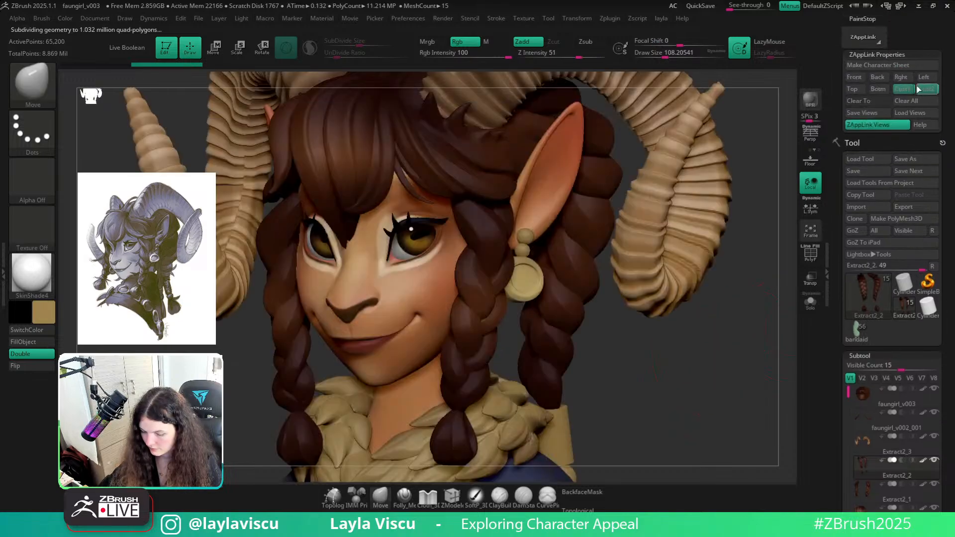
{"action": "left_click", "coordinate": [903, 90]}
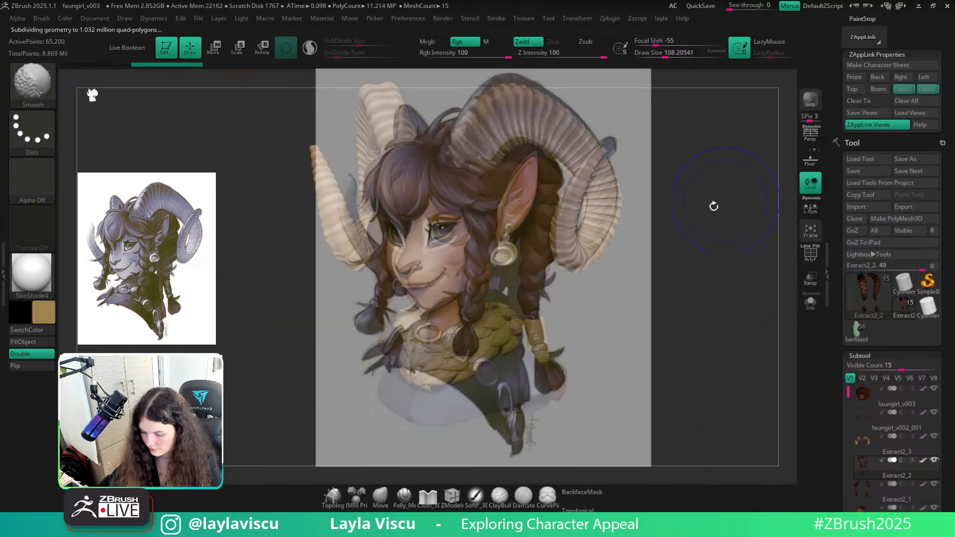
{"action": "mouse_move", "coordinate": [675, 252]}
{"action": "left_mouse_down", "text": "shift"}
{"action": "mouse_move", "coordinate": [718, 296]}
{"action": "mouse_move", "coordinate": [793, 323]}
{"action": "mouse_move", "coordinate": [732, 347]}
{"action": "mouse_move", "coordinate": [733, 337]}
{"action": "mouse_move", "coordinate": [701, 333]}
{"action": "left_mouse_up", "text": "shift"}
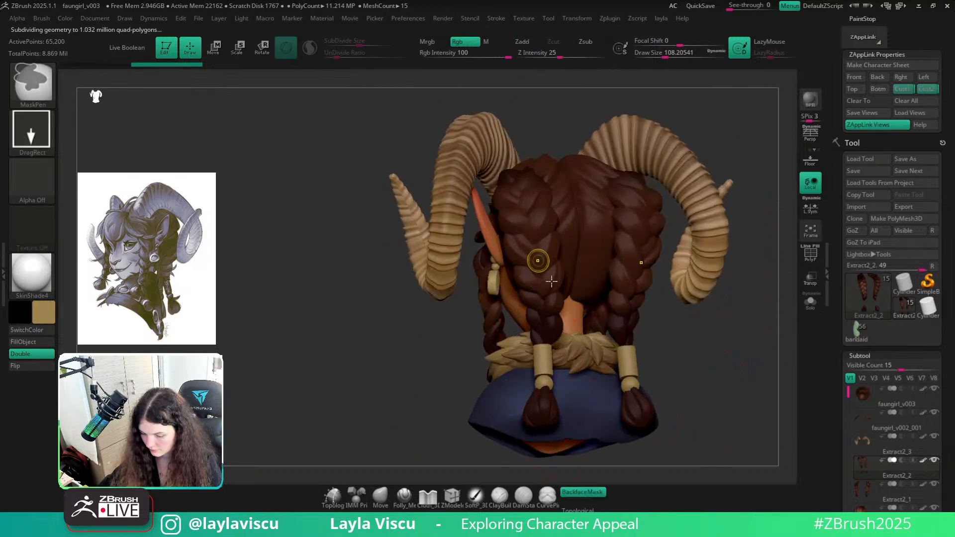
Stroke hair grooves into the middle of a back braid with the Folly_Hair brush at draw size about 128
{"action": "right_click_drag", "start_coordinate": [537, 263], "coordinate": [566, 258], "text": "ctrl"}
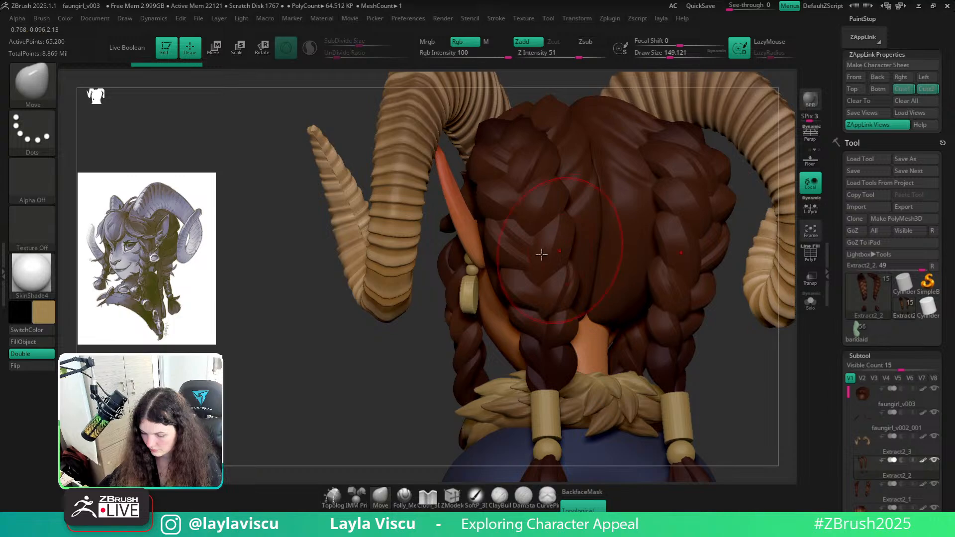
{"action": "key", "text": "b"}
{"action": "key", "text": "s"}
{"action": "key", "text": "t"}
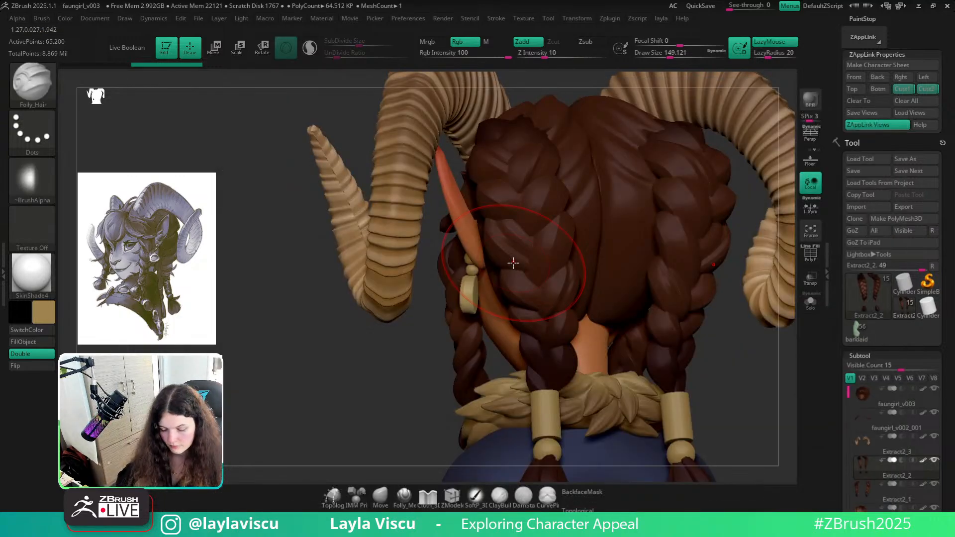
{"action": "key", "text": "s"}
{"action": "left_click", "coordinate": [553, 245]}
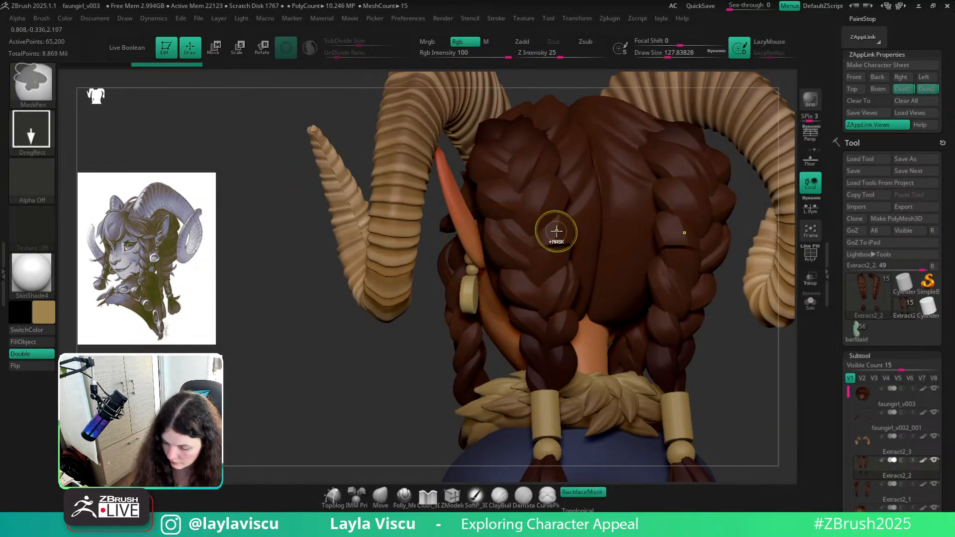
{"action": "key", "text": "ctrl+z"}
{"action": "key", "text": "ctrl+shift+z"}
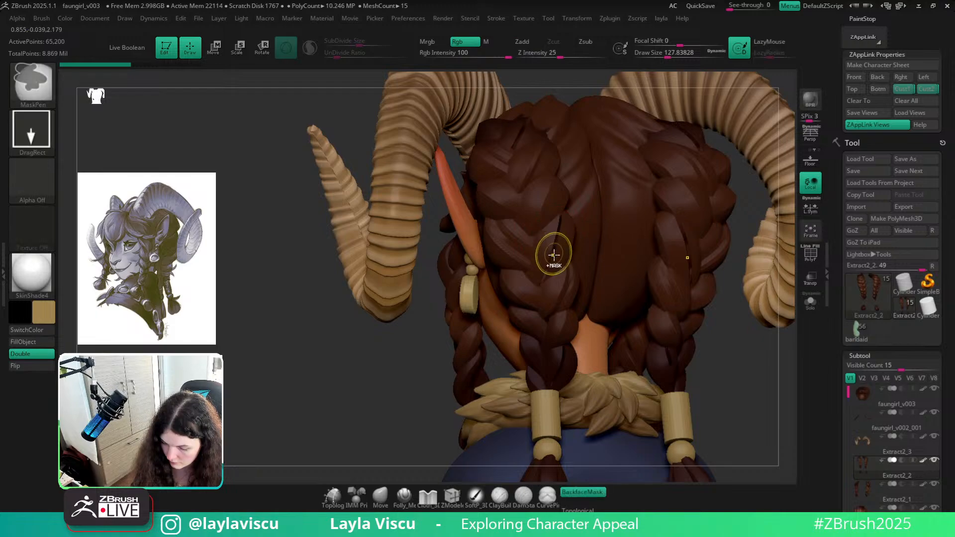
Isolate one strand of the back braids and stroke grooves along it with Folly_Hair at draw size about 71
{"action": "key", "text": "shift+d"}
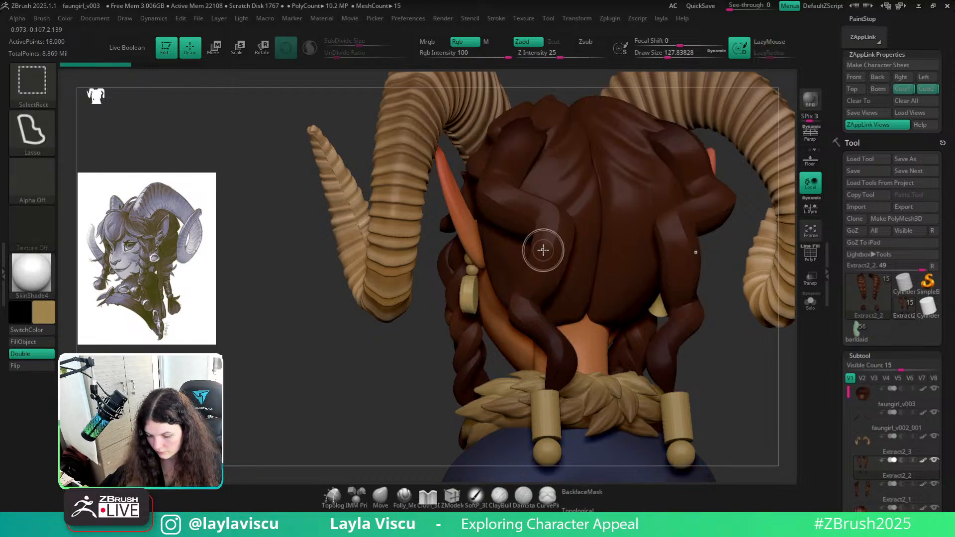
{"action": "key", "text": "b"}
{"action": "key", "text": "Escape"}
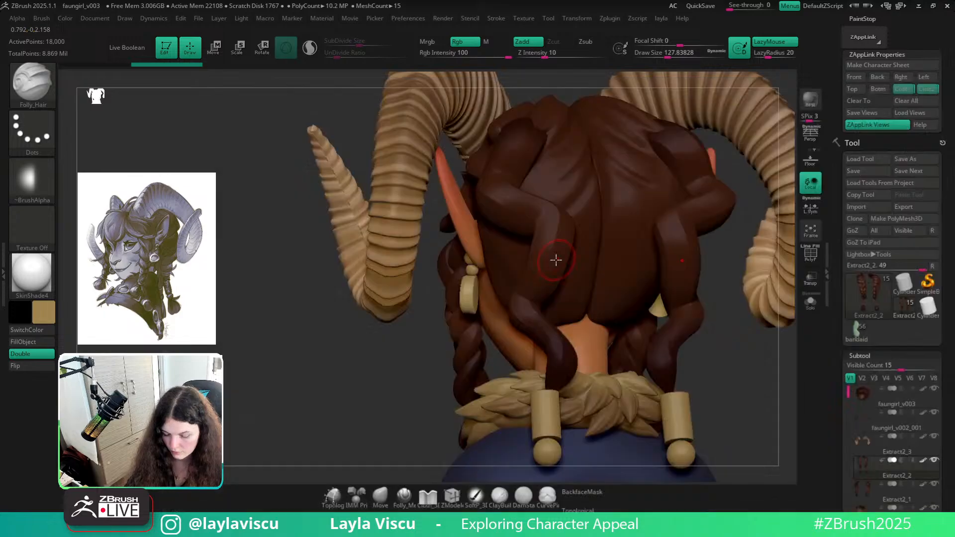
{"action": "key", "text": "shift+z"}
{"action": "key", "text": "z"}
{"action": "key", "text": "shift+z"}
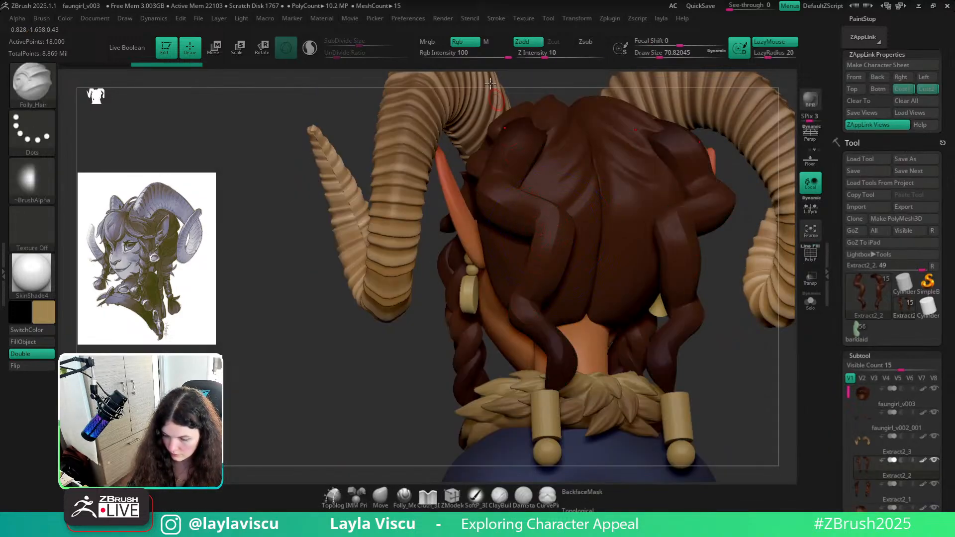
{"action": "left_click_drag", "start_coordinate": [544, 198], "coordinate": [545, 194]}
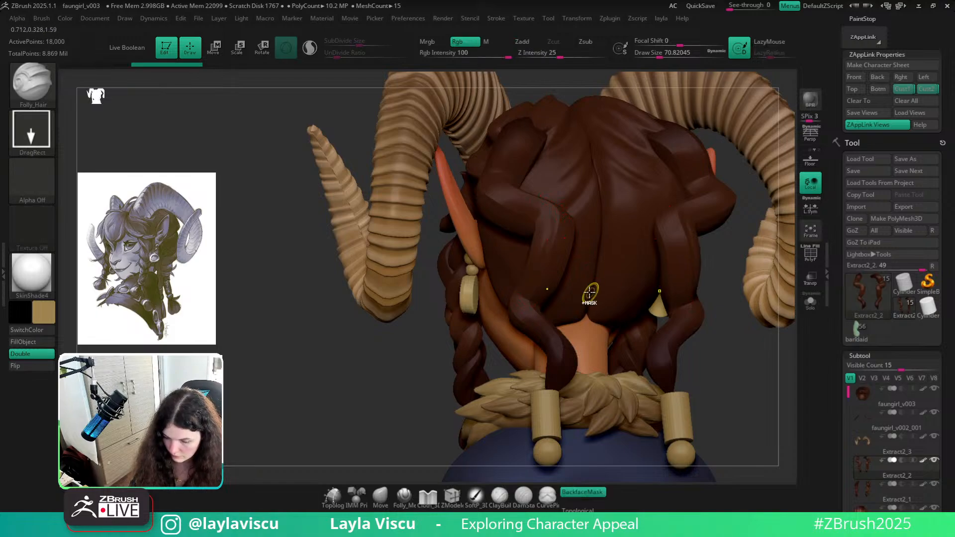
Turn off the back braids' painted colour, set the main colour to white and change the material to BasicMaterial
{"action": "right_click_drag", "start_coordinate": [588, 294], "coordinate": [705, 366], "text": "ctrl"}
{"action": "left_click_drag", "start_coordinate": [706, 365], "coordinate": [695, 360]}
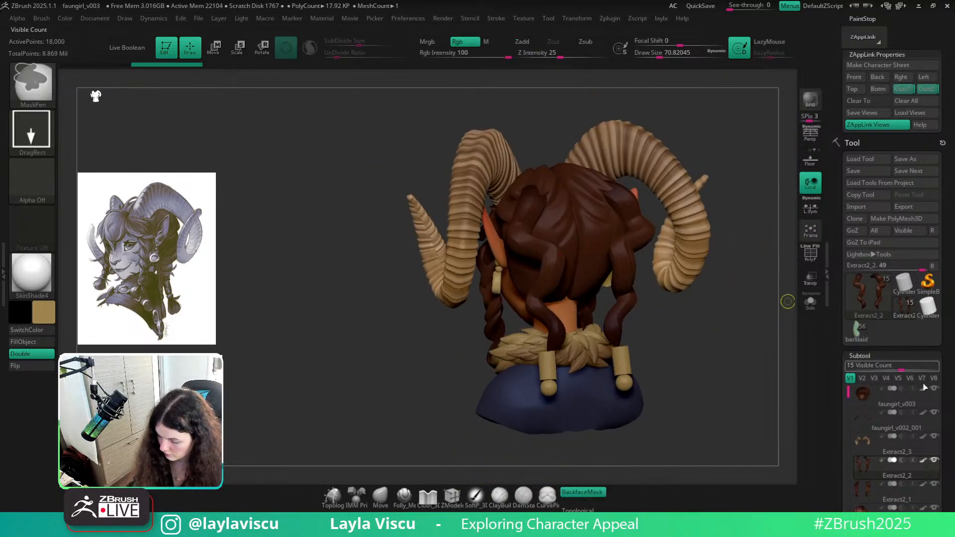
{"action": "left_click", "coordinate": [923, 460]}
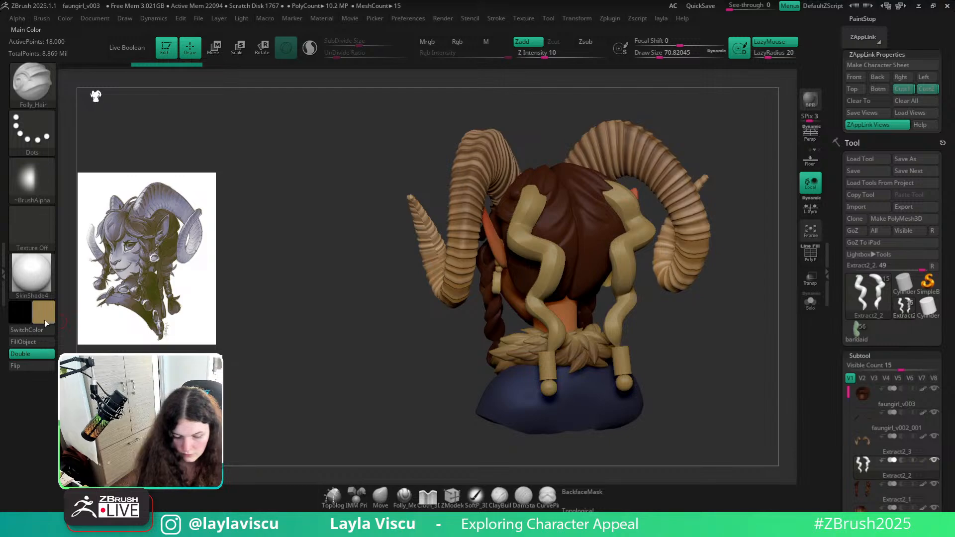
{"action": "left_click", "coordinate": [44, 324]}
{"action": "left_click", "coordinate": [23, 243]}
{"action": "left_click", "coordinate": [31, 273]}
{"action": "left_click", "coordinate": [239, 313]}
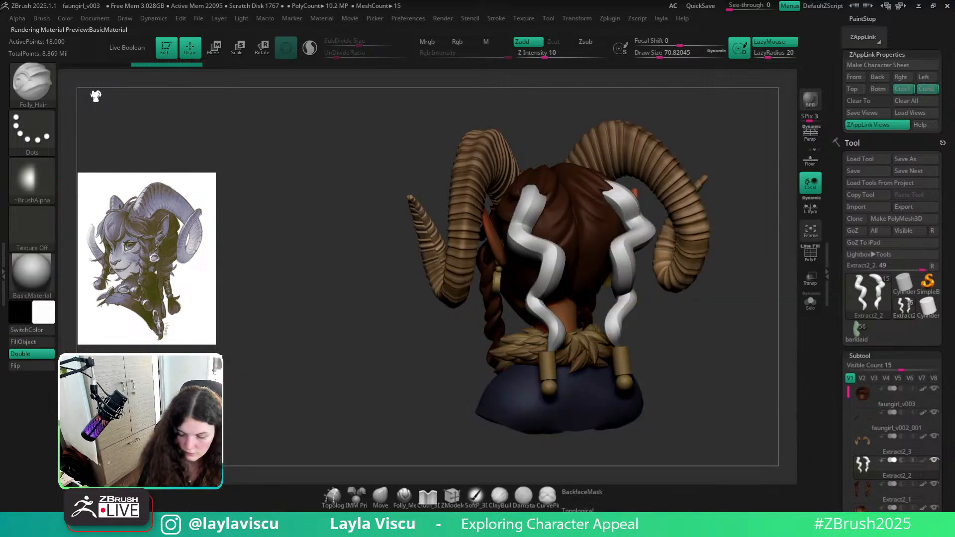
Carve hair grooves down the isolated strand's middle with Folly_Hair at draw size about 83, and show the whole braids again
{"action": "right_click_drag", "start_coordinate": [634, 371], "coordinate": [553, 303], "text": "ctrl"}
{"action": "key", "text": "s"}
{"action": "left_click", "coordinate": [527, 300]}
{"action": "left_click_drag", "start_coordinate": [514, 319], "coordinate": [534, 253]}
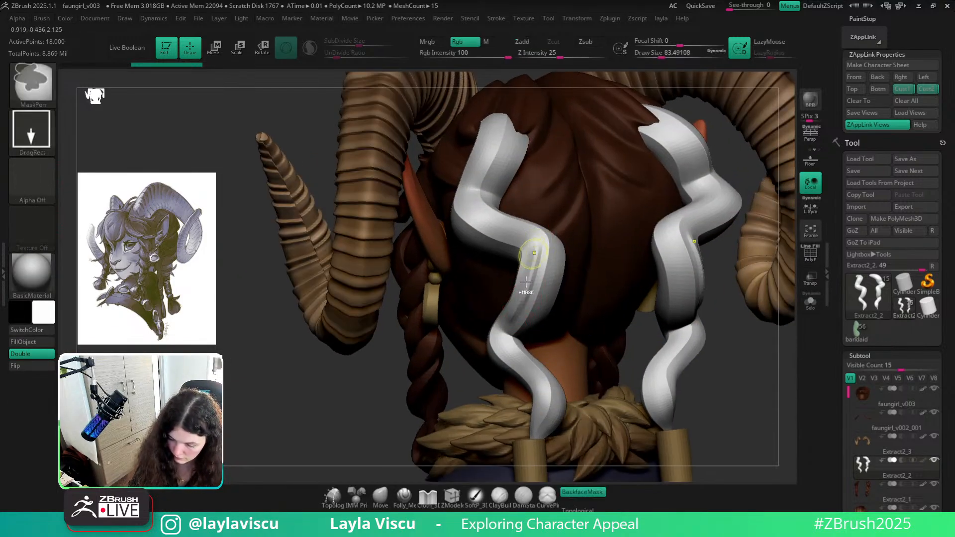
{"action": "left_click", "coordinate": [747, 380], "text": "ctrl+shift"}
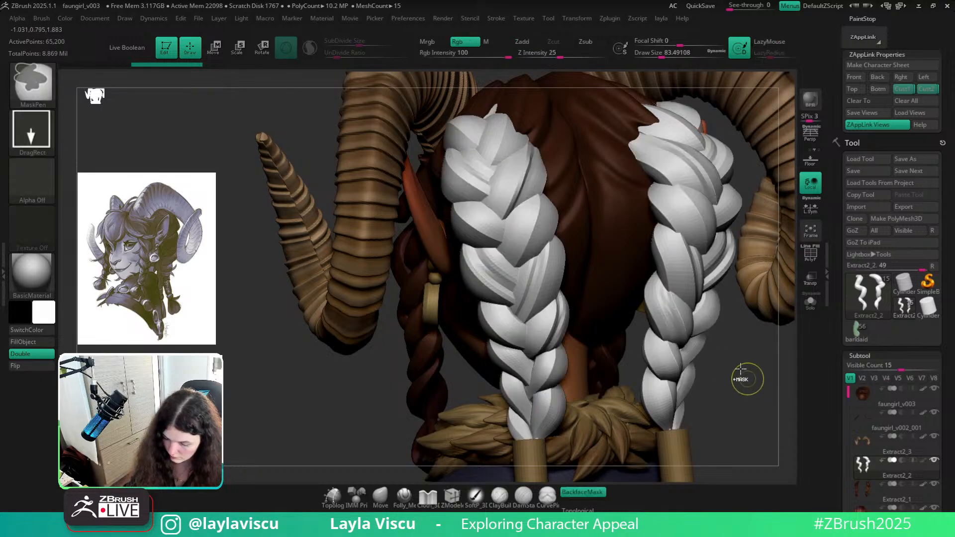
Preview the braids with Dynamic Subdiv, isolate the grooved strand with it off and try hair strokes on its lower bend
{"action": "right_click_drag", "start_coordinate": [747, 380], "coordinate": [725, 369], "text": "ctrl"}
{"action": "key", "text": "d"}
{"action": "mouse_move", "coordinate": [729, 384]}
{"action": "left_mouse_down"}
{"action": "mouse_move", "coordinate": [718, 379]}
{"action": "mouse_move", "coordinate": [737, 386]}
{"action": "mouse_move", "coordinate": [720, 415]}
{"action": "mouse_move", "coordinate": [728, 412]}
{"action": "left_mouse_up"}
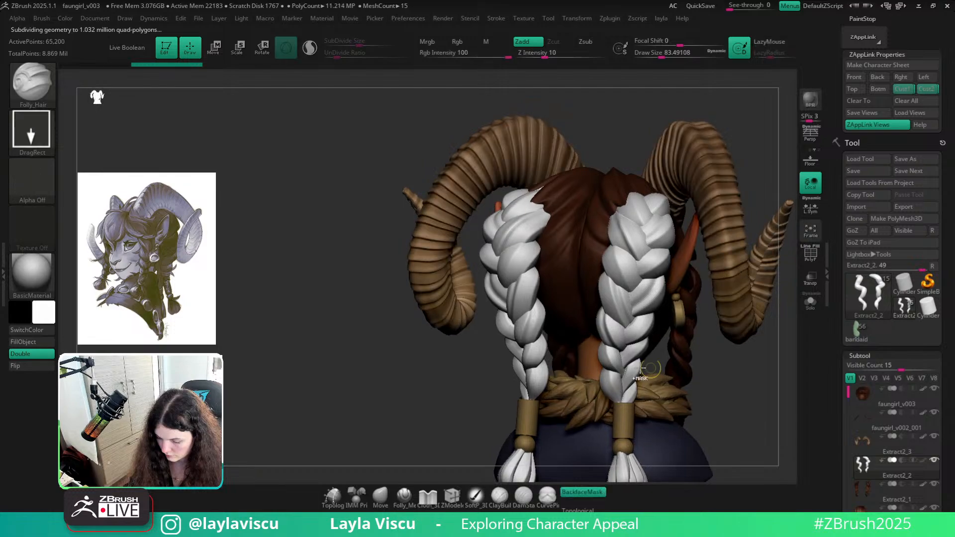
{"action": "right_click_drag", "start_coordinate": [628, 373], "coordinate": [628, 351], "text": "ctrl"}
{"action": "key", "text": "shift+d"}
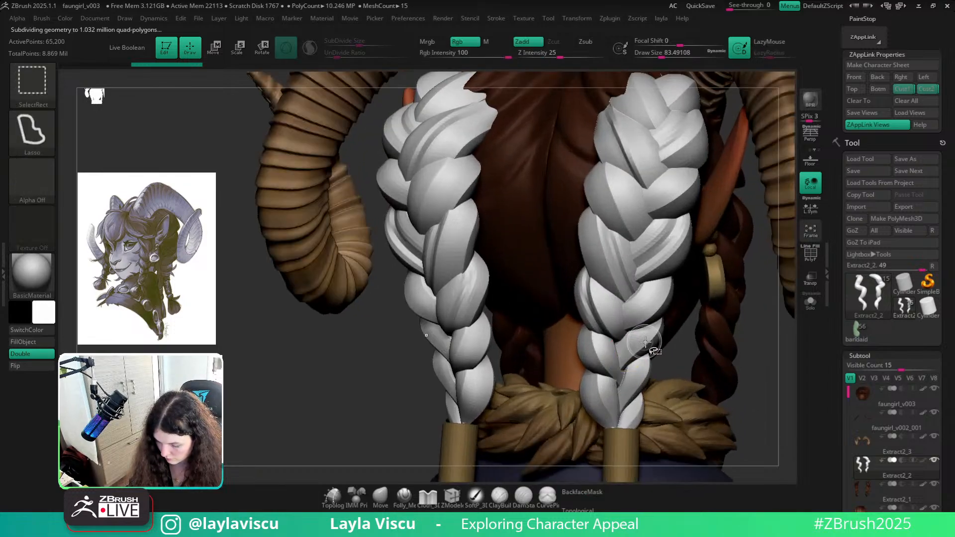
{"action": "key", "text": "shift+d"}
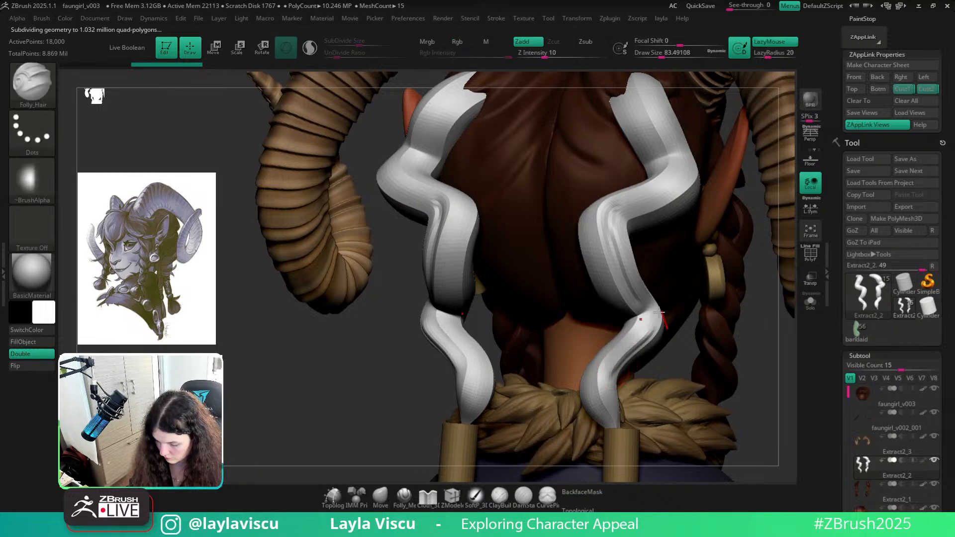
{"action": "key", "text": "ctrl+z"}
{"action": "left_click_drag", "start_coordinate": [616, 374], "coordinate": [642, 333]}
{"action": "key", "text": "ctrl+z"}
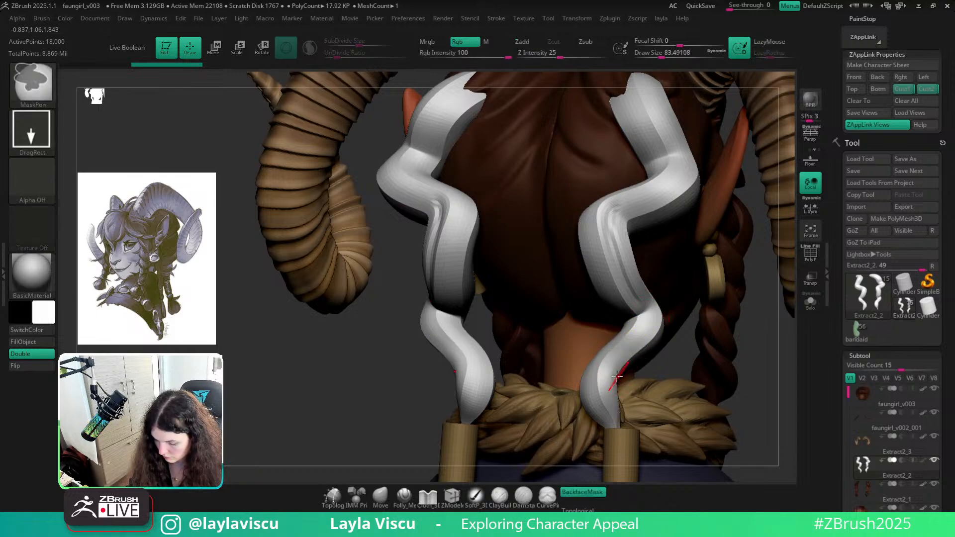
Work on the isolated strand's lower end from directly behind with Folly_Hair, finishing with all the braid strands shown
{"action": "left_click", "coordinate": [770, 383], "text": "ctrl+shift"}
{"action": "right_click_drag", "start_coordinate": [769, 383], "coordinate": [711, 380], "text": "ctrl"}
{"action": "right_click_drag", "start_coordinate": [612, 326], "coordinate": [604, 315], "text": "ctrl"}
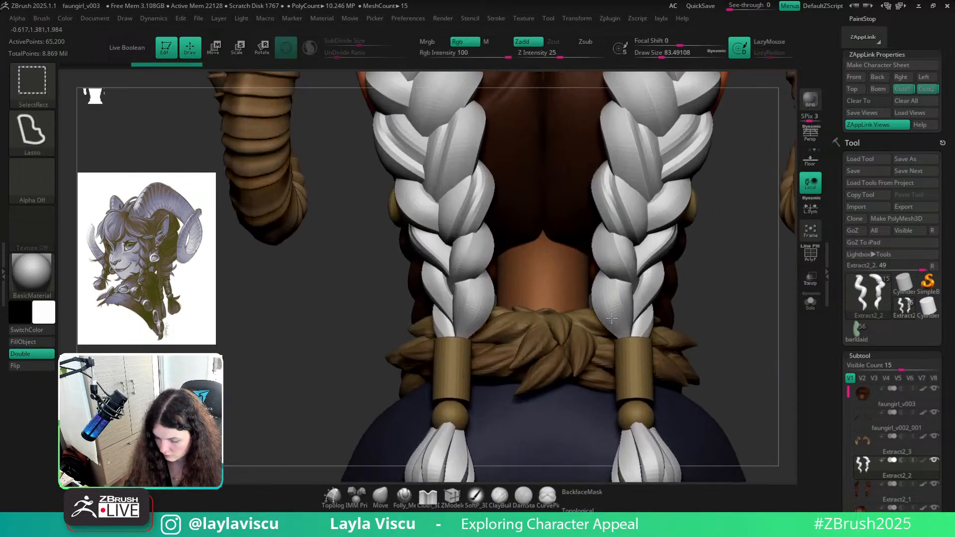
{"action": "left_click", "coordinate": [610, 314], "text": "ctrl+shift"}
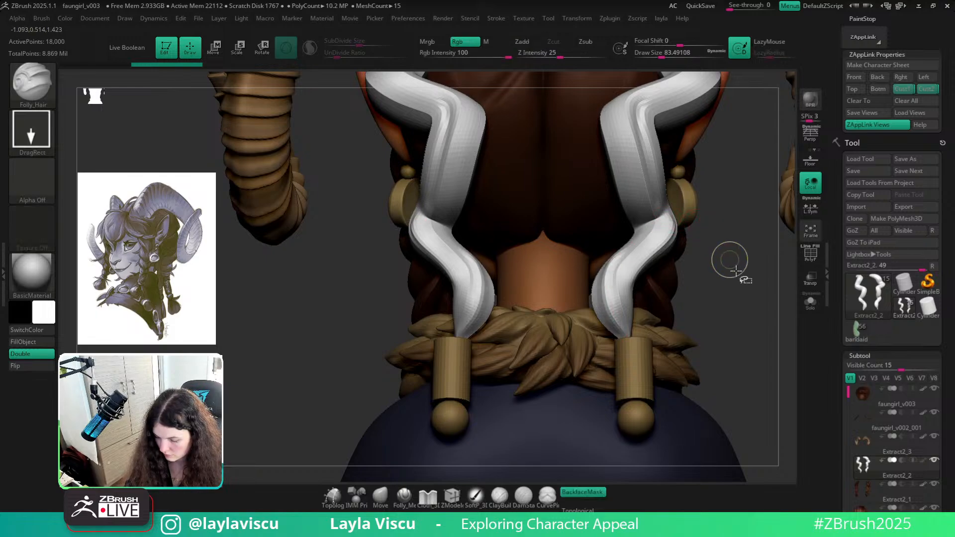
{"action": "left_click", "coordinate": [739, 324], "text": "ctrl+shift"}
{"action": "right_click_drag", "start_coordinate": [740, 324], "coordinate": [706, 388], "text": "ctrl"}
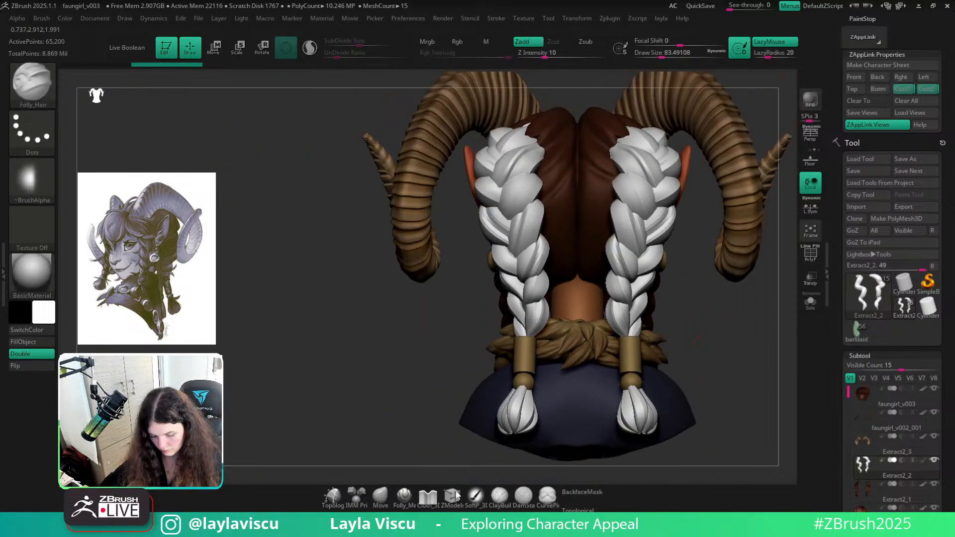
Turn on Dynamic Subdiv for the back braids and shape their lower ends with the Move brush at draw size about 97
{"action": "left_click", "coordinate": [381, 495]}
{"action": "mouse_move", "coordinate": [617, 358]}
{"action": "right_mouse_down", "text": "ctrl"}
{"action": "mouse_move", "coordinate": [614, 328]}
{"action": "mouse_move", "coordinate": [458, 465]}
{"action": "right_mouse_up", "text": "ctrl"}
{"action": "key", "text": "s"}
{"action": "key", "text": "d"}
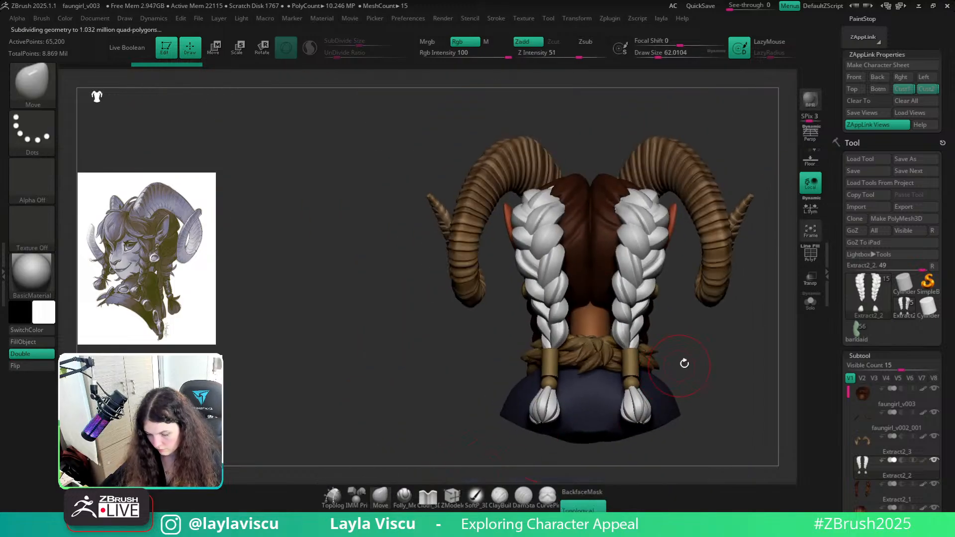
{"action": "right_click_drag", "start_coordinate": [726, 366], "coordinate": [619, 361]}
{"action": "key", "text": "s"}
{"action": "left_click_drag", "start_coordinate": [619, 361], "coordinate": [624, 362]}
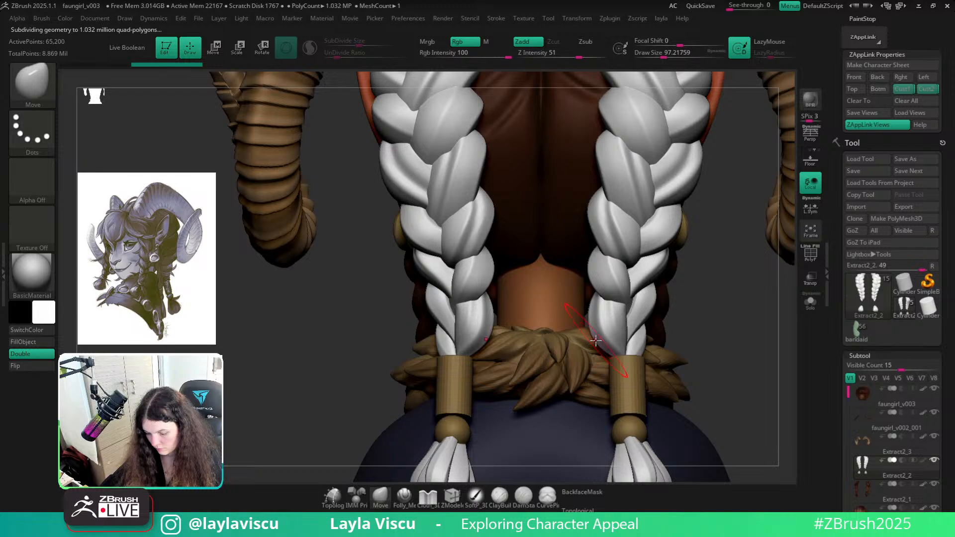
Enable Topological for the Move brush and adjust individual strands near the braid cuffs at draw size about 87
{"action": "right_click_drag", "start_coordinate": [596, 341], "coordinate": [630, 344], "text": "ctrl"}
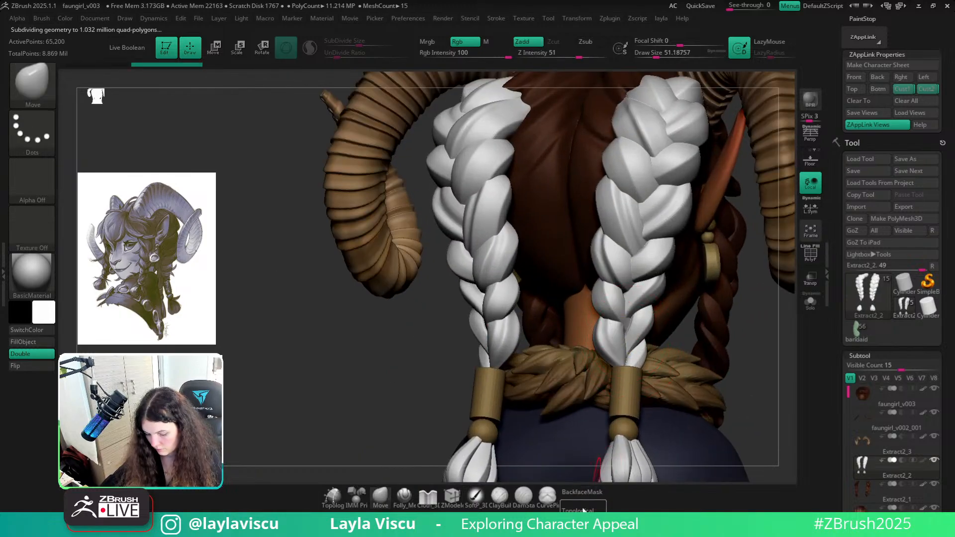
{"action": "key", "text": "s"}
{"action": "left_click_drag", "start_coordinate": [622, 321], "coordinate": [626, 321]}
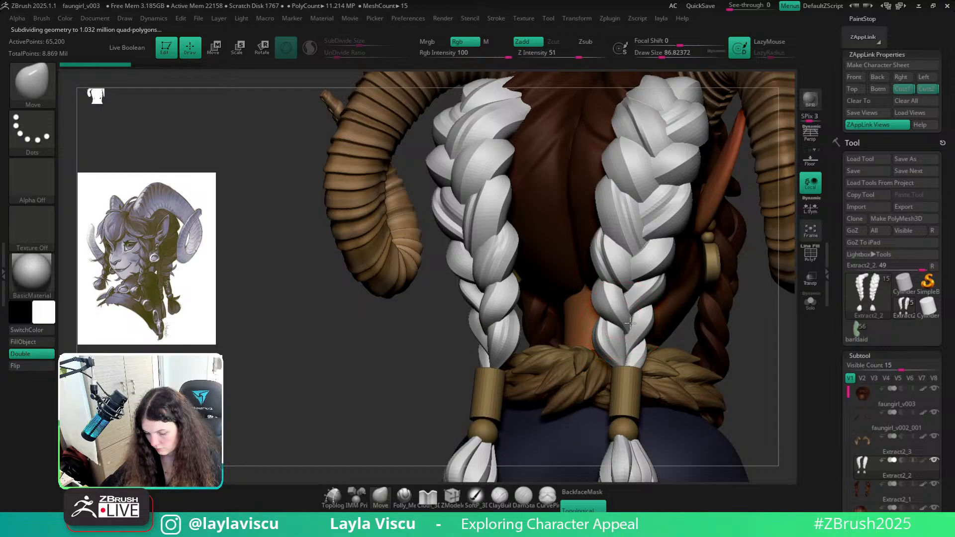
{"action": "right_click_drag", "start_coordinate": [744, 401], "coordinate": [607, 354], "text": "ctrl"}
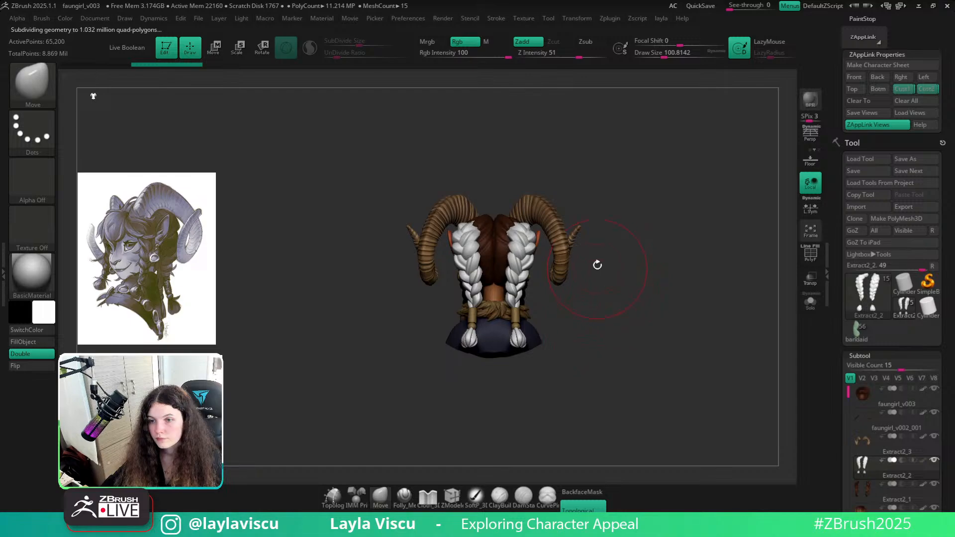
{"action": "right_click_drag", "start_coordinate": [598, 265], "coordinate": [597, 412]}
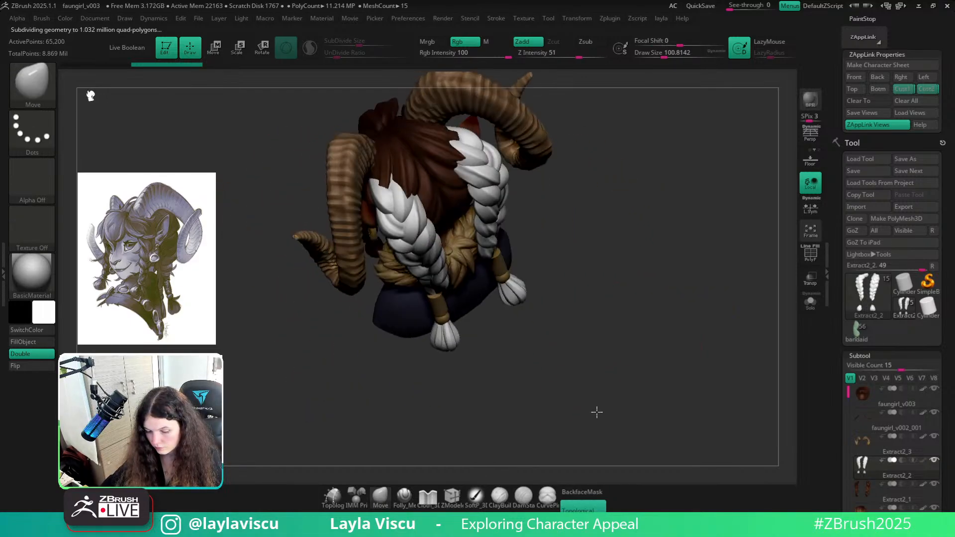
Turn on the back braids' polypaint display and apply the SkinShade4 material, checking the bust from several angles
{"action": "left_click", "coordinate": [921, 460]}
{"action": "mouse_move", "coordinate": [736, 349]}
{"action": "right_mouse_down"}
{"action": "mouse_move", "coordinate": [713, 345]}
{"action": "mouse_move", "coordinate": [693, 381]}
{"action": "right_mouse_up"}
{"action": "left_click", "coordinate": [32, 275]}
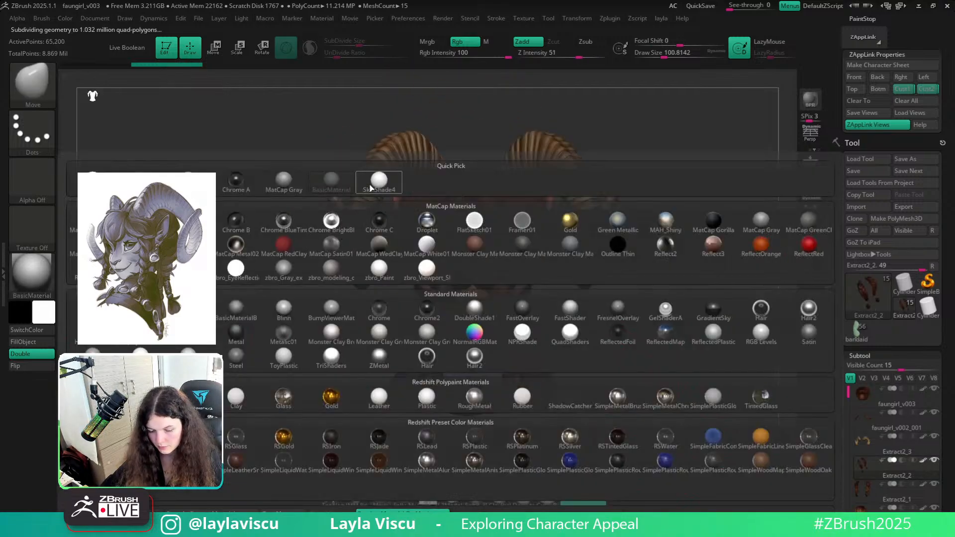
{"action": "left_click", "coordinate": [378, 182]}
{"action": "right_click_drag", "start_coordinate": [735, 313], "coordinate": [651, 356]}
{"action": "right_click_drag", "start_coordinate": [652, 357], "coordinate": [611, 314]}
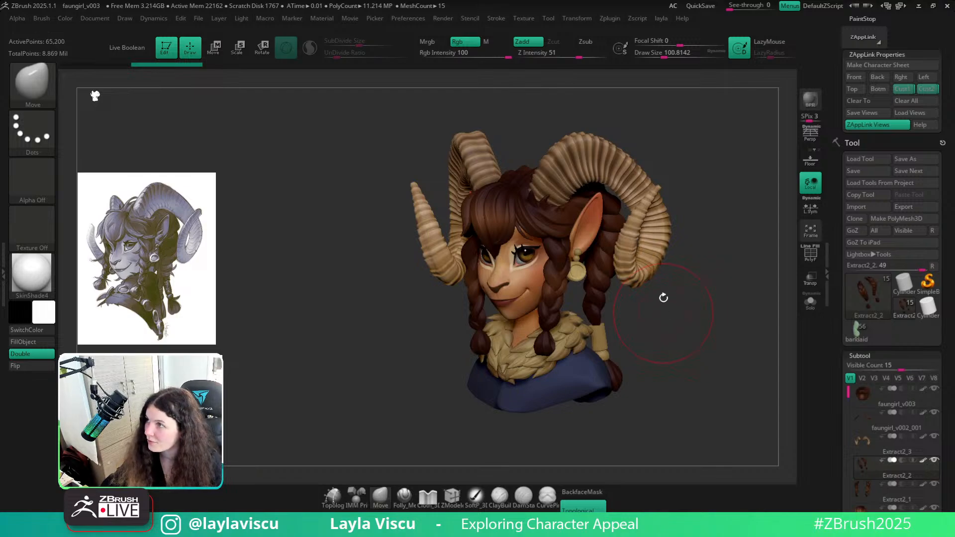
{"action": "right_click_drag", "start_coordinate": [676, 372], "coordinate": [663, 341]}
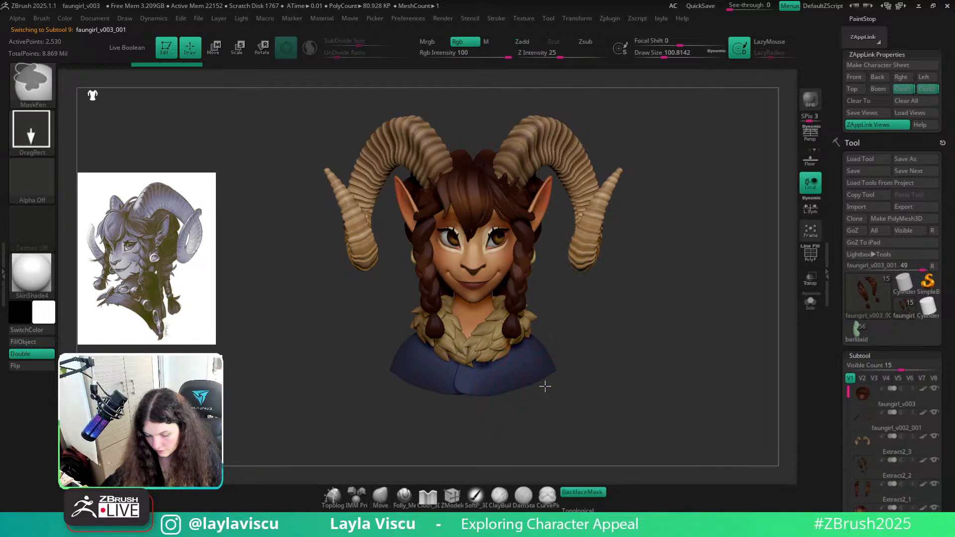
Select the fur collar and adjust its side and back with the Move brush at draw sizes of about 90 and 128
{"action": "mouse_move", "coordinate": [544, 386]}
{"action": "right_mouse_down"}
{"action": "mouse_move", "coordinate": [678, 395]}
{"action": "mouse_move", "coordinate": [589, 387]}
{"action": "mouse_move", "coordinate": [703, 411]}
{"action": "mouse_move", "coordinate": [716, 441]}
{"action": "mouse_move", "coordinate": [798, 415]}
{"action": "mouse_move", "coordinate": [646, 399]}
{"action": "mouse_move", "coordinate": [665, 390]}
{"action": "mouse_move", "coordinate": [622, 397]}
{"action": "mouse_move", "coordinate": [658, 339]}
{"action": "mouse_move", "coordinate": [653, 350]}
{"action": "mouse_move", "coordinate": [628, 341]}
{"action": "mouse_move", "coordinate": [617, 366]}
{"action": "right_mouse_up"}
{"action": "key", "text": "s"}
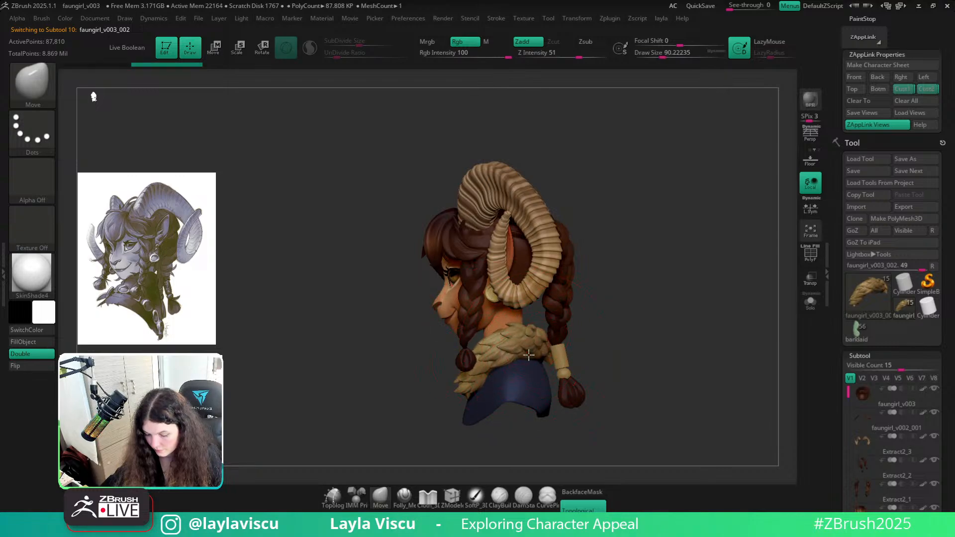
{"action": "right_click_drag", "start_coordinate": [641, 363], "coordinate": [612, 360], "text": "shift"}
{"action": "mouse_move", "coordinate": [693, 328]}
{"action": "right_mouse_down"}
{"action": "mouse_move", "coordinate": [688, 348]}
{"action": "mouse_move", "coordinate": [677, 348]}
{"action": "right_mouse_up"}
{"action": "key", "text": "s"}
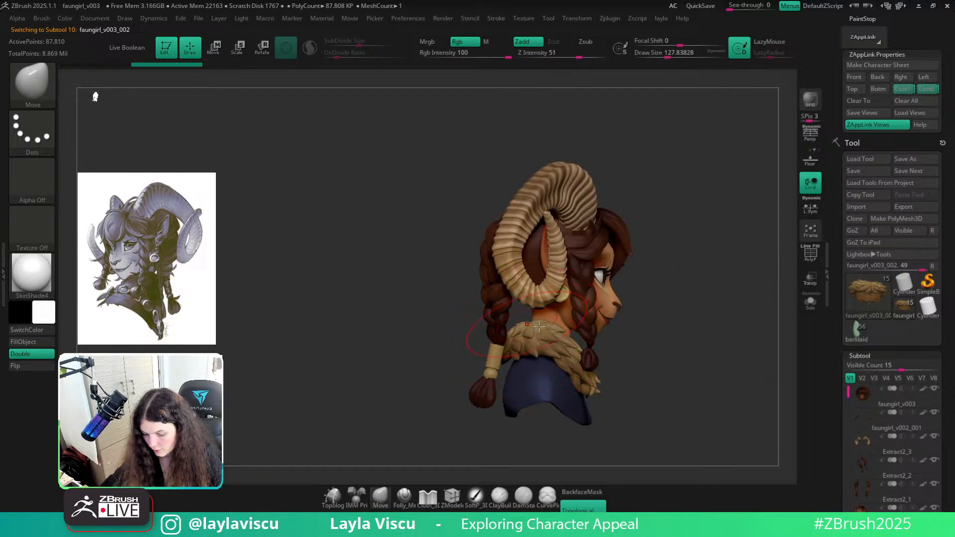
{"action": "right_click_drag", "start_coordinate": [545, 359], "coordinate": [578, 409]}
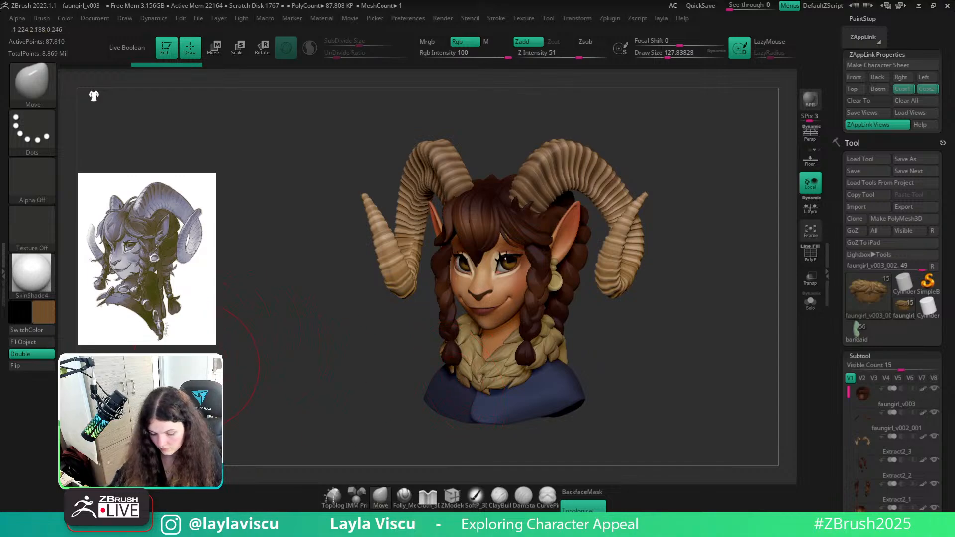
Isolate the fur collar, mask parts of it, fill it with reddish brown and show the whole bust again
{"action": "left_click", "coordinate": [475, 498]}
{"action": "left_click", "coordinate": [809, 302]}
{"action": "mouse_move", "coordinate": [770, 330]}
{"action": "left_mouse_down"}
{"action": "mouse_move", "coordinate": [703, 215]}
{"action": "mouse_move", "coordinate": [647, 267]}
{"action": "left_mouse_up"}
{"action": "left_click", "coordinate": [618, 411], "text": "ctrl"}
{"action": "left_click", "coordinate": [533, 378], "text": "ctrl"}
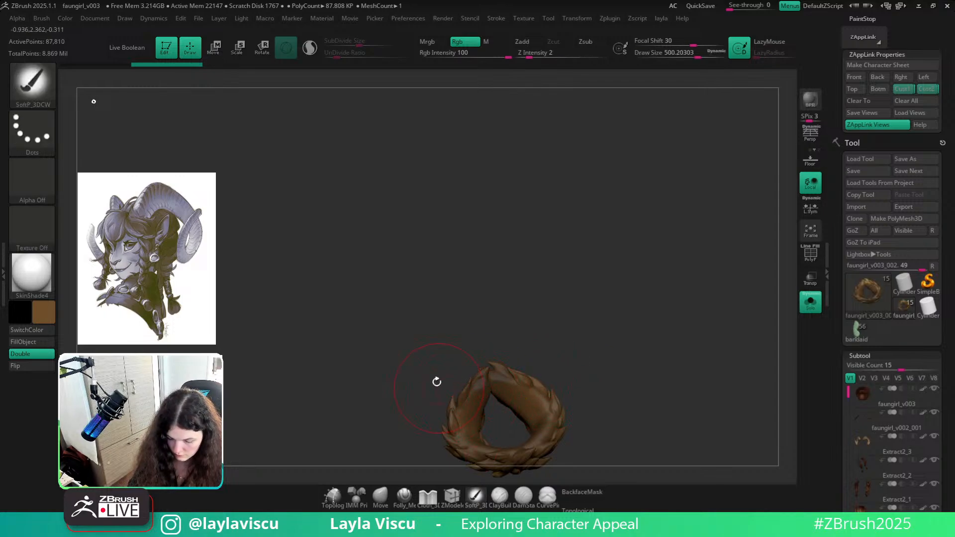
{"action": "left_click", "coordinate": [43, 312]}
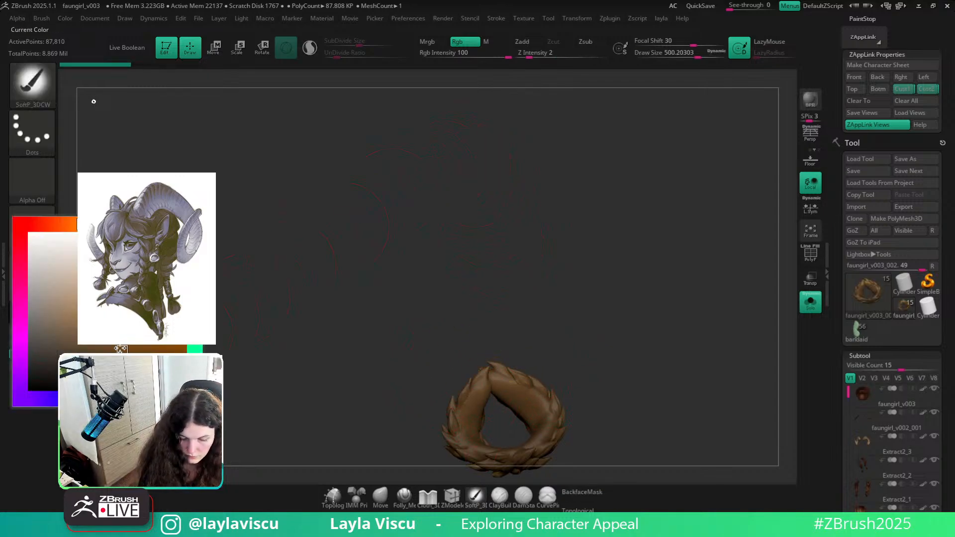
{"action": "left_click", "coordinate": [48, 342]}
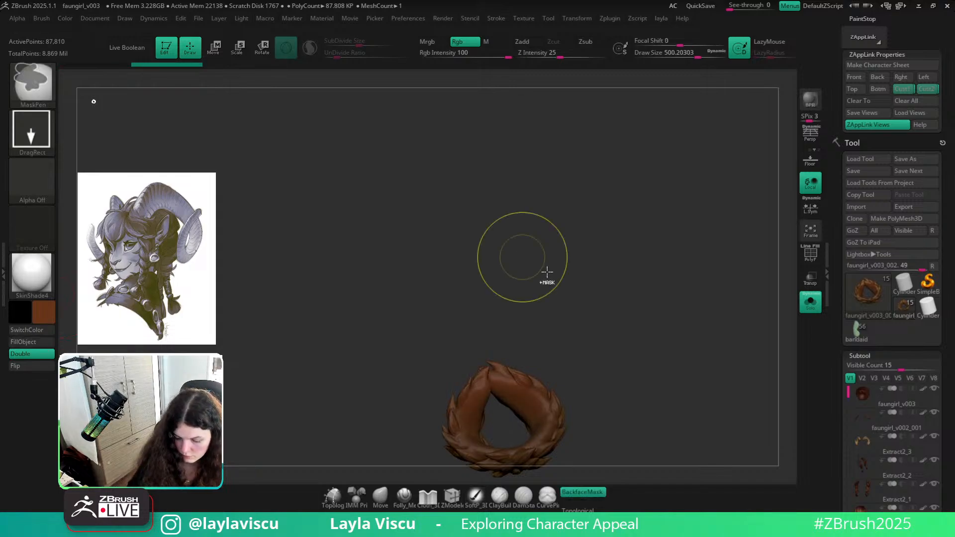
{"action": "left_click_drag", "start_coordinate": [545, 271], "coordinate": [668, 394]}
{"action": "left_click", "coordinate": [810, 302]}
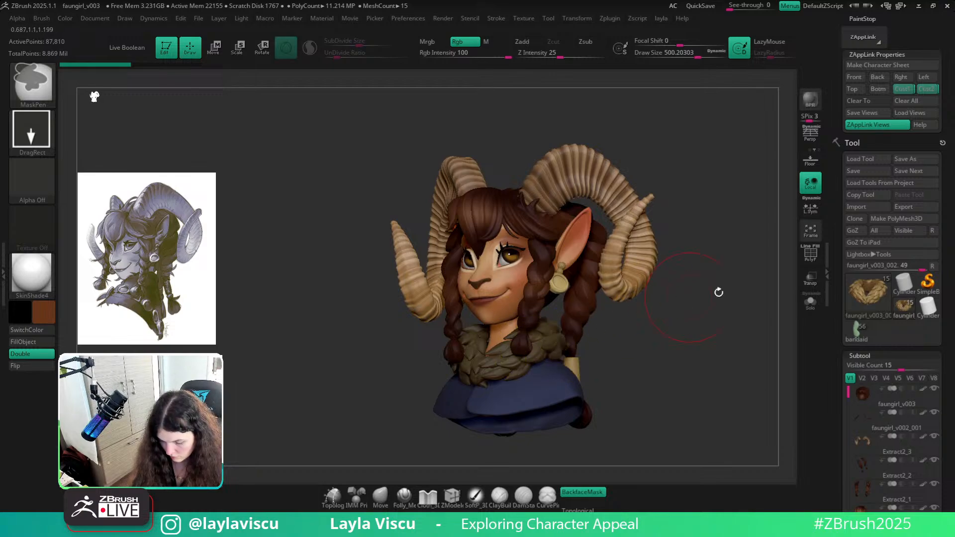
Clear the mask from the isolated fur collar and bring back the rest of the bust
{"action": "left_click", "coordinate": [810, 302]}
{"action": "left_click", "coordinate": [748, 341], "text": "ctrl"}
{"action": "left_click_drag", "start_coordinate": [706, 354], "coordinate": [714, 299]}
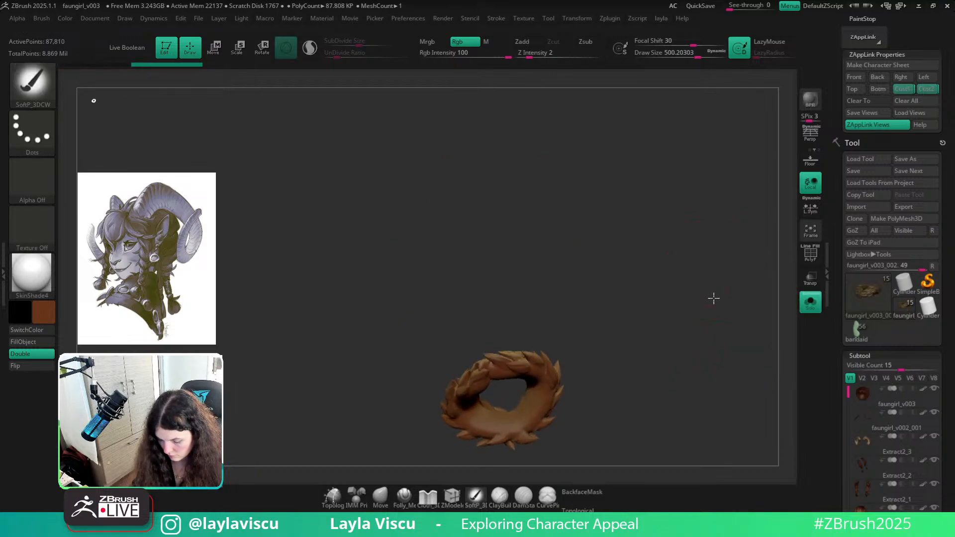
{"action": "left_click", "coordinate": [810, 302]}
{"action": "left_click_drag", "start_coordinate": [755, 328], "coordinate": [543, 116]}
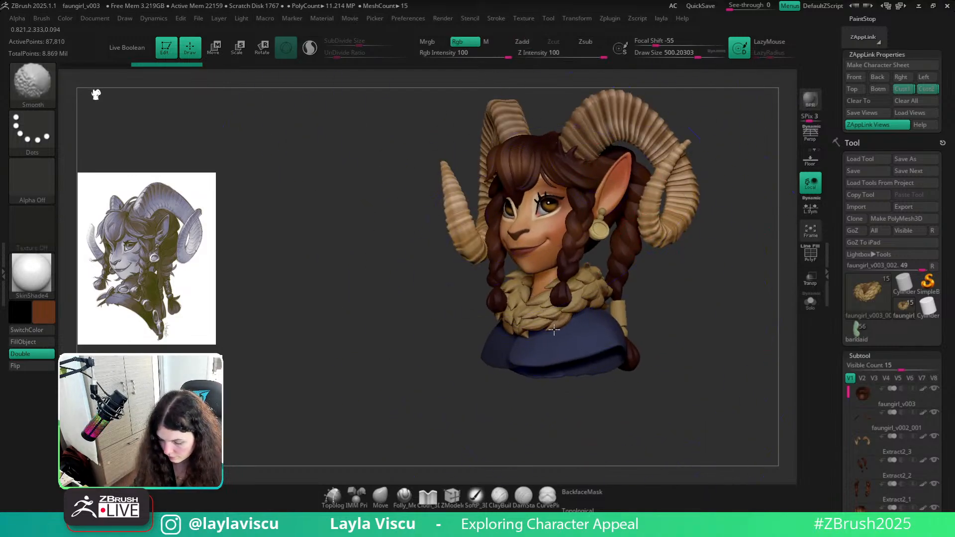
Reduce the SoftP_3DCW brush's draw size to about 338 and undo the last change on the fur collar
{"action": "key", "text": "s"}
{"action": "key", "text": "ctrl+z"}
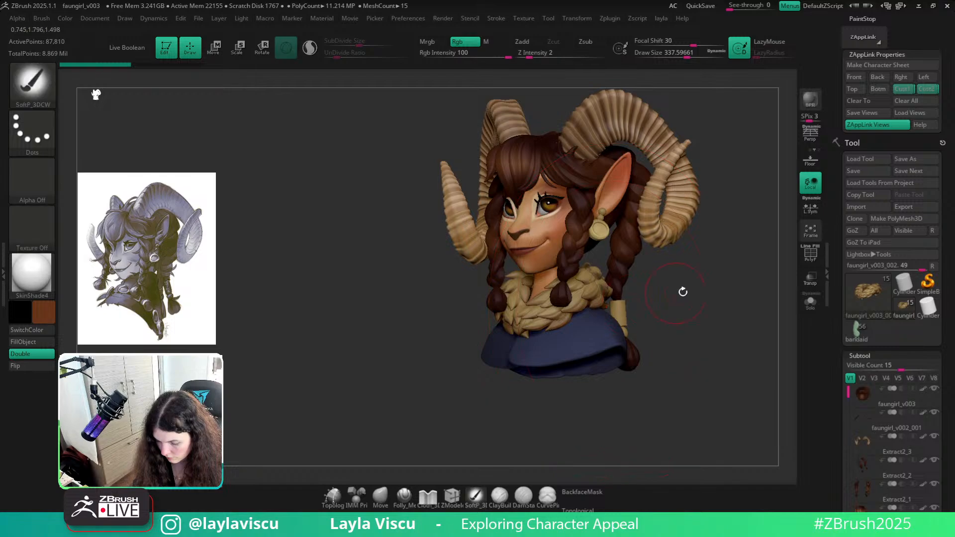
{"action": "mouse_move", "coordinate": [683, 292]}
{"action": "left_mouse_down", "text": "shift"}
{"action": "mouse_move", "coordinate": [701, 303]}
{"action": "mouse_move", "coordinate": [676, 341]}
{"action": "mouse_move", "coordinate": [637, 351]}
{"action": "mouse_move", "coordinate": [678, 288]}
{"action": "left_mouse_up", "text": "shift"}
{"action": "left_click_drag", "start_coordinate": [617, 335], "coordinate": [634, 355], "text": "shift"}
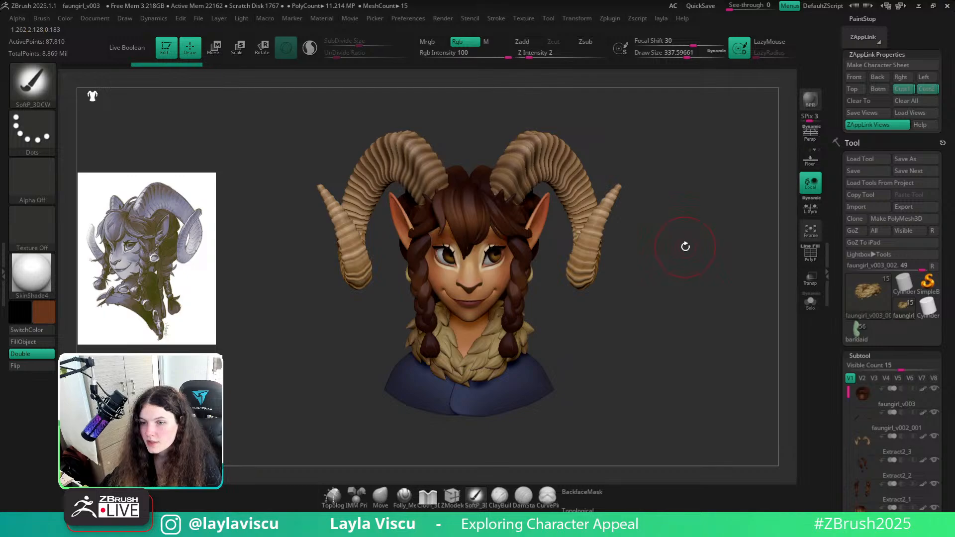
Switch the bust to the Flat Color material and sample a light tan from the horns as the current colour
{"action": "left_click", "coordinate": [54, 295]}
{"action": "left_click", "coordinate": [92, 308]}
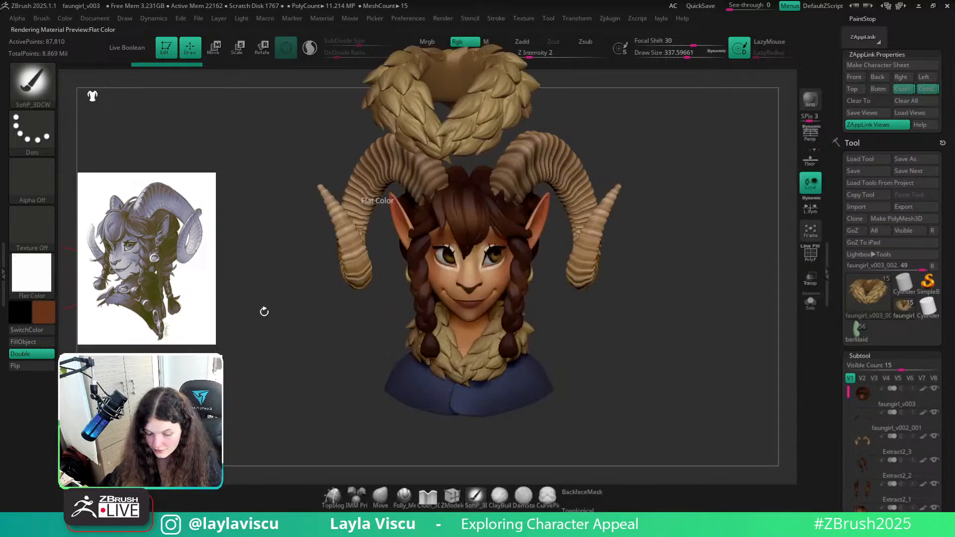
{"action": "mouse_move", "coordinate": [582, 346]}
{"action": "left_mouse_down"}
{"action": "mouse_move", "coordinate": [614, 349]}
{"action": "mouse_move", "coordinate": [597, 355]}
{"action": "left_mouse_up"}
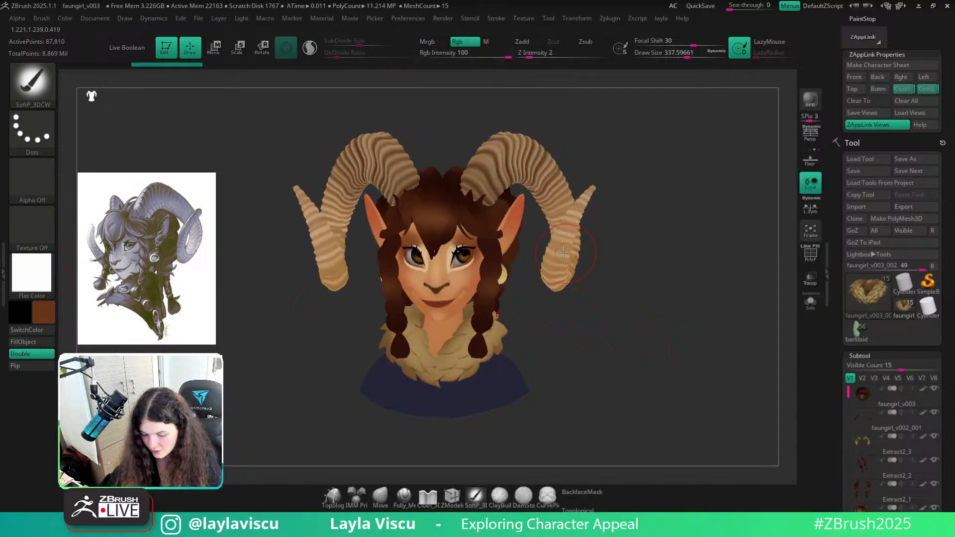
{"action": "key", "text": "c"}
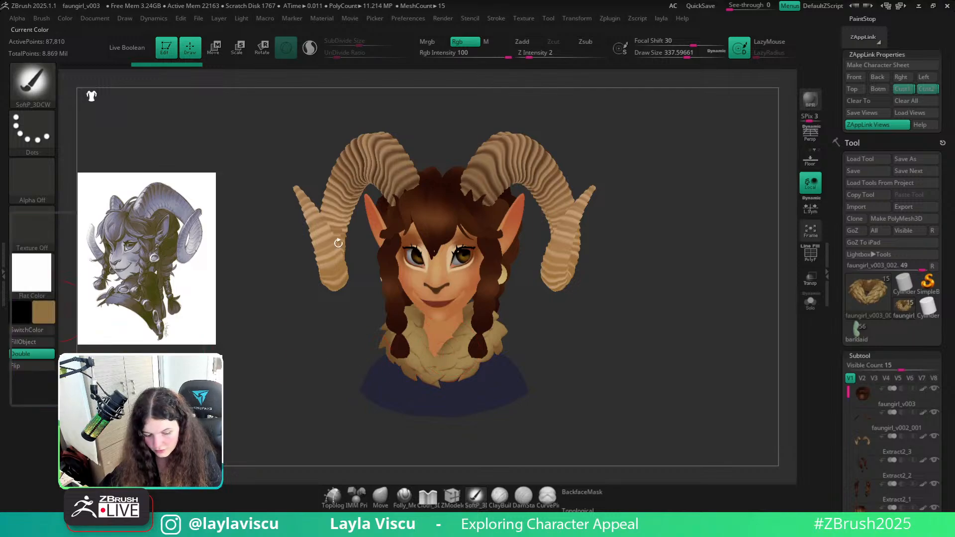
{"action": "key", "text": "c"}
{"action": "left_click_drag", "start_coordinate": [589, 354], "coordinate": [605, 351]}
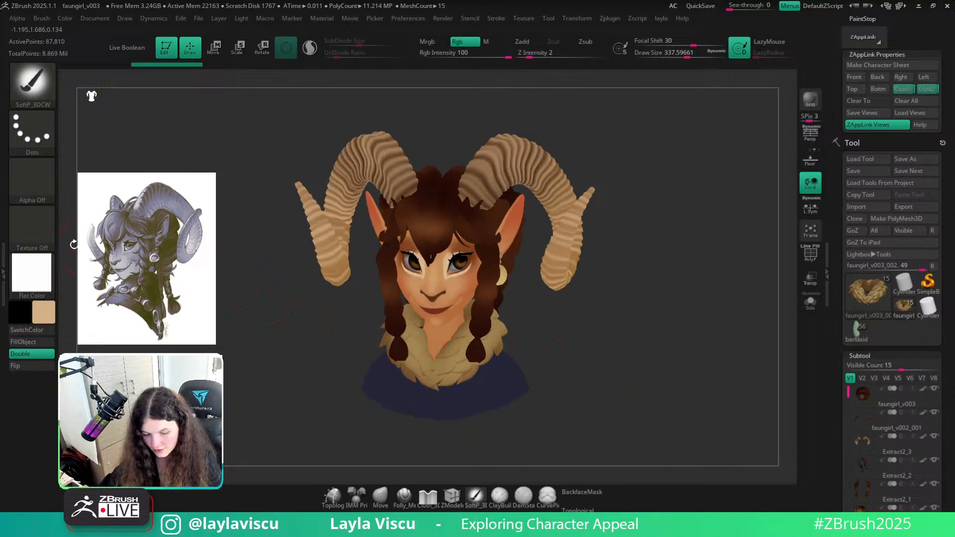
Mask parts of the isolated fur collar, fill it with the light tan at Rgb Intensity 44, clear the mask and show the bust
{"action": "left_click", "coordinate": [814, 307]}
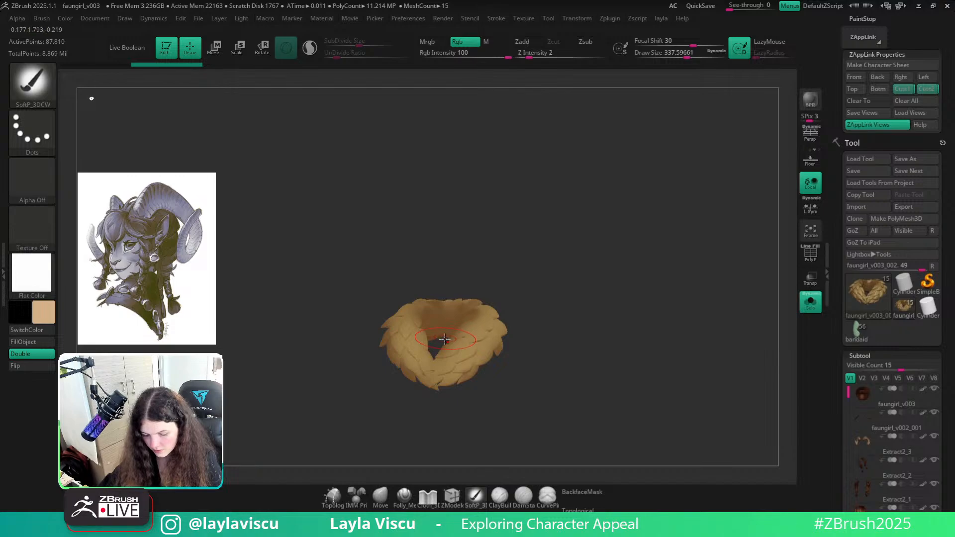
{"action": "key", "text": "ctrl"}
{"action": "left_click_drag", "start_coordinate": [404, 341], "coordinate": [480, 374], "text": "ctrl"}
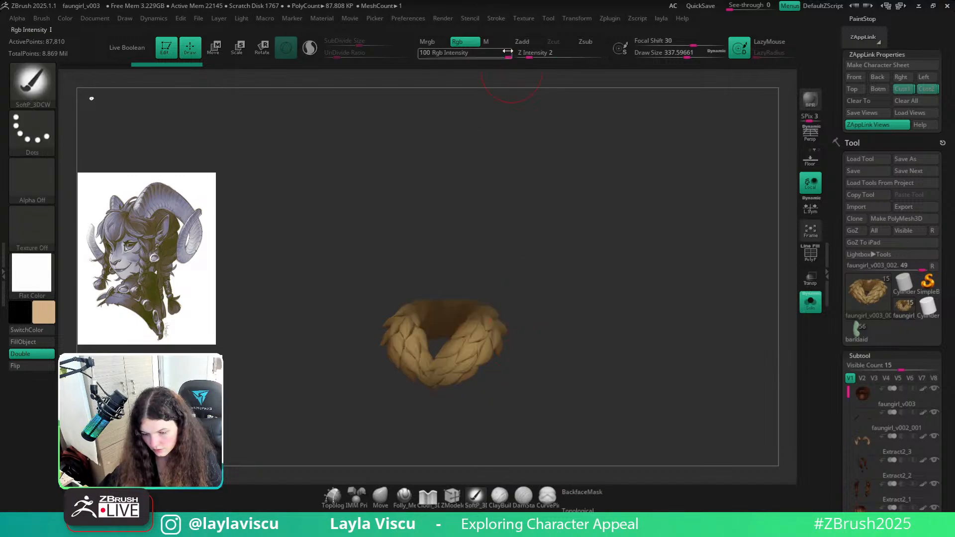
{"action": "left_click", "coordinate": [32, 342]}
{"action": "mouse_move", "coordinate": [656, 336]}
{"action": "left_mouse_down", "text": "ctrl"}
{"action": "mouse_move", "coordinate": [664, 374]}
{"action": "mouse_move", "coordinate": [602, 390]}
{"action": "mouse_move", "coordinate": [653, 397]}
{"action": "mouse_move", "coordinate": [634, 425]}
{"action": "mouse_move", "coordinate": [559, 405]}
{"action": "mouse_move", "coordinate": [580, 394]}
{"action": "mouse_move", "coordinate": [611, 398]}
{"action": "left_mouse_up", "text": "ctrl"}
{"action": "left_click", "coordinate": [804, 311]}
Compare the collar's colours in flat shading, and set the bust's material back to SkinShade4
{"action": "left_click", "coordinate": [44, 287]}
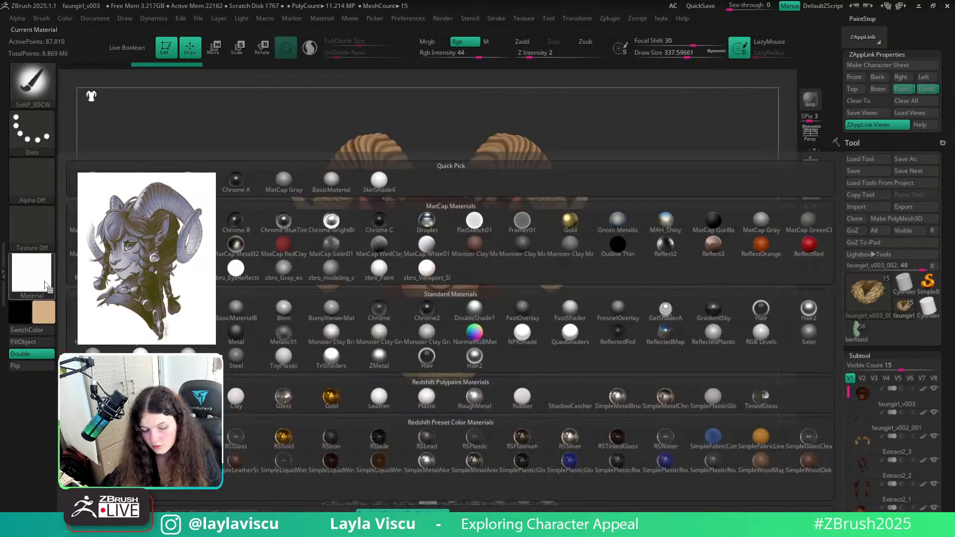
{"action": "left_click", "coordinate": [33, 290]}
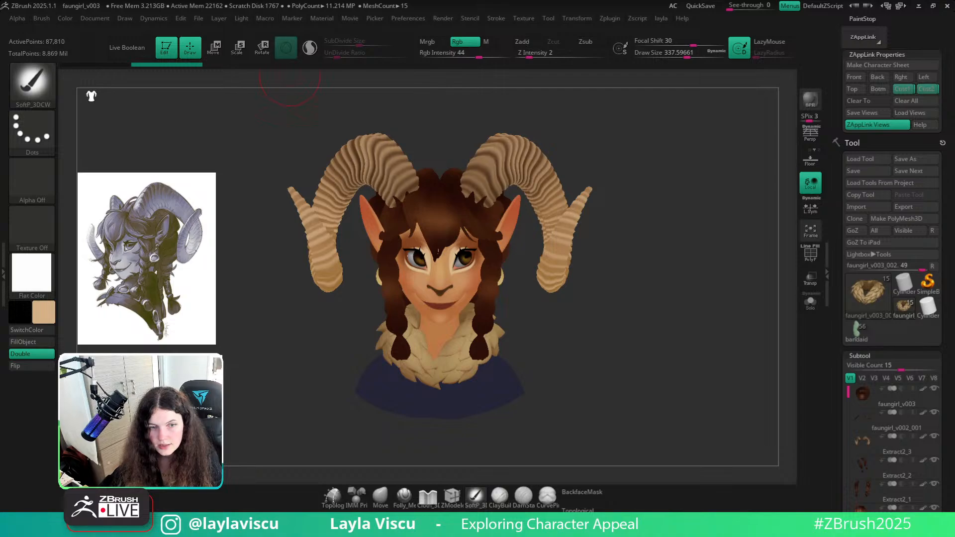
{"action": "key", "text": "shift+z"}
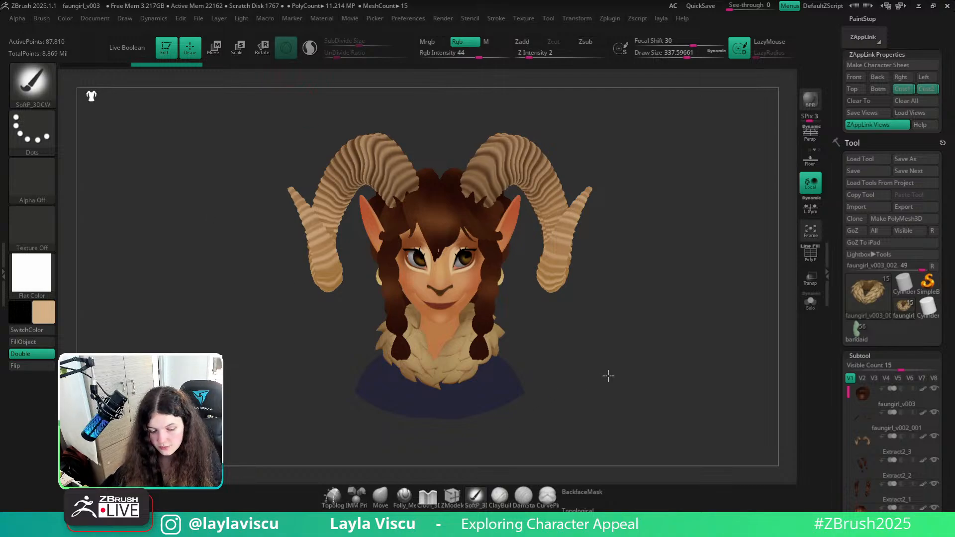
{"action": "left_click", "coordinate": [52, 279]}
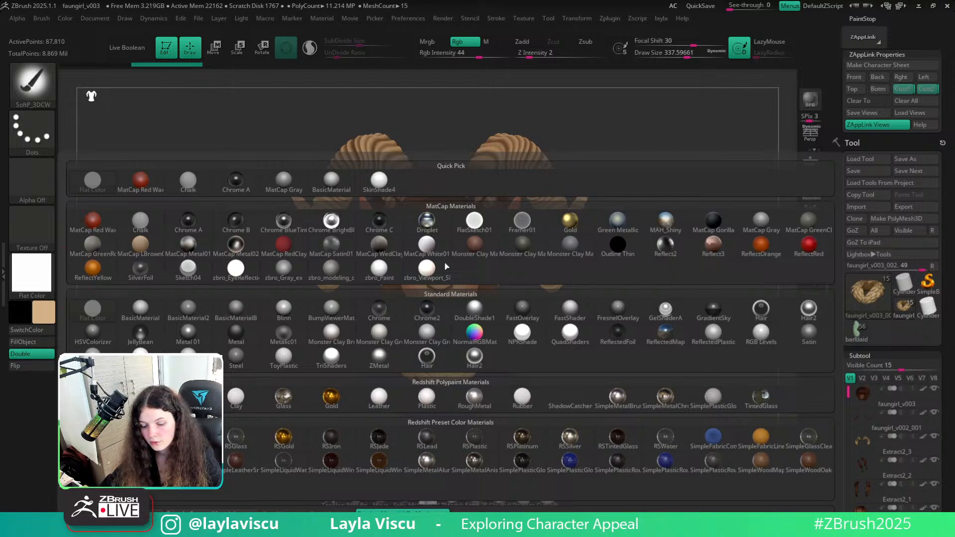
{"action": "left_click_drag", "start_coordinate": [653, 295], "coordinate": [130, 281]}
{"action": "left_click", "coordinate": [31, 272]}
{"action": "left_click", "coordinate": [350, 184]}
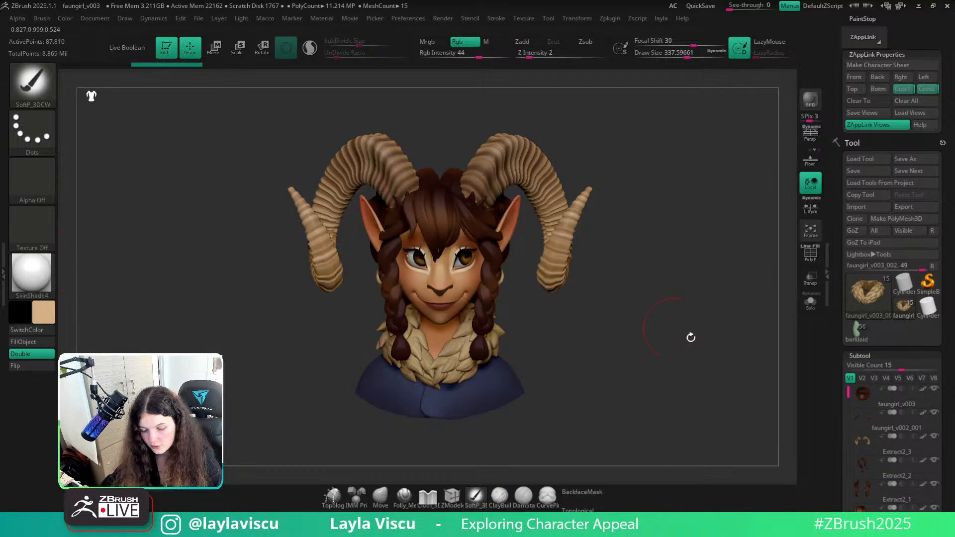
{"action": "left_click_drag", "start_coordinate": [668, 343], "coordinate": [572, 359]}
Preview the bust from behind with BasicMaterial and return it to SkinShade4
{"action": "left_click", "coordinate": [31, 273]}
{"action": "left_click", "coordinate": [463, 376]}
{"action": "left_click_drag", "start_coordinate": [139, 292], "coordinate": [206, 305]}
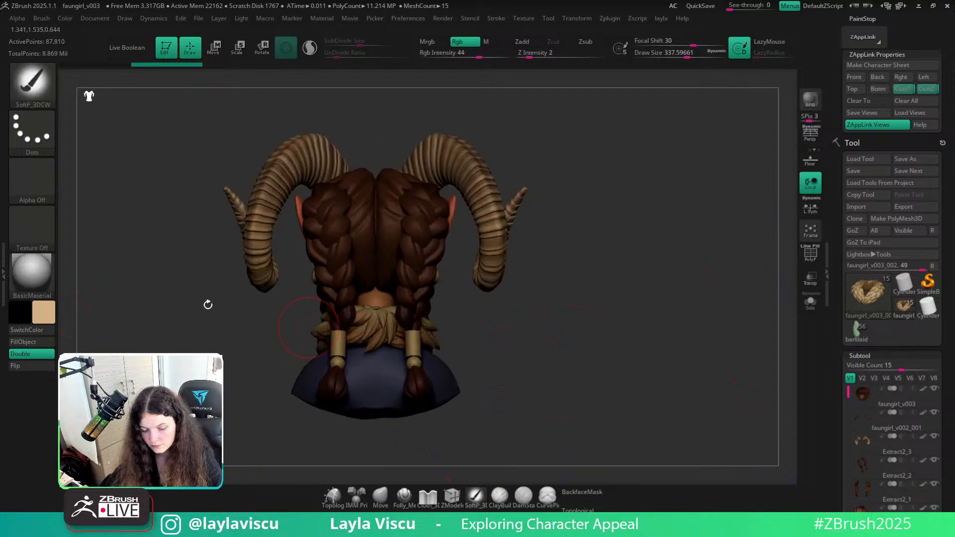
{"action": "left_click", "coordinate": [44, 288]}
{"action": "left_click", "coordinate": [378, 181]}
{"action": "left_click_drag", "start_coordinate": [673, 315], "coordinate": [647, 348]}
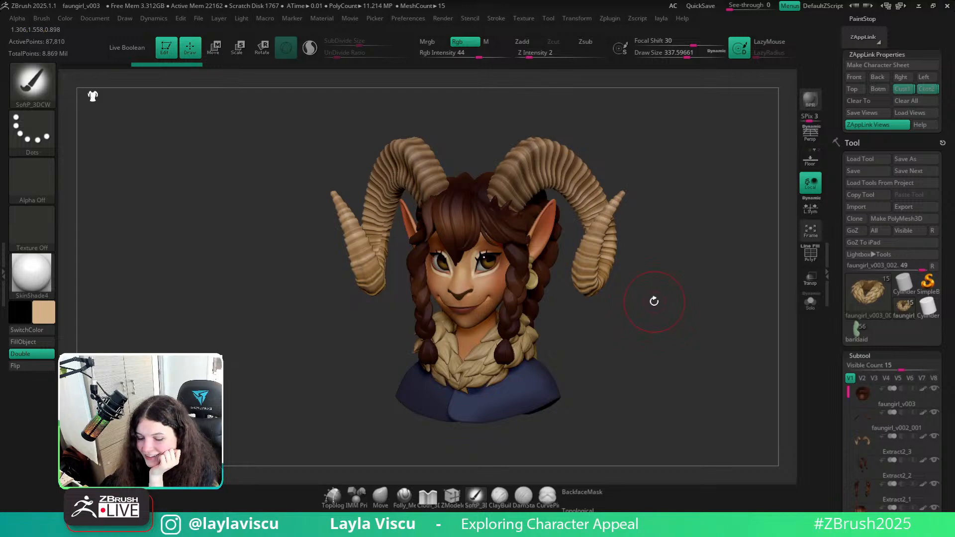
Examine the bust in a closer three-quarter view and select the horns subtool
{"action": "mouse_move", "coordinate": [654, 301]}
{"action": "left_mouse_down"}
{"action": "mouse_move", "coordinate": [659, 292]}
{"action": "mouse_move", "coordinate": [614, 292]}
{"action": "left_mouse_up"}
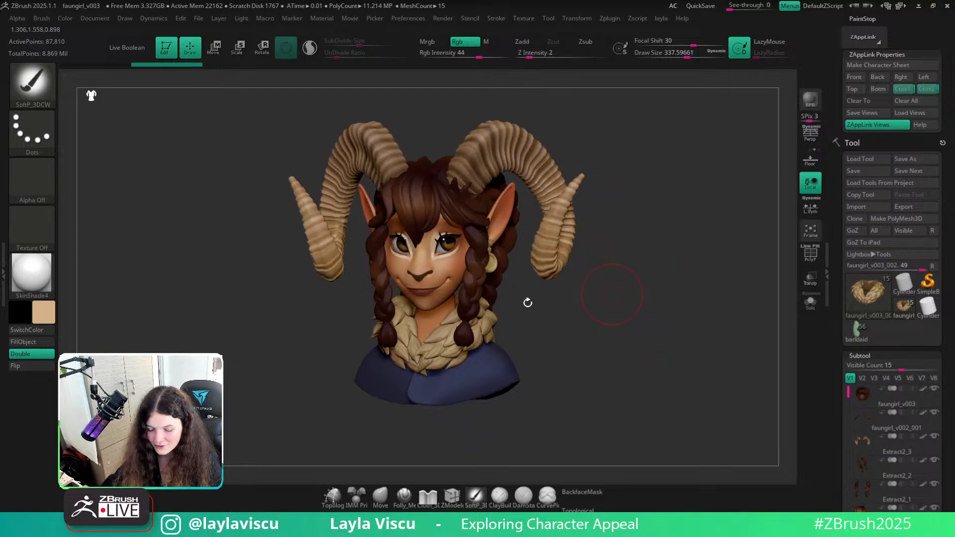
{"action": "right_click_drag", "start_coordinate": [465, 279], "coordinate": [472, 323], "text": "ctrl"}
{"action": "mouse_move", "coordinate": [689, 328]}
{"action": "left_mouse_down"}
{"action": "mouse_move", "coordinate": [667, 328]}
{"action": "mouse_move", "coordinate": [676, 329]}
{"action": "left_mouse_up"}
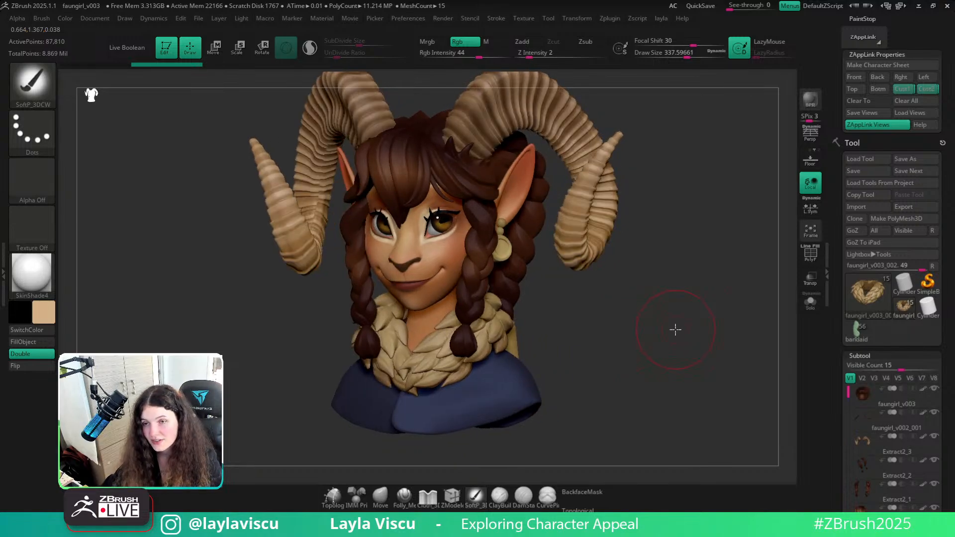
{"action": "left_click", "coordinate": [592, 258], "text": "alt"}
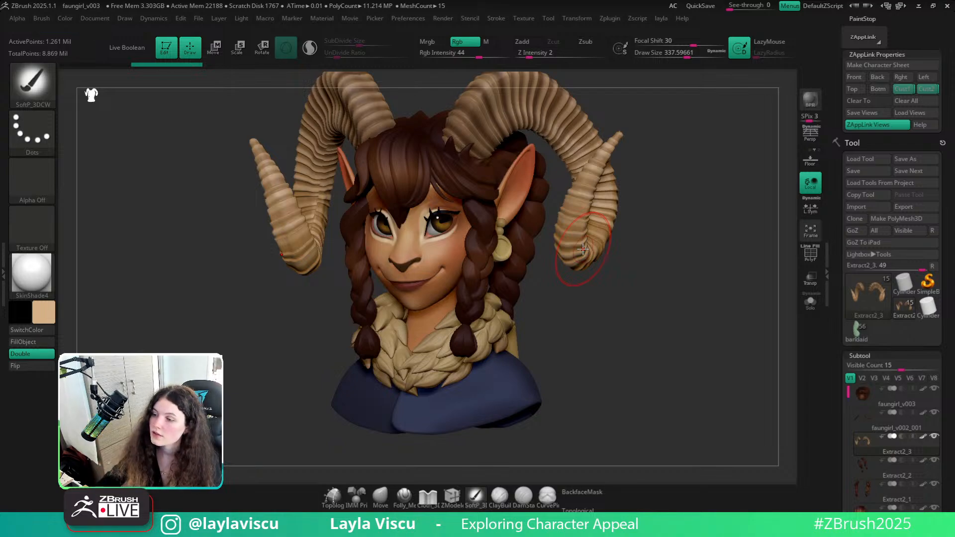
Close the annotated costume image in Snip & Sketch and return to a three-quarter view of the bust in ZBrush
{"action": "left_click", "coordinate": [918, 6]}
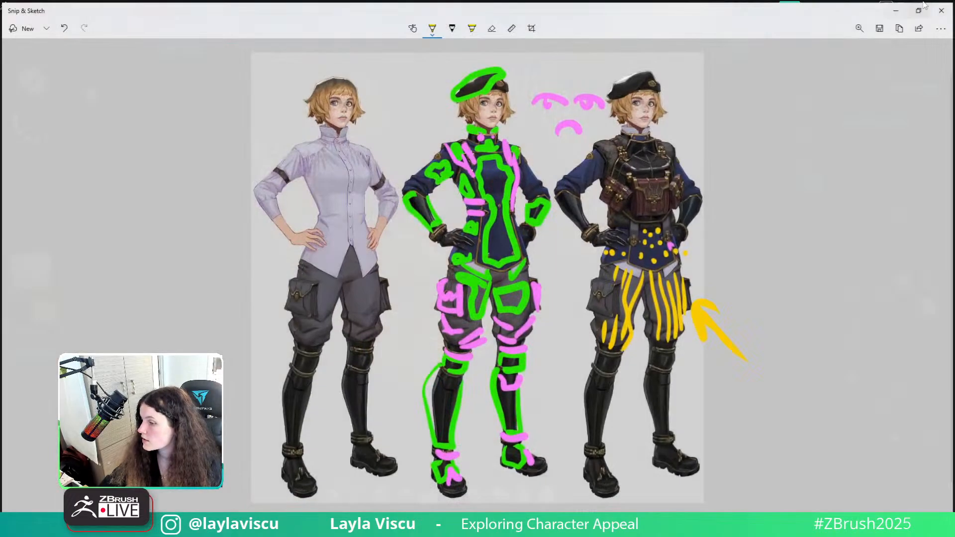
{"action": "left_click", "coordinate": [942, 10]}
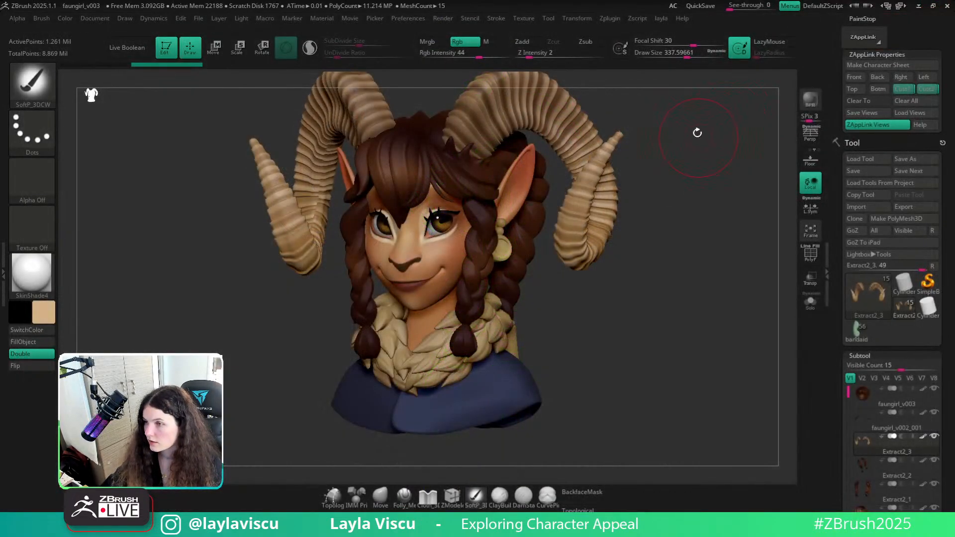
{"action": "key", "text": "o"}
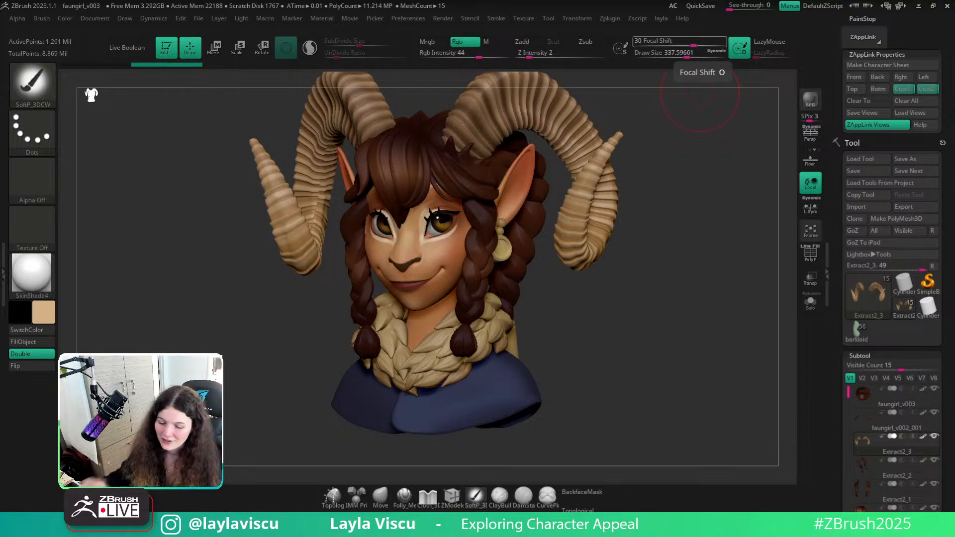
{"action": "mouse_move", "coordinate": [665, 287]}
{"action": "left_mouse_down"}
{"action": "mouse_move", "coordinate": [674, 311]}
{"action": "mouse_move", "coordinate": [658, 323]}
{"action": "mouse_move", "coordinate": [694, 319]}
{"action": "mouse_move", "coordinate": [699, 330]}
{"action": "mouse_move", "coordinate": [680, 335]}
{"action": "mouse_move", "coordinate": [669, 324]}
{"action": "left_mouse_up"}
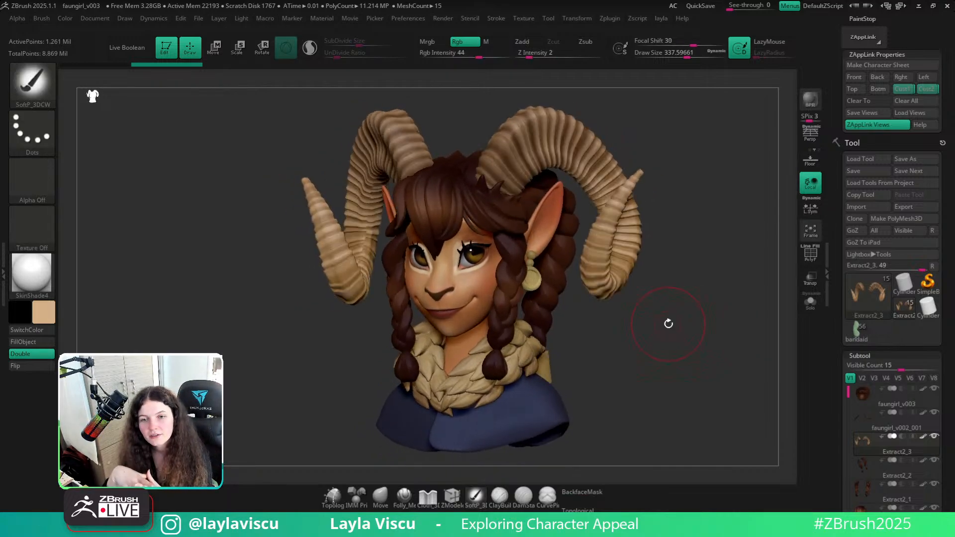